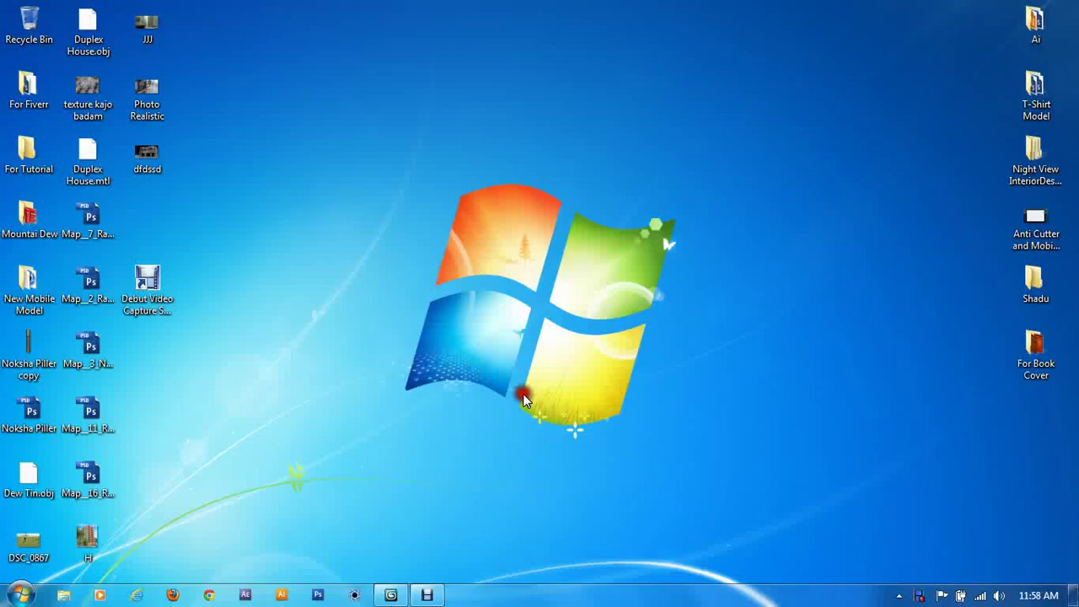
# Switch to the pillar scene and select the Shape1 ornament outline
pyautogui.click(393, 595)
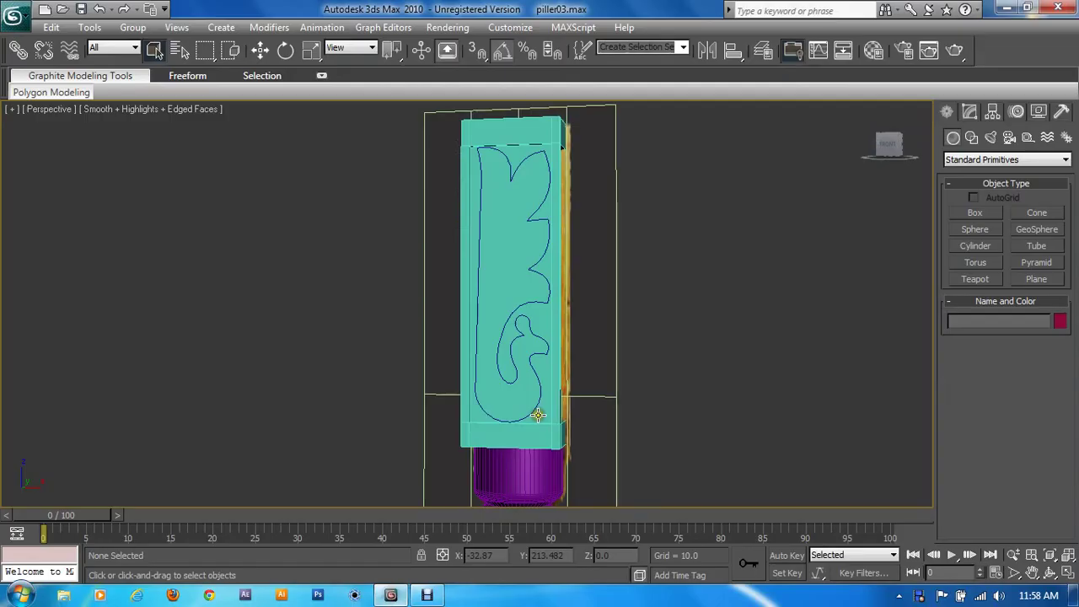
pyautogui.moveTo(611, 272)
pyautogui.keyDown('alt'); pyautogui.mouseDown(button='middle')
pyautogui.moveTo(549, 301)
pyautogui.moveTo(568, 313)
pyautogui.mouseUp(button='middle'); pyautogui.keyUp('alt')
pyautogui.scroll(3, 520, 265)
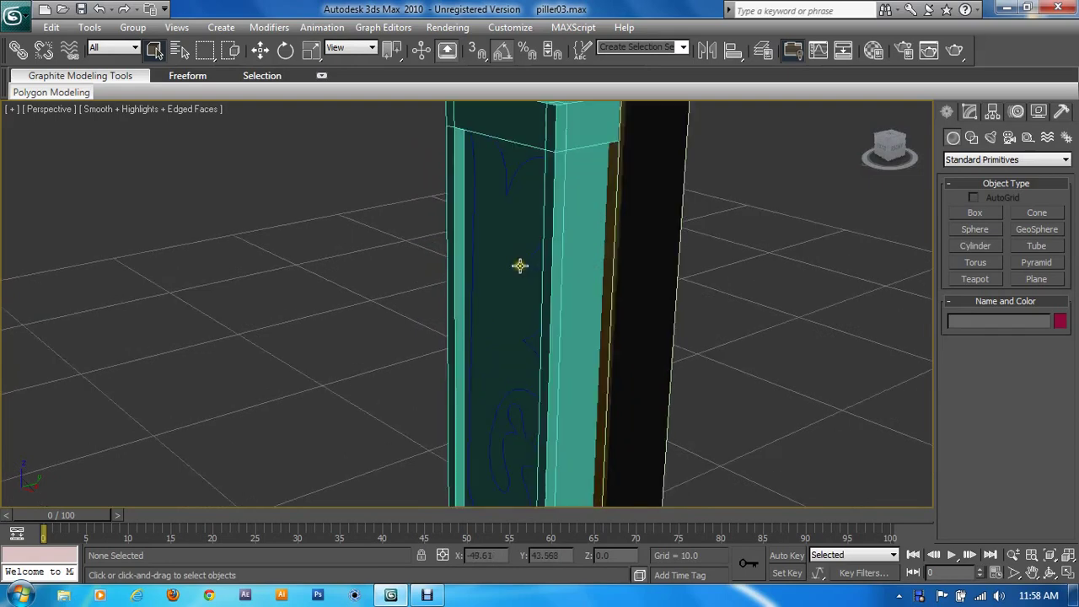
pyautogui.click(516, 171)
# Maximize the Front viewport framed on the leaf outline, with Shape1's editing settings shown
pyautogui.hotkey('alt', 'w')
pyautogui.rightClick(669, 132)
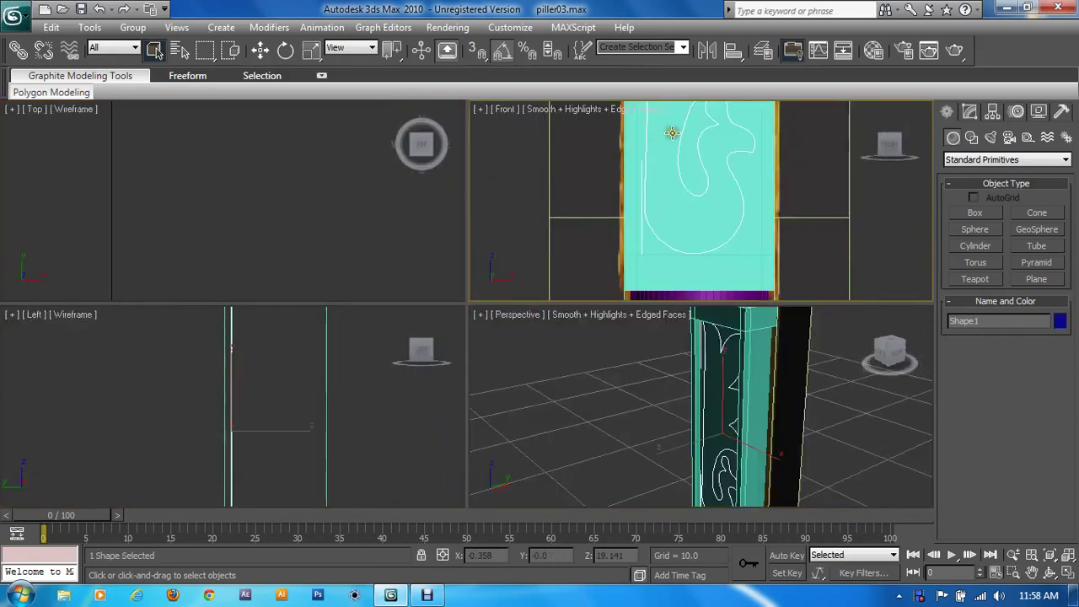
pyautogui.hotkey('alt', 'w')
pyautogui.moveTo(568, 302); pyautogui.dragTo(467, 504, button='middle')
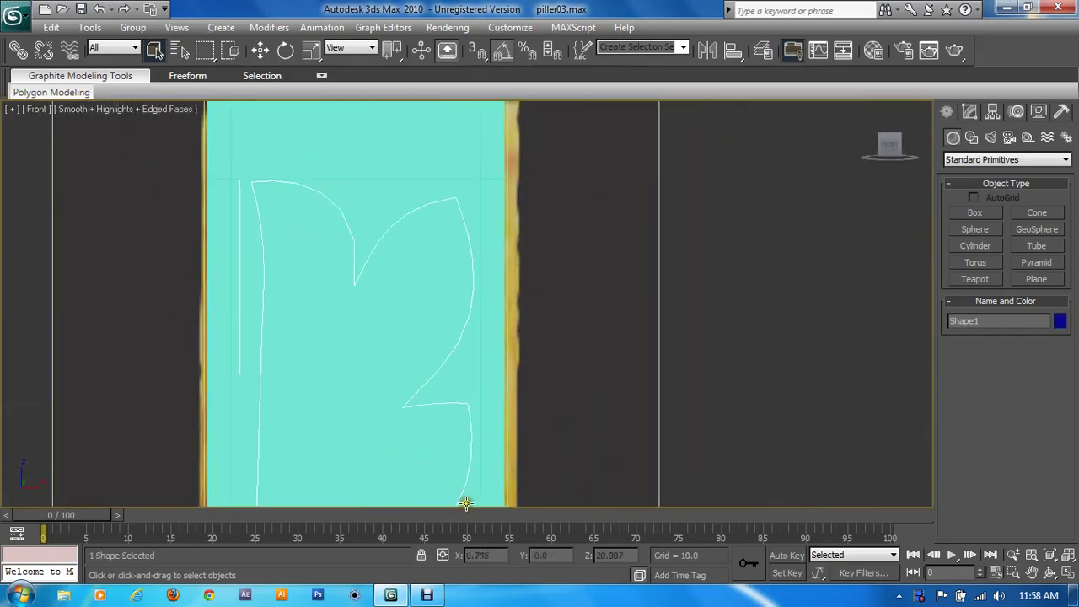
pyautogui.click(971, 111)
# Enter Shape1's Vertex sub-object level and activate Refine
pyautogui.click(986, 369)
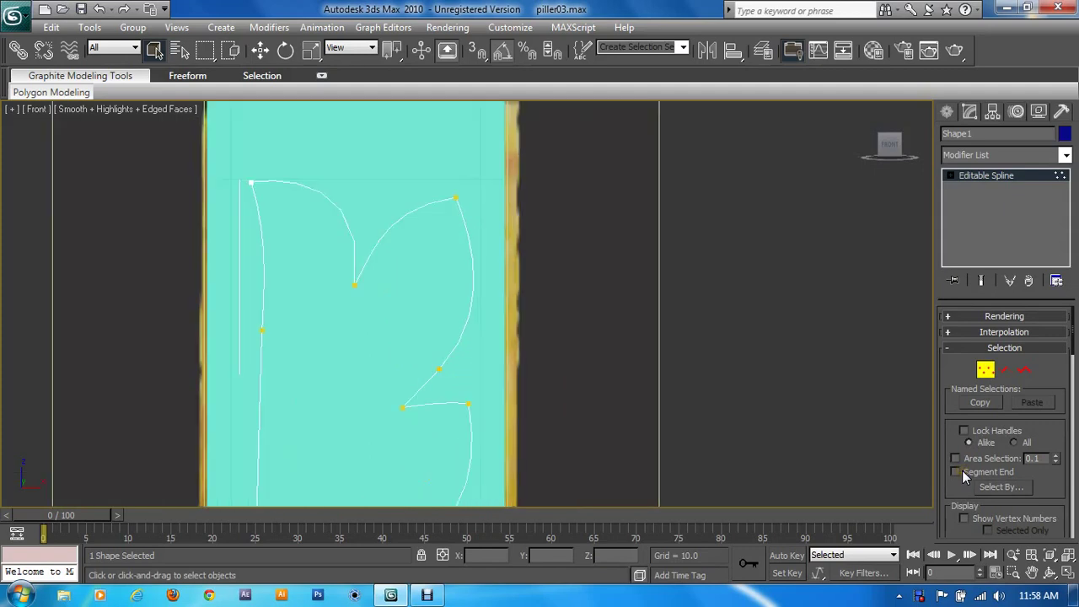
pyautogui.moveTo(1058, 484); pyautogui.dragTo(1055, 284)
pyautogui.scroll(-1, 978, 505)
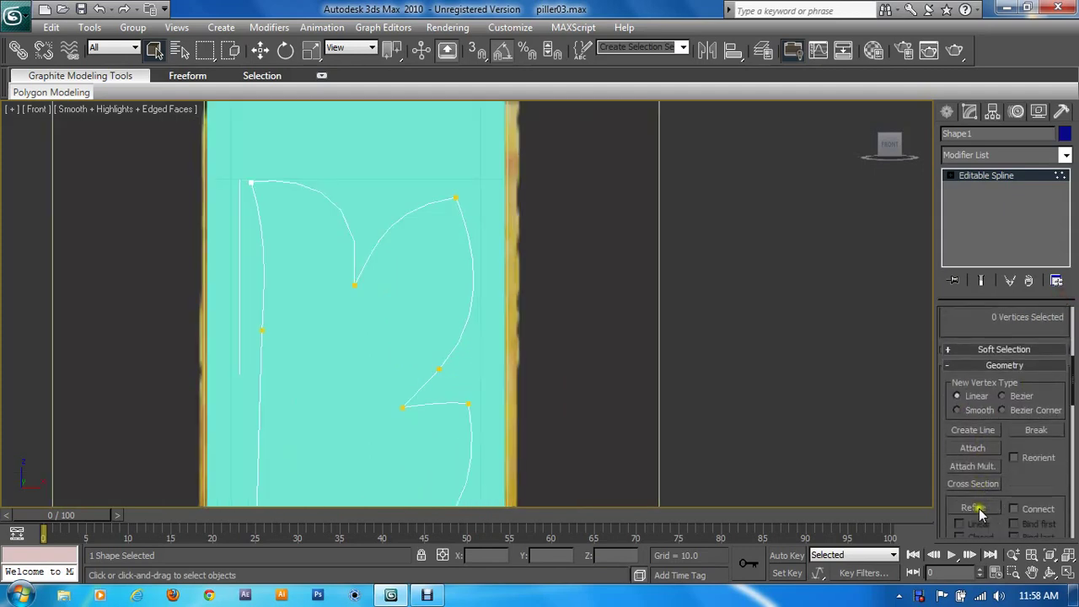
pyautogui.click(976, 508)
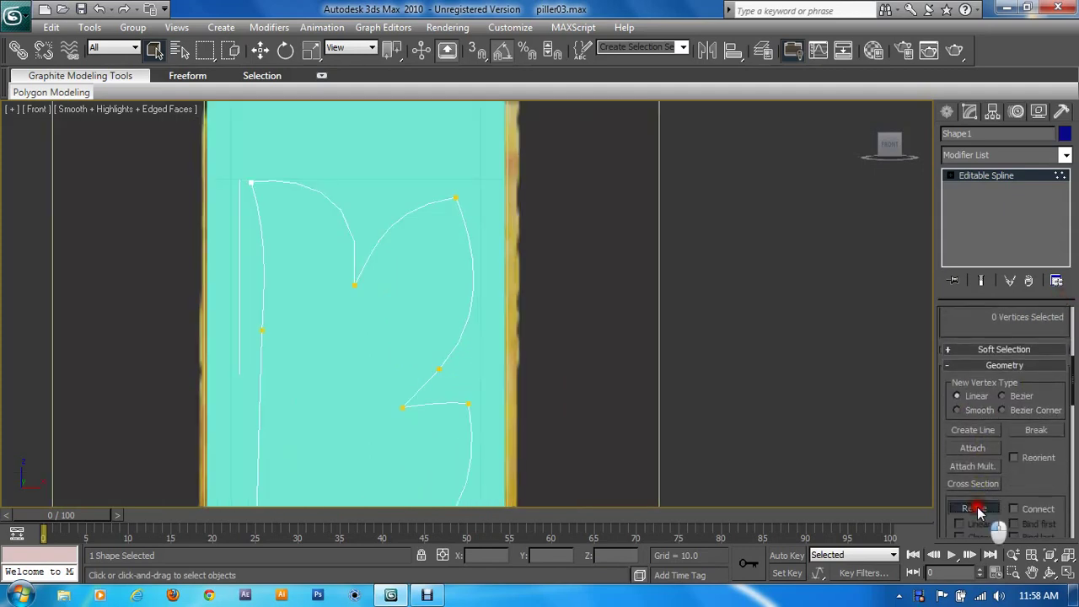
# Refine new vertices along the upper leaf curves and the swirl's inner curve
pyautogui.click(475, 288)
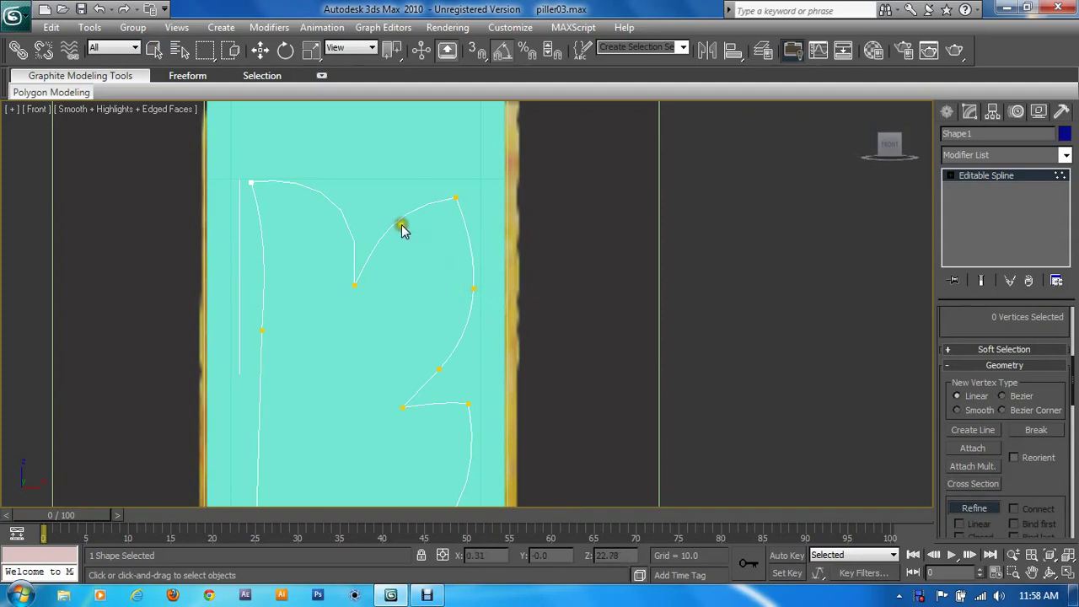
pyautogui.click(333, 203)
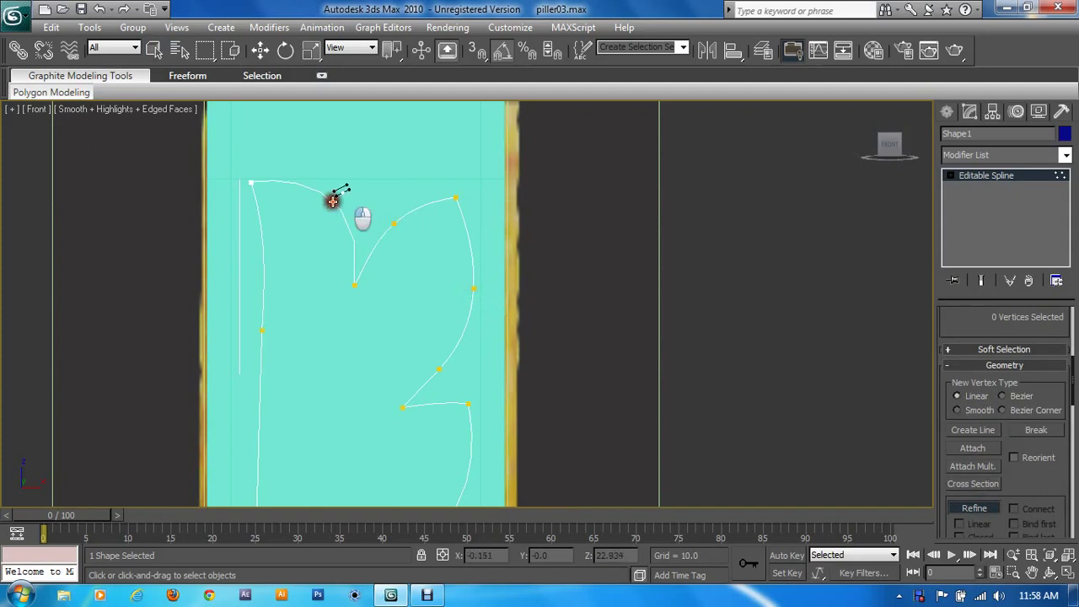
pyautogui.moveTo(334, 297); pyautogui.dragTo(435, 220, button='middle')
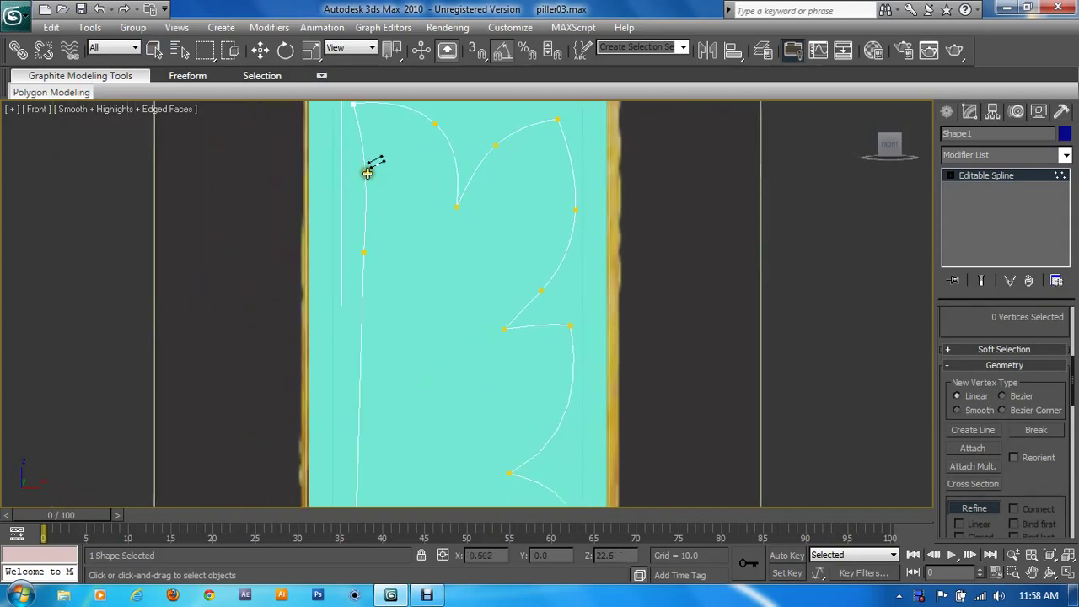
pyautogui.click(366, 173)
pyautogui.moveTo(428, 327); pyautogui.dragTo(393, 224, button='middle')
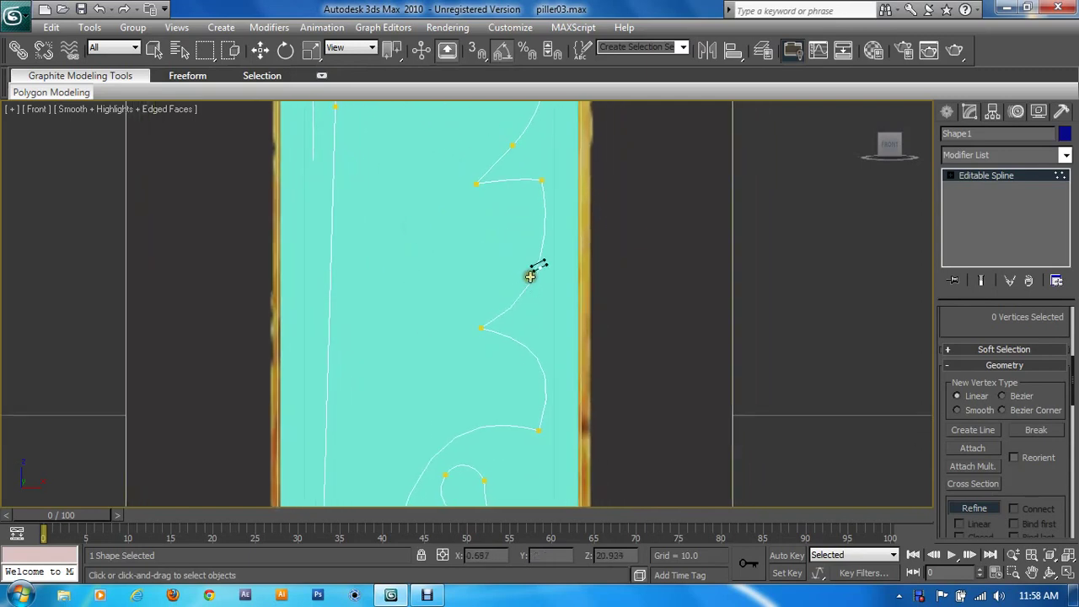
pyautogui.moveTo(559, 396)
pyautogui.mouseDown(button='middle')
pyautogui.moveTo(564, 279)
pyautogui.moveTo(554, 251)
pyautogui.mouseUp(button='middle')
pyautogui.click(542, 251)
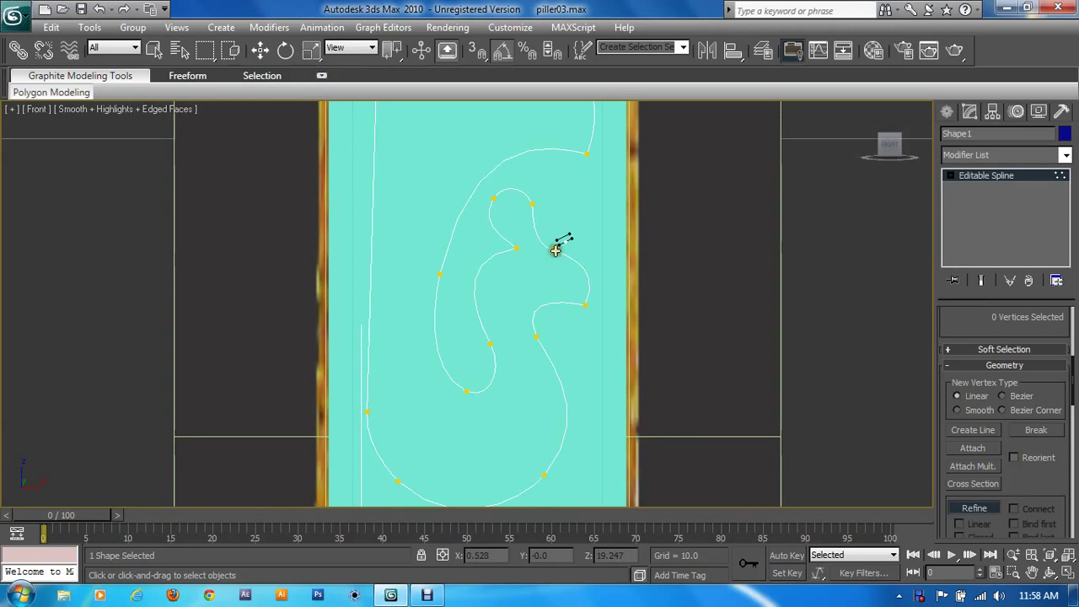
pyautogui.click(552, 249)
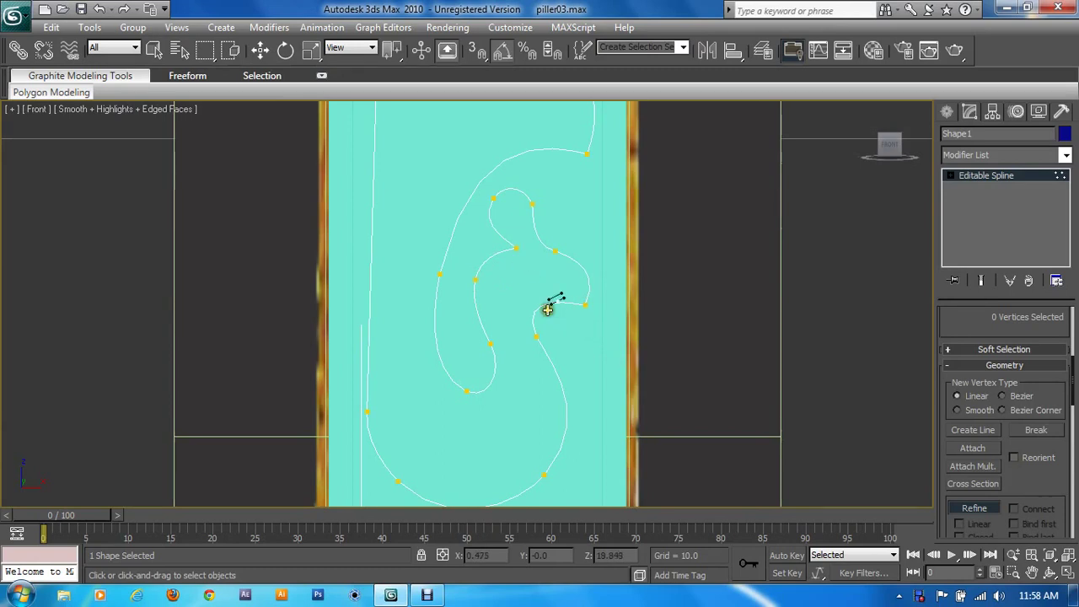
pyautogui.click(545, 306)
# Add vertices on the swirl's outer, bottom and left curves, then recenter the whole outline
pyautogui.moveTo(615, 411); pyautogui.dragTo(613, 269, button='middle')
pyautogui.click(590, 266)
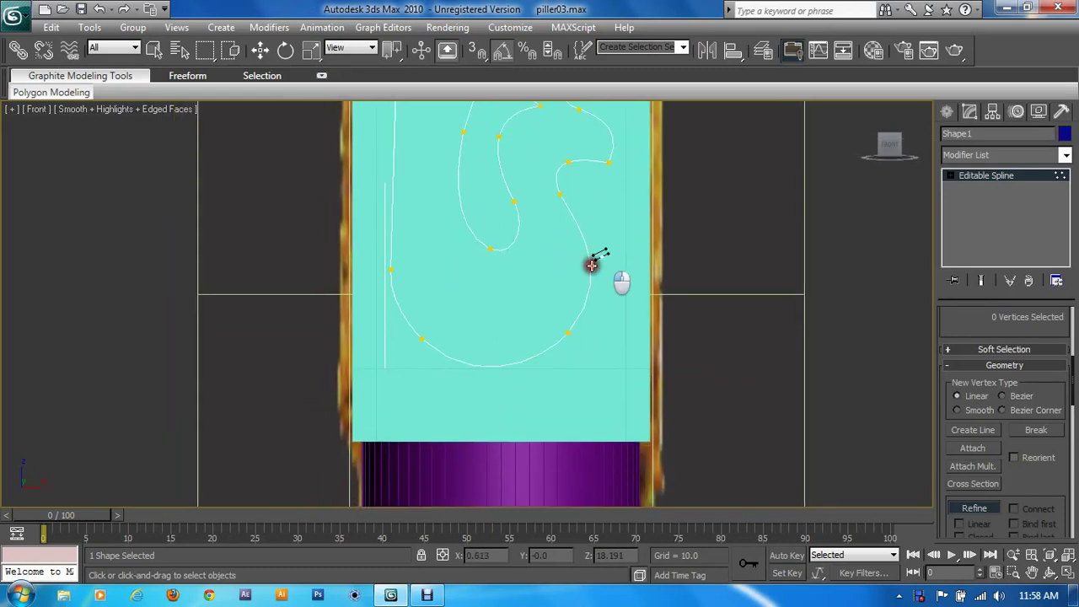
pyautogui.click(499, 366)
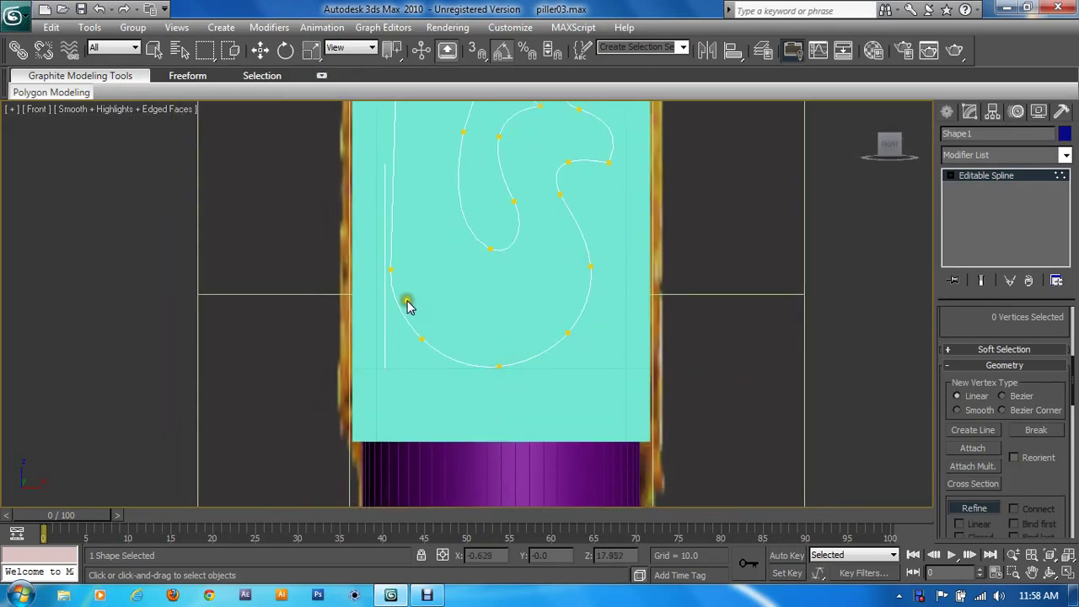
pyautogui.click(398, 303)
pyautogui.moveTo(547, 239); pyautogui.dragTo(558, 322, button='middle')
pyautogui.click(482, 272)
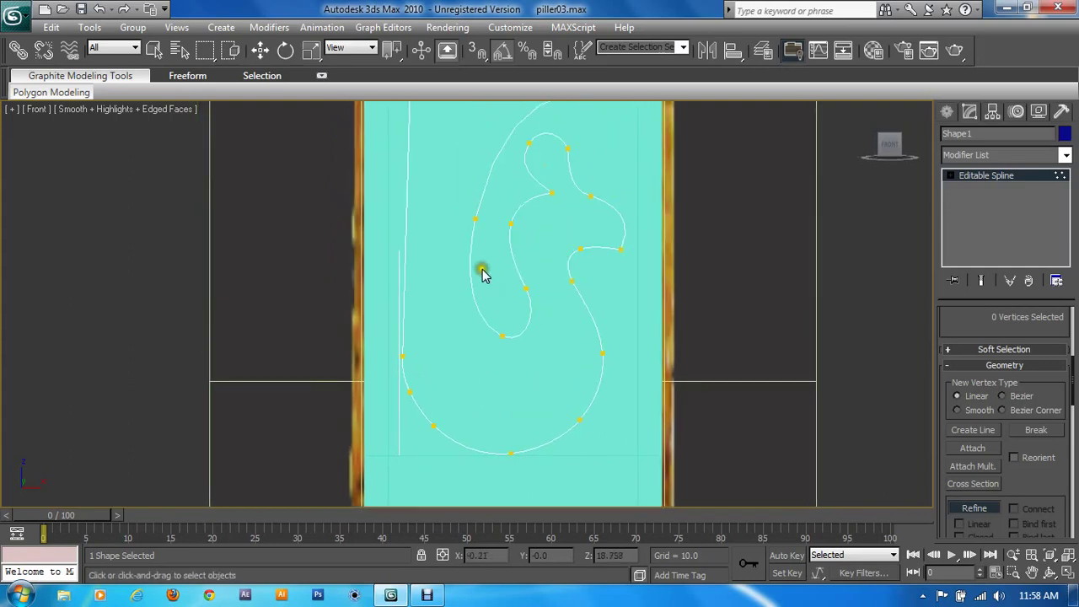
pyautogui.moveTo(588, 253); pyautogui.dragTo(582, 388, button='middle')
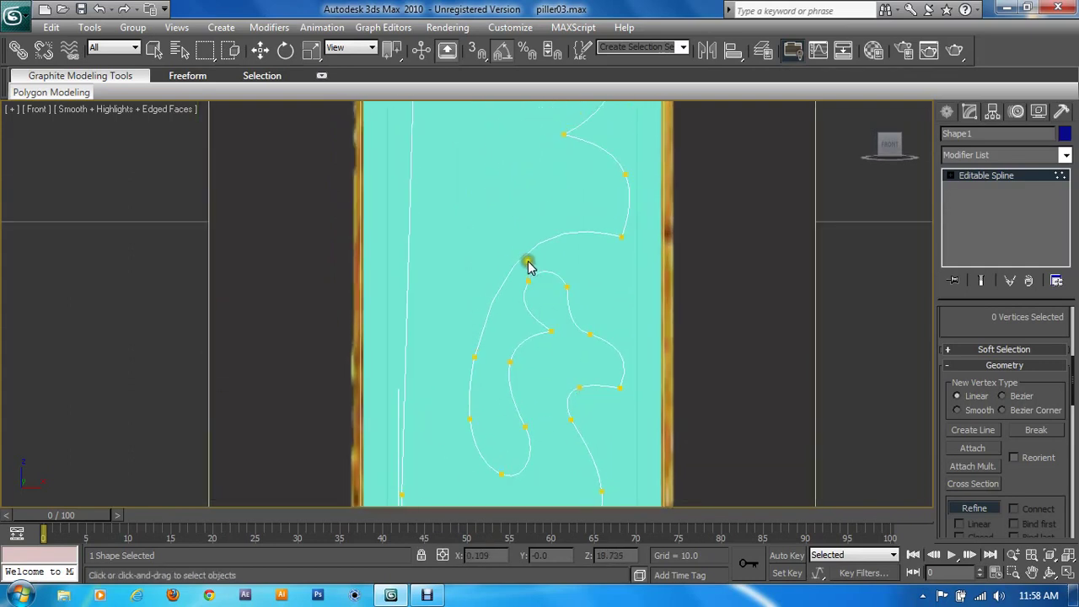
pyautogui.moveTo(646, 222); pyautogui.dragTo(652, 360, button='middle')
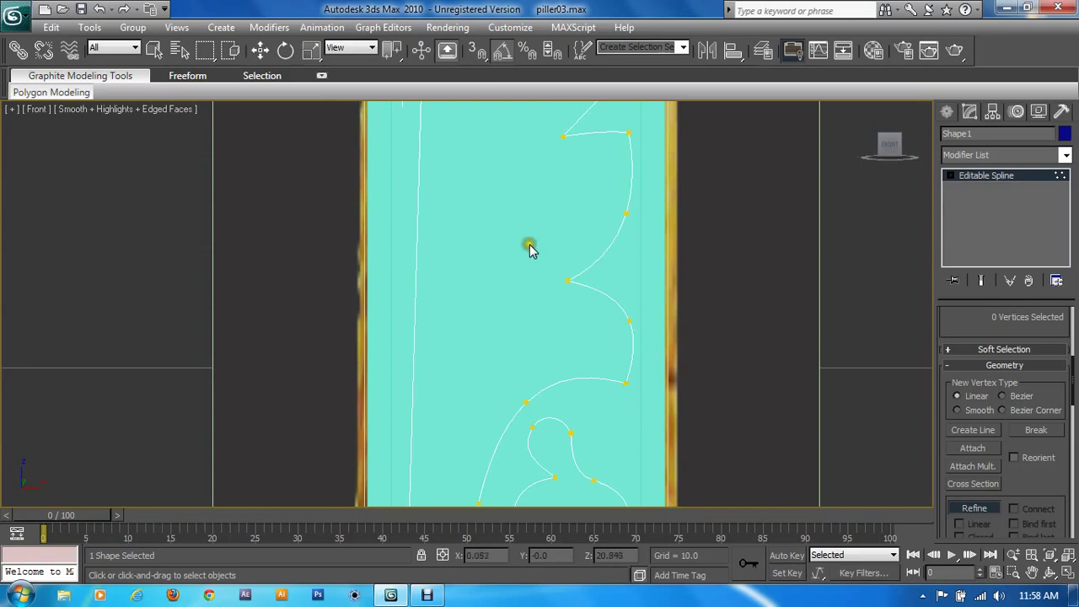
pyautogui.moveTo(529, 247)
pyautogui.mouseDown(button='middle')
pyautogui.moveTo(535, 362)
pyautogui.moveTo(559, 417)
pyautogui.mouseUp(button='middle')
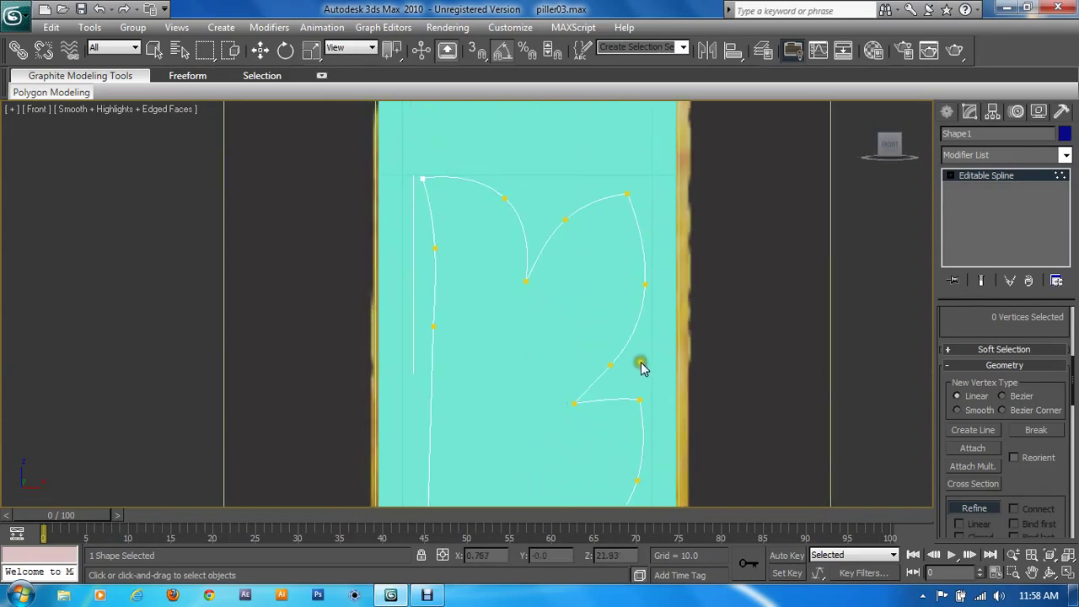
pyautogui.scroll(-2, 549, 265)
pyautogui.scroll(-3, 551, 212)
pyautogui.moveTo(551, 211)
pyautogui.mouseDown(button='middle')
pyautogui.moveTo(584, 201)
pyautogui.moveTo(587, 145)
pyautogui.mouseUp(button='middle')
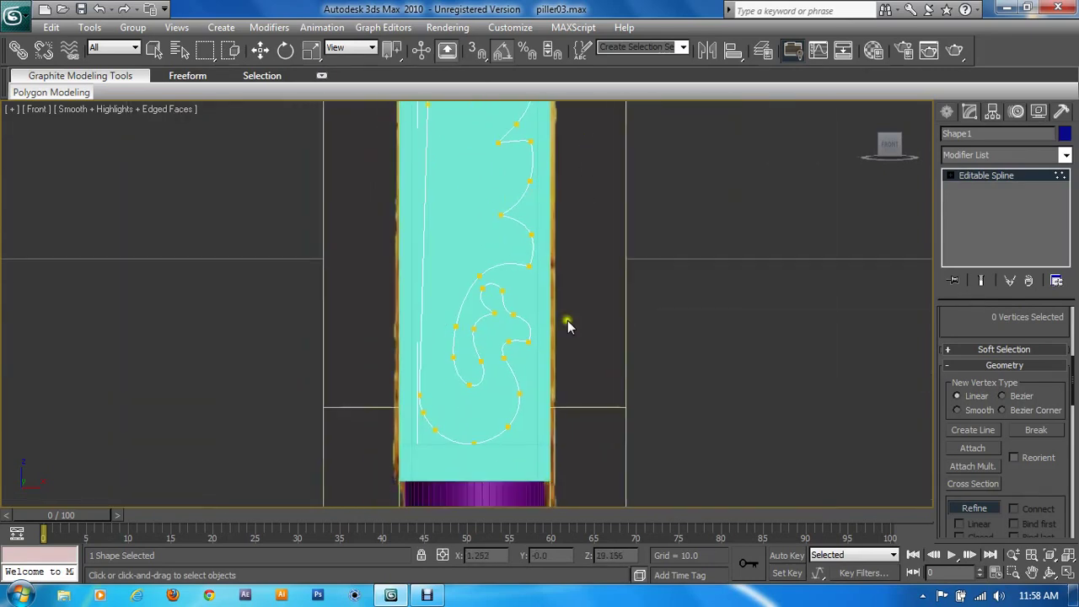
# Return Shape1 to object level and maximize the Perspective viewport
pyautogui.press('w')
pyautogui.click(987, 180)
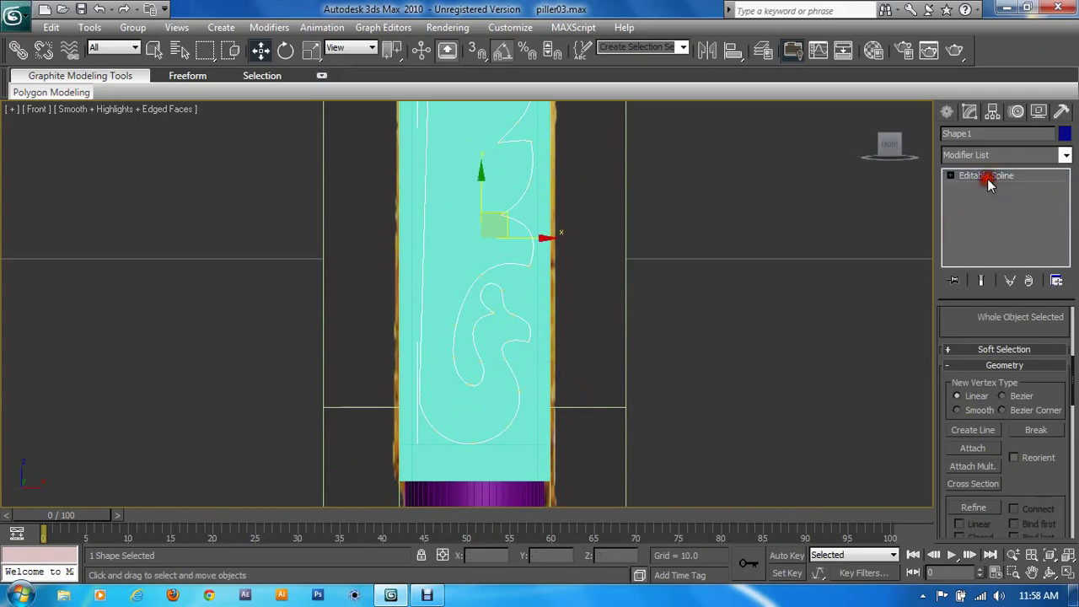
pyautogui.hotkey('alt', 'w')
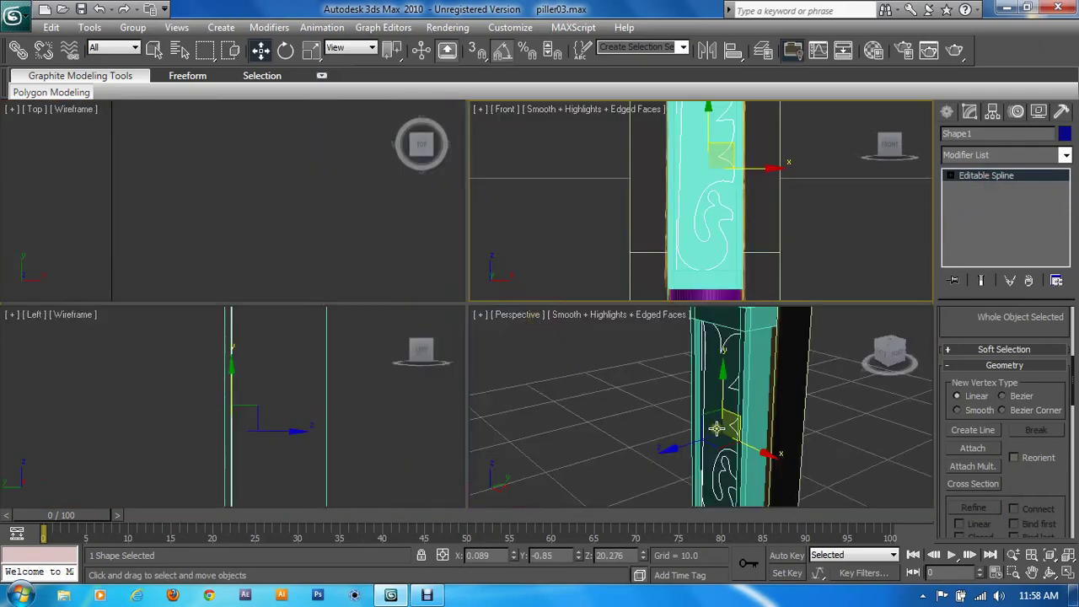
pyautogui.middleClick(716, 428)
pyautogui.hotkey('alt', 'w')
pyautogui.keyDown('alt'); pyautogui.moveTo(682, 388); pyautogui.dragTo(693, 372, button='middle'); pyautogui.keyUp('alt')
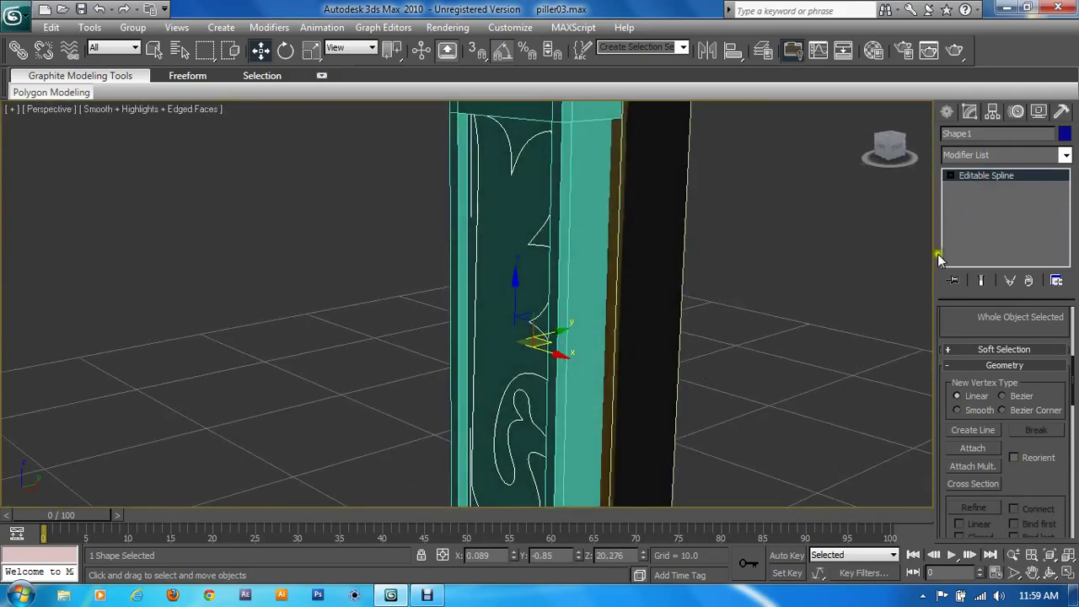
# Apply an Extrude modifier with Amount 0.15 to the ornament outline
pyautogui.click(968, 157)
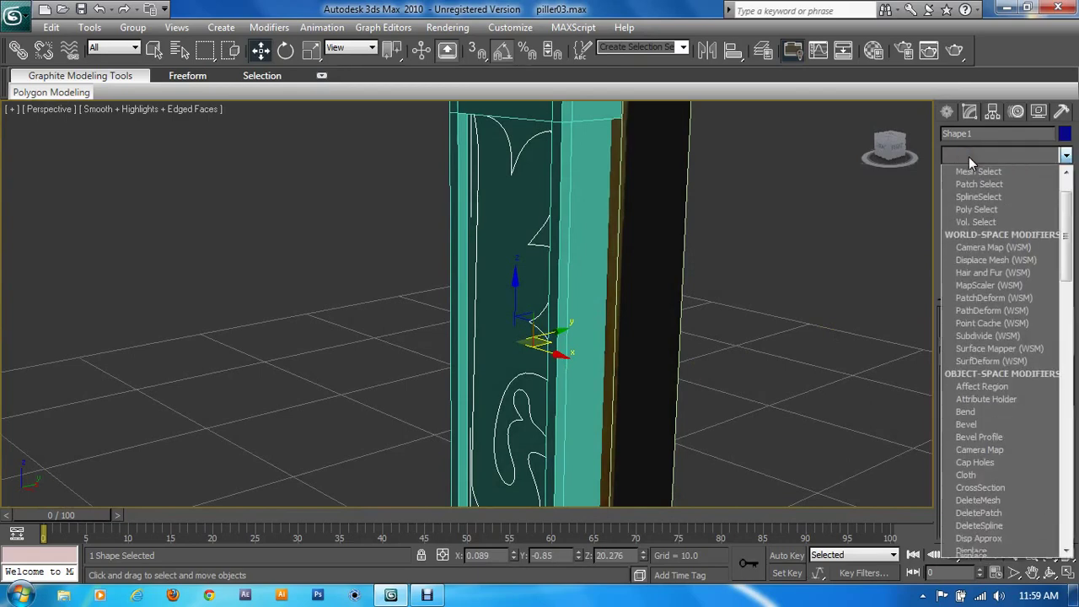
pyautogui.press('e')
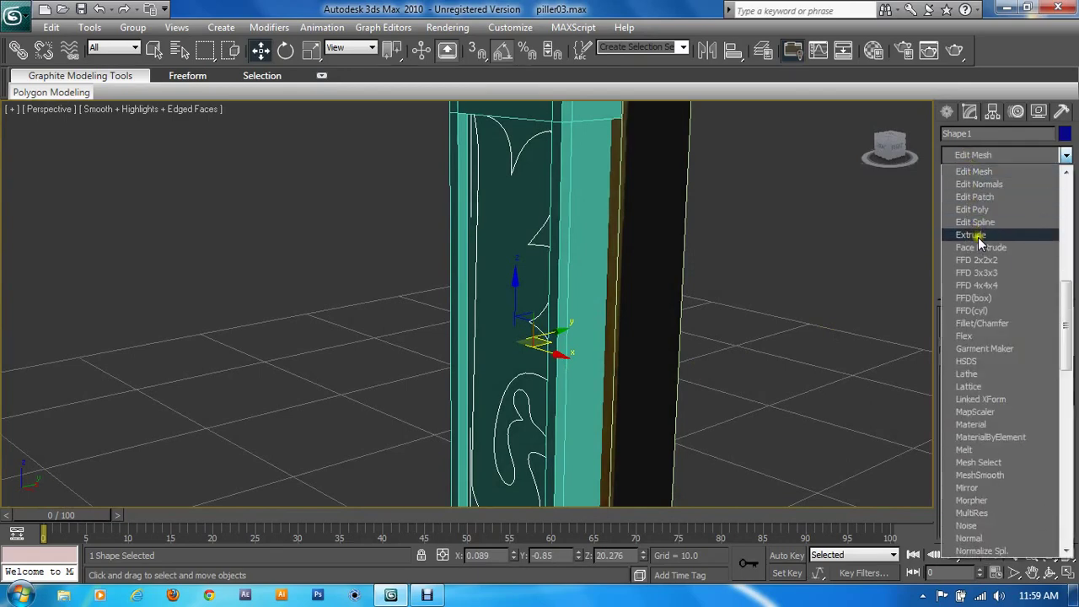
pyautogui.click(978, 236)
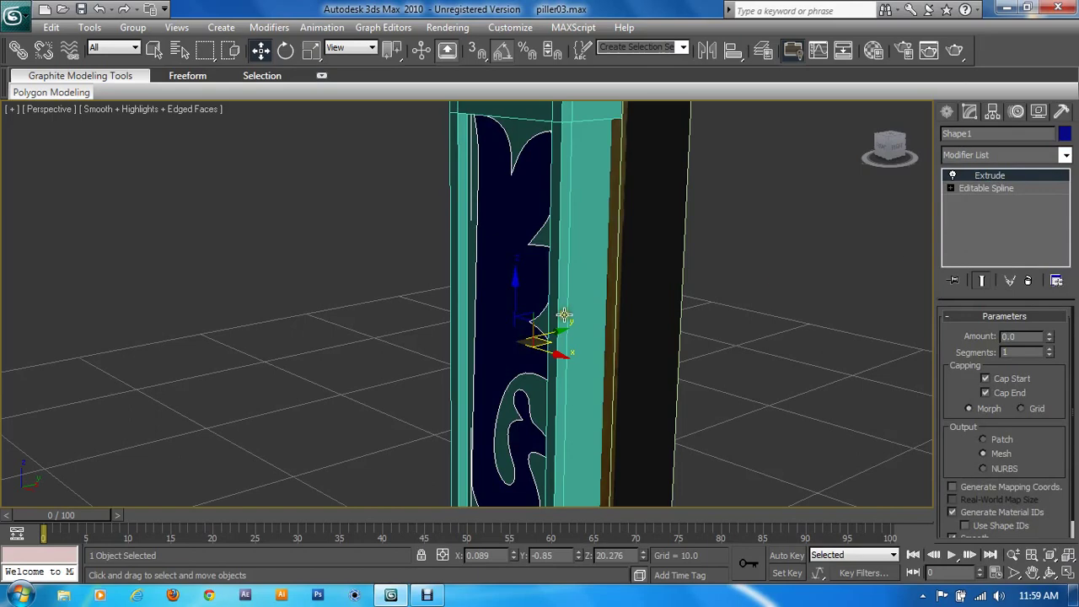
pyautogui.click(1010, 337)
pyautogui.write('0.15')
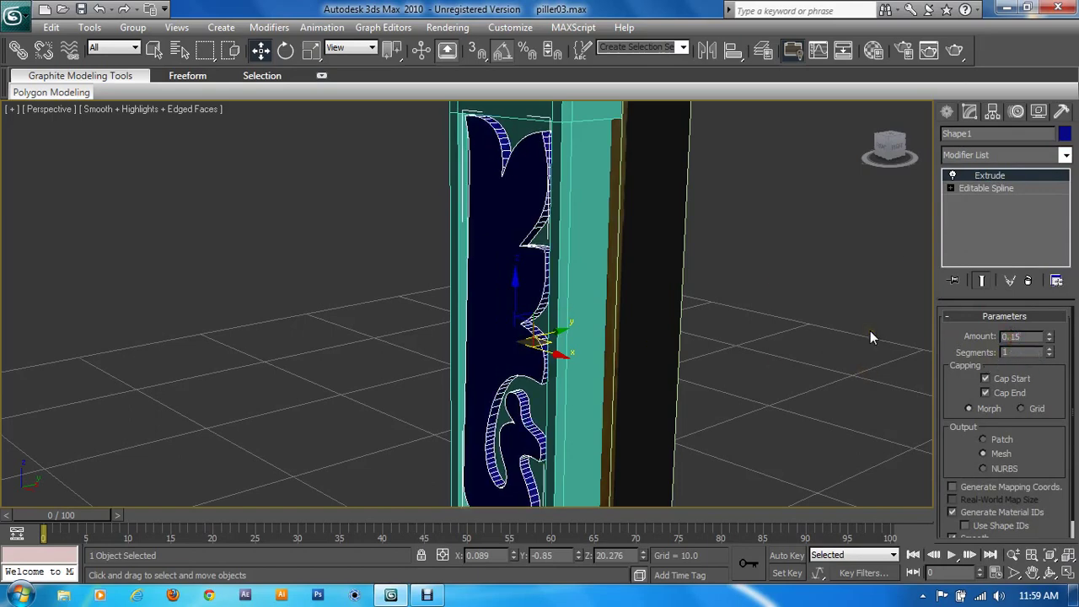
pyautogui.moveTo(870, 331)
pyautogui.keyDown('alt'); pyautogui.mouseDown(button='middle')
pyautogui.moveTo(701, 324)
pyautogui.moveTo(858, 300)
pyautogui.moveTo(897, 305)
pyautogui.mouseUp(button='middle'); pyautogui.keyUp('alt')
# Maximize the Perspective viewport, orbited to face the carved pillar
pyautogui.hotkey('alt', 'w')
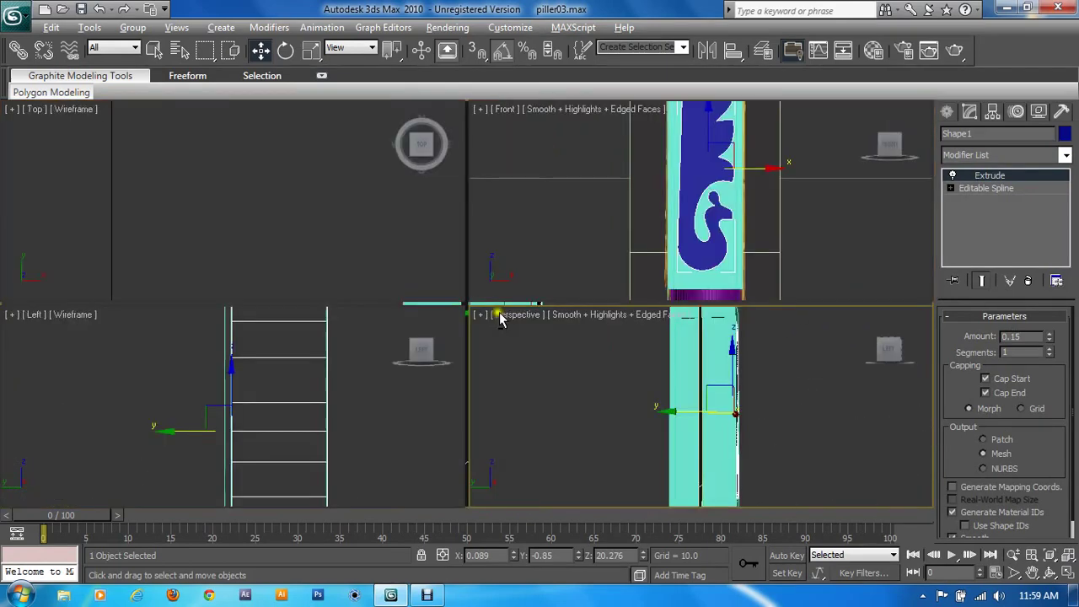
pyautogui.scroll(-2, 283, 399)
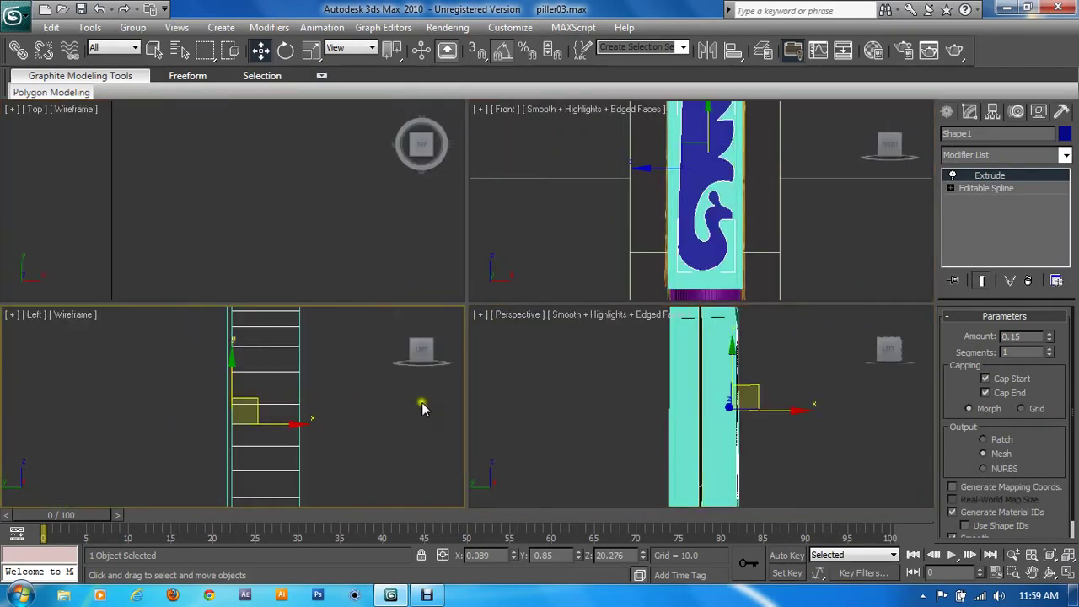
pyautogui.rightClick(714, 440)
pyautogui.hotkey('alt', 'w')
pyautogui.moveTo(732, 438)
pyautogui.keyDown('alt'); pyautogui.mouseDown(button='middle')
pyautogui.moveTo(663, 402)
pyautogui.moveTo(548, 422)
pyautogui.moveTo(501, 414)
pyautogui.moveTo(521, 304)
pyautogui.mouseUp(button='middle'); pyautogui.keyUp('alt')
# Try collapsing the Extrude modifier stack, undo it, then select Box01
pyautogui.rightClick(511, 266)
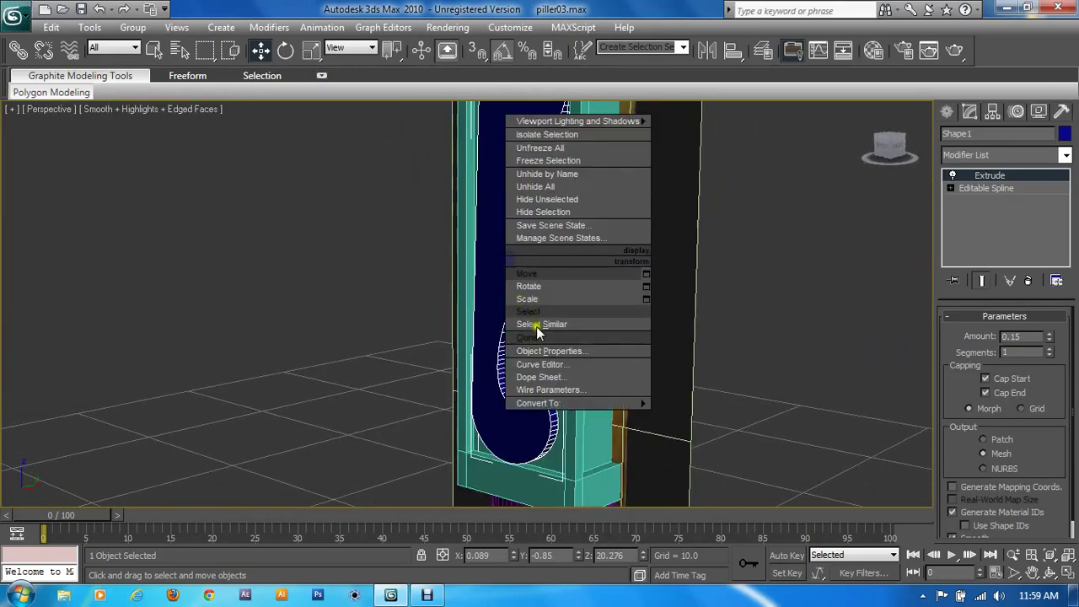
pyautogui.click(638, 407)
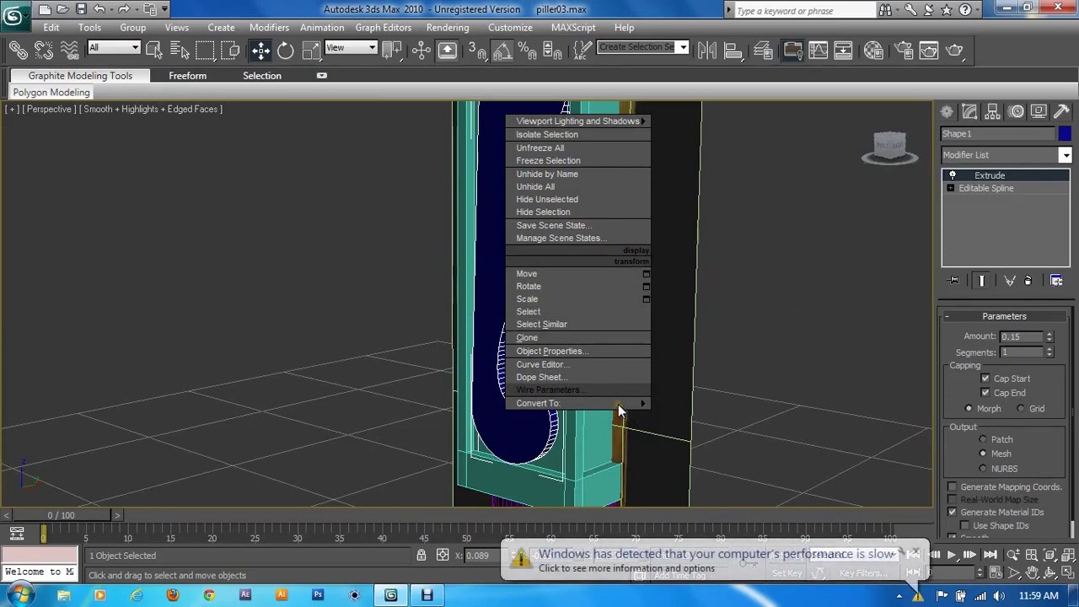
pyautogui.rightClick(974, 182)
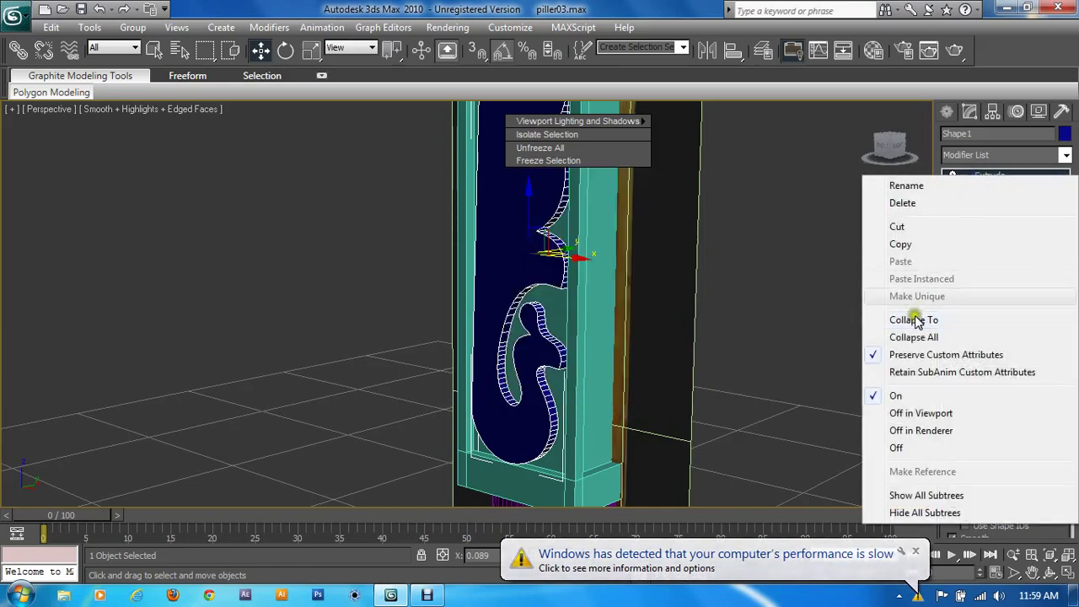
pyautogui.click(1000, 181)
pyautogui.rightClick(1000, 180)
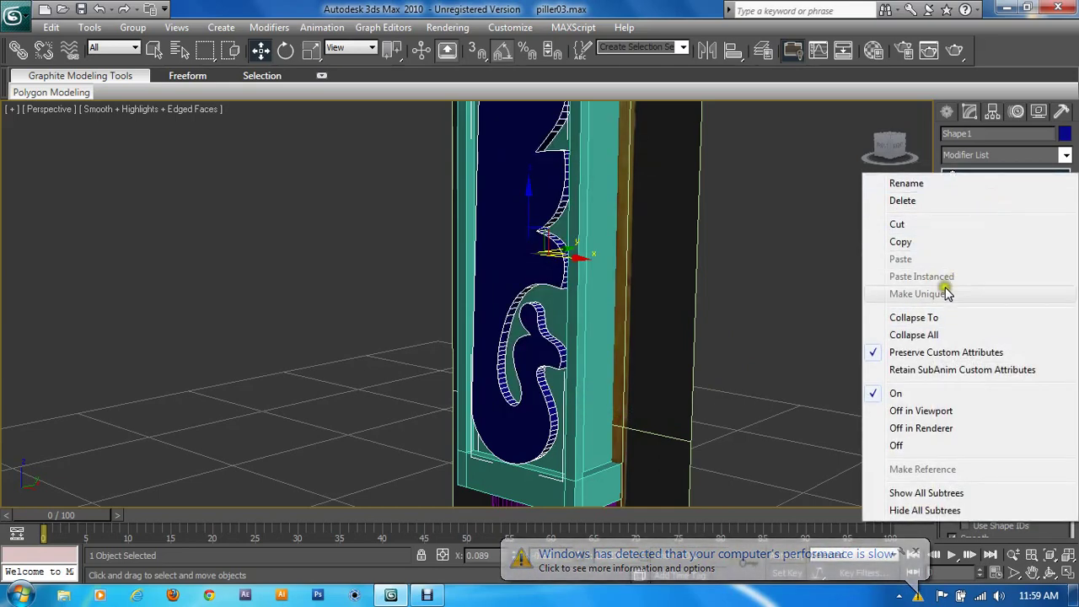
pyautogui.click(925, 317)
pyautogui.click(611, 364)
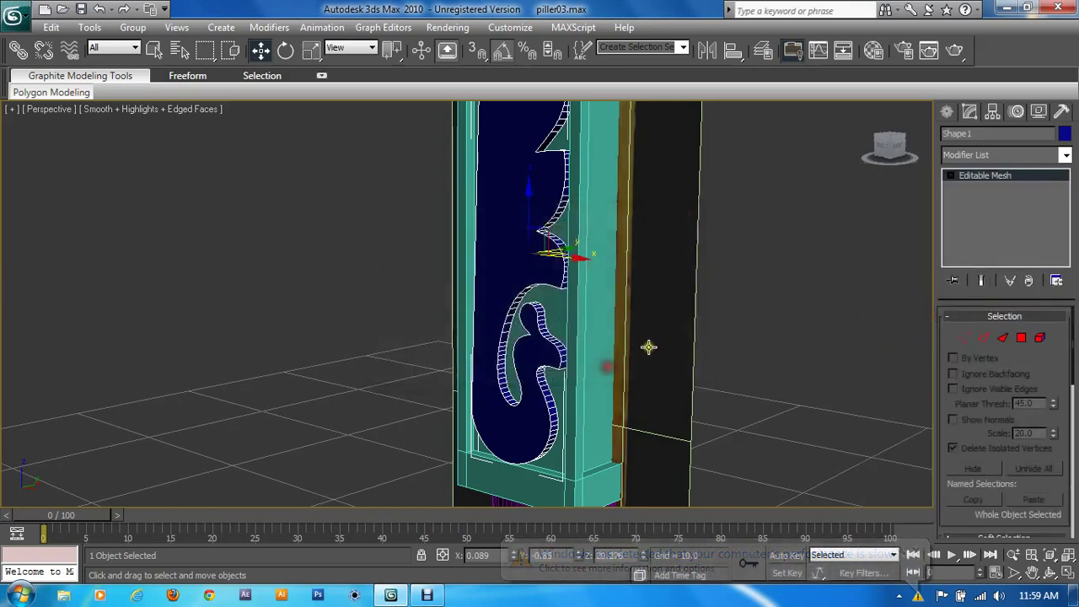
pyautogui.hotkey('ctrl', 'z')
pyautogui.rightClick(1000, 182)
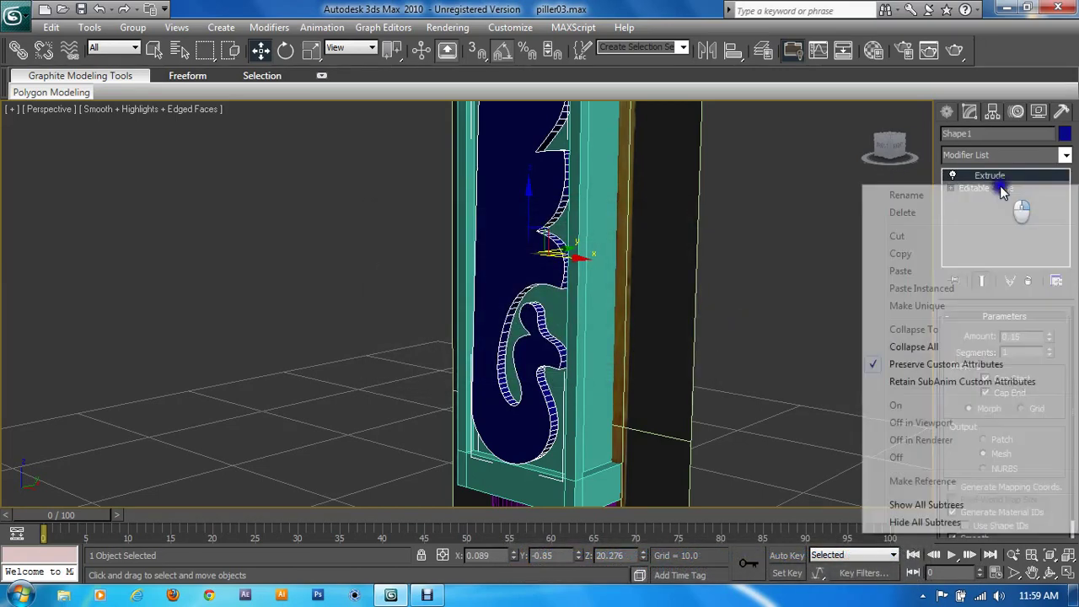
pyautogui.click(627, 318)
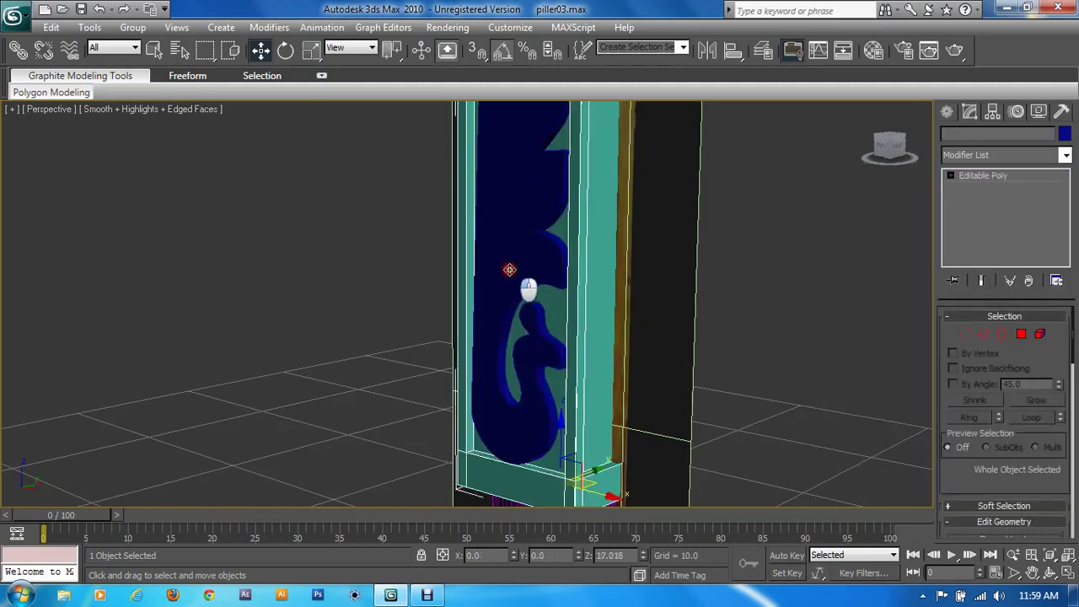
pyautogui.rightClick(504, 263)
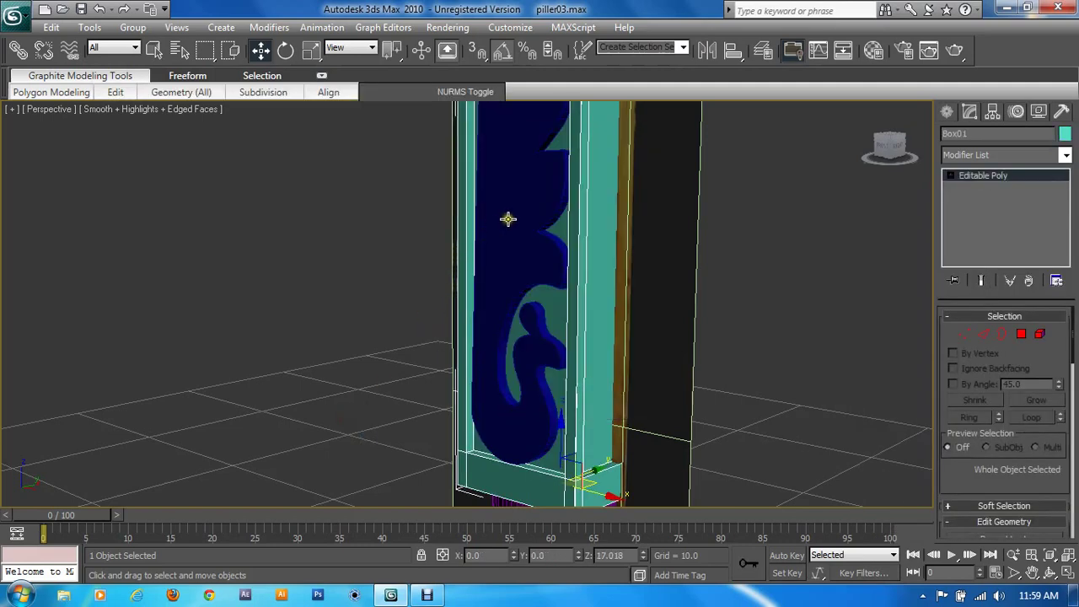
# Convert the leaf ornament Shape1 to Editable Poly
pyautogui.click(508, 219)
pyautogui.rightClick(505, 221)
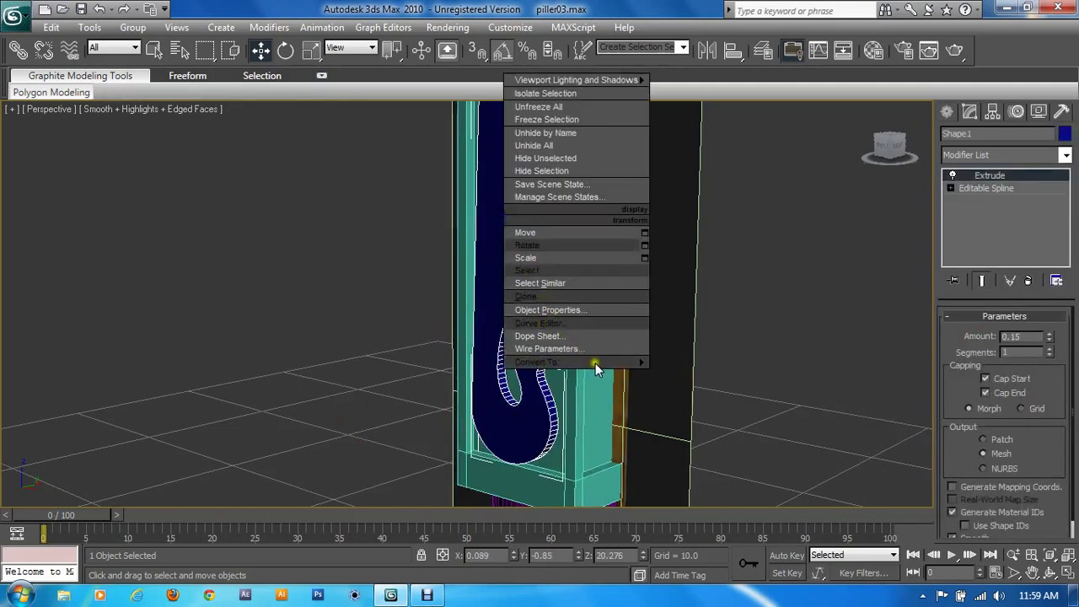
pyautogui.click(688, 374)
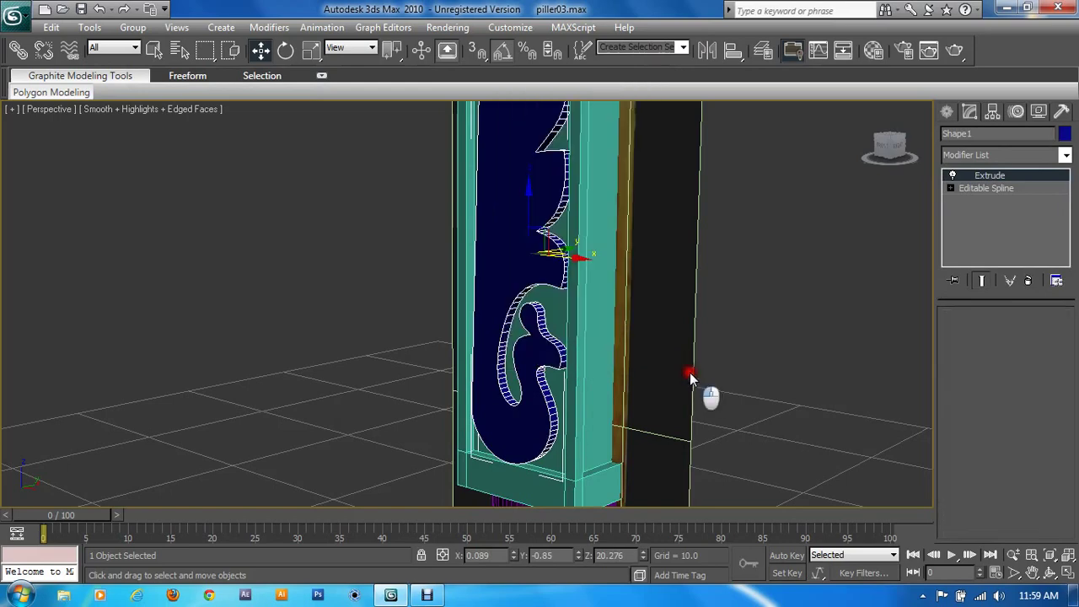
# Hide the covering box Box01 to reveal the textured pillar
pyautogui.moveTo(688, 374)
pyautogui.keyDown('alt'); pyautogui.mouseDown(button='middle')
pyautogui.moveTo(747, 373)
pyautogui.moveTo(756, 362)
pyautogui.moveTo(680, 423)
pyautogui.mouseUp(button='middle'); pyautogui.keyUp('alt')
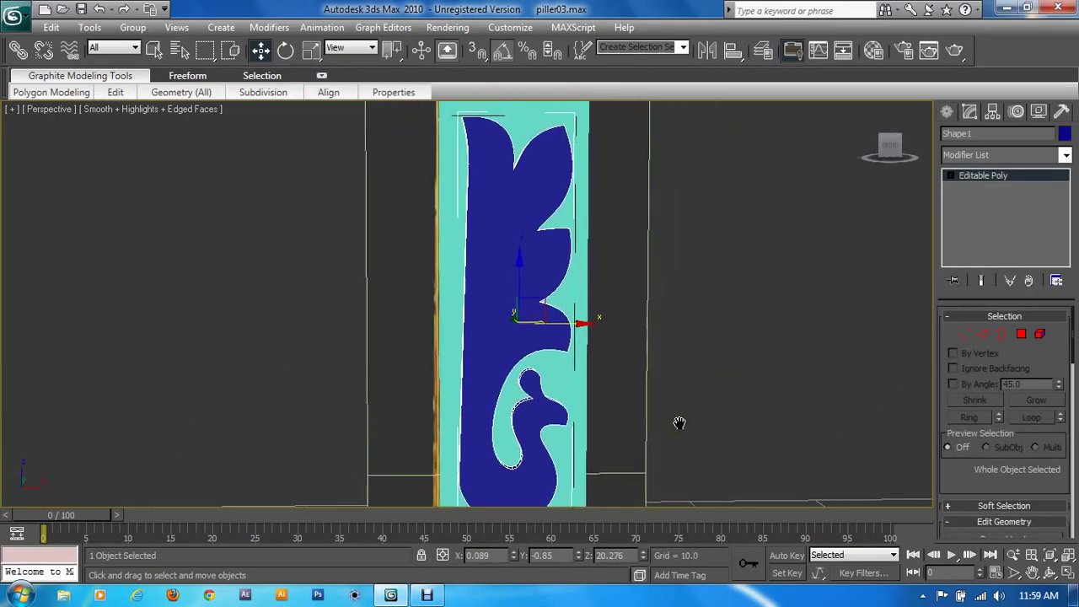
pyautogui.click(582, 250)
pyautogui.rightClick(580, 246)
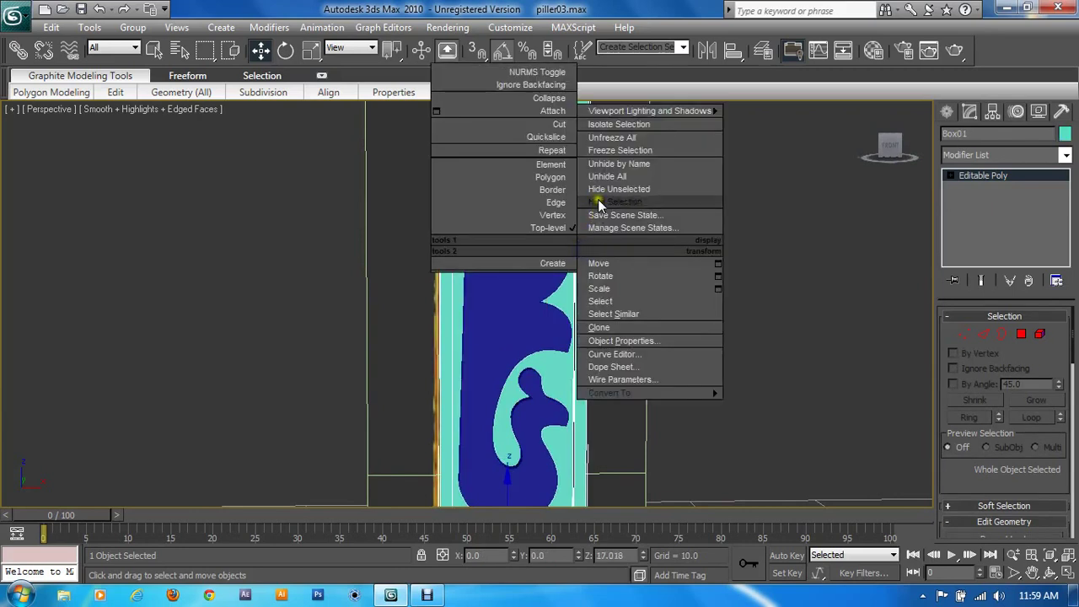
pyautogui.click(598, 205)
# Make the ornament See-Through in its Object Properties
pyautogui.click(518, 242)
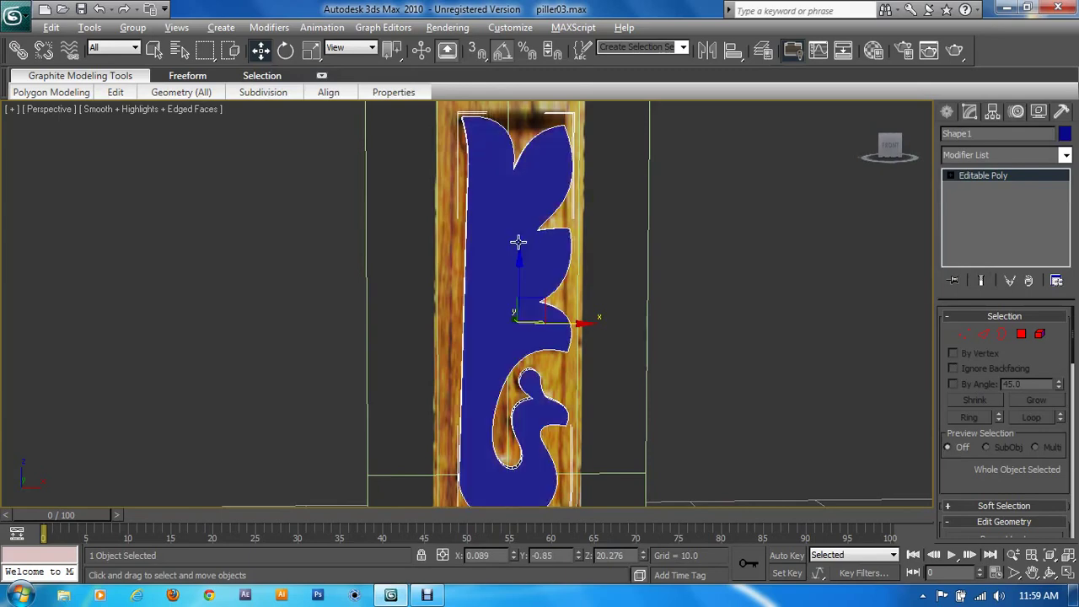
pyautogui.rightClick(517, 242)
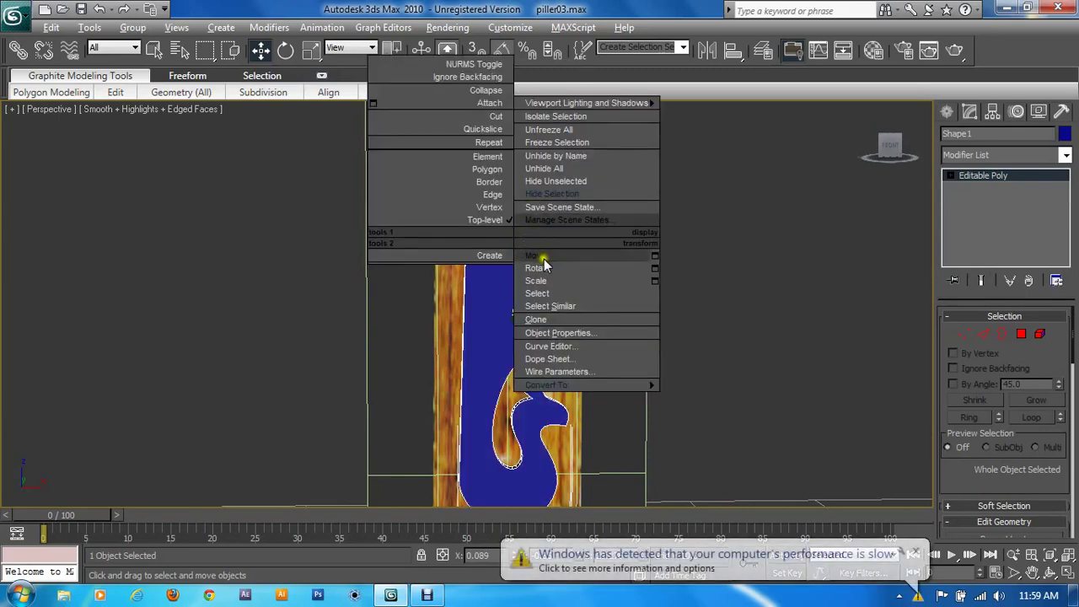
pyautogui.click(560, 336)
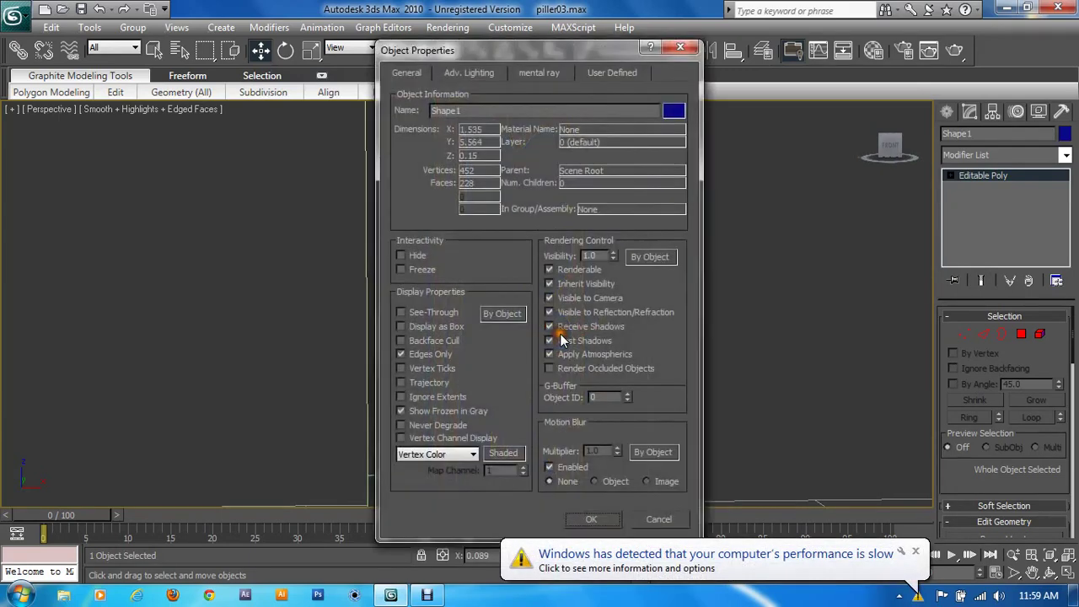
pyautogui.click(413, 270)
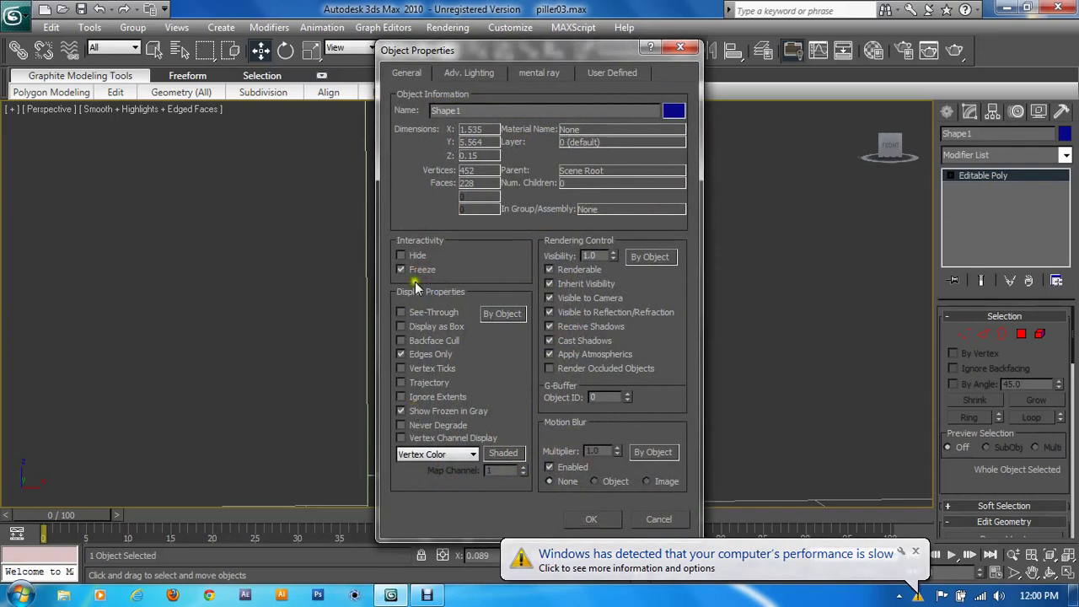
pyautogui.click(413, 270)
pyautogui.click(417, 311)
pyautogui.click(591, 519)
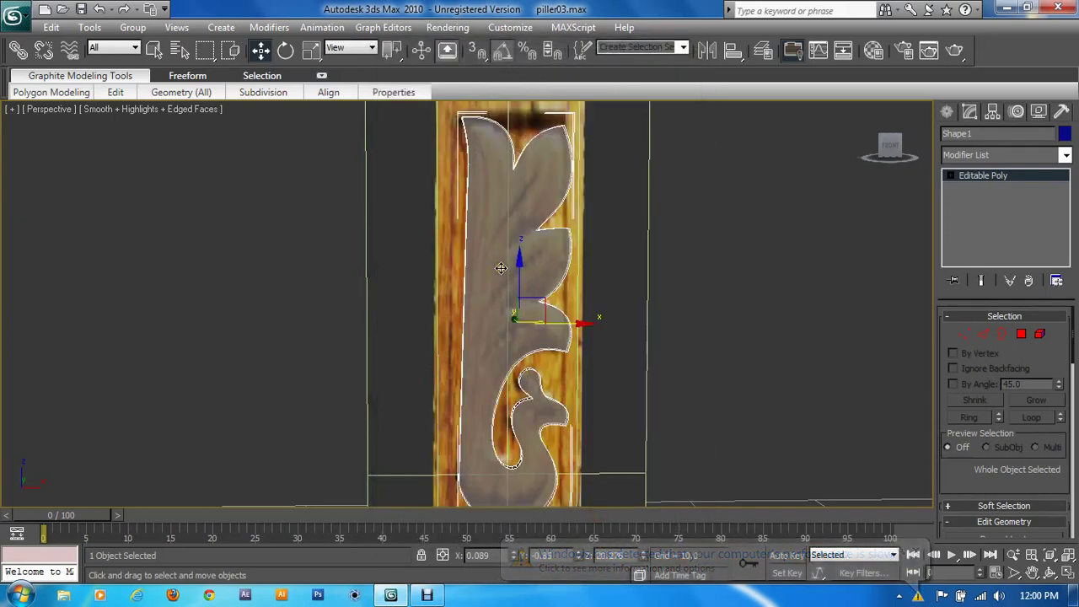
# Maximize the Front viewport and frame the upper leaves of the carving
pyautogui.hotkey('alt', 'w')
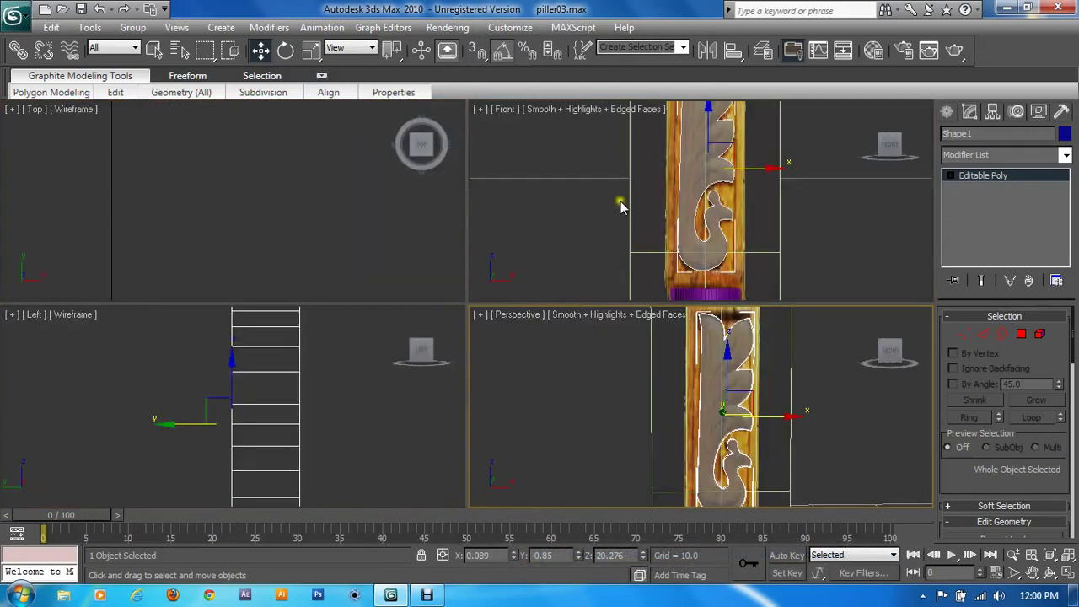
pyautogui.middleClick(670, 202)
pyautogui.hotkey('alt', 'w')
pyautogui.moveTo(553, 236); pyautogui.dragTo(522, 361, button='middle')
pyautogui.scroll(4, 522, 361)
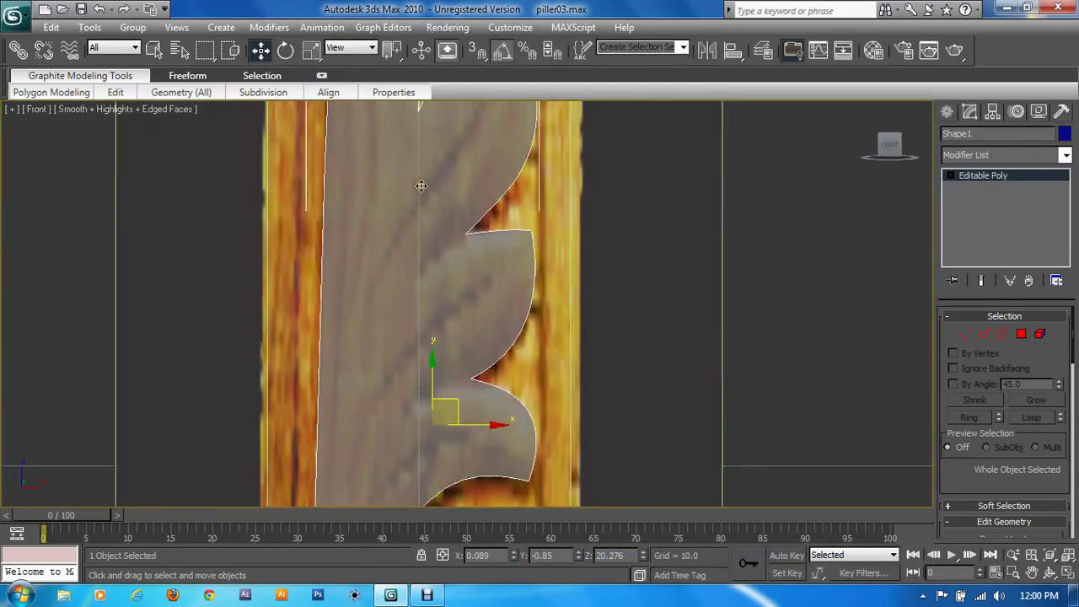
pyautogui.moveTo(400, 118); pyautogui.dragTo(400, 354, button='middle')
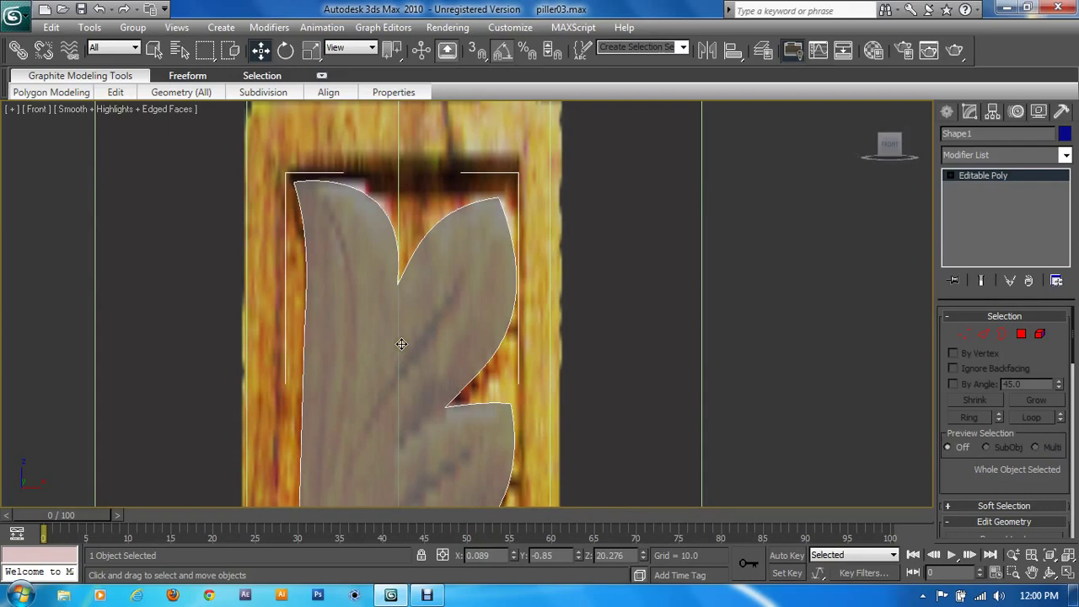
pyautogui.moveTo(453, 436); pyautogui.dragTo(477, 297, button='middle')
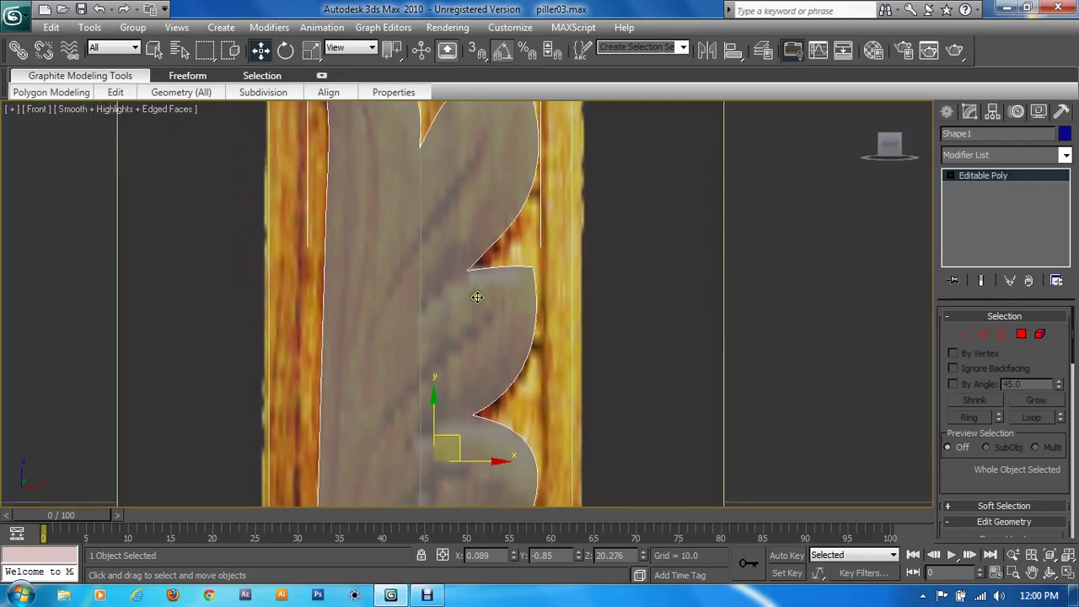
pyautogui.moveTo(540, 317); pyautogui.dragTo(583, 336, button='middle')
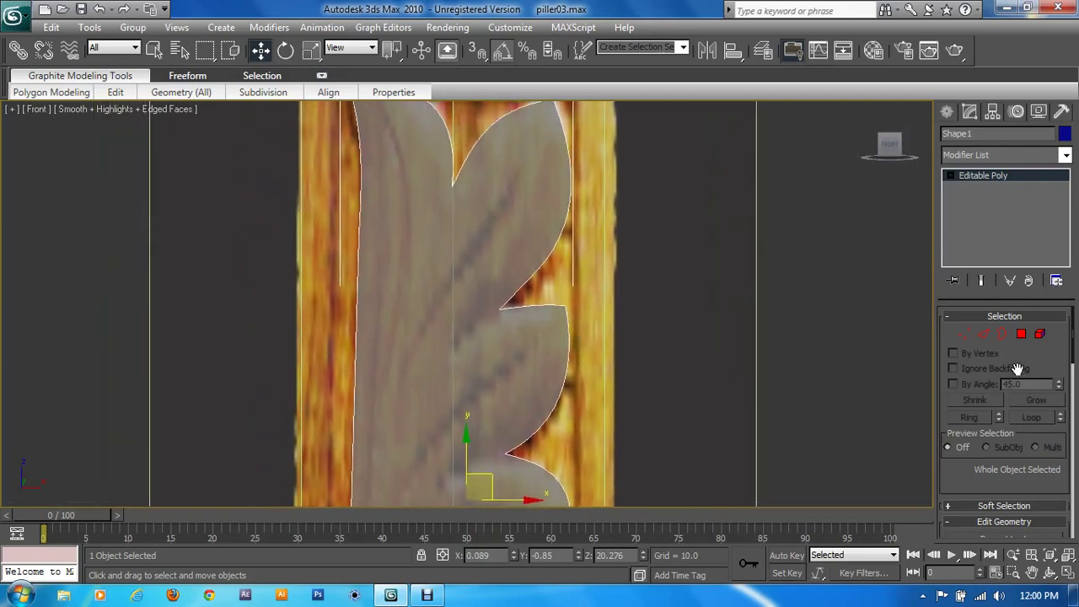
# Switch to Vertex level and activate Cut in Edit Geometry
pyautogui.click(966, 338)
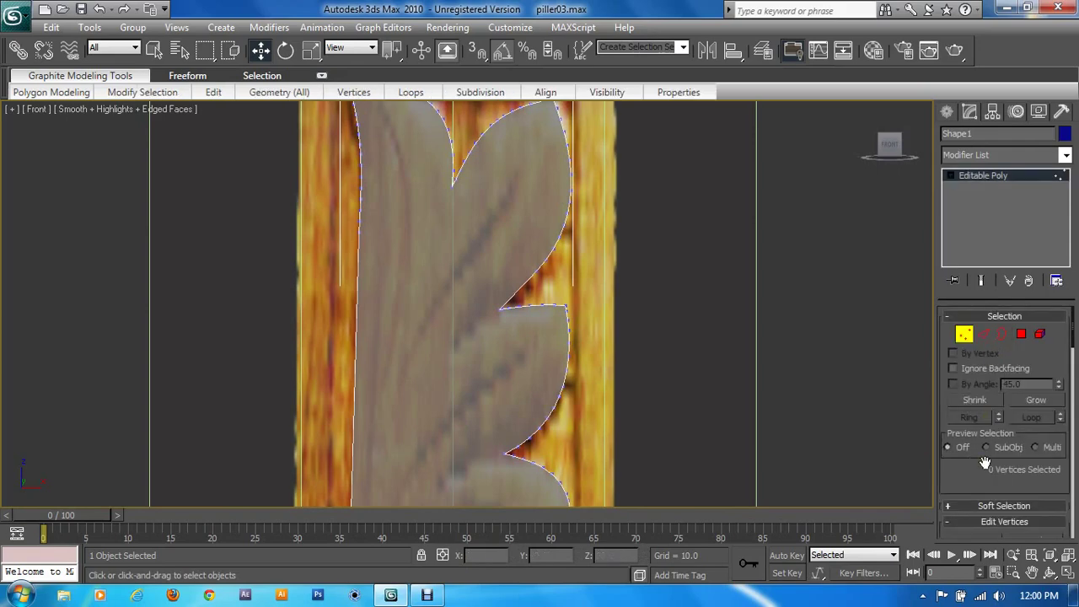
pyautogui.moveTo(985, 463); pyautogui.dragTo(1016, 317)
pyautogui.scroll(-2, 1022, 456)
pyautogui.scroll(-2, 1025, 455)
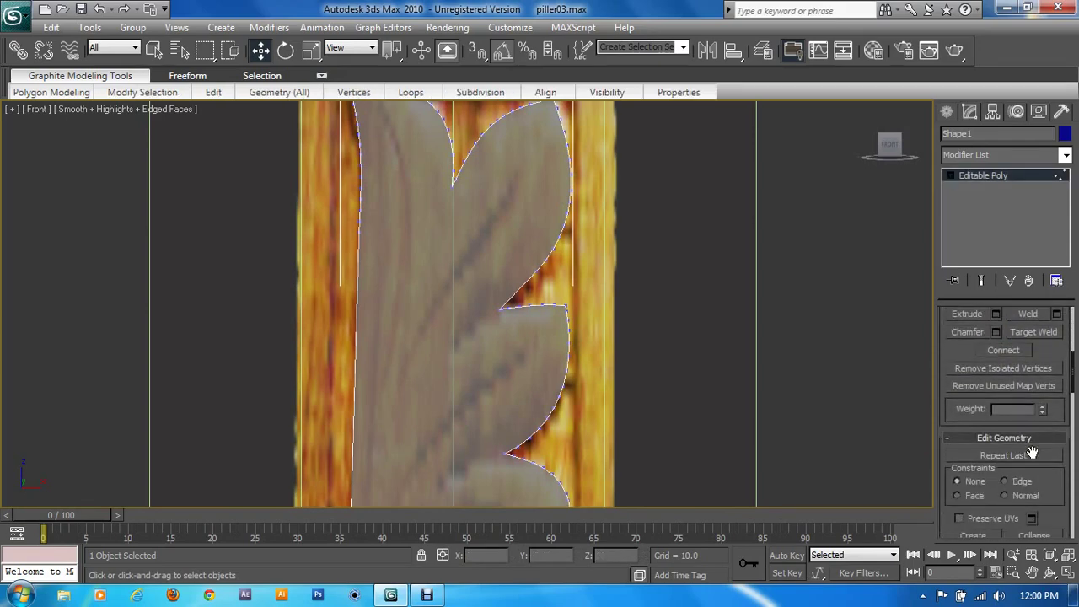
pyautogui.scroll(-2, 1029, 454)
pyautogui.scroll(-2, 1031, 452)
pyautogui.scroll(-1, 1032, 453)
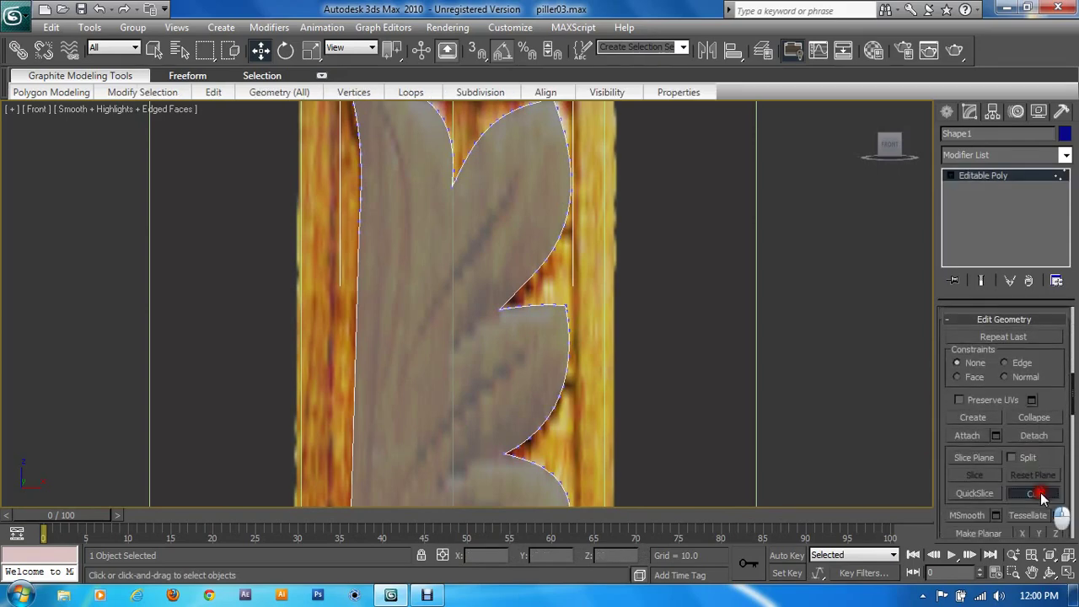
pyautogui.click(1043, 499)
# Cut an inner outline just inside the top leaf, from its left corner downward
pyautogui.moveTo(504, 253); pyautogui.dragTo(484, 338, button='middle')
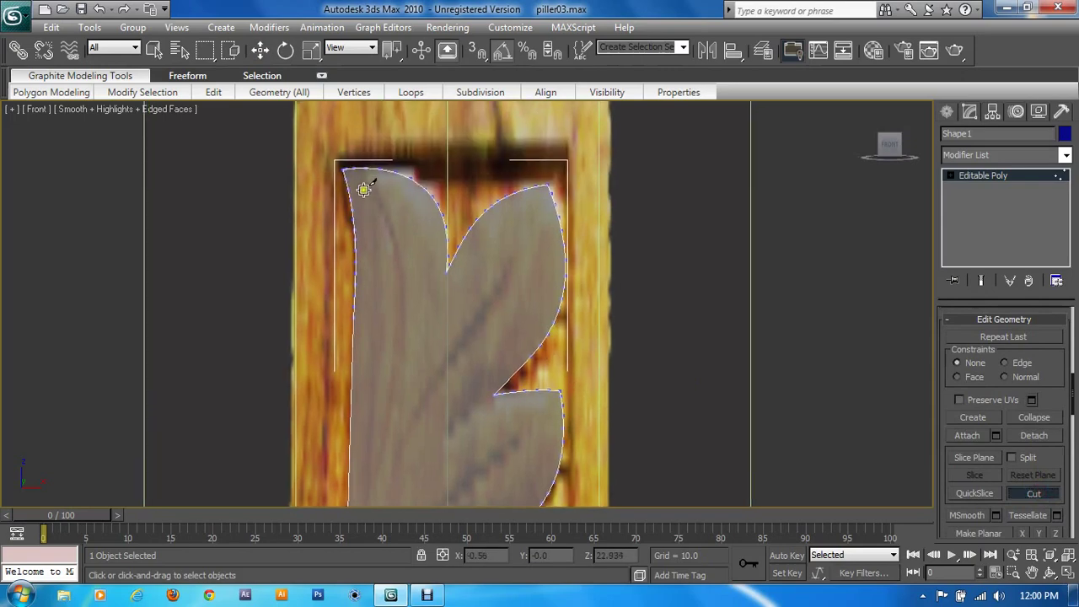
pyautogui.click(344, 171)
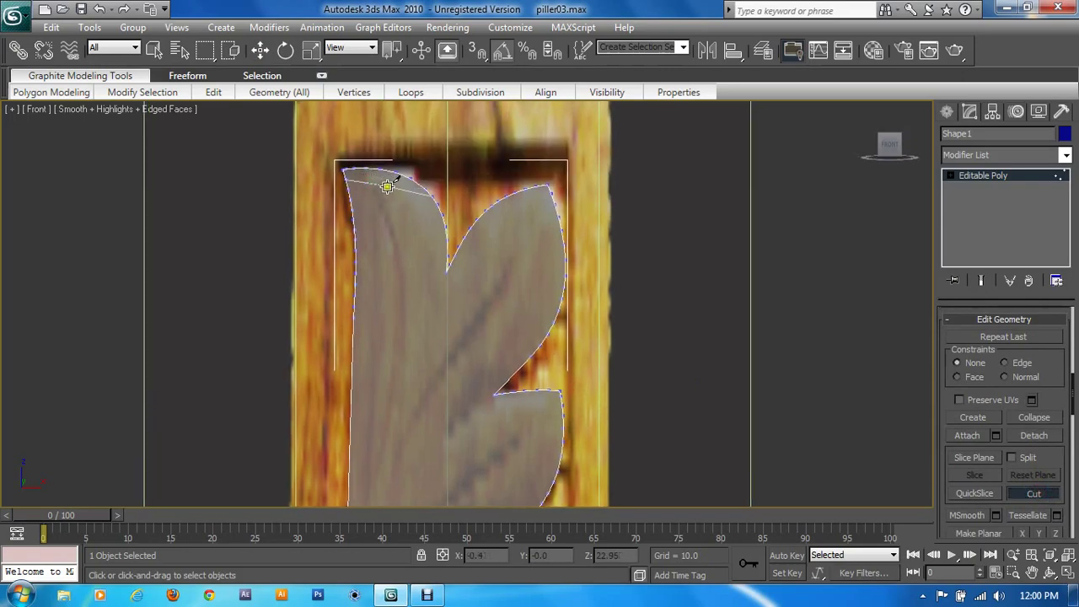
pyautogui.click(393, 183)
pyautogui.click(412, 196)
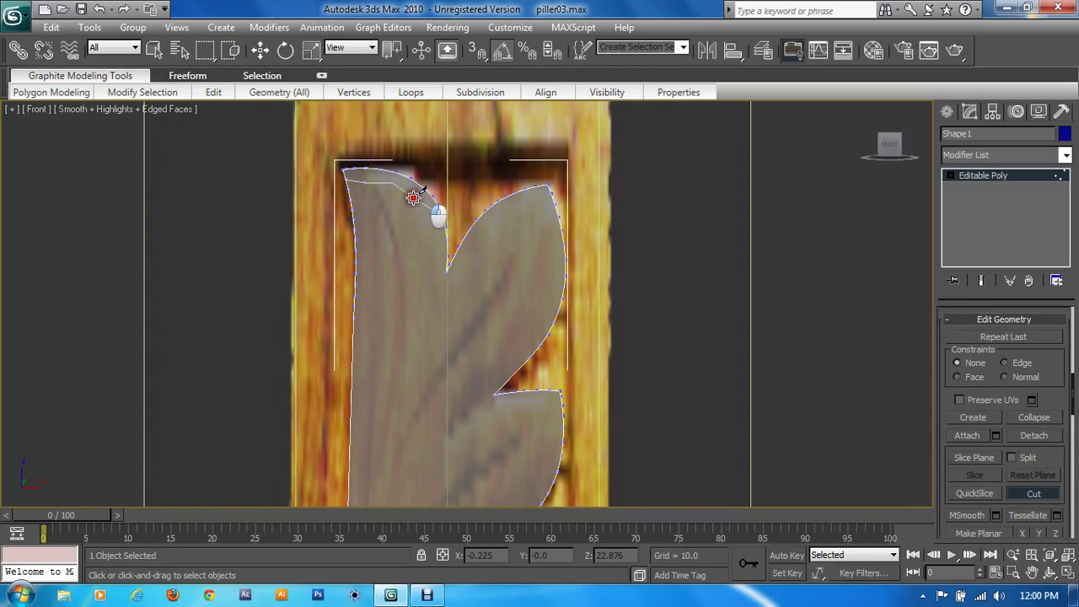
pyautogui.click(426, 217)
pyautogui.click(429, 257)
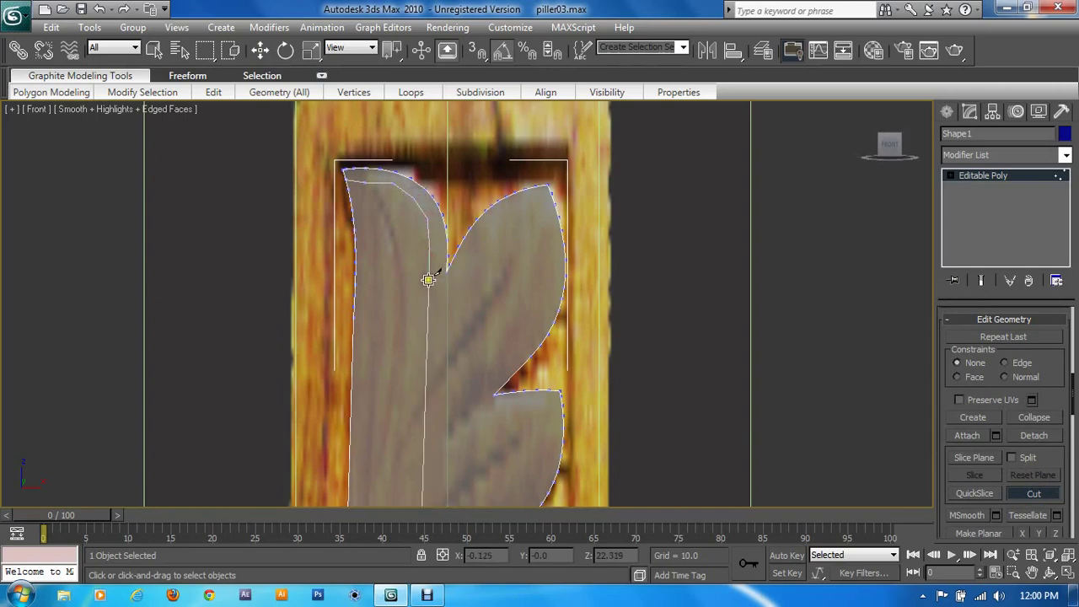
pyautogui.click(428, 299)
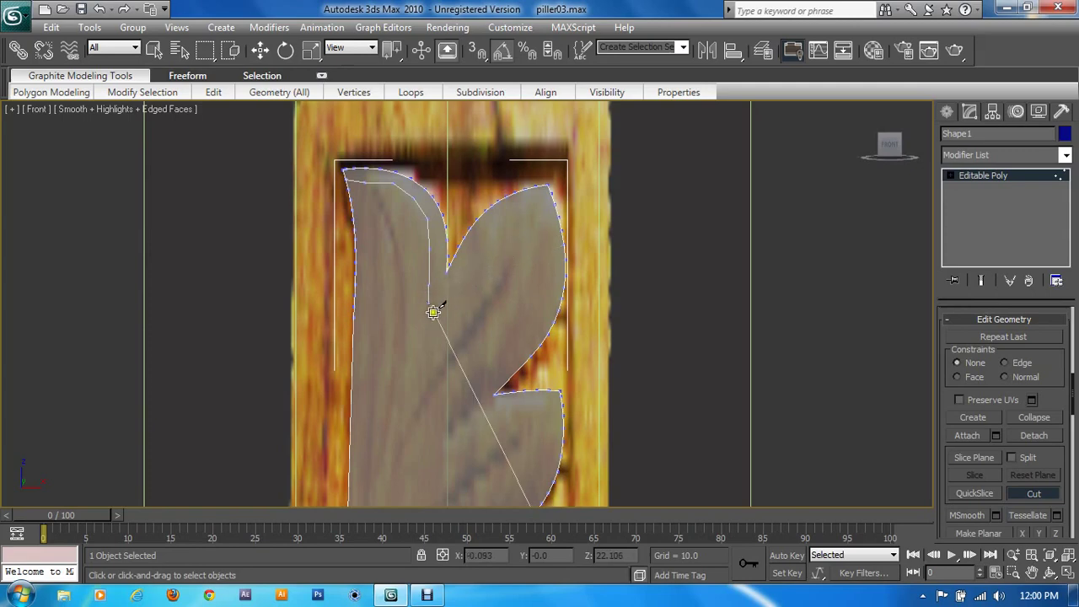
pyautogui.click(429, 315)
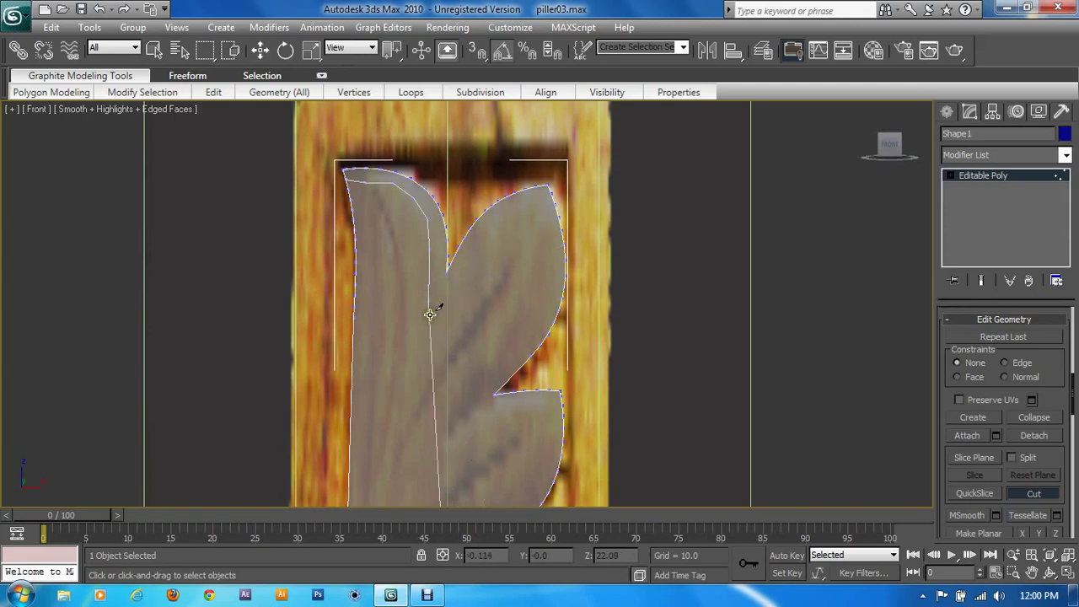
# Cut an inner outline up to the right leaf tip and down into the lower leaf
pyautogui.click(470, 261)
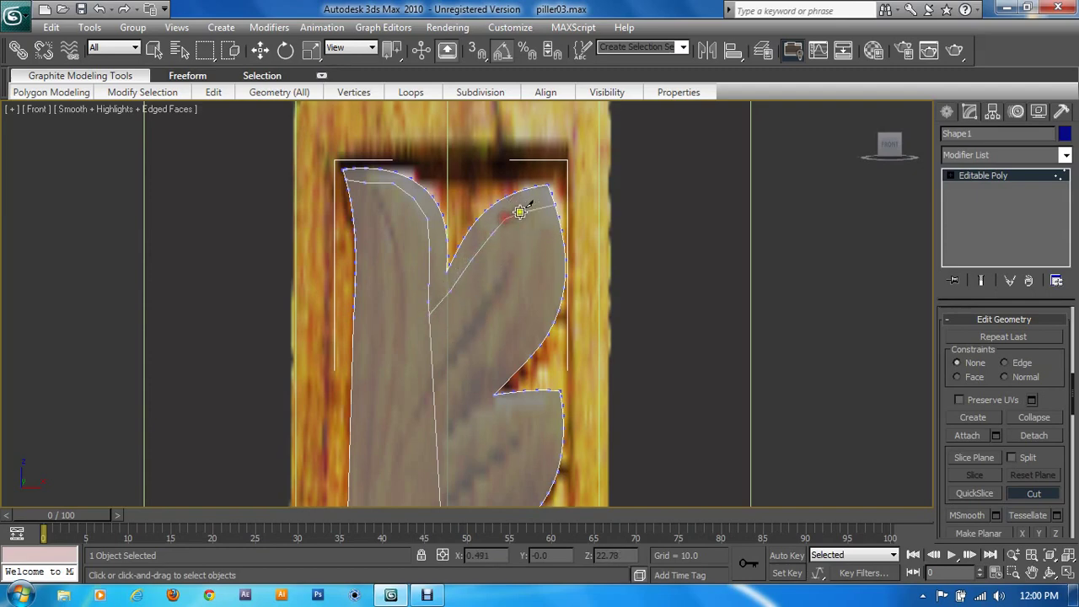
pyautogui.click(539, 207)
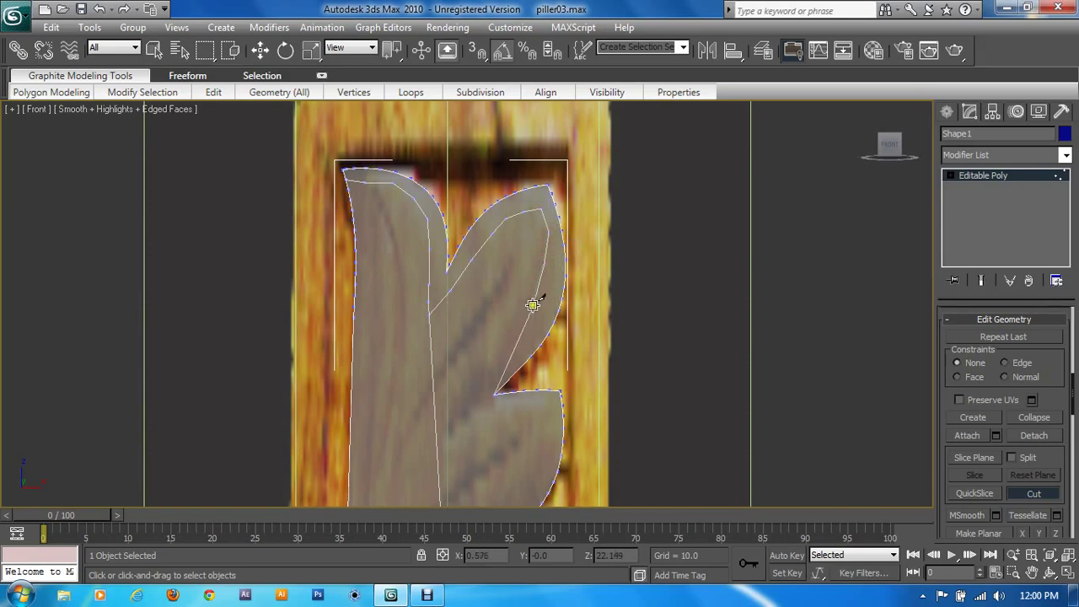
pyautogui.click(533, 305)
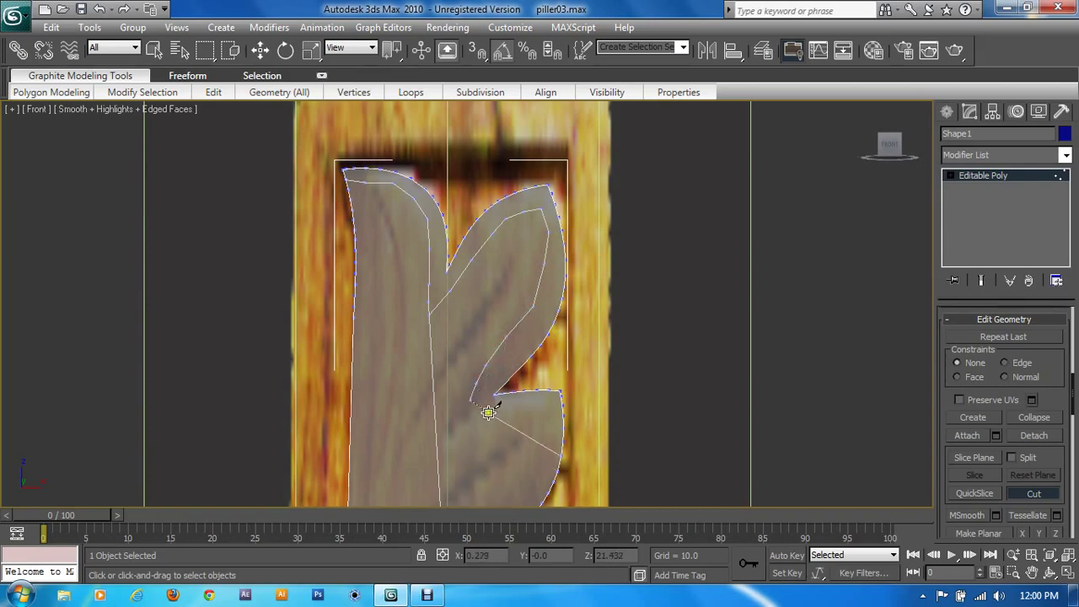
pyautogui.click(468, 411)
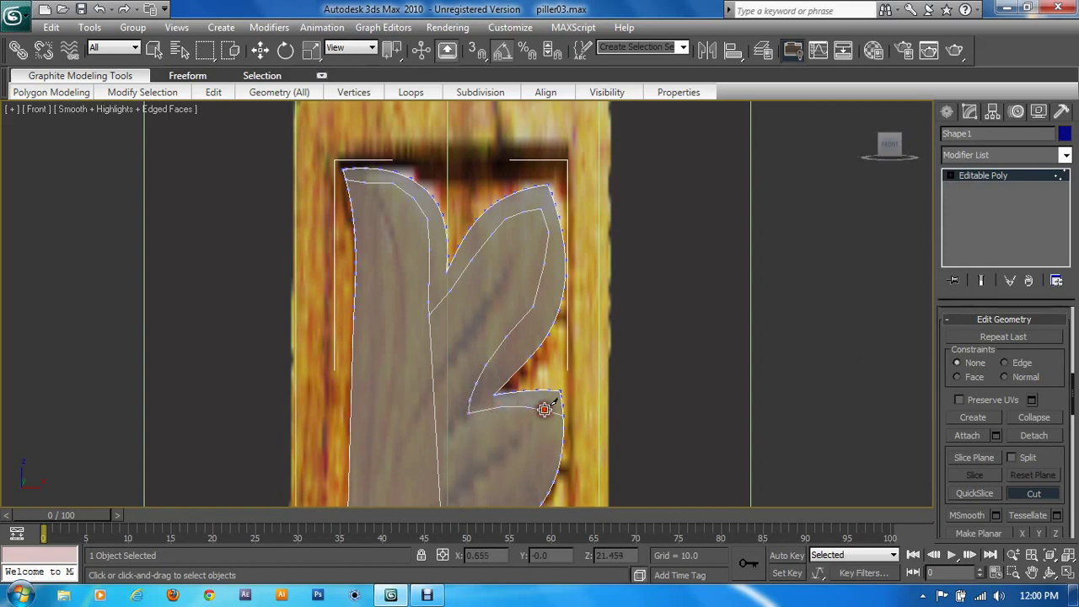
pyautogui.scroll(-2, 552, 417)
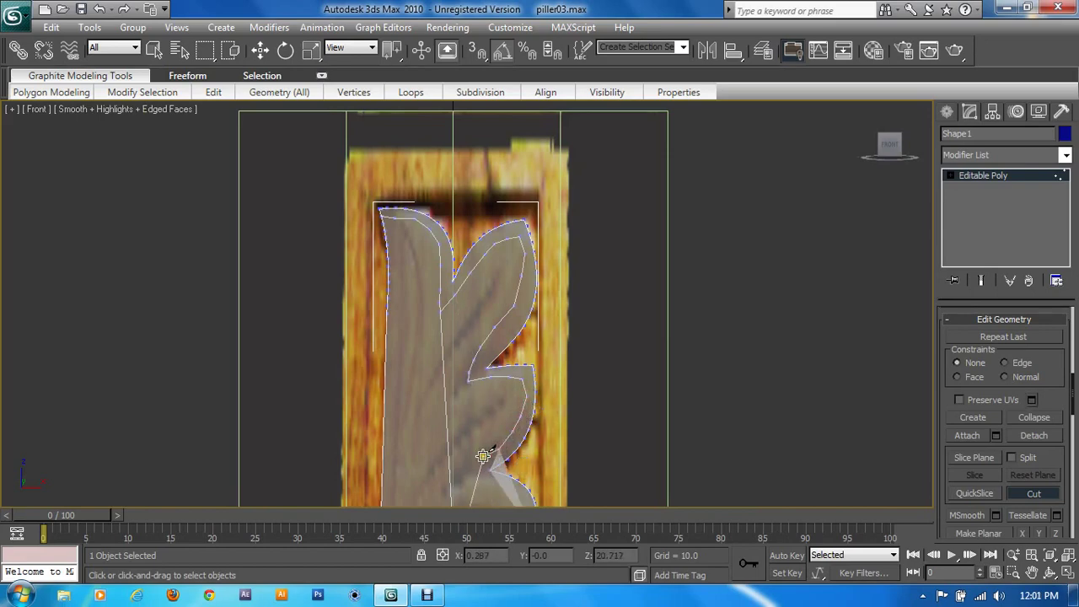
pyautogui.scroll(-1, 482, 457)
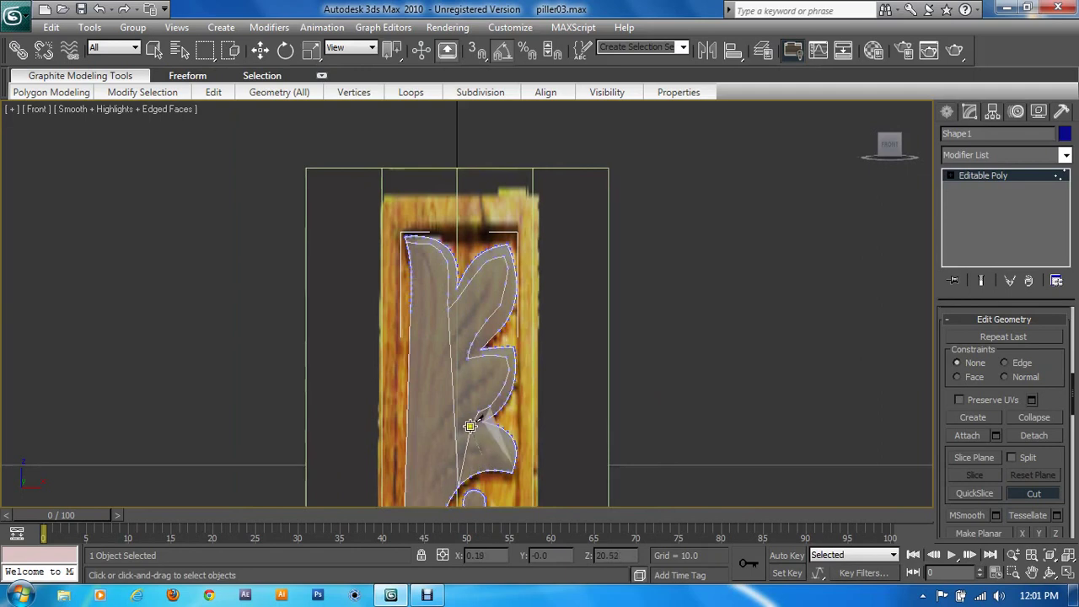
pyautogui.click(470, 423)
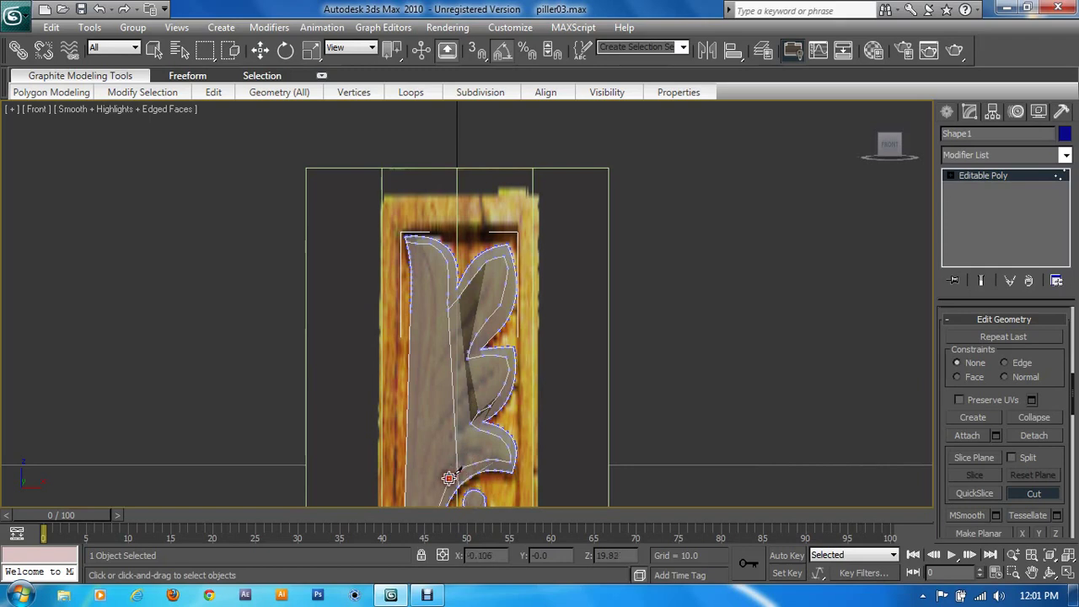
pyautogui.scroll(-2, 449, 478)
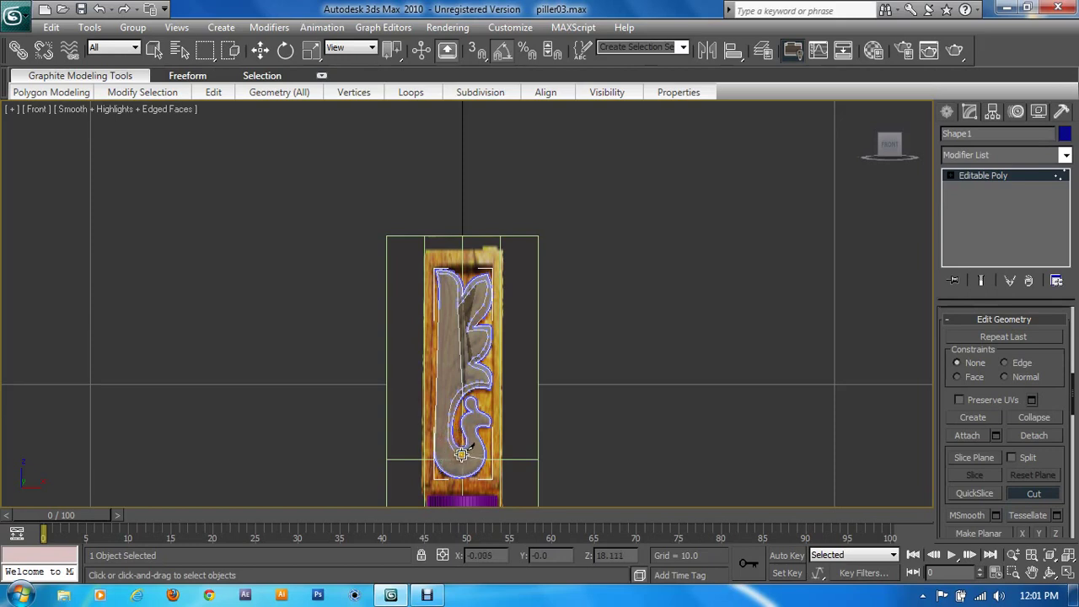
# Zoom in on the bottom swirl and turn Cut back on
pyautogui.scroll(2, 466, 456)
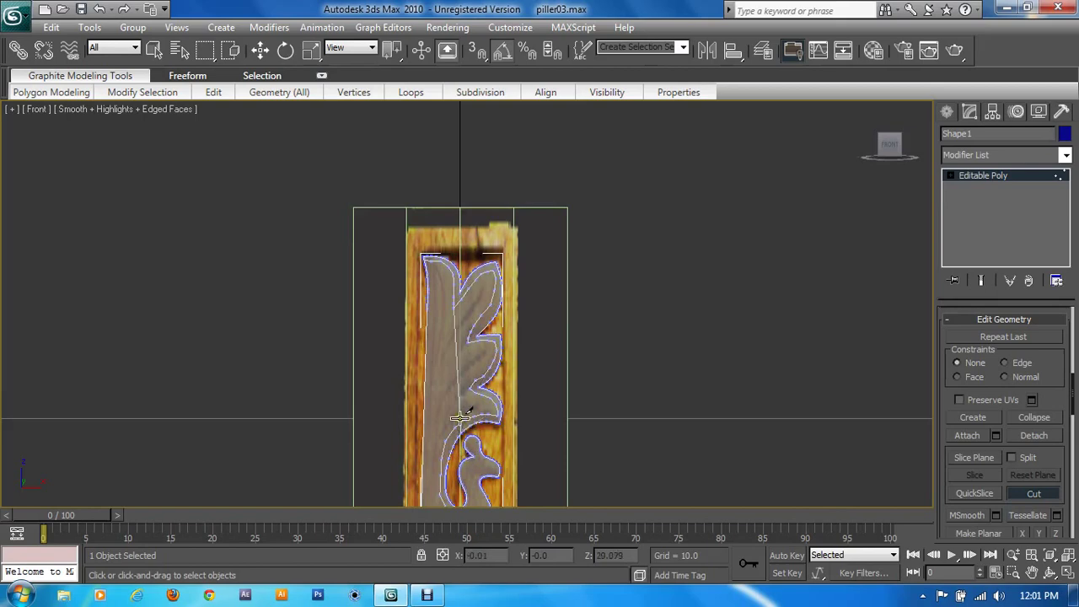
pyautogui.press('w')
pyautogui.moveTo(532, 383); pyautogui.dragTo(525, 257, button='middle')
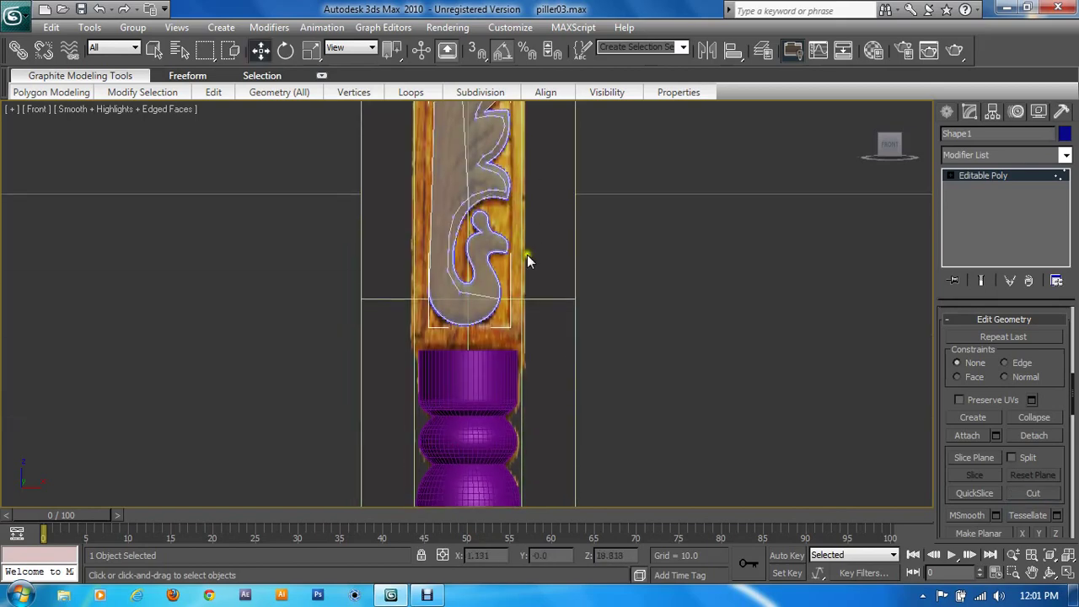
pyautogui.scroll(3, 522, 270)
pyautogui.scroll(2, 506, 342)
pyautogui.moveTo(505, 345); pyautogui.dragTo(492, 354, button='middle')
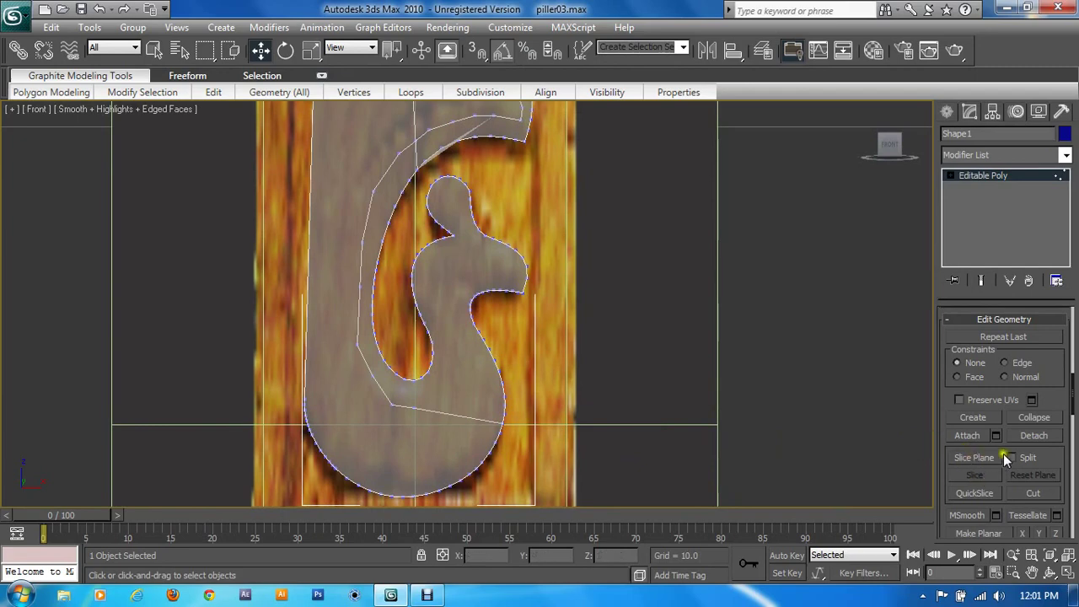
pyautogui.click(1037, 495)
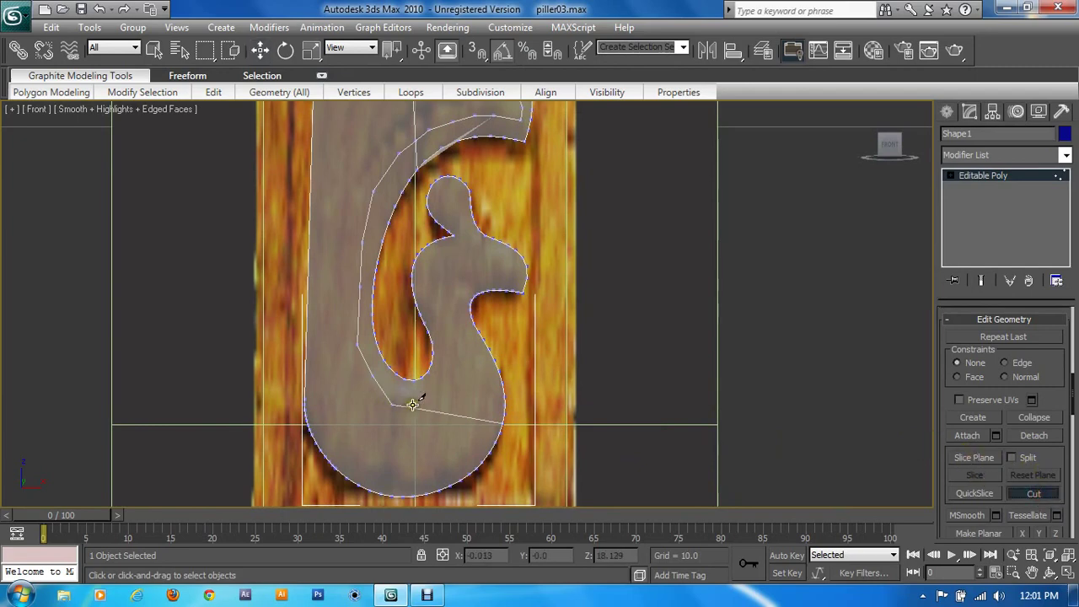
# Cut inner edges from the swirl's base up its curve, across the neck and around the head
pyautogui.click(414, 407)
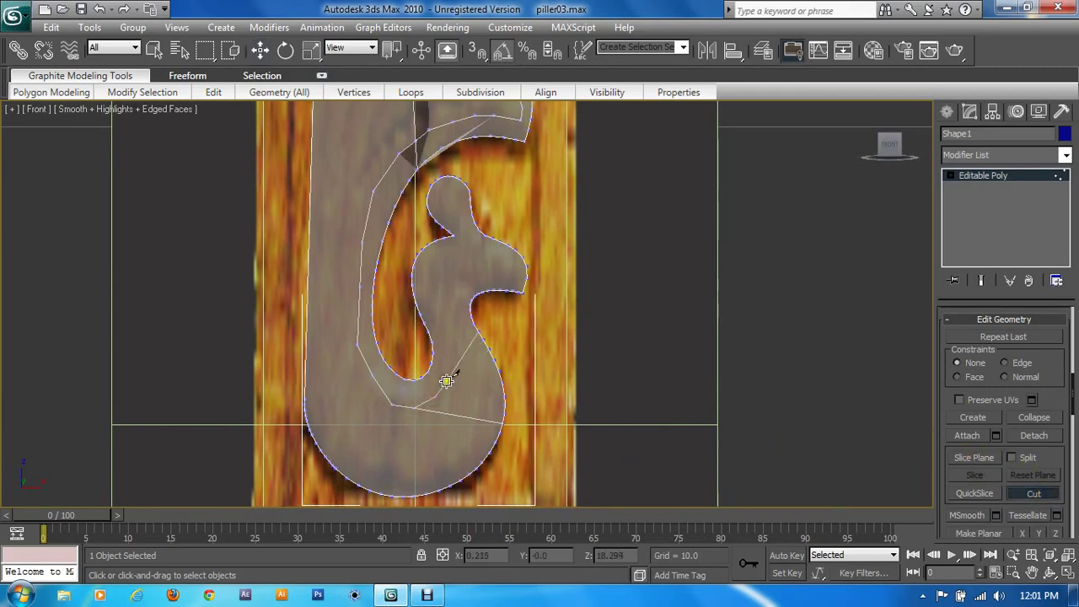
pyautogui.click(447, 353)
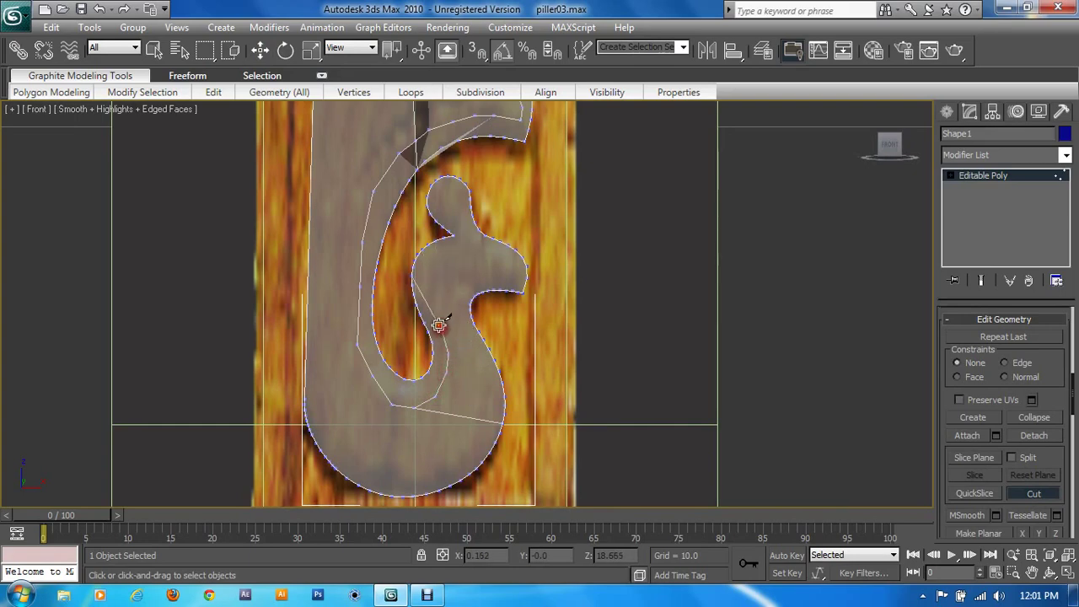
pyautogui.click(429, 295)
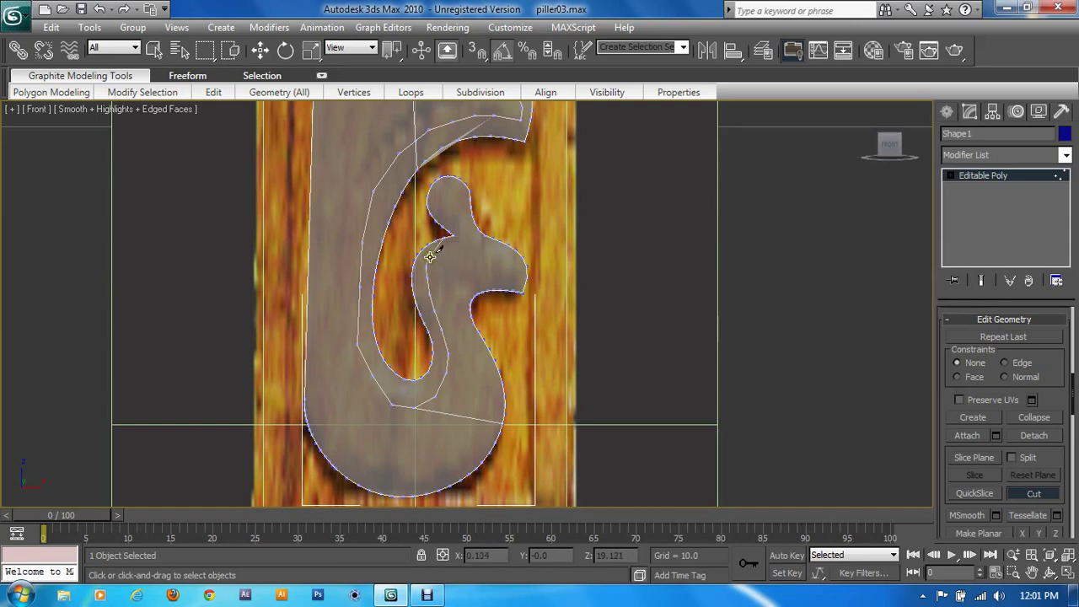
pyautogui.click(448, 253)
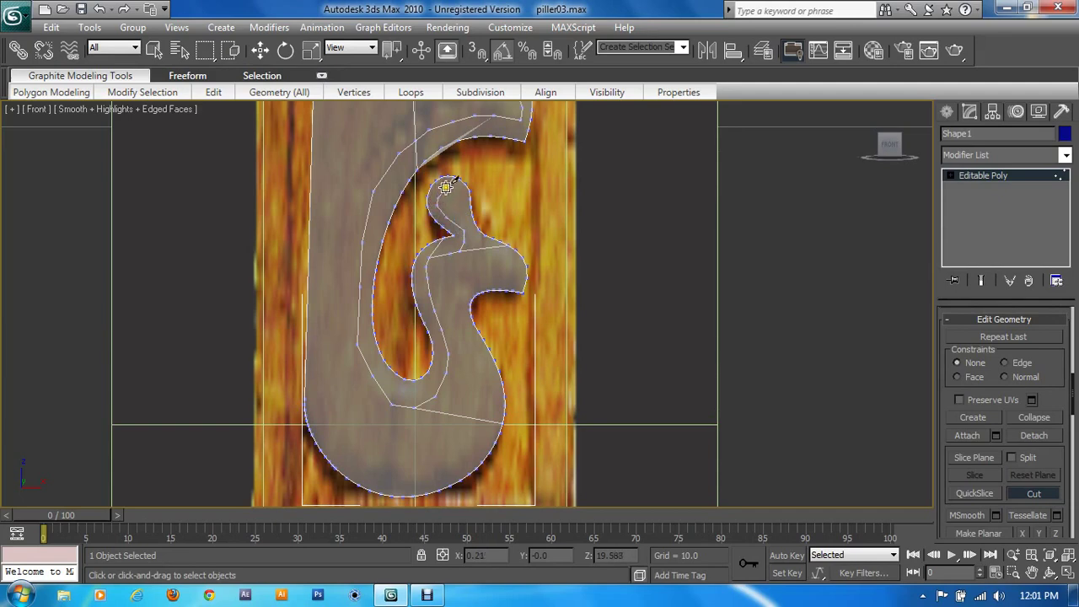
pyautogui.click(450, 187)
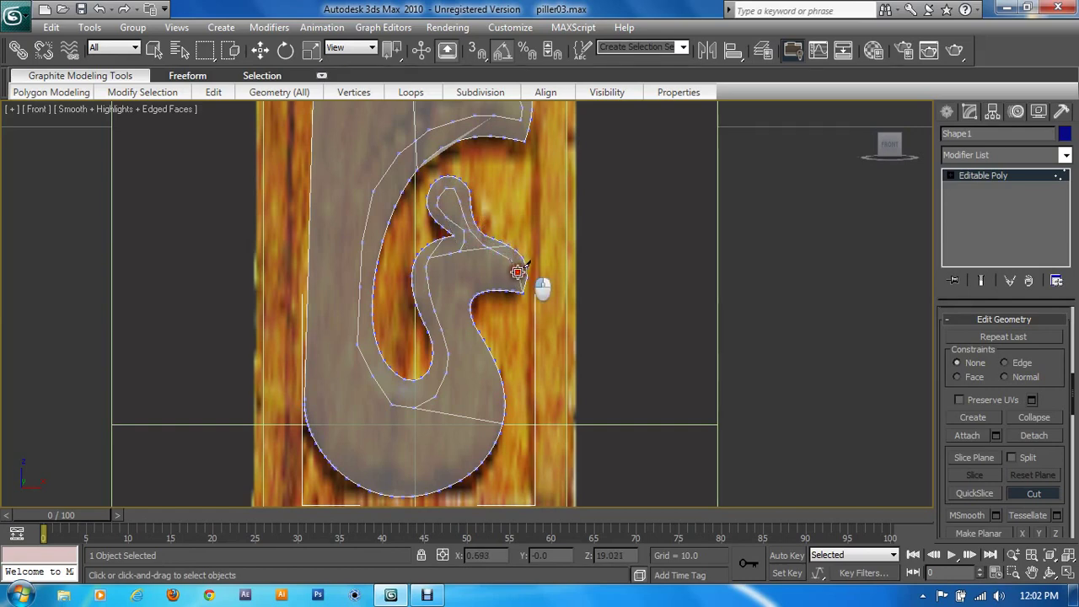
pyautogui.click(510, 269)
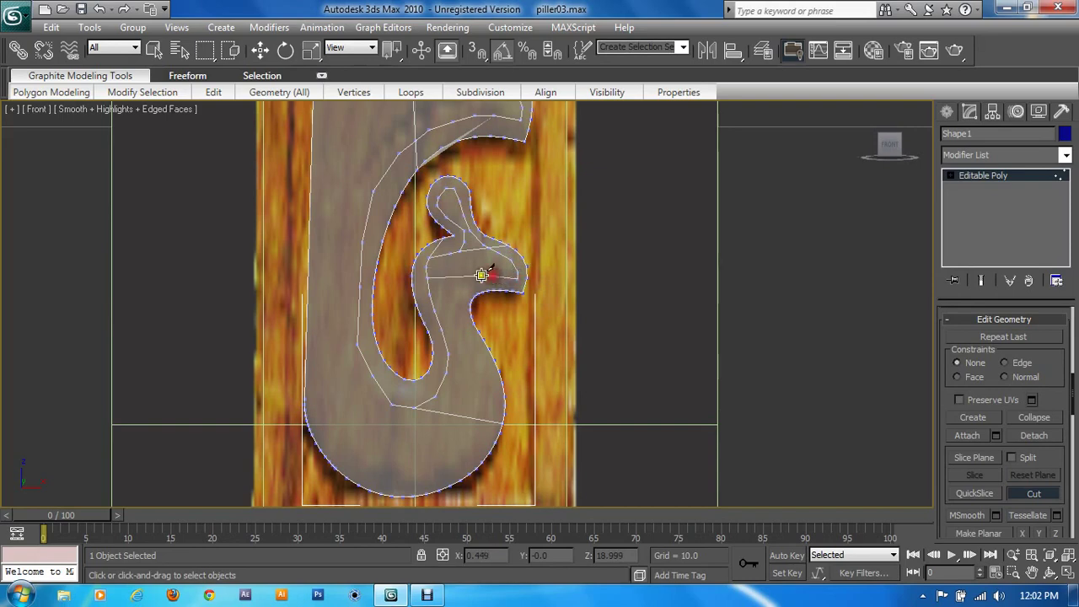
pyautogui.click(462, 283)
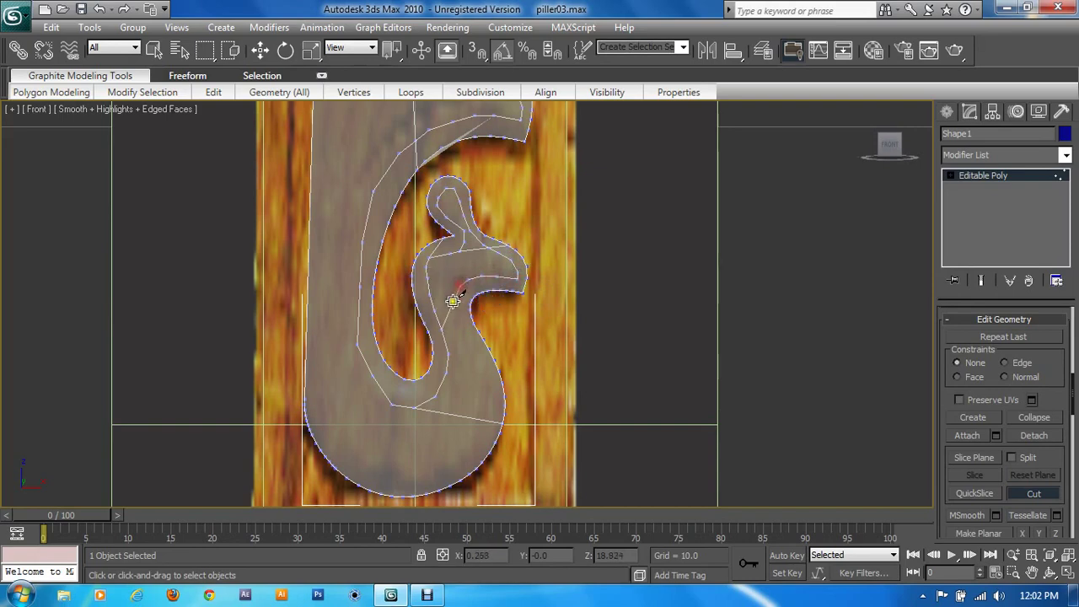
pyautogui.rightClick(472, 346)
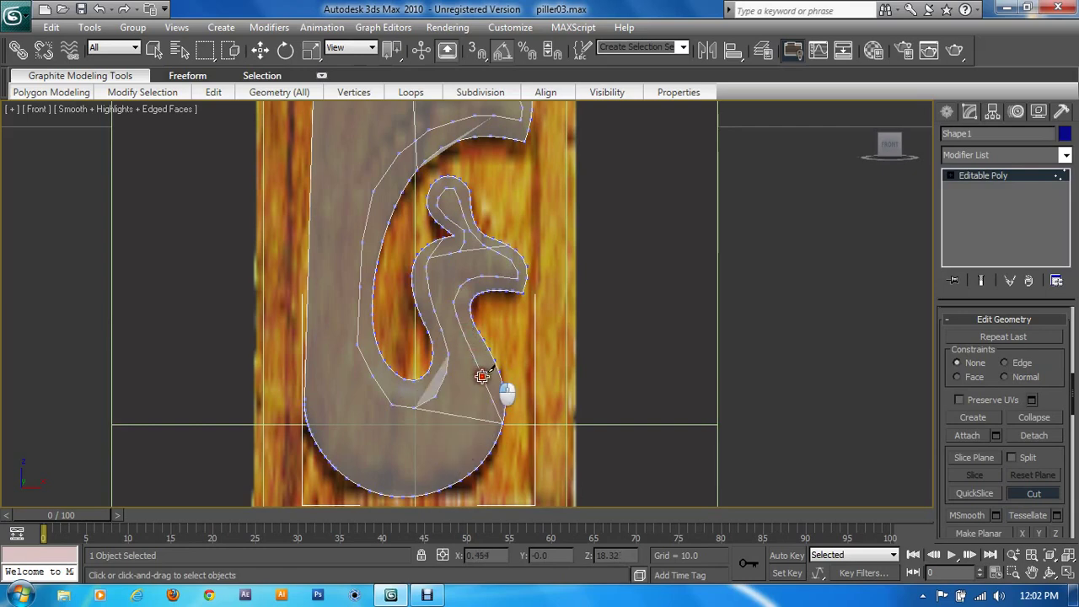
# Cut another inner line down the swirl's side toward its bottom
pyautogui.click(482, 399)
pyautogui.click(478, 424)
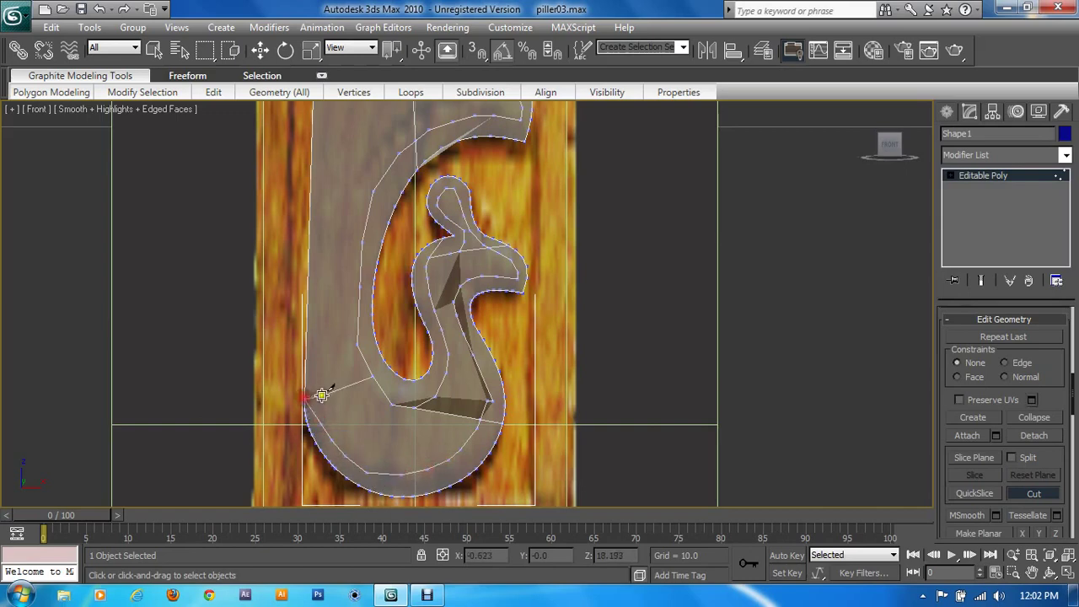
pyautogui.rightClick(320, 392)
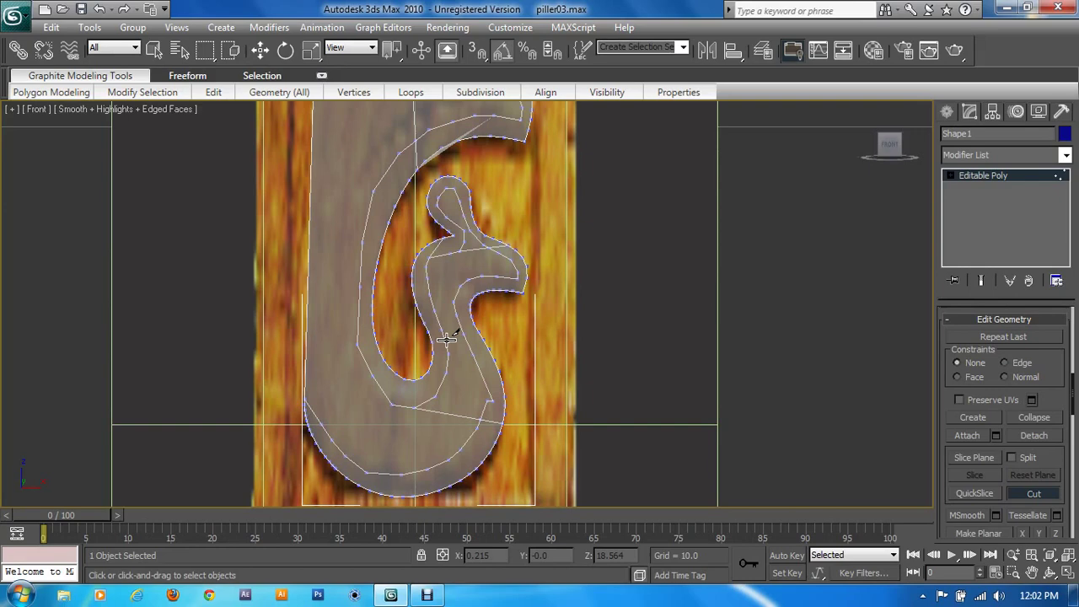
# Cut a new line down the left leaf, starting from its top vertex
pyautogui.moveTo(489, 244); pyautogui.dragTo(458, 301, button='middle')
pyautogui.rightClick(458, 301)
pyautogui.moveTo(481, 231); pyautogui.dragTo(474, 371, button='middle')
pyautogui.moveTo(477, 284); pyautogui.dragTo(482, 362, button='middle')
pyautogui.click(953, 175)
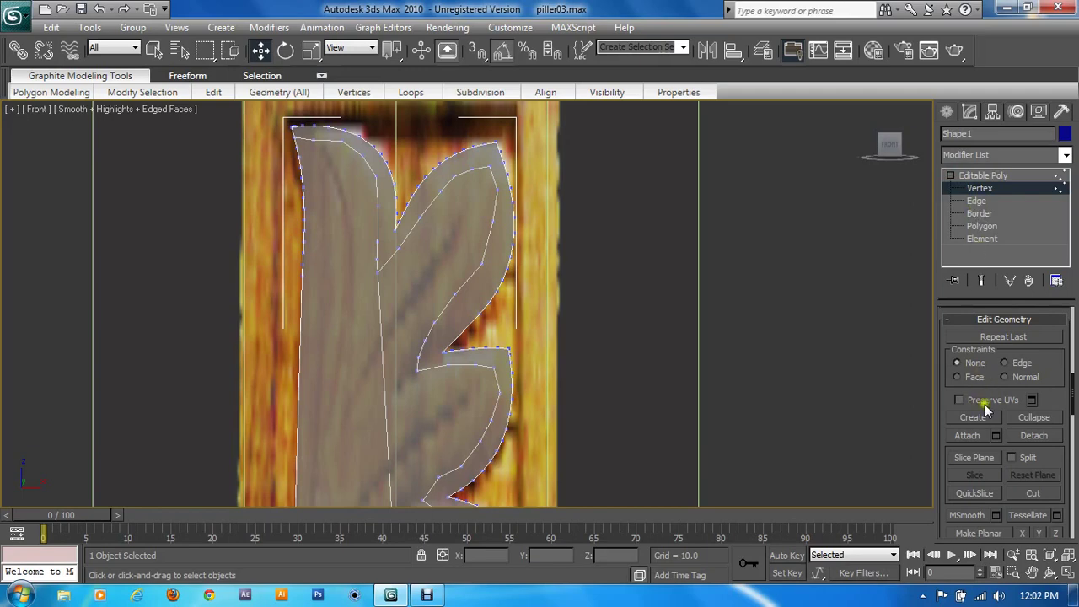
pyautogui.click(1036, 494)
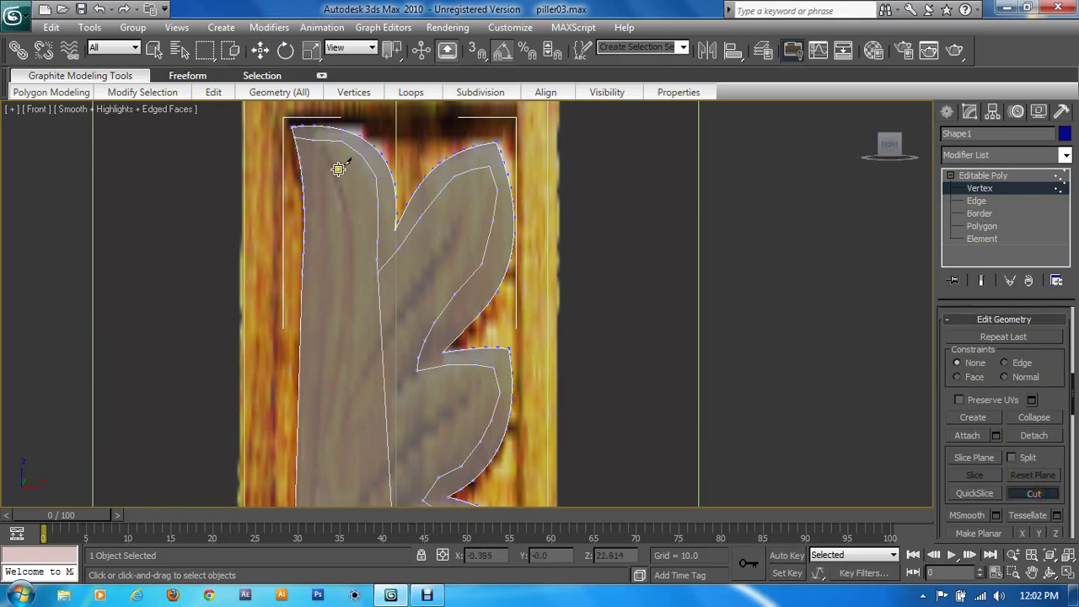
pyautogui.click(312, 139)
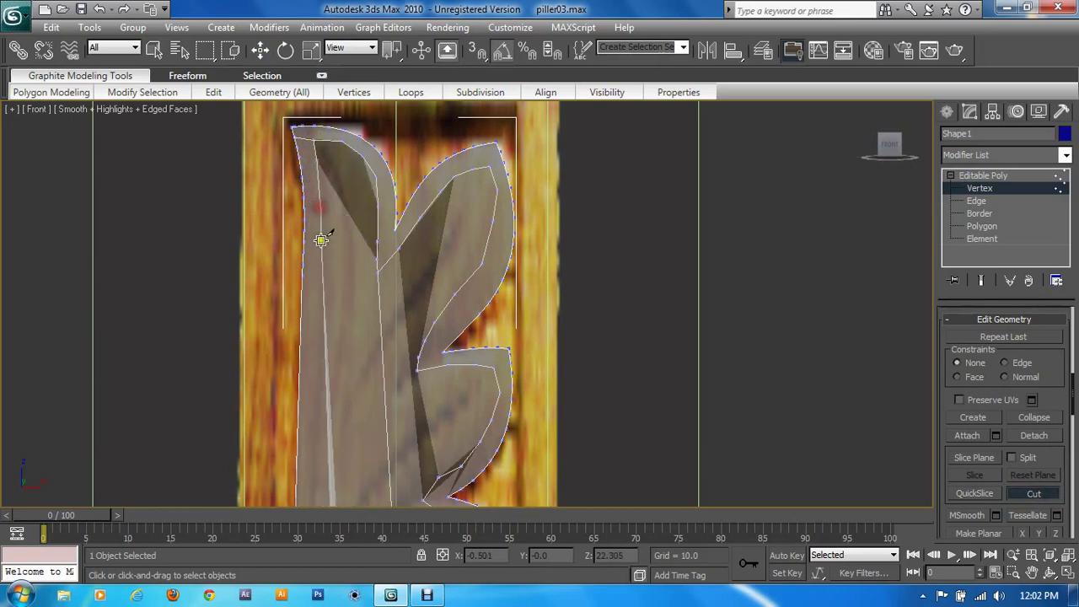
pyautogui.click(318, 305)
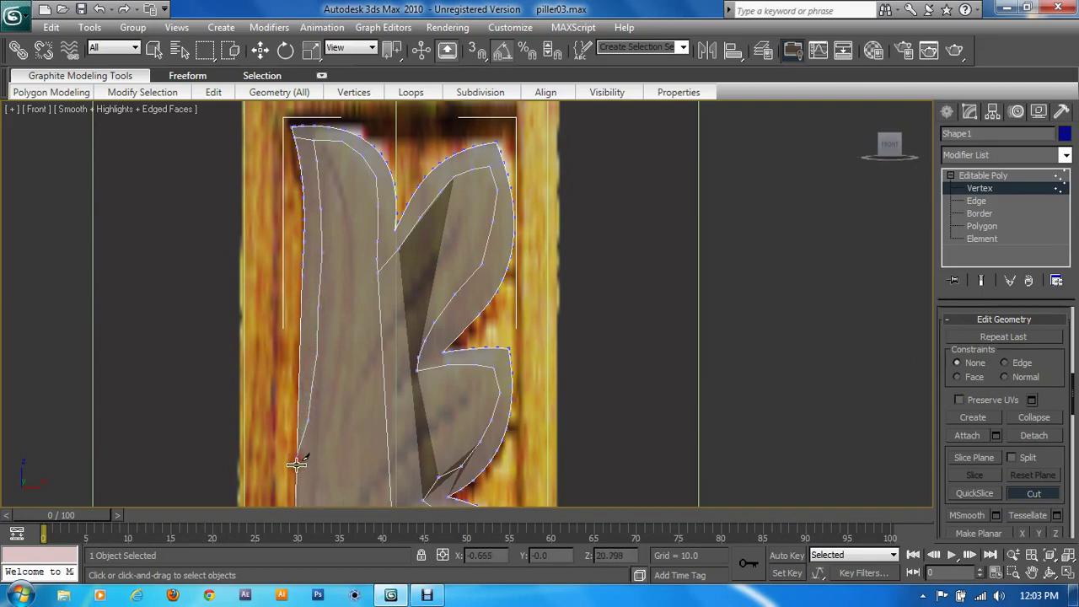
pyautogui.click(385, 407)
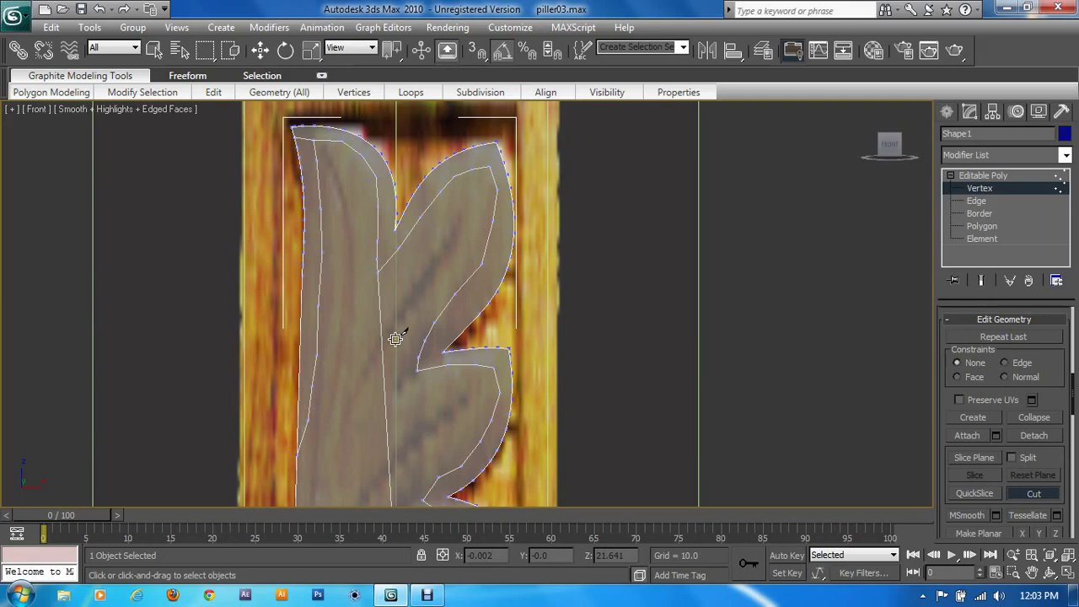
pyautogui.press('w')
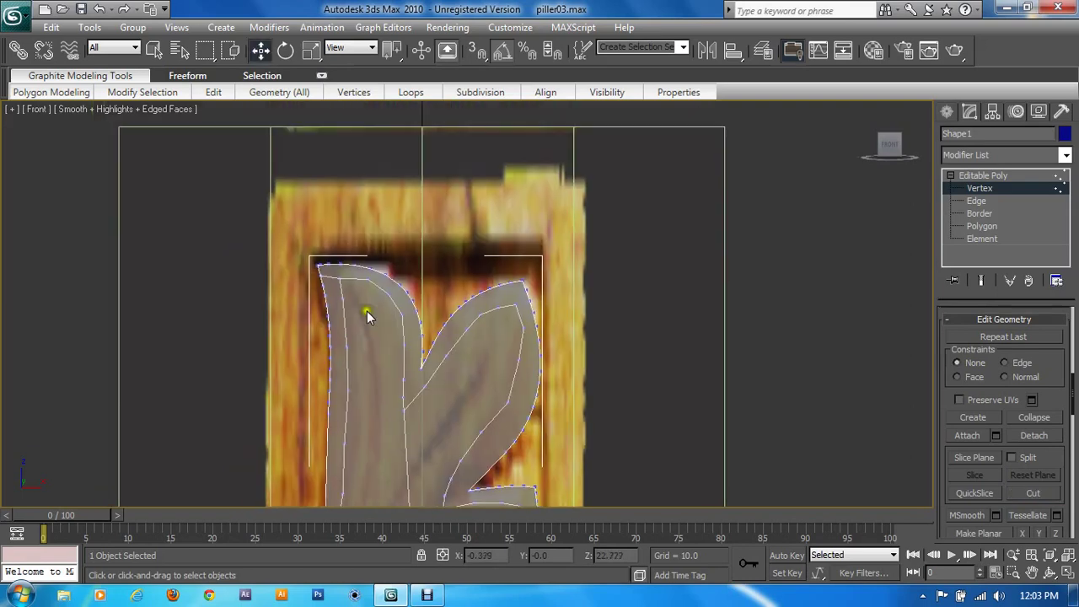
# Remove the stray edge crossing the left leaf
pyautogui.scroll(3, 365, 309)
pyautogui.click(976, 201)
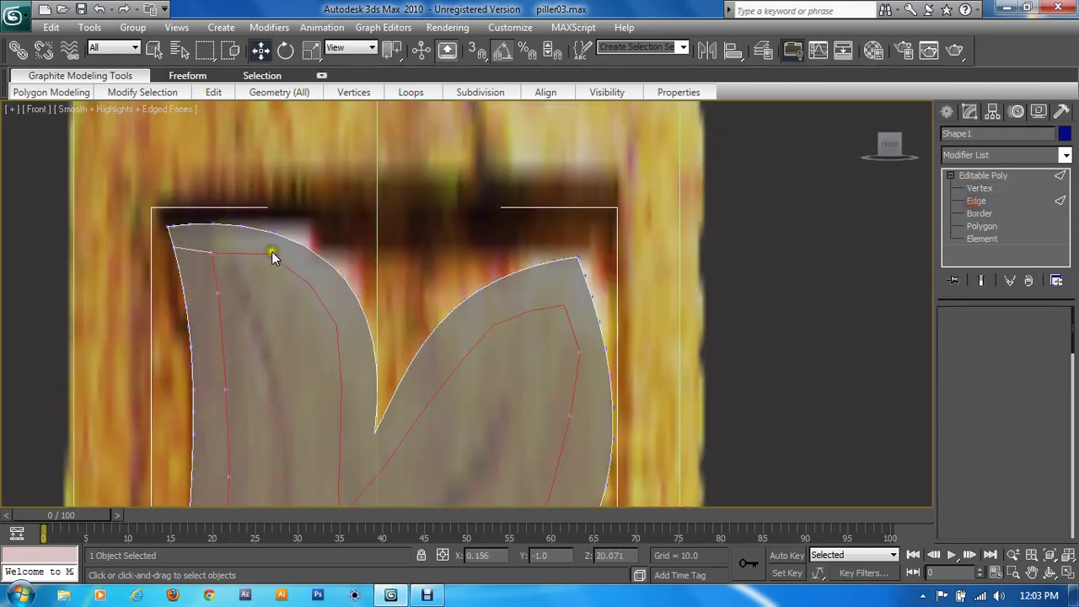
pyautogui.click(204, 248)
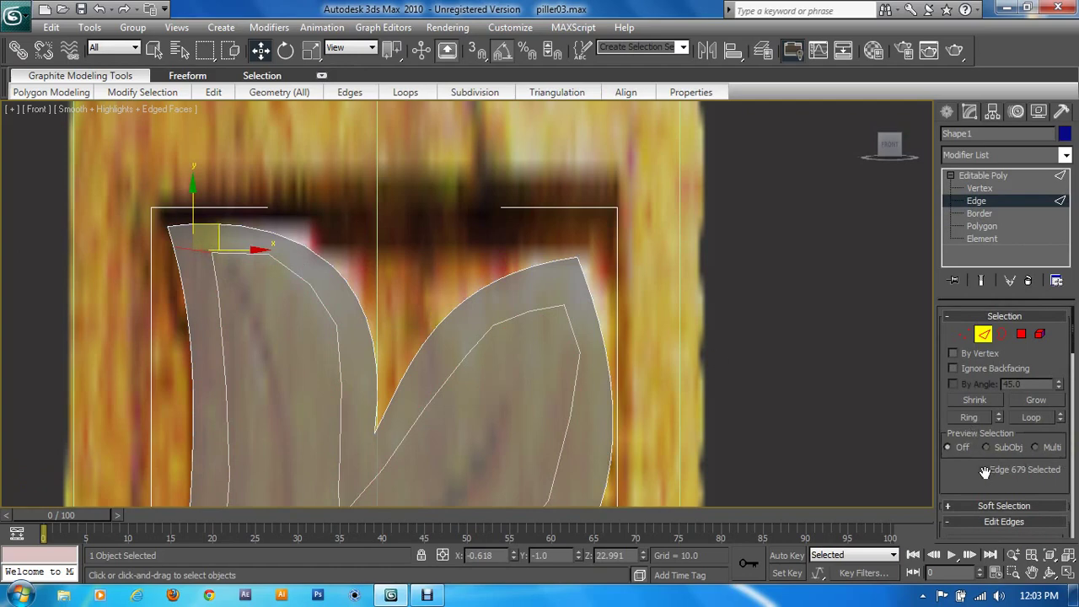
pyautogui.scroll(-3, 984, 472)
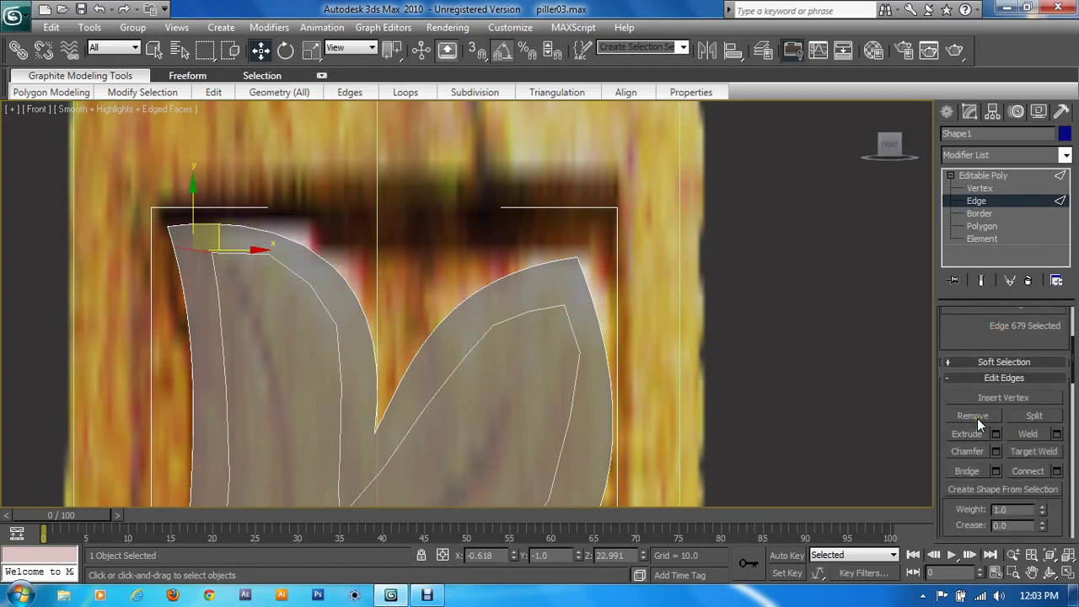
pyautogui.click(974, 416)
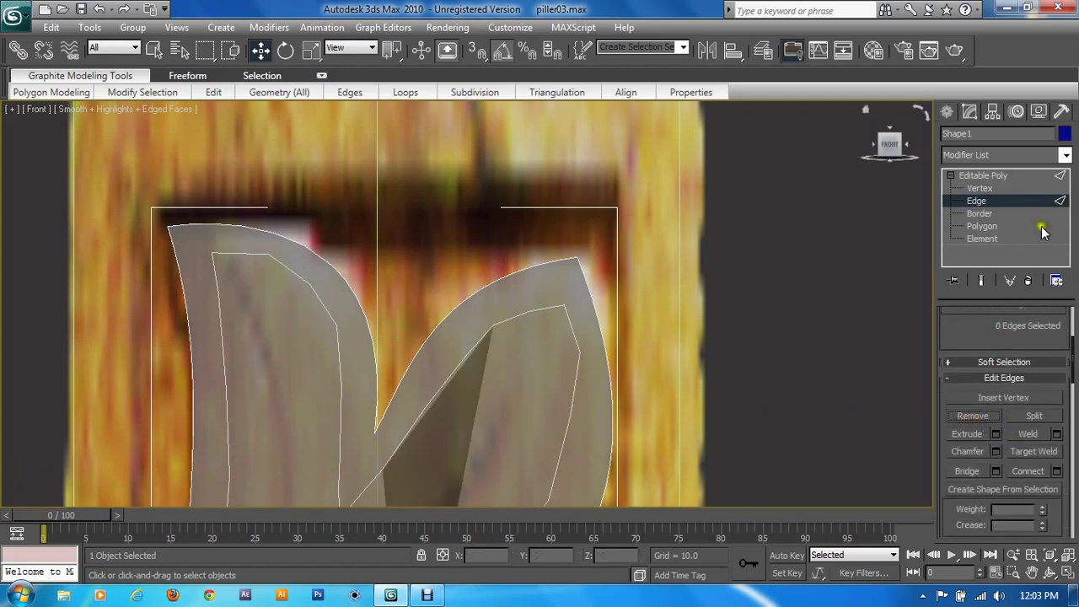
# Connect the left leaf's top-corner and tip vertices with a new edge
pyautogui.click(980, 188)
pyautogui.click(165, 225)
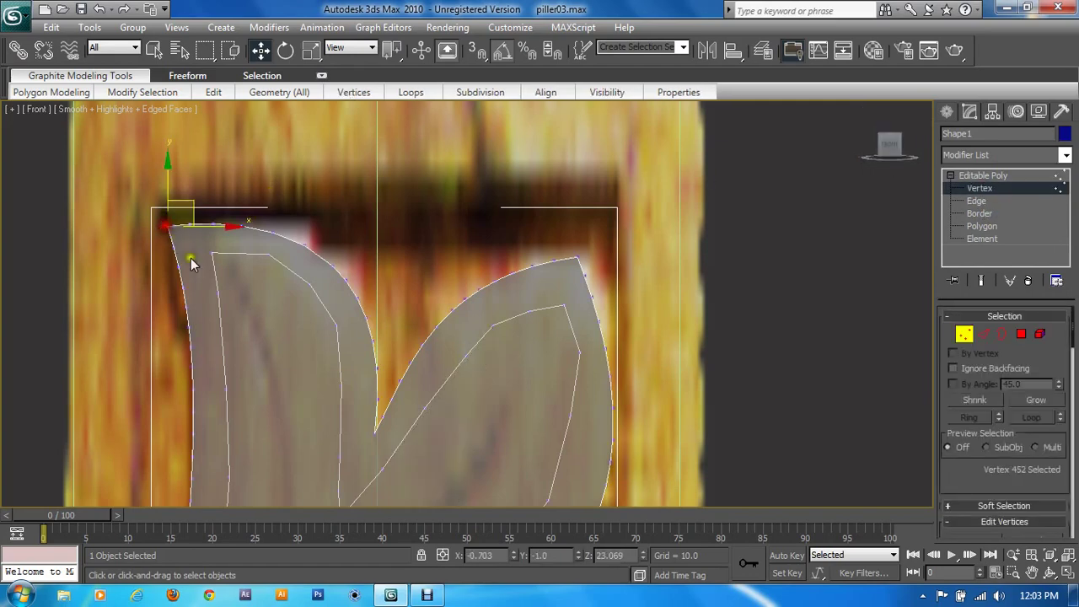
pyautogui.keyDown('ctrl'); pyautogui.click(209, 254); pyautogui.keyUp('ctrl')
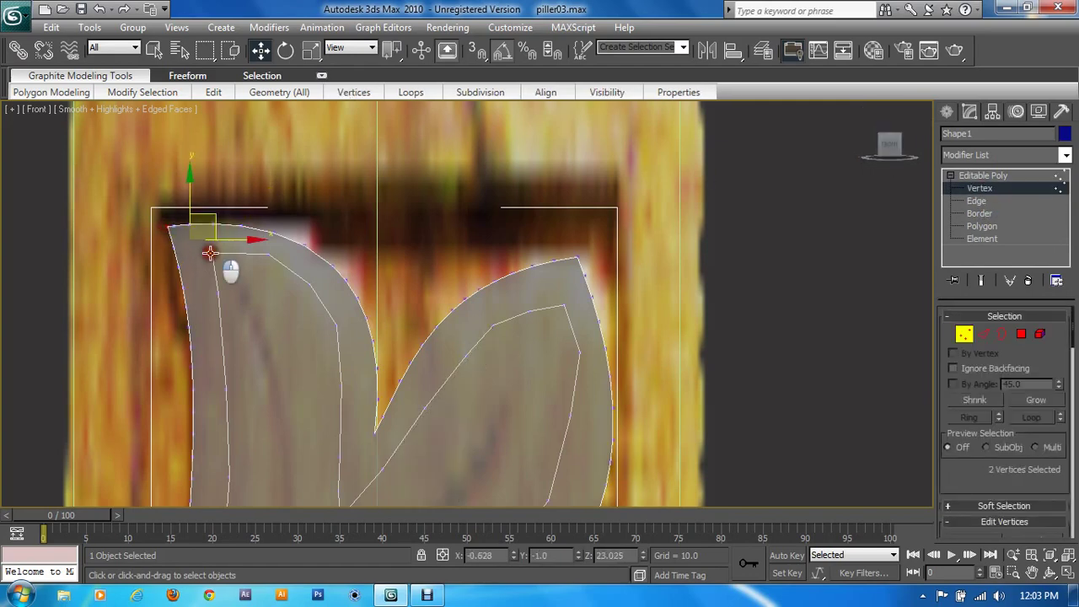
pyautogui.moveTo(1003, 484); pyautogui.dragTo(995, 388)
pyautogui.click(997, 502)
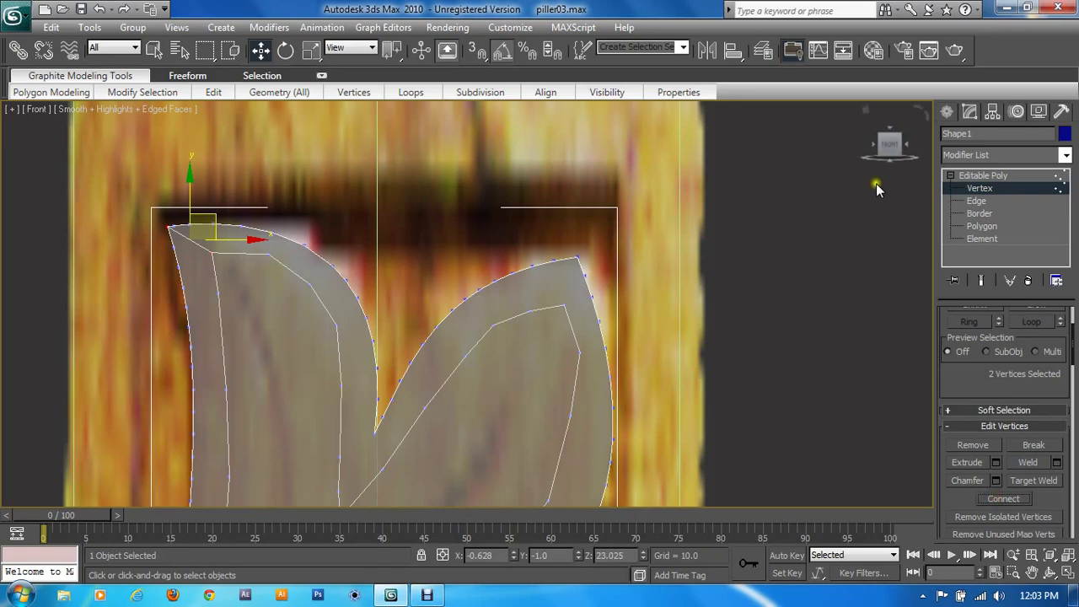
# Remove the long vertical edge running through the lower leaf
pyautogui.moveTo(492, 320); pyautogui.dragTo(431, 249, button='middle')
pyautogui.click(506, 232)
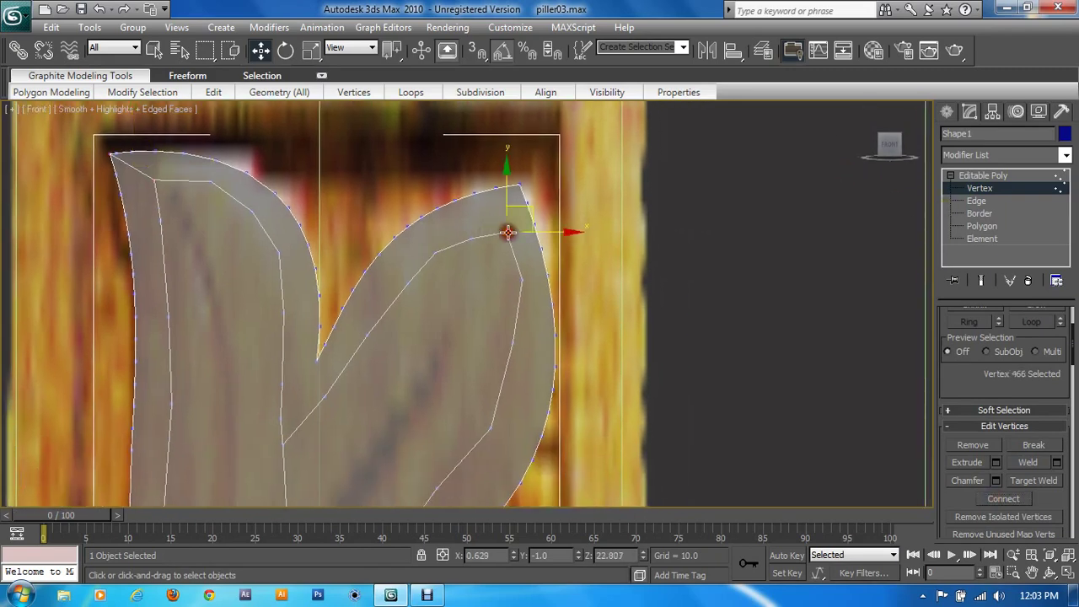
pyautogui.moveTo(265, 310)
pyautogui.mouseDown(button='middle')
pyautogui.moveTo(450, 137)
pyautogui.moveTo(663, 272)
pyautogui.moveTo(559, 280)
pyautogui.mouseUp(button='middle')
pyautogui.click(976, 201)
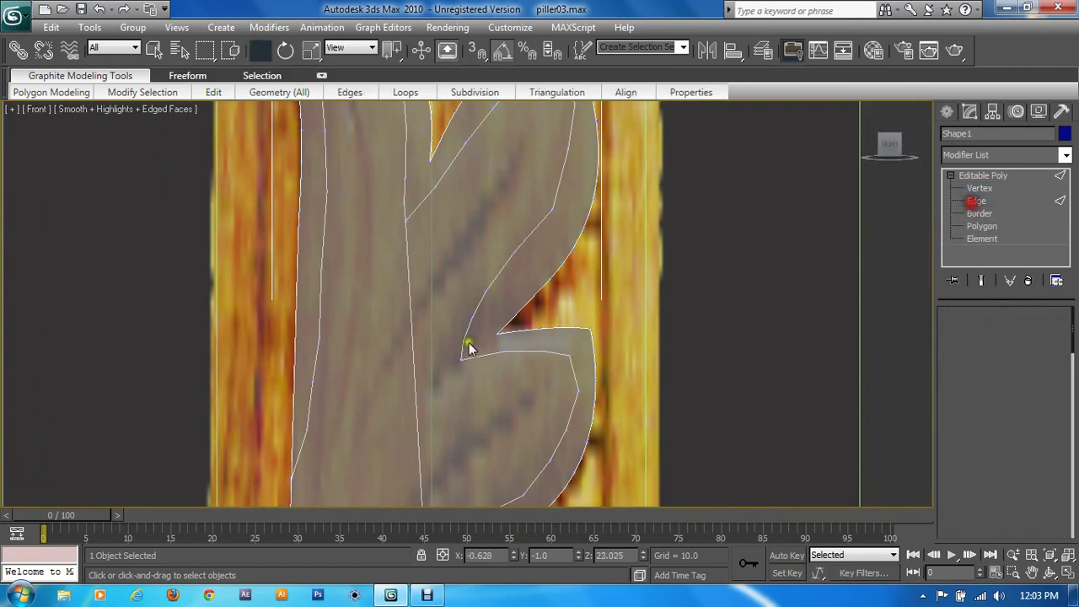
pyautogui.click(409, 333)
pyautogui.moveTo(941, 459); pyautogui.dragTo(990, 358)
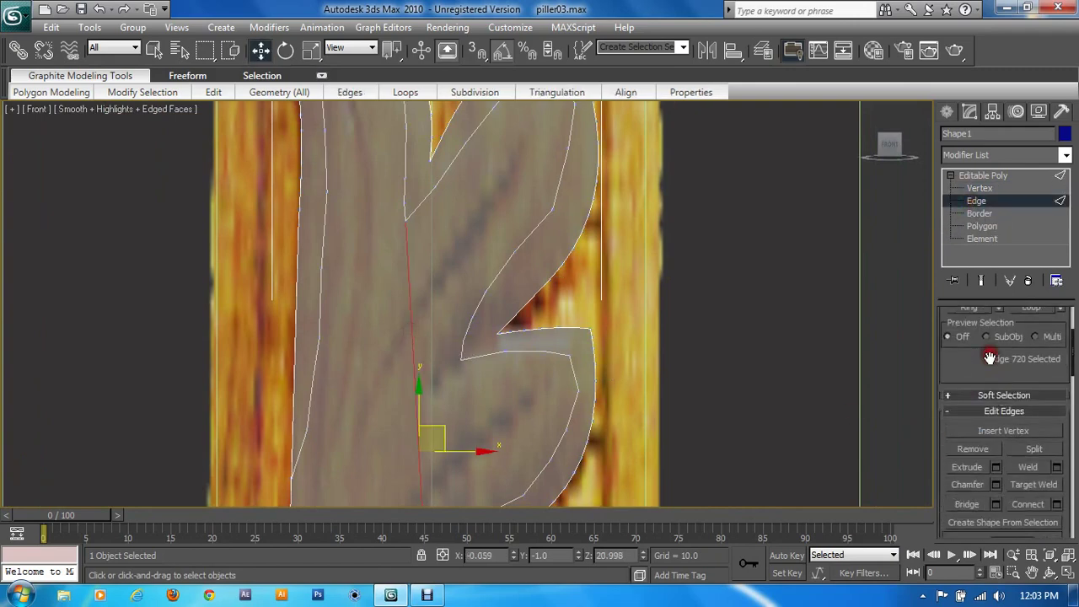
pyautogui.click(963, 453)
# Remove the stray edge near the swirl's top curve
pyautogui.moveTo(506, 422)
pyautogui.mouseDown(button='middle')
pyautogui.moveTo(483, 200)
pyautogui.moveTo(491, 223)
pyautogui.mouseUp(button='middle')
pyautogui.moveTo(451, 267); pyautogui.dragTo(468, 178, button='middle')
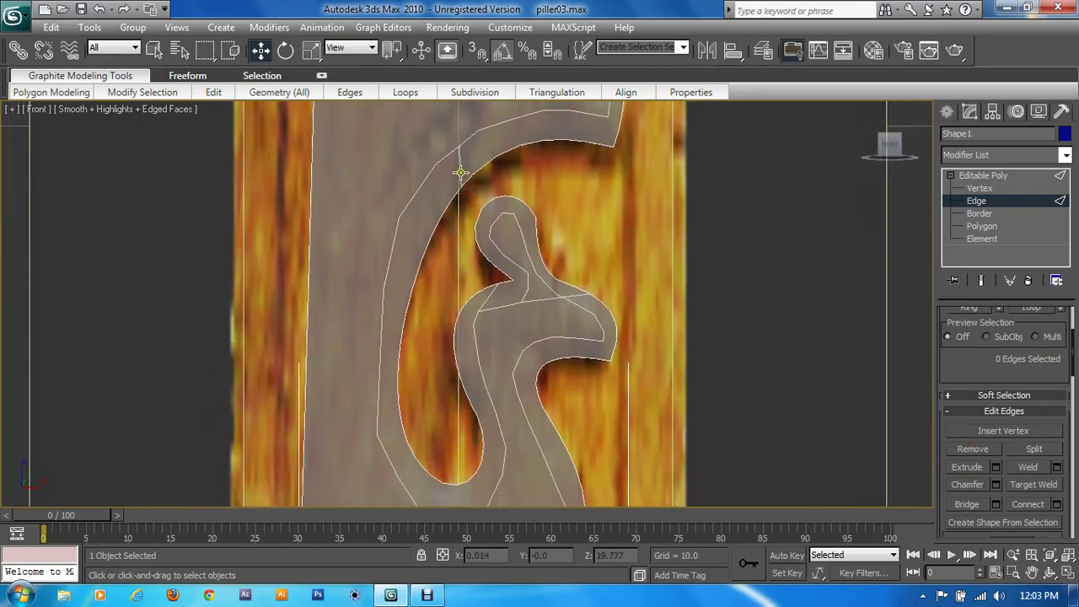
pyautogui.click(462, 160)
pyautogui.click(969, 453)
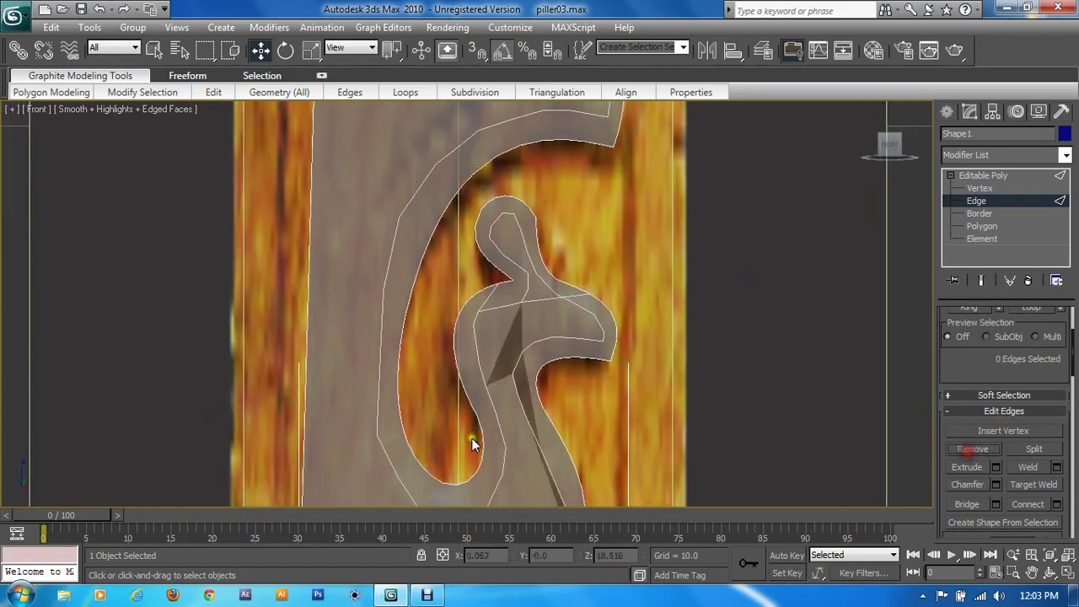
pyautogui.moveTo(469, 441)
pyautogui.mouseDown(button='middle')
pyautogui.moveTo(465, 419)
pyautogui.moveTo(452, 486)
pyautogui.mouseUp(button='middle')
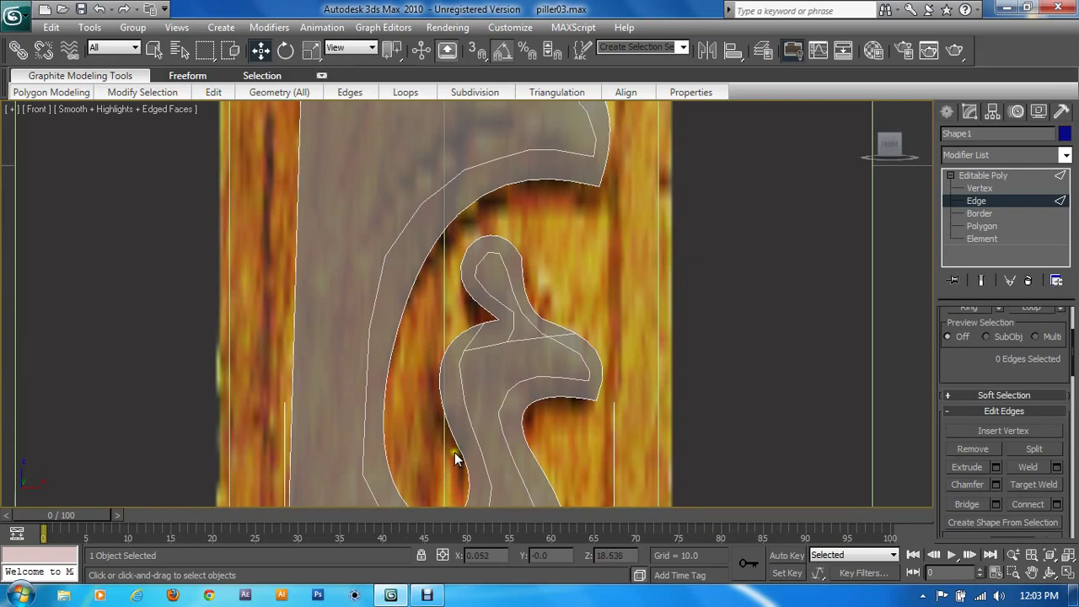
pyautogui.moveTo(578, 272); pyautogui.dragTo(416, 482, button='middle')
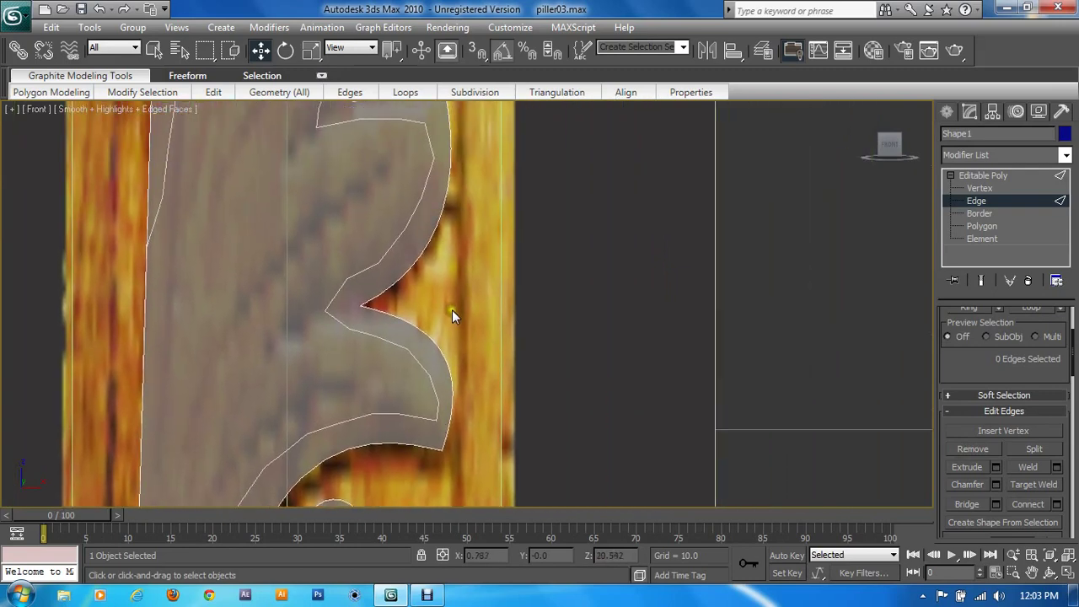
# Connect the lower-notch vertex pair and the upper-notch vertex pair with new edges
pyautogui.press('1')
pyautogui.click(433, 415)
pyautogui.keyDown('ctrl'); pyautogui.click(443, 449); pyautogui.keyUp('ctrl')
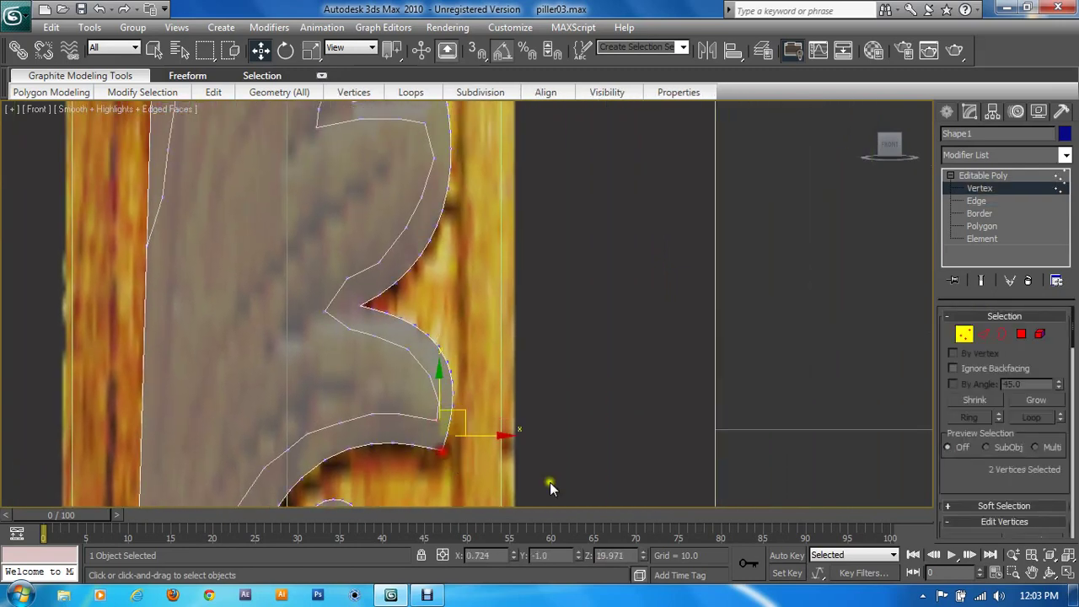
pyautogui.scroll(-2, 991, 472)
pyautogui.scroll(-1, 987, 441)
pyautogui.click(1003, 503)
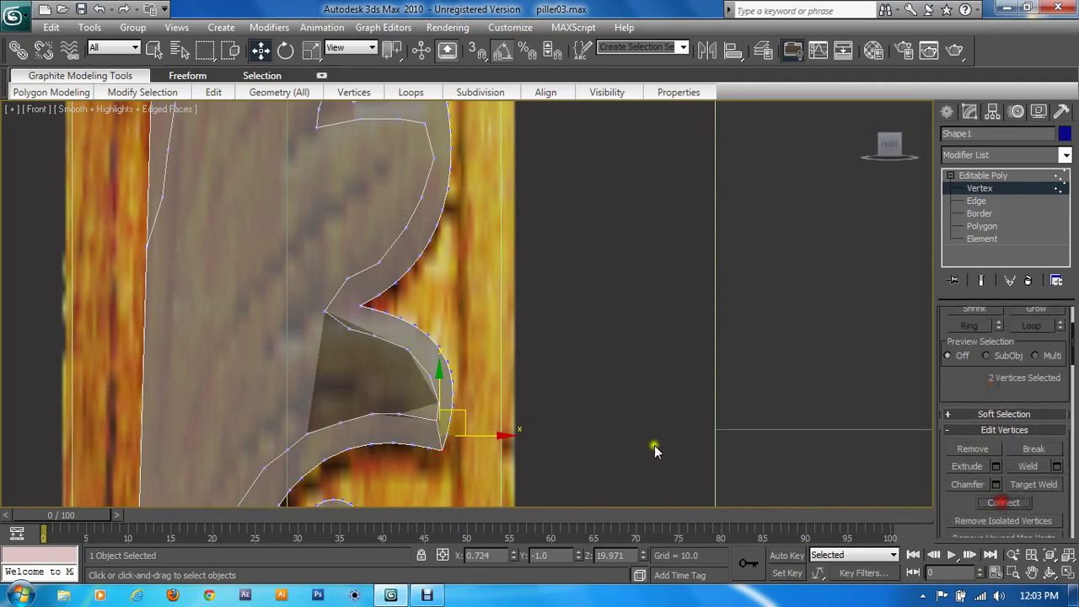
pyautogui.click(327, 309)
pyautogui.keyDown('ctrl'); pyautogui.click(362, 306); pyautogui.keyUp('ctrl')
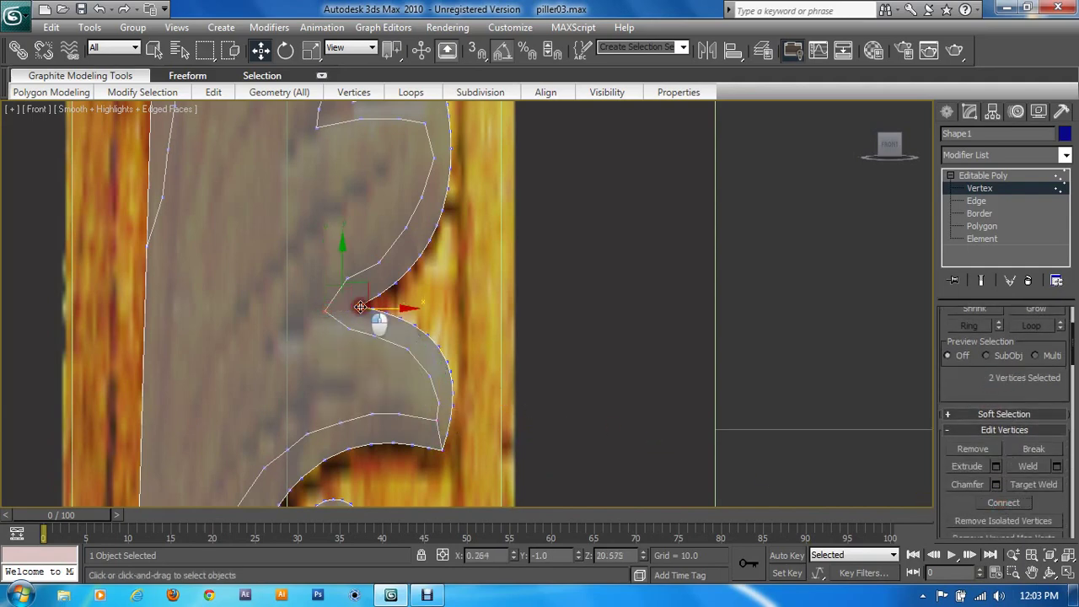
pyautogui.click(1003, 503)
# Connect the notch-tip vertices and the upper-left notch vertices with edges
pyautogui.moveTo(433, 122); pyautogui.dragTo(458, 258, button='middle')
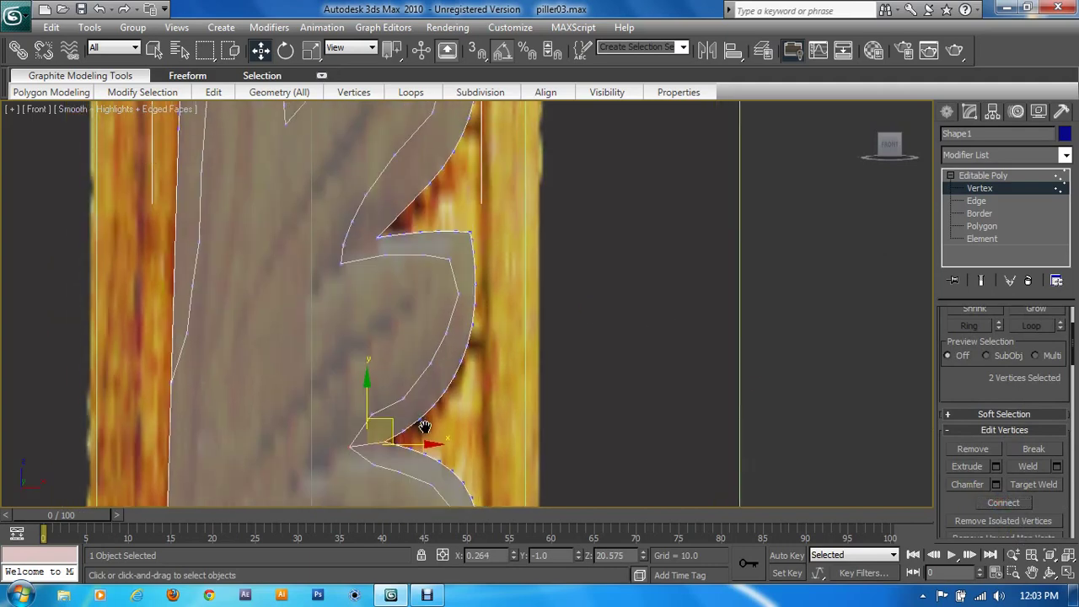
pyautogui.click(456, 248)
pyautogui.keyDown('ctrl'); pyautogui.click(469, 232); pyautogui.keyUp('ctrl')
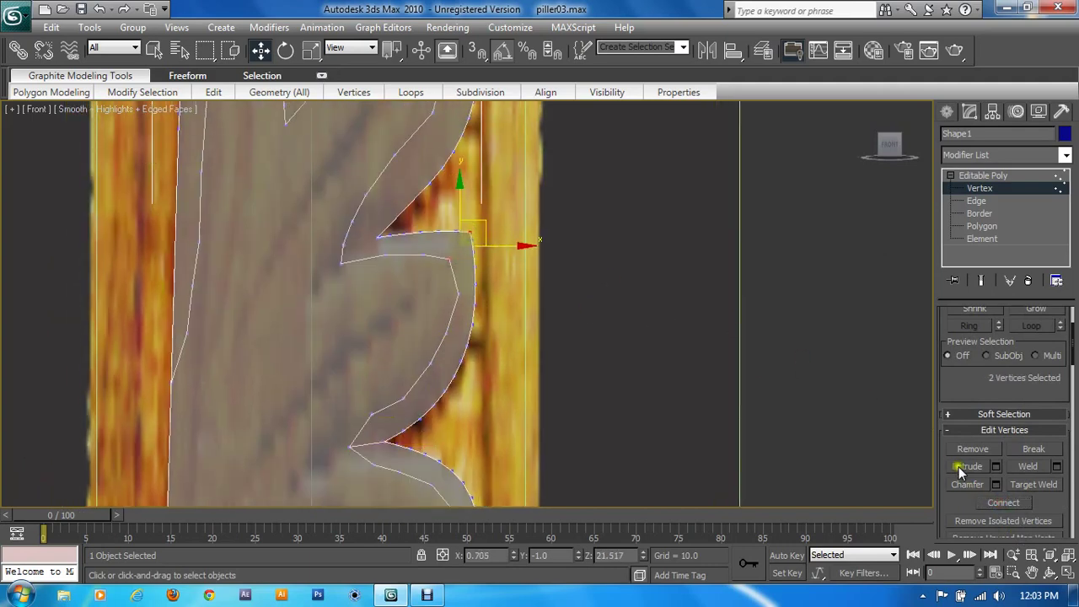
pyautogui.click(993, 503)
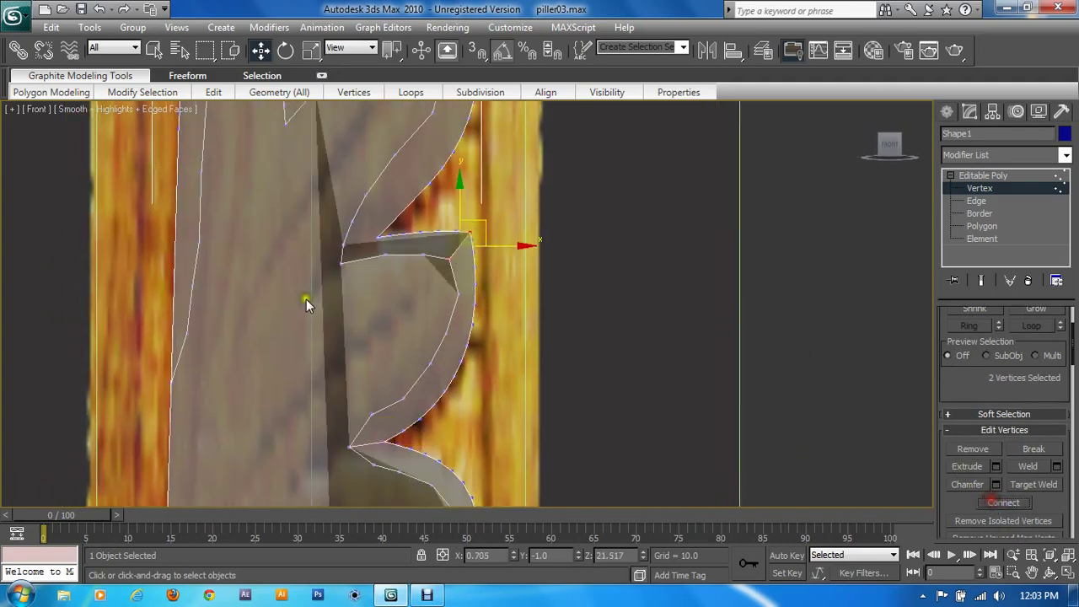
pyautogui.click(341, 259)
pyautogui.keyDown('ctrl'); pyautogui.click(382, 235); pyautogui.keyUp('ctrl')
pyautogui.click(1001, 503)
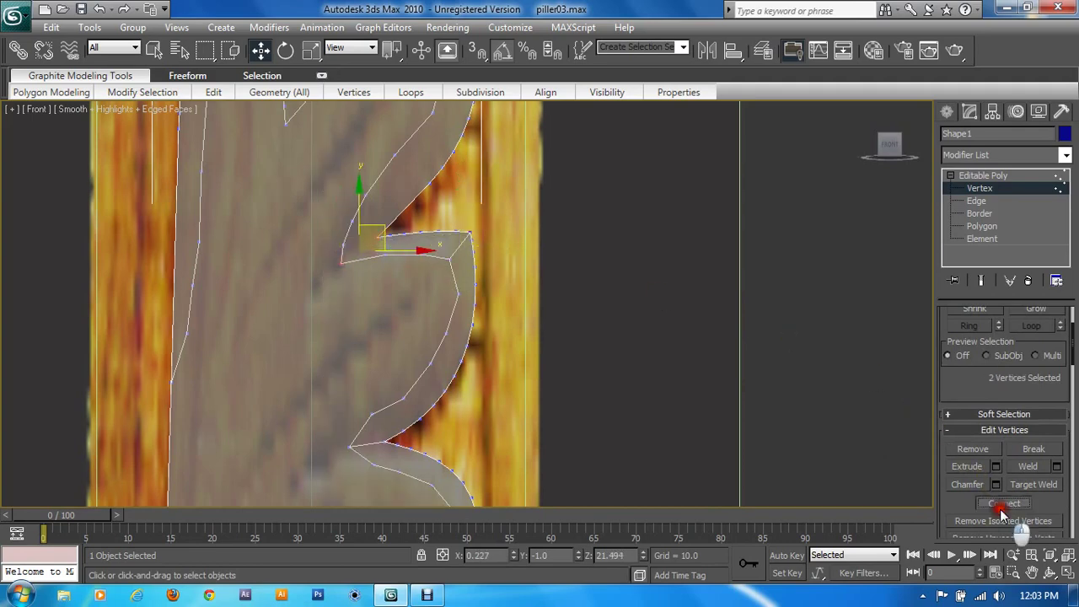
# Join the top leaf-tip vertices and a vertex pair on the swirl's lower curve with edges
pyautogui.moveTo(419, 190); pyautogui.dragTo(427, 354, button='middle')
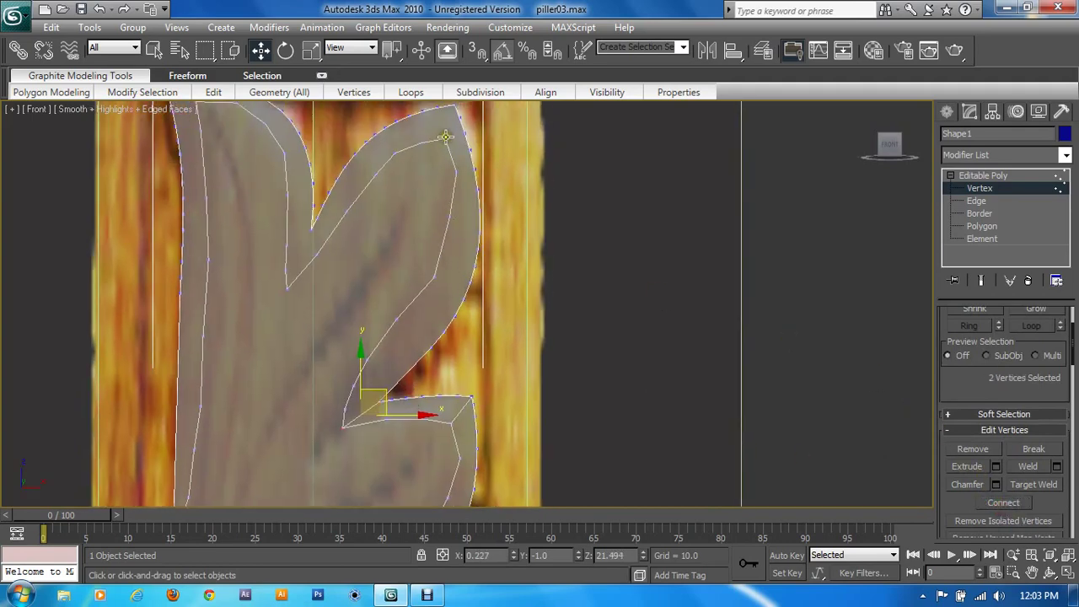
pyautogui.click(446, 137)
pyautogui.keyDown('ctrl'); pyautogui.click(456, 107); pyautogui.keyUp('ctrl')
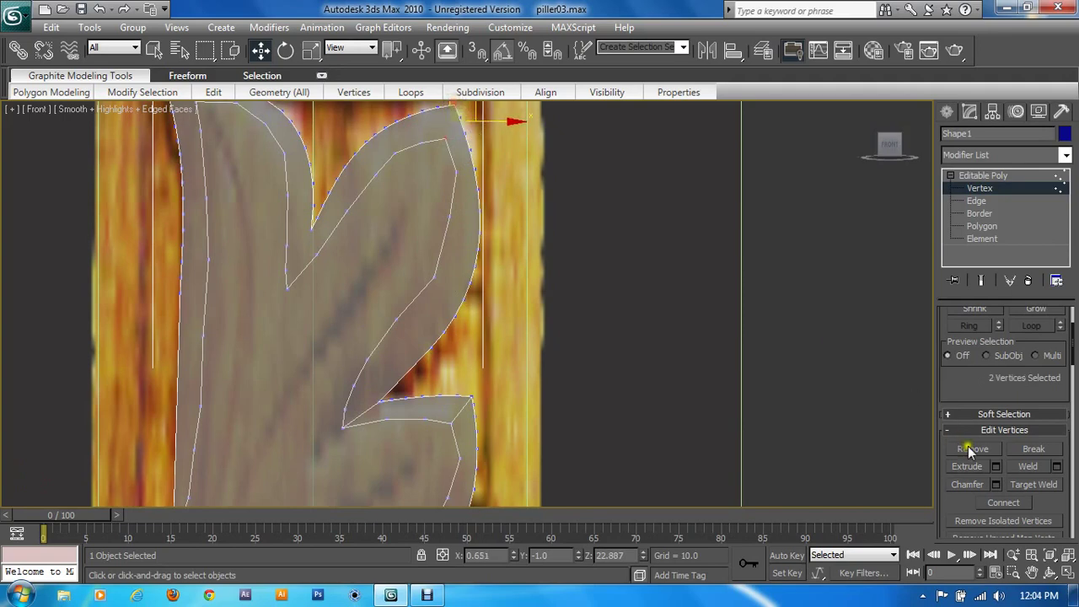
pyautogui.click(999, 503)
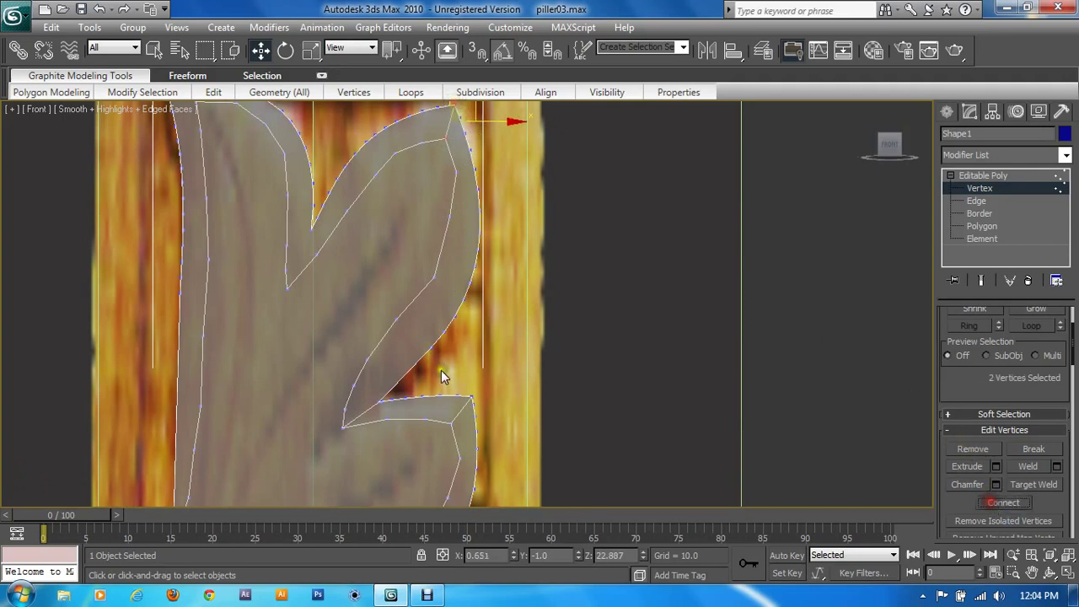
pyautogui.click(290, 288)
pyautogui.keyDown('ctrl'); pyautogui.click(309, 230); pyautogui.keyUp('ctrl')
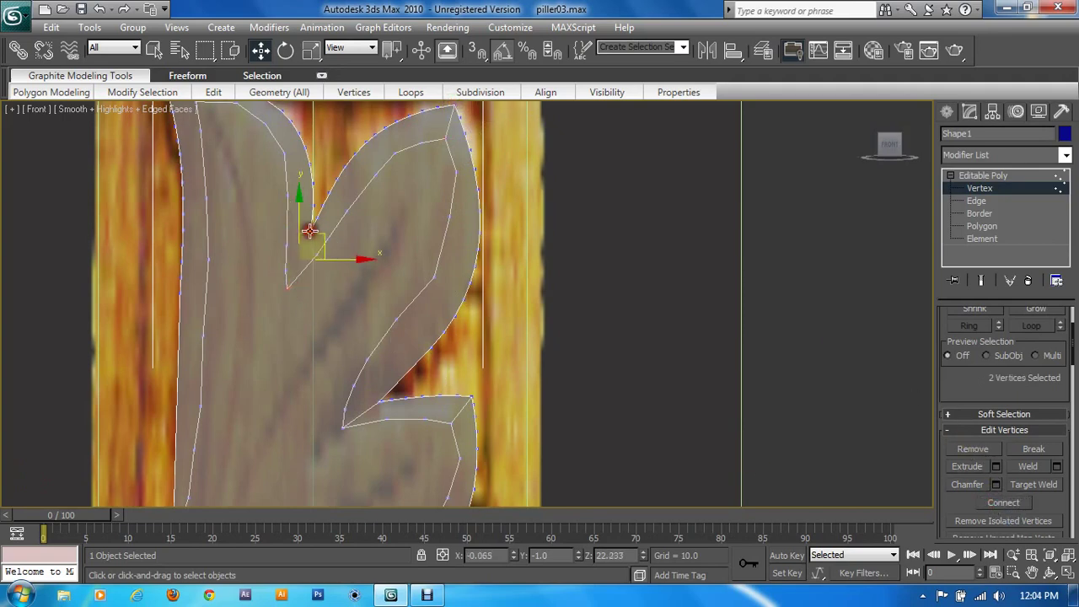
pyautogui.moveTo(339, 359)
pyautogui.mouseDown(button='middle')
pyautogui.moveTo(414, 396)
pyautogui.moveTo(492, 354)
pyautogui.moveTo(498, 219)
pyautogui.moveTo(528, 267)
pyautogui.moveTo(490, 304)
pyautogui.moveTo(509, 240)
pyautogui.mouseUp(button='middle')
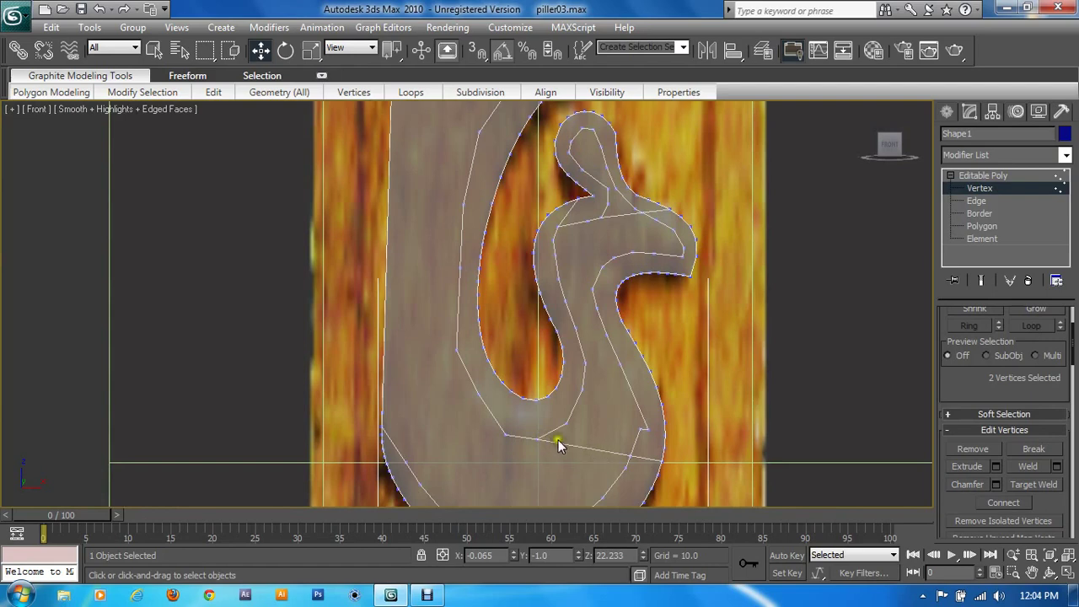
pyautogui.moveTo(538, 435); pyautogui.dragTo(538, 396)
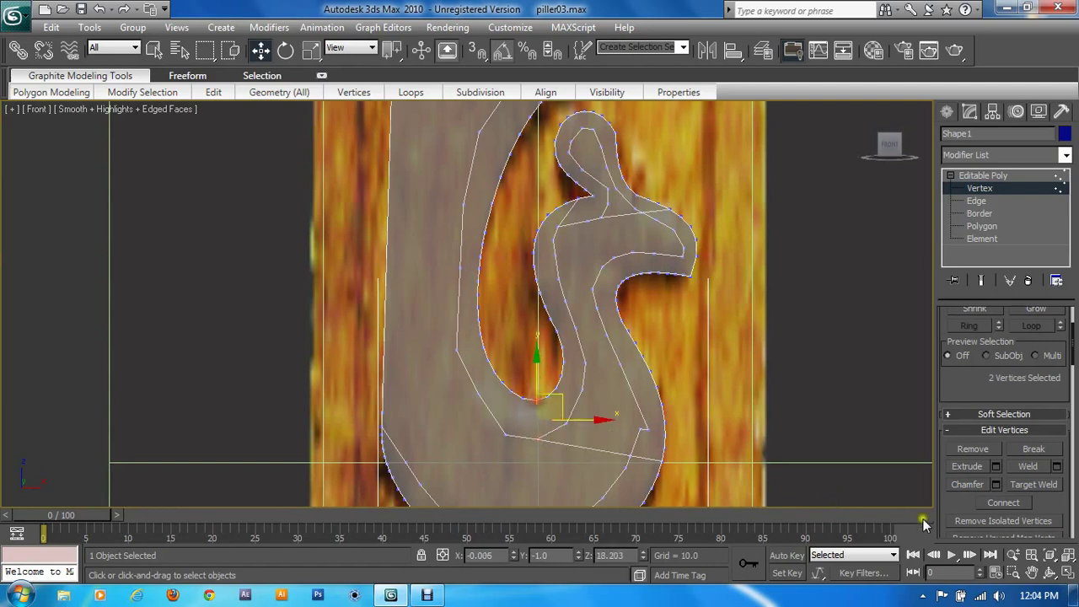
pyautogui.click(994, 504)
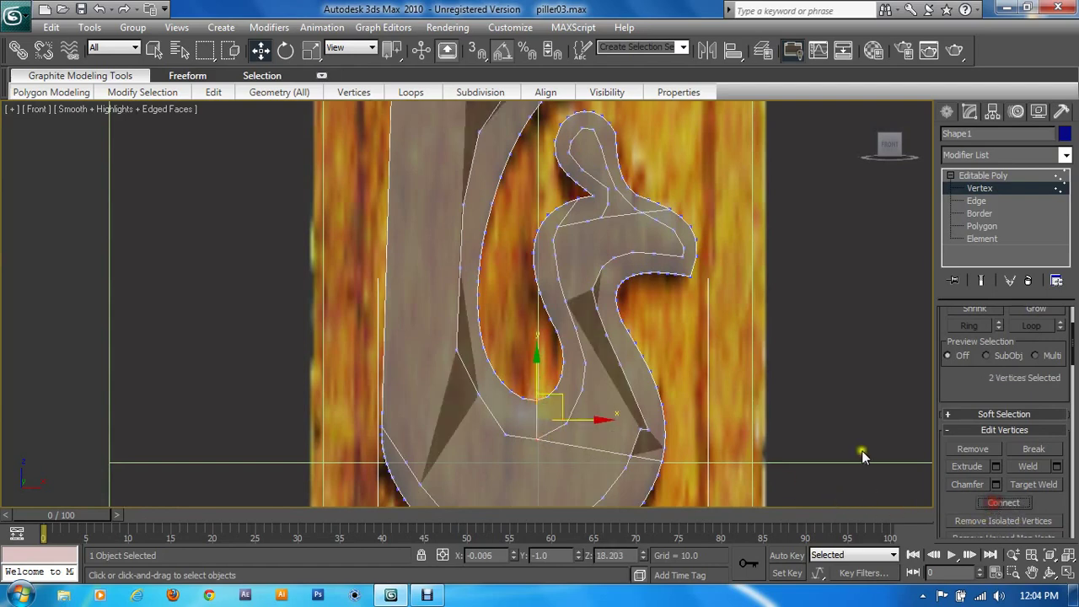
# Remove the stray edge near the bottom of the swirl
pyautogui.click(978, 203)
pyautogui.click(571, 447)
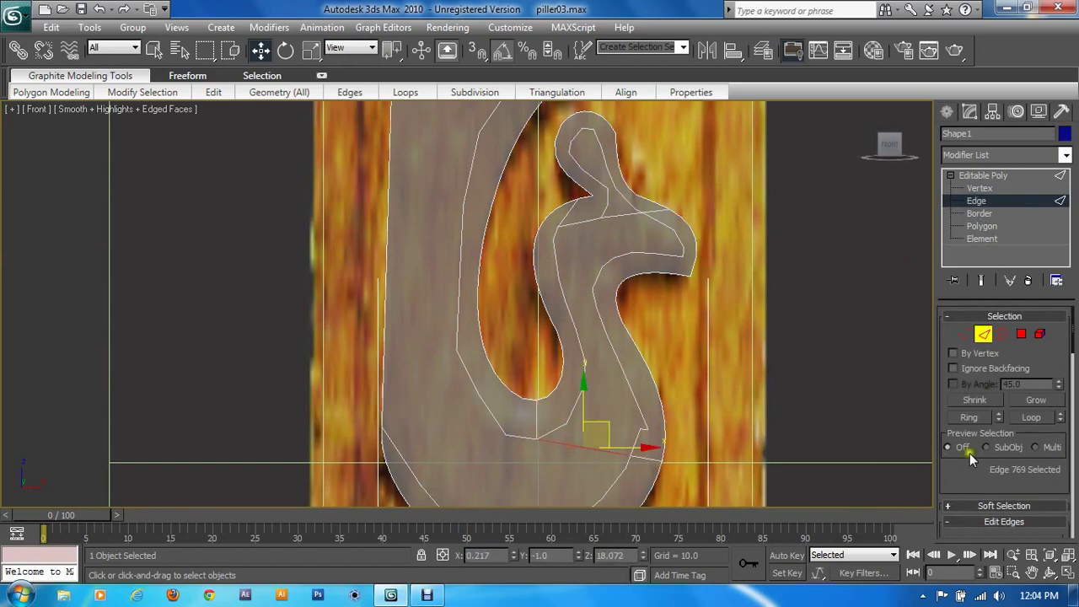
pyautogui.moveTo(967, 494); pyautogui.dragTo(961, 416)
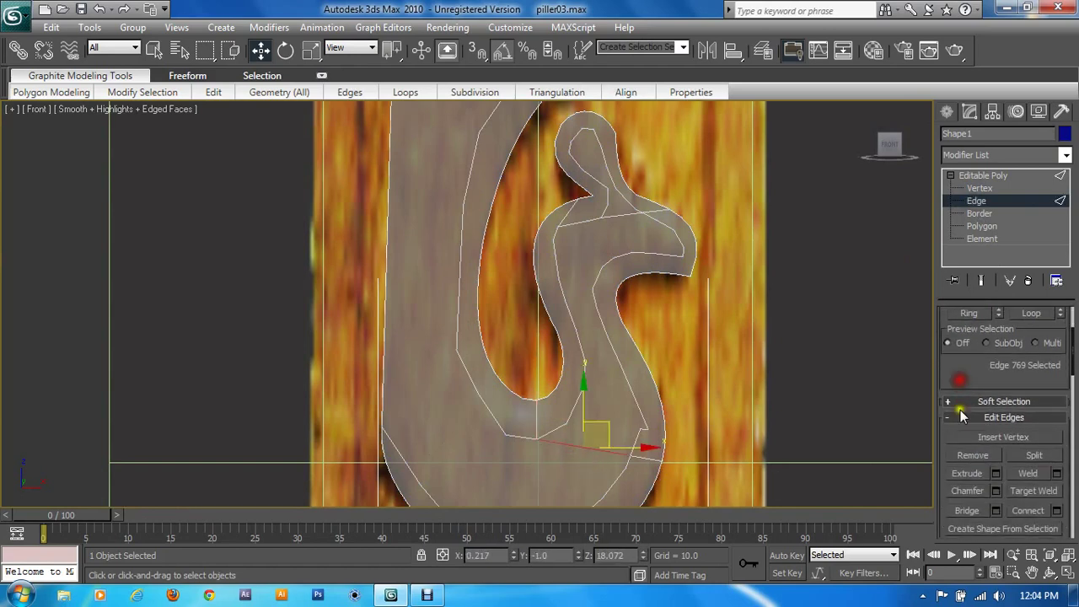
pyautogui.click(973, 455)
pyautogui.moveTo(727, 392); pyautogui.dragTo(723, 349, button='middle')
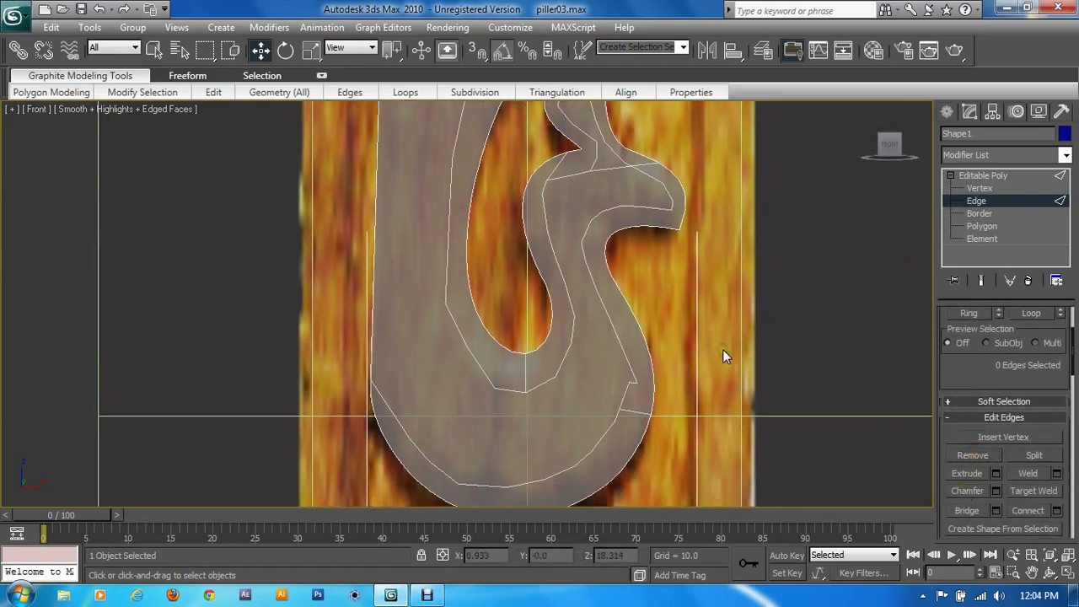
# Zoom in on the upper leaf tip and shift the first inner-outline vertex left
pyautogui.scroll(2, 614, 241)
pyautogui.scroll(2, 748, 354)
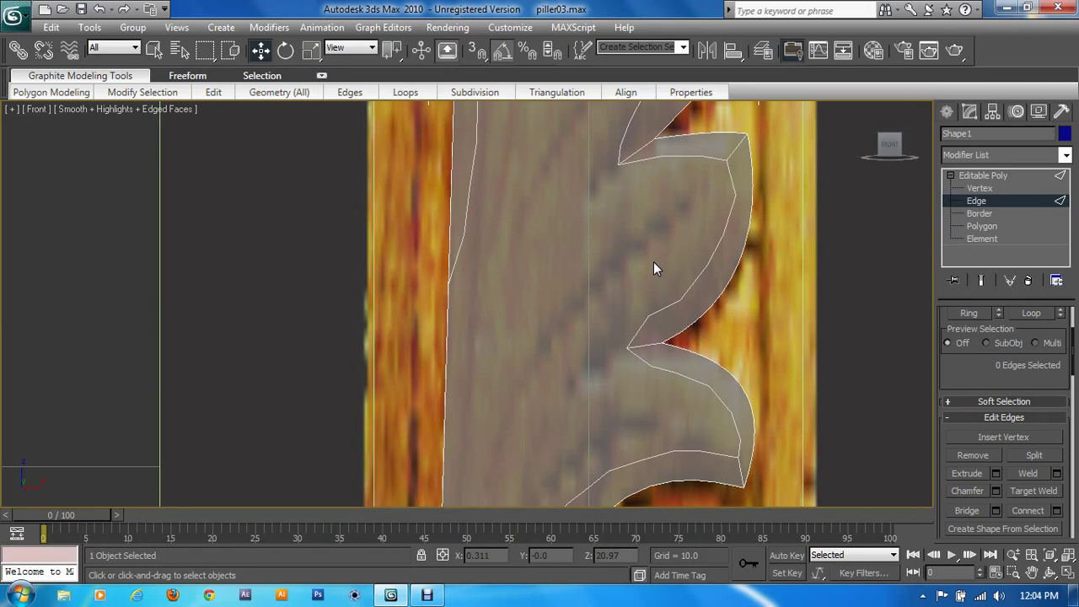
pyautogui.moveTo(655, 263); pyautogui.dragTo(643, 325, button='middle')
pyautogui.moveTo(619, 231)
pyautogui.mouseDown(button='middle')
pyautogui.moveTo(624, 282)
pyautogui.moveTo(641, 311)
pyautogui.mouseUp(button='middle')
pyautogui.scroll(2, 641, 311)
pyautogui.moveTo(588, 275)
pyautogui.mouseDown(button='middle')
pyautogui.moveTo(568, 244)
pyautogui.moveTo(599, 241)
pyautogui.mouseUp(button='middle')
pyautogui.press('1')
pyautogui.scroll(3, 599, 241)
pyautogui.scroll(-2, 489, 349)
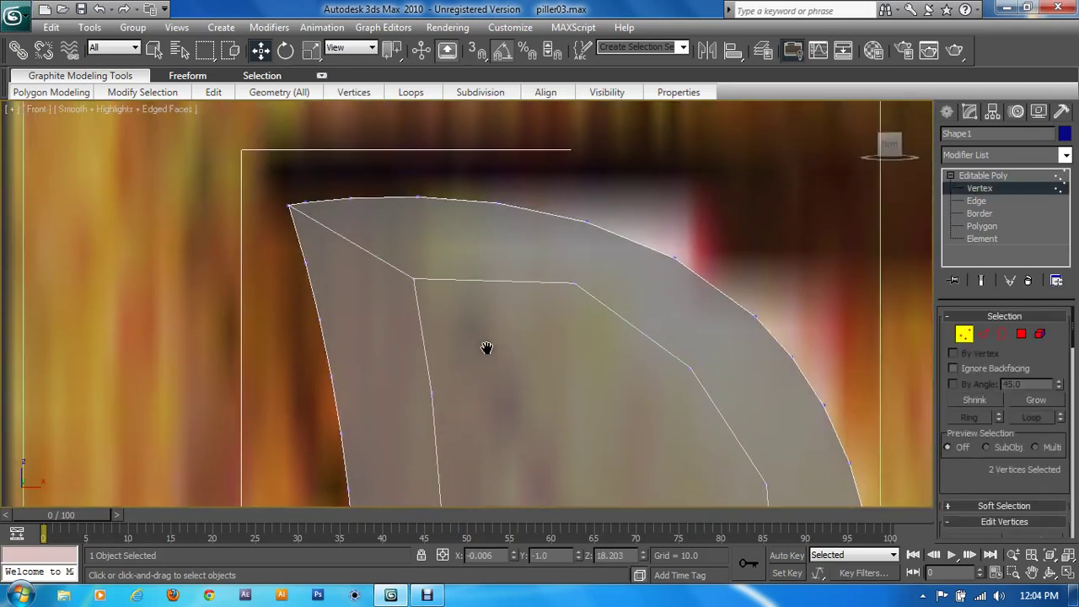
pyautogui.click(552, 291)
pyautogui.moveTo(581, 282); pyautogui.dragTo(543, 284)
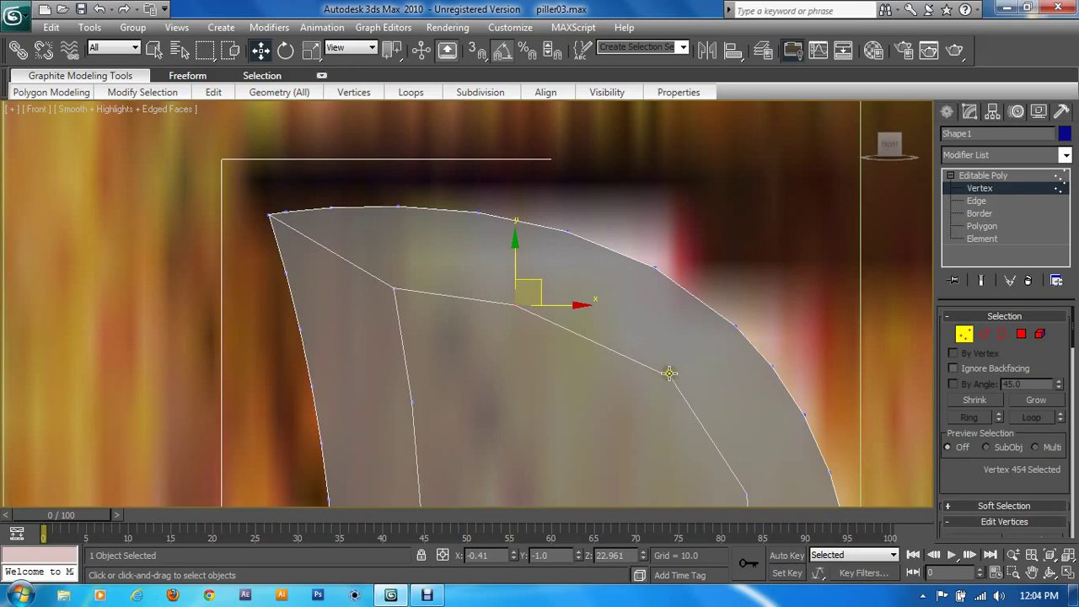
# Pull the next inner-outline vertices up and left so they follow the leaf's curve
pyautogui.moveTo(668, 376); pyautogui.dragTo(617, 336)
pyautogui.moveTo(737, 417); pyautogui.dragTo(624, 267, button='middle')
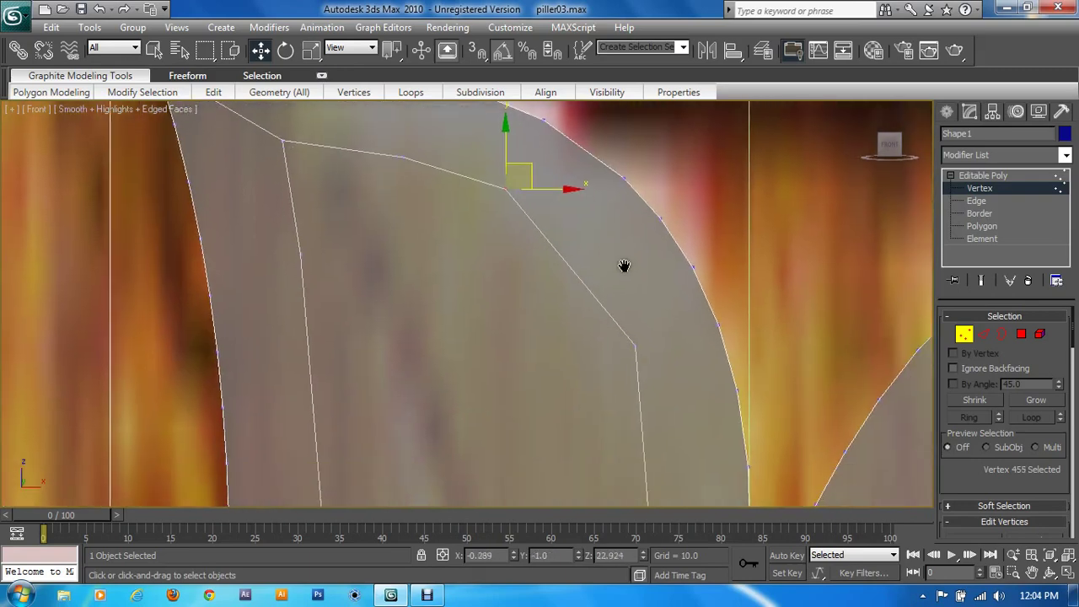
pyautogui.moveTo(632, 342); pyautogui.dragTo(602, 258)
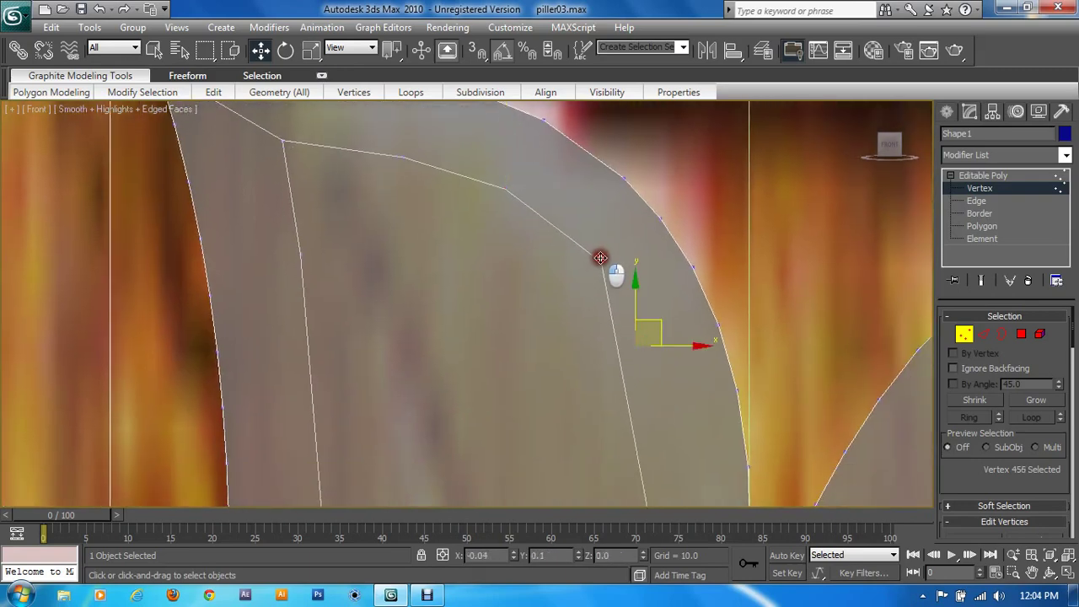
pyautogui.moveTo(602, 258)
pyautogui.mouseDown(button='middle')
pyautogui.moveTo(590, 172)
pyautogui.moveTo(613, 232)
pyautogui.mouseUp(button='middle')
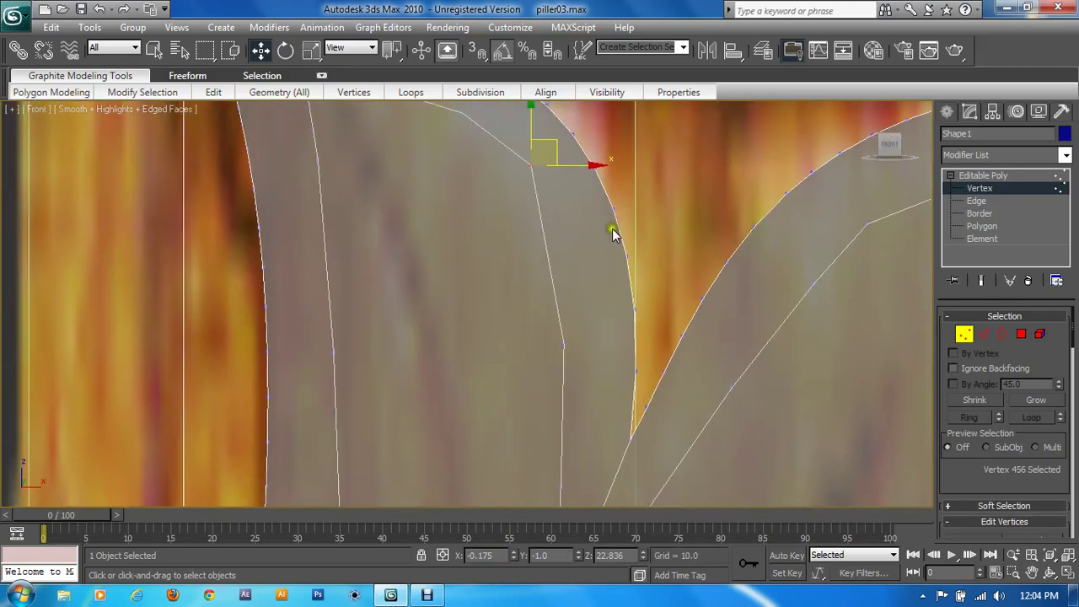
pyautogui.click(984, 335)
pyautogui.moveTo(968, 466); pyautogui.dragTo(968, 287)
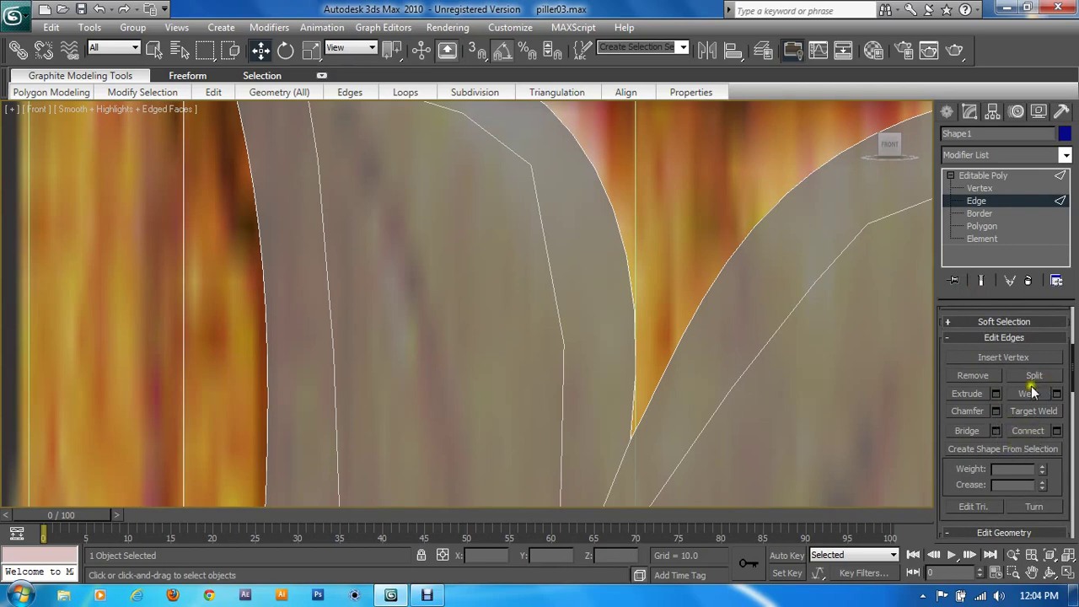
# Insert three vertices along the first leaf's inner outline edges
pyautogui.click(1000, 363)
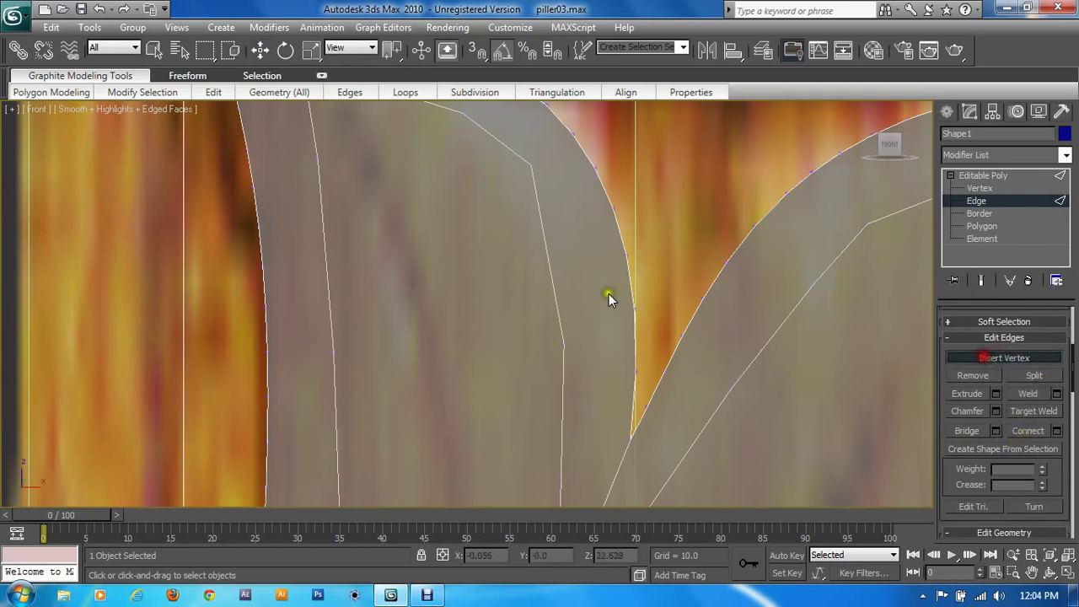
pyautogui.moveTo(609, 294); pyautogui.dragTo(580, 320, button='middle')
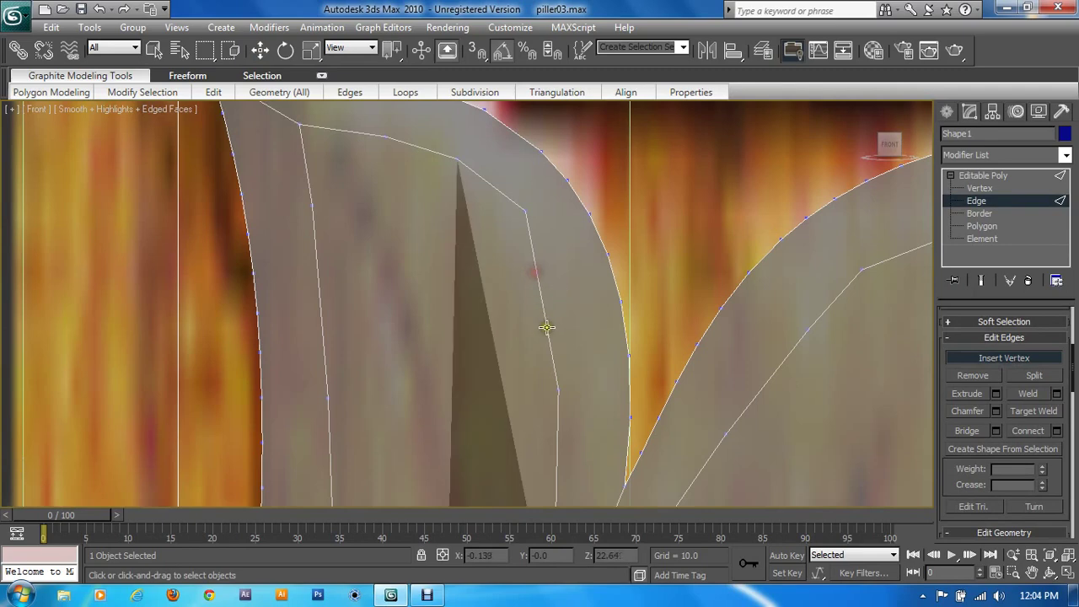
pyautogui.click(548, 324)
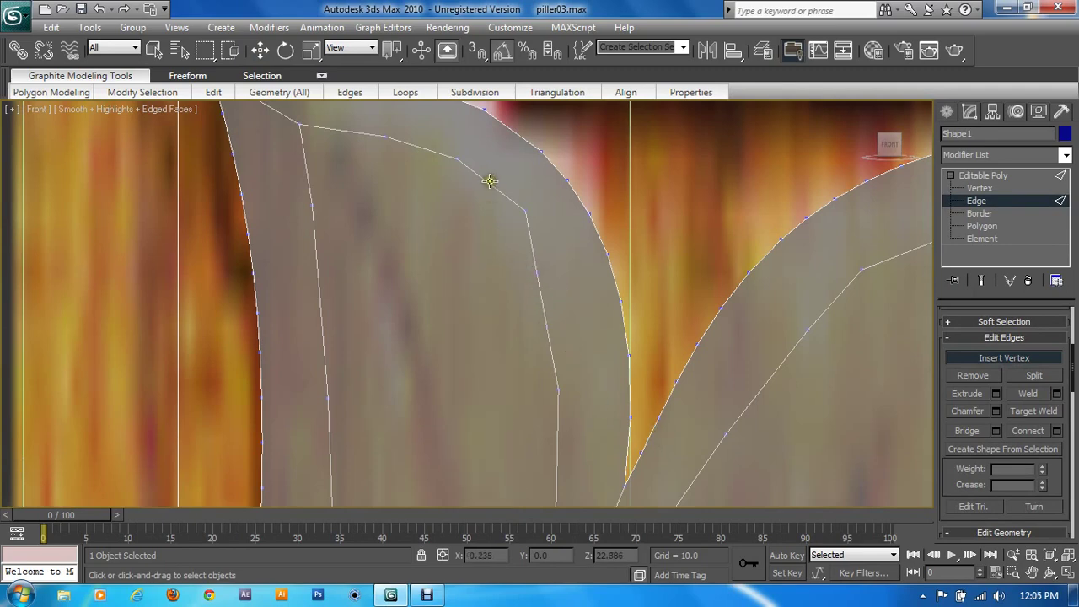
pyautogui.moveTo(607, 379); pyautogui.dragTo(568, 241, button='middle')
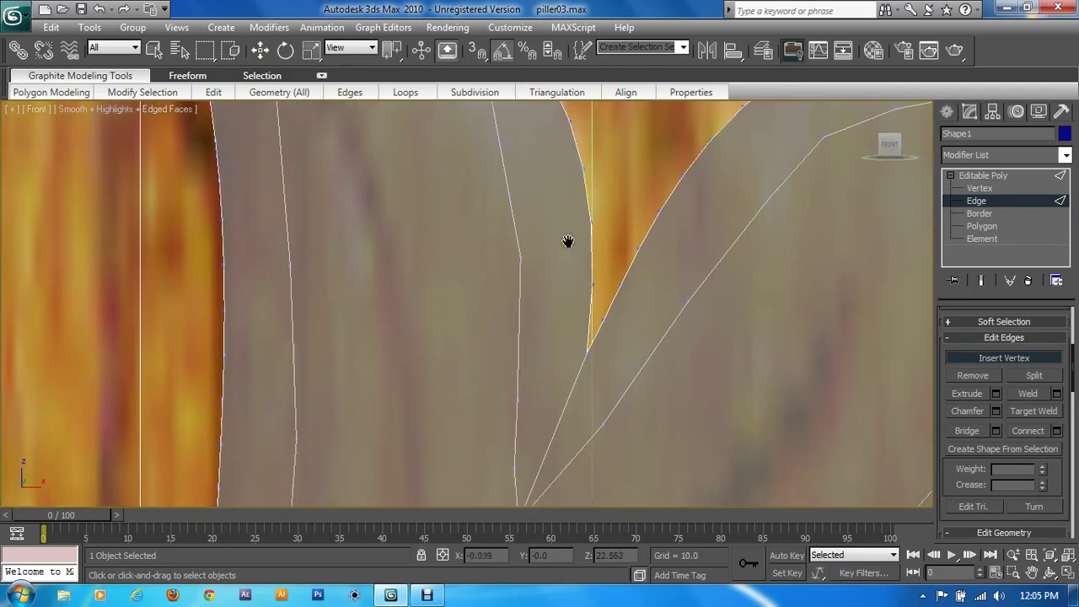
pyautogui.click(521, 314)
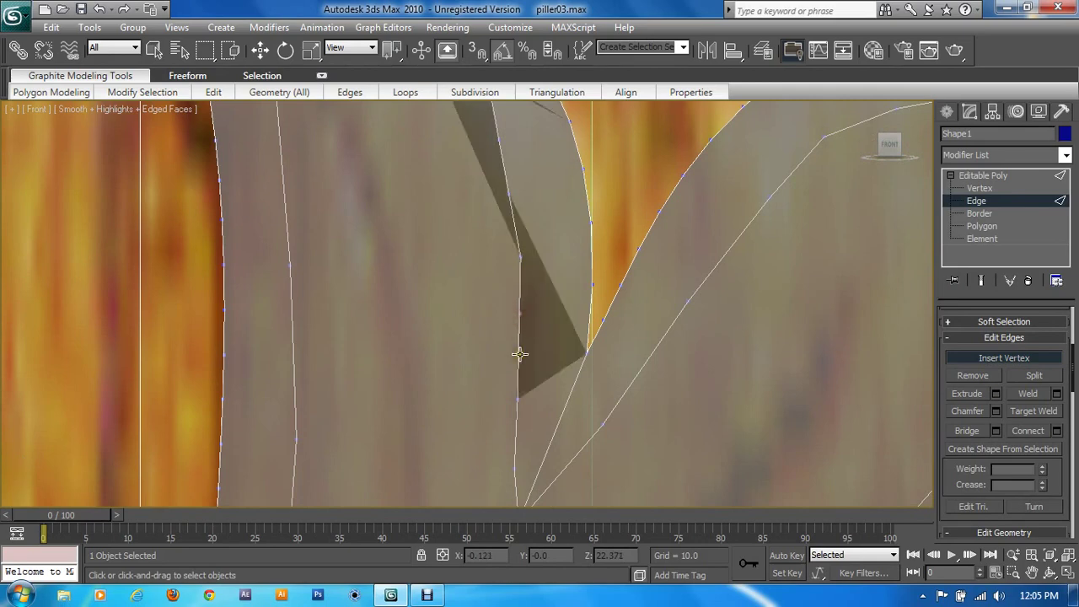
pyautogui.moveTo(530, 385); pyautogui.dragTo(526, 255, button='middle')
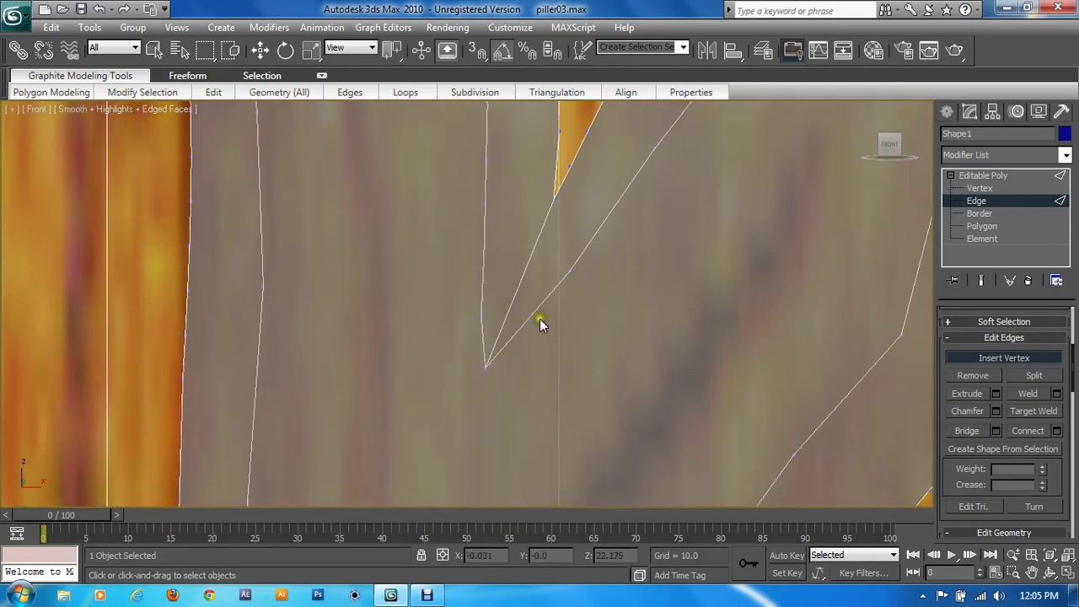
pyautogui.scroll(-3, 573, 430)
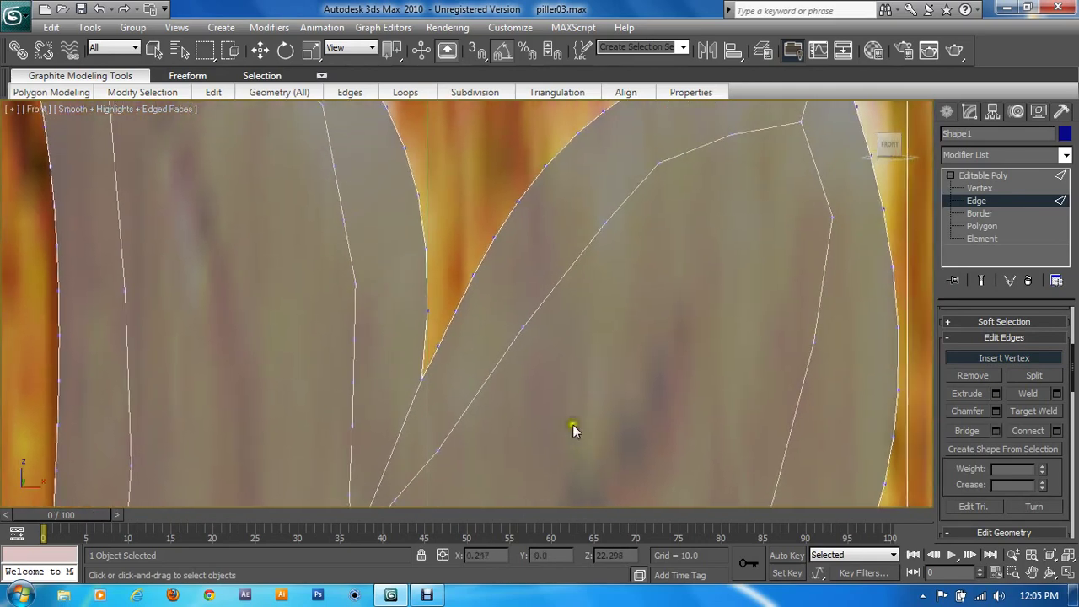
pyautogui.click(465, 404)
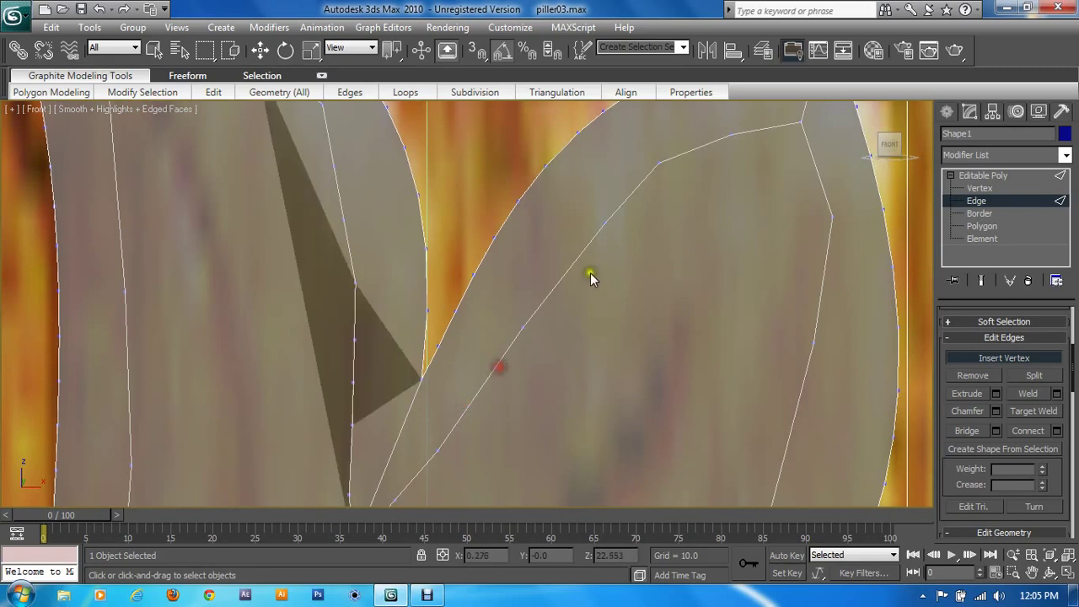
# Add vertices along the leaf's inner and upper edges and the right leaf's tip and right edge
pyautogui.click(563, 279)
pyautogui.scroll(2, 545, 342)
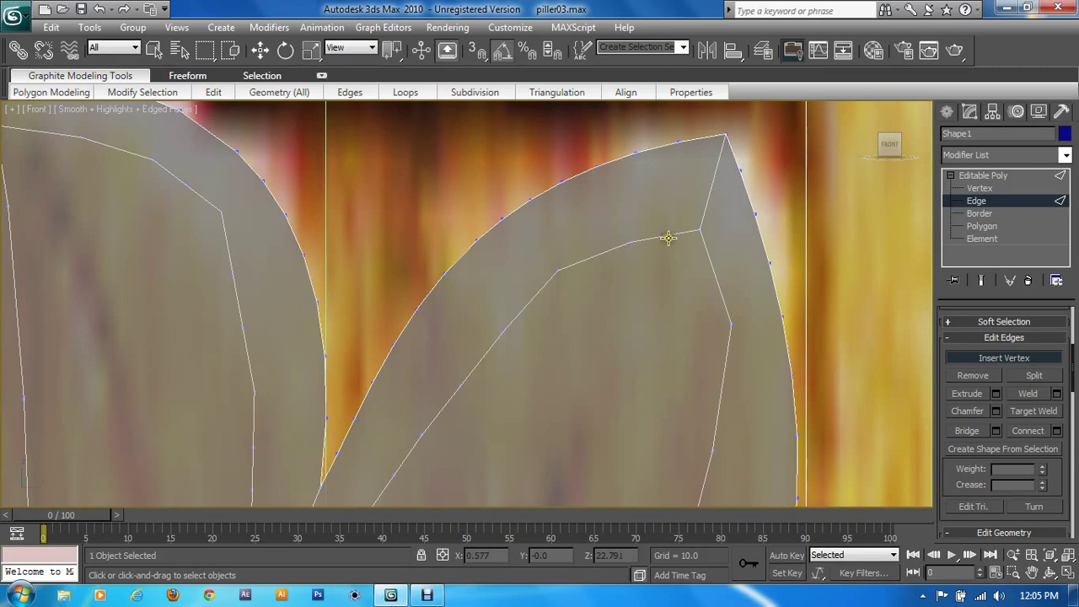
pyautogui.click(526, 300)
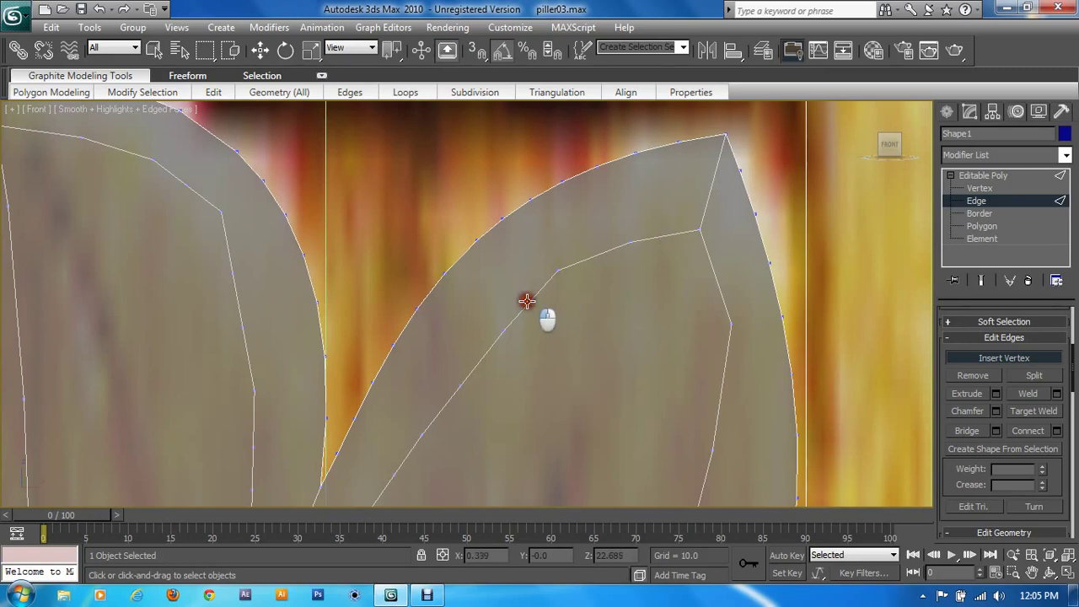
pyautogui.click(595, 258)
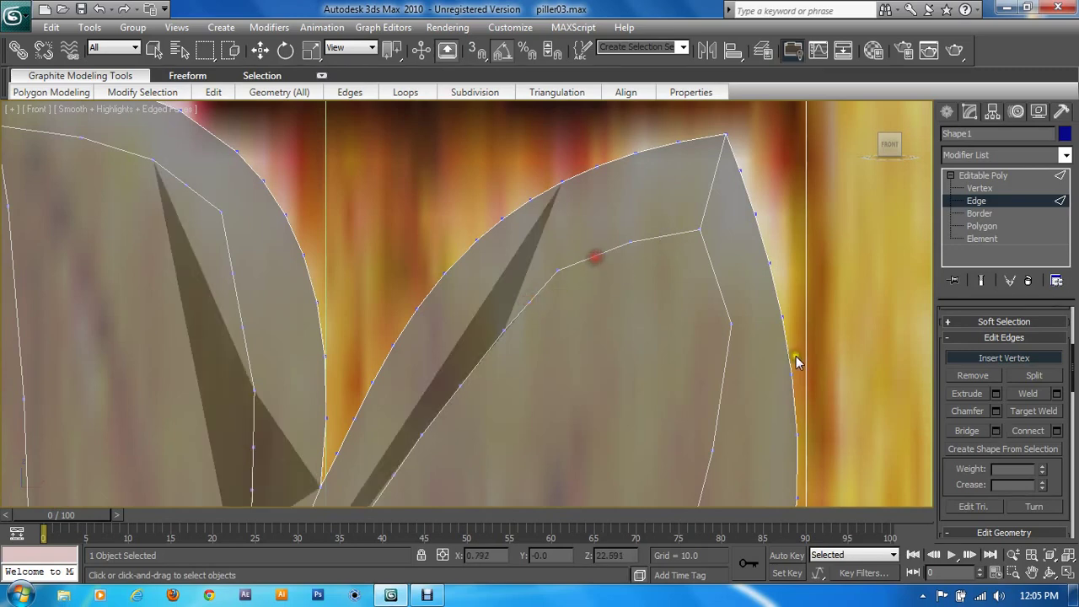
pyautogui.click(665, 234)
pyautogui.moveTo(756, 323); pyautogui.dragTo(675, 170, button='middle')
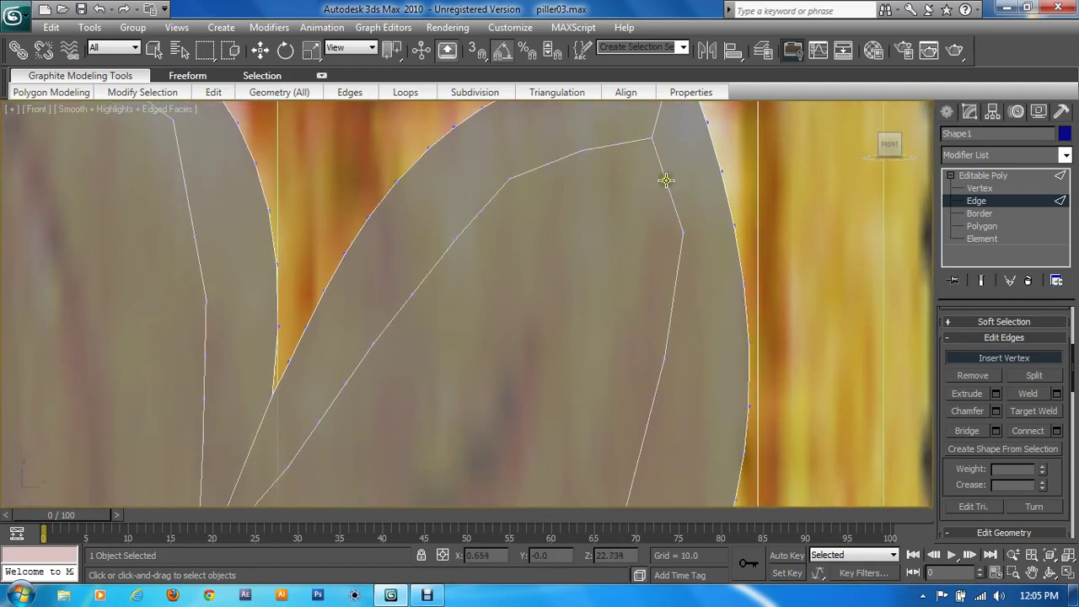
pyautogui.click(666, 180)
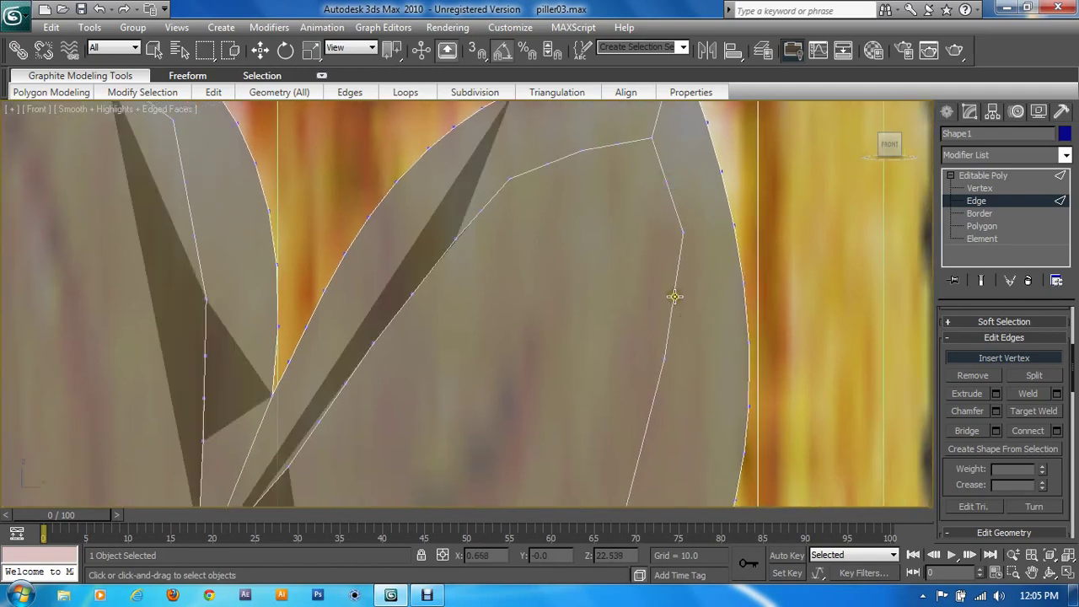
pyautogui.click(675, 294)
pyautogui.moveTo(703, 337); pyautogui.dragTo(724, 215, button='middle')
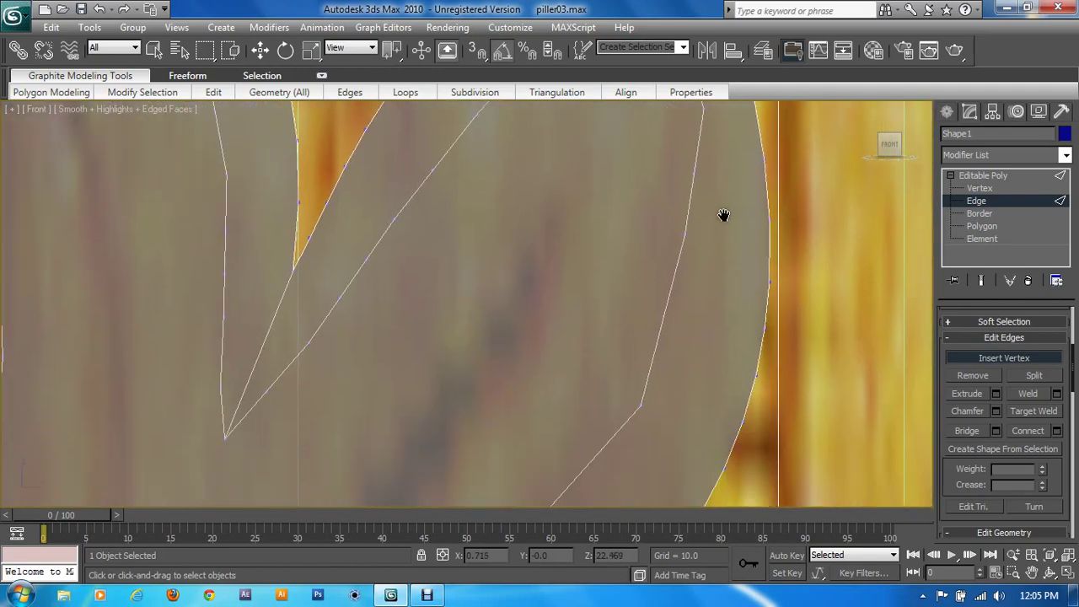
pyautogui.click(671, 287)
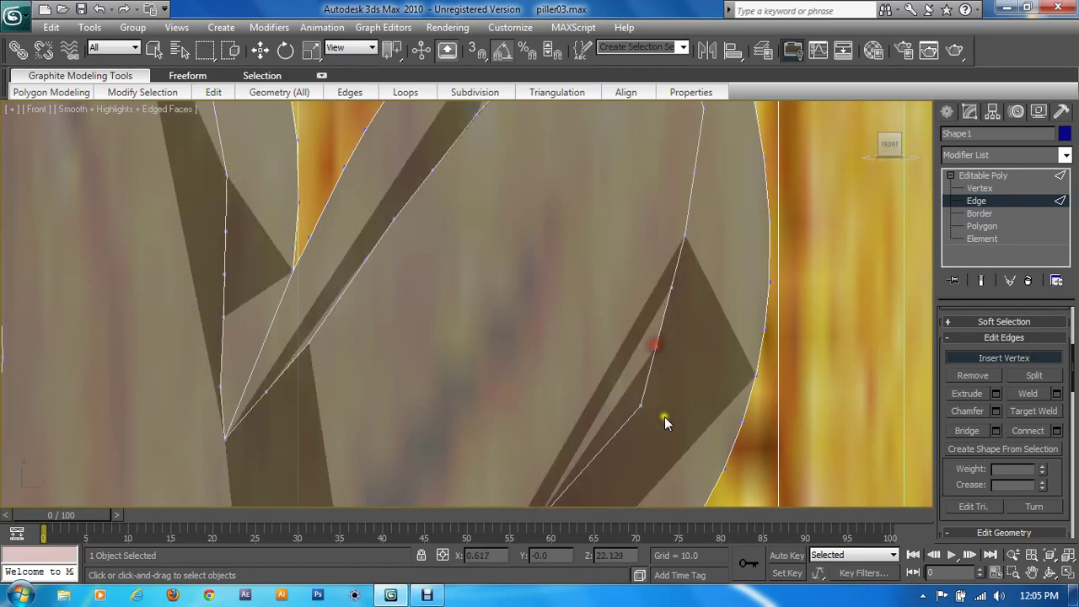
# Insert vertices along the lower leaf's corner, bottom edge and inner outline
pyautogui.moveTo(664, 416); pyautogui.dragTo(683, 225, button='middle')
pyautogui.click(634, 246)
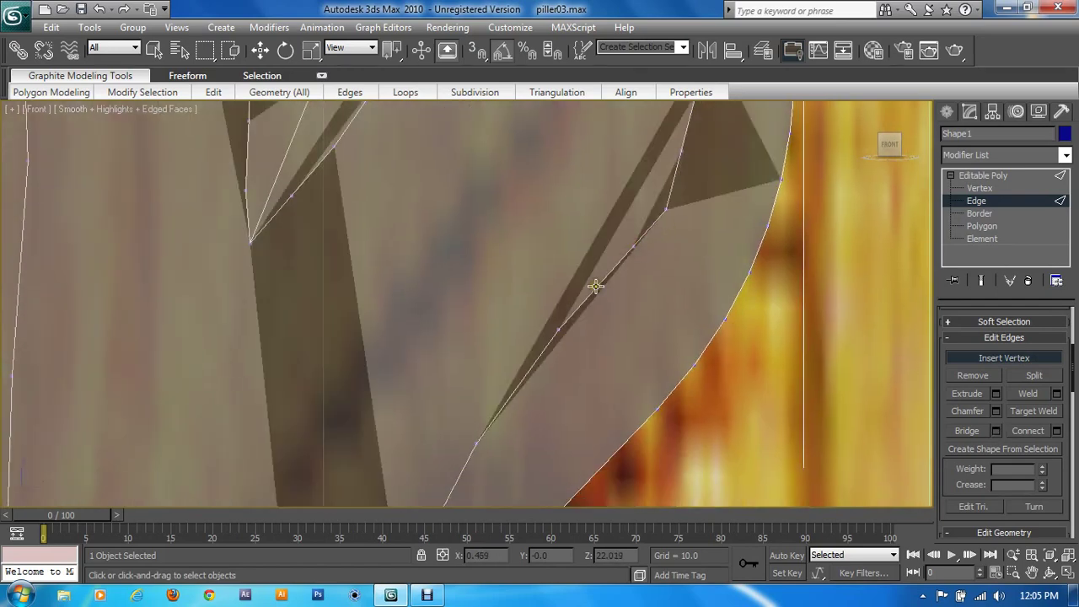
pyautogui.moveTo(597, 341)
pyautogui.mouseDown(button='middle')
pyautogui.moveTo(639, 203)
pyautogui.moveTo(615, 183)
pyautogui.mouseUp(button='middle')
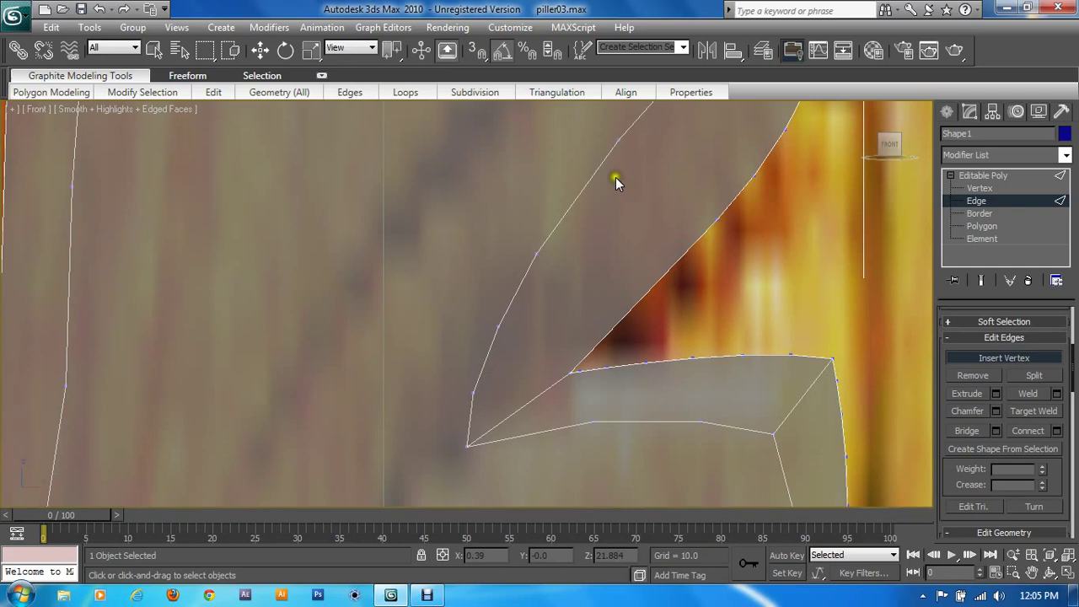
pyautogui.click(575, 200)
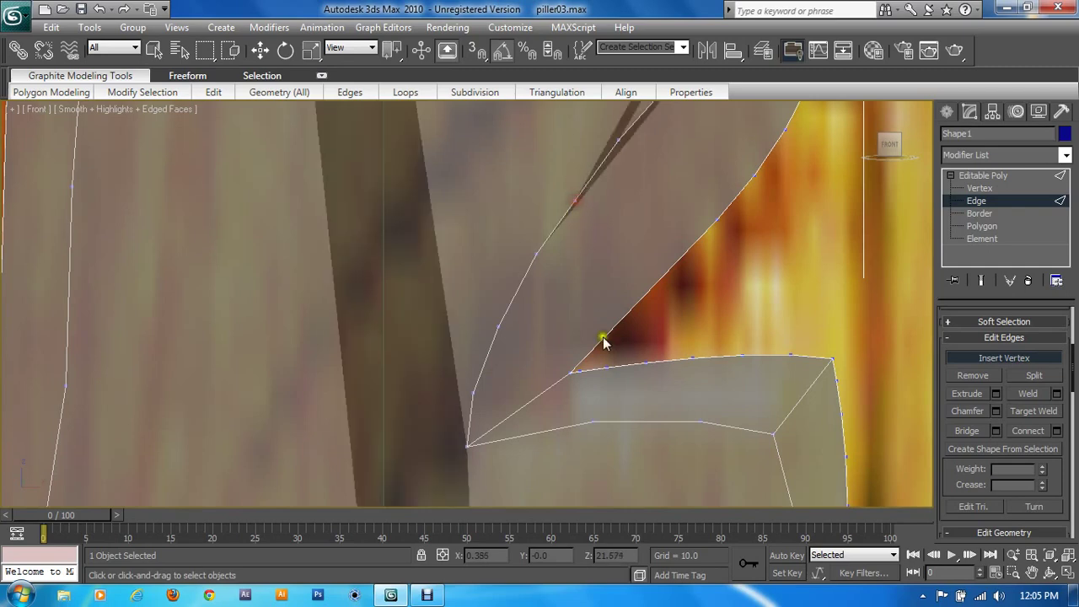
pyautogui.click(529, 436)
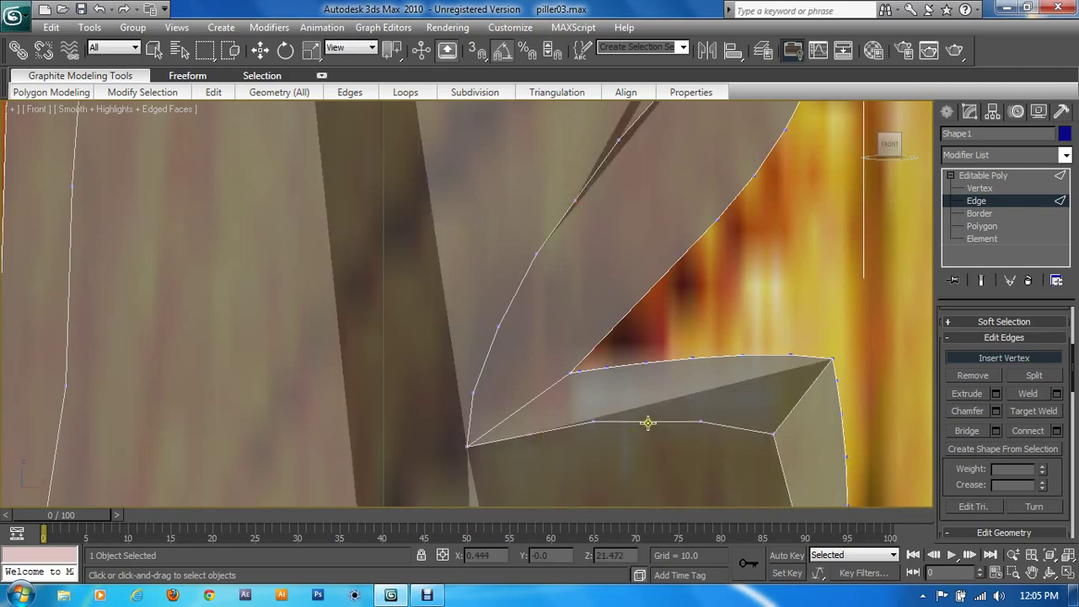
pyautogui.click(648, 423)
pyautogui.moveTo(791, 452)
pyautogui.mouseDown(button='middle')
pyautogui.moveTo(650, 265)
pyautogui.moveTo(616, 242)
pyautogui.mouseUp(button='middle')
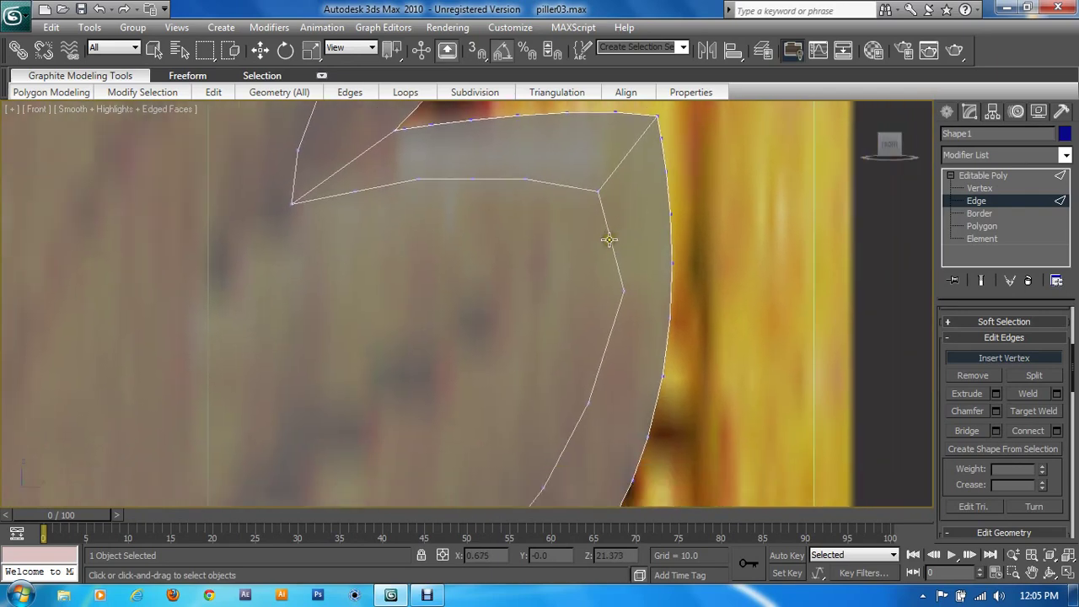
pyautogui.click(608, 237)
pyautogui.click(604, 347)
pyautogui.moveTo(621, 351); pyautogui.dragTo(648, 189, button='middle')
pyautogui.click(598, 212)
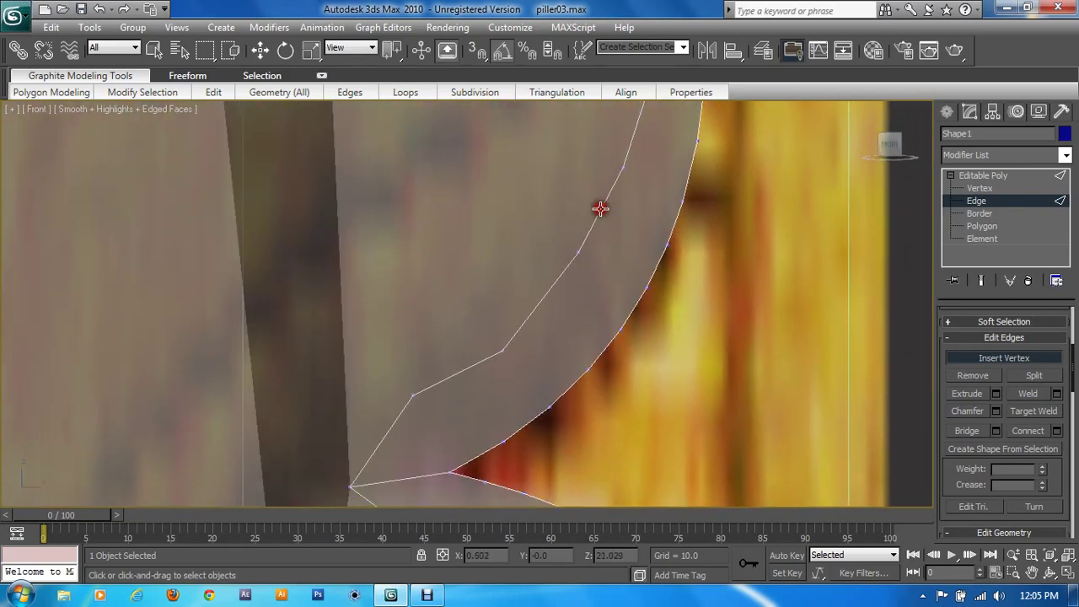
pyautogui.click(543, 299)
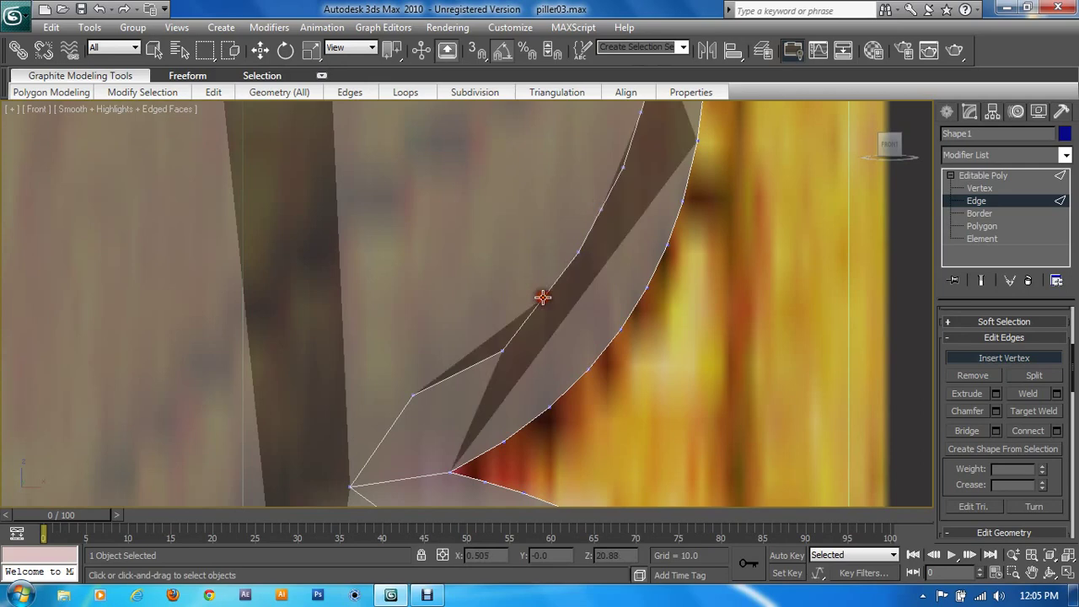
# Add vertices on the remaining lower, curved, upper-left and upper-right inner outline edges
pyautogui.click(382, 439)
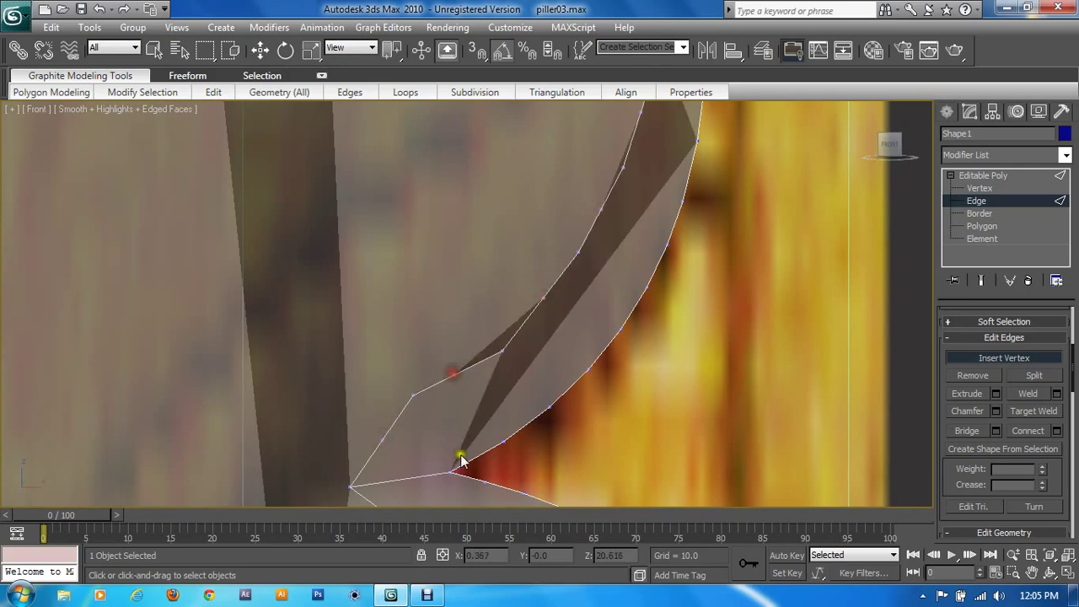
pyautogui.moveTo(461, 458); pyautogui.dragTo(435, 272, button='middle')
pyautogui.click(506, 293)
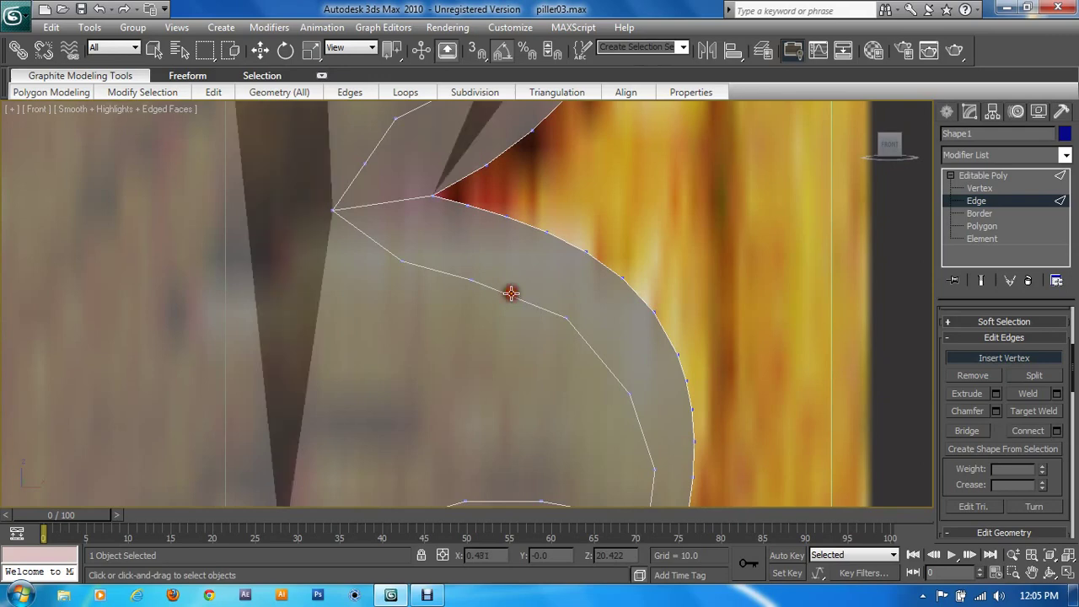
pyautogui.click(368, 237)
pyautogui.moveTo(597, 391); pyautogui.dragTo(590, 222, button='middle')
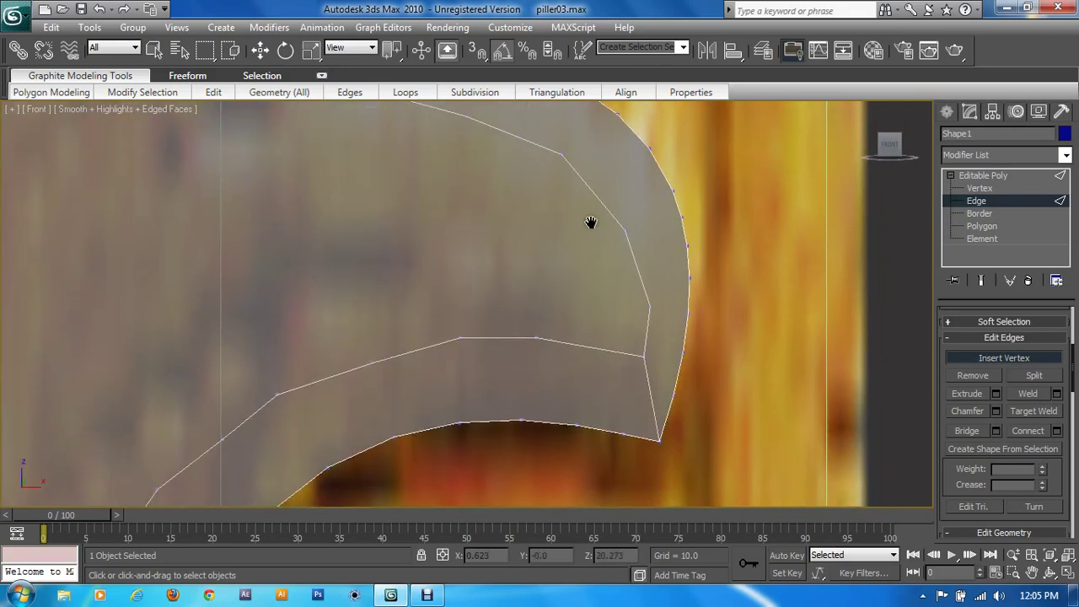
pyautogui.click(591, 183)
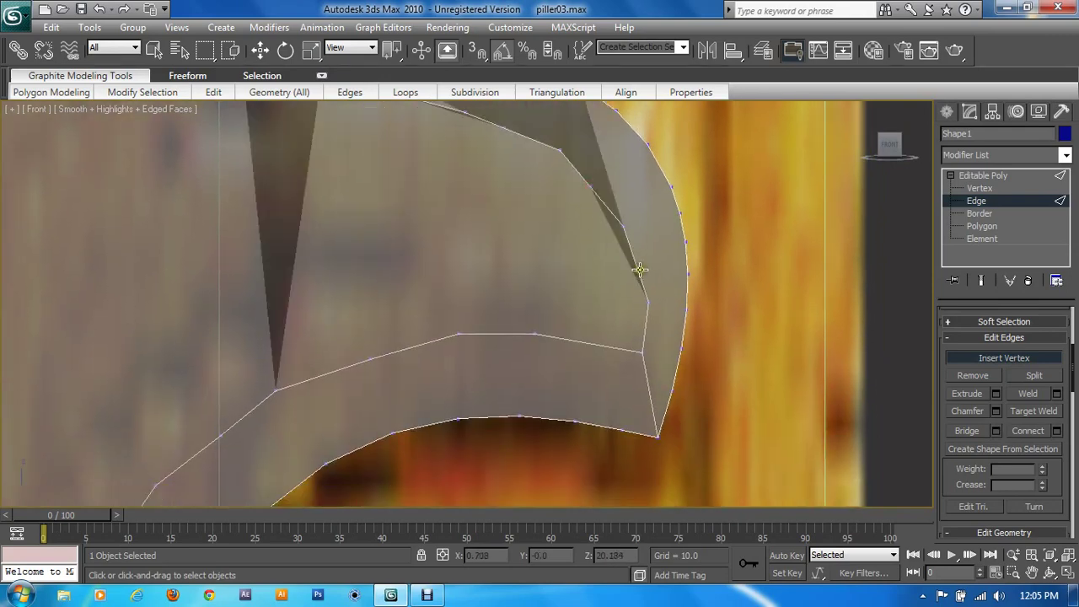
pyautogui.click(594, 346)
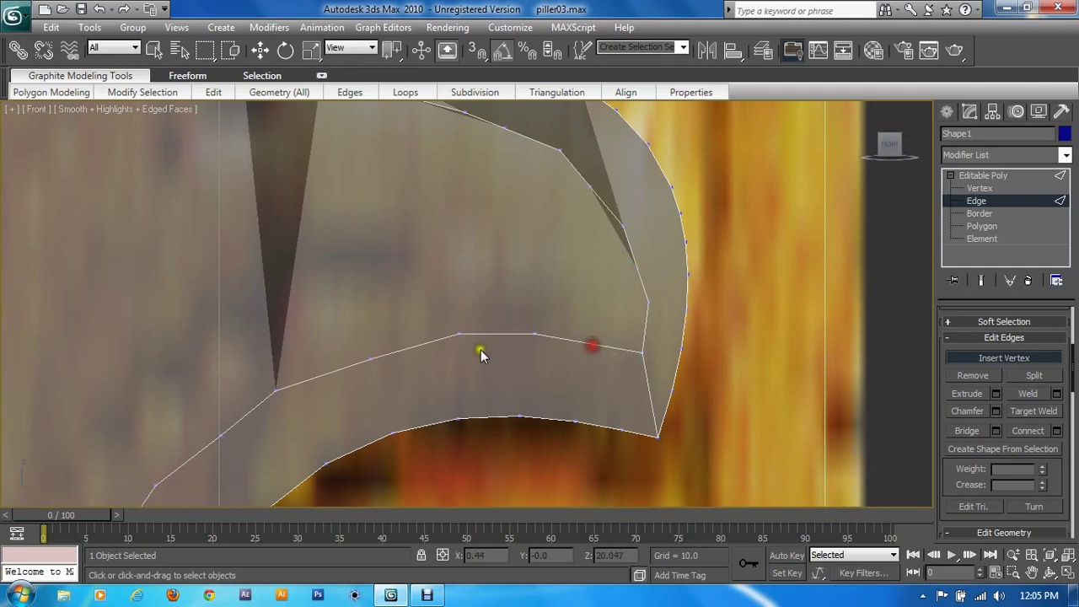
pyautogui.moveTo(394, 370); pyautogui.dragTo(537, 274, button='middle')
pyautogui.click(472, 283)
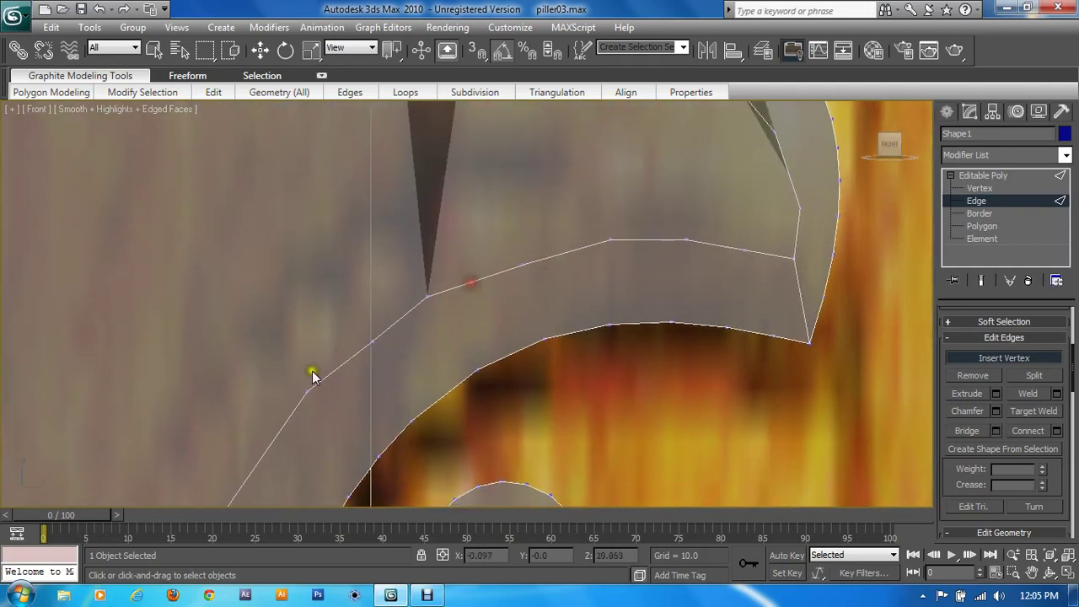
pyautogui.moveTo(313, 373); pyautogui.dragTo(517, 169, button='middle')
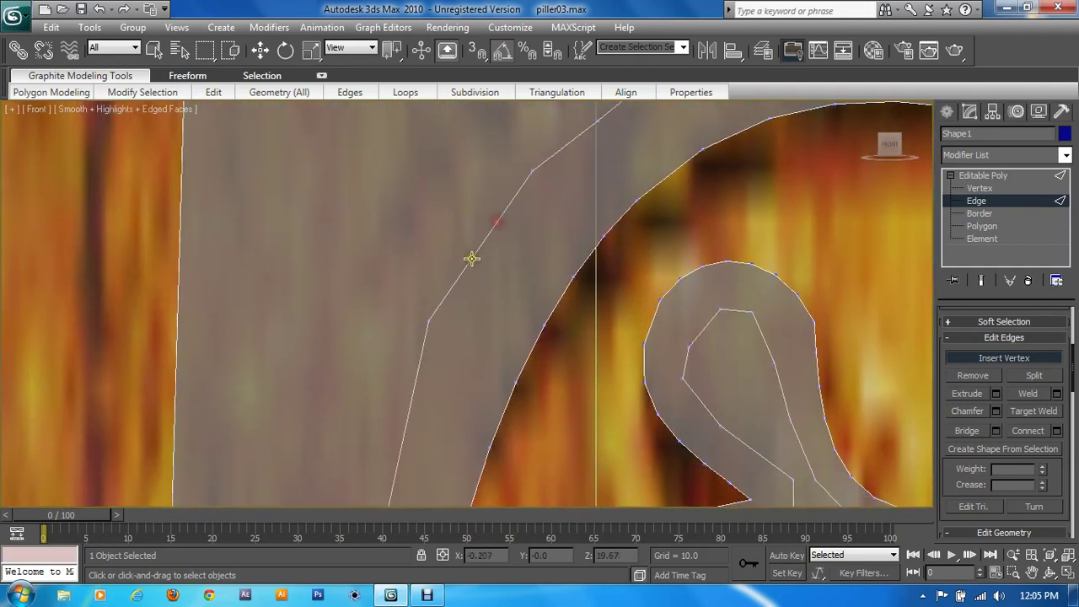
# Insert vertices around the swirl's inner edge: down the left side, around the bottom curve and up the right
pyautogui.click(469, 263)
pyautogui.moveTo(441, 369); pyautogui.dragTo(440, 137, button='middle')
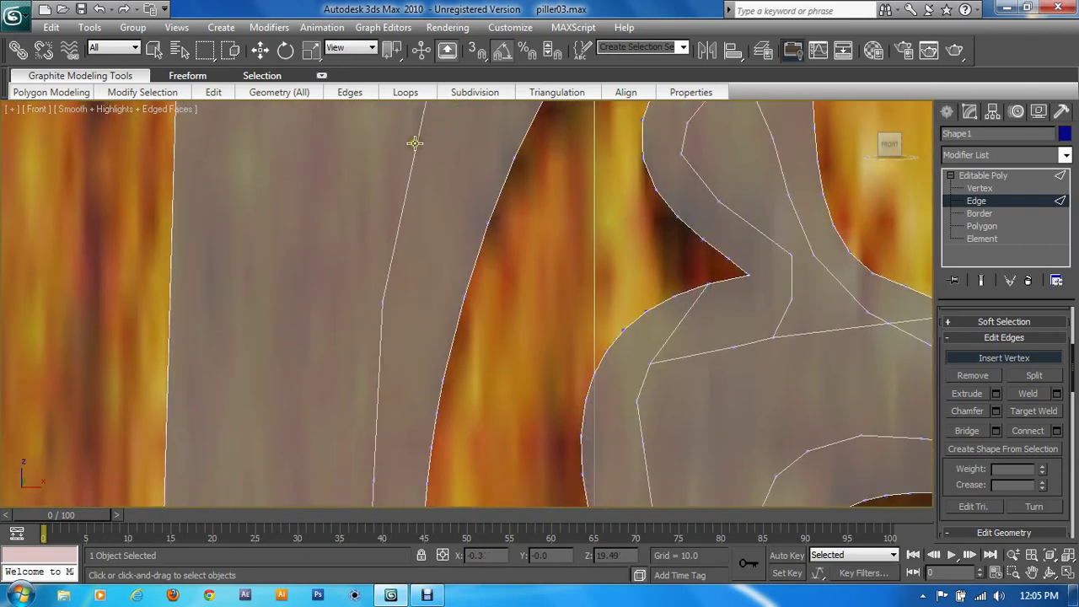
pyautogui.click(415, 142)
pyautogui.moveTo(405, 225)
pyautogui.mouseDown(button='middle')
pyautogui.moveTo(381, 258)
pyautogui.moveTo(363, 160)
pyautogui.moveTo(359, 201)
pyautogui.mouseUp(button='middle')
pyautogui.click(377, 205)
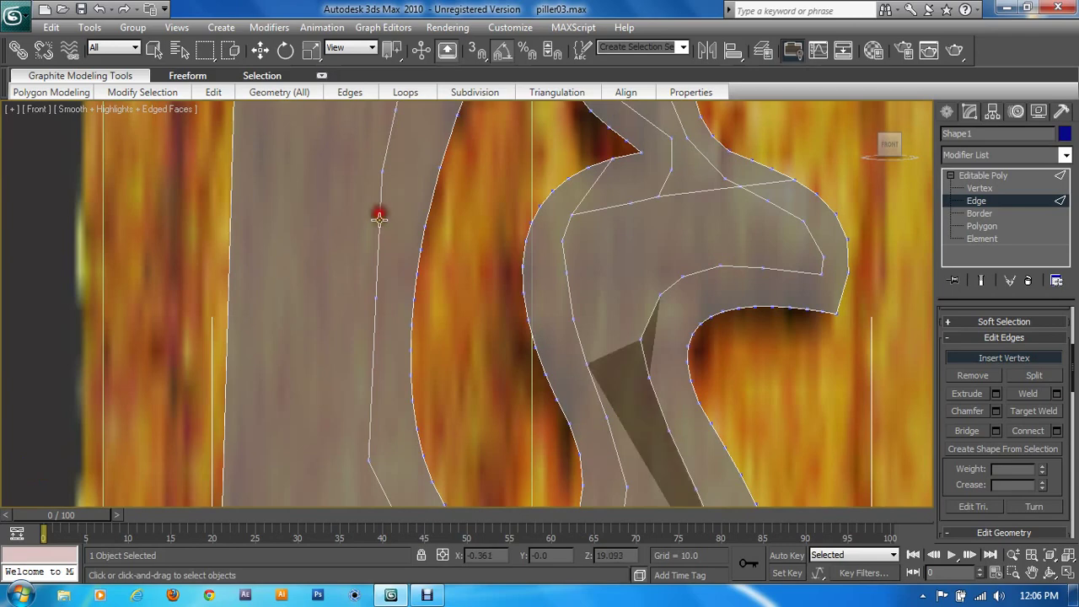
pyautogui.moveTo(391, 357); pyautogui.dragTo(358, 211, button='middle')
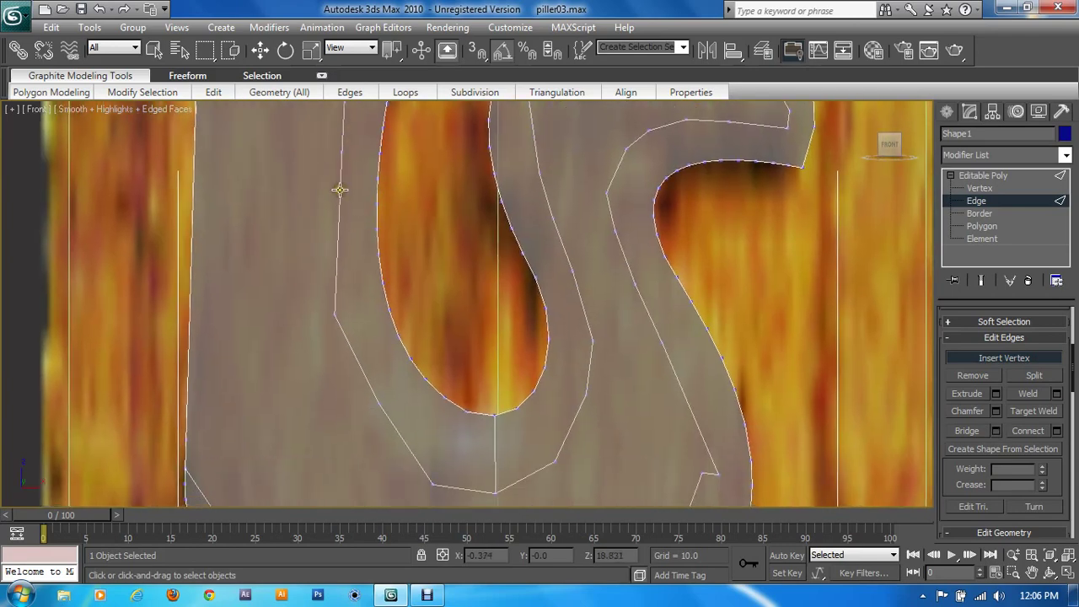
pyautogui.click(338, 200)
pyautogui.click(336, 254)
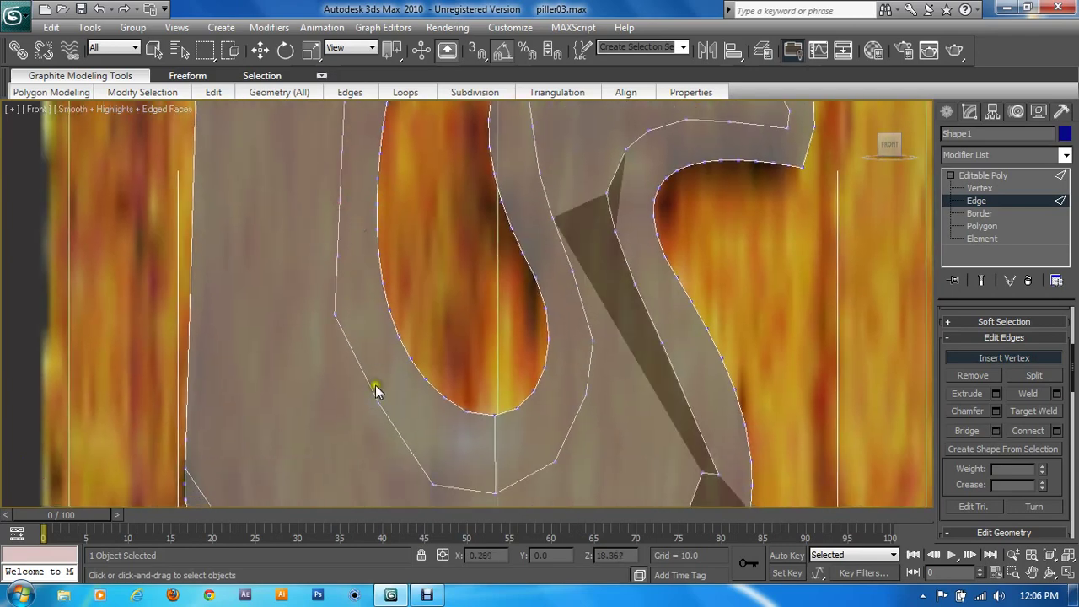
pyautogui.click(355, 356)
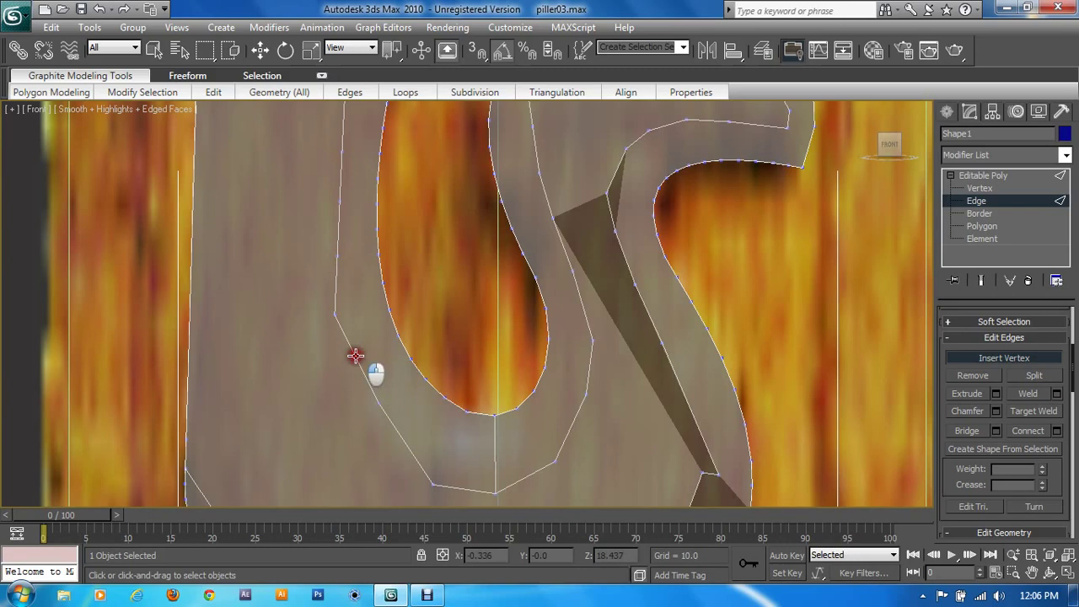
pyautogui.click(398, 435)
pyautogui.click(416, 458)
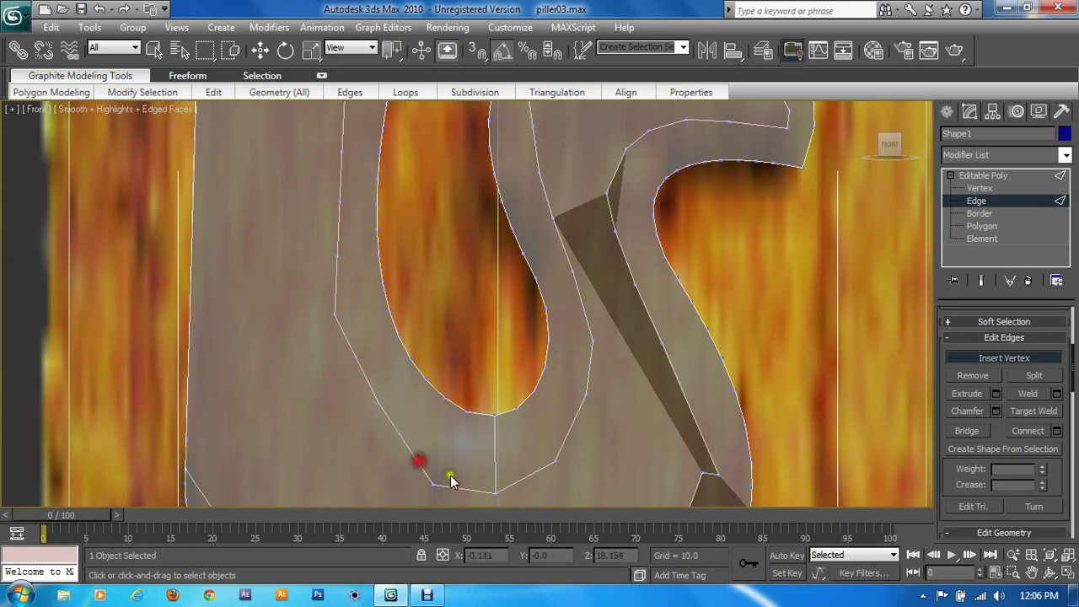
pyautogui.click(461, 489)
pyautogui.click(521, 480)
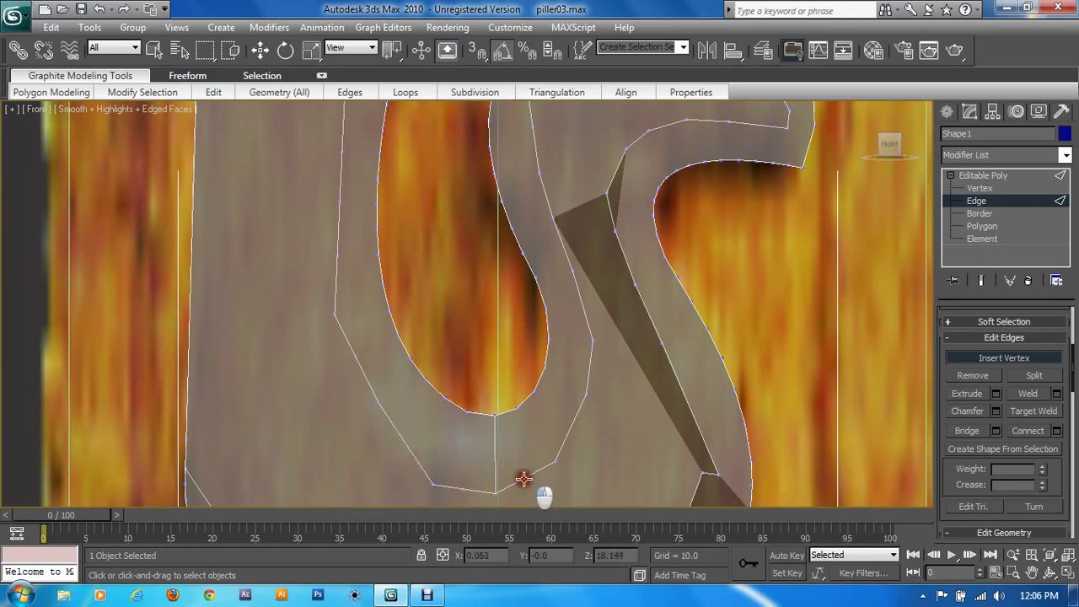
pyautogui.click(573, 426)
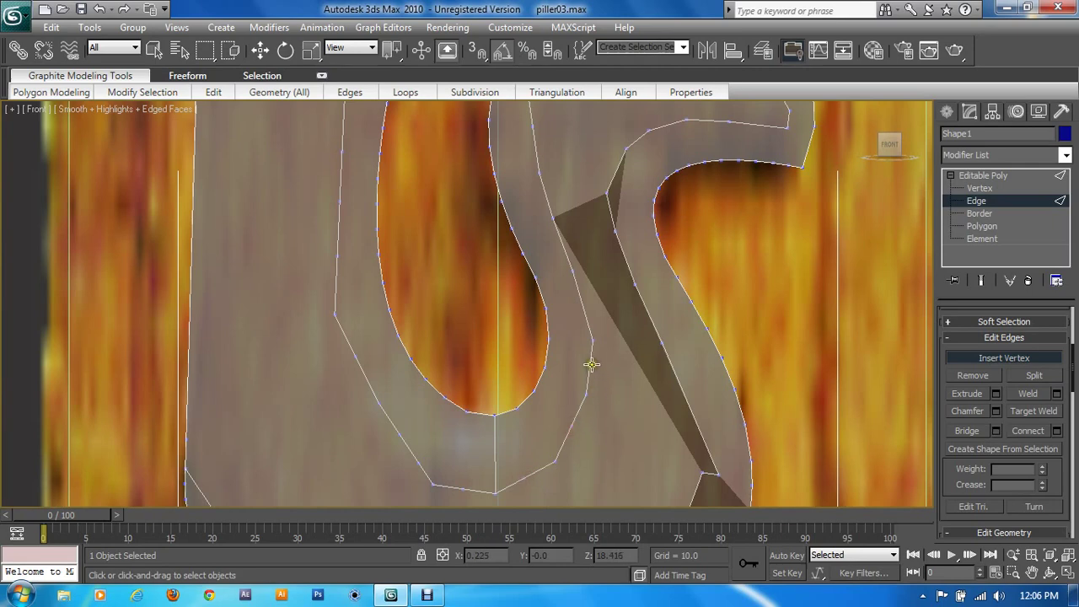
pyautogui.click(585, 305)
# Zoom in on the shape's notch and add vertices along the left inner edge
pyautogui.moveTo(595, 245); pyautogui.dragTo(604, 322, button='middle')
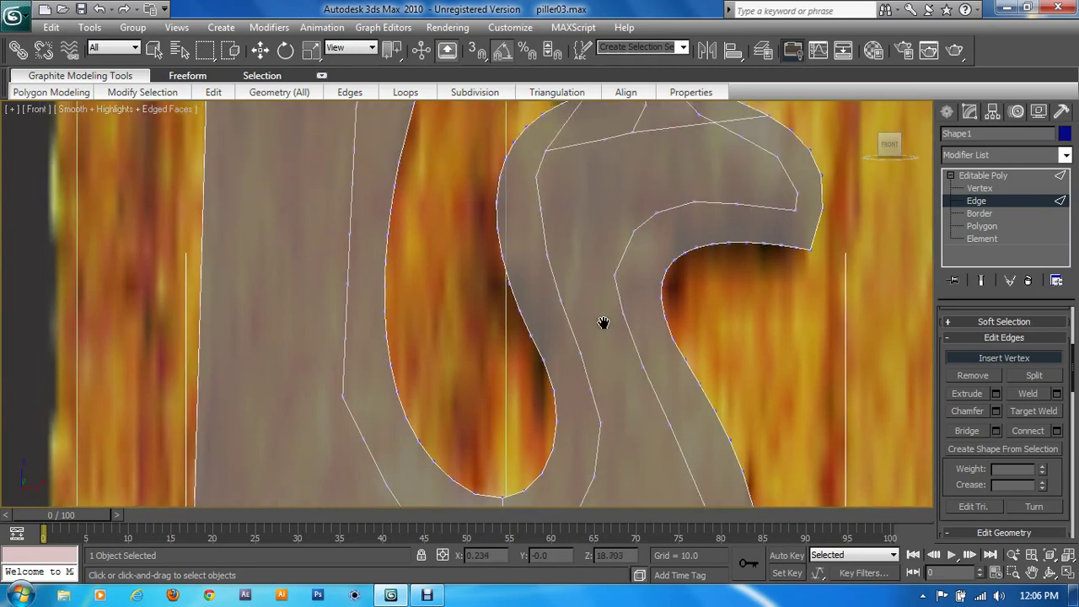
pyautogui.moveTo(565, 255)
pyautogui.mouseDown(button='middle')
pyautogui.moveTo(593, 268)
pyautogui.moveTo(577, 312)
pyautogui.mouseUp(button='middle')
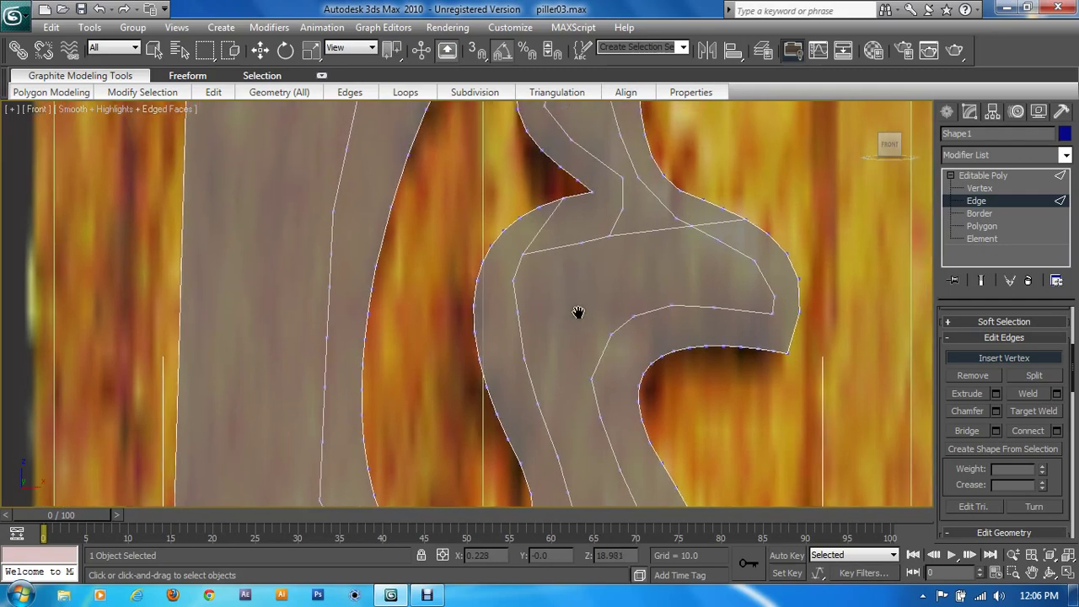
pyautogui.moveTo(589, 238); pyautogui.dragTo(622, 337, button='middle')
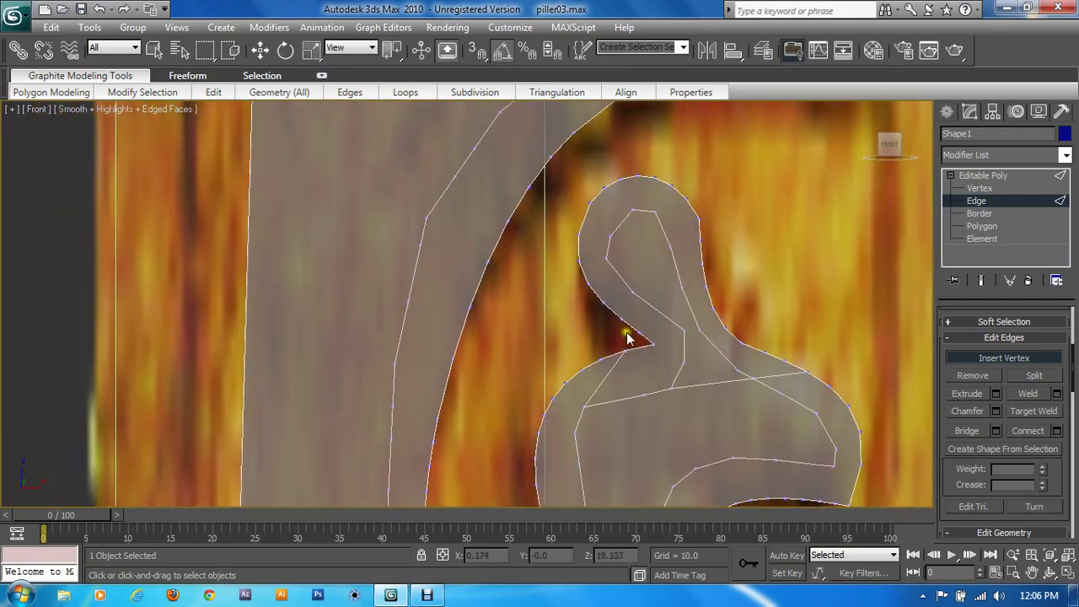
pyautogui.scroll(2, 582, 421)
pyautogui.scroll(2, 595, 463)
pyautogui.moveTo(596, 463); pyautogui.dragTo(586, 472, button='middle')
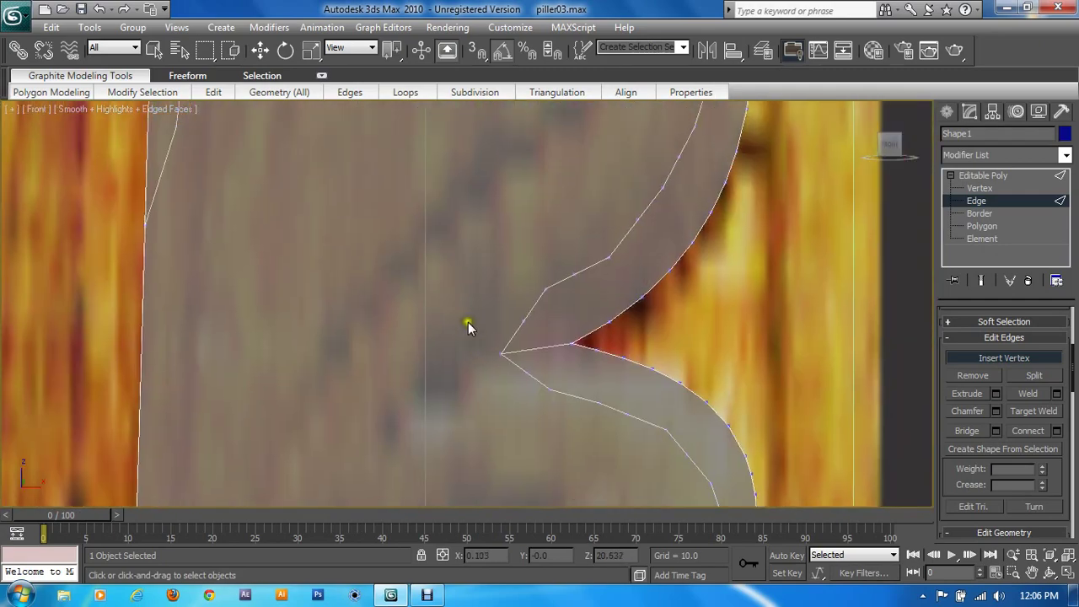
pyautogui.scroll(-2, 468, 328)
pyautogui.scroll(-1, 384, 396)
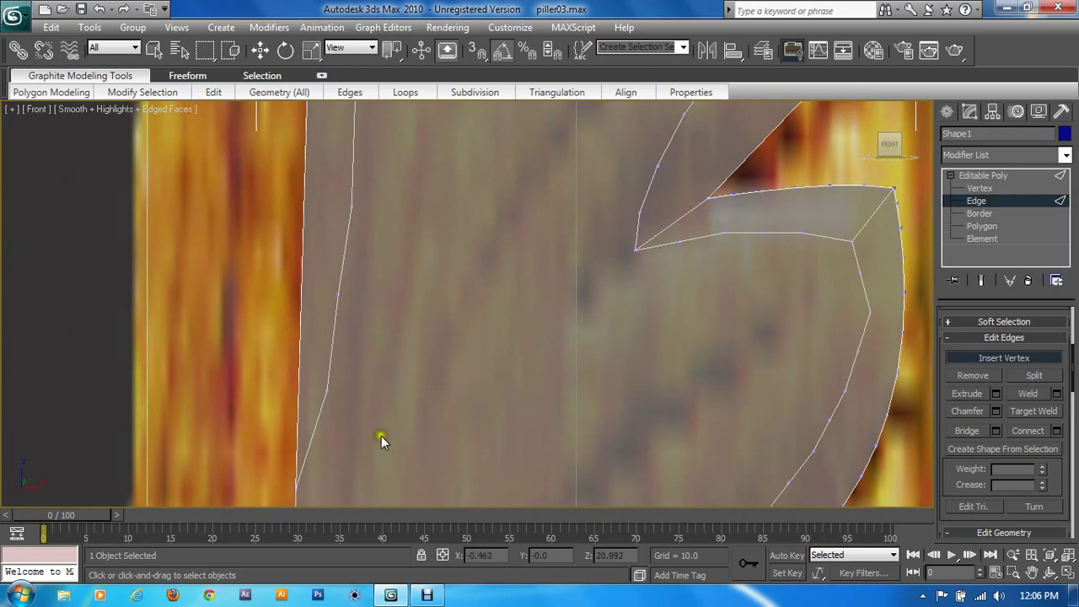
pyautogui.click(335, 338)
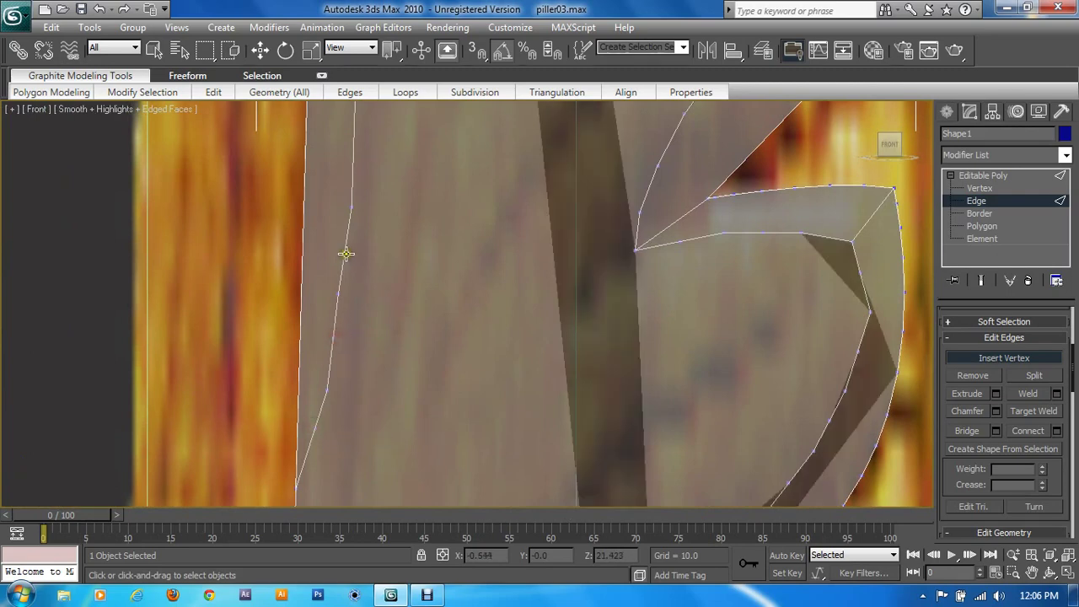
pyautogui.moveTo(344, 242)
pyautogui.mouseDown(button='middle')
pyautogui.moveTo(443, 316)
pyautogui.moveTo(408, 313)
pyautogui.mouseUp(button='middle')
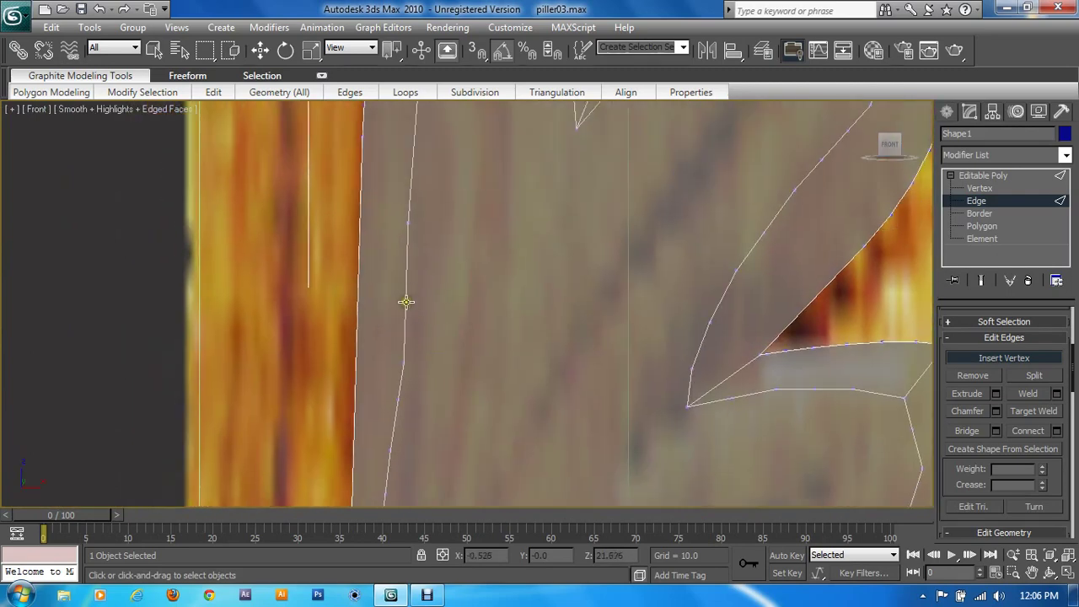
pyautogui.click(406, 301)
pyautogui.click(406, 256)
# Add more vertices further down the left inner edge and on the leaf's inner edge
pyautogui.moveTo(472, 197); pyautogui.dragTo(473, 369, button='middle')
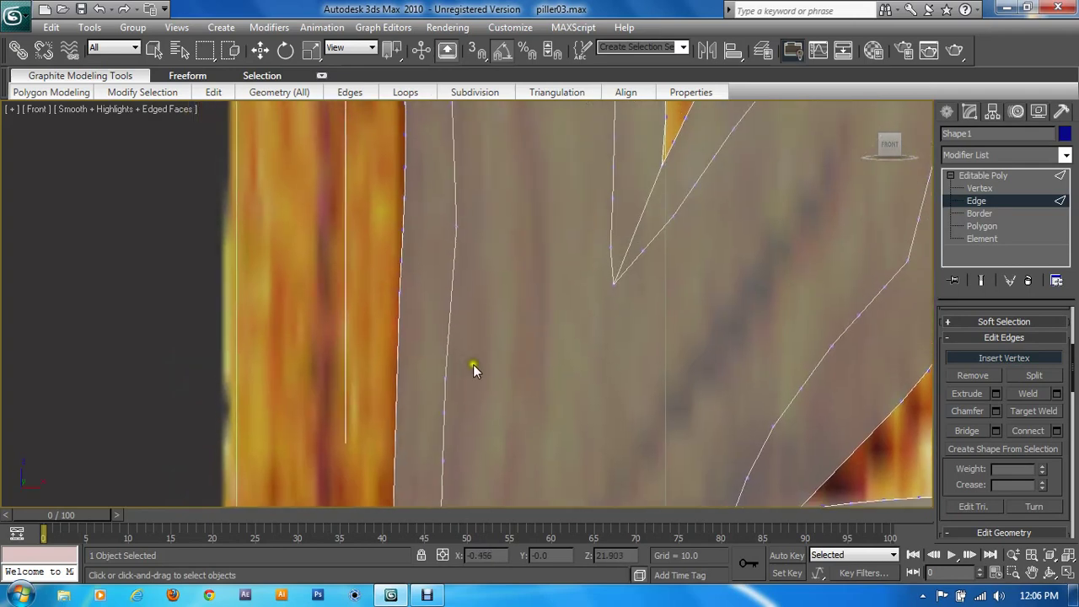
pyautogui.click(449, 321)
pyautogui.click(453, 273)
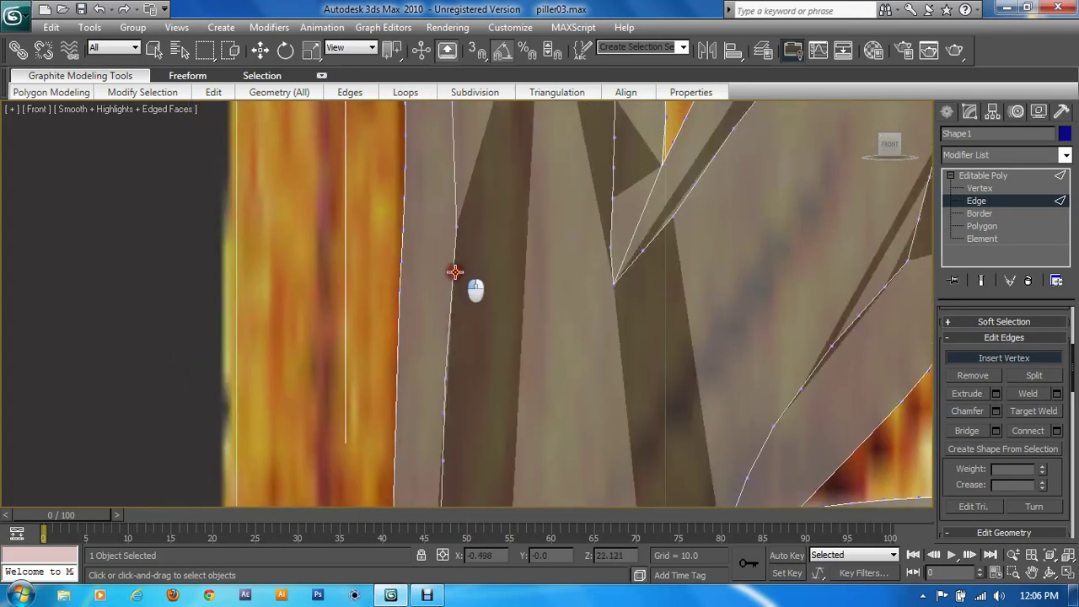
pyautogui.moveTo(551, 236); pyautogui.dragTo(562, 360, button='middle')
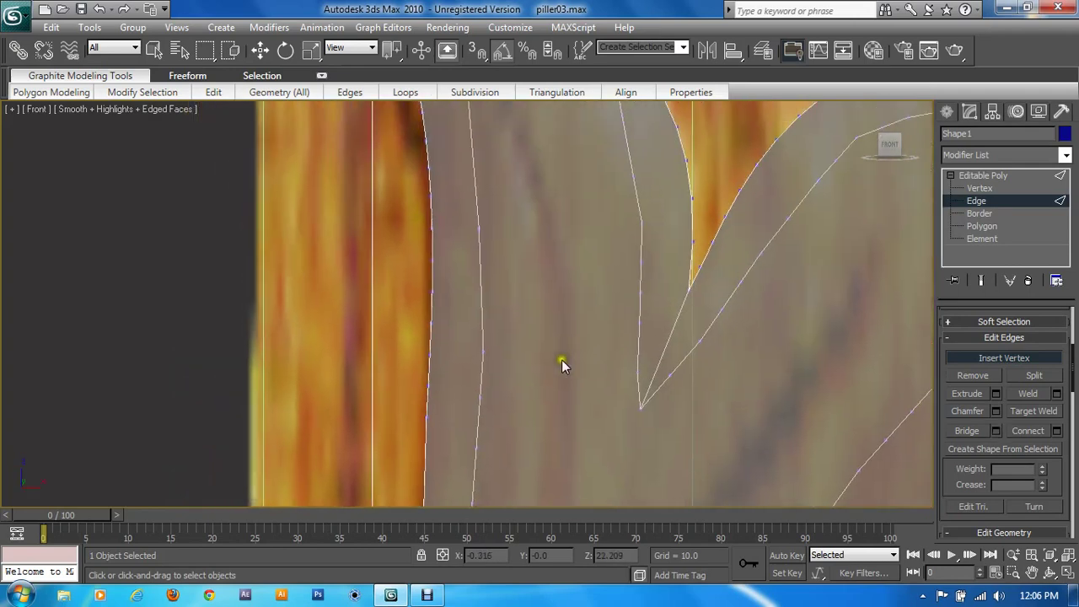
pyautogui.click(482, 287)
pyautogui.moveTo(571, 224); pyautogui.dragTo(522, 375, button='middle')
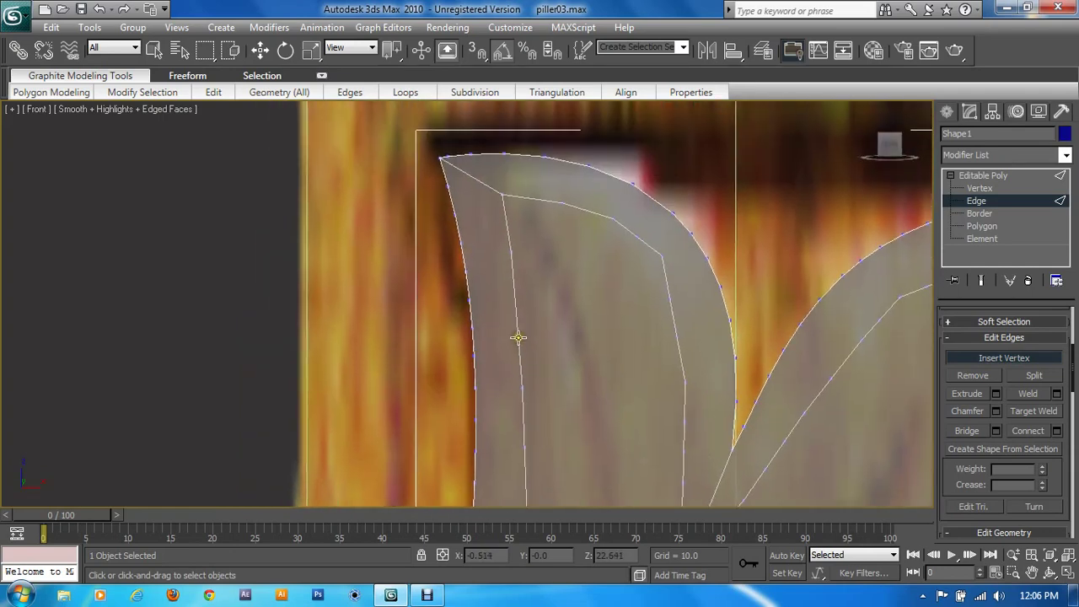
pyautogui.click(518, 338)
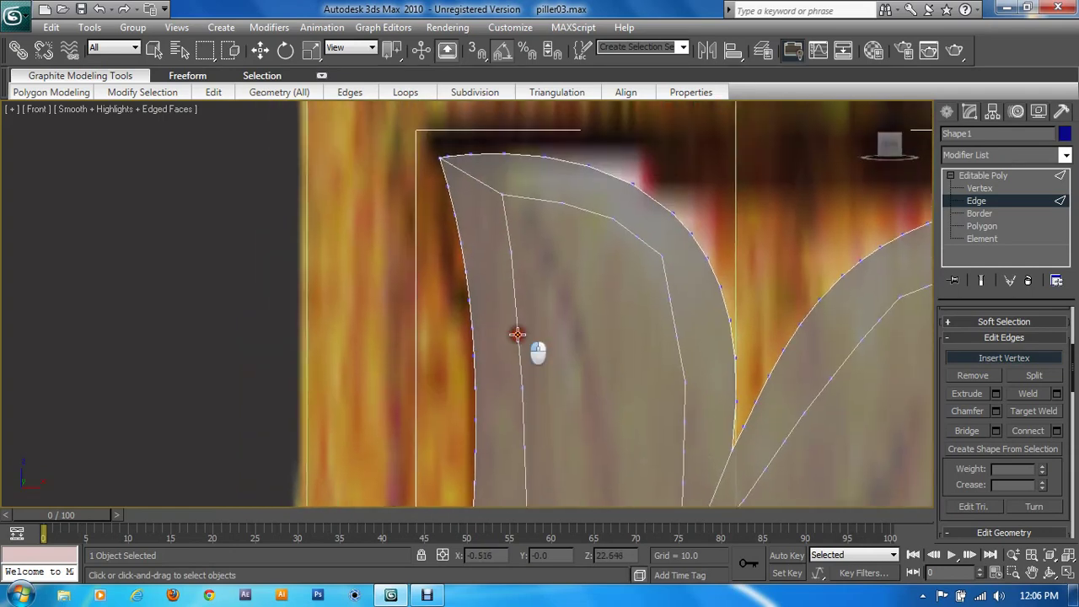
pyautogui.click(514, 289)
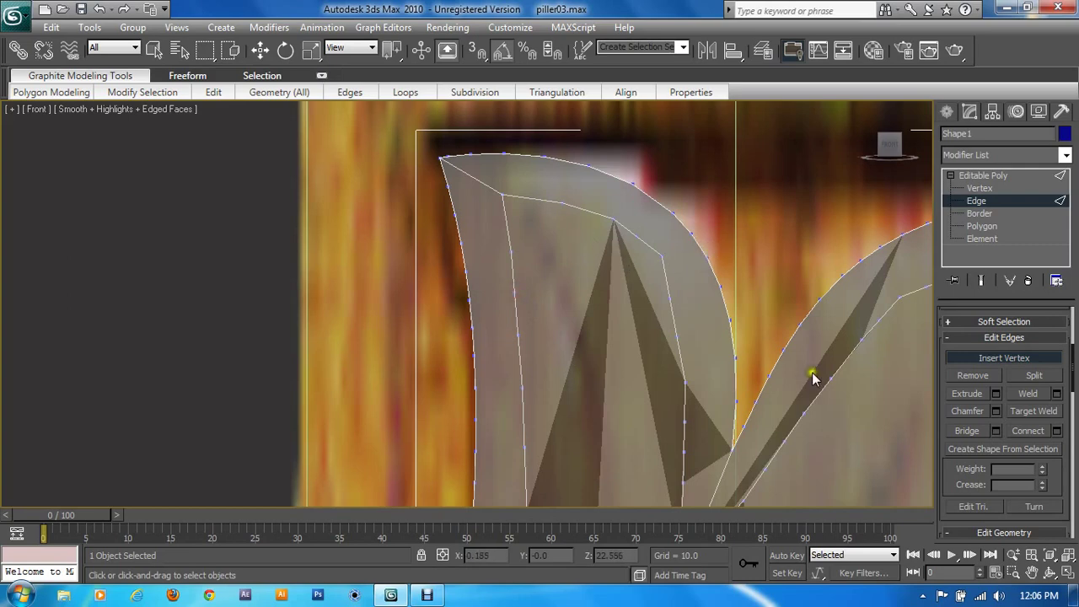
pyautogui.moveTo(812, 373); pyautogui.dragTo(671, 346, button='middle')
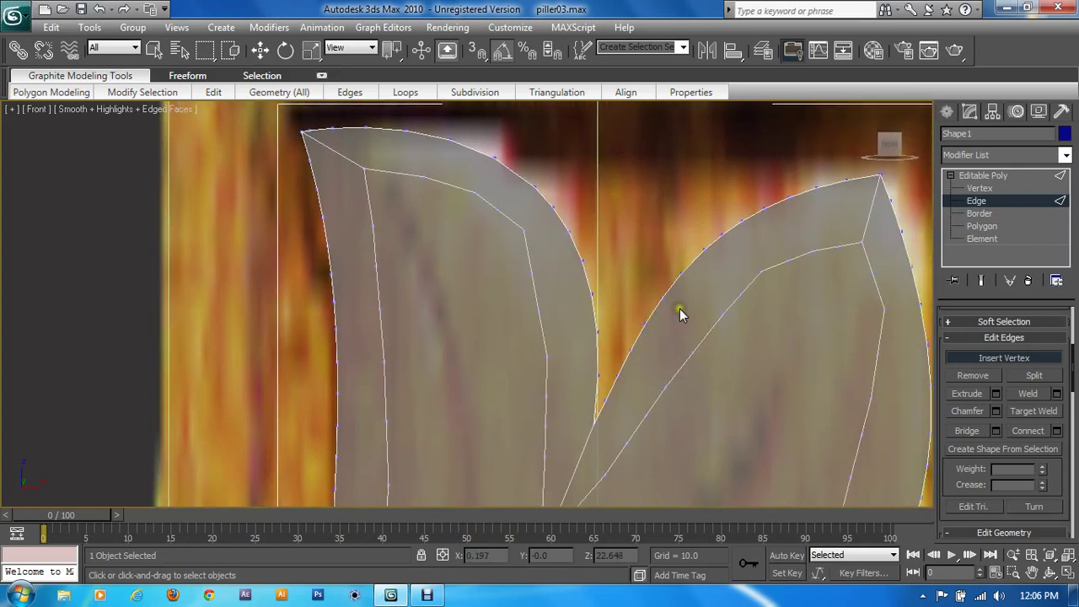
# In Vertex mode with Move, drag the left leaf's top-curve vertices to smooth the inner outline
pyautogui.press('w')
pyautogui.press('1')
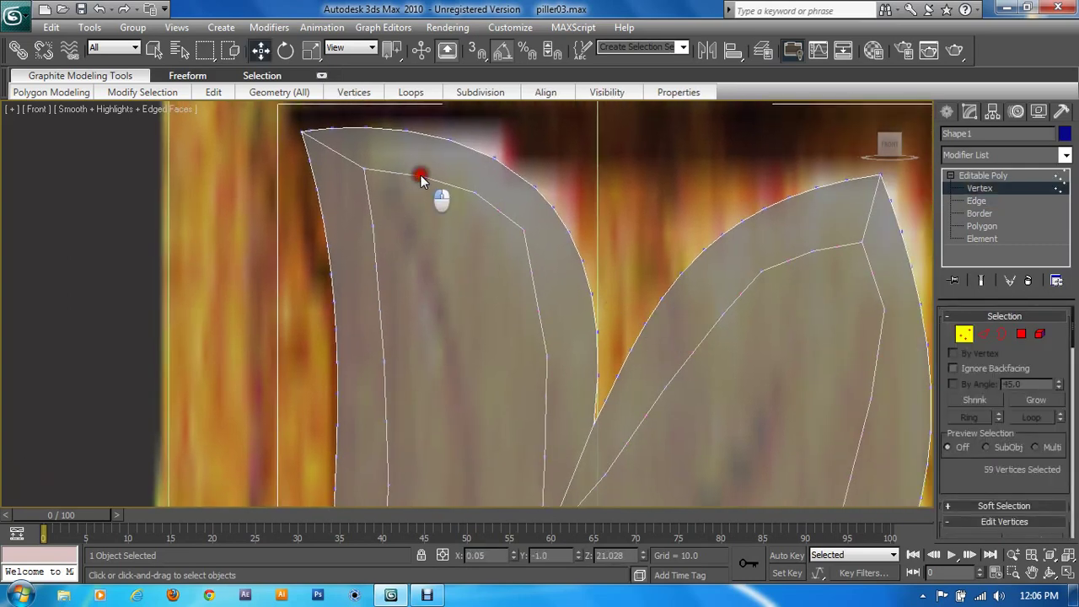
pyautogui.moveTo(420, 179); pyautogui.dragTo(503, 173)
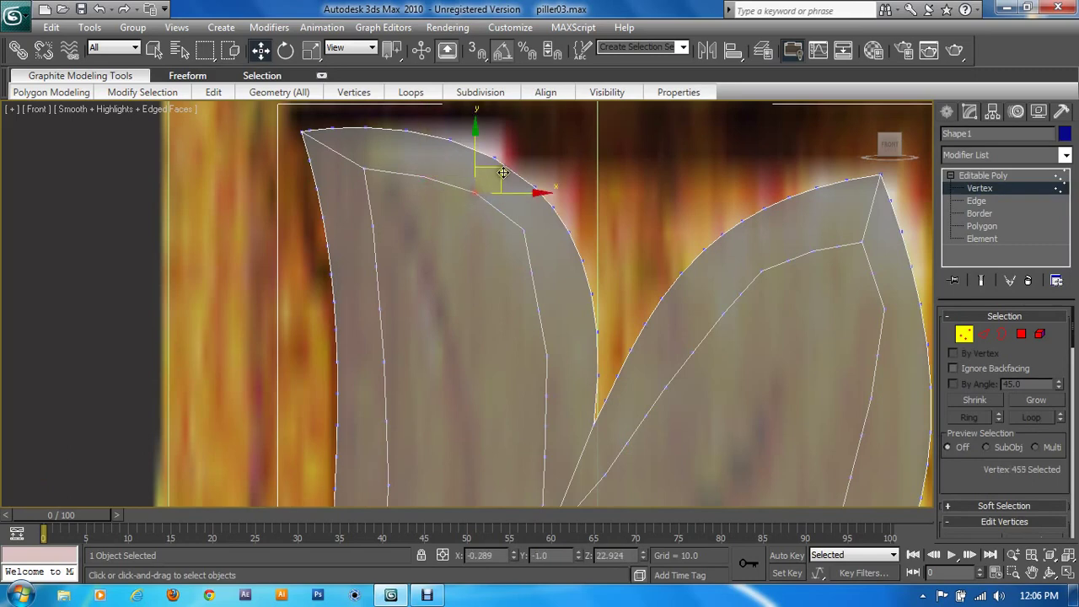
pyautogui.click(501, 209)
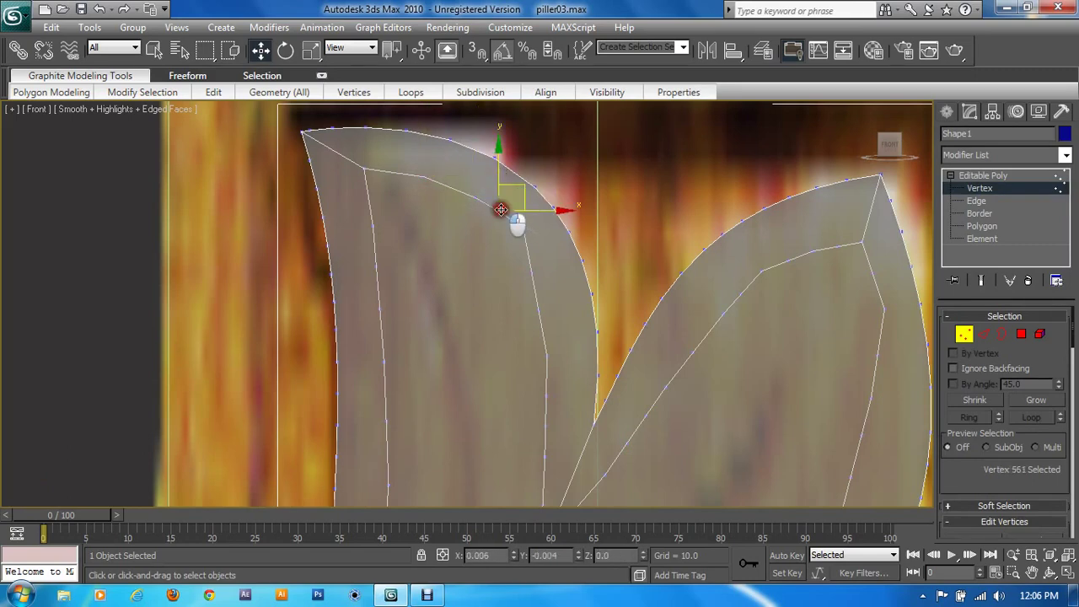
pyautogui.moveTo(500, 209); pyautogui.dragTo(527, 192)
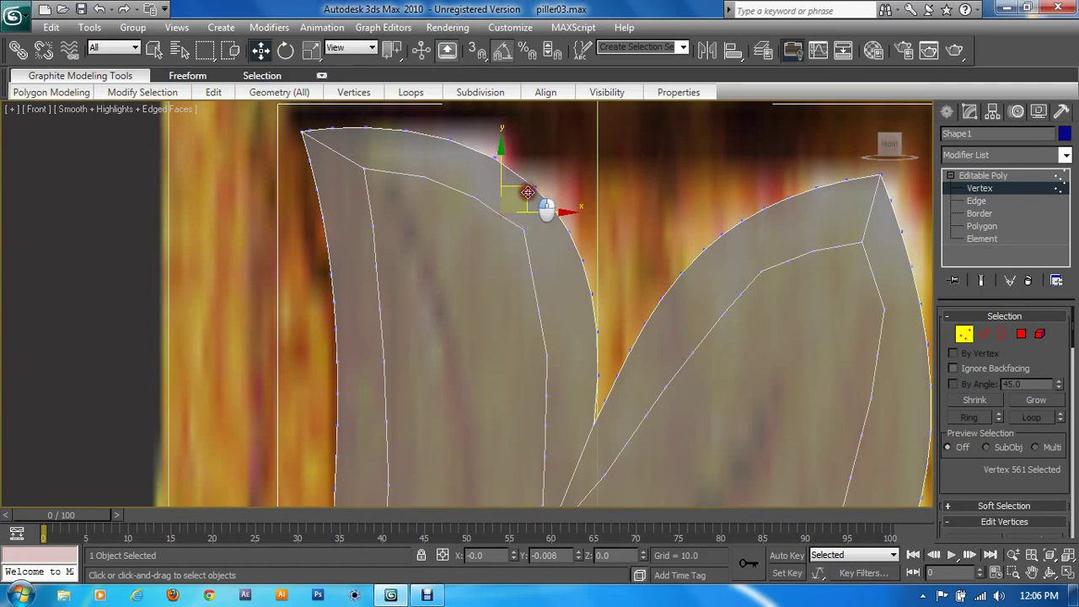
pyautogui.click(476, 195)
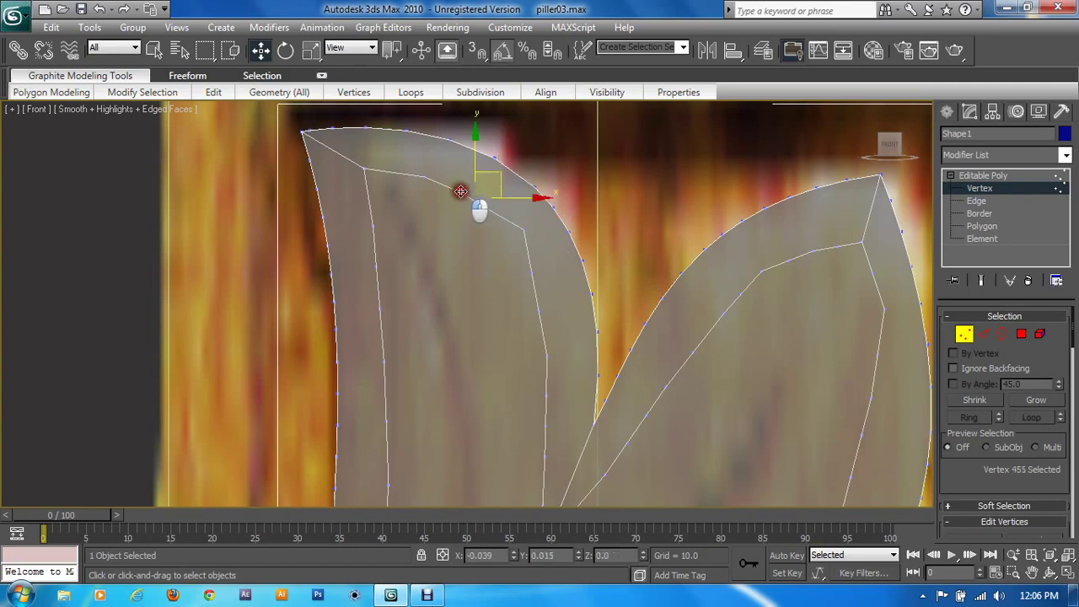
pyautogui.click(413, 175)
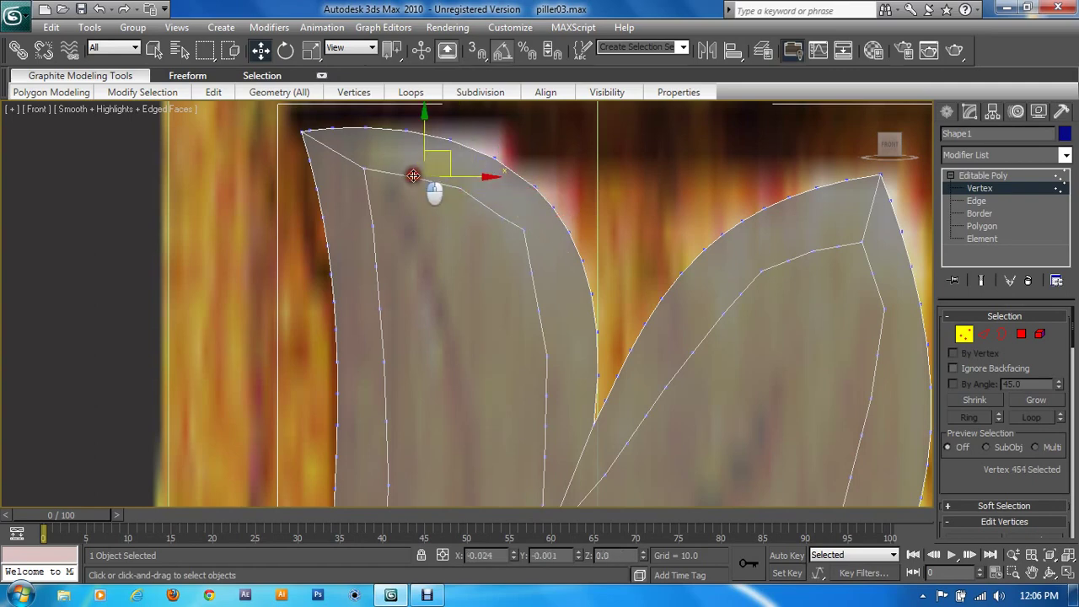
pyautogui.moveTo(413, 175); pyautogui.dragTo(417, 172)
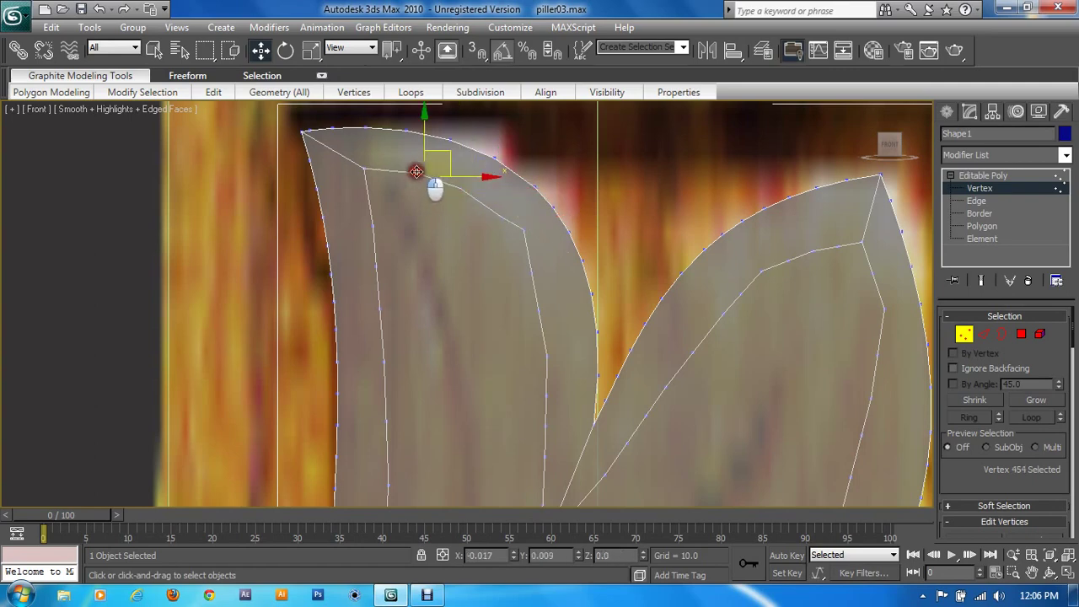
# Adjust the inner outline vertices down the left leaf toward the pointed base
pyautogui.click(495, 208)
pyautogui.click(522, 229)
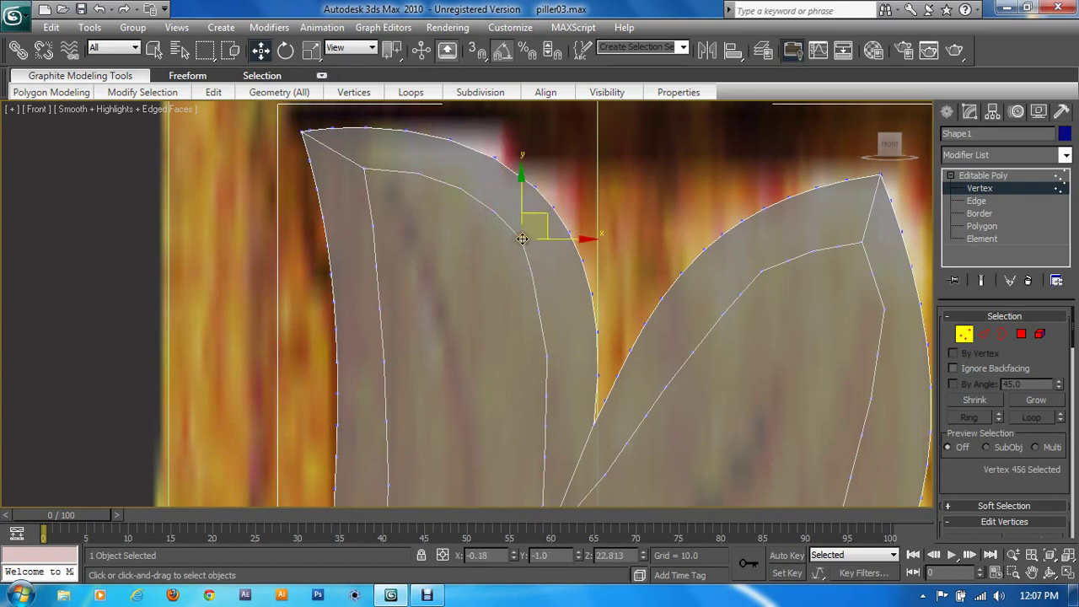
pyautogui.moveTo(524, 234); pyautogui.dragTo(521, 245)
pyautogui.click(545, 309)
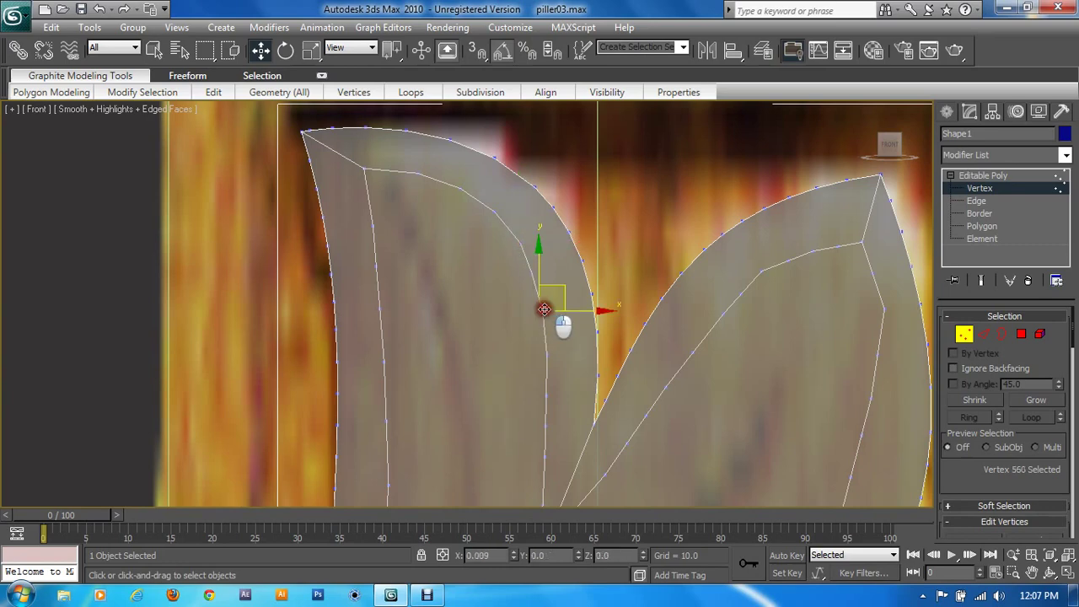
pyautogui.click(547, 350)
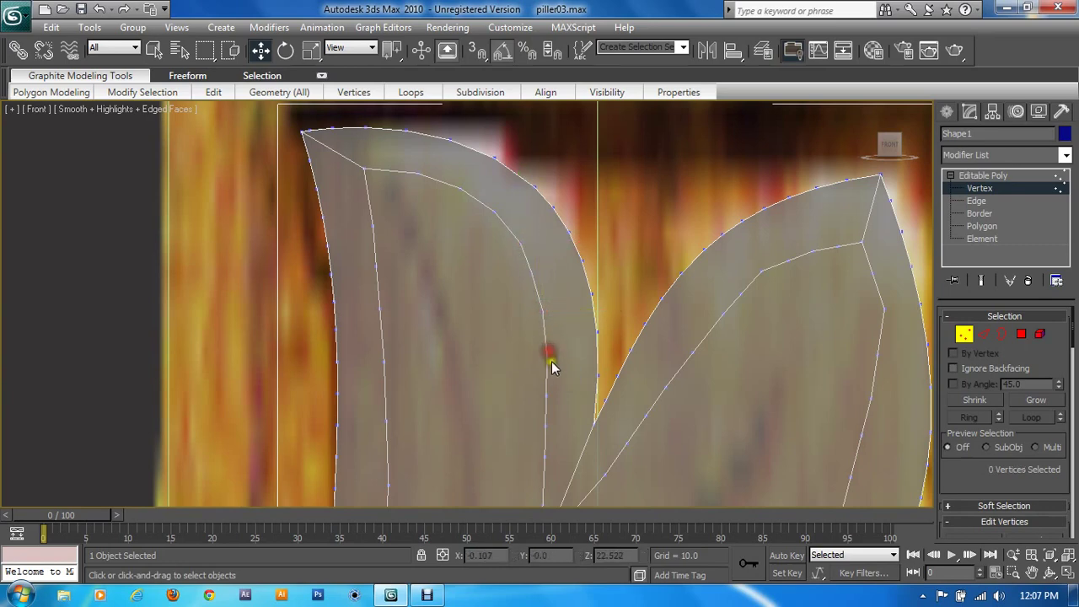
pyautogui.click(546, 358)
pyautogui.click(550, 395)
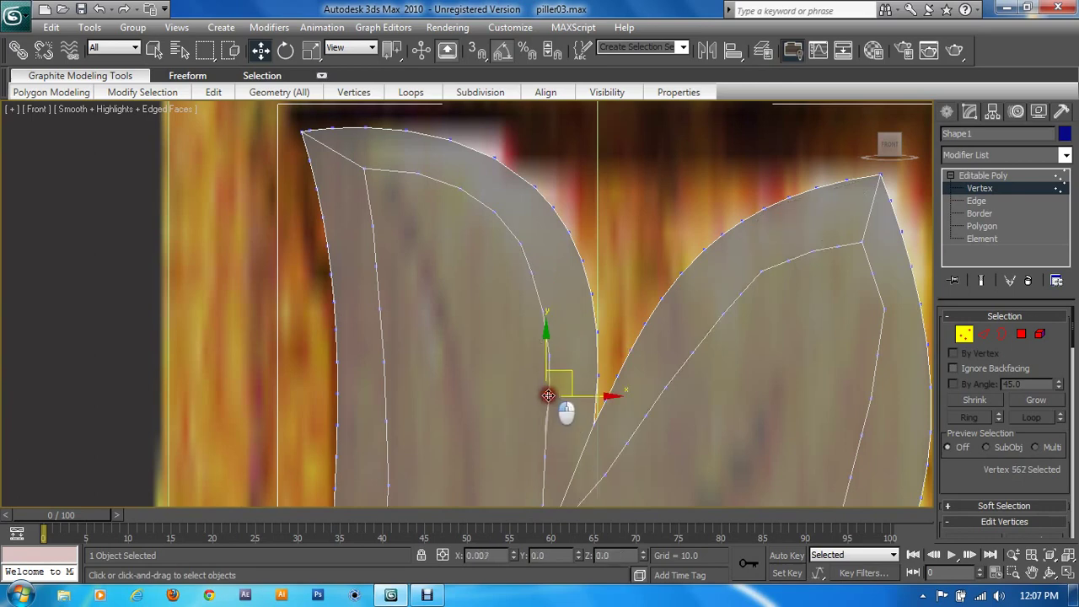
pyautogui.scroll(2, 550, 395)
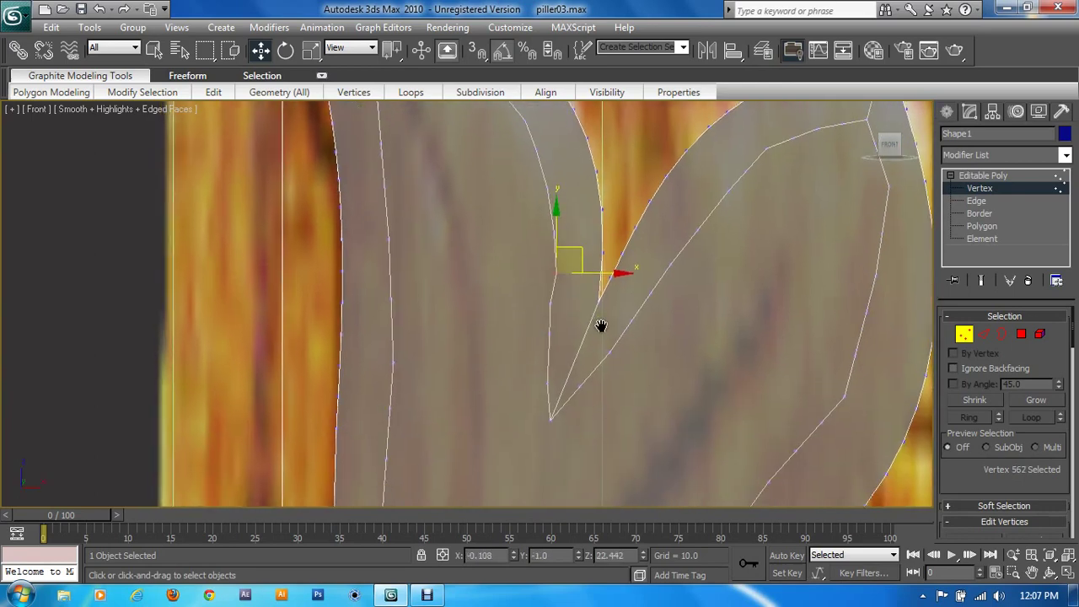
pyautogui.click(548, 302)
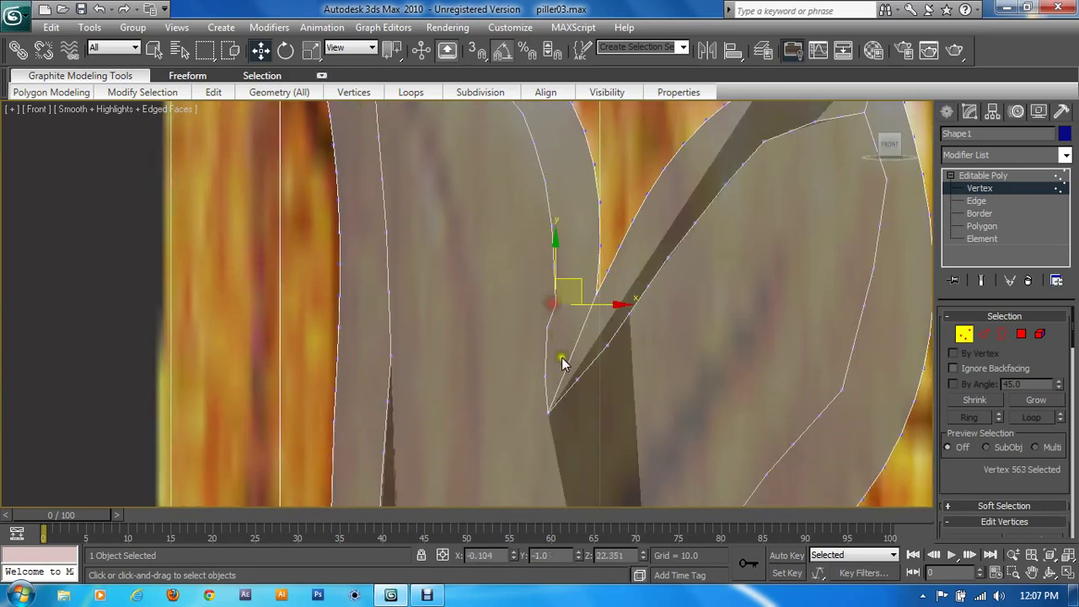
pyautogui.click(548, 335)
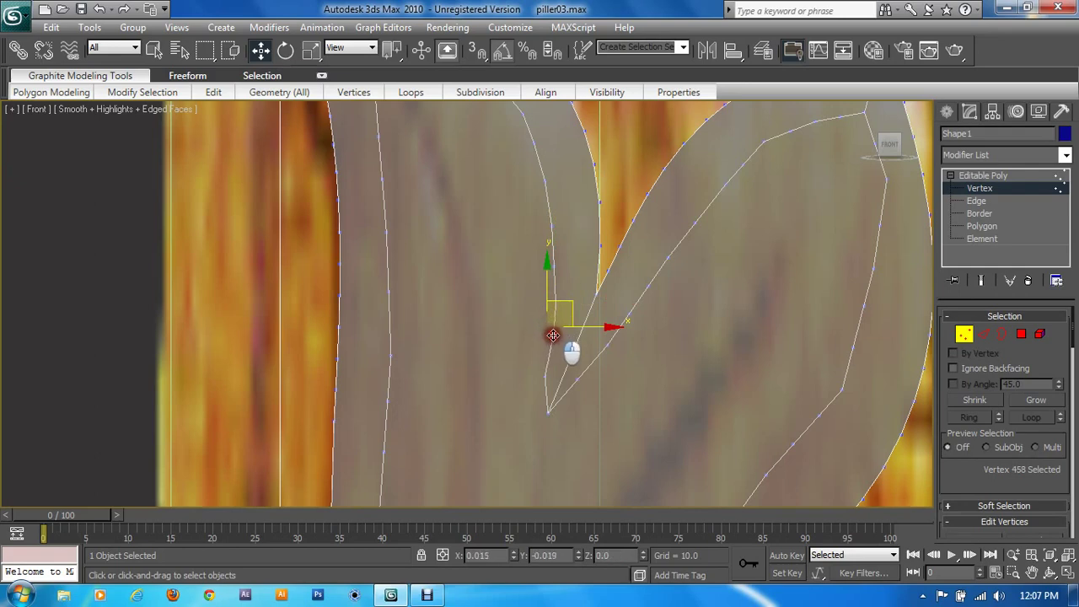
pyautogui.click(550, 370)
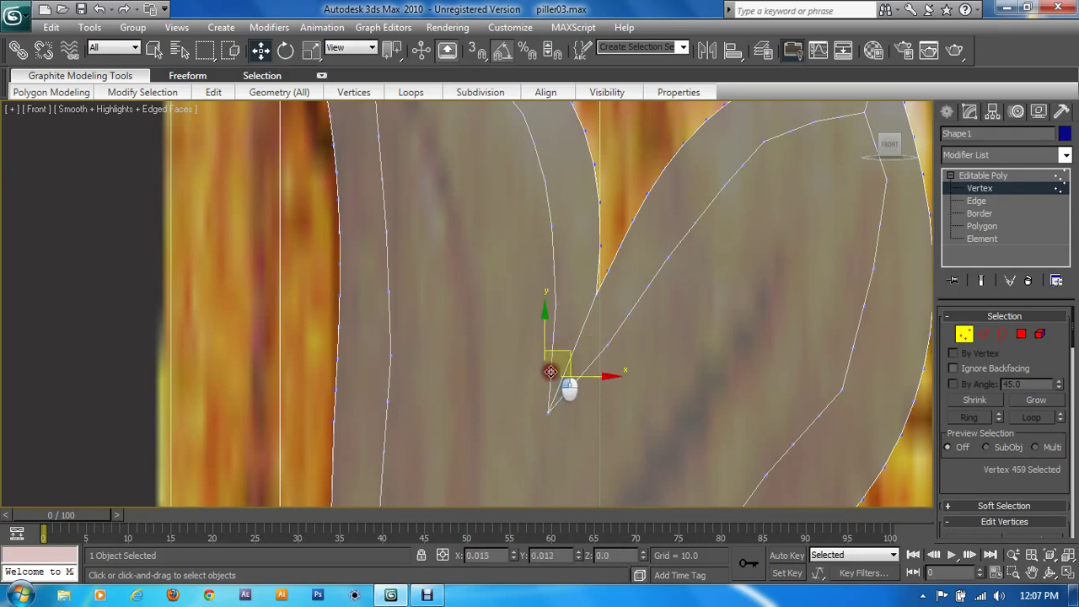
# Select vertices along the right leaf's inner line and nudge the upper one slightly
pyautogui.click(606, 344)
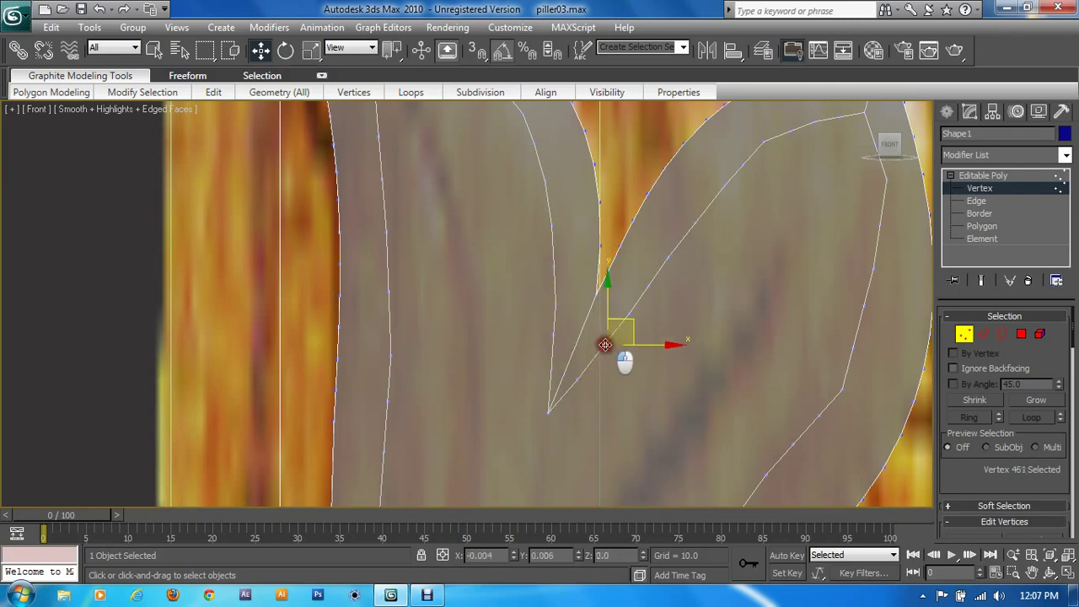
pyautogui.click(576, 377)
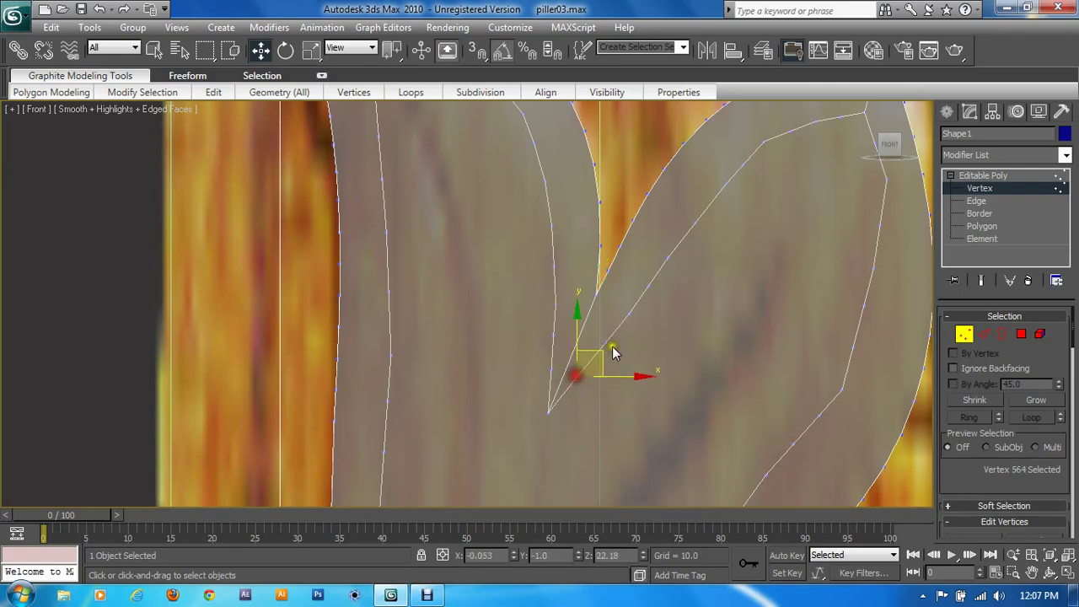
pyautogui.click(631, 312)
pyautogui.moveTo(632, 313); pyautogui.dragTo(630, 313)
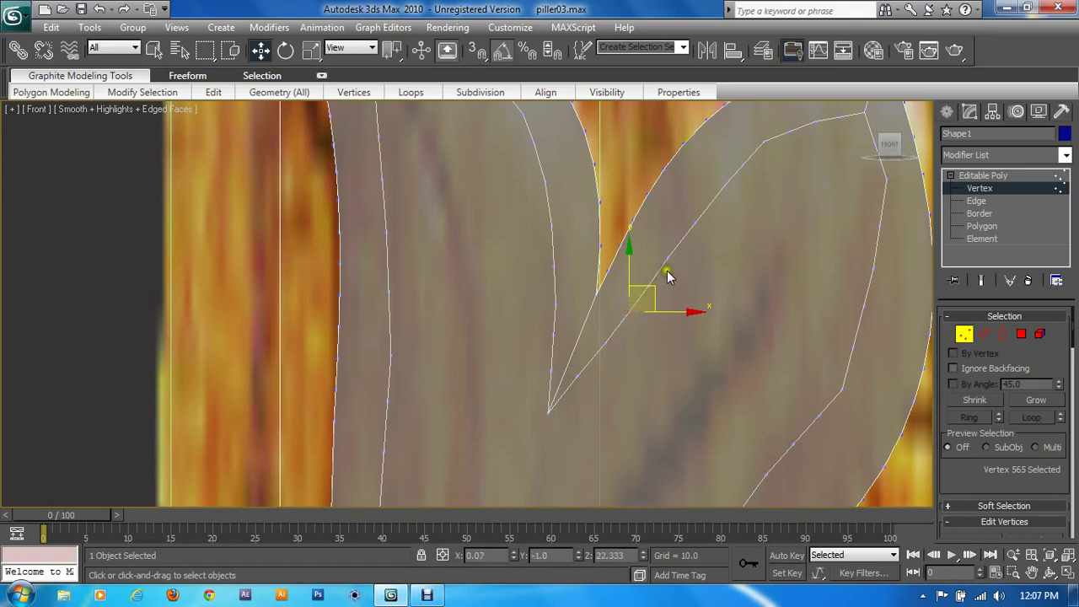
# Move the right leaf's inner vertices near its tip upward and out toward the tip
pyautogui.scroll(-2, 707, 227)
pyautogui.moveTo(633, 289); pyautogui.dragTo(592, 256, button='middle')
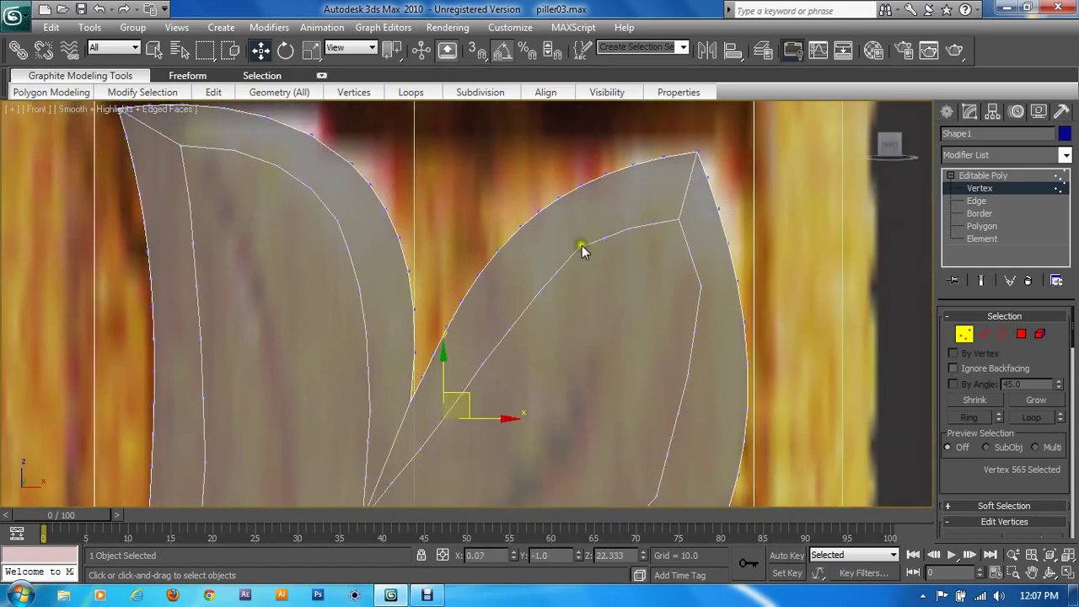
pyautogui.click(602, 239)
pyautogui.moveTo(619, 247); pyautogui.dragTo(626, 230)
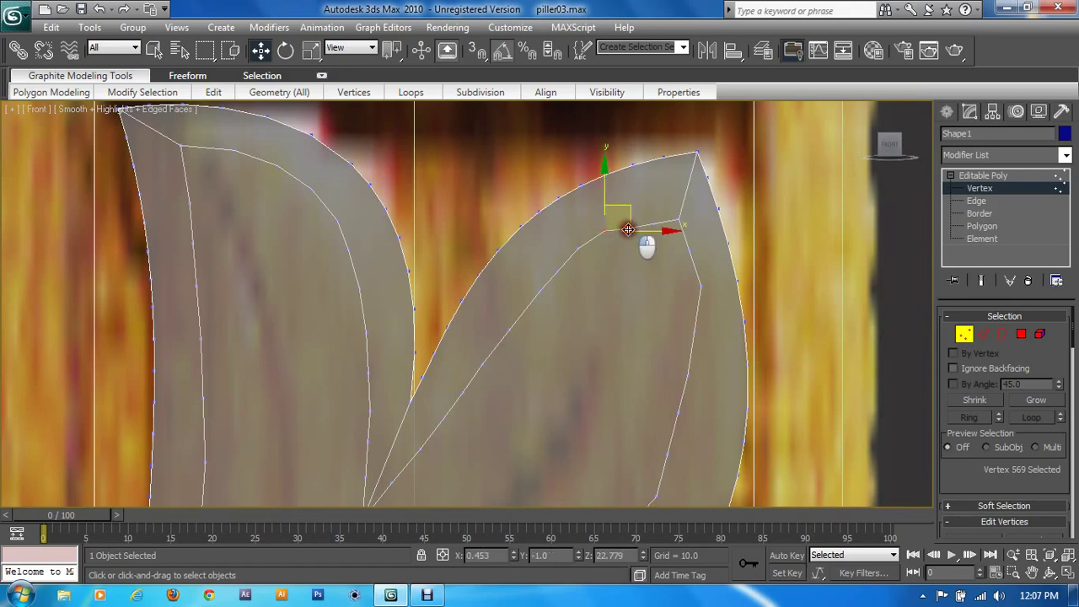
pyautogui.click(627, 278)
pyautogui.click(630, 220)
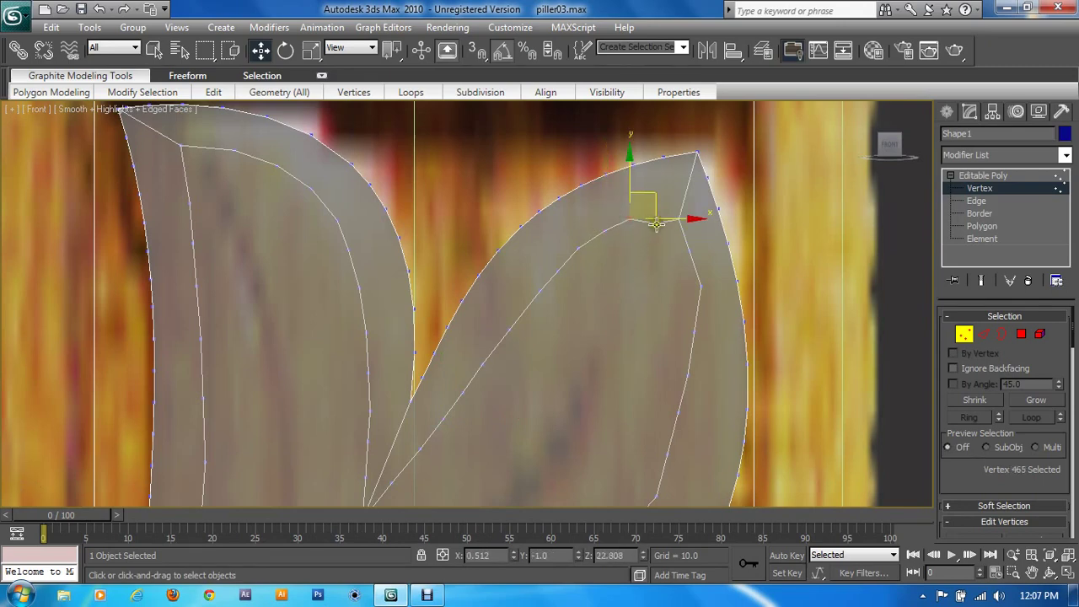
pyautogui.click(655, 215)
pyautogui.moveTo(663, 212); pyautogui.dragTo(700, 225)
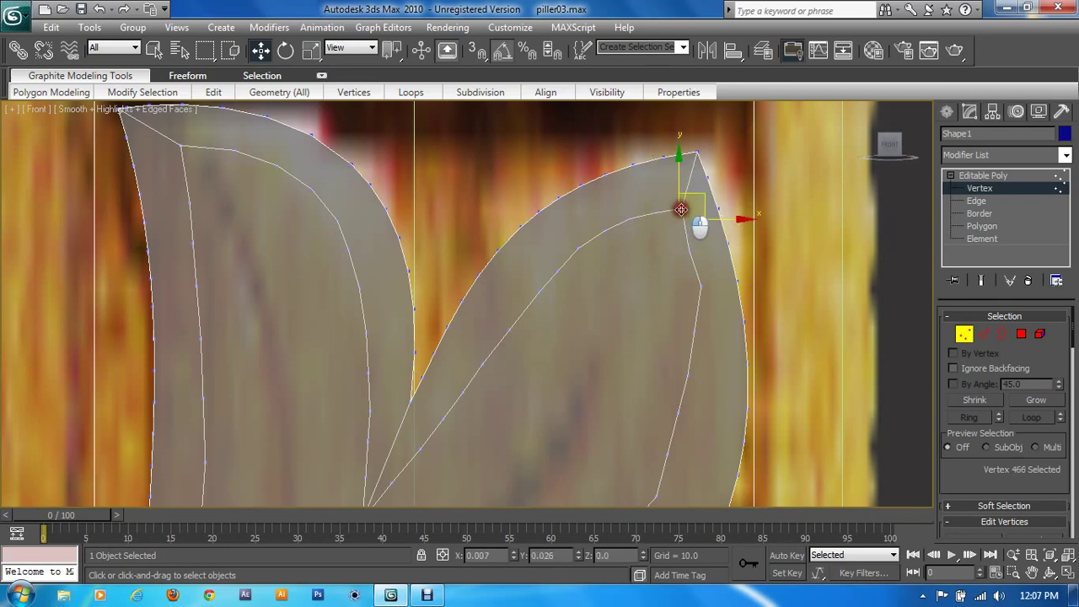
pyautogui.click(685, 241)
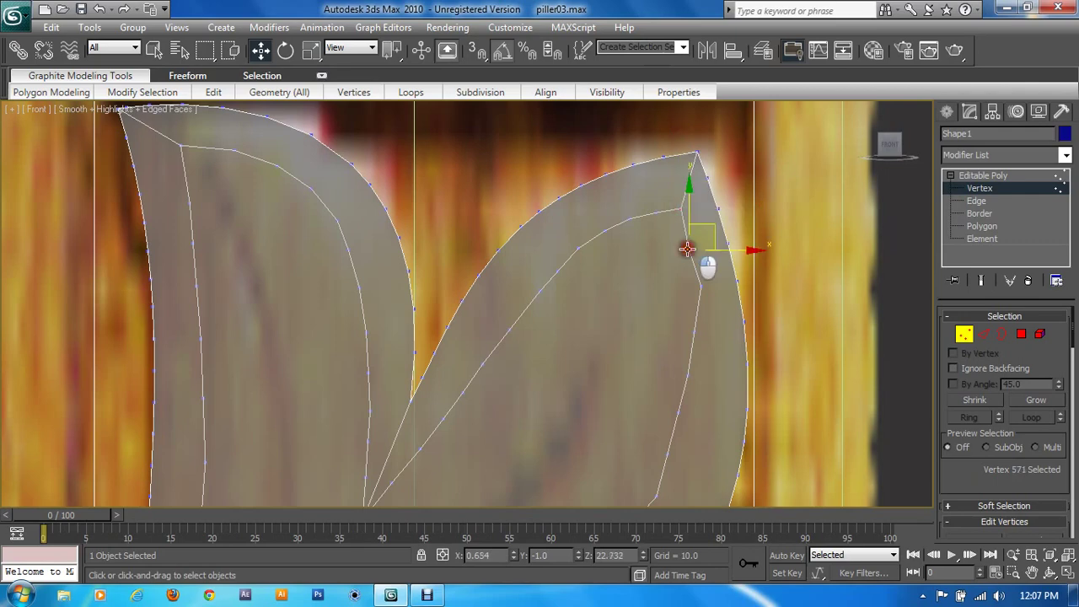
pyautogui.click(698, 282)
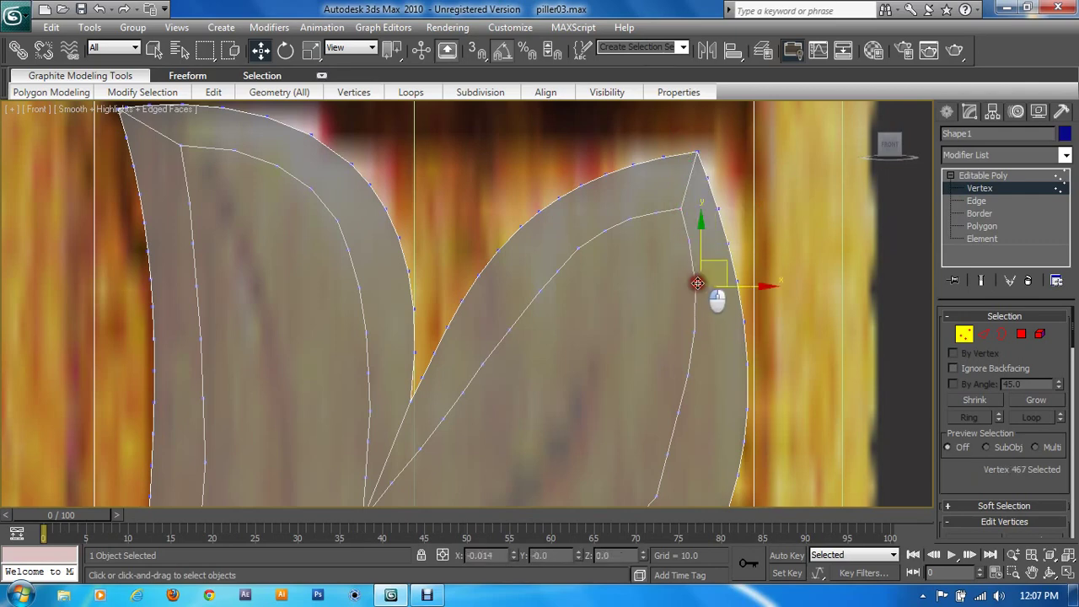
# Nudge the inner outline vertices lower on the right leaf to smooth its curve
pyautogui.moveTo(699, 283)
pyautogui.mouseDown(button='middle')
pyautogui.moveTo(685, 261)
pyautogui.moveTo(595, 337)
pyautogui.mouseUp(button='middle')
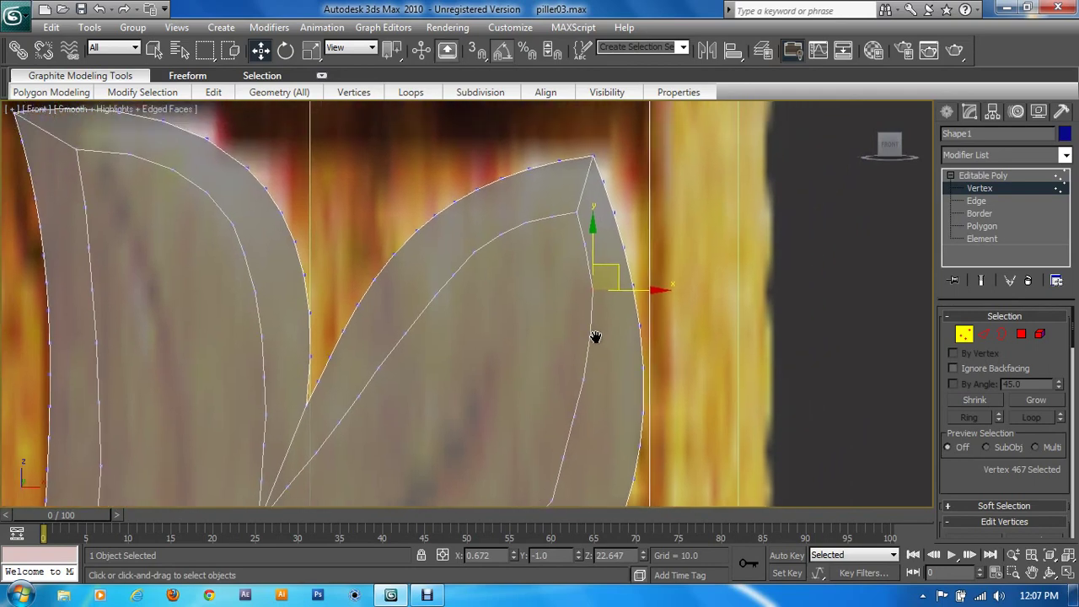
pyautogui.scroll(-3, 595, 337)
pyautogui.scroll(2, 595, 335)
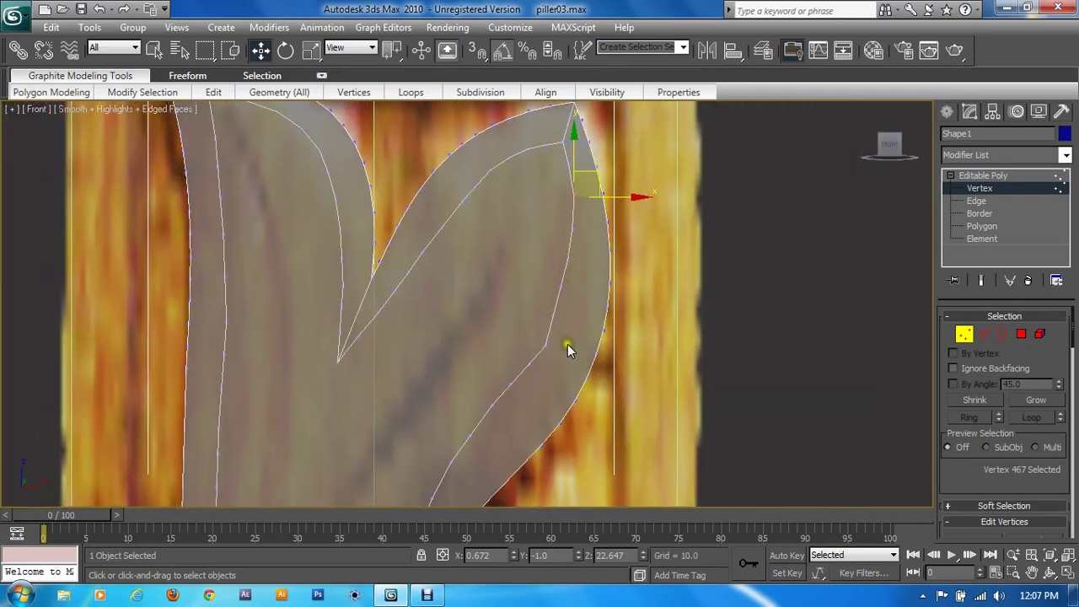
pyautogui.click(547, 353)
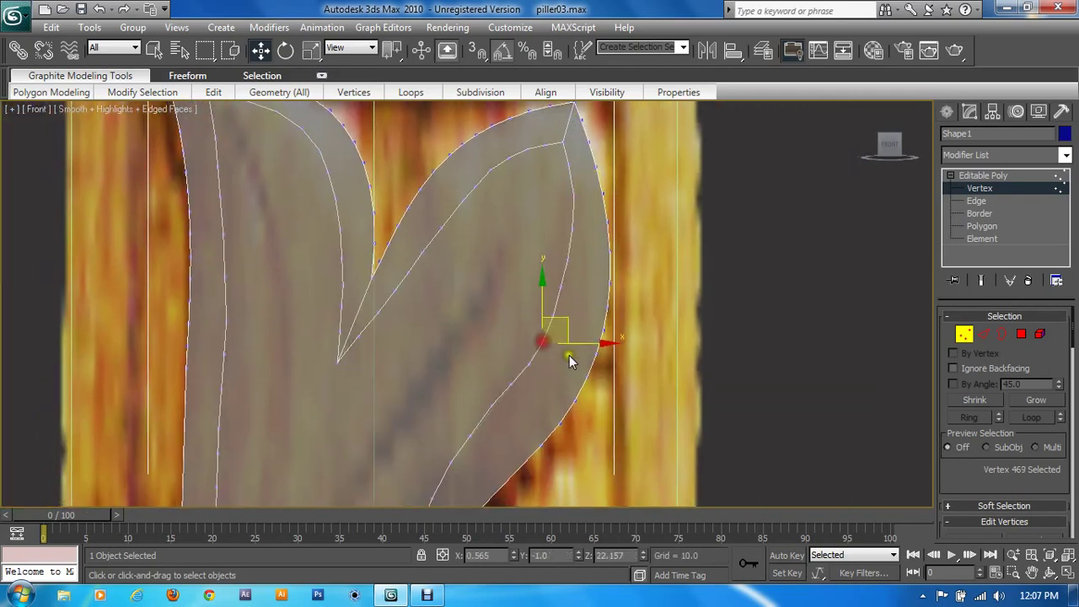
pyautogui.moveTo(578, 396); pyautogui.dragTo(597, 312, button='middle')
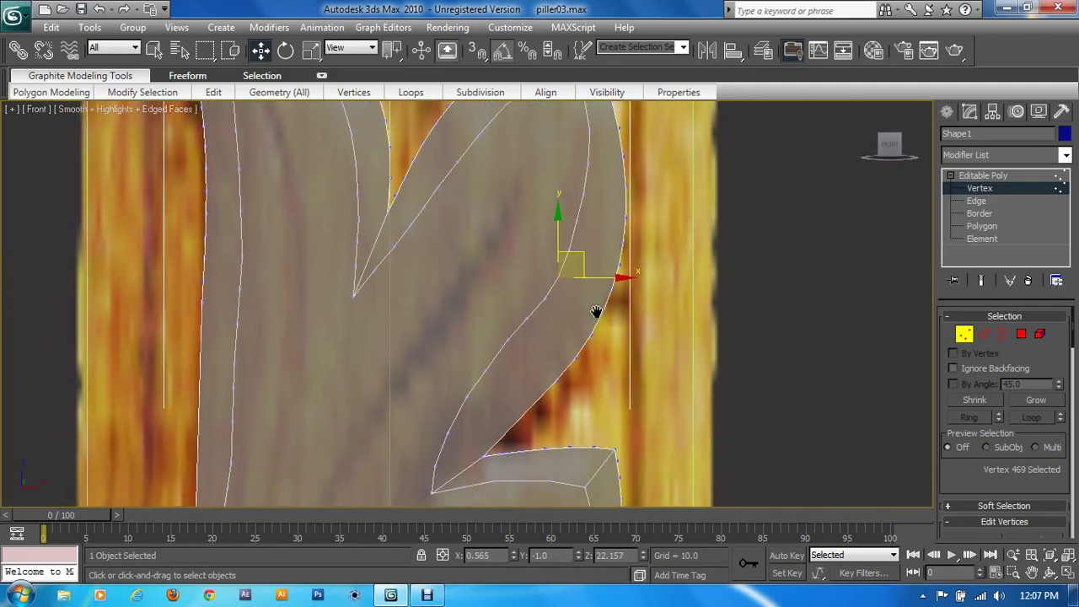
pyautogui.click(542, 297)
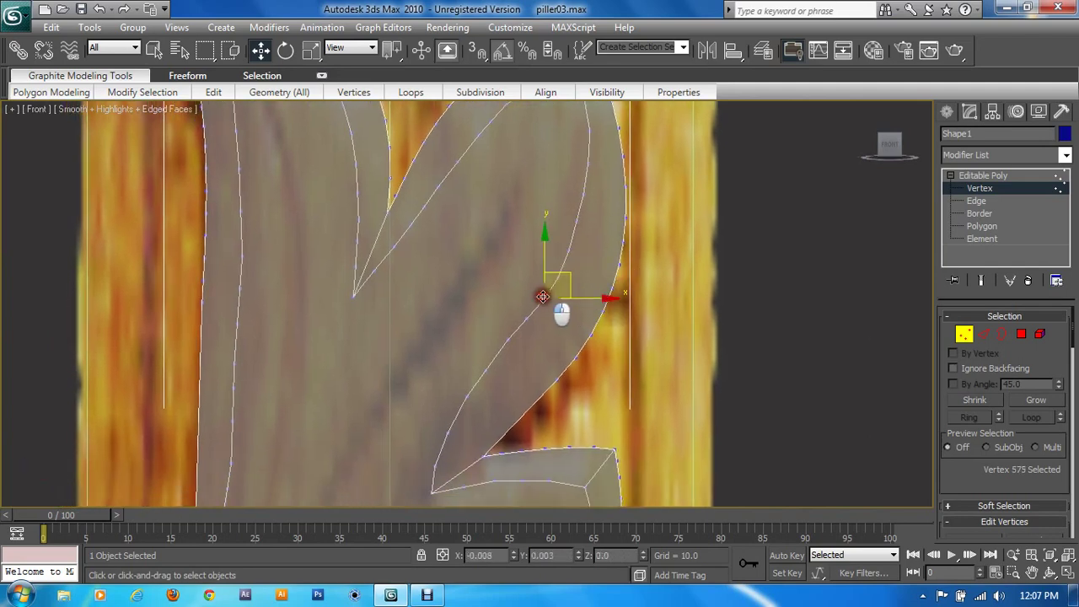
pyautogui.scroll(5, 548, 299)
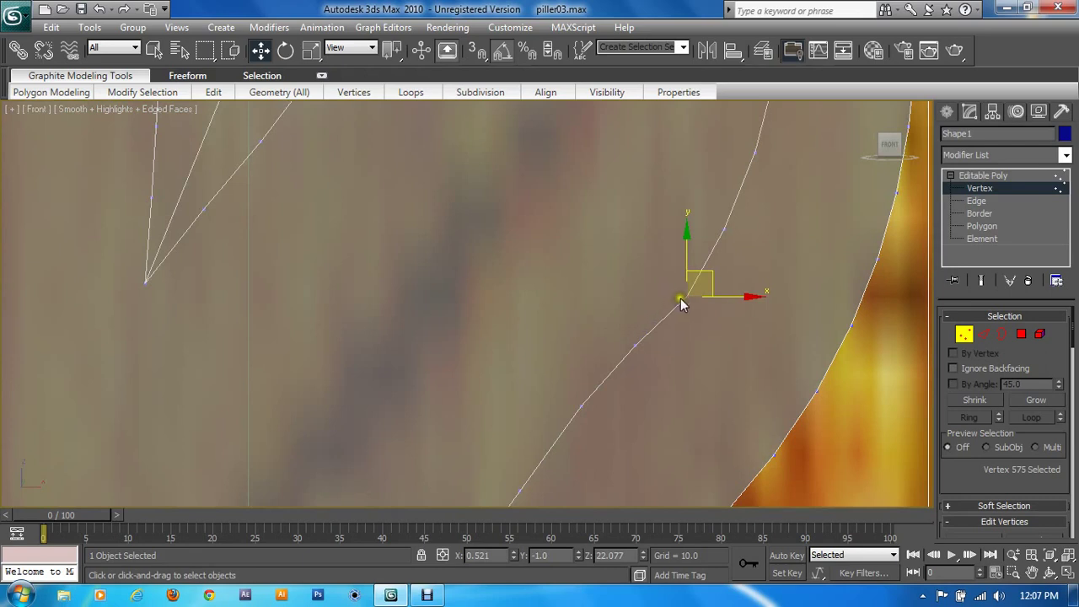
pyautogui.moveTo(687, 291); pyautogui.dragTo(681, 286)
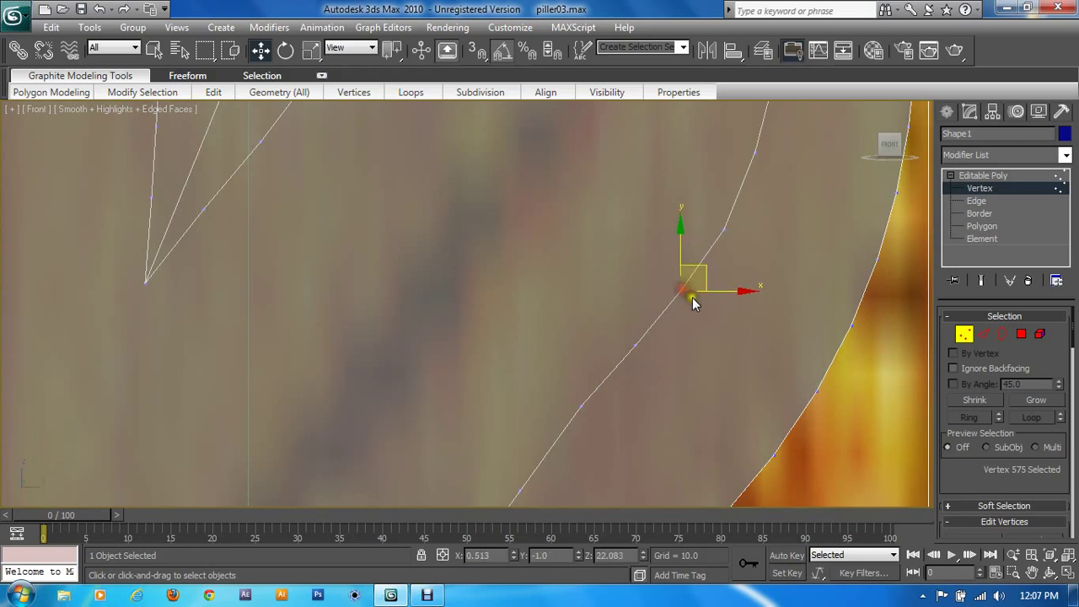
pyautogui.click(729, 229)
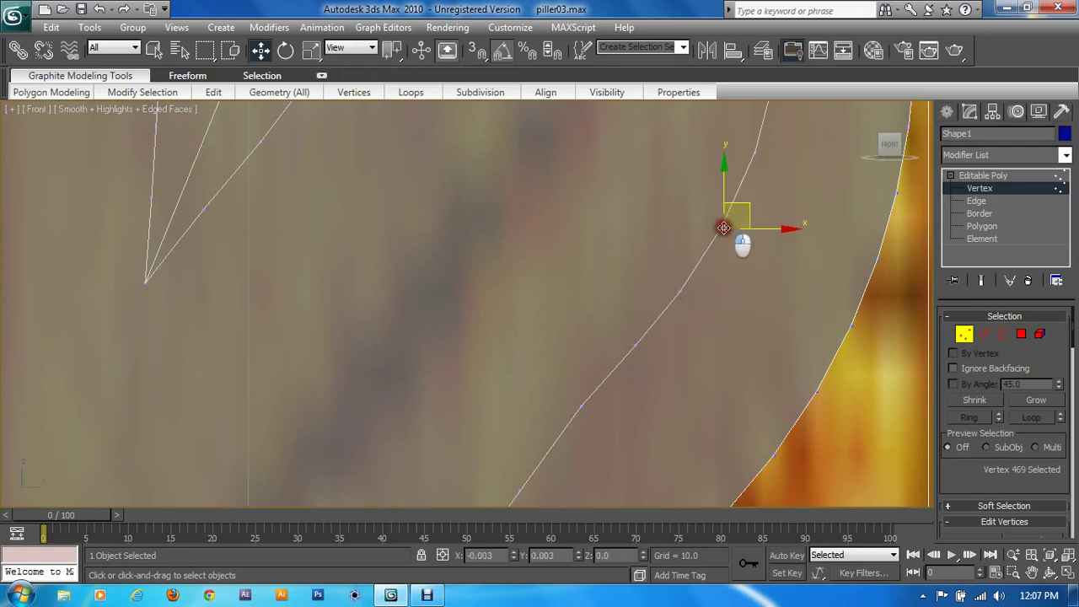
pyautogui.click(582, 407)
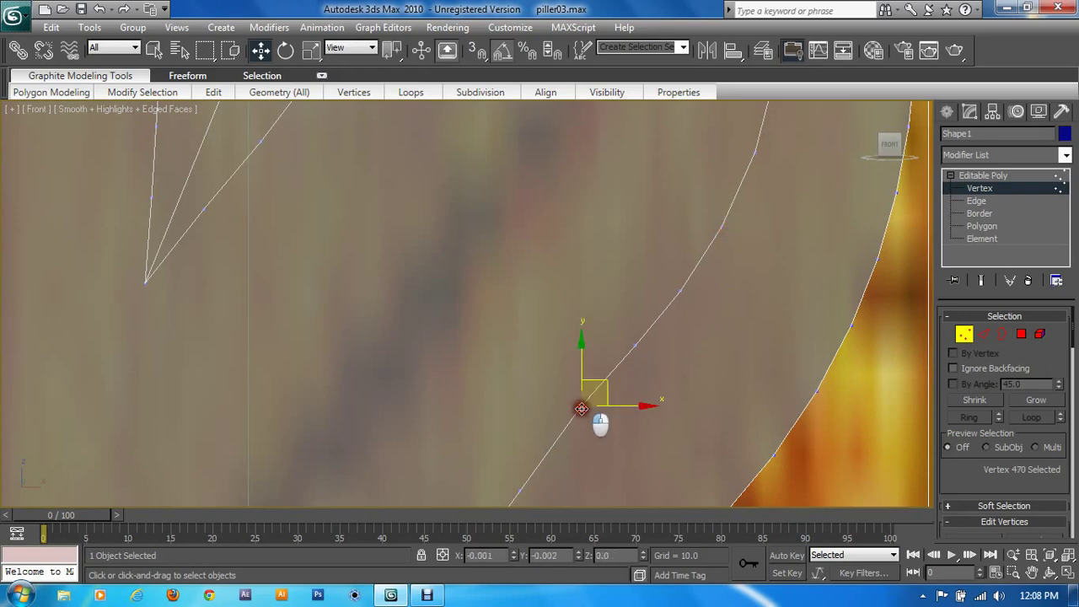
# Reposition vertices near the leaf's inner tip and along its lower edge
pyautogui.moveTo(608, 340); pyautogui.dragTo(531, 333, button='middle')
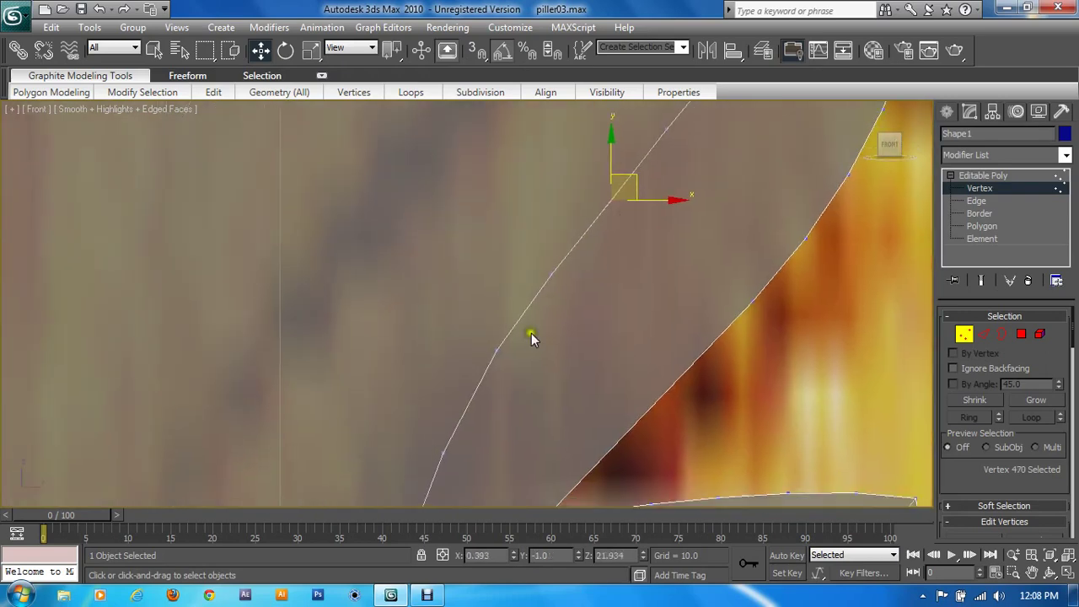
pyautogui.scroll(-2, 491, 384)
pyautogui.moveTo(491, 384); pyautogui.dragTo(485, 276, button='middle')
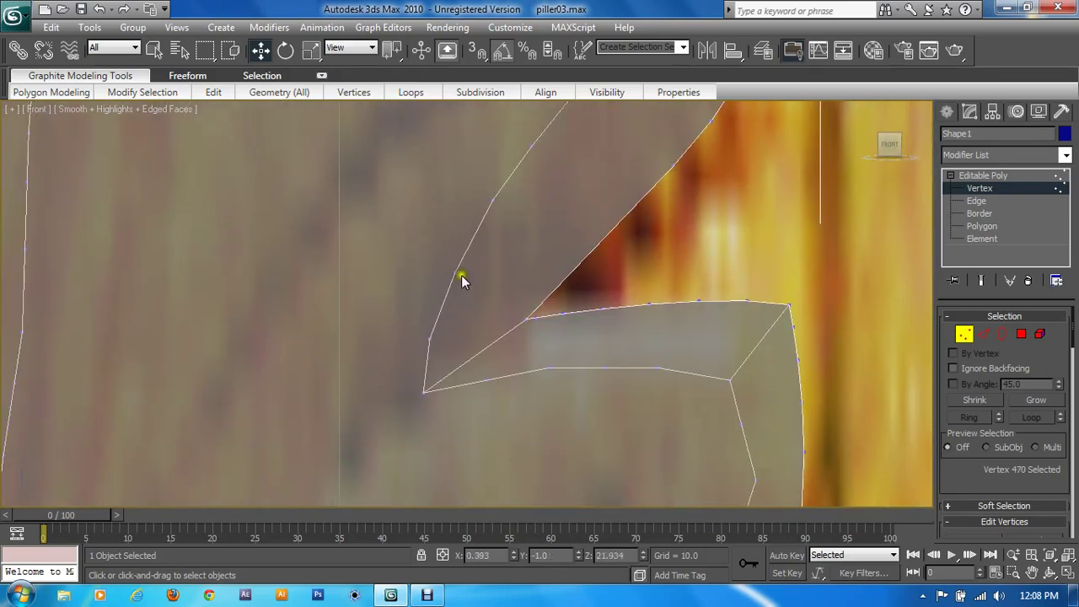
pyautogui.click(457, 271)
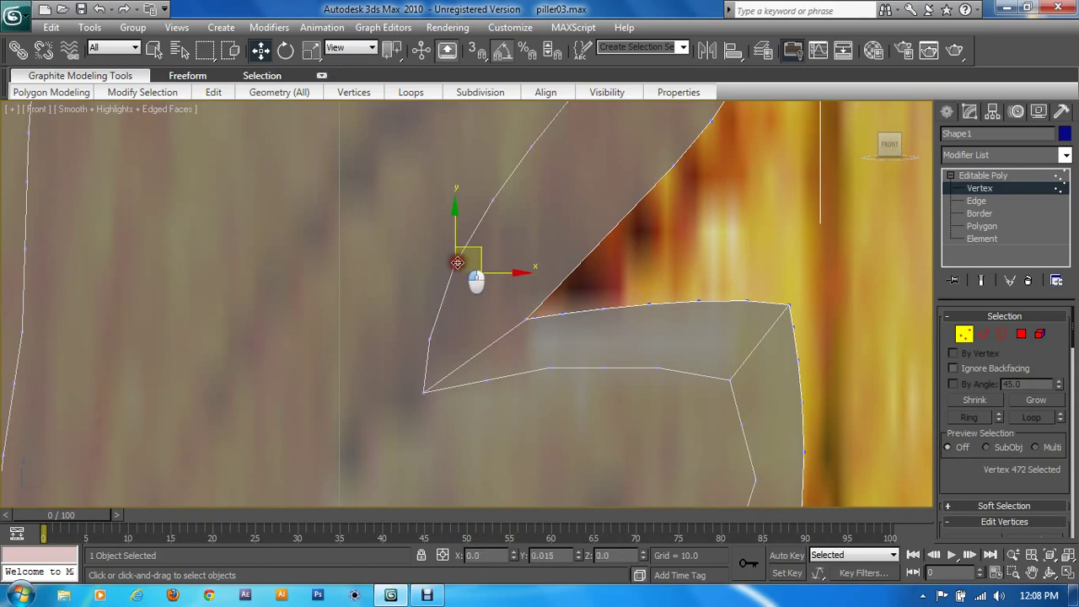
pyautogui.click(430, 337)
pyautogui.moveTo(430, 338); pyautogui.dragTo(438, 326)
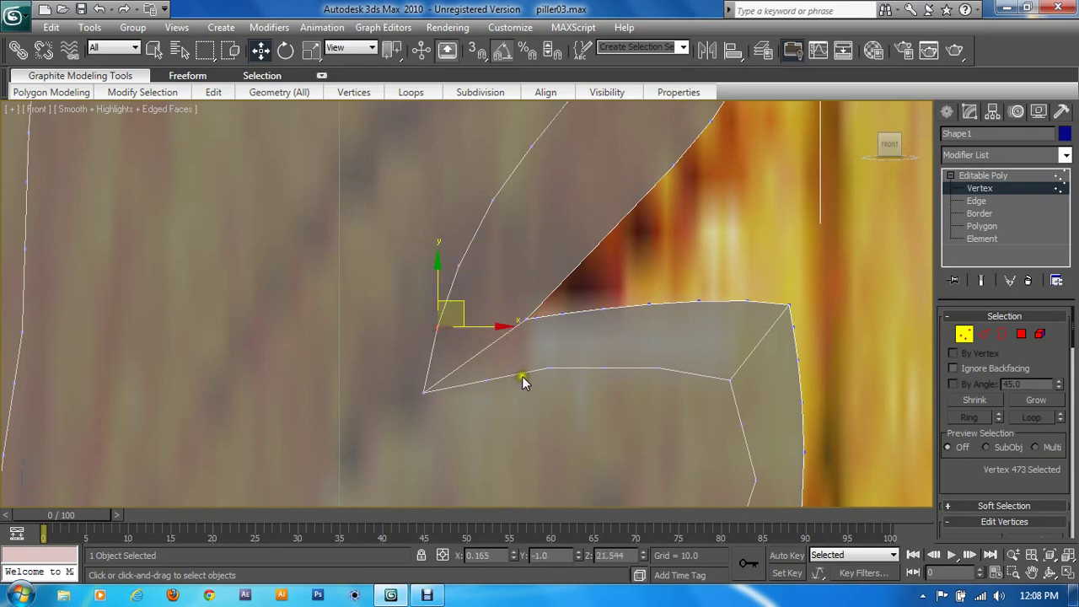
pyautogui.click(546, 368)
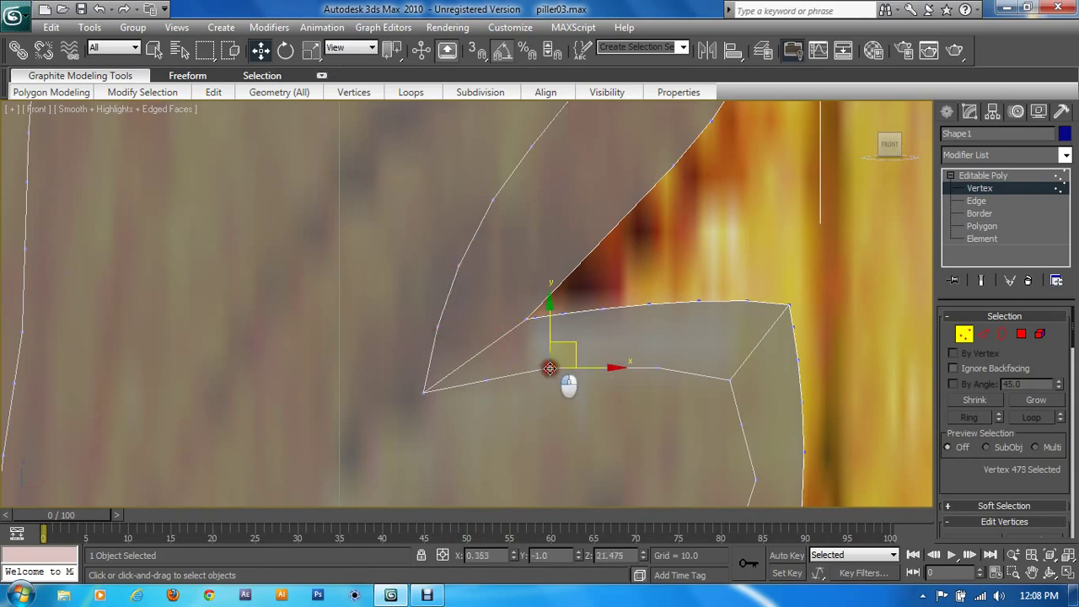
pyautogui.click(661, 369)
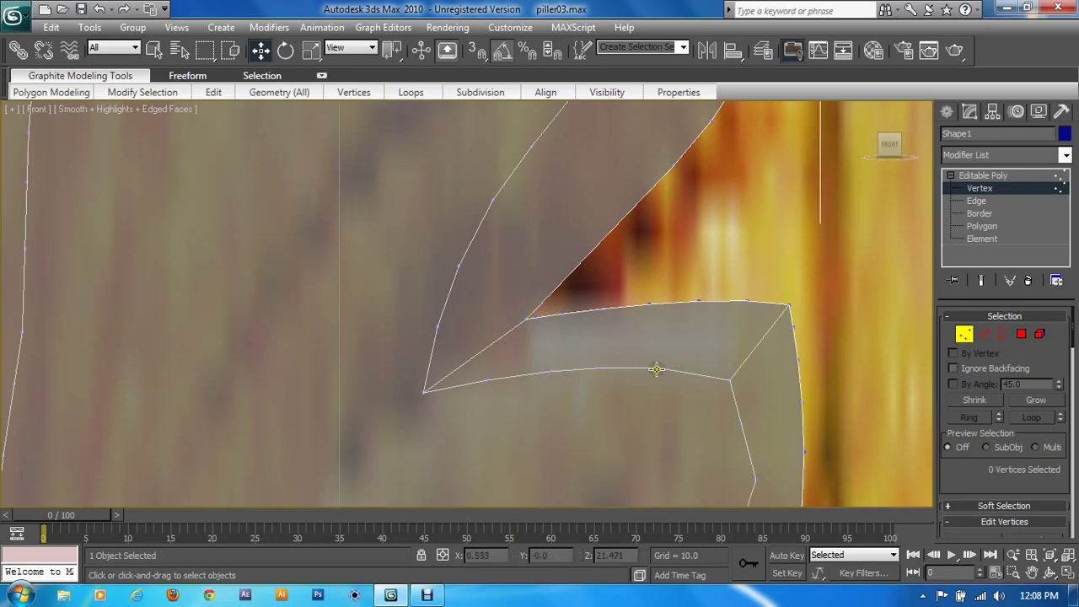
pyautogui.moveTo(660, 368); pyautogui.dragTo(661, 368)
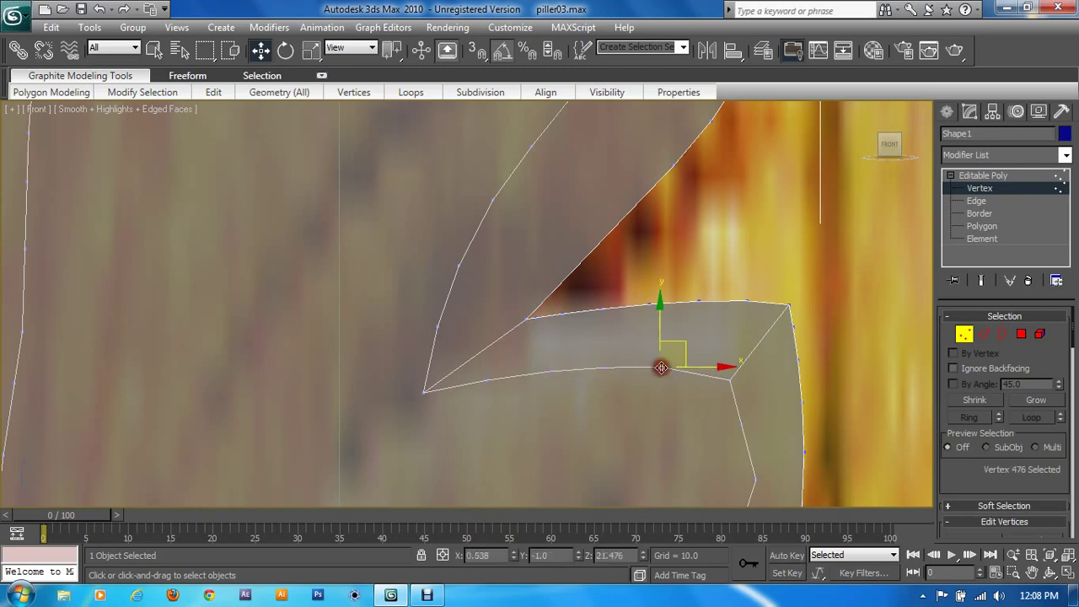
# Even out vertices along the right leaf's curved edge with small nudges
pyautogui.click(725, 381)
pyautogui.moveTo(725, 381); pyautogui.dragTo(725, 275, button='middle')
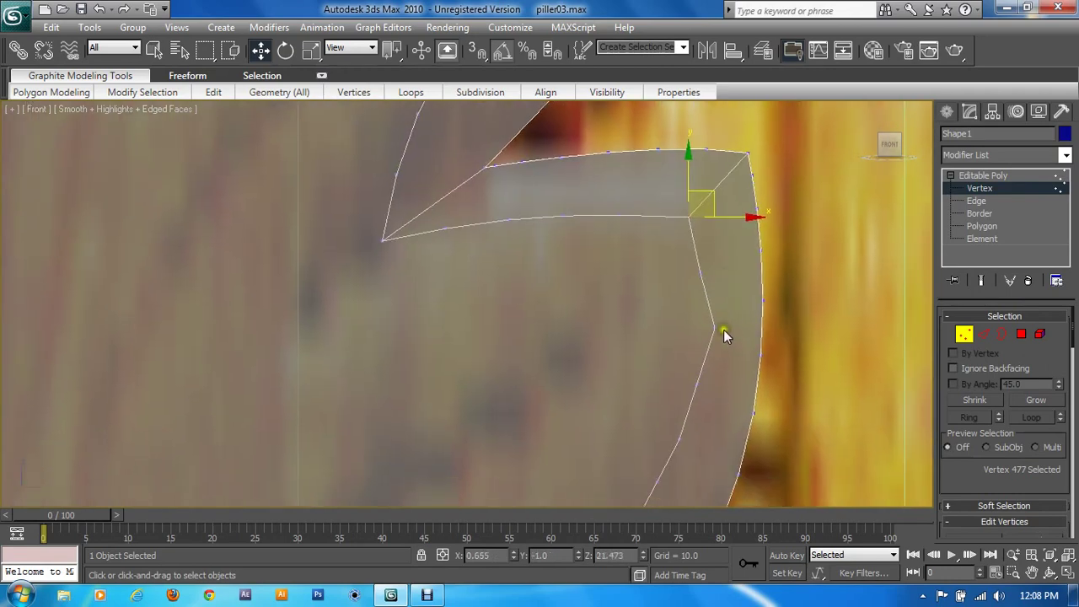
pyautogui.click(704, 333)
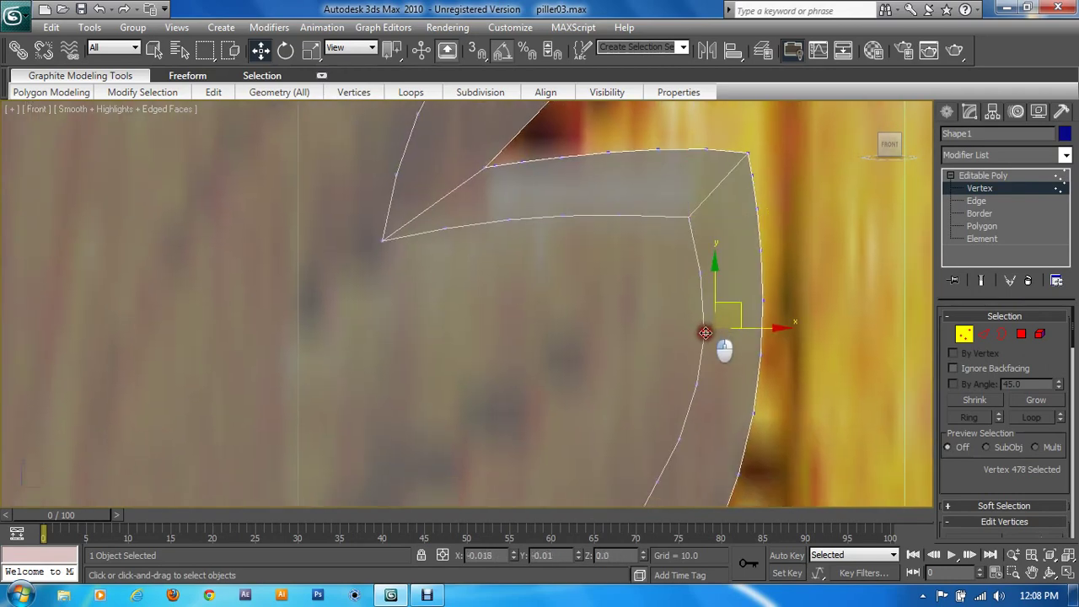
pyautogui.moveTo(721, 379); pyautogui.dragTo(735, 244, button='middle')
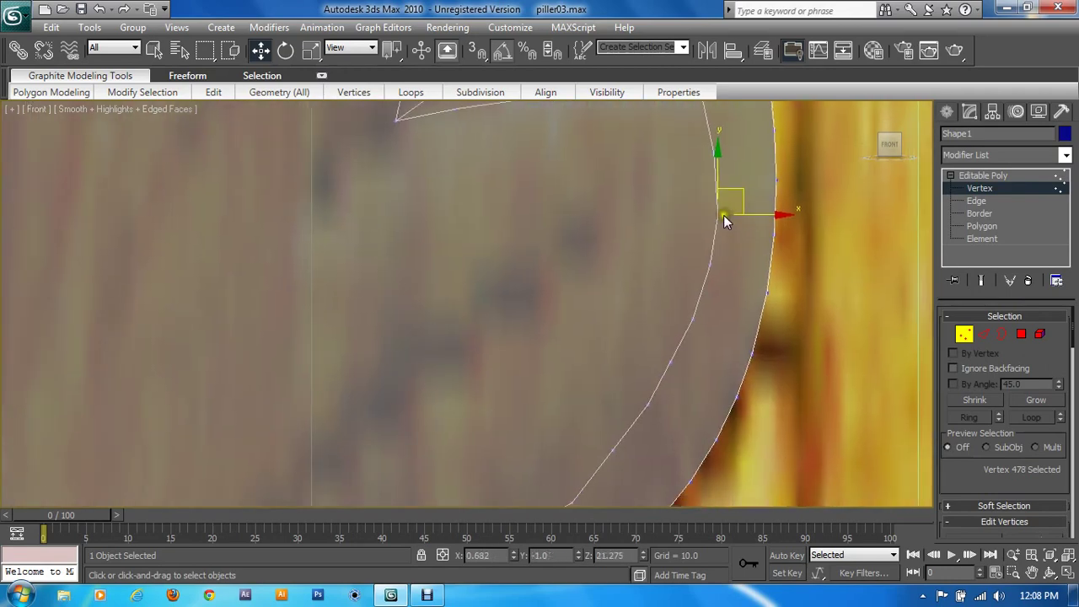
pyautogui.moveTo(723, 216); pyautogui.dragTo(714, 214)
pyautogui.click(724, 152)
pyautogui.click(713, 151)
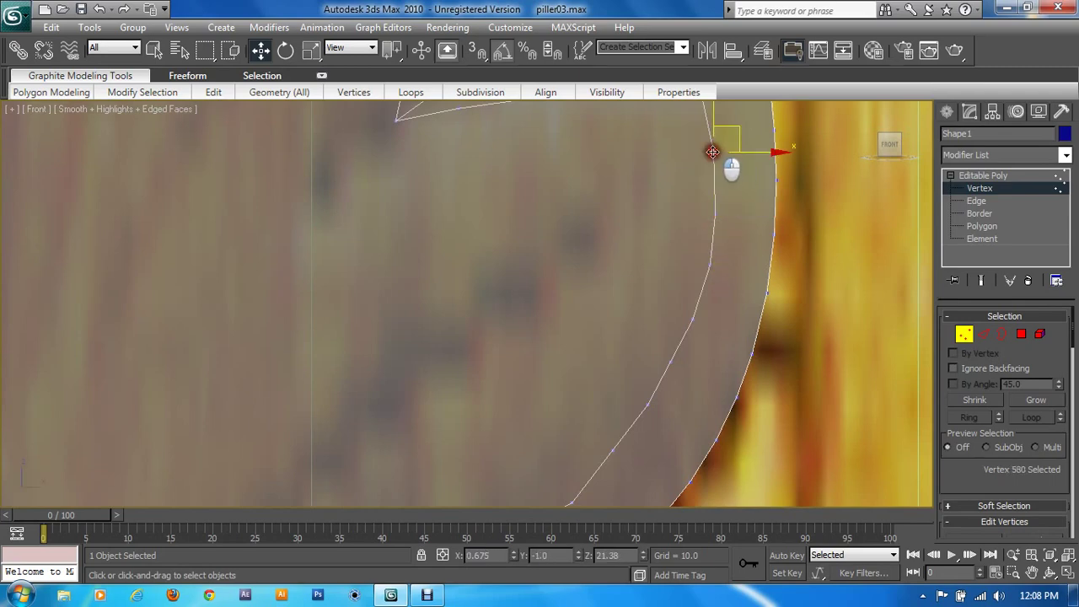
pyautogui.moveTo(713, 152); pyautogui.dragTo(710, 149)
pyautogui.click(714, 274)
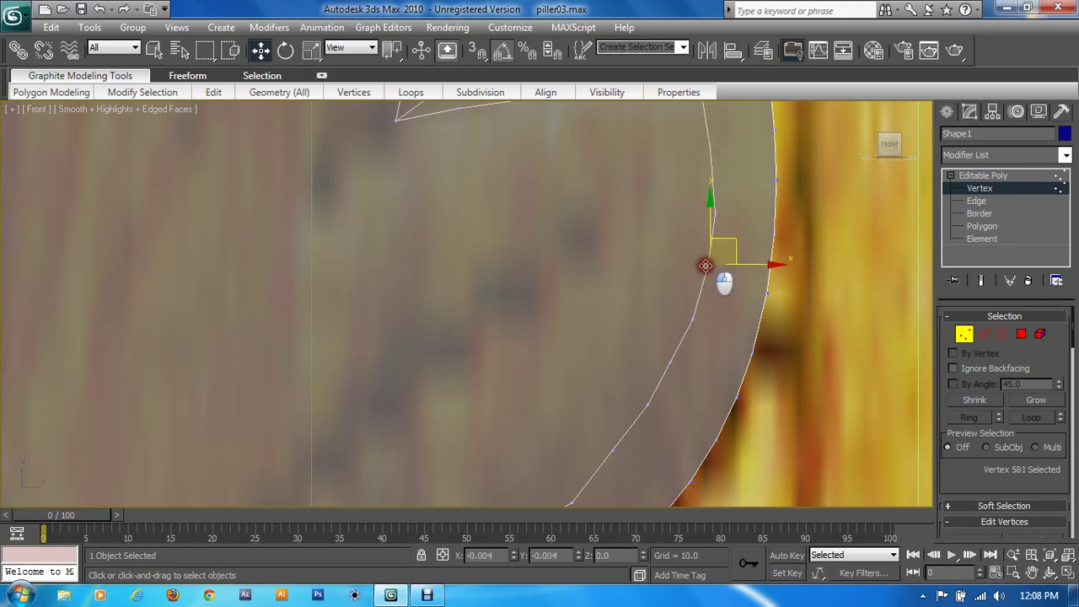
pyautogui.click(716, 212)
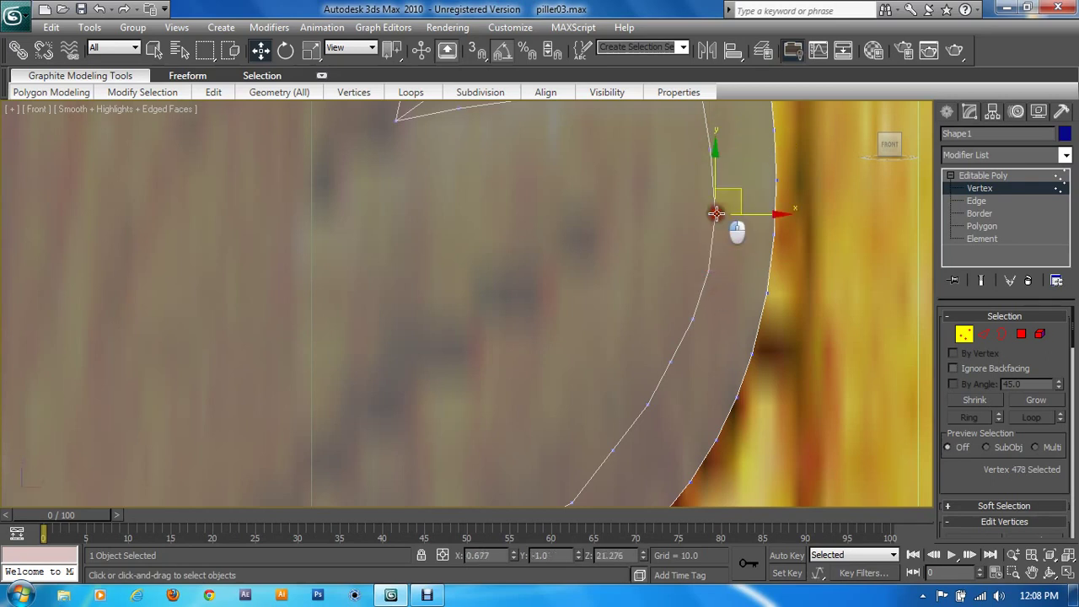
pyautogui.click(707, 271)
pyautogui.moveTo(707, 272); pyautogui.dragTo(709, 272)
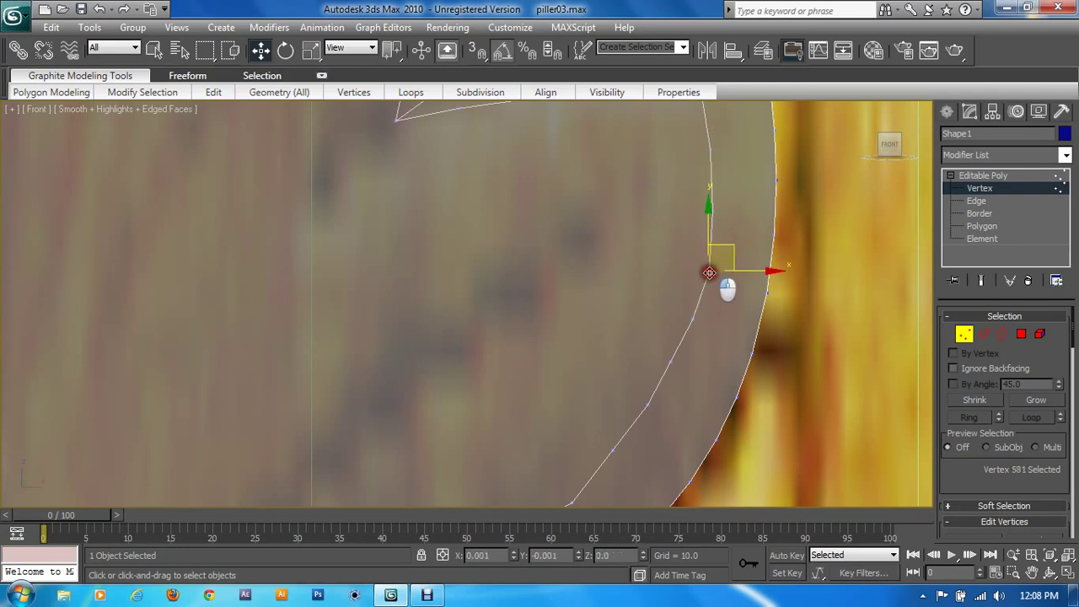
# Adjust the lower inner-curve vertices and move the one by the pointed tip right to sharpen it
pyautogui.moveTo(706, 272)
pyautogui.mouseDown(button='middle')
pyautogui.moveTo(728, 325)
pyautogui.moveTo(716, 309)
pyautogui.mouseUp(button='middle')
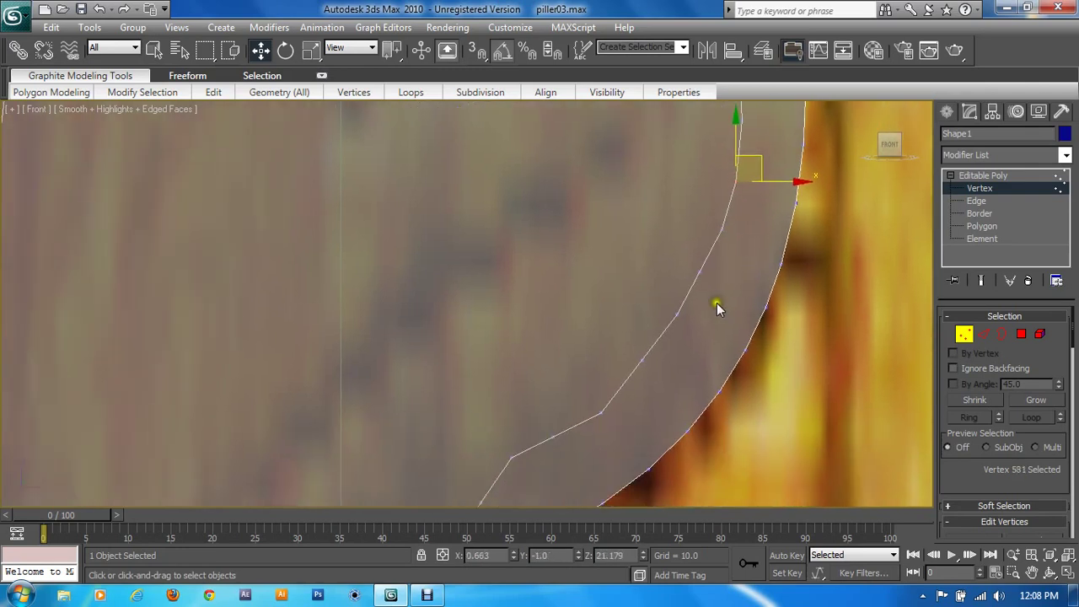
pyautogui.moveTo(606, 414); pyautogui.dragTo(585, 404)
pyautogui.moveTo(507, 456); pyautogui.dragTo(517, 466)
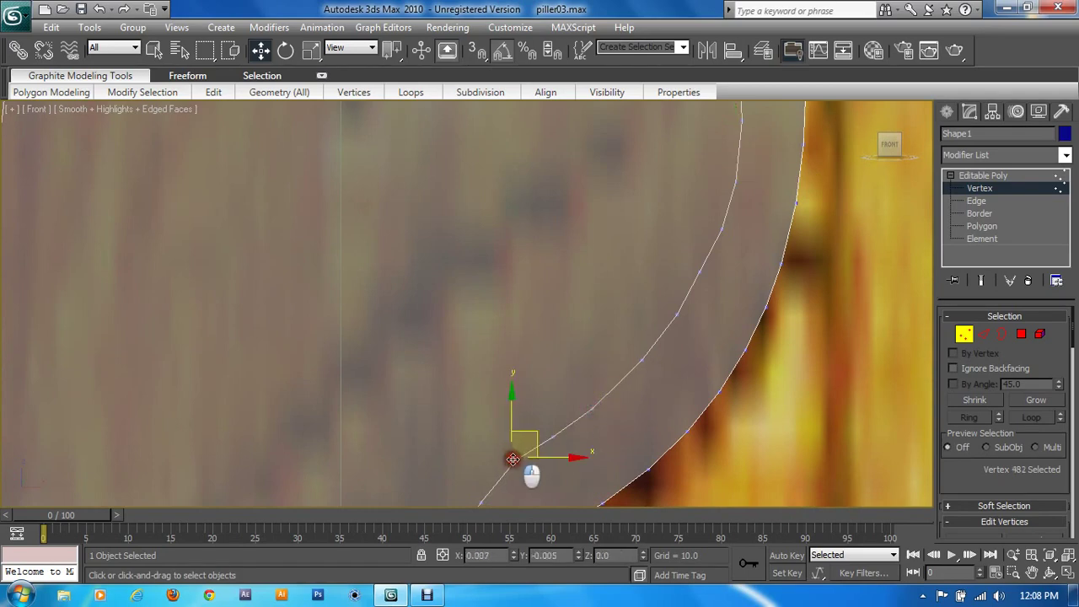
pyautogui.moveTo(592, 456); pyautogui.dragTo(687, 257, button='middle')
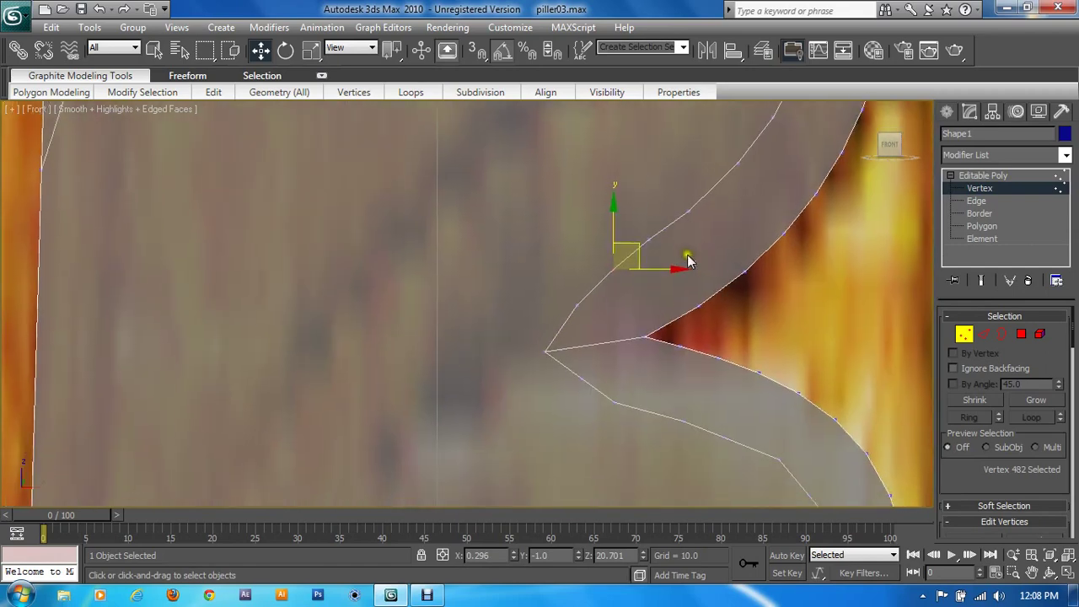
pyautogui.click(575, 307)
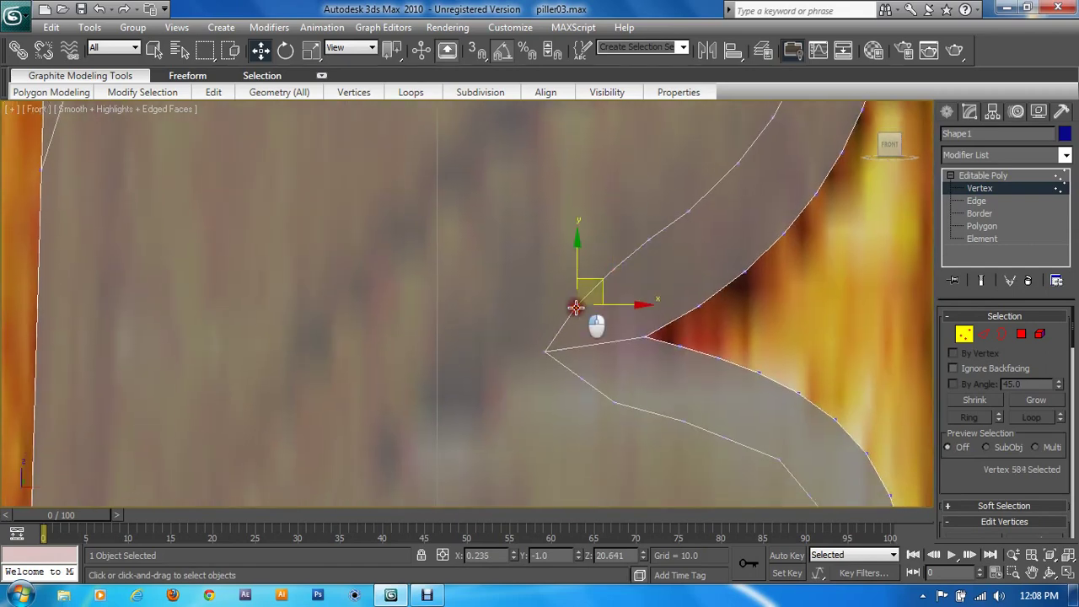
pyautogui.moveTo(605, 401); pyautogui.dragTo(632, 397)
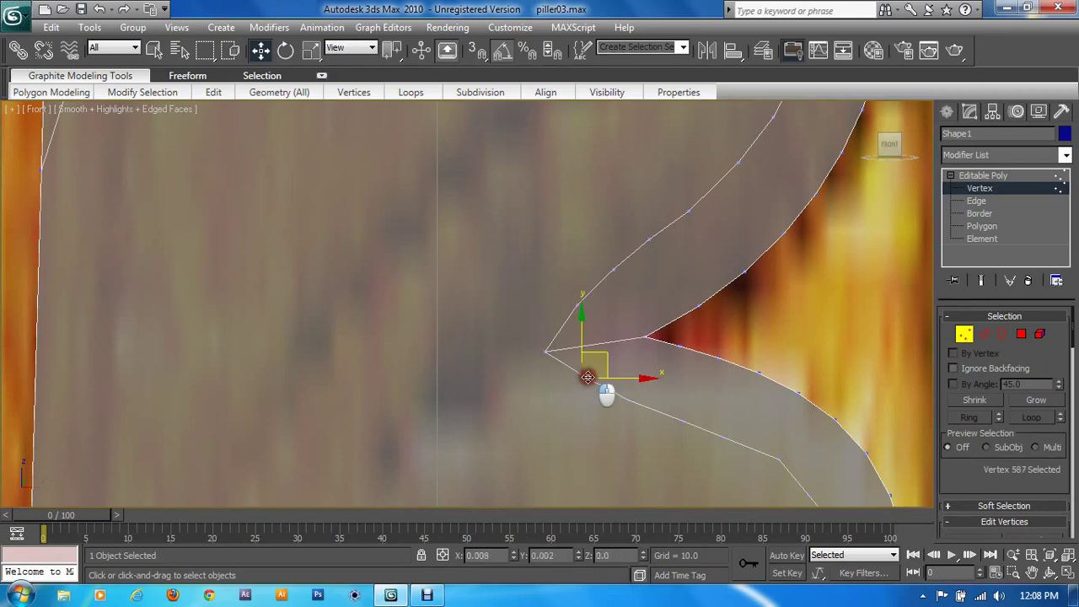
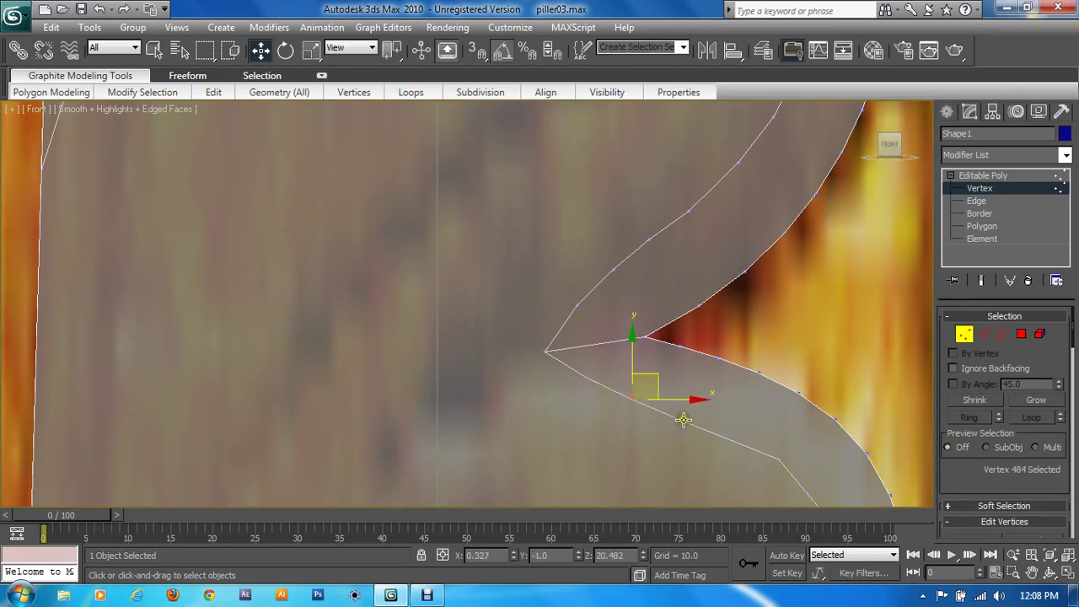
# Pull the vertices at the scroll's inner bend down onto the reference edge
pyautogui.moveTo(776, 455); pyautogui.dragTo(712, 317, button='middle')
pyautogui.click(713, 316)
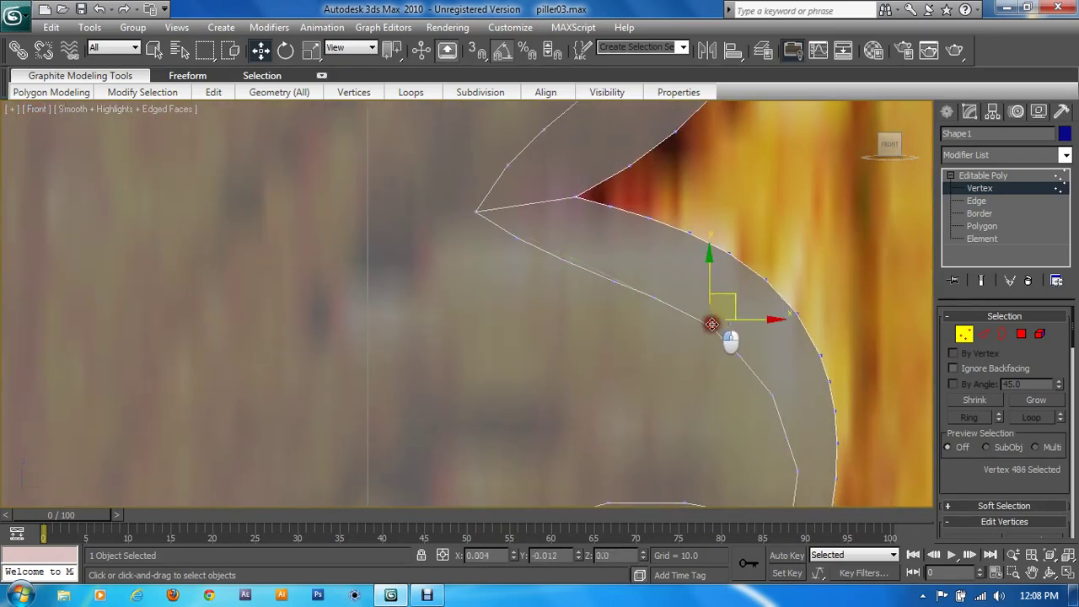
pyautogui.moveTo(787, 378); pyautogui.dragTo(718, 319, button='middle')
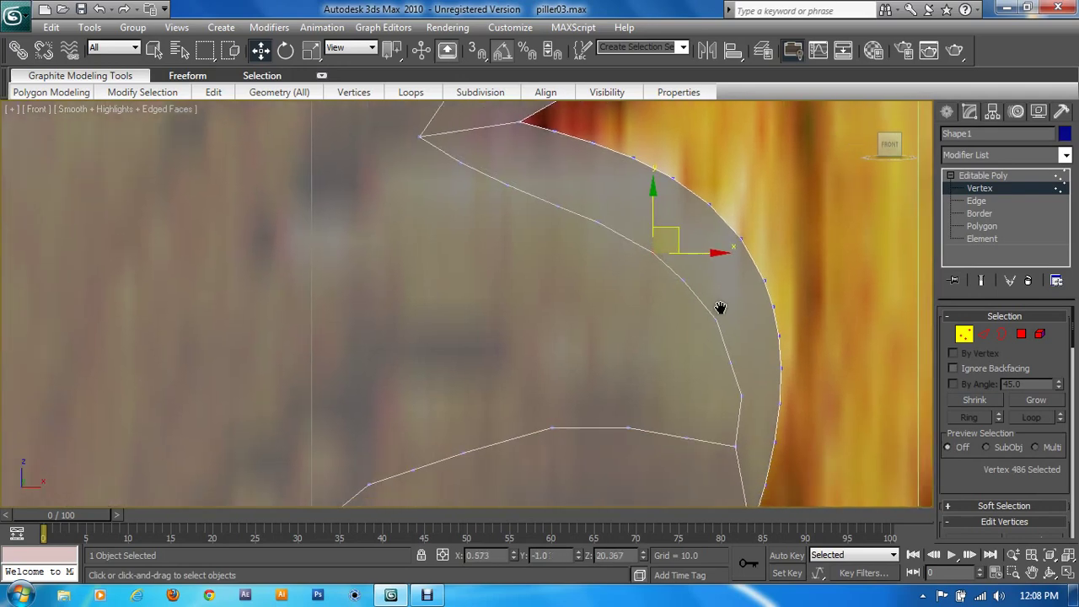
pyautogui.click(710, 315)
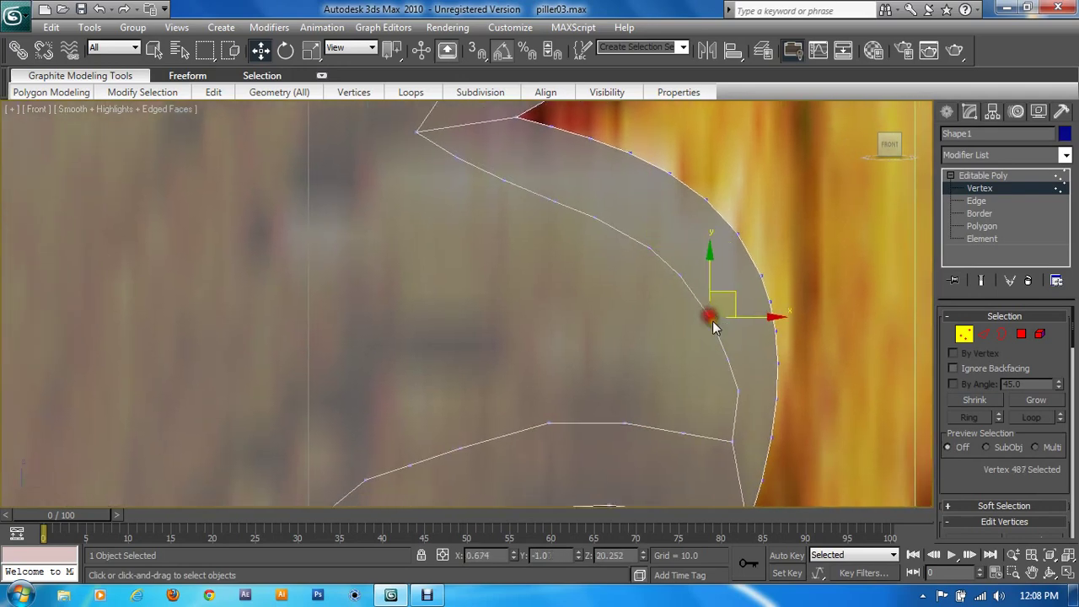
pyautogui.click(733, 390)
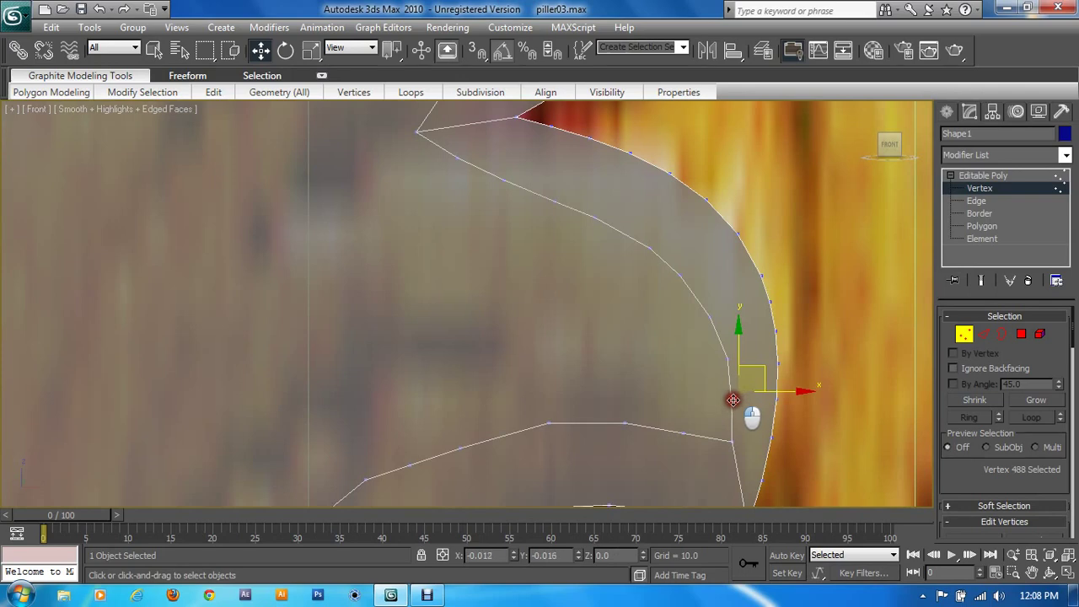
pyautogui.moveTo(739, 411); pyautogui.dragTo(756, 304, button='middle')
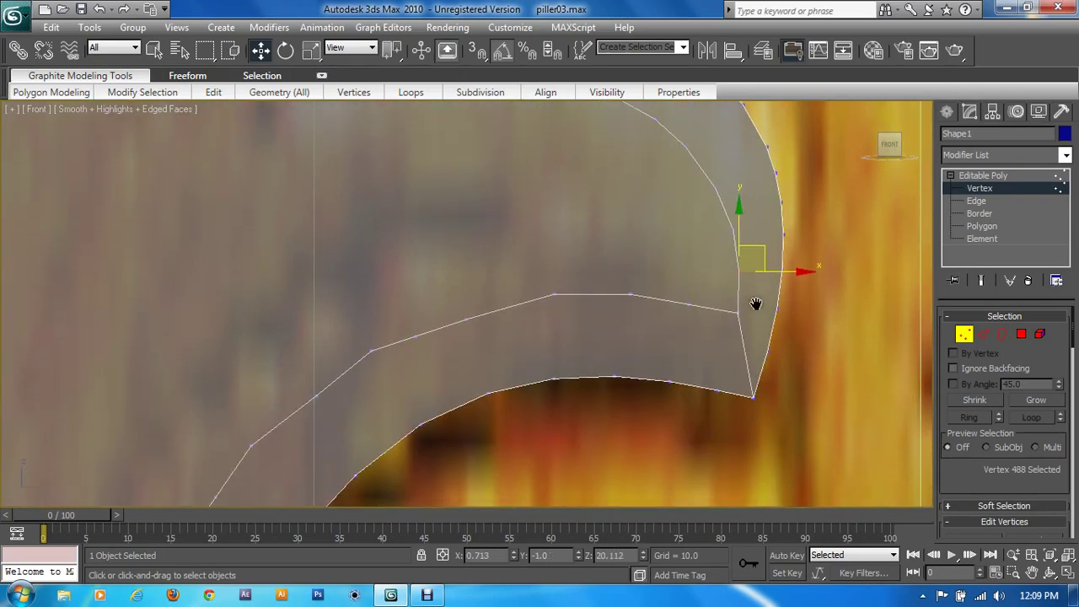
pyautogui.click(738, 315)
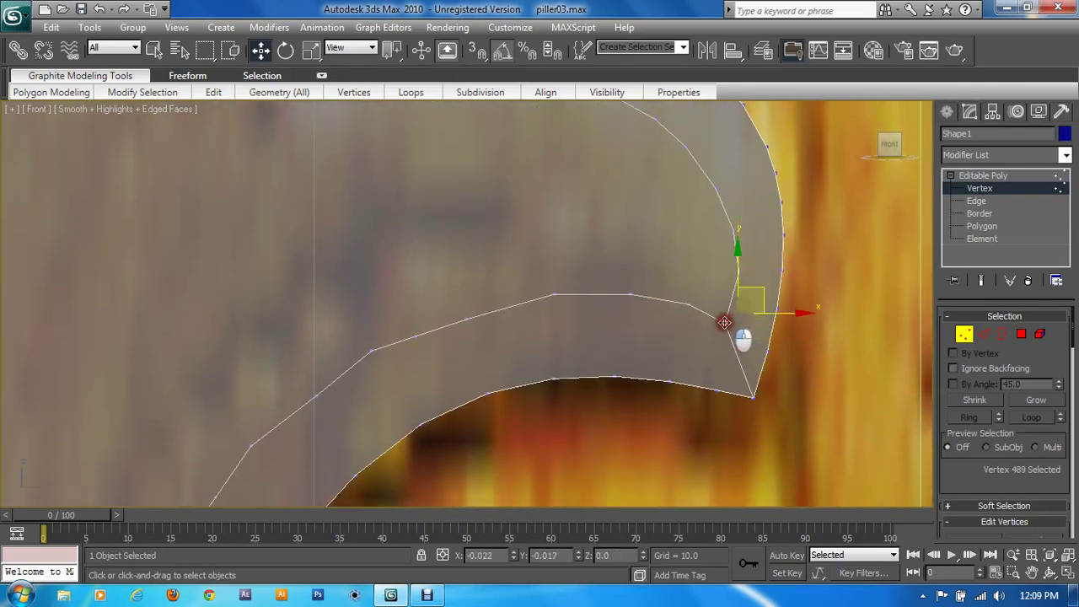
pyautogui.moveTo(725, 323); pyautogui.dragTo(722, 330)
pyautogui.click(733, 281)
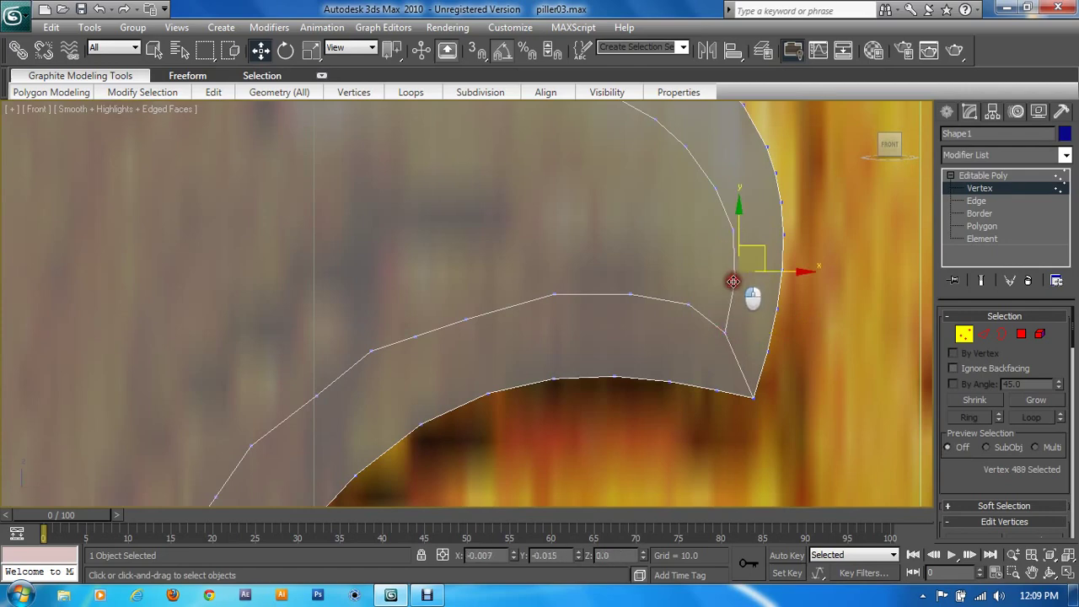
pyautogui.moveTo(733, 281); pyautogui.dragTo(734, 281)
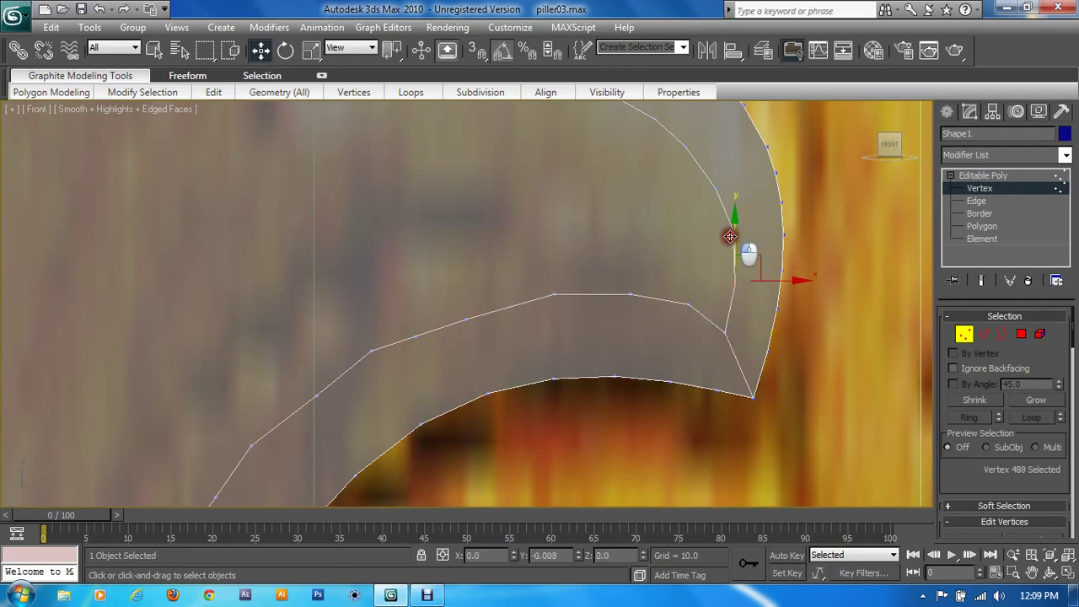
# Nudge the upper inner-curve vertices up and sideways to fit the reference outline
pyautogui.click(730, 236)
pyautogui.click(730, 283)
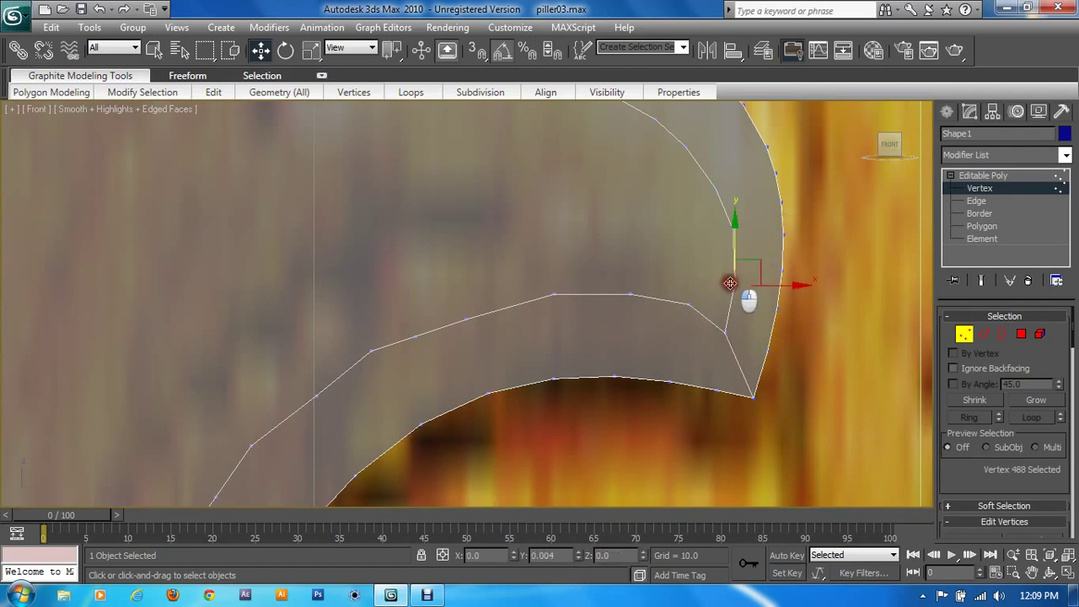
pyautogui.click(763, 239)
pyautogui.click(732, 230)
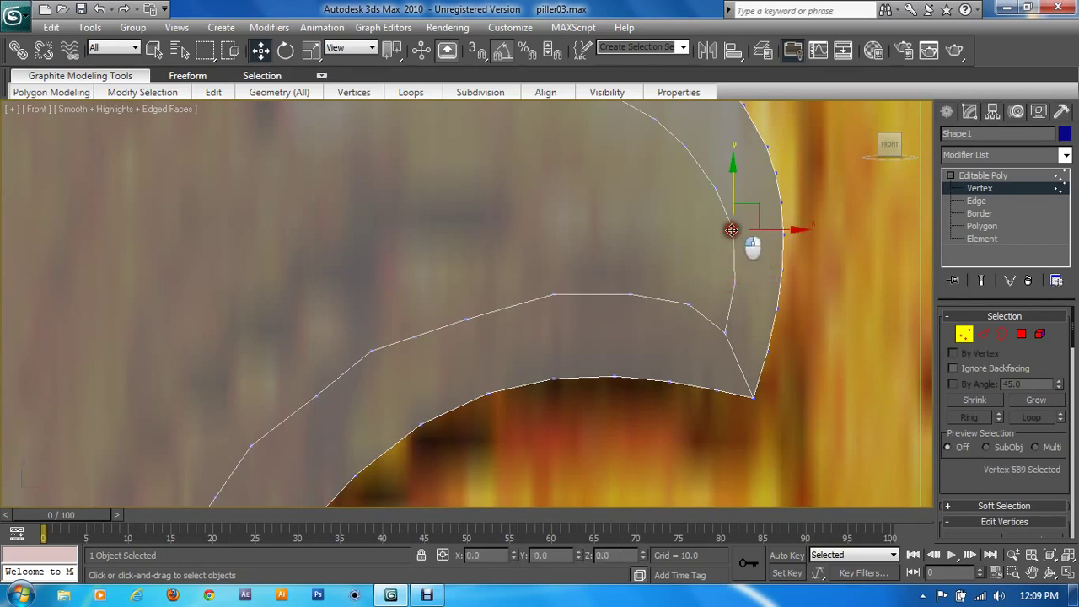
pyautogui.moveTo(732, 230); pyautogui.dragTo(750, 203)
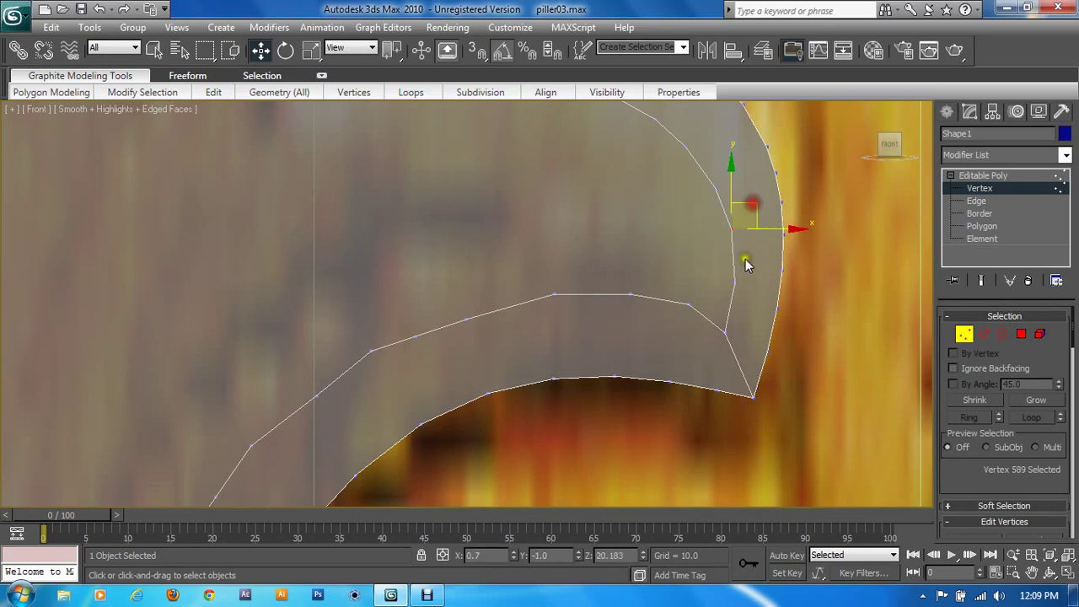
pyautogui.click(735, 280)
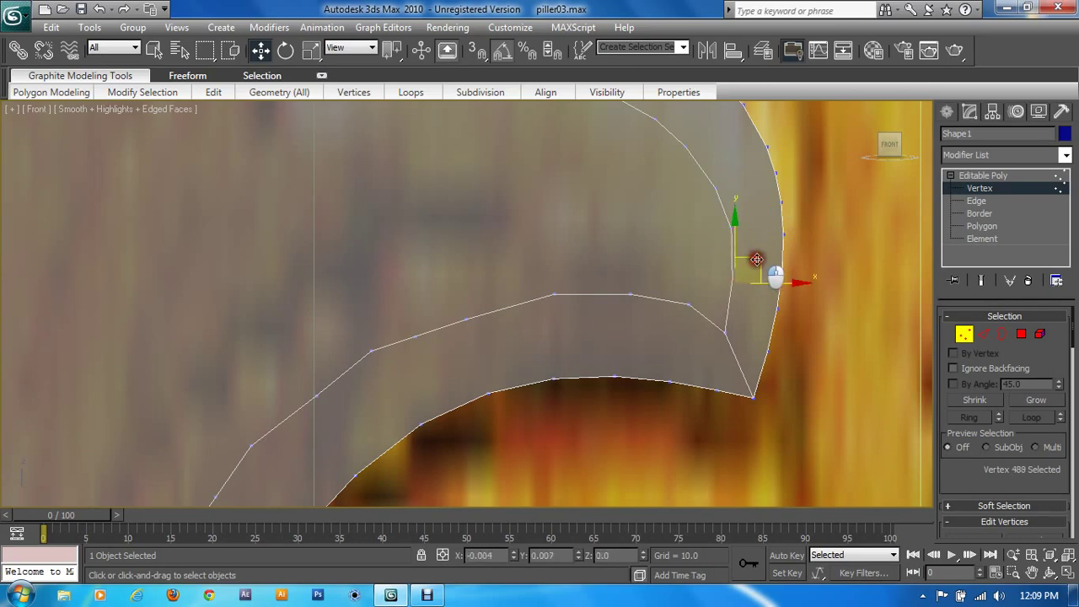
pyautogui.moveTo(730, 203)
pyautogui.mouseDown()
pyautogui.moveTo(714, 188)
pyautogui.moveTo(748, 206)
pyautogui.mouseUp()
pyautogui.click(731, 226)
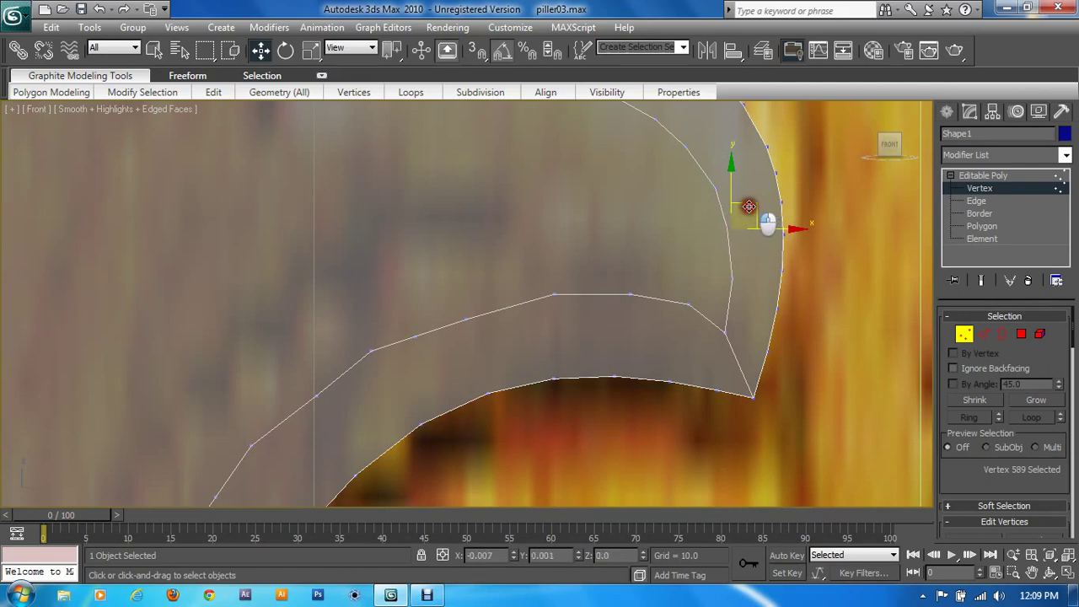
pyautogui.moveTo(749, 206); pyautogui.dragTo(739, 207)
pyautogui.click(706, 260)
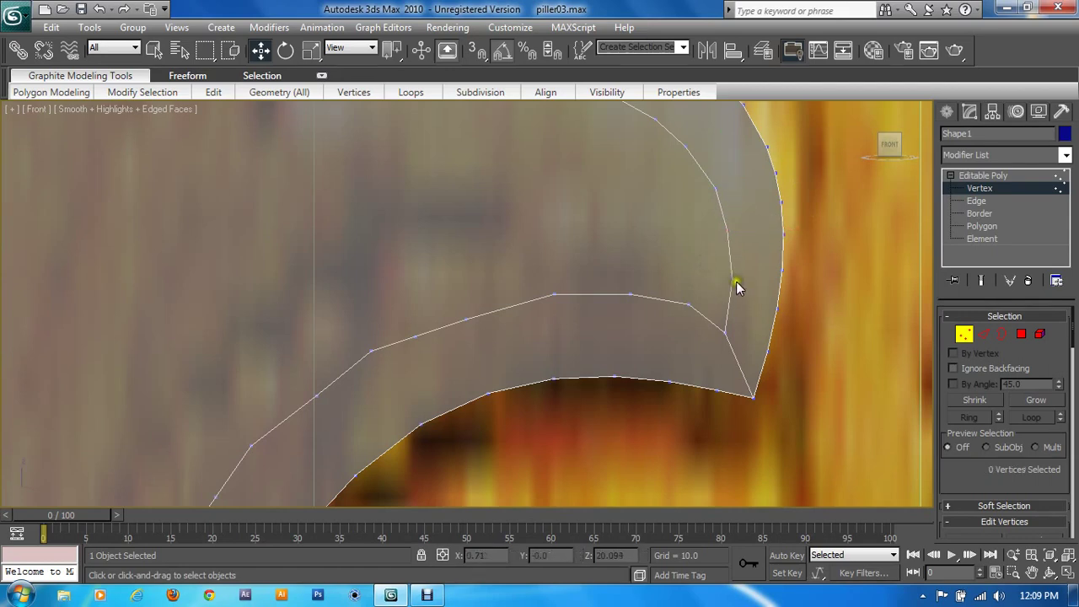
pyautogui.click(736, 281)
pyautogui.moveTo(754, 258); pyautogui.dragTo(757, 257)
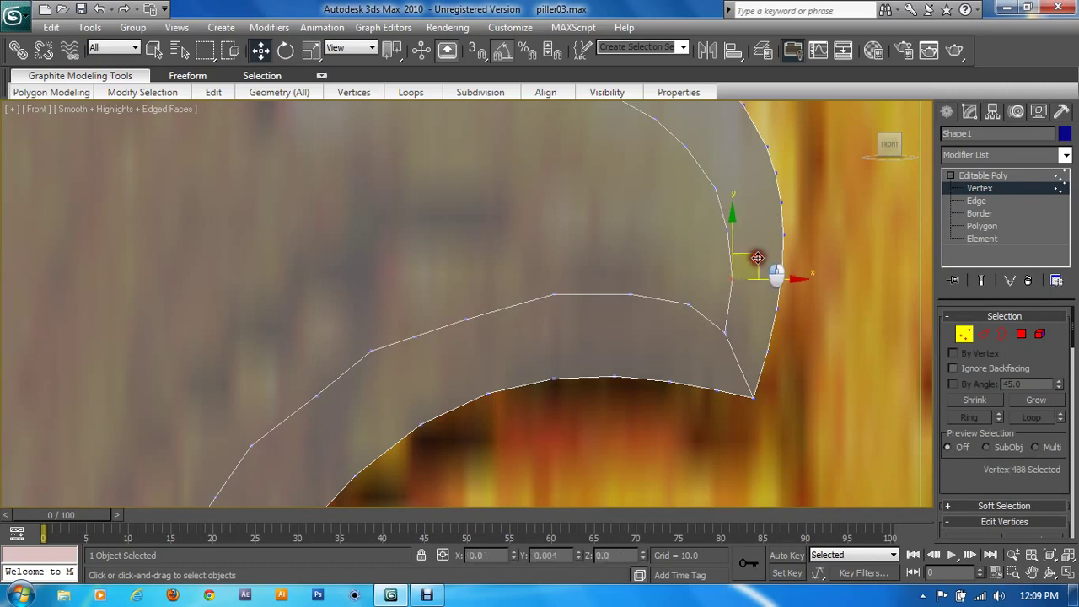
# Lift the vertices along the lower curve, working leftward, to follow the reference
pyautogui.click(689, 304)
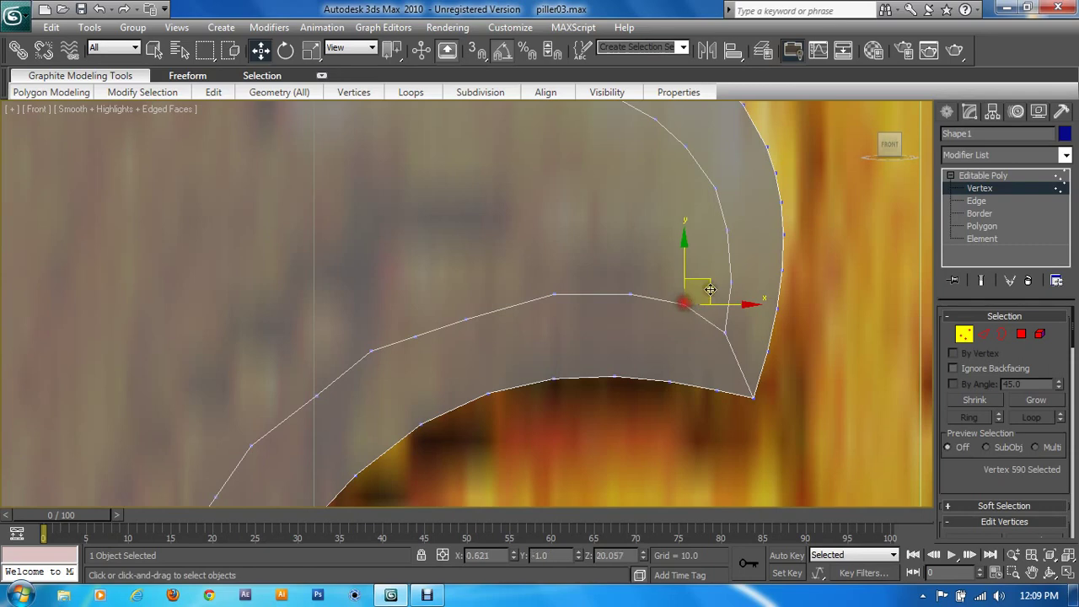
pyautogui.moveTo(684, 302)
pyautogui.mouseDown()
pyautogui.moveTo(711, 289)
pyautogui.moveTo(621, 294)
pyautogui.mouseUp()
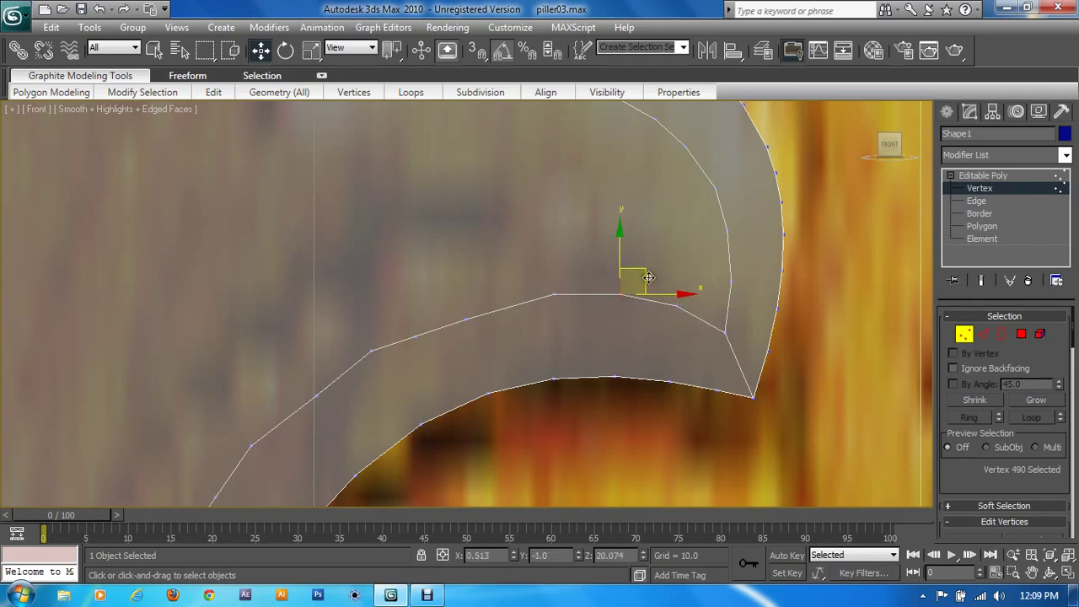
pyautogui.click(556, 293)
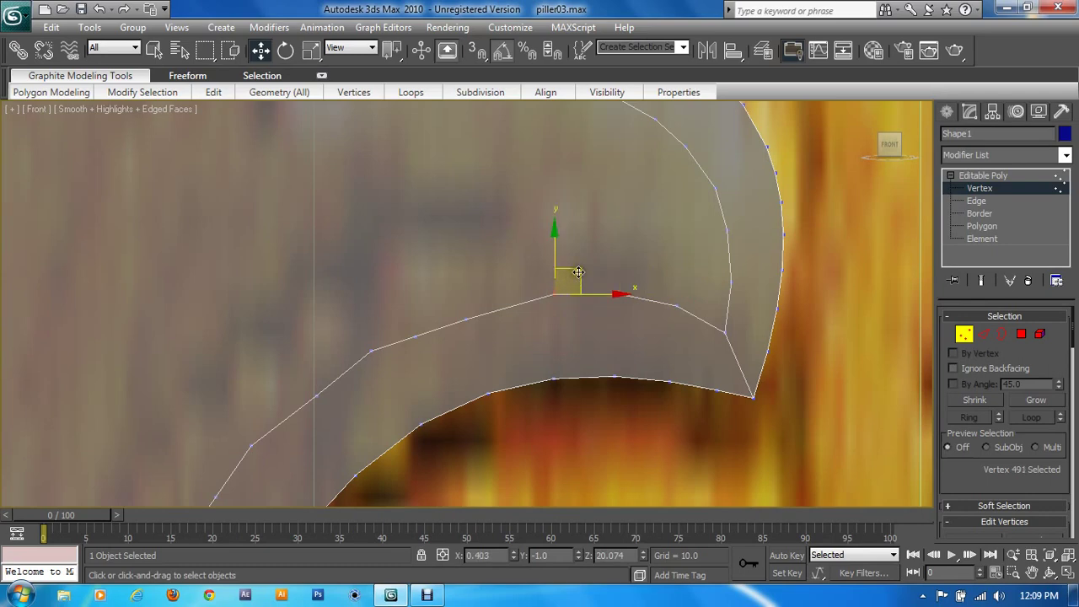
pyautogui.click(464, 319)
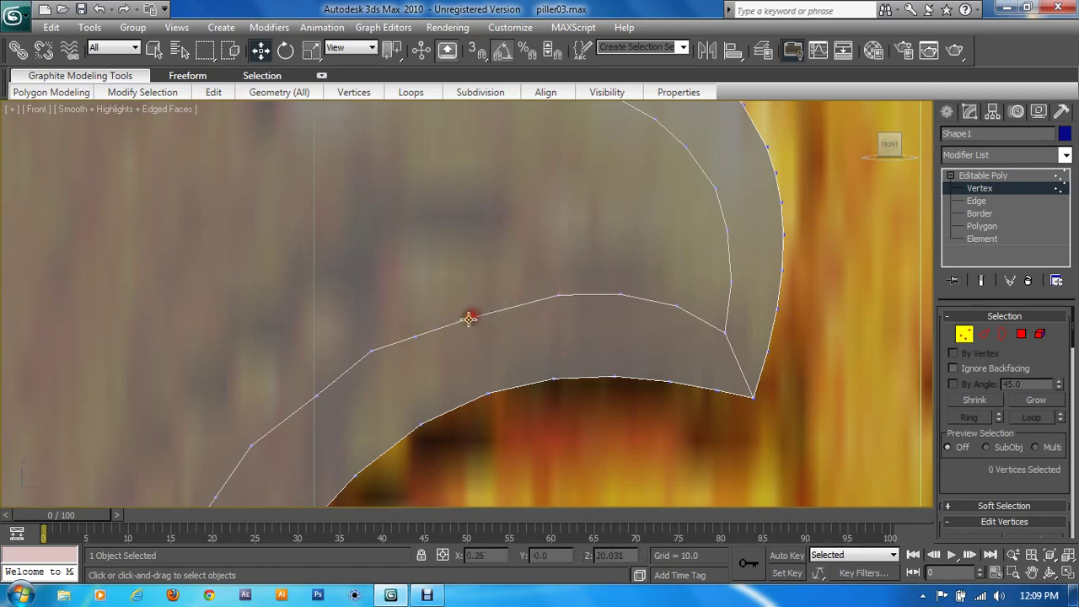
pyautogui.moveTo(472, 320); pyautogui.dragTo(485, 306)
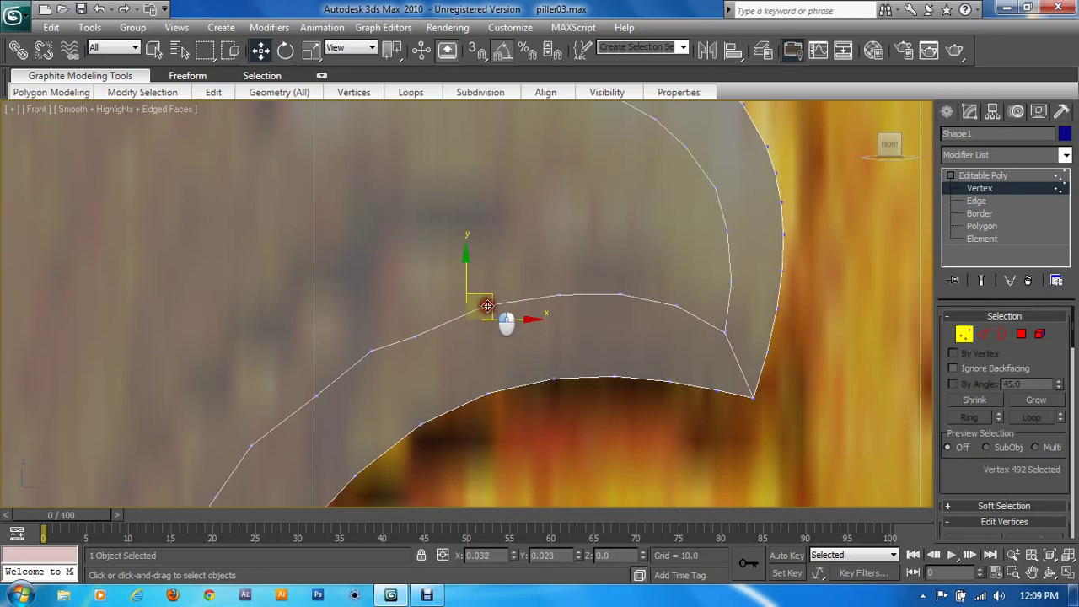
pyautogui.click(418, 334)
pyautogui.moveTo(418, 334); pyautogui.dragTo(425, 321)
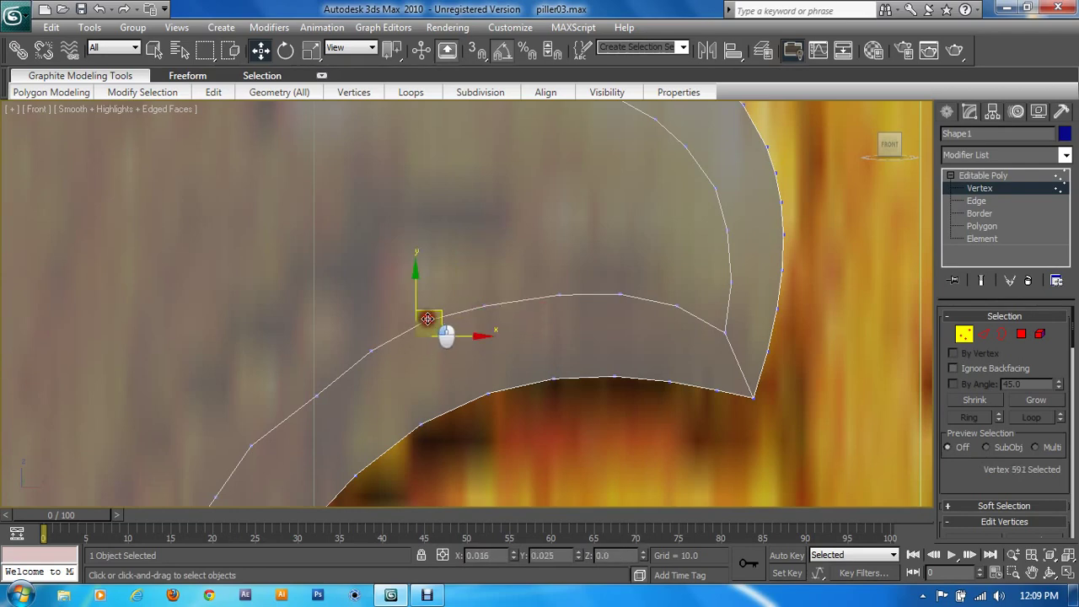
pyautogui.click(372, 350)
# Raise the next curve vertex and select vertices down the left strip's outer edge
pyautogui.moveTo(356, 386); pyautogui.dragTo(509, 251, button='middle')
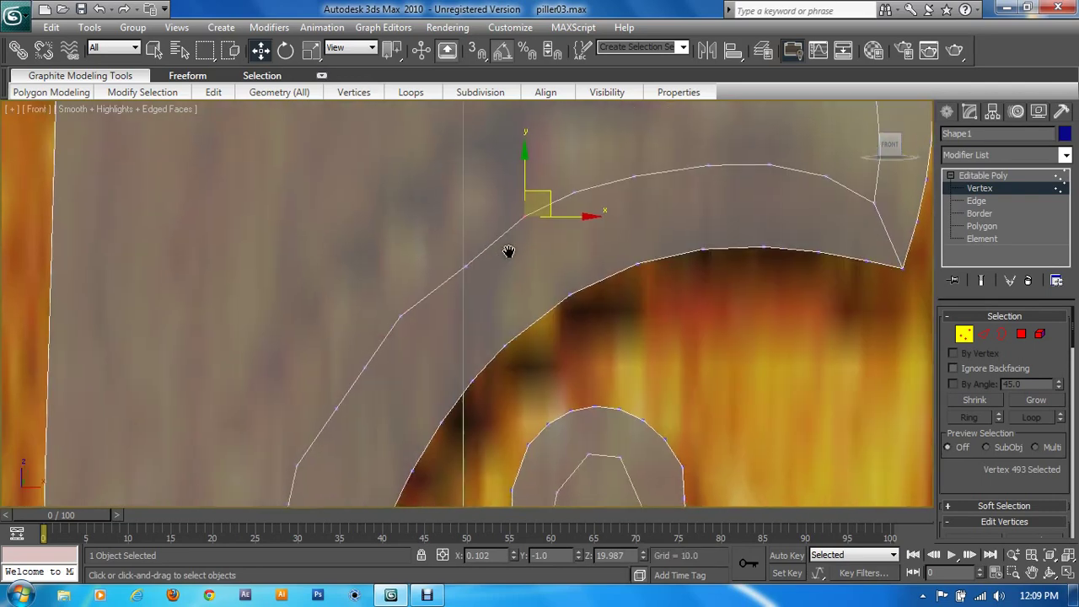
pyautogui.moveTo(462, 268); pyautogui.dragTo(466, 256)
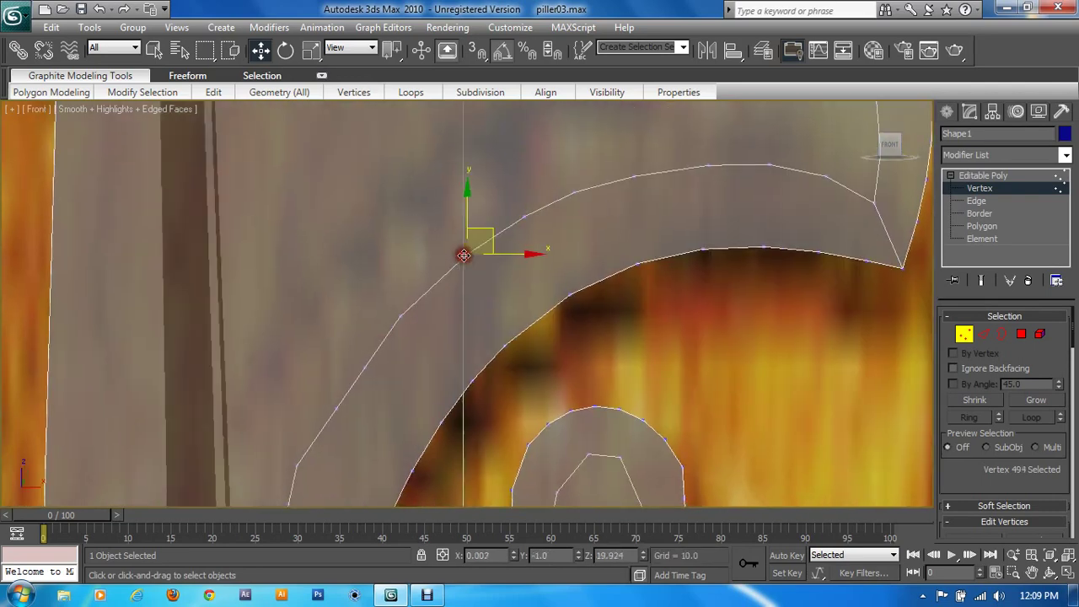
pyautogui.click(410, 304)
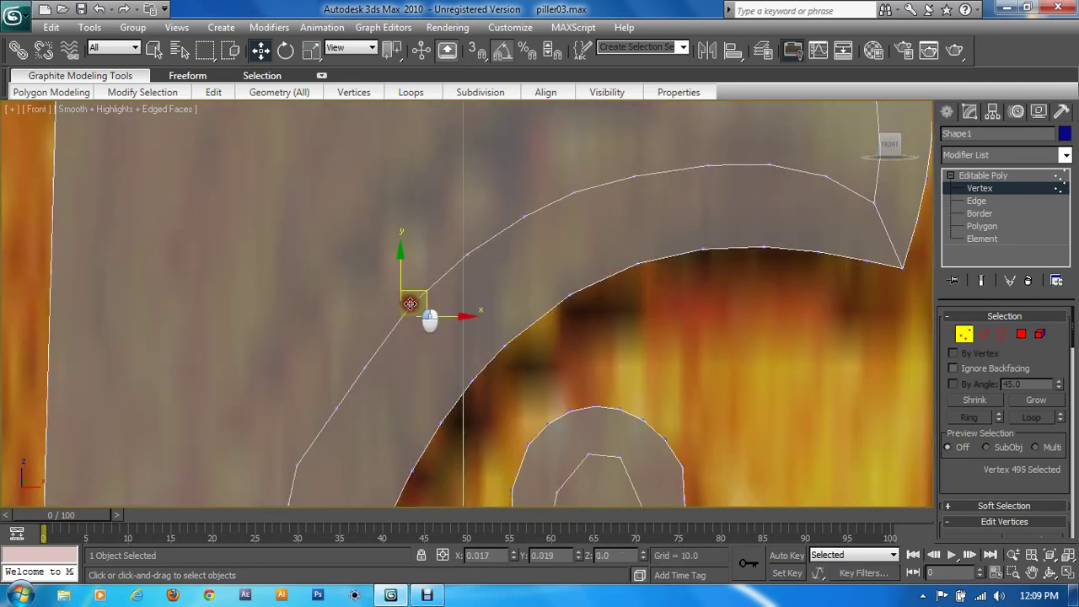
pyautogui.moveTo(404, 369); pyautogui.dragTo(434, 268, button='middle')
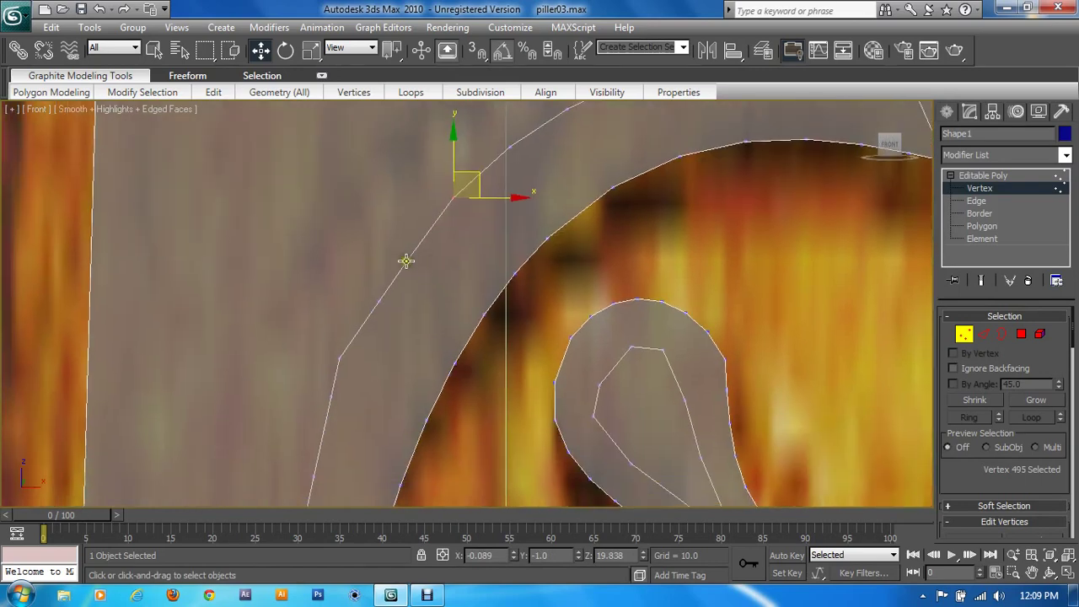
pyautogui.click(408, 250)
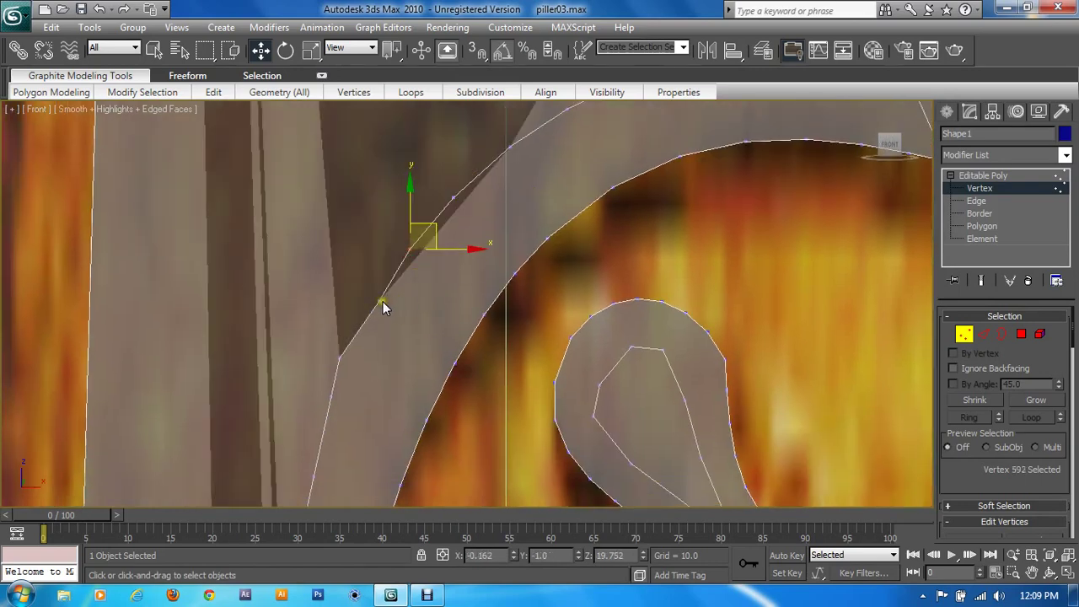
pyautogui.click(381, 302)
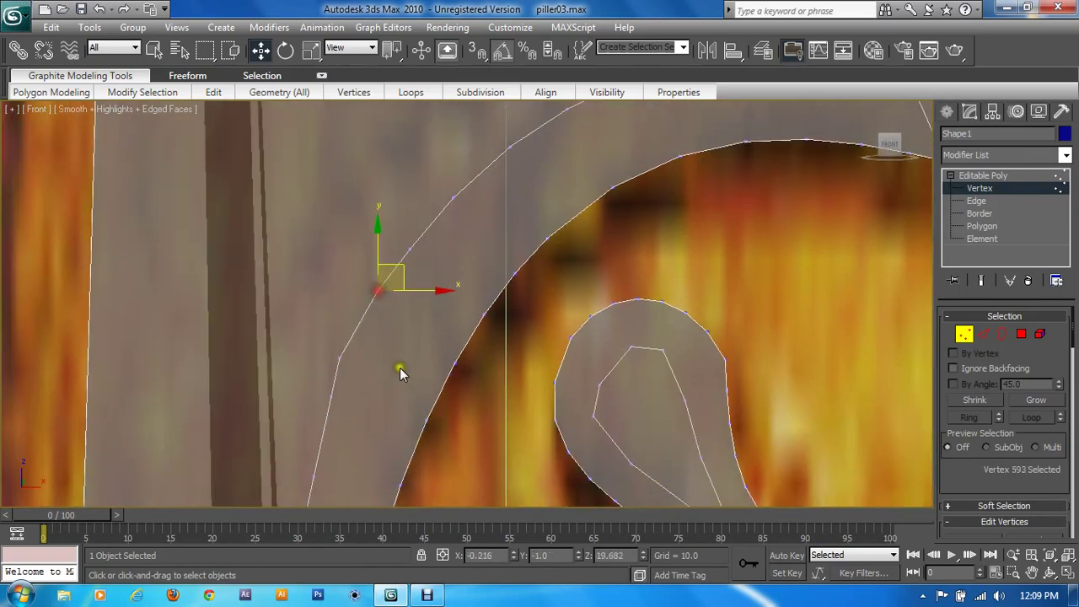
pyautogui.moveTo(382, 351); pyautogui.dragTo(369, 267, button='middle')
pyautogui.click(369, 265)
pyautogui.click(374, 258)
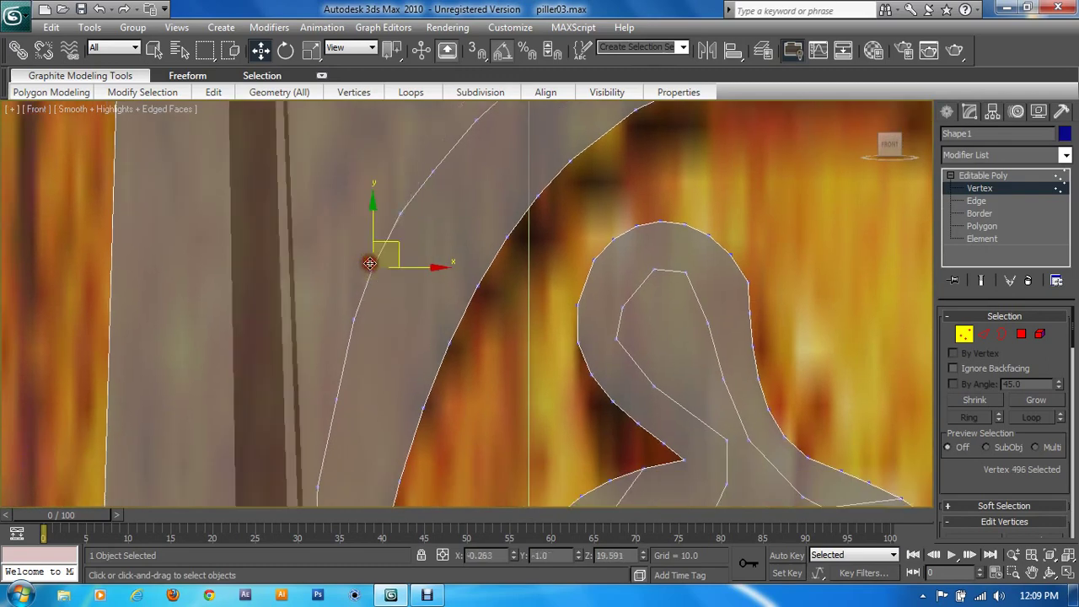
pyautogui.moveTo(424, 362); pyautogui.dragTo(430, 258, button='middle')
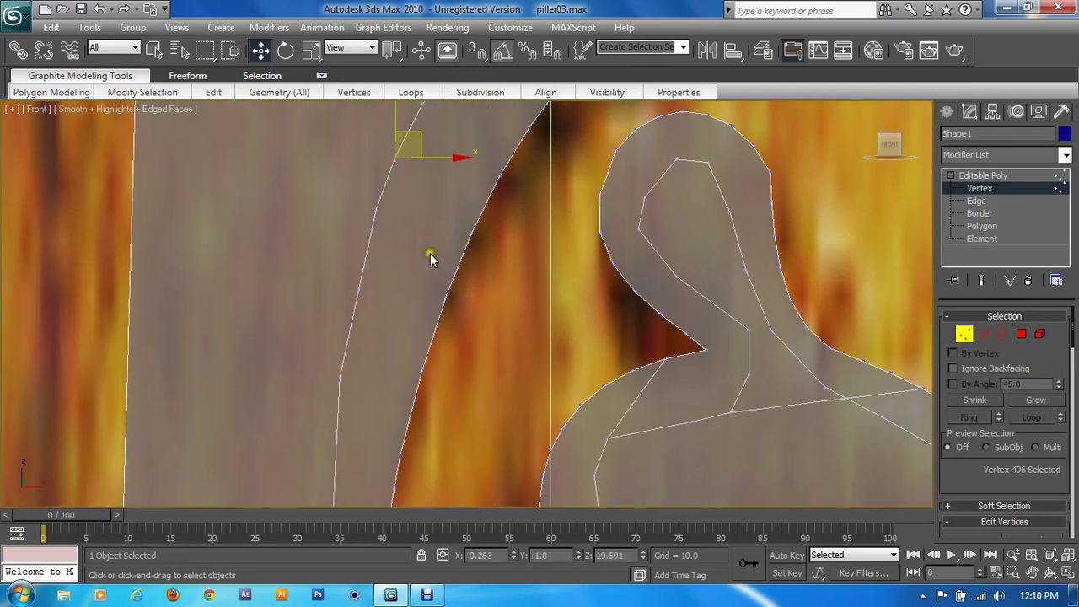
# Nudge a vertex on the left strip's inner edge slightly left onto the reference
pyautogui.click(355, 288)
pyautogui.moveTo(379, 381); pyautogui.dragTo(393, 264, button='middle')
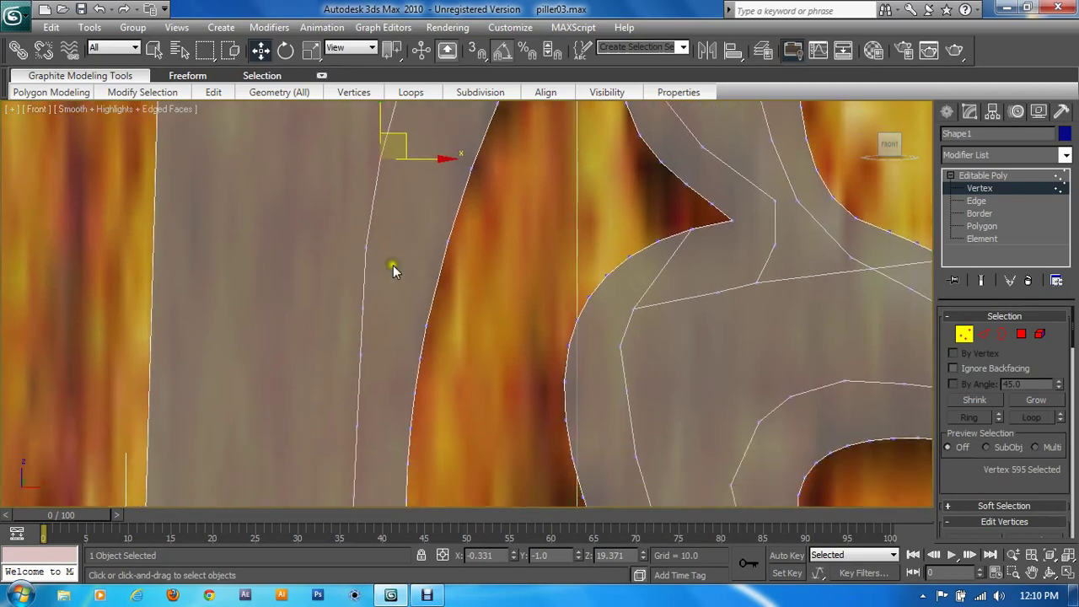
pyautogui.click(361, 310)
pyautogui.click(358, 305)
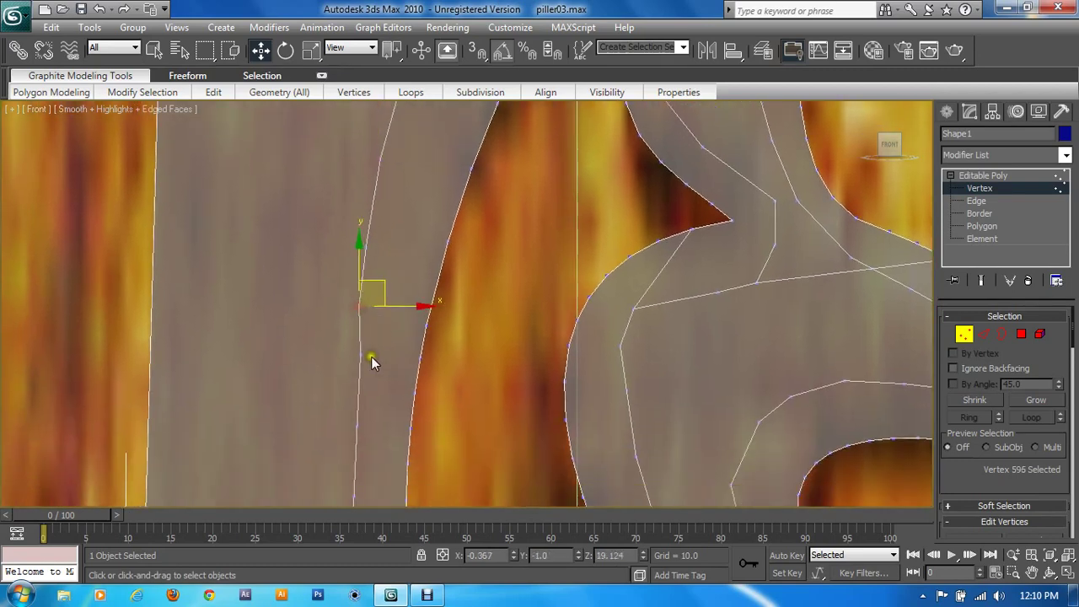
pyautogui.click(359, 342)
pyautogui.moveTo(371, 393); pyautogui.dragTo(401, 269, button='middle')
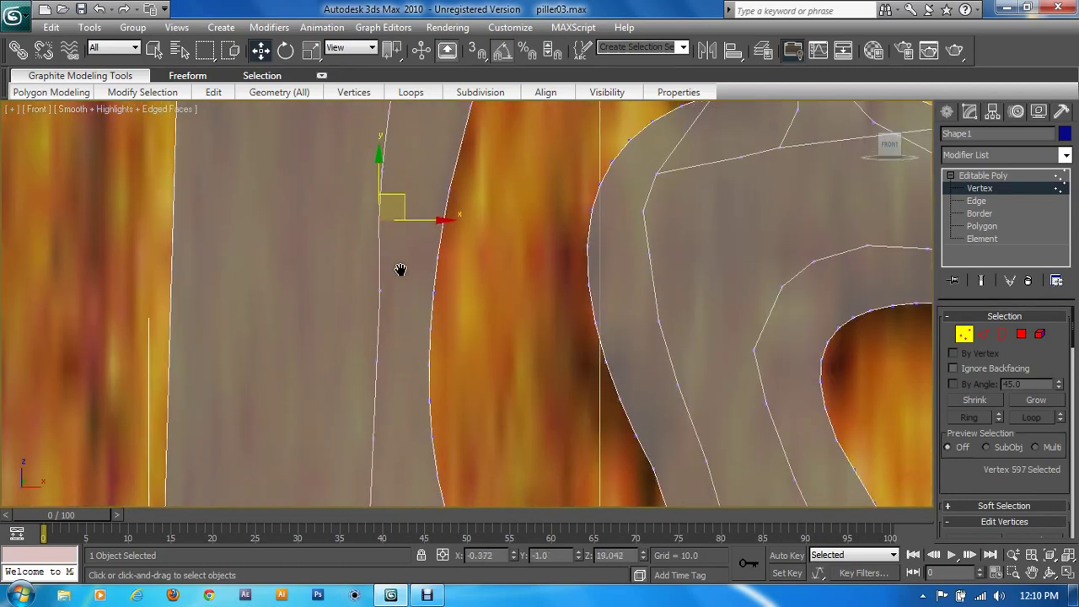
pyautogui.click(379, 291)
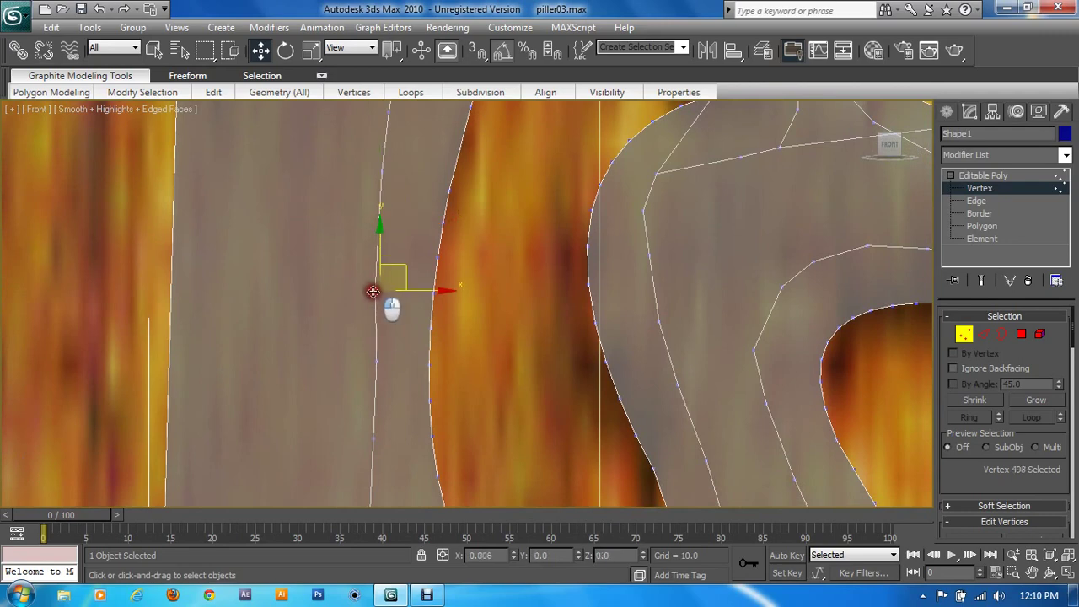
pyautogui.moveTo(374, 289); pyautogui.dragTo(373, 295)
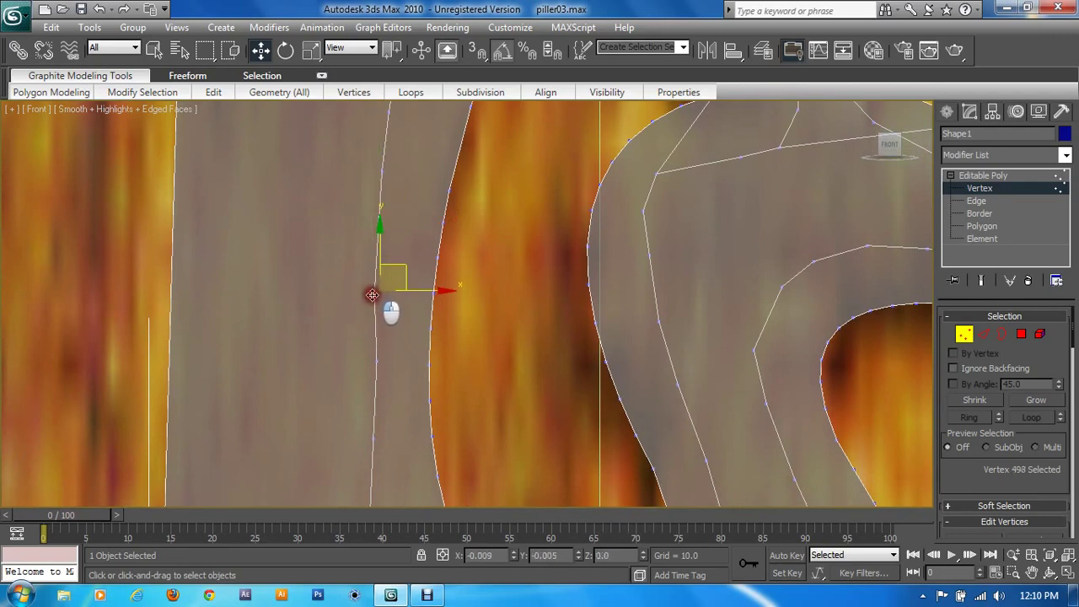
# Shift the lower curve vertices down and pull the bend vertex up-right onto the reference
pyautogui.moveTo(417, 373); pyautogui.dragTo(417, 264, button='middle')
pyautogui.click(391, 258)
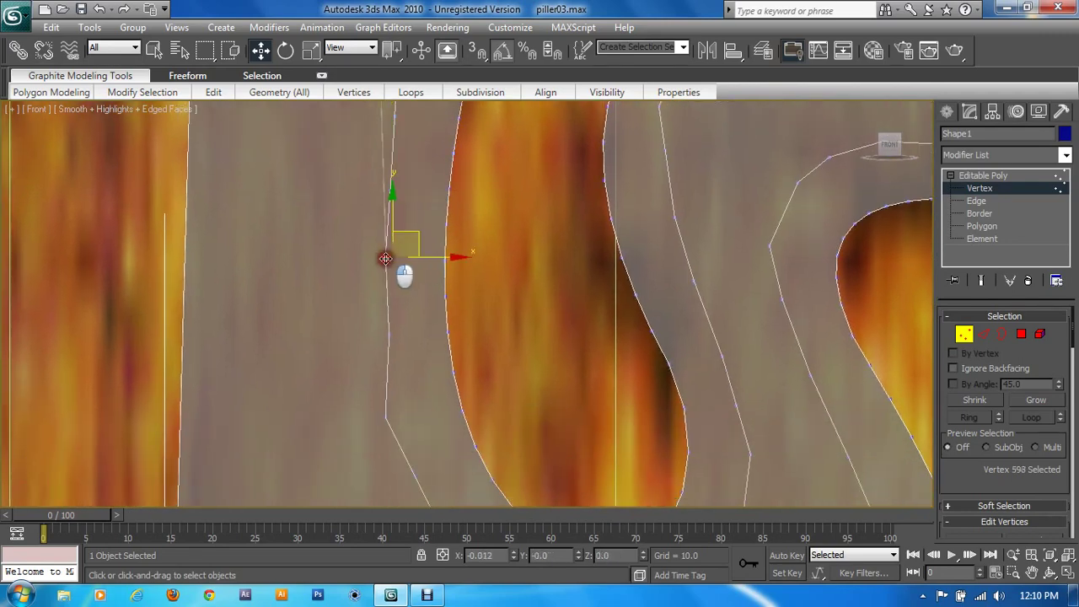
pyautogui.moveTo(388, 263); pyautogui.dragTo(388, 284)
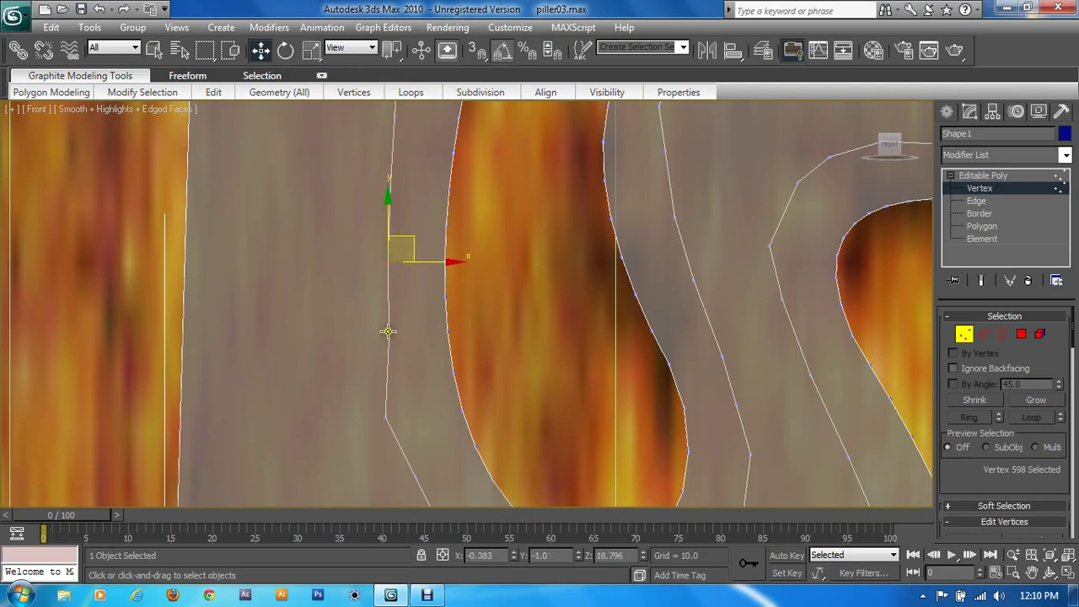
pyautogui.click(388, 331)
pyautogui.moveTo(400, 385); pyautogui.dragTo(378, 304, button='middle')
pyautogui.click(368, 301)
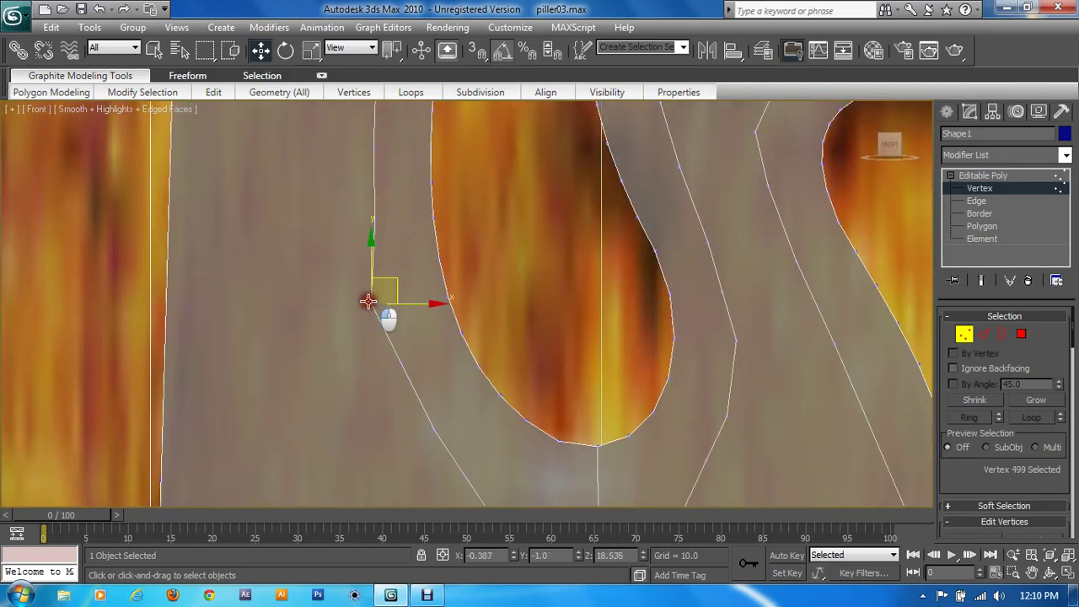
pyautogui.moveTo(368, 301); pyautogui.dragTo(380, 292)
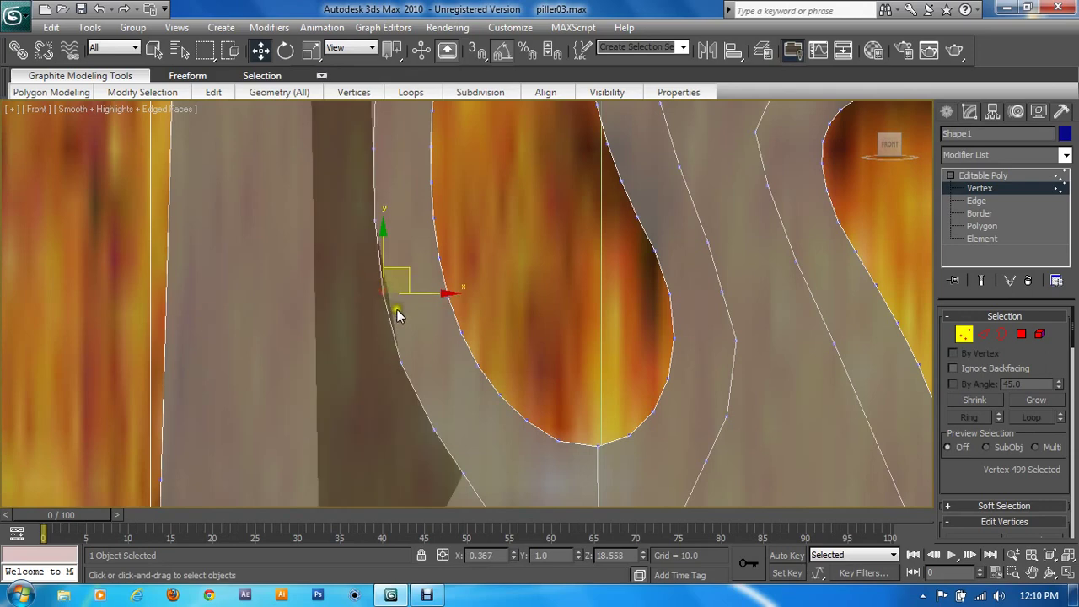
# Move the U-curve's bottom vertices right and fine-tune neighbours to round the curve
pyautogui.moveTo(407, 371); pyautogui.dragTo(400, 309, button='middle')
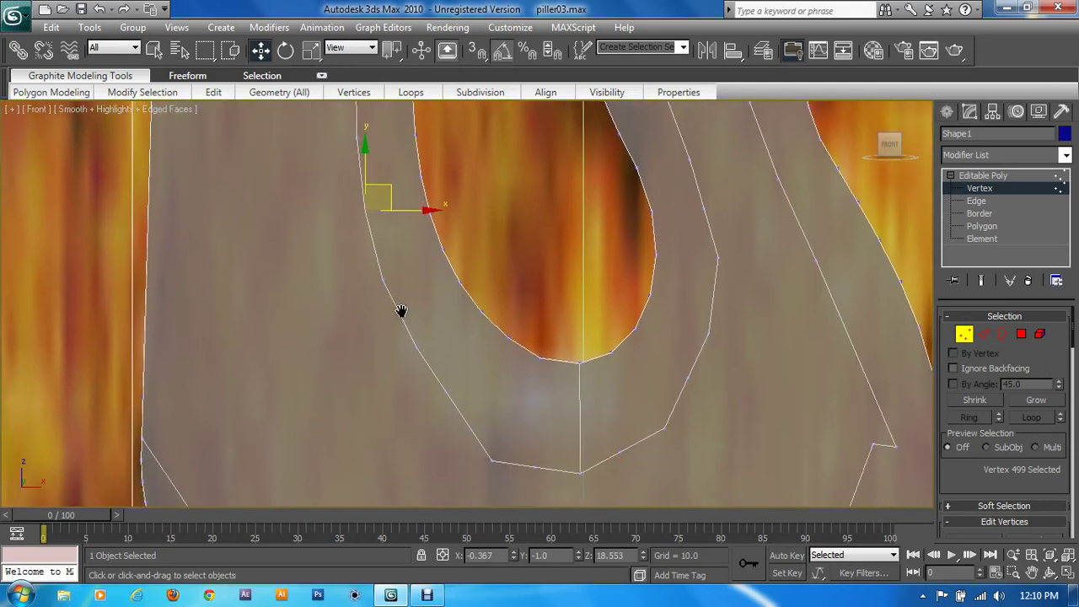
pyautogui.click(487, 448)
pyautogui.moveTo(511, 431); pyautogui.dragTo(520, 426)
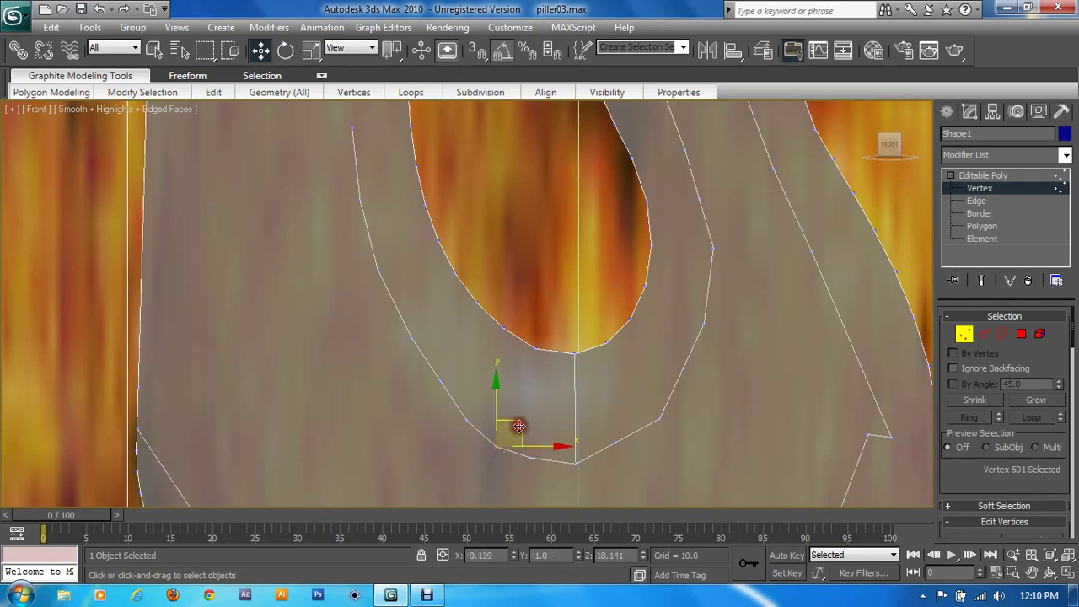
pyautogui.click(530, 457)
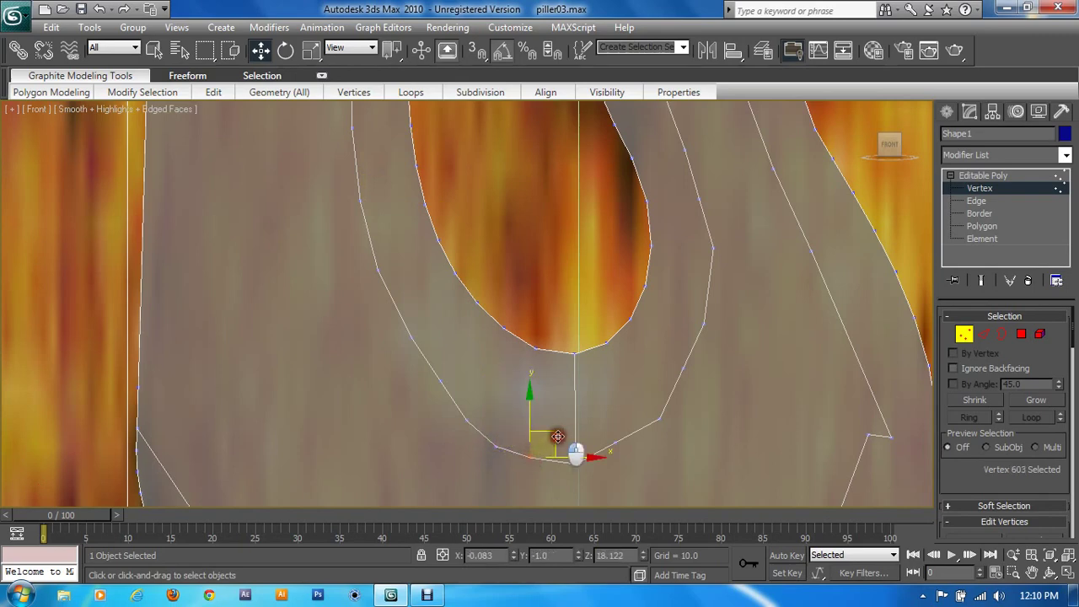
pyautogui.moveTo(544, 443)
pyautogui.mouseDown()
pyautogui.moveTo(589, 438)
pyautogui.moveTo(585, 427)
pyautogui.mouseUp()
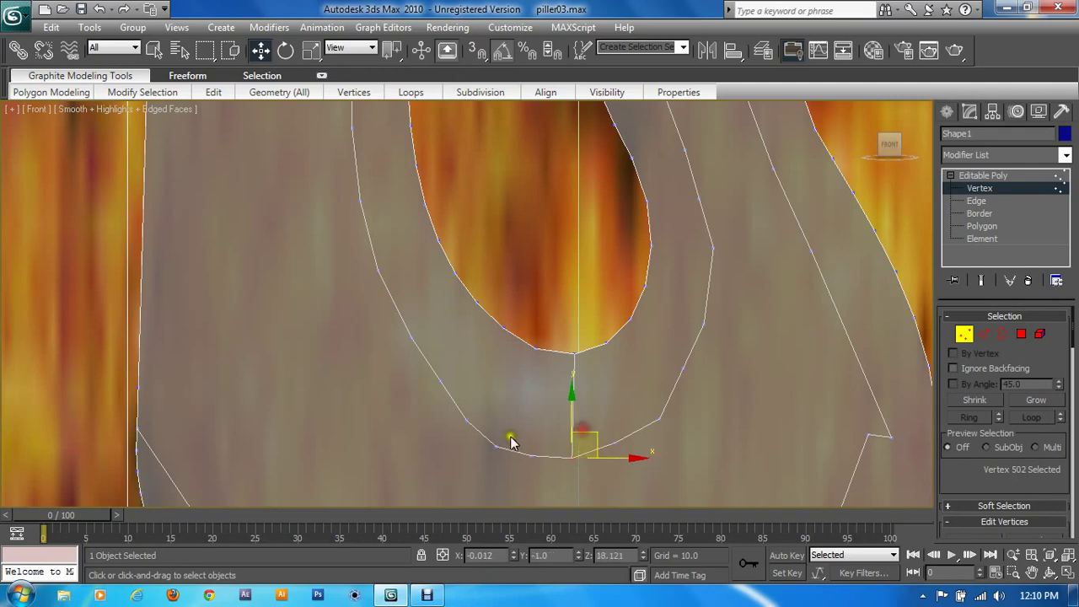
pyautogui.click(509, 439)
pyautogui.moveTo(523, 420); pyautogui.dragTo(521, 418)
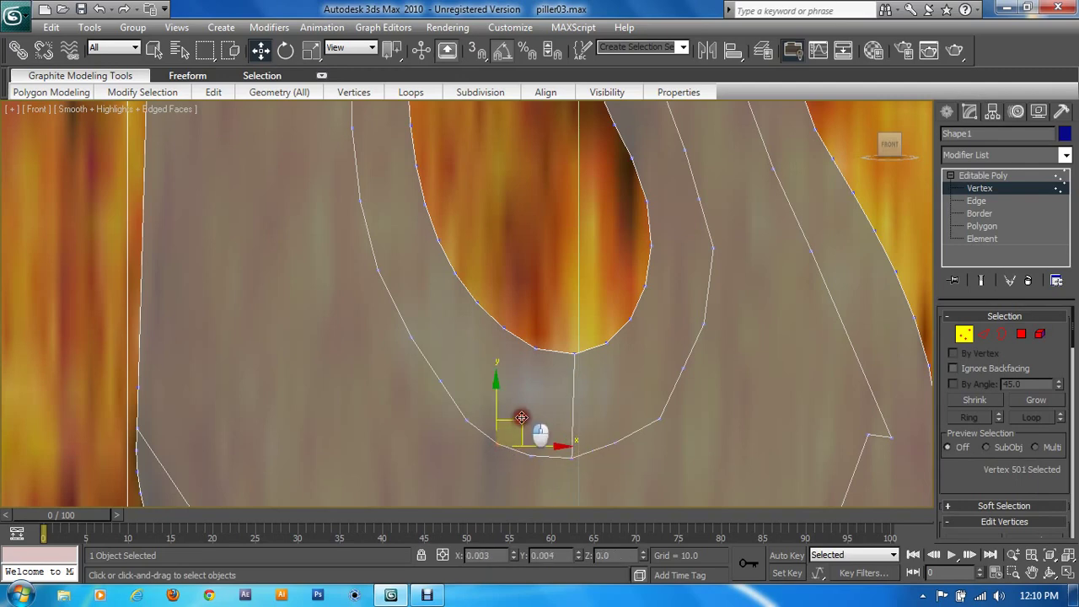
pyautogui.click(465, 416)
pyautogui.click(441, 381)
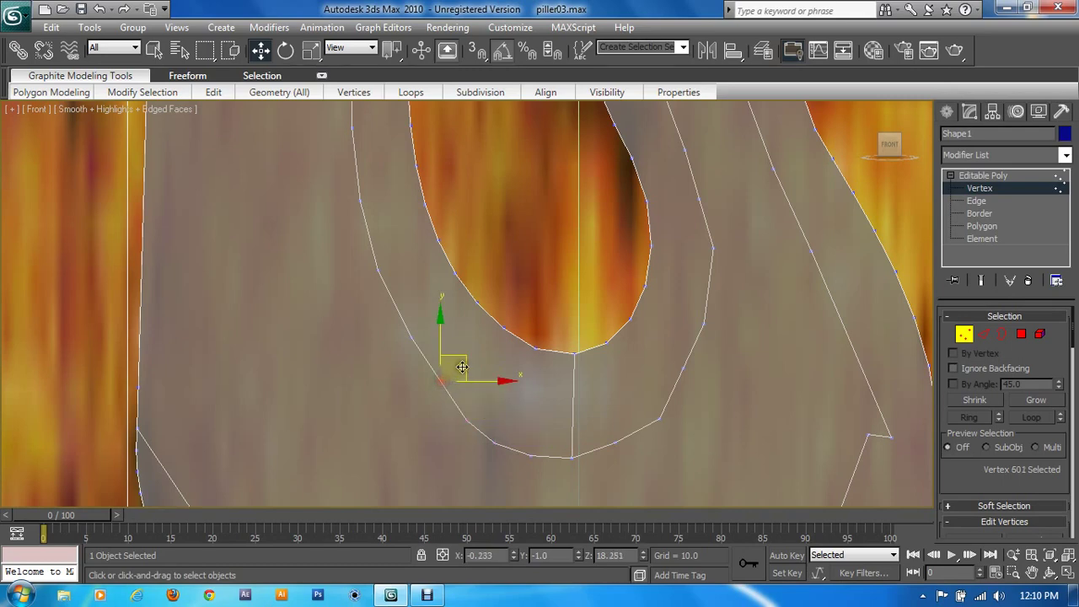
pyautogui.moveTo(466, 358); pyautogui.dragTo(466, 359)
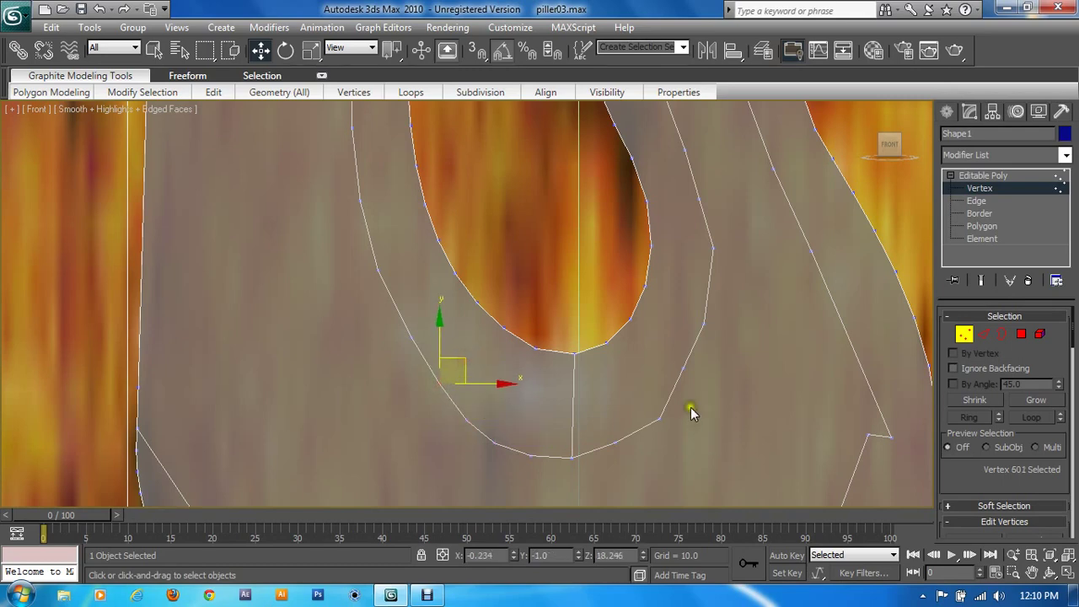
# Pull the right rising edge's vertices outward to bend the curve along the reference
pyautogui.click(662, 416)
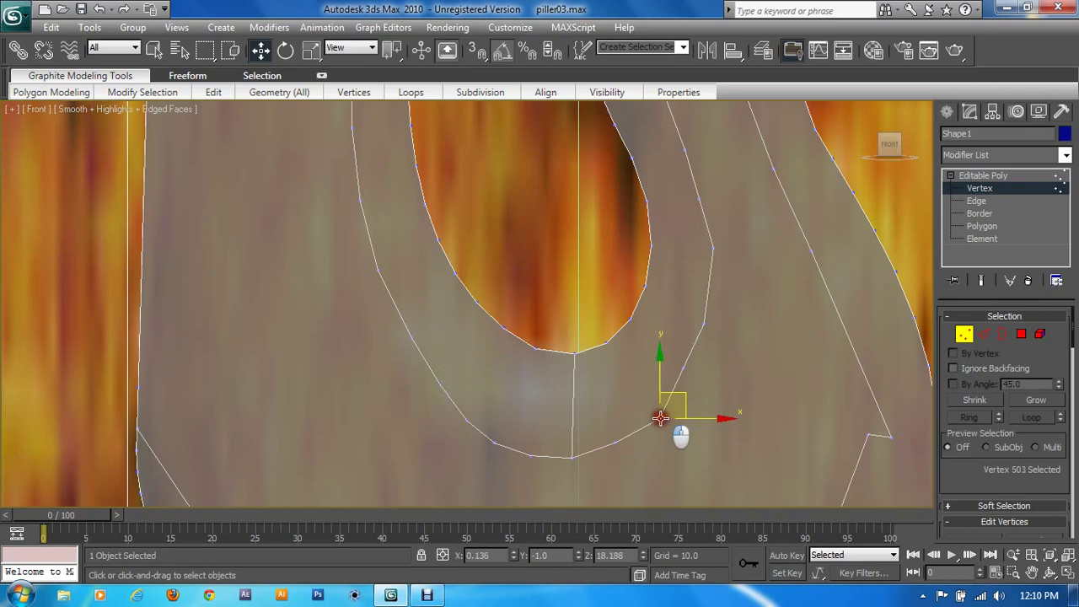
pyautogui.click(691, 381)
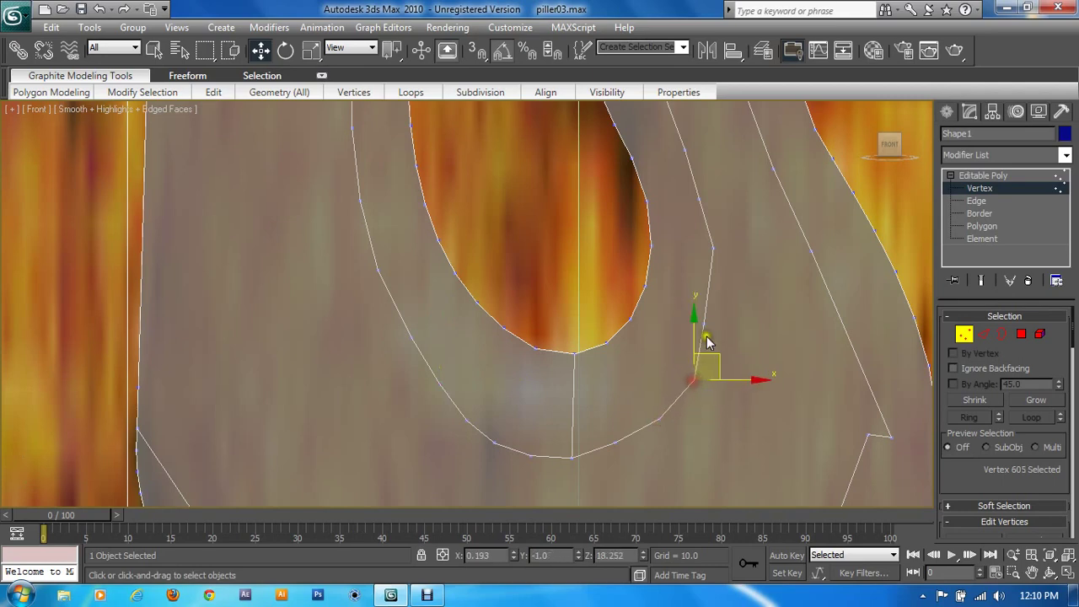
pyautogui.moveTo(705, 336)
pyautogui.mouseDown()
pyautogui.moveTo(715, 332)
pyautogui.moveTo(721, 270)
pyautogui.mouseUp()
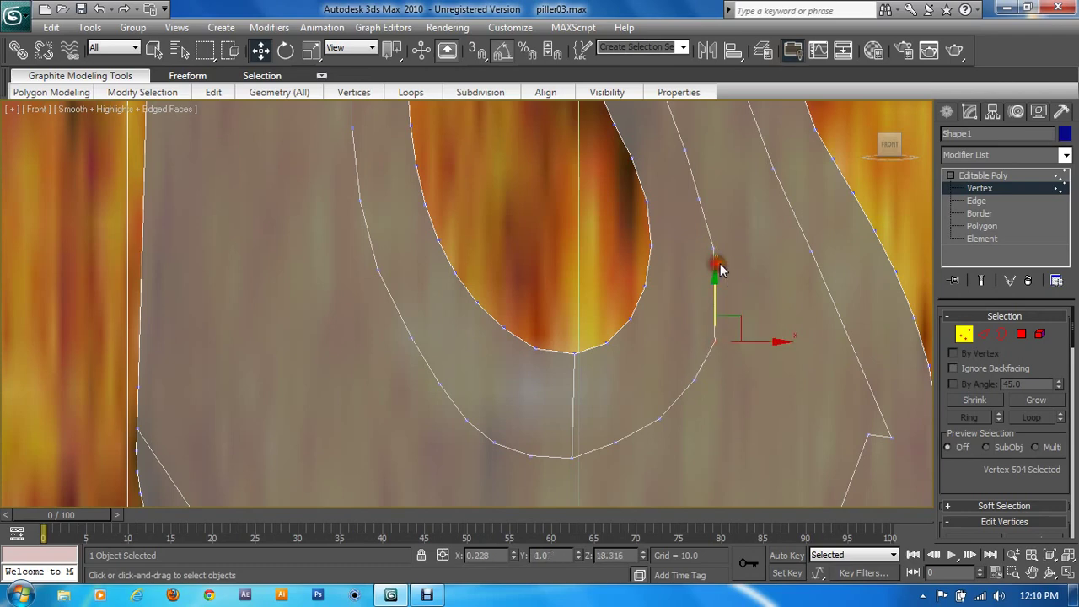
pyautogui.click(780, 273)
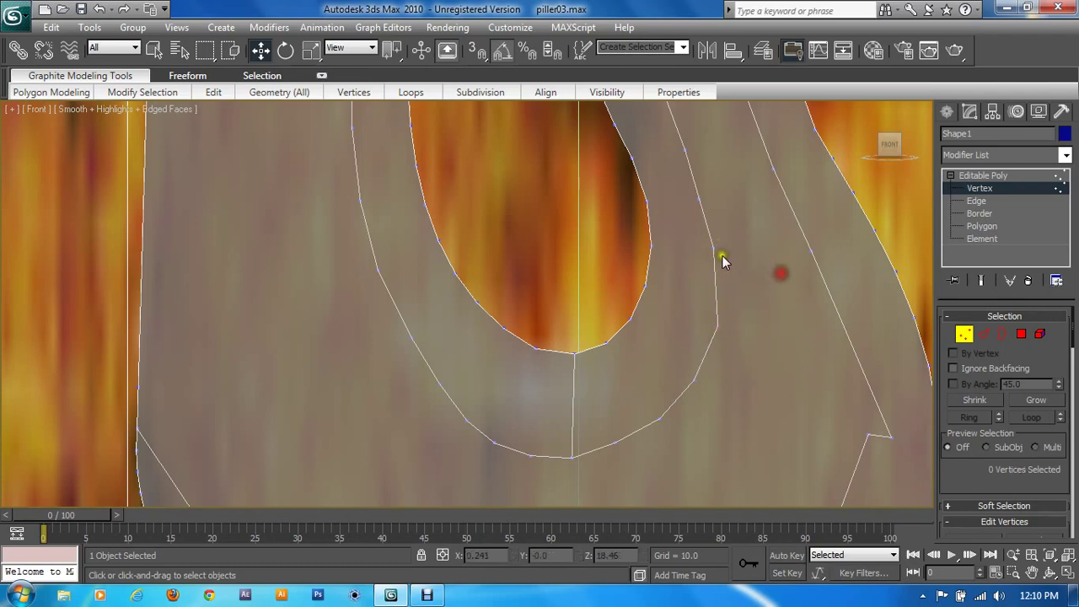
pyautogui.moveTo(709, 251); pyautogui.dragTo(721, 255)
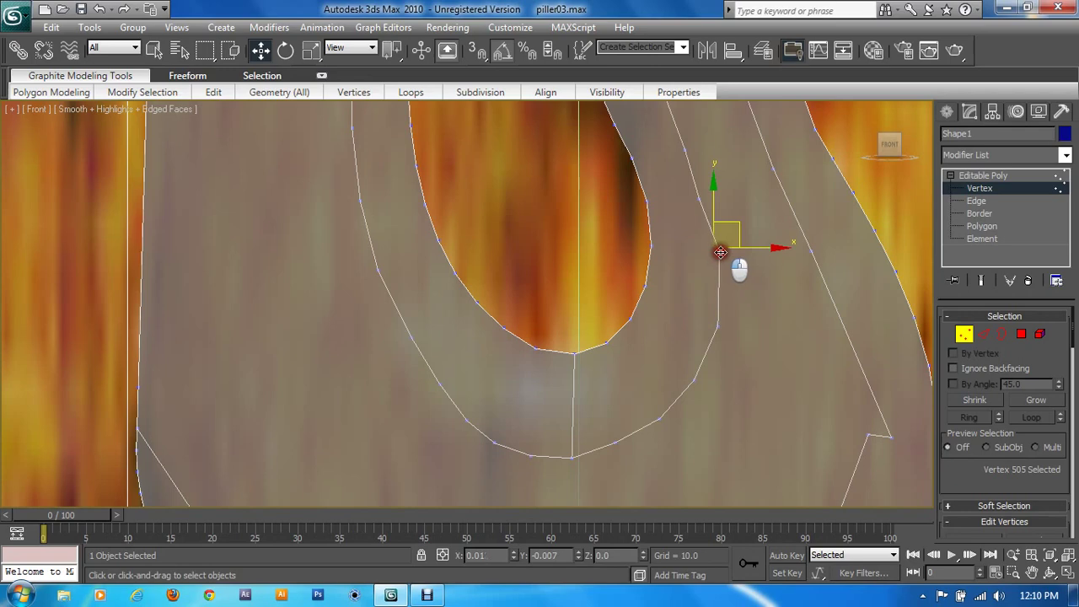
pyautogui.moveTo(722, 254); pyautogui.dragTo(699, 352, button='middle')
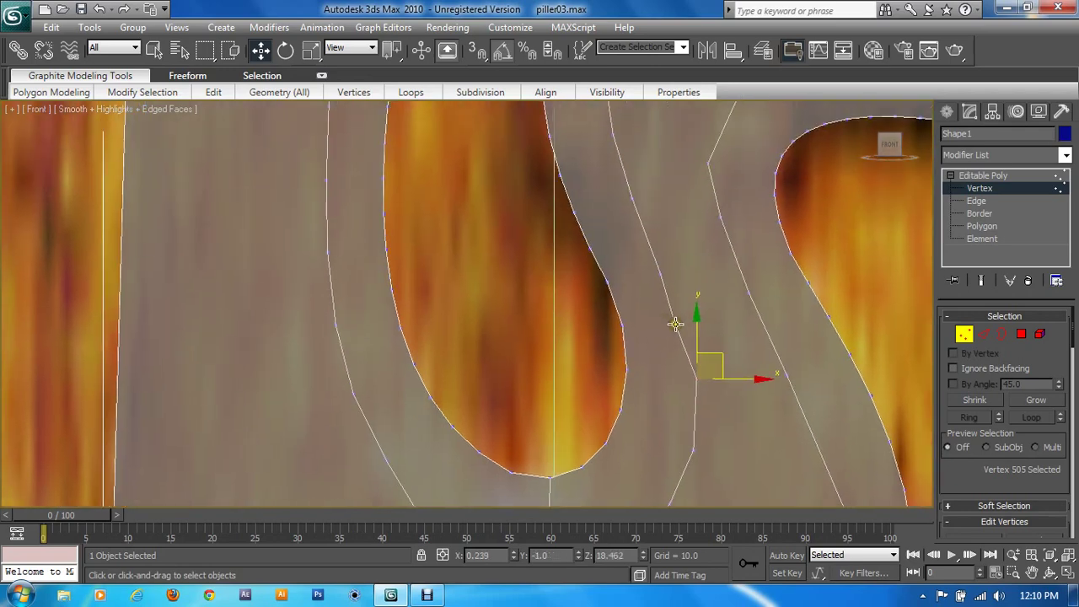
pyautogui.click(681, 315)
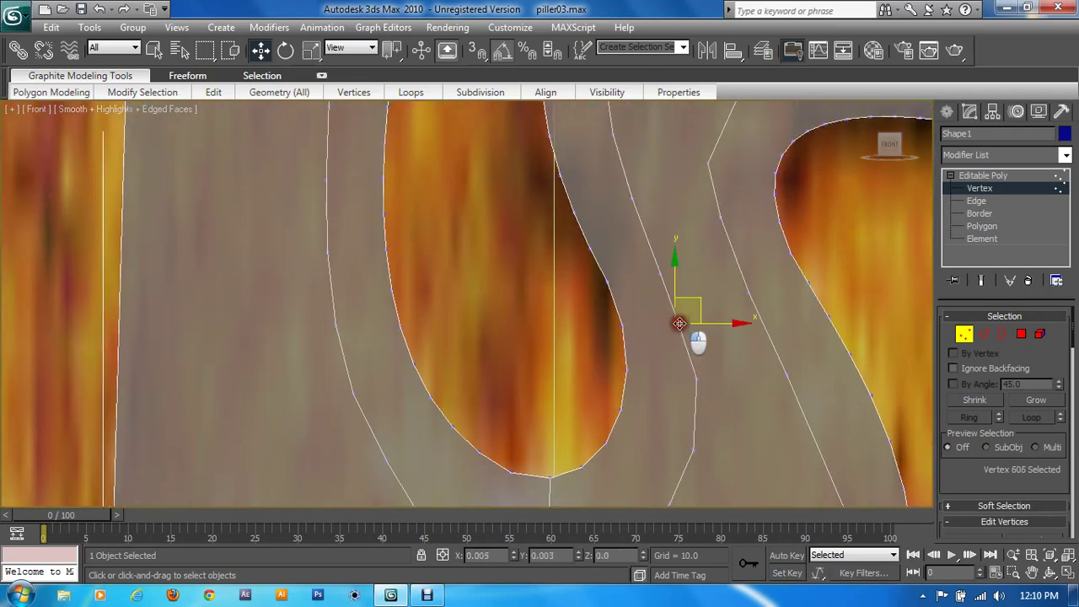
pyautogui.click(662, 275)
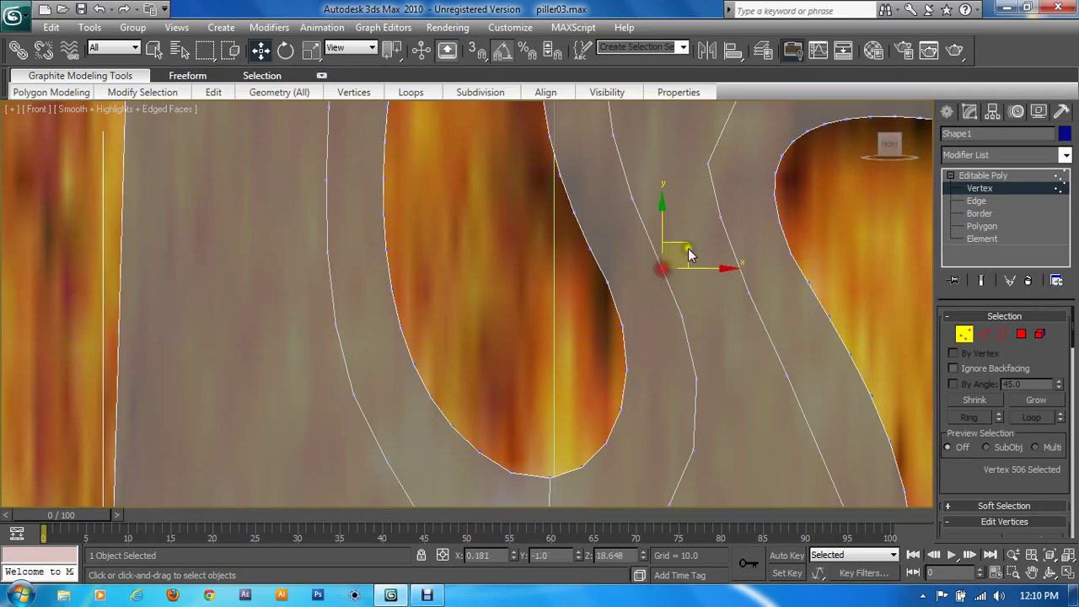
pyautogui.moveTo(688, 248); pyautogui.dragTo(690, 379, button='middle')
pyautogui.moveTo(656, 304); pyautogui.dragTo(603, 351, button='middle')
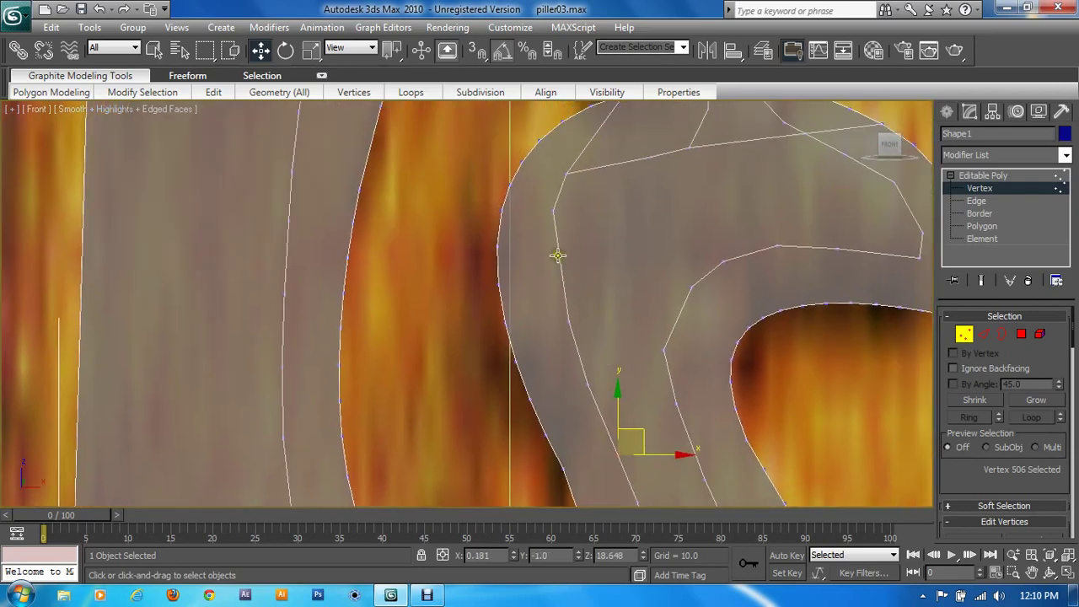
# Move the curl's junction vertices up-left and onto the reference outline
pyautogui.moveTo(553, 229); pyautogui.dragTo(553, 254)
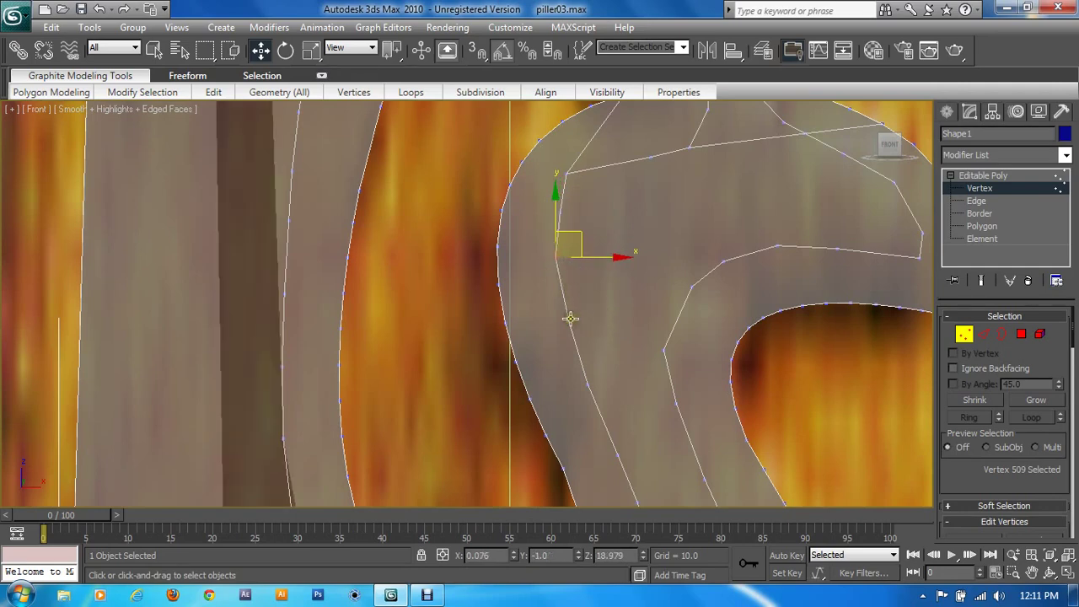
pyautogui.click(570, 318)
pyautogui.moveTo(592, 395)
pyautogui.mouseDown(button='middle')
pyautogui.moveTo(602, 349)
pyautogui.moveTo(580, 331)
pyautogui.mouseUp(button='middle')
pyautogui.click(582, 282)
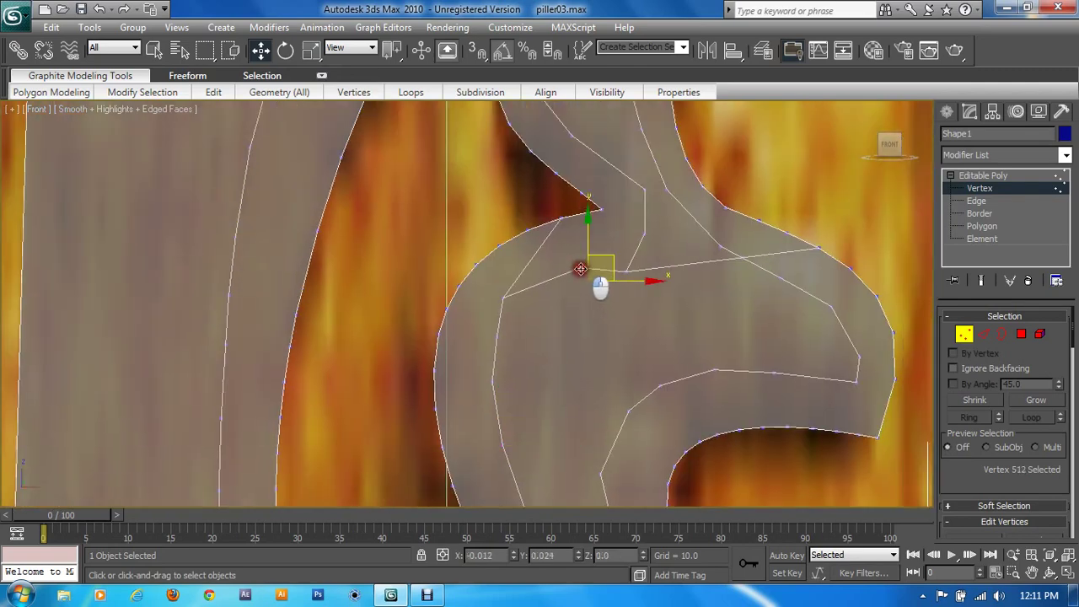
pyautogui.moveTo(581, 281); pyautogui.dragTo(563, 264)
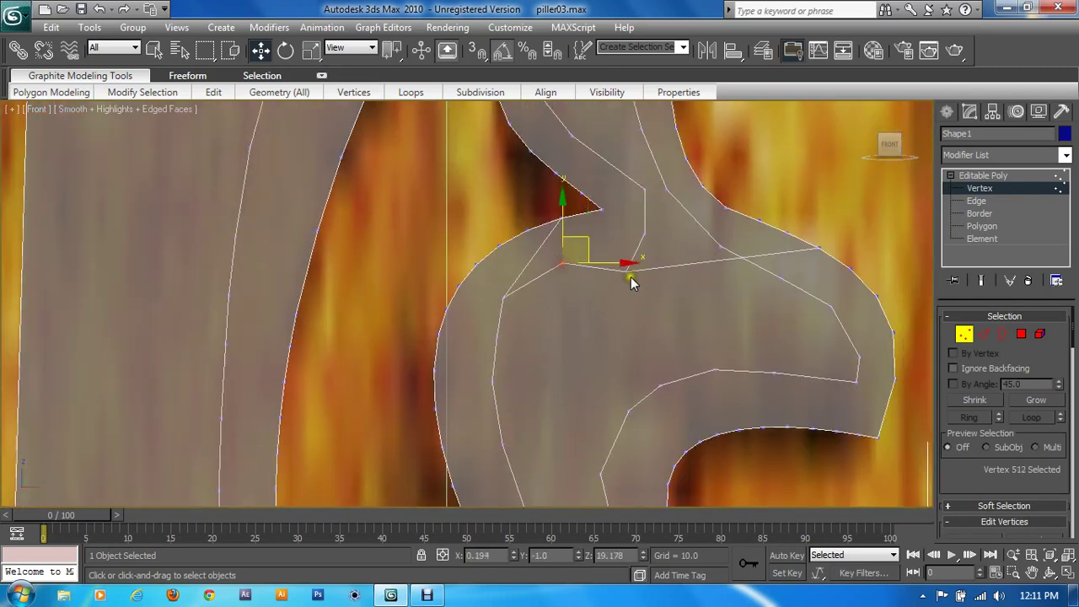
pyautogui.moveTo(628, 270); pyautogui.dragTo(613, 253)
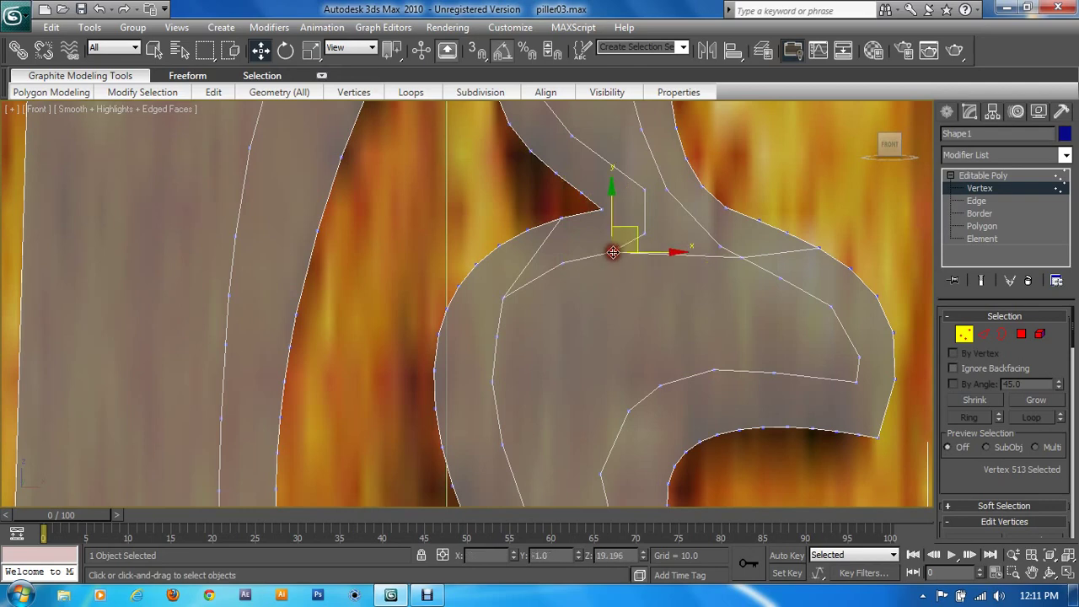
pyautogui.moveTo(503, 297); pyautogui.dragTo(514, 292)
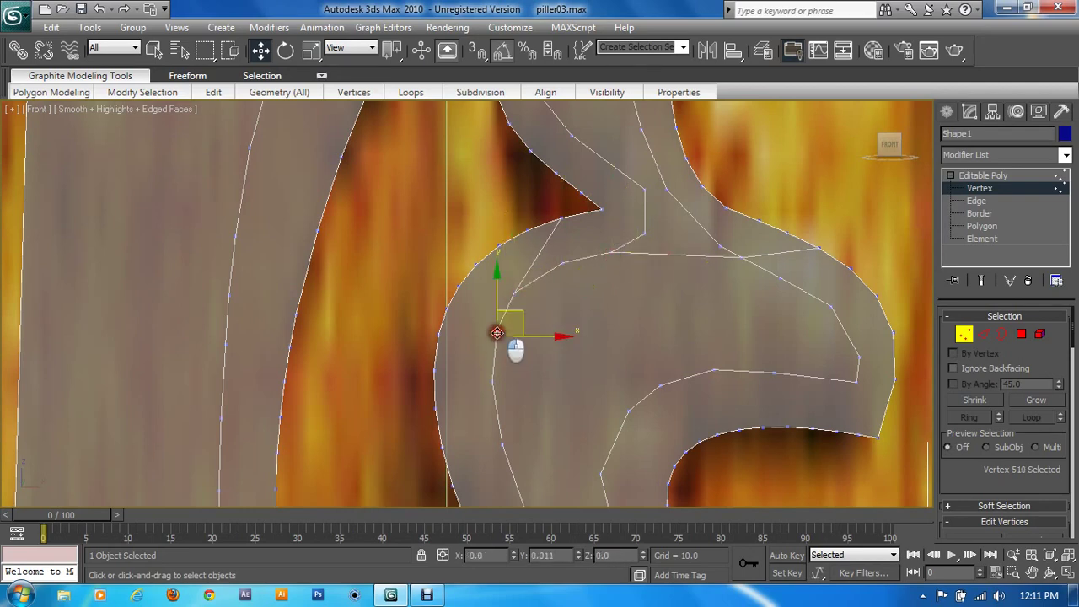
pyautogui.moveTo(519, 291); pyautogui.dragTo(520, 293)
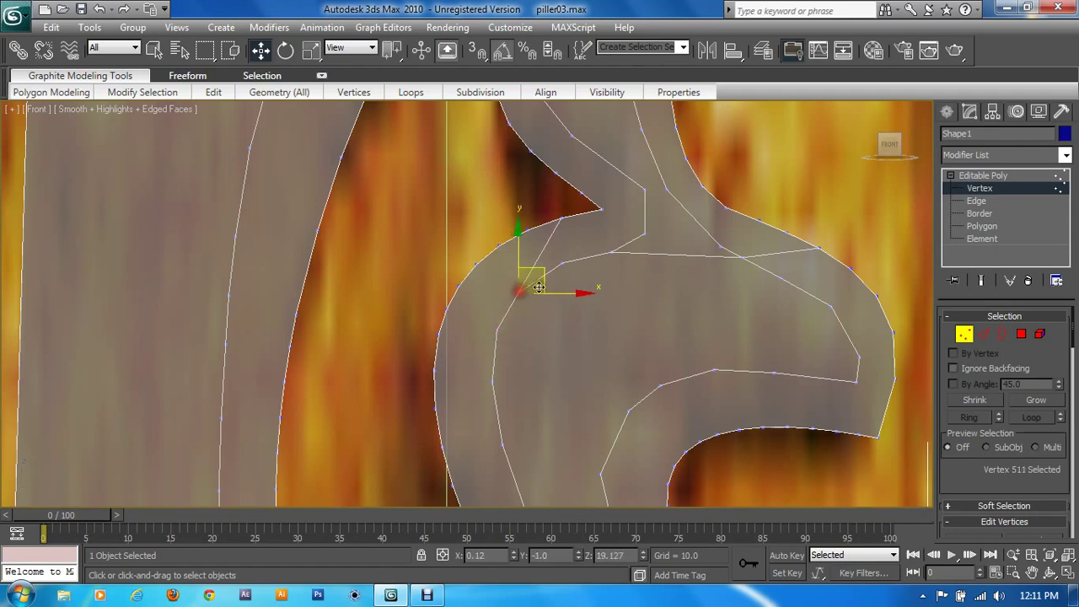
pyautogui.moveTo(637, 244); pyautogui.dragTo(649, 232)
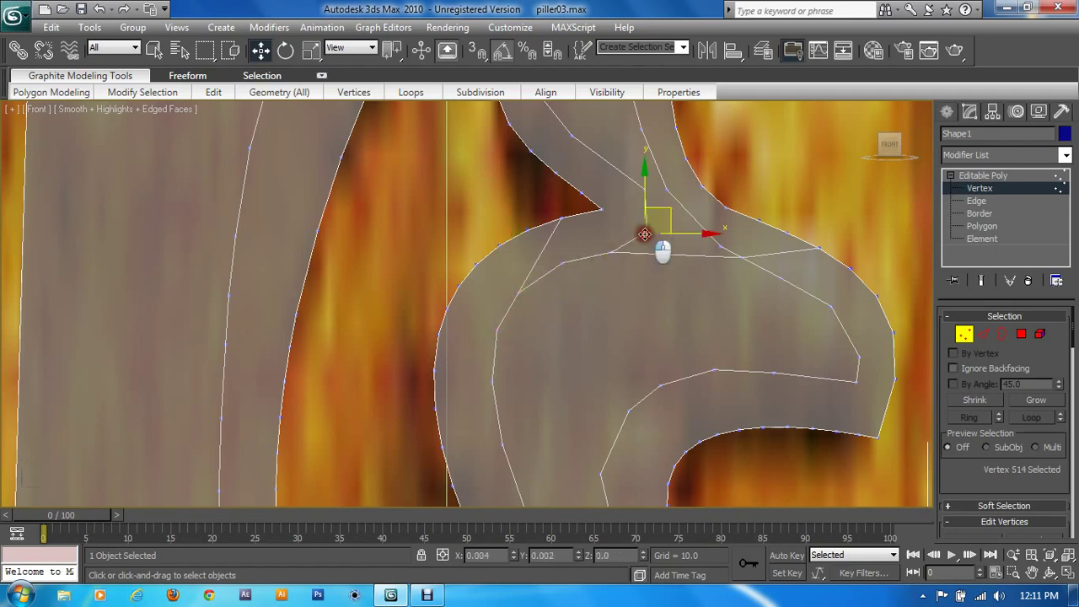
# Select the stem's inner corner vertices, the notch vertex and the inner strip edge vertices
pyautogui.click(612, 250)
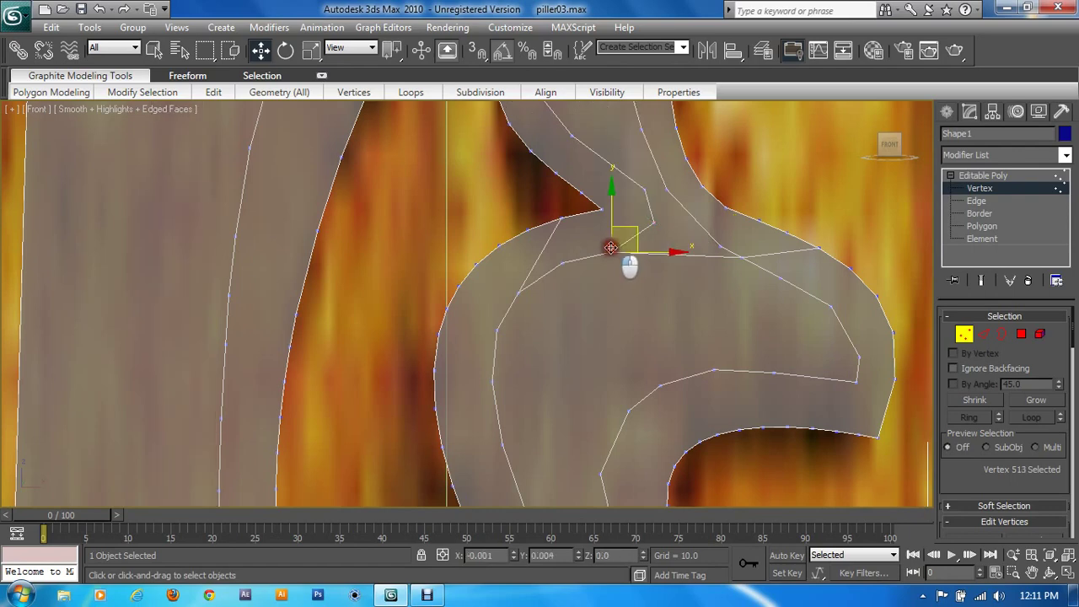
pyautogui.moveTo(624, 257)
pyautogui.mouseDown(button='middle')
pyautogui.moveTo(631, 309)
pyautogui.moveTo(588, 341)
pyautogui.mouseUp(button='middle')
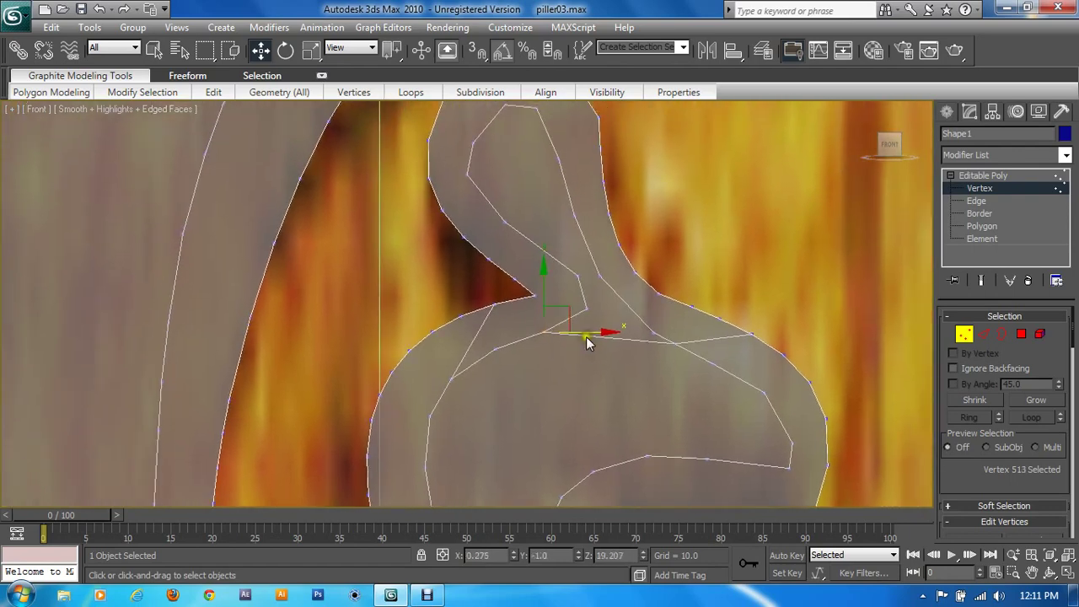
pyautogui.click(578, 274)
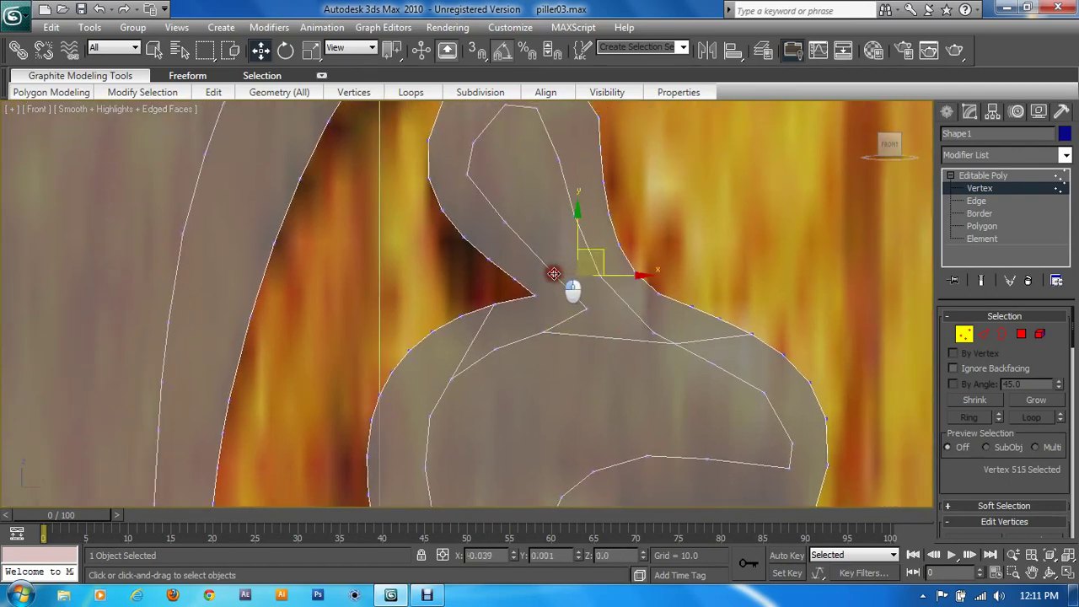
pyautogui.click(555, 273)
pyautogui.click(544, 329)
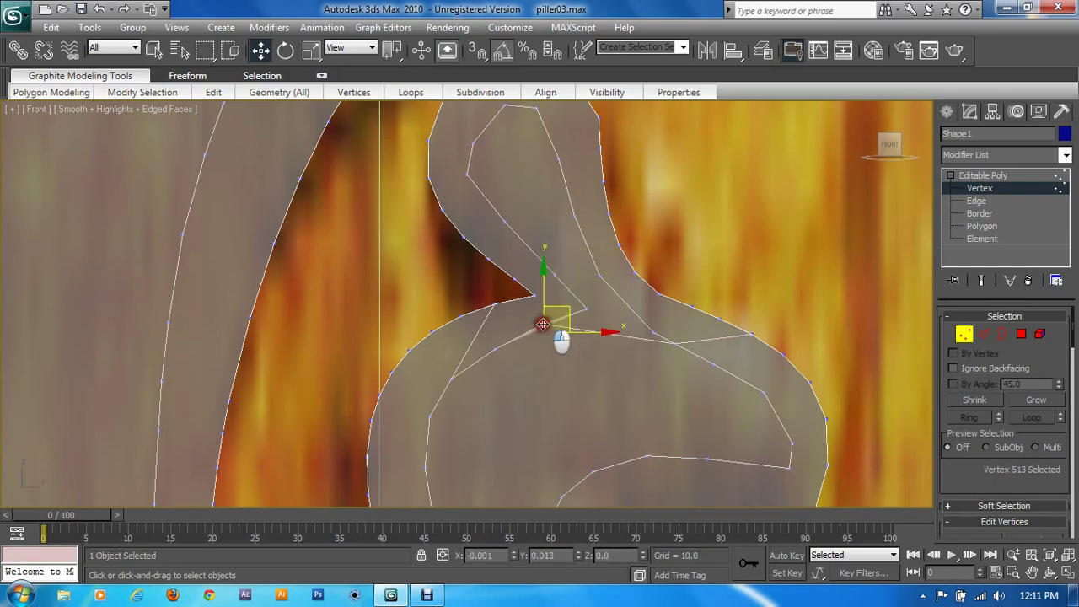
pyautogui.click(496, 342)
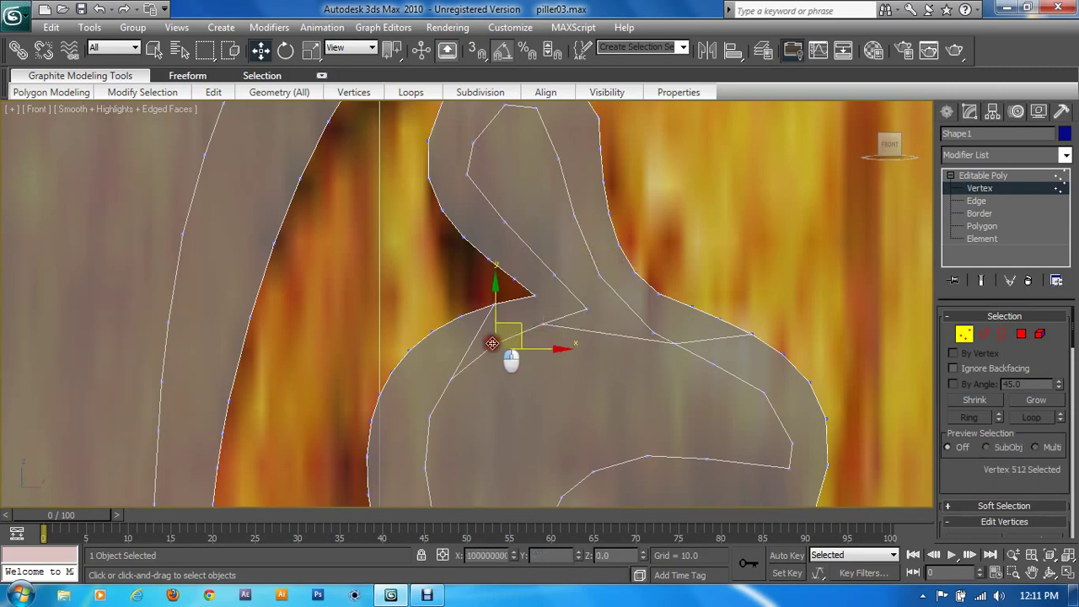
pyautogui.click(450, 375)
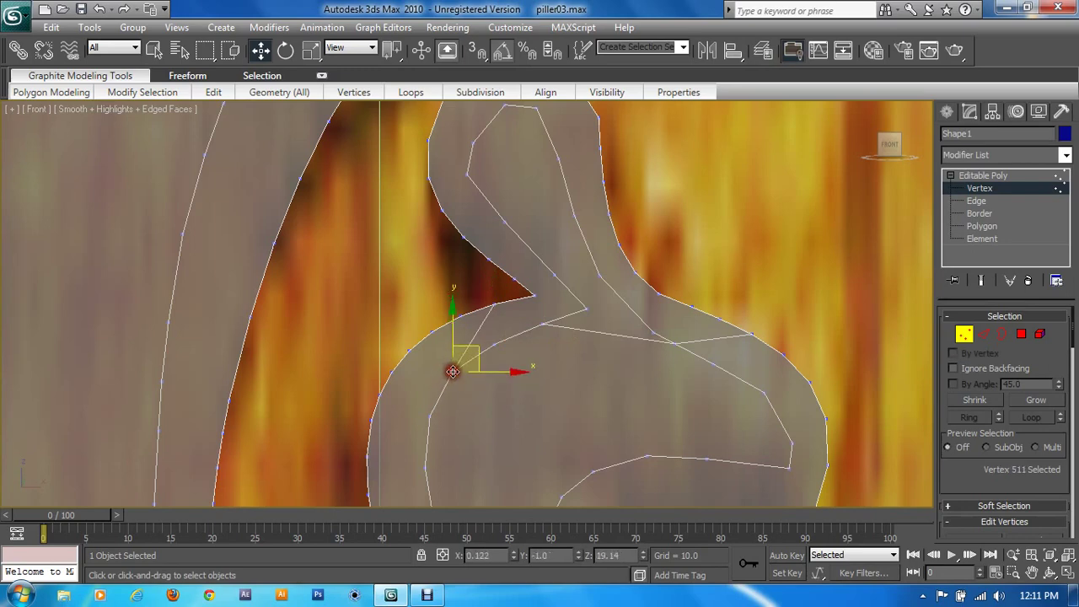
# Pull the inner curl vertices and the curl's top vertex up onto the upper outline
pyautogui.moveTo(590, 321); pyautogui.dragTo(552, 415, button='middle')
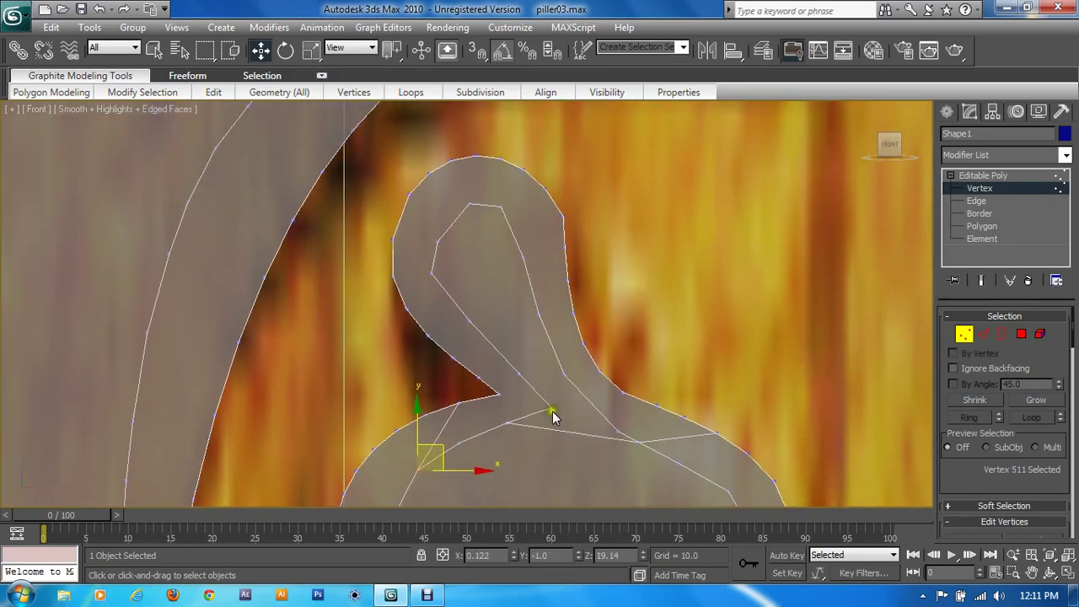
pyautogui.click(520, 372)
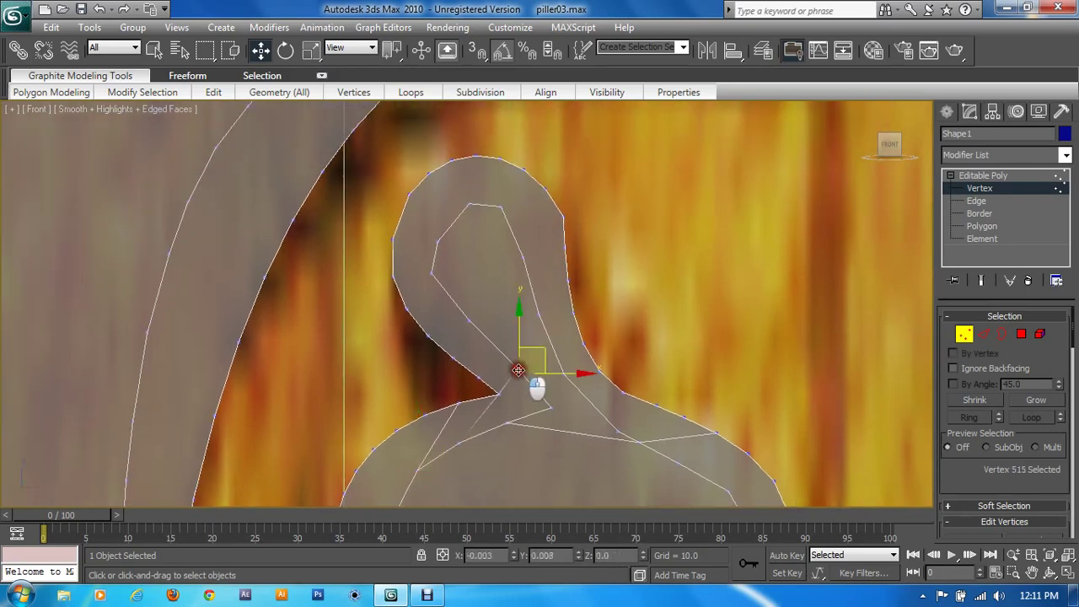
pyautogui.click(465, 324)
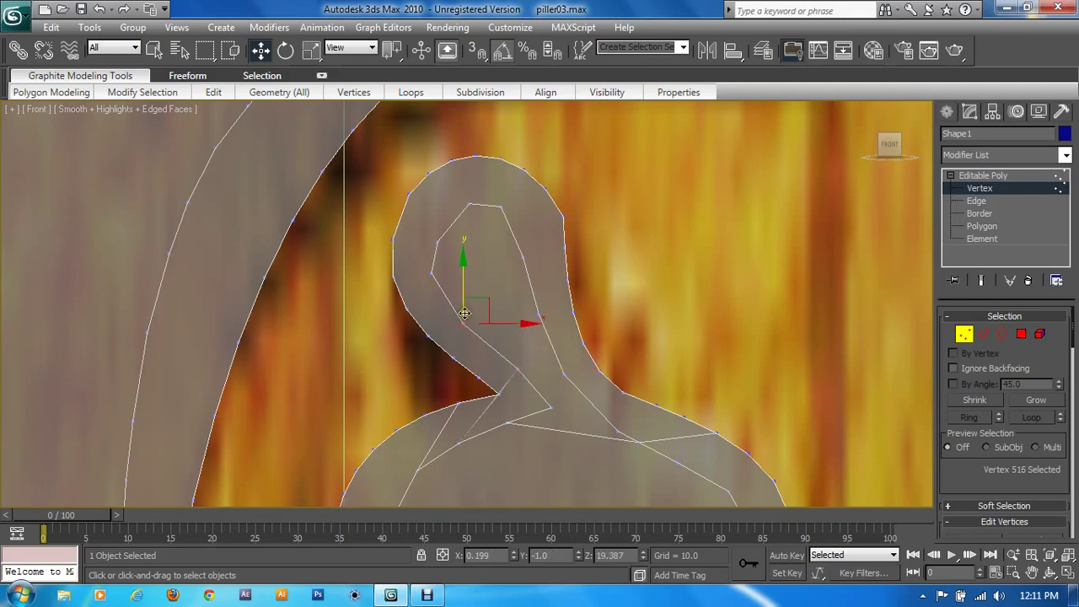
pyautogui.click(432, 290)
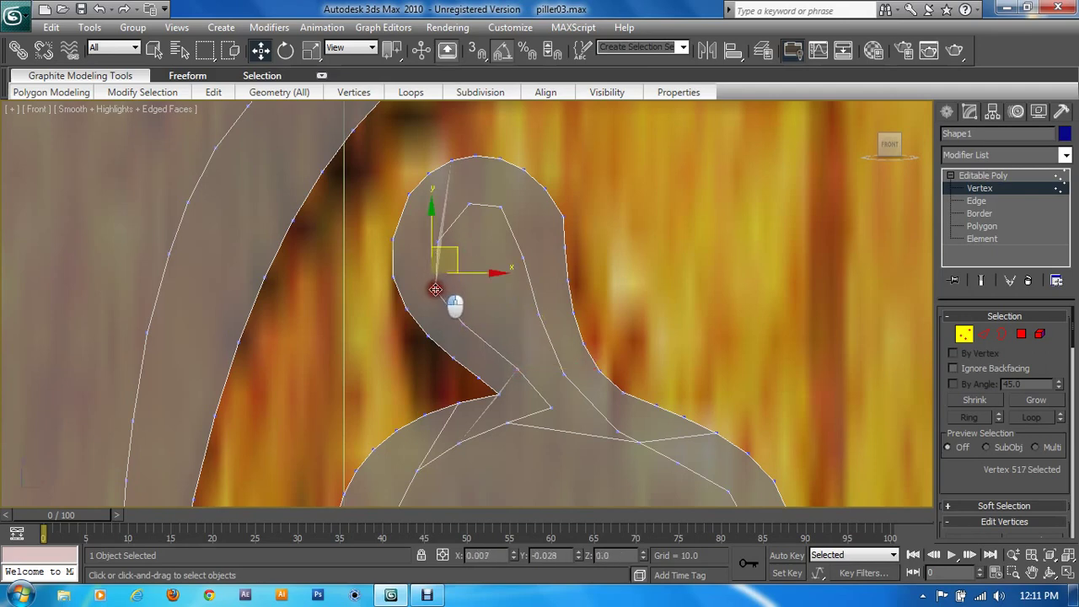
pyautogui.moveTo(438, 243)
pyautogui.mouseDown()
pyautogui.moveTo(423, 249)
pyautogui.moveTo(453, 264)
pyautogui.moveTo(435, 251)
pyautogui.moveTo(463, 218)
pyautogui.moveTo(436, 214)
pyautogui.moveTo(464, 193)
pyautogui.mouseUp()
pyautogui.click(476, 251)
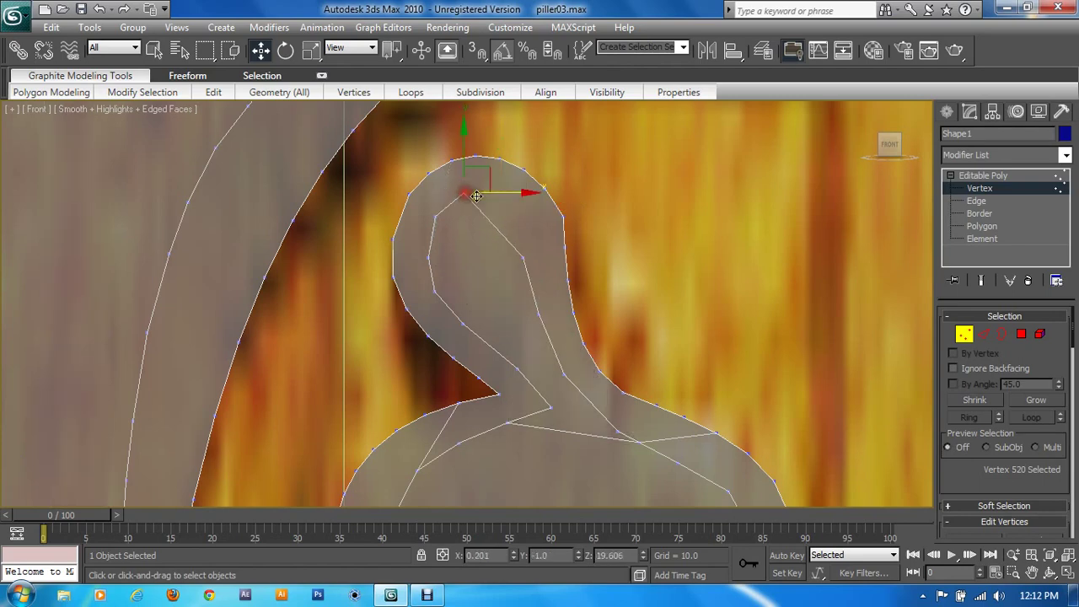
pyautogui.moveTo(518, 261); pyautogui.dragTo(498, 194)
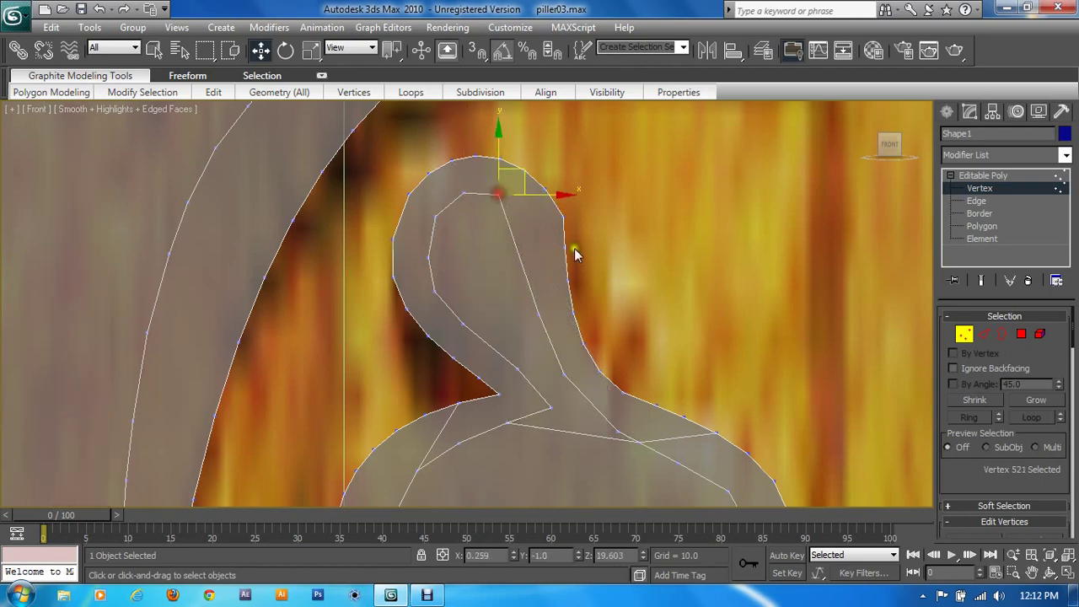
pyautogui.moveTo(995, 484); pyautogui.dragTo(988, 344)
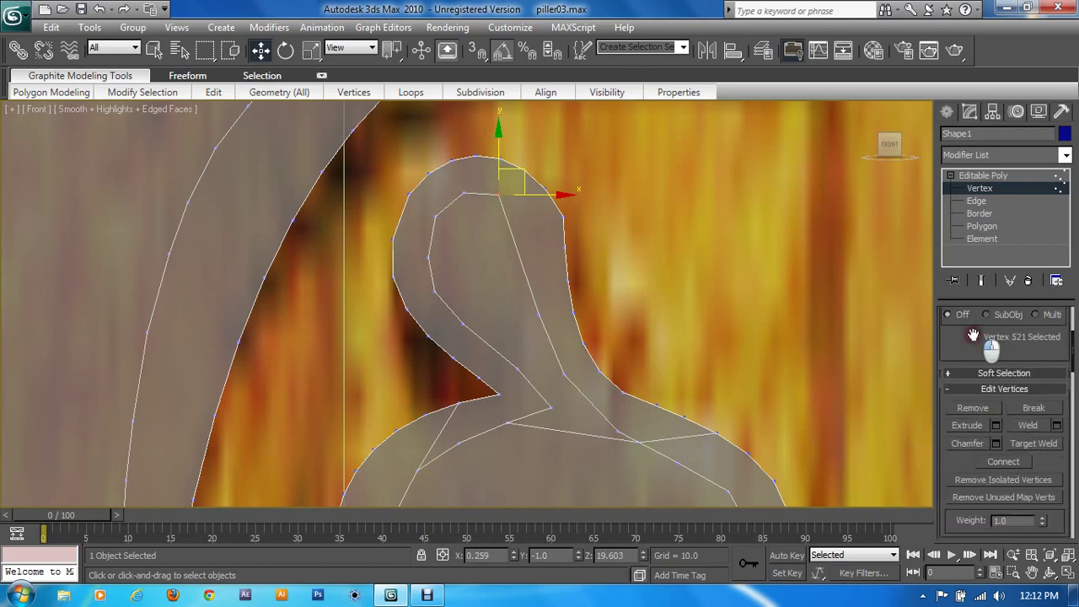
# At Edge level, use Insert Vertex to add vertices on the inner curl and stem edges
pyautogui.scroll(5, 993, 339)
pyautogui.click(994, 337)
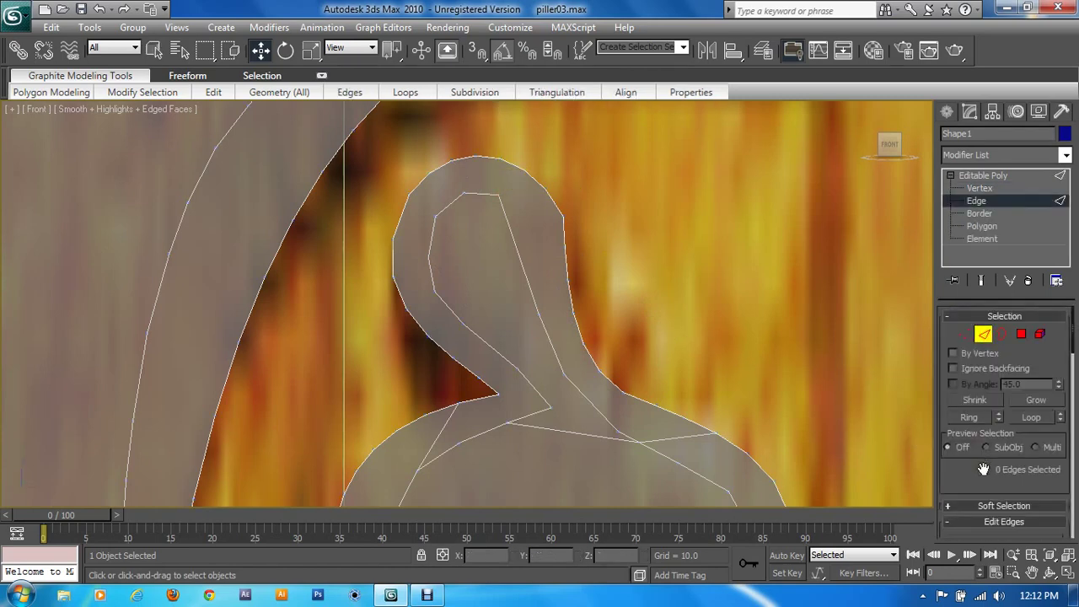
pyautogui.scroll(-3, 972, 370)
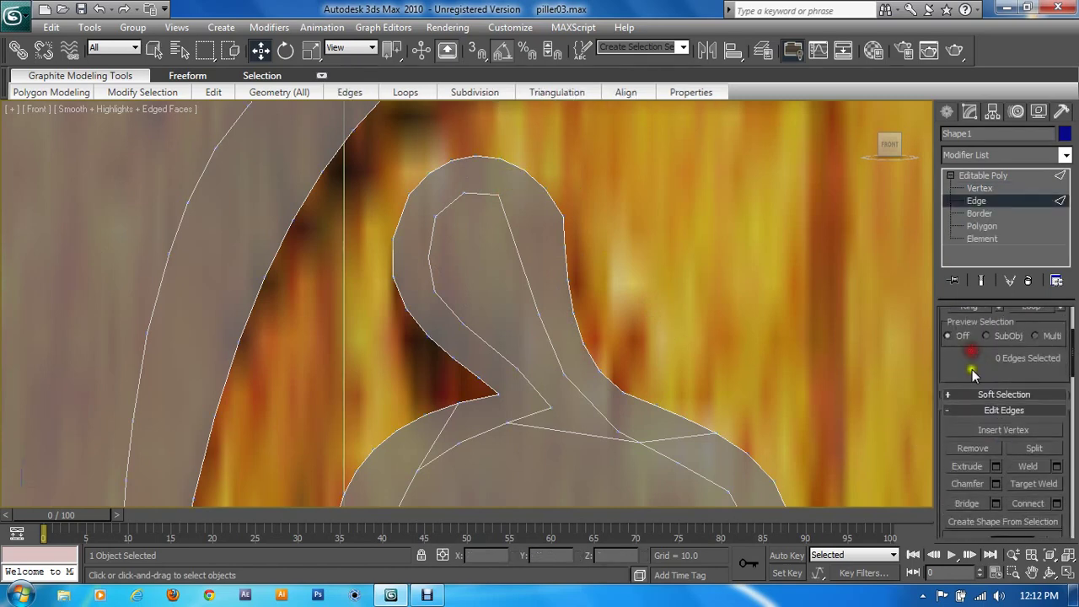
pyautogui.click(1006, 431)
pyautogui.click(510, 229)
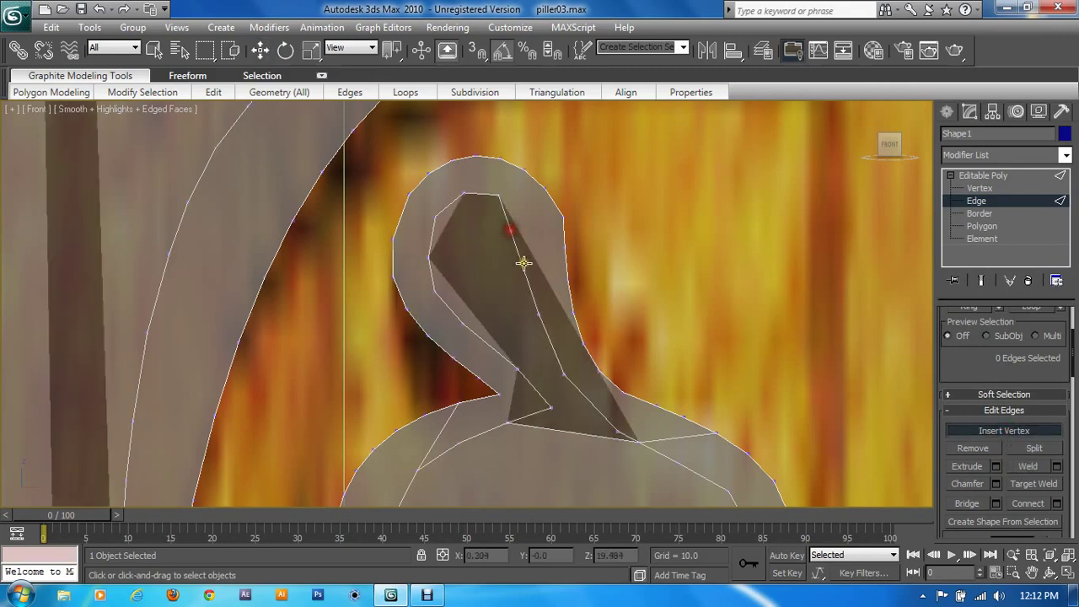
pyautogui.click(523, 271)
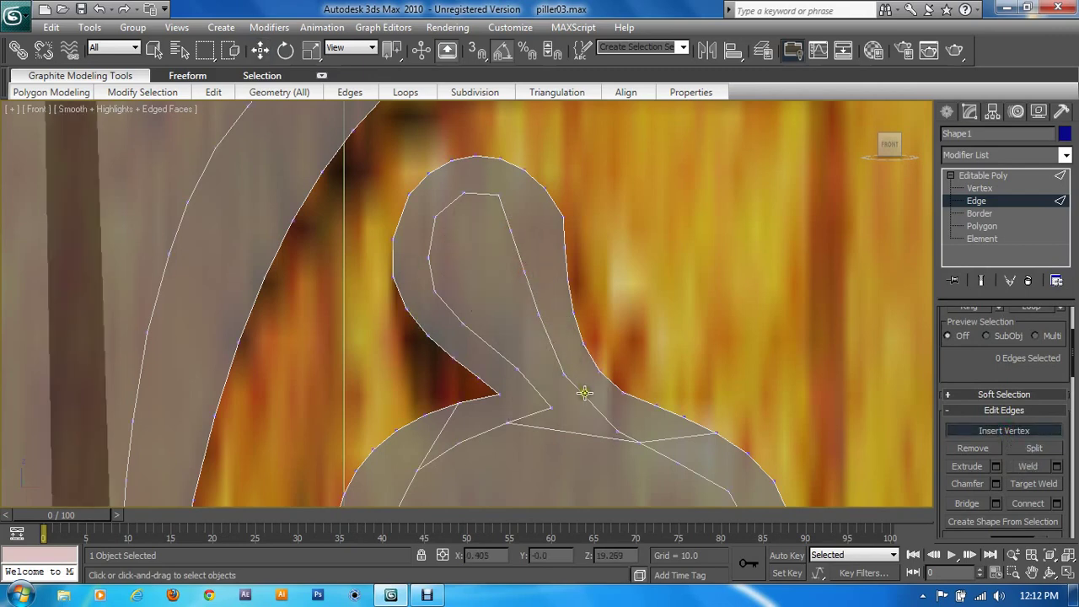
pyautogui.moveTo(622, 433); pyautogui.dragTo(571, 337, button='middle')
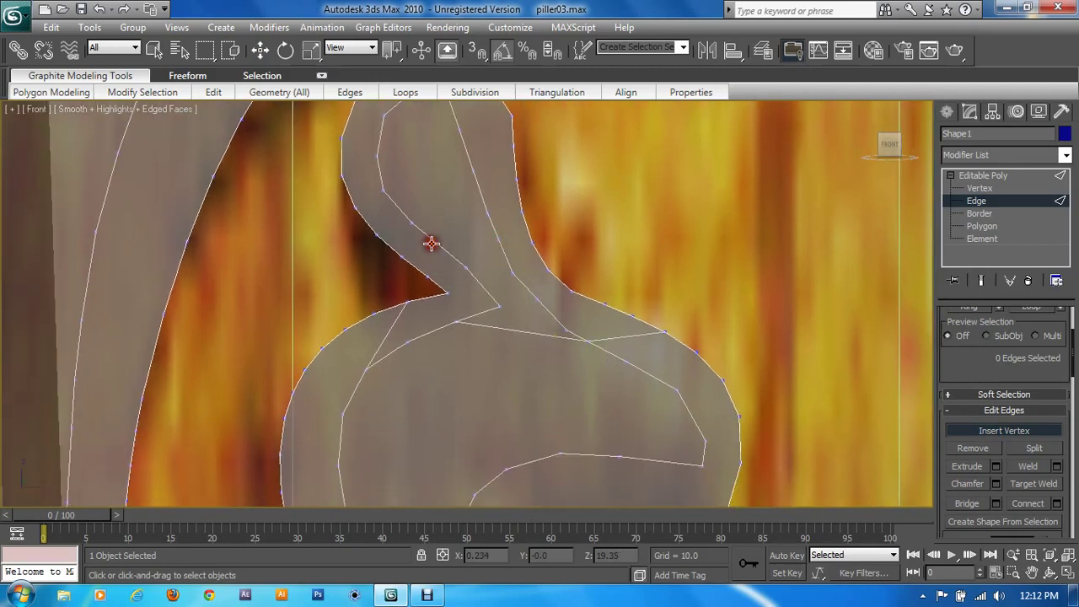
pyautogui.moveTo(409, 145); pyautogui.dragTo(460, 278, button='middle')
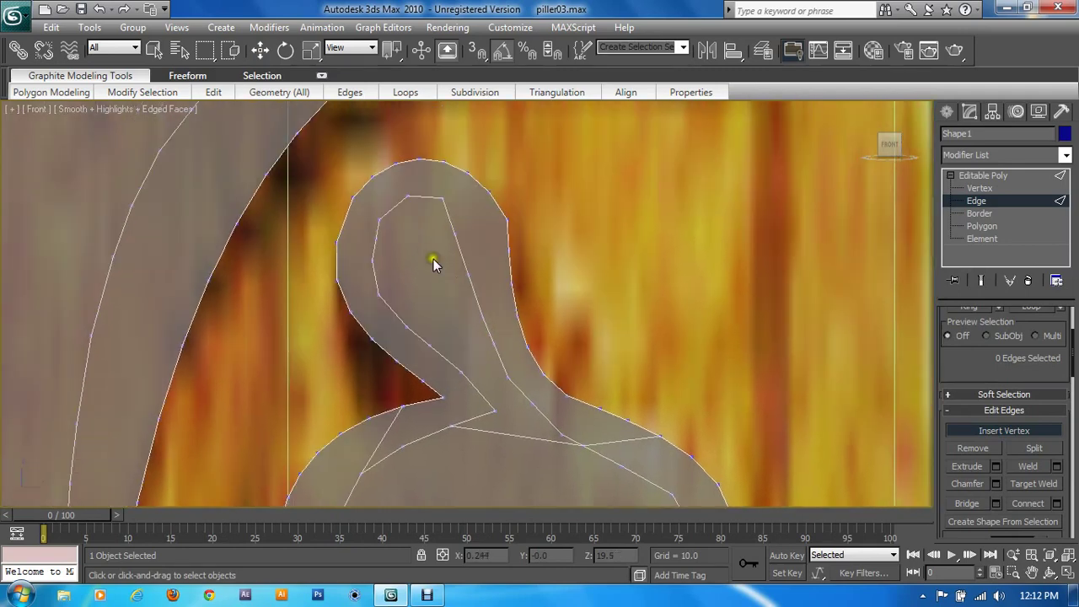
pyautogui.scroll(-2, 674, 423)
pyautogui.moveTo(674, 423); pyautogui.dragTo(648, 332, button='middle')
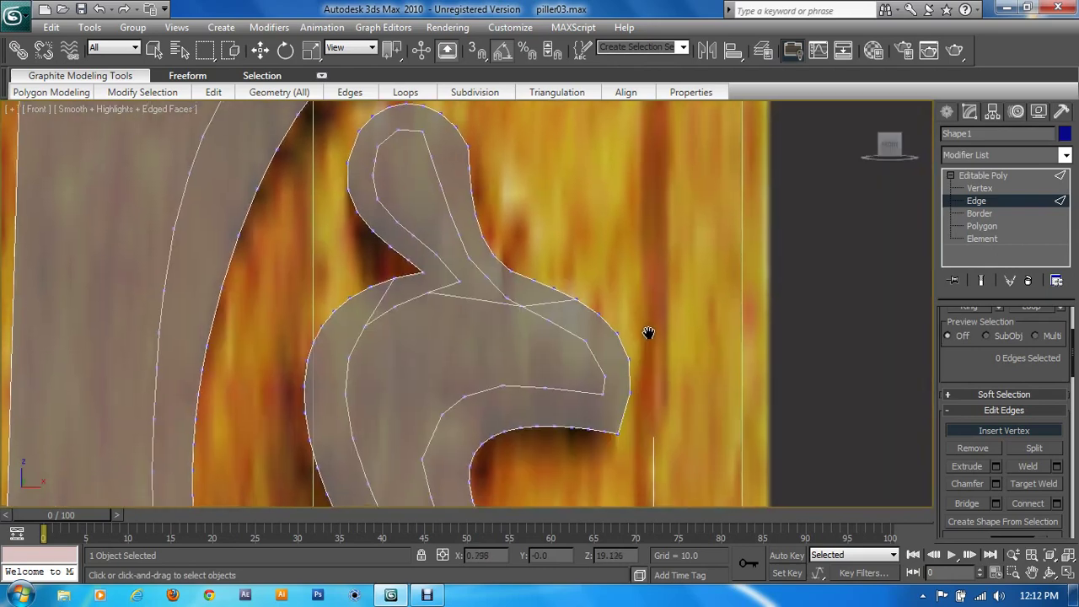
# Insert vertices on the outer, inner strip, S-curve, lower and left edges of the scroll
pyautogui.click(565, 334)
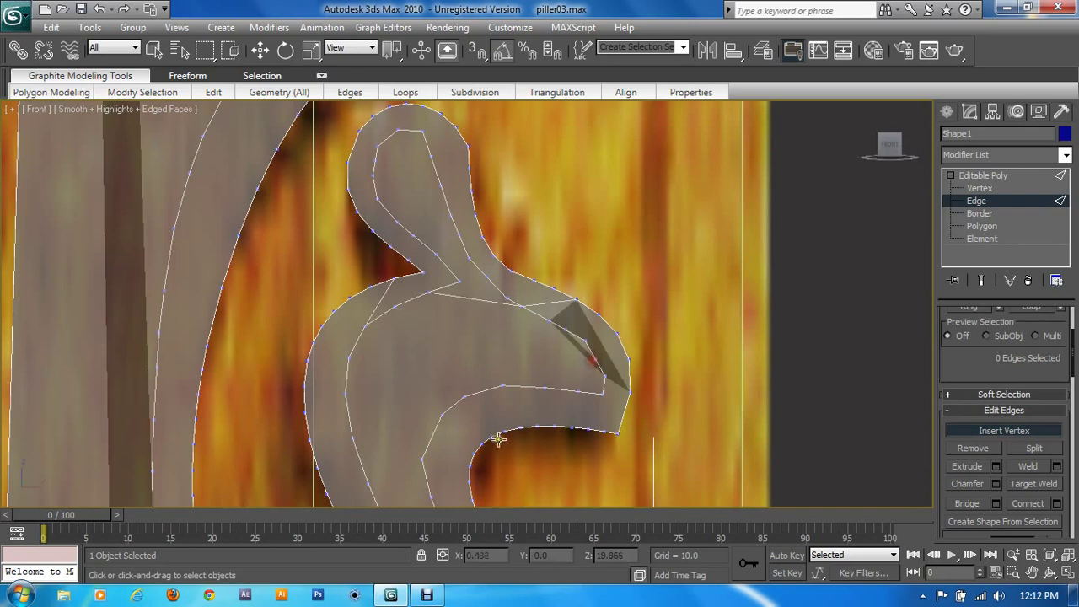
pyautogui.moveTo(480, 443); pyautogui.dragTo(551, 292, button='middle')
pyautogui.click(501, 293)
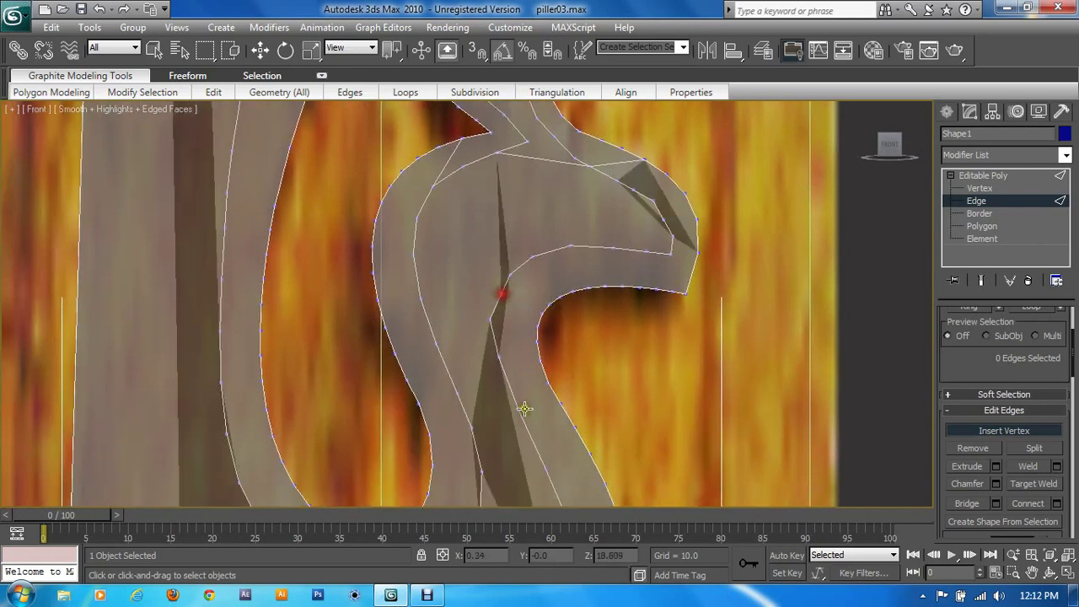
pyautogui.moveTo(568, 460); pyautogui.dragTo(518, 297, button='middle')
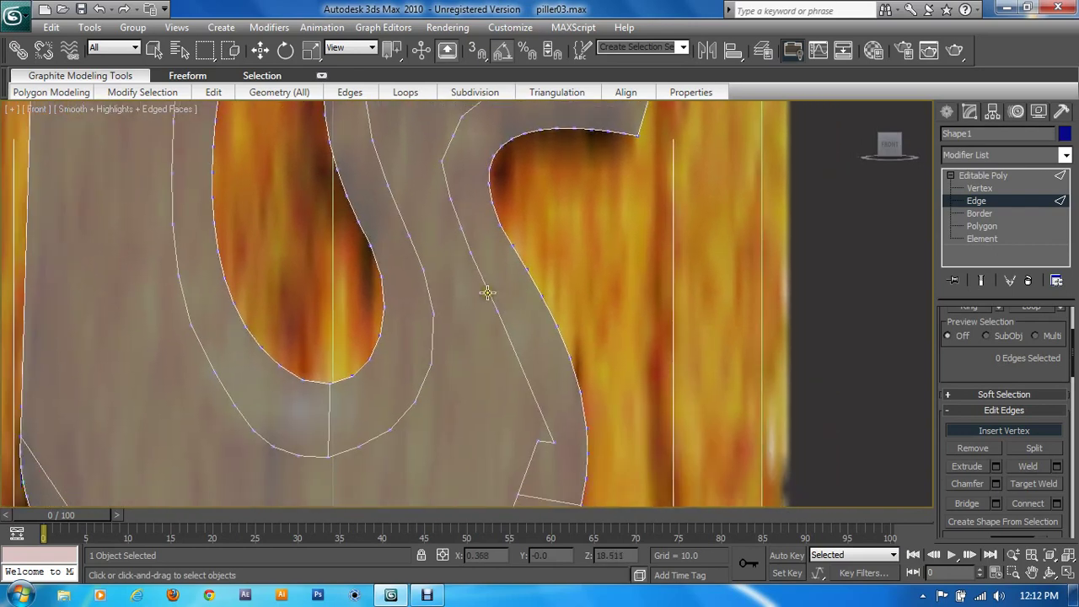
pyautogui.click(479, 282)
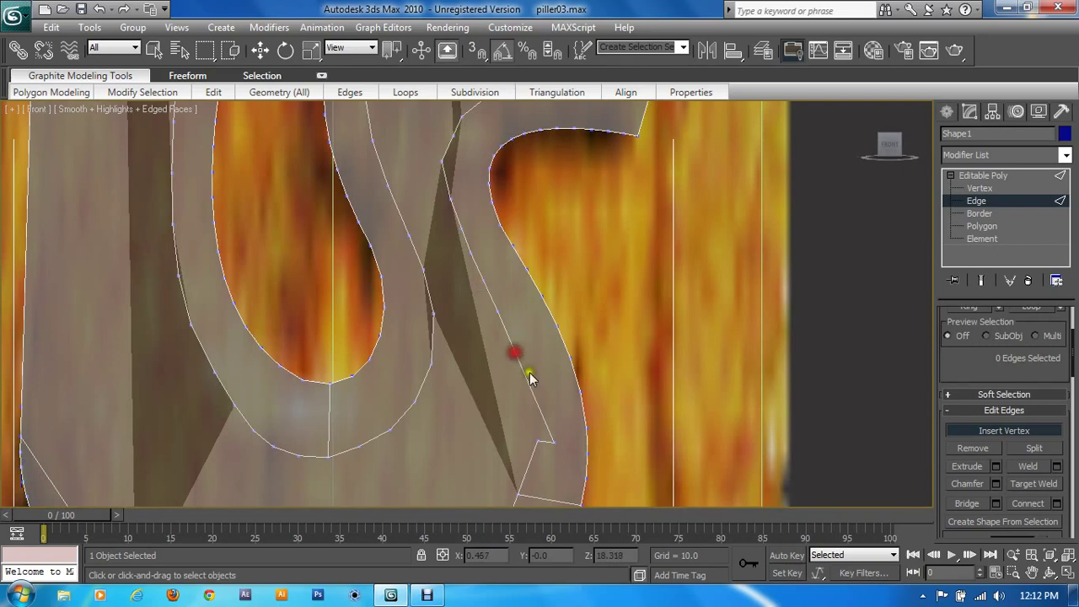
pyautogui.moveTo(558, 435); pyautogui.dragTo(566, 261, button='middle')
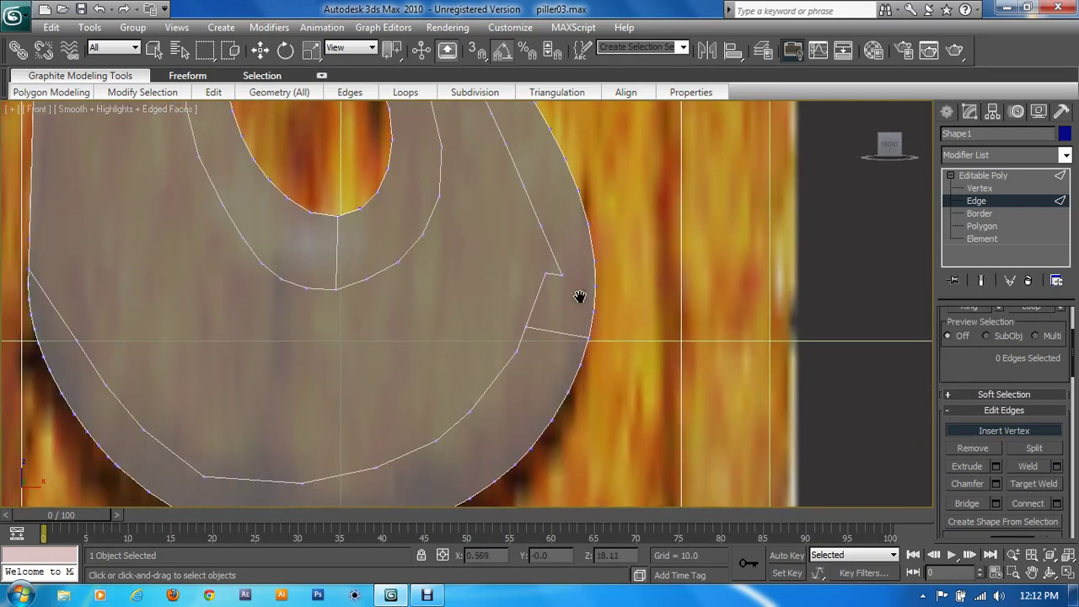
pyautogui.click(408, 452)
pyautogui.click(345, 470)
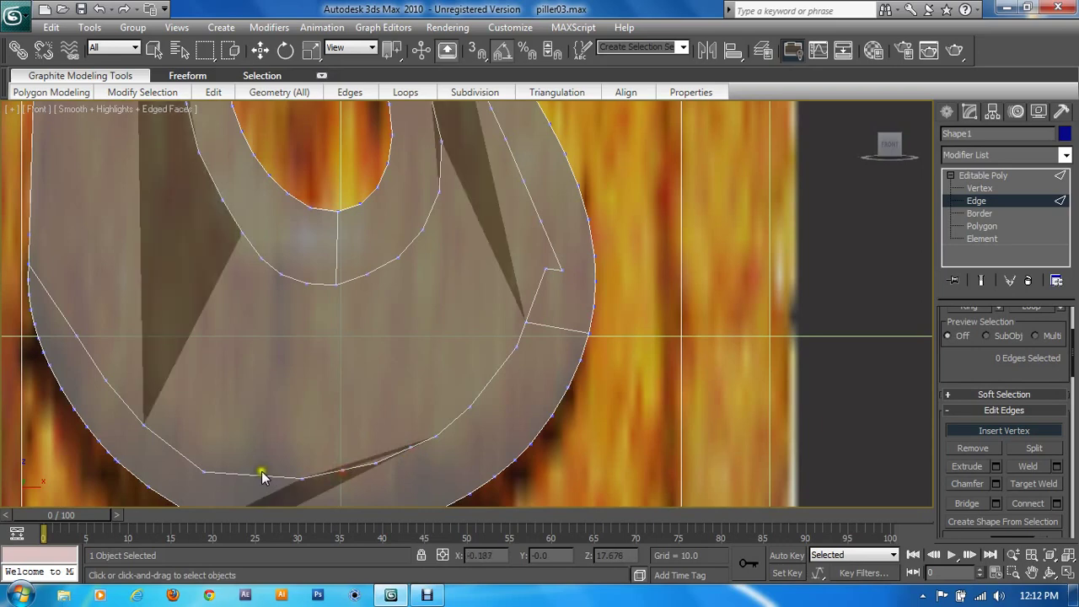
pyautogui.click(171, 445)
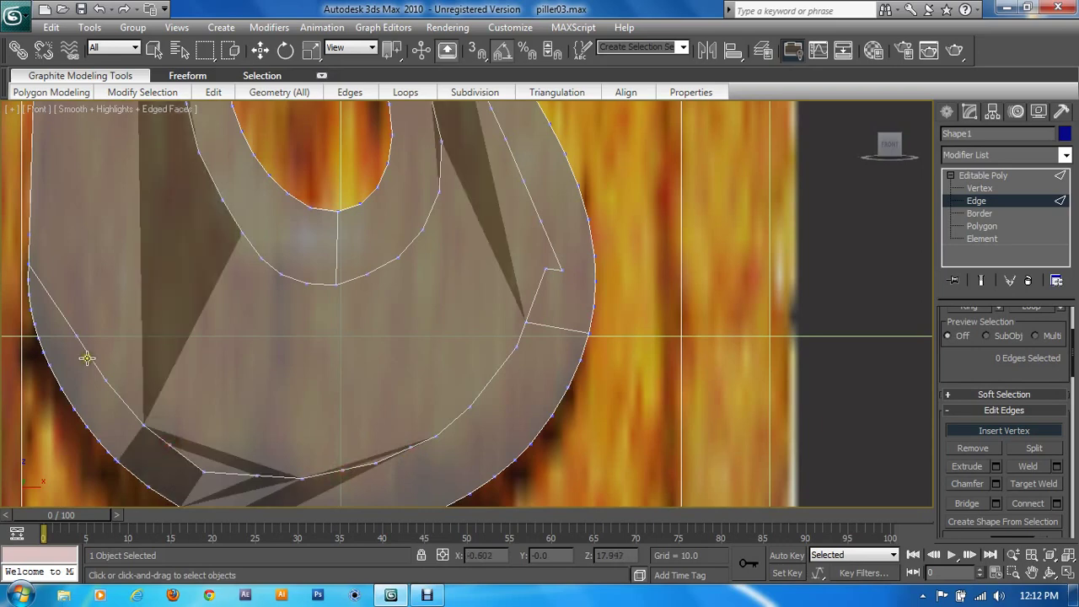
pyautogui.click(57, 300)
pyautogui.moveTo(137, 308)
pyautogui.mouseDown(button='middle')
pyautogui.moveTo(619, 422)
pyautogui.moveTo(595, 325)
pyautogui.moveTo(544, 310)
pyautogui.moveTo(517, 325)
pyautogui.mouseUp(button='middle')
# Return to Move at Vertex level and nudge a neck vertex of Shape1 slightly
pyautogui.press('w')
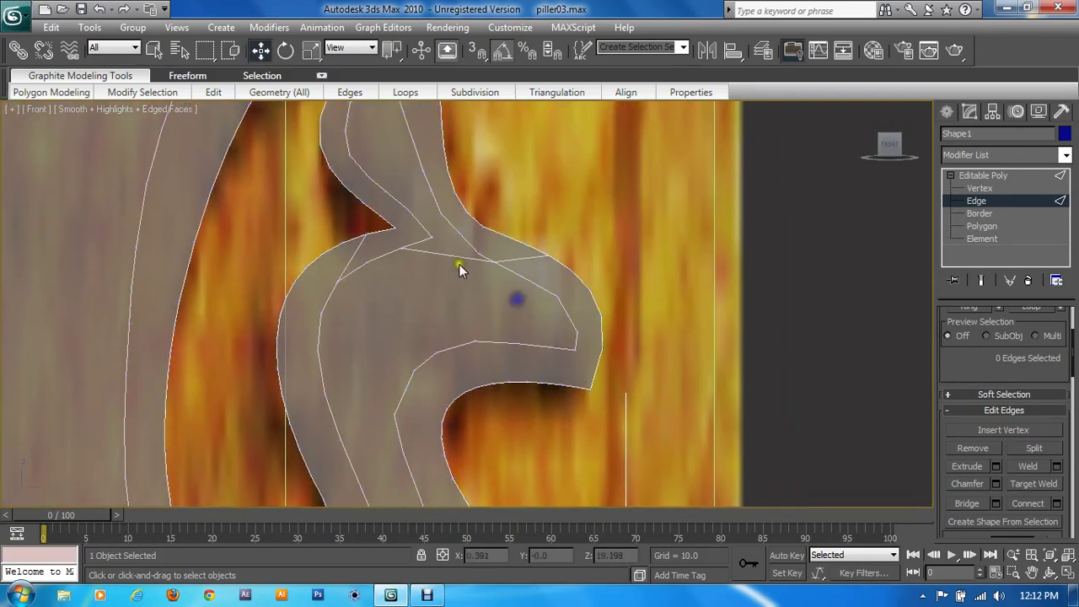
pyautogui.moveTo(458, 265); pyautogui.dragTo(437, 329, button='middle')
pyautogui.press('1')
pyautogui.moveTo(357, 217); pyautogui.dragTo(374, 261, button='middle')
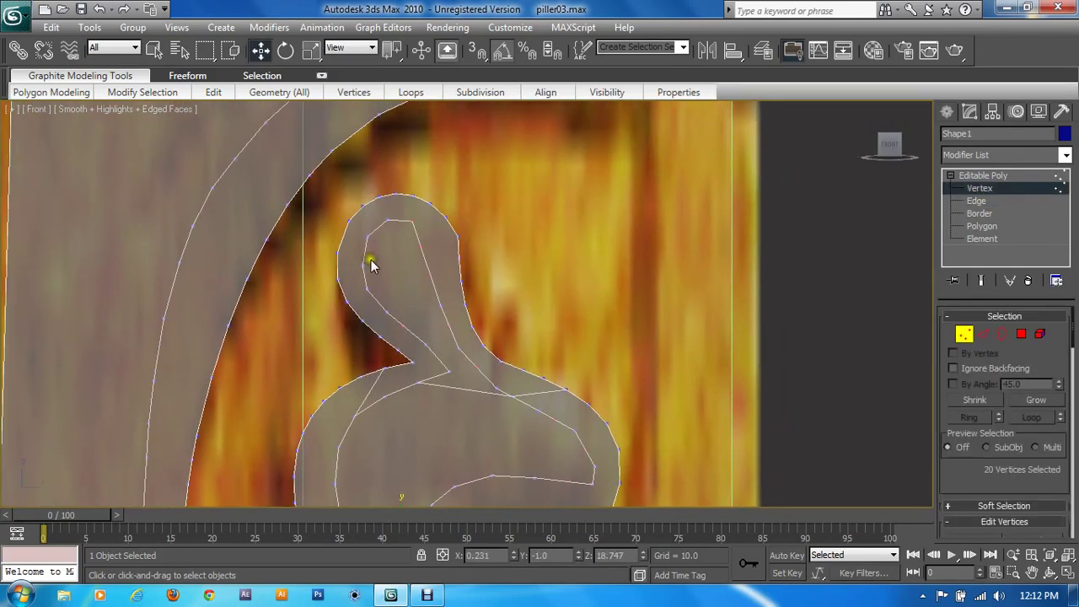
pyautogui.scroll(3, 381, 304)
pyautogui.moveTo(392, 388); pyautogui.dragTo(381, 385)
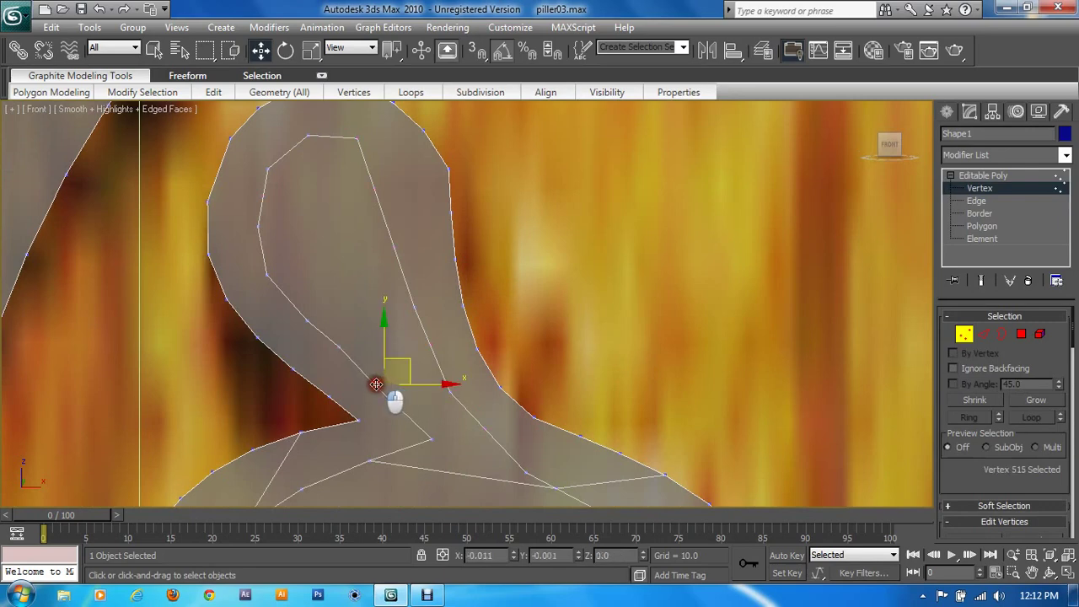
# Pull the lower inner-curl vertices onto the pillar reference
pyautogui.click(347, 346)
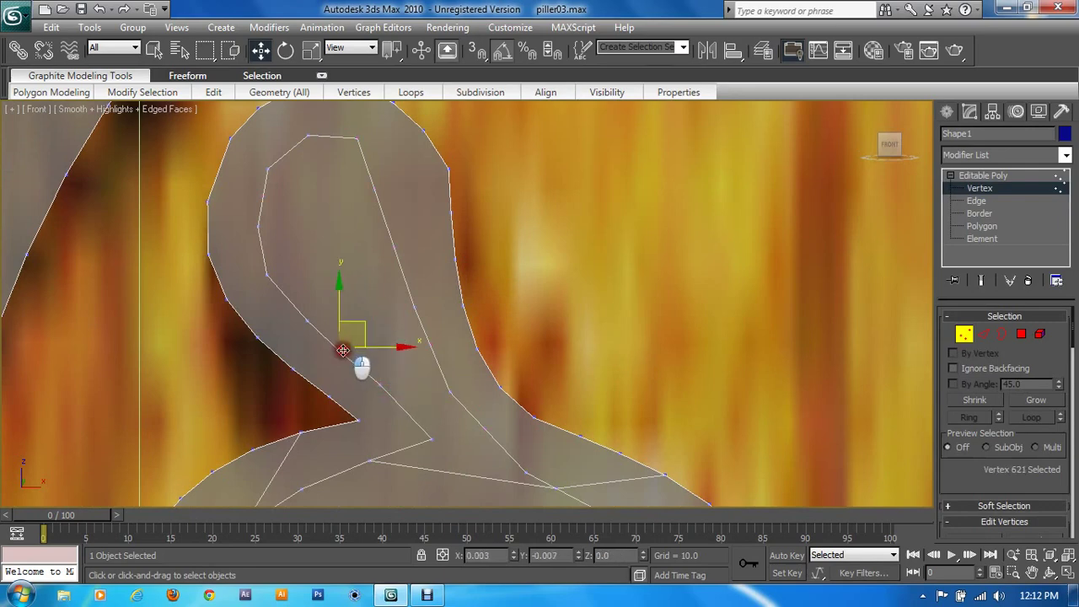
pyautogui.moveTo(337, 346); pyautogui.dragTo(368, 384, button='middle')
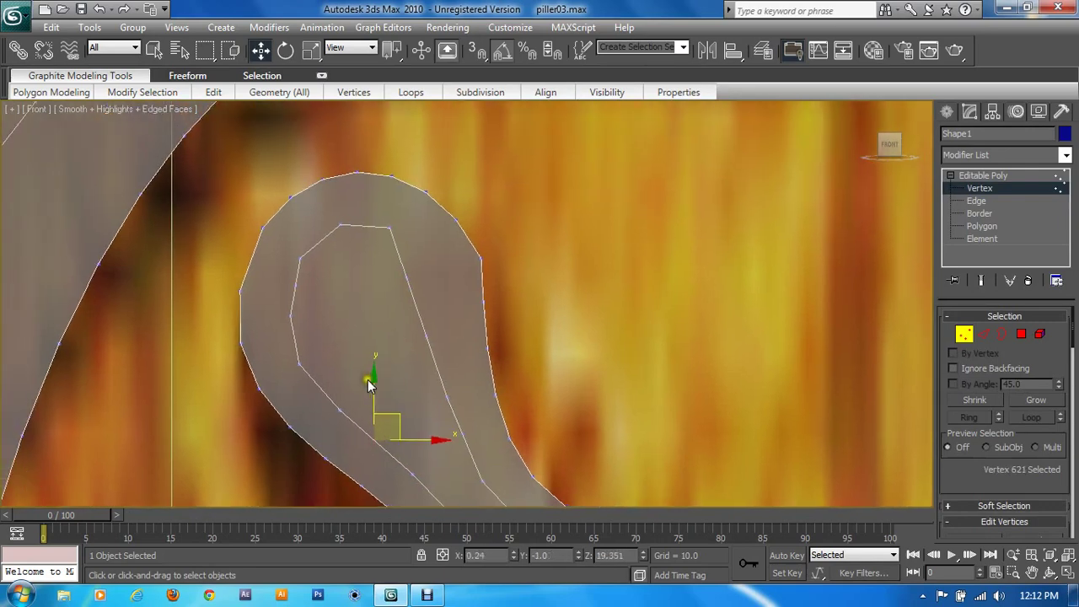
pyautogui.click(289, 318)
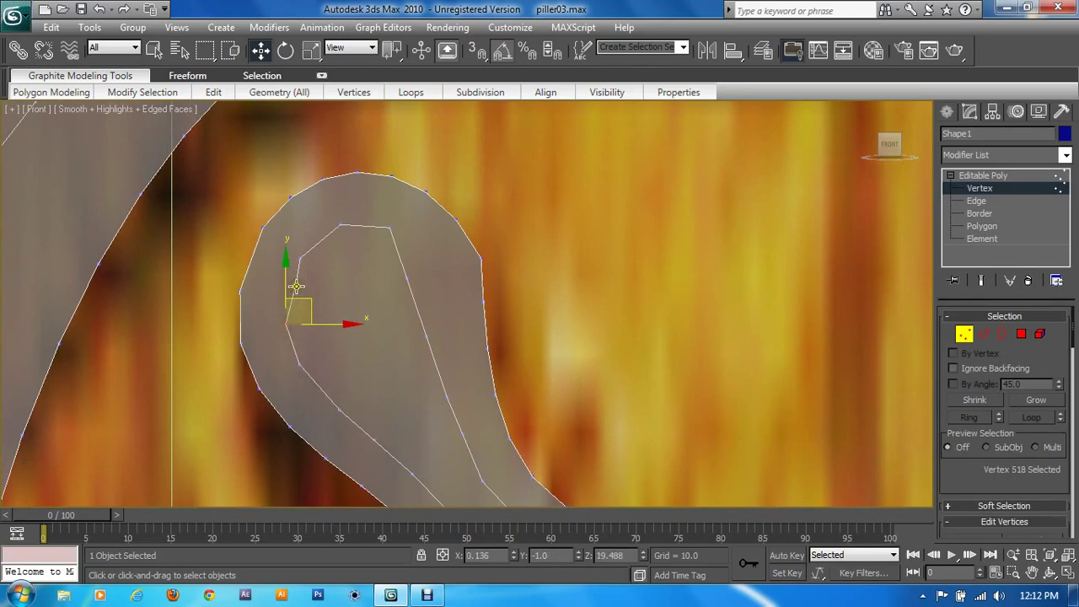
pyautogui.moveTo(300, 257); pyautogui.dragTo(285, 283)
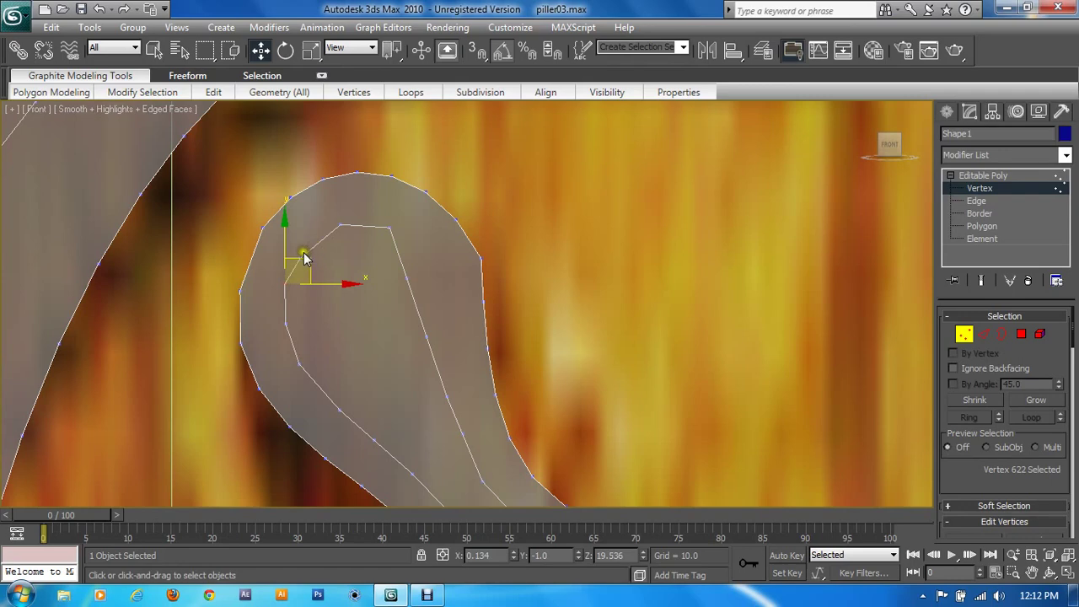
pyautogui.click(308, 255)
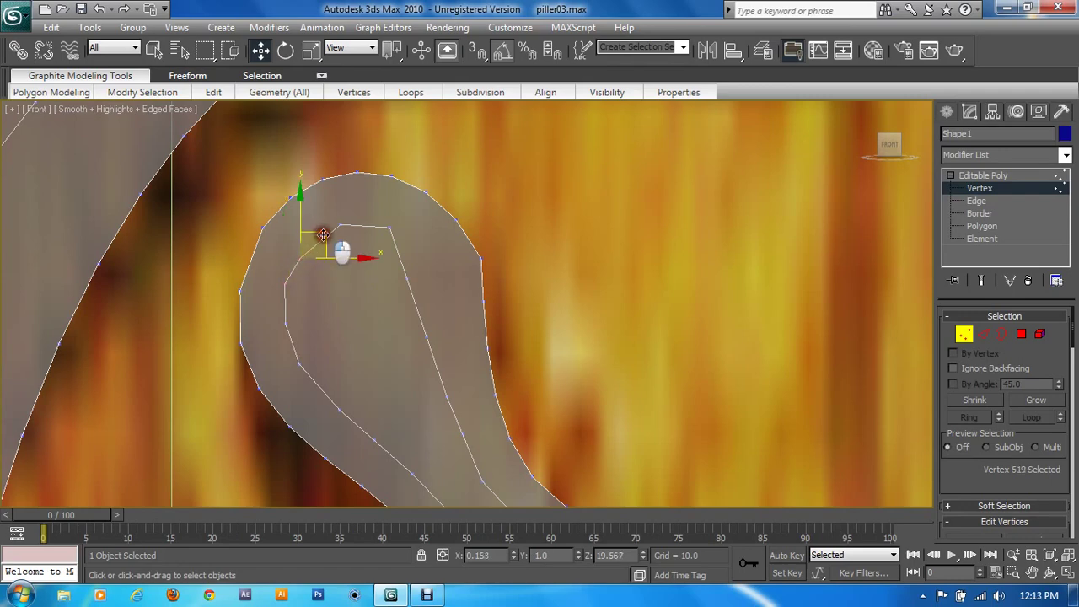
pyautogui.moveTo(338, 248); pyautogui.dragTo(335, 241)
# Move the top inner-curl vertex along the outline, undoing a stretched neighbour move
pyautogui.click(341, 223)
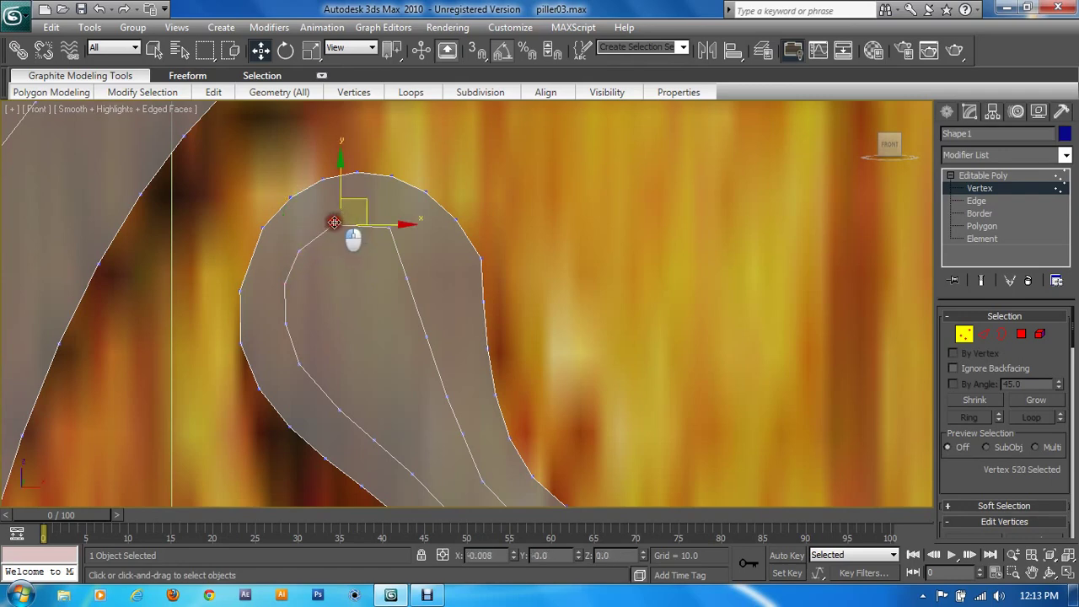
pyautogui.click(389, 227)
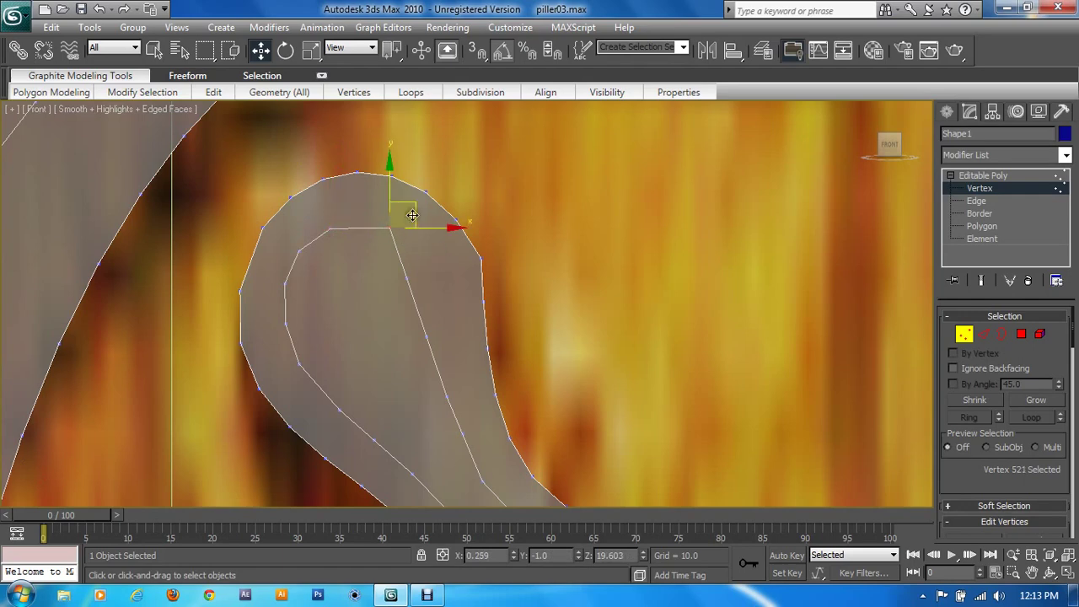
pyautogui.moveTo(405, 213); pyautogui.dragTo(396, 208)
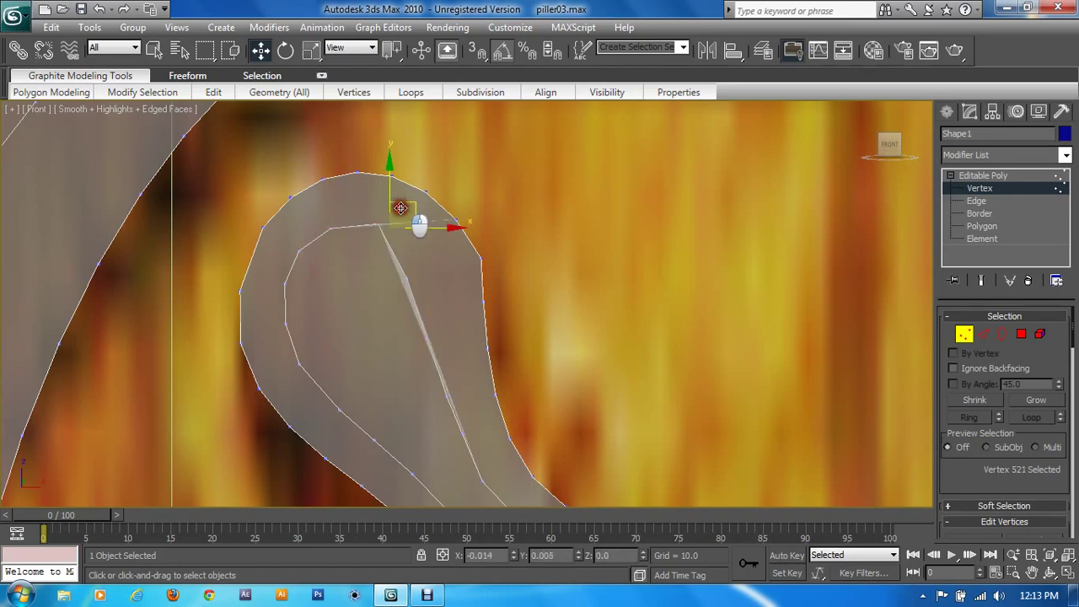
pyautogui.moveTo(406, 270); pyautogui.dragTo(409, 256)
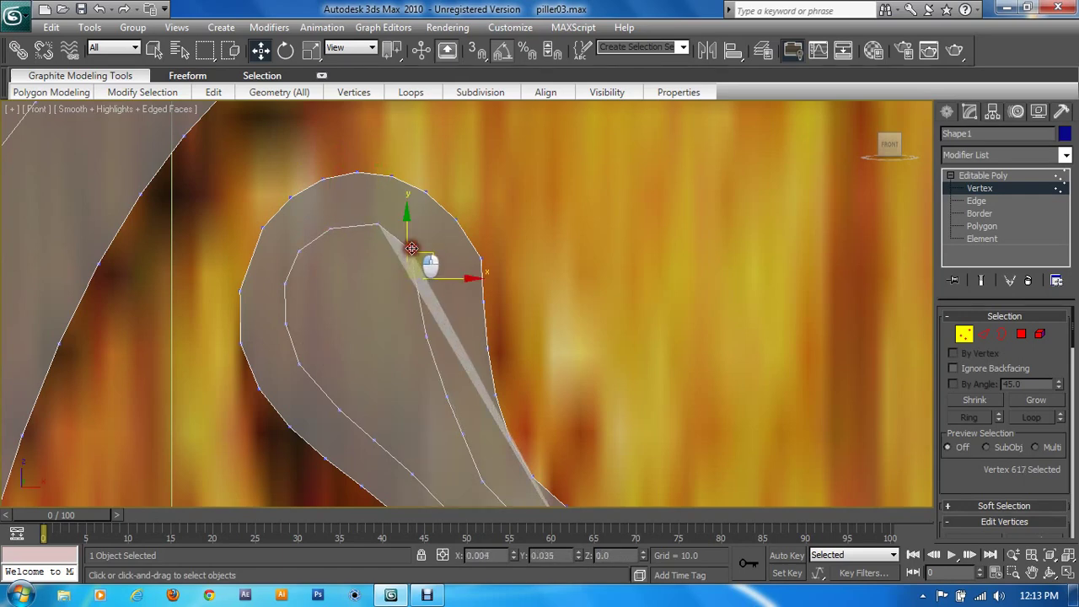
pyautogui.hotkey('ctrl', 'z')
# Raise the right-side inner-curl and neck vertices to straighten the inner edge
pyautogui.click(371, 220)
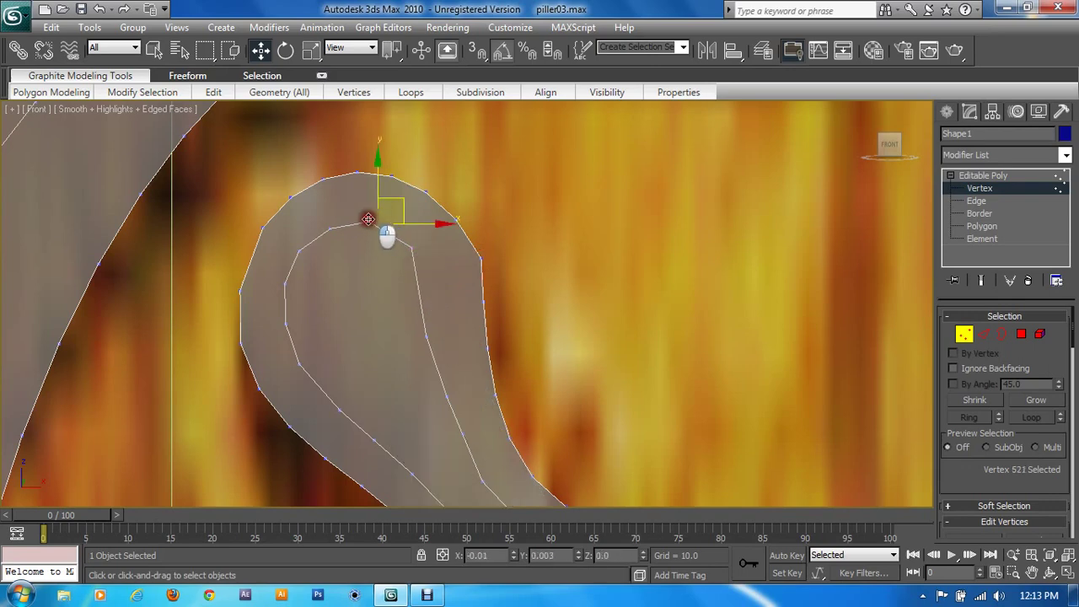
pyautogui.click(410, 242)
pyautogui.moveTo(410, 242); pyautogui.dragTo(413, 236)
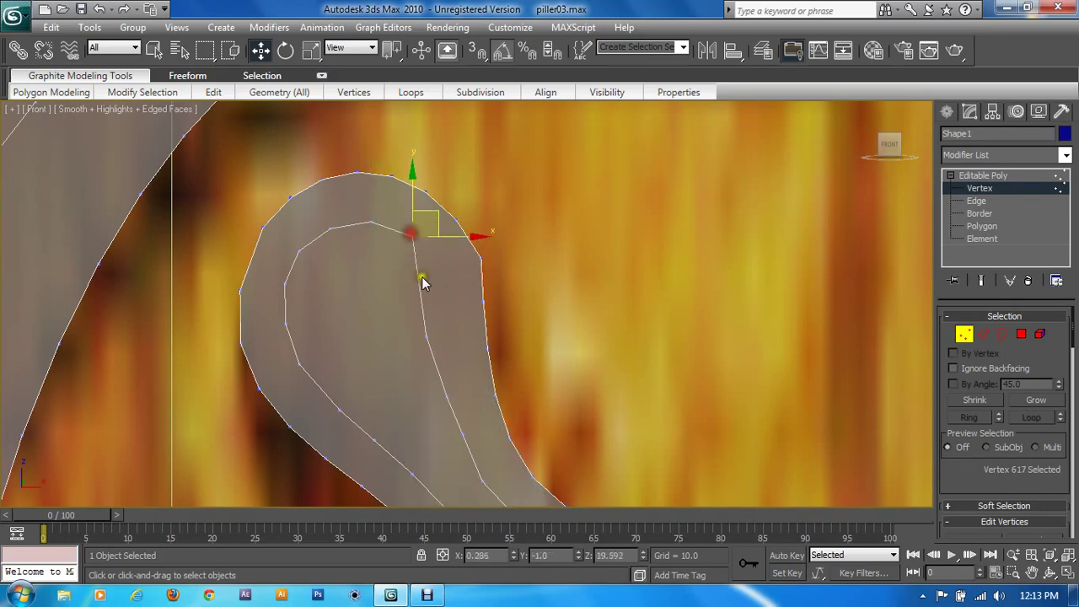
pyautogui.moveTo(427, 334); pyautogui.dragTo(438, 284)
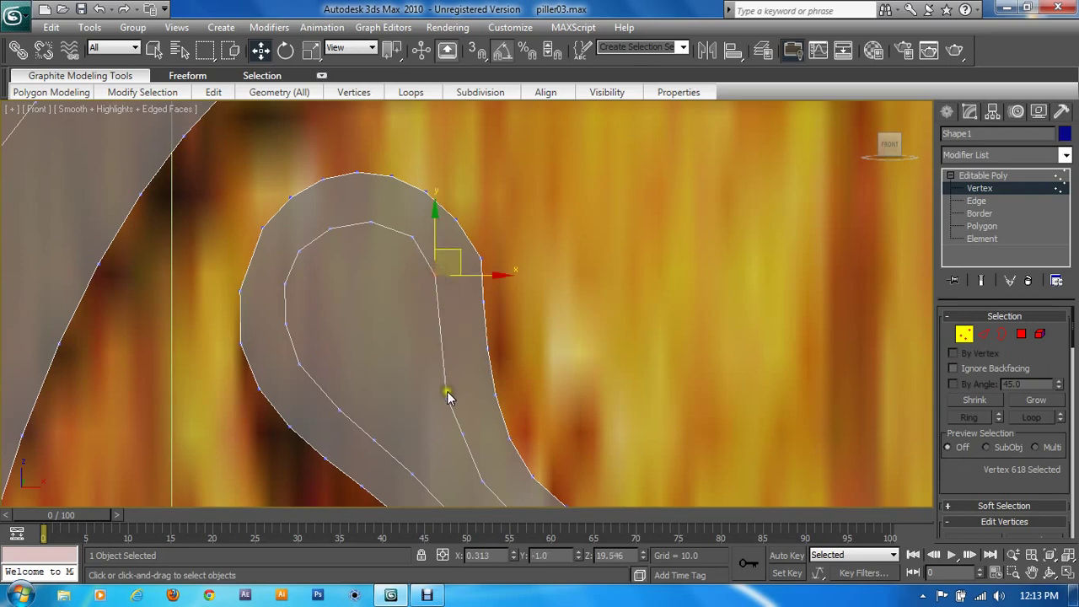
pyautogui.moveTo(447, 392); pyautogui.dragTo(448, 349)
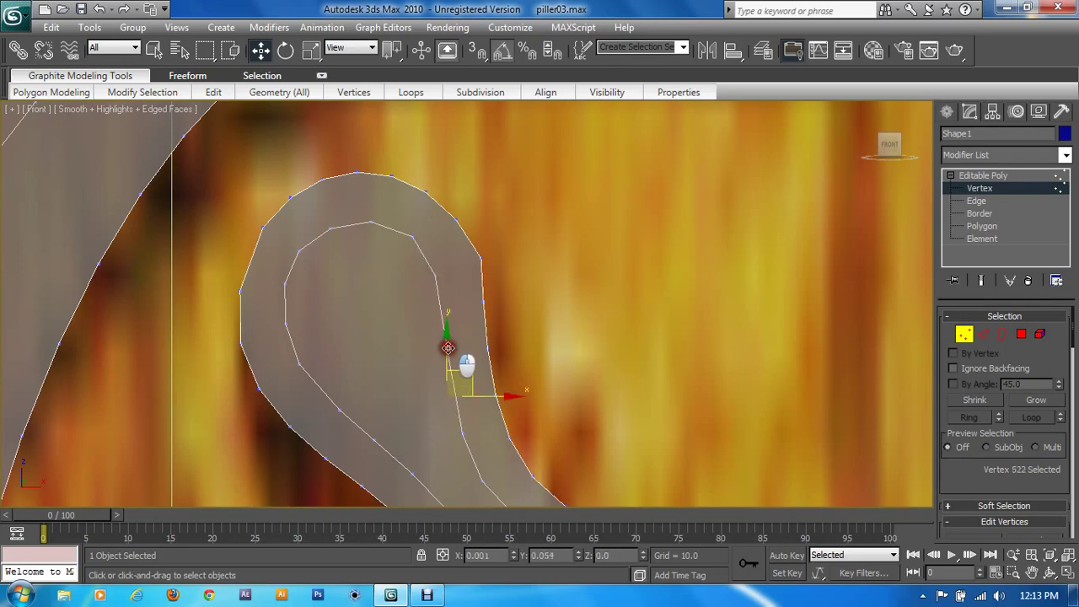
pyautogui.moveTo(495, 413); pyautogui.dragTo(468, 300, button='middle')
pyautogui.moveTo(432, 327); pyautogui.dragTo(434, 301)
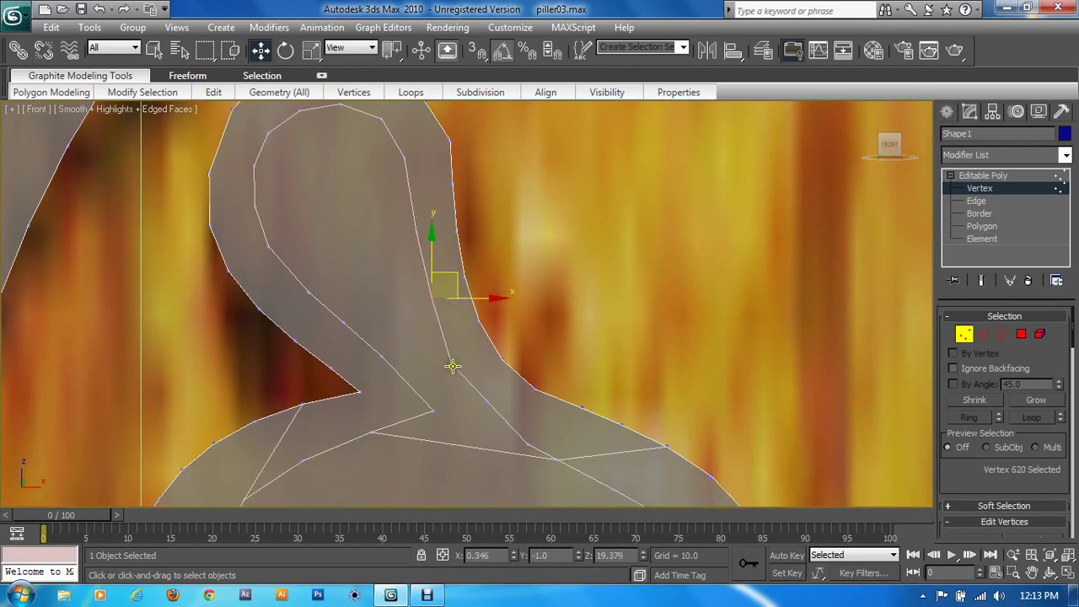
# Move the neck and shoulder-junction vertices onto the reference outline
pyautogui.moveTo(452, 366)
pyautogui.mouseDown()
pyautogui.moveTo(486, 398)
pyautogui.moveTo(478, 388)
pyautogui.mouseUp()
pyautogui.click(524, 440)
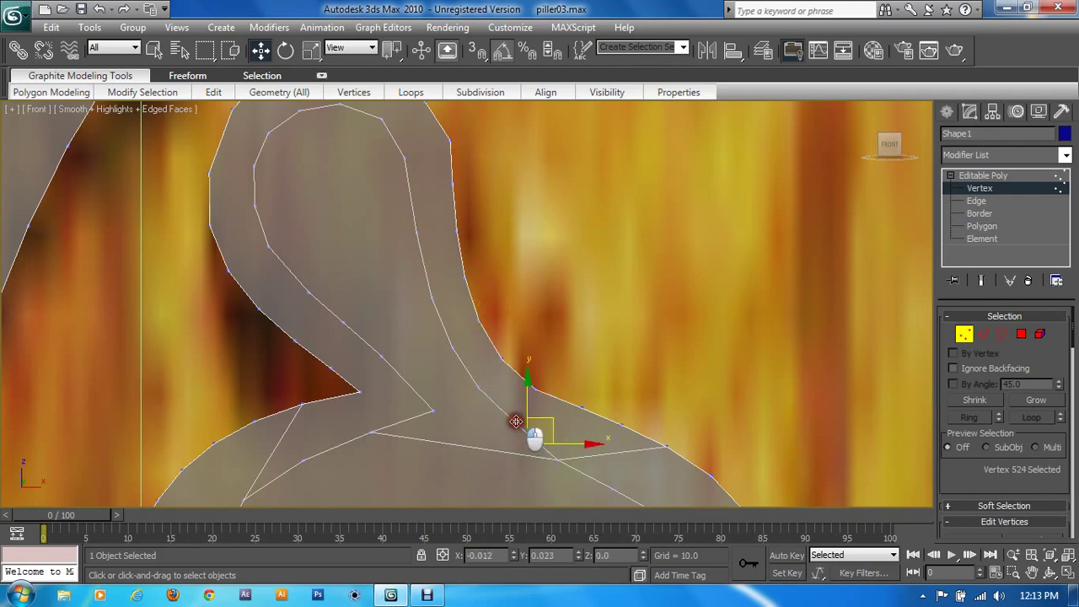
pyautogui.moveTo(554, 478); pyautogui.dragTo(475, 357, button='middle')
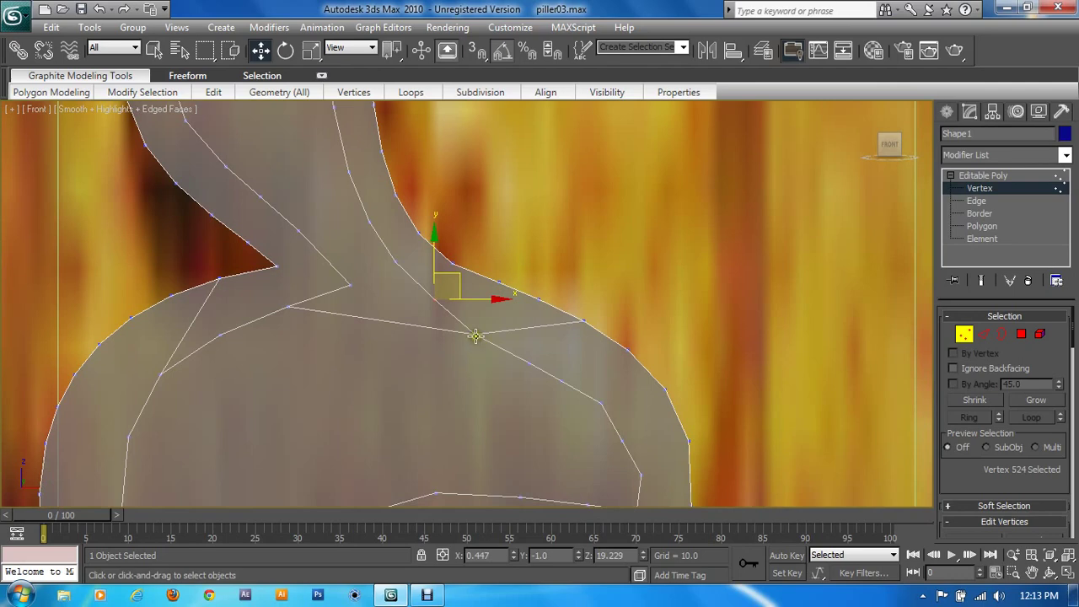
pyautogui.moveTo(475, 337); pyautogui.dragTo(480, 324)
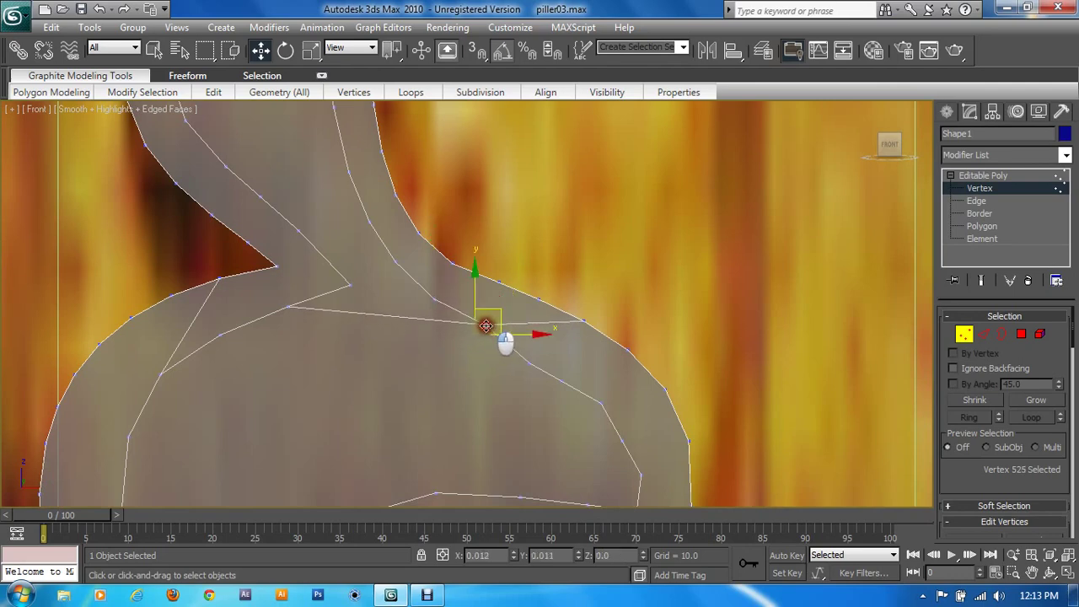
pyautogui.click(530, 365)
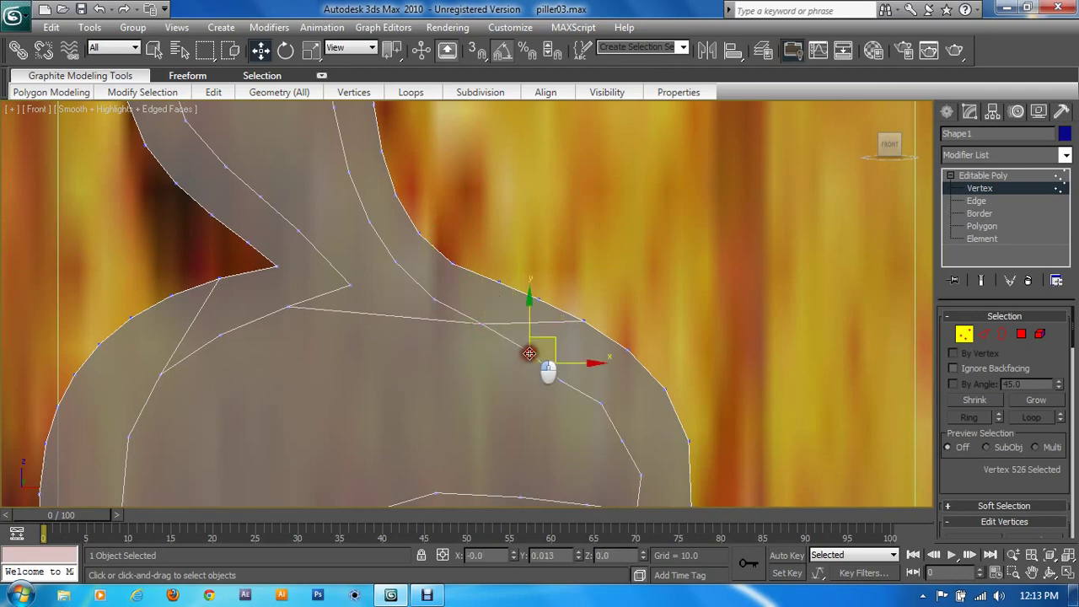
pyautogui.moveTo(542, 362)
pyautogui.mouseDown(button='middle')
pyautogui.moveTo(505, 361)
pyautogui.moveTo(453, 313)
pyautogui.mouseUp(button='middle')
pyautogui.click(444, 301)
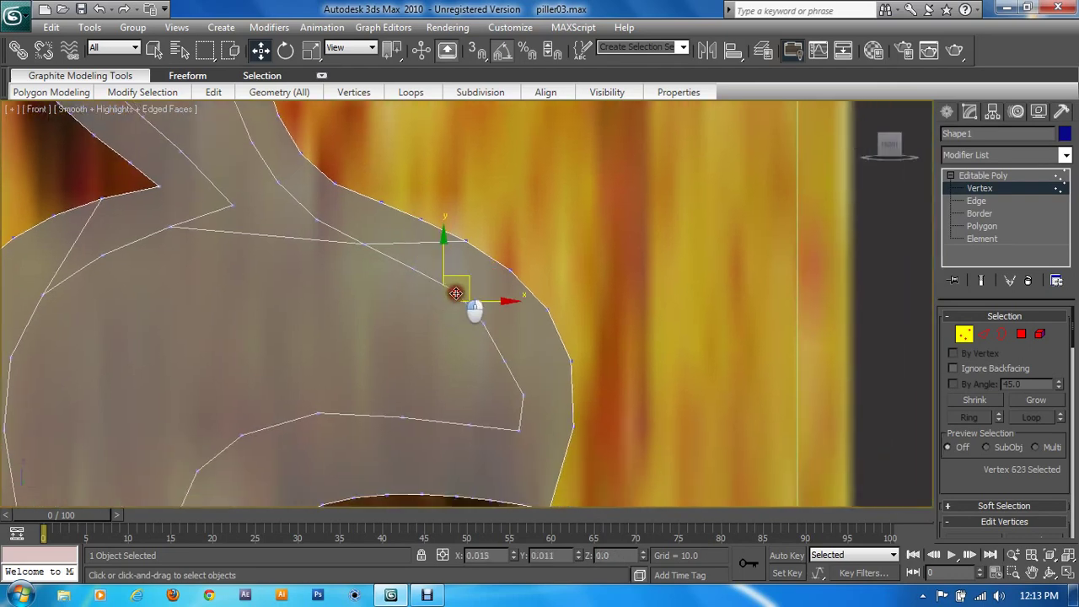
pyautogui.moveTo(450, 293); pyautogui.dragTo(489, 323)
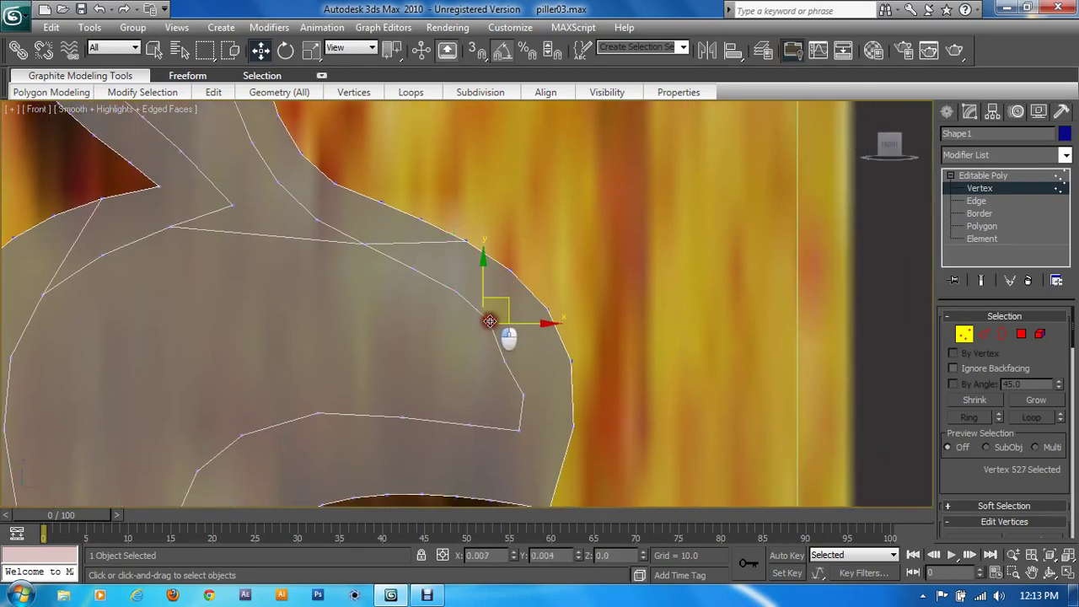
# Nudge the lower curl tip's vertices into place
pyautogui.moveTo(489, 324); pyautogui.dragTo(446, 317, button='middle')
pyautogui.moveTo(433, 304); pyautogui.dragTo(439, 292)
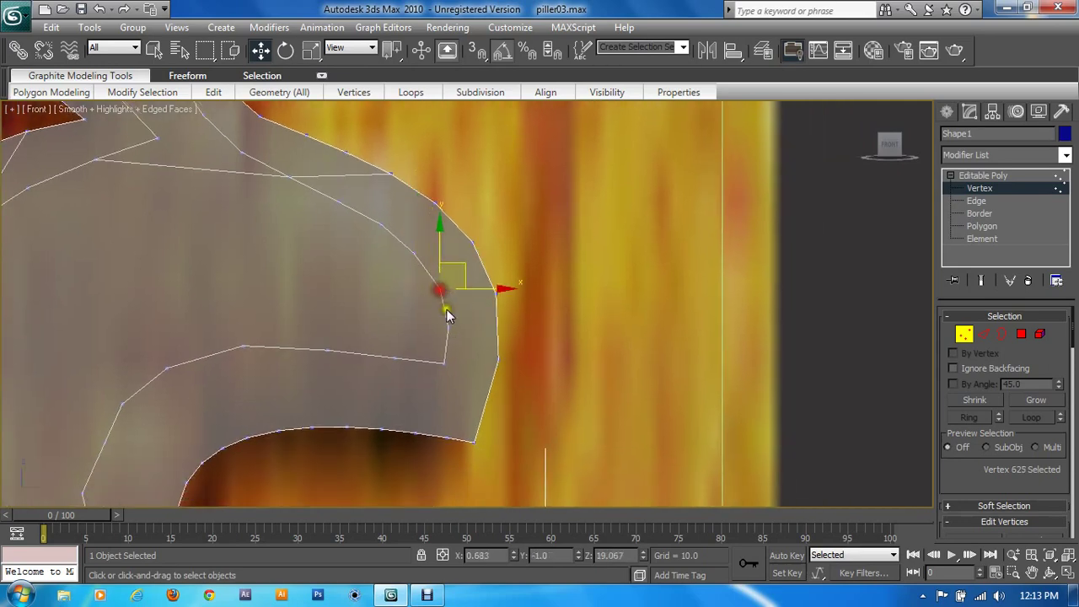
pyautogui.click(447, 326)
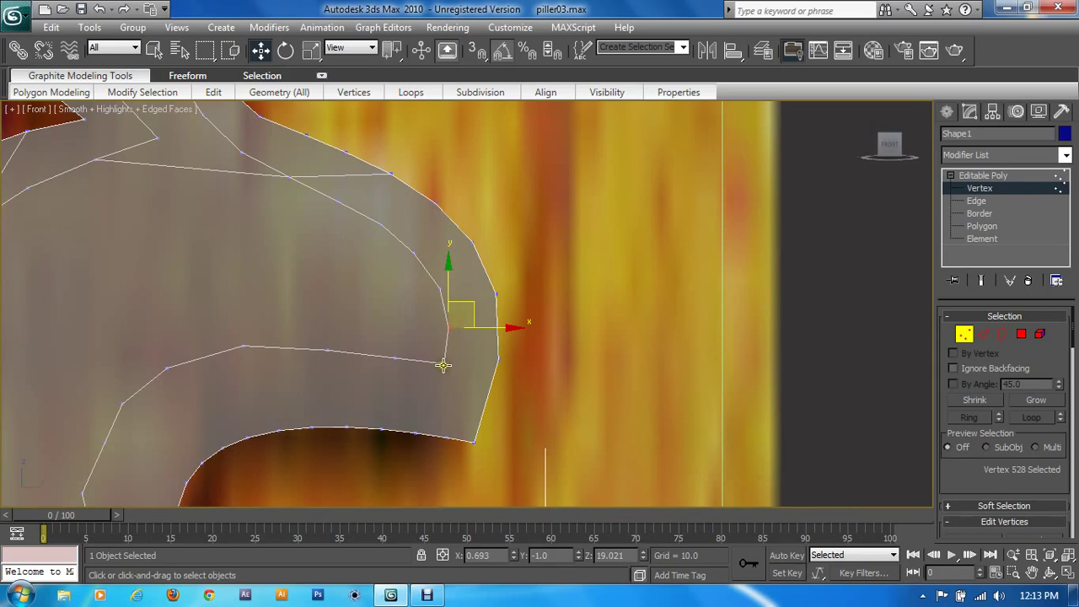
pyautogui.moveTo(443, 365); pyautogui.dragTo(447, 369)
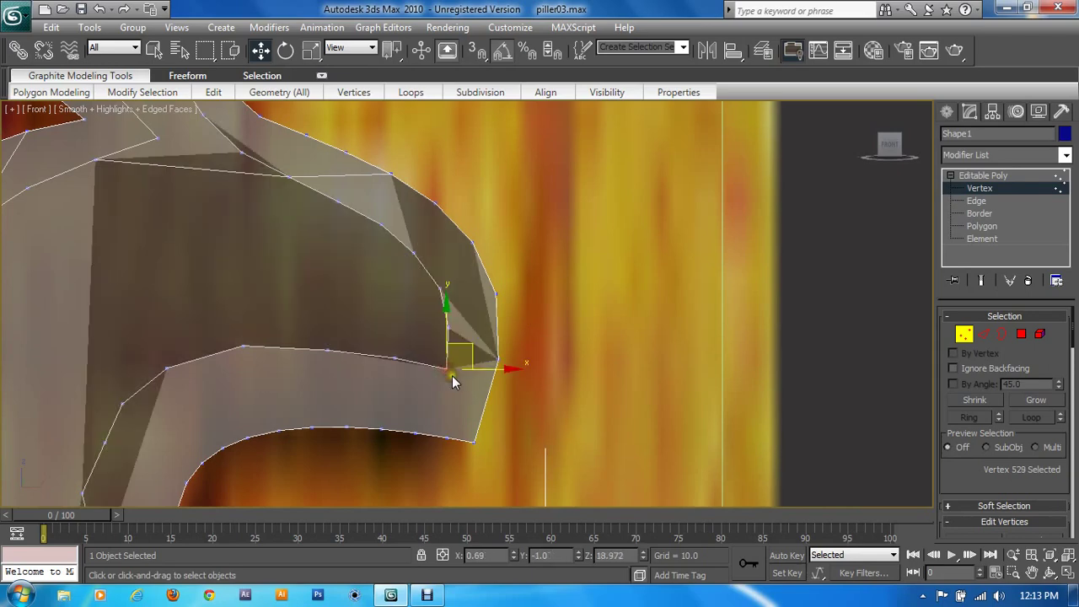
# Shift the lower strip's inner-edge vertices onto the reference line
pyautogui.moveTo(424, 385); pyautogui.dragTo(496, 347, button='middle')
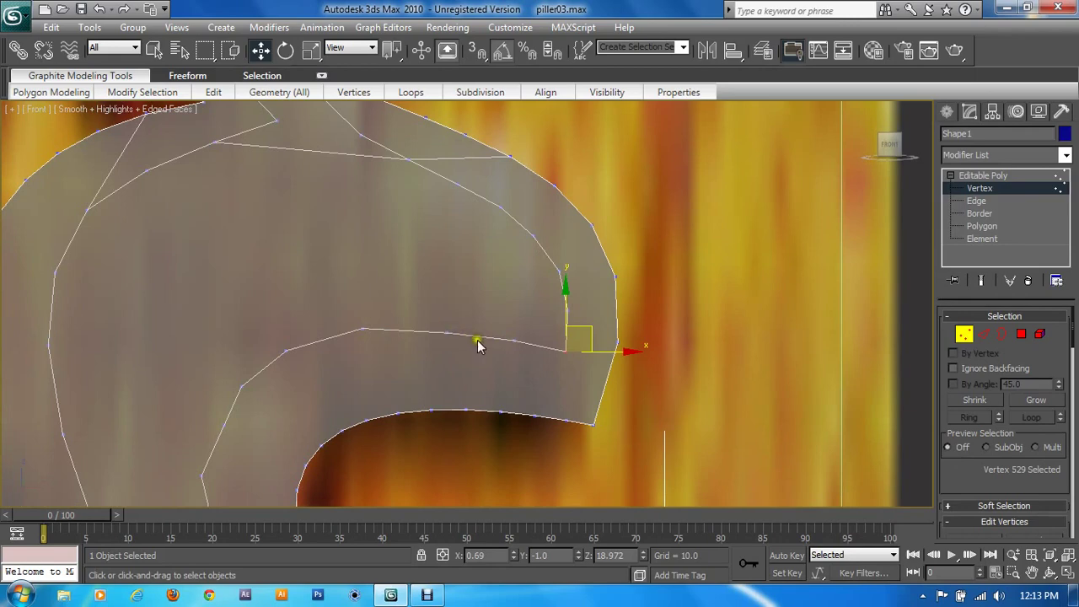
pyautogui.click(509, 339)
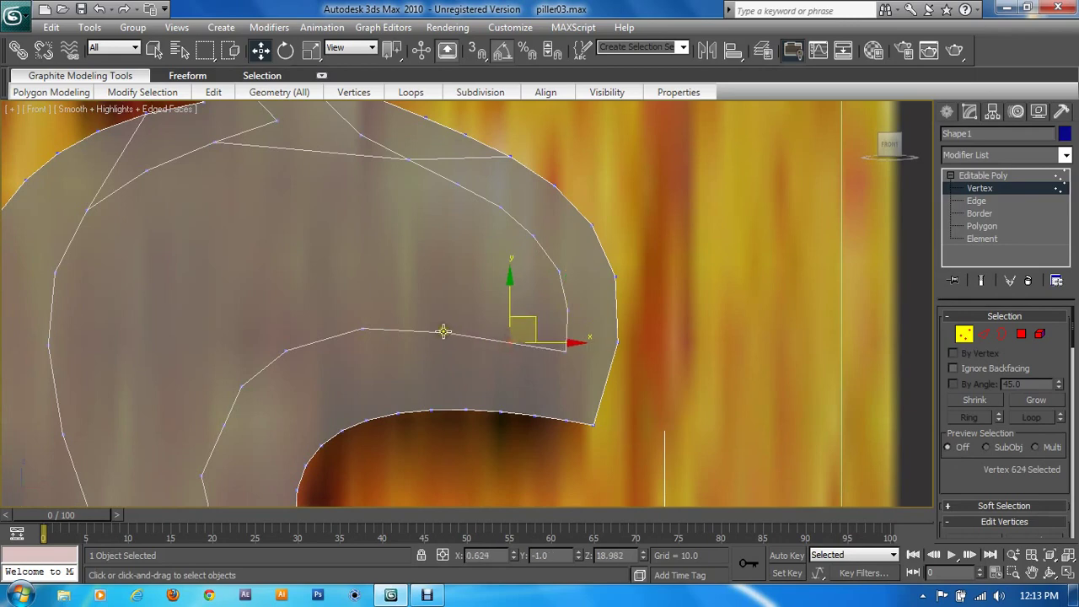
pyautogui.click(362, 333)
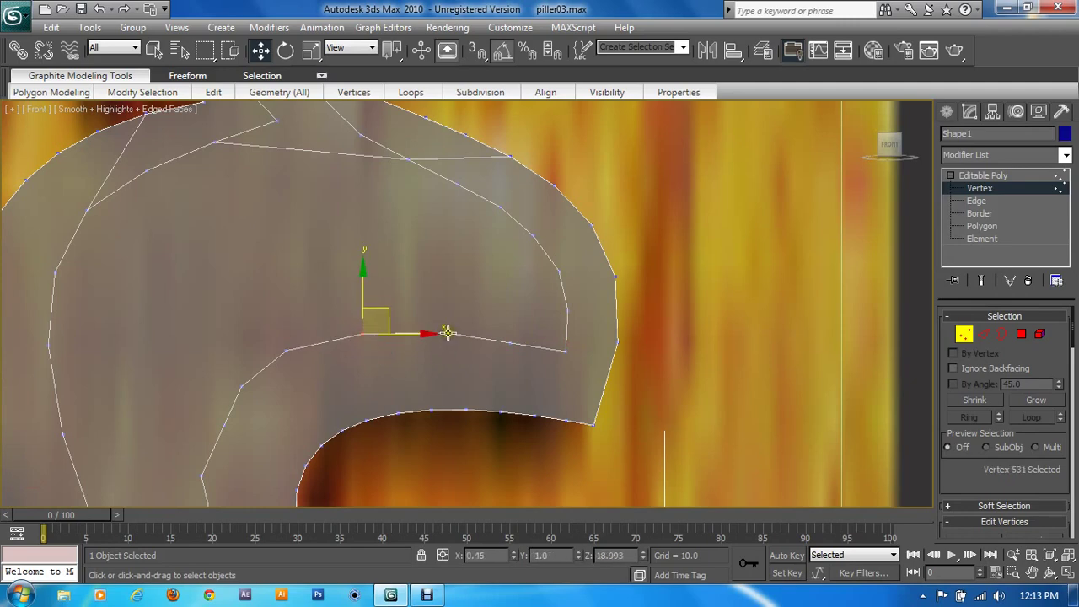
pyautogui.moveTo(446, 333); pyautogui.dragTo(439, 333)
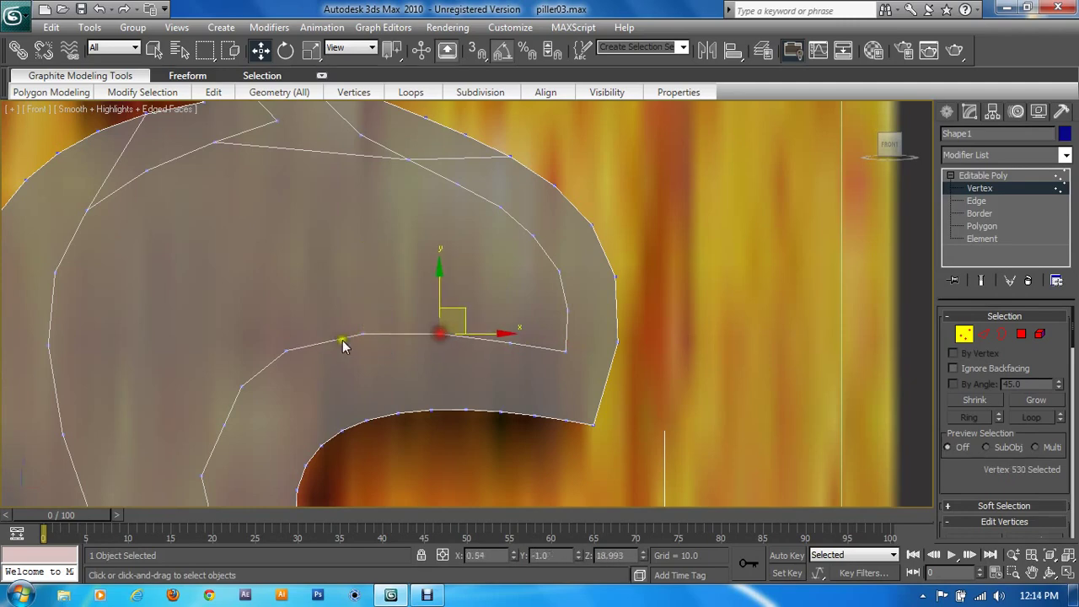
pyautogui.moveTo(286, 351); pyautogui.dragTo(290, 355)
pyautogui.click(241, 386)
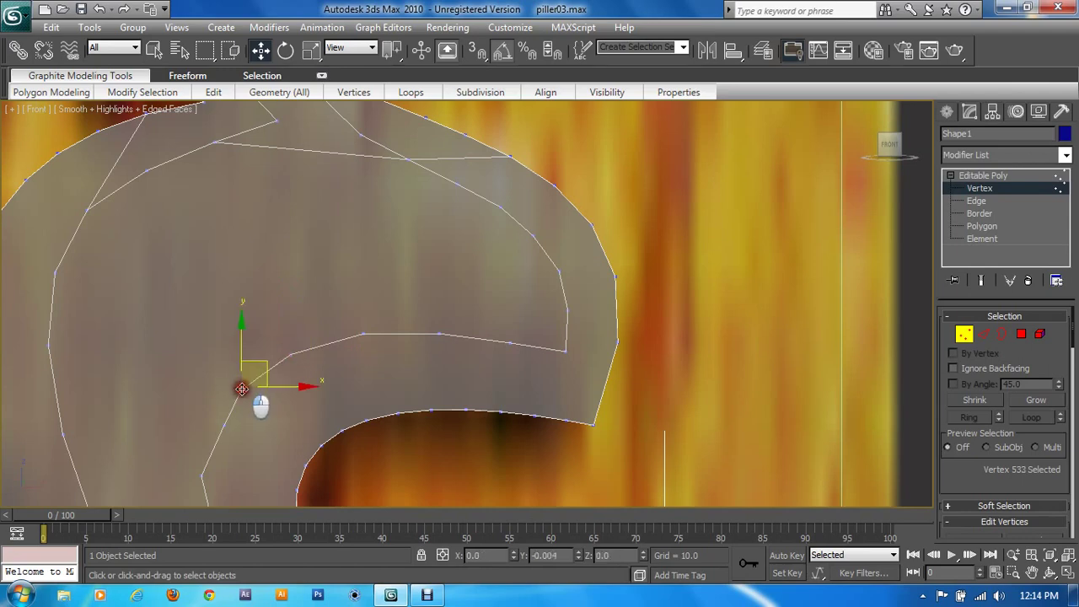
pyautogui.moveTo(242, 388); pyautogui.dragTo(239, 415)
pyautogui.click(240, 420)
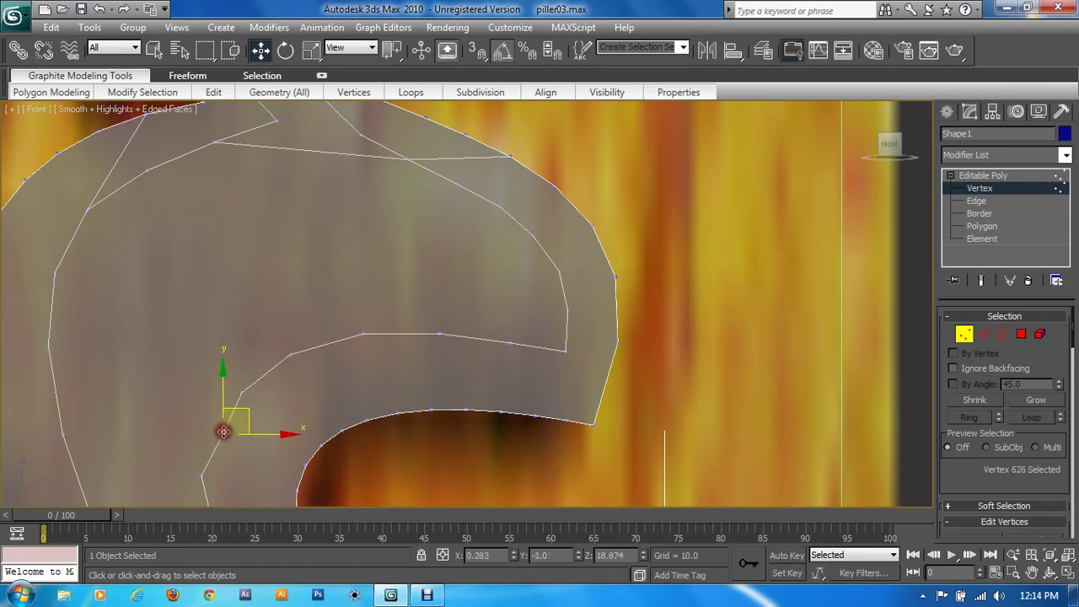
# Move the next inner-line vertex onto the edge and select vertices further down the scroll
pyautogui.moveTo(217, 458); pyautogui.dragTo(182, 327, button='middle')
pyautogui.moveTo(183, 327); pyautogui.dragTo(207, 349)
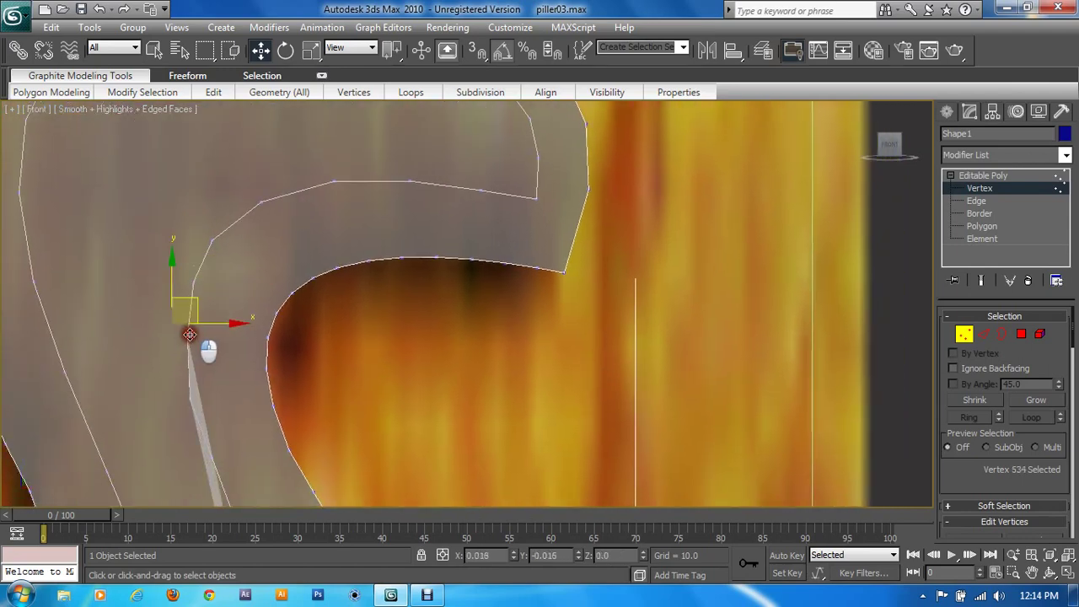
pyautogui.moveTo(207, 354)
pyautogui.mouseDown(button='middle')
pyautogui.moveTo(253, 418)
pyautogui.moveTo(210, 328)
pyautogui.mouseUp(button='middle')
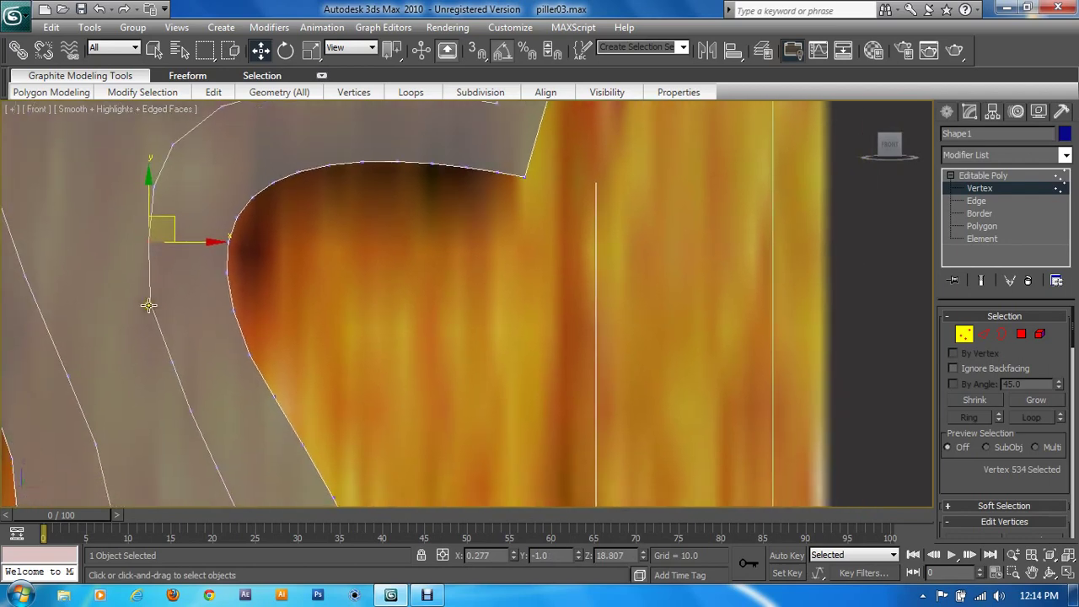
pyautogui.click(148, 305)
pyautogui.moveTo(194, 401); pyautogui.dragTo(188, 327, button='middle')
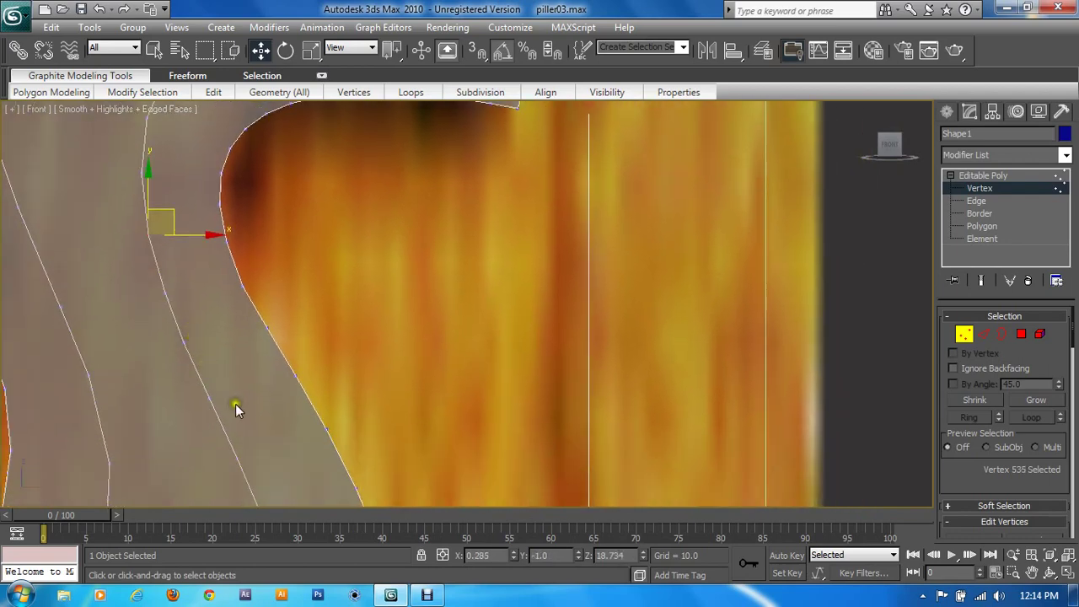
pyautogui.moveTo(235, 409); pyautogui.dragTo(237, 302, button='middle')
pyautogui.moveTo(289, 410)
pyautogui.mouseDown(button='middle')
pyautogui.moveTo(295, 309)
pyautogui.moveTo(345, 463)
pyautogui.mouseUp(button='middle')
pyautogui.click(290, 377)
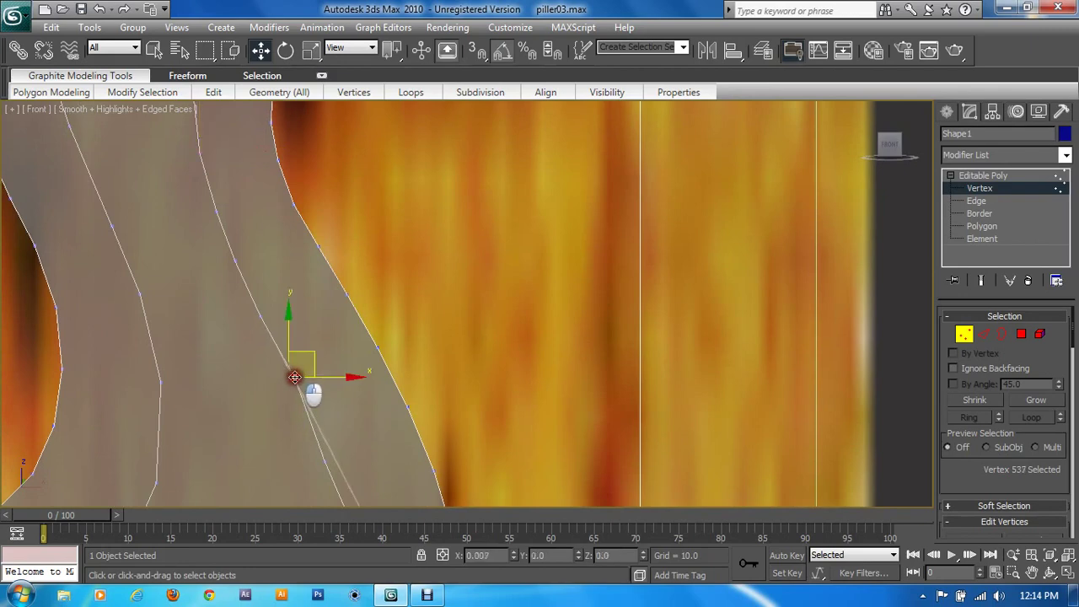
pyautogui.click(262, 326)
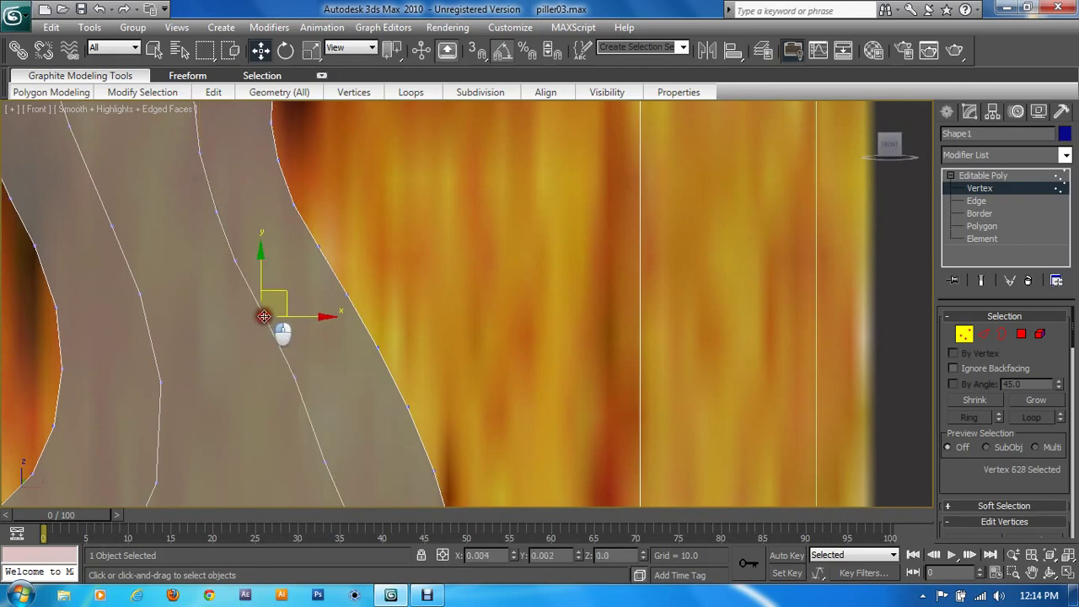
pyautogui.click(234, 262)
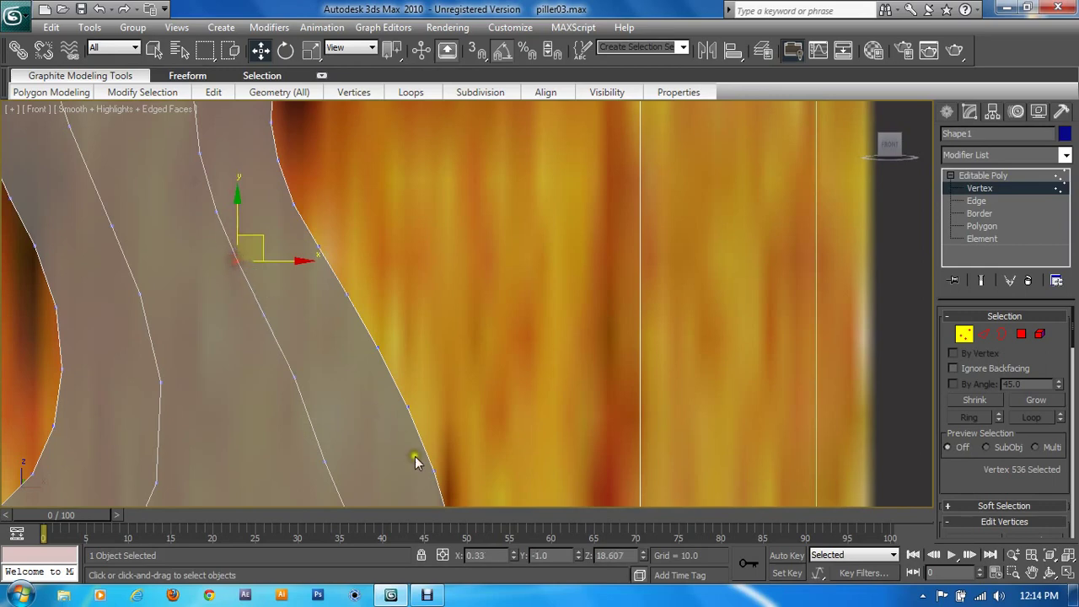
# Nudge the inner-line vertices along the lower curve to follow the reference
pyautogui.moveTo(414, 458); pyautogui.dragTo(421, 304, button='middle')
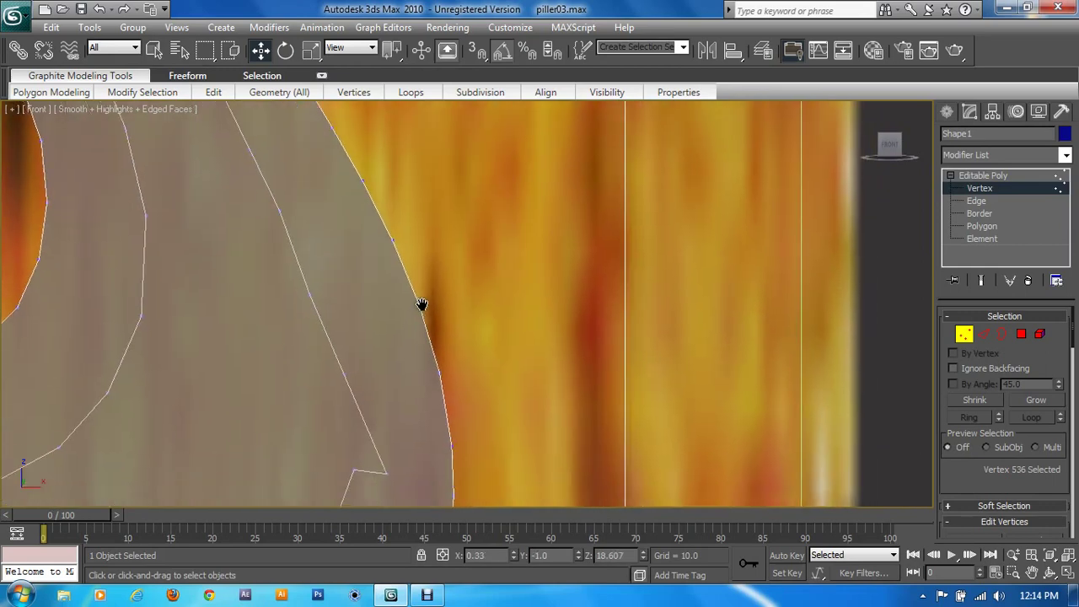
pyautogui.click(307, 294)
pyautogui.moveTo(314, 295)
pyautogui.mouseDown()
pyautogui.moveTo(324, 304)
pyautogui.moveTo(317, 294)
pyautogui.mouseUp()
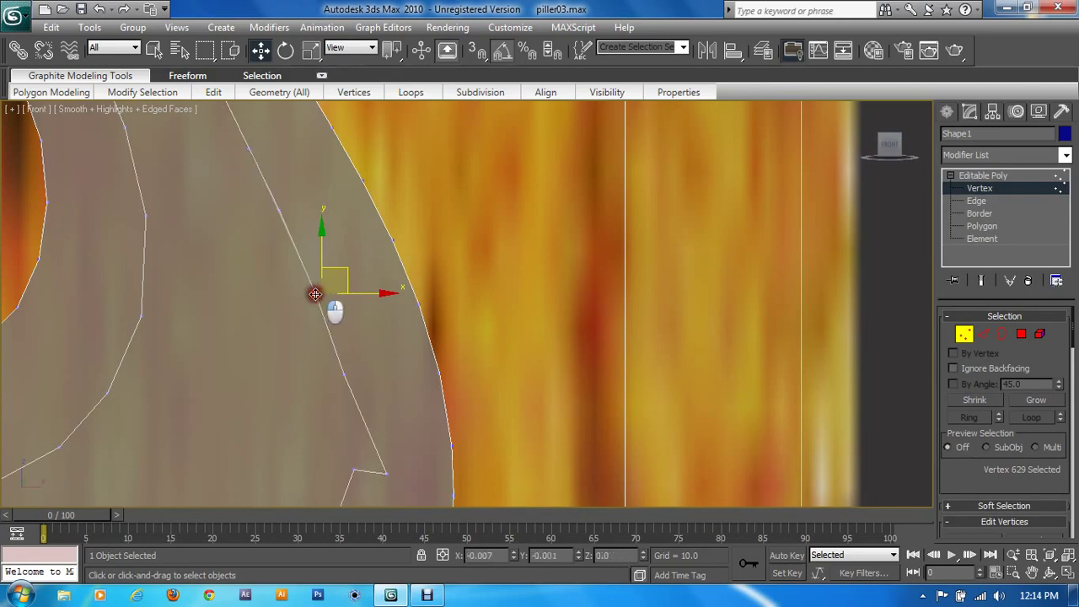
pyautogui.click(343, 374)
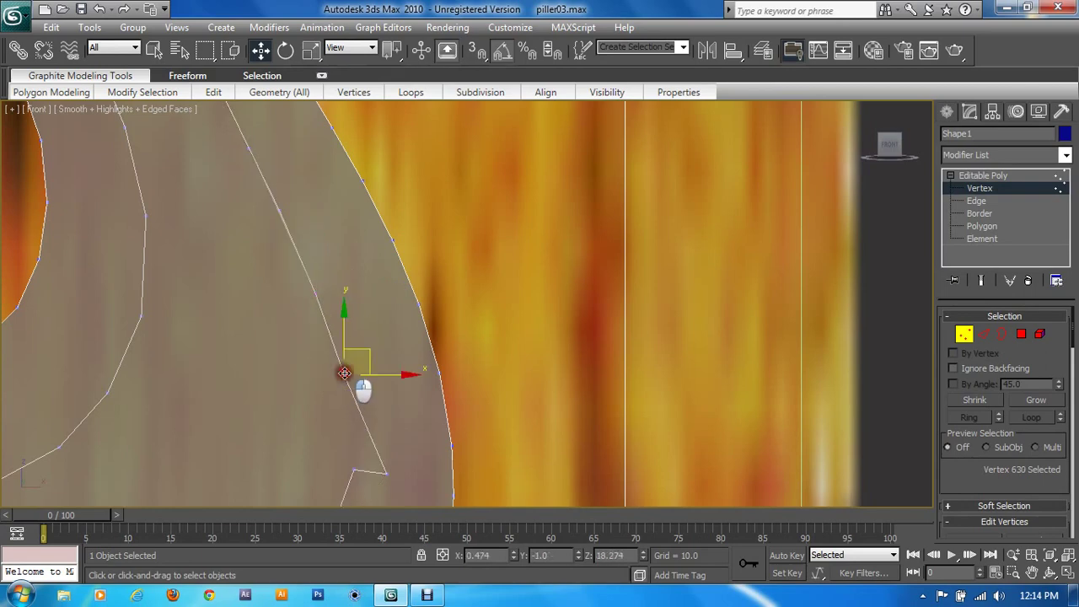
pyautogui.moveTo(373, 438); pyautogui.dragTo(408, 386, button='middle')
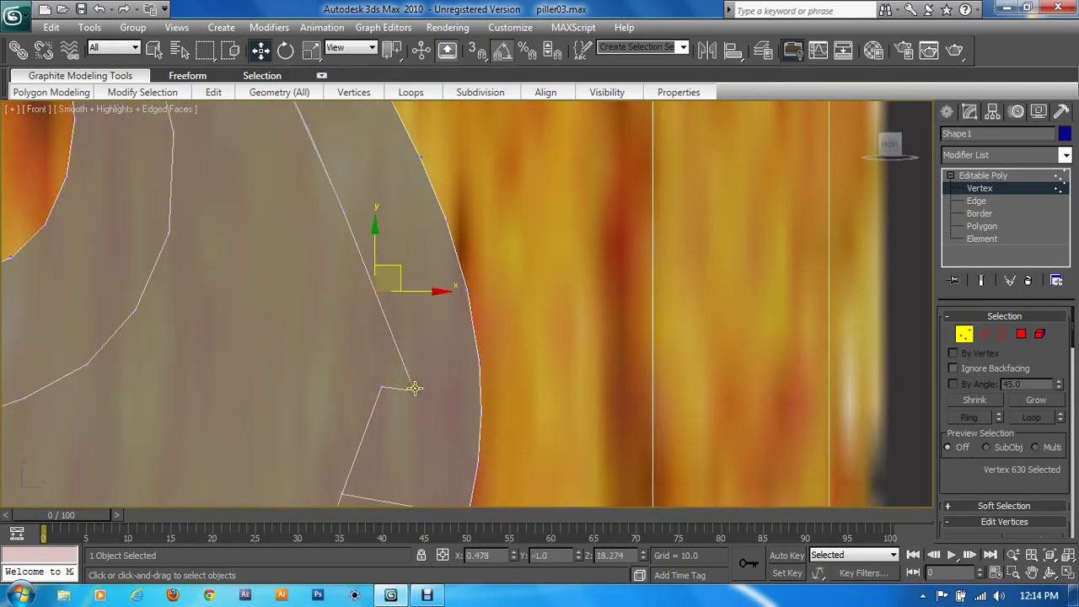
pyautogui.moveTo(414, 388); pyautogui.dragTo(380, 337)
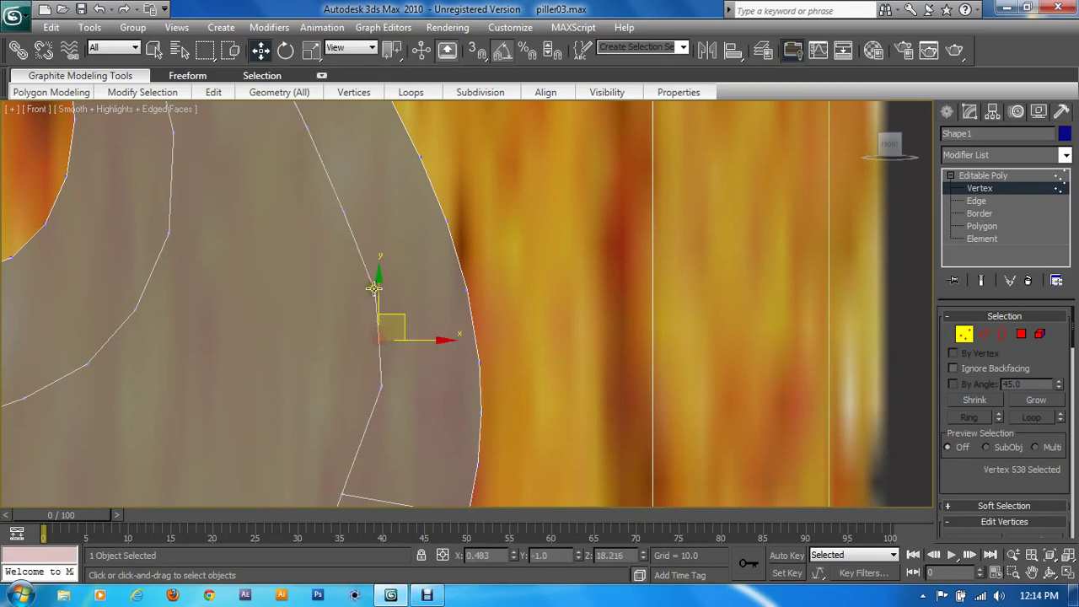
pyautogui.moveTo(374, 288); pyautogui.dragTo(357, 271)
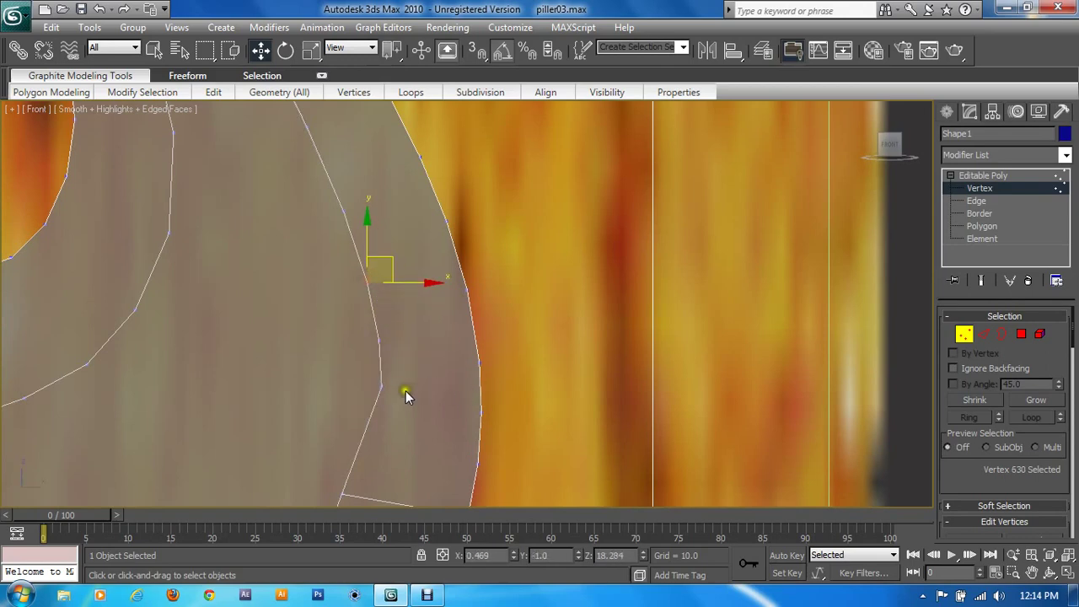
pyautogui.moveTo(385, 386); pyautogui.dragTo(386, 412)
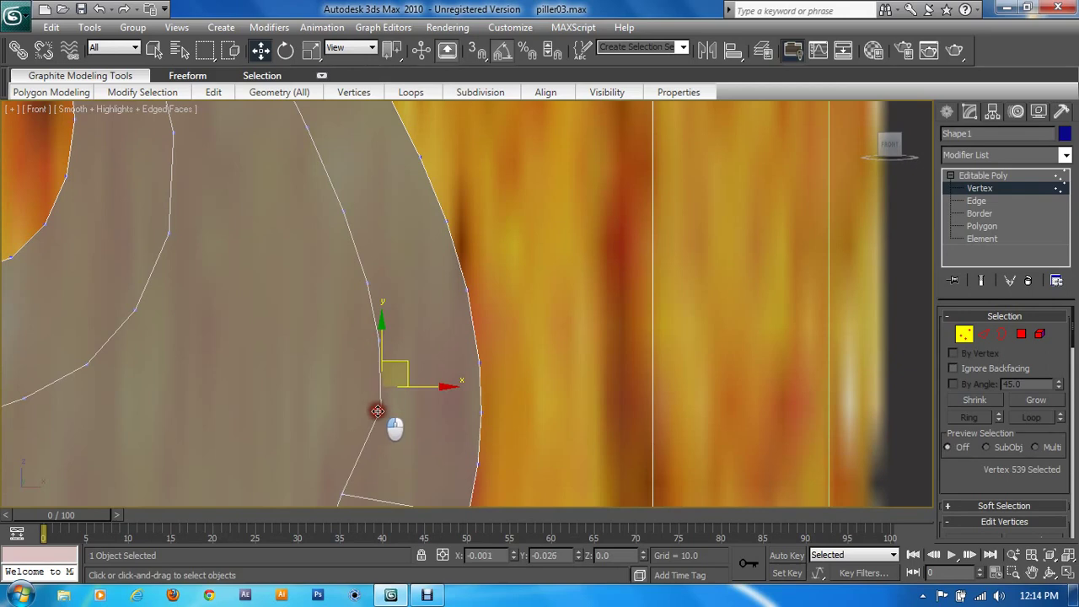
pyautogui.moveTo(394, 393); pyautogui.dragTo(397, 195, button='middle')
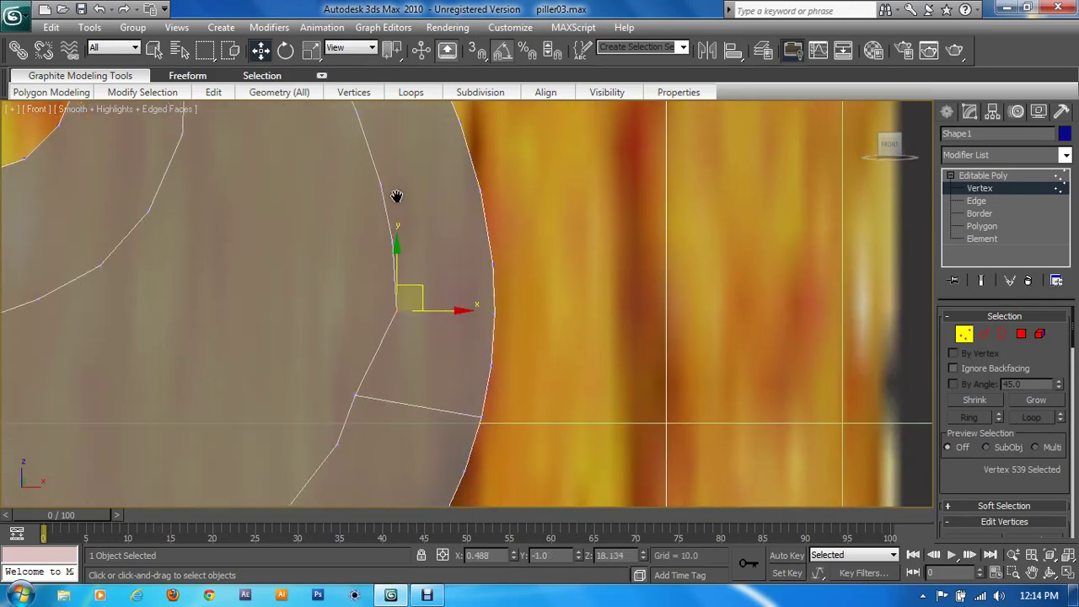
pyautogui.moveTo(361, 389); pyautogui.dragTo(393, 377)
pyautogui.moveTo(398, 407); pyautogui.dragTo(443, 280, button='middle')
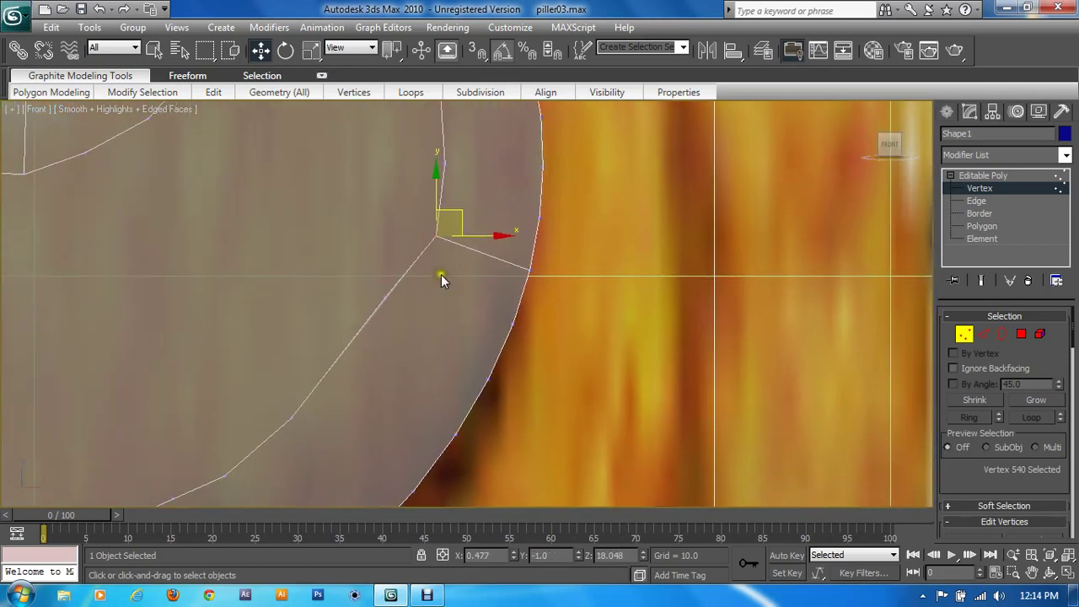
# Add three new inner-line vertices and place them on the curve
pyautogui.click(382, 299)
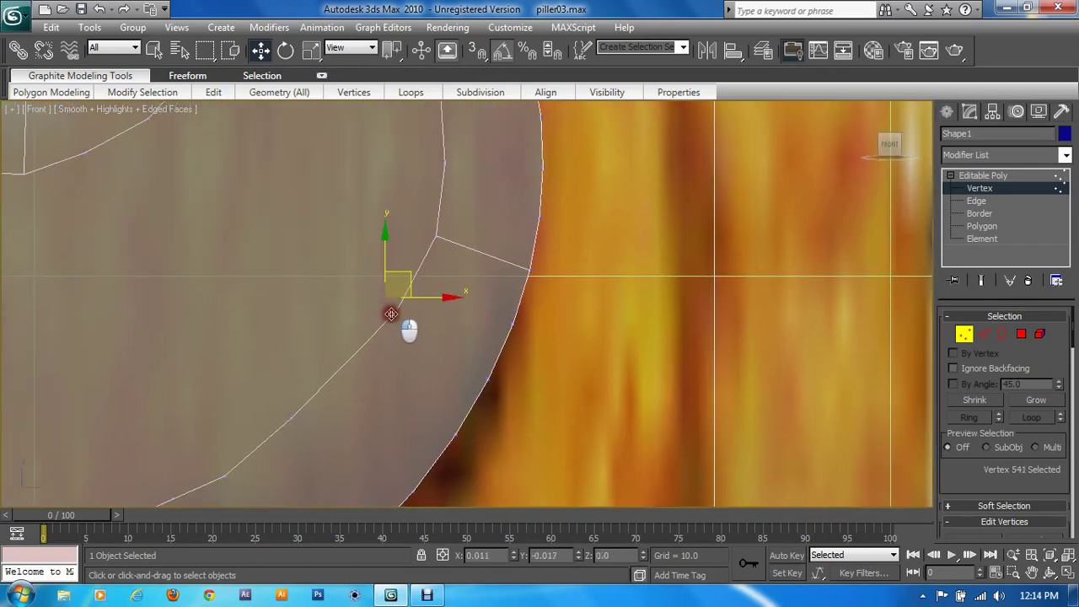
pyautogui.moveTo(405, 320); pyautogui.dragTo(361, 374)
pyautogui.moveTo(360, 374); pyautogui.dragTo(428, 316, button='middle')
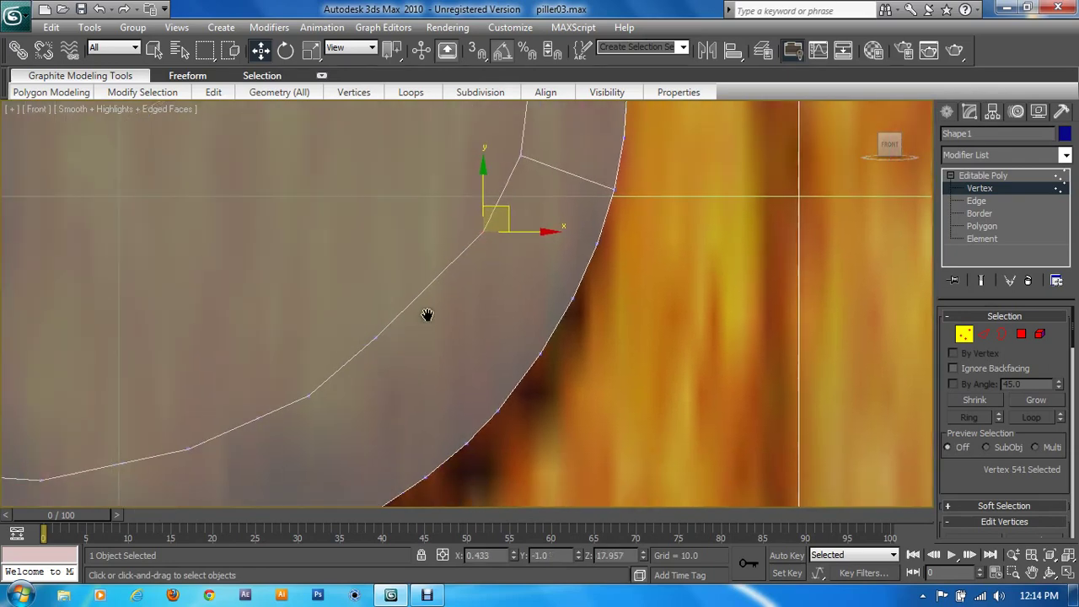
pyautogui.click(372, 344)
pyautogui.moveTo(379, 333); pyautogui.dragTo(413, 319)
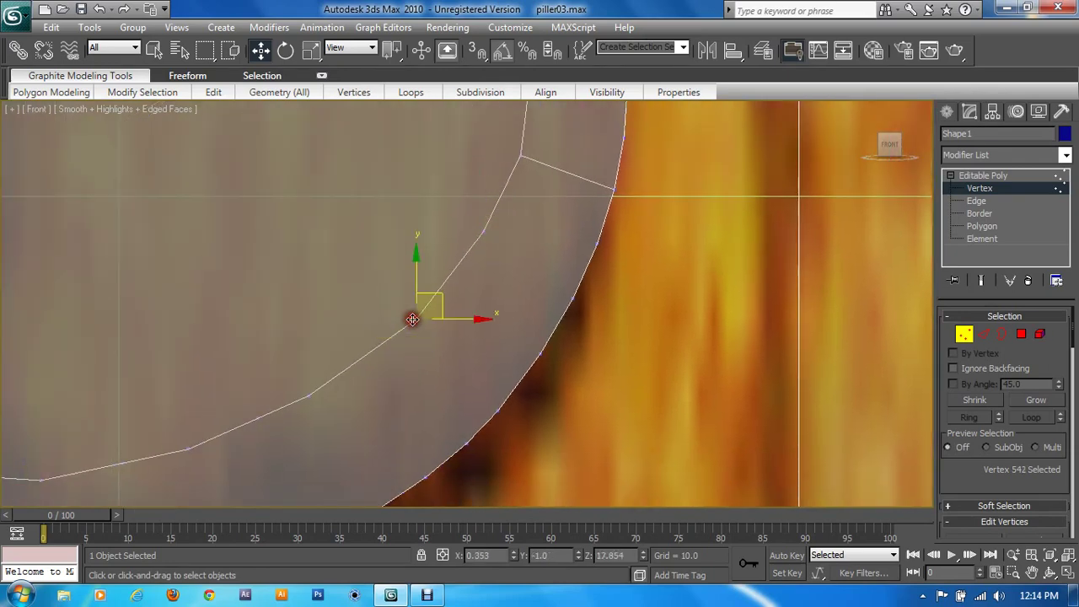
pyautogui.click(319, 388)
pyautogui.moveTo(330, 389); pyautogui.dragTo(344, 382)
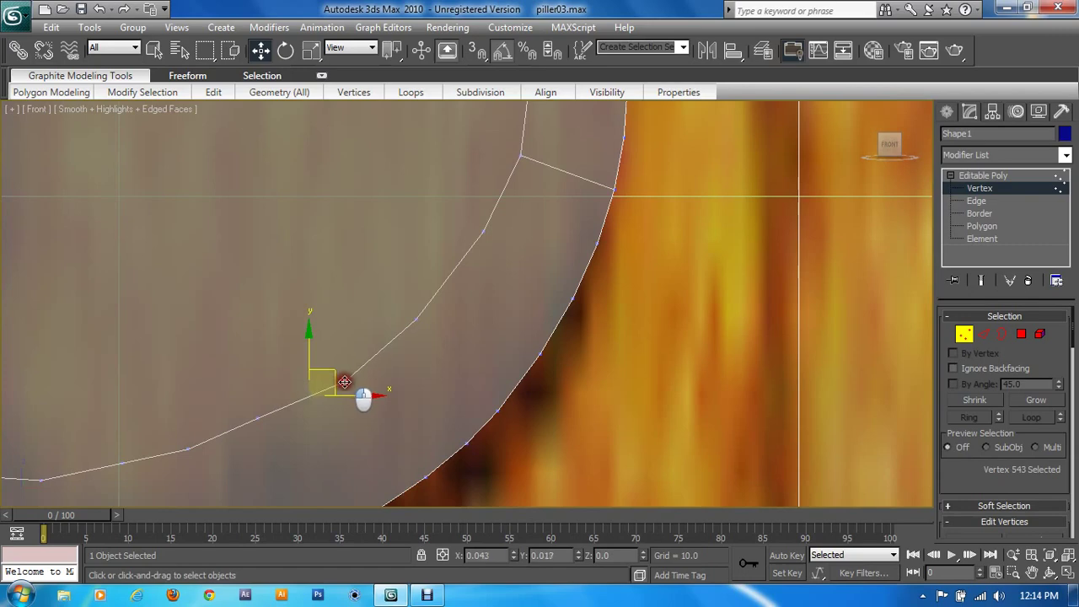
# Add more inner-line vertices around the bottom of the scroll curve
pyautogui.moveTo(339, 399); pyautogui.dragTo(513, 306, button='middle')
pyautogui.click(449, 313)
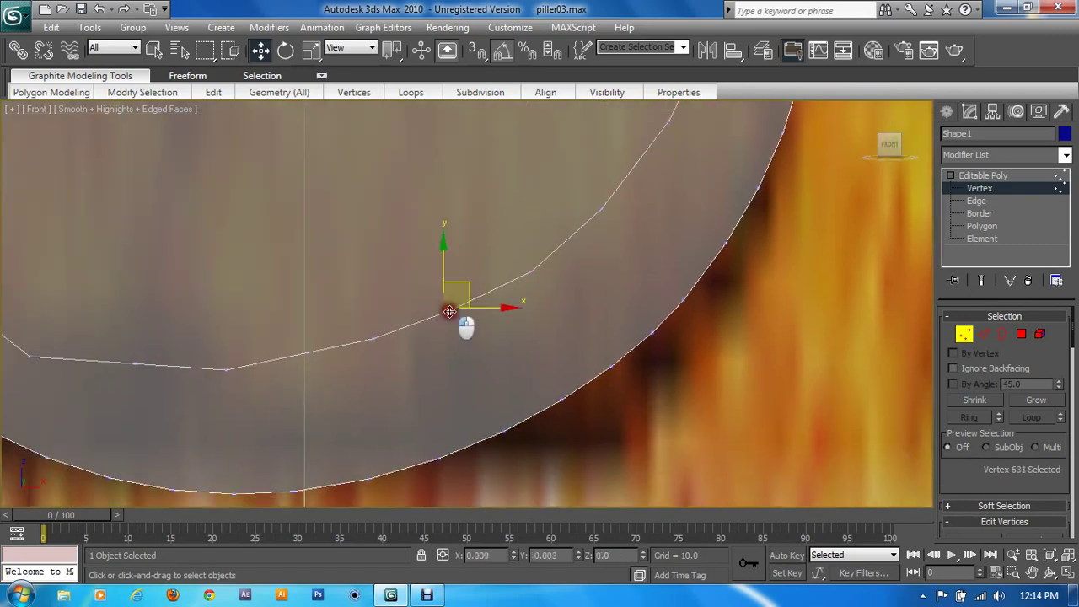
pyautogui.moveTo(449, 310); pyautogui.dragTo(460, 314)
pyautogui.moveTo(396, 355); pyautogui.dragTo(565, 345, button='middle')
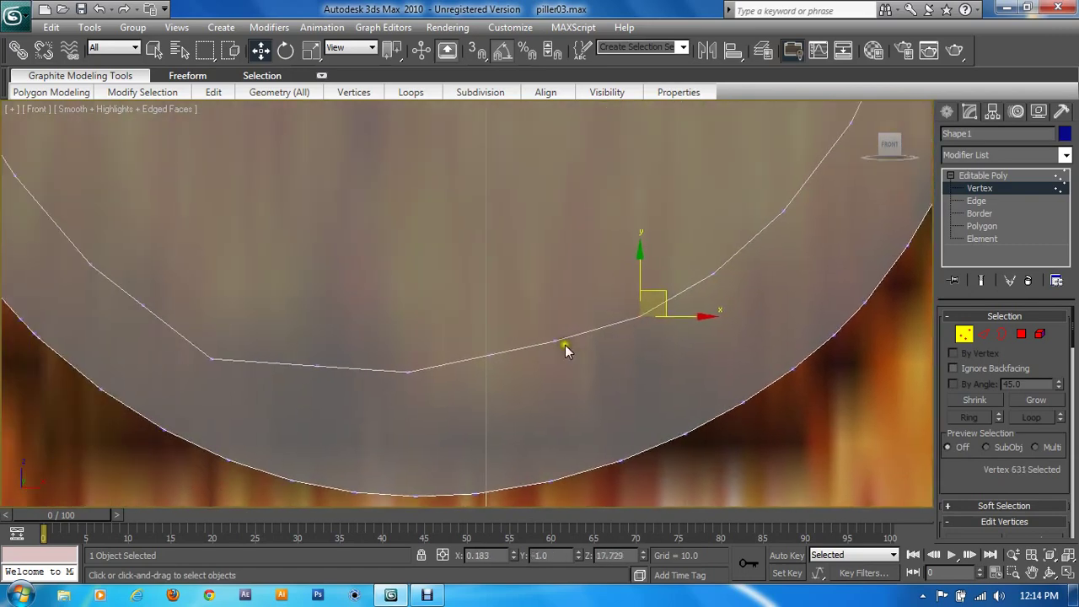
pyautogui.click(559, 338)
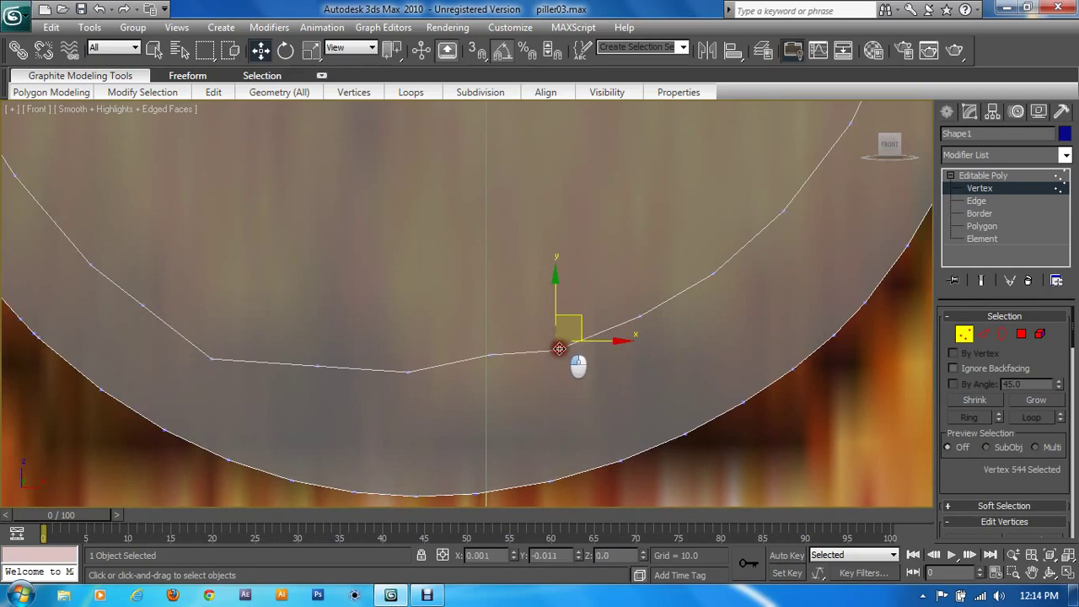
pyautogui.click(490, 356)
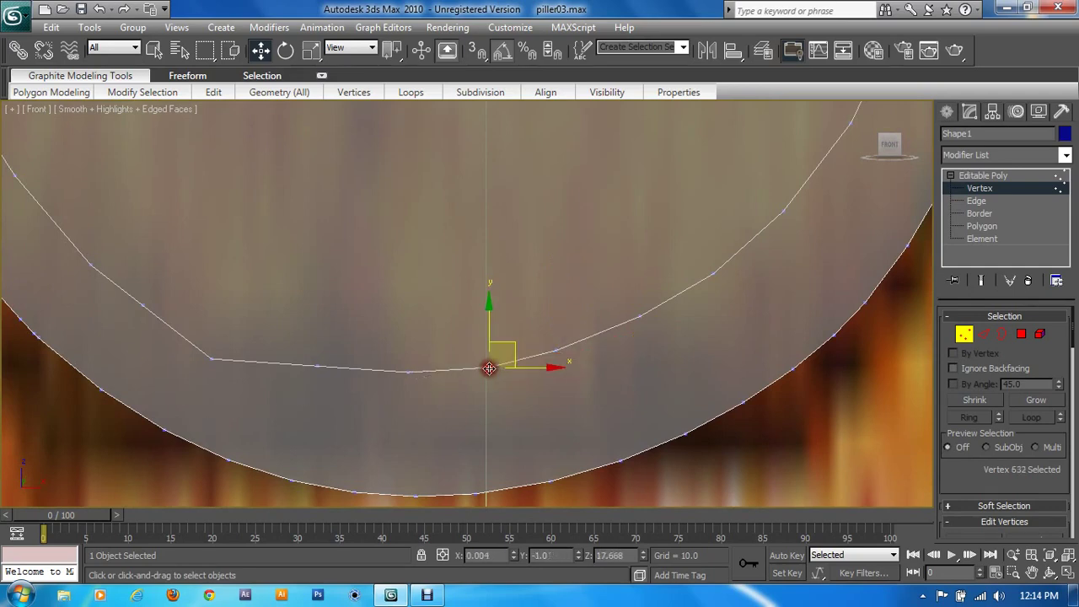
pyautogui.moveTo(489, 364); pyautogui.dragTo(531, 411, button='middle')
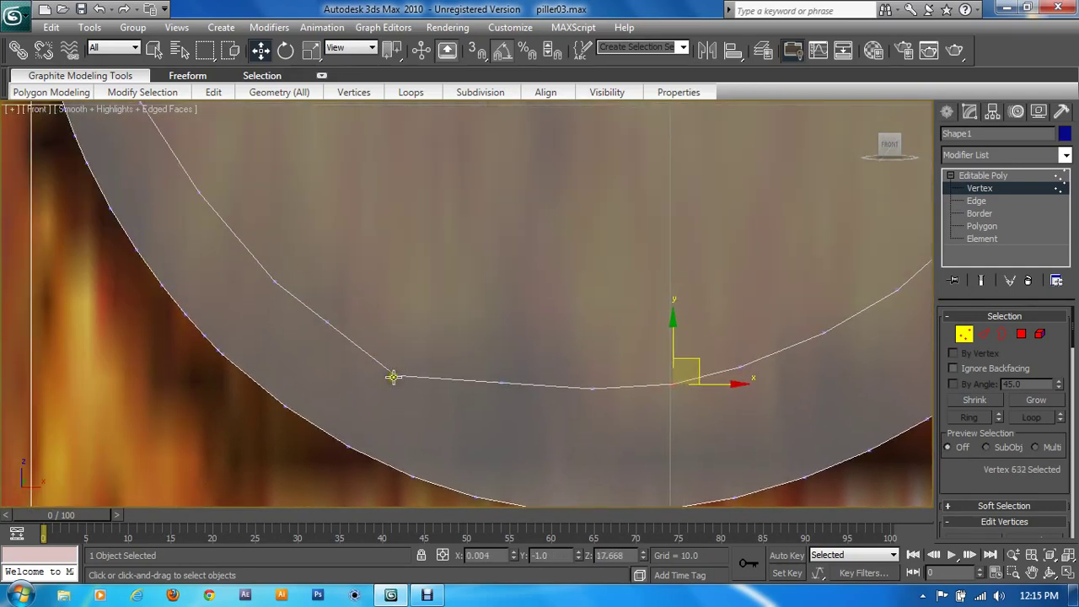
pyautogui.click(408, 360)
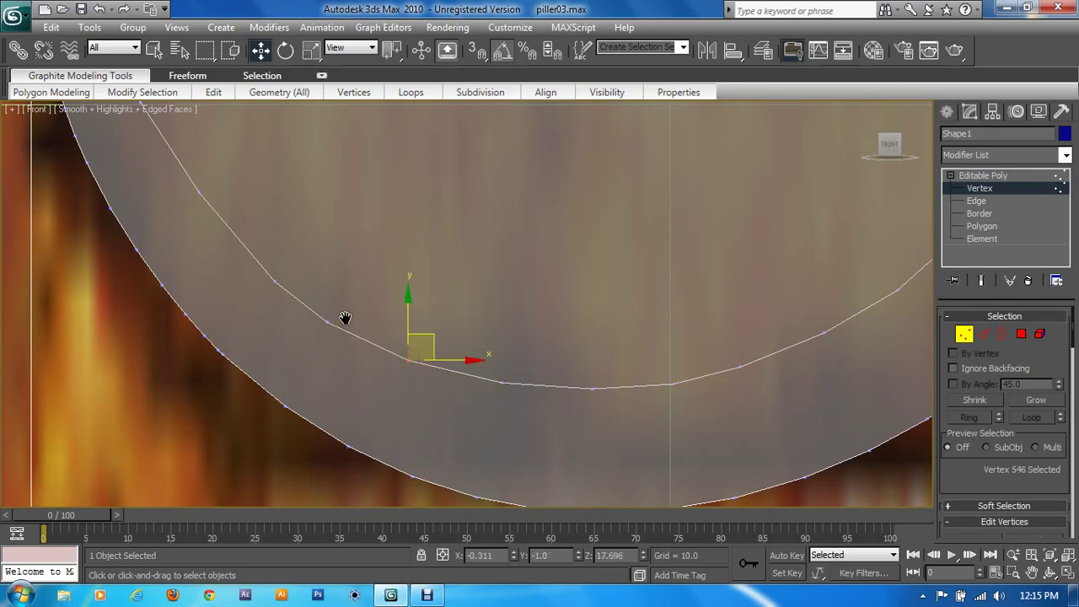
# Smooth the curve's left side by nudging vertices, then select vertices higher up
pyautogui.moveTo(344, 318); pyautogui.dragTo(471, 400, button='middle')
pyautogui.scroll(2, 469, 392)
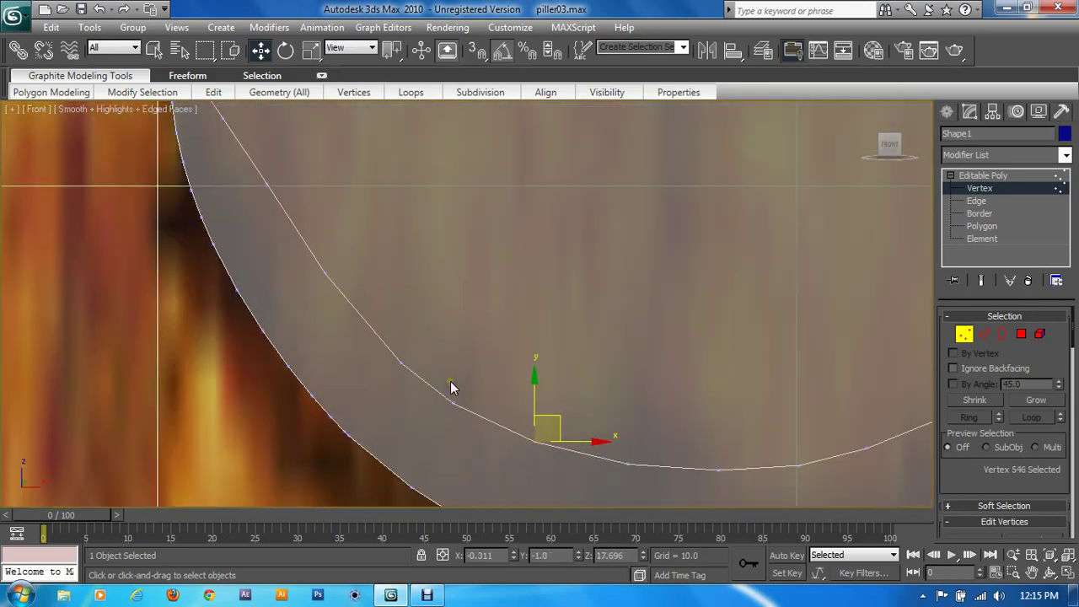
pyautogui.moveTo(417, 372); pyautogui.dragTo(386, 341)
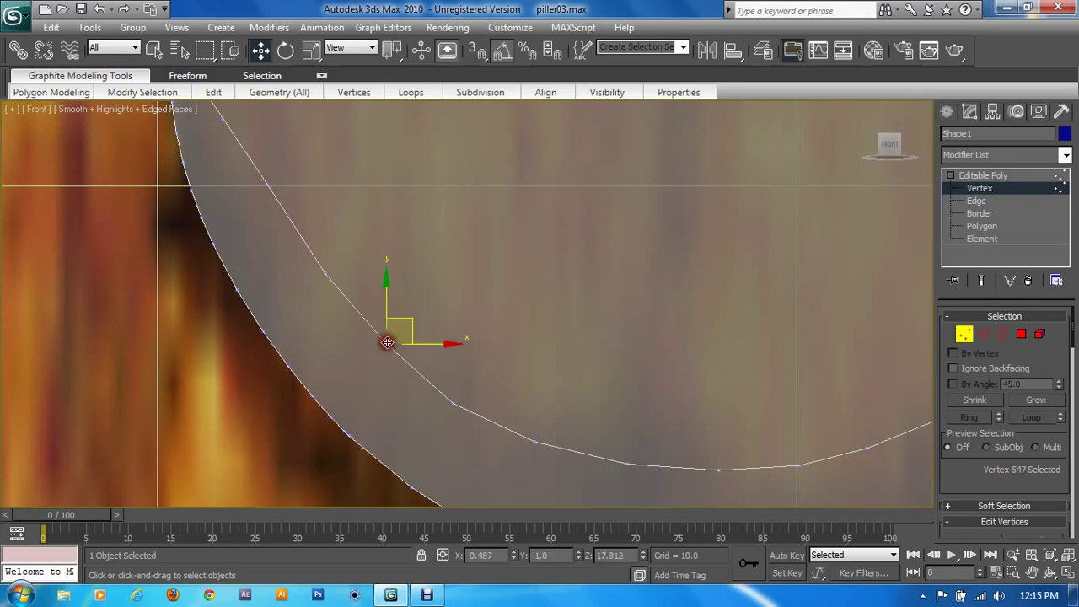
pyautogui.moveTo(446, 406); pyautogui.dragTo(453, 396)
pyautogui.moveTo(329, 278); pyautogui.dragTo(427, 389, button='middle')
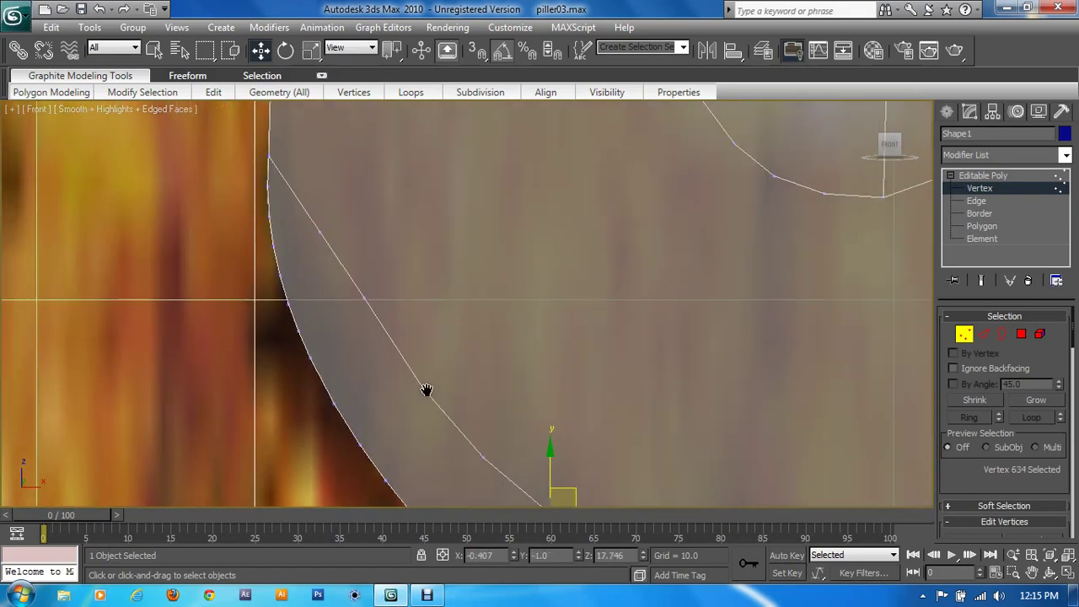
pyautogui.click(368, 301)
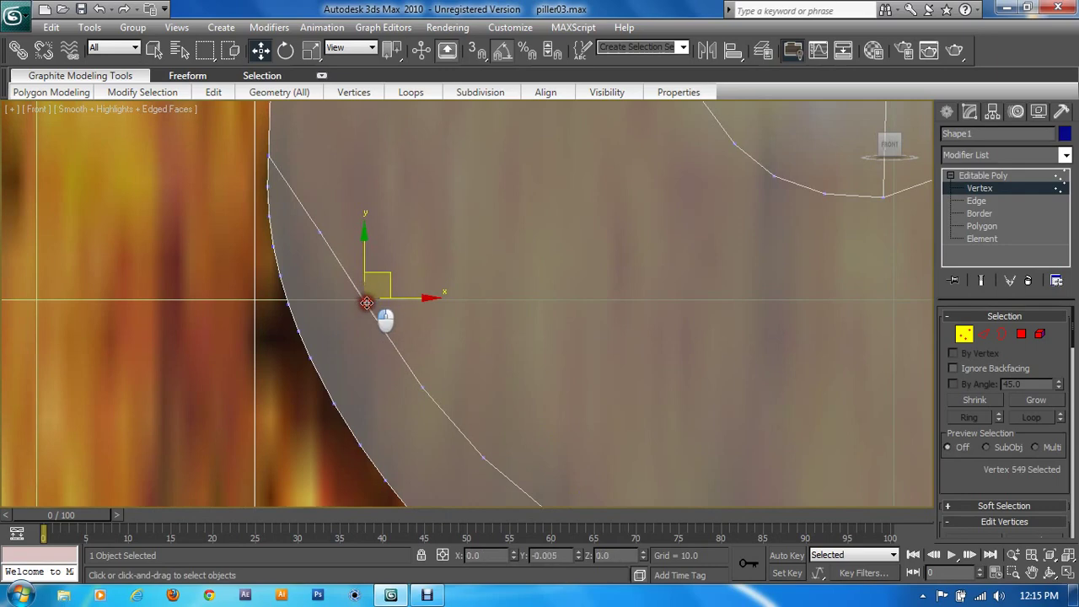
pyautogui.click(314, 237)
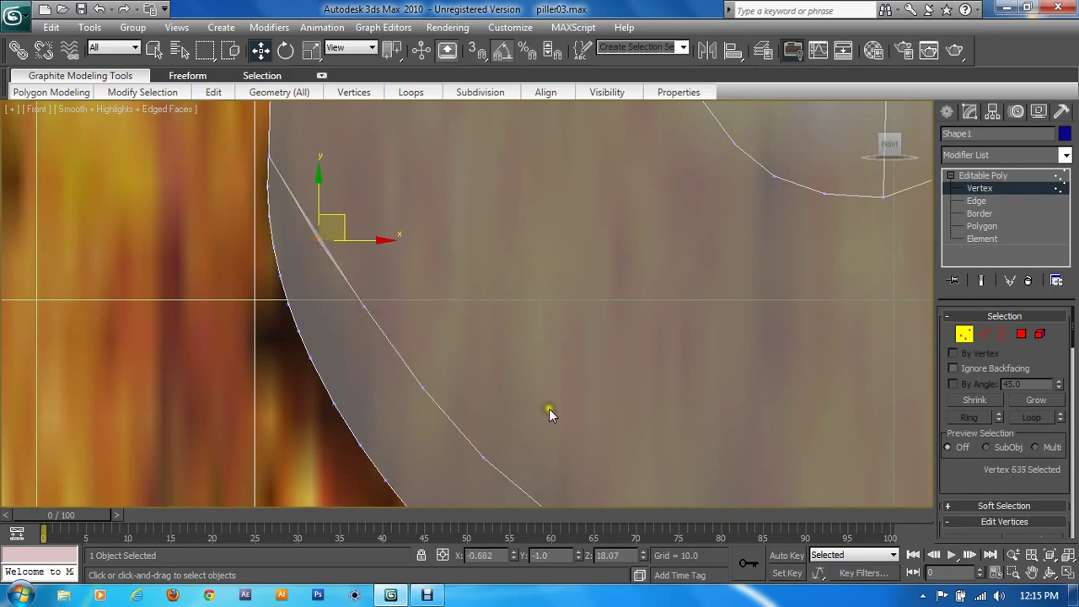
# Remove the three stray edges in the bird-head section at Edge level
pyautogui.scroll(-2, 548, 414)
pyautogui.scroll(-2, 489, 339)
pyautogui.scroll(-2, 578, 356)
pyautogui.scroll(-1, 708, 310)
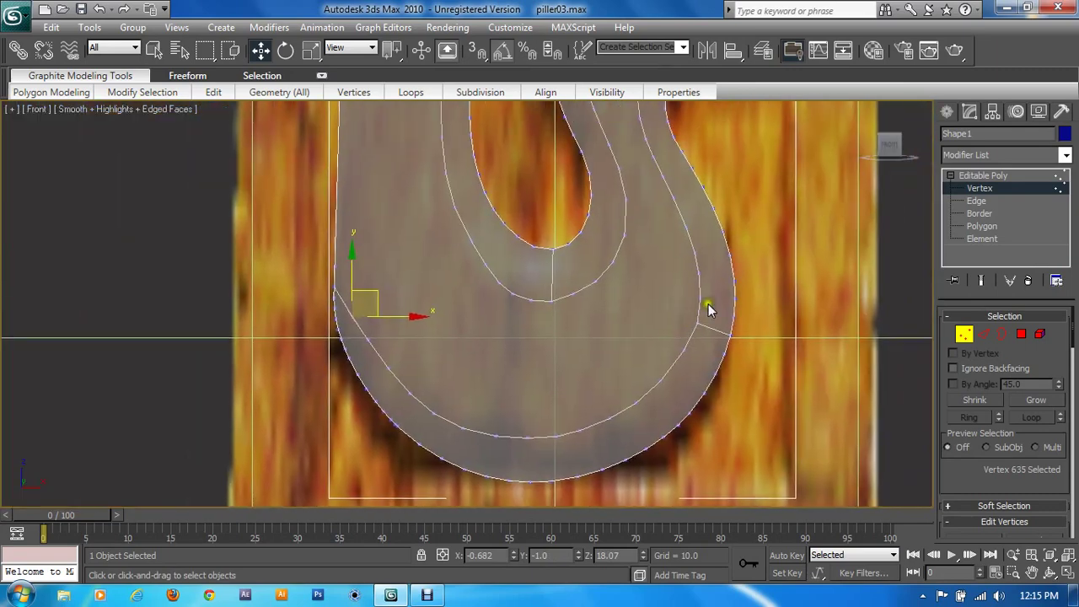
pyautogui.scroll(2, 708, 310)
pyautogui.scroll(1, 696, 410)
pyautogui.scroll(1, 646, 321)
pyautogui.scroll(1, 569, 282)
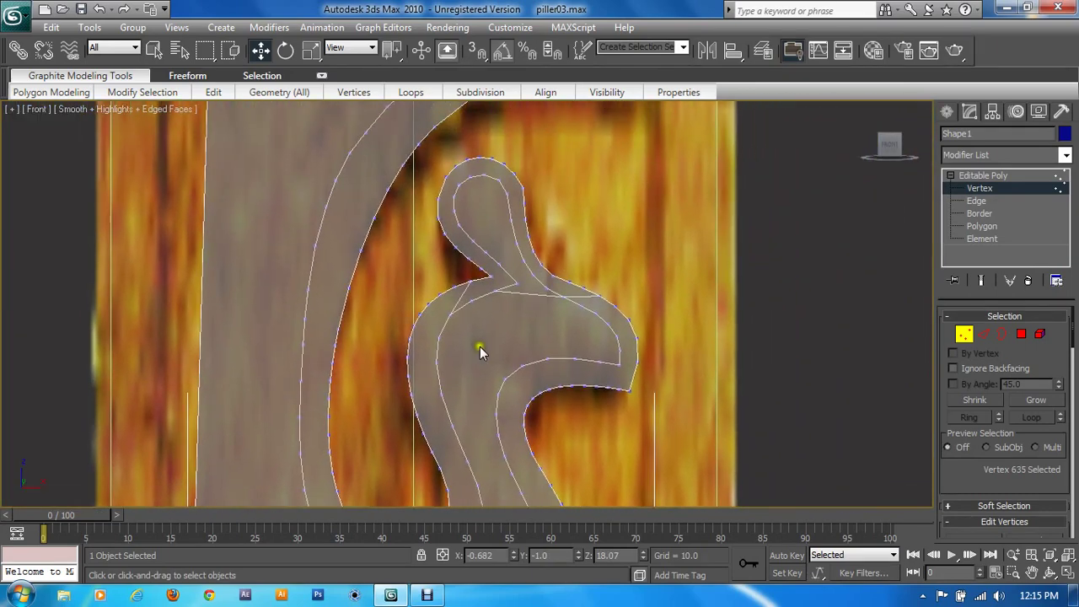
pyautogui.scroll(1, 480, 351)
pyautogui.click(983, 334)
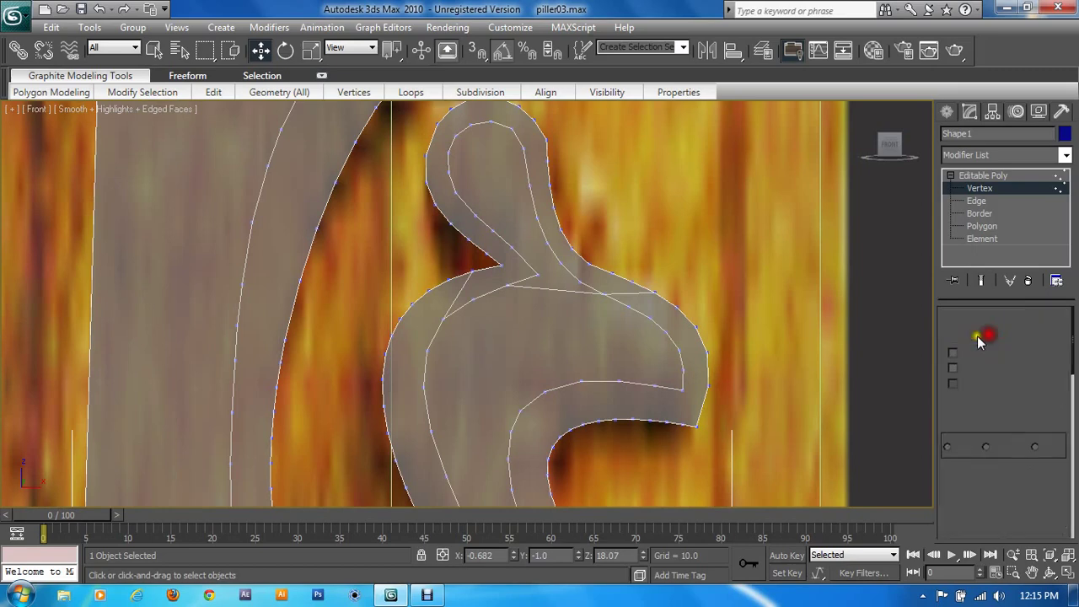
pyautogui.click(619, 290)
pyautogui.keyDown('ctrl'); pyautogui.click(471, 299); pyautogui.keyUp('ctrl')
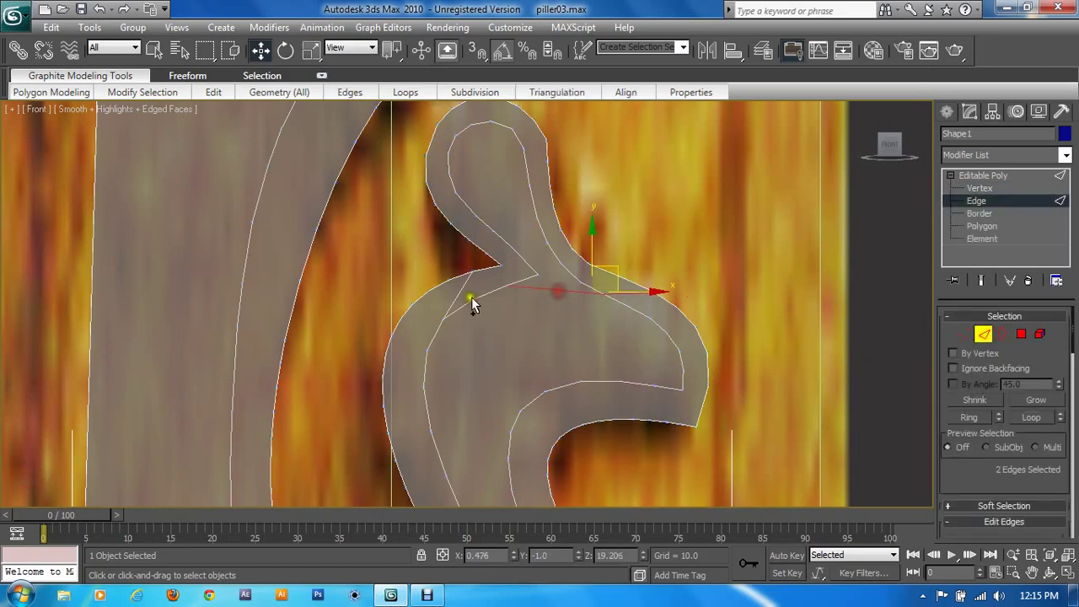
pyautogui.keyDown('ctrl'); pyautogui.click(461, 291); pyautogui.keyUp('ctrl')
pyautogui.scroll(-3, 961, 371)
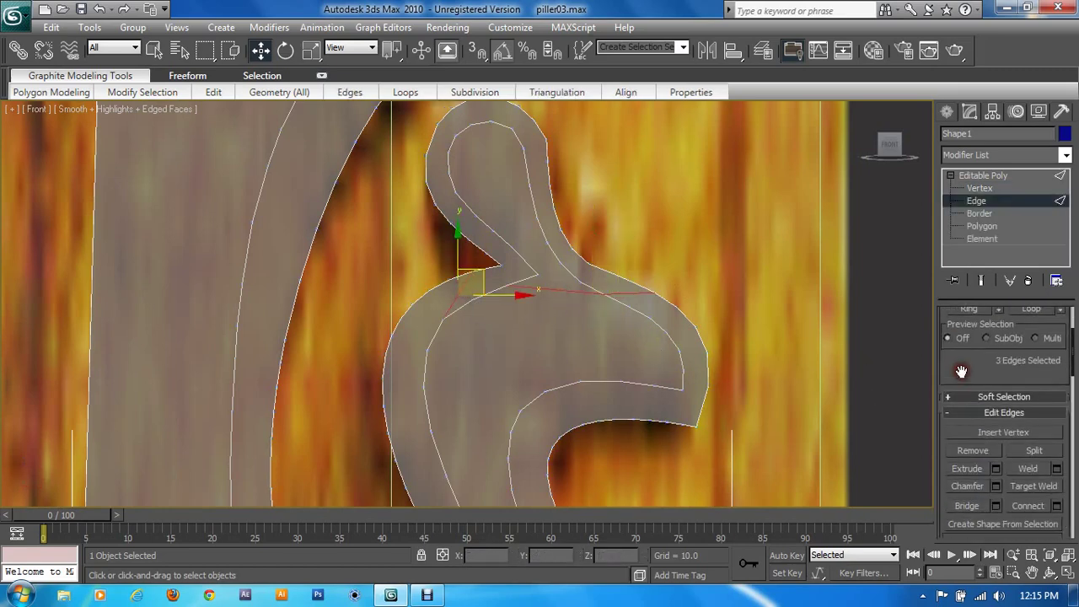
pyautogui.click(983, 449)
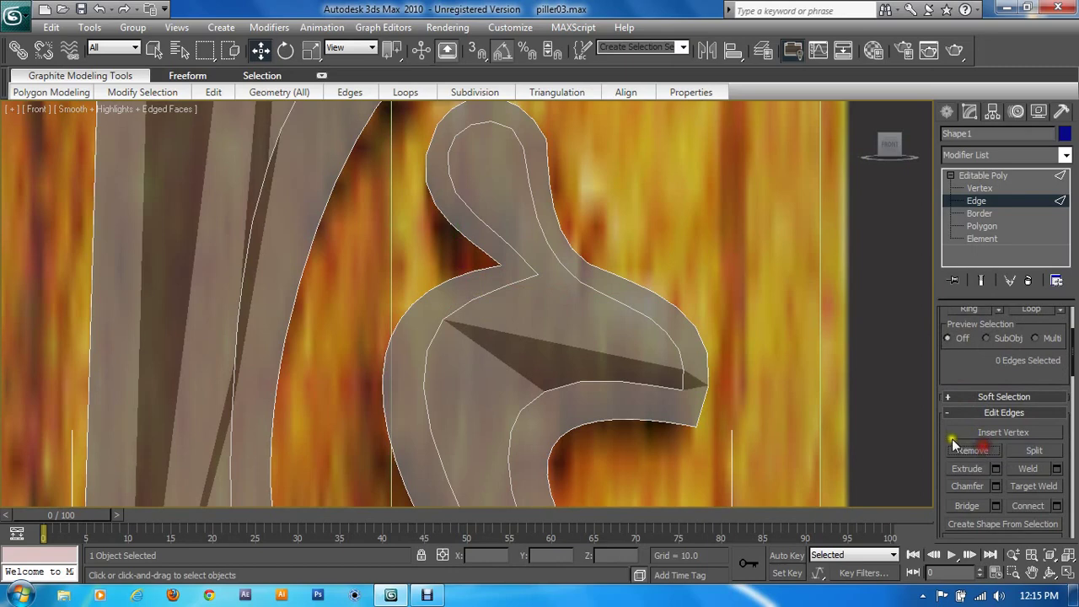
# At Vertex level, connect two vertex pairs across the scroll strip with new edges
pyautogui.click(978, 189)
pyautogui.scroll(1, 526, 380)
pyautogui.scroll(2, 524, 362)
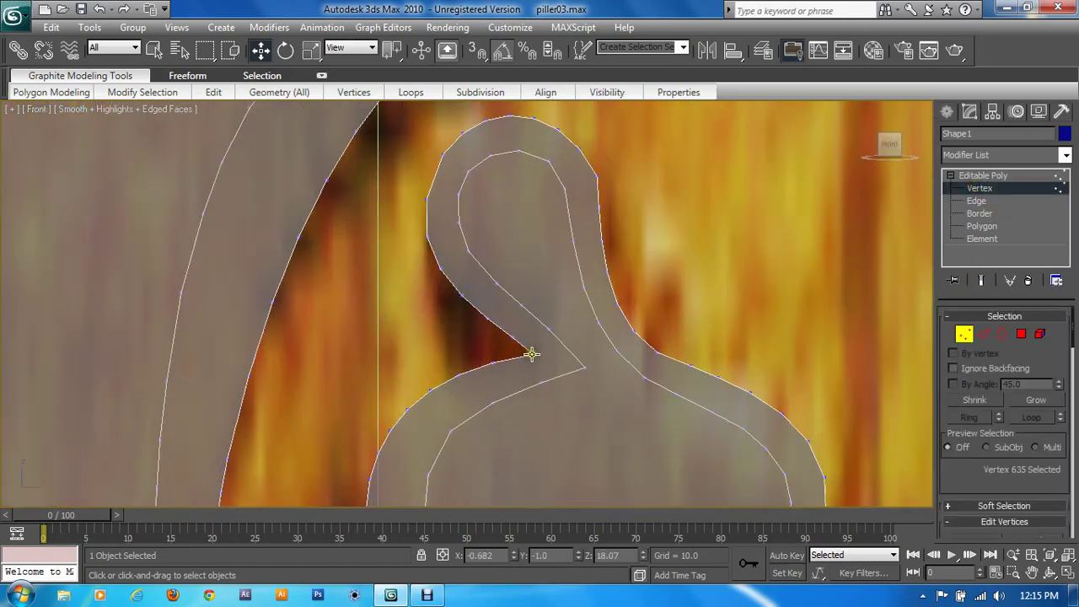
pyautogui.keyDown('ctrl'); pyautogui.click(583, 368); pyautogui.keyUp('ctrl')
pyautogui.scroll(-2, 978, 447)
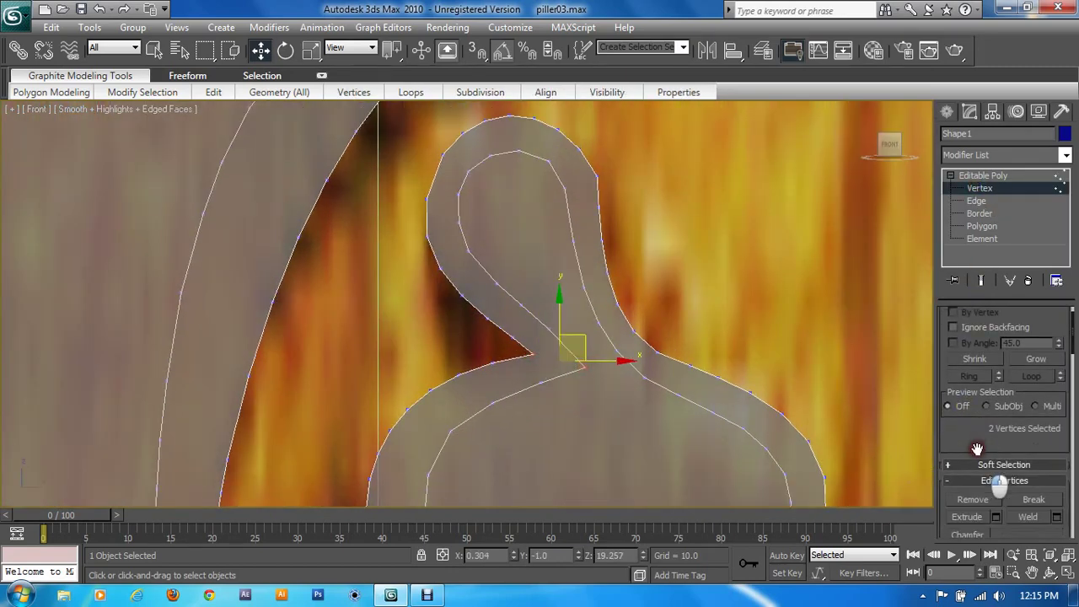
pyautogui.scroll(-1, 977, 448)
pyautogui.click(1003, 509)
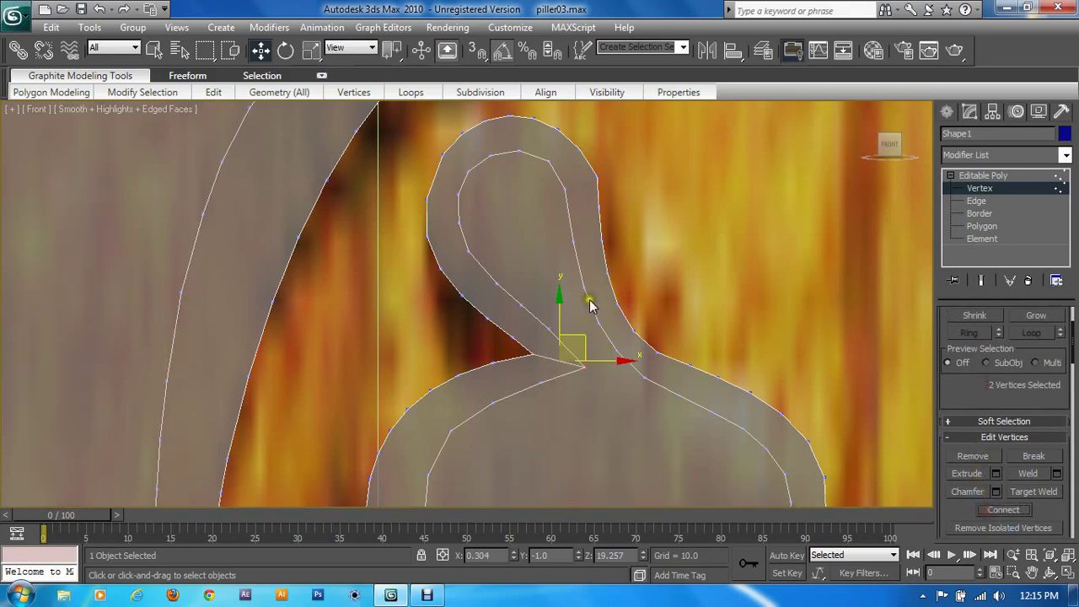
pyautogui.click(621, 353)
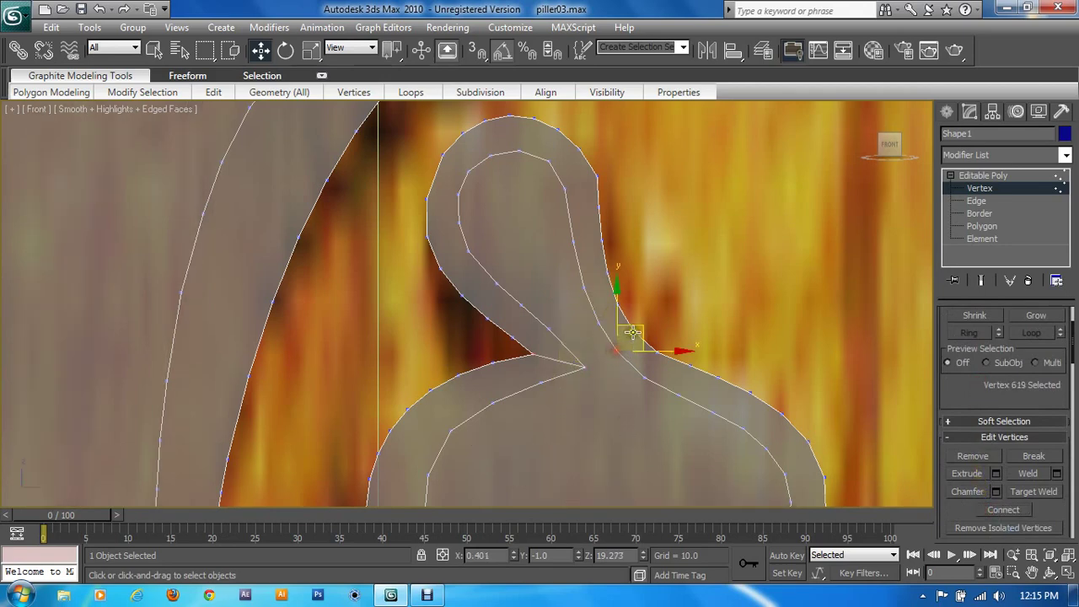
pyautogui.keyDown('ctrl'); pyautogui.click(633, 331); pyautogui.keyUp('ctrl')
pyautogui.click(1004, 510)
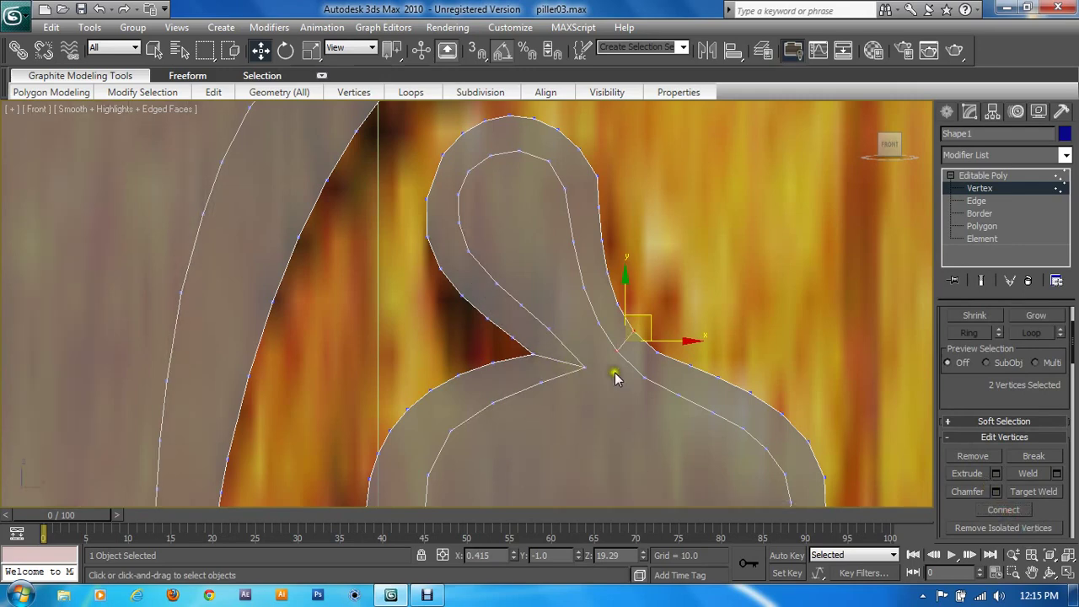
# Frame the upper-left leaf and nudge its first two edge vertices onto the reference outline
pyautogui.scroll(-1, 614, 377)
pyautogui.scroll(-1, 621, 328)
pyautogui.scroll(-2, 553, 325)
pyautogui.scroll(-1, 555, 327)
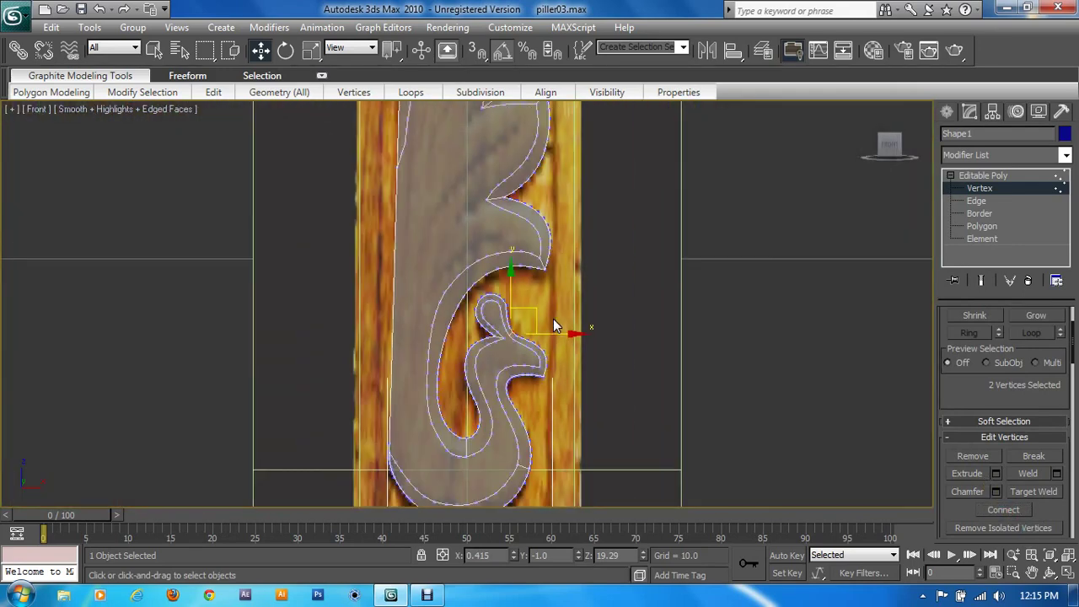
pyautogui.moveTo(553, 325); pyautogui.dragTo(557, 430, button='middle')
pyautogui.scroll(4, 472, 304)
pyautogui.moveTo(508, 363); pyautogui.dragTo(514, 410, button='middle')
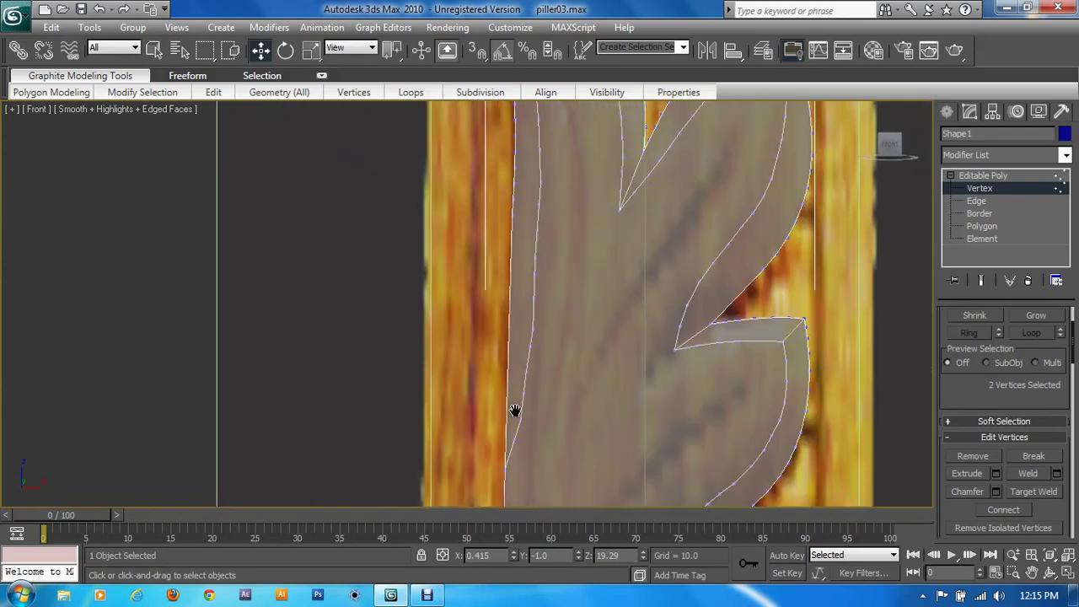
pyautogui.scroll(2, 508, 352)
pyautogui.scroll(1, 515, 308)
pyautogui.scroll(1, 523, 292)
pyautogui.click(523, 294)
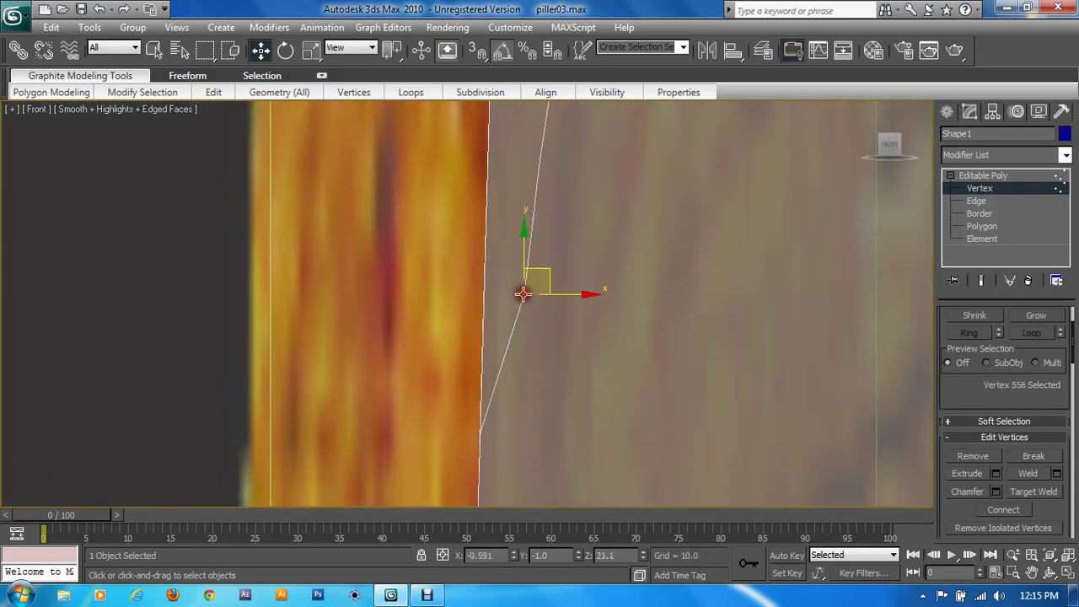
pyautogui.moveTo(542, 258); pyautogui.dragTo(536, 252)
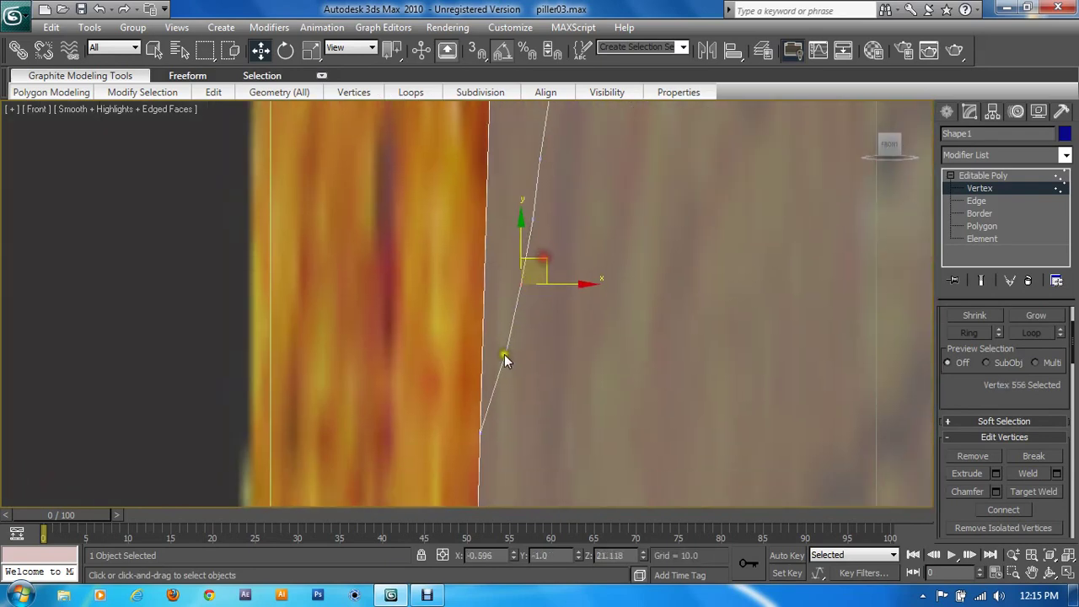
pyautogui.click(506, 347)
pyautogui.moveTo(506, 348); pyautogui.dragTo(506, 343)
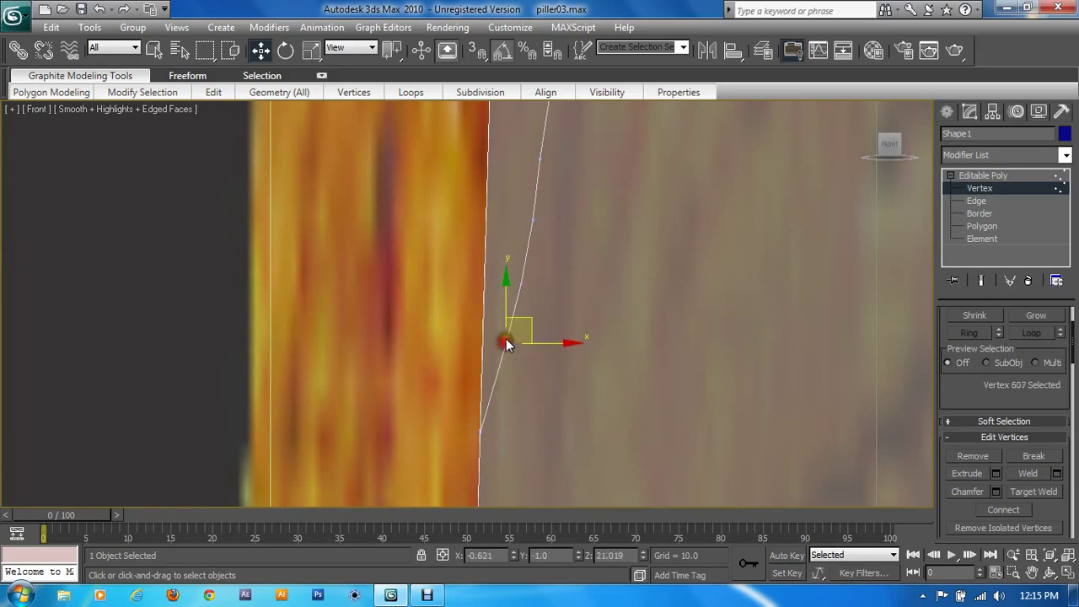
# Shift vertices further up the leaf curve slightly right and up-left to follow the outline
pyautogui.click(533, 221)
pyautogui.moveTo(536, 173); pyautogui.dragTo(526, 291, button='middle')
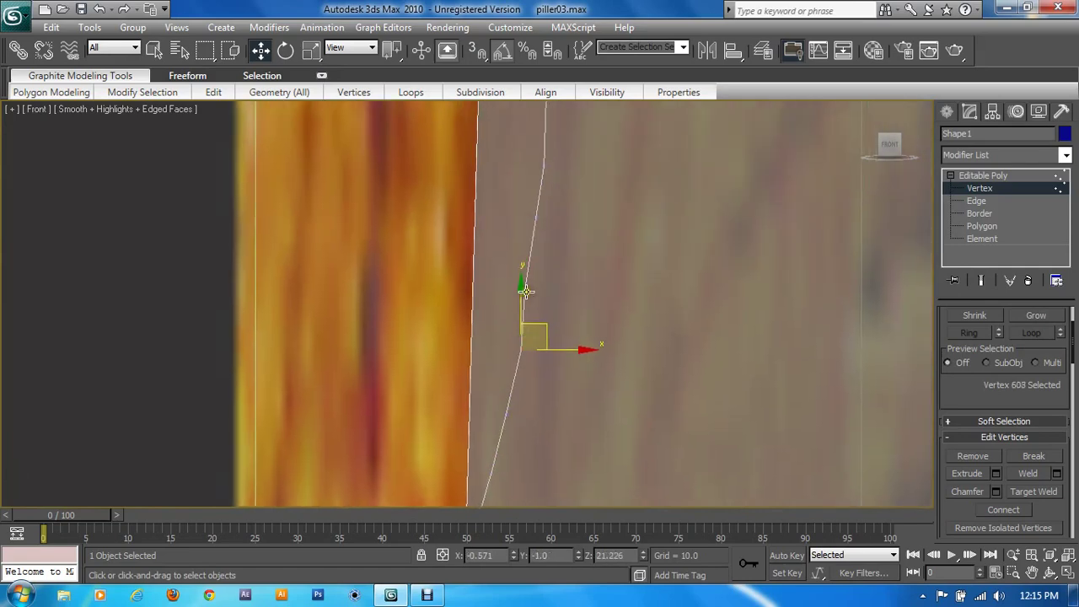
pyautogui.click(533, 292)
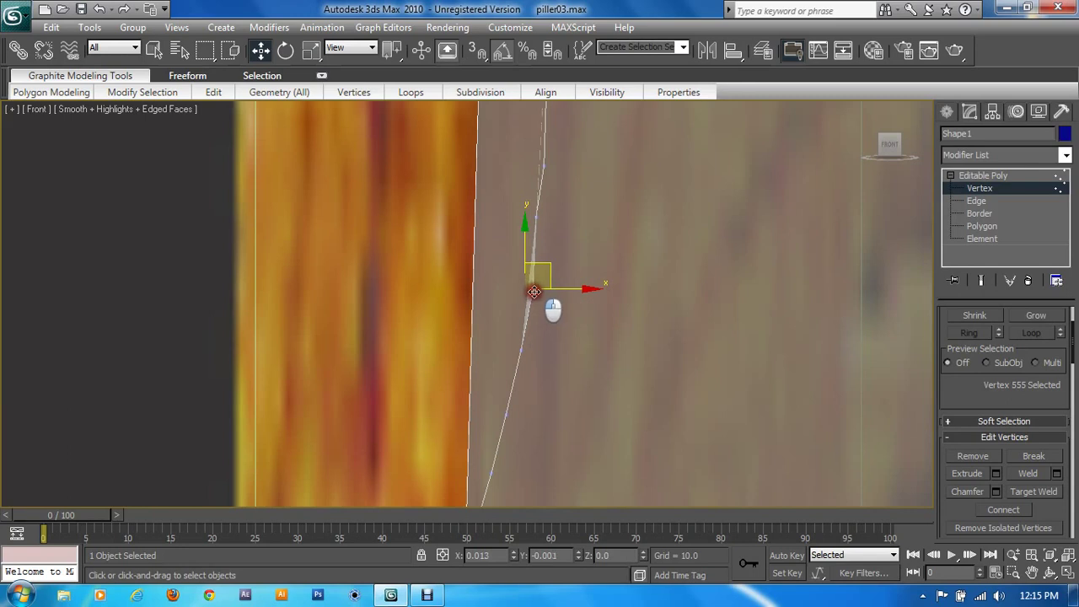
pyautogui.moveTo(534, 293); pyautogui.dragTo(541, 291)
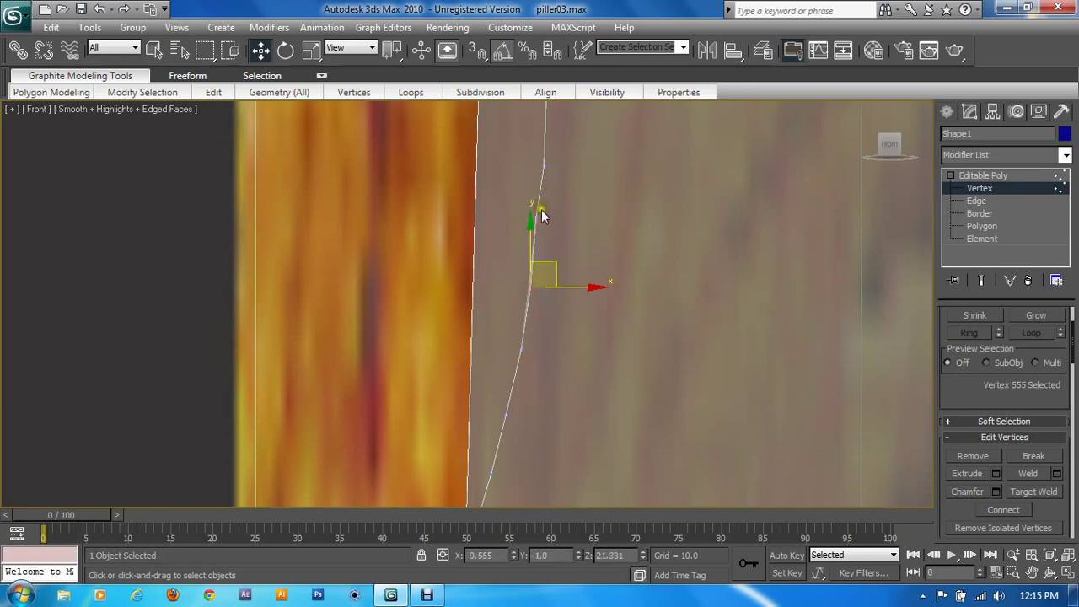
pyautogui.click(535, 214)
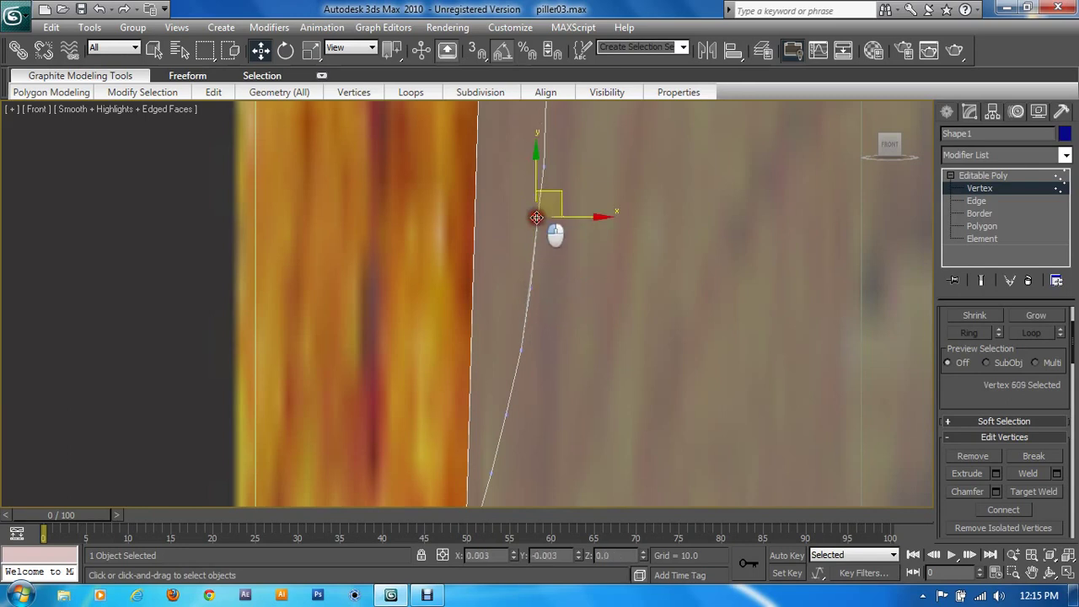
pyautogui.click(544, 162)
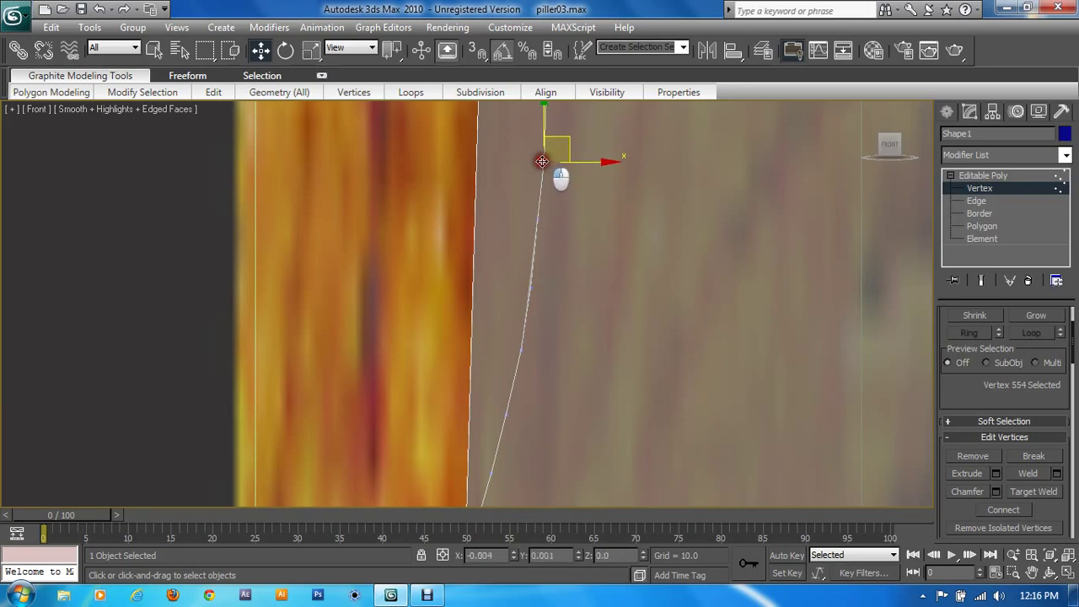
pyautogui.moveTo(544, 161); pyautogui.dragTo(541, 158)
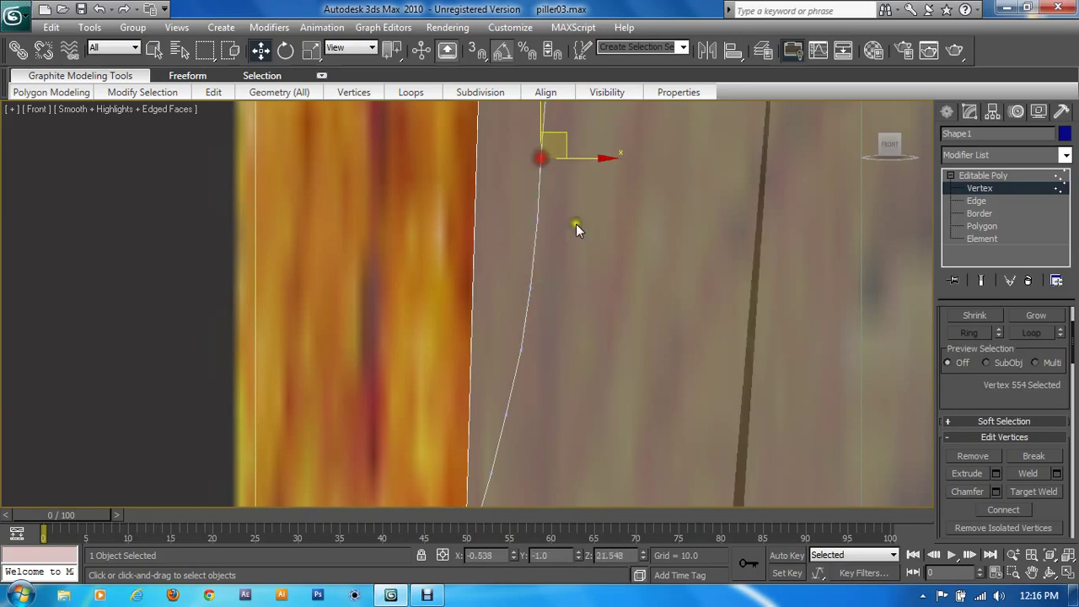
# Work down the leaf edge, nudging another vertex up onto the reference and checking the rest
pyautogui.moveTo(579, 228); pyautogui.dragTo(588, 380, button='middle')
pyautogui.moveTo(568, 294); pyautogui.dragTo(559, 324, button='middle')
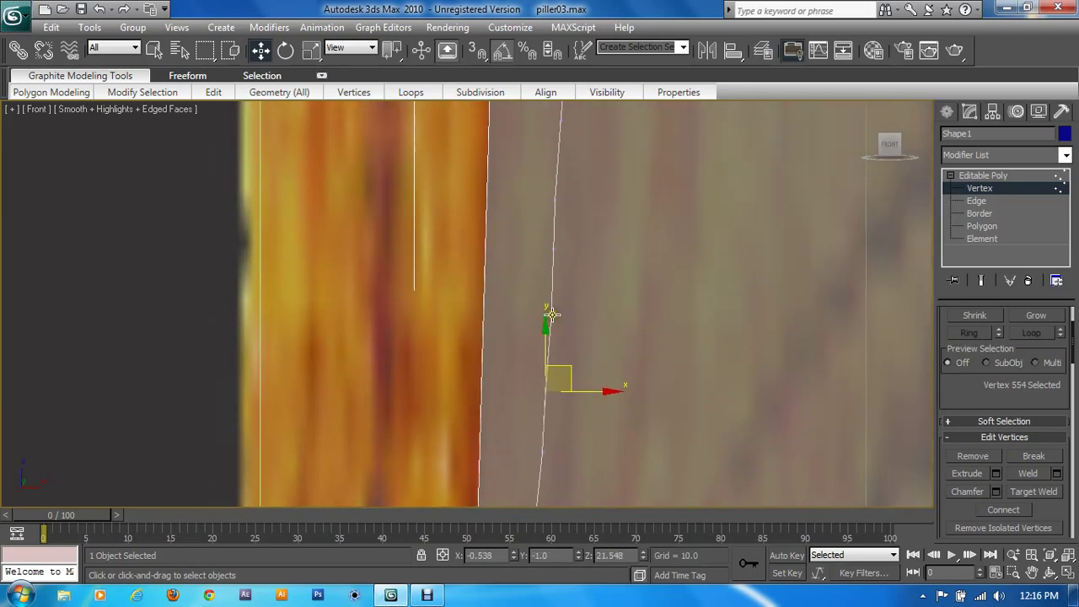
pyautogui.click(559, 320)
pyautogui.moveTo(574, 252)
pyautogui.mouseDown(button='middle')
pyautogui.moveTo(571, 470)
pyautogui.moveTo(553, 395)
pyautogui.moveTo(549, 289)
pyautogui.mouseUp(button='middle')
pyautogui.scroll(-3, 567, 375)
pyautogui.scroll(2, 552, 394)
pyautogui.click(511, 312)
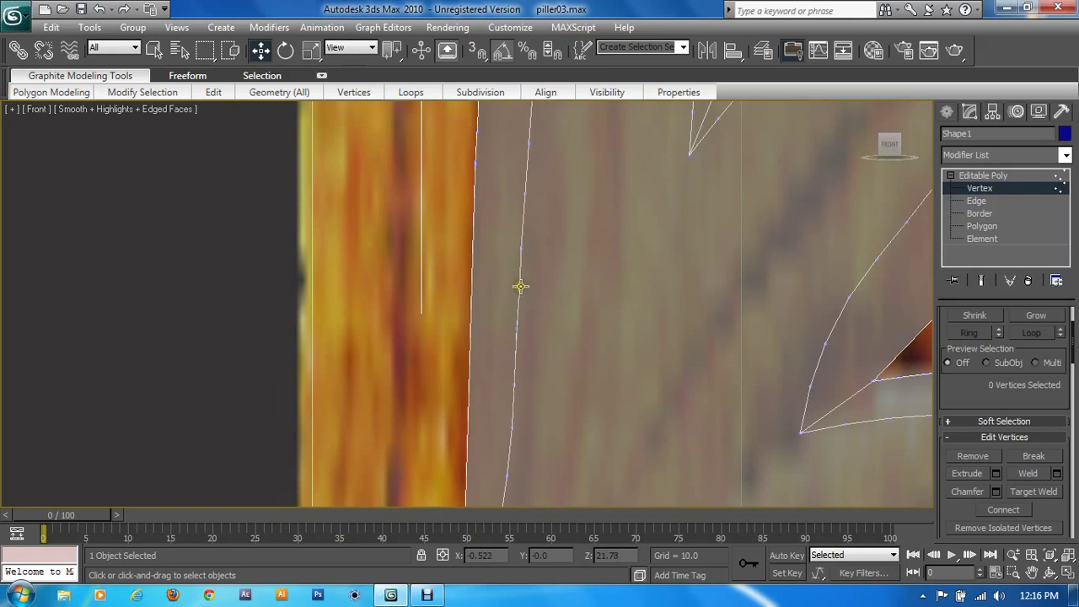
pyautogui.click(519, 285)
pyautogui.moveTo(585, 240); pyautogui.dragTo(595, 296, button='middle')
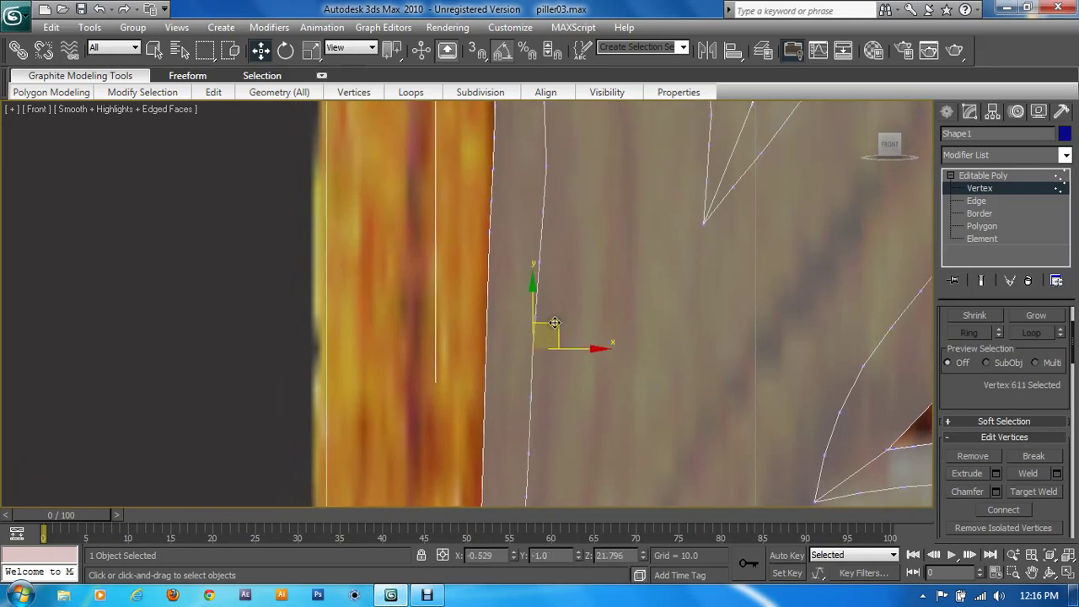
pyautogui.click(594, 297)
pyautogui.click(560, 317)
pyautogui.moveTo(560, 317); pyautogui.dragTo(560, 316)
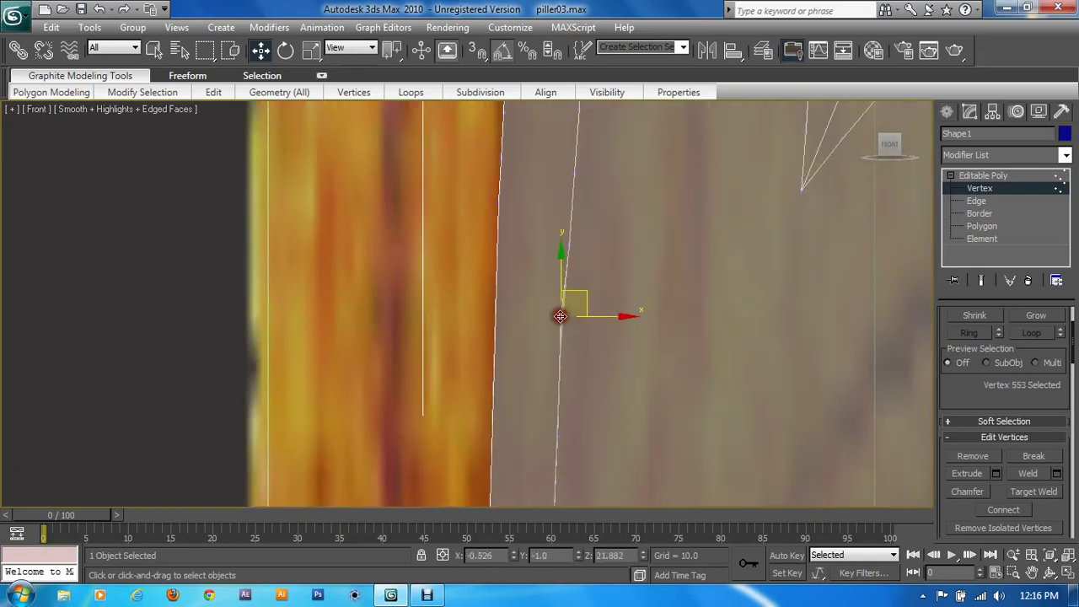
pyautogui.click(566, 242)
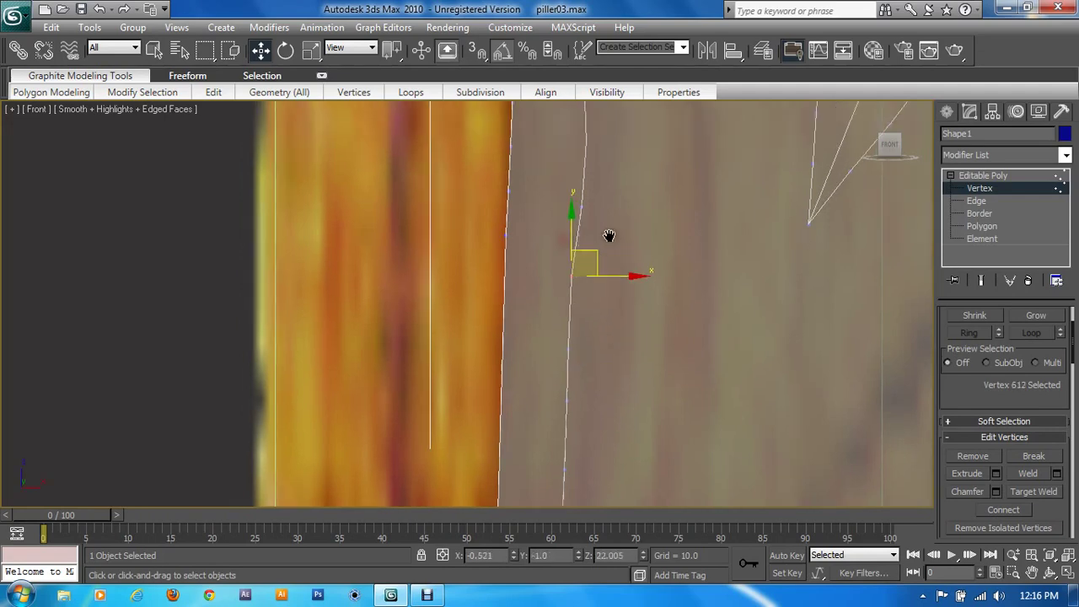
pyautogui.moveTo(565, 240); pyautogui.dragTo(588, 364, button='middle')
pyautogui.click(579, 297)
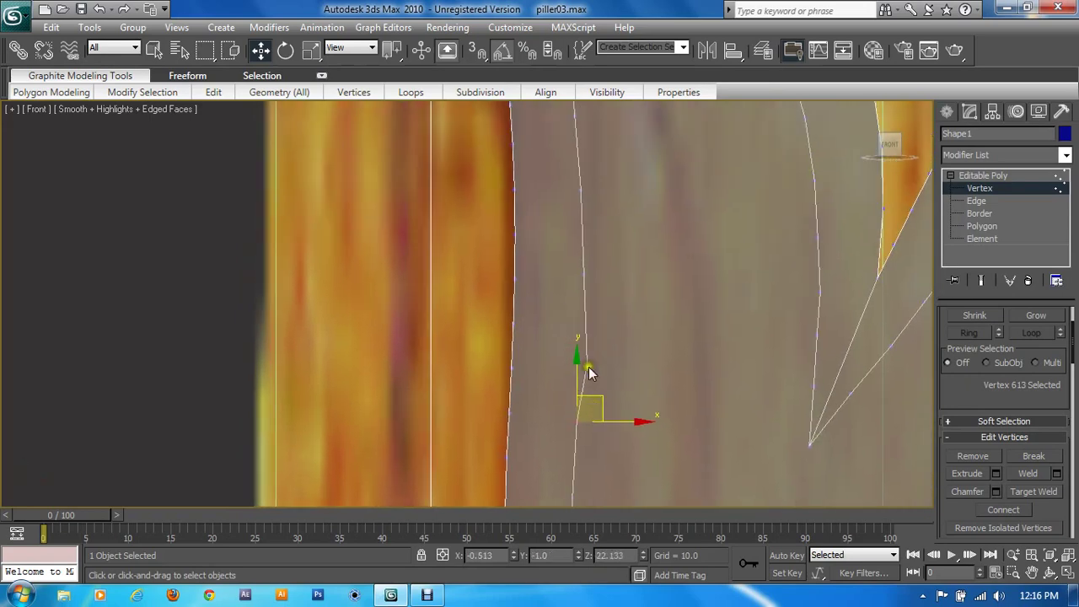
pyautogui.click(582, 355)
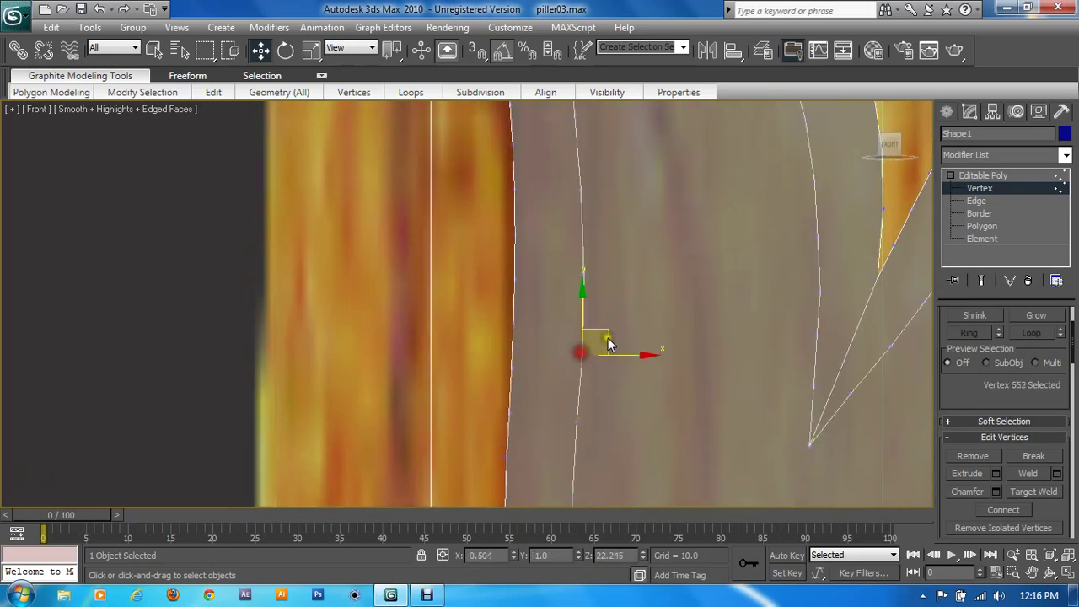
pyautogui.moveTo(609, 344); pyautogui.dragTo(629, 390, button='middle')
pyautogui.click(640, 369)
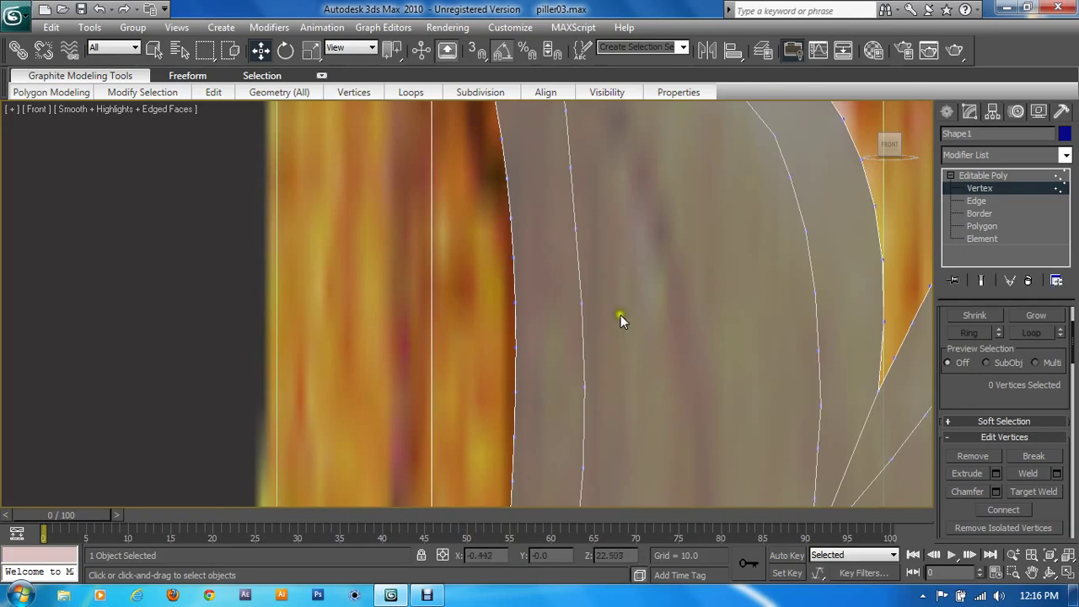
# Check vertices on the shape's top arc, then frame the curl ornament's head lower down
pyautogui.moveTo(620, 320); pyautogui.dragTo(643, 447, button='middle')
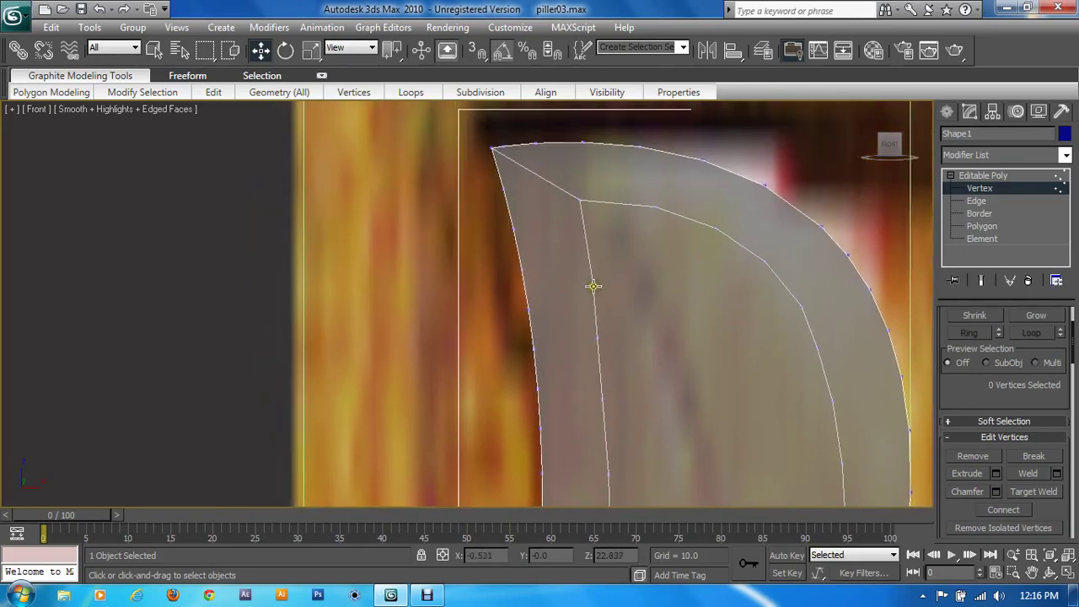
pyautogui.click(589, 277)
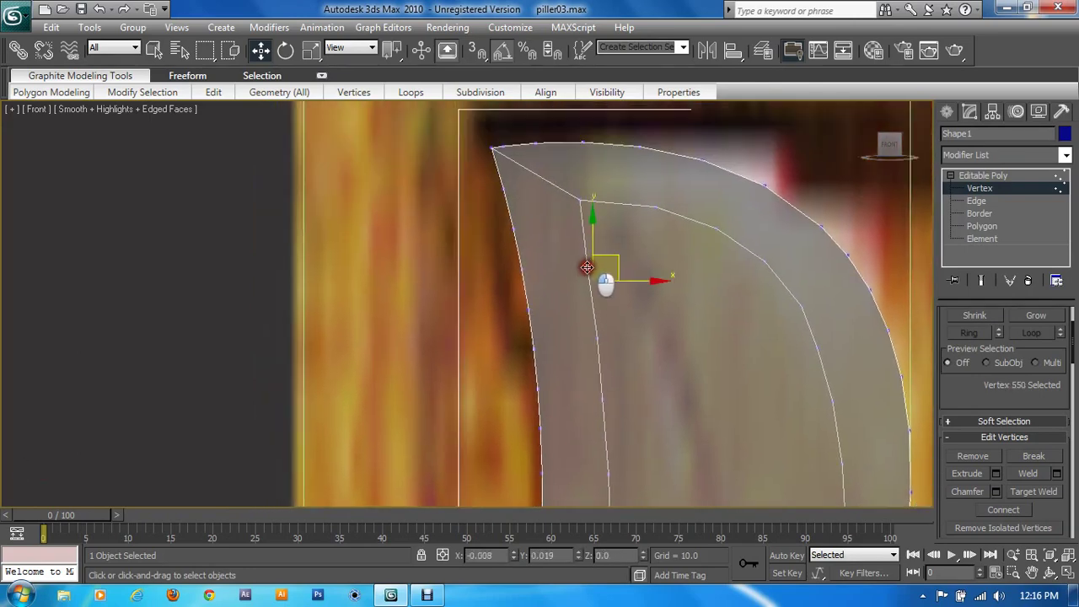
pyautogui.click(646, 297)
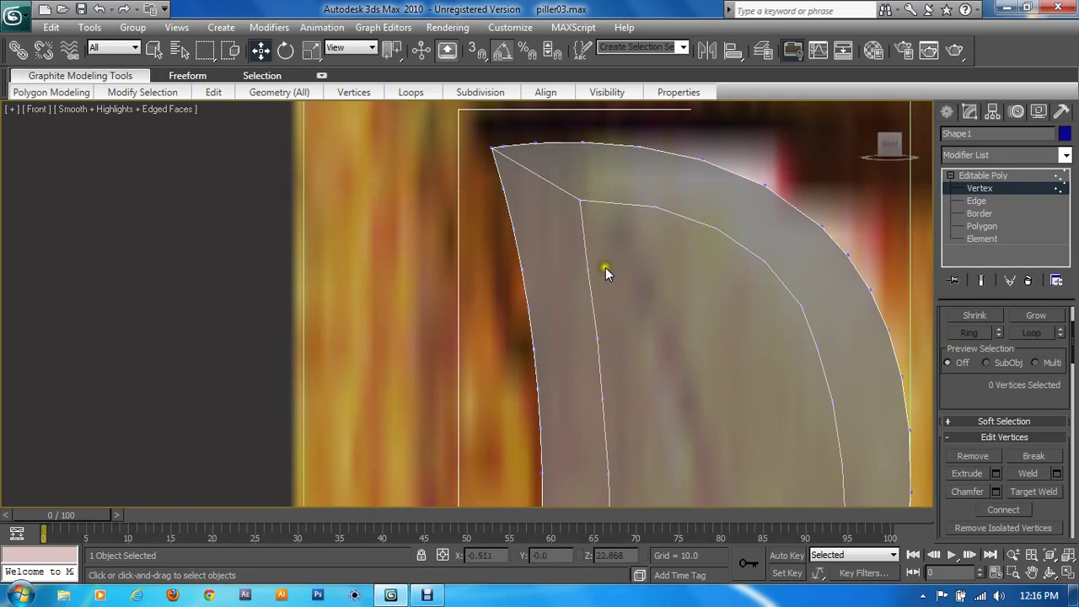
pyautogui.click(650, 204)
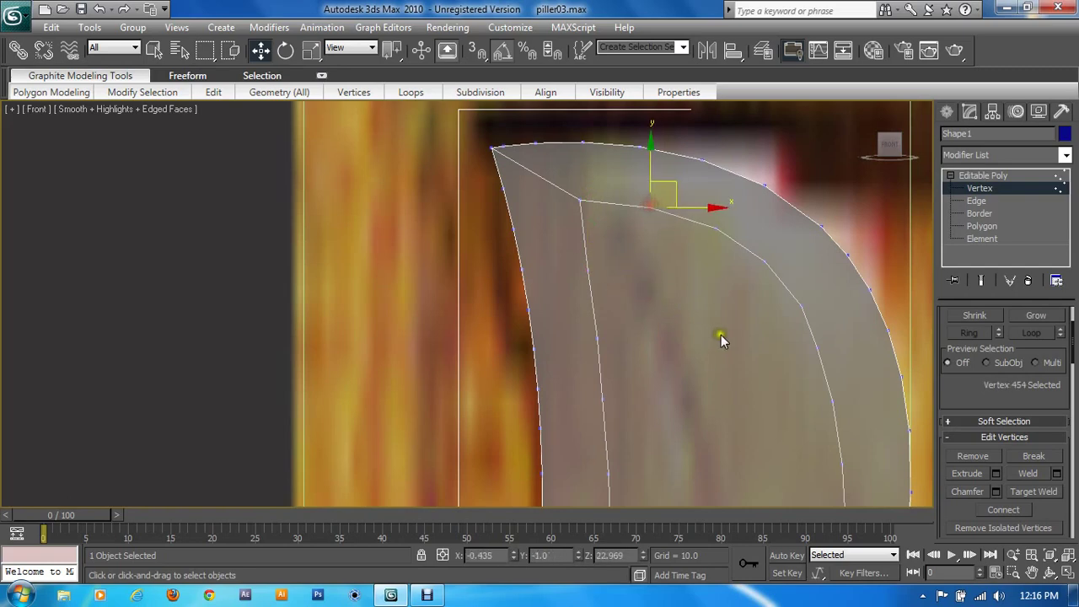
pyautogui.scroll(-3, 663, 255)
pyautogui.scroll(-2, 707, 313)
pyautogui.moveTo(766, 384)
pyautogui.mouseDown(button='middle')
pyautogui.moveTo(730, 250)
pyautogui.moveTo(706, 270)
pyautogui.mouseUp(button='middle')
pyautogui.moveTo(677, 369)
pyautogui.mouseDown(button='middle')
pyautogui.moveTo(633, 405)
pyautogui.moveTo(684, 367)
pyautogui.mouseUp(button='middle')
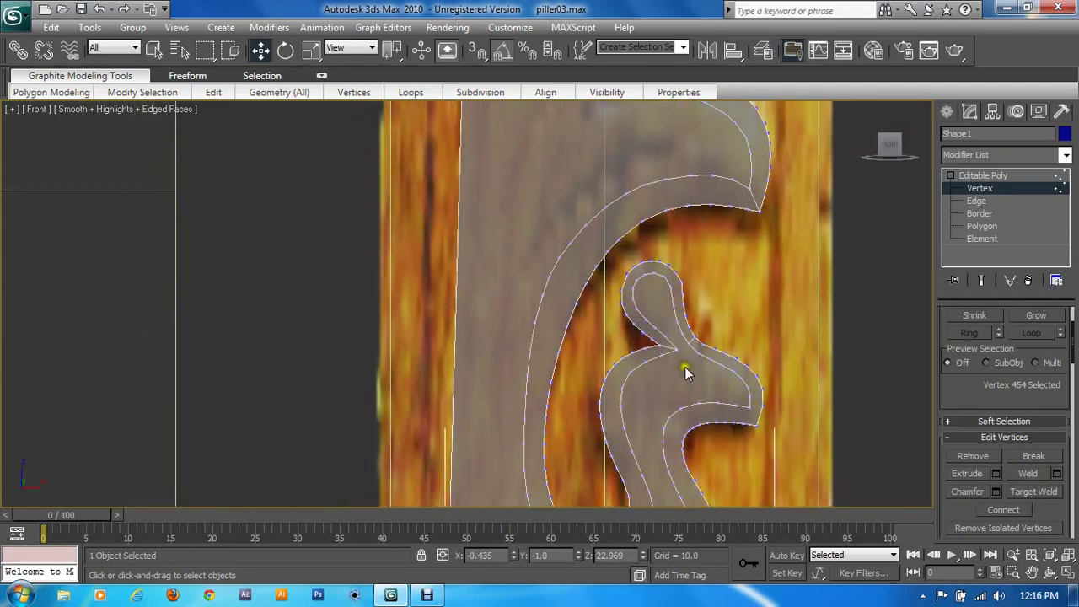
pyautogui.scroll(3, 667, 328)
pyautogui.moveTo(728, 329); pyautogui.dragTo(658, 332, button='middle')
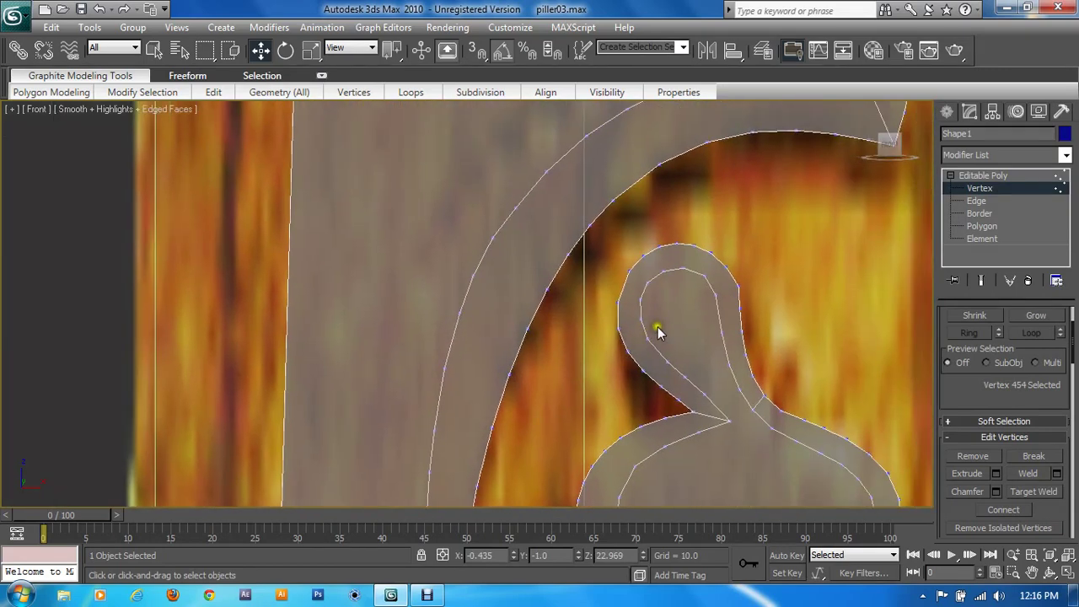
# Connect inner and outer vertex pairs across the curl head with new edge rungs
pyautogui.click(660, 271)
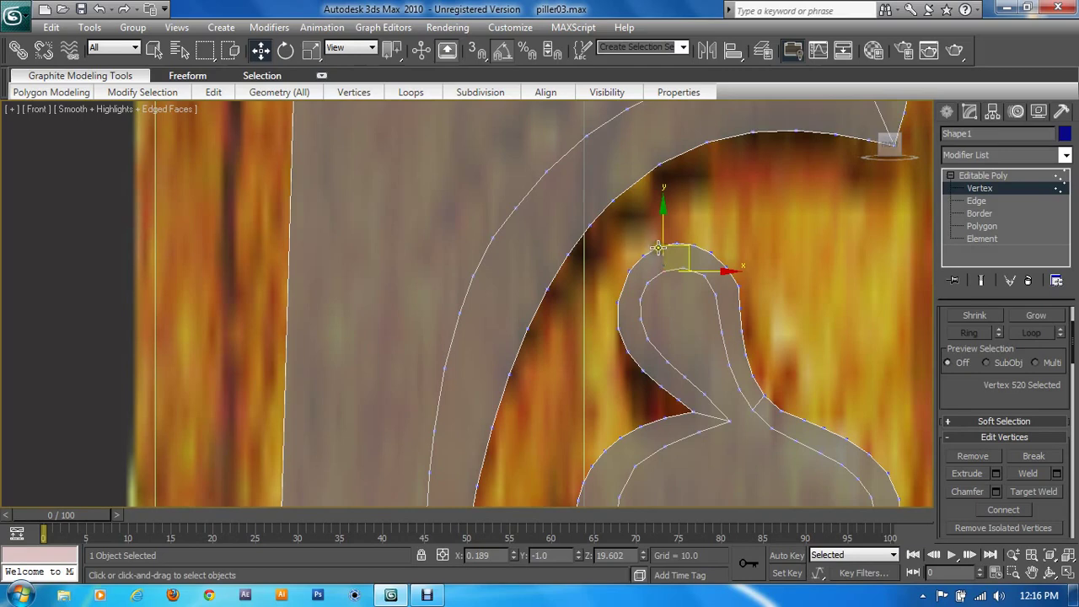
pyautogui.keyDown('ctrl'); pyautogui.click(657, 247); pyautogui.keyUp('ctrl')
pyautogui.click(1003, 509)
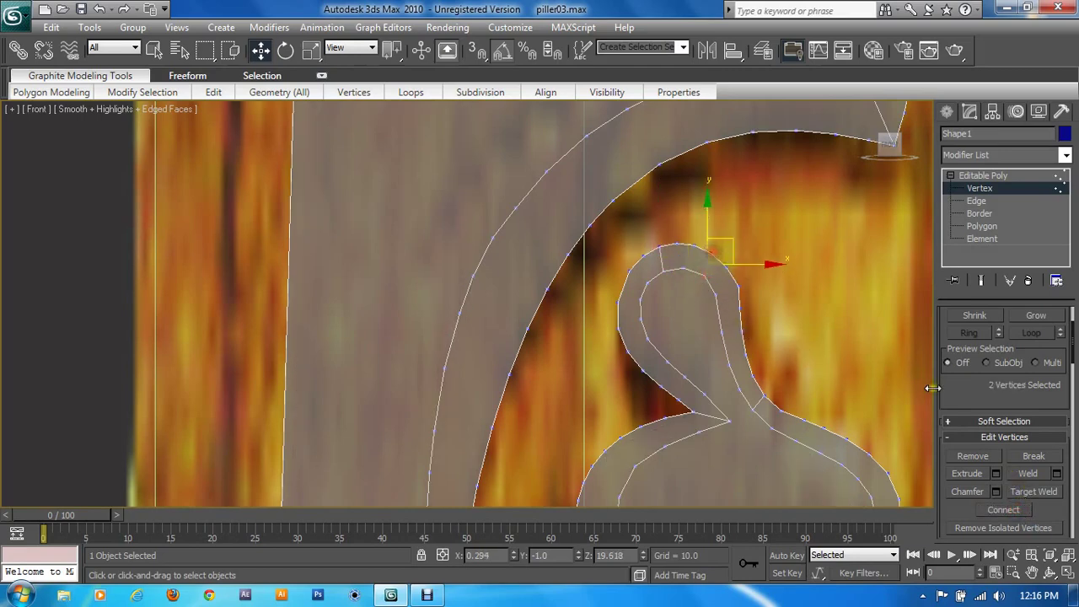
pyautogui.click(1006, 511)
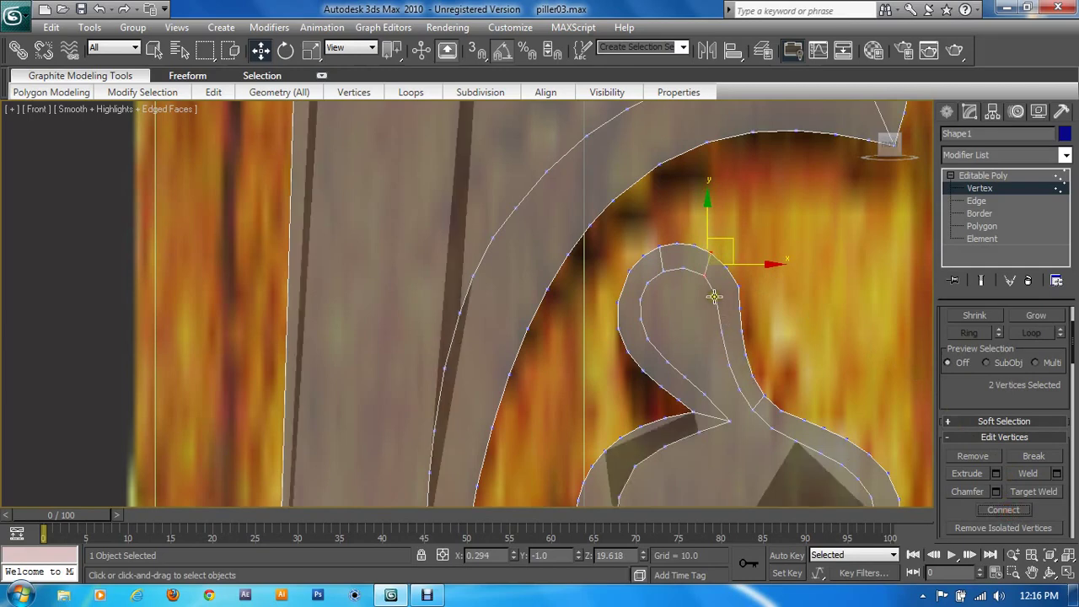
pyautogui.moveTo(706, 241); pyautogui.dragTo(742, 302)
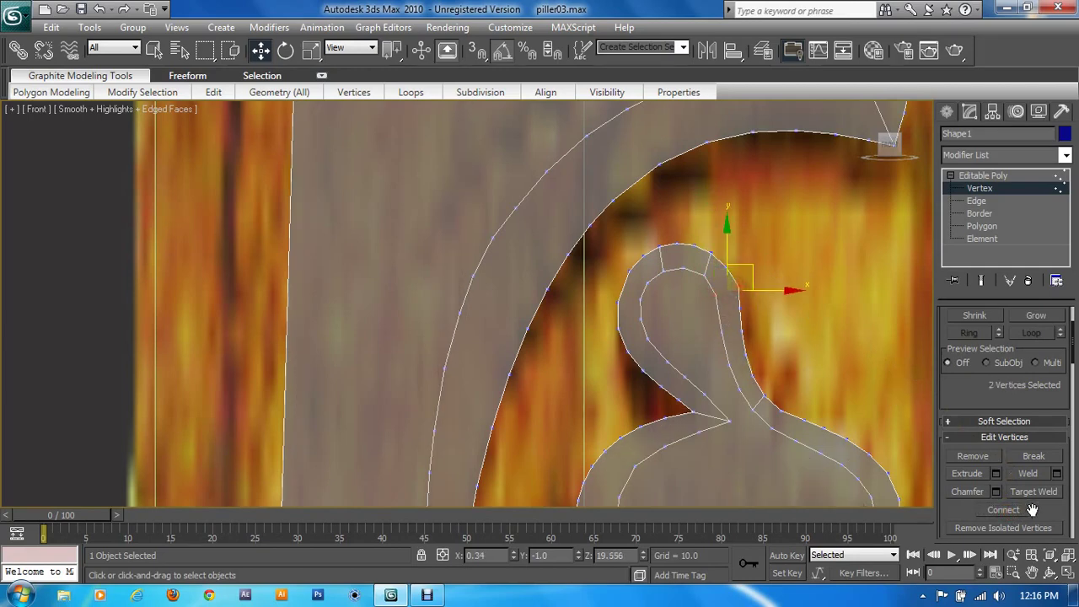
pyautogui.click(630, 352)
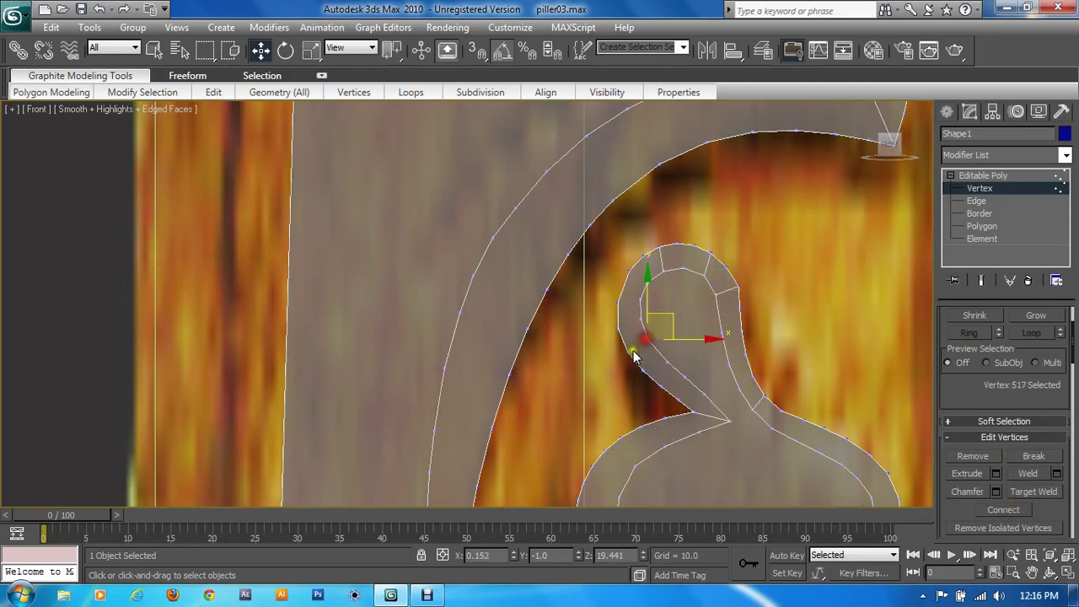
pyautogui.click(1002, 511)
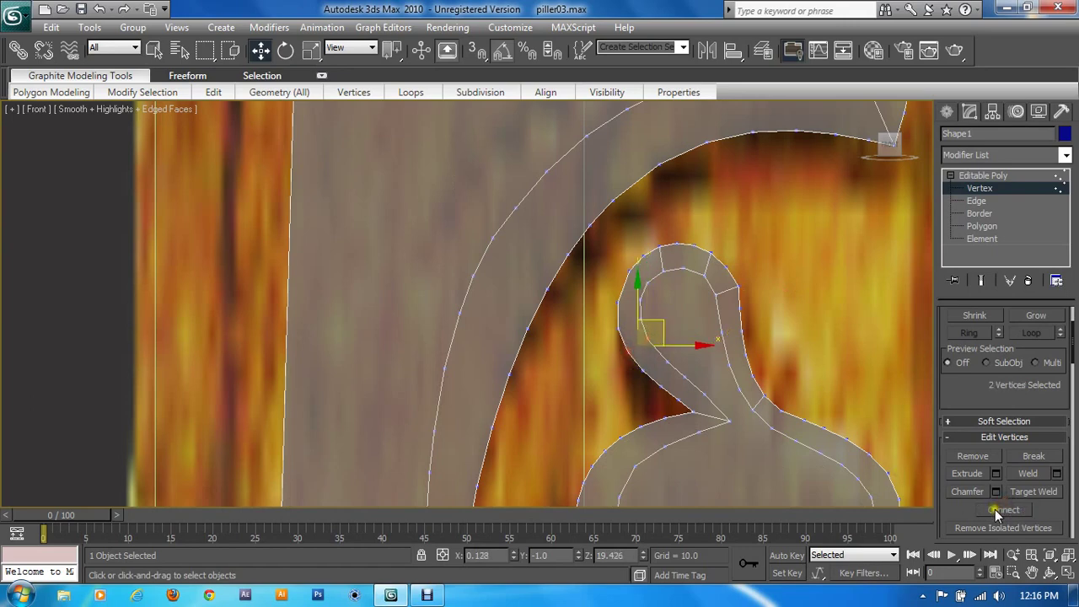
pyautogui.moveTo(671, 394); pyautogui.dragTo(637, 267, button='middle')
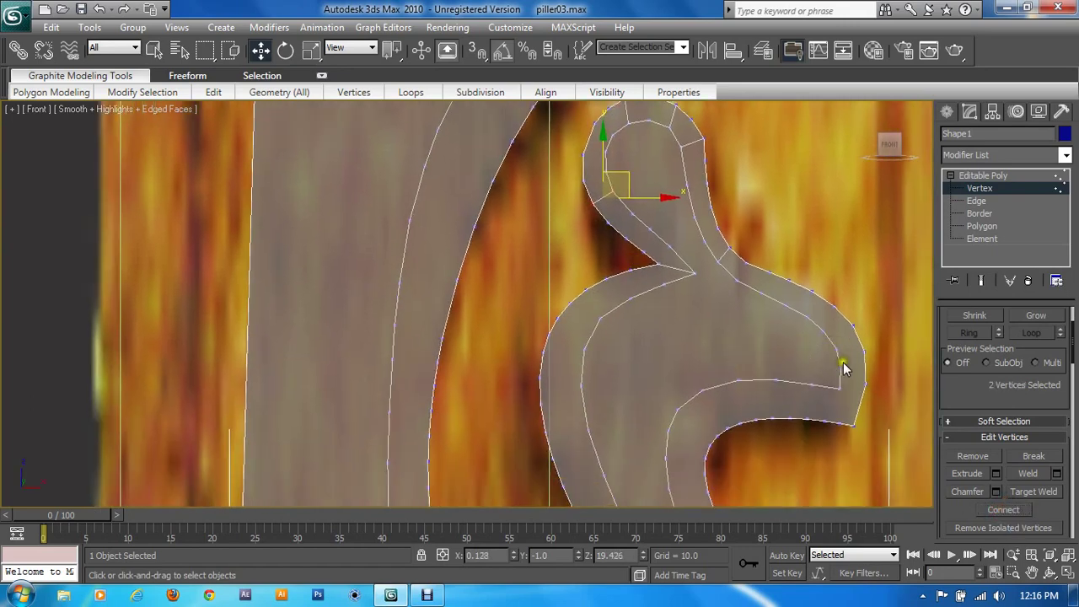
# Add a rung across the curl's lower hook and slide its vertices slightly right
pyautogui.moveTo(830, 378); pyautogui.dragTo(869, 435)
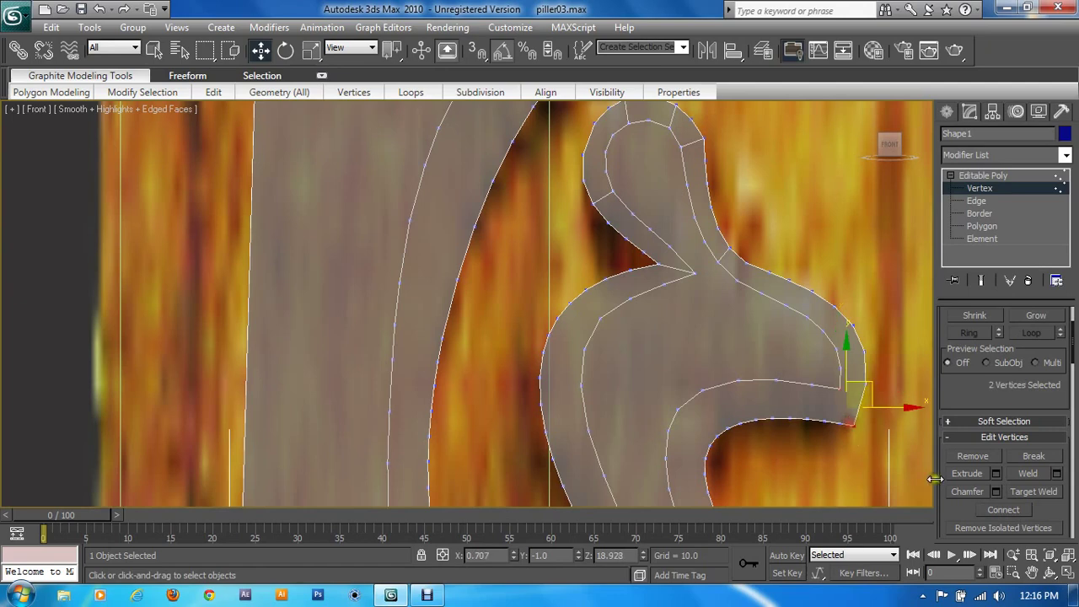
pyautogui.moveTo(832, 473); pyautogui.dragTo(714, 329, button='middle')
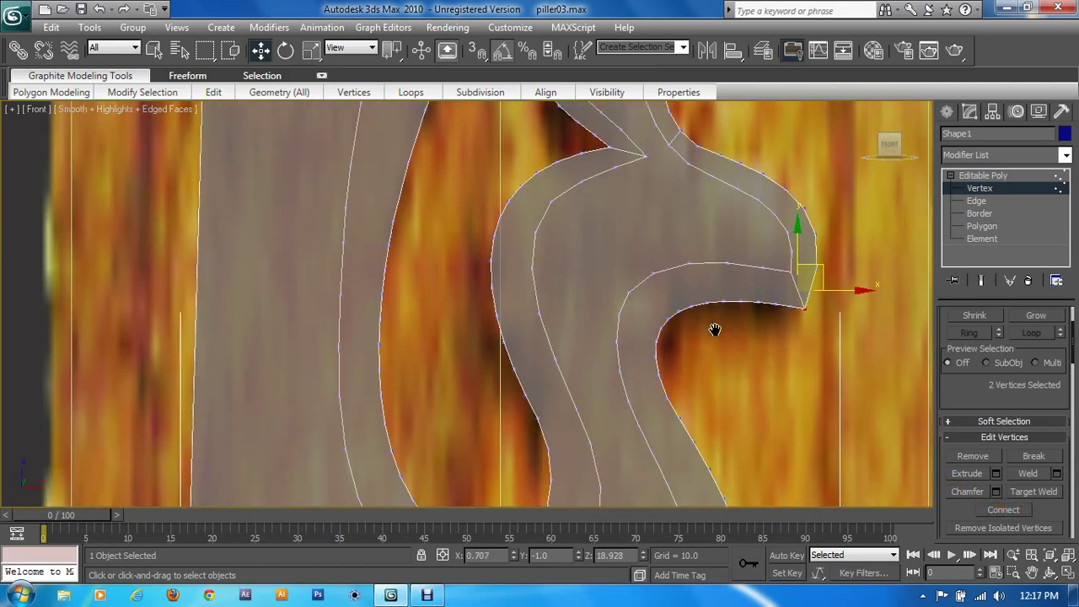
pyautogui.click(648, 273)
pyautogui.keyDown('ctrl'); pyautogui.click(681, 313); pyautogui.keyUp('ctrl')
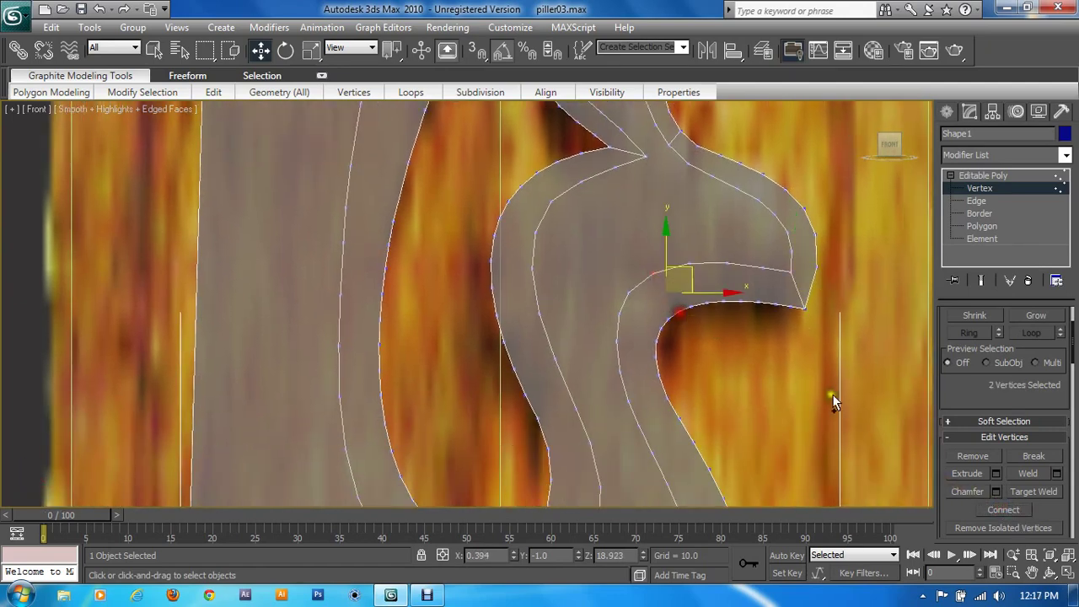
pyautogui.click(1002, 507)
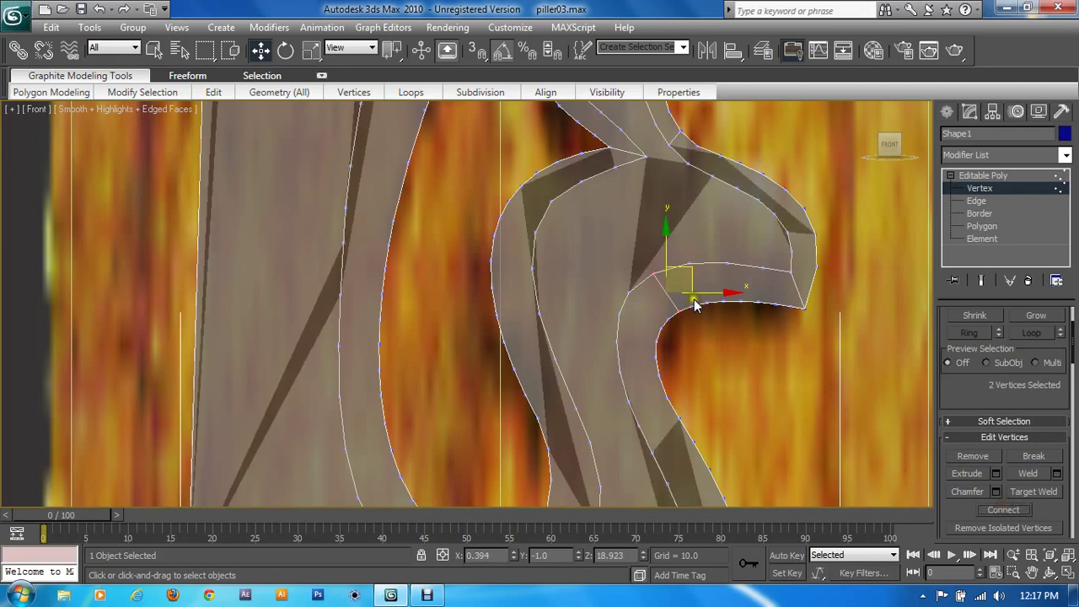
pyautogui.moveTo(697, 305); pyautogui.dragTo(715, 316)
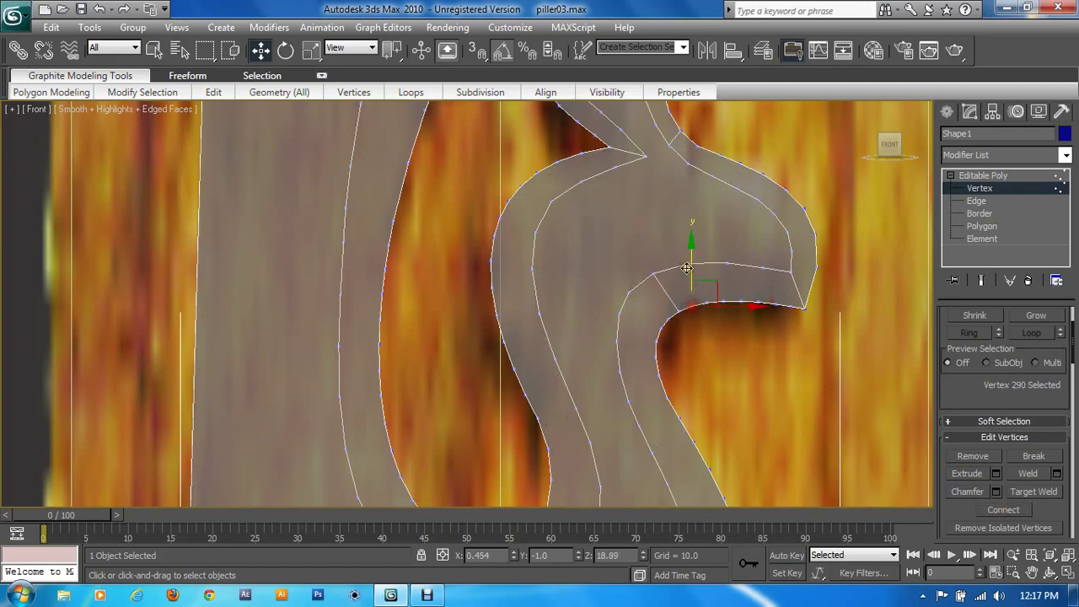
# Add two more rungs along the hook toward its tip
pyautogui.click(707, 300)
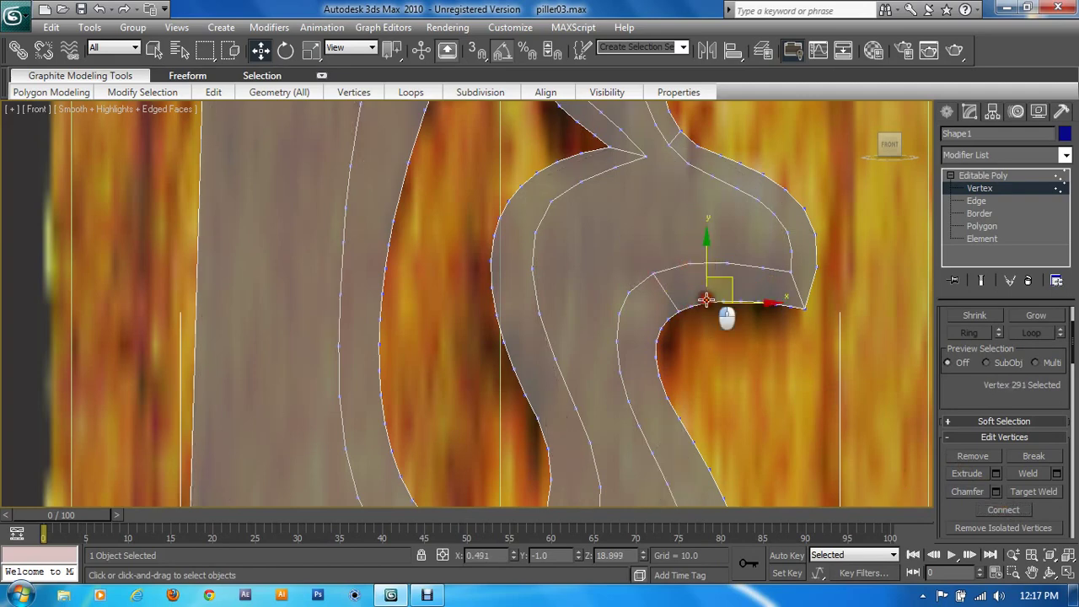
pyautogui.keyDown('ctrl'); pyautogui.click(691, 269); pyautogui.keyUp('ctrl')
pyautogui.click(1003, 509)
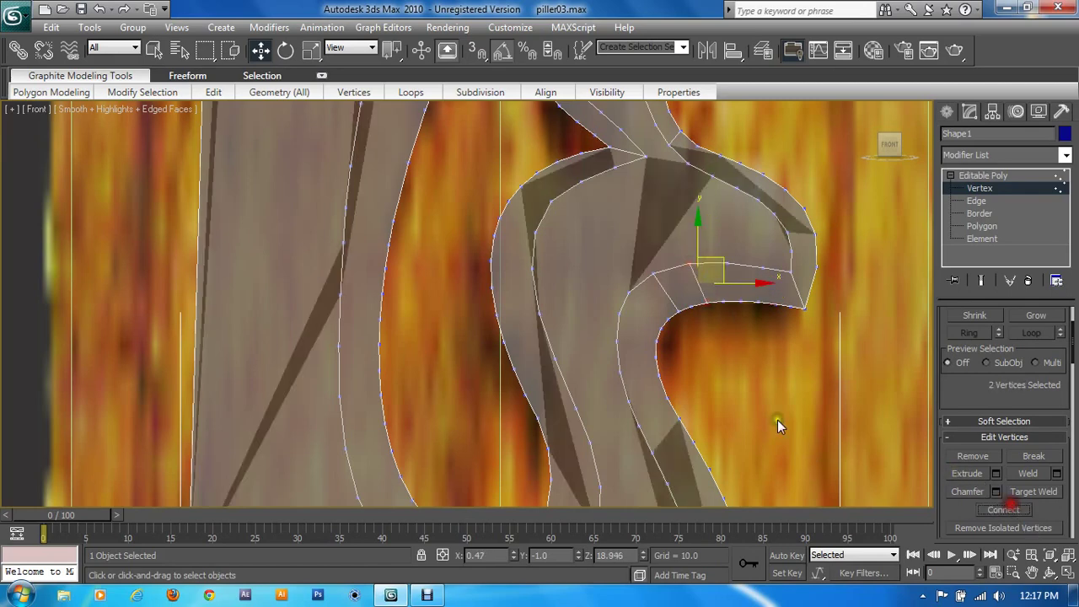
pyautogui.click(725, 265)
pyautogui.click(1012, 510)
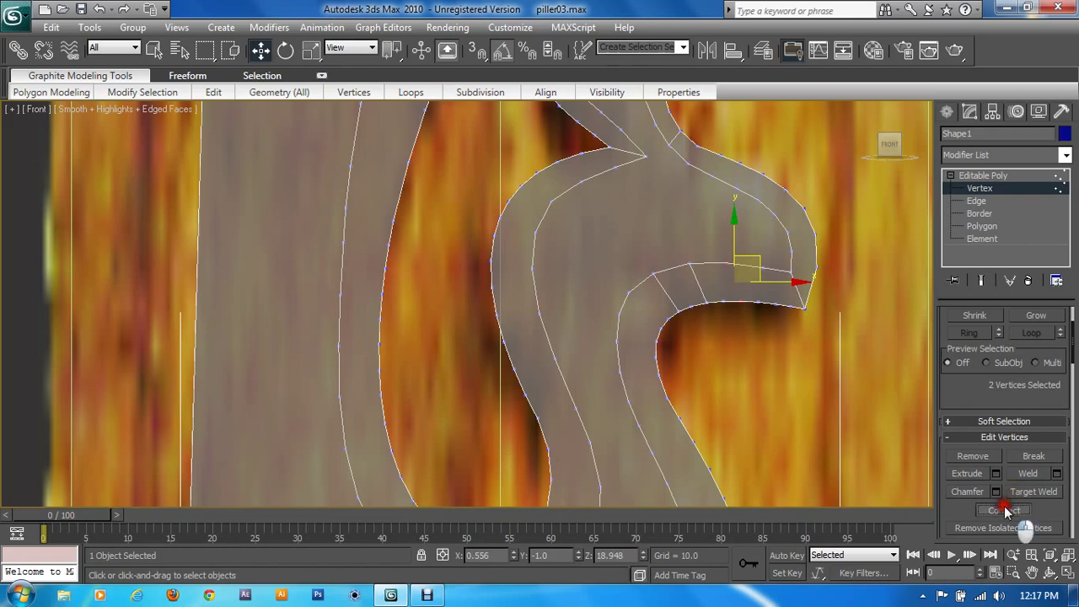
pyautogui.moveTo(765, 269); pyautogui.dragTo(800, 273)
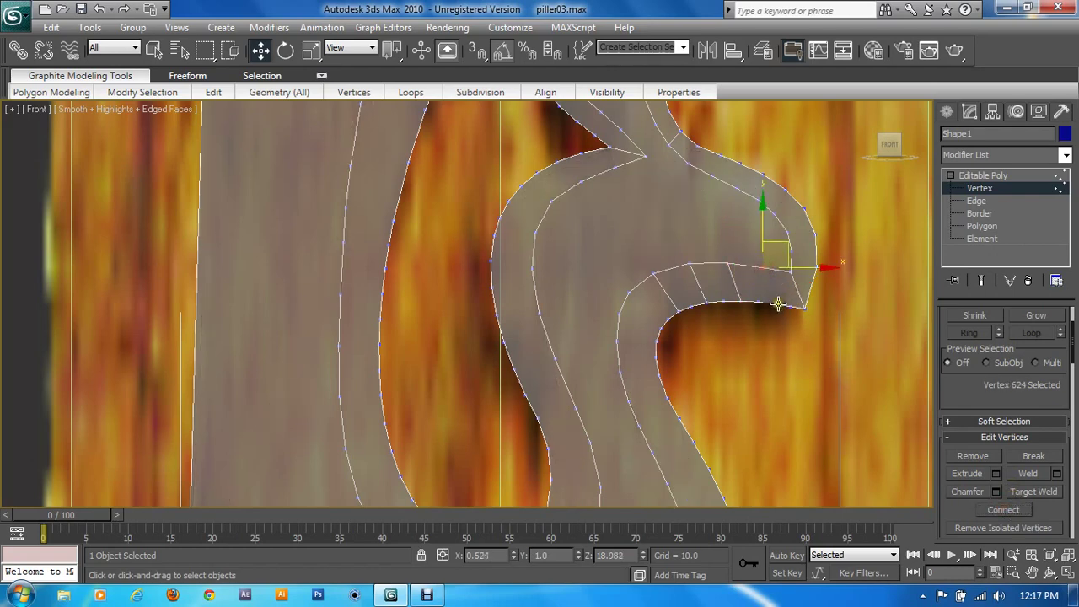
pyautogui.click(1003, 509)
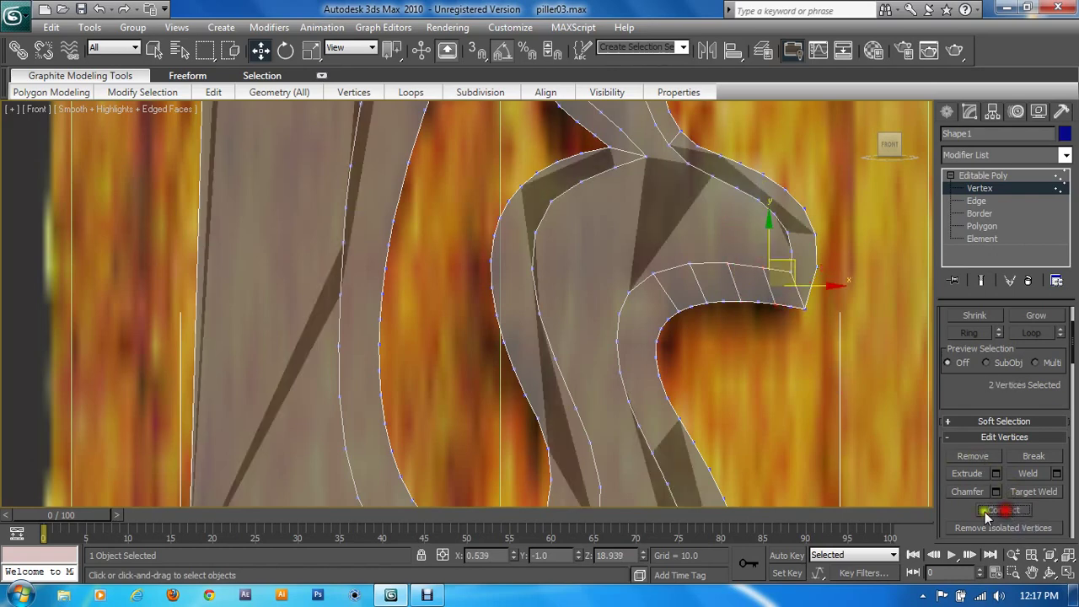
# Add three rungs joining facing vertex pairs down the hook's inner bend
pyautogui.click(625, 294)
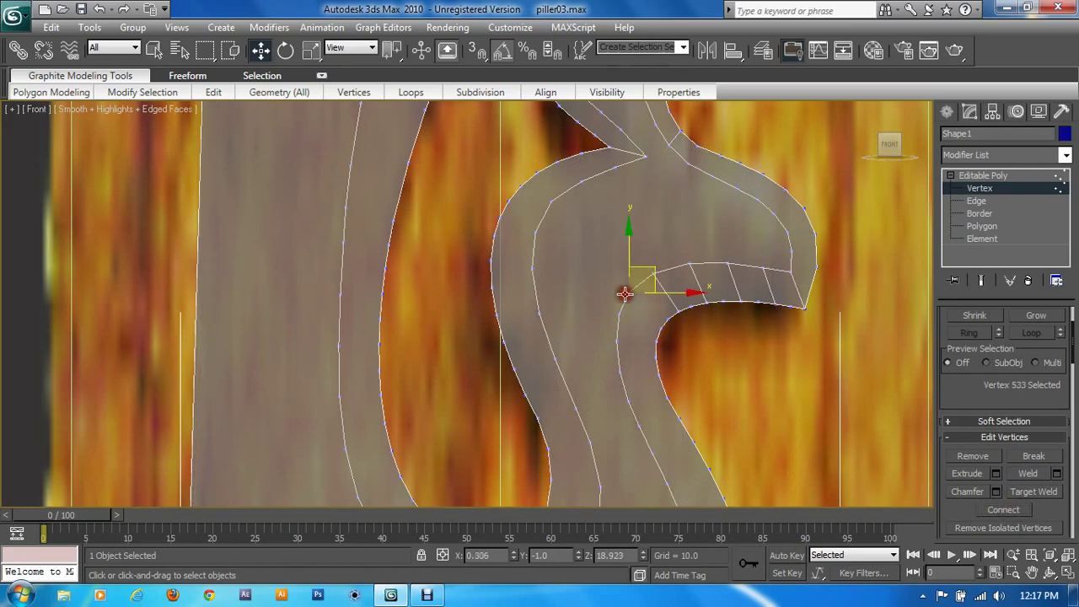
pyautogui.keyDown('ctrl'); pyautogui.click(667, 320); pyautogui.keyUp('ctrl')
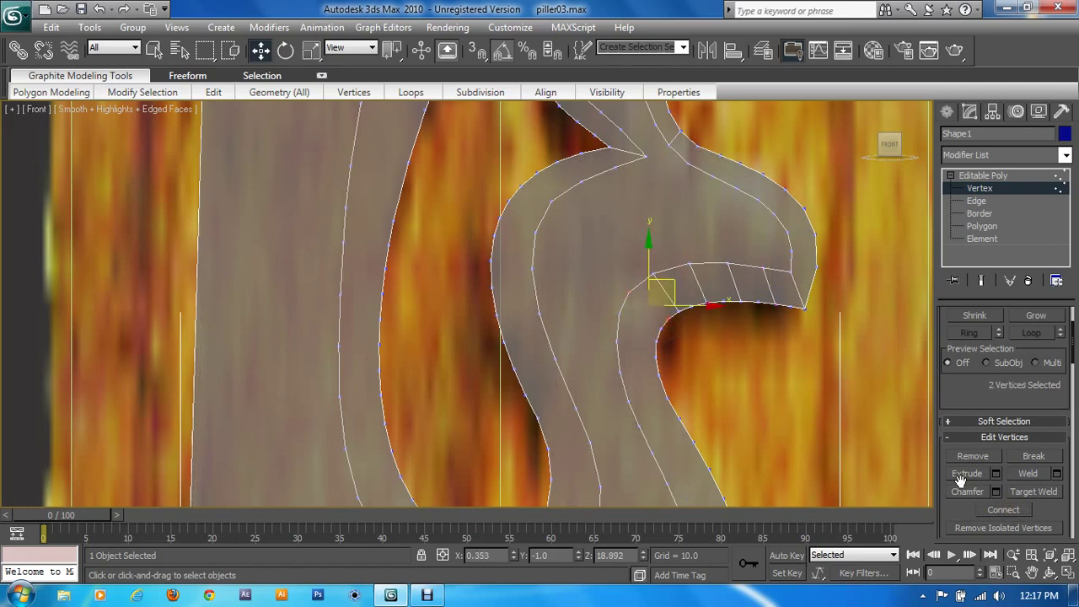
pyautogui.click(995, 510)
pyautogui.click(620, 311)
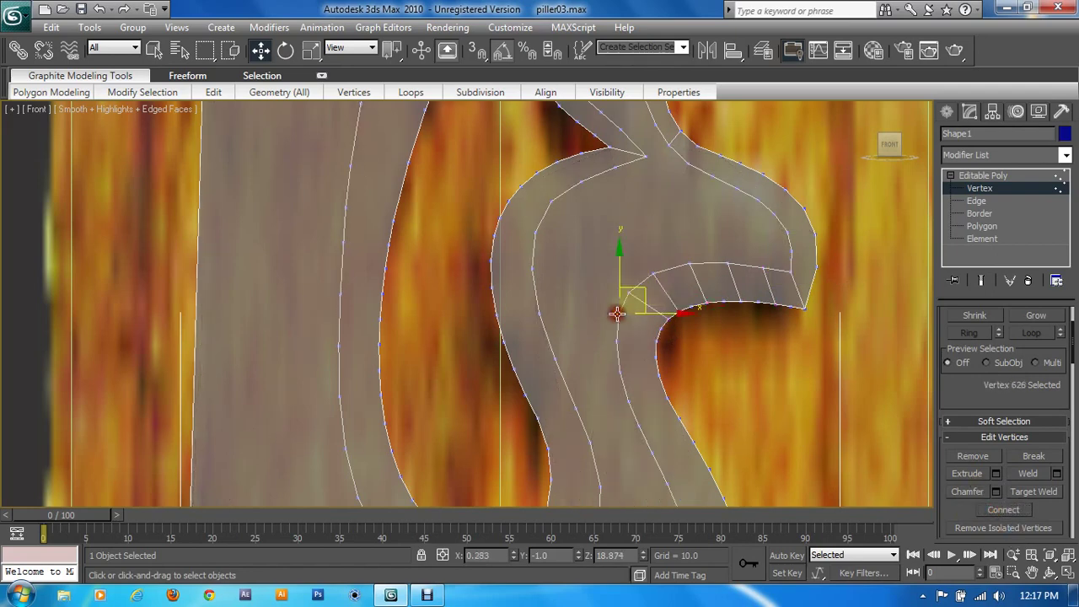
pyautogui.keyDown('ctrl'); pyautogui.click(660, 329); pyautogui.keyUp('ctrl')
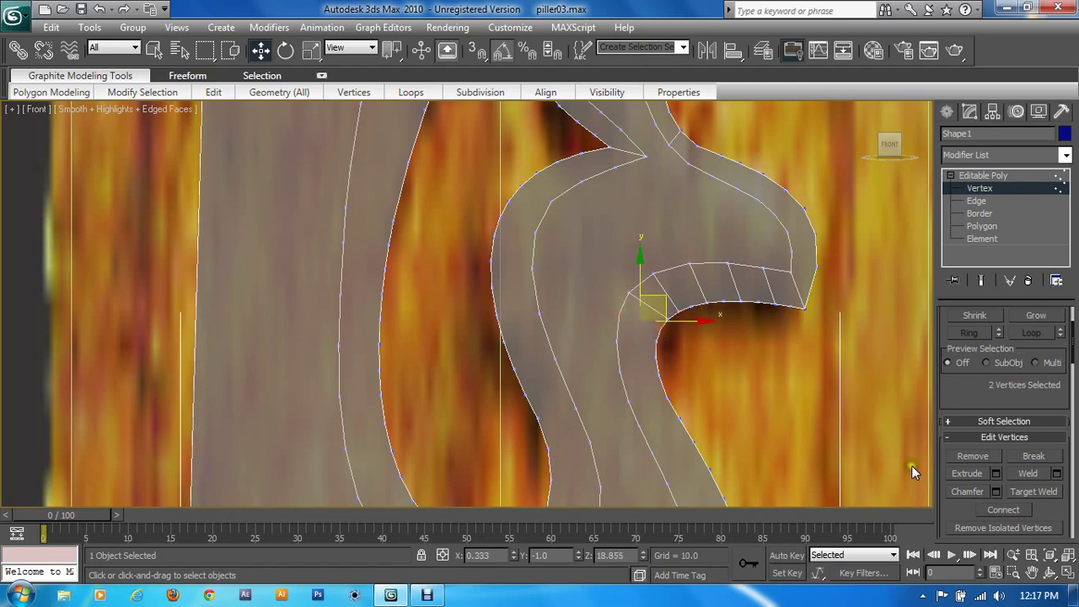
pyautogui.click(1003, 511)
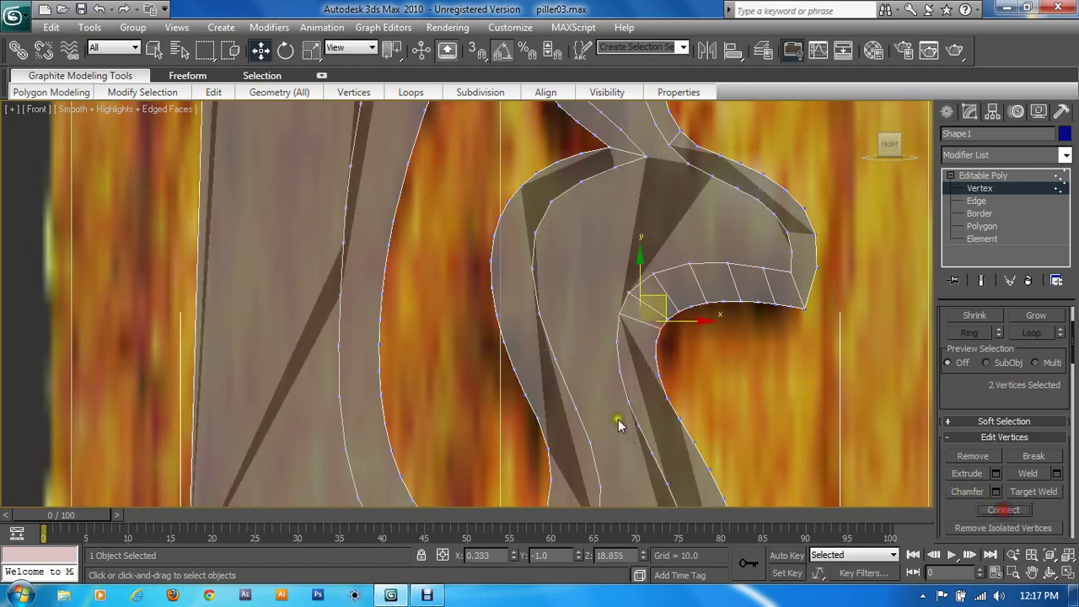
pyautogui.click(618, 345)
pyautogui.keyDown('ctrl'); pyautogui.click(659, 336); pyautogui.keyUp('ctrl')
pyautogui.click(982, 512)
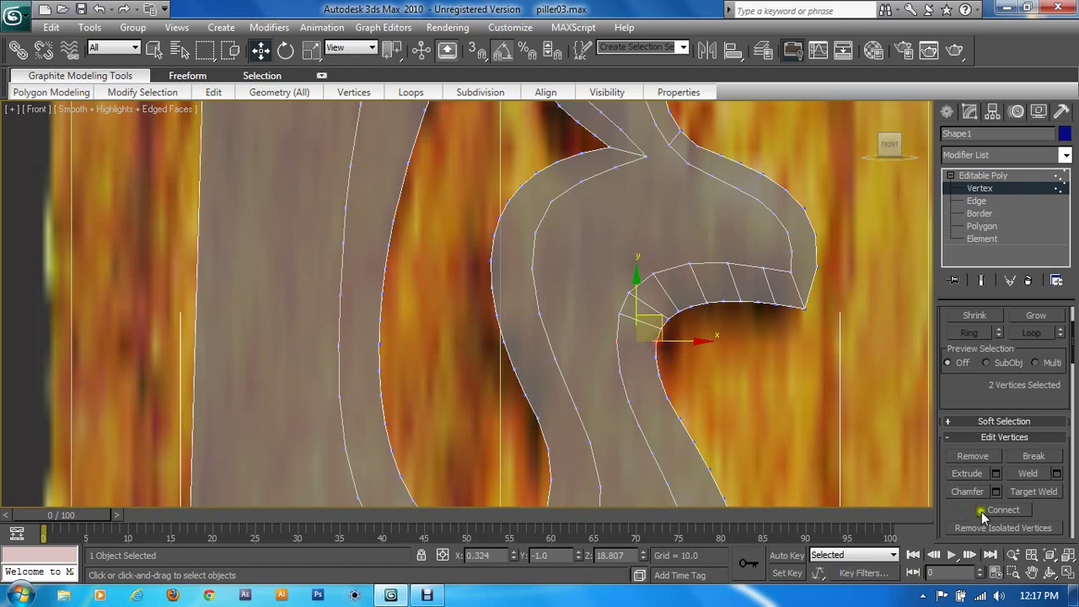
# Pick the next facing vertex pair and bring the strip's lower section into view
pyautogui.click(620, 371)
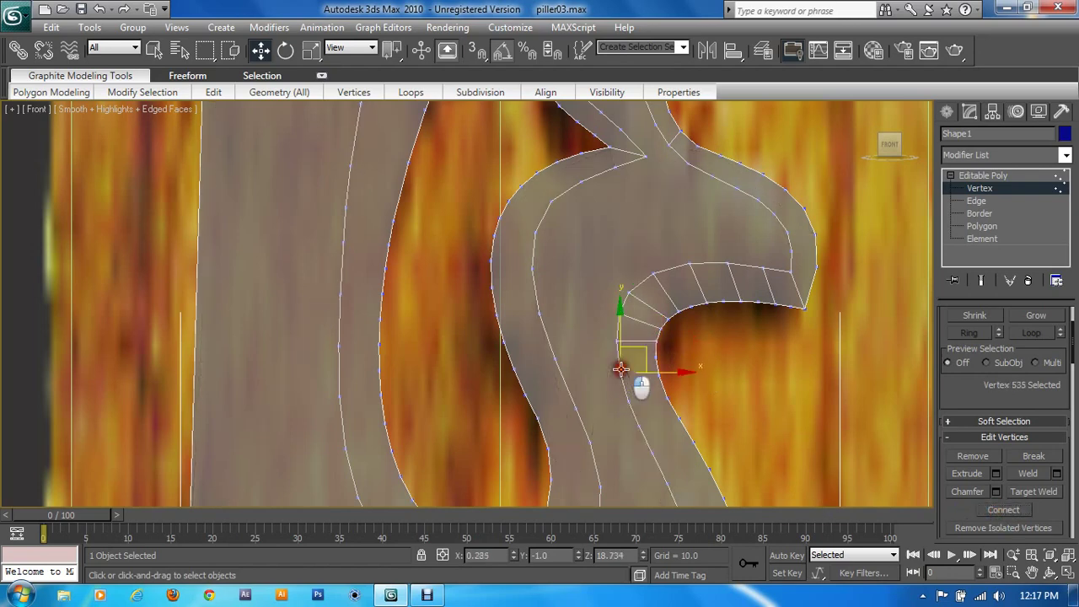
pyautogui.click(659, 372)
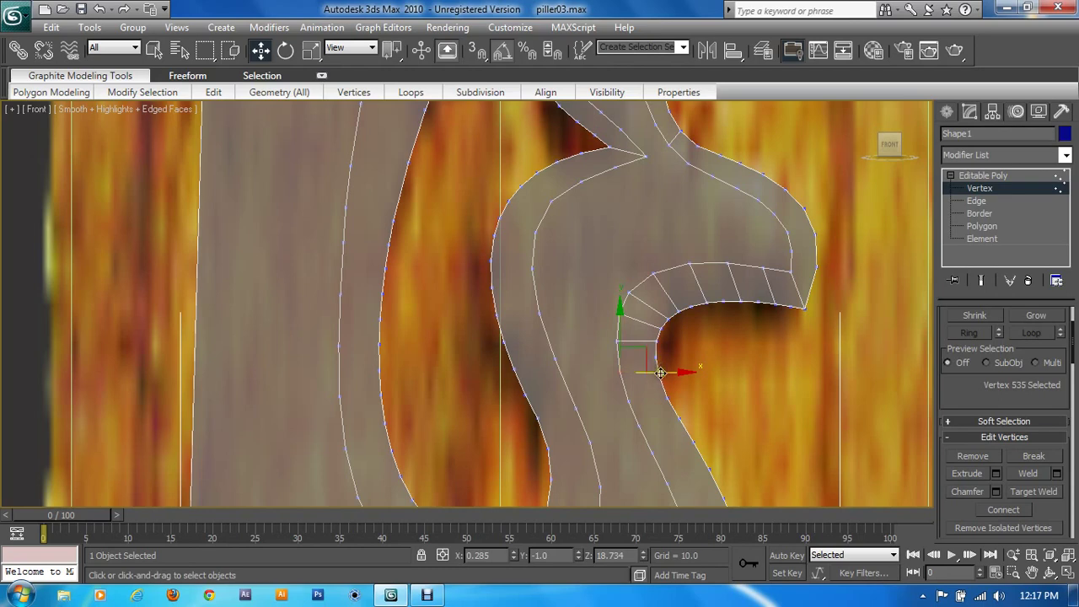
pyautogui.keyDown('ctrl'); pyautogui.click(661, 373); pyautogui.keyUp('ctrl')
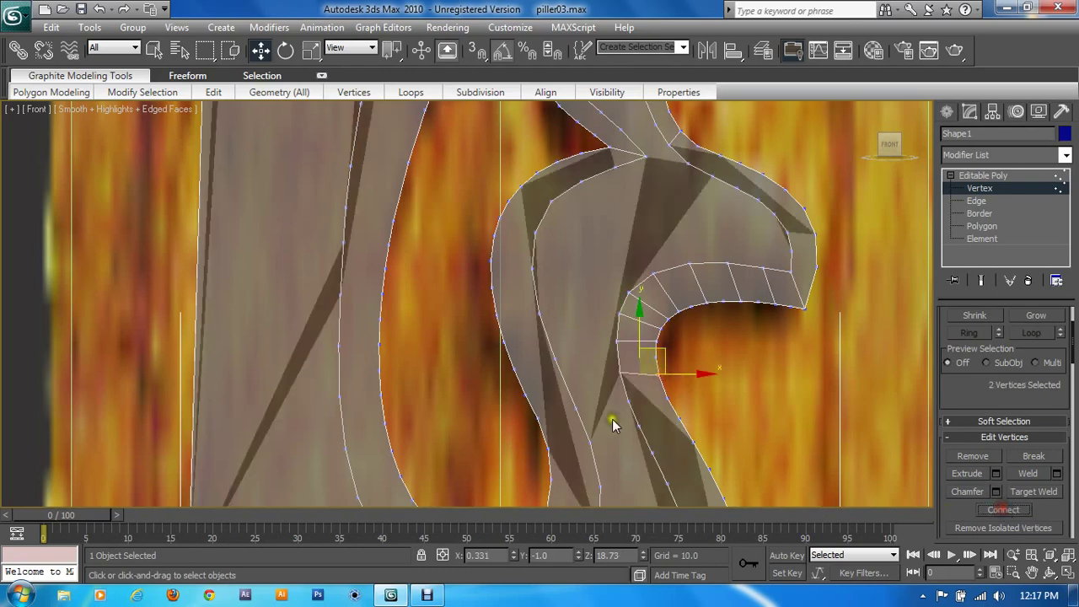
pyautogui.moveTo(612, 419); pyautogui.dragTo(535, 246, button='middle')
# Connect opposite vertex pairs across the upper part of the right strip with rung edges
pyautogui.click(553, 238)
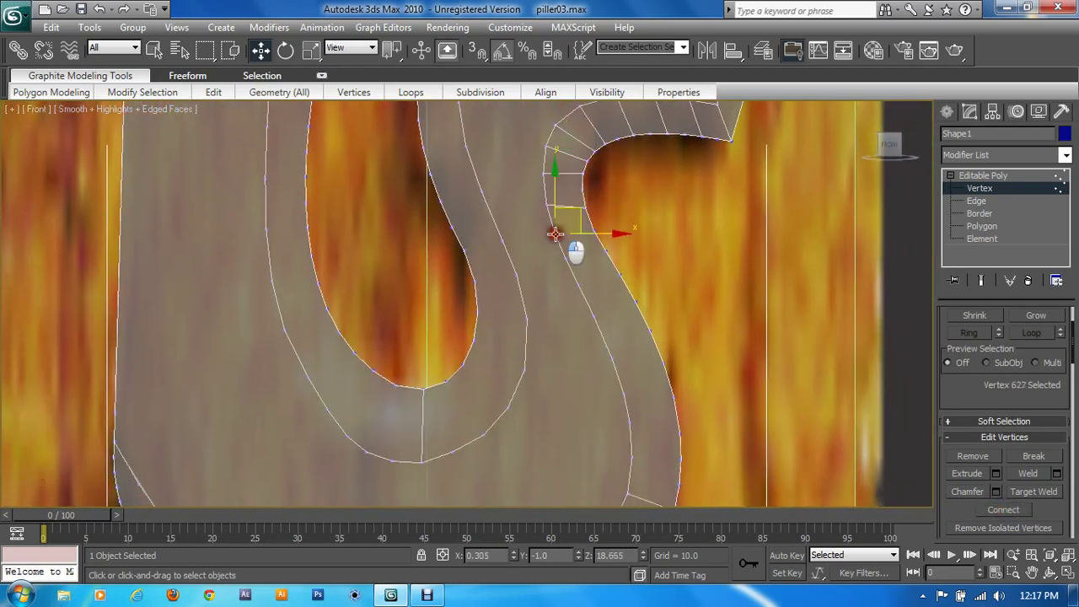
pyautogui.keyDown('ctrl'); pyautogui.click(594, 233); pyautogui.keyUp('ctrl')
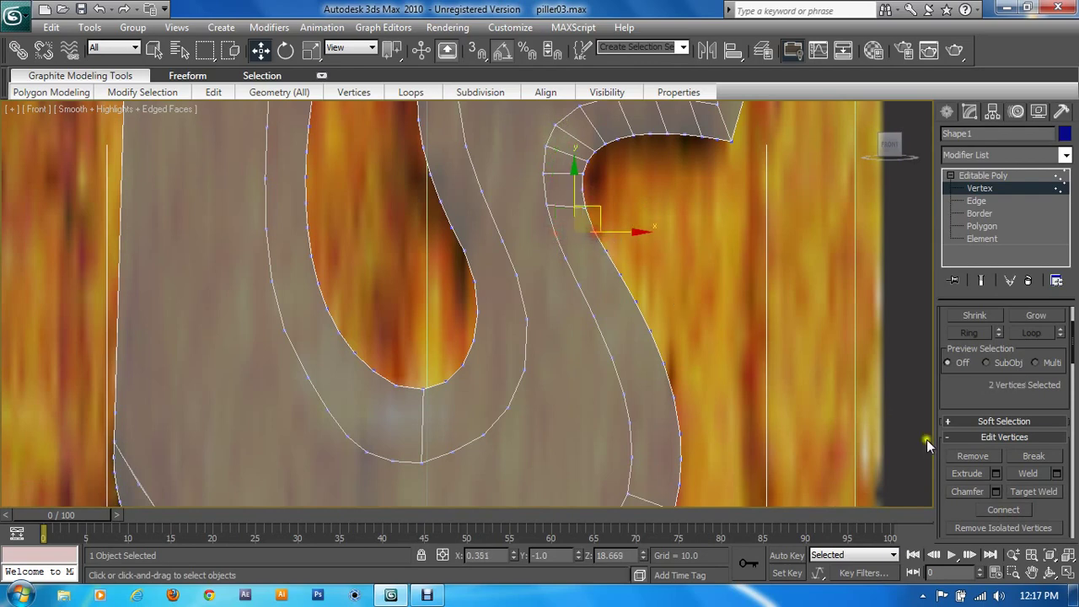
pyautogui.click(1003, 509)
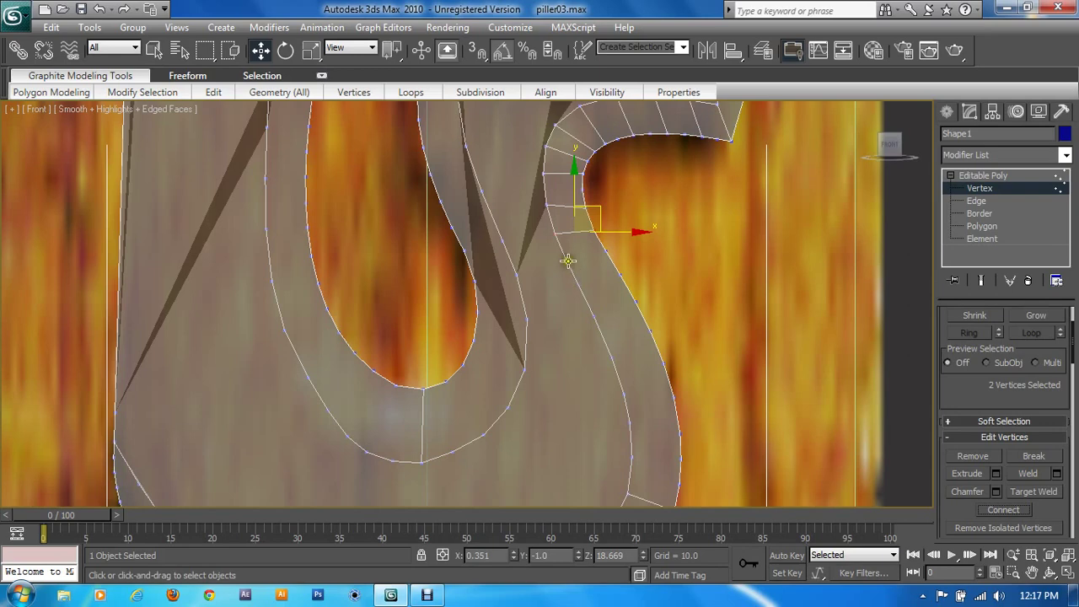
pyautogui.hotkey('ctrl', 'z')
pyautogui.hotkey('ctrl', 'z')
pyautogui.keyDown('ctrl'); pyautogui.click(616, 266); pyautogui.keyUp('ctrl')
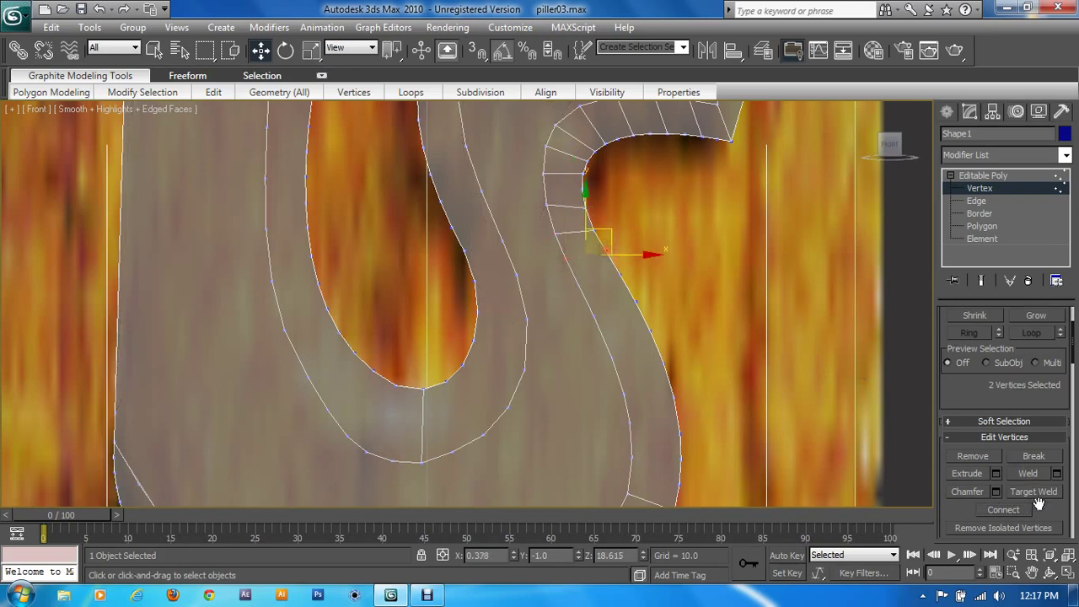
pyautogui.click(1015, 511)
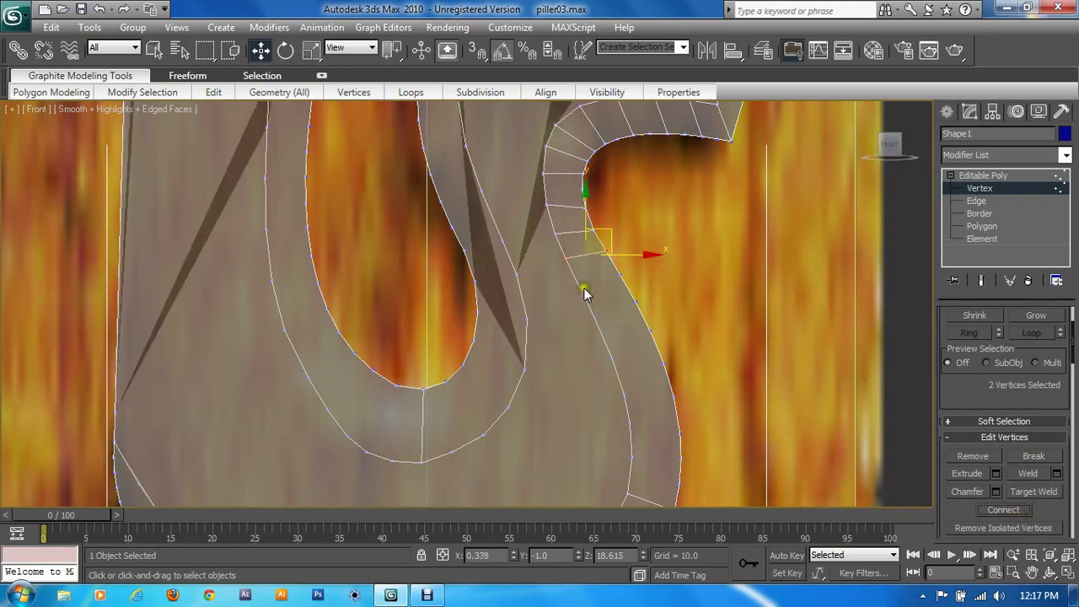
# Add further rungs down the strip as it curves toward the bottom of the loop
pyautogui.hotkey('ctrl', 'z')
pyautogui.hotkey('ctrl', 'z')
pyautogui.keyDown('ctrl'); pyautogui.click(617, 272); pyautogui.keyUp('ctrl')
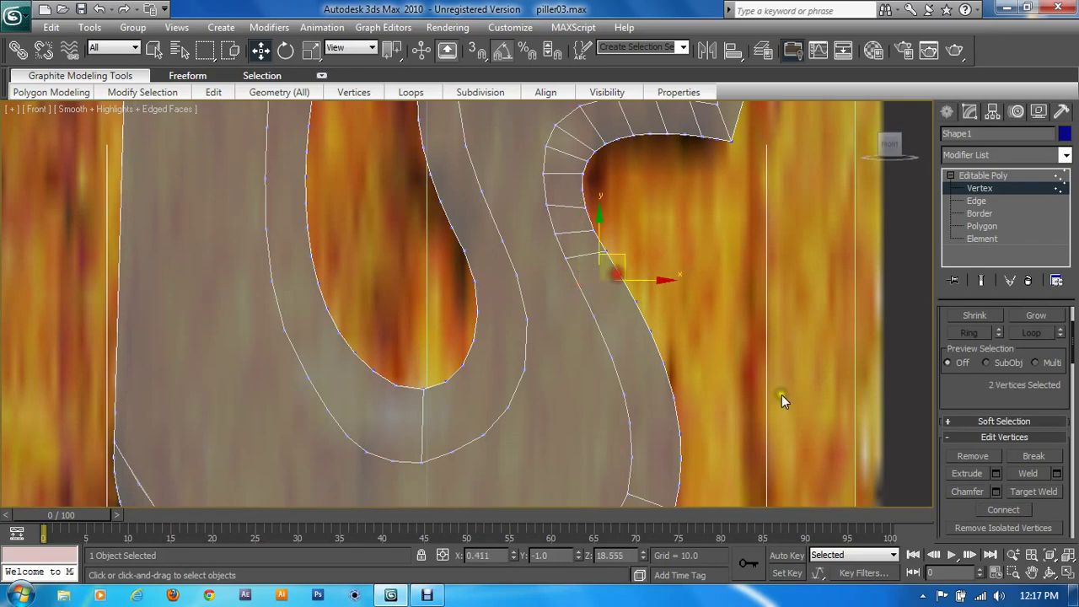
pyautogui.click(998, 516)
pyautogui.click(991, 509)
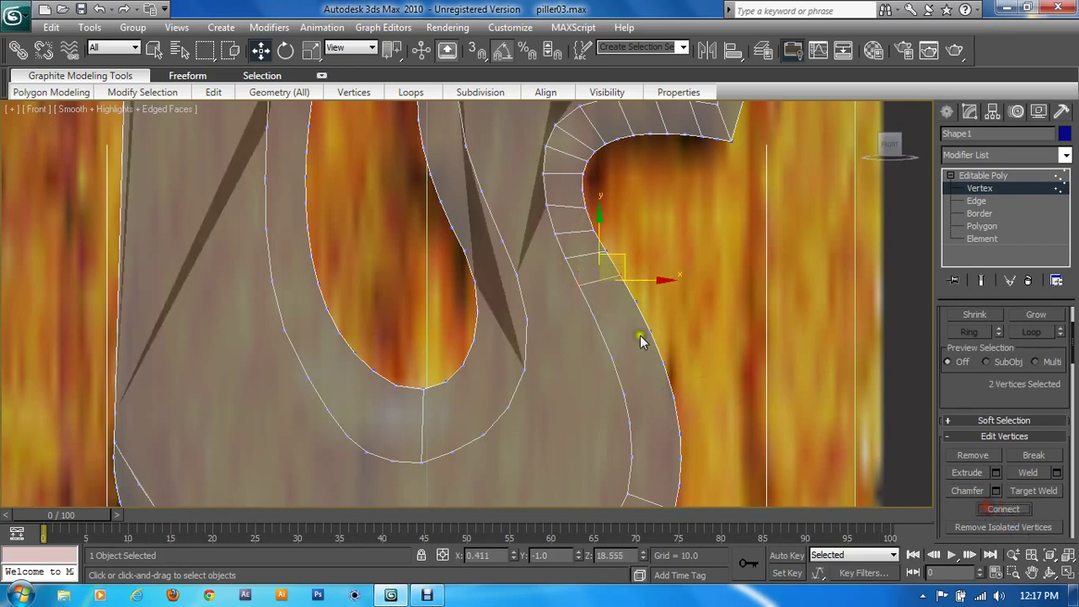
pyautogui.hotkey('ctrl', 'z')
pyautogui.click(597, 317)
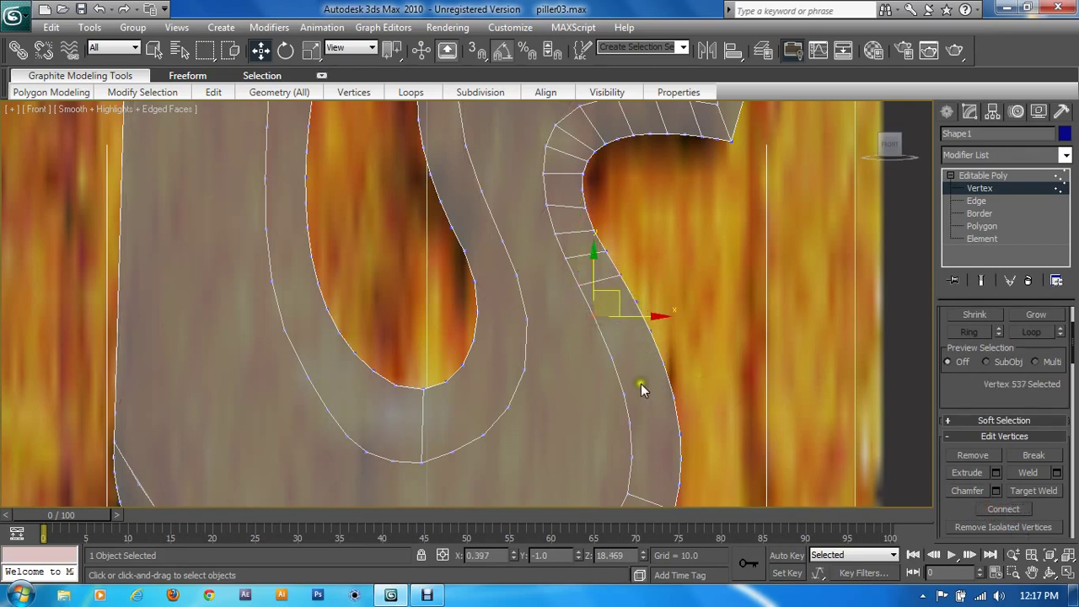
pyautogui.click(625, 389)
pyautogui.keyDown('ctrl'); pyautogui.click(675, 401); pyautogui.keyUp('ctrl')
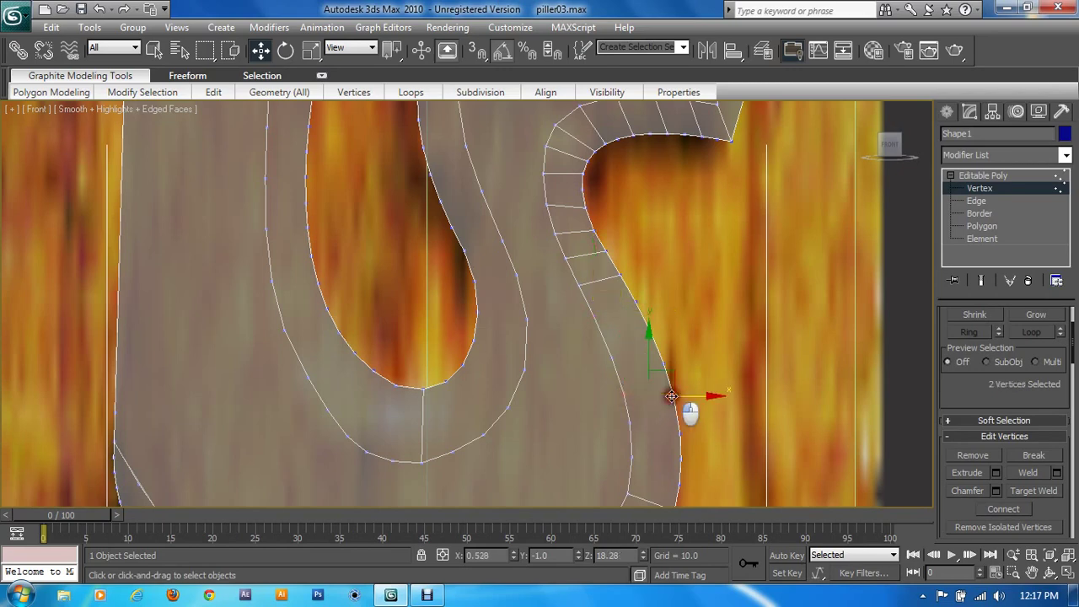
pyautogui.click(1004, 509)
pyautogui.scroll(3, 633, 402)
# Add two rungs across the inner strip at the loop's lower curve
pyautogui.scroll(2, 646, 344)
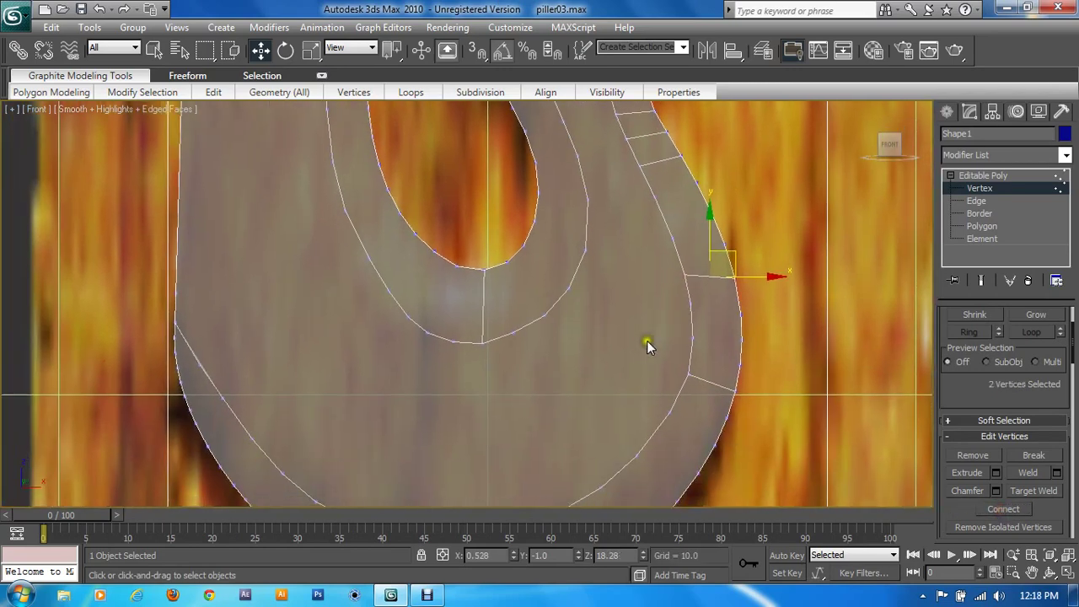
pyautogui.moveTo(646, 345)
pyautogui.mouseDown(button='middle')
pyautogui.moveTo(671, 293)
pyautogui.moveTo(589, 271)
pyautogui.mouseUp(button='middle')
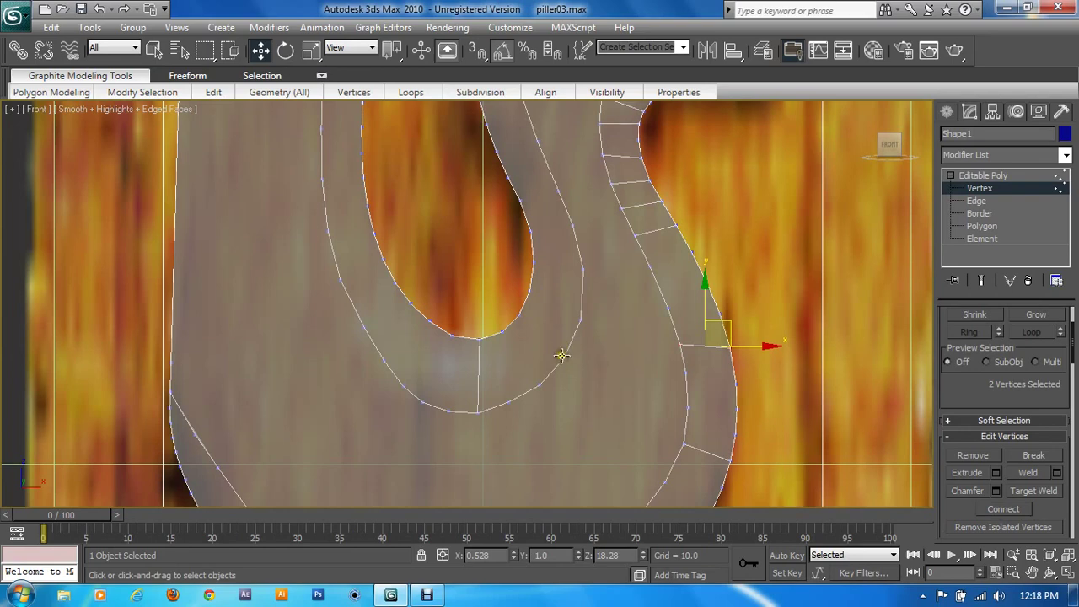
pyautogui.click(563, 356)
pyautogui.keyDown('ctrl'); pyautogui.click(529, 291); pyautogui.keyUp('ctrl')
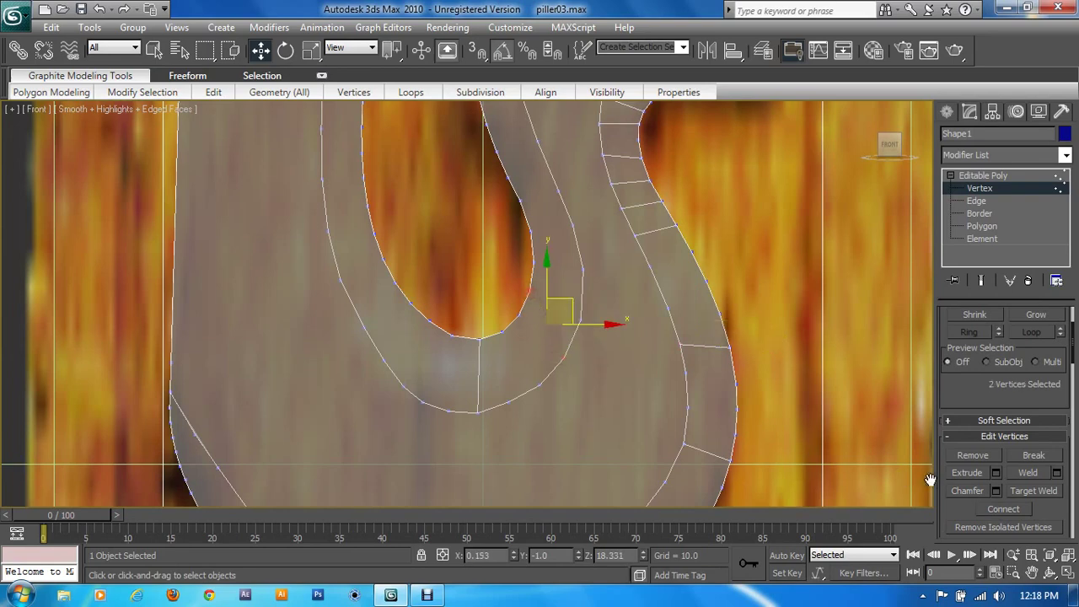
pyautogui.click(1023, 508)
pyautogui.click(534, 385)
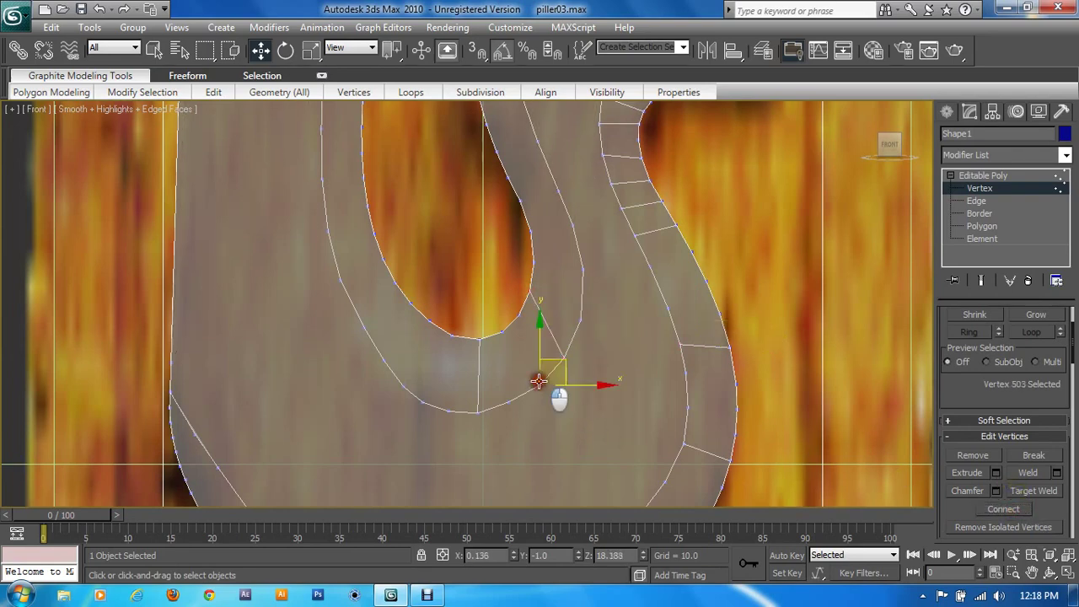
pyautogui.keyDown('ctrl'); pyautogui.click(517, 322); pyautogui.keyUp('ctrl')
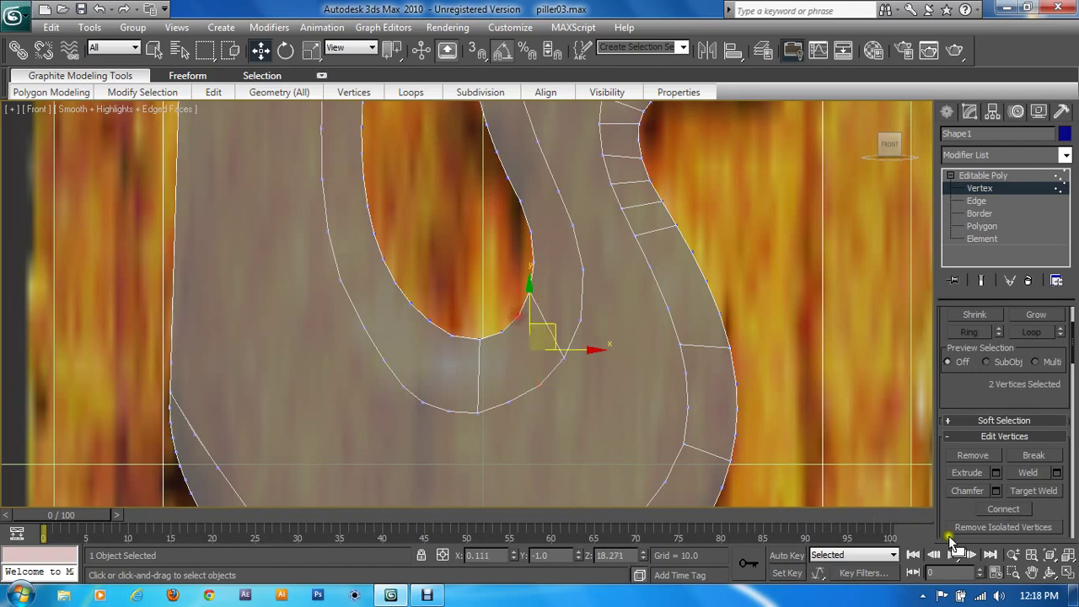
pyautogui.click(1016, 511)
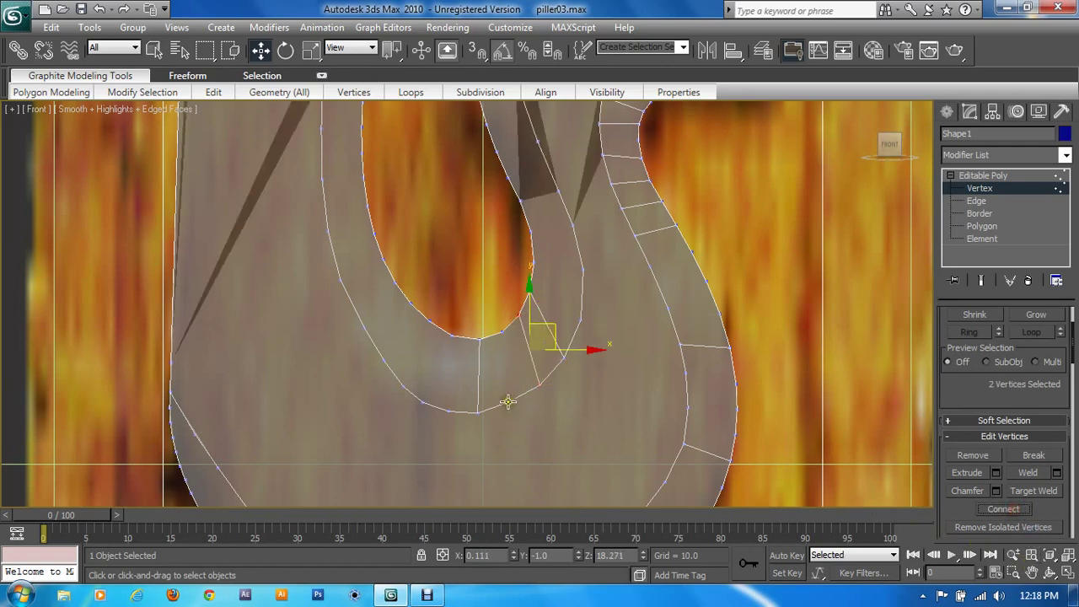
# Add more rungs across the strip climbing the loop's right side
pyautogui.hotkey('ctrl', 'z')
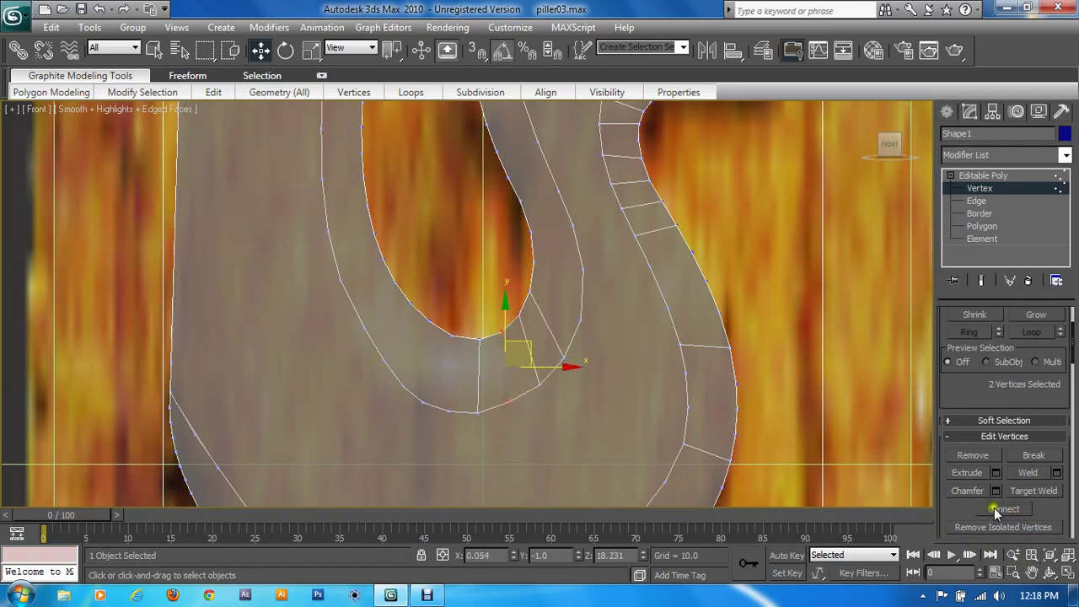
pyautogui.click(994, 507)
pyautogui.click(582, 269)
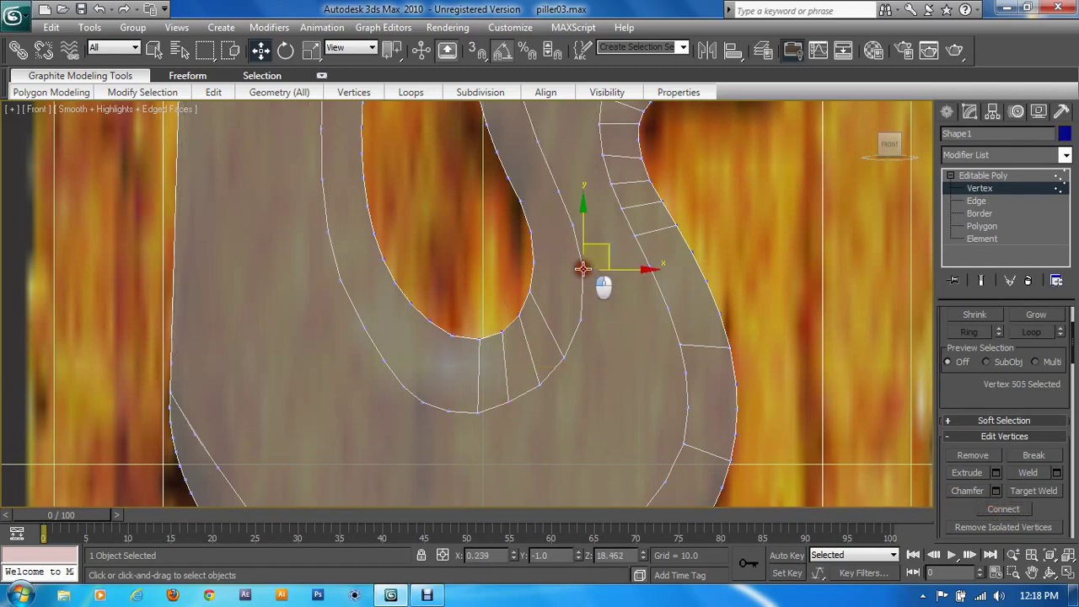
pyautogui.click(577, 315)
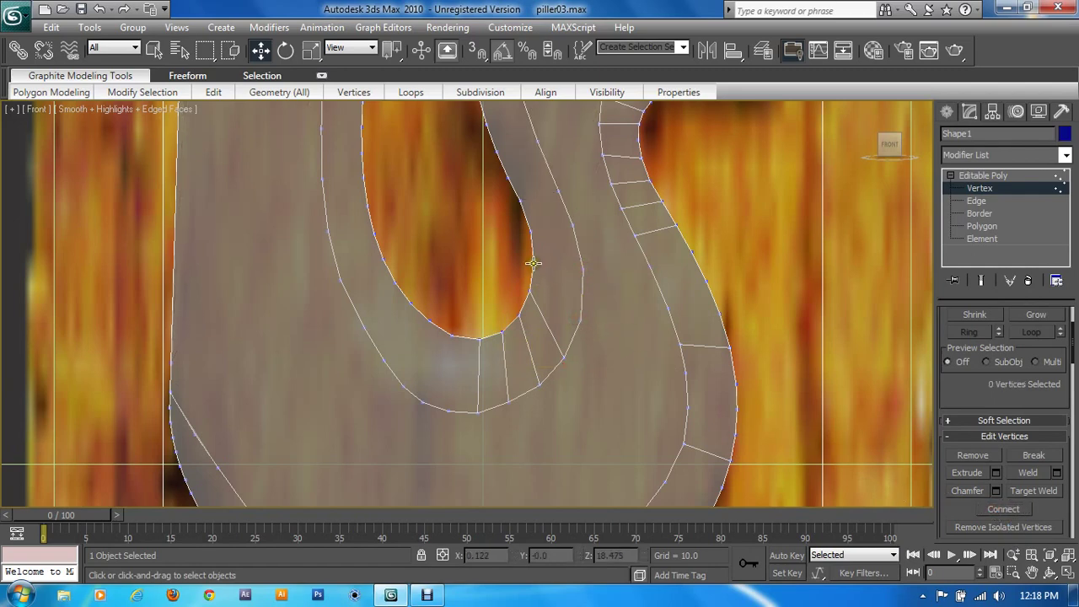
pyautogui.click(533, 263)
pyautogui.keyDown('ctrl'); pyautogui.click(580, 316); pyautogui.keyUp('ctrl')
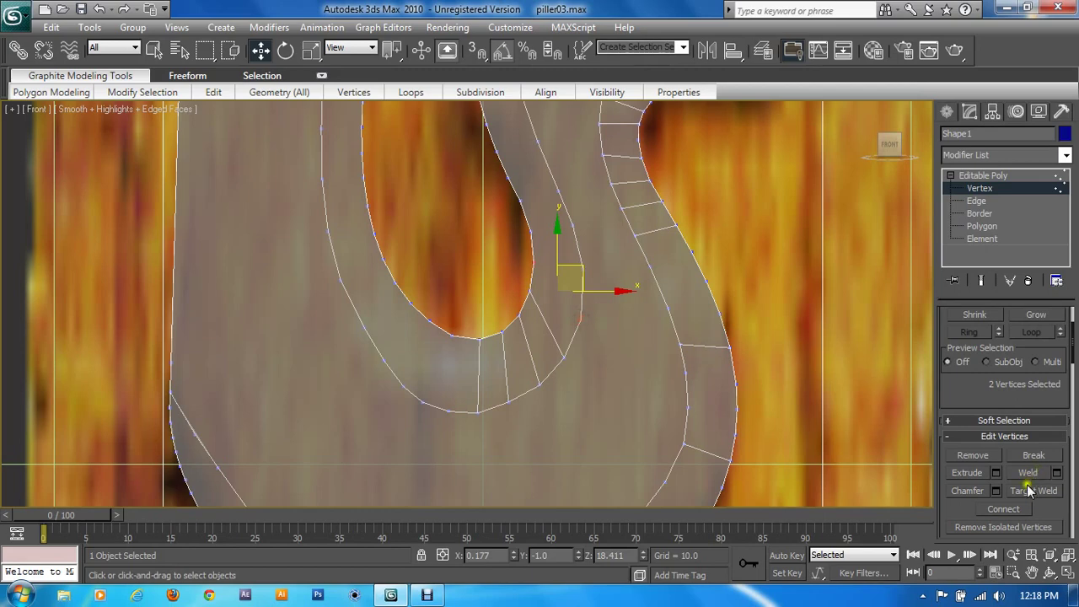
pyautogui.click(1003, 509)
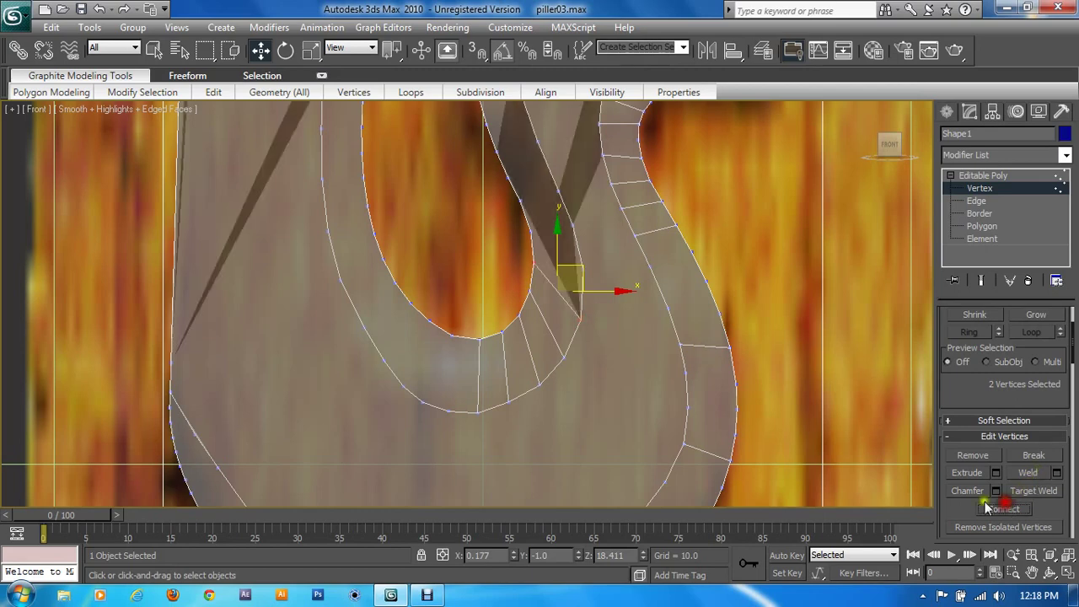
# Pick another vertex on the strip edge and return the view to the upper scroll
pyautogui.click(582, 270)
pyautogui.click(532, 231)
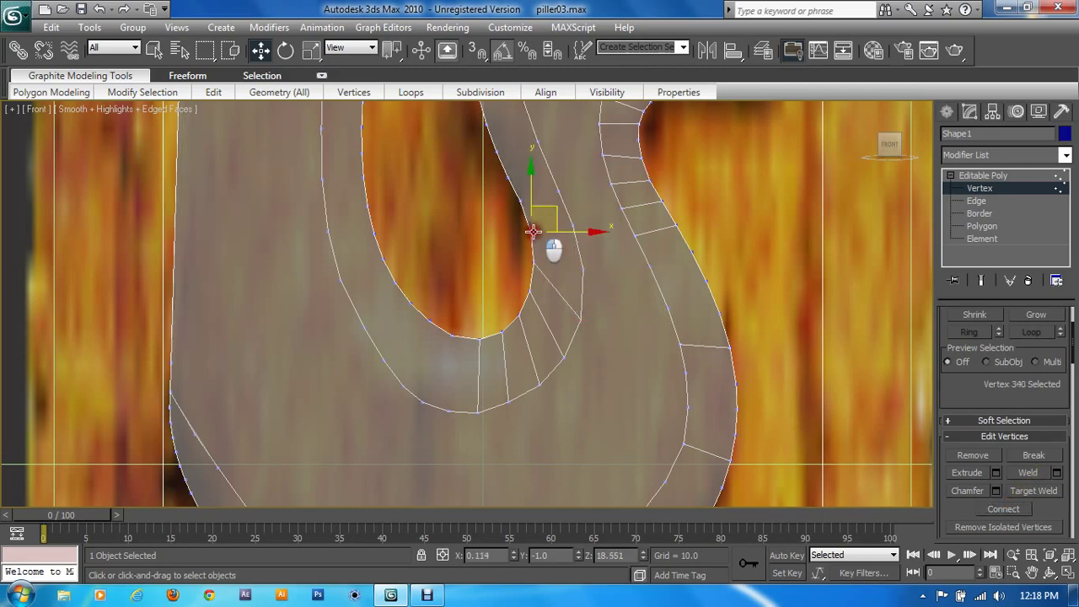
pyautogui.moveTo(534, 234); pyautogui.dragTo(593, 364, button='middle')
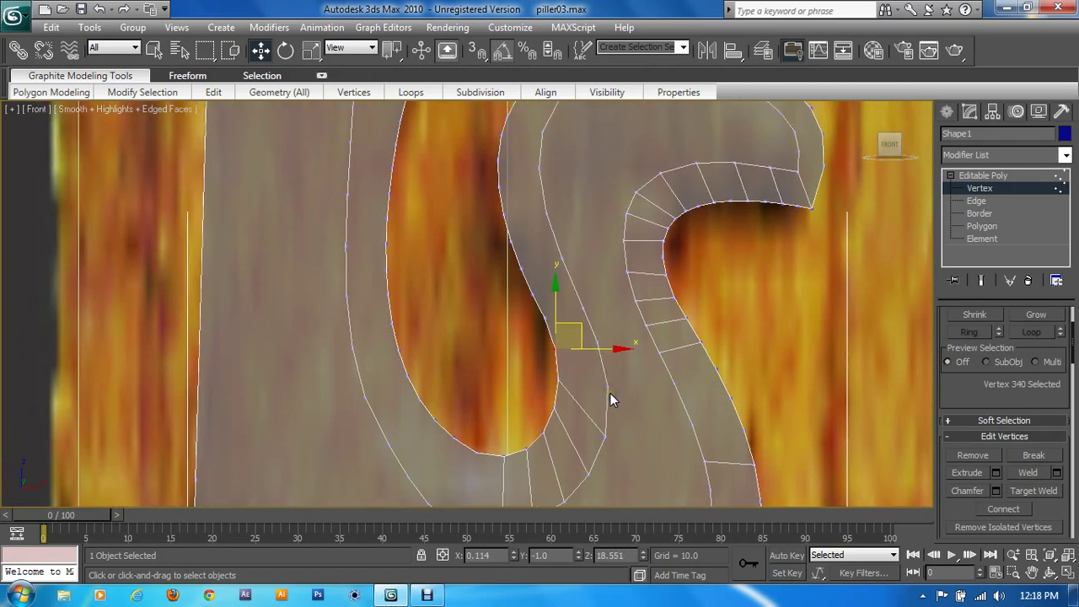
# Connect two vertex pairs across the bevel on the scroll's upper edge with new edges
pyautogui.click(605, 387)
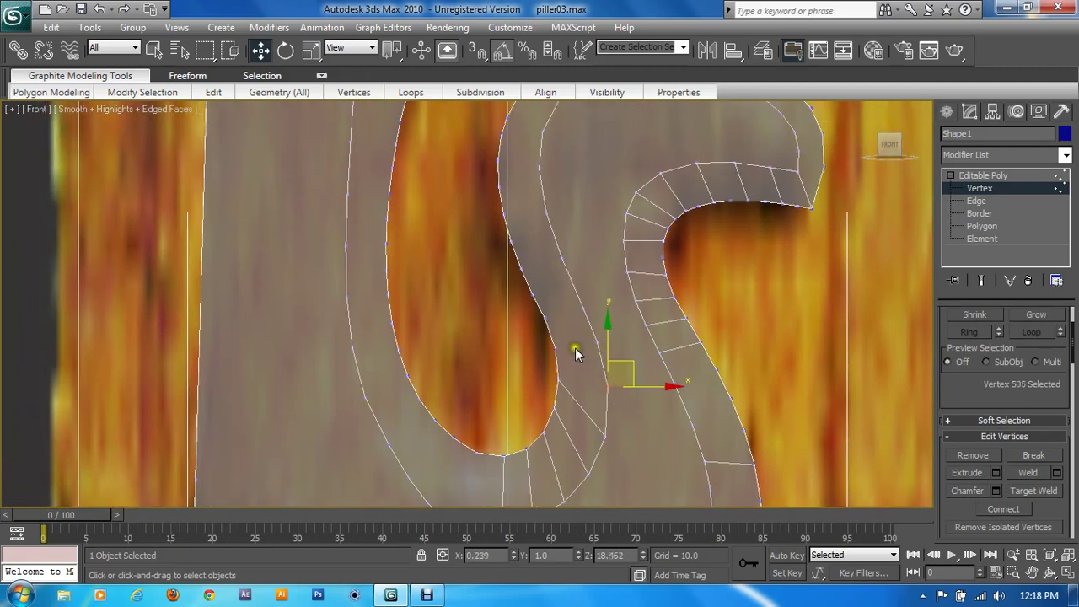
pyautogui.keyDown('ctrl'); pyautogui.click(562, 377); pyautogui.keyUp('ctrl')
pyautogui.click(1003, 509)
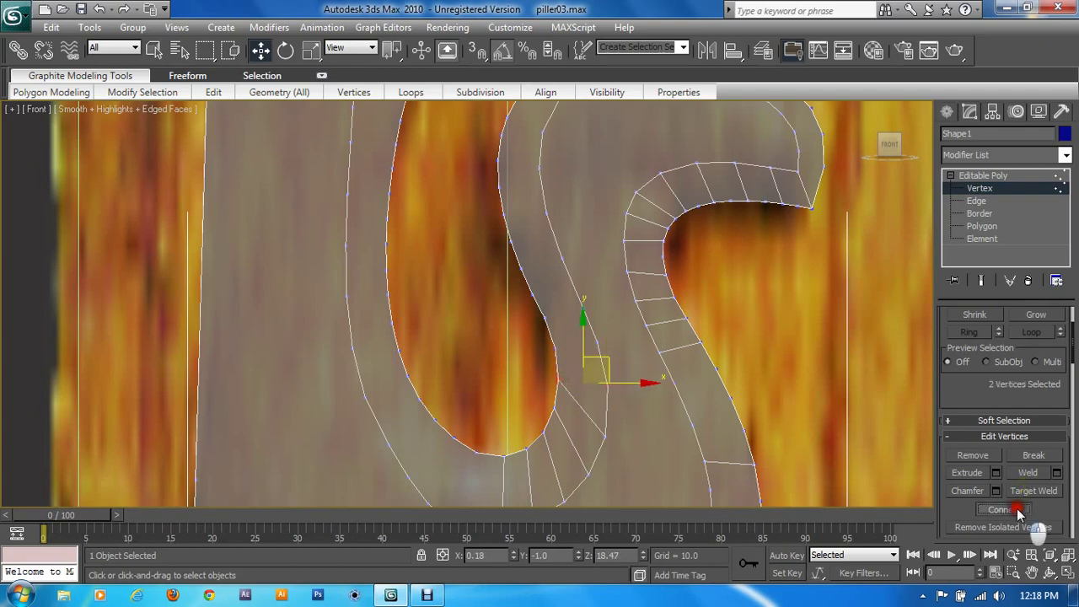
pyautogui.click(608, 345)
pyautogui.keyDown('ctrl'); pyautogui.click(554, 346); pyautogui.keyUp('ctrl')
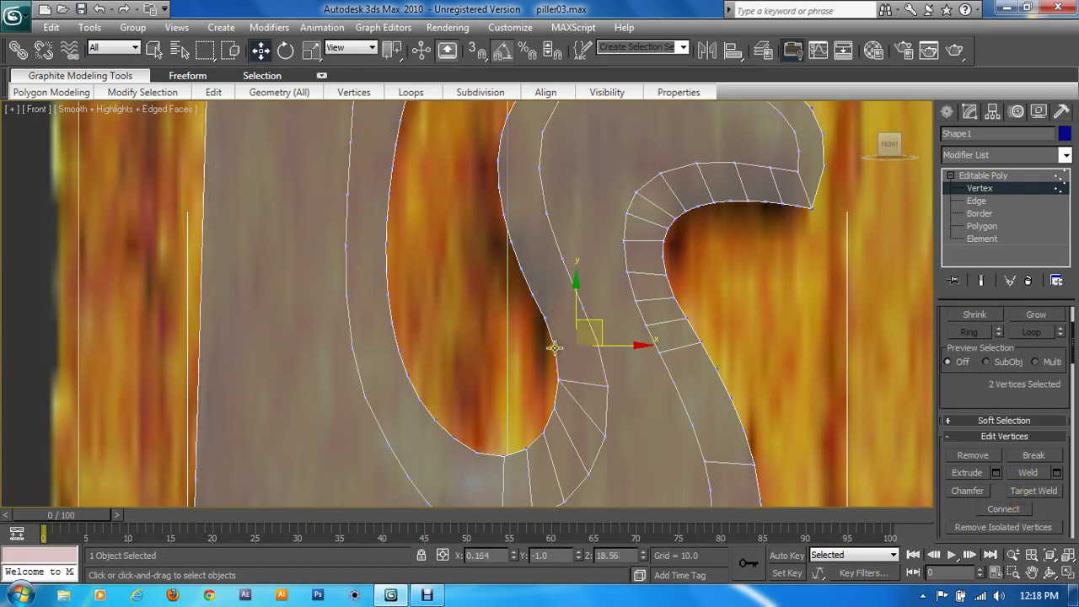
pyautogui.click(1009, 508)
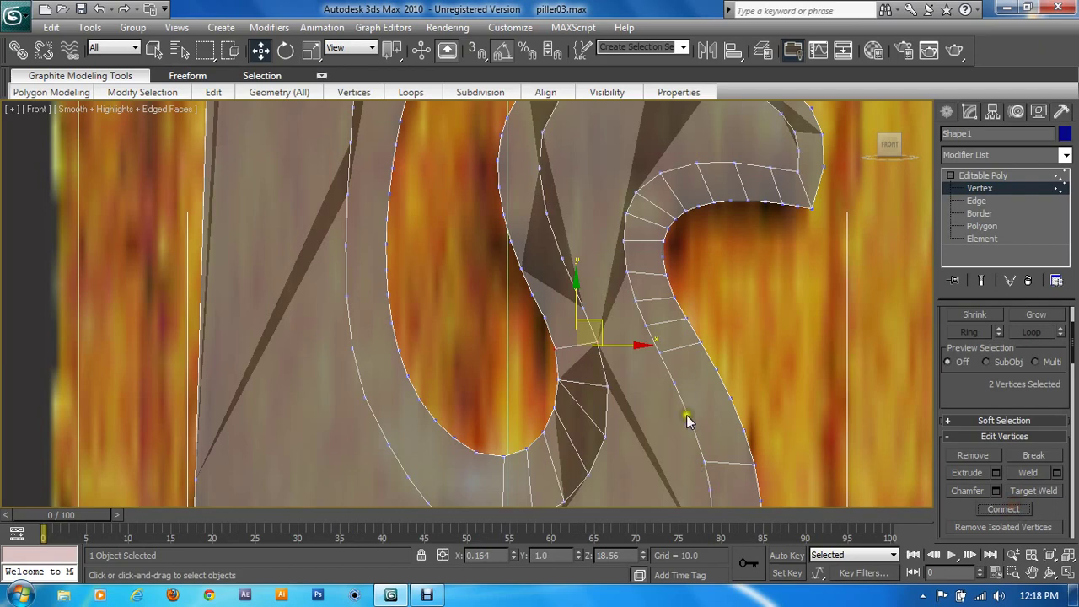
# Connect vertex pairs across the bevel at the inner curve's bottom and lower left
pyautogui.moveTo(685, 416); pyautogui.dragTo(705, 346, button='middle')
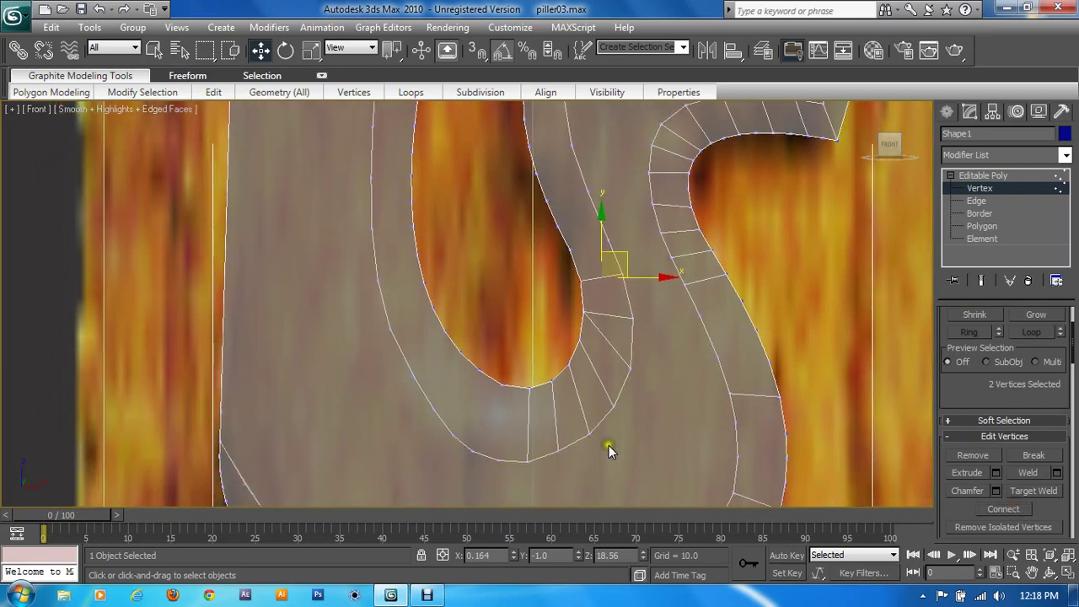
pyautogui.click(493, 457)
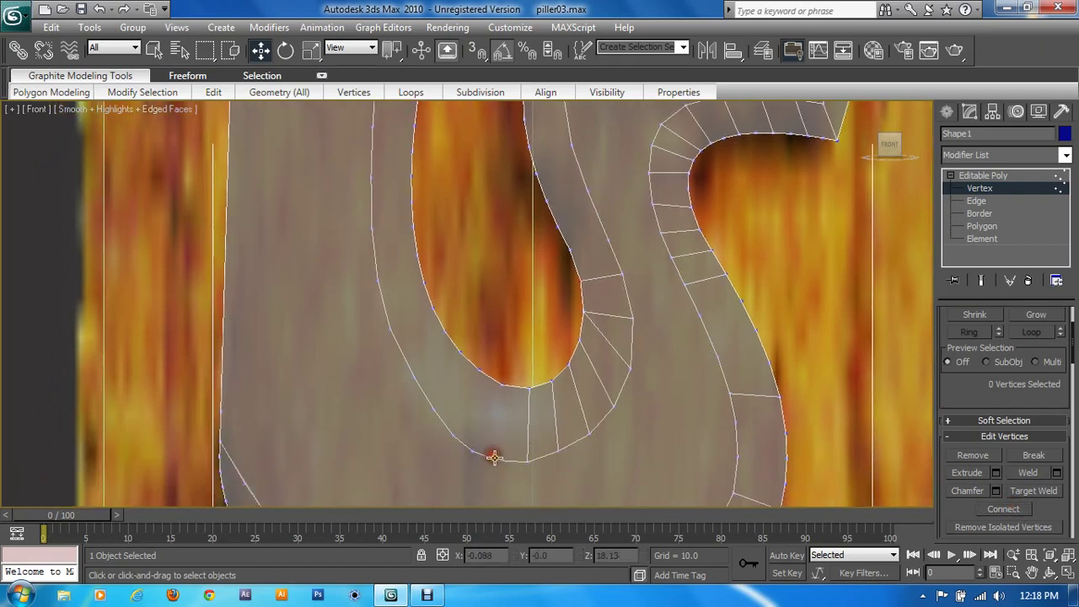
pyautogui.keyDown('ctrl'); pyautogui.click(496, 385); pyautogui.keyUp('ctrl')
pyautogui.click(1001, 509)
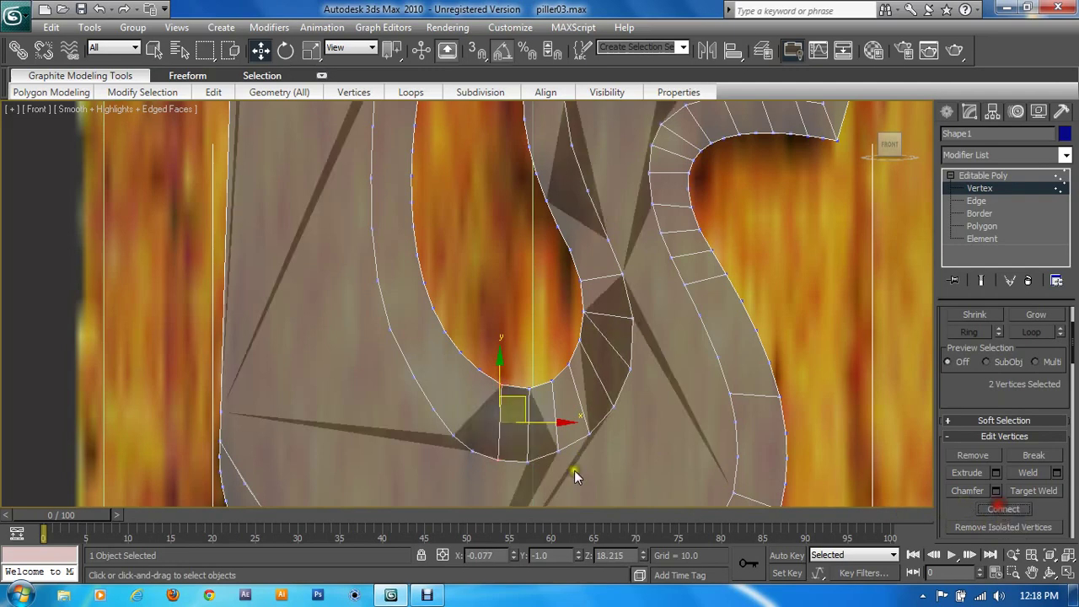
pyautogui.click(472, 449)
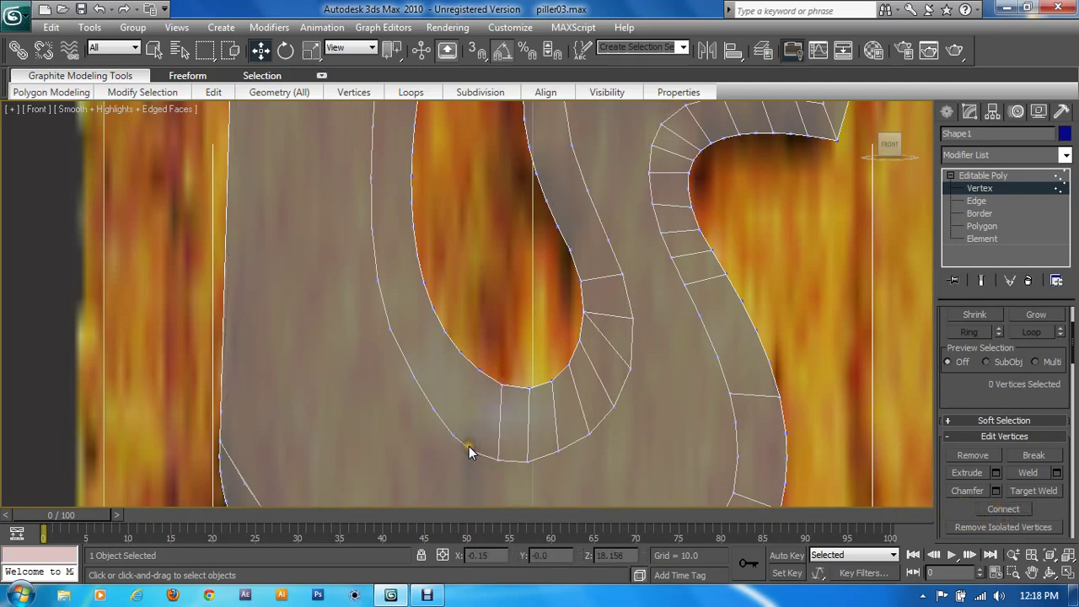
pyautogui.click(469, 452)
pyautogui.keyDown('ctrl'); pyautogui.click(479, 371); pyautogui.keyUp('ctrl')
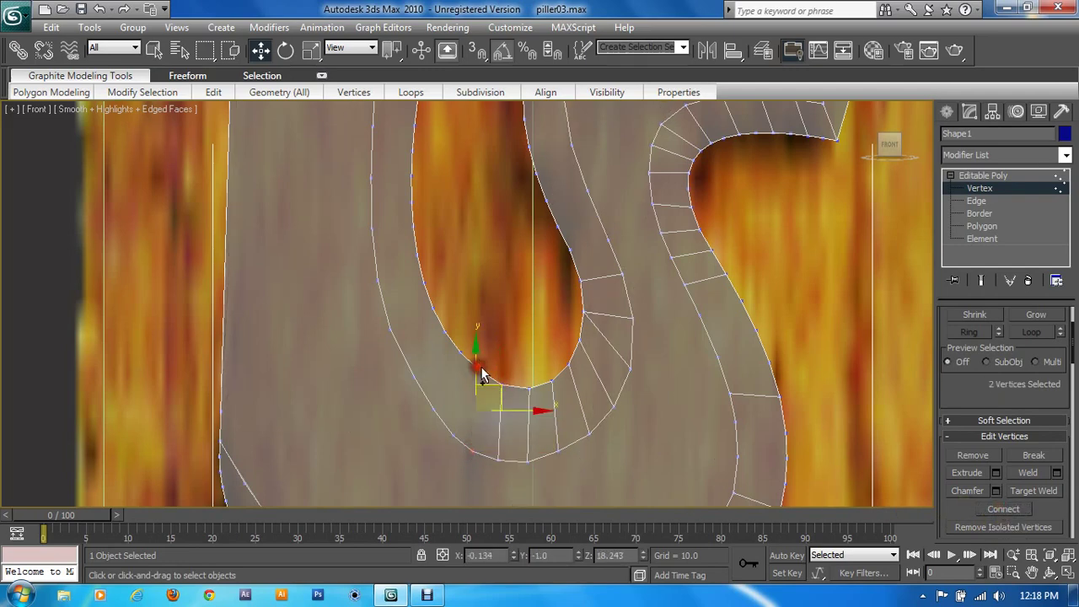
pyautogui.click(1003, 509)
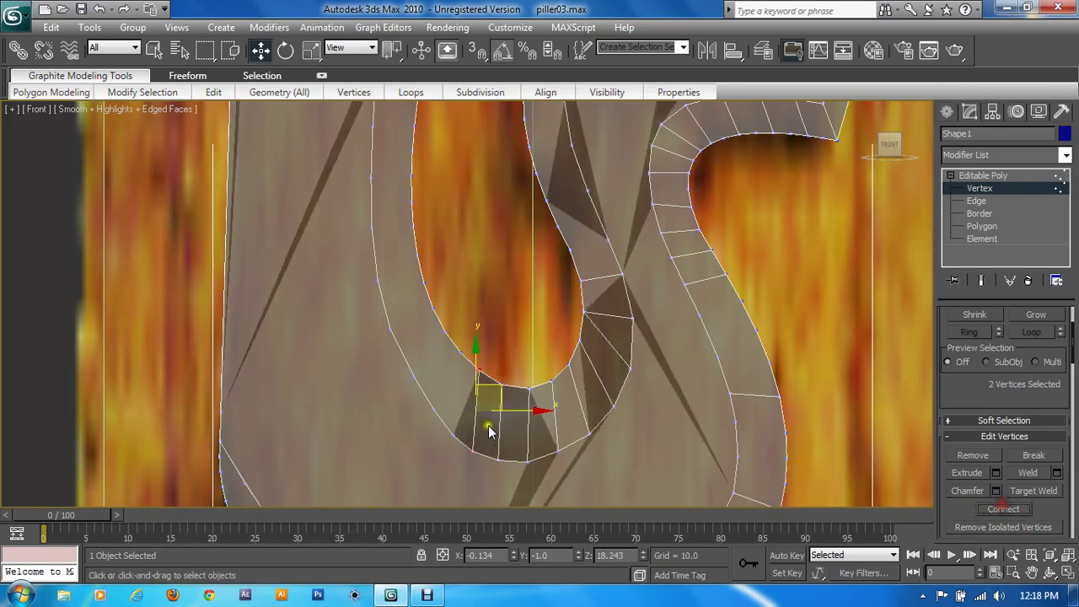
# Connect three more vertex pairs across the bevel further along the scroll's curve
pyautogui.click(433, 406)
pyautogui.keyDown('ctrl'); pyautogui.click(453, 360); pyautogui.keyUp('ctrl')
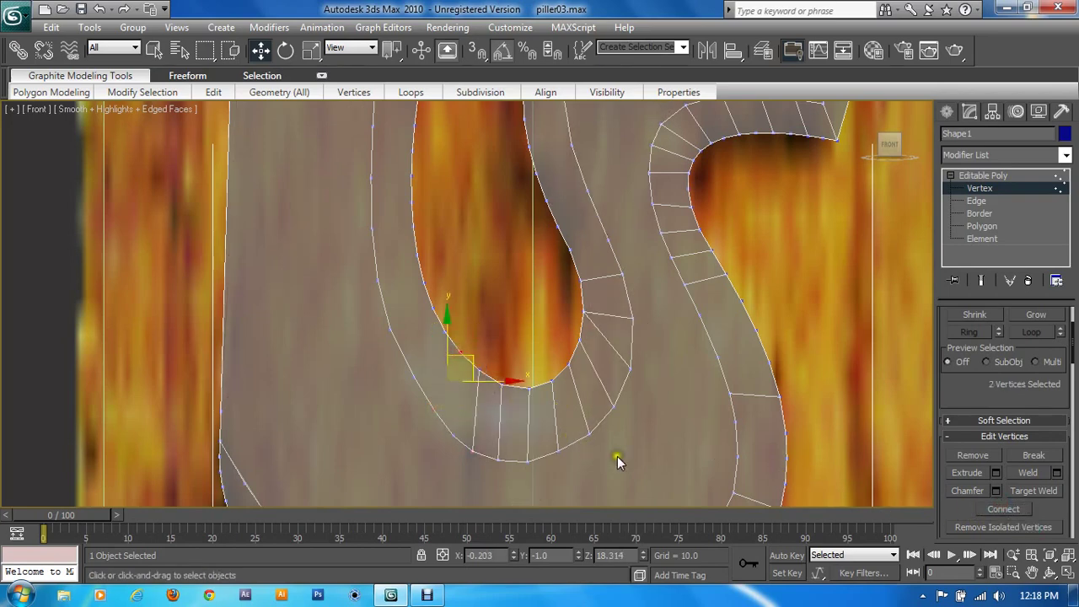
pyautogui.click(979, 509)
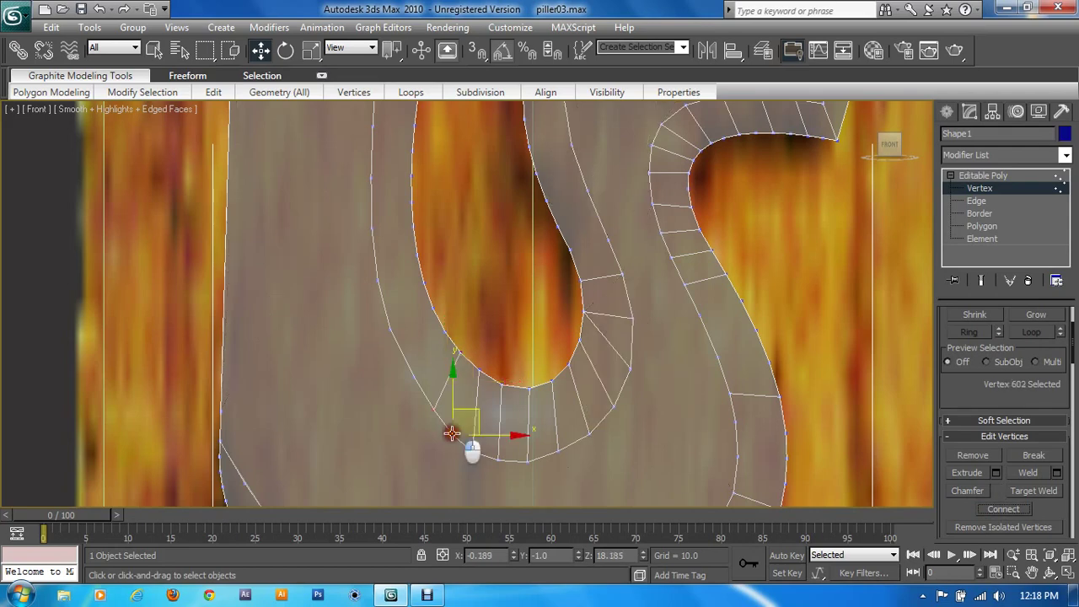
pyautogui.click(476, 369)
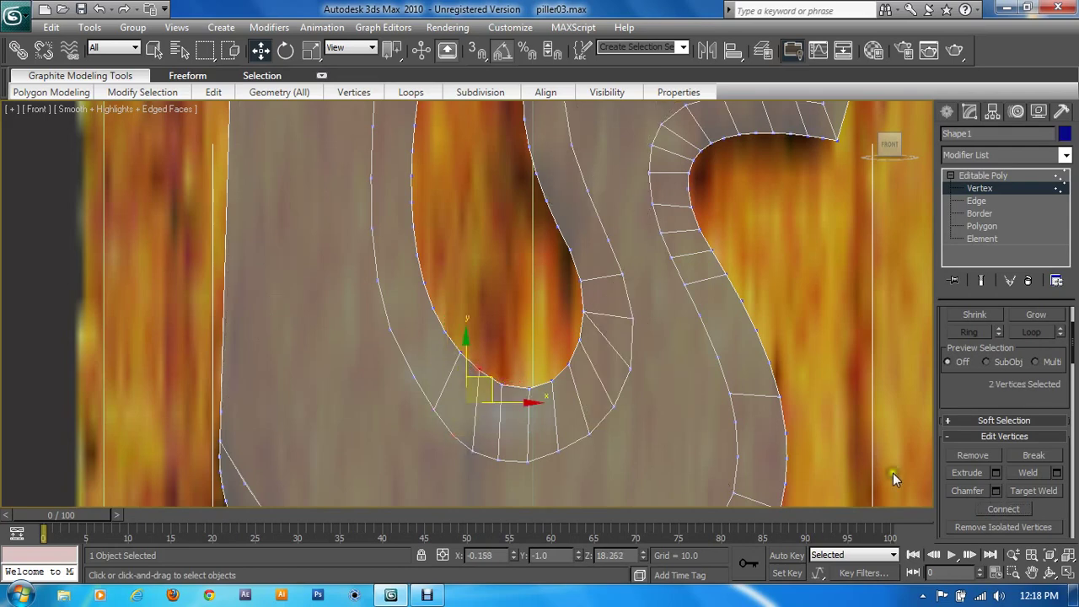
pyautogui.click(1003, 509)
pyautogui.click(409, 375)
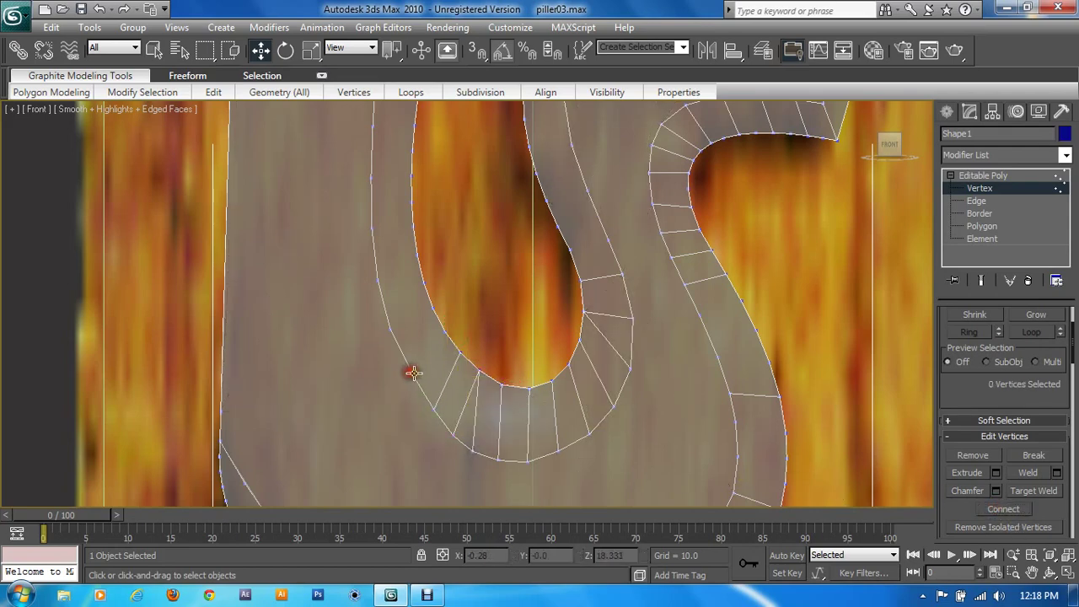
pyautogui.keyDown('ctrl'); pyautogui.click(444, 331); pyautogui.keyUp('ctrl')
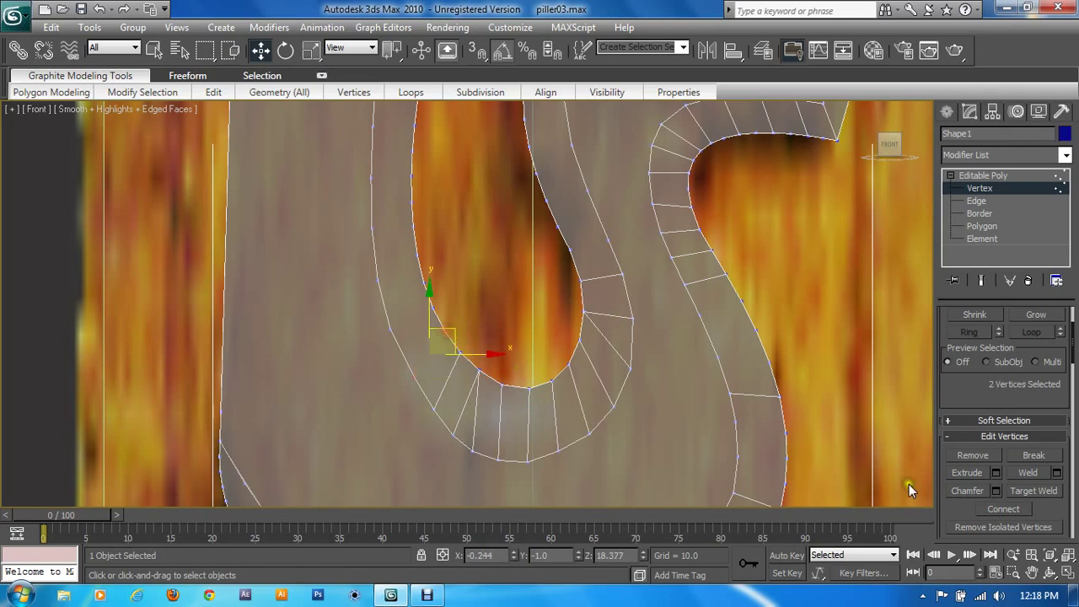
pyautogui.click(1015, 508)
# Nudge a vertex upward along the scroll's left outline, then frame the whole swirl panel
pyautogui.click(387, 333)
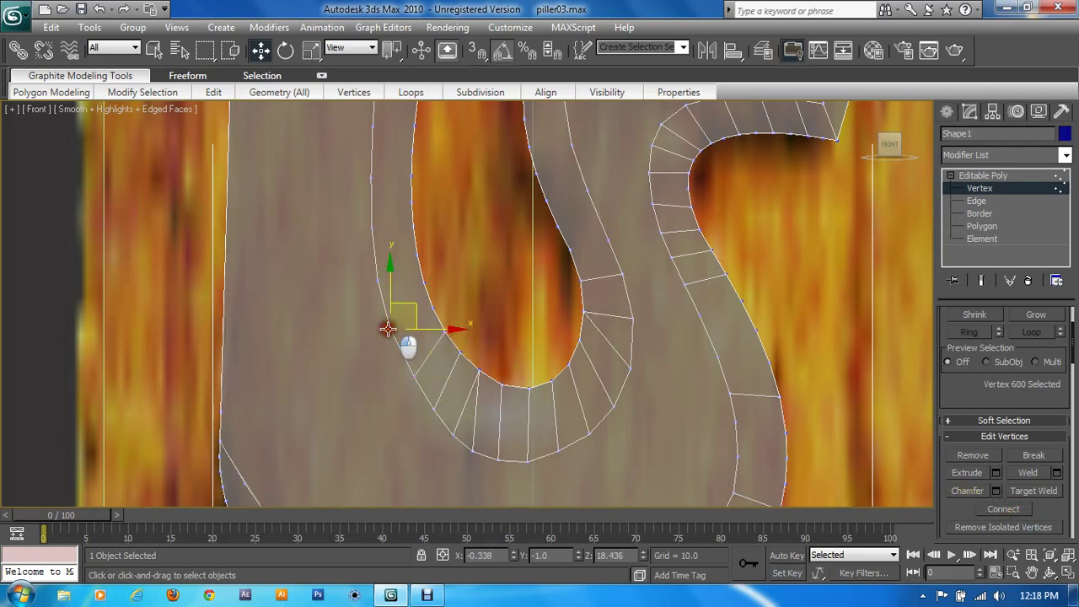
pyautogui.click(379, 281)
pyautogui.moveTo(380, 281); pyautogui.dragTo(377, 228)
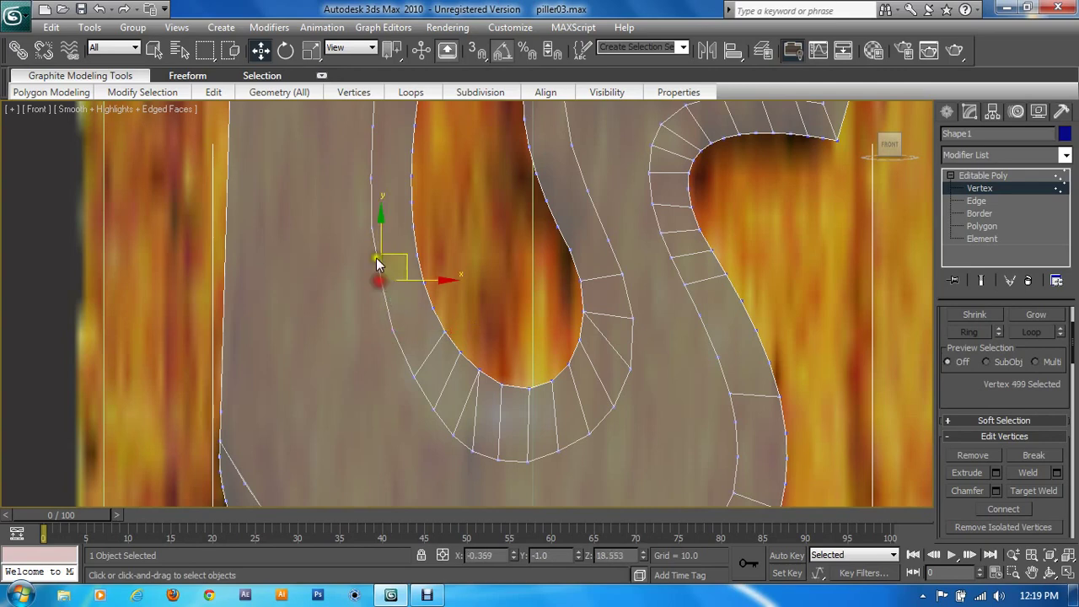
pyautogui.click(371, 226)
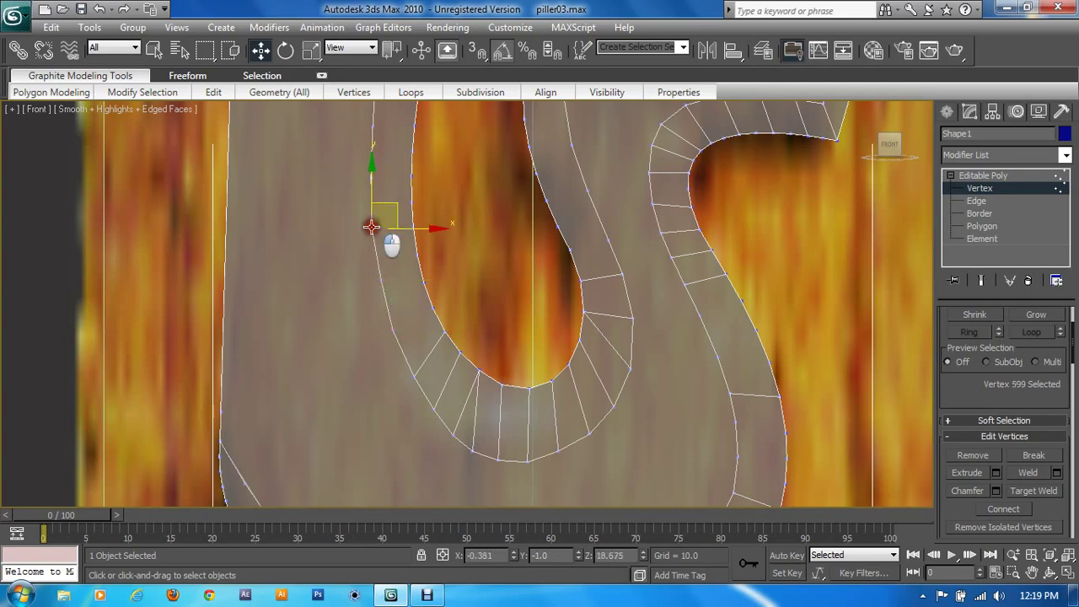
pyautogui.scroll(-2, 405, 337)
pyautogui.scroll(-3, 430, 397)
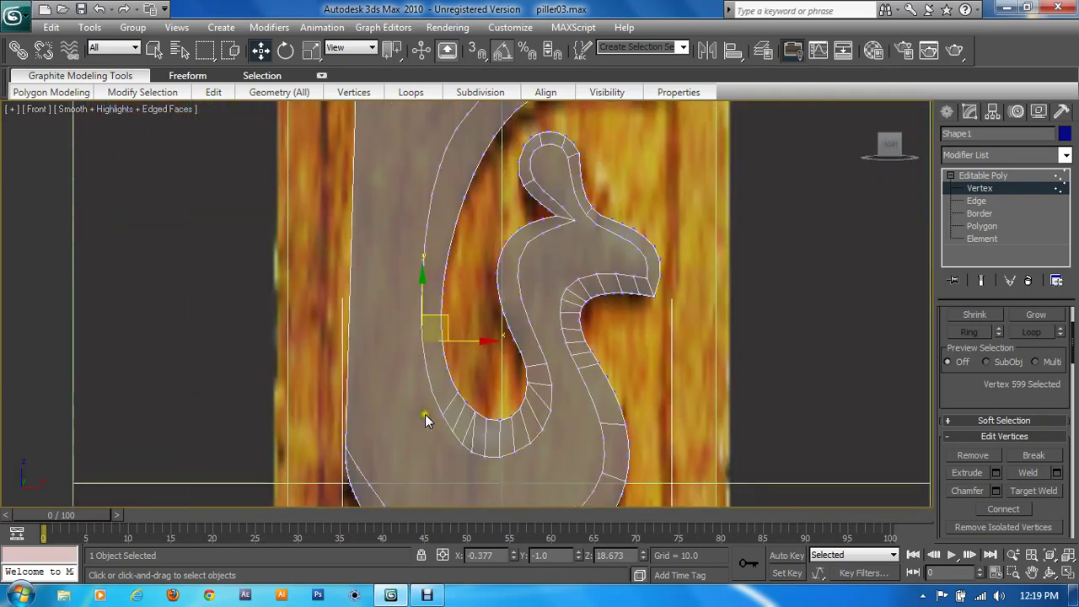
pyautogui.moveTo(425, 417); pyautogui.dragTo(465, 376, button='middle')
pyautogui.scroll(2, 432, 355)
pyautogui.scroll(2, 432, 355)
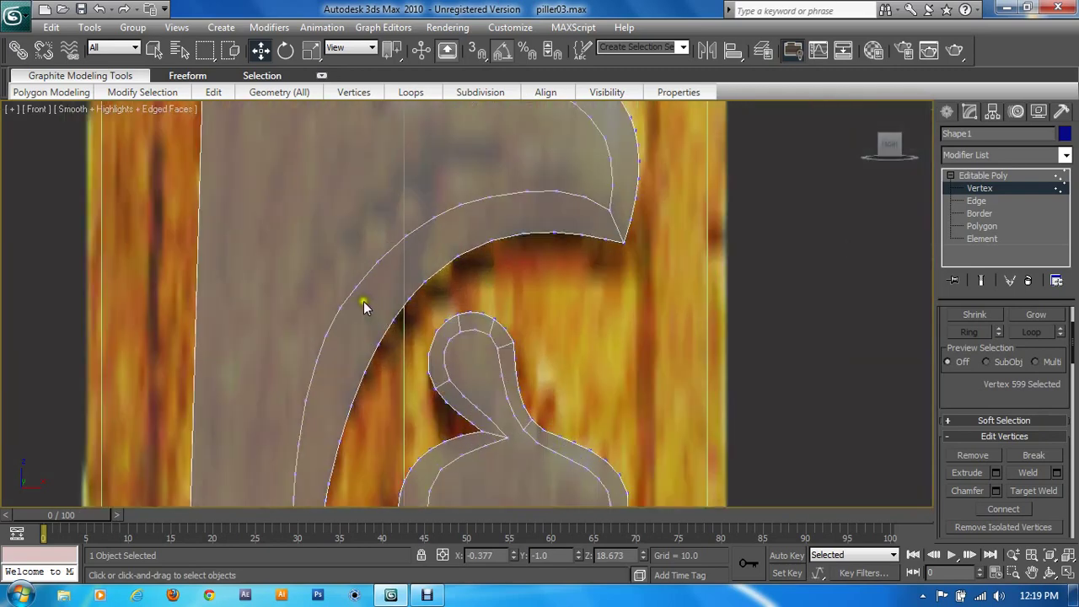
# Select neighbouring vertices on the upper curve, then clear the selection
pyautogui.click(340, 307)
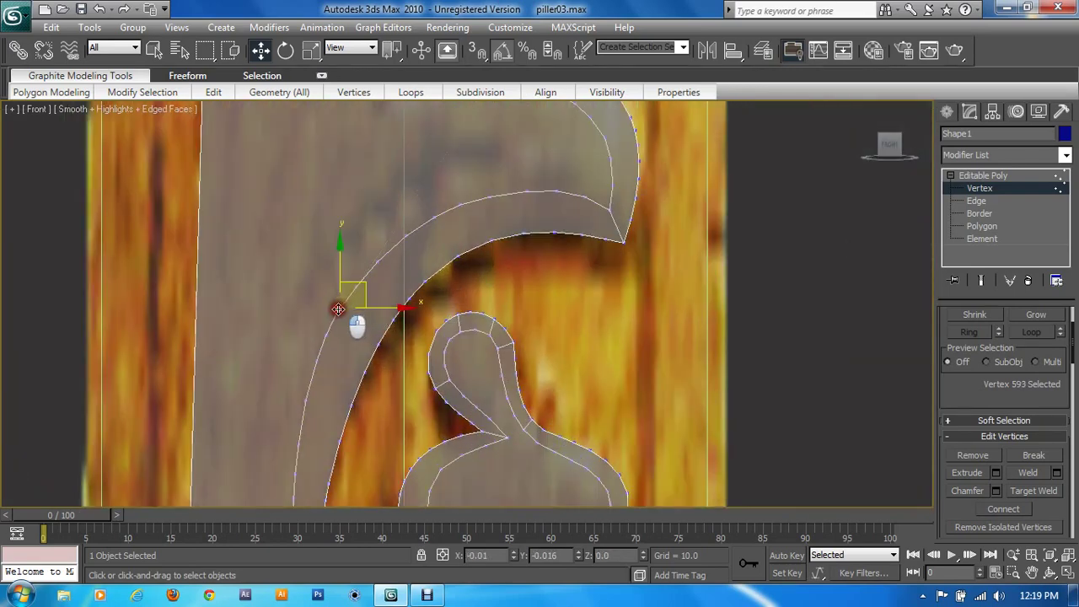
pyautogui.click(326, 331)
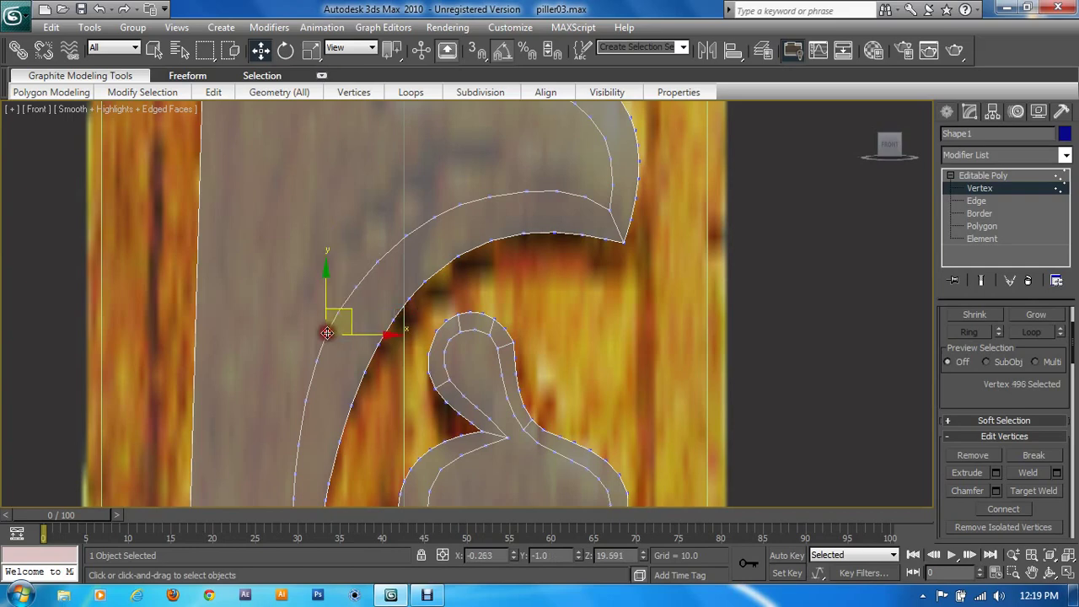
pyautogui.click(394, 360)
pyautogui.scroll(-3, 482, 366)
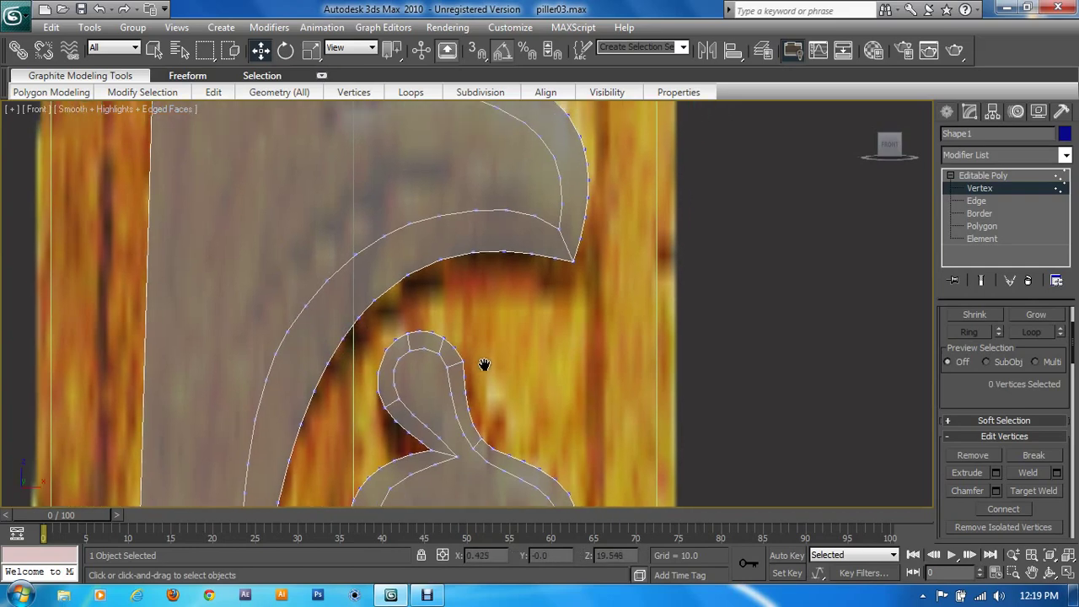
pyautogui.scroll(-3, 457, 377)
pyautogui.scroll(-2, 457, 377)
# Connect vertex pairs across the bevel on the top leaf's left edge
pyautogui.scroll(4, 520, 244)
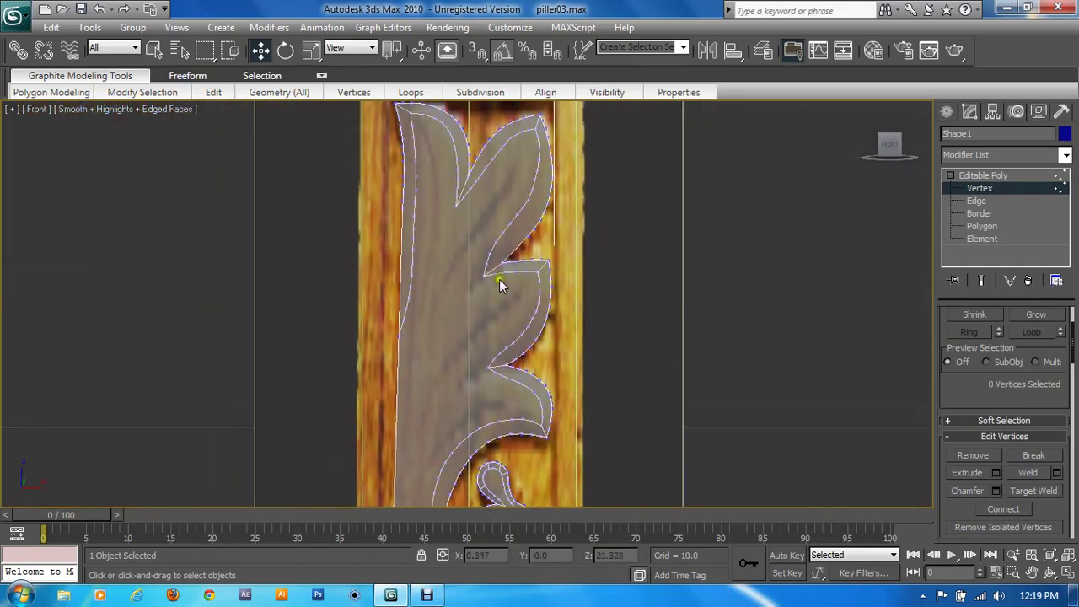
pyautogui.moveTo(499, 279); pyautogui.dragTo(512, 363, button='middle')
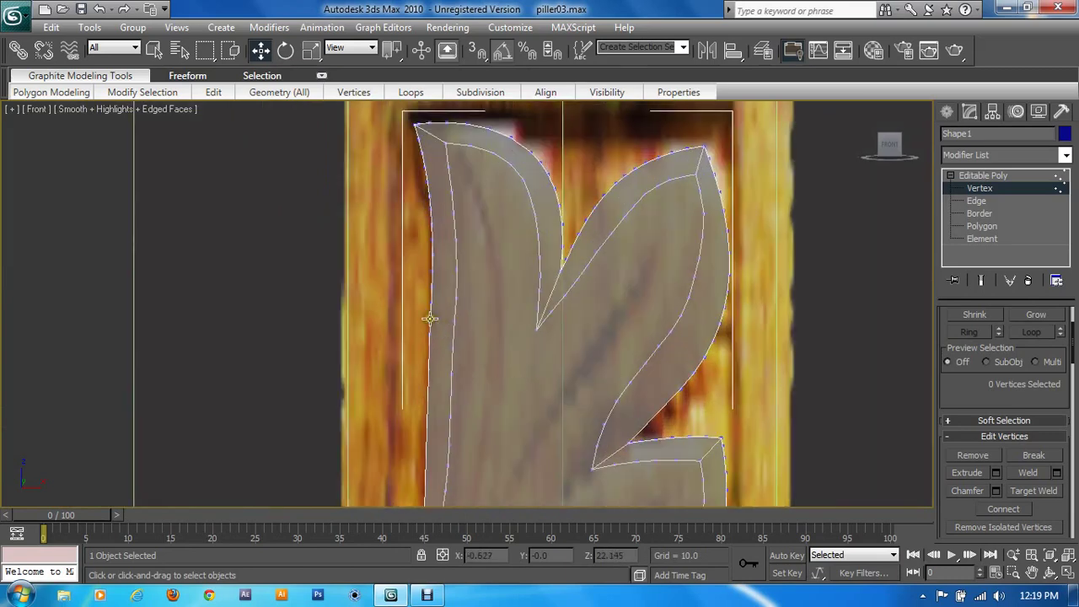
pyautogui.click(430, 319)
pyautogui.click(1003, 508)
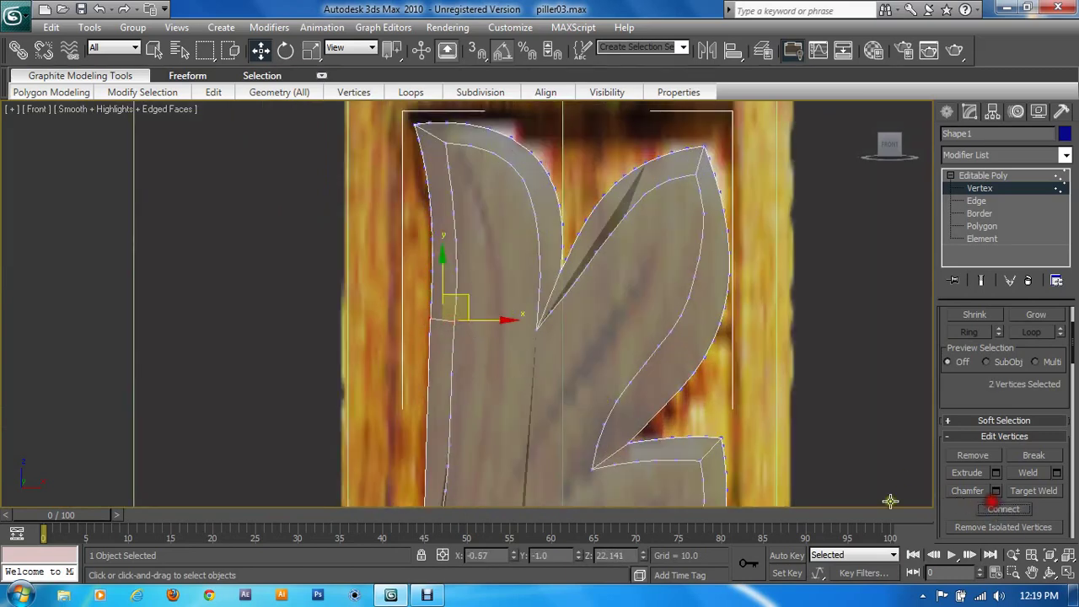
pyautogui.click(430, 335)
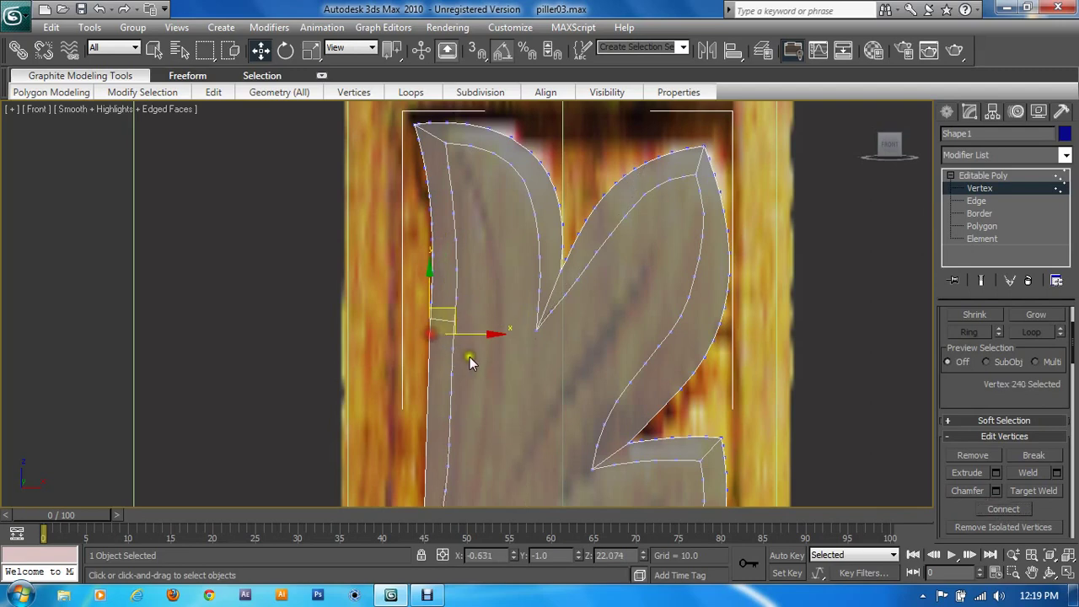
pyautogui.click(429, 224)
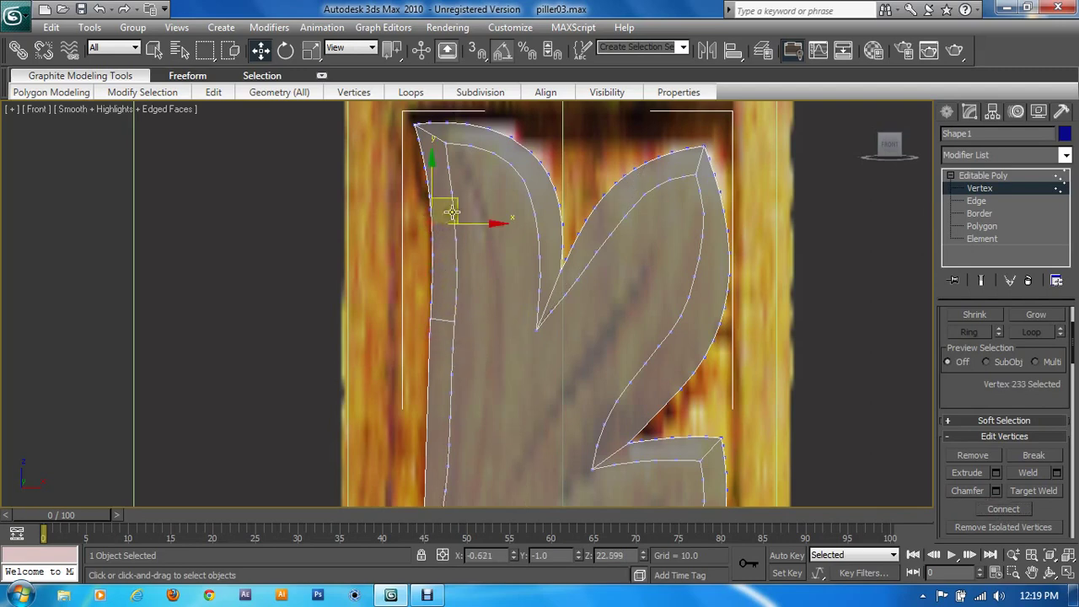
pyautogui.keyDown('ctrl'); pyautogui.click(450, 205); pyautogui.keyUp('ctrl')
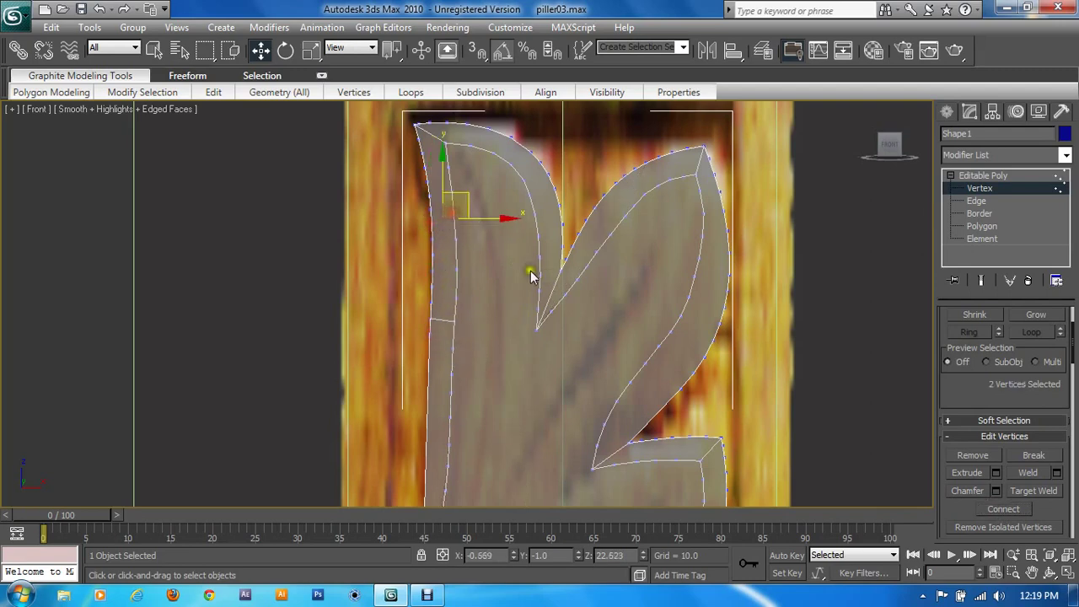
pyautogui.click(993, 510)
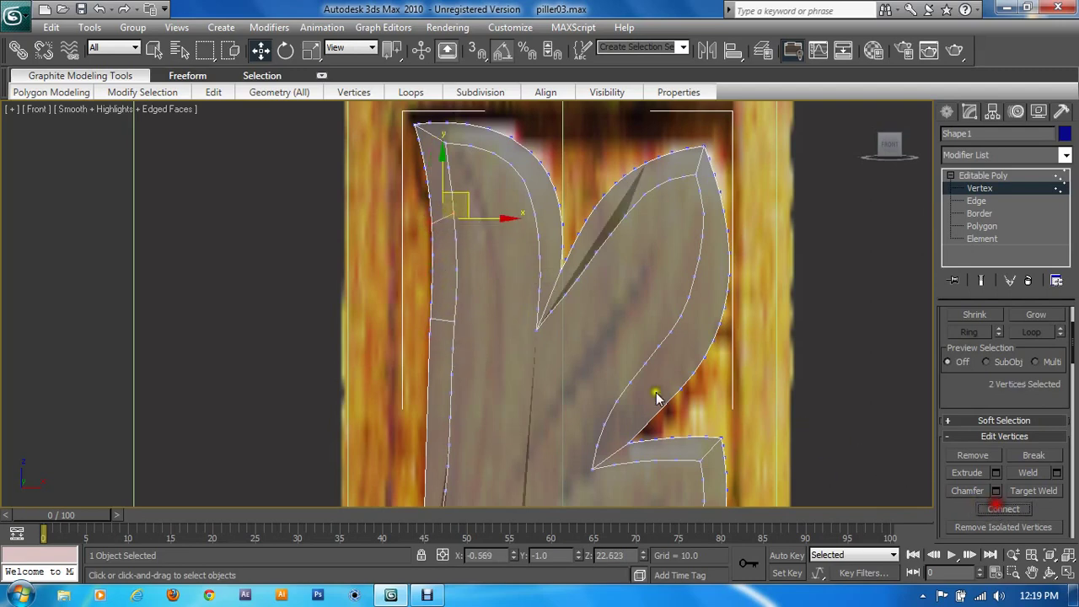
# Connect a vertex pair near the leaf tip and nudge it up to smooth the leaf
pyautogui.click(431, 194)
pyautogui.click(452, 191)
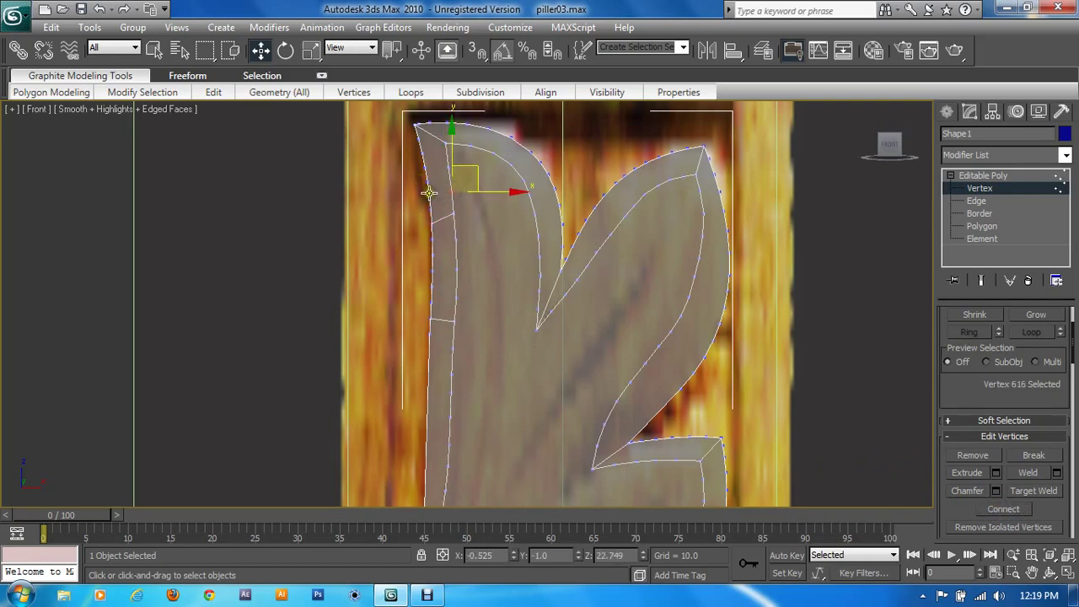
pyautogui.click(991, 510)
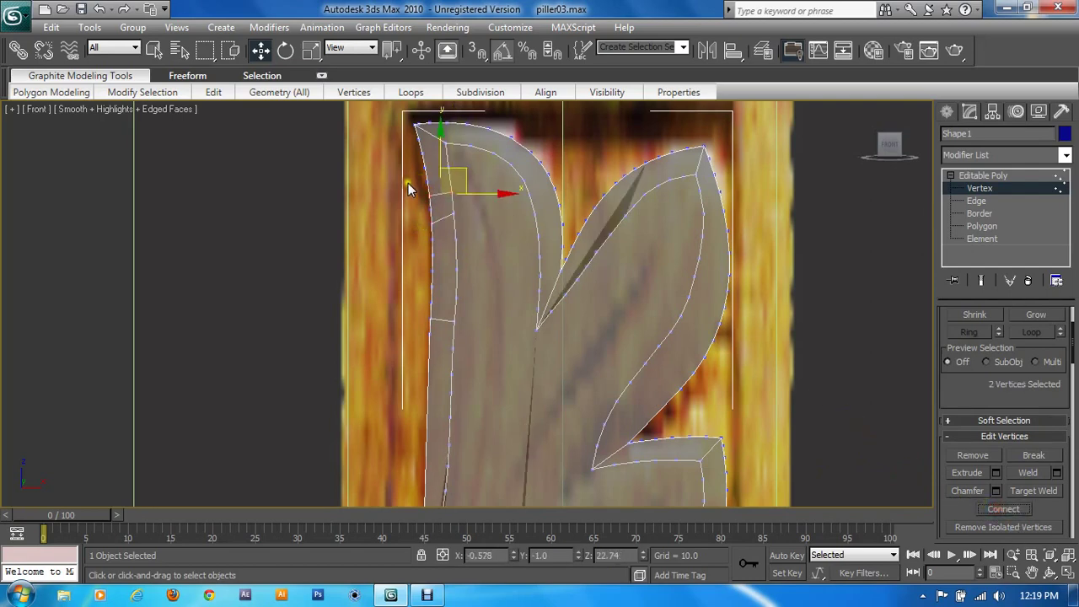
pyautogui.moveTo(421, 173); pyautogui.dragTo(423, 147)
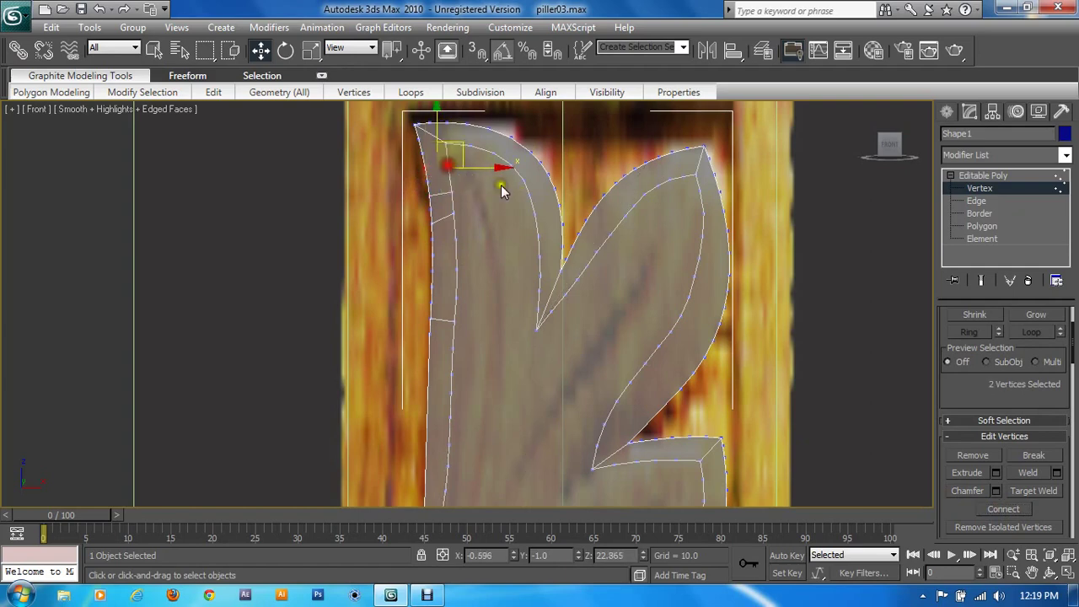
pyautogui.click(362, 255)
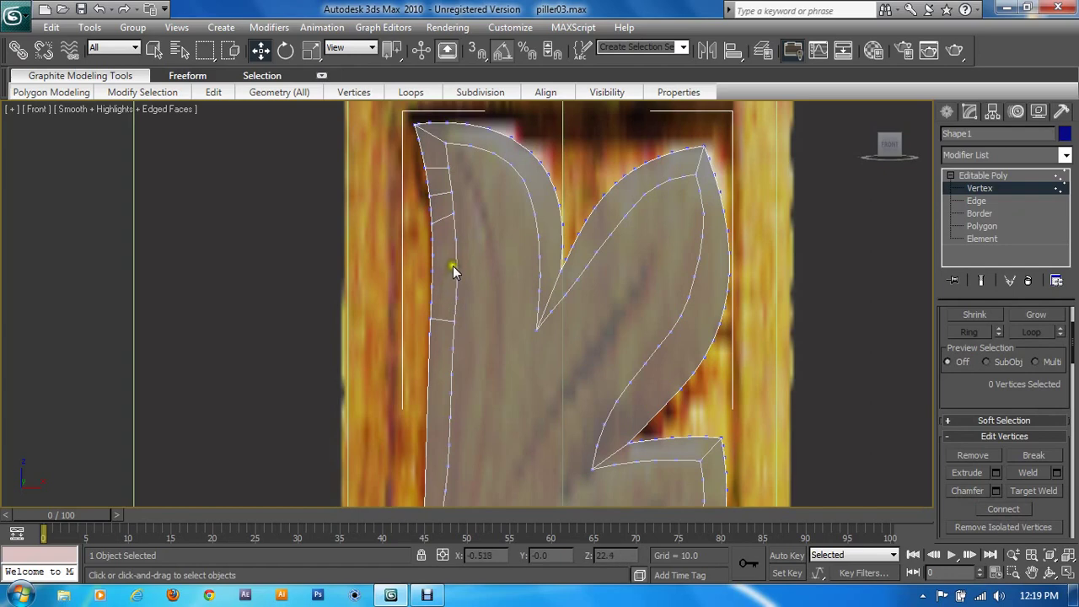
# Connect three vertex pairs down the left leaf's bevel strip
pyautogui.click(452, 240)
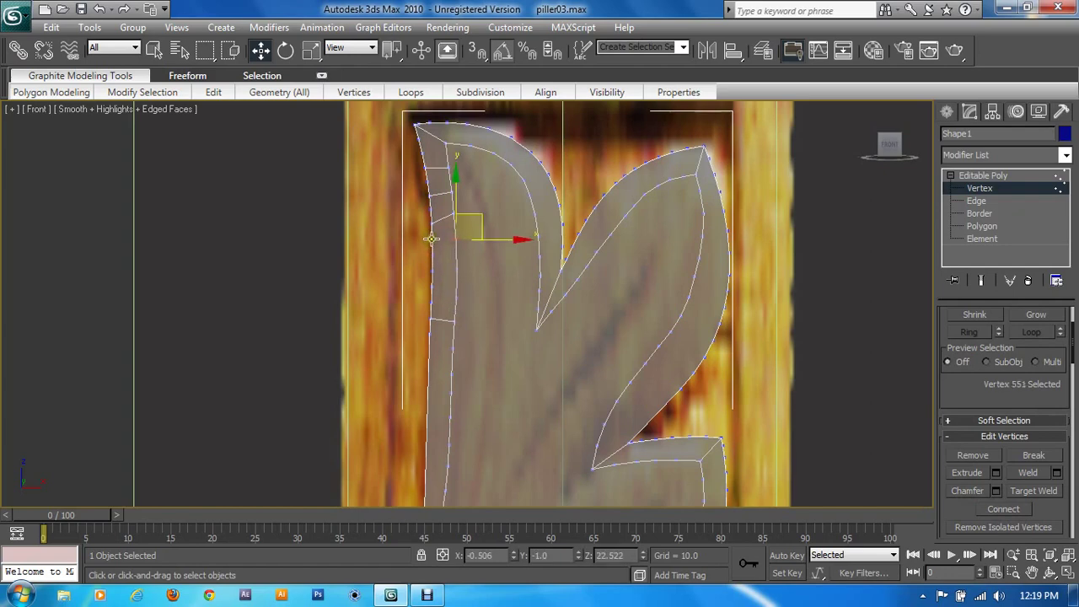
pyautogui.keyDown('ctrl'); pyautogui.click(431, 239); pyautogui.keyUp('ctrl')
pyautogui.click(1008, 508)
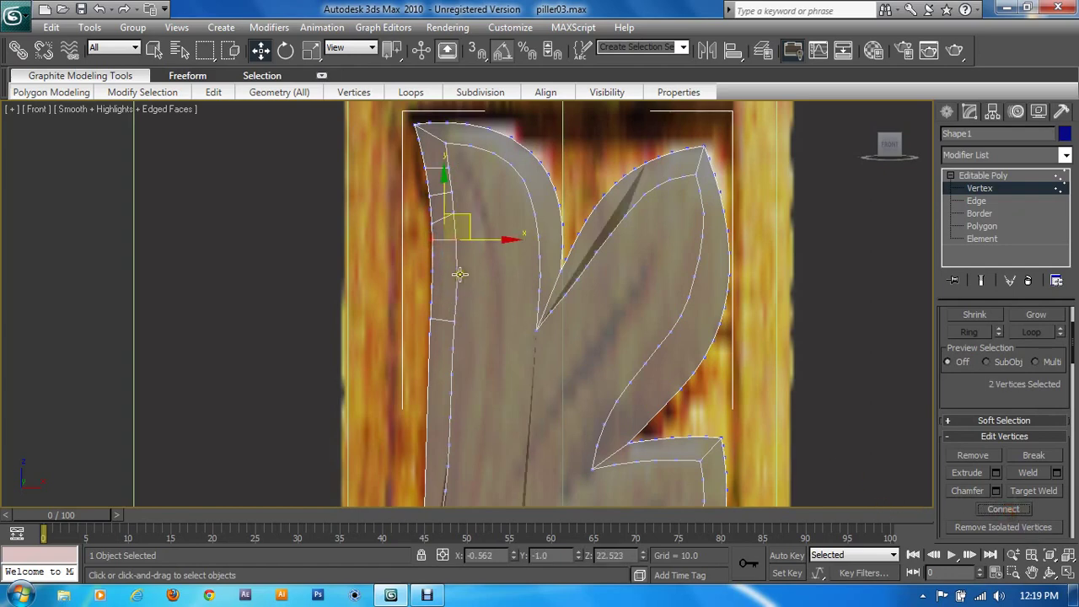
pyautogui.moveTo(422, 257); pyautogui.dragTo(465, 281)
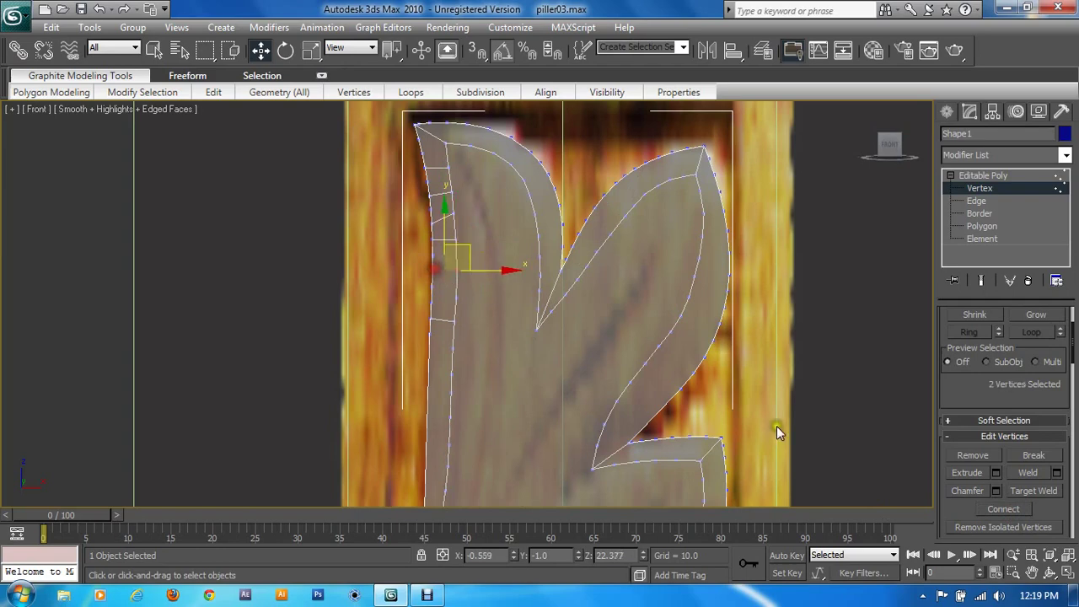
pyautogui.click(1005, 510)
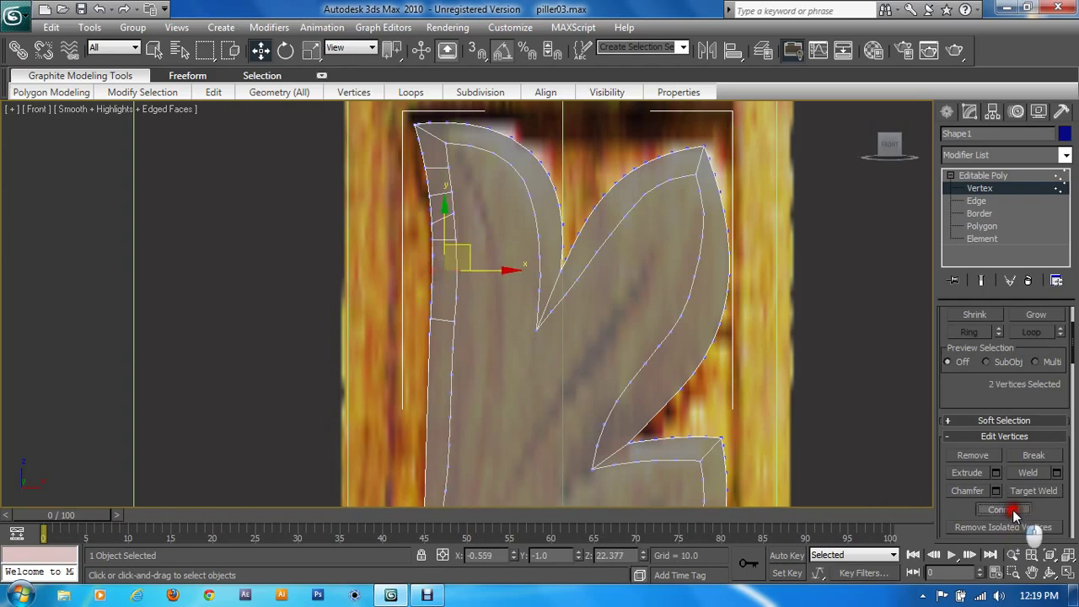
pyautogui.click(445, 300)
pyautogui.keyDown('ctrl'); pyautogui.click(431, 287); pyautogui.keyUp('ctrl')
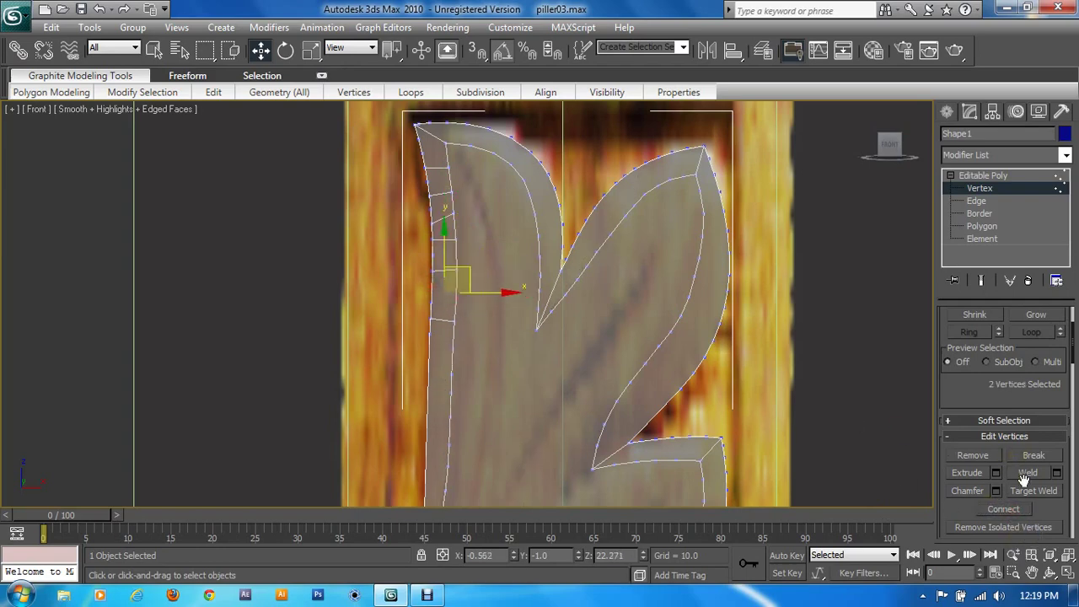
pyautogui.click(1004, 510)
# Slide the selected vertices down-right along the edge and connect them across the bevel
pyautogui.moveTo(523, 420)
pyautogui.mouseDown(button='middle')
pyautogui.moveTo(495, 364)
pyautogui.moveTo(513, 427)
pyautogui.mouseUp(button='middle')
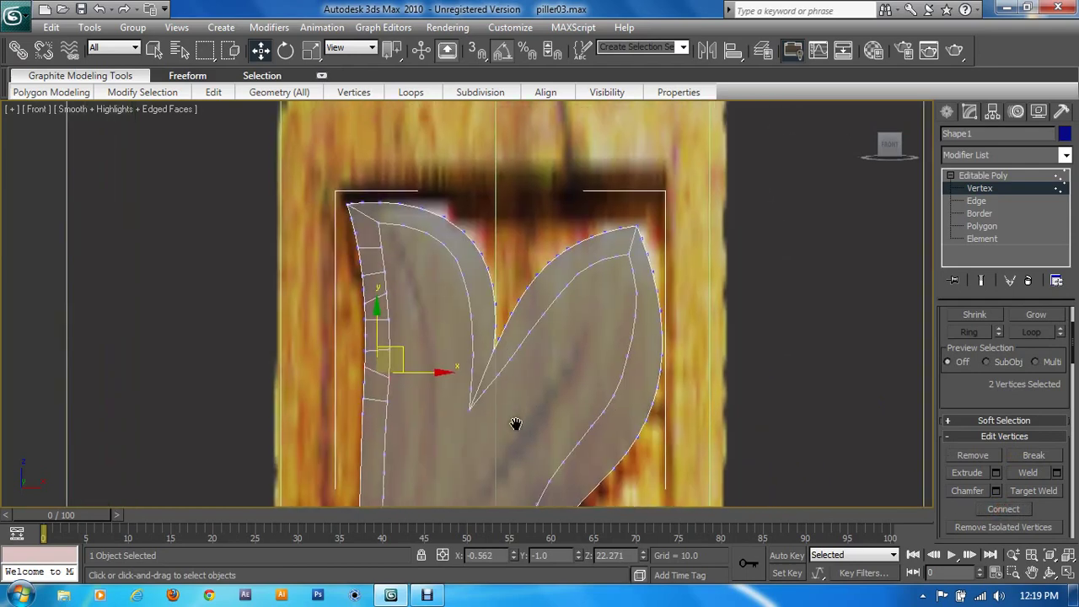
pyautogui.click(457, 231)
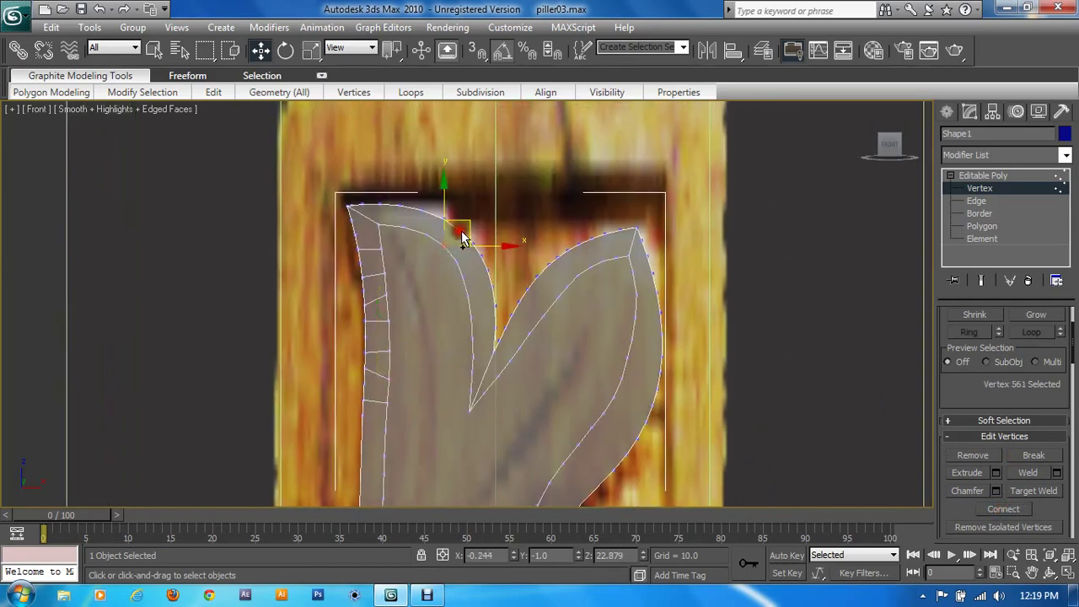
pyautogui.hotkey('ctrl', 'z')
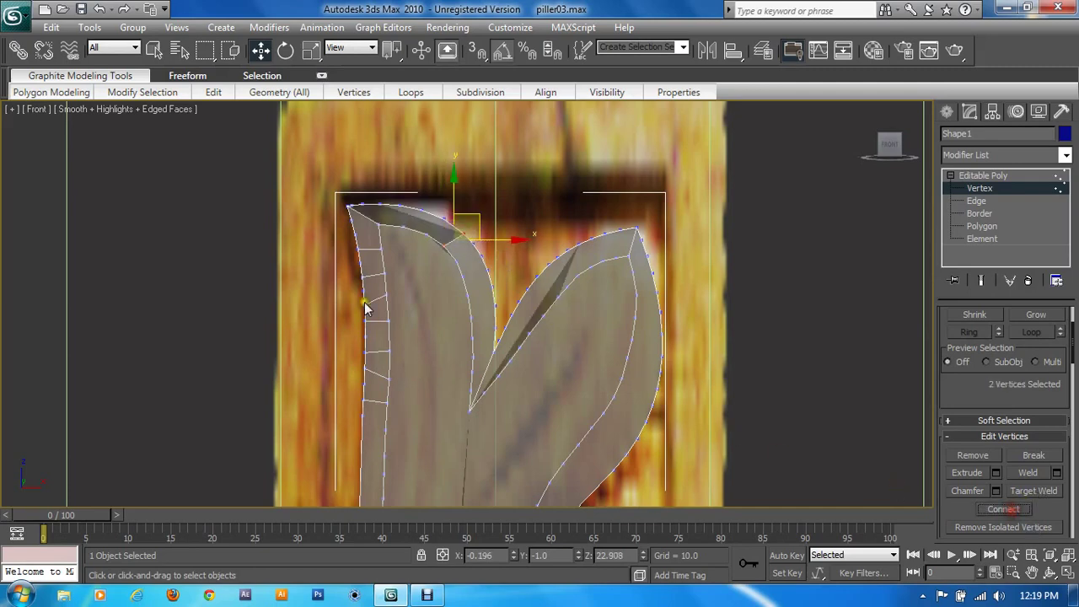
pyautogui.scroll(2, 371, 295)
pyautogui.scroll(3, 376, 282)
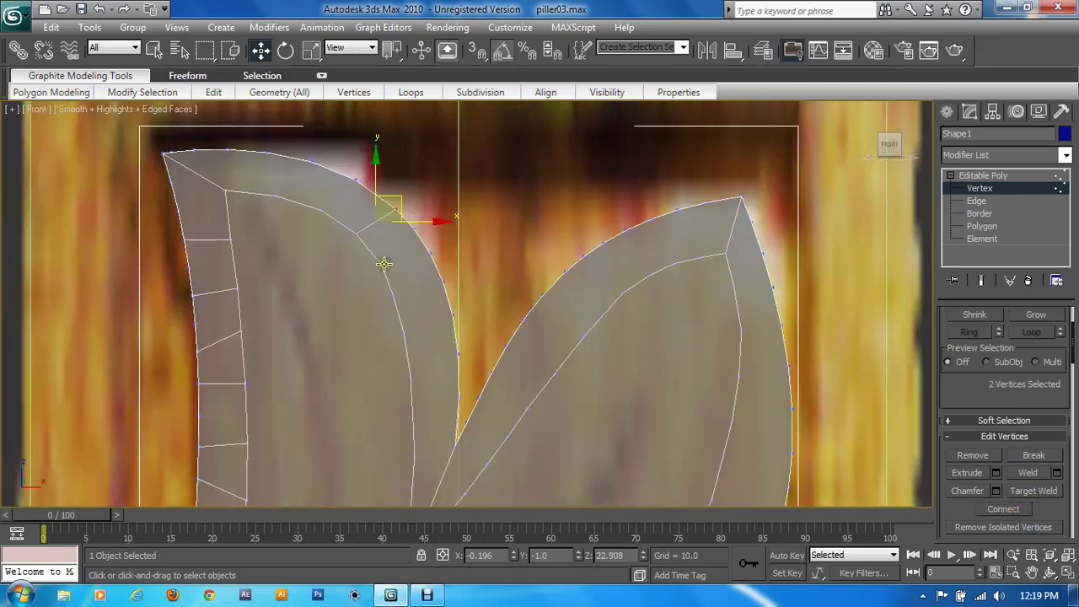
pyautogui.moveTo(383, 263); pyautogui.dragTo(406, 287)
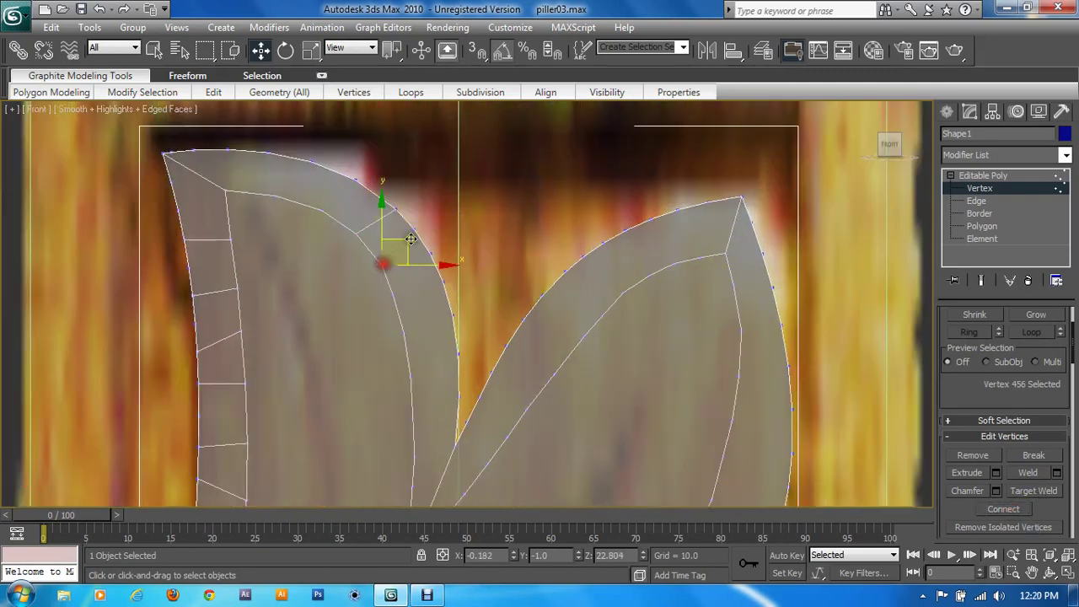
pyautogui.click(1004, 509)
# Connect a vertex pair across the left leaf's top bevel
pyautogui.click(319, 208)
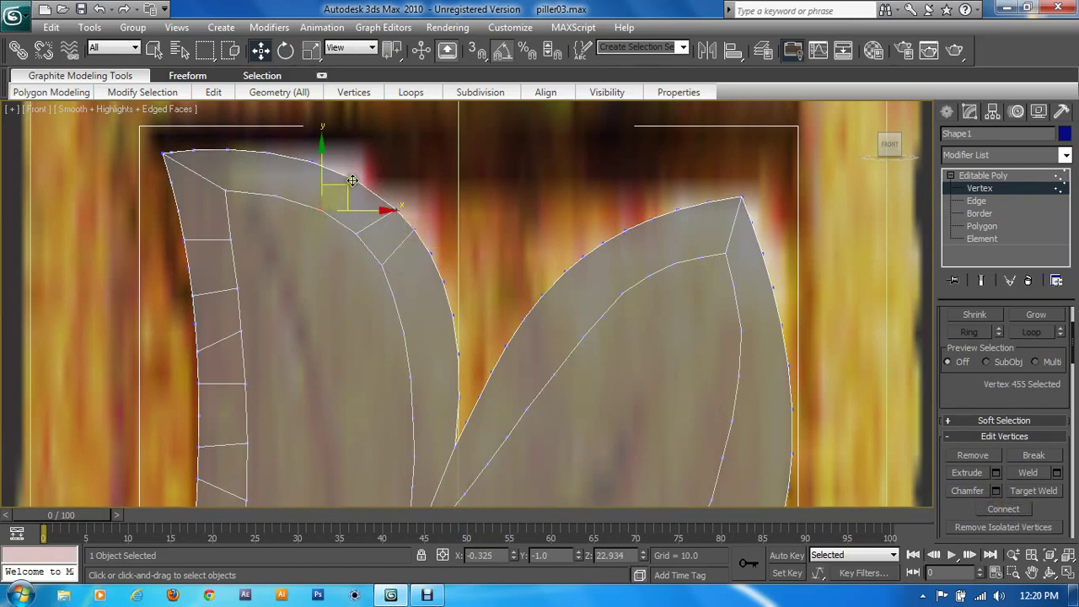
pyautogui.keyDown('ctrl'); pyautogui.click(356, 181); pyautogui.keyUp('ctrl')
pyautogui.click(1004, 509)
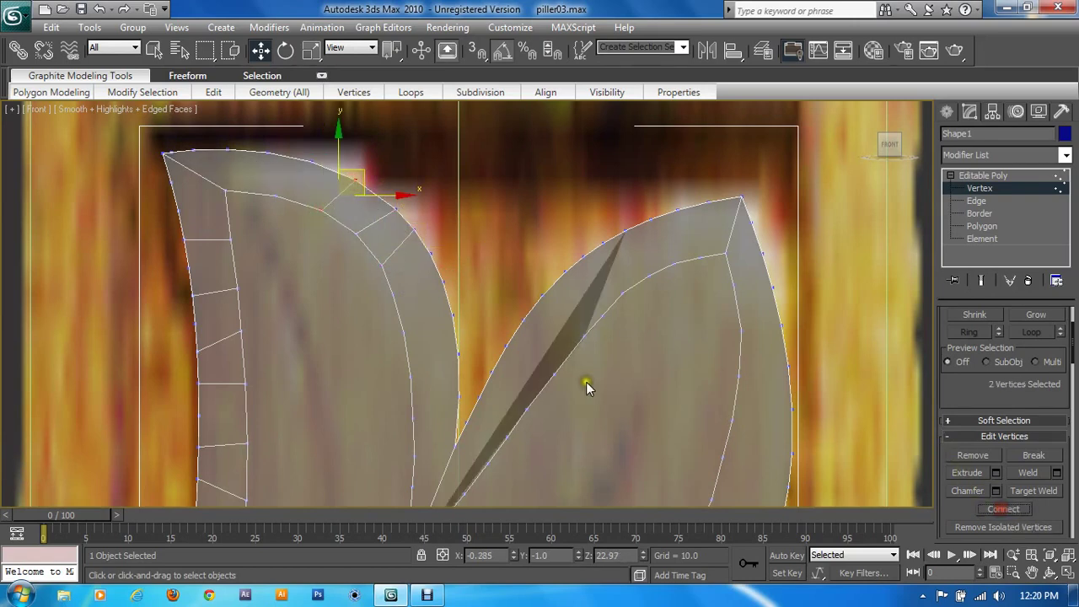
pyautogui.click(622, 290)
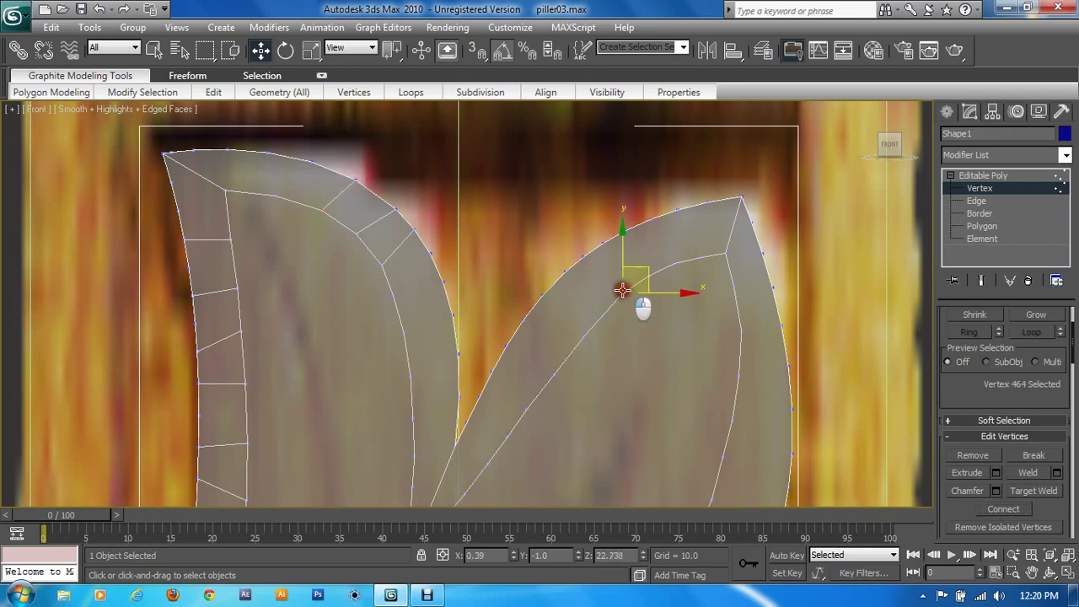
# Connect three vertex pairs across the right leaf's top bevel, the last near its tip
pyautogui.keyDown('ctrl'); pyautogui.click(584, 255); pyautogui.keyUp('ctrl')
pyautogui.click(999, 507)
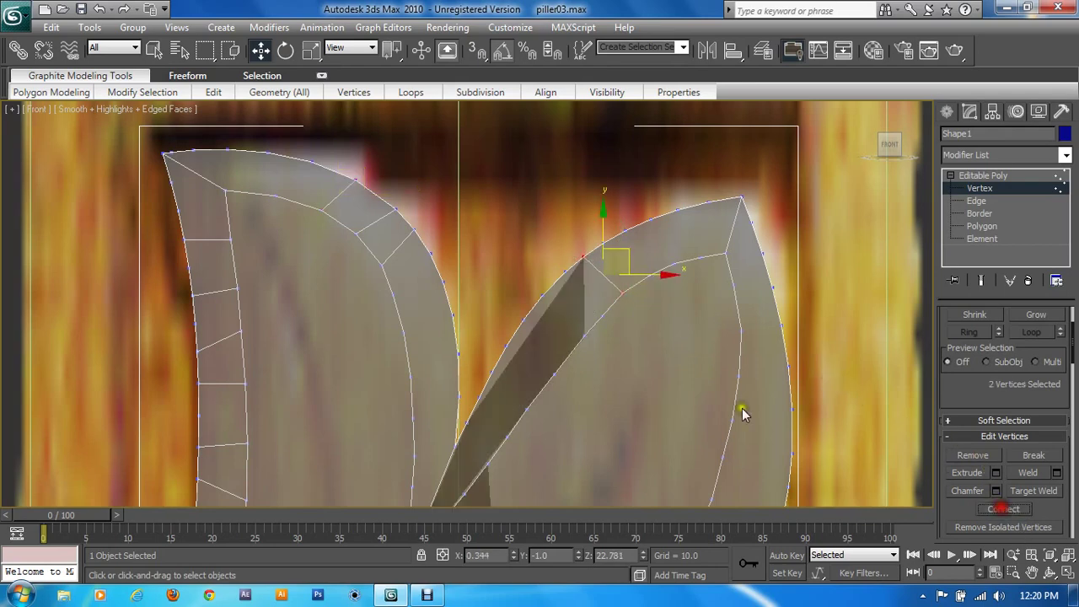
pyautogui.click(641, 279)
pyautogui.click(647, 272)
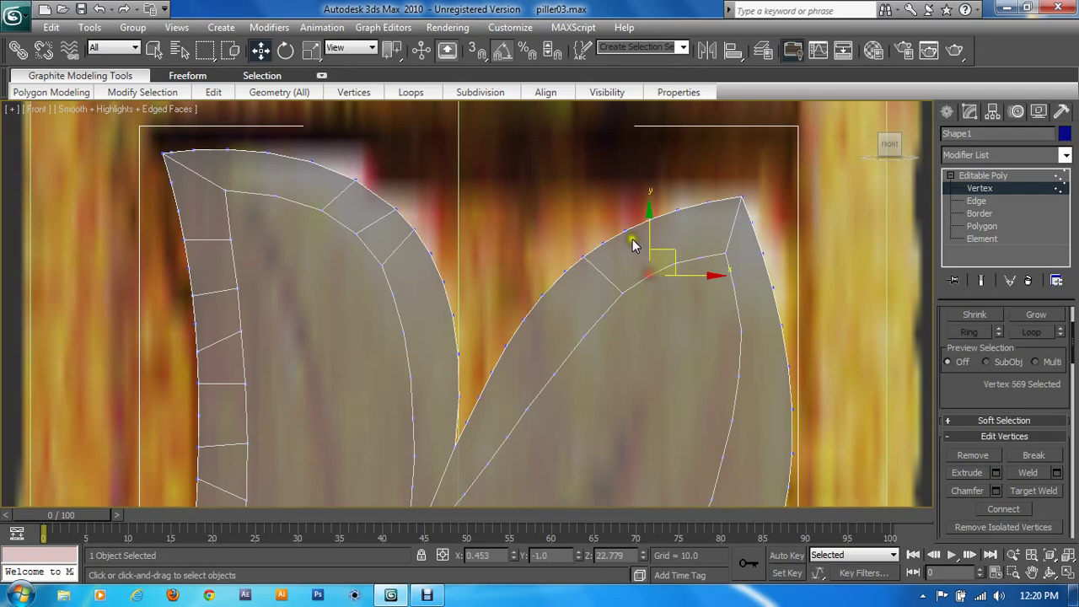
pyautogui.keyDown('ctrl'); pyautogui.click(703, 271); pyautogui.keyUp('ctrl')
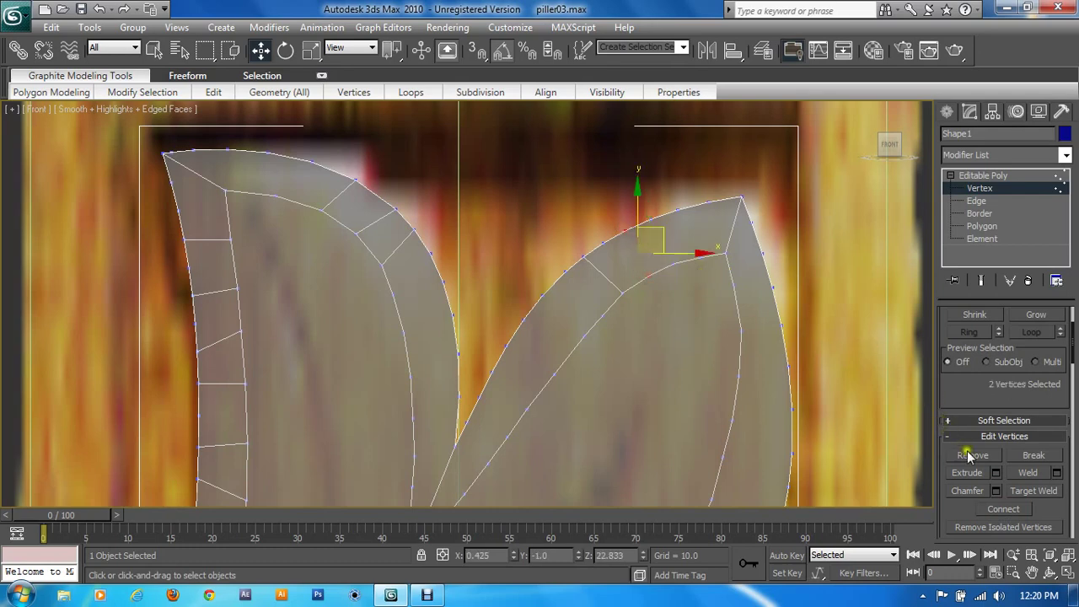
pyautogui.click(1003, 509)
pyautogui.scroll(3, 651, 413)
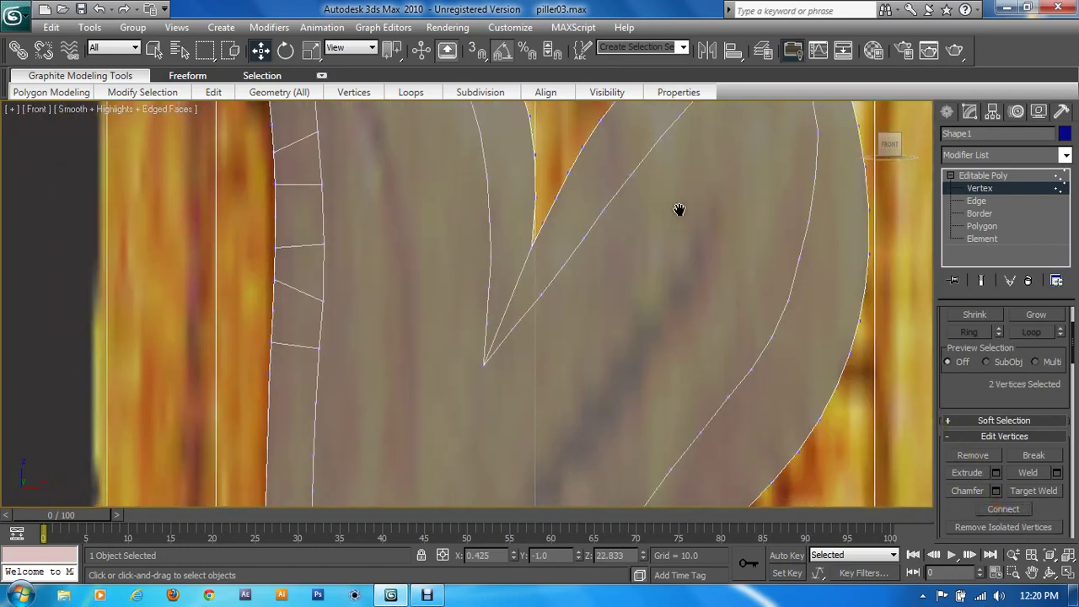
pyautogui.click(602, 211)
pyautogui.keyDown('ctrl'); pyautogui.click(570, 172); pyautogui.keyUp('ctrl')
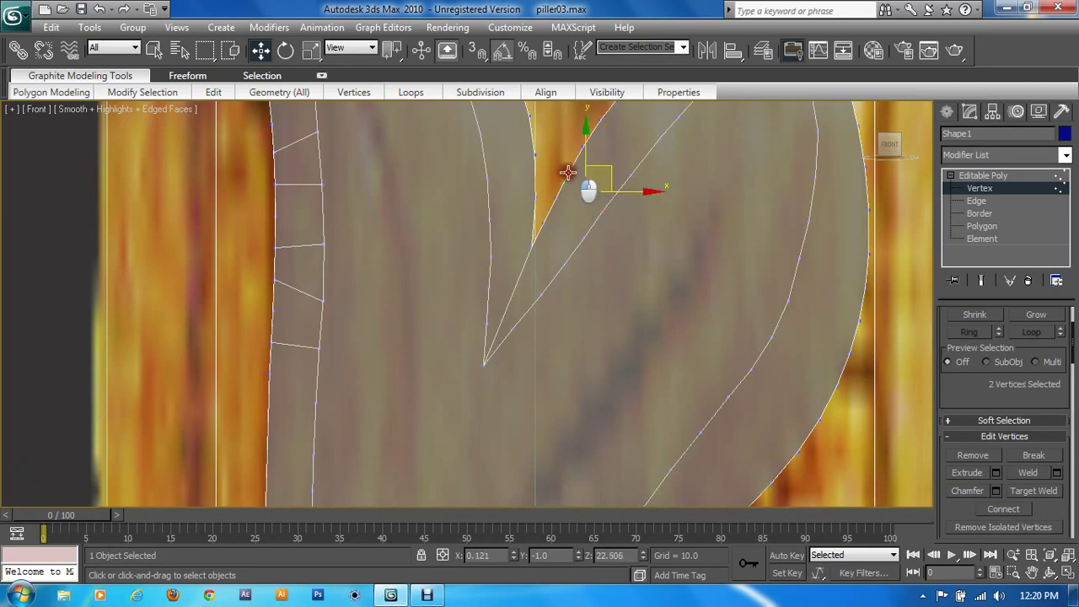
pyautogui.click(1003, 510)
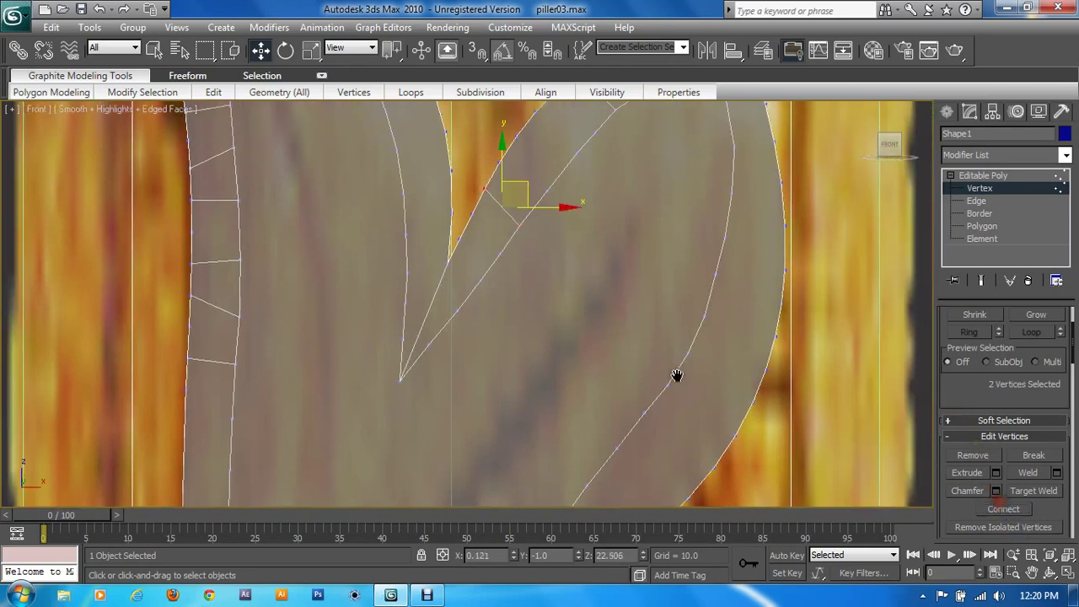
# Connect three vertex pairs across the bevel along the right leaf's outer edge
pyautogui.moveTo(677, 374); pyautogui.dragTo(596, 374, button='middle')
pyautogui.click(605, 334)
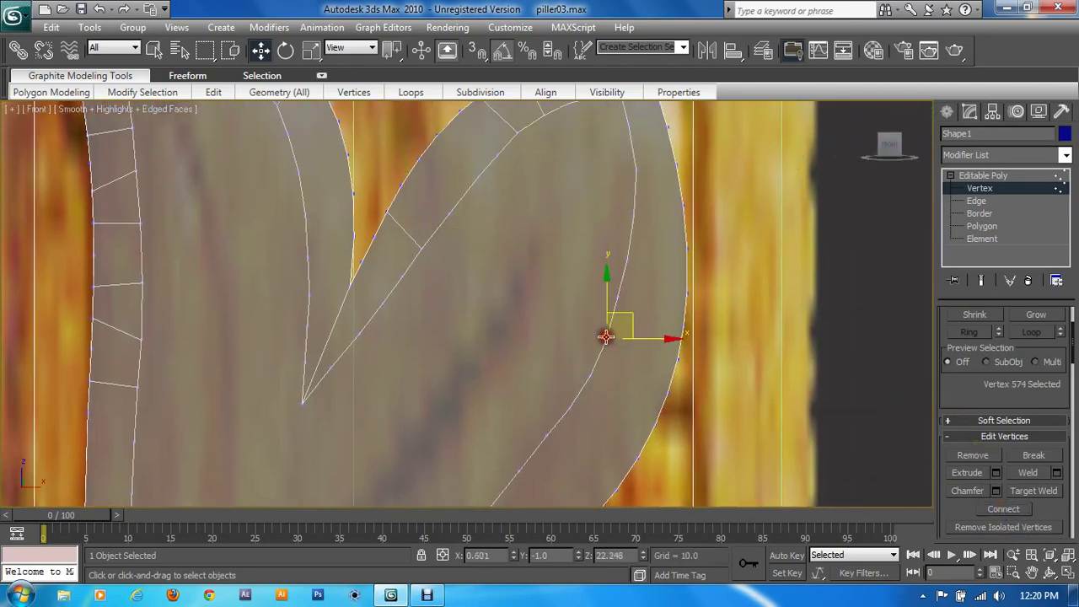
pyautogui.keyDown('ctrl'); pyautogui.click(677, 360); pyautogui.keyUp('ctrl')
pyautogui.click(1011, 520)
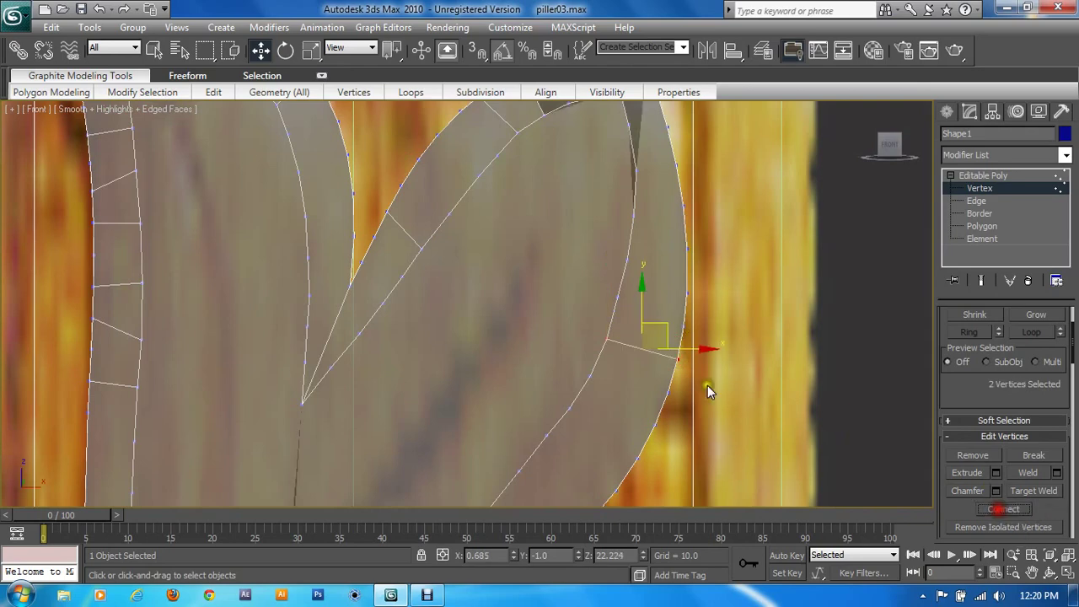
pyautogui.click(618, 294)
pyautogui.keyDown('ctrl'); pyautogui.click(687, 297); pyautogui.keyUp('ctrl')
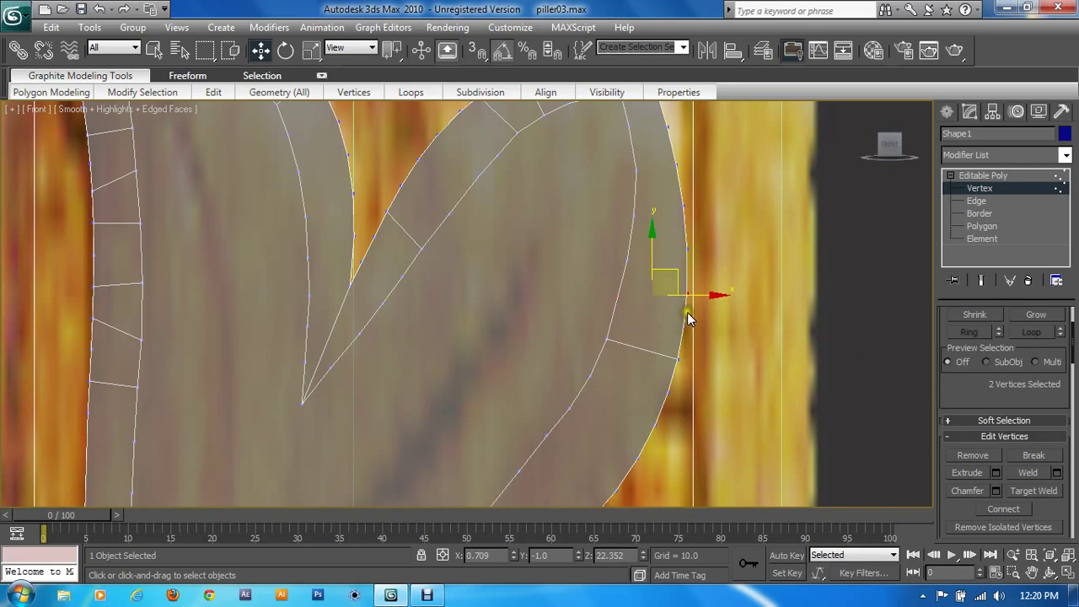
pyautogui.click(684, 324)
pyautogui.keyDown('ctrl'); pyautogui.click(618, 294); pyautogui.keyUp('ctrl')
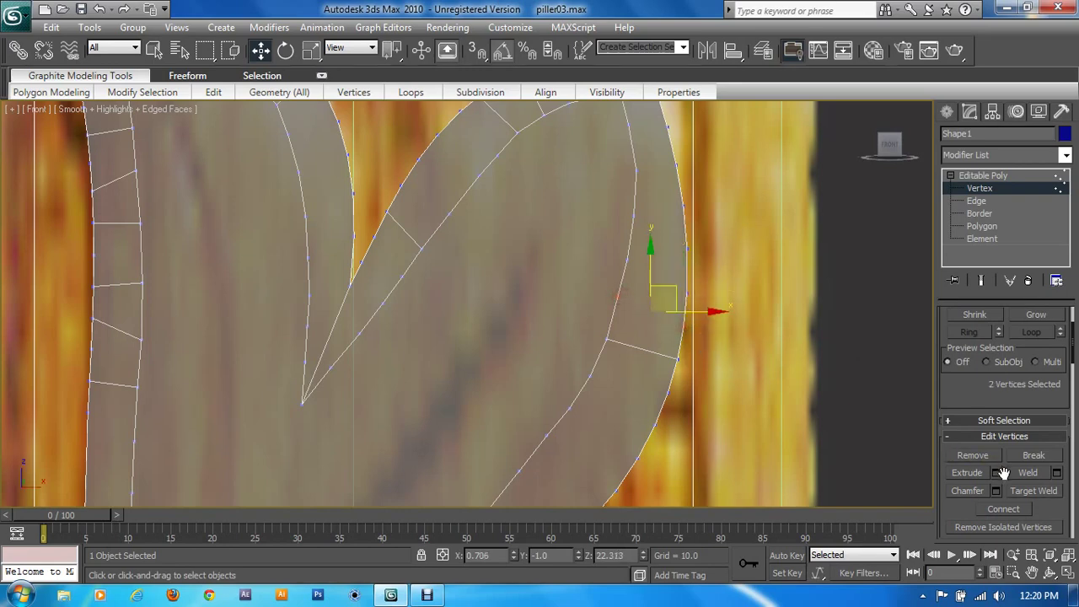
pyautogui.click(1007, 516)
pyautogui.click(628, 259)
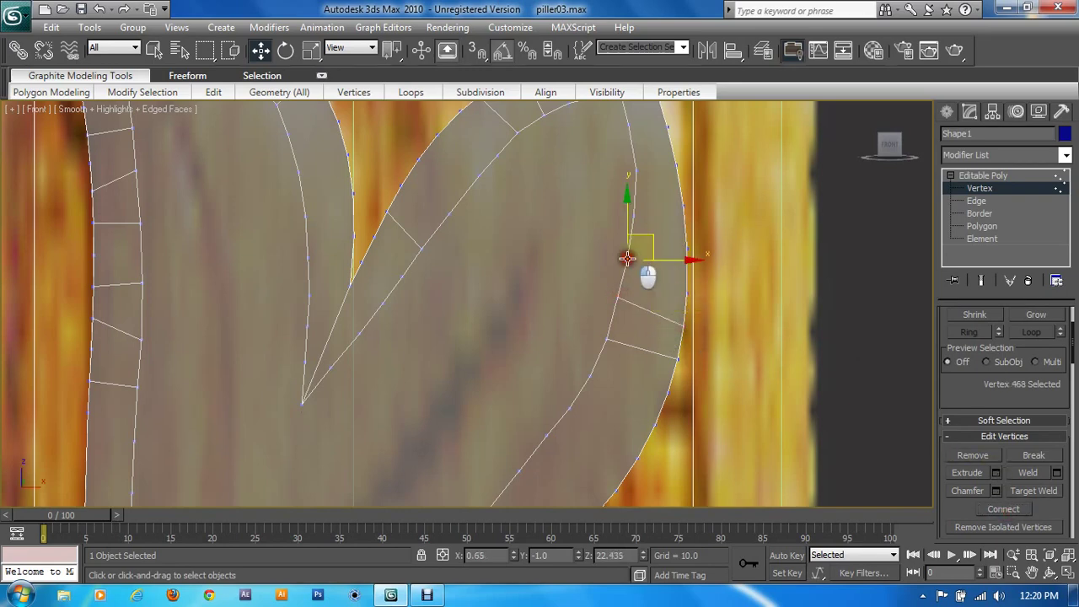
pyautogui.keyDown('ctrl'); pyautogui.click(687, 301); pyautogui.keyUp('ctrl')
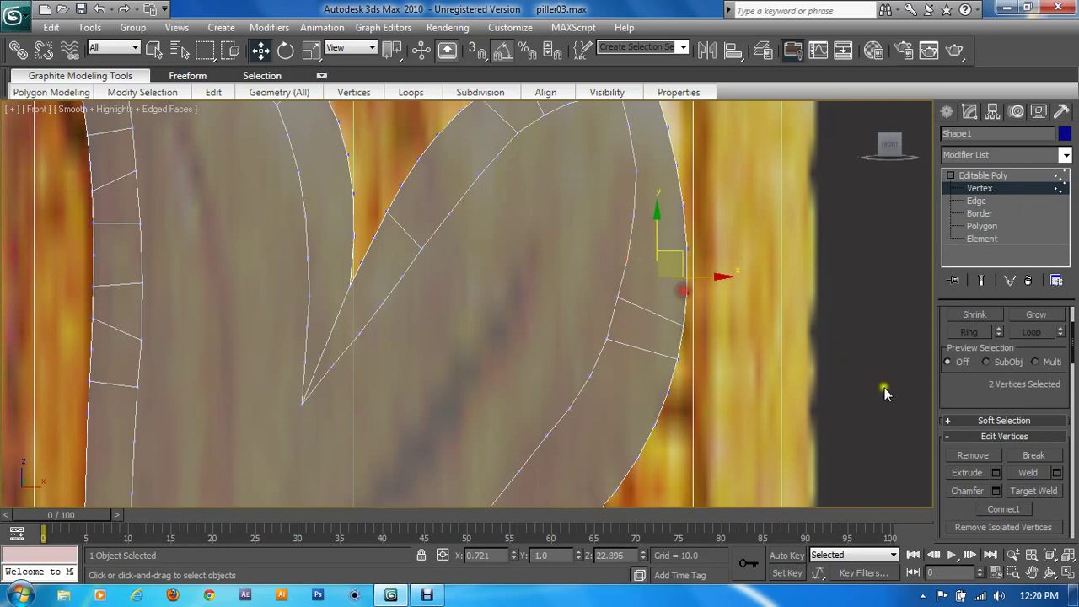
pyautogui.click(1005, 508)
# Connect another vertex pair across the bevel just below the right leaf's tip
pyautogui.click(634, 215)
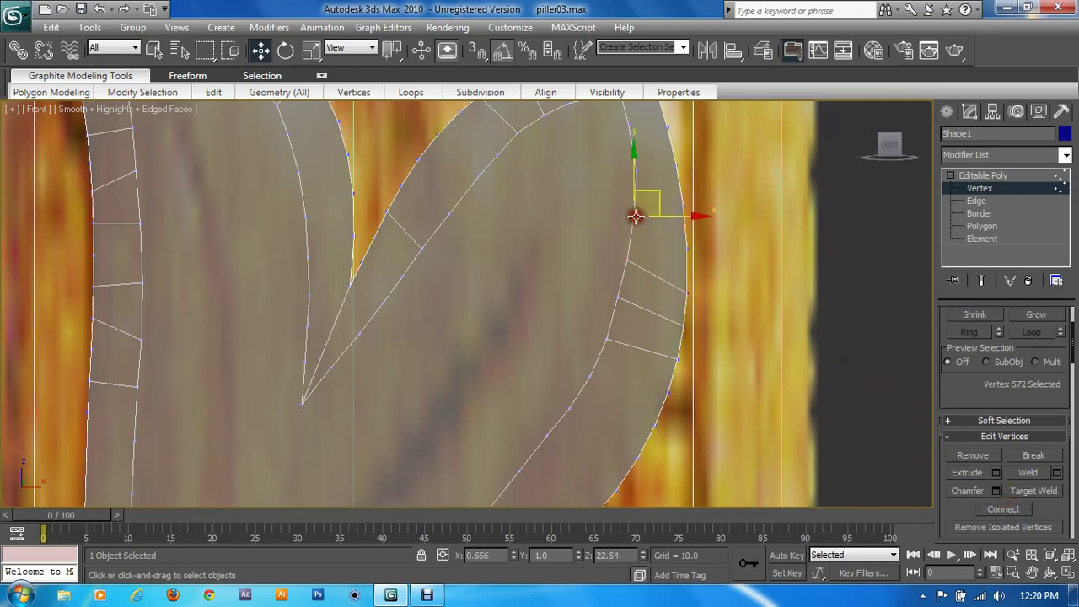
pyautogui.moveTo(674, 179); pyautogui.dragTo(633, 297, button='middle')
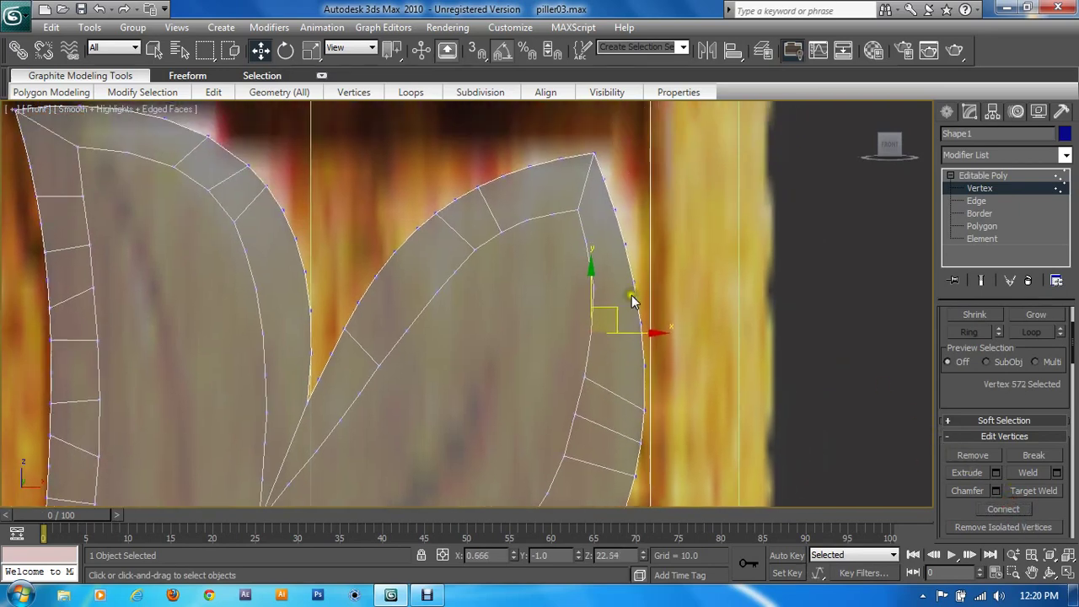
pyautogui.click(588, 242)
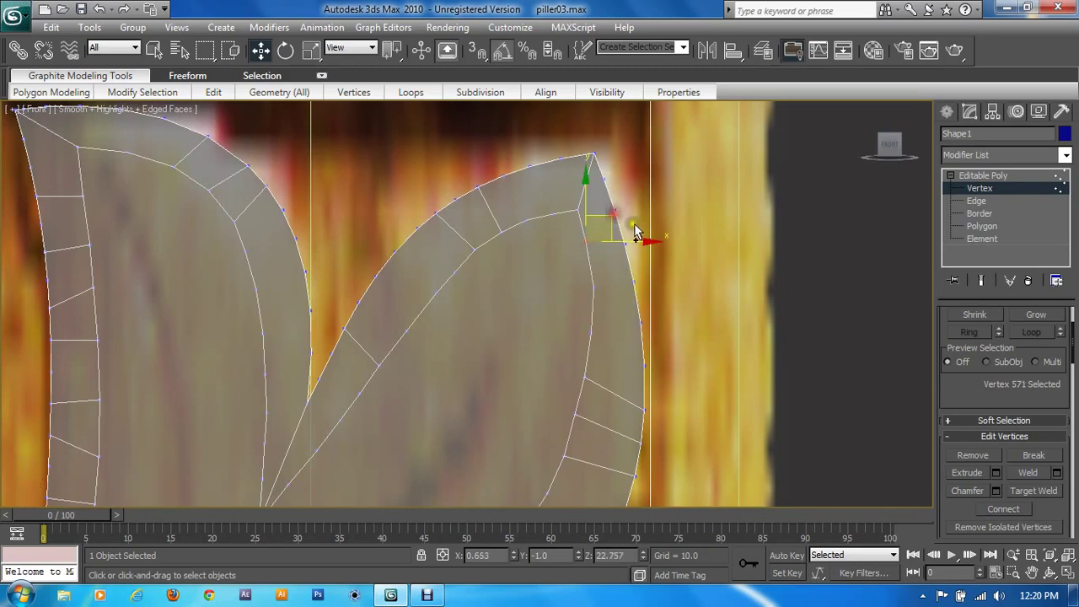
pyautogui.keyDown('ctrl'); pyautogui.click(618, 210); pyautogui.keyUp('ctrl')
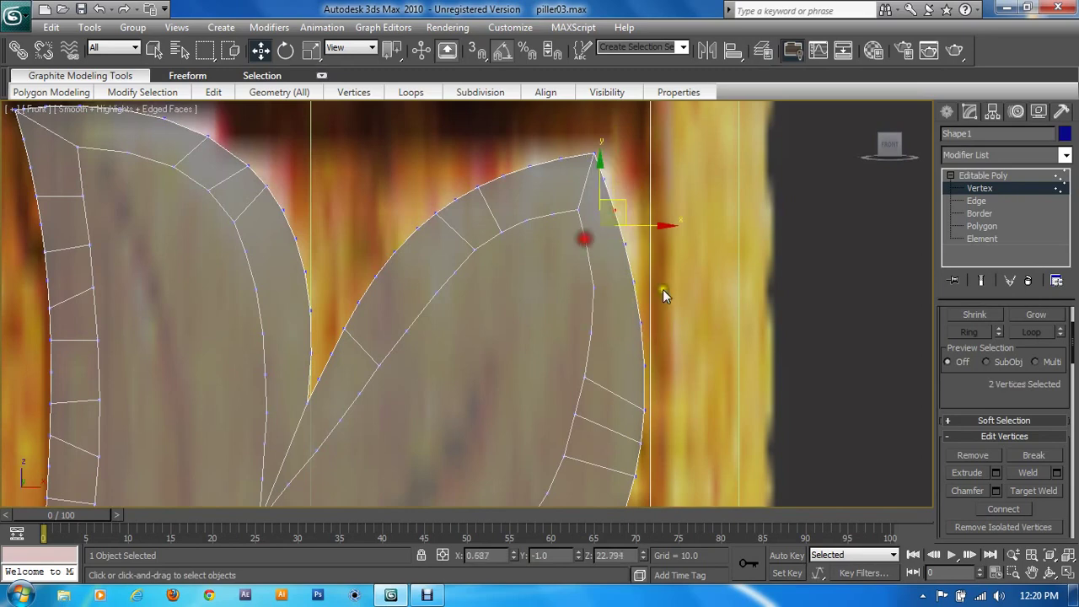
pyautogui.click(595, 286)
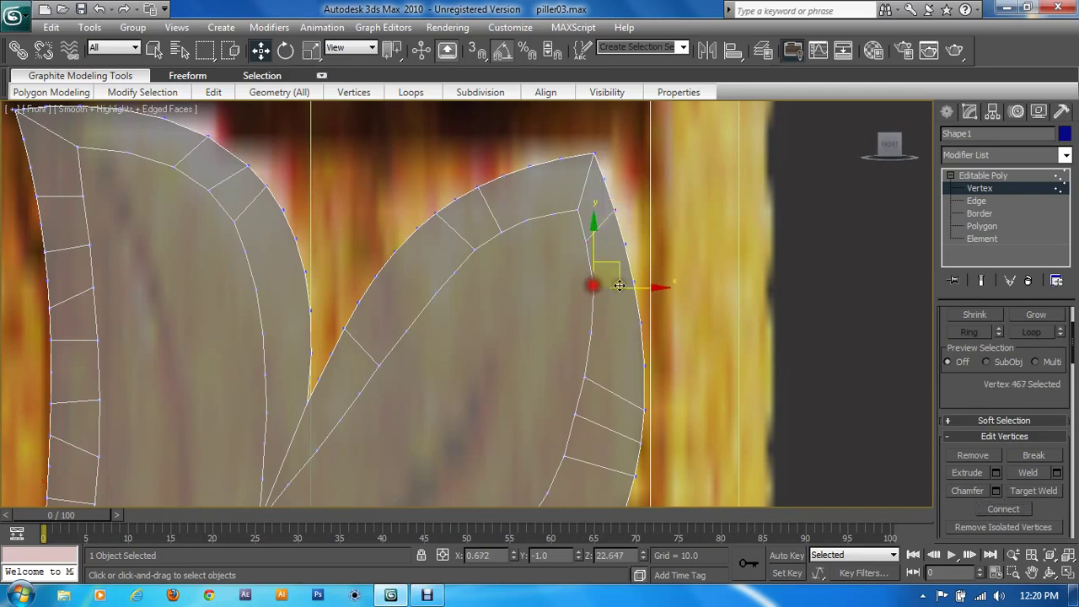
pyautogui.keyDown('ctrl'); pyautogui.click(634, 285); pyautogui.keyUp('ctrl')
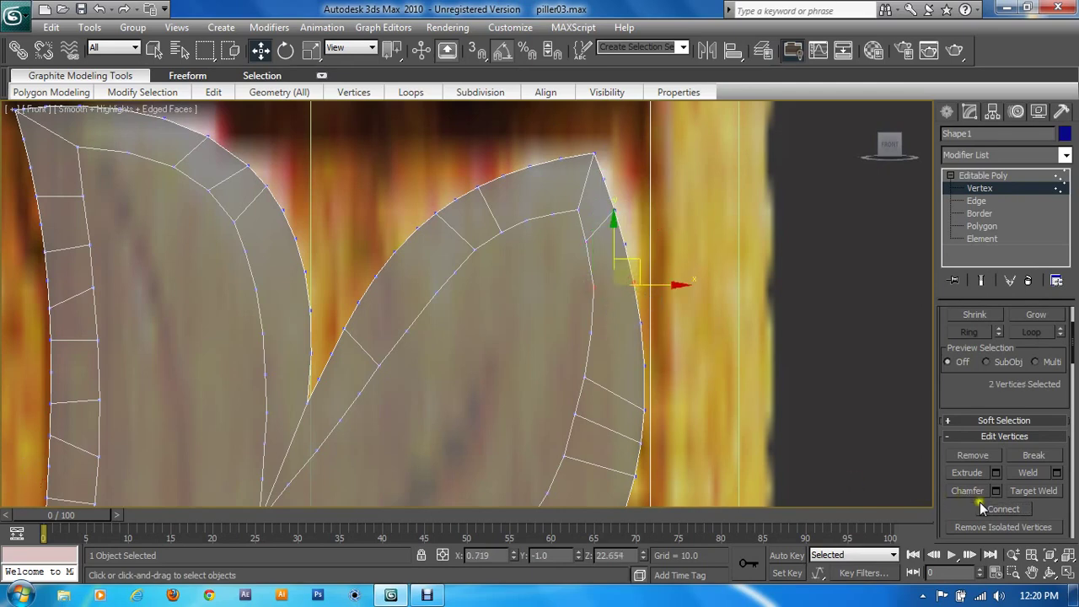
pyautogui.click(590, 333)
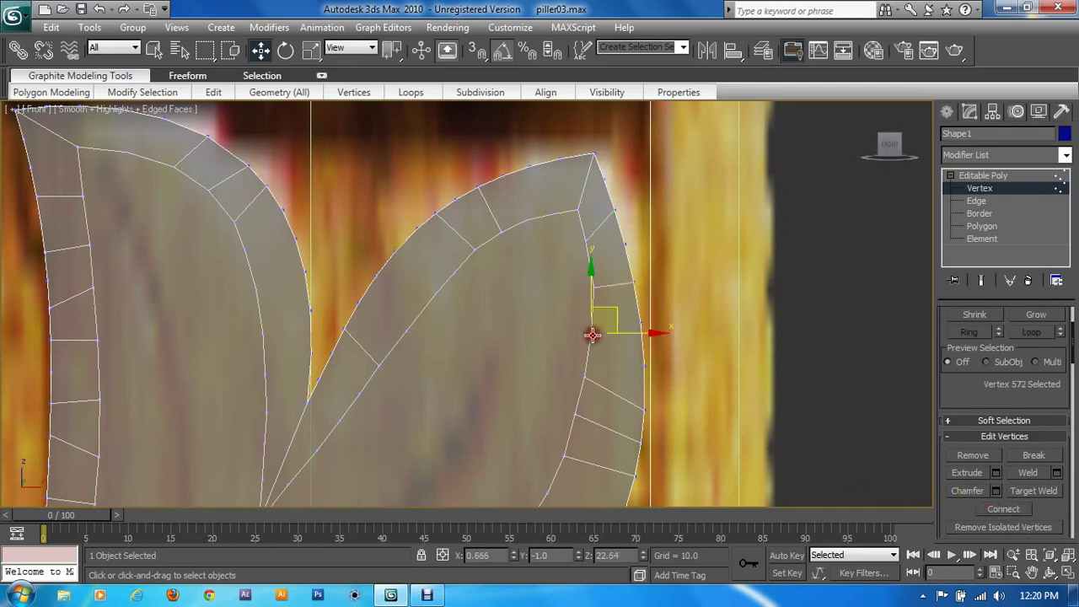
pyautogui.keyDown('ctrl'); pyautogui.click(641, 325); pyautogui.keyUp('ctrl')
pyautogui.click(994, 509)
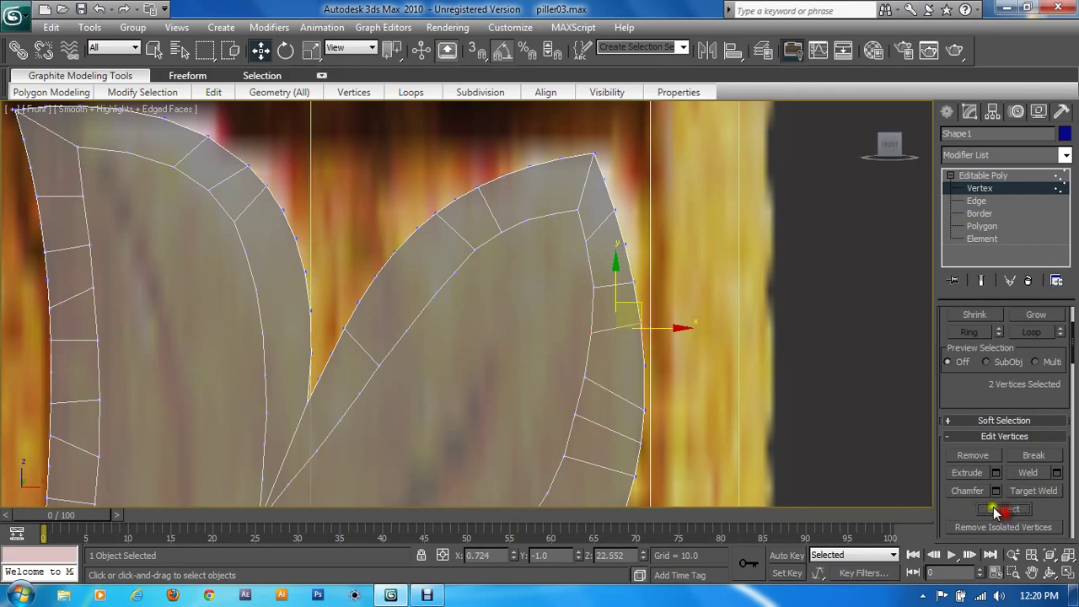
# Connect vertex pairs across the bevel on the upper leaf edge and lower leaf's top
pyautogui.scroll(-4, 599, 359)
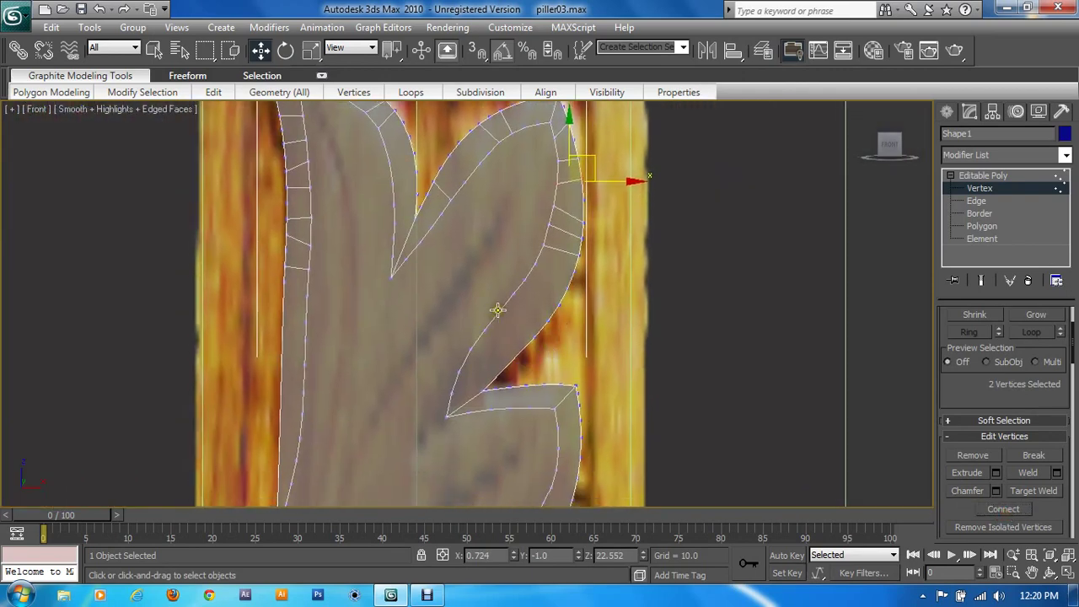
pyautogui.click(498, 310)
pyautogui.keyDown('ctrl'); pyautogui.click(532, 335); pyautogui.keyUp('ctrl')
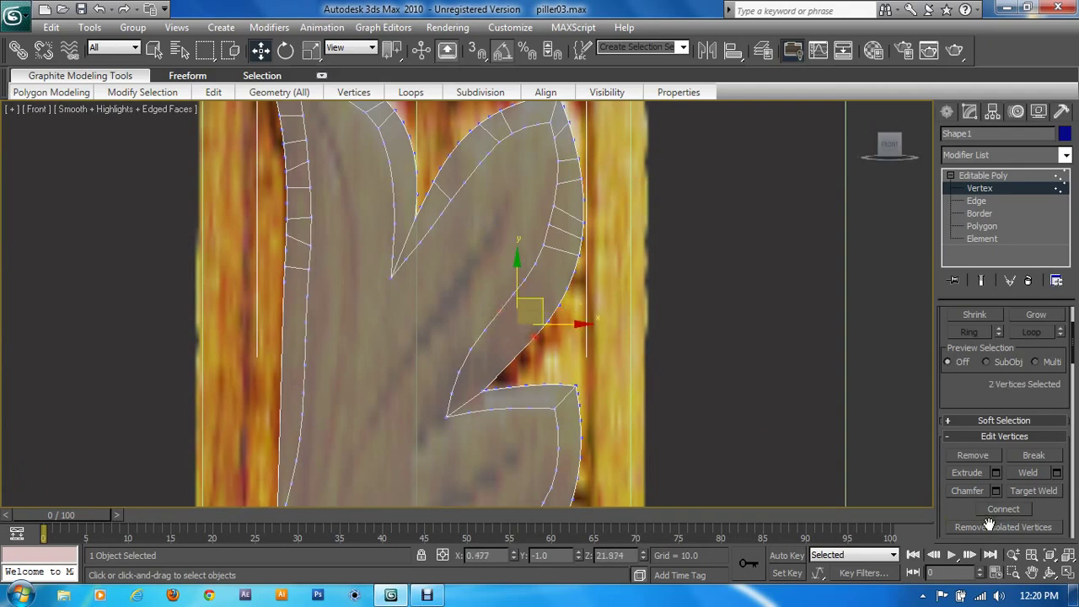
pyautogui.click(1004, 509)
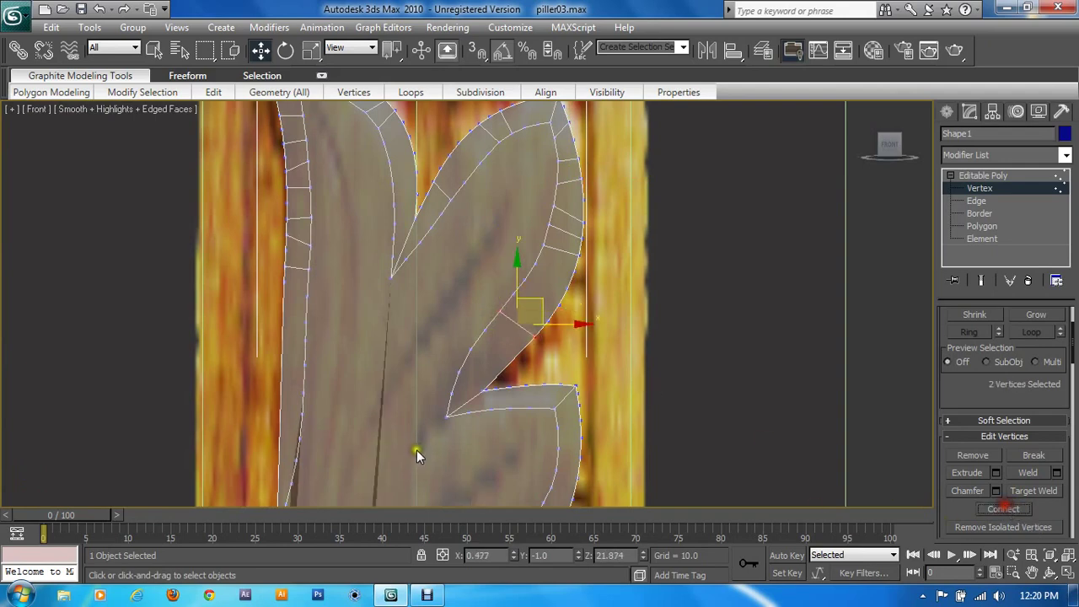
pyautogui.click(511, 388)
pyautogui.keyDown('ctrl'); pyautogui.click(524, 387); pyautogui.keyUp('ctrl')
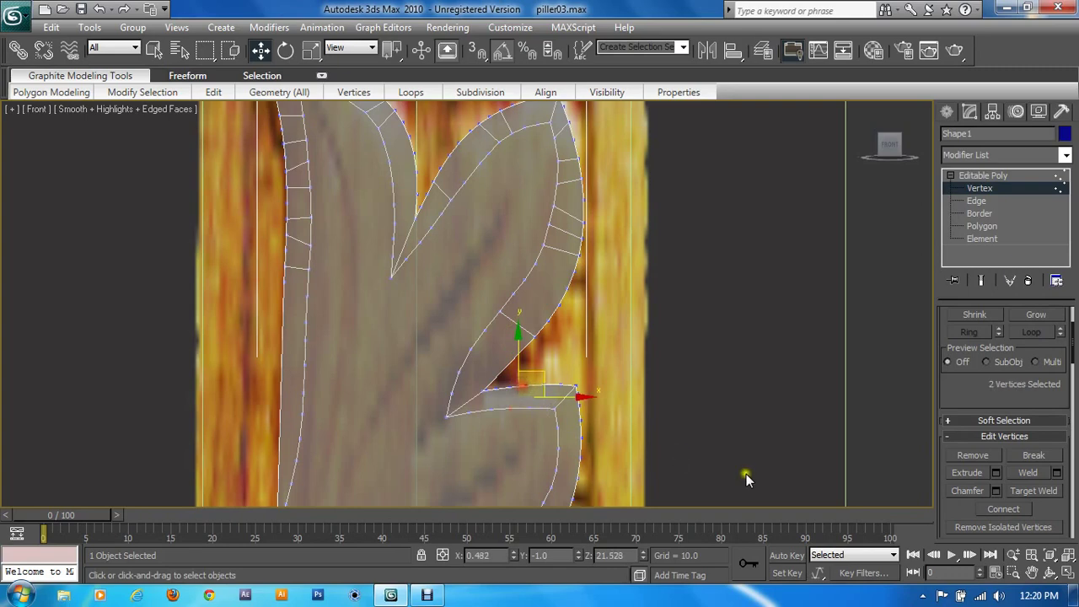
pyautogui.click(982, 510)
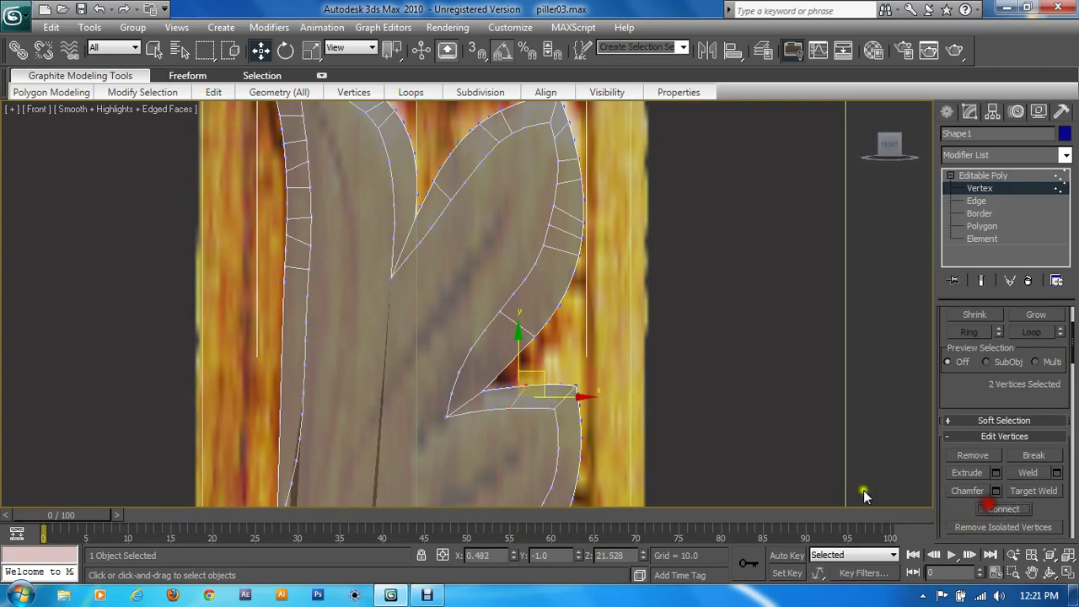
# Shift the view to the lower leaf curl and delete a selected vertex pair on its edge
pyautogui.click(532, 406)
pyautogui.keyDown('ctrl'); pyautogui.click(556, 396); pyautogui.keyUp('ctrl')
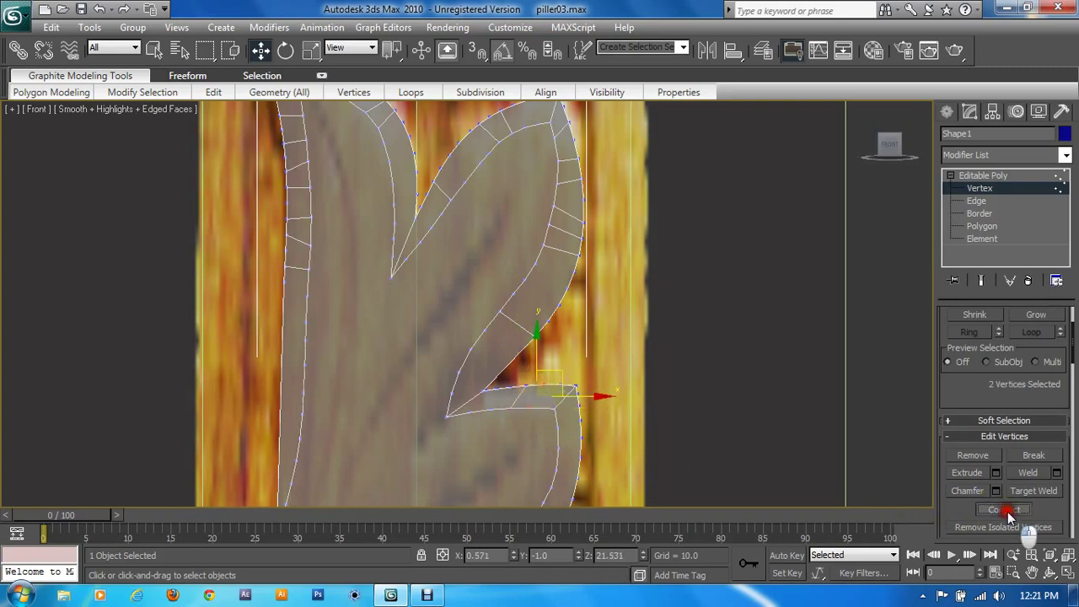
pyautogui.moveTo(290, 461); pyautogui.dragTo(405, 295, button='middle')
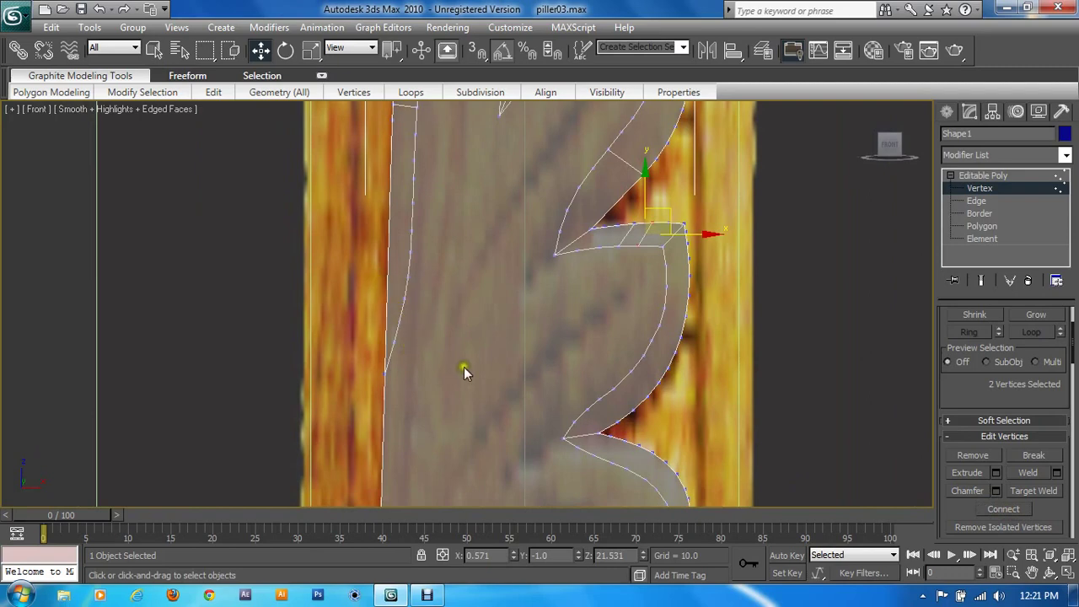
pyautogui.moveTo(611, 462); pyautogui.dragTo(416, 253, button='middle')
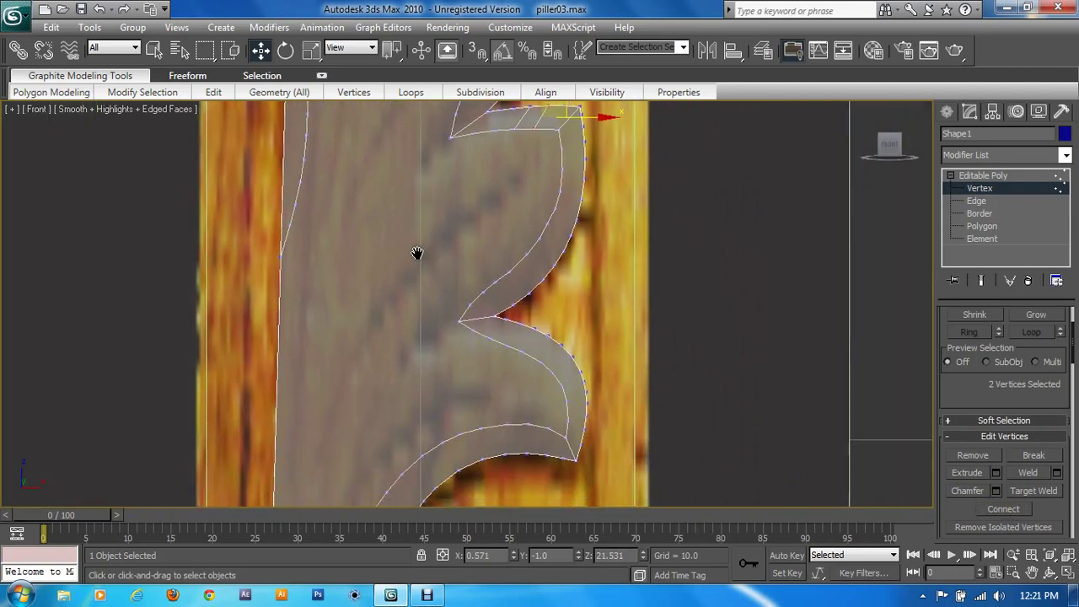
pyautogui.click(547, 224)
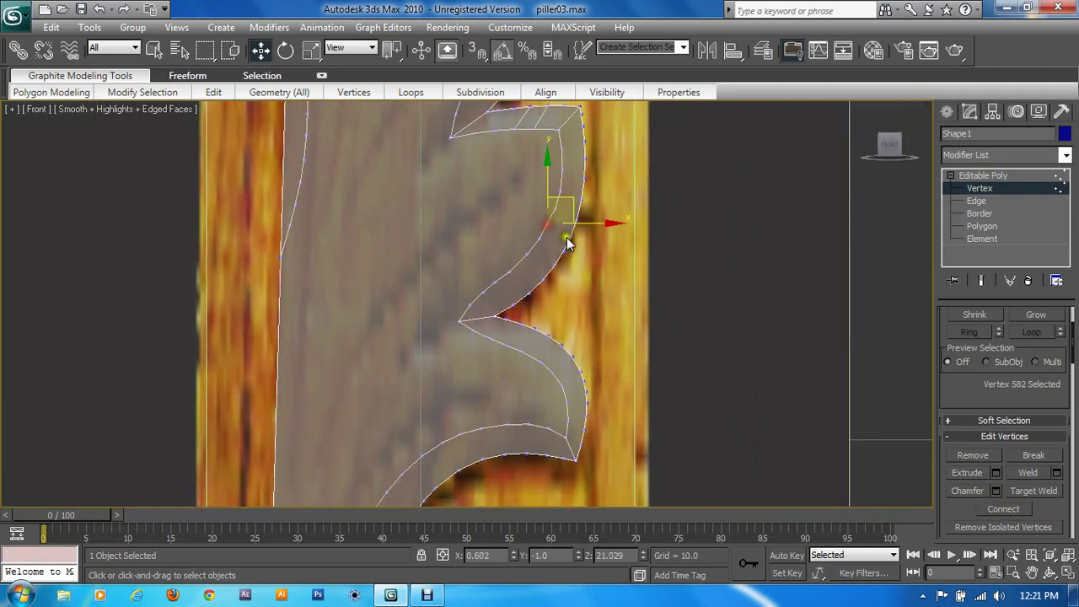
pyautogui.click(959, 460)
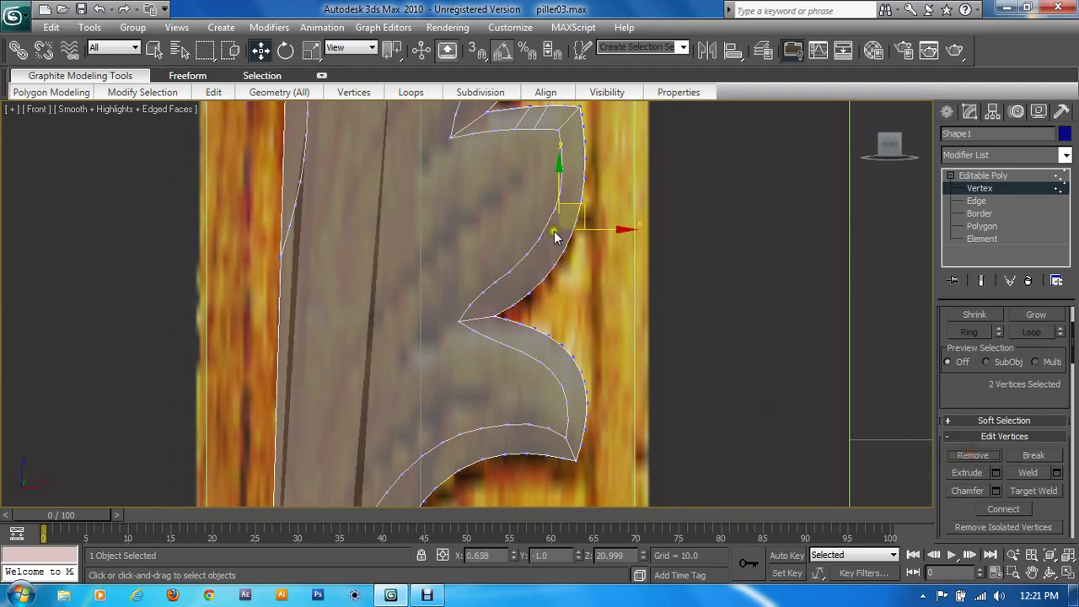
# Connect two vertex pairs across the bevel down the curl's outer edge
pyautogui.click(549, 225)
pyautogui.keyDown('ctrl'); pyautogui.click(574, 242); pyautogui.keyUp('ctrl')
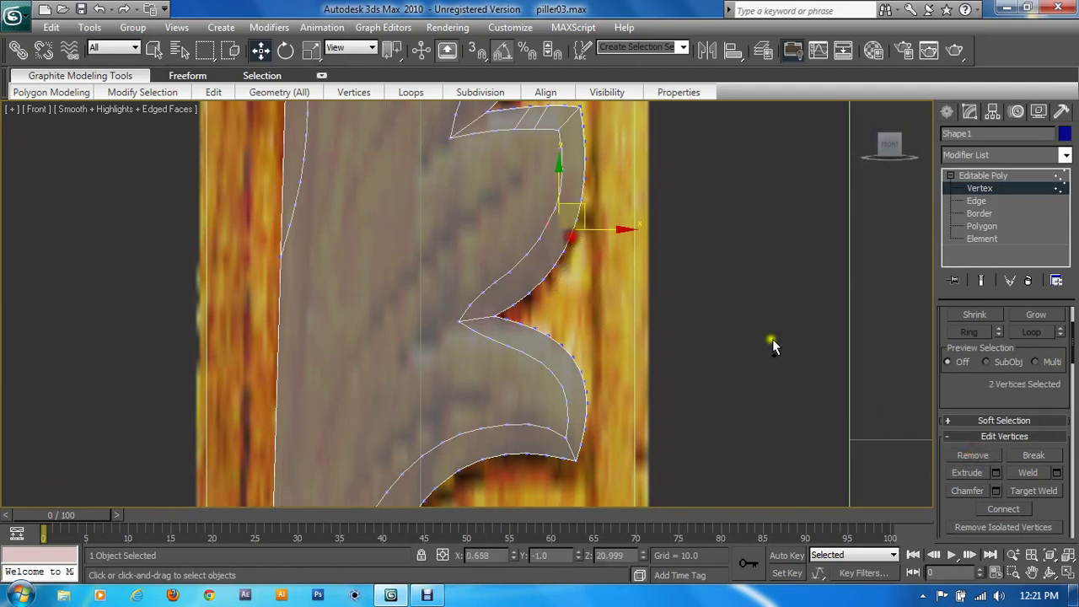
pyautogui.click(1003, 508)
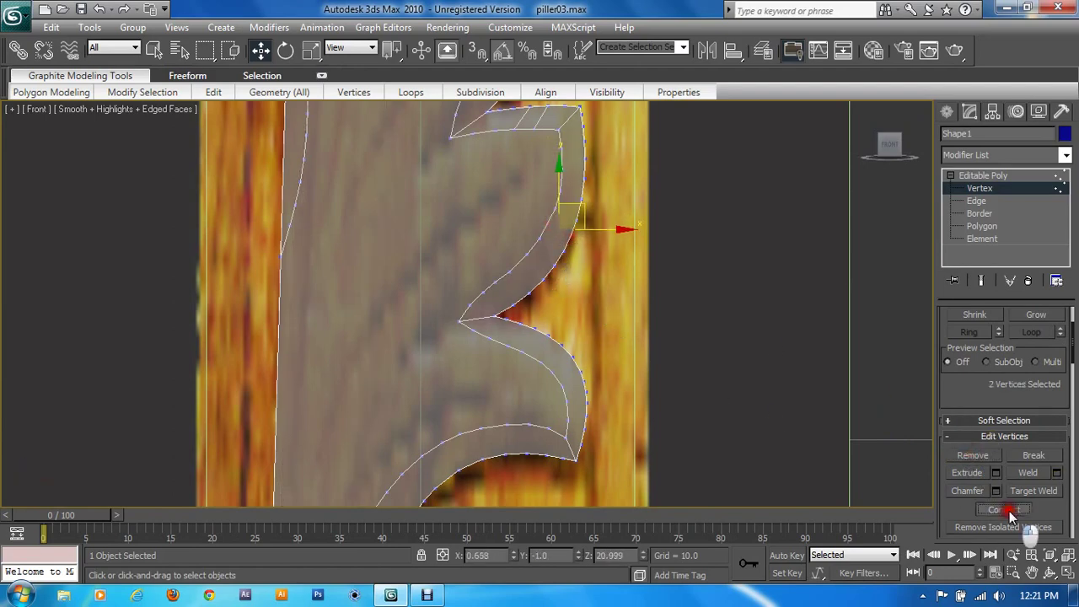
pyautogui.click(538, 241)
pyautogui.keyDown('ctrl'); pyautogui.click(561, 250); pyautogui.keyUp('ctrl')
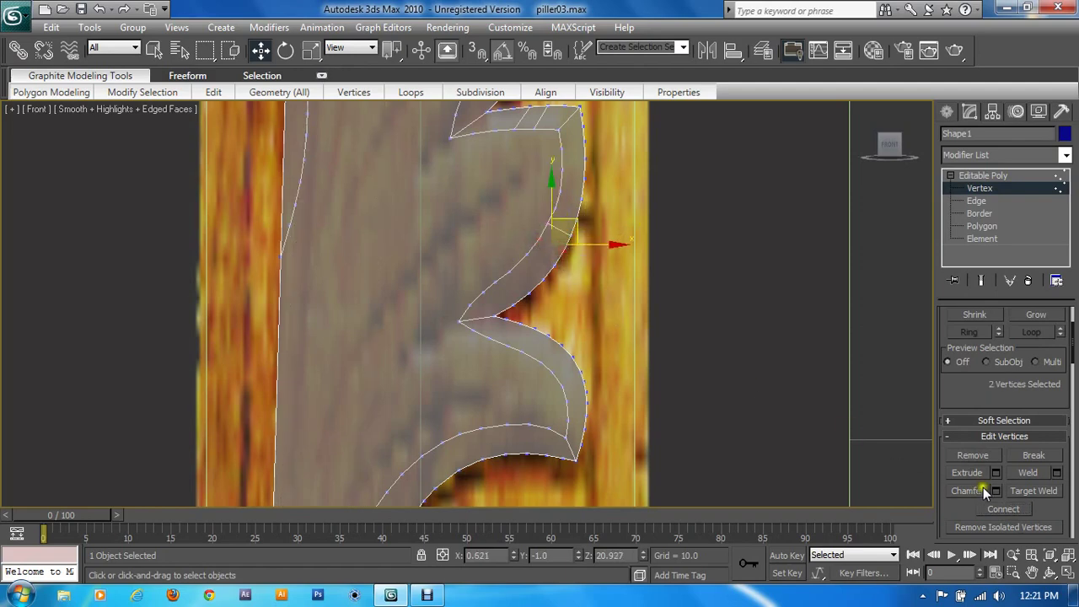
pyautogui.click(1005, 509)
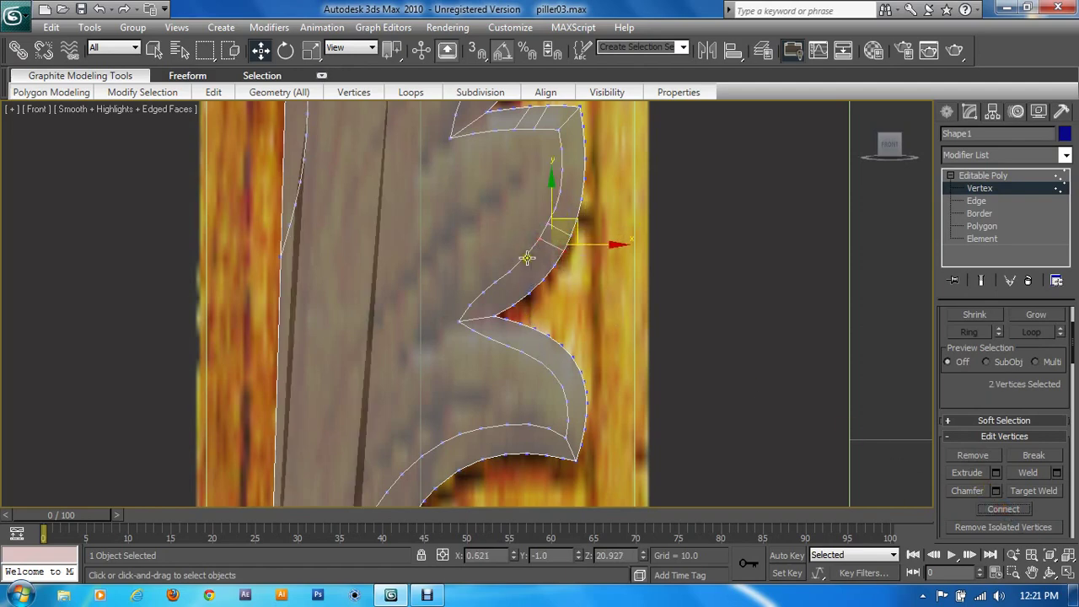
# Undo the unwanted connecting edges along the curl and select a lower vertex pair
pyautogui.click(544, 278)
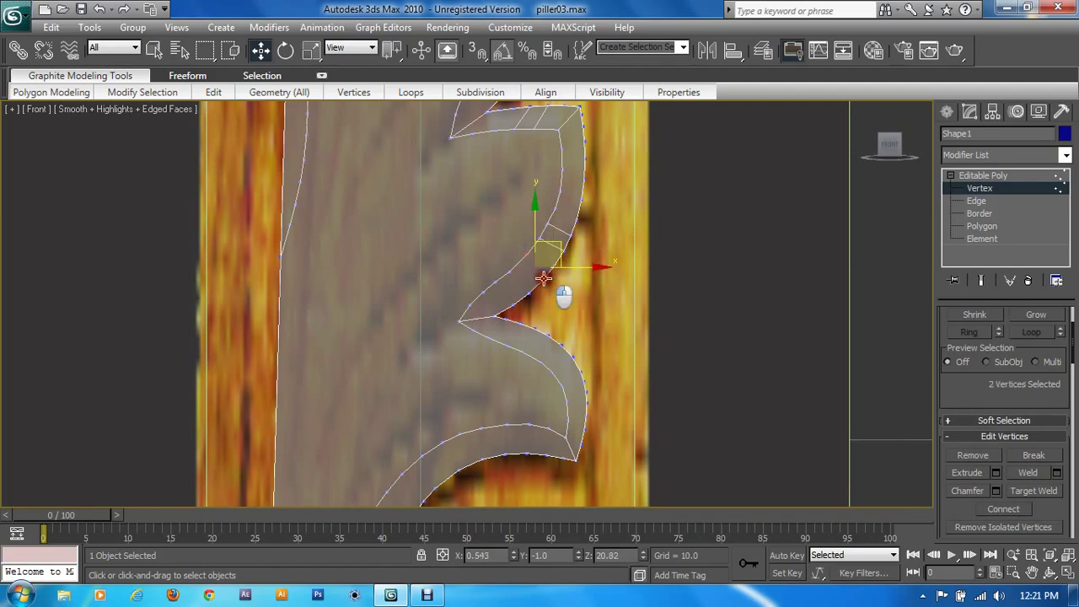
pyautogui.click(1003, 511)
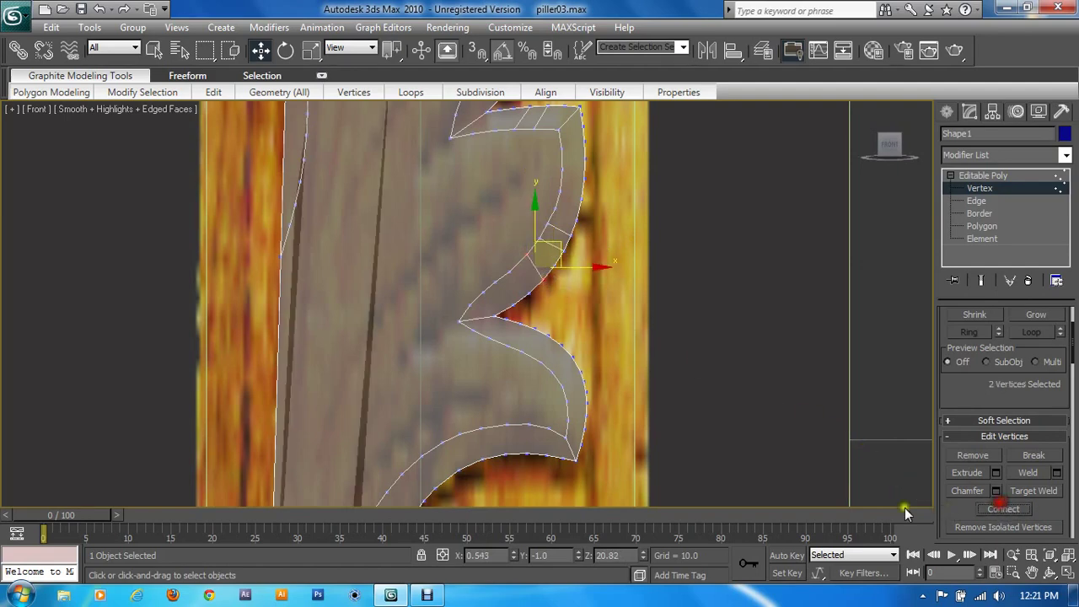
pyautogui.hotkey('ctrl', 'z')
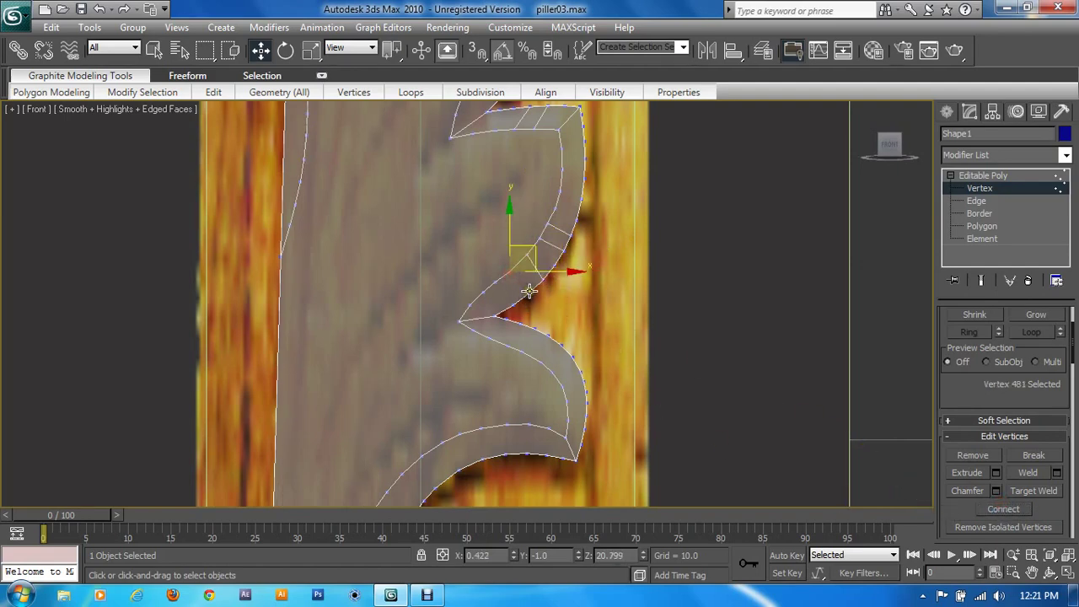
pyautogui.hotkey('ctrl', 'z')
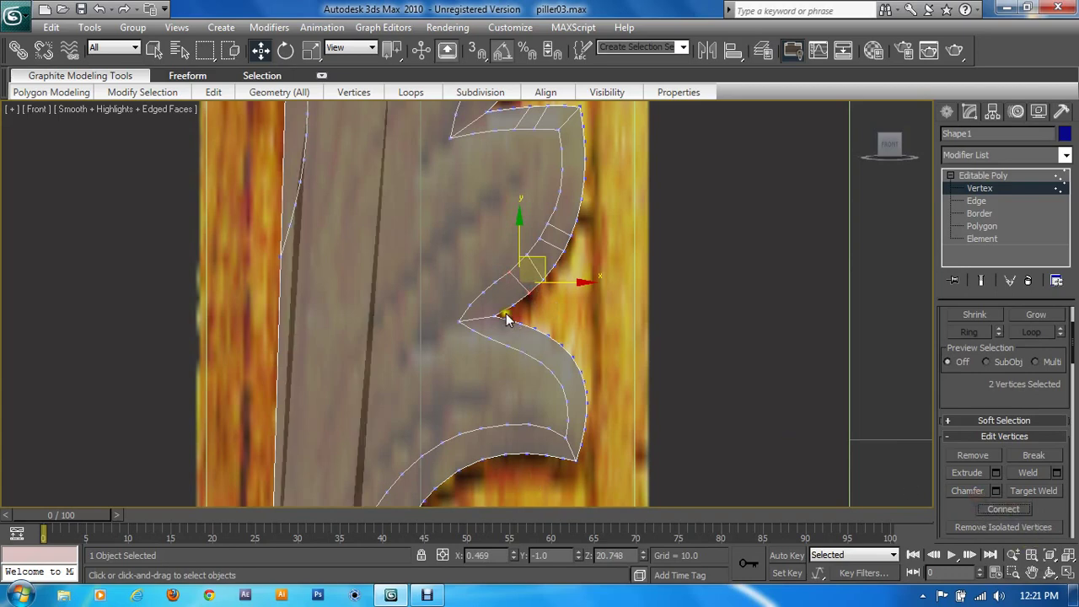
pyautogui.click(494, 284)
pyautogui.keyDown('ctrl'); pyautogui.click(510, 301); pyautogui.keyUp('ctrl')
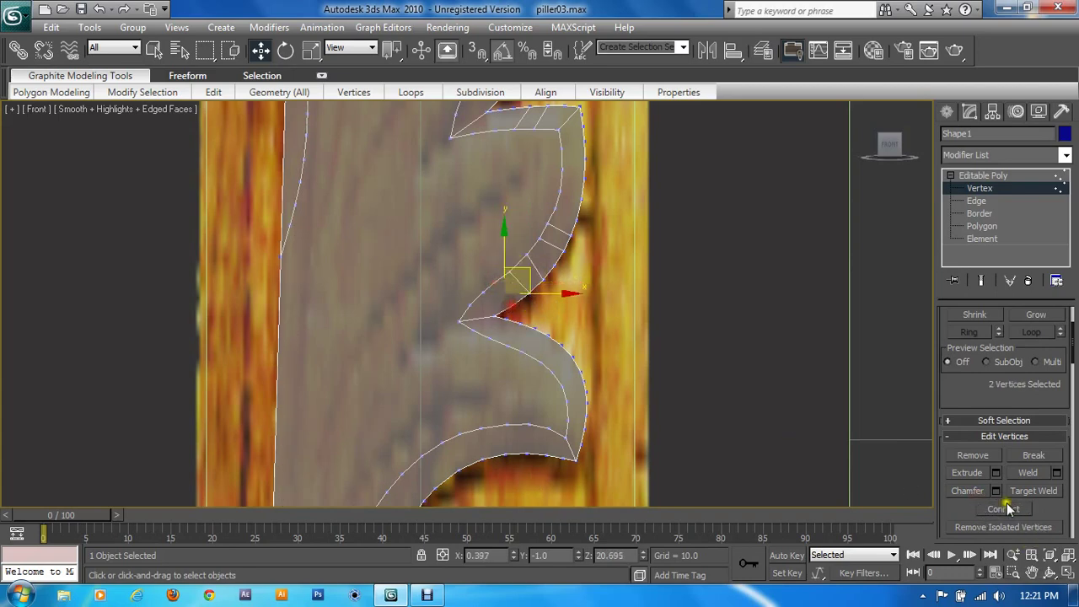
# Connect the first three vertex pairs across the bevel on the next leaf curl
pyautogui.moveTo(701, 470); pyautogui.dragTo(721, 330, button='middle')
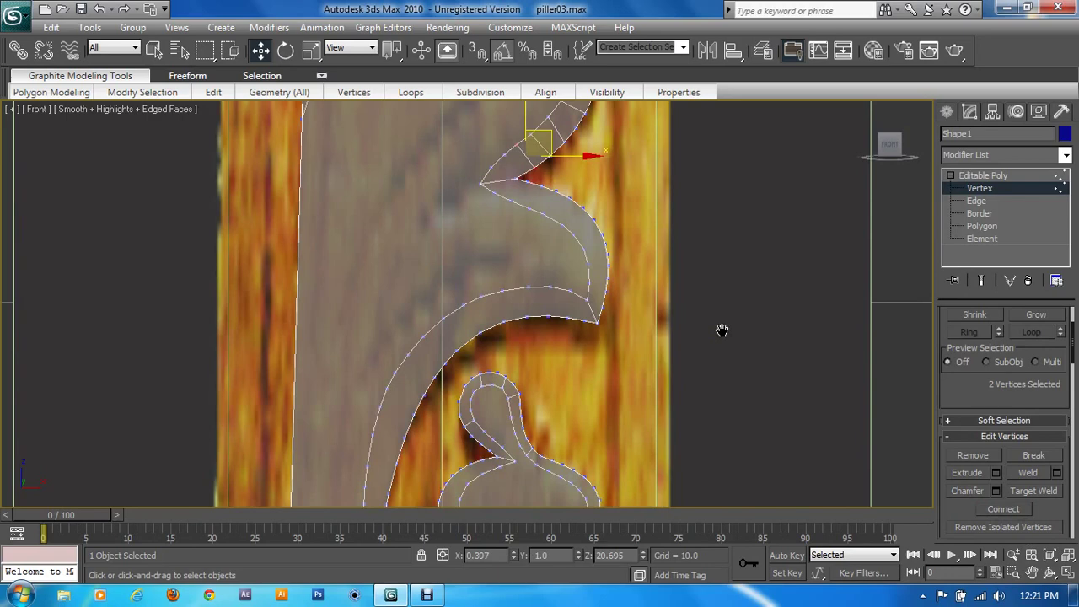
pyautogui.click(588, 236)
pyautogui.keyDown('ctrl'); pyautogui.click(593, 221); pyautogui.keyUp('ctrl')
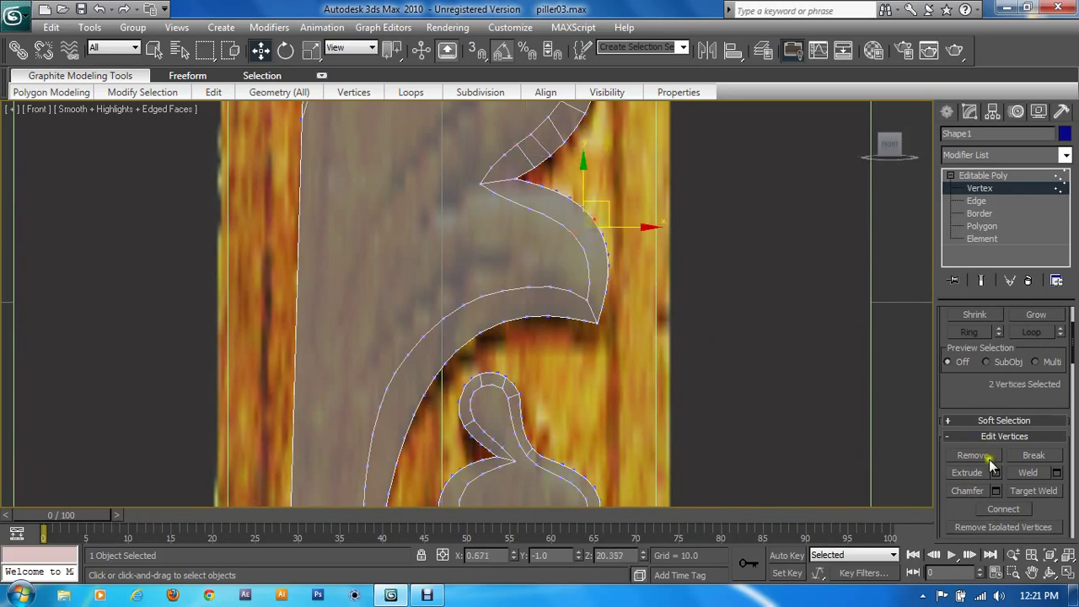
pyautogui.click(1004, 509)
pyautogui.click(568, 222)
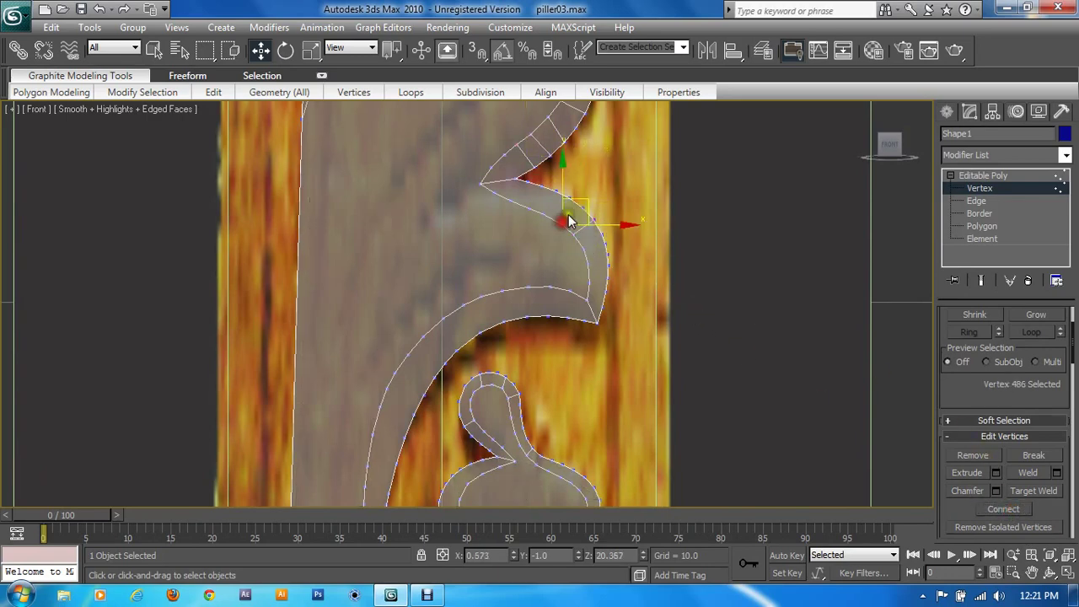
pyautogui.keyDown('ctrl'); pyautogui.click(580, 206); pyautogui.keyUp('ctrl')
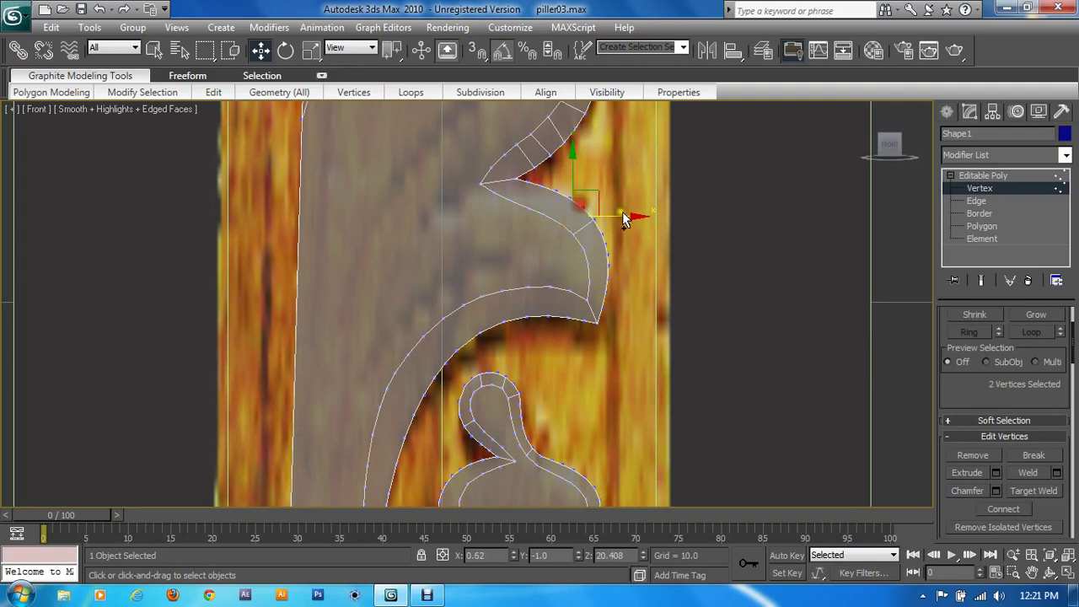
pyautogui.click(1003, 508)
pyautogui.click(581, 258)
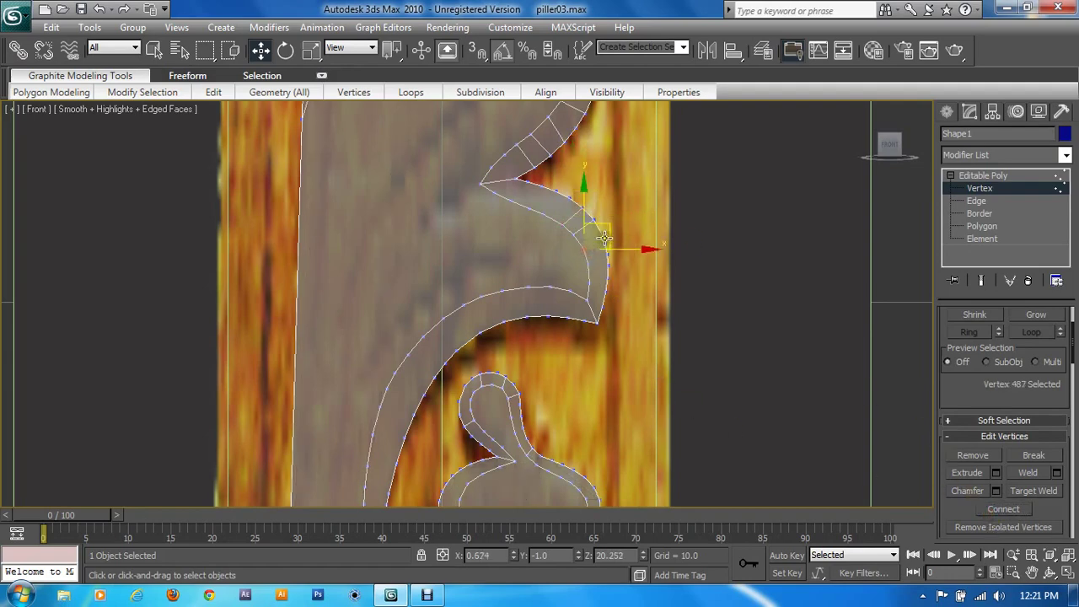
pyautogui.keyDown('ctrl'); pyautogui.click(602, 233); pyautogui.keyUp('ctrl')
pyautogui.click(1003, 509)
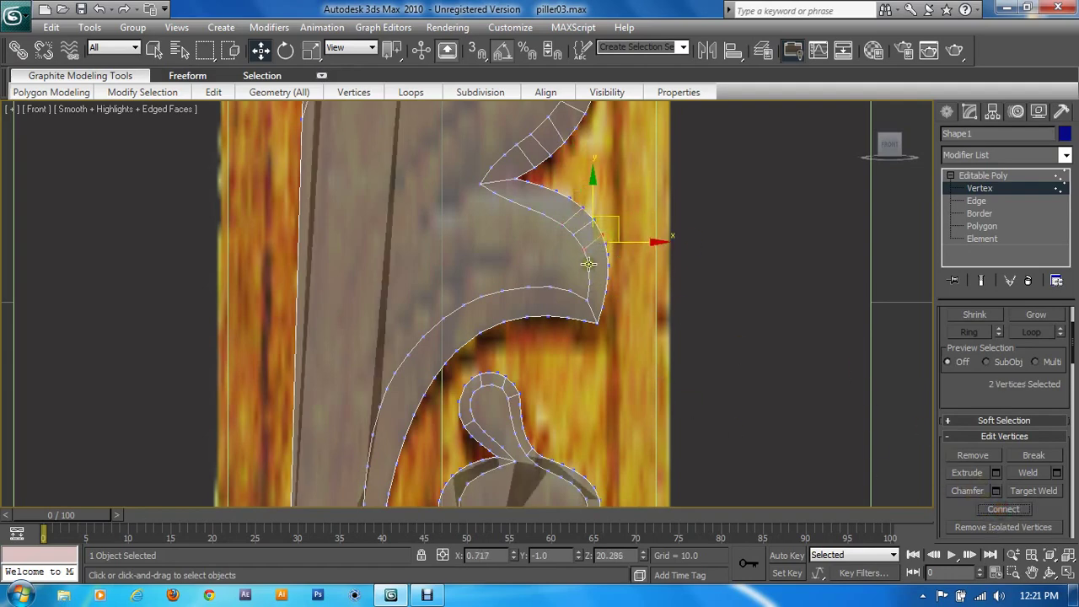
# Add connecting edges for the following pairs down the curve and near the pointed tip
pyautogui.click(588, 263)
pyautogui.keyDown('ctrl'); pyautogui.click(608, 264); pyautogui.keyUp('ctrl')
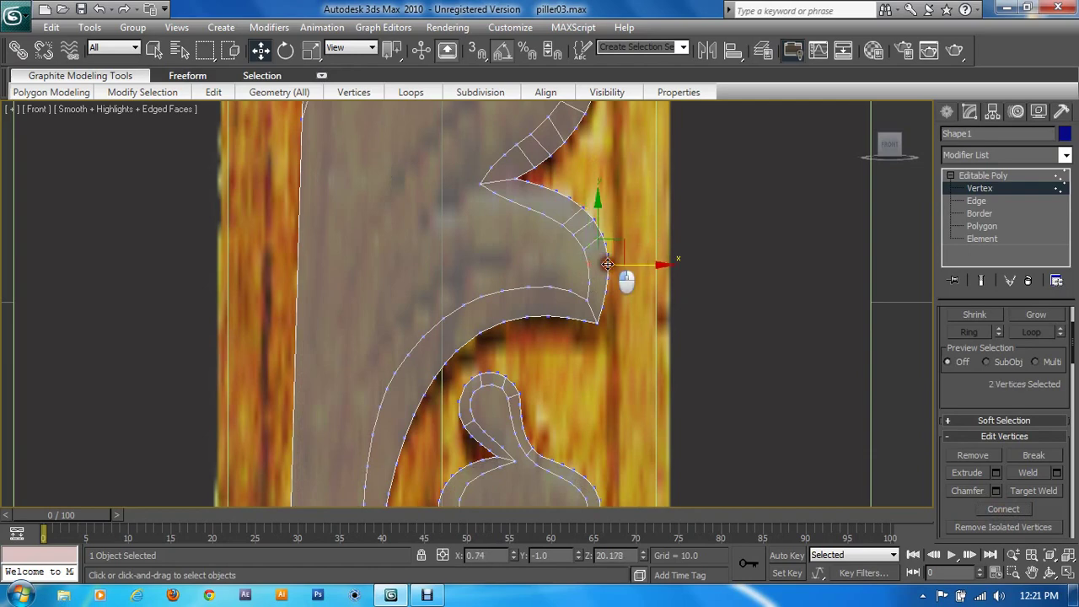
pyautogui.click(1003, 509)
pyautogui.click(600, 292)
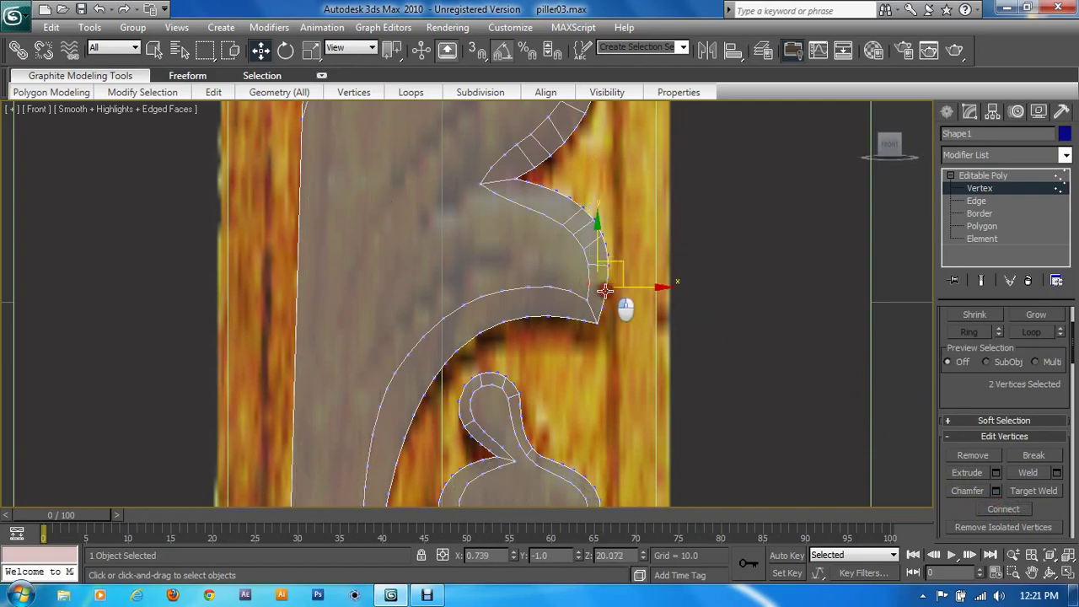
pyautogui.keyDown('ctrl'); pyautogui.click(605, 291); pyautogui.keyUp('ctrl')
pyautogui.click(988, 509)
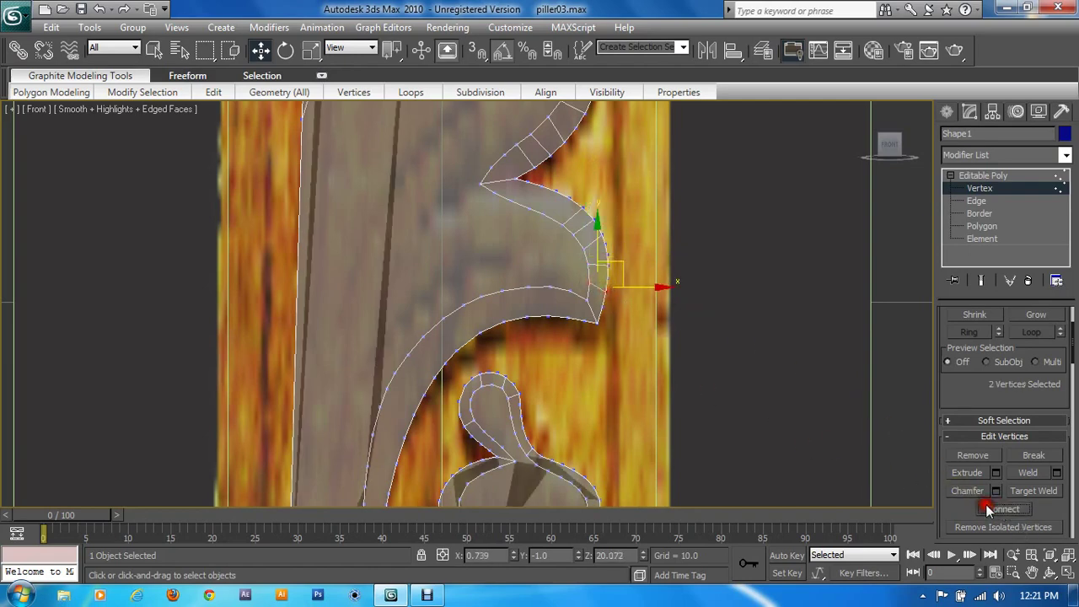
pyautogui.click(541, 212)
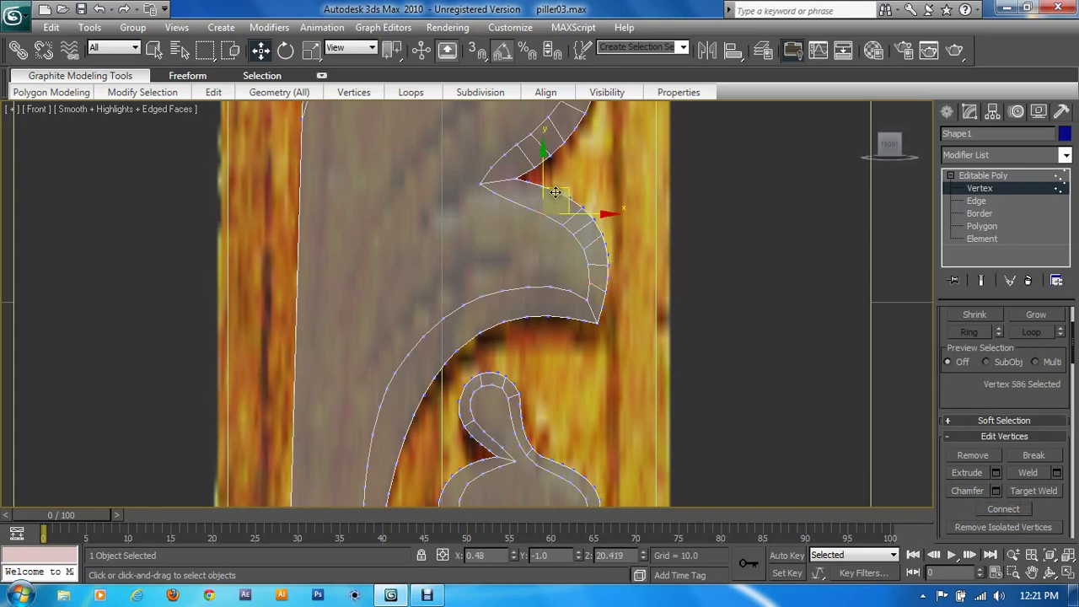
pyautogui.keyDown('ctrl'); pyautogui.click(555, 192); pyautogui.keyUp('ctrl')
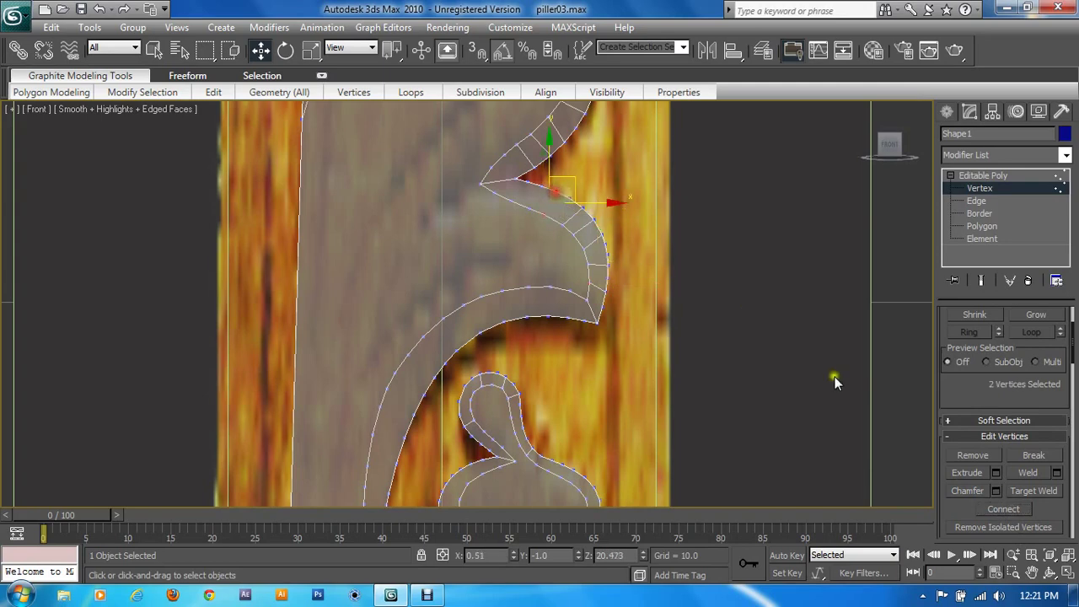
pyautogui.click(1003, 509)
# Connect the pairs at the tip's inner corner and along the bevel toward the notch
pyautogui.scroll(2, 767, 434)
pyautogui.scroll(2, 441, 296)
pyautogui.scroll(2, 525, 308)
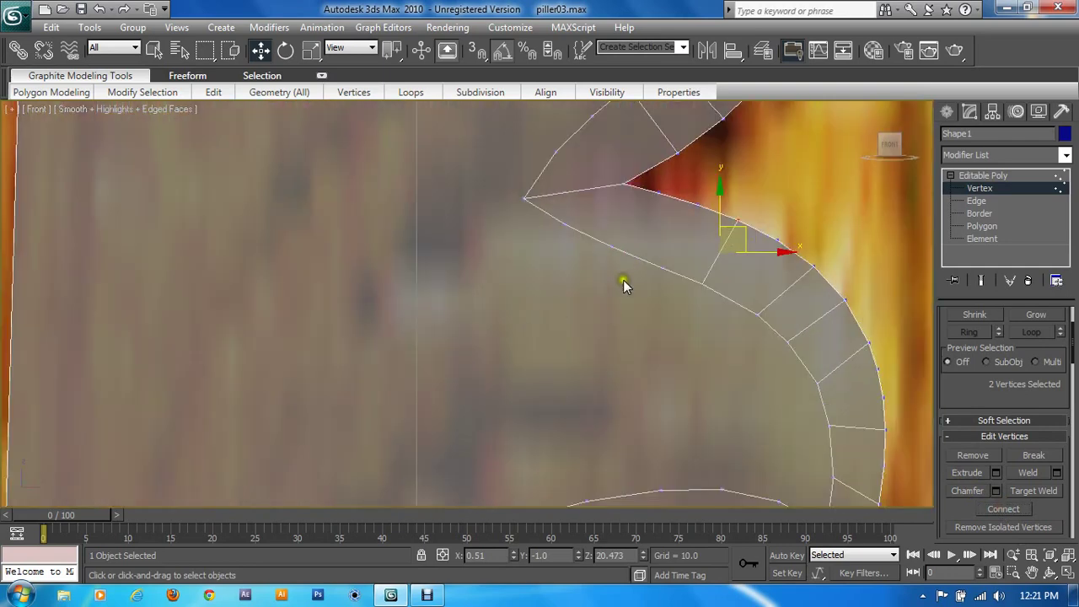
pyautogui.click(619, 251)
pyautogui.keyDown('ctrl'); pyautogui.click(623, 182); pyautogui.keyUp('ctrl')
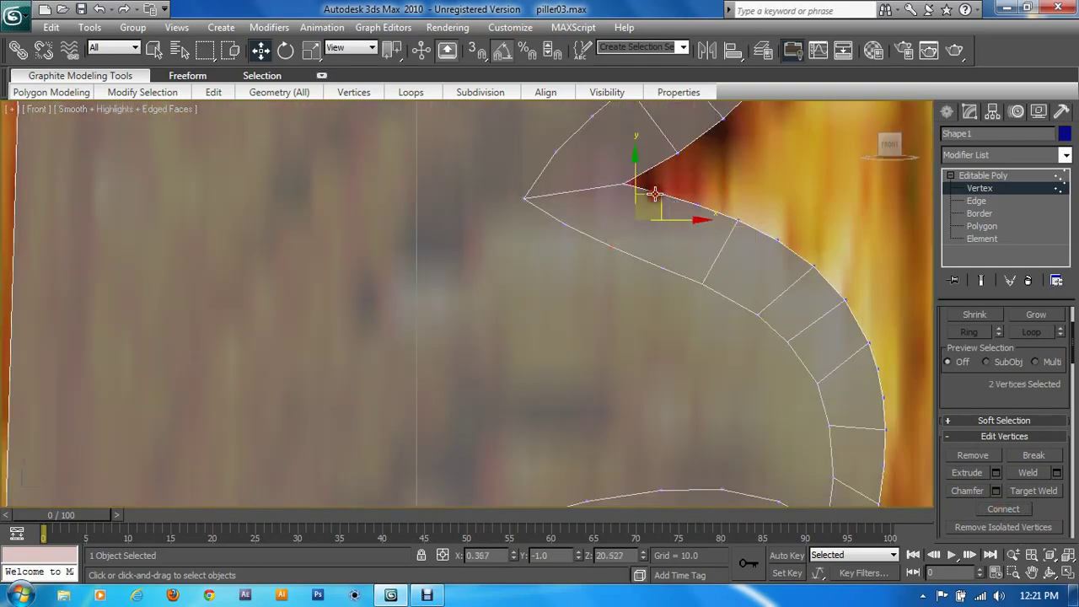
pyautogui.click(993, 506)
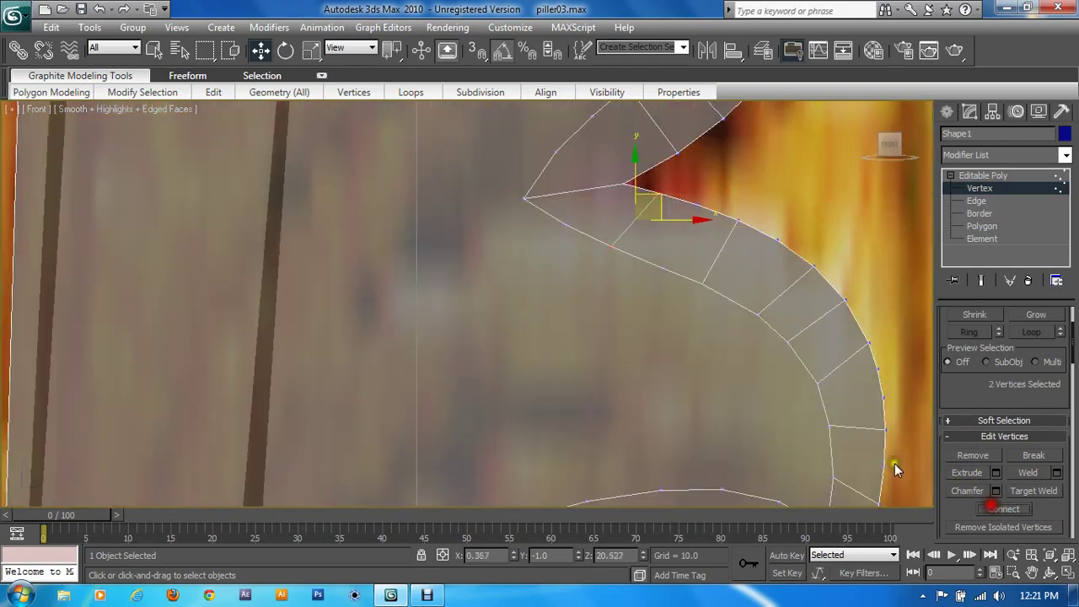
pyautogui.click(665, 265)
pyautogui.keyDown('ctrl'); pyautogui.click(715, 212); pyautogui.keyUp('ctrl')
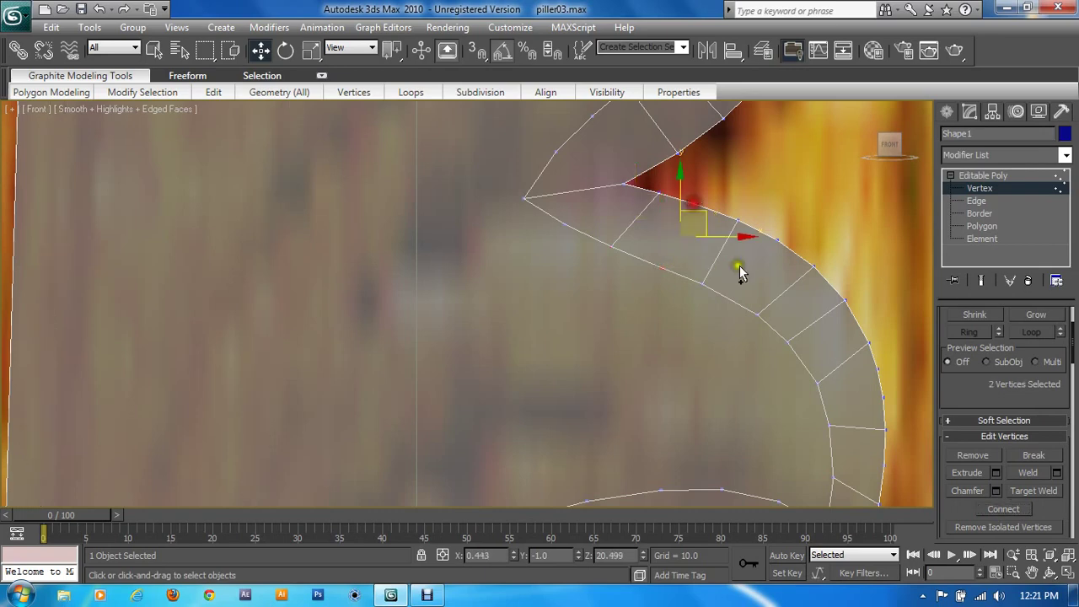
pyautogui.click(995, 510)
pyautogui.scroll(-3, 542, 309)
pyautogui.scroll(-2, 556, 337)
# Connect the first vertex pairs across the bevel on the upper curl's underside
pyautogui.moveTo(559, 354); pyautogui.dragTo(656, 294, button='middle')
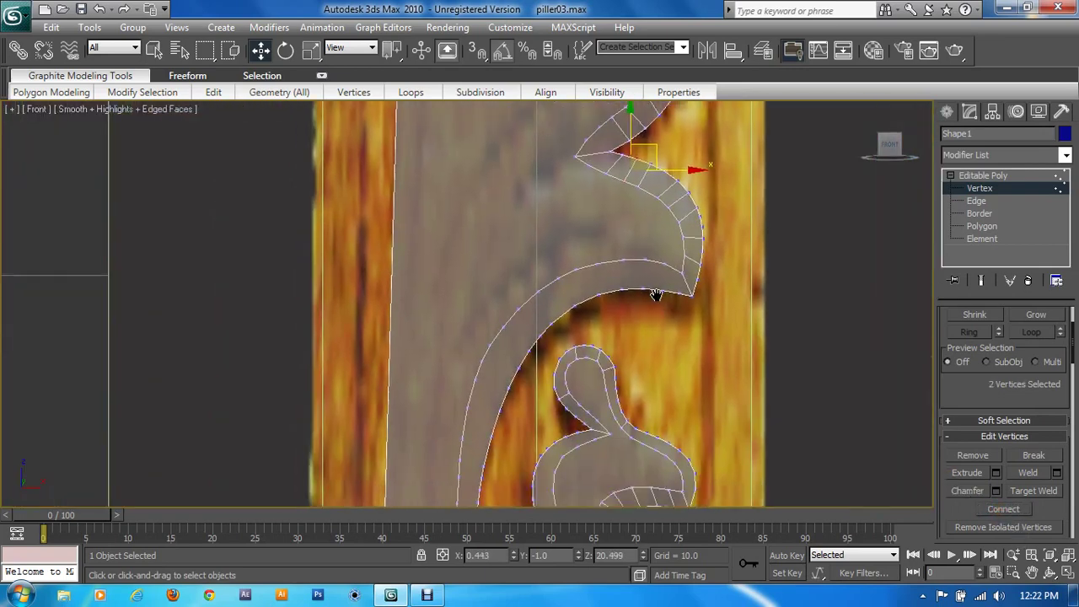
pyautogui.click(572, 306)
pyautogui.keyDown('ctrl'); pyautogui.click(561, 277); pyautogui.keyUp('ctrl')
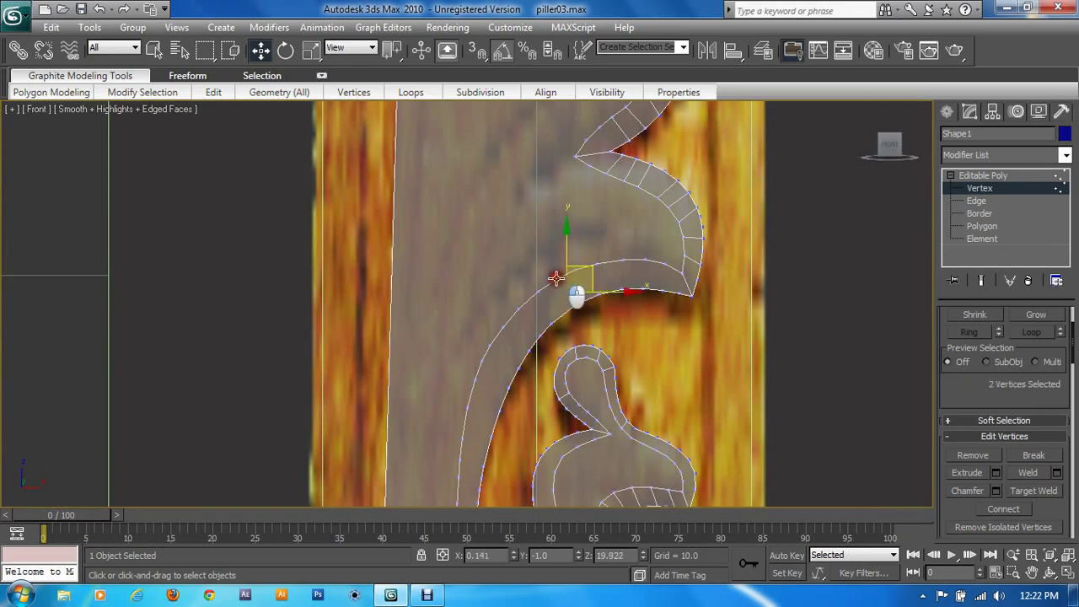
pyautogui.click(992, 507)
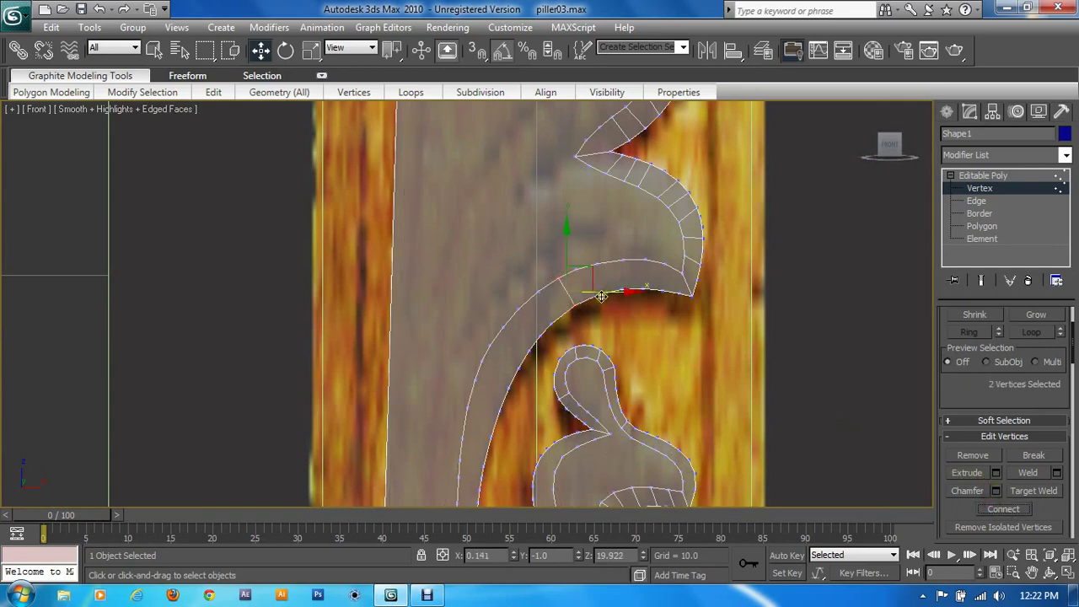
pyautogui.moveTo(601, 296); pyautogui.dragTo(580, 269)
pyautogui.click(654, 337)
pyautogui.moveTo(570, 258); pyautogui.dragTo(597, 295)
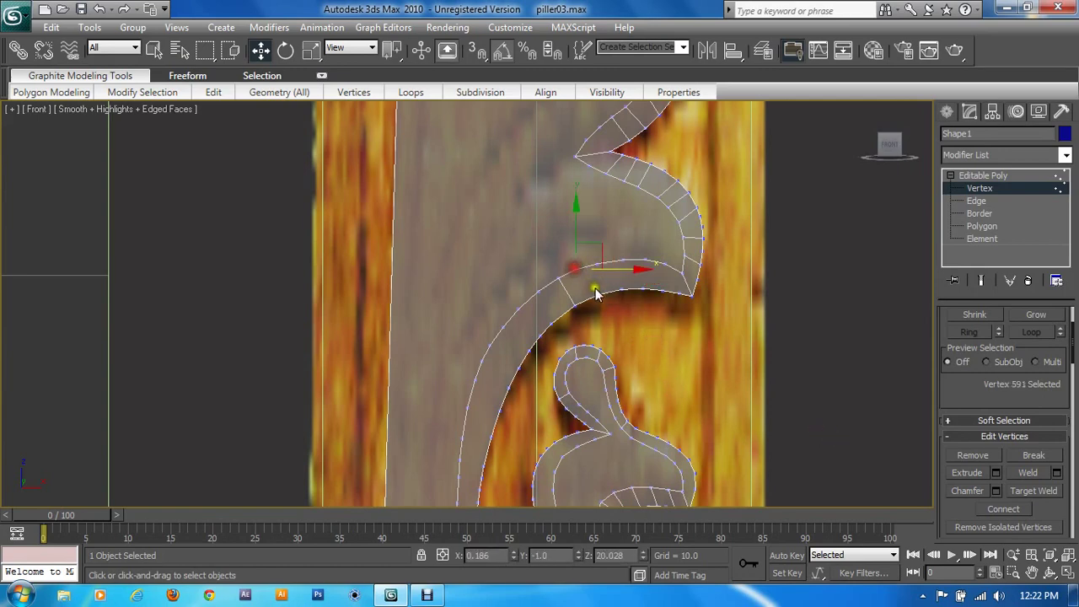
pyautogui.click(987, 509)
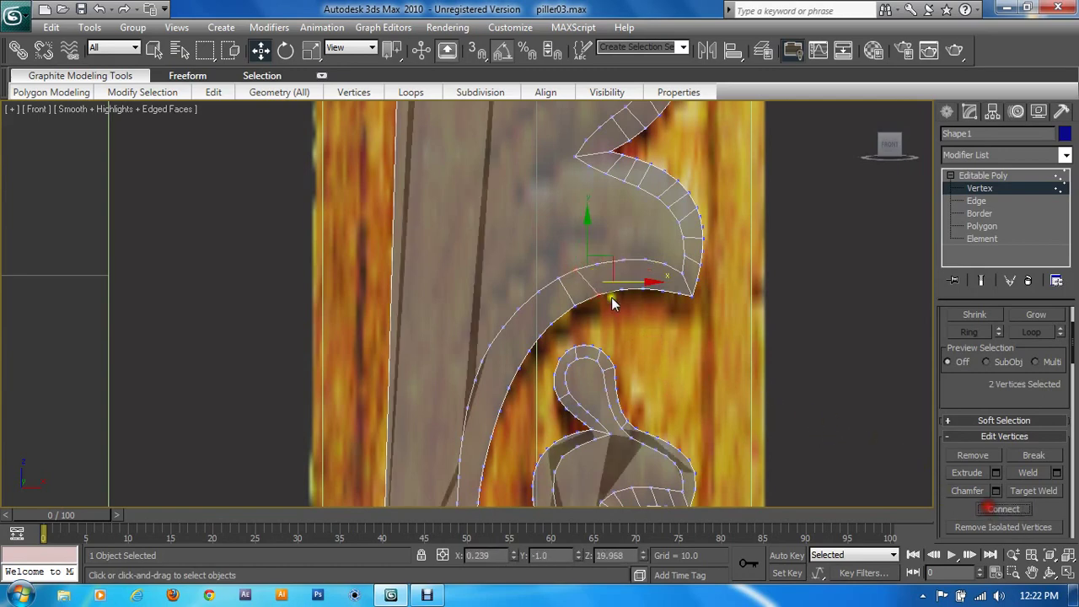
# Add edges across four more vertex pairs along the band toward the curl's end
pyautogui.click(618, 291)
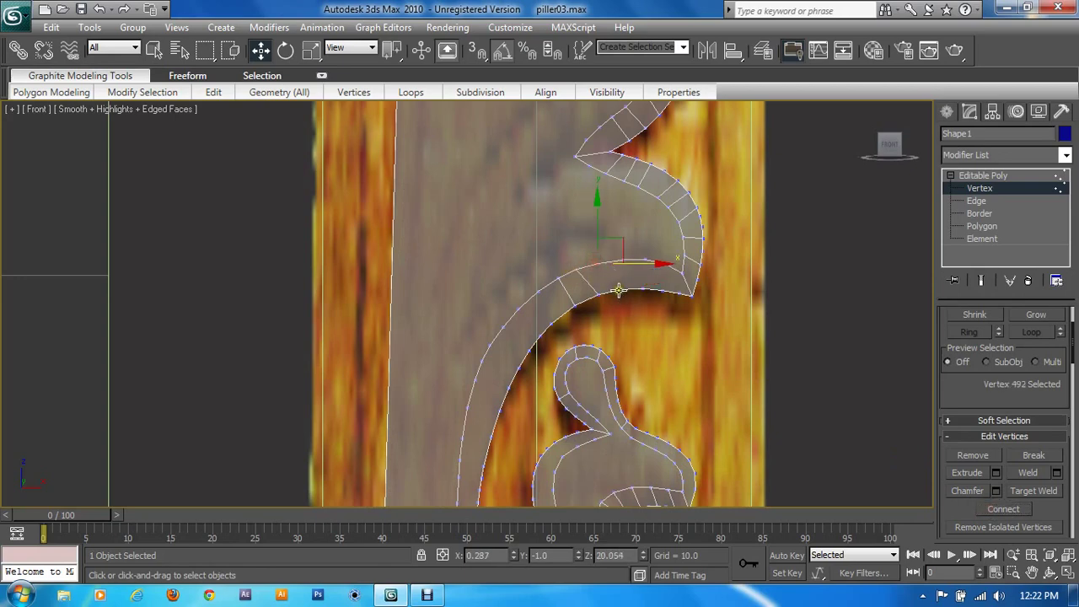
pyautogui.keyDown('ctrl'); pyautogui.click(618, 291); pyautogui.keyUp('ctrl')
pyautogui.click(1004, 509)
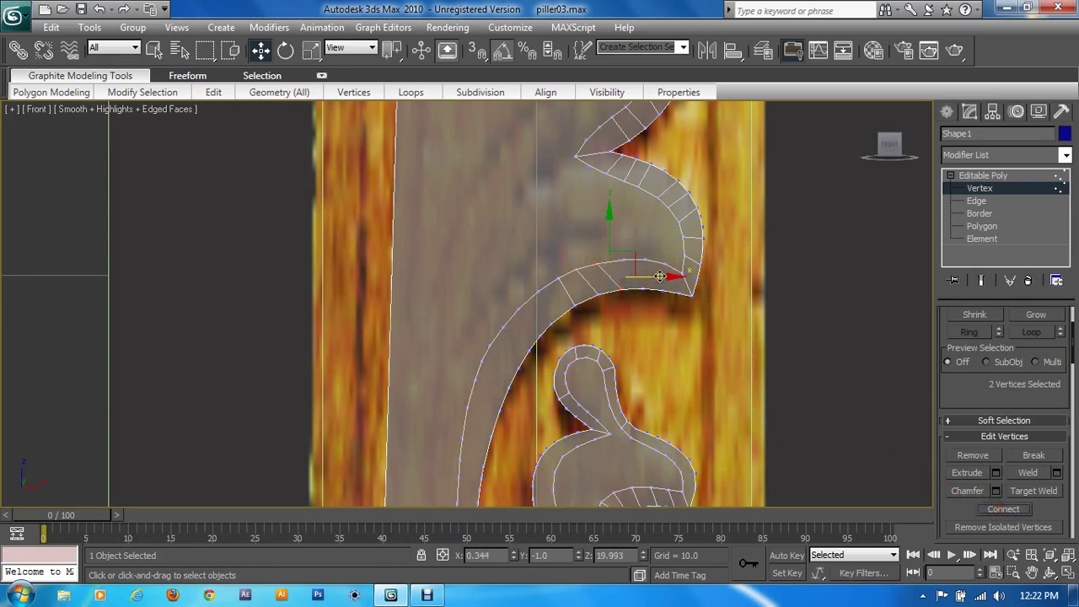
pyautogui.click(631, 272)
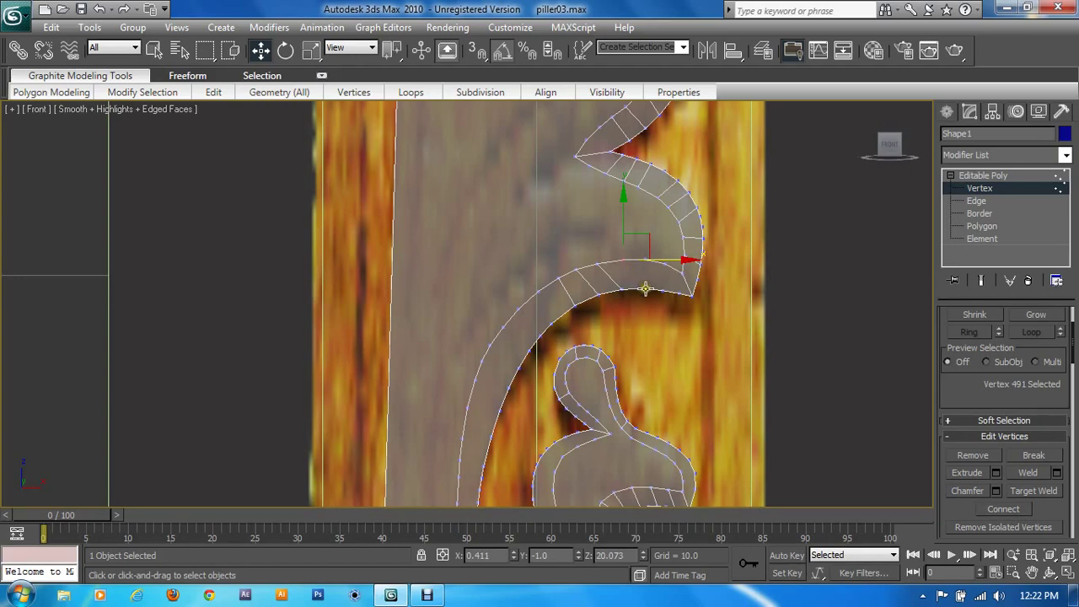
pyautogui.keyDown('ctrl'); pyautogui.click(646, 289); pyautogui.keyUp('ctrl')
pyautogui.click(988, 509)
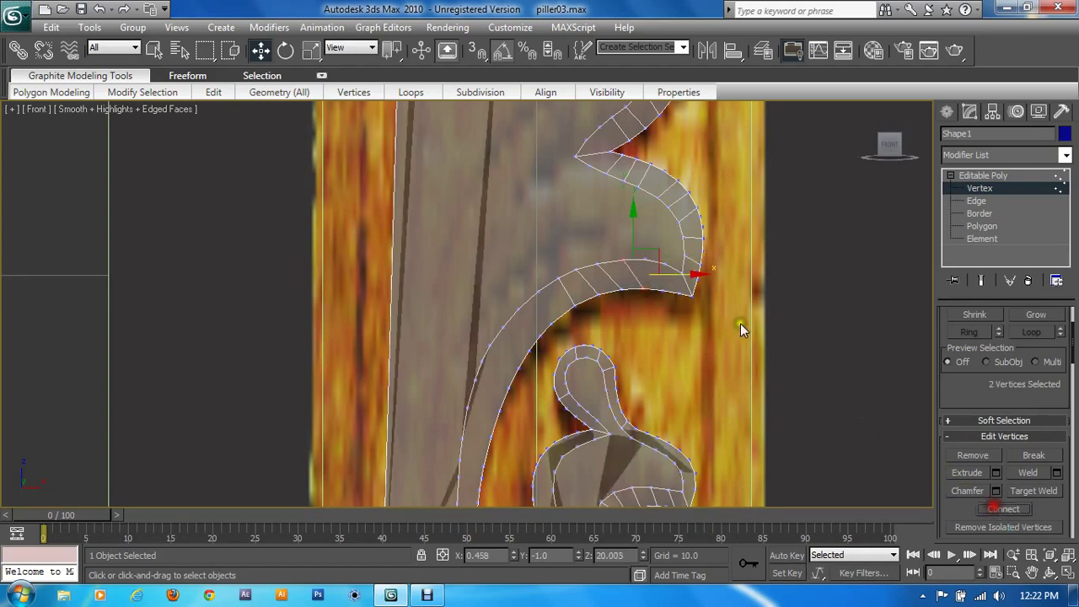
pyautogui.click(646, 256)
pyautogui.keyDown('ctrl'); pyautogui.click(678, 302); pyautogui.keyUp('ctrl')
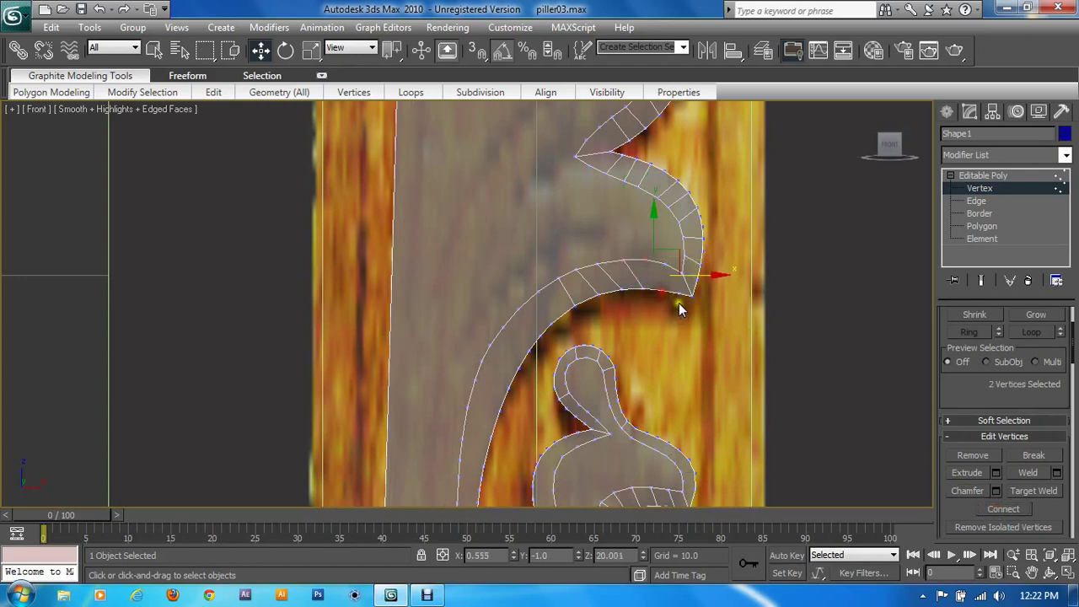
pyautogui.click(1022, 509)
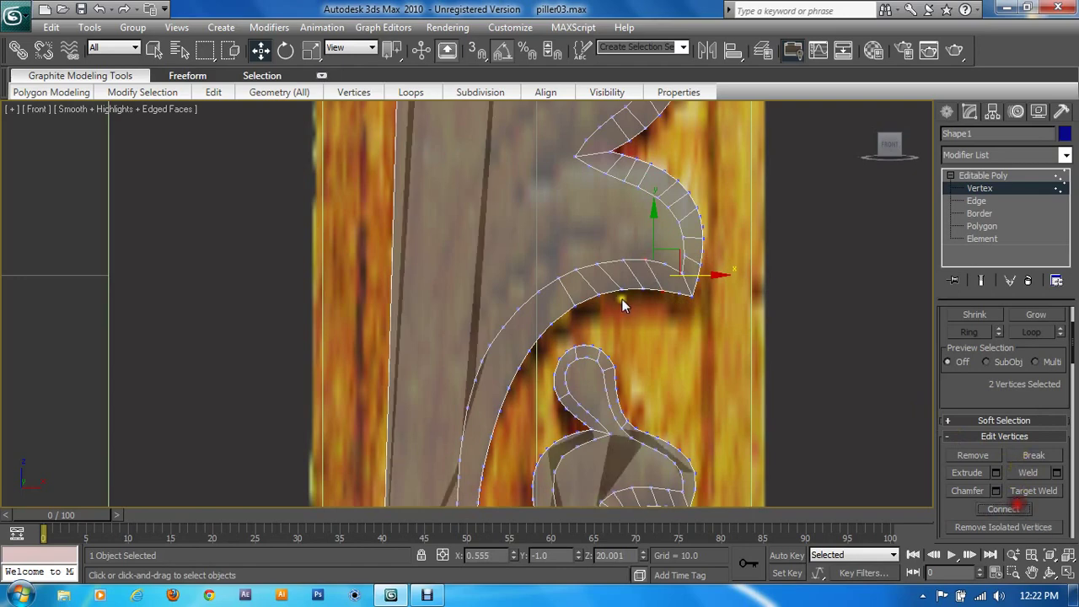
pyautogui.click(664, 262)
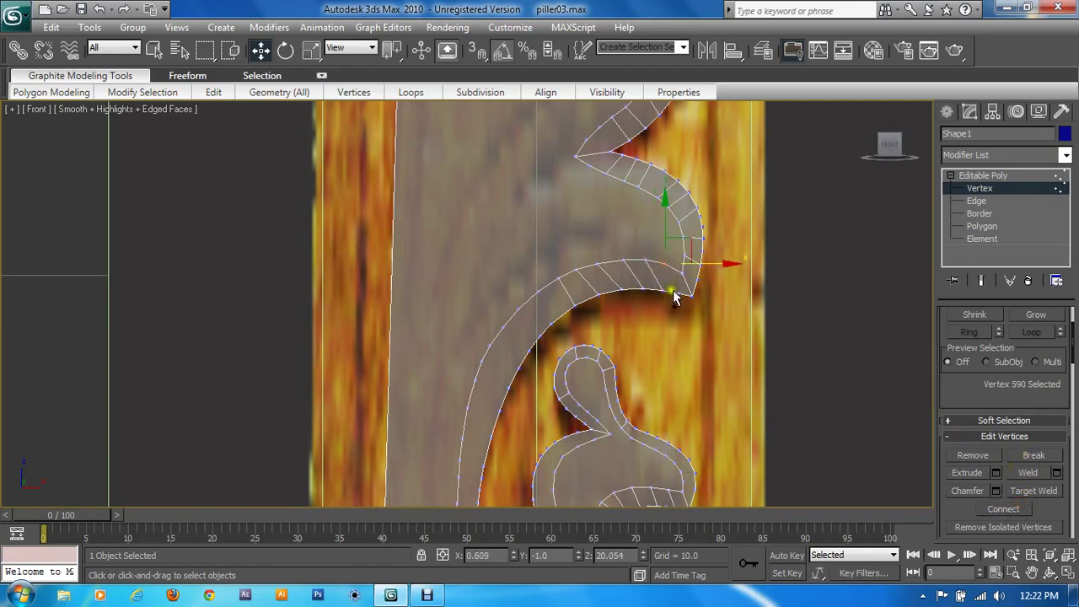
pyautogui.keyDown('ctrl'); pyautogui.click(673, 293); pyautogui.keyUp('ctrl')
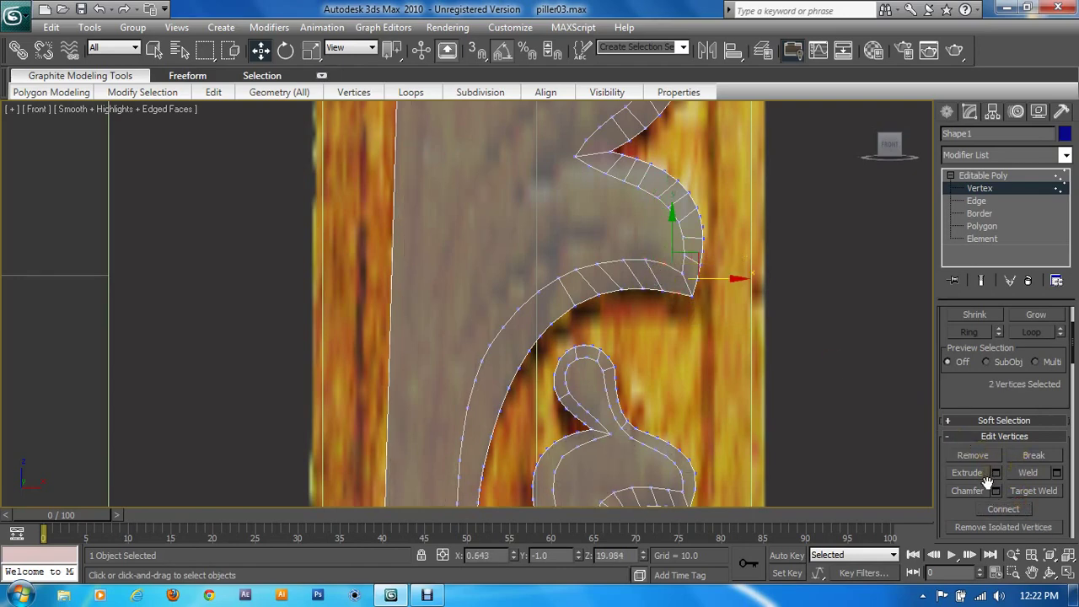
pyautogui.click(1003, 509)
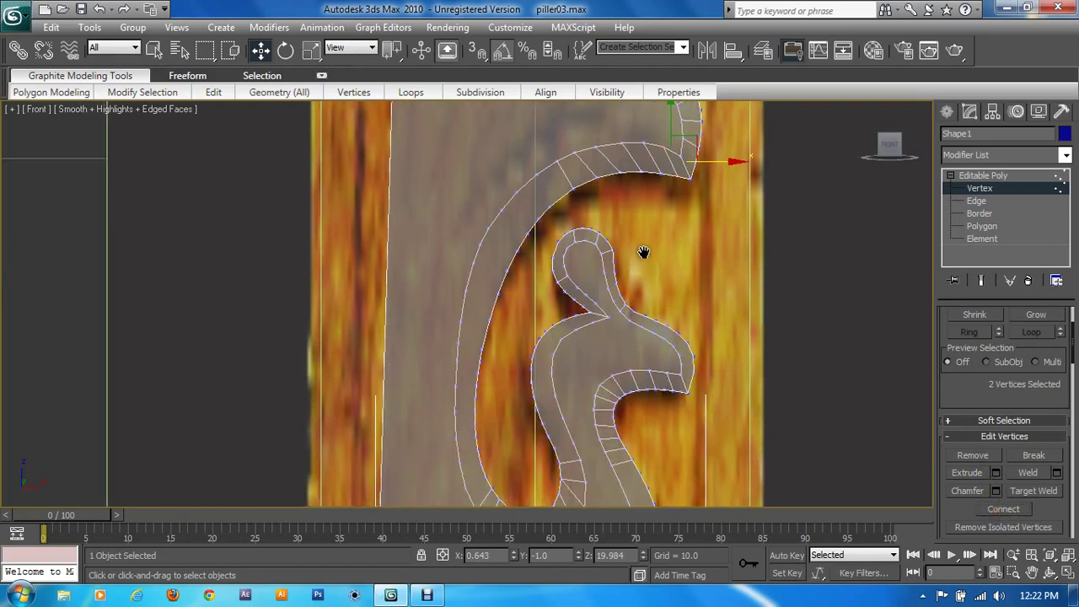
# Connect a vertex pair across the outer scroll curve's bevel, then move down to the bottom
pyautogui.moveTo(643, 253); pyautogui.dragTo(503, 317, button='middle')
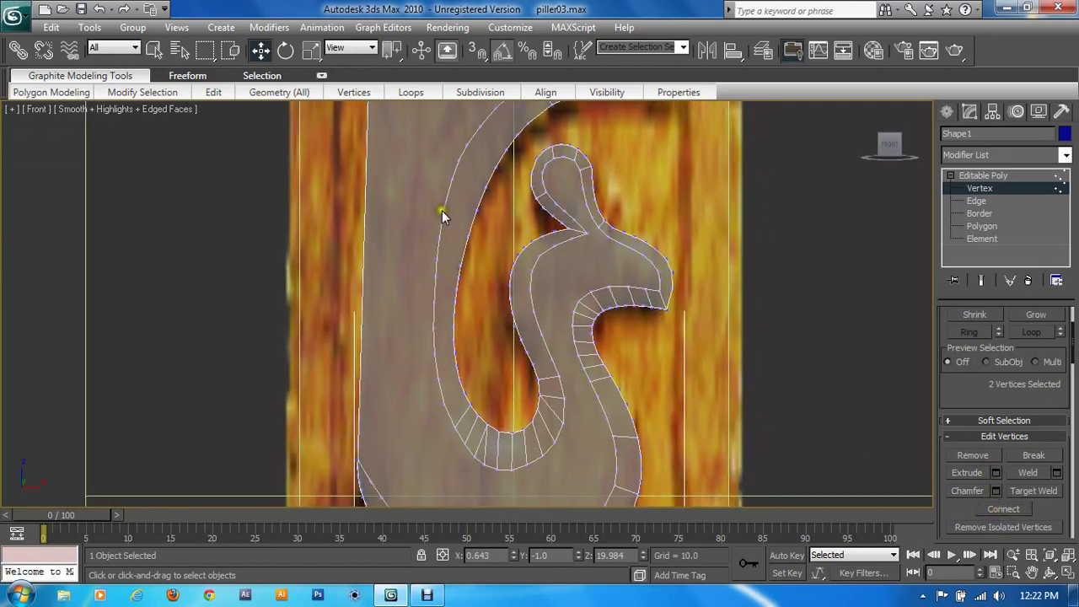
pyautogui.moveTo(453, 177); pyautogui.dragTo(494, 180)
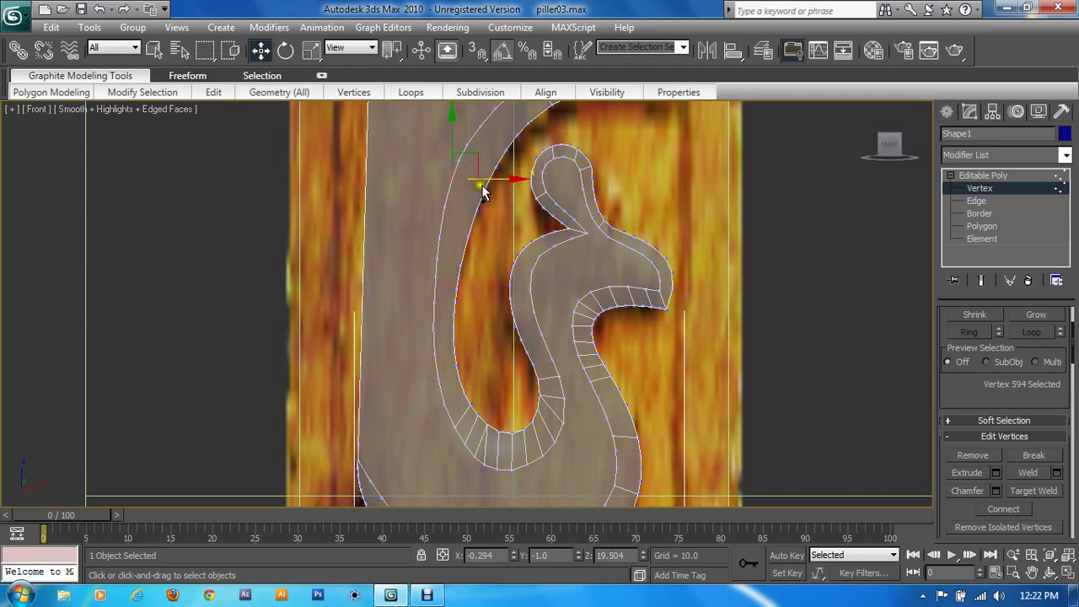
pyautogui.click(1003, 509)
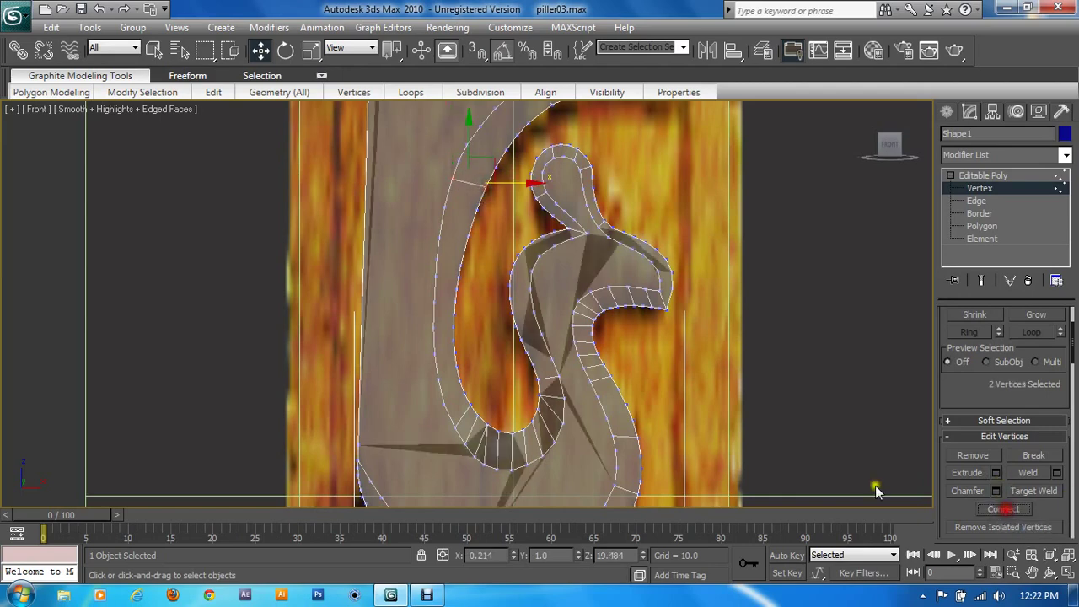
pyautogui.moveTo(624, 435); pyautogui.dragTo(571, 340, button='middle')
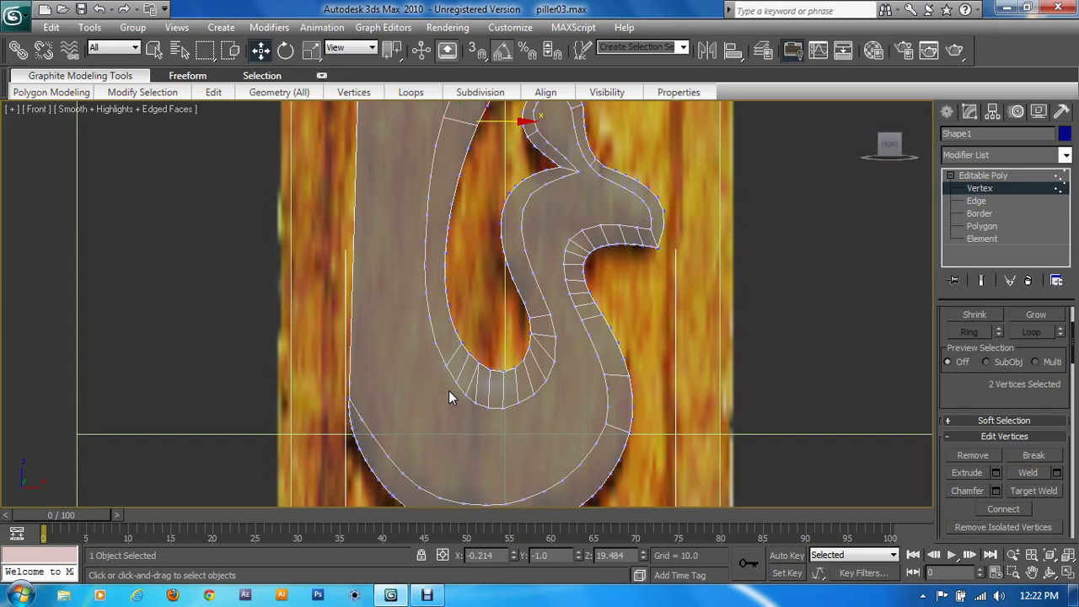
pyautogui.scroll(2, 449, 391)
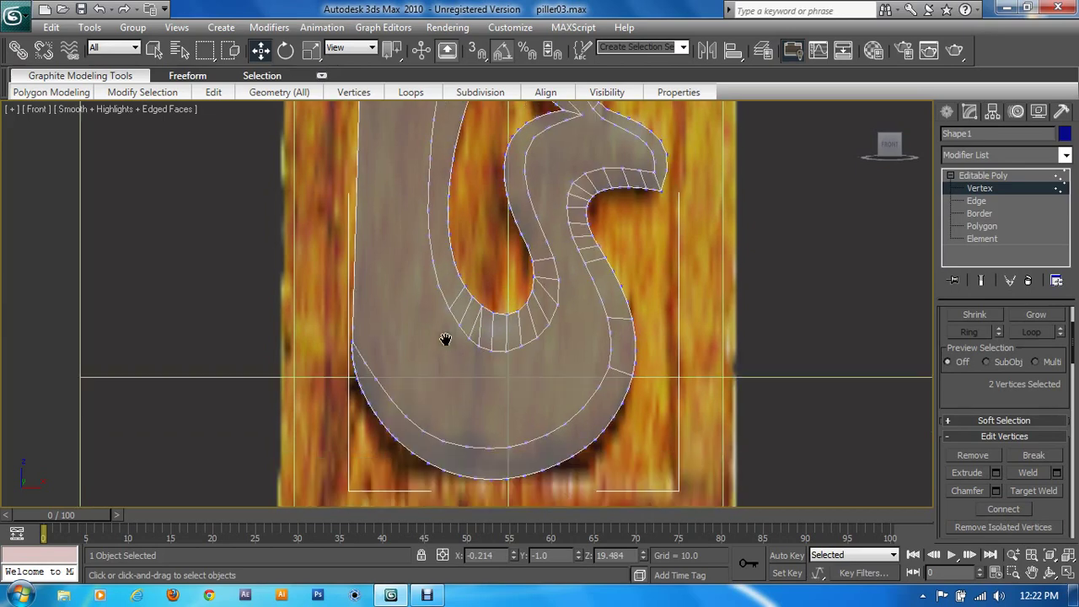
pyautogui.scroll(2, 446, 404)
# Connect three vertex pairs across the bevel along the scroll's bottom curve
pyautogui.click(468, 437)
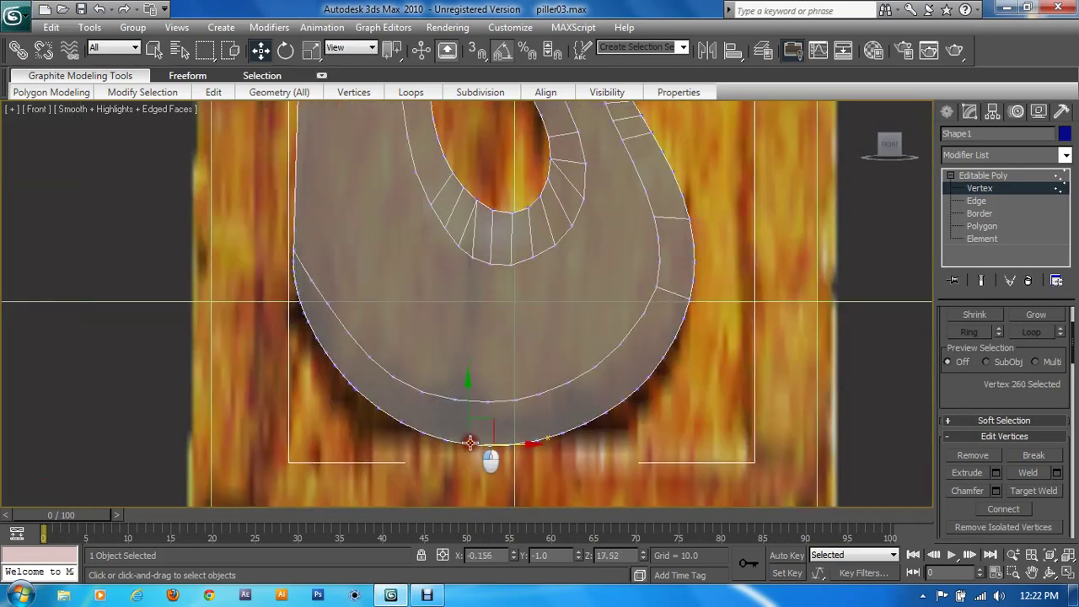
pyautogui.click(512, 403)
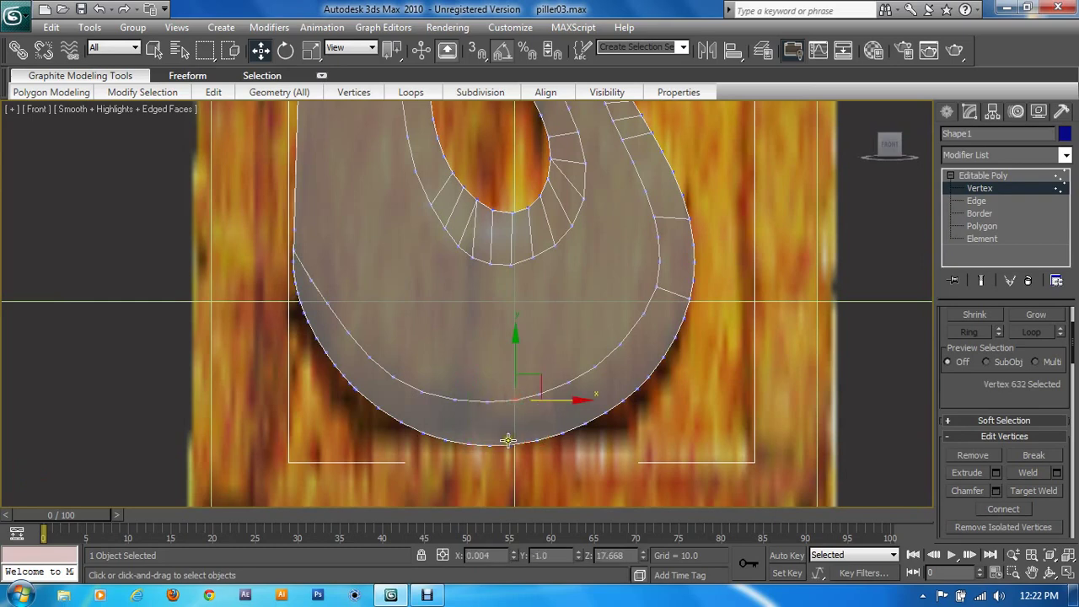
pyautogui.keyDown('ctrl'); pyautogui.click(509, 441); pyautogui.keyUp('ctrl')
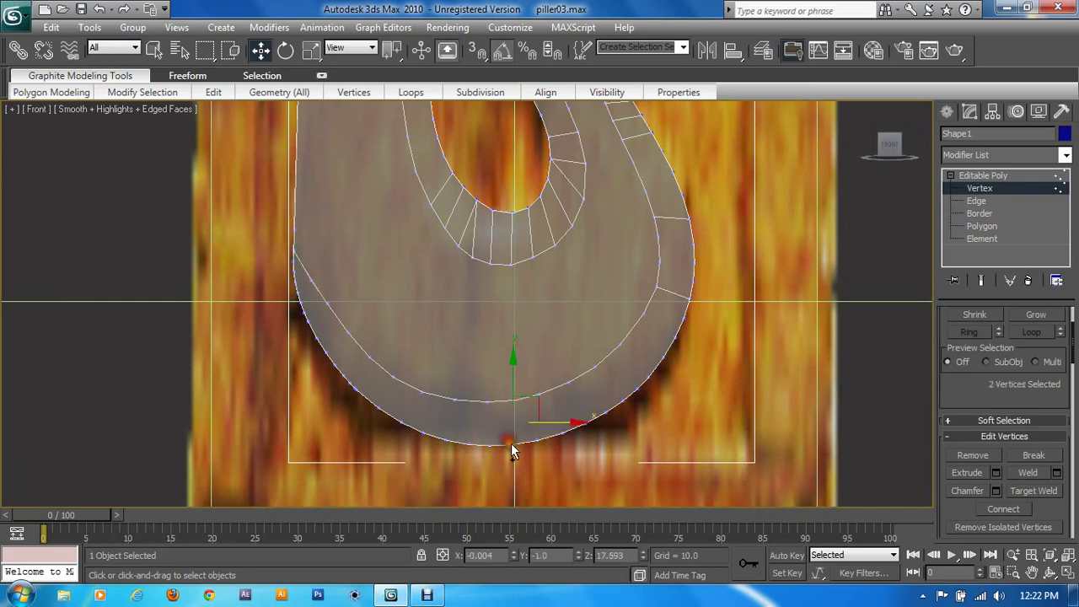
pyautogui.click(1016, 509)
pyautogui.click(570, 391)
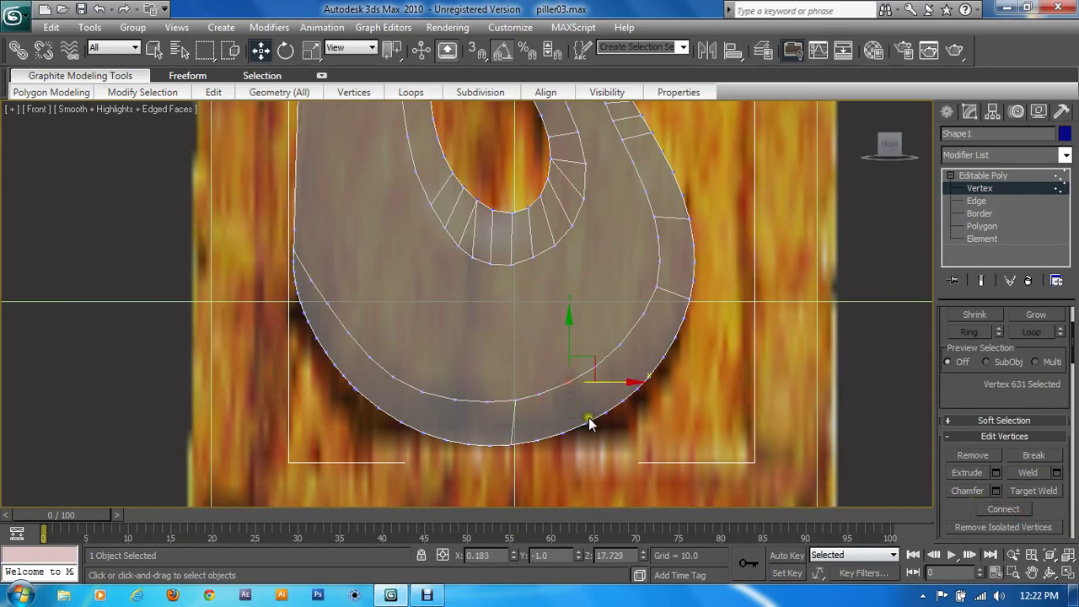
pyautogui.keyDown('ctrl'); pyautogui.click(586, 419); pyautogui.keyUp('ctrl')
pyautogui.click(997, 508)
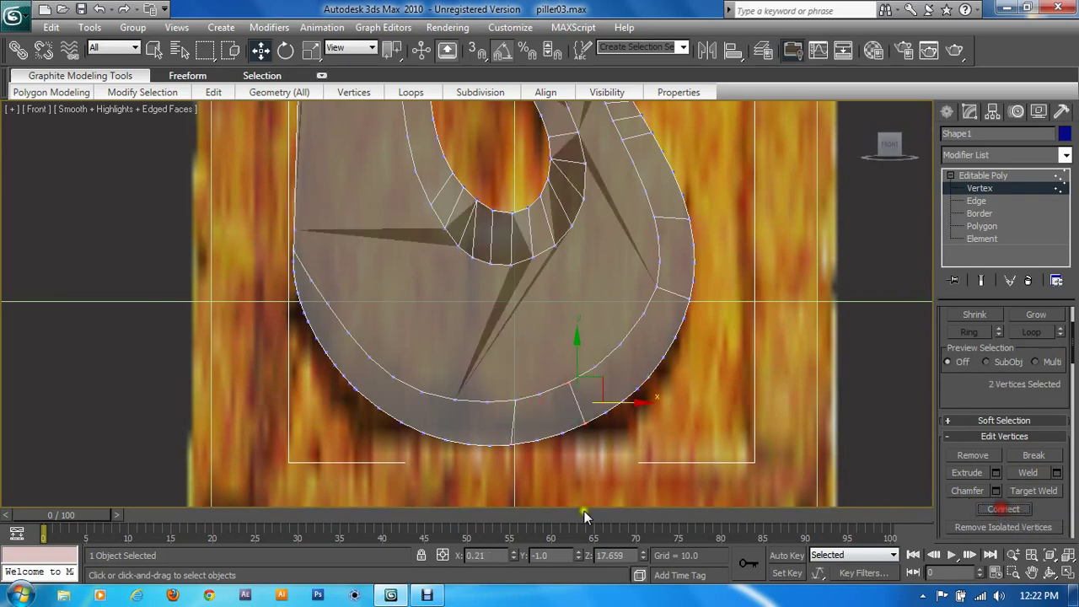
pyautogui.click(414, 390)
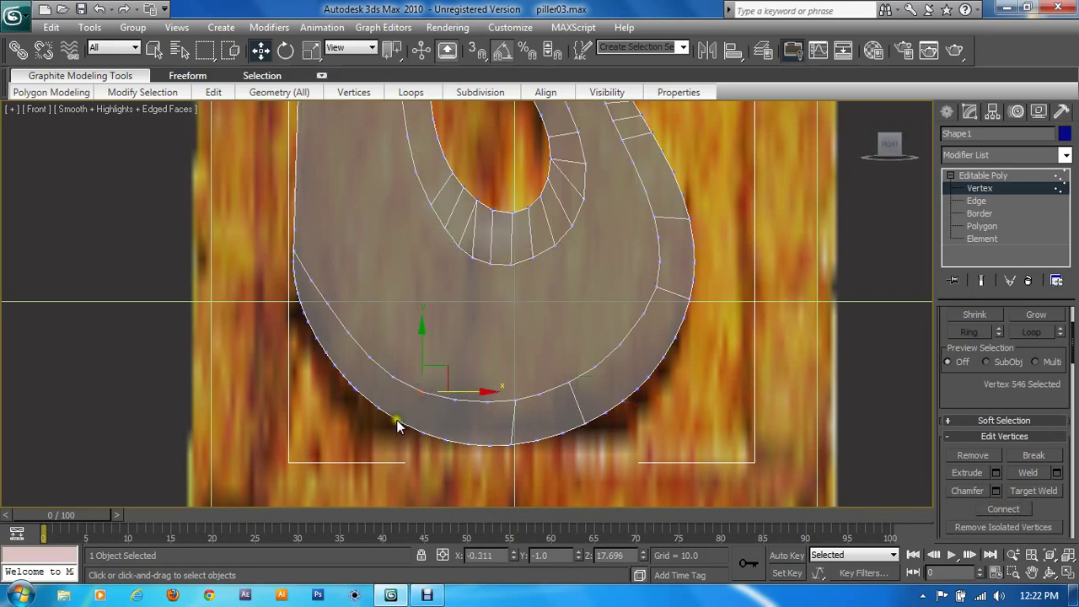
pyautogui.keyDown('ctrl'); pyautogui.click(400, 419); pyautogui.keyUp('ctrl')
pyautogui.click(1008, 509)
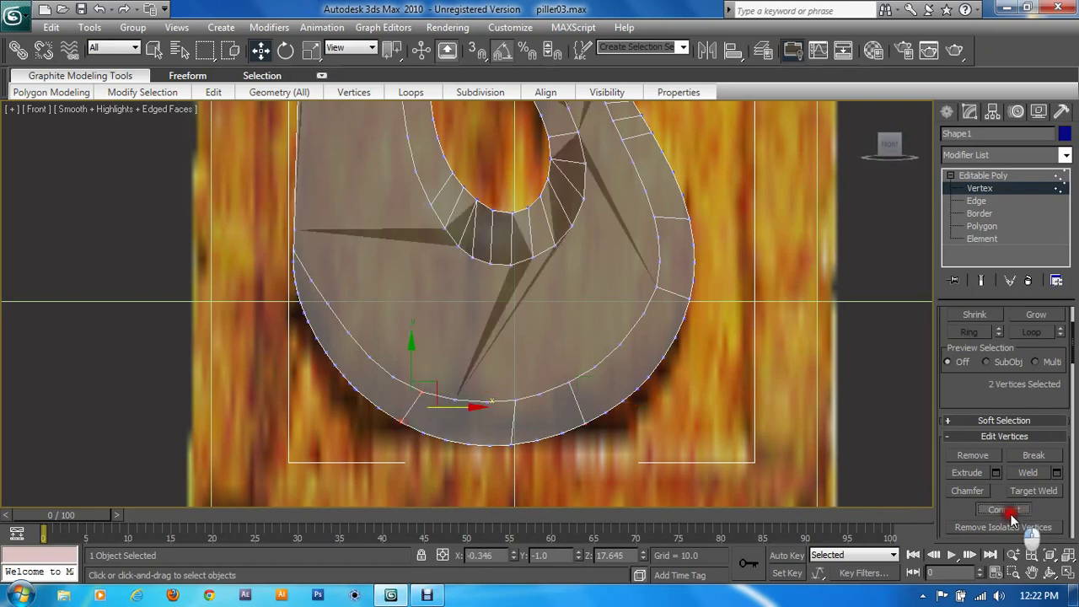
# Join one more vertex pair across the bevel, then zoom onto the lower-left curved edge
pyautogui.click(622, 343)
pyautogui.keyDown('ctrl'); pyautogui.click(647, 378); pyautogui.keyUp('ctrl')
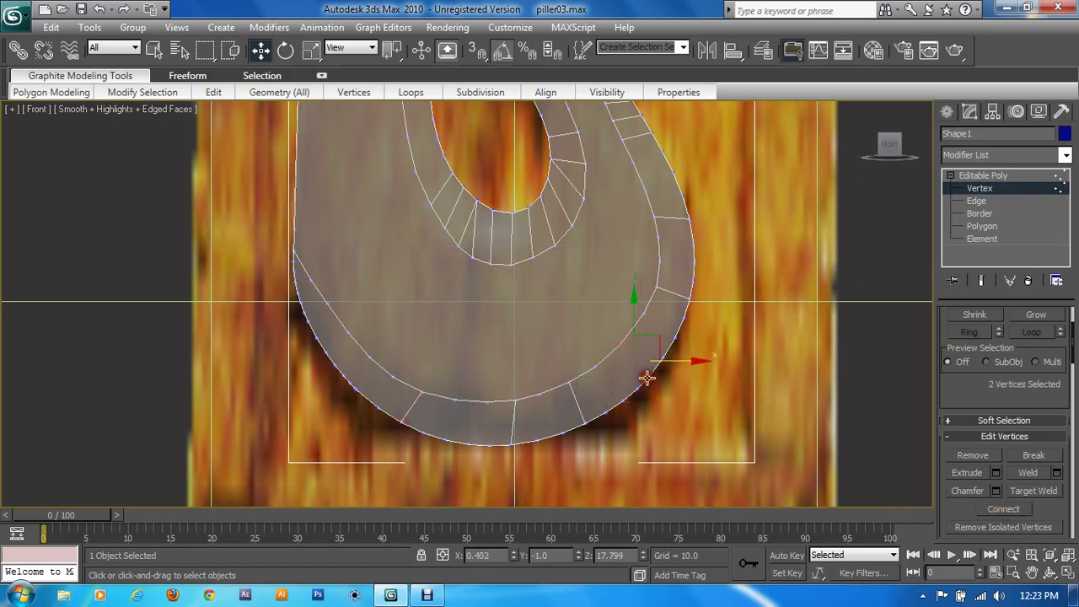
pyautogui.click(981, 501)
pyautogui.scroll(1, 357, 425)
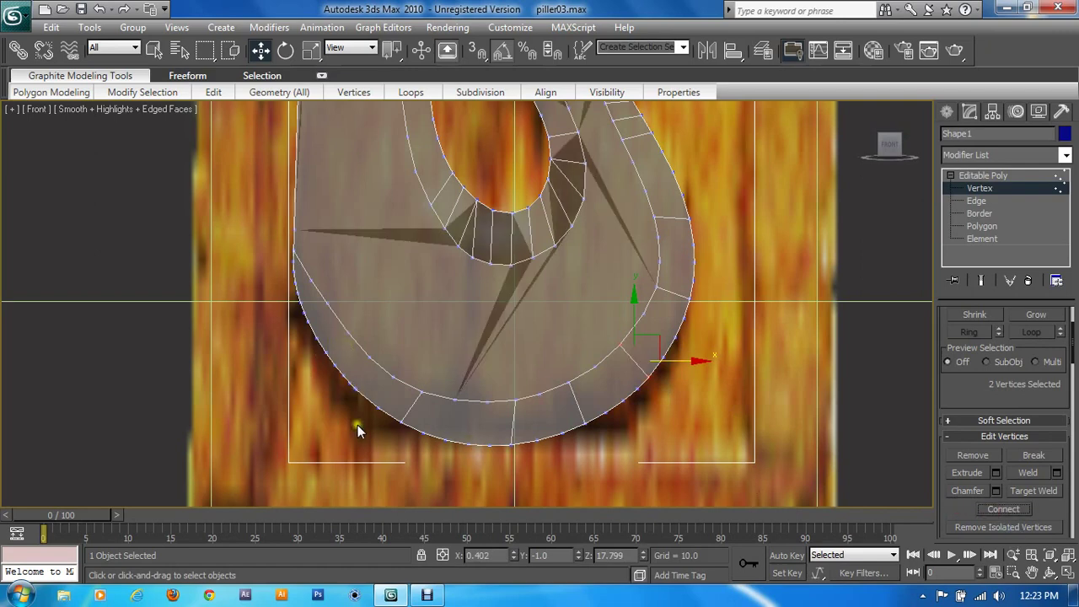
pyautogui.scroll(2, 375, 408)
pyautogui.scroll(4, 375, 408)
pyautogui.moveTo(301, 455); pyautogui.dragTo(318, 413, button='middle')
pyautogui.scroll(1, 374, 343)
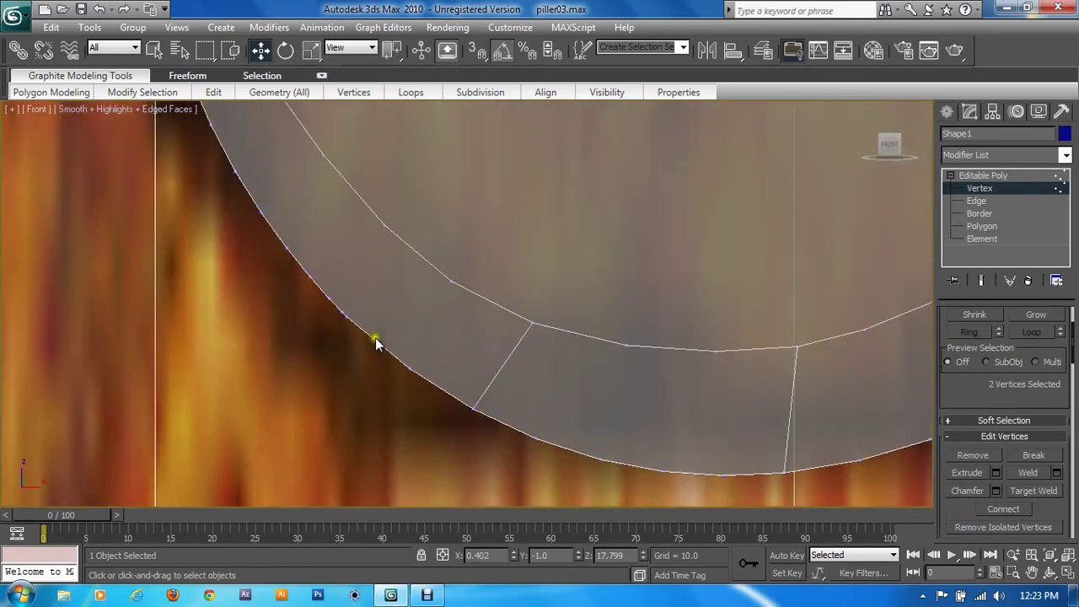
pyautogui.scroll(2, 315, 341)
# Select both vertices on the lower-left curved edge, zoom out, and exit Vertex mode
pyautogui.click(298, 326)
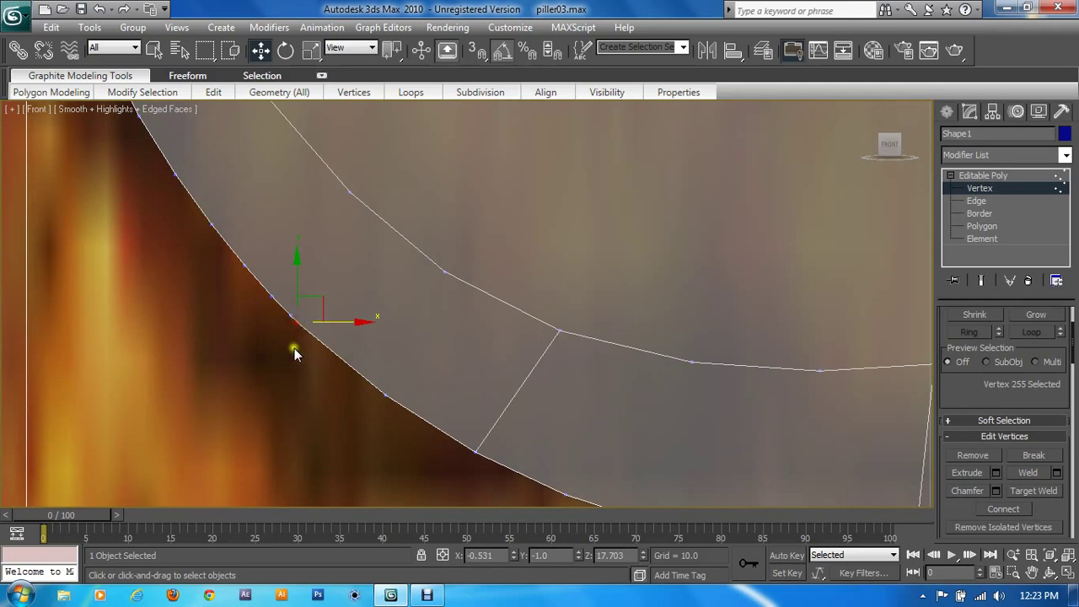
pyautogui.moveTo(295, 348); pyautogui.dragTo(311, 317)
pyautogui.scroll(-1, 525, 363)
pyautogui.scroll(-2, 533, 365)
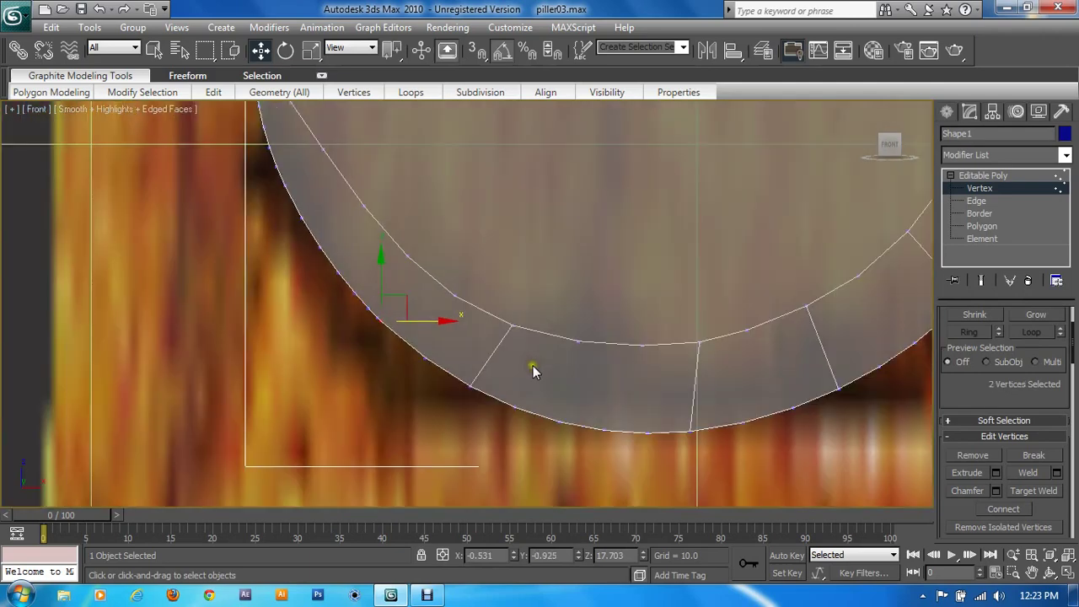
pyautogui.scroll(-2, 532, 371)
pyautogui.scroll(-1, 540, 368)
pyautogui.scroll(-2, 646, 436)
pyautogui.scroll(-1, 698, 386)
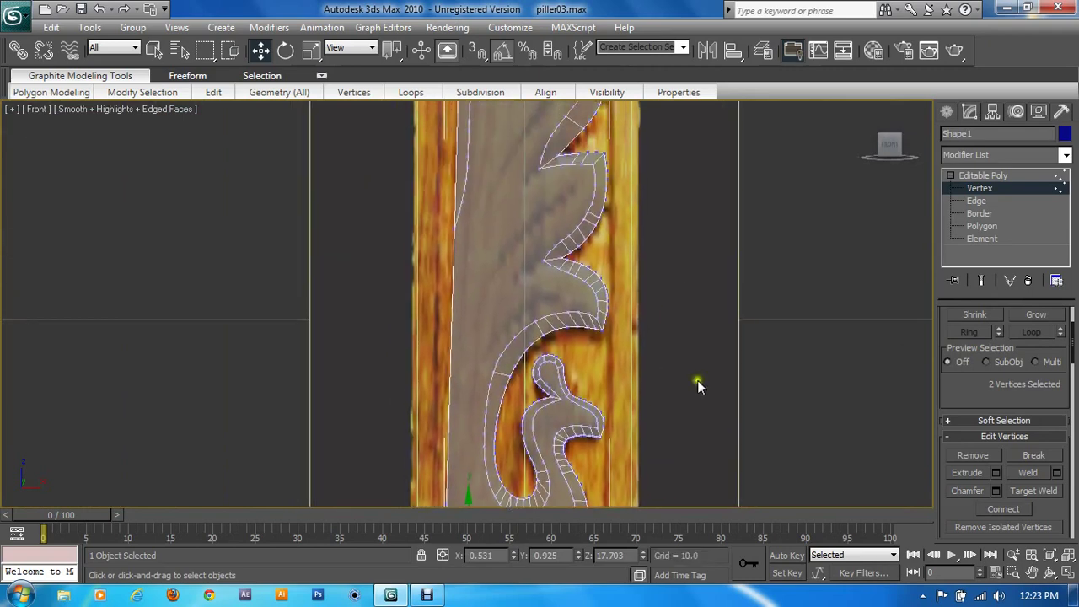
pyautogui.click(997, 190)
# Maximize the Perspective view and orbit to a tilted view of the pillar
pyautogui.moveTo(635, 321); pyautogui.dragTo(632, 463, button='middle')
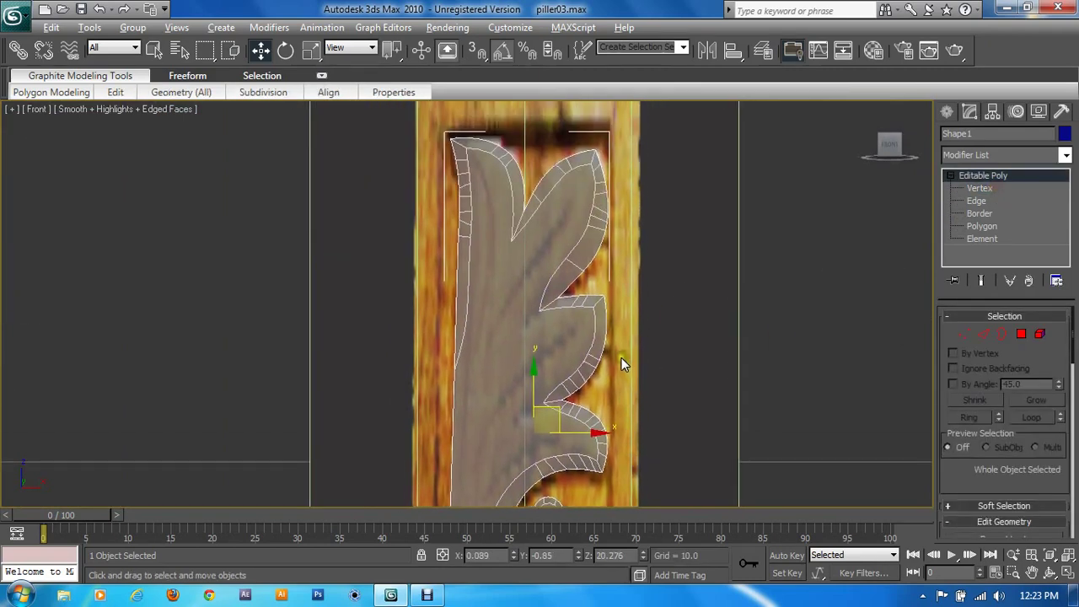
pyautogui.hotkey('alt', 'w')
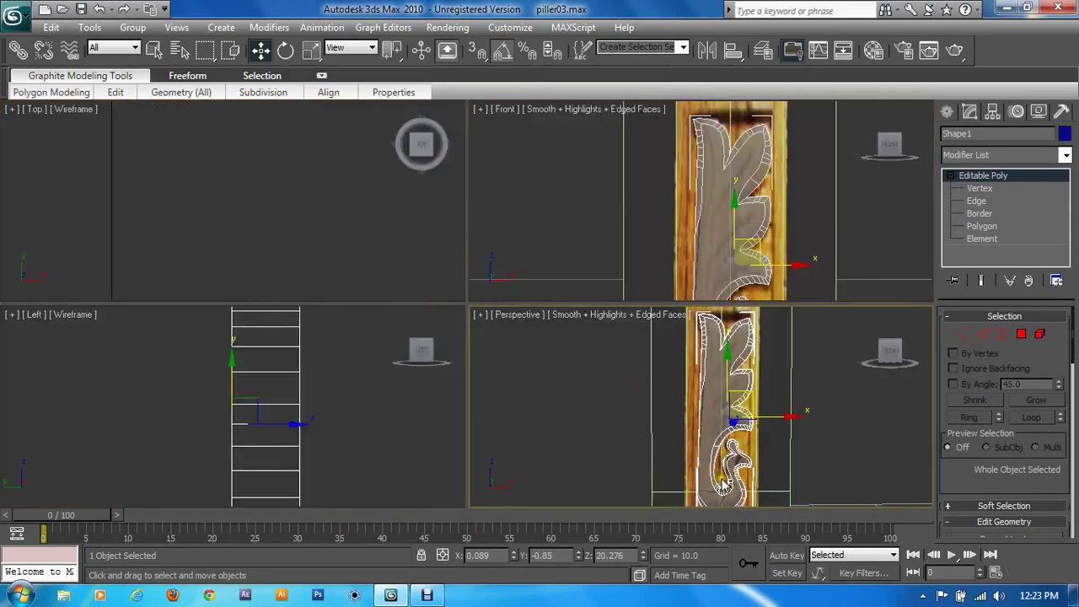
pyautogui.rightClick(712, 468)
pyautogui.hotkey('alt', 'w')
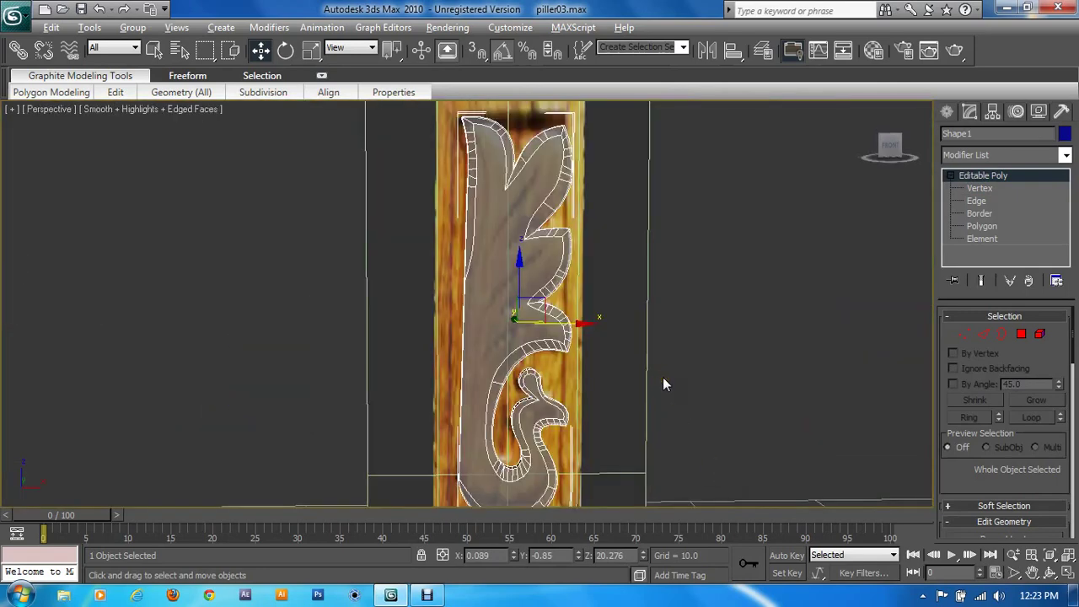
pyautogui.moveTo(662, 376)
pyautogui.keyDown('alt'); pyautogui.mouseDown(button='middle')
pyautogui.moveTo(578, 354)
pyautogui.moveTo(581, 312)
pyautogui.moveTo(668, 263)
pyautogui.moveTo(670, 362)
pyautogui.moveTo(632, 431)
pyautogui.moveTo(613, 359)
pyautogui.moveTo(754, 359)
pyautogui.moveTo(795, 371)
pyautogui.moveTo(728, 397)
pyautogui.moveTo(721, 377)
pyautogui.moveTo(742, 374)
pyautogui.moveTo(747, 435)
pyautogui.moveTo(794, 390)
pyautogui.mouseUp(button='middle'); pyautogui.keyUp('alt')
pyautogui.scroll(5, 614, 358)
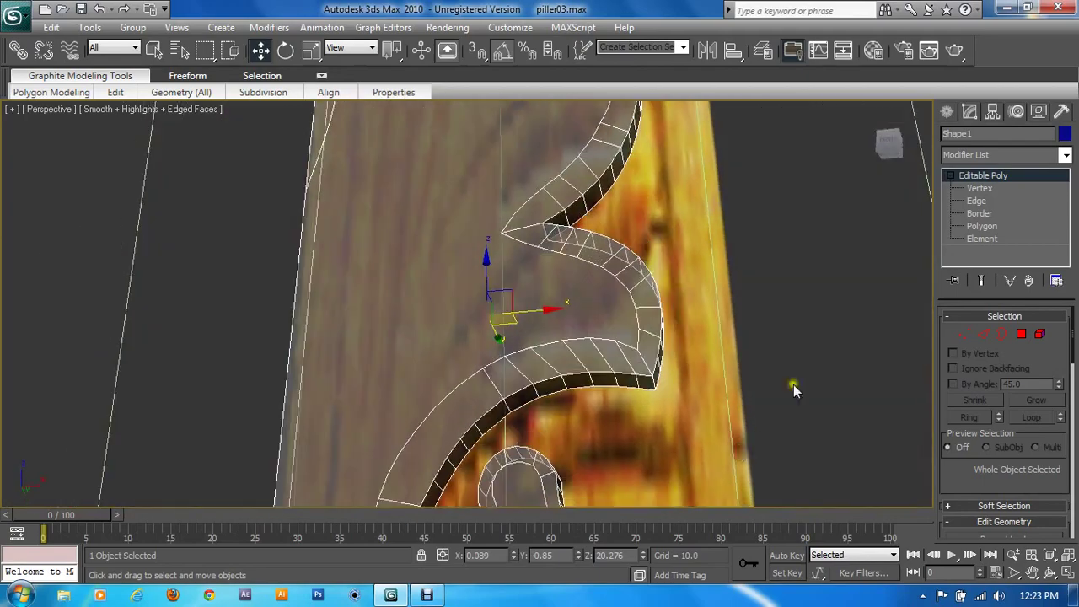
# Window-select all 635 ornament vertices in Vertex mode and restore the four-view layout
pyautogui.click(959, 336)
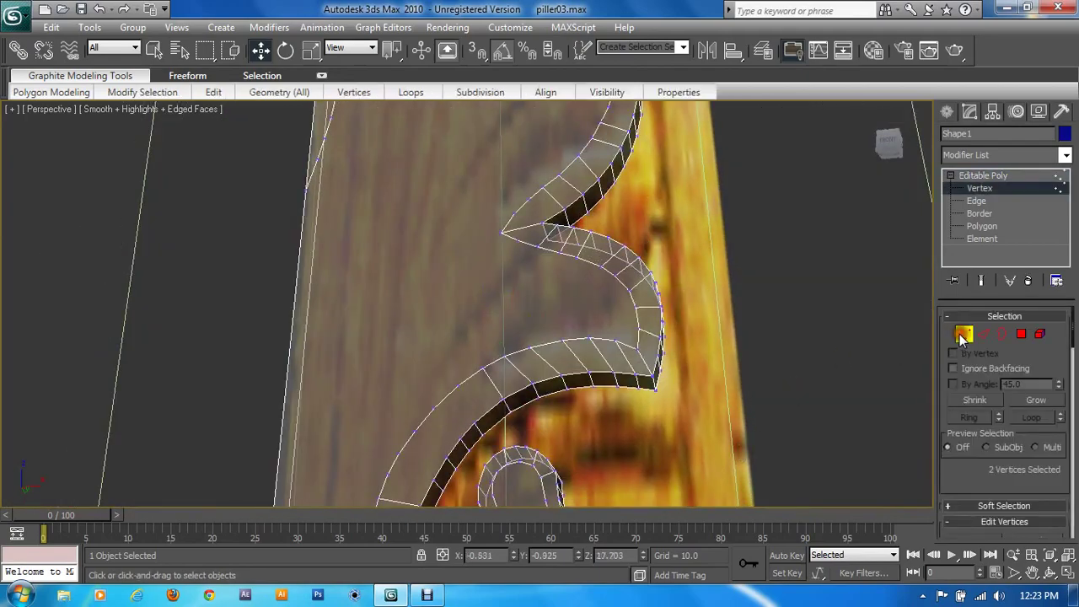
pyautogui.click(675, 449)
pyautogui.click(541, 380)
pyautogui.scroll(-5, 542, 384)
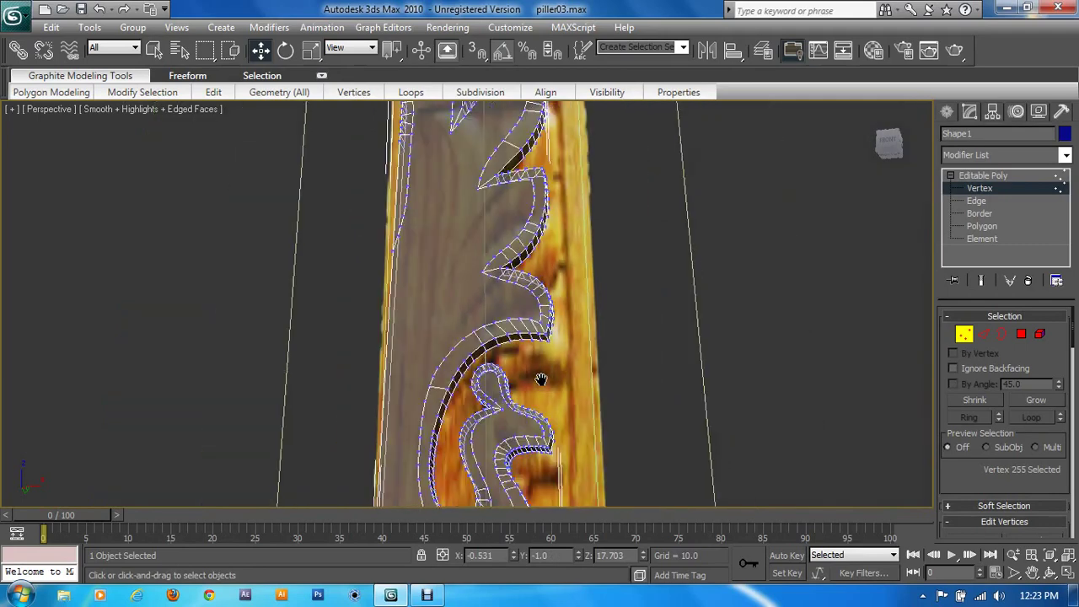
pyautogui.scroll(-5, 543, 381)
pyautogui.moveTo(344, 180); pyautogui.dragTo(591, 506)
pyautogui.hotkey('alt', 'w')
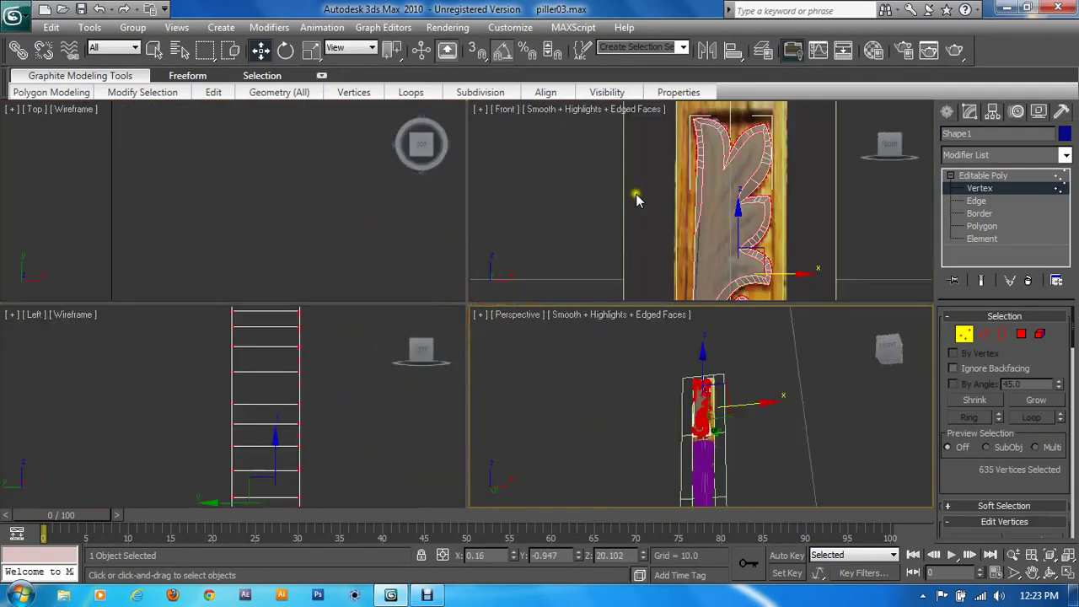
pyautogui.rightClick(316, 444)
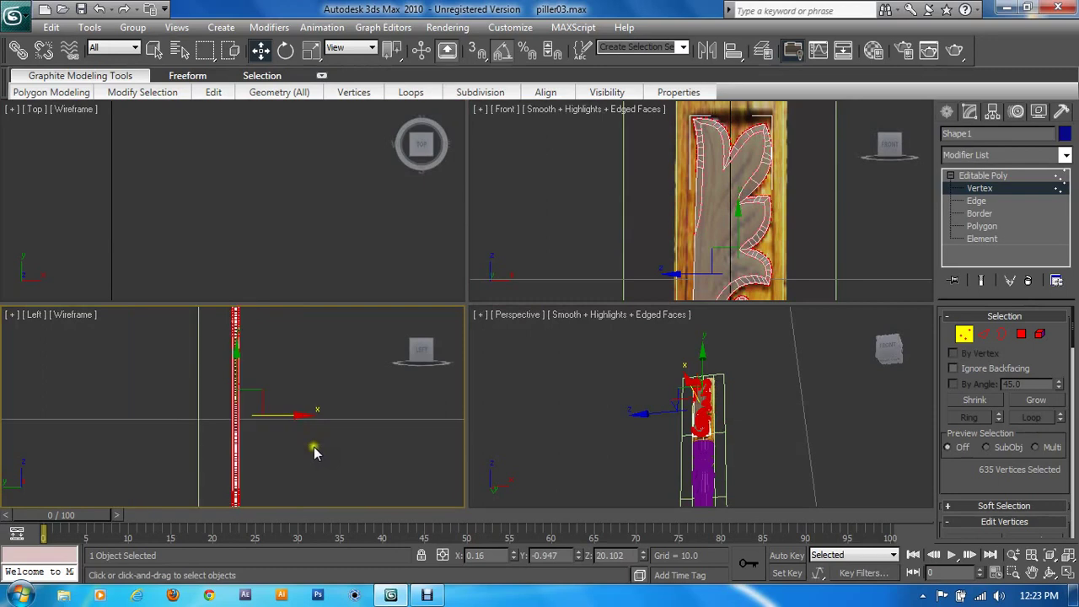
# In the maximized Left view, Alt-drag to deselect the ornament's back vertices
pyautogui.hotkey('alt', 'w')
pyautogui.moveTo(531, 397)
pyautogui.mouseDown(button='middle')
pyautogui.moveTo(571, 339)
pyautogui.moveTo(578, 411)
pyautogui.mouseUp(button='middle')
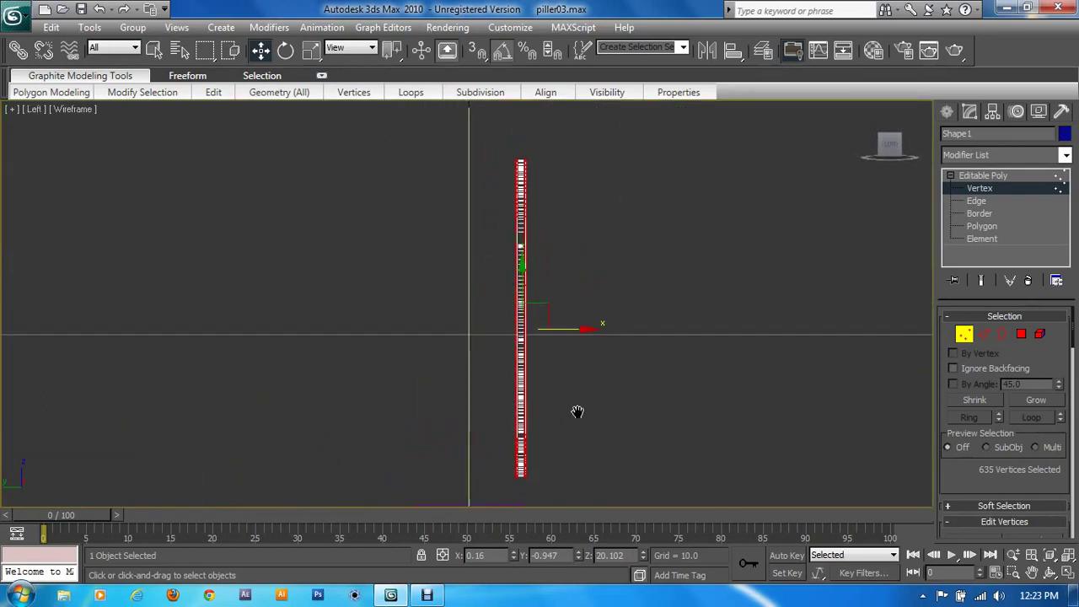
pyautogui.moveTo(405, 142); pyautogui.dragTo(518, 549)
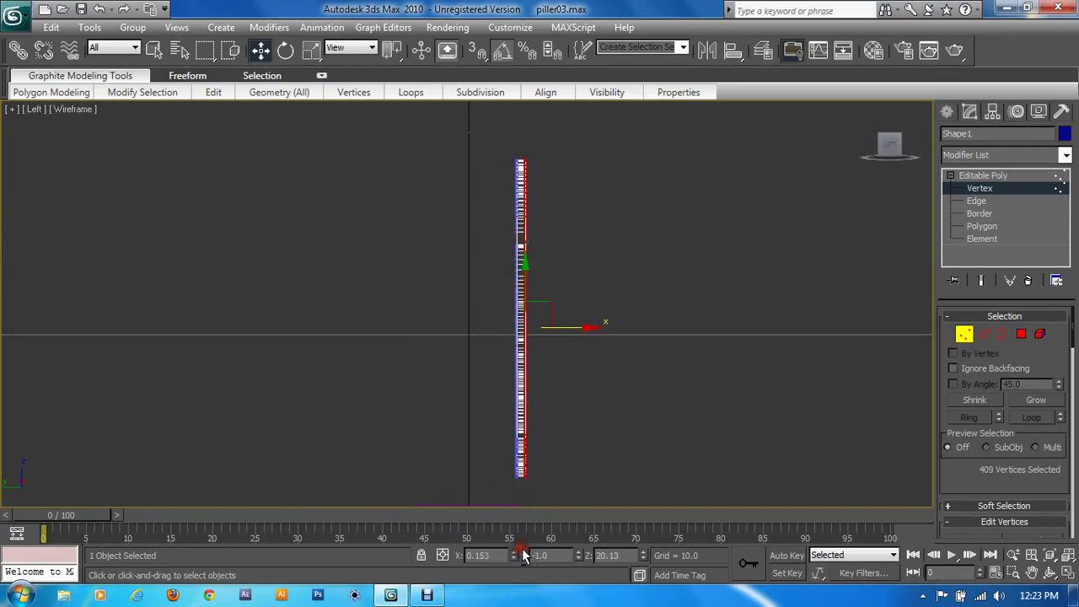
pyautogui.hotkey('alt', 'w')
pyautogui.rightClick(698, 419)
# Maximize and zoom the Front view, then deselect the left leaf's inner vertices
pyautogui.rightClick(694, 211)
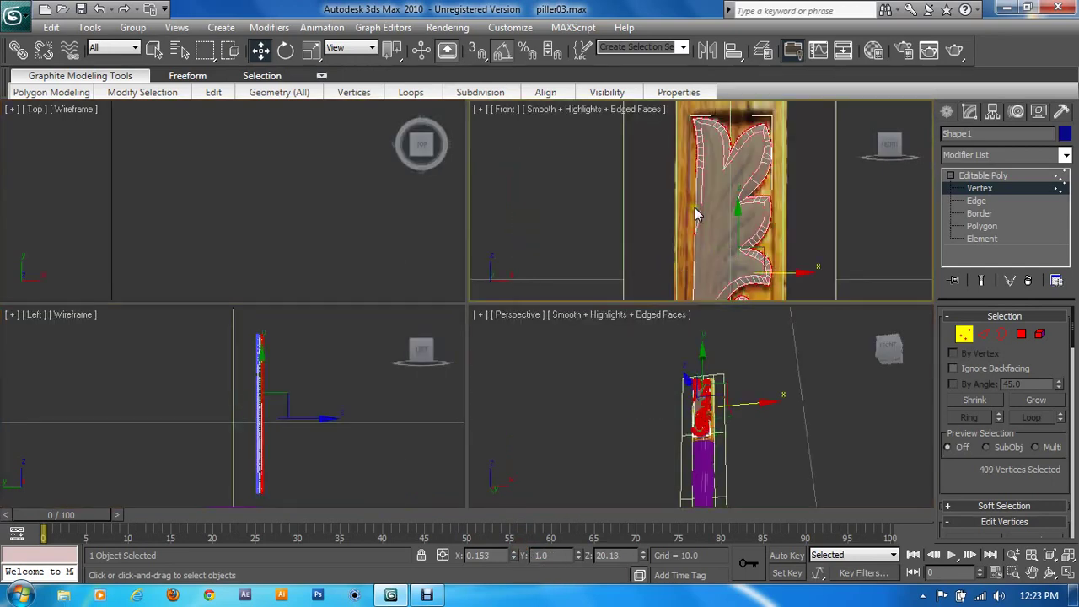
pyautogui.hotkey('alt', 'w')
pyautogui.moveTo(552, 232); pyautogui.dragTo(557, 297, button='middle')
pyautogui.scroll(3, 556, 296)
pyautogui.scroll(2, 533, 363)
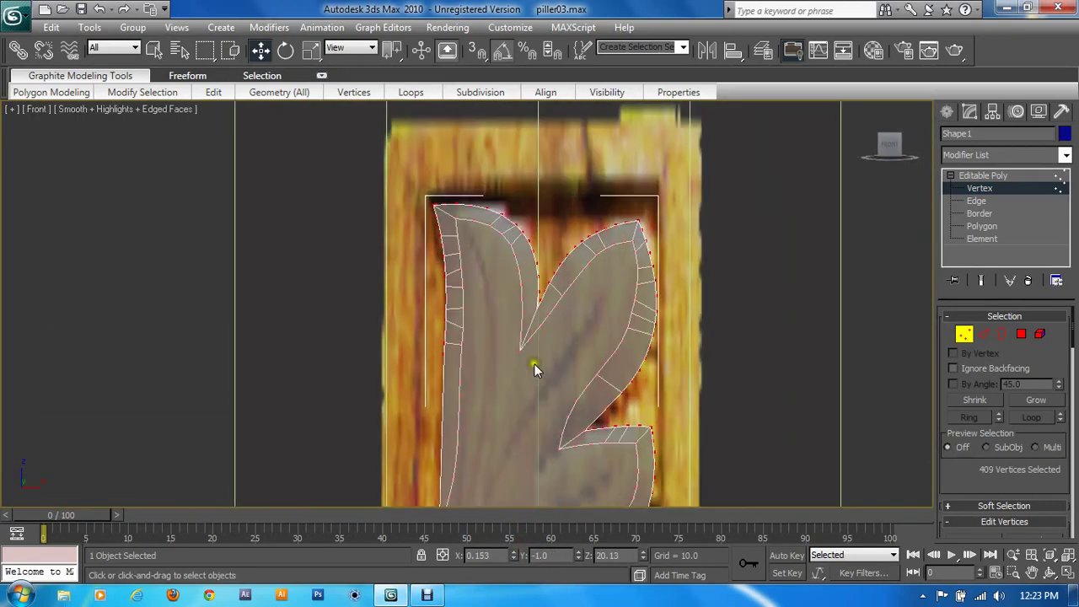
pyautogui.scroll(3, 490, 307)
pyautogui.moveTo(433, 126); pyautogui.dragTo(502, 404)
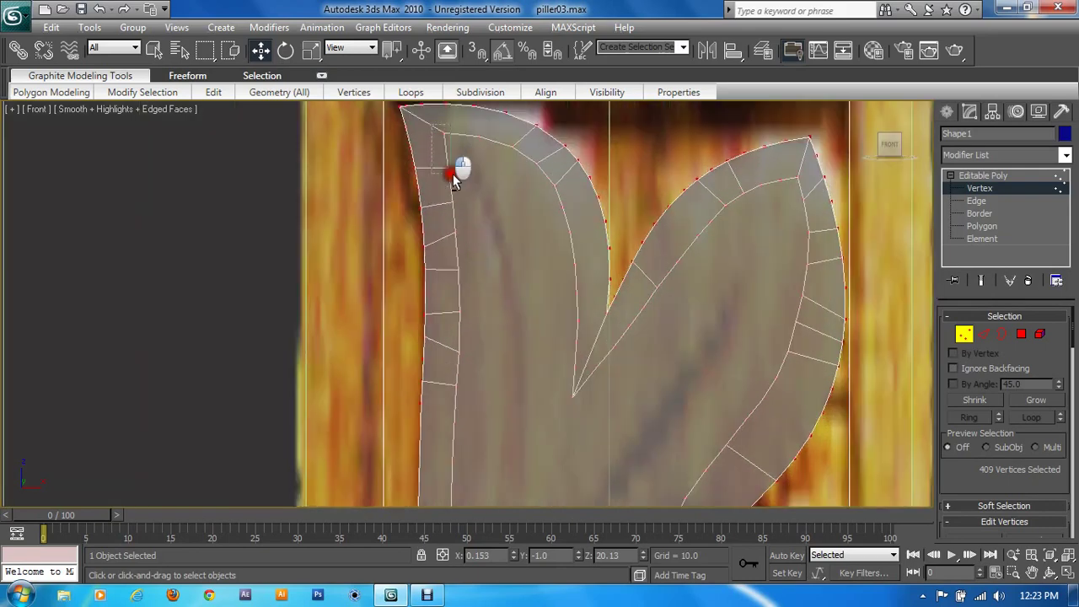
pyautogui.moveTo(513, 443); pyautogui.dragTo(513, 446)
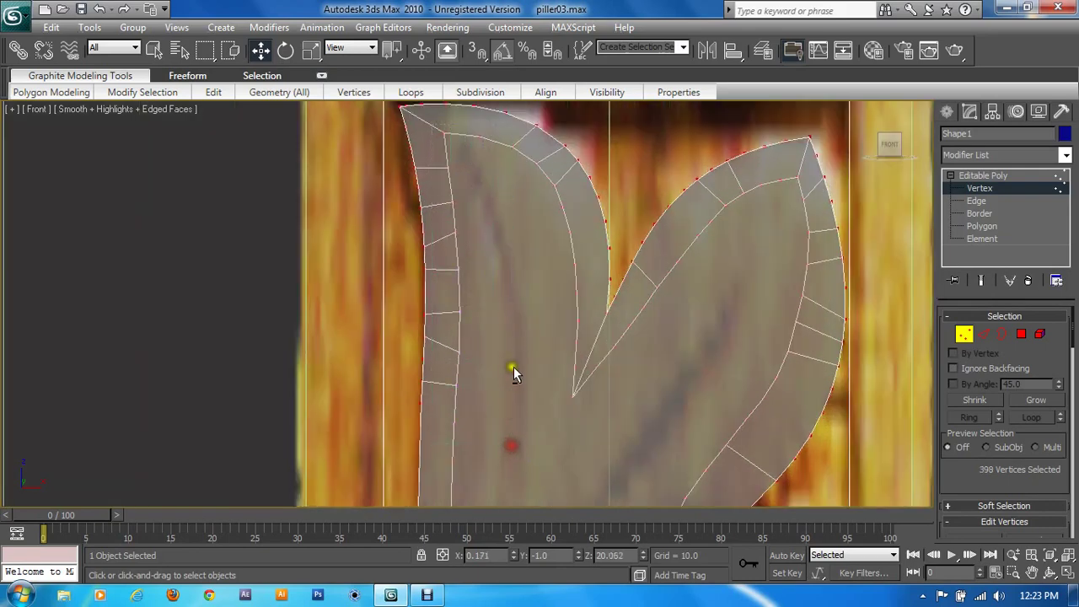
# Deselect the notch and right leaf's inner vertices, leaving 370 selected
pyautogui.moveTo(495, 141)
pyautogui.mouseDown()
pyautogui.moveTo(533, 182)
pyautogui.moveTo(582, 353)
pyautogui.mouseUp()
pyautogui.keyDown('alt'); pyautogui.moveTo(582, 422); pyautogui.dragTo(582, 421); pyautogui.keyUp('alt')
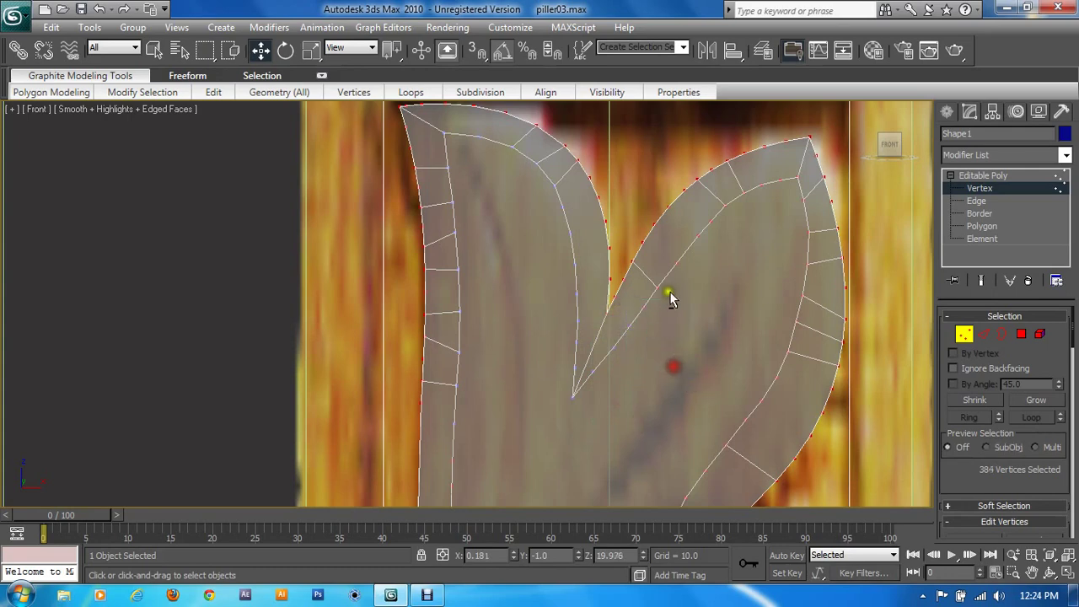
pyautogui.click(675, 251)
pyautogui.keyDown('alt'); pyautogui.moveTo(715, 217); pyautogui.dragTo(755, 289); pyautogui.keyUp('alt')
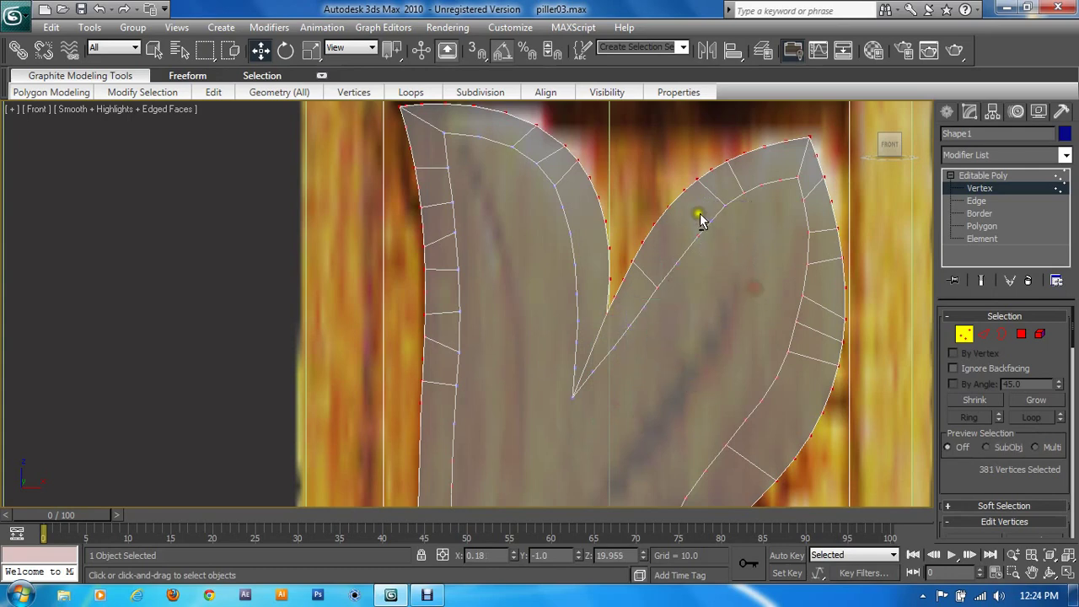
pyautogui.moveTo(751, 176)
pyautogui.keyDown('alt'); pyautogui.mouseDown()
pyautogui.moveTo(817, 230)
pyautogui.moveTo(812, 393)
pyautogui.mouseUp(); pyautogui.keyUp('alt')
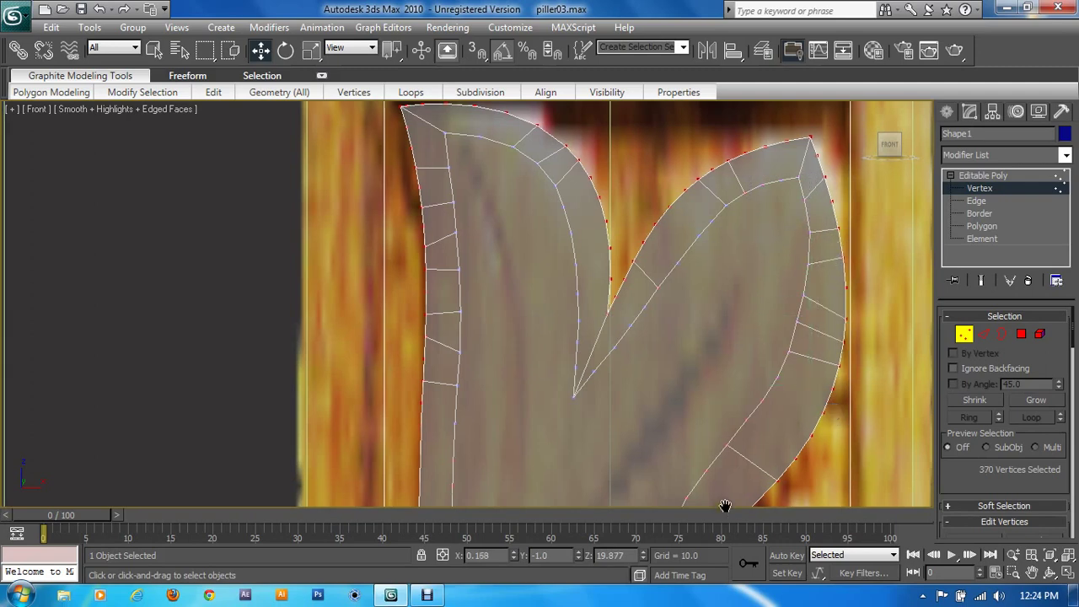
# Deselect the lower leaf's inner-edge vertices, including where the leaves meet
pyautogui.scroll(2, 722, 506)
pyautogui.scroll(-2, 710, 405)
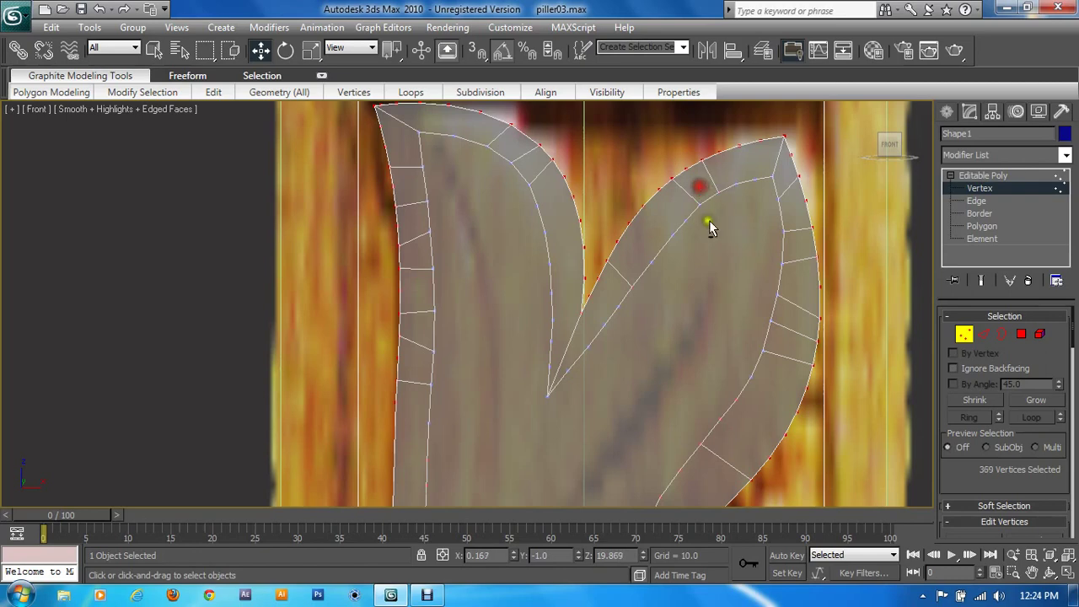
pyautogui.moveTo(694, 357); pyautogui.dragTo(680, 222, button='middle')
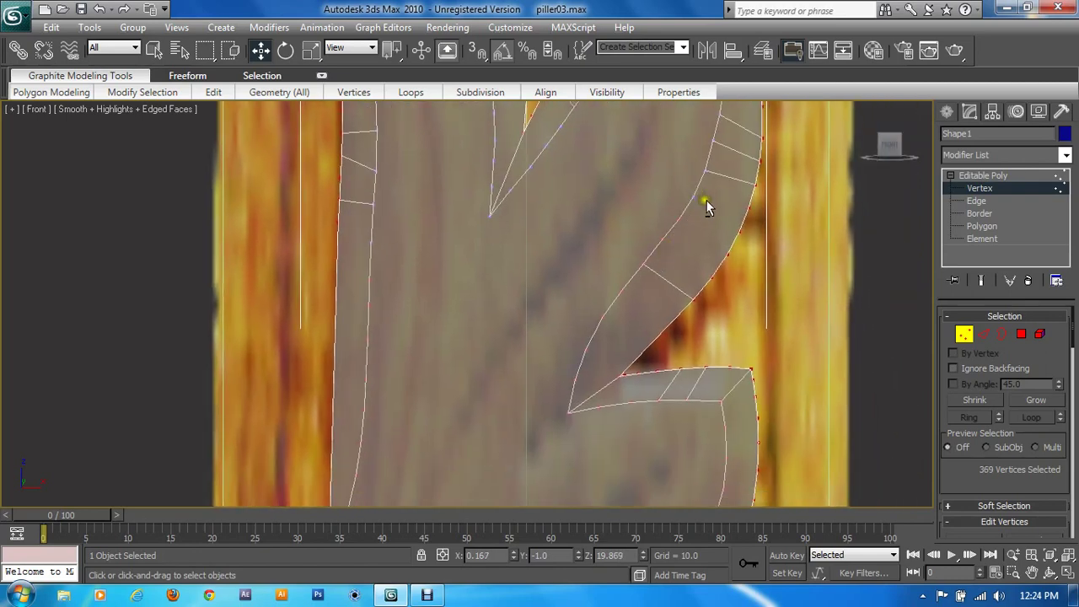
pyautogui.moveTo(705, 203); pyautogui.dragTo(588, 280)
pyautogui.moveTo(622, 389); pyautogui.dragTo(538, 235, button='middle')
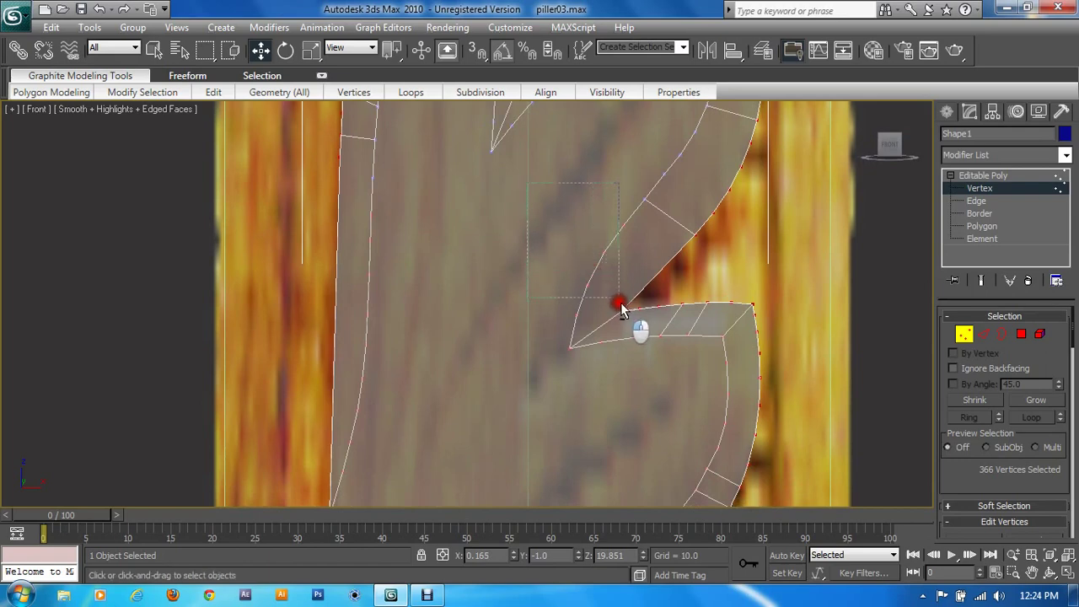
pyautogui.keyDown('alt'); pyautogui.moveTo(621, 309); pyautogui.dragTo(628, 282); pyautogui.keyUp('alt')
pyautogui.keyDown('alt'); pyautogui.moveTo(583, 400); pyautogui.dragTo(730, 334); pyautogui.keyUp('alt')
pyautogui.moveTo(731, 334); pyautogui.dragTo(664, 210, button='middle')
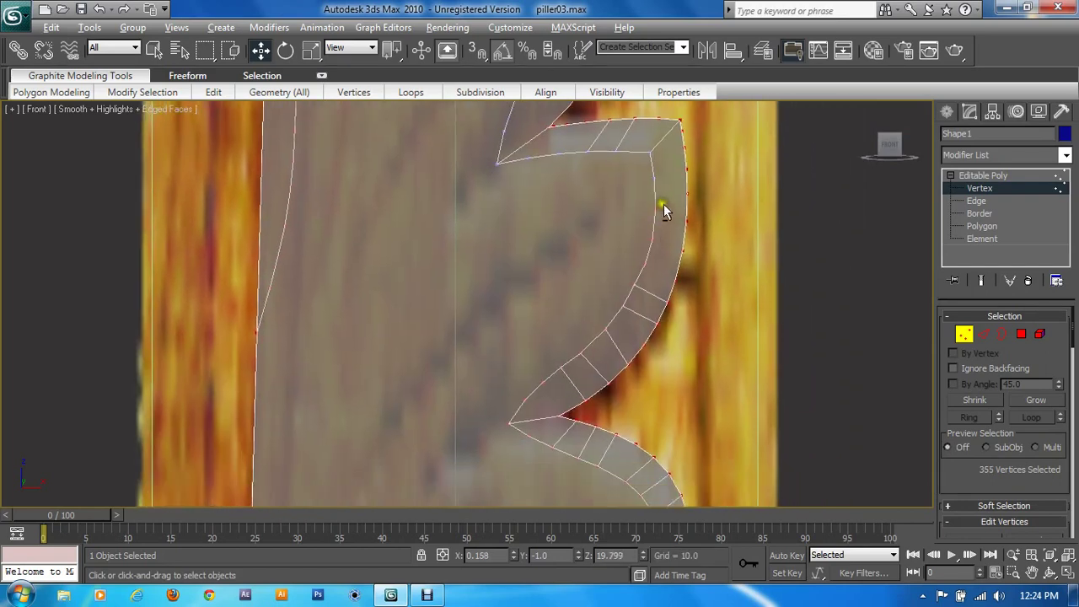
pyautogui.keyDown('alt'); pyautogui.moveTo(663, 211); pyautogui.dragTo(639, 318); pyautogui.keyUp('alt')
# Deselect the inner vertices of the lower curve and its inner tip
pyautogui.moveTo(577, 377); pyautogui.dragTo(559, 176, button='middle')
pyautogui.keyDown('alt'); pyautogui.moveTo(552, 156); pyautogui.dragTo(649, 227); pyautogui.keyUp('alt')
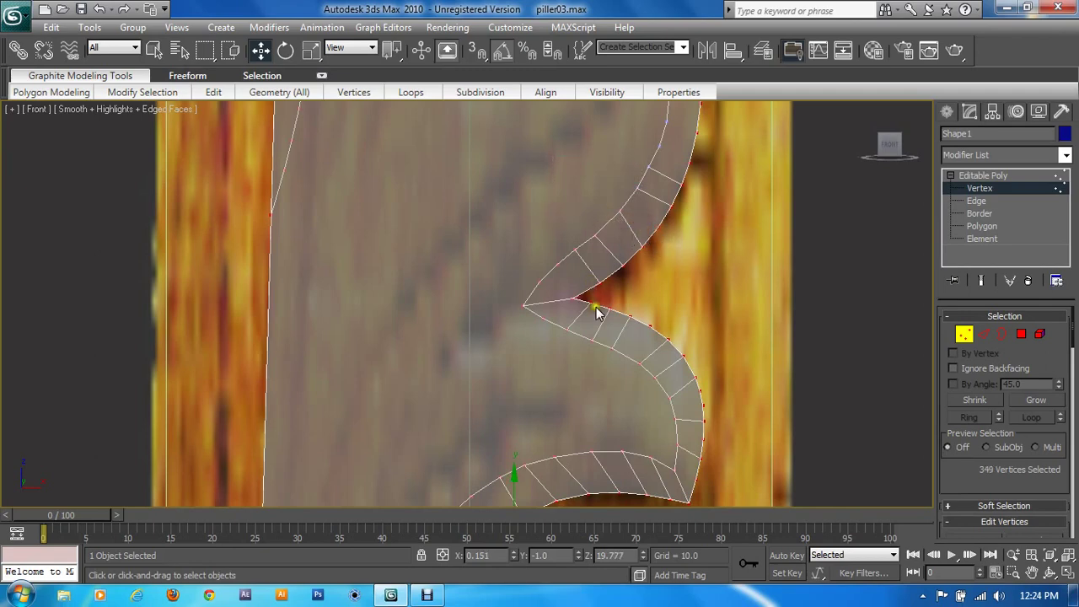
pyautogui.moveTo(596, 307)
pyautogui.mouseDown(button='middle')
pyautogui.moveTo(602, 260)
pyautogui.moveTo(595, 321)
pyautogui.mouseUp(button='middle')
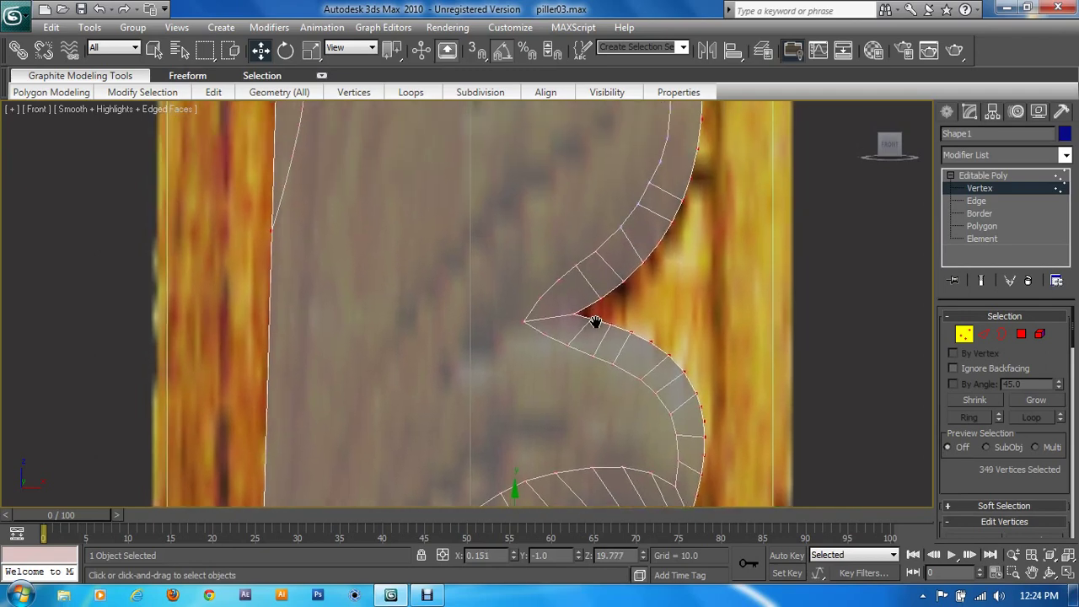
pyautogui.keyDown('alt'); pyautogui.moveTo(591, 263); pyautogui.dragTo(591, 265); pyautogui.keyUp('alt')
pyautogui.keyDown('alt'); pyautogui.moveTo(512, 248); pyautogui.dragTo(559, 308); pyautogui.keyUp('alt')
pyautogui.keyDown('alt'); pyautogui.moveTo(488, 285); pyautogui.dragTo(560, 368); pyautogui.keyUp('alt')
# Deselect inner-contour vertices along the scroll curve and bend, leaving 324 selected
pyautogui.moveTo(567, 392); pyautogui.dragTo(453, 234, button='middle')
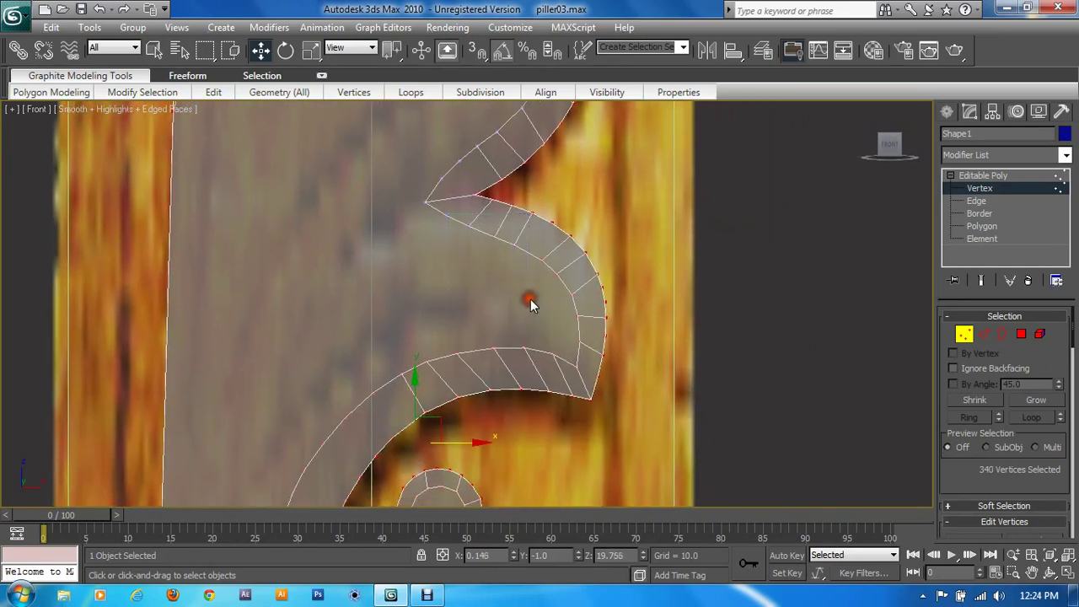
pyautogui.moveTo(530, 298); pyautogui.dragTo(489, 226, button='middle')
pyautogui.keyDown('alt'); pyautogui.moveTo(482, 179); pyautogui.dragTo(538, 297); pyautogui.keyUp('alt')
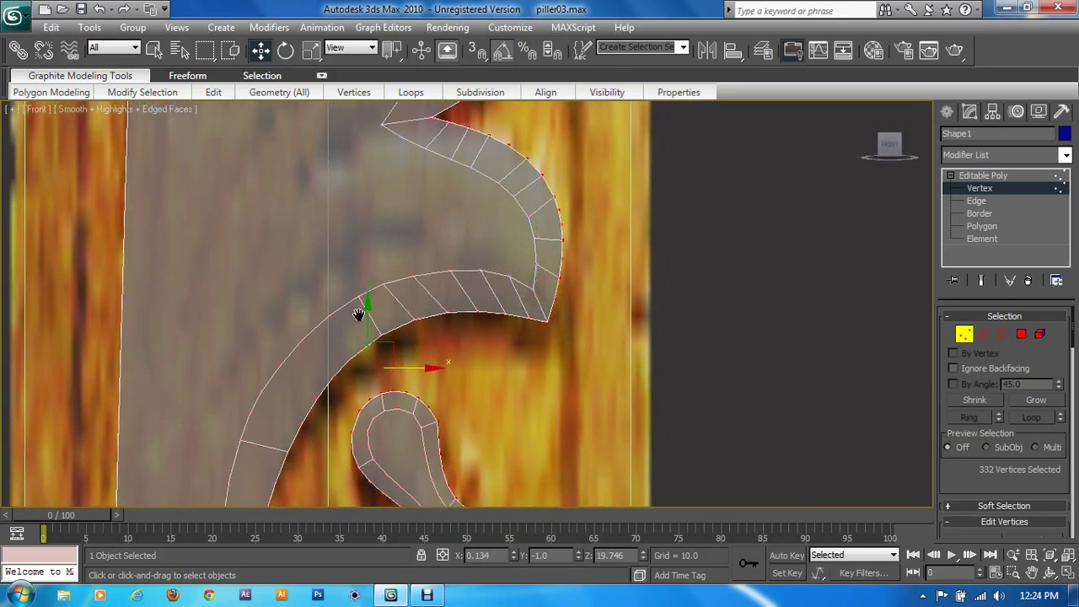
pyautogui.moveTo(307, 235); pyautogui.dragTo(386, 214, button='middle')
pyautogui.keyDown('alt'); pyautogui.moveTo(386, 215); pyautogui.dragTo(538, 268); pyautogui.keyUp('alt')
pyautogui.moveTo(546, 283)
pyautogui.mouseDown(button='middle')
pyautogui.moveTo(494, 253)
pyautogui.moveTo(501, 206)
pyautogui.mouseUp(button='middle')
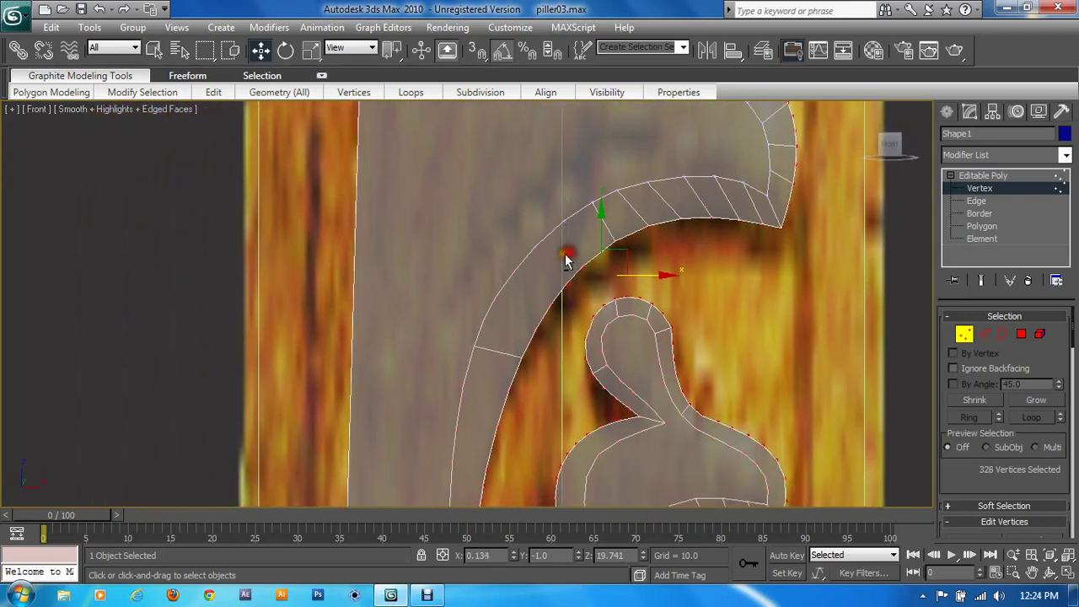
pyautogui.moveTo(567, 257); pyautogui.dragTo(513, 217, button='middle')
pyautogui.keyDown('alt'); pyautogui.moveTo(559, 207); pyautogui.dragTo(559, 207); pyautogui.keyUp('alt')
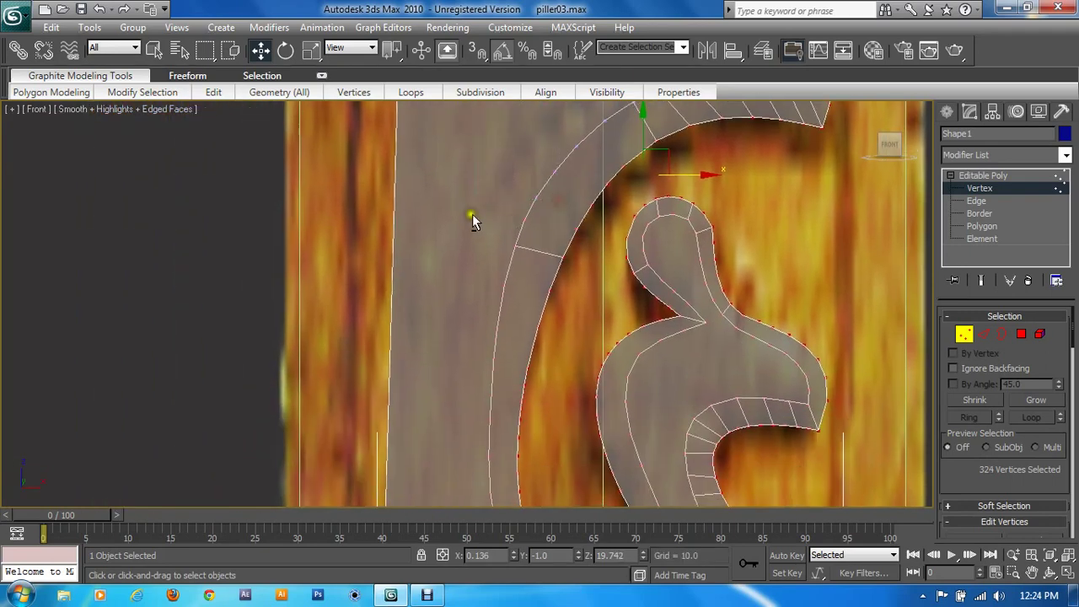
# Deselect the inner vertices along the S-scroll's curves and lower loop
pyautogui.keyDown('alt'); pyautogui.moveTo(443, 256); pyautogui.dragTo(491, 363); pyautogui.keyUp('alt')
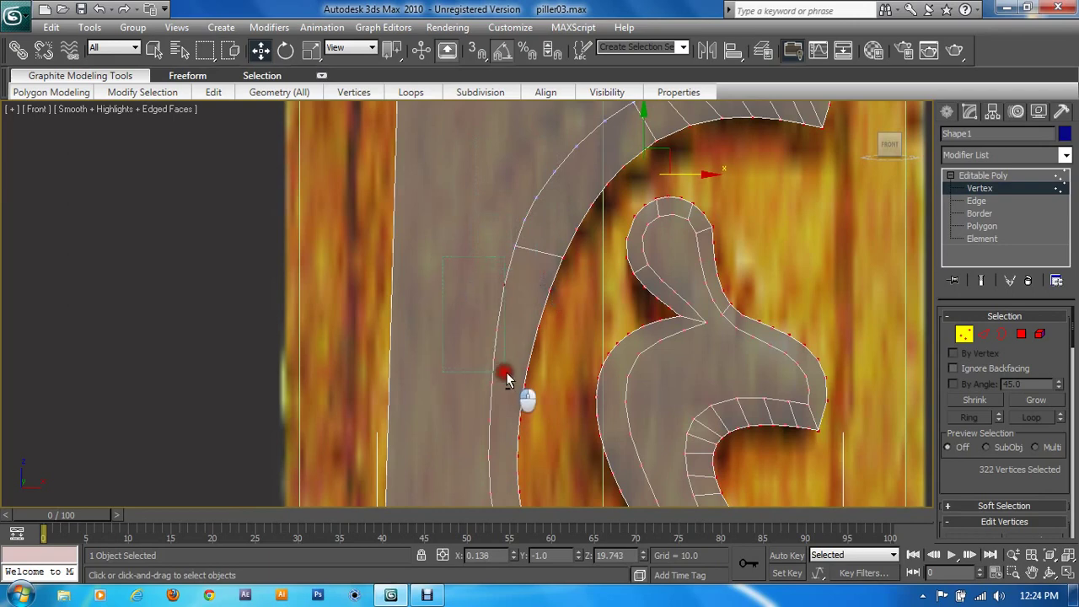
pyautogui.keyDown('alt'); pyautogui.click(509, 379); pyautogui.keyUp('alt')
pyautogui.moveTo(497, 412); pyautogui.dragTo(479, 231, button='middle')
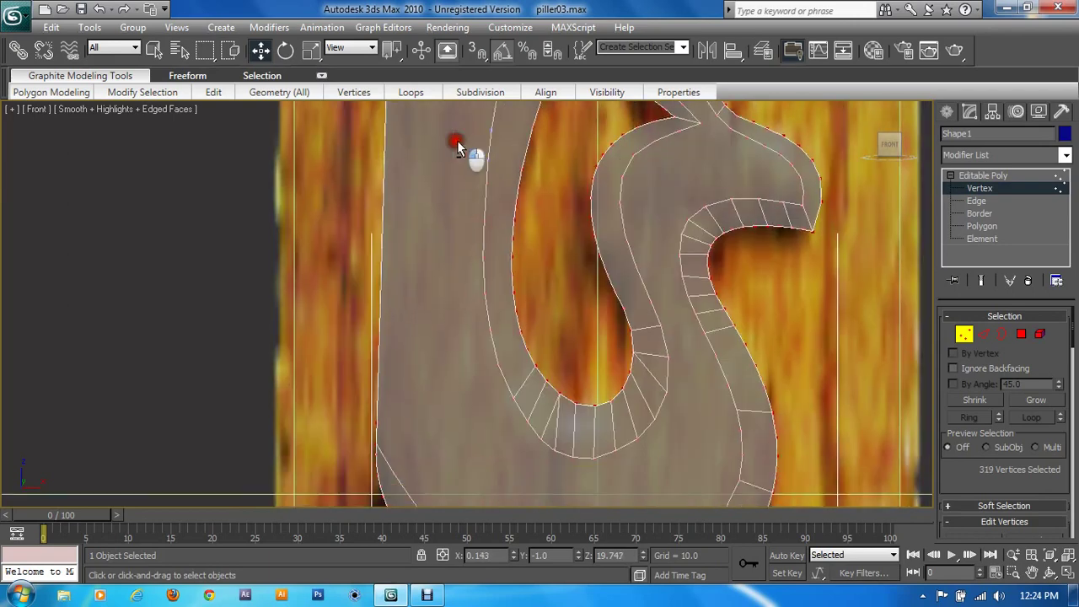
pyautogui.keyDown('alt'); pyautogui.moveTo(457, 140); pyautogui.dragTo(493, 307); pyautogui.keyUp('alt')
pyautogui.moveTo(508, 431); pyautogui.dragTo(375, 352, button='middle')
pyautogui.keyDown('alt'); pyautogui.click(435, 289); pyautogui.keyUp('alt')
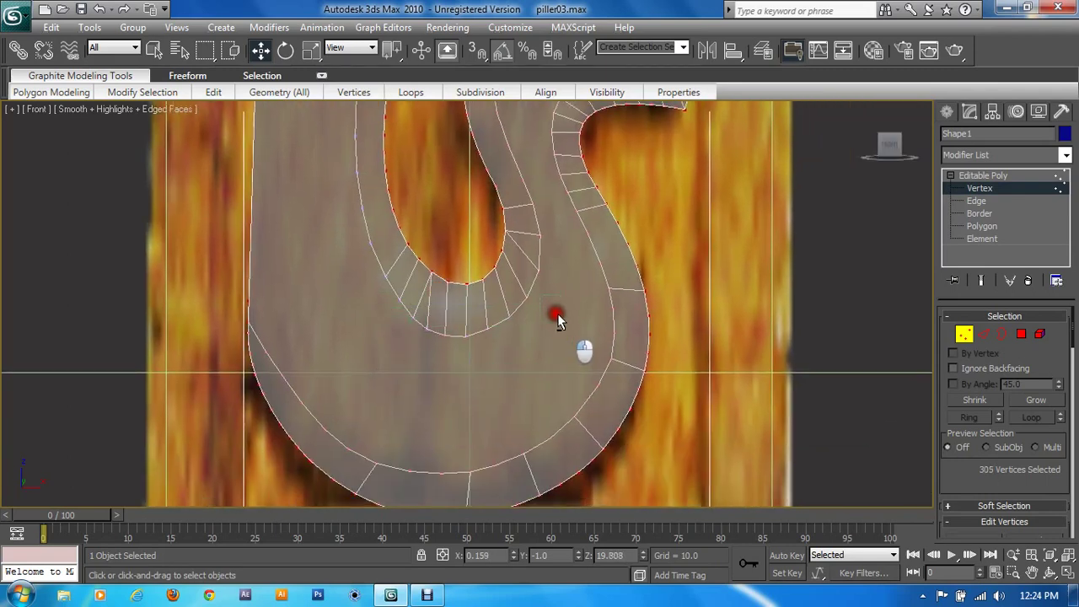
pyautogui.moveTo(557, 314)
pyautogui.keyDown('alt'); pyautogui.mouseDown()
pyautogui.moveTo(521, 251)
pyautogui.moveTo(527, 189)
pyautogui.mouseUp(); pyautogui.keyUp('alt')
pyautogui.moveTo(527, 188); pyautogui.dragTo(526, 398, button='middle')
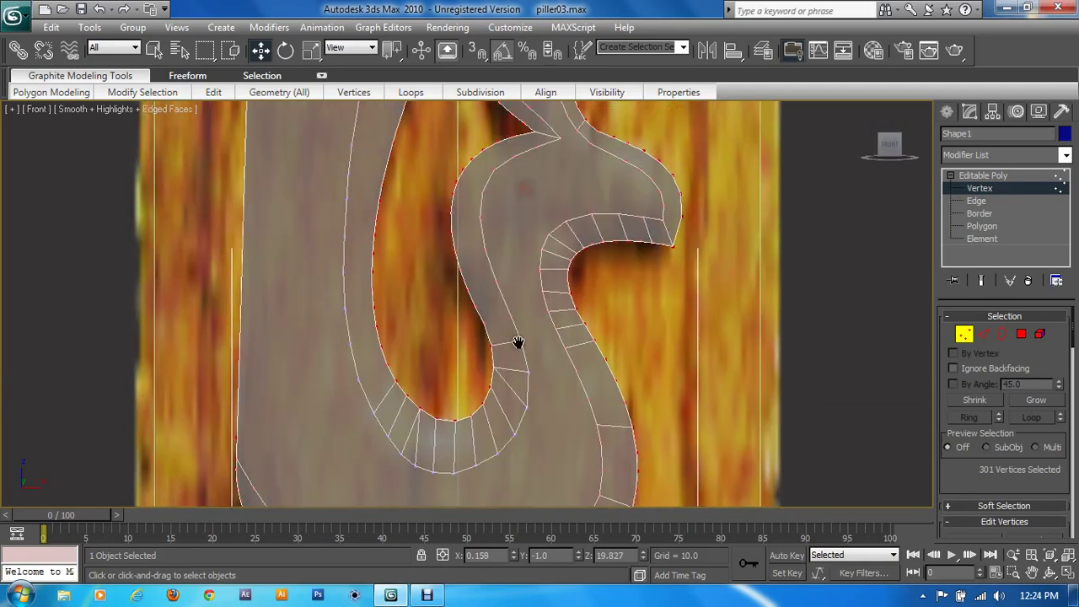
pyautogui.keyDown('alt'); pyautogui.moveTo(487, 331); pyautogui.dragTo(468, 215); pyautogui.keyUp('alt')
pyautogui.moveTo(495, 241); pyautogui.dragTo(457, 379, button='middle')
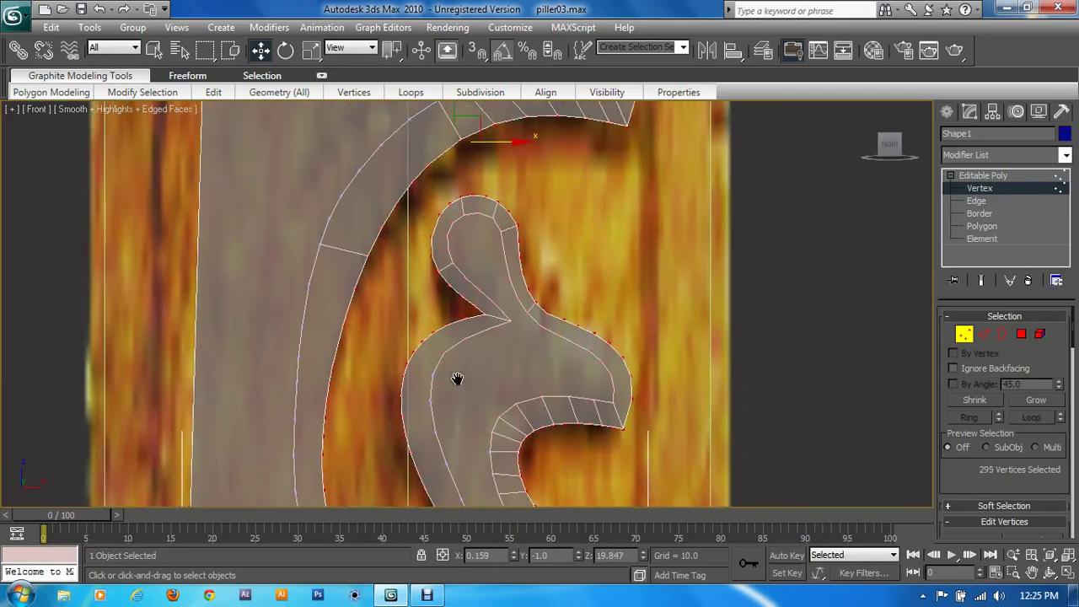
# Deselect the inner-edge vertices around the leaf curl and its lower curve
pyautogui.scroll(2, 473, 371)
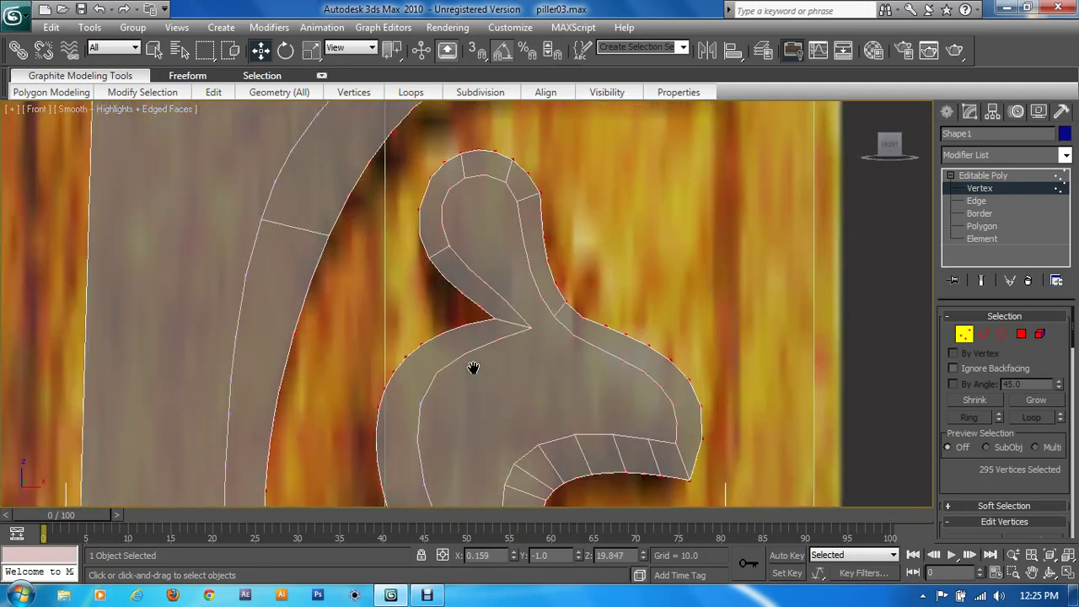
pyautogui.keyDown('alt'); pyautogui.click(558, 340); pyautogui.keyUp('alt')
pyautogui.moveTo(486, 366)
pyautogui.mouseDown()
pyautogui.moveTo(554, 333)
pyautogui.moveTo(494, 281)
pyautogui.mouseUp()
pyautogui.keyDown('alt'); pyautogui.click(477, 269); pyautogui.keyUp('alt')
pyautogui.keyDown('alt'); pyautogui.click(440, 231); pyautogui.keyUp('alt')
pyautogui.keyDown('alt'); pyautogui.click(442, 199); pyautogui.keyUp('alt')
pyautogui.keyDown('alt'); pyautogui.click(445, 189); pyautogui.keyUp('alt')
pyautogui.keyDown('alt'); pyautogui.click(490, 202); pyautogui.keyUp('alt')
pyautogui.keyDown('alt'); pyautogui.moveTo(515, 217); pyautogui.dragTo(518, 218); pyautogui.keyUp('alt')
pyautogui.moveTo(537, 322)
pyautogui.keyDown('alt'); pyautogui.mouseDown()
pyautogui.moveTo(560, 357)
pyautogui.moveTo(602, 376)
pyautogui.moveTo(687, 450)
pyautogui.mouseUp(); pyautogui.keyUp('alt')
pyautogui.moveTo(686, 451); pyautogui.dragTo(651, 321, button='middle')
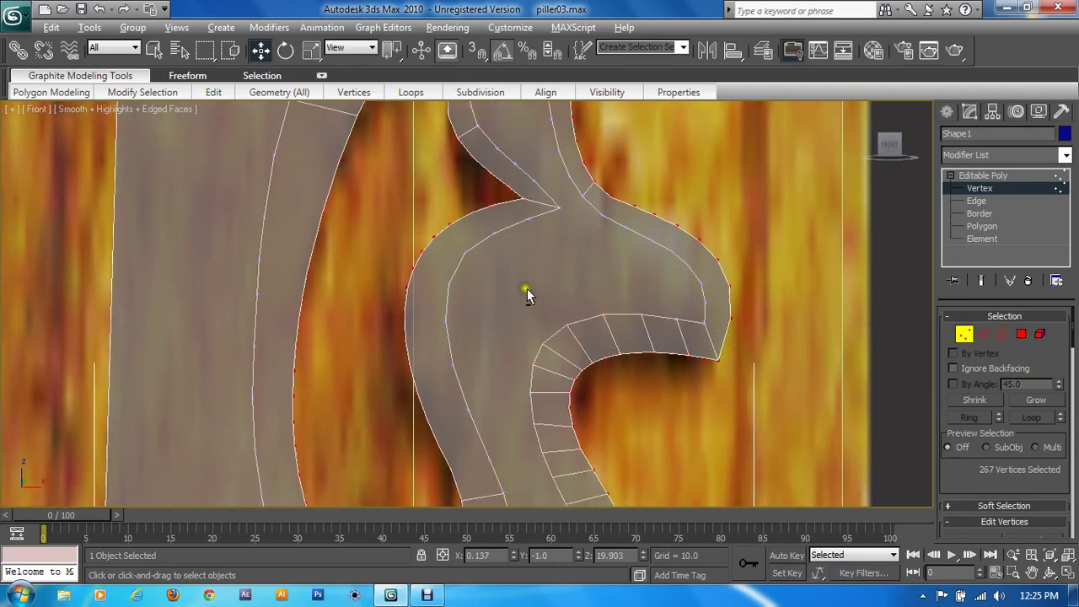
pyautogui.keyDown('alt'); pyautogui.moveTo(525, 289); pyautogui.dragTo(662, 347); pyautogui.keyUp('alt')
pyautogui.moveTo(669, 354); pyautogui.dragTo(510, 200, button='middle')
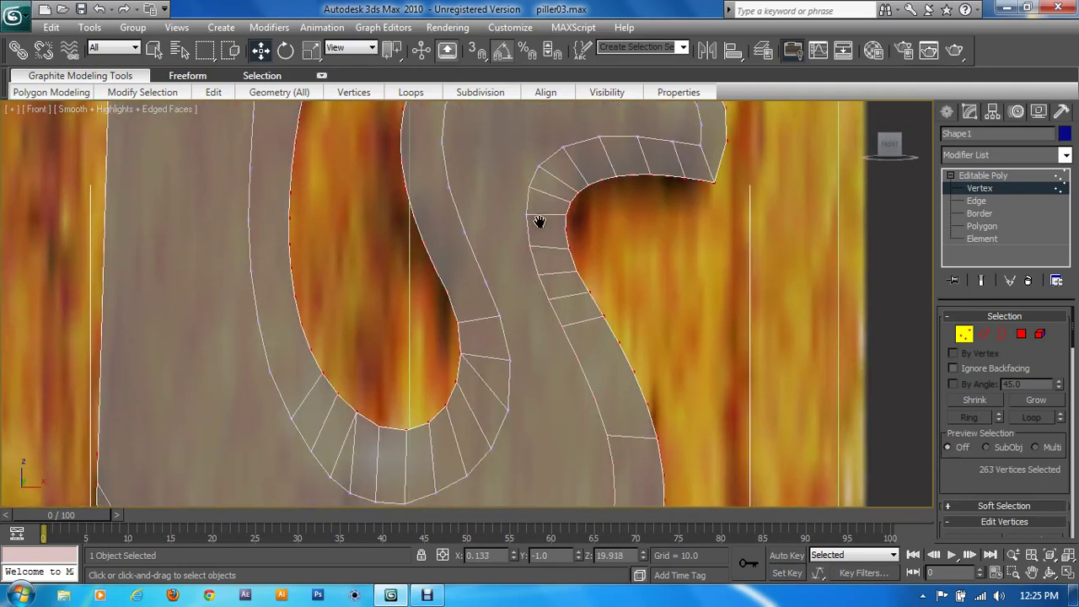
pyautogui.keyDown('alt'); pyautogui.click(556, 329); pyautogui.keyUp('alt')
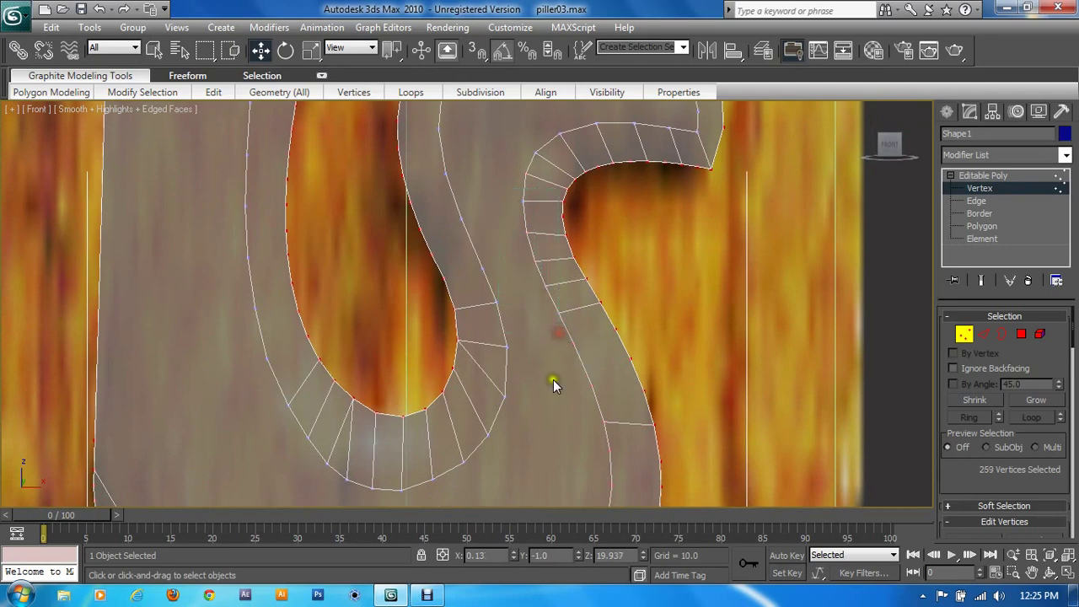
# Drop the inner vertices around the bottom loop, leaving 239 selected, then frame the whole pillar
pyautogui.scroll(2, 456, 221)
pyautogui.keyDown('alt'); pyautogui.moveTo(468, 202); pyautogui.dragTo(532, 370); pyautogui.keyUp('alt')
pyautogui.moveTo(518, 376); pyautogui.dragTo(544, 248, button='middle')
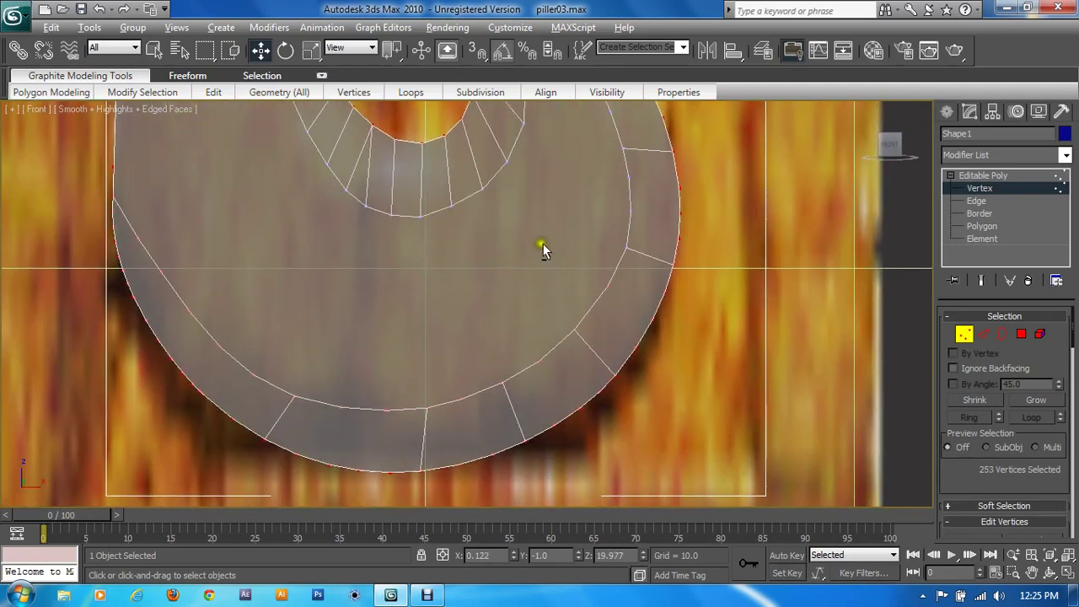
pyautogui.moveTo(530, 294)
pyautogui.keyDown('alt'); pyautogui.mouseDown()
pyautogui.moveTo(553, 320)
pyautogui.moveTo(525, 349)
pyautogui.mouseUp(); pyautogui.keyUp('alt')
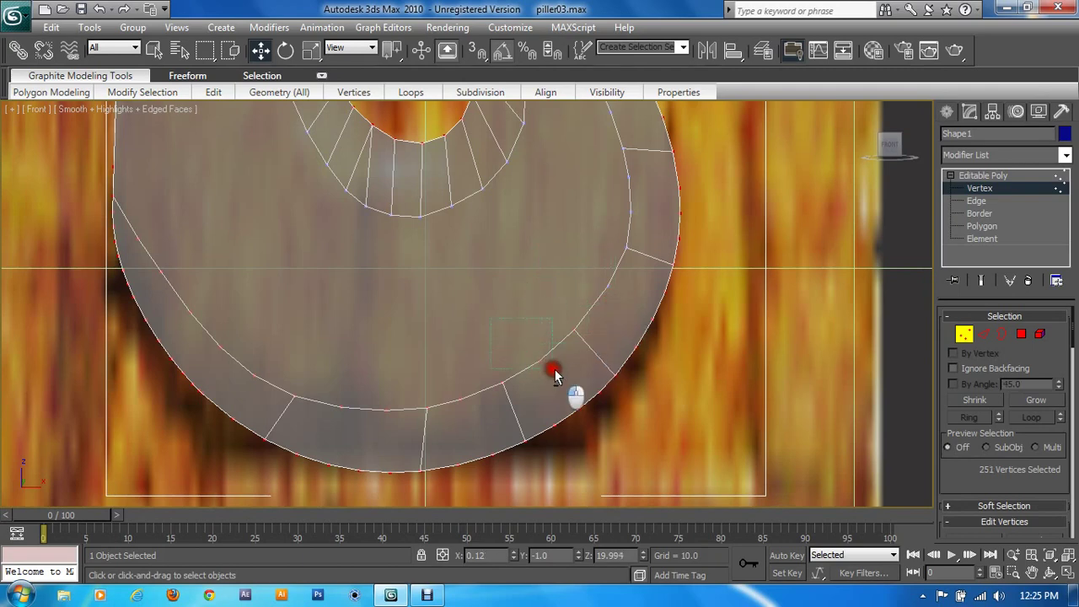
pyautogui.keyDown('alt'); pyautogui.moveTo(386, 356); pyautogui.dragTo(454, 425); pyautogui.keyUp('alt')
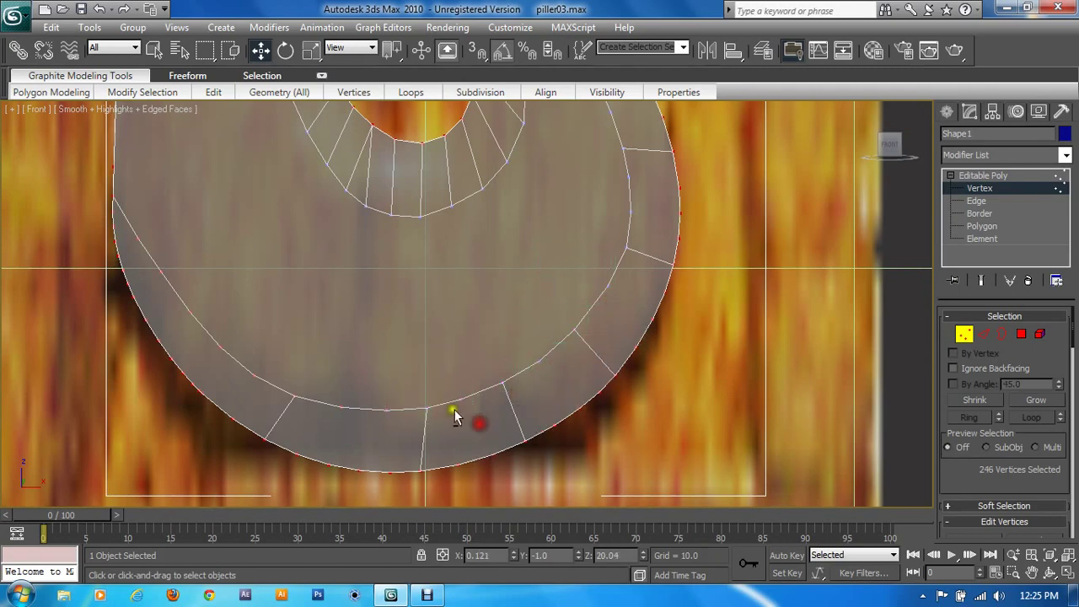
pyautogui.keyDown('alt'); pyautogui.moveTo(371, 411); pyautogui.dragTo(389, 434); pyautogui.keyUp('alt')
pyautogui.moveTo(284, 377); pyautogui.dragTo(405, 433, button='middle')
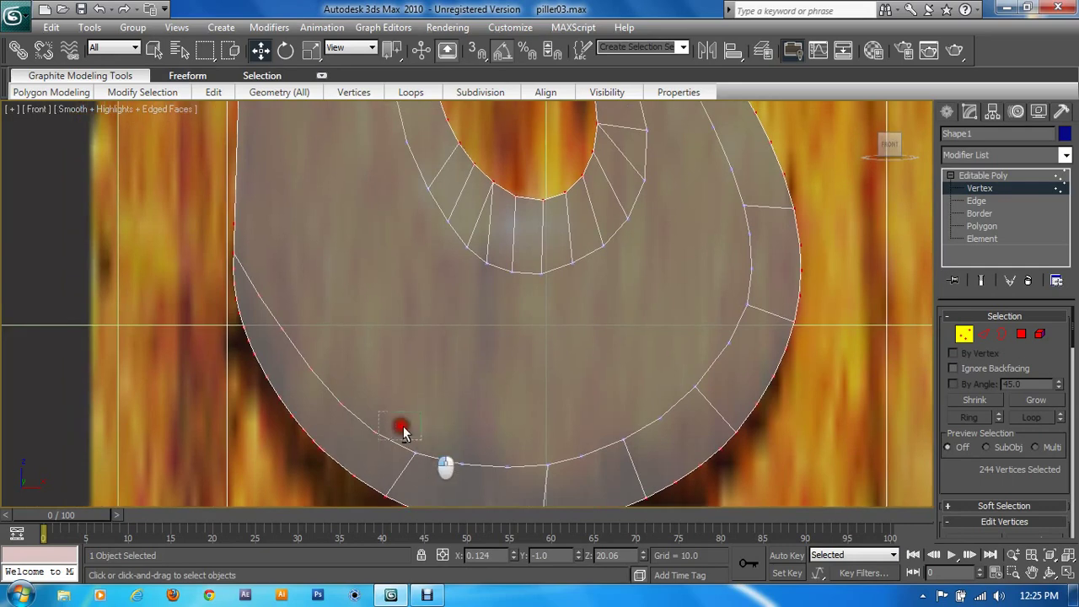
pyautogui.moveTo(333, 359)
pyautogui.keyDown('alt'); pyautogui.mouseDown()
pyautogui.moveTo(354, 393)
pyautogui.moveTo(282, 329)
pyautogui.moveTo(257, 269)
pyautogui.mouseUp(); pyautogui.keyUp('alt')
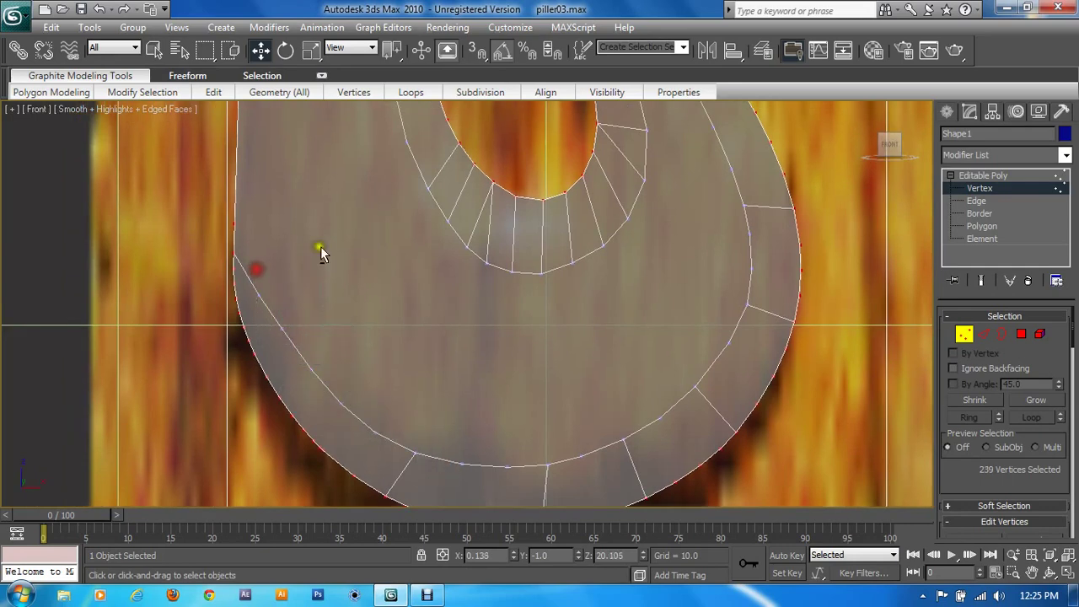
pyautogui.scroll(-5, 469, 380)
pyautogui.scroll(-3, 499, 385)
pyautogui.moveTo(542, 289); pyautogui.dragTo(516, 390, button='middle')
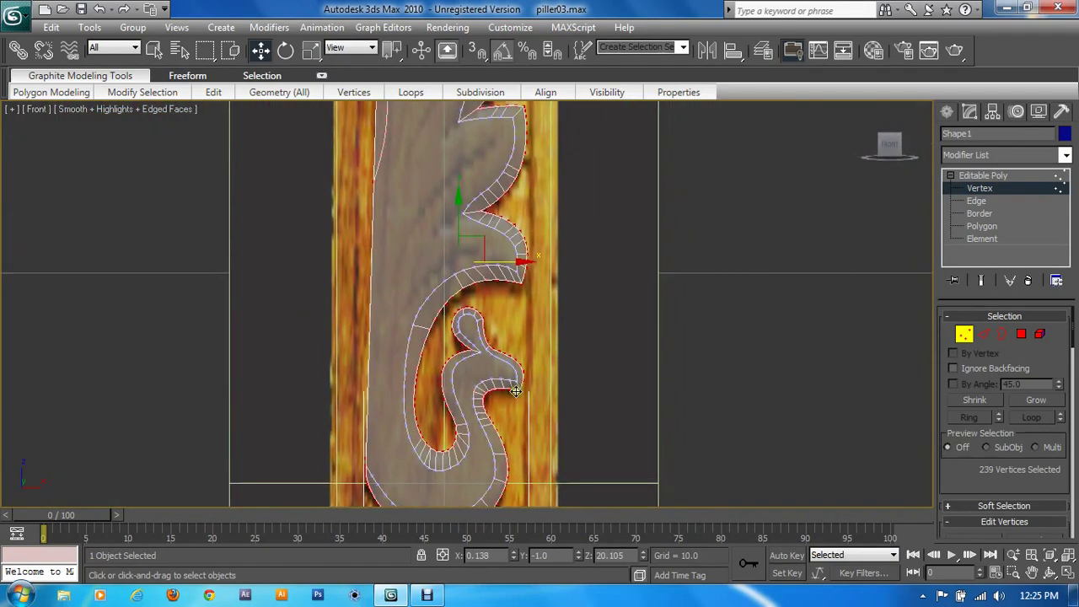
# Maximize the Left view and slide the selected outline vertices back along X
pyautogui.hotkey('alt', 'w')
pyautogui.rightClick(243, 431)
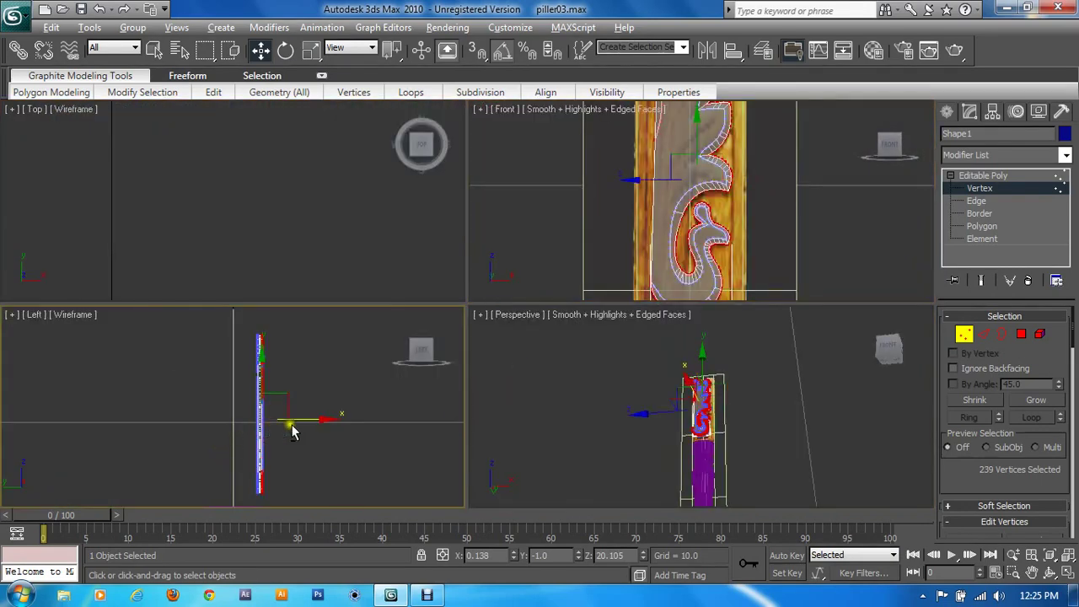
pyautogui.hotkey('alt', 'w')
pyautogui.scroll(3, 548, 428)
pyautogui.moveTo(561, 369)
pyautogui.mouseDown(button='middle')
pyautogui.moveTo(550, 363)
pyautogui.moveTo(552, 405)
pyautogui.mouseUp(button='middle')
pyautogui.scroll(2, 550, 363)
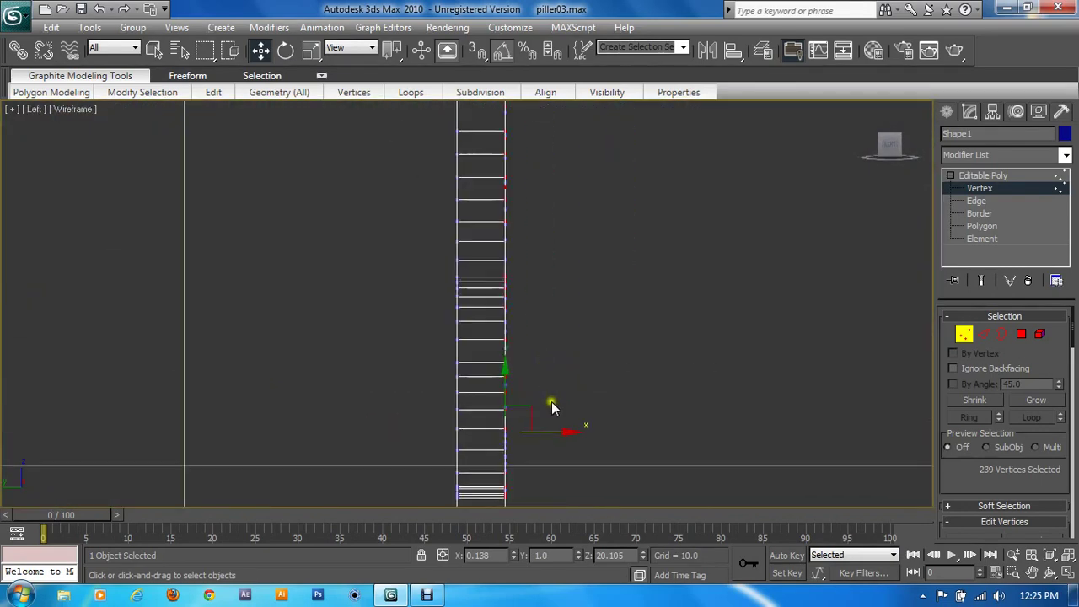
pyautogui.moveTo(555, 431); pyautogui.dragTo(516, 432)
# Inspect the slanted bevel in a maximized Perspective view with shaded selection and See-Through
pyautogui.hotkey('alt', 'w')
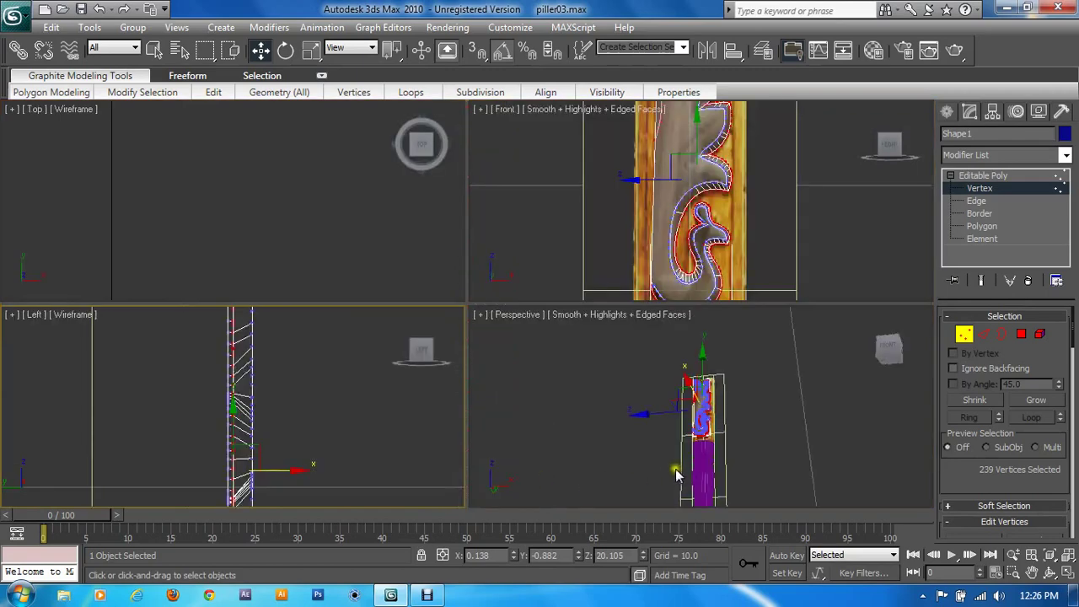
pyautogui.rightClick(677, 468)
pyautogui.hotkey('alt', 'w')
pyautogui.press('z')
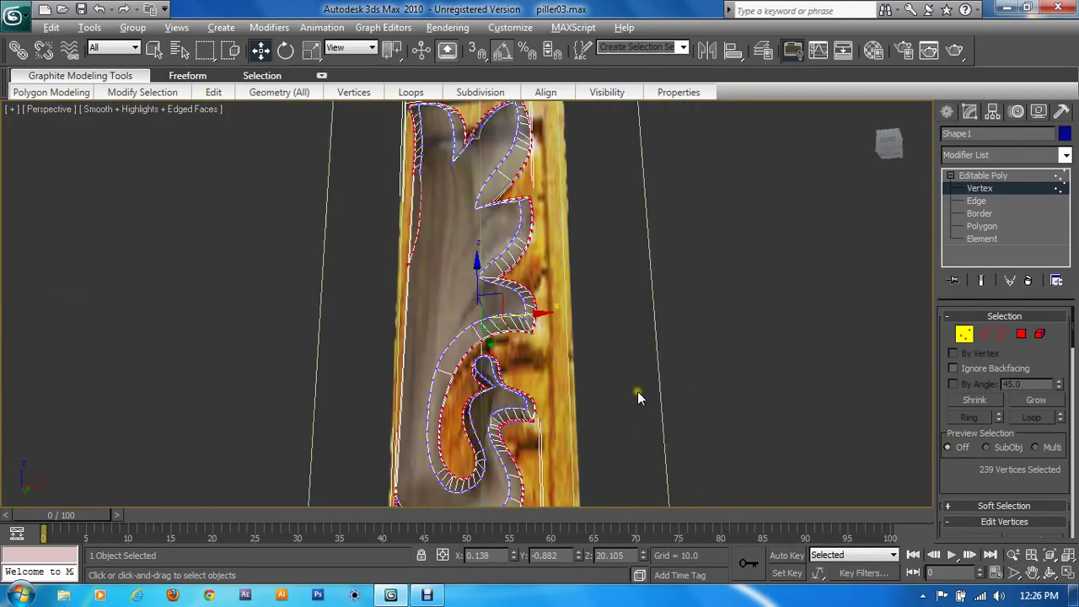
pyautogui.moveTo(637, 391)
pyautogui.mouseDown(button='middle')
pyautogui.moveTo(558, 385)
pyautogui.moveTo(552, 451)
pyautogui.moveTo(512, 433)
pyautogui.moveTo(515, 450)
pyautogui.moveTo(540, 456)
pyautogui.moveTo(553, 400)
pyautogui.moveTo(554, 434)
pyautogui.moveTo(541, 363)
pyautogui.moveTo(571, 318)
pyautogui.moveTo(553, 343)
pyautogui.moveTo(511, 357)
pyautogui.moveTo(555, 413)
pyautogui.mouseUp(button='middle')
pyautogui.press('F2')
pyautogui.moveTo(422, 350)
pyautogui.keyDown('alt'); pyautogui.mouseDown(button='middle')
pyautogui.moveTo(385, 425)
pyautogui.moveTo(431, 392)
pyautogui.mouseUp(button='middle'); pyautogui.keyUp('alt')
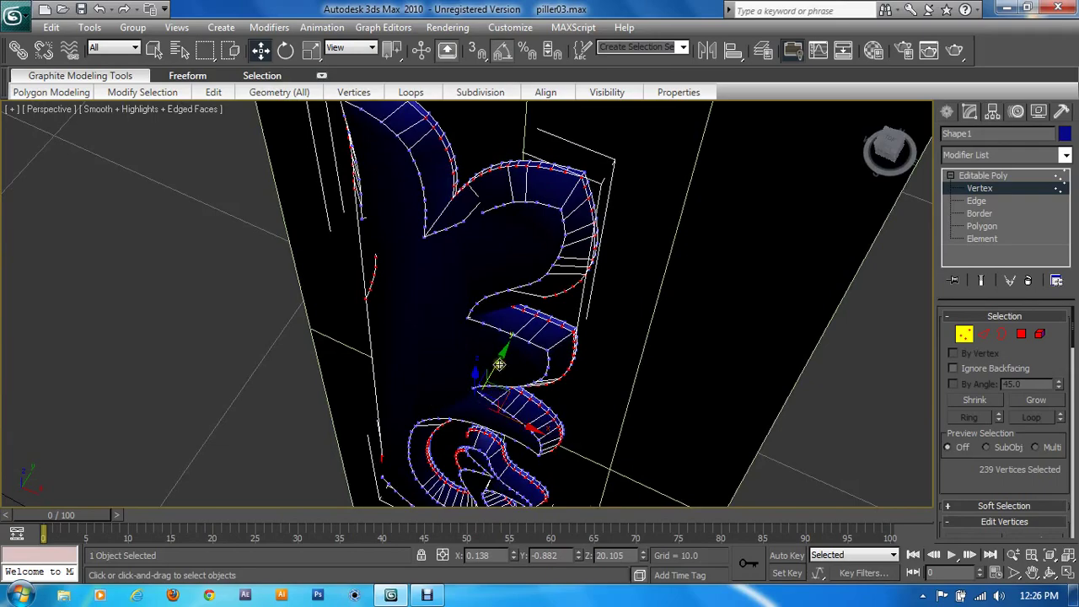
pyautogui.moveTo(499, 364); pyautogui.dragTo(498, 358)
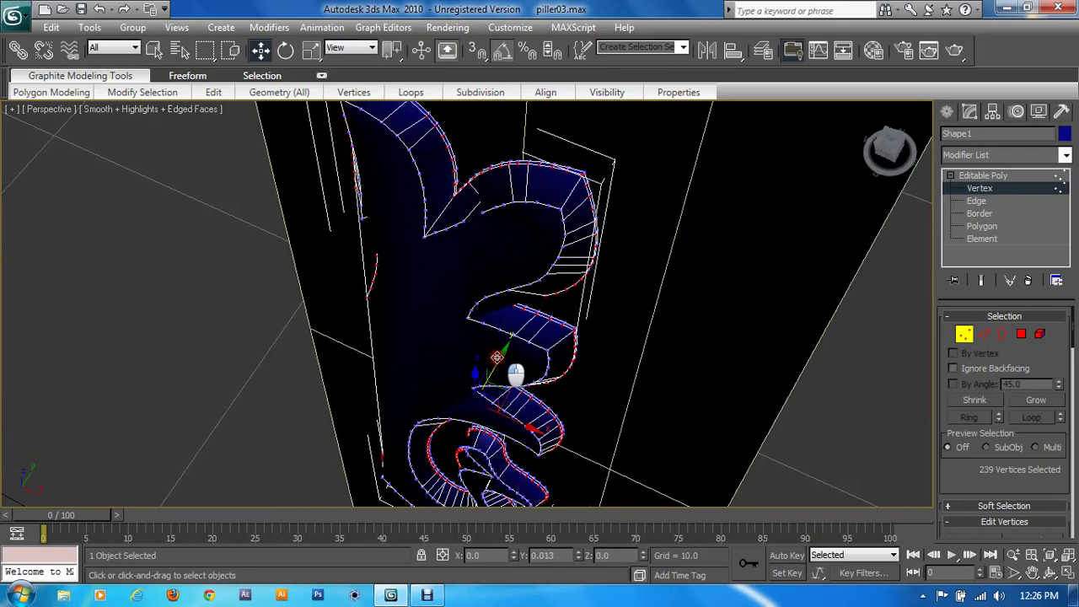
pyautogui.moveTo(515, 373)
pyautogui.keyDown('alt'); pyautogui.mouseDown(button='middle')
pyautogui.moveTo(494, 320)
pyautogui.moveTo(554, 290)
pyautogui.moveTo(385, 405)
pyautogui.moveTo(507, 337)
pyautogui.moveTo(451, 332)
pyautogui.moveTo(499, 295)
pyautogui.moveTo(438, 316)
pyautogui.mouseUp(button='middle'); pyautogui.keyUp('alt')
pyautogui.moveTo(352, 318); pyautogui.dragTo(397, 245, button='middle')
pyautogui.hotkey('alt', 'x')
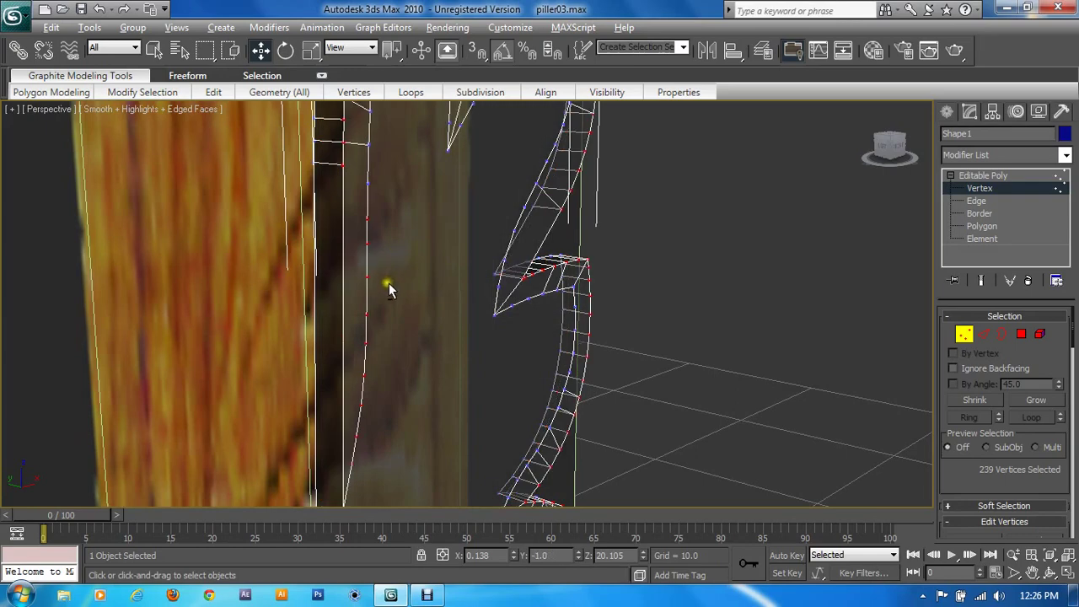
# In the Front view, deselect vertices along the leaf edge, leaving 230 selected
pyautogui.hotkey('alt', 'w')
pyautogui.rightClick(149, 175)
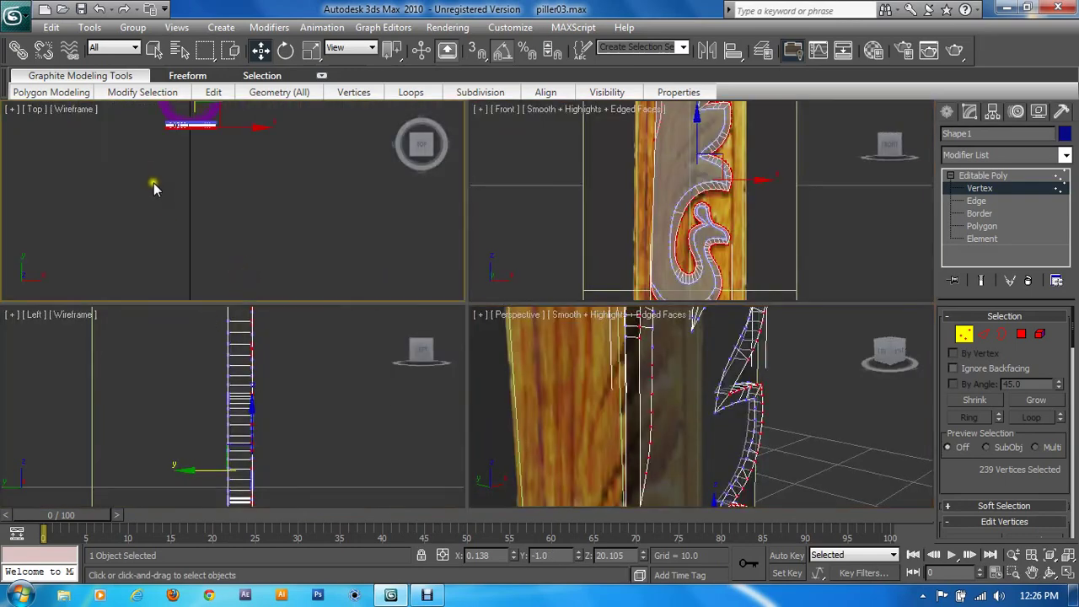
pyautogui.press('z')
pyautogui.hotkey('alt', 'w')
pyautogui.hotkey('alt', 'w')
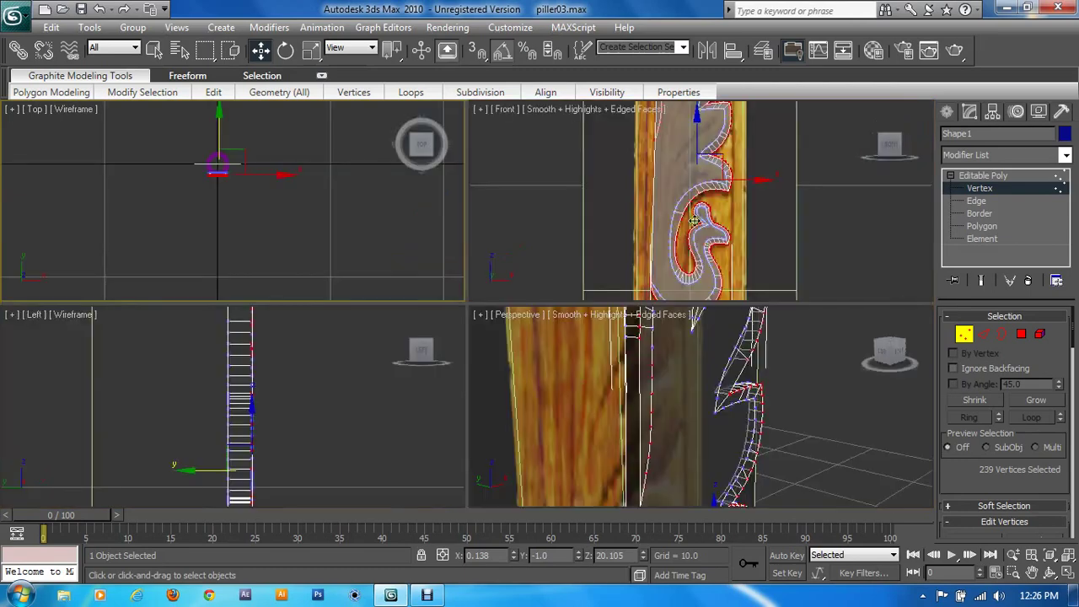
pyautogui.rightClick(498, 270)
pyautogui.hotkey('alt', 'w')
pyautogui.moveTo(468, 291); pyautogui.dragTo(520, 413, button='middle')
pyautogui.scroll(4, 487, 330)
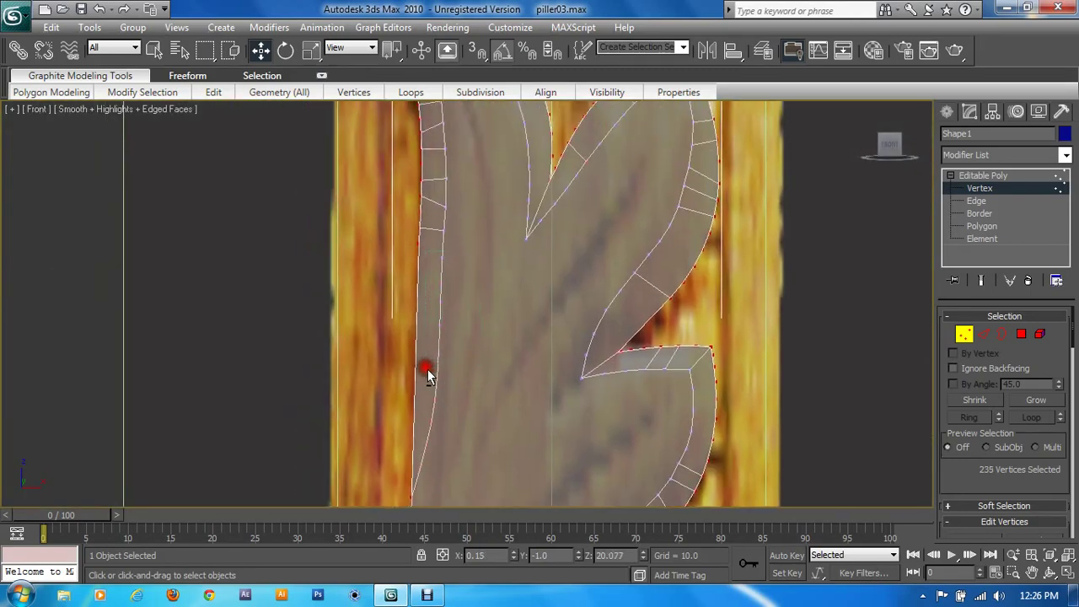
pyautogui.moveTo(428, 369)
pyautogui.mouseDown(button='middle')
pyautogui.moveTo(481, 337)
pyautogui.moveTo(549, 204)
pyautogui.mouseUp(button='middle')
pyautogui.keyDown('alt'); pyautogui.moveTo(548, 205); pyautogui.dragTo(505, 305); pyautogui.keyUp('alt')
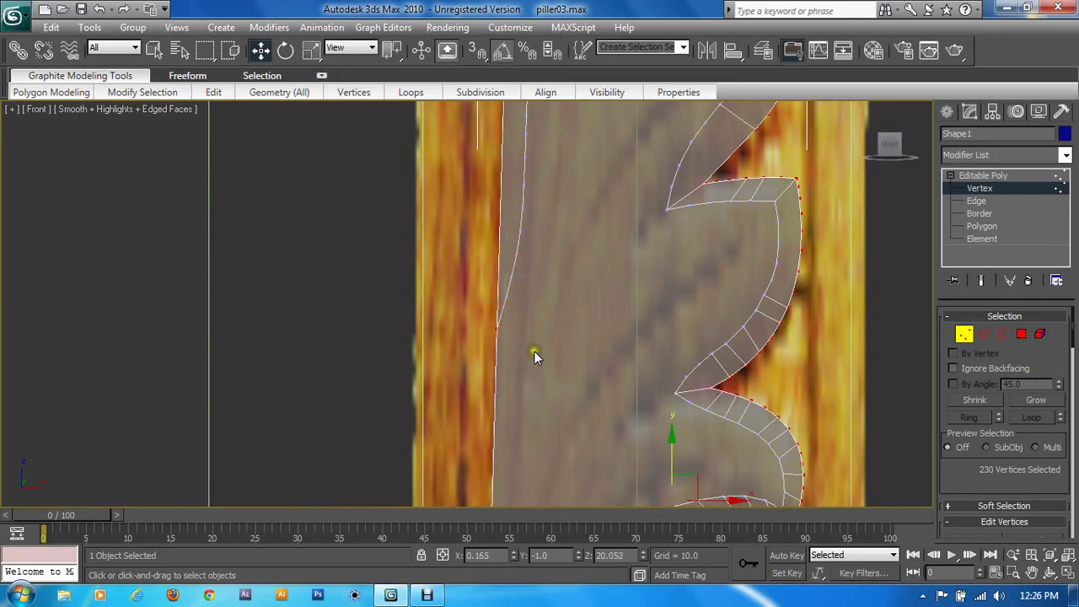
# Slide the 230 selected vertices back in the Left view to slant the bevel band
pyautogui.hotkey('alt', 'w')
pyautogui.rightClick(295, 375)
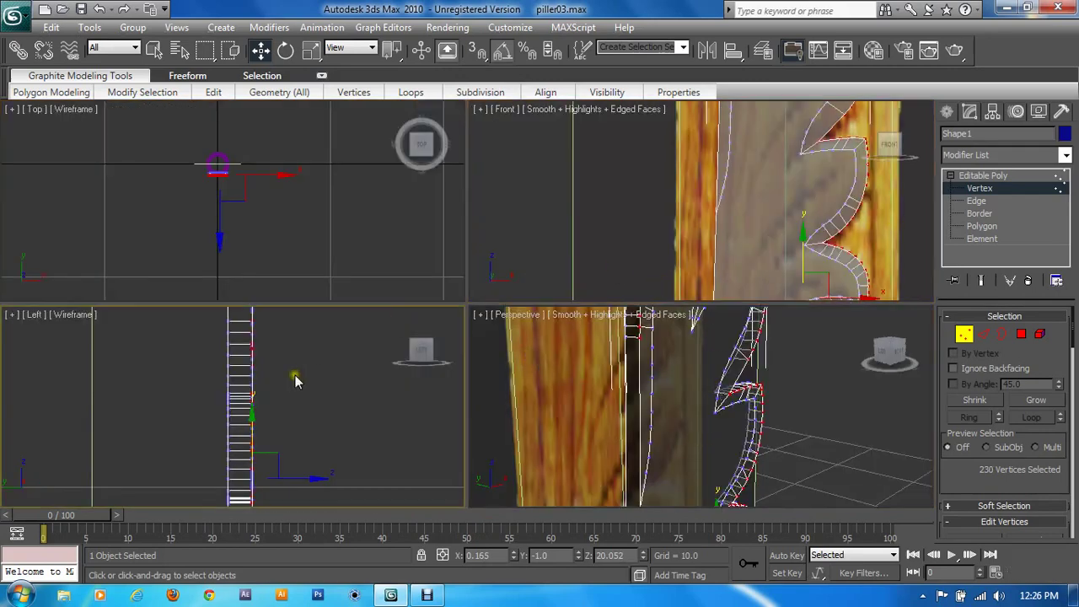
pyautogui.hotkey('alt', 'w')
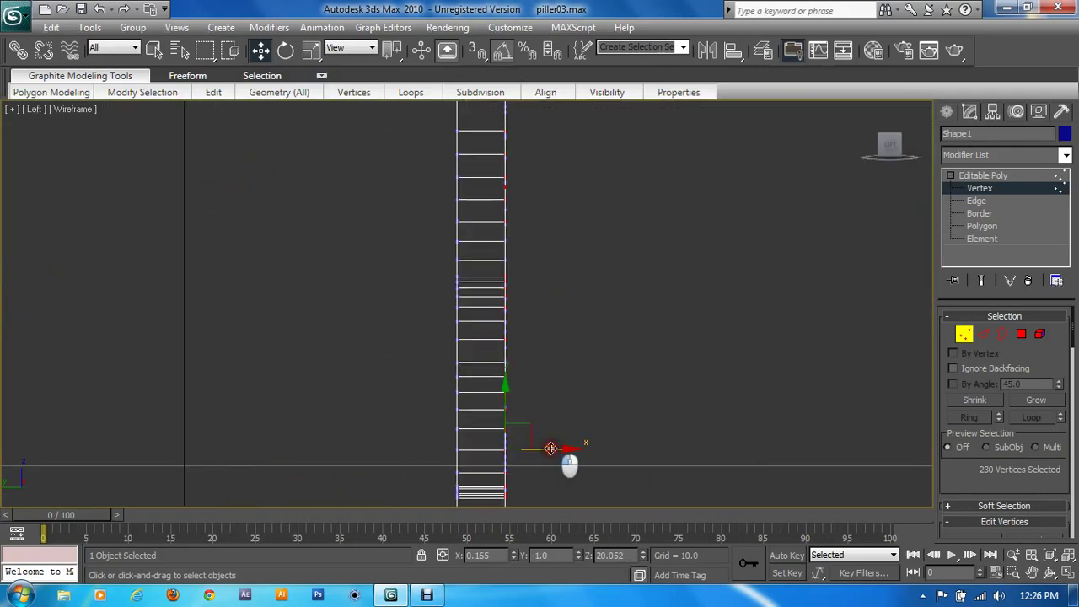
pyautogui.moveTo(561, 449); pyautogui.dragTo(513, 447)
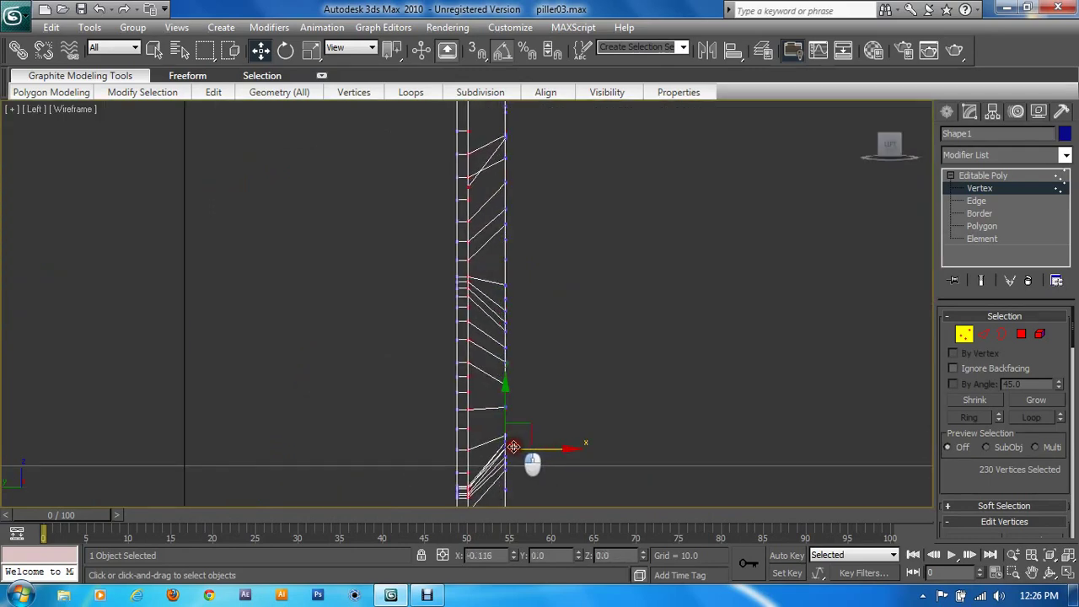
# Maximize Perspective and orbit, zoom and pan to a close-up of the leaf relief
pyautogui.hotkey('alt', 'w')
pyautogui.rightClick(646, 450)
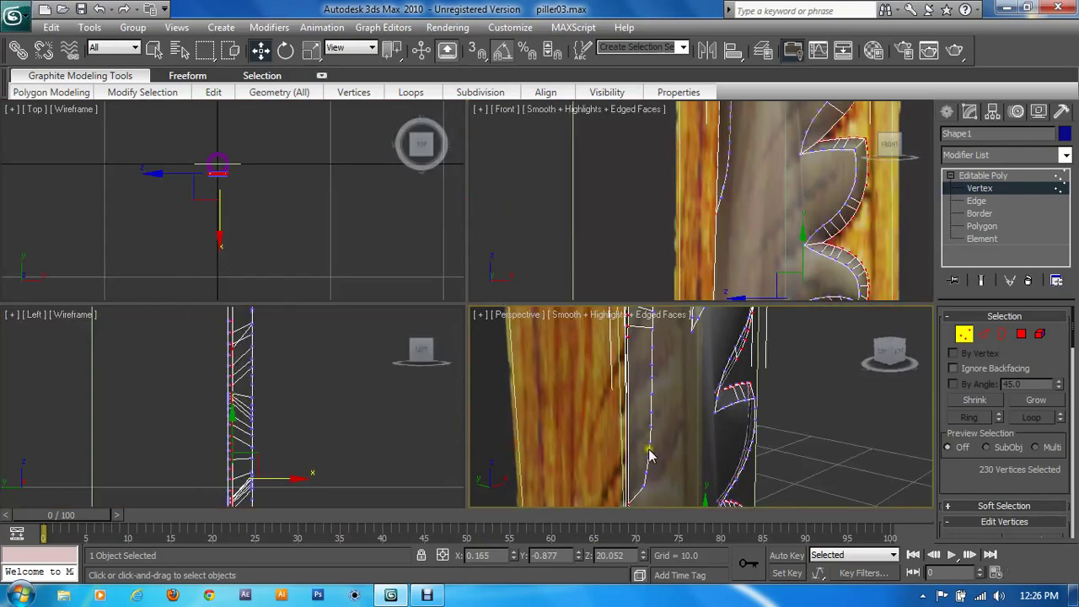
pyautogui.hotkey('alt', 'w')
pyautogui.moveTo(649, 451)
pyautogui.keyDown('alt'); pyautogui.mouseDown(button='middle')
pyautogui.moveTo(550, 401)
pyautogui.moveTo(559, 306)
pyautogui.mouseUp(button='middle'); pyautogui.keyUp('alt')
pyautogui.scroll(5, 522, 345)
pyautogui.moveTo(522, 345)
pyautogui.keyDown('alt'); pyautogui.mouseDown(button='middle')
pyautogui.moveTo(563, 332)
pyautogui.moveTo(532, 403)
pyautogui.mouseUp(button='middle'); pyautogui.keyUp('alt')
pyautogui.moveTo(641, 390)
pyautogui.keyDown('alt'); pyautogui.mouseDown(button='middle')
pyautogui.moveTo(552, 467)
pyautogui.moveTo(641, 385)
pyautogui.moveTo(648, 403)
pyautogui.moveTo(513, 289)
pyautogui.moveTo(556, 297)
pyautogui.mouseUp(button='middle'); pyautogui.keyUp('alt')
pyautogui.hotkey('alt', 'x')
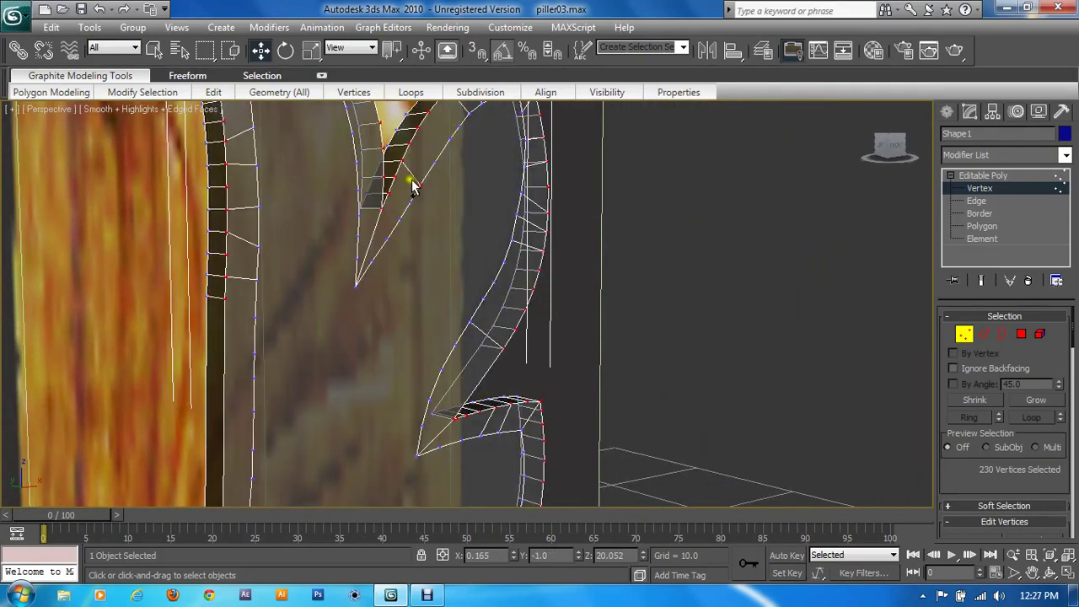
pyautogui.keyDown('alt'); pyautogui.click(419, 184); pyautogui.keyUp('alt')
pyautogui.scroll(-3, 506, 336)
pyautogui.moveTo(506, 334)
pyautogui.keyDown('alt'); pyautogui.mouseDown(button='middle')
pyautogui.moveTo(470, 325)
pyautogui.moveTo(458, 289)
pyautogui.moveTo(509, 235)
pyautogui.mouseUp(button='middle'); pyautogui.keyUp('alt')
pyautogui.hotkey('alt', 'x')
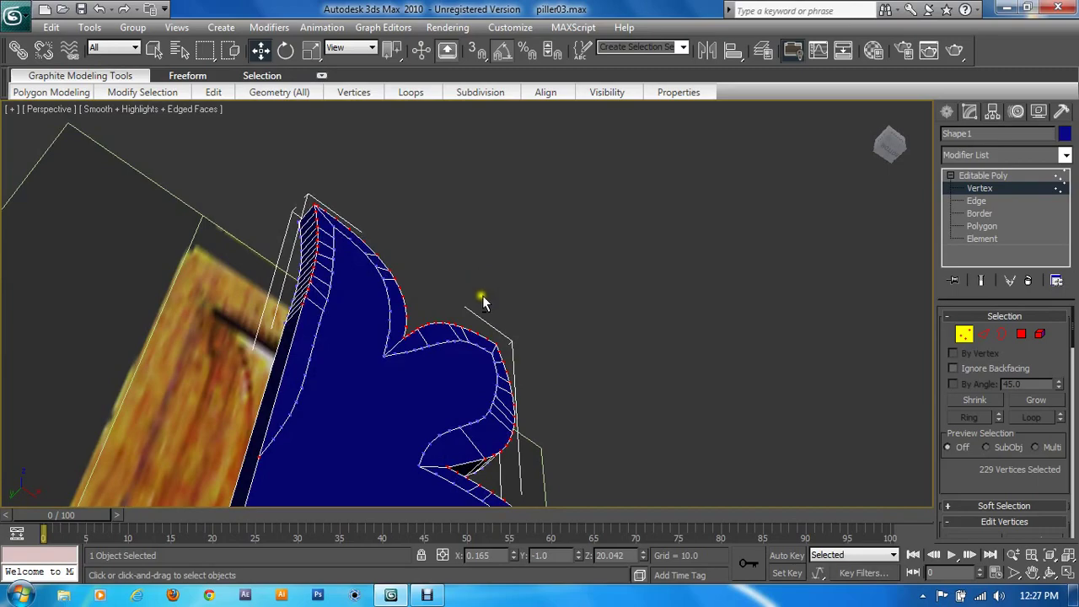
pyautogui.moveTo(458, 368)
pyautogui.keyDown('alt'); pyautogui.mouseDown(button='middle')
pyautogui.moveTo(422, 453)
pyautogui.moveTo(384, 457)
pyautogui.moveTo(491, 385)
pyautogui.moveTo(470, 236)
pyautogui.moveTo(506, 421)
pyautogui.moveTo(468, 486)
pyautogui.moveTo(467, 476)
pyautogui.mouseUp(button='middle'); pyautogui.keyUp('alt')
pyautogui.moveTo(545, 430)
pyautogui.keyDown('alt'); pyautogui.mouseDown(button='middle')
pyautogui.moveTo(569, 414)
pyautogui.moveTo(576, 422)
pyautogui.moveTo(570, 406)
pyautogui.moveTo(634, 387)
pyautogui.moveTo(646, 270)
pyautogui.moveTo(639, 289)
pyautogui.moveTo(725, 264)
pyautogui.moveTo(394, 242)
pyautogui.moveTo(458, 427)
pyautogui.moveTo(420, 355)
pyautogui.mouseUp(button='middle'); pyautogui.keyUp('alt')
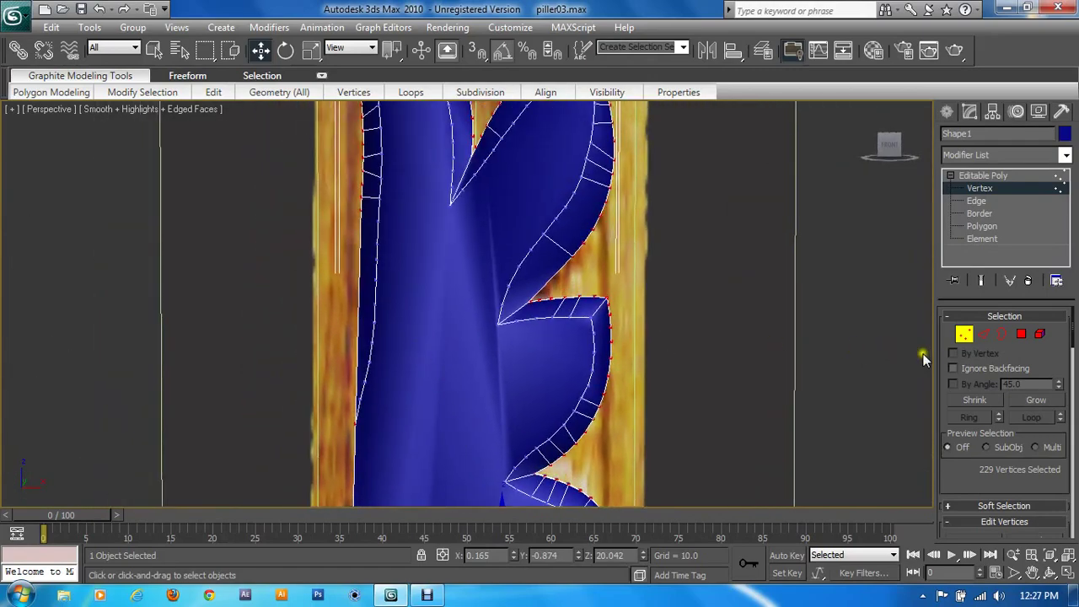
pyautogui.click(964, 335)
pyautogui.keyDown('alt'); pyautogui.moveTo(540, 332); pyautogui.dragTo(622, 371, button='middle'); pyautogui.keyUp('alt')
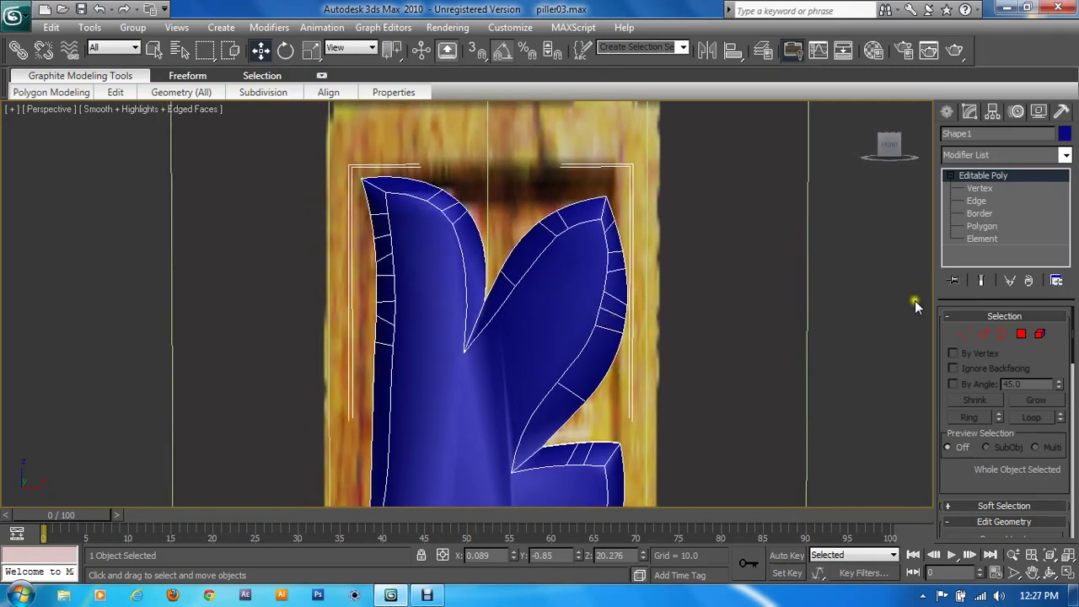
pyautogui.press('1')
pyautogui.scroll(2, 489, 324)
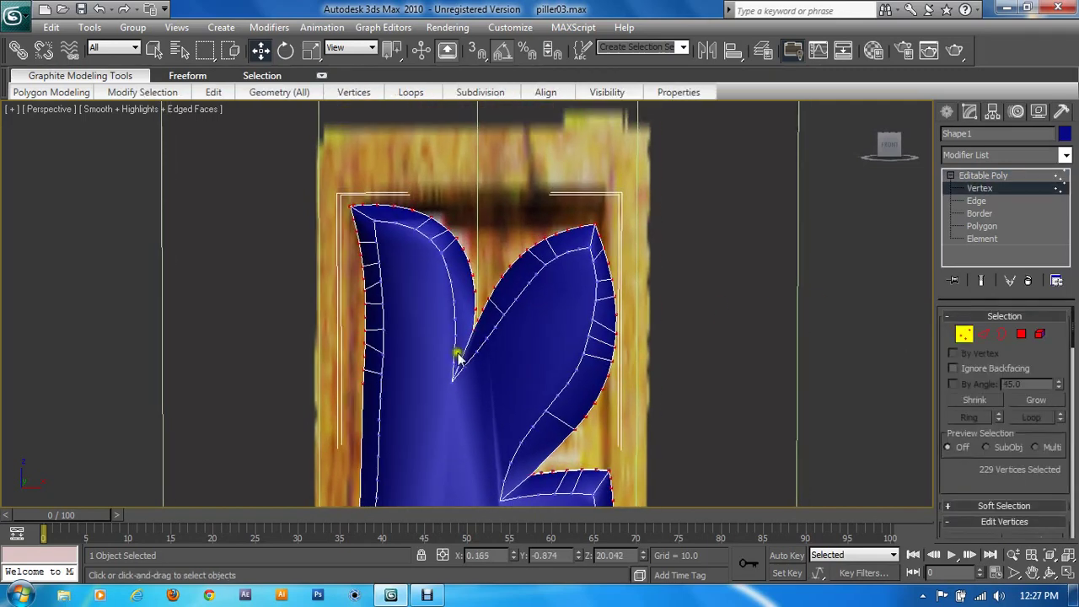
pyautogui.scroll(2, 457, 331)
# Connect four vertex pairs across the bevel along the left leaf's inner edge
pyautogui.click(441, 301)
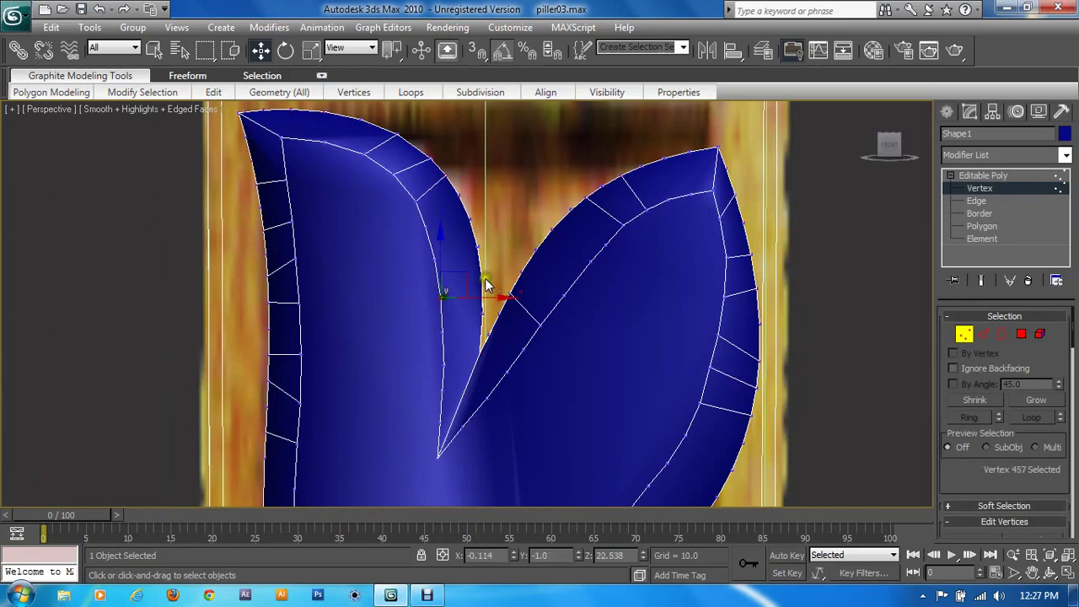
pyautogui.keyDown('ctrl'); pyautogui.click(486, 270); pyautogui.keyUp('ctrl')
pyautogui.scroll(-3, 977, 480)
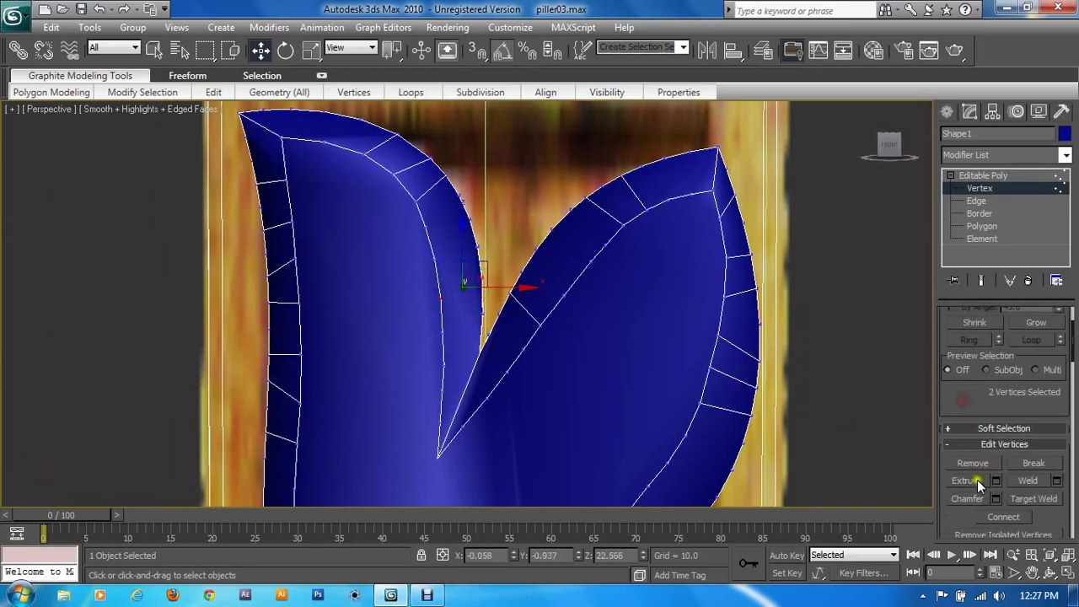
pyautogui.click(1000, 518)
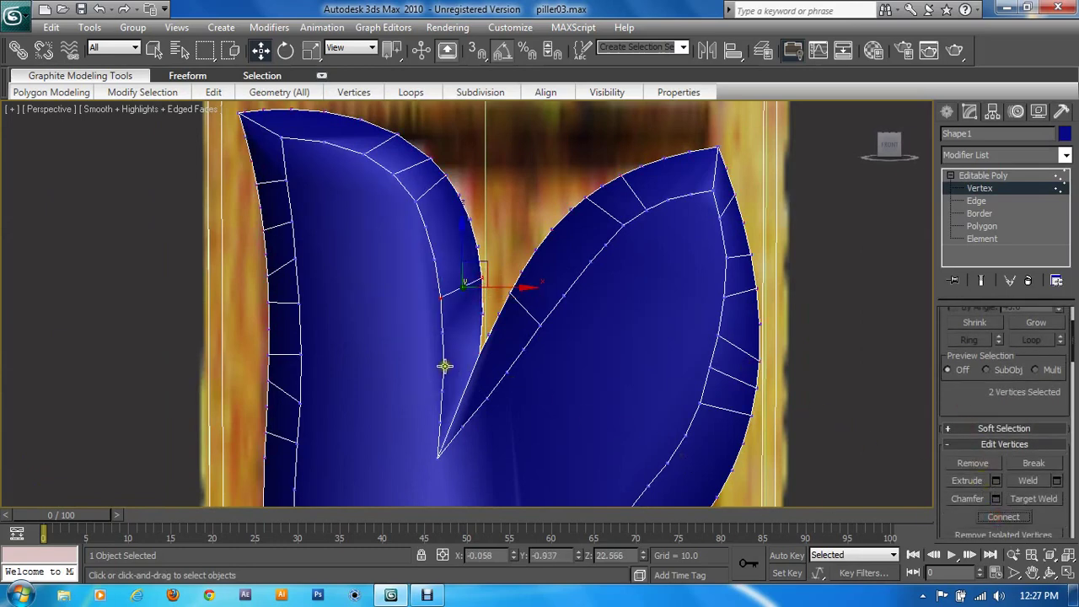
pyautogui.moveTo(445, 366); pyautogui.dragTo(446, 361)
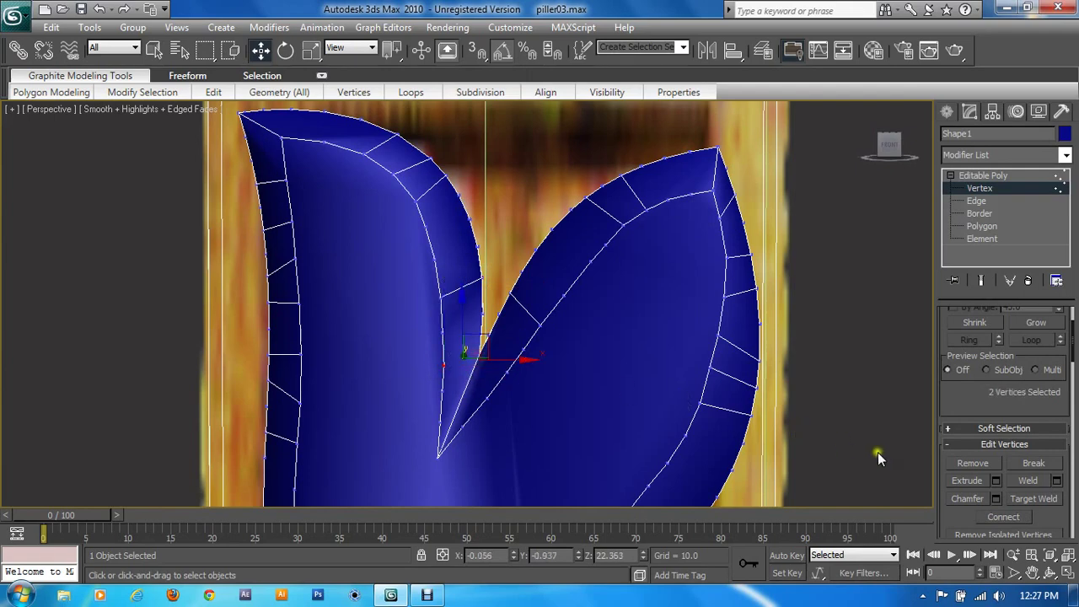
pyautogui.click(1008, 518)
pyautogui.moveTo(472, 346); pyautogui.dragTo(489, 320)
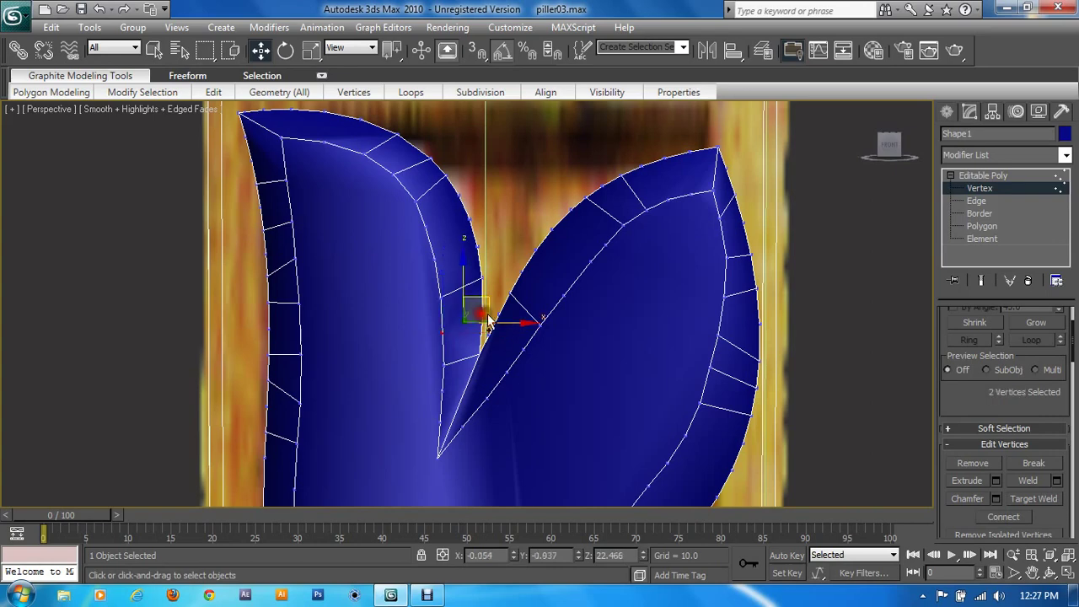
pyautogui.click(1005, 517)
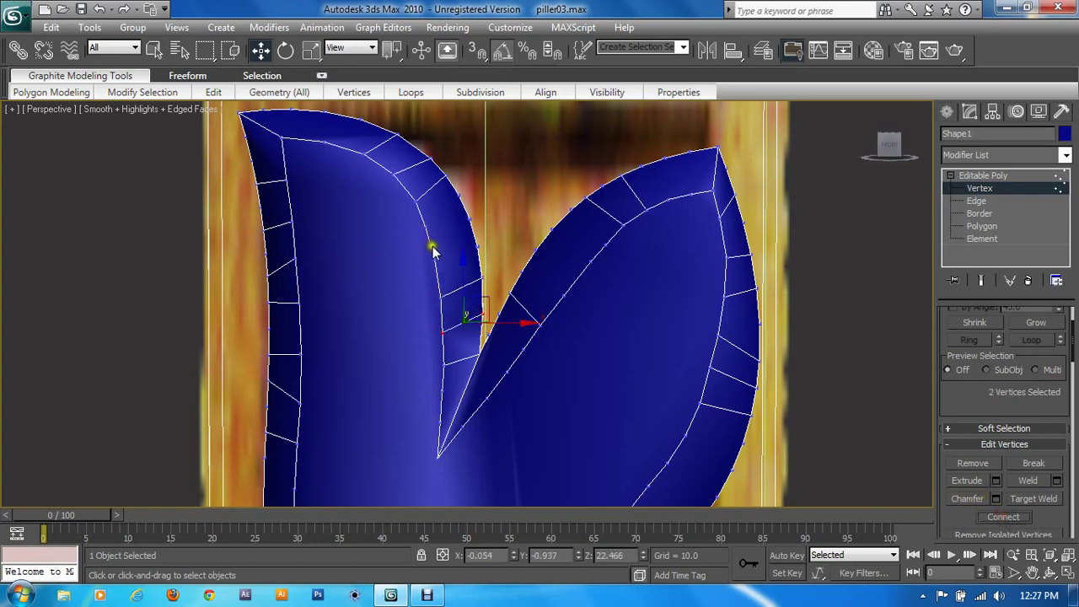
pyautogui.moveTo(467, 314); pyautogui.dragTo(459, 246)
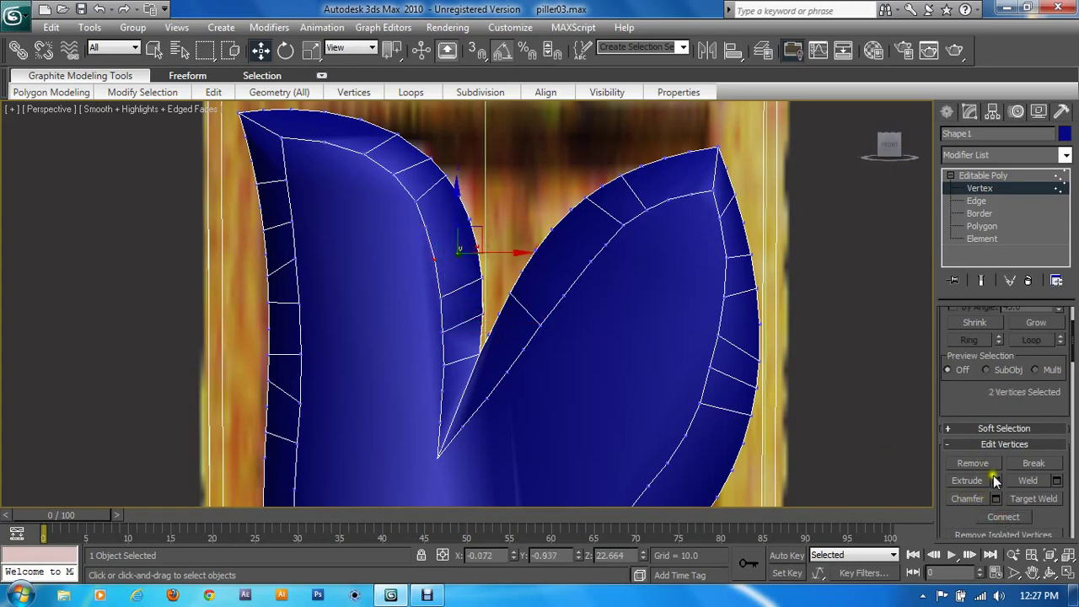
pyautogui.click(1004, 516)
# Connect a vertex pair across the bevel near the left leaf's tip
pyautogui.click(428, 226)
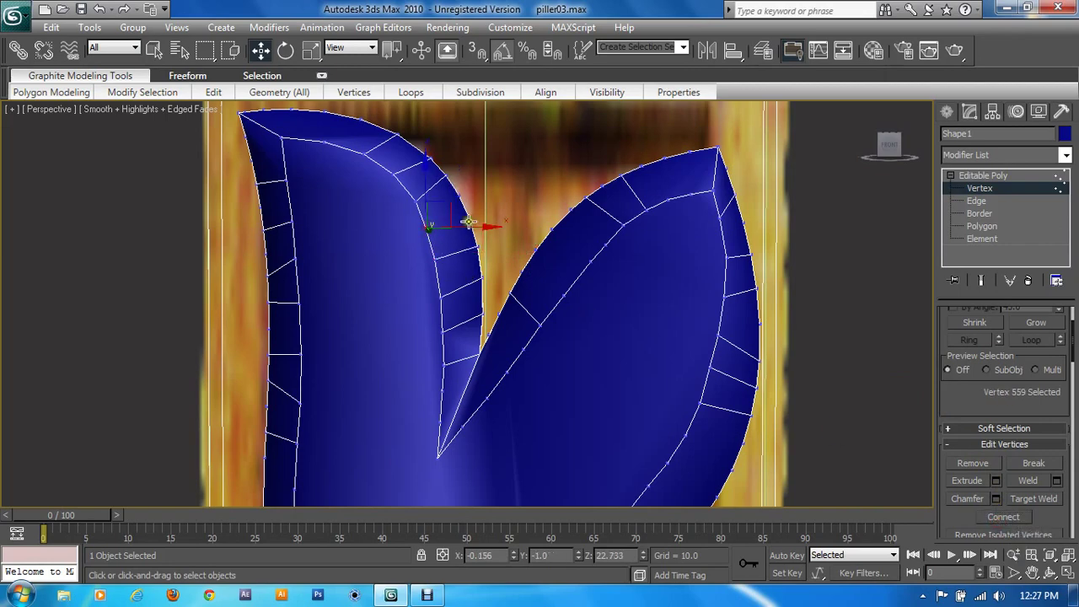
pyautogui.keyDown('ctrl'); pyautogui.click(468, 221); pyautogui.keyUp('ctrl')
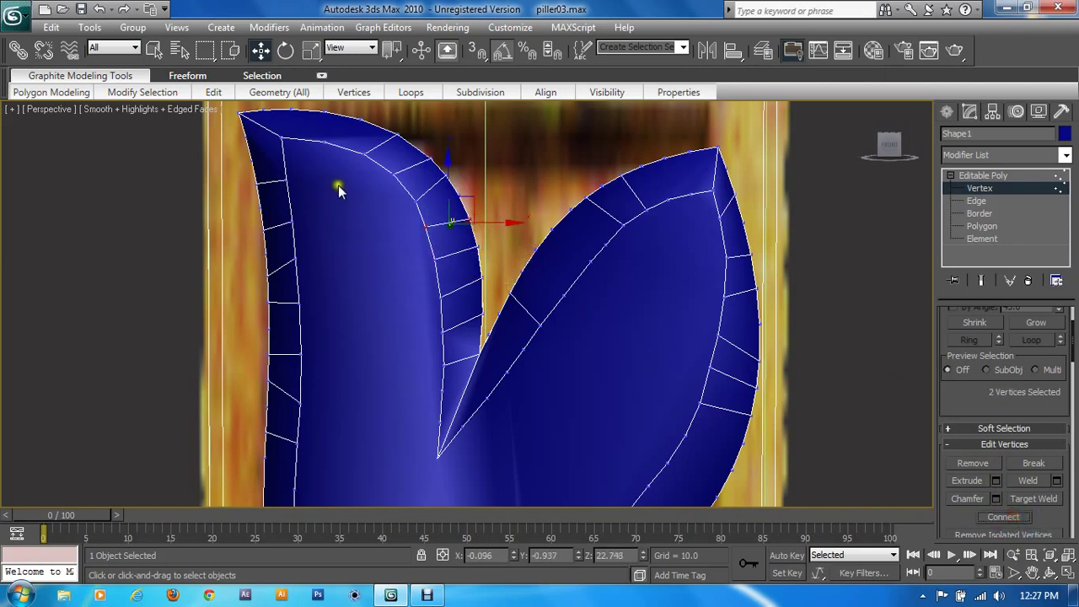
pyautogui.moveTo(338, 187); pyautogui.dragTo(390, 293, button='middle')
pyautogui.click(373, 249)
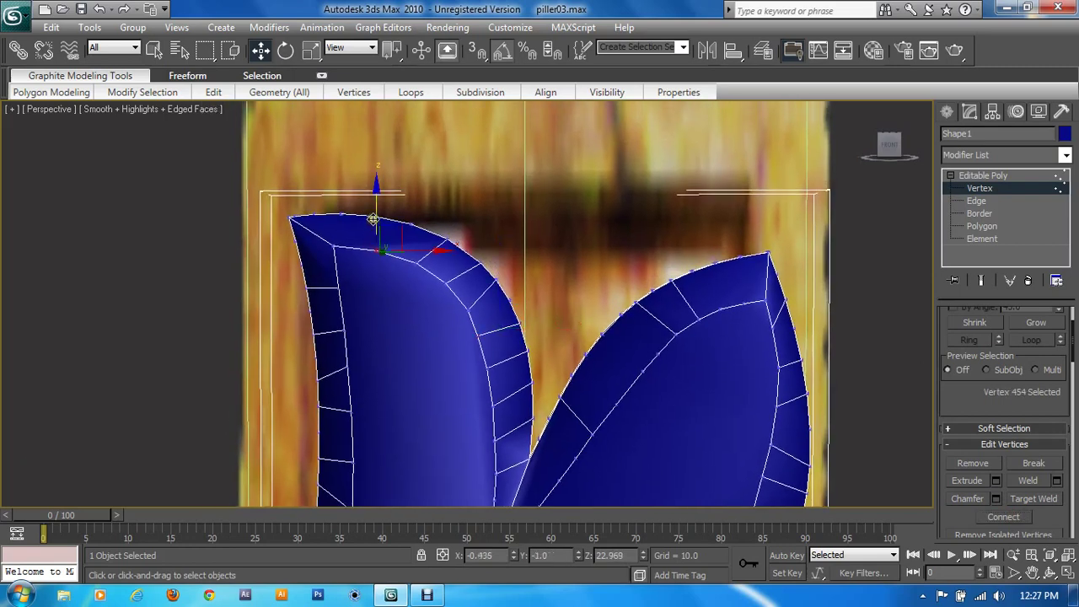
pyautogui.keyDown('ctrl'); pyautogui.click(373, 219); pyautogui.keyUp('ctrl')
pyautogui.click(1003, 517)
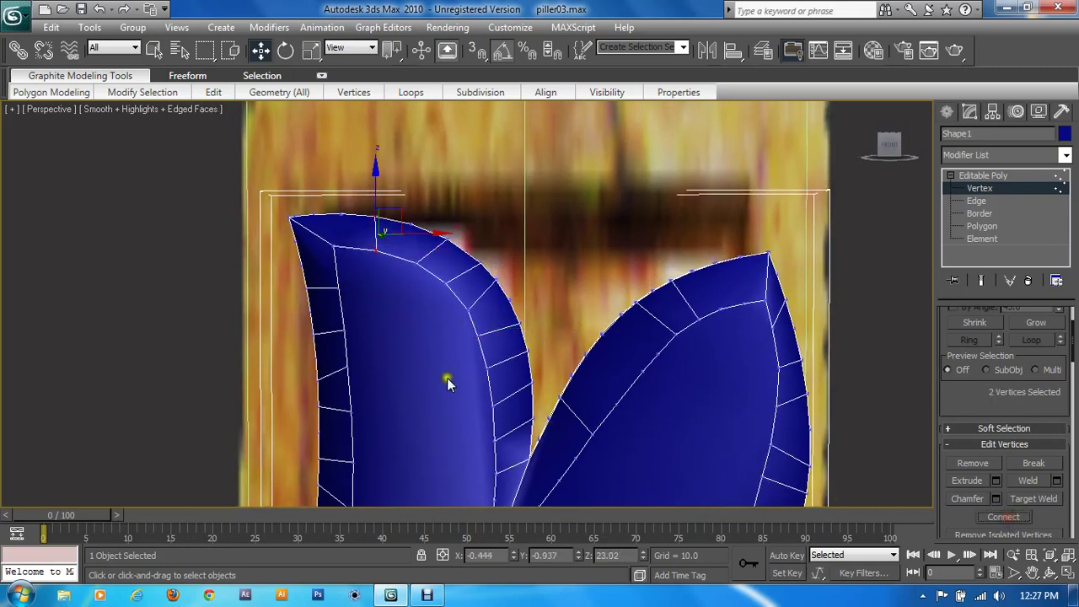
# Pan to the lower leaf and select a vertex on its curve
pyautogui.moveTo(410, 315); pyautogui.dragTo(587, 193, button='middle')
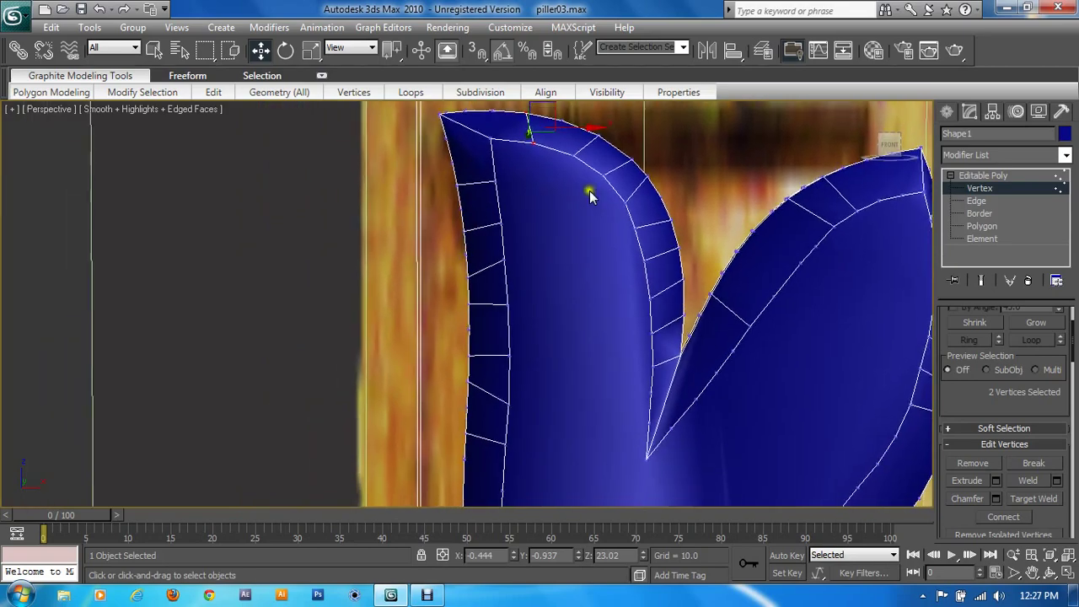
pyautogui.scroll(3, 582, 168)
pyautogui.scroll(-5, 548, 422)
pyautogui.moveTo(549, 419)
pyautogui.mouseDown(button='middle')
pyautogui.moveTo(468, 422)
pyautogui.moveTo(574, 330)
pyautogui.mouseUp(button='middle')
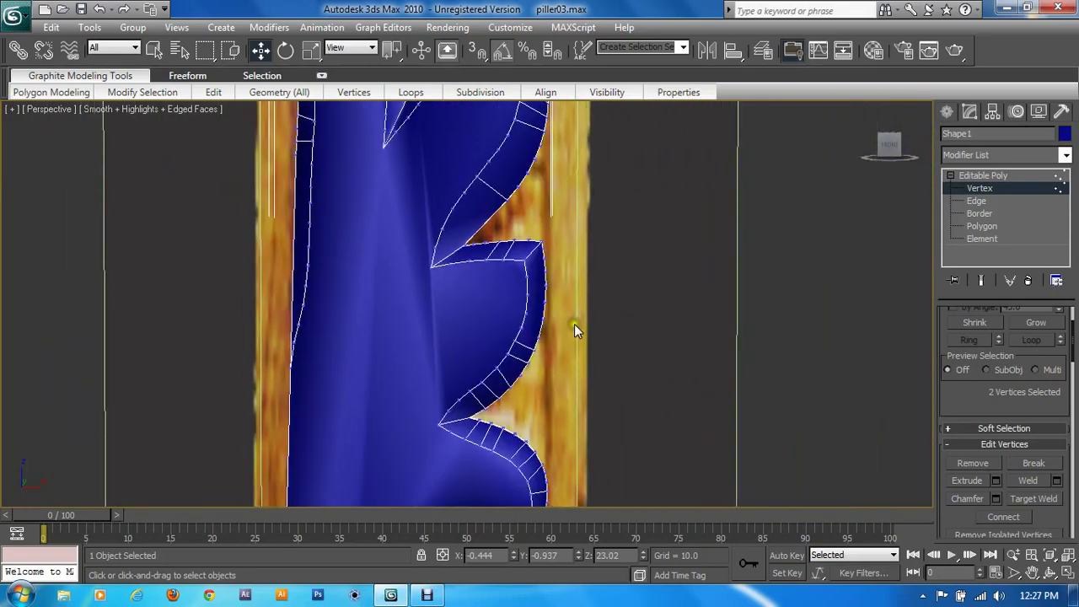
pyautogui.scroll(3, 526, 291)
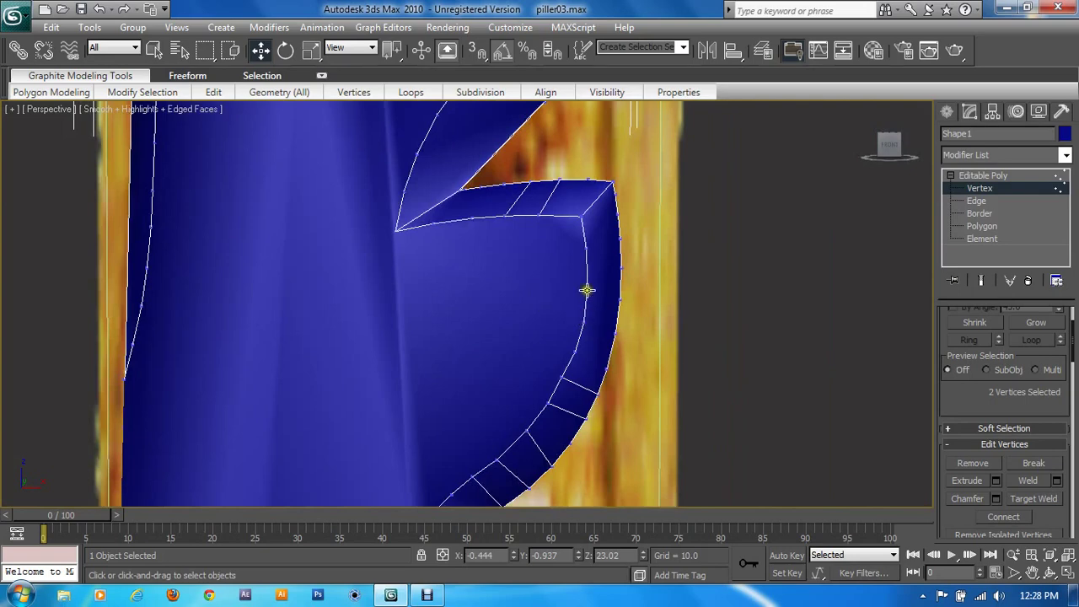
pyautogui.click(587, 290)
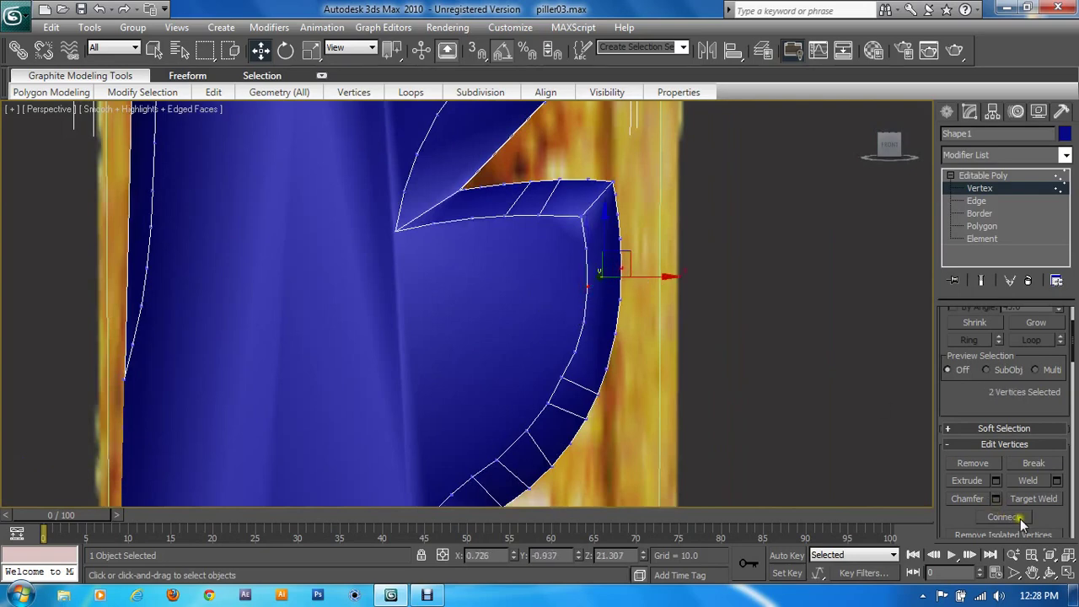
# Connect three vertex pairs across the bevel along the lower leaf's curve
pyautogui.click(586, 248)
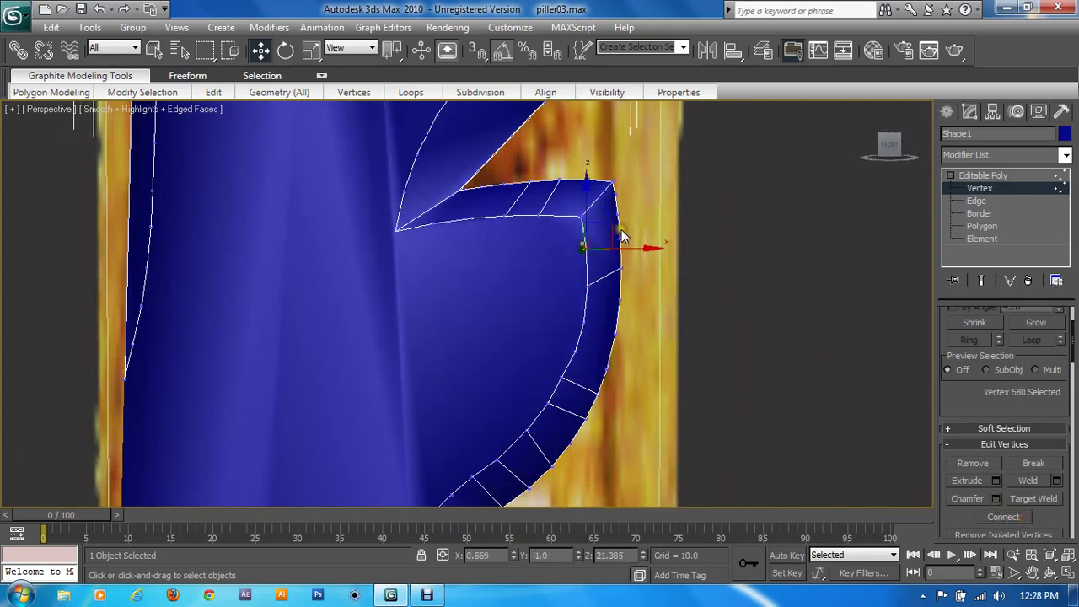
pyautogui.keyDown('ctrl'); pyautogui.click(622, 234); pyautogui.keyUp('ctrl')
pyautogui.click(1003, 517)
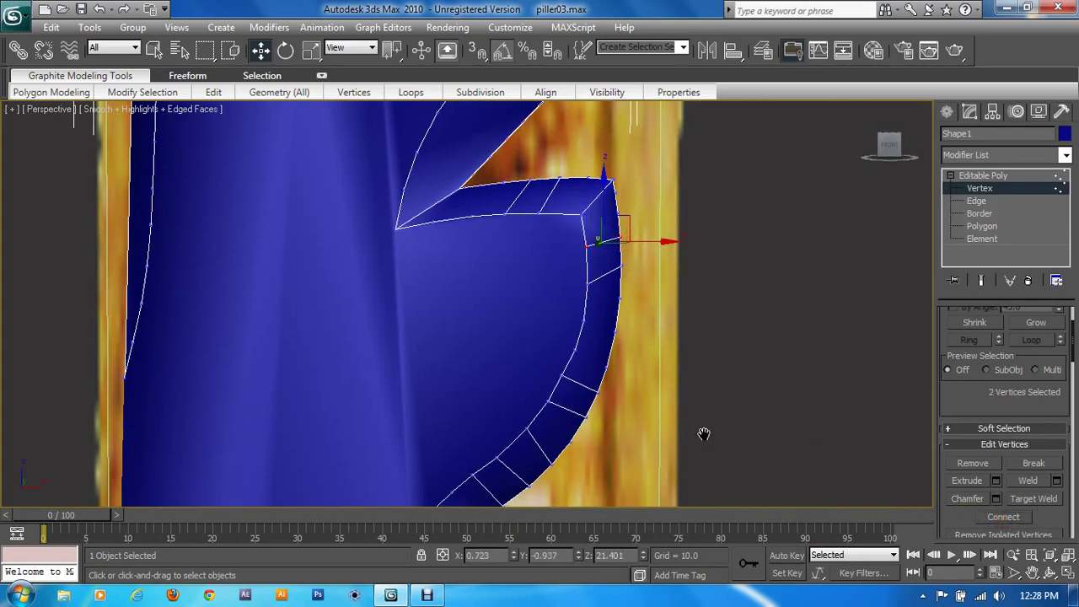
pyautogui.moveTo(703, 436); pyautogui.dragTo(689, 267, button='middle')
pyautogui.click(590, 209)
pyautogui.keyDown('ctrl'); pyautogui.click(623, 226); pyautogui.keyUp('ctrl')
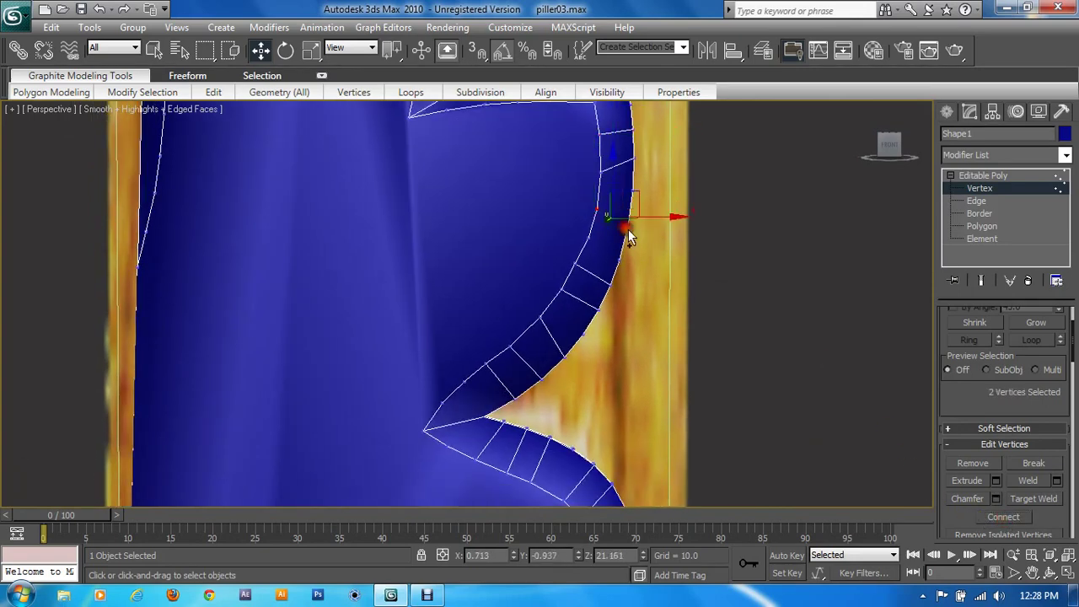
pyautogui.click(1003, 517)
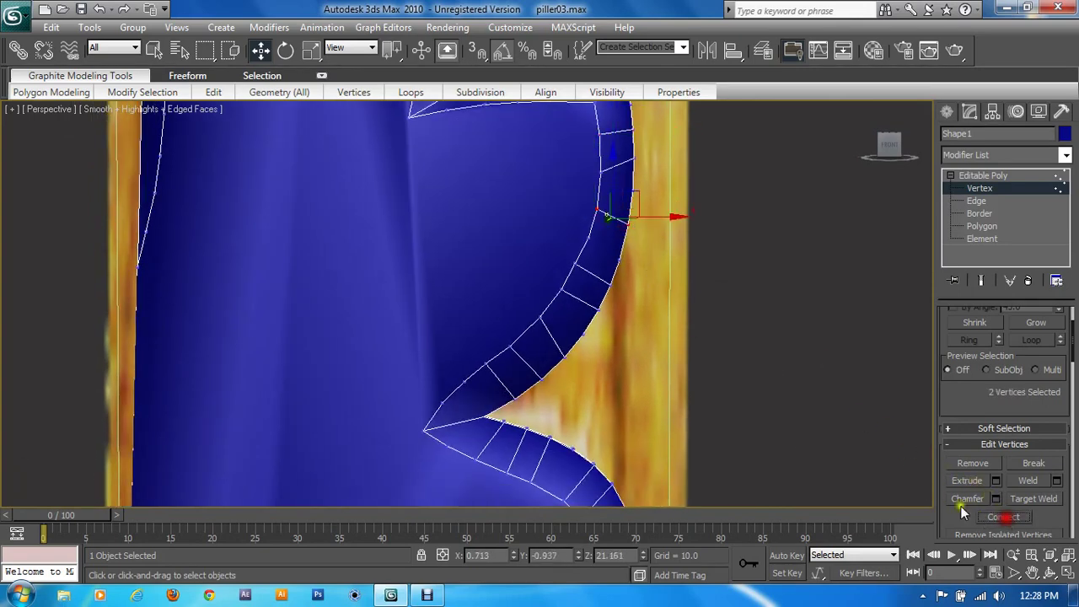
pyautogui.click(587, 235)
pyautogui.keyDown('ctrl'); pyautogui.click(621, 261); pyautogui.keyUp('ctrl')
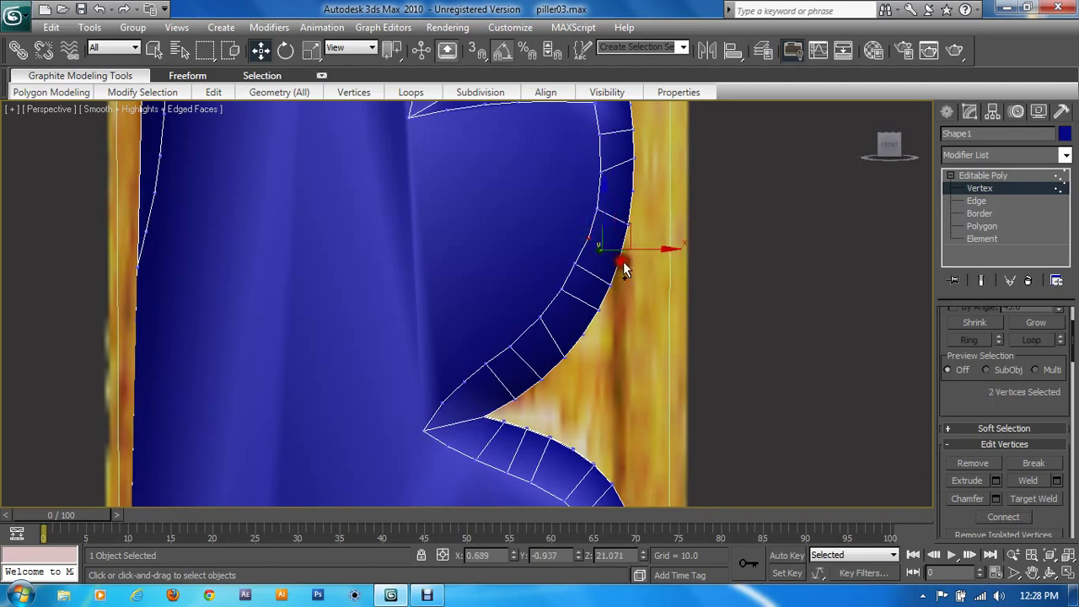
pyautogui.click(1004, 517)
# Connect two vertex pairs across the bevel at the curve's pointed notch
pyautogui.moveTo(682, 431); pyautogui.dragTo(652, 273, button='middle')
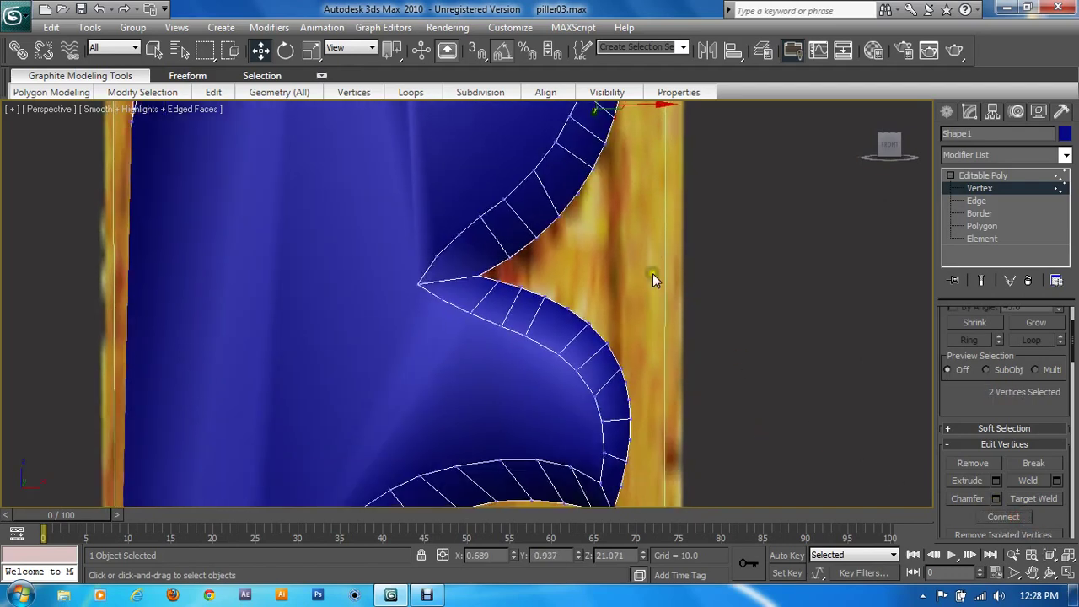
pyautogui.click(436, 257)
pyautogui.keyDown('ctrl'); pyautogui.click(477, 277); pyautogui.keyUp('ctrl')
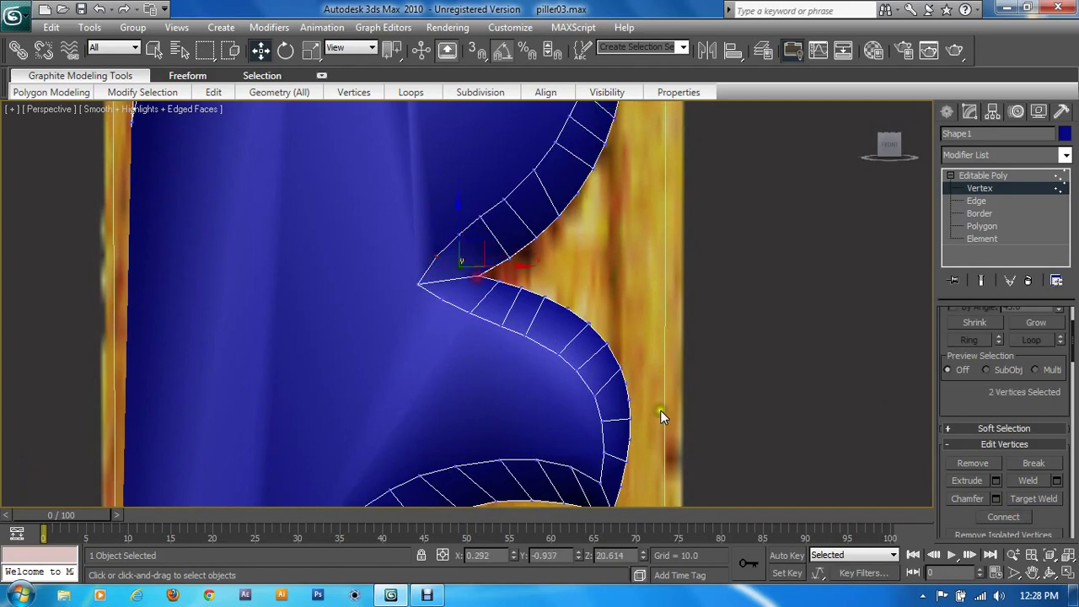
pyautogui.click(1004, 517)
pyautogui.click(473, 262)
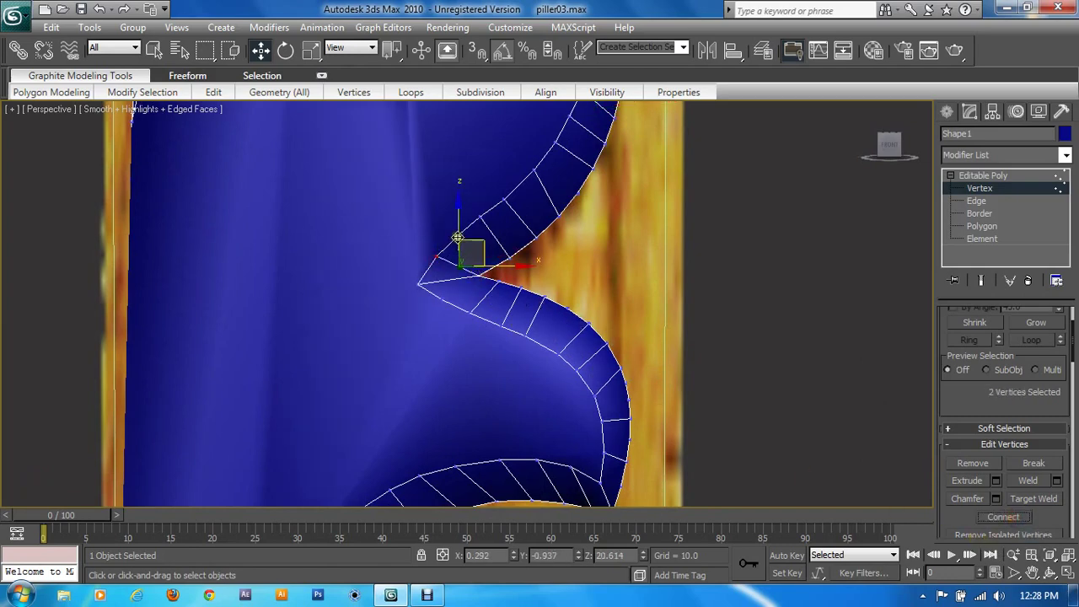
pyautogui.keyDown('ctrl'); pyautogui.click(478, 277); pyautogui.keyUp('ctrl')
pyautogui.click(1020, 519)
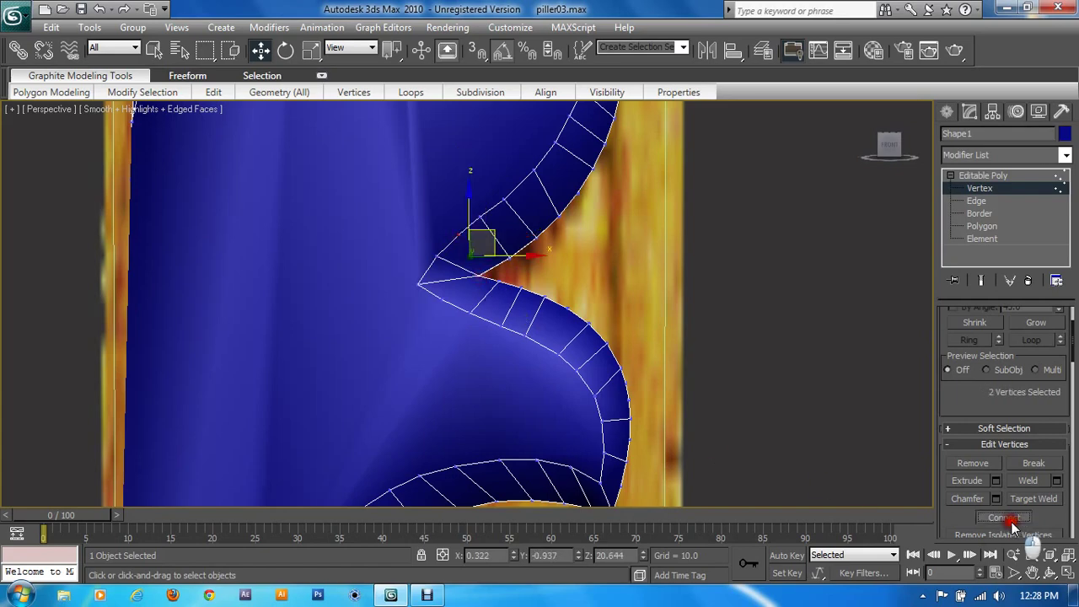
pyautogui.moveTo(677, 385); pyautogui.dragTo(650, 276, button='middle')
# Join opposite vertices across the bevel on the scroll's left, inner and lower curves
pyautogui.moveTo(621, 389); pyautogui.dragTo(582, 305, button='middle')
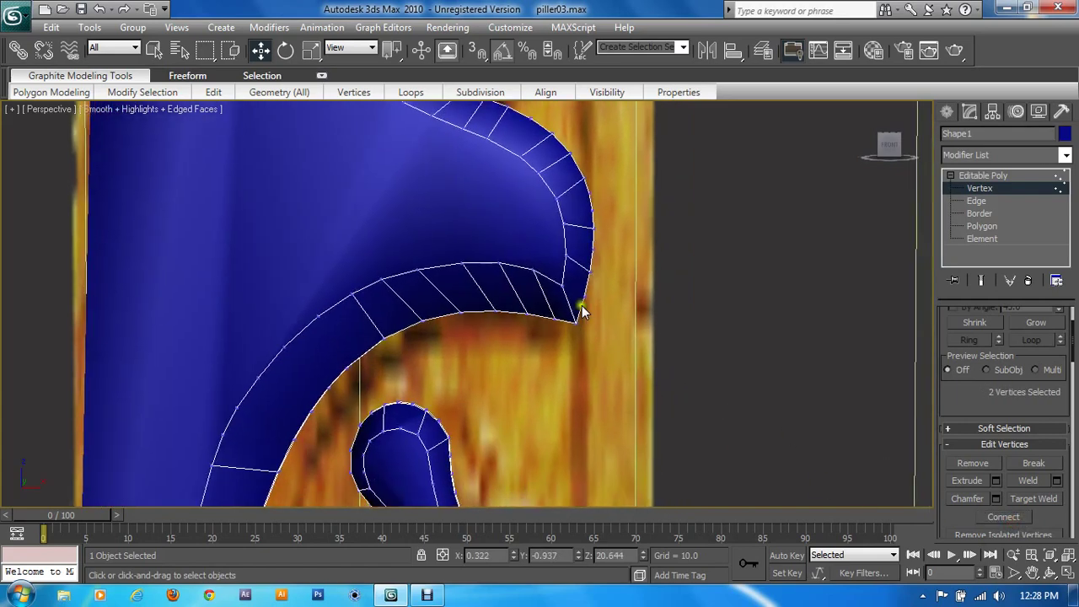
pyautogui.moveTo(447, 399); pyautogui.dragTo(629, 237, button='middle')
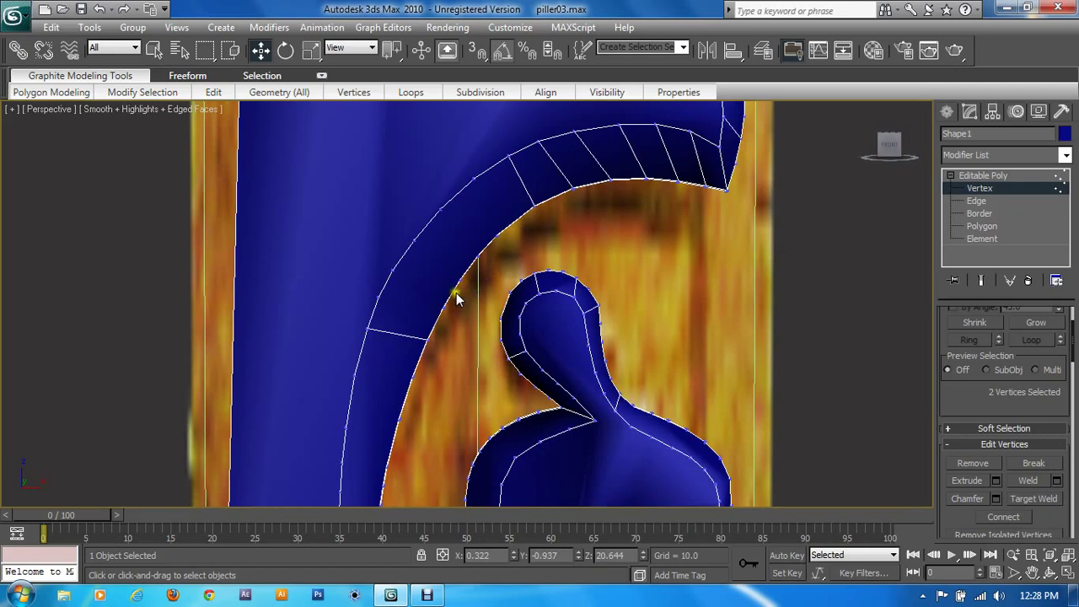
pyautogui.moveTo(456, 295); pyautogui.dragTo(447, 230, button='middle')
pyautogui.scroll(-3, 440, 338)
pyautogui.click(417, 357)
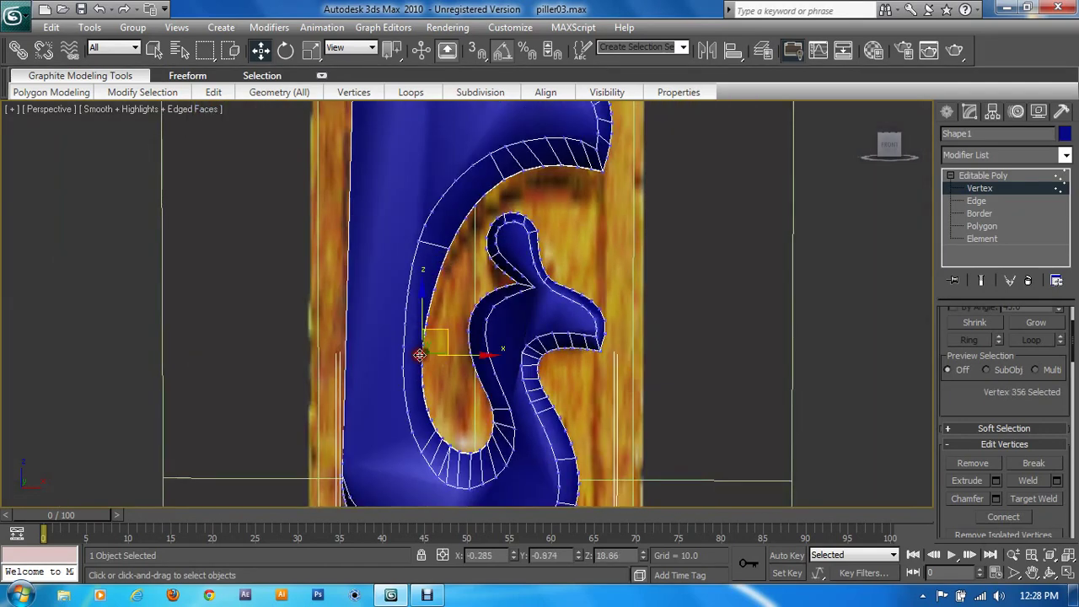
pyautogui.scroll(3, 417, 363)
pyautogui.keyDown('ctrl'); pyautogui.click(338, 387); pyautogui.keyUp('ctrl')
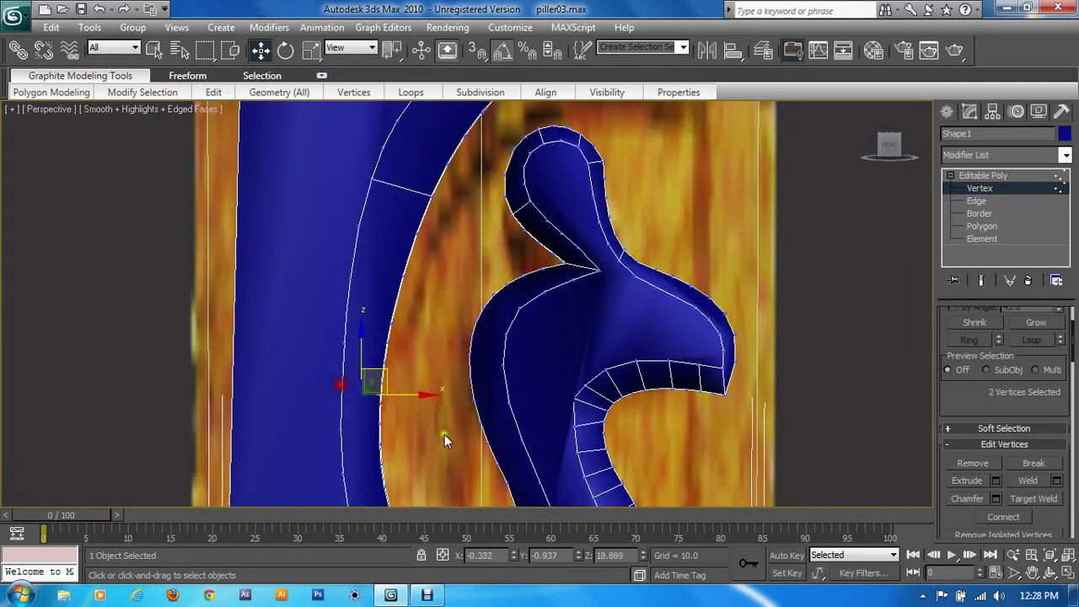
pyautogui.click(383, 318)
pyautogui.keyDown('ctrl'); pyautogui.click(344, 312); pyautogui.keyUp('ctrl')
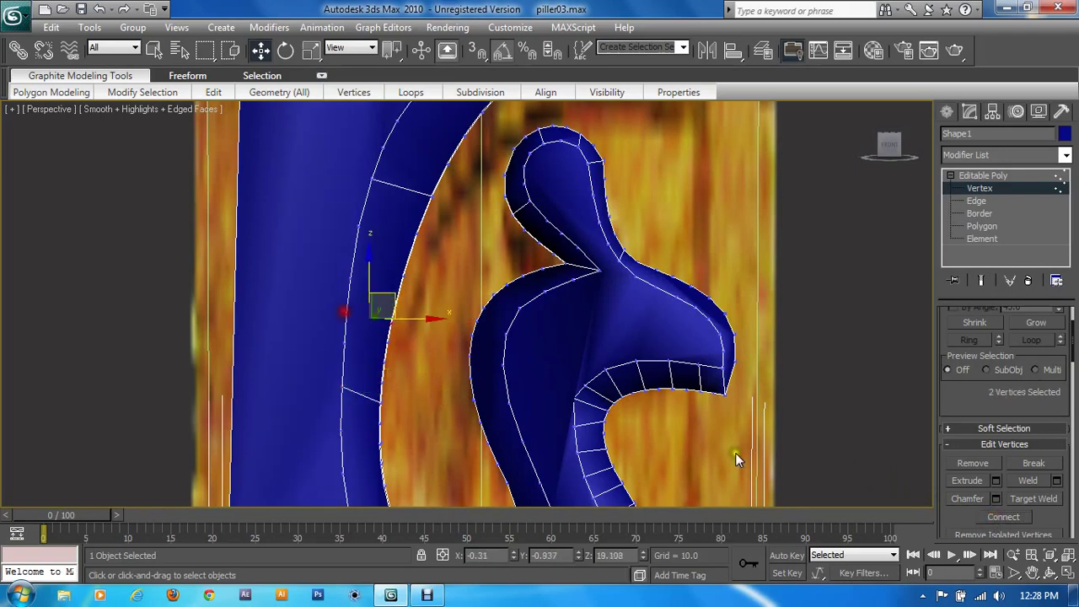
pyautogui.moveTo(404, 343); pyautogui.dragTo(432, 227, button='middle')
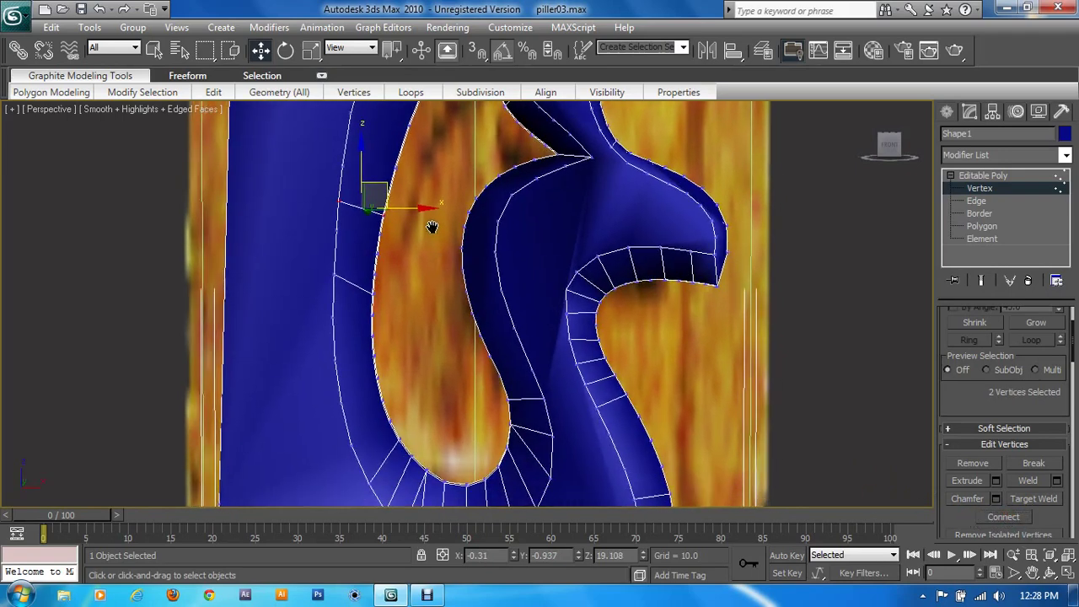
pyautogui.click(379, 374)
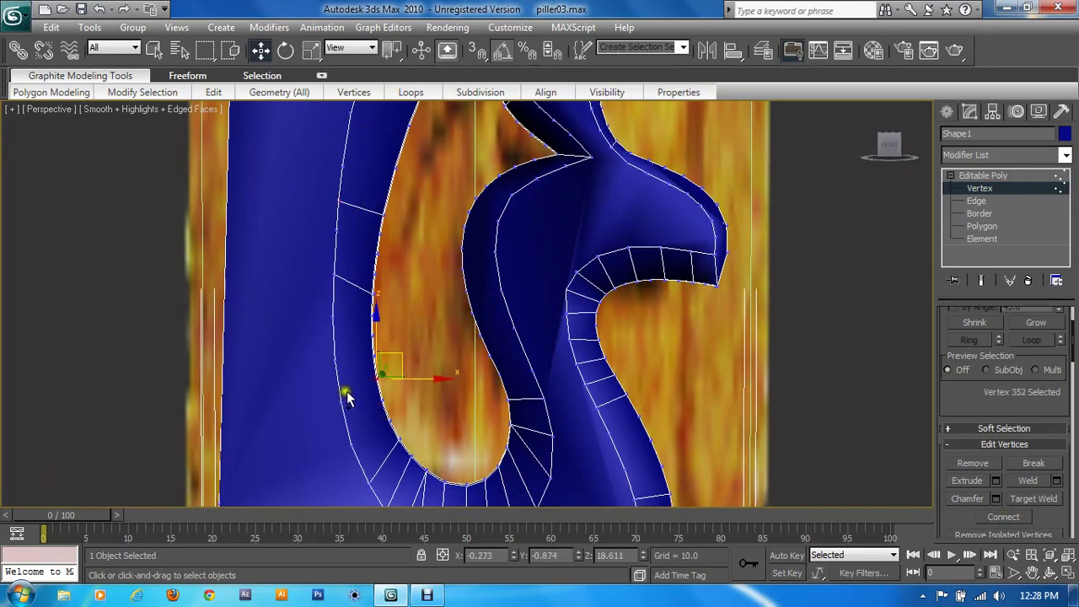
pyautogui.keyDown('ctrl'); pyautogui.click(338, 404); pyautogui.keyUp('ctrl')
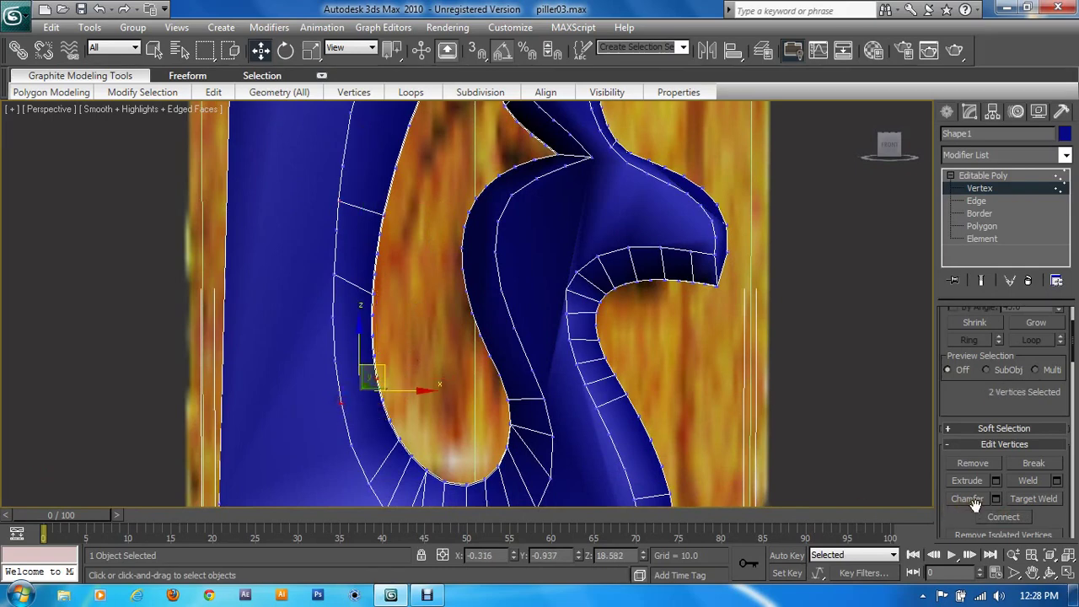
pyautogui.click(992, 516)
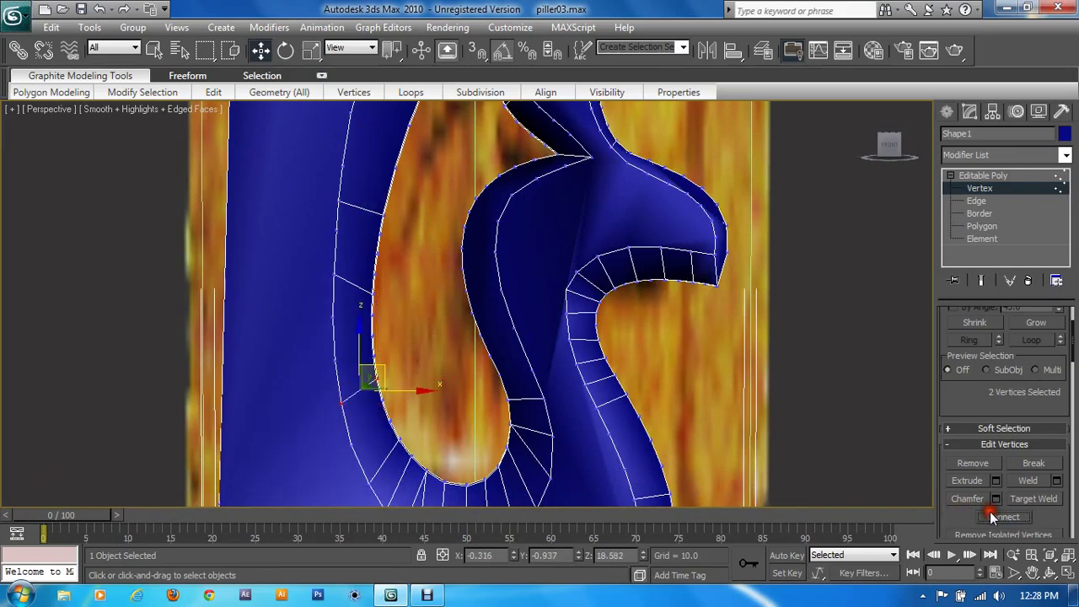
# Connect vertex pairs across the bevel near the top of the curve and the leaf's notch
pyautogui.click(463, 245)
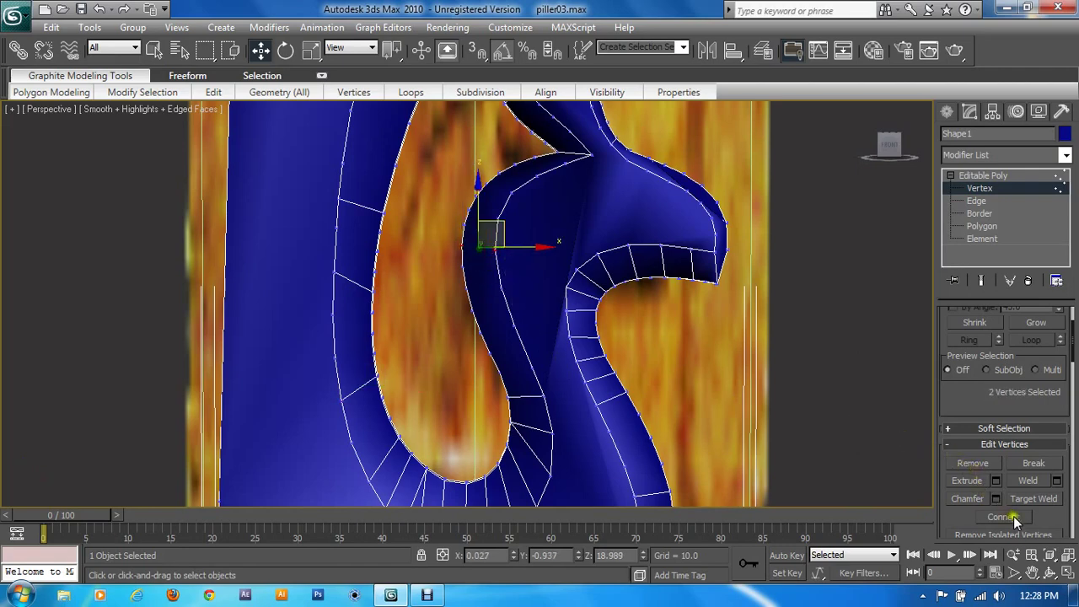
pyautogui.click(509, 193)
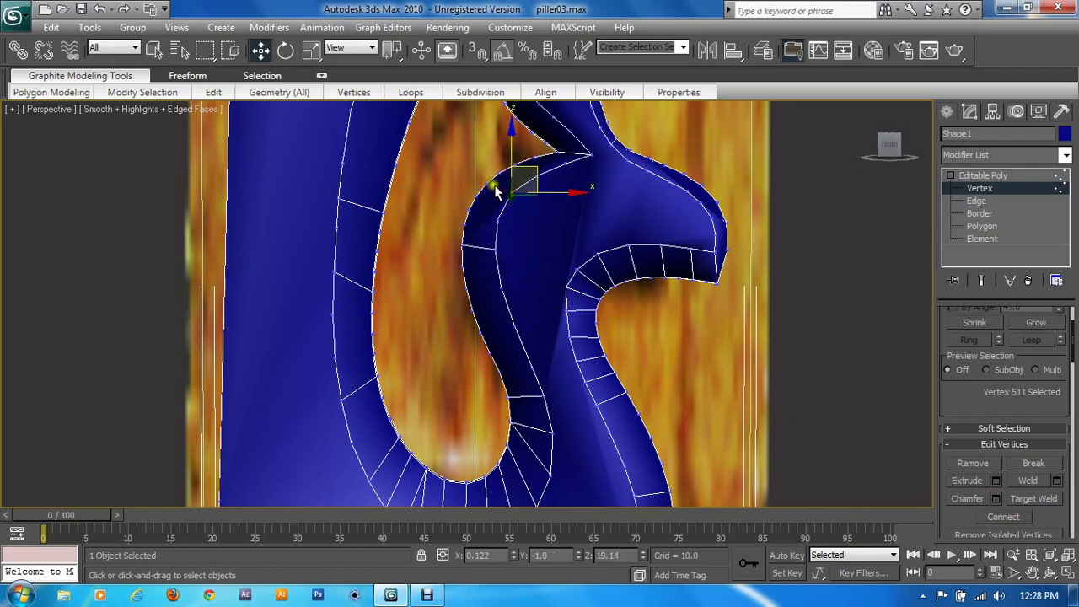
pyautogui.keyDown('ctrl'); pyautogui.click(488, 182); pyautogui.keyUp('ctrl')
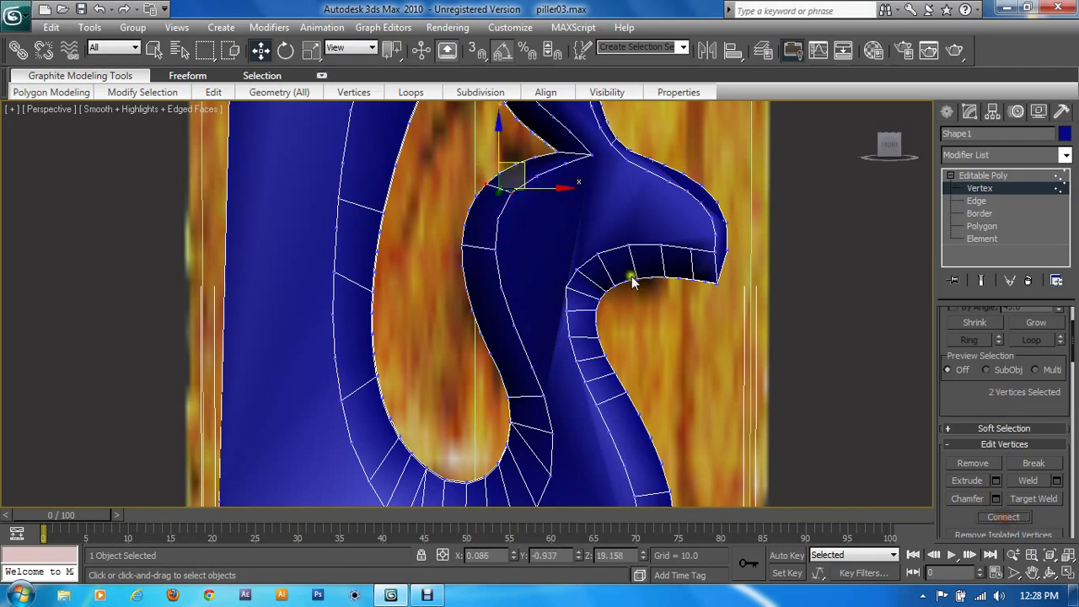
pyautogui.scroll(2, 631, 281)
pyautogui.scroll(1, 620, 382)
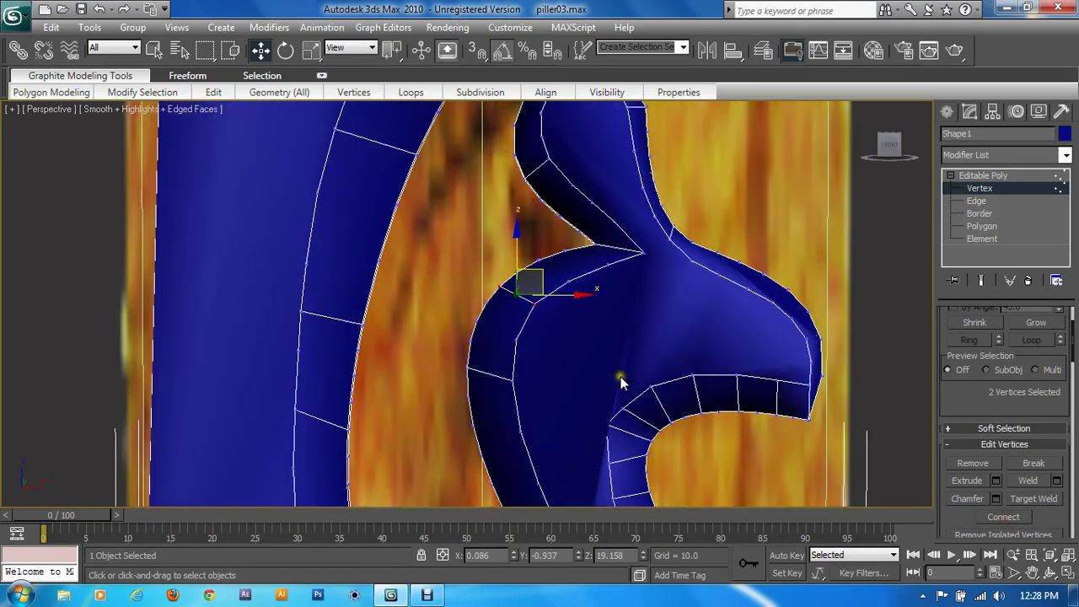
pyautogui.click(534, 261)
pyautogui.keyDown('ctrl'); pyautogui.click(565, 280); pyautogui.keyUp('ctrl')
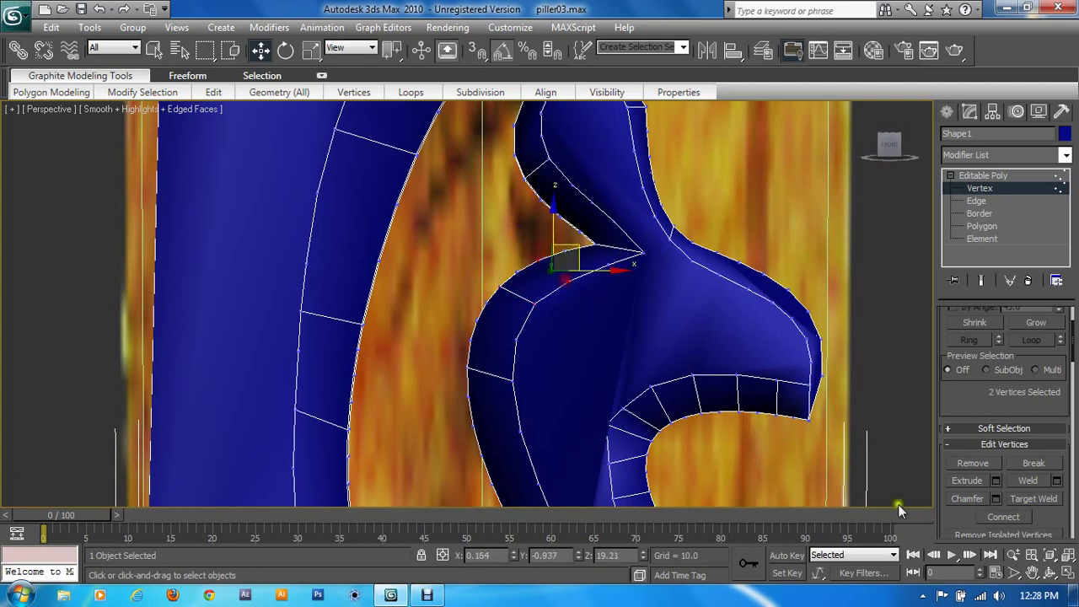
pyautogui.click(1001, 519)
# Add a cross edge across the rim lower on the leaf's stem
pyautogui.moveTo(686, 327); pyautogui.dragTo(683, 238, button='middle')
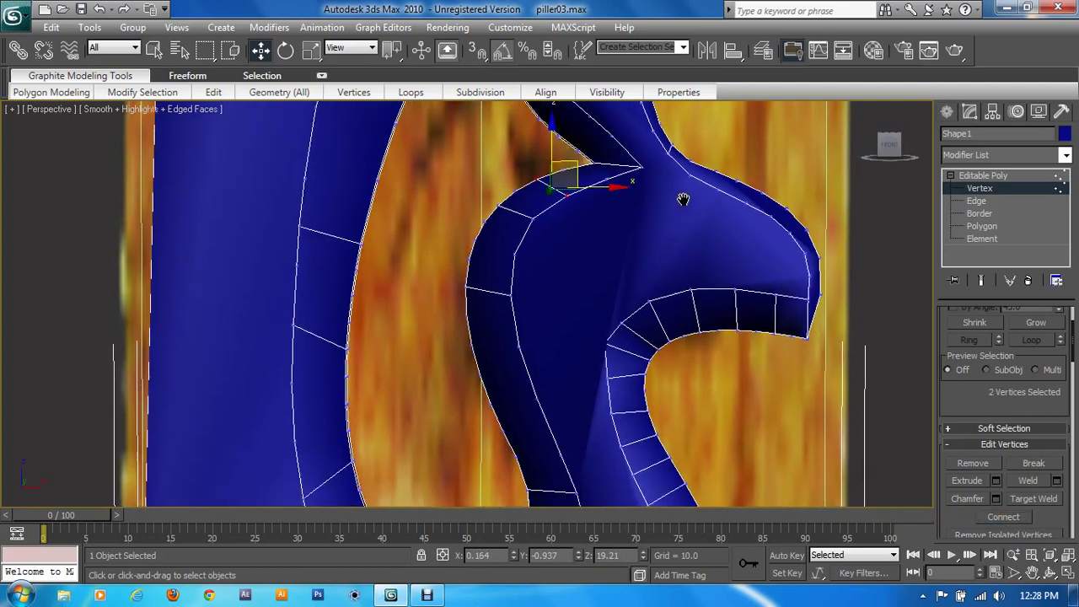
pyautogui.click(517, 345)
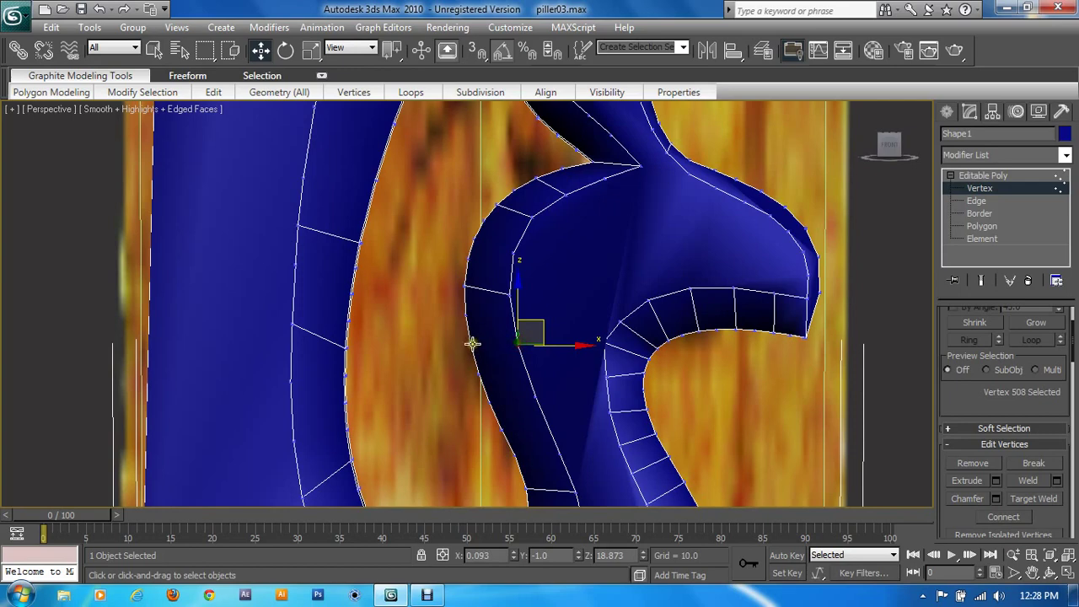
pyautogui.moveTo(679, 443); pyautogui.dragTo(677, 355, button='middle')
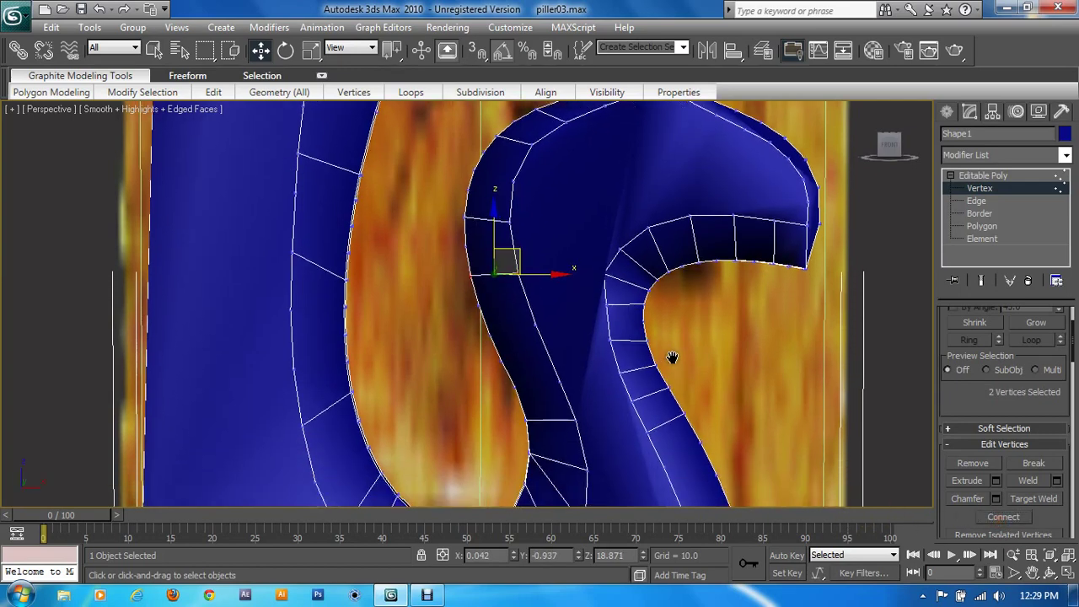
pyautogui.click(492, 315)
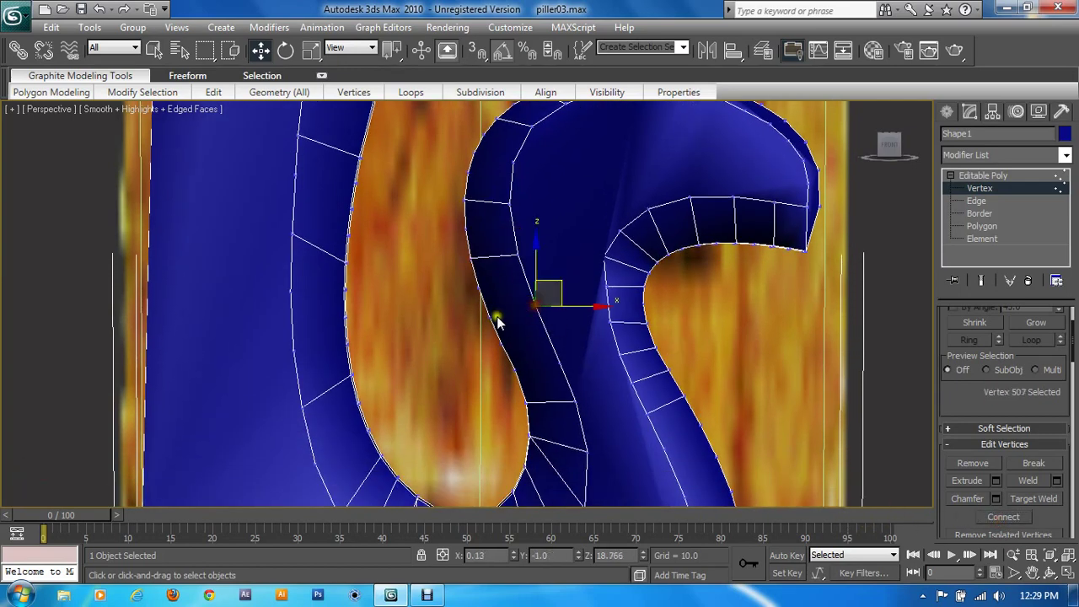
pyautogui.click(1003, 517)
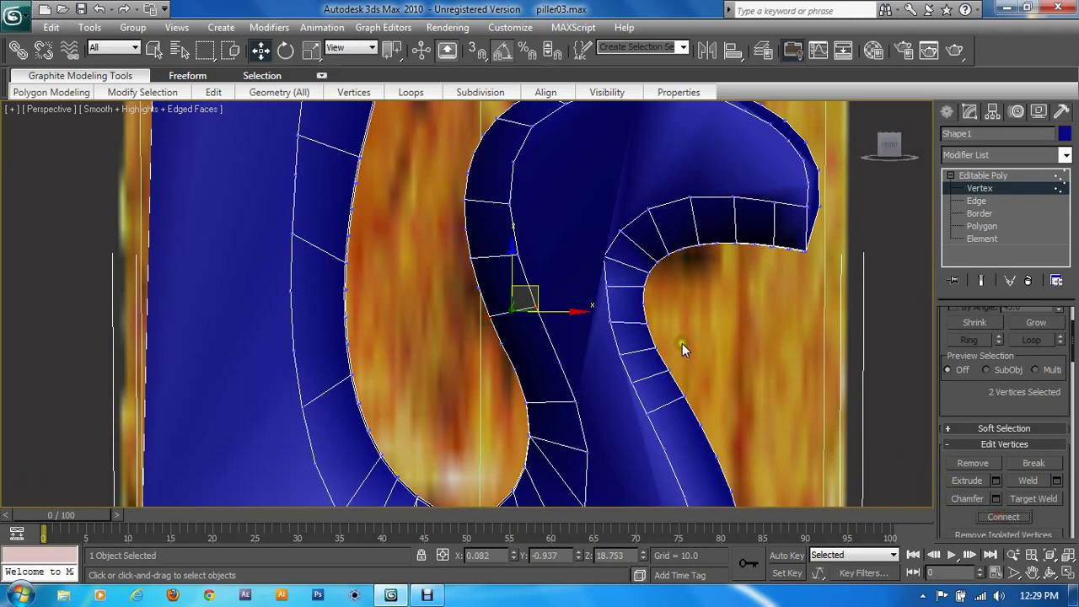
# Connect facing vertices across the rim below the top bulb's notch and along it
pyautogui.moveTo(592, 223)
pyautogui.mouseDown(button='middle')
pyautogui.moveTo(598, 313)
pyautogui.moveTo(569, 372)
pyautogui.mouseUp(button='middle')
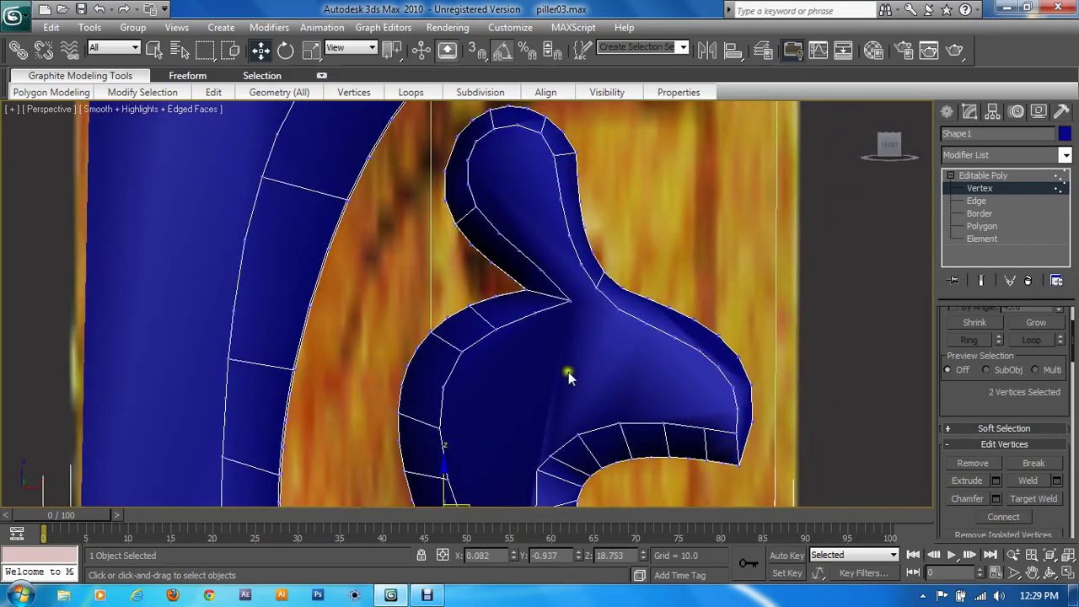
pyautogui.click(620, 310)
pyautogui.keyDown('ctrl'); pyautogui.click(605, 276); pyautogui.keyUp('ctrl')
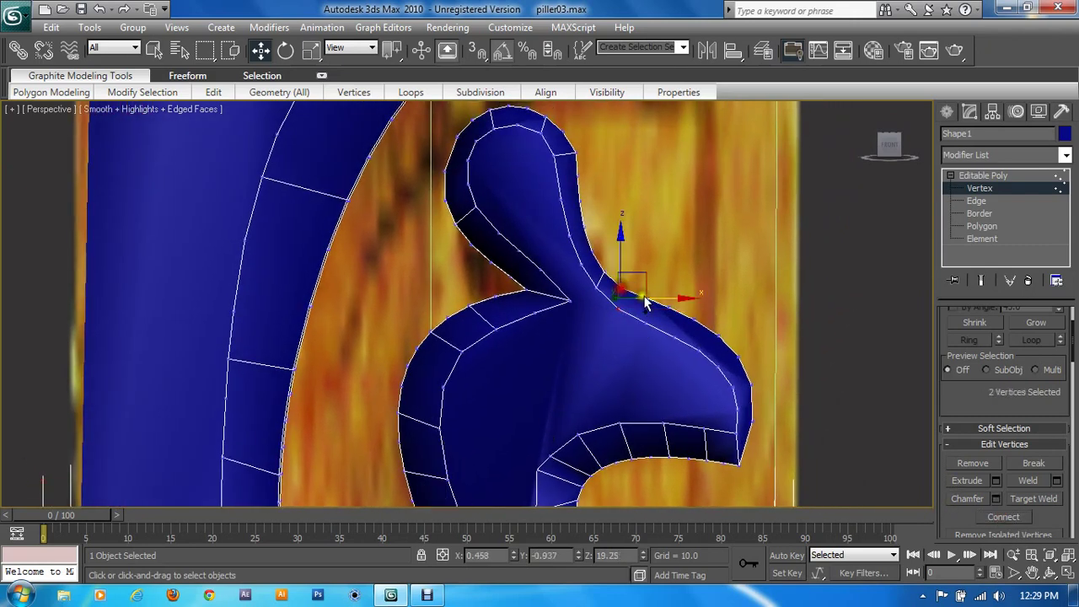
pyautogui.click(1003, 517)
pyautogui.moveTo(648, 320); pyautogui.dragTo(674, 331)
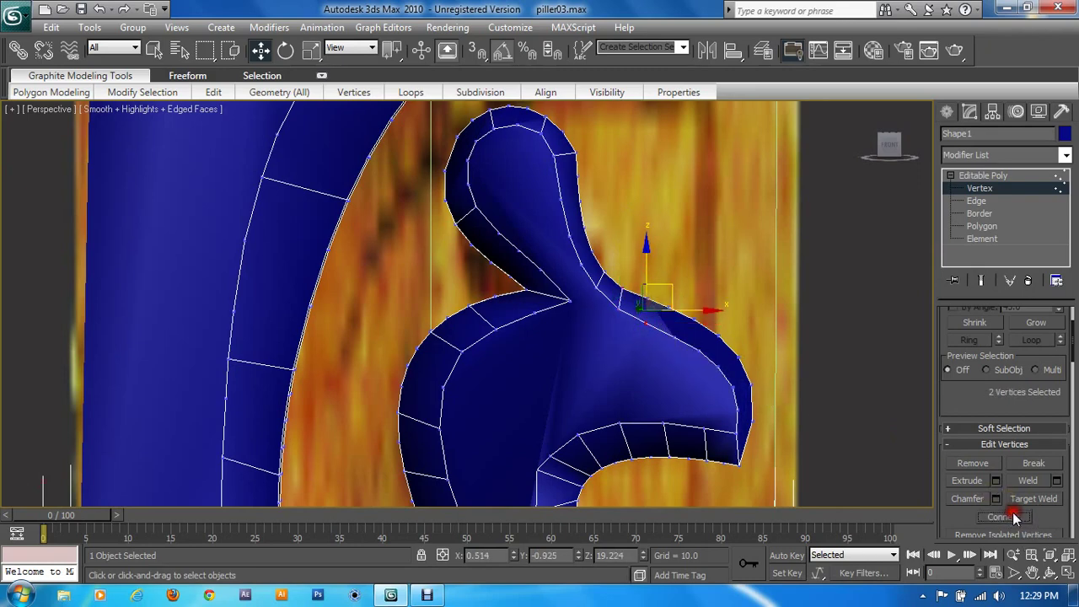
pyautogui.click(644, 300)
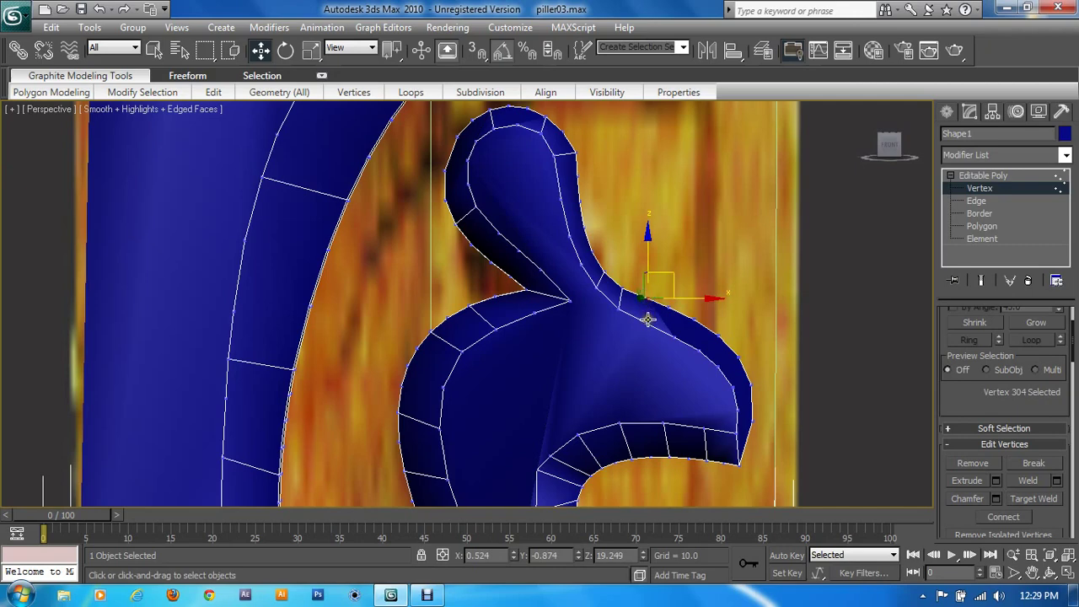
pyautogui.keyDown('ctrl'); pyautogui.click(647, 319); pyautogui.keyUp('ctrl')
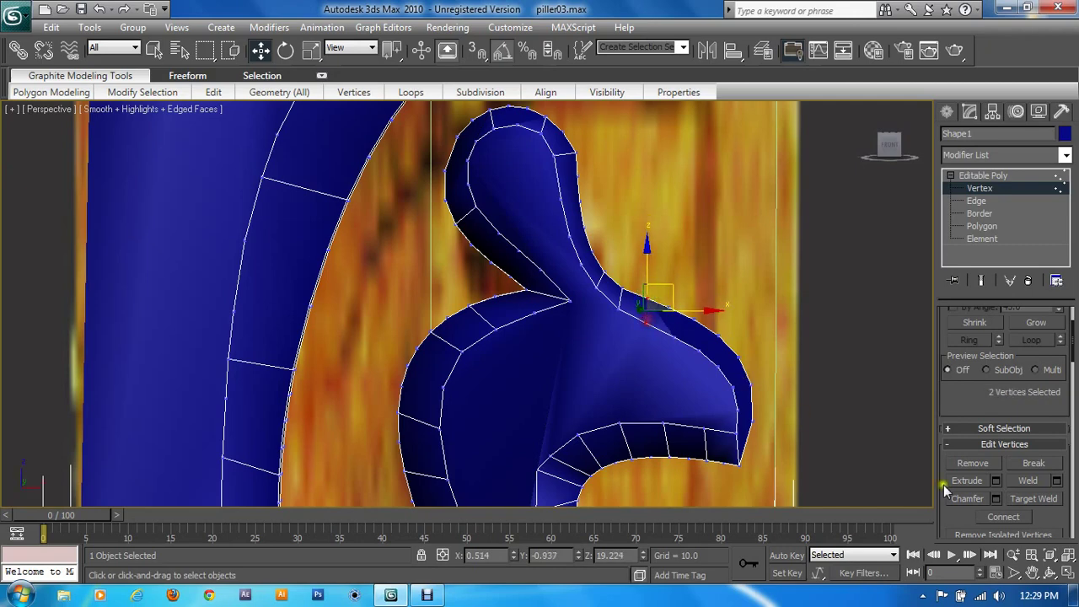
pyautogui.click(674, 332)
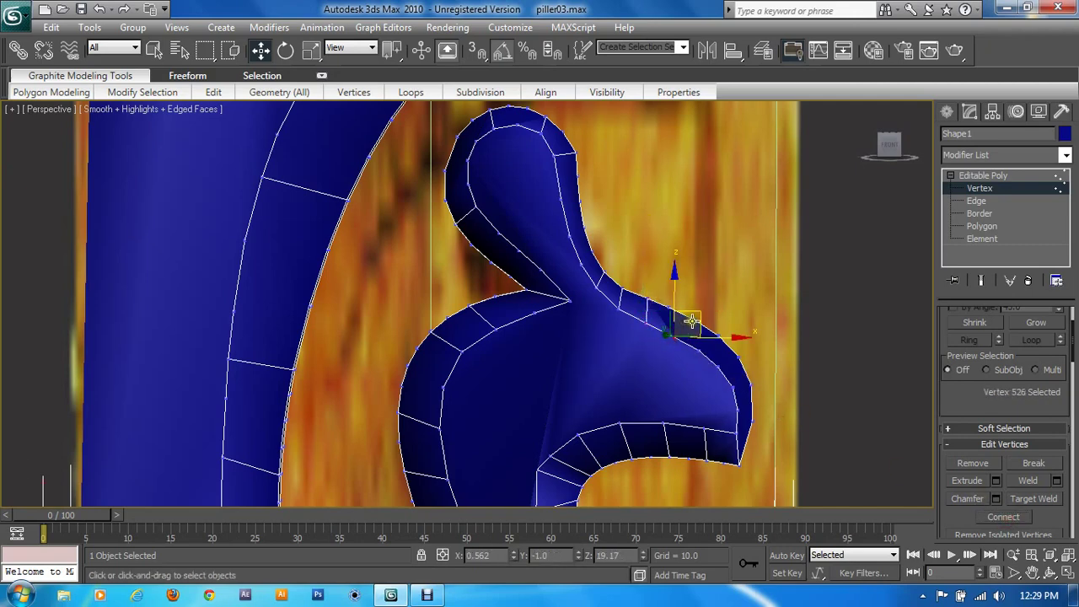
pyautogui.keyDown('ctrl'); pyautogui.click(693, 319); pyautogui.keyUp('ctrl')
pyautogui.click(1005, 518)
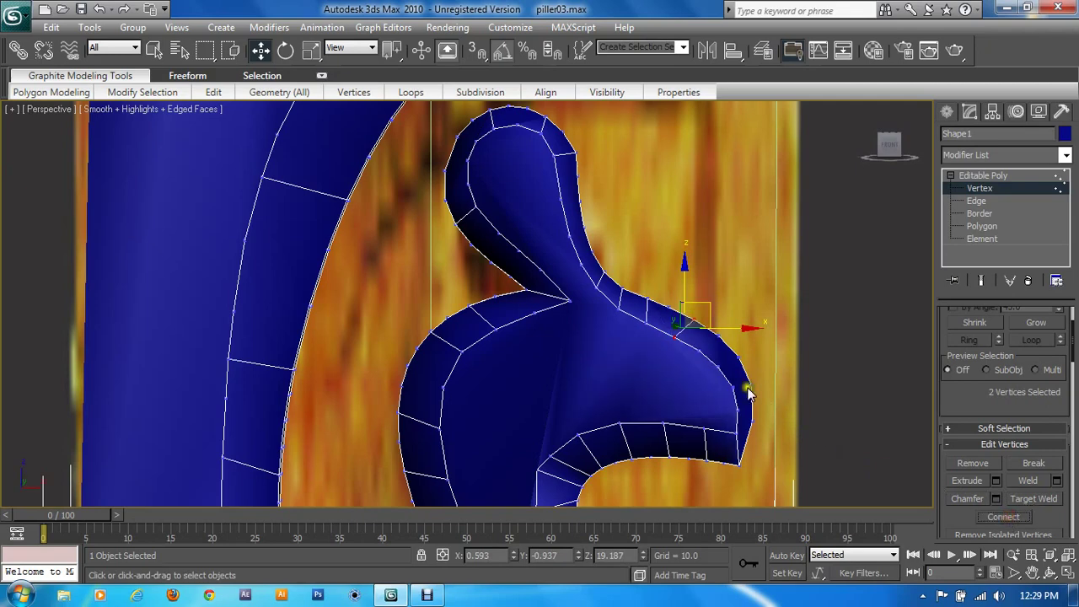
# Add cross edges across the bevel near the leaf tip and along the upper edge
pyautogui.click(720, 364)
pyautogui.keyDown('ctrl'); pyautogui.click(738, 358); pyautogui.keyUp('ctrl')
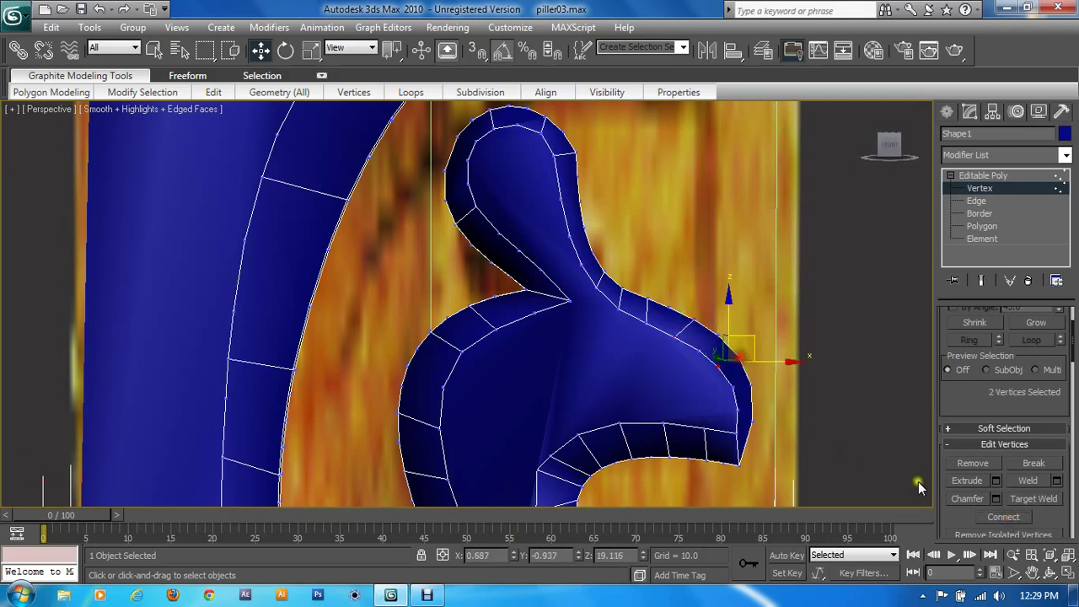
pyautogui.click(1004, 517)
pyautogui.keyDown('ctrl'); pyautogui.click(732, 385); pyautogui.keyUp('ctrl')
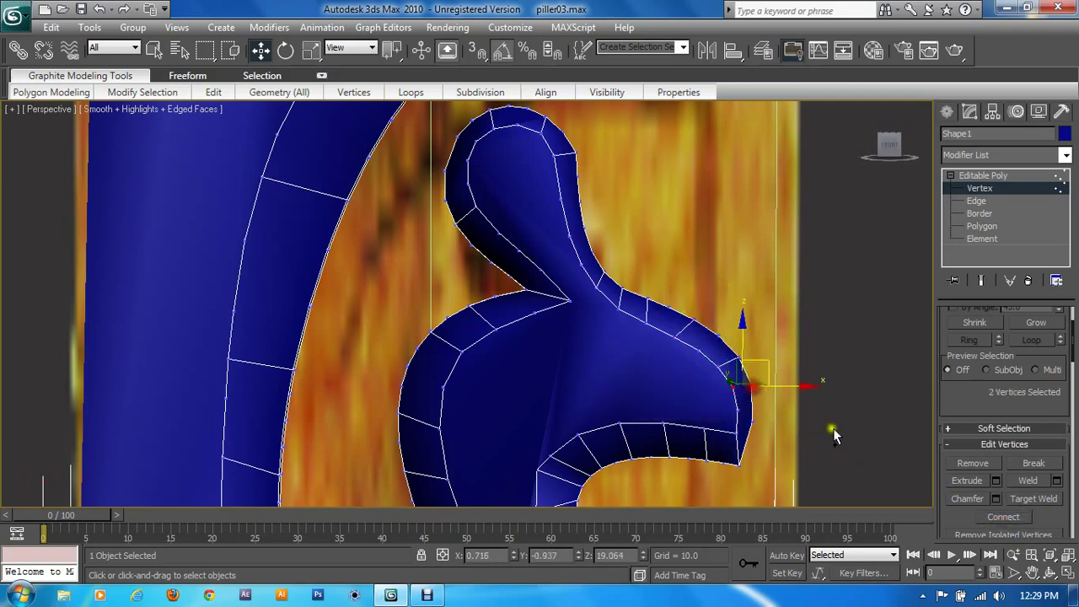
pyautogui.click(1003, 517)
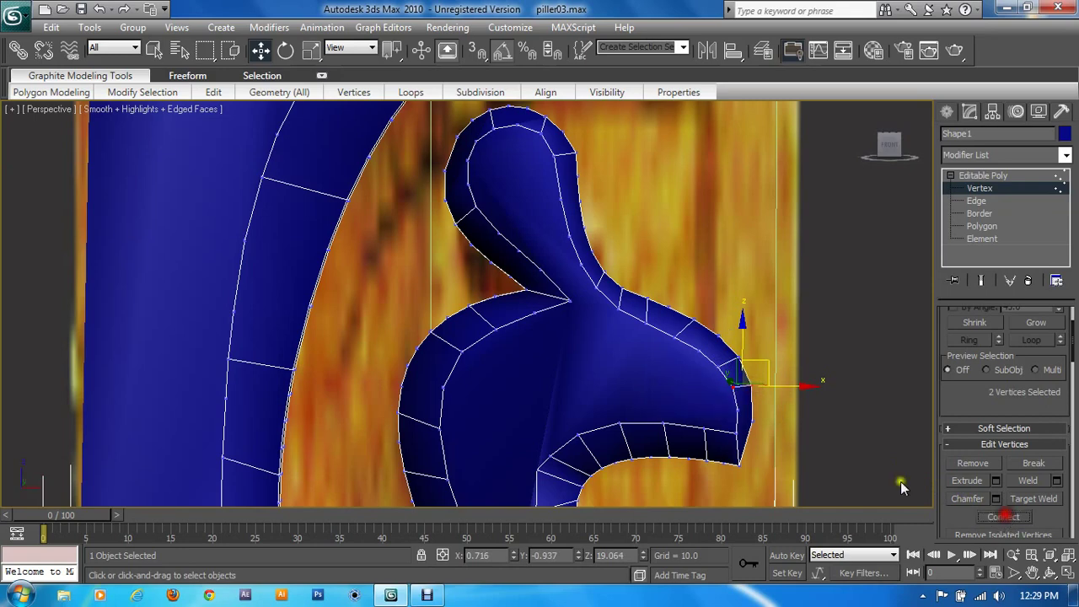
pyautogui.click(735, 410)
pyautogui.keyDown('ctrl'); pyautogui.click(749, 419); pyautogui.keyUp('ctrl')
pyautogui.click(1001, 518)
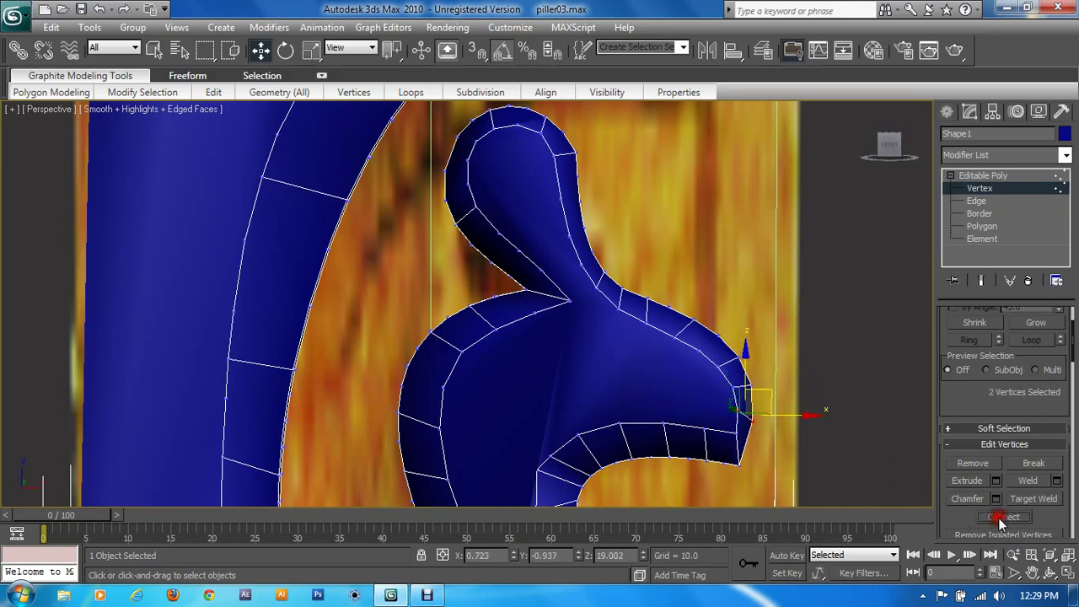
pyautogui.click(699, 348)
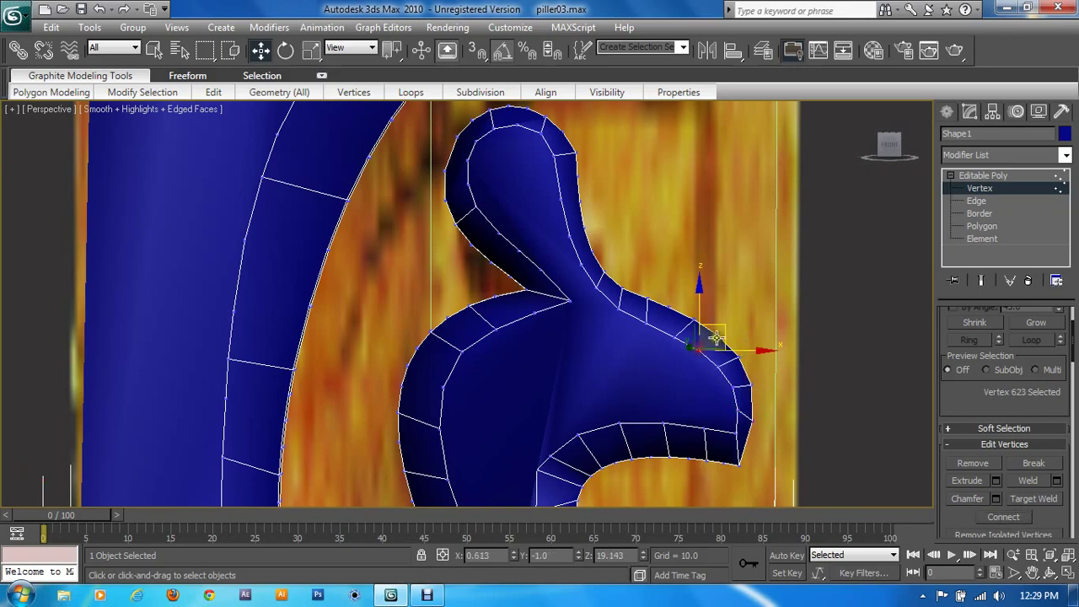
pyautogui.keyDown('ctrl'); pyautogui.click(718, 335); pyautogui.keyUp('ctrl')
pyautogui.click(1014, 524)
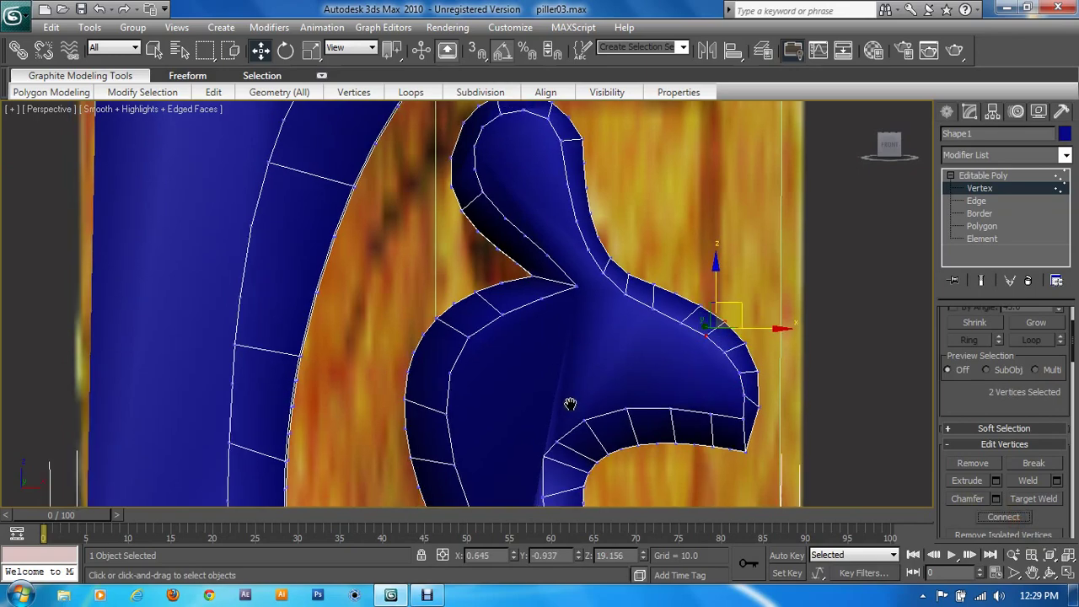
pyautogui.moveTo(571, 409)
pyautogui.keyDown('alt'); pyautogui.mouseDown(button='middle')
pyautogui.moveTo(616, 356)
pyautogui.moveTo(622, 272)
pyautogui.moveTo(650, 448)
pyautogui.moveTo(596, 290)
pyautogui.mouseUp(button='middle'); pyautogui.keyUp('alt')
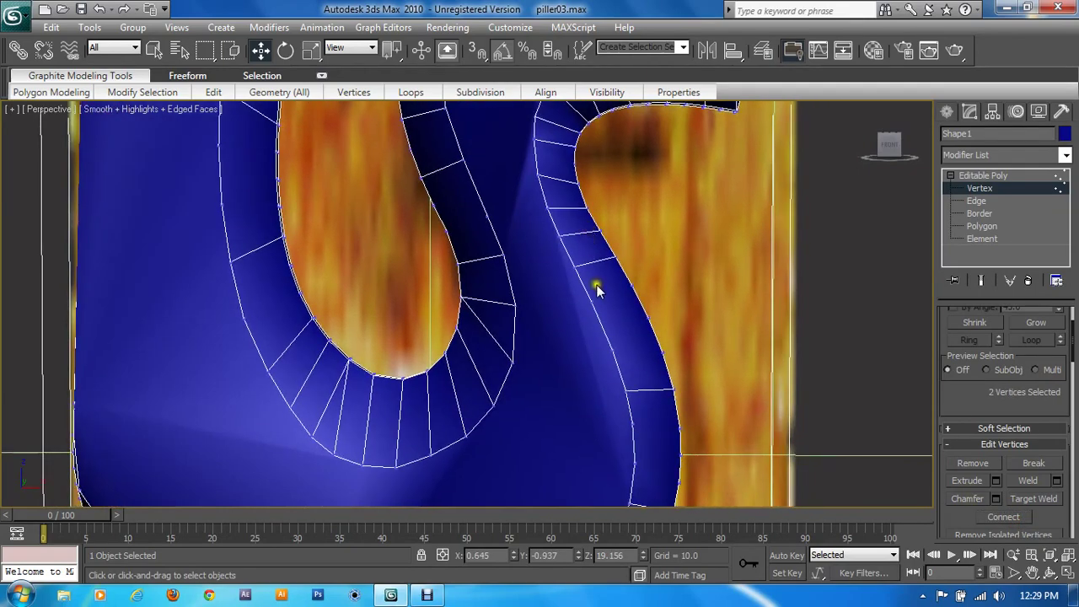
# Connect opposing vertex pairs across the band on the upper part of the lower curve
pyautogui.click(613, 348)
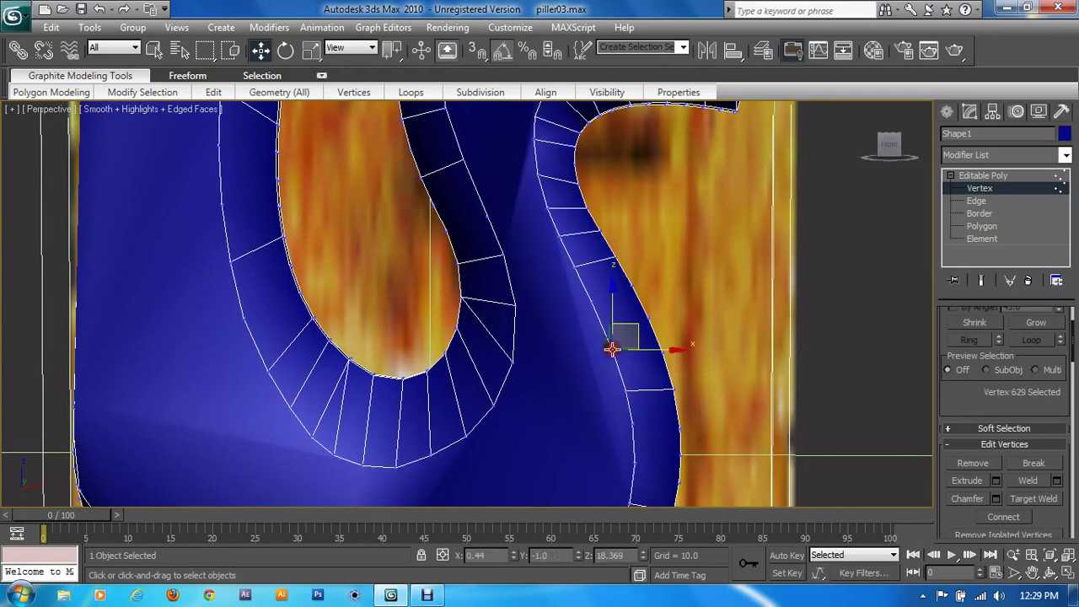
pyautogui.keyDown('ctrl'); pyautogui.click(662, 353); pyautogui.keyUp('ctrl')
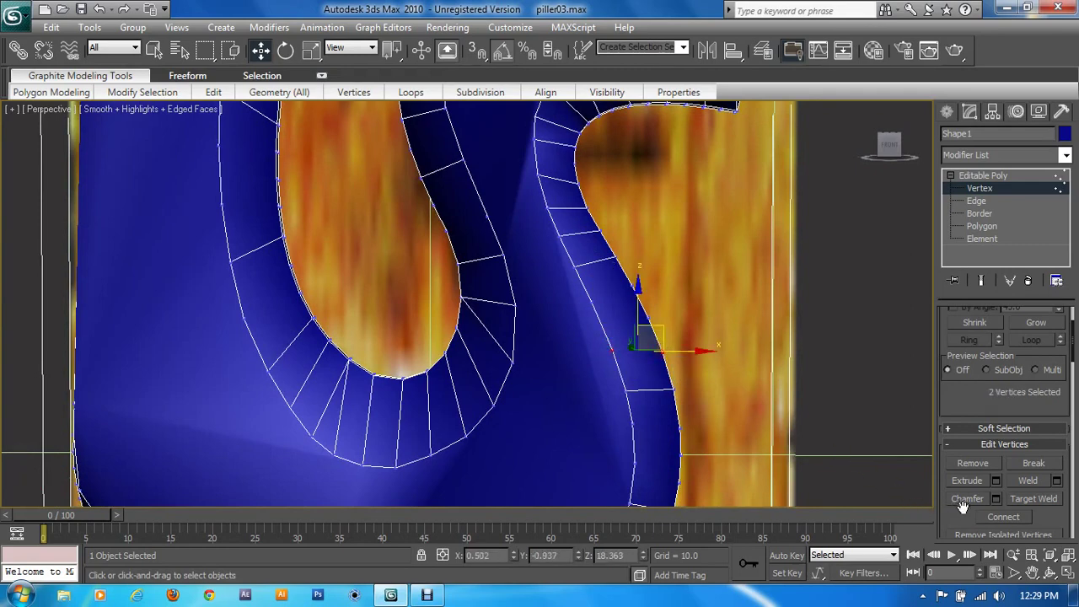
pyautogui.click(591, 300)
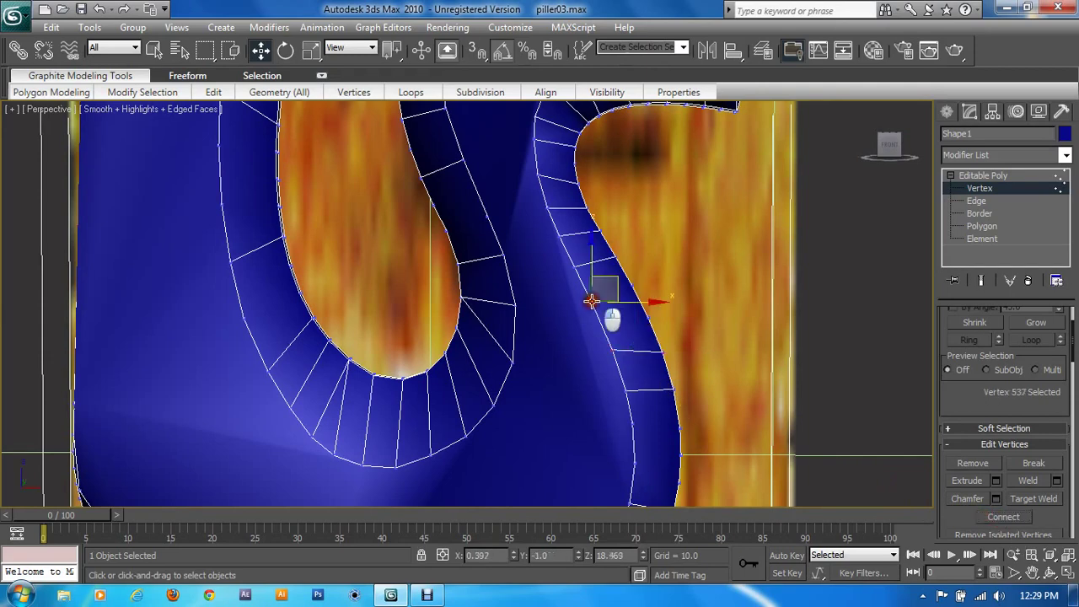
pyautogui.keyDown('ctrl'); pyautogui.click(631, 288); pyautogui.keyUp('ctrl')
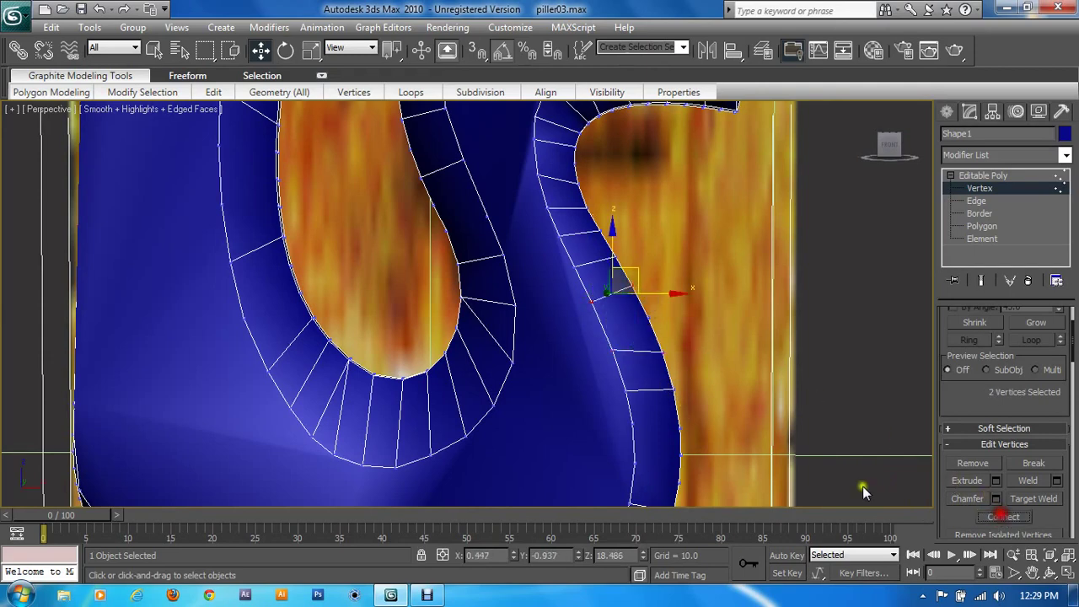
pyautogui.moveTo(675, 421); pyautogui.dragTo(650, 239, button='middle')
pyautogui.click(622, 294)
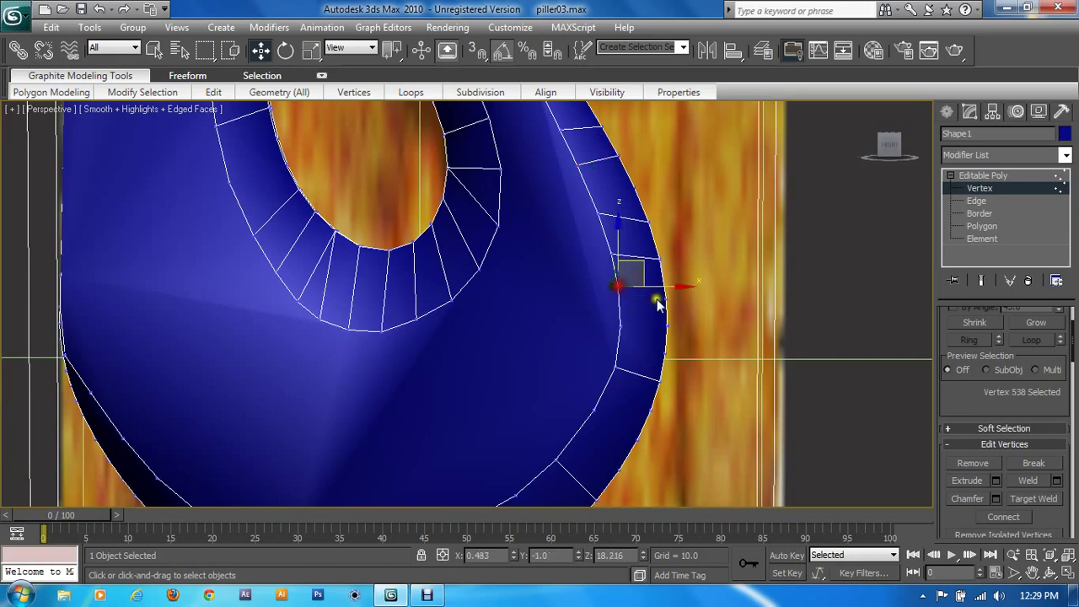
pyautogui.keyDown('ctrl'); pyautogui.click(664, 296); pyautogui.keyUp('ctrl')
pyautogui.click(1005, 518)
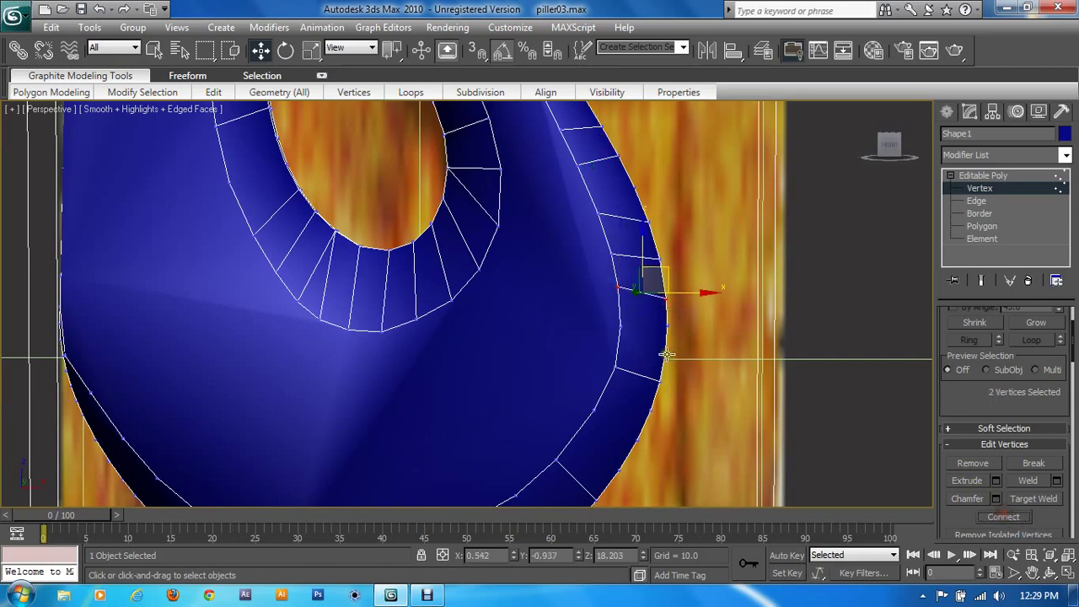
pyautogui.click(621, 326)
pyautogui.keyDown('ctrl'); pyautogui.click(664, 351); pyautogui.keyUp('ctrl')
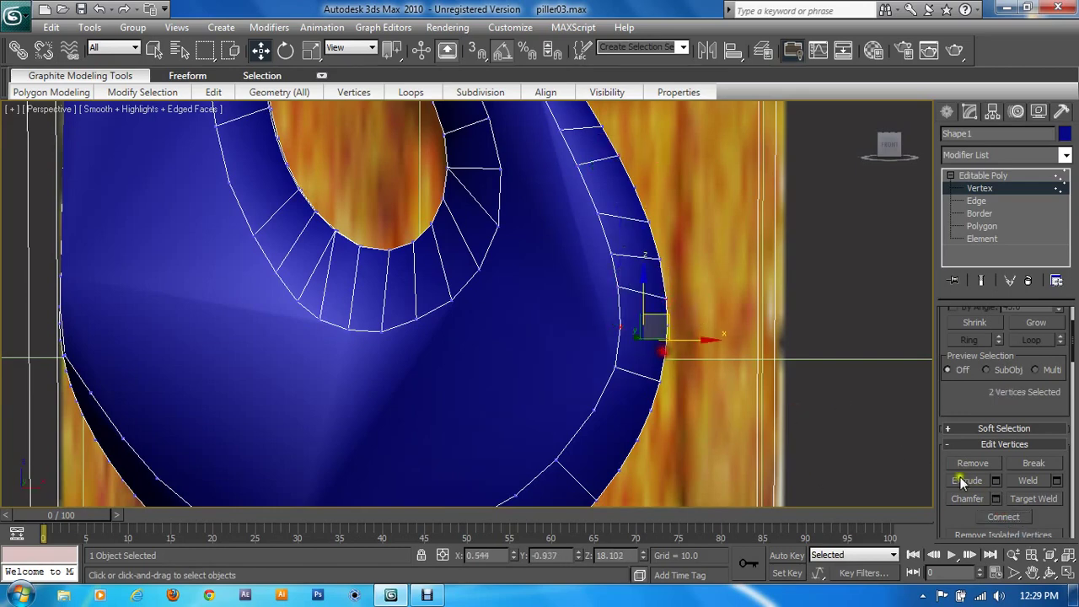
pyautogui.click(1005, 518)
# Add cross edges across the band around the bottom of the scroll's lower curve
pyautogui.moveTo(598, 428); pyautogui.dragTo(598, 314, button='middle')
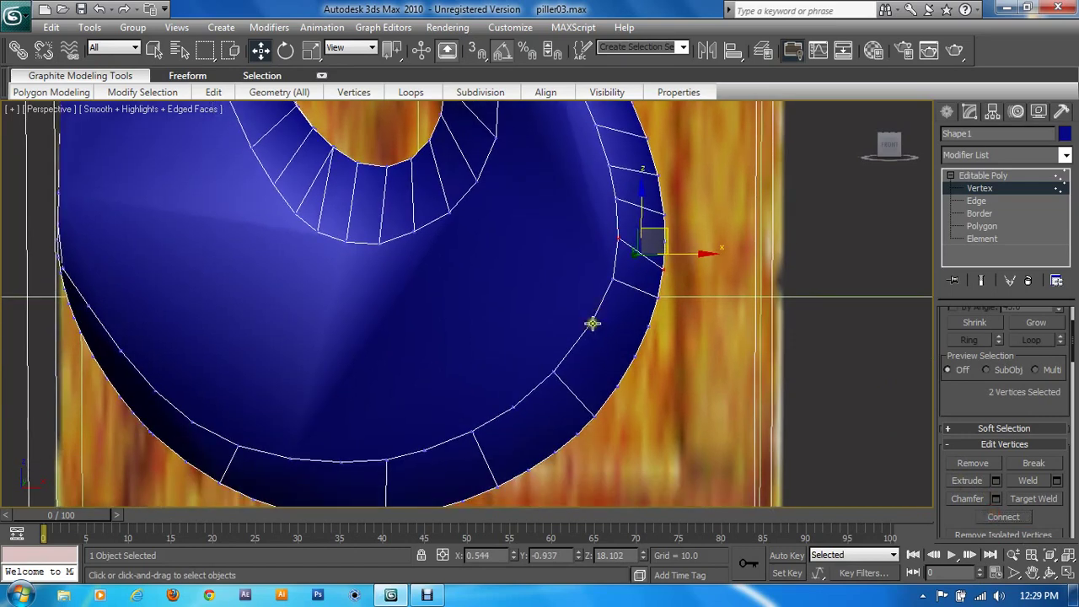
pyautogui.click(592, 322)
pyautogui.keyDown('ctrl'); pyautogui.click(631, 362); pyautogui.keyUp('ctrl')
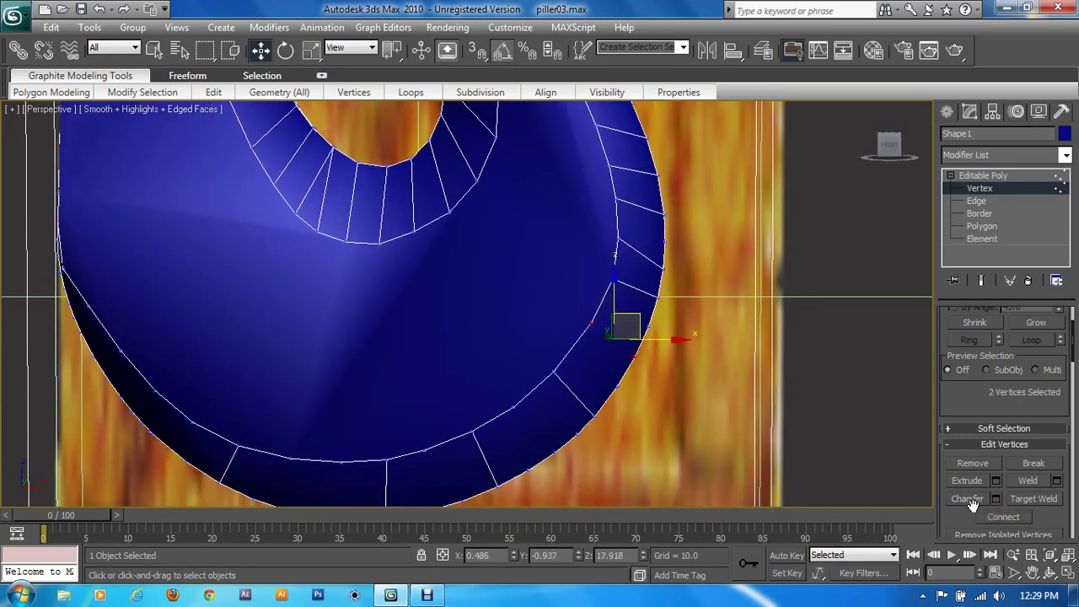
pyautogui.moveTo(549, 417); pyautogui.dragTo(675, 309, button='middle')
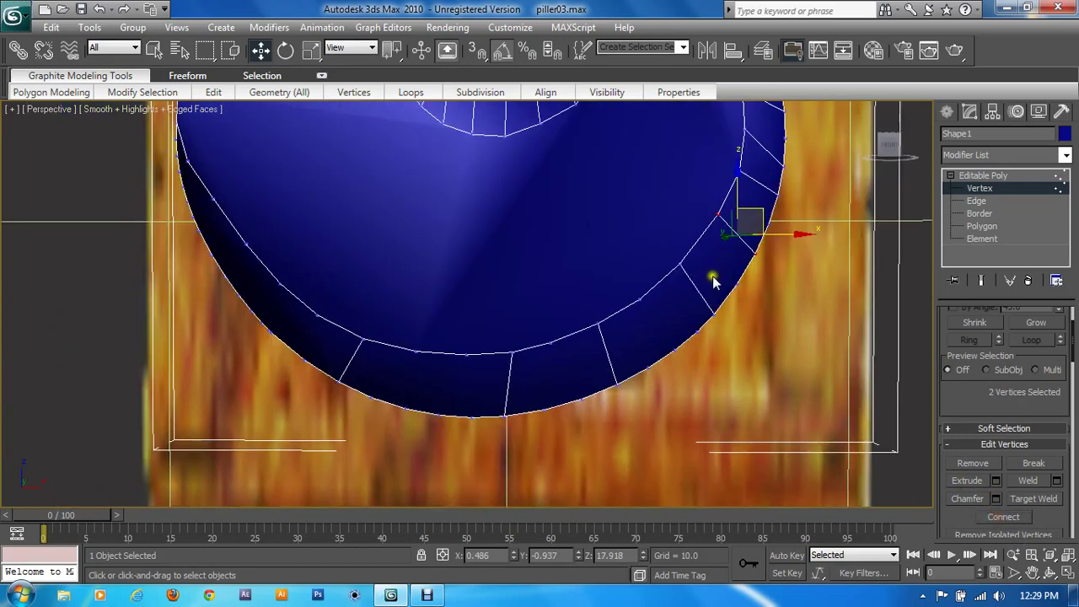
pyautogui.click(642, 299)
pyautogui.keyDown('ctrl'); pyautogui.click(670, 349); pyautogui.keyUp('ctrl')
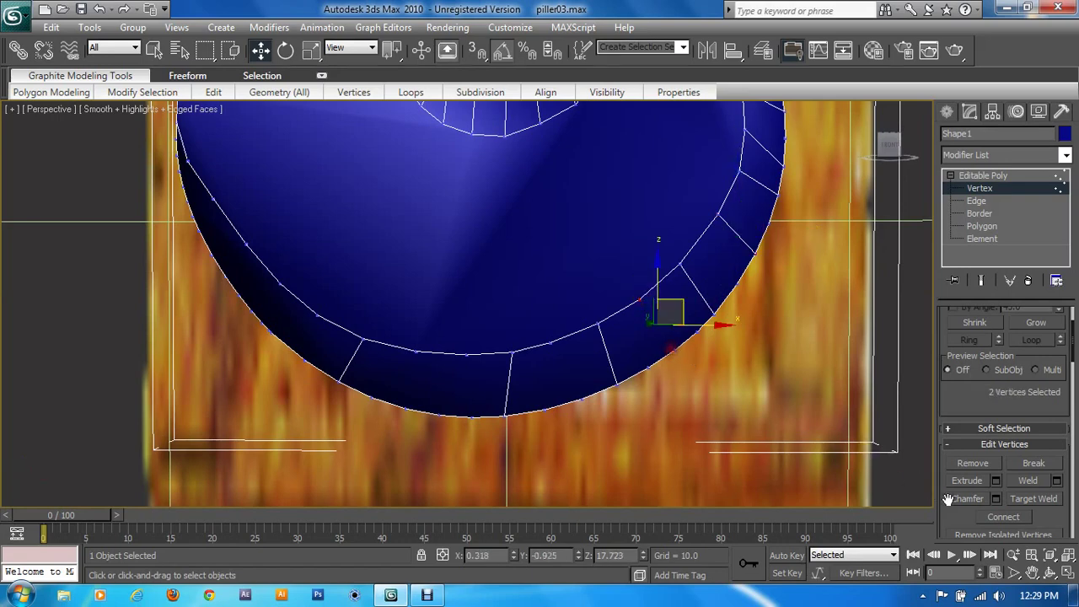
pyautogui.keyDown('ctrl'); pyautogui.click(640, 298); pyautogui.keyUp('ctrl')
pyautogui.click(997, 518)
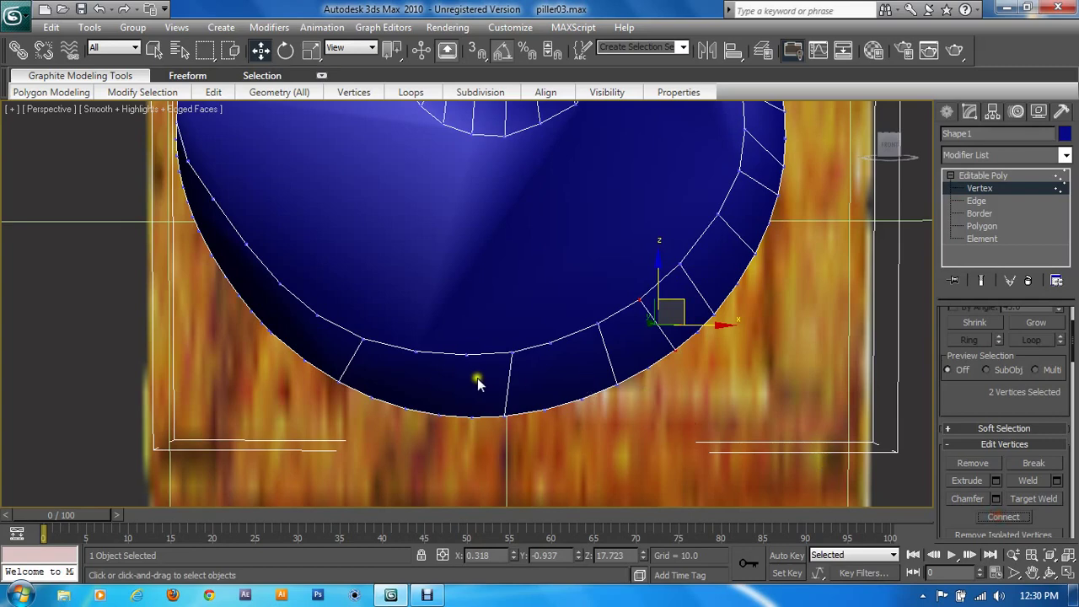
pyautogui.click(414, 353)
pyautogui.keyDown('ctrl'); pyautogui.click(404, 407); pyautogui.keyUp('ctrl')
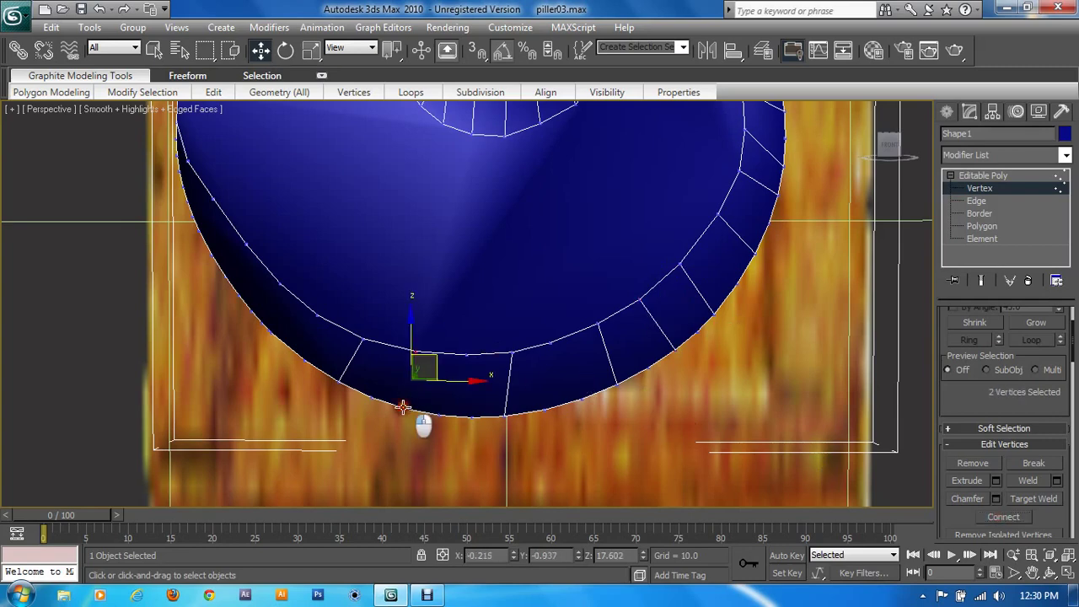
pyautogui.click(1006, 517)
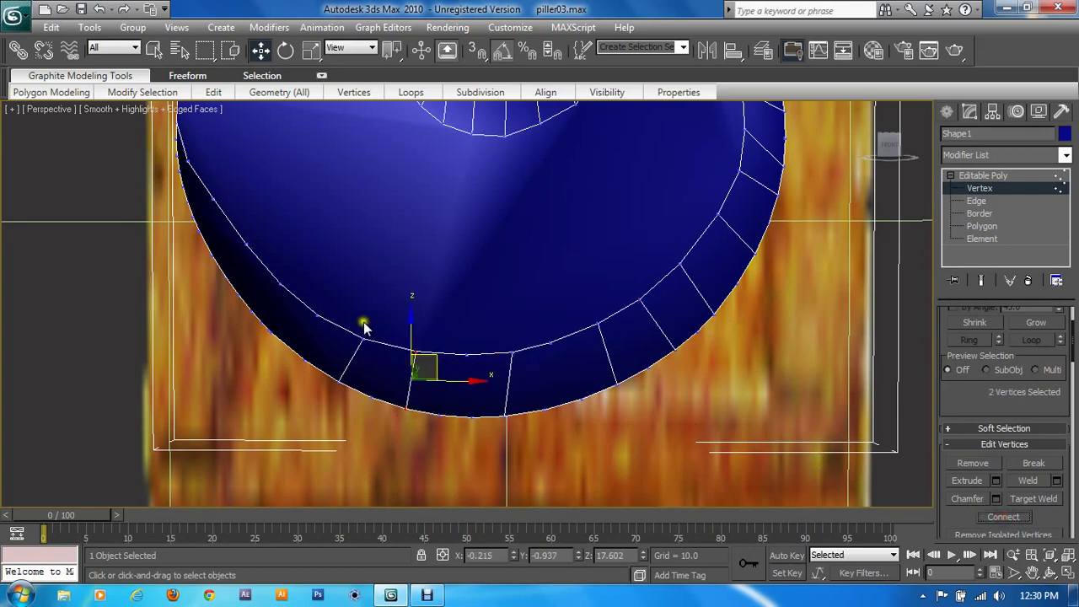
# Join vertex pairs across the band along the left side of the curve
pyautogui.click(279, 286)
pyautogui.keyDown('ctrl'); pyautogui.click(250, 309); pyautogui.keyUp('ctrl')
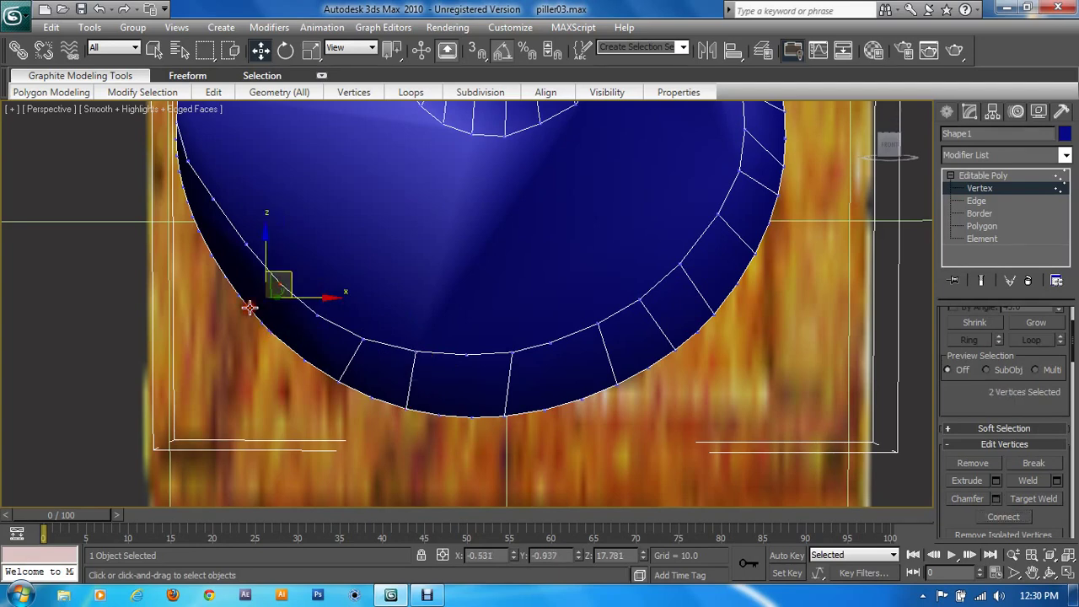
pyautogui.moveTo(335, 349); pyautogui.dragTo(469, 421, button='middle')
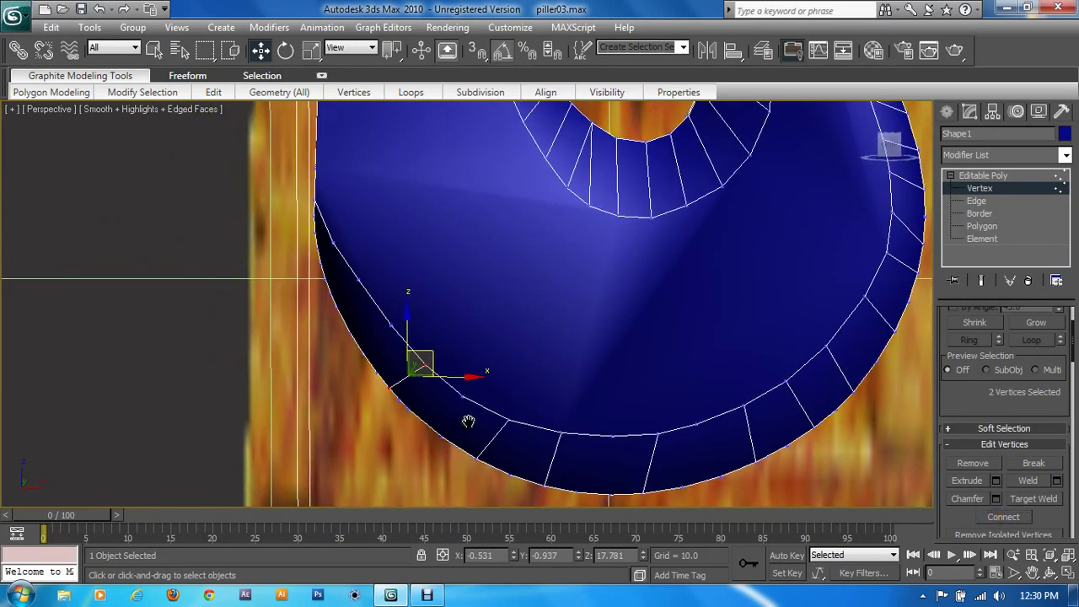
pyautogui.click(338, 251)
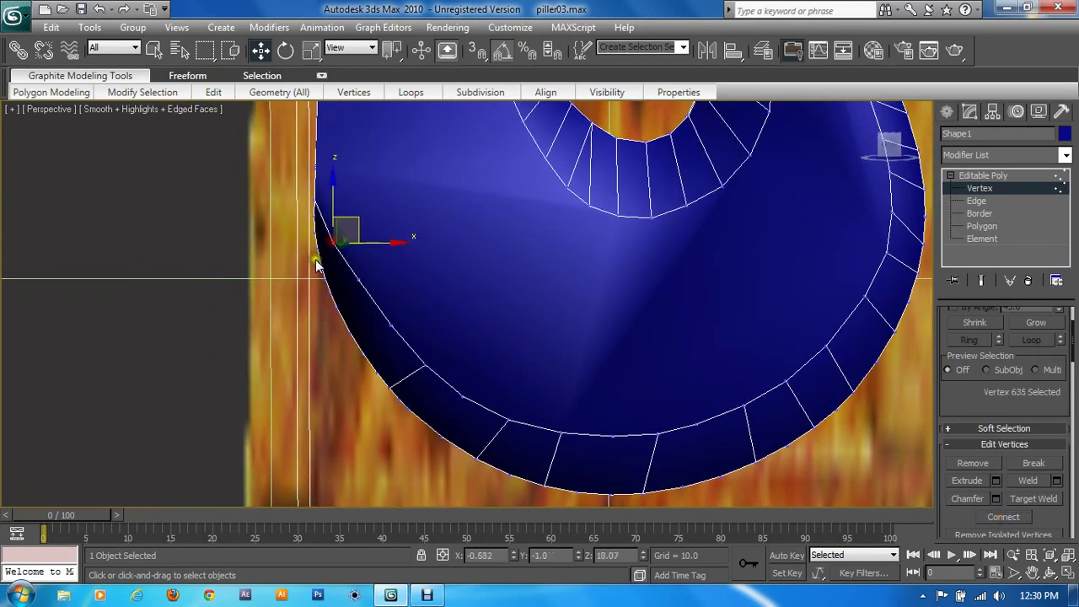
pyautogui.keyDown('ctrl'); pyautogui.click(318, 247); pyautogui.keyUp('ctrl')
pyautogui.click(1002, 516)
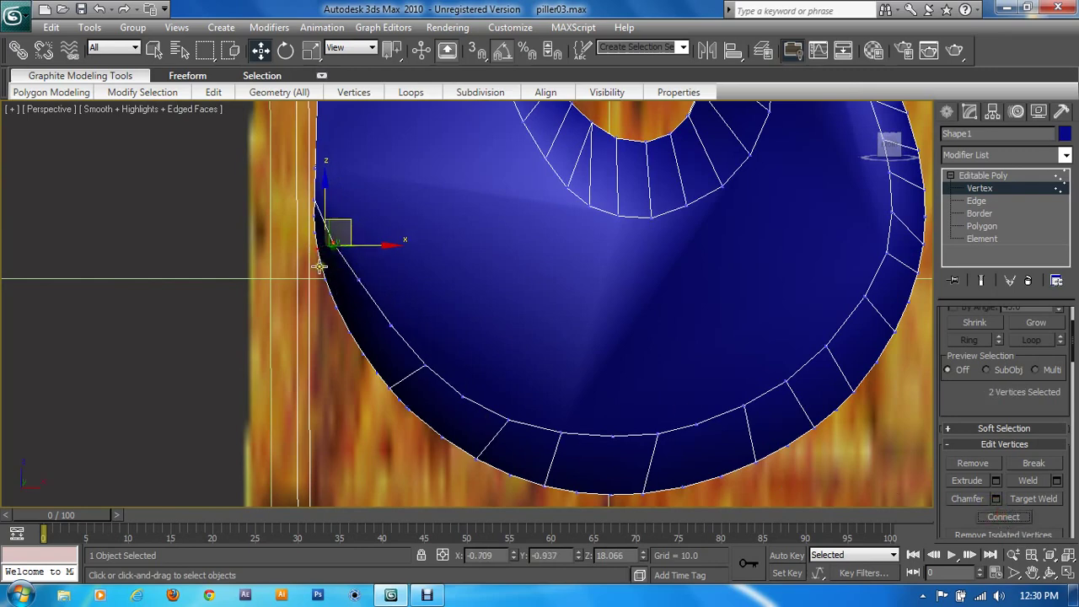
pyautogui.moveTo(321, 263); pyautogui.dragTo(323, 267)
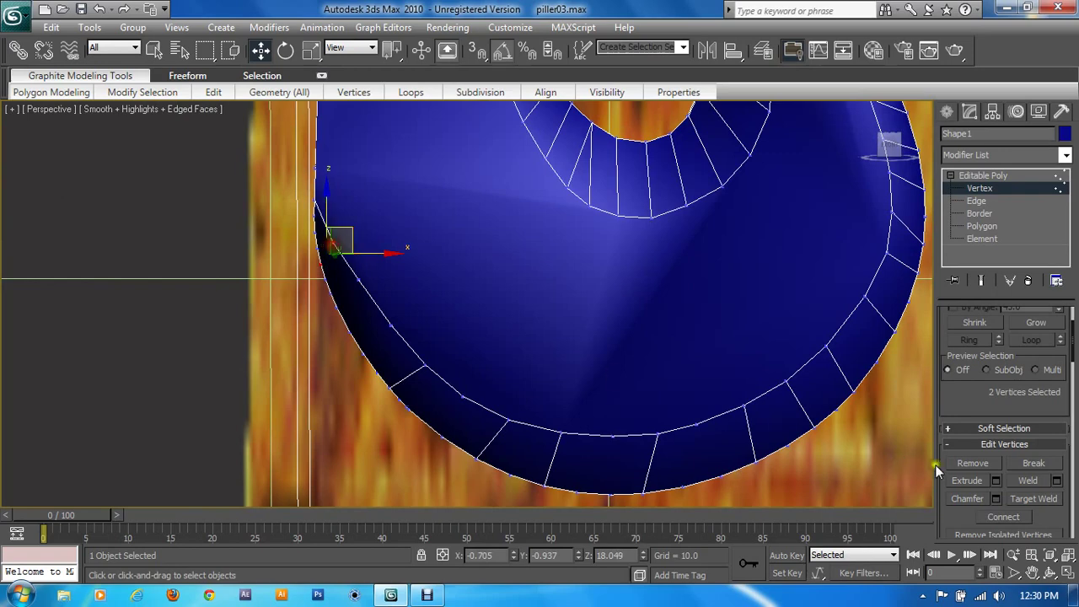
pyautogui.click(357, 280)
pyautogui.keyDown('ctrl'); pyautogui.click(353, 317); pyautogui.keyUp('ctrl')
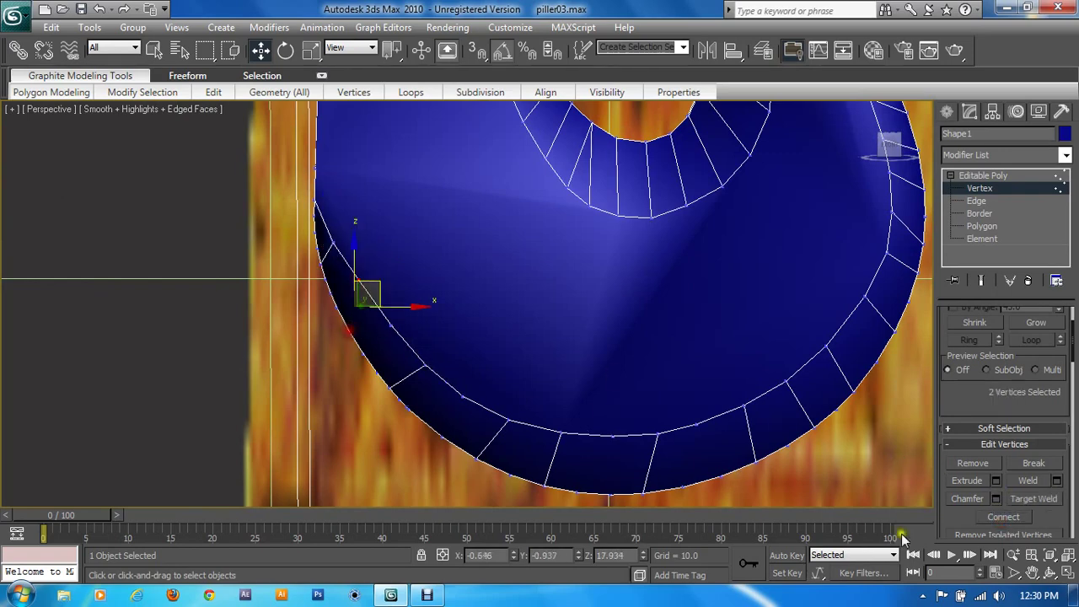
pyautogui.click(1004, 516)
pyautogui.keyDown('alt'); pyautogui.moveTo(793, 478); pyautogui.dragTo(710, 363, button='middle'); pyautogui.keyUp('alt')
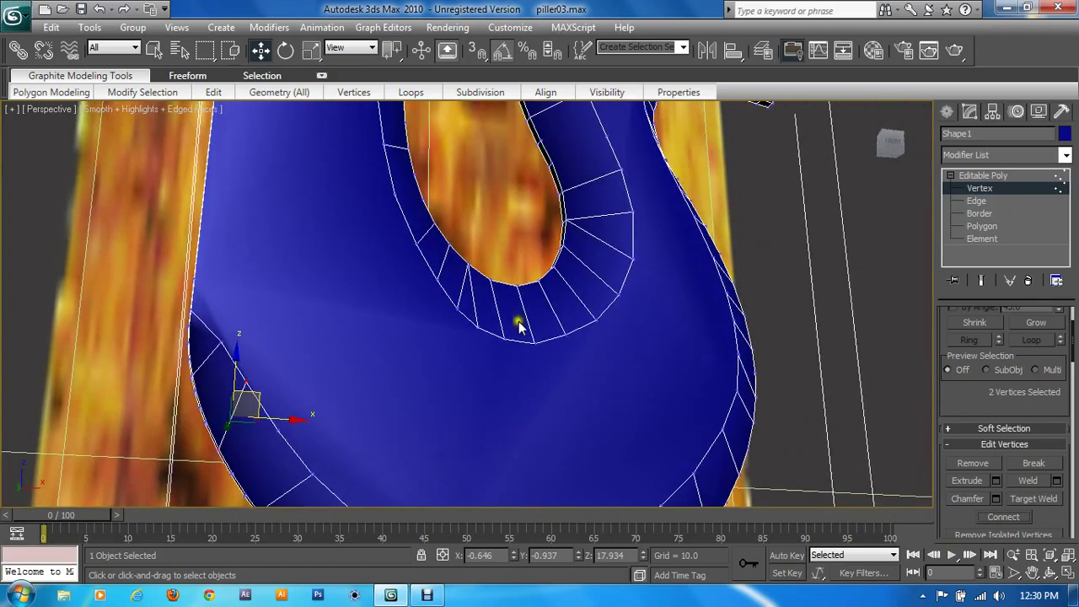
pyautogui.moveTo(340, 327); pyautogui.dragTo(621, 437, button='middle')
pyautogui.keyDown('alt'); pyautogui.moveTo(562, 406); pyautogui.dragTo(588, 405, button='middle'); pyautogui.keyUp('alt')
pyautogui.moveTo(596, 313)
pyautogui.mouseDown(button='middle')
pyautogui.moveTo(569, 388)
pyautogui.moveTo(595, 366)
pyautogui.moveTo(586, 380)
pyautogui.moveTo(537, 341)
pyautogui.mouseUp(button='middle')
pyautogui.scroll(-3, 568, 387)
pyautogui.scroll(2, 537, 341)
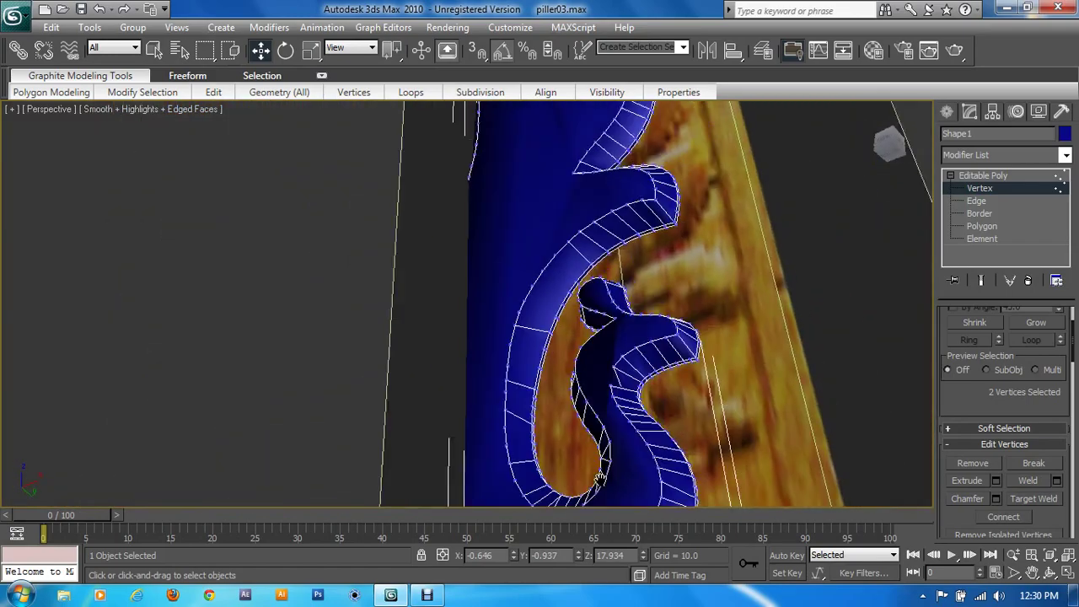
pyautogui.scroll(1, 590, 404)
pyautogui.scroll(1, 621, 457)
pyautogui.moveTo(725, 469); pyautogui.dragTo(625, 335, button='middle')
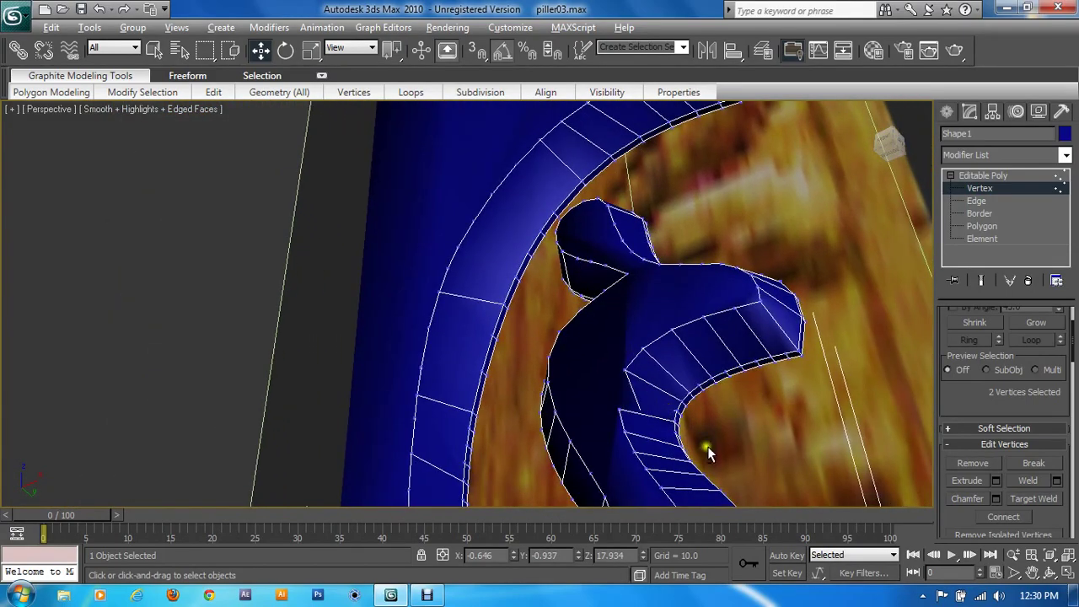
pyautogui.keyDown('alt'); pyautogui.moveTo(711, 450); pyautogui.dragTo(682, 450, button='middle'); pyautogui.keyUp('alt')
pyautogui.click(735, 313)
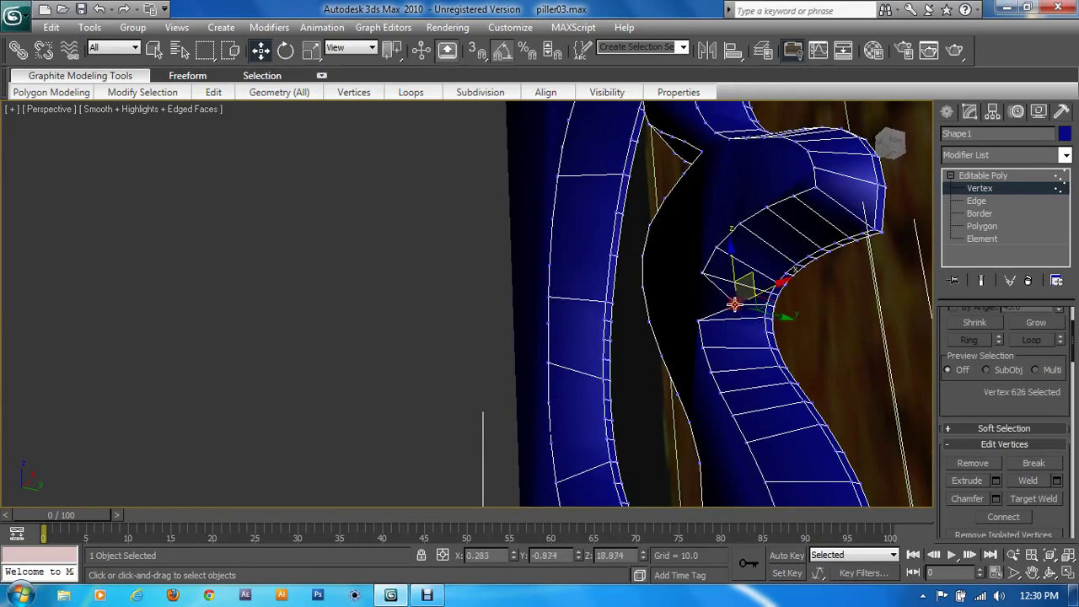
pyautogui.click(702, 270)
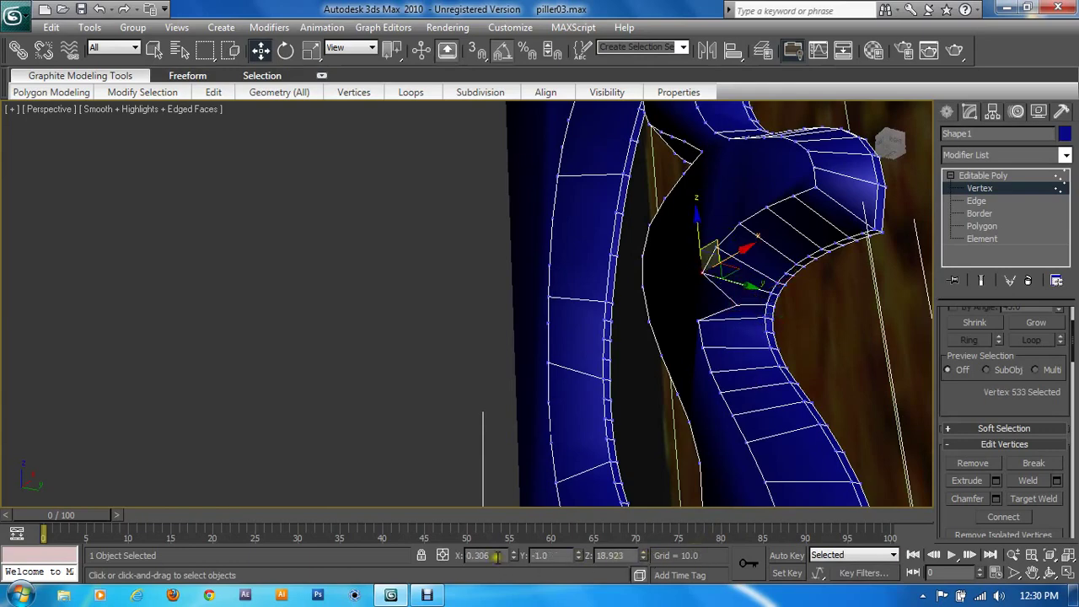
# Move the vertex at the leaf's inner bend to Y -1.0
pyautogui.click(735, 307)
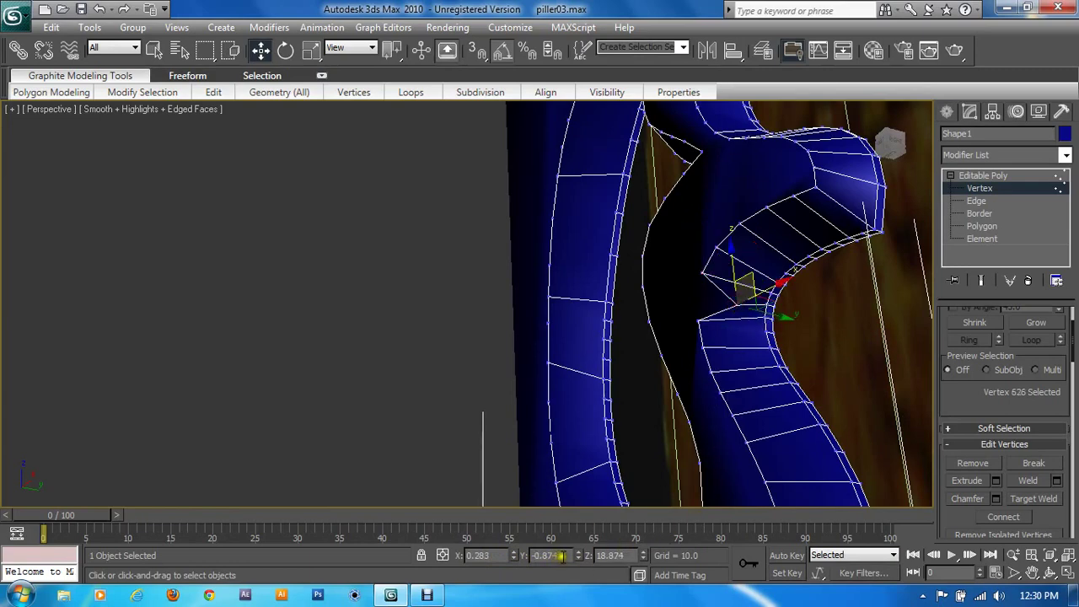
pyautogui.doubleClick(553, 555)
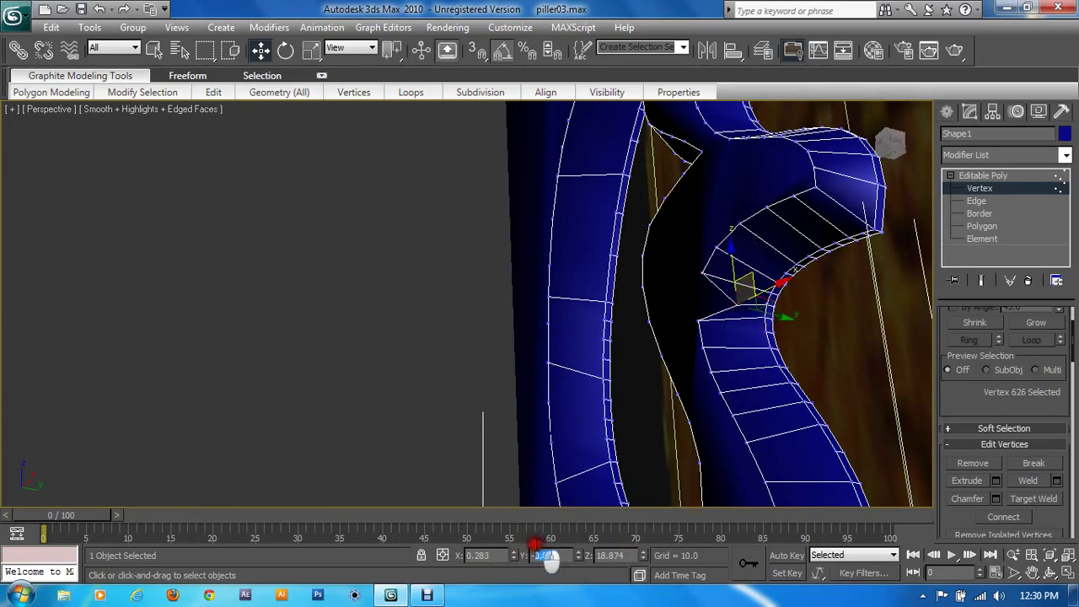
pyautogui.write('-1')
pyautogui.press('Return')
# Connect a vertex pair across the leaf's shoulder and inner curve with a new edge
pyautogui.scroll(2, 762, 378)
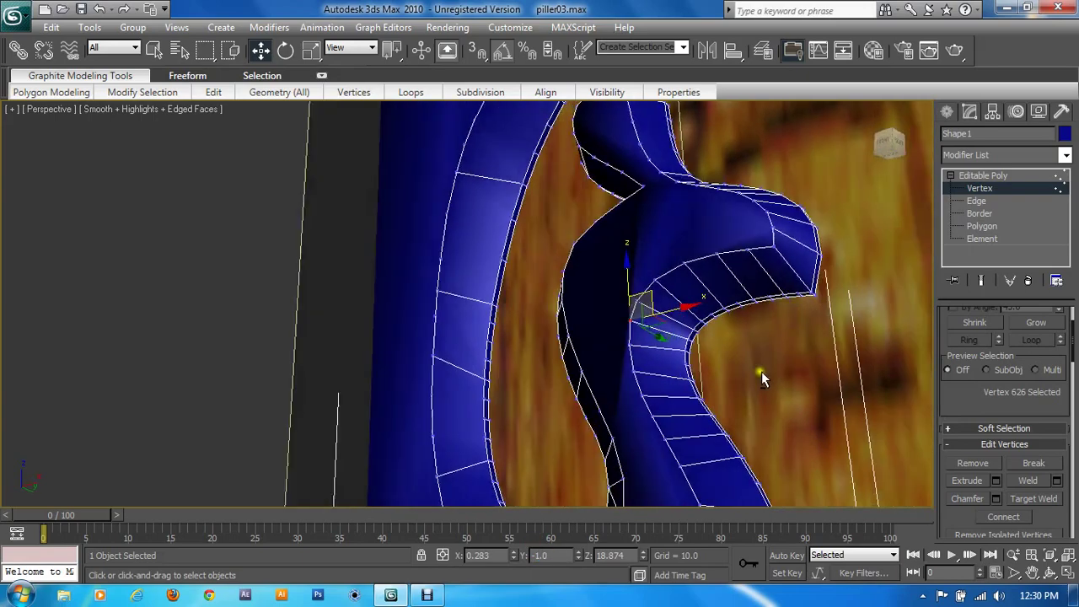
pyautogui.keyDown('alt'); pyautogui.moveTo(761, 373); pyautogui.dragTo(810, 383, button='middle'); pyautogui.keyUp('alt')
pyautogui.scroll(2, 567, 388)
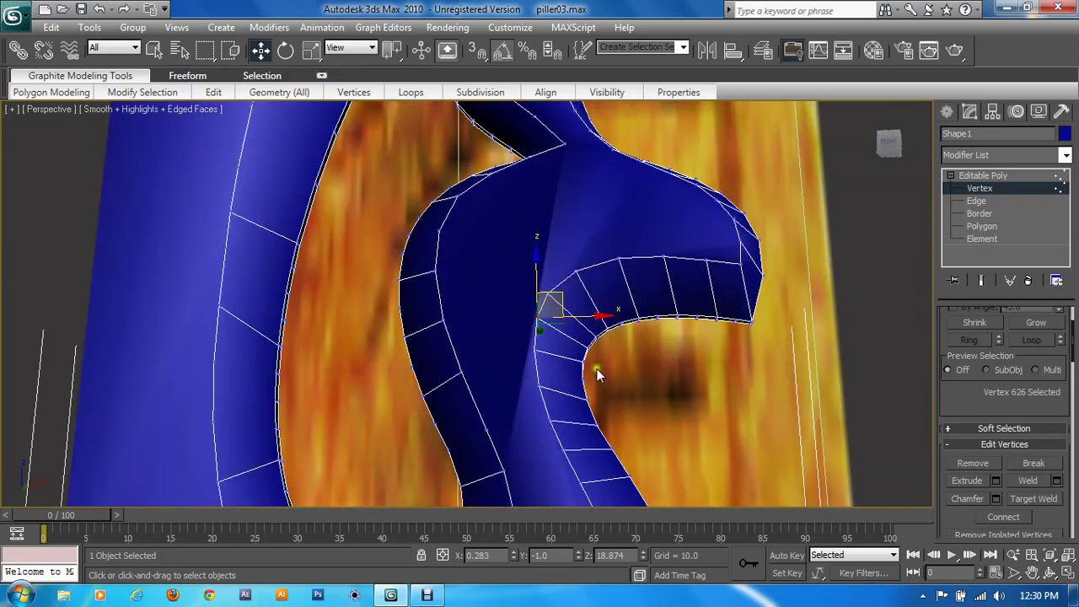
pyautogui.moveTo(581, 286); pyautogui.dragTo(553, 423, button='middle')
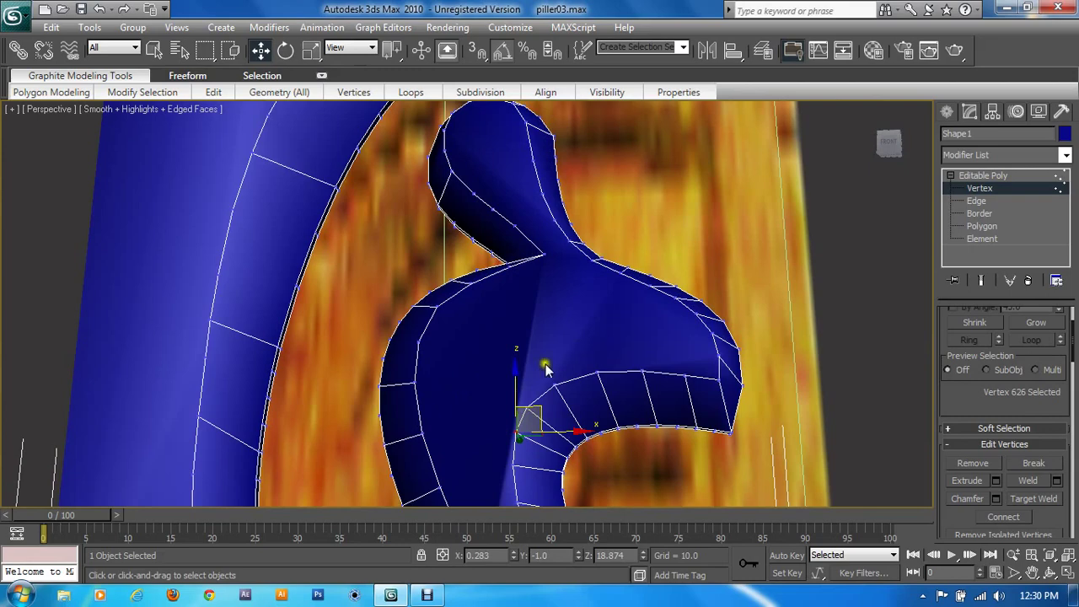
pyautogui.click(419, 342)
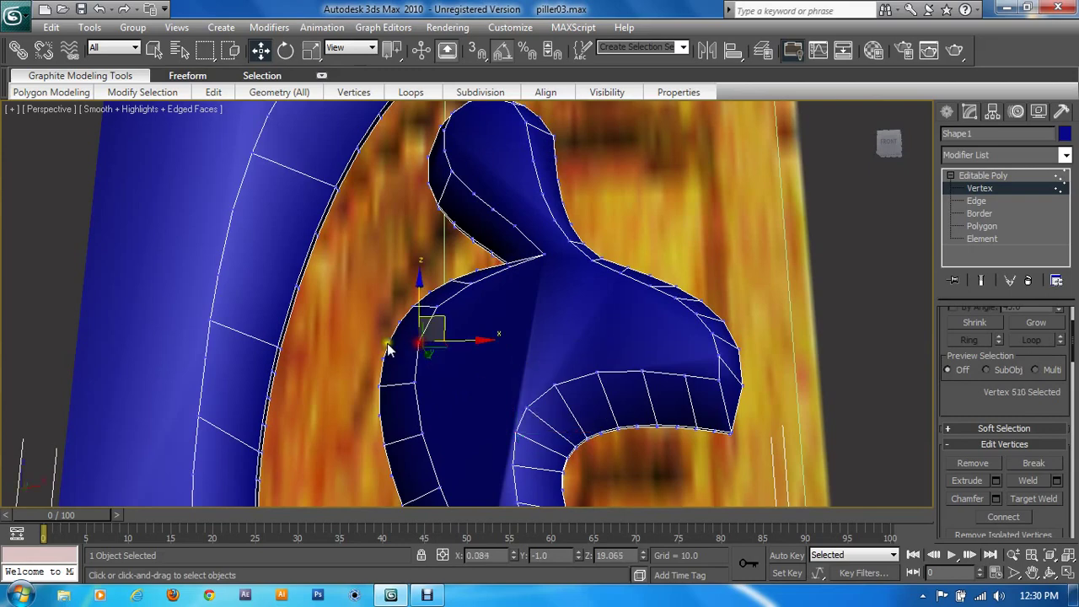
pyautogui.keyDown('ctrl'); pyautogui.click(384, 357); pyautogui.keyUp('ctrl')
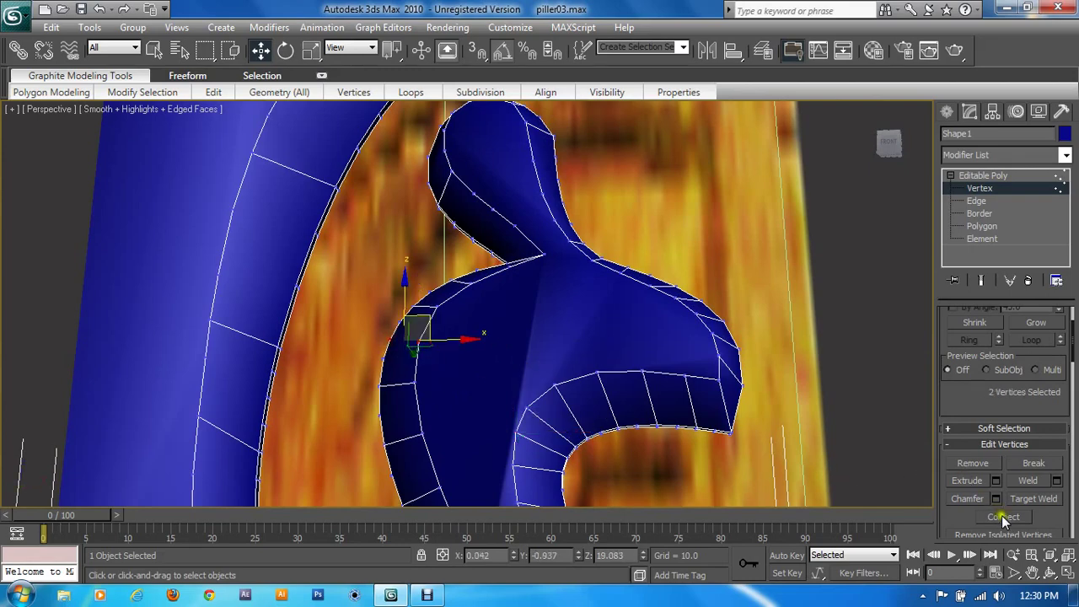
pyautogui.moveTo(647, 429); pyautogui.dragTo(649, 450, button='middle')
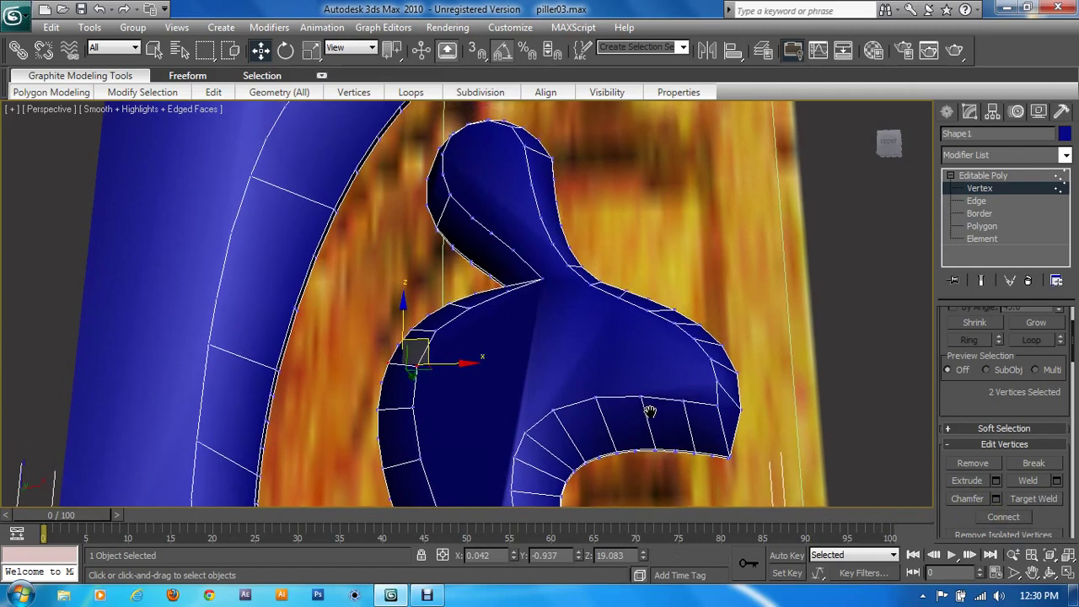
pyautogui.click(548, 416)
pyautogui.keyDown('ctrl'); pyautogui.click(415, 368); pyautogui.keyUp('ctrl')
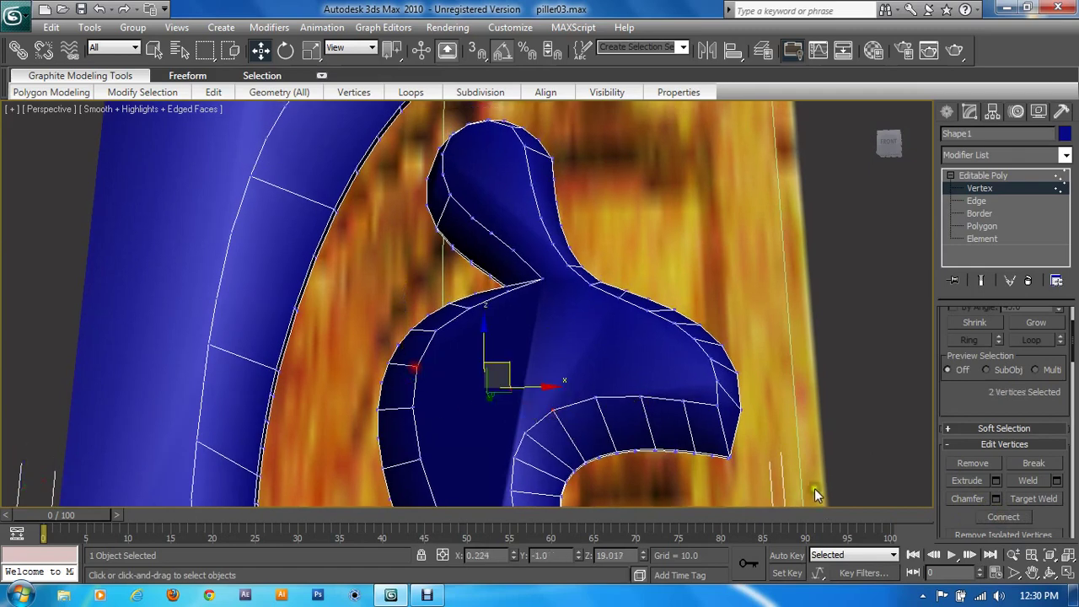
pyautogui.click(992, 517)
# Connect the two neck vertices of the leaf head with a new edge
pyautogui.click(982, 183)
pyautogui.scroll(2, 632, 380)
pyautogui.scroll(-2, 602, 410)
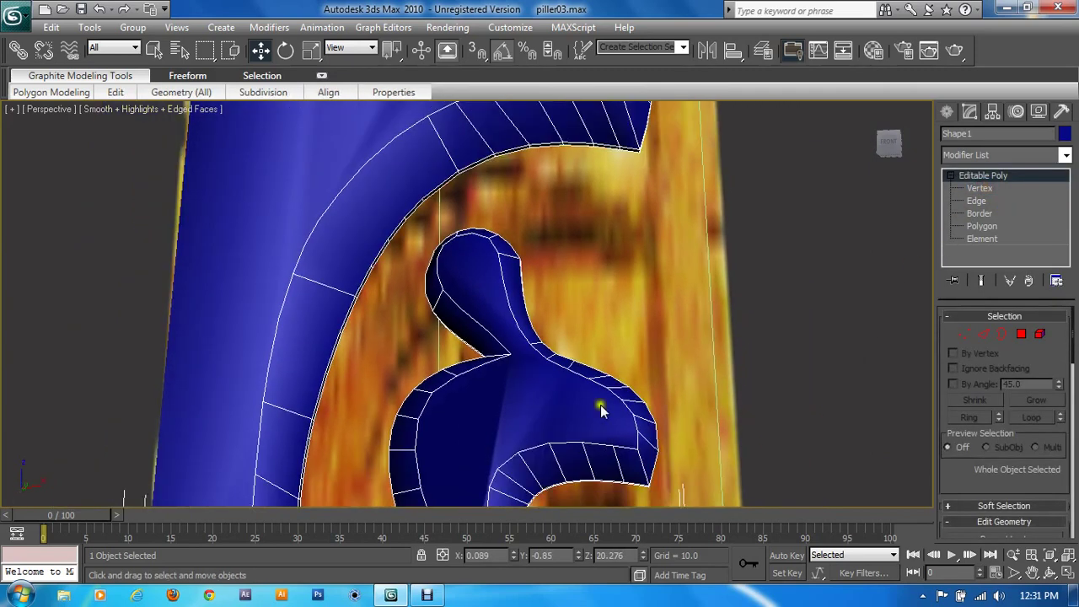
pyautogui.scroll(3, 549, 313)
pyautogui.press('1')
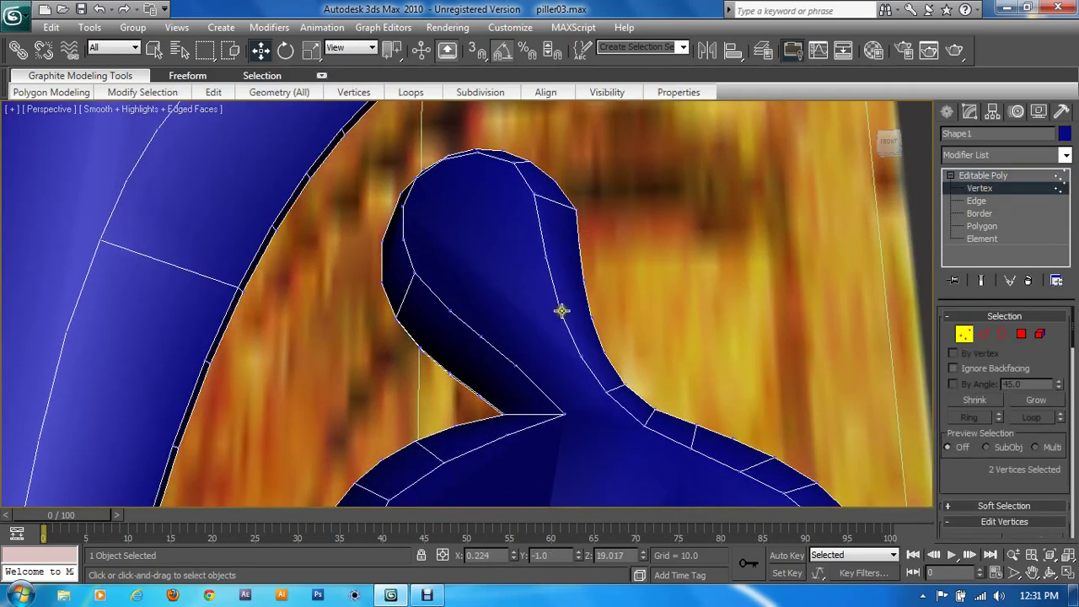
pyautogui.click(563, 311)
pyautogui.keyDown('ctrl'); pyautogui.click(589, 315); pyautogui.keyUp('ctrl')
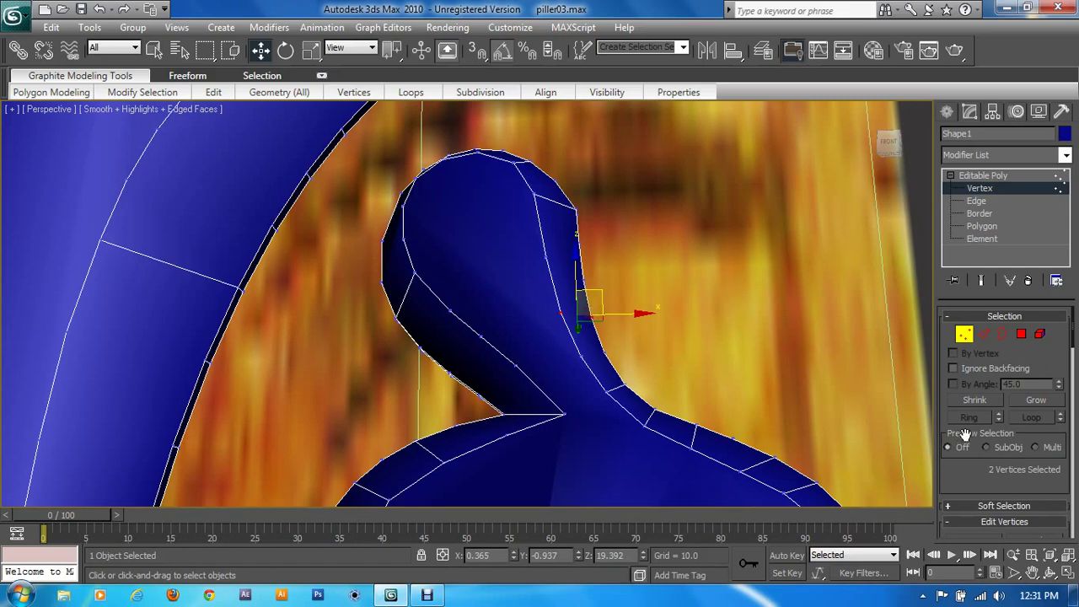
pyautogui.moveTo(969, 470); pyautogui.dragTo(953, 363)
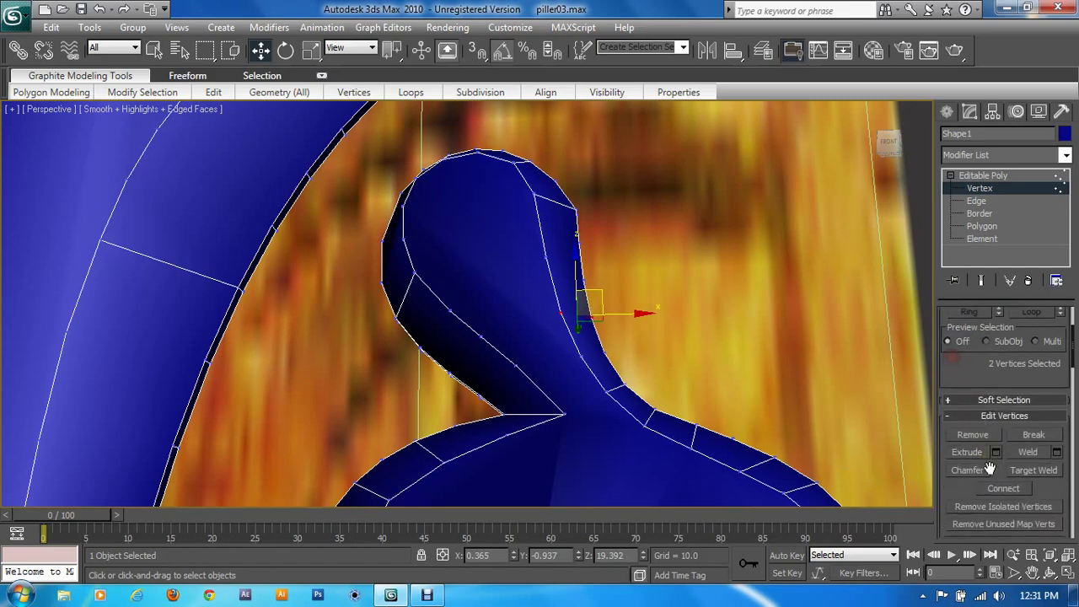
pyautogui.click(1003, 489)
pyautogui.moveTo(514, 253)
pyautogui.keyDown('alt'); pyautogui.mouseDown(button='middle')
pyautogui.moveTo(355, 254)
pyautogui.moveTo(369, 355)
pyautogui.mouseUp(button='middle'); pyautogui.keyUp('alt')
# Add two edges across the leaf head by connecting two vertex pairs
pyautogui.click(343, 269)
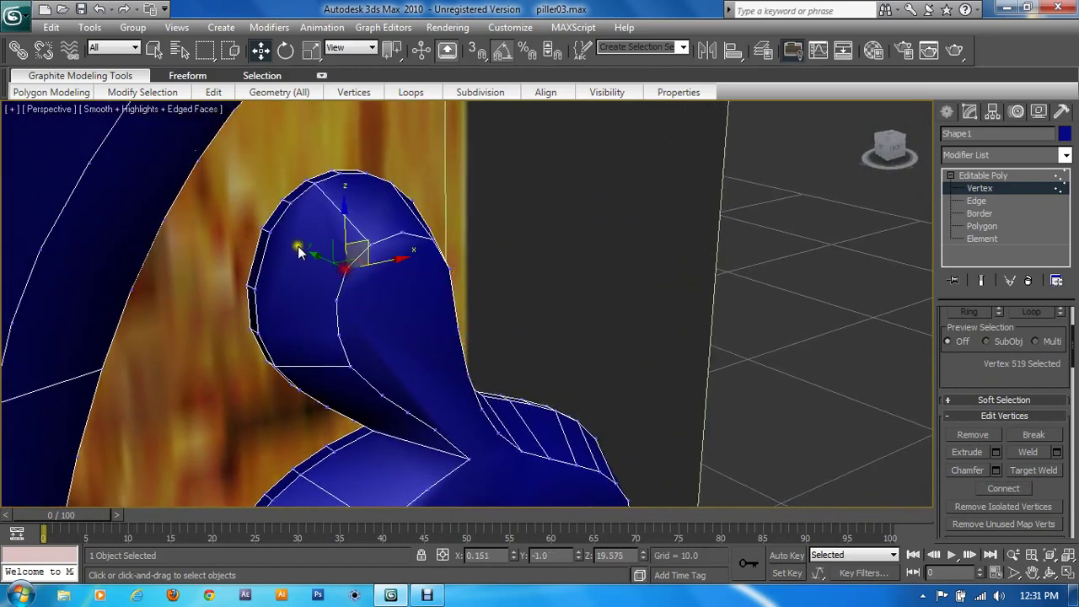
pyautogui.keyDown('ctrl'); pyautogui.click(271, 229); pyautogui.keyUp('ctrl')
pyautogui.click(987, 490)
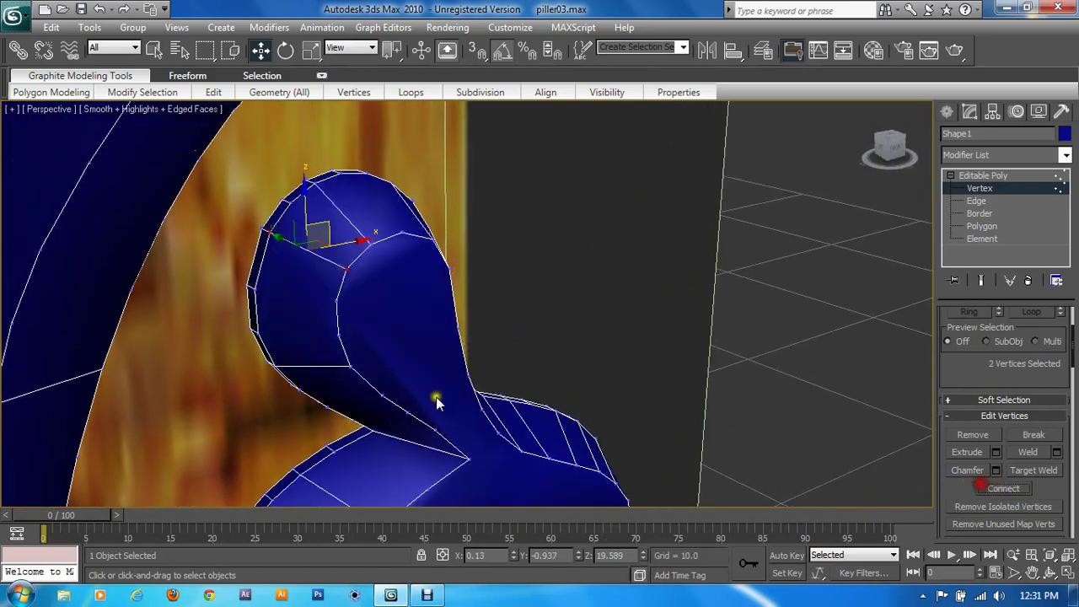
pyautogui.click(337, 301)
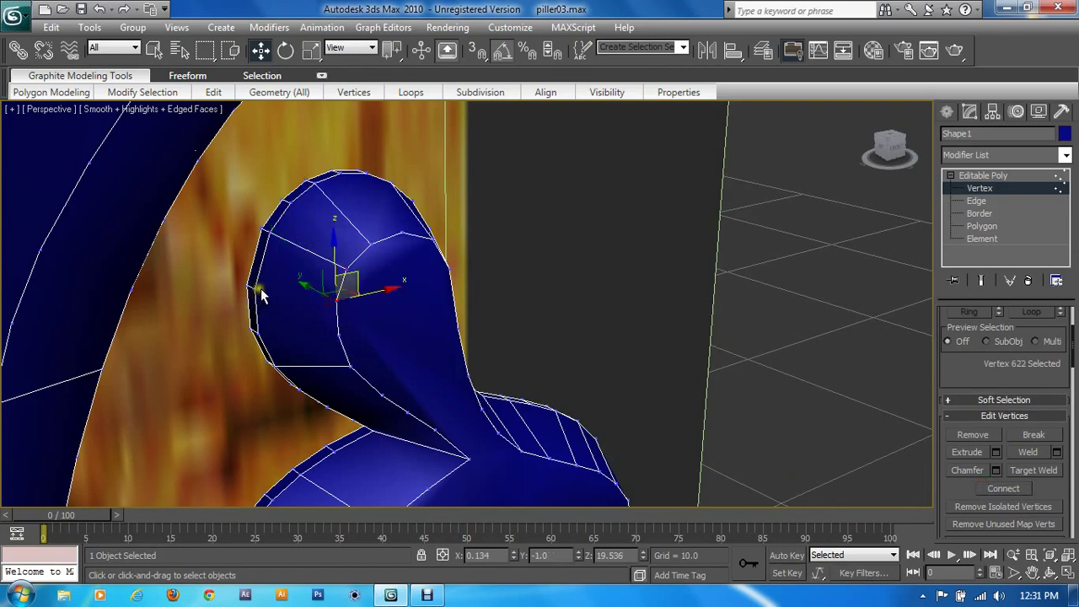
pyautogui.keyDown('ctrl'); pyautogui.click(254, 285); pyautogui.keyUp('ctrl')
pyautogui.click(979, 489)
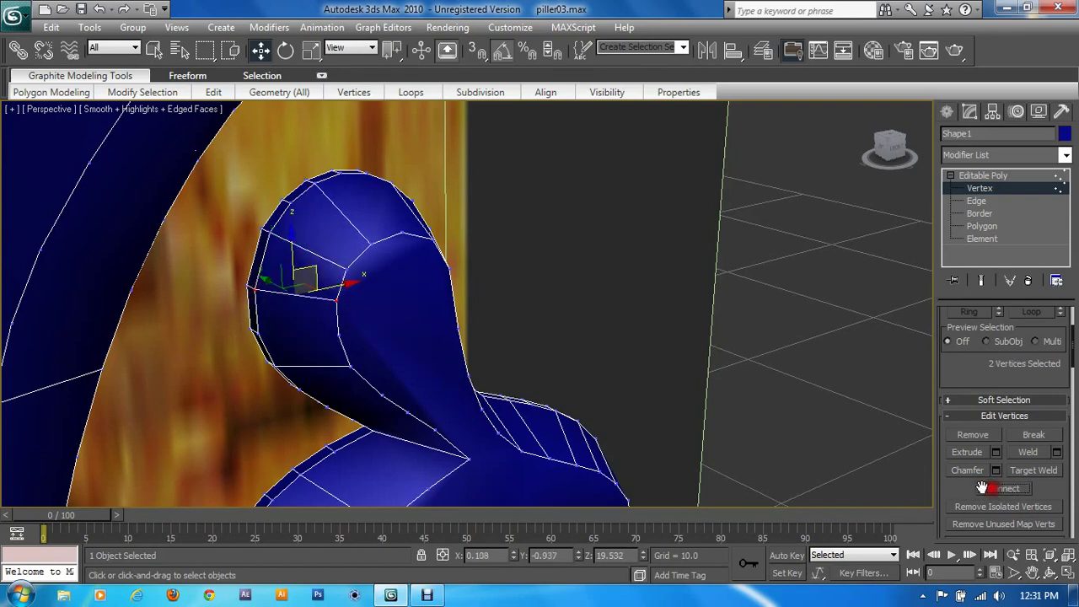
# Connect vertex pairs at the top and right side of the head with new edges
pyautogui.click(337, 329)
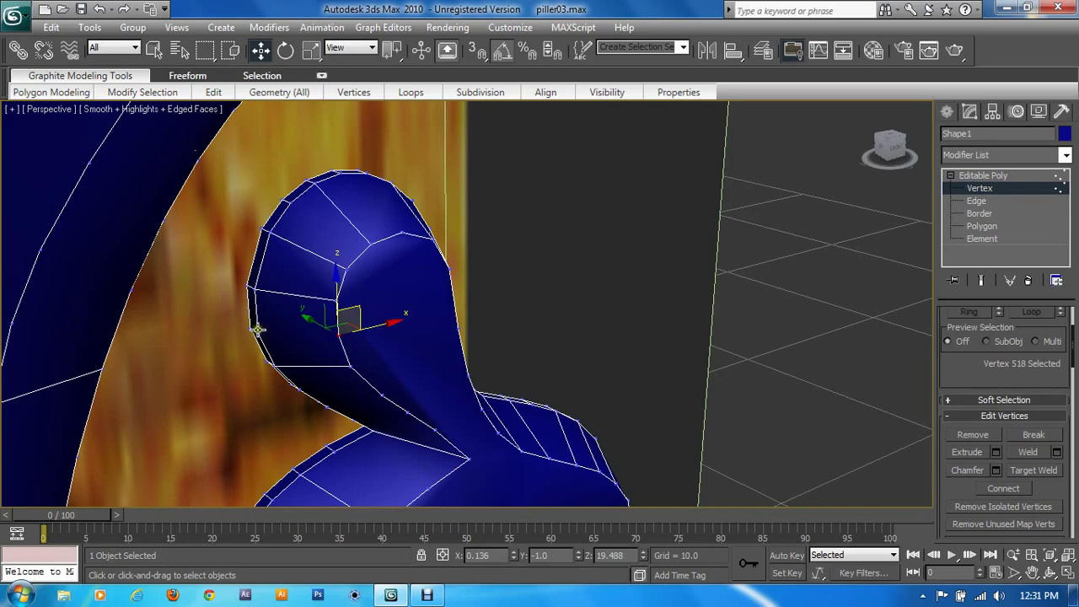
pyautogui.keyDown('ctrl'); pyautogui.click(258, 330); pyautogui.keyUp('ctrl')
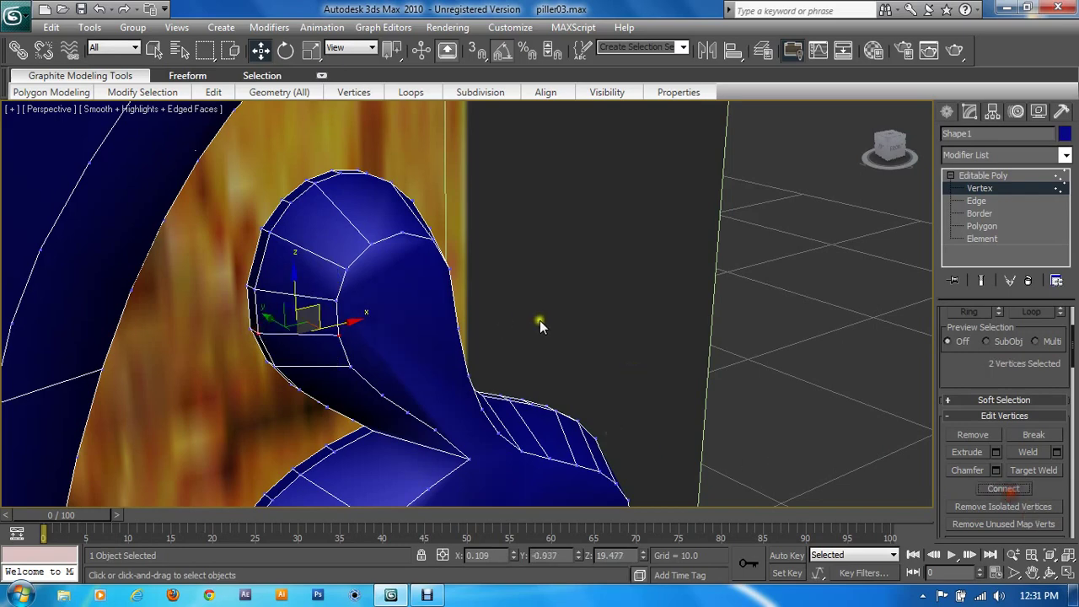
pyautogui.moveTo(540, 320)
pyautogui.keyDown('alt'); pyautogui.mouseDown(button='middle')
pyautogui.moveTo(515, 337)
pyautogui.moveTo(492, 333)
pyautogui.mouseUp(button='middle'); pyautogui.keyUp('alt')
pyautogui.click(650, 242)
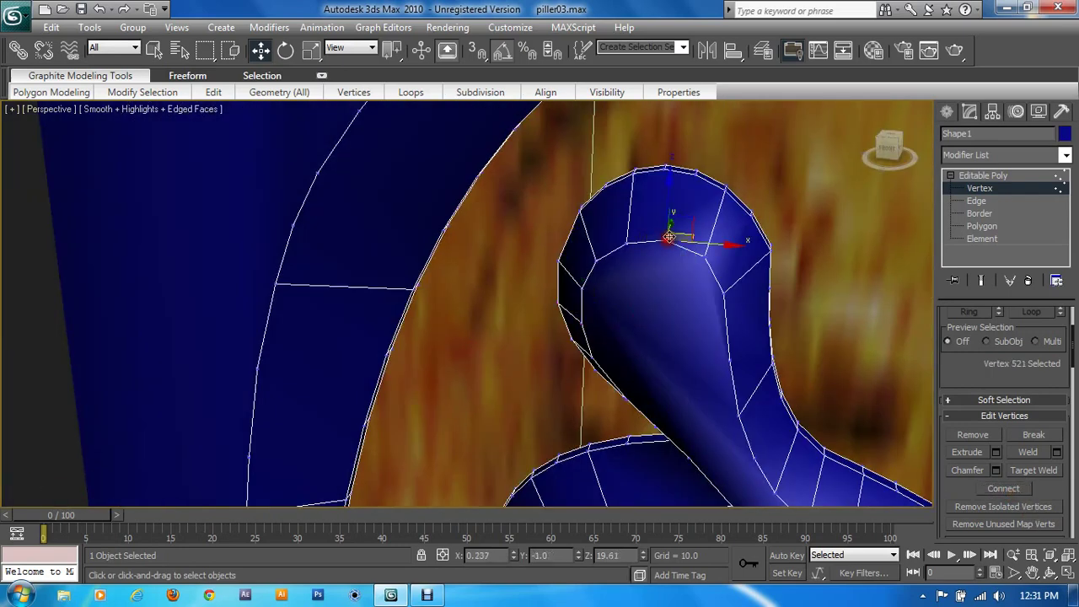
pyautogui.keyDown('ctrl'); pyautogui.click(690, 175); pyautogui.keyUp('ctrl')
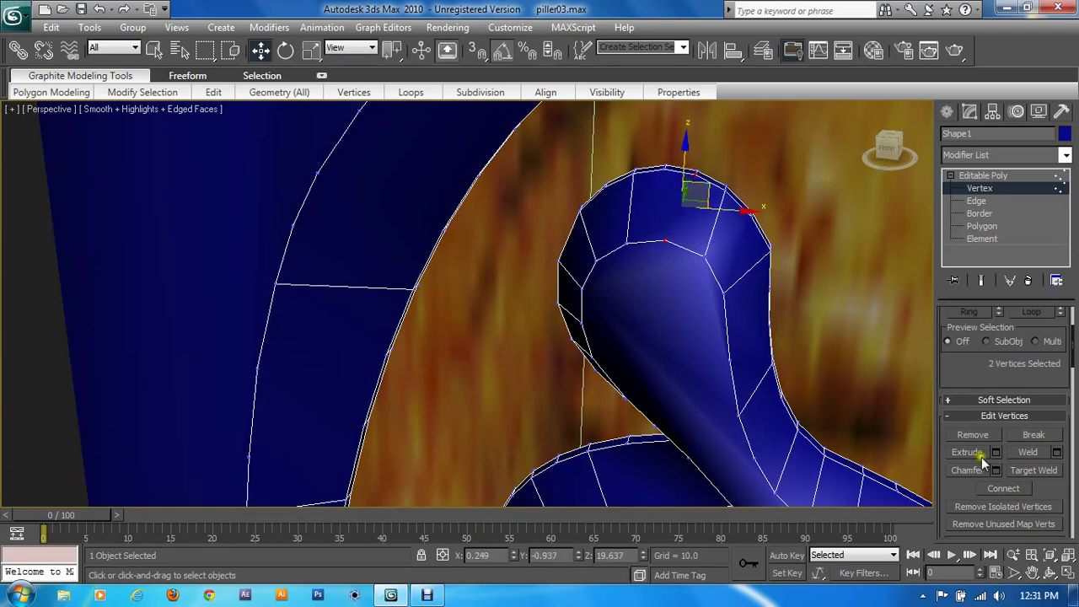
pyautogui.click(1021, 488)
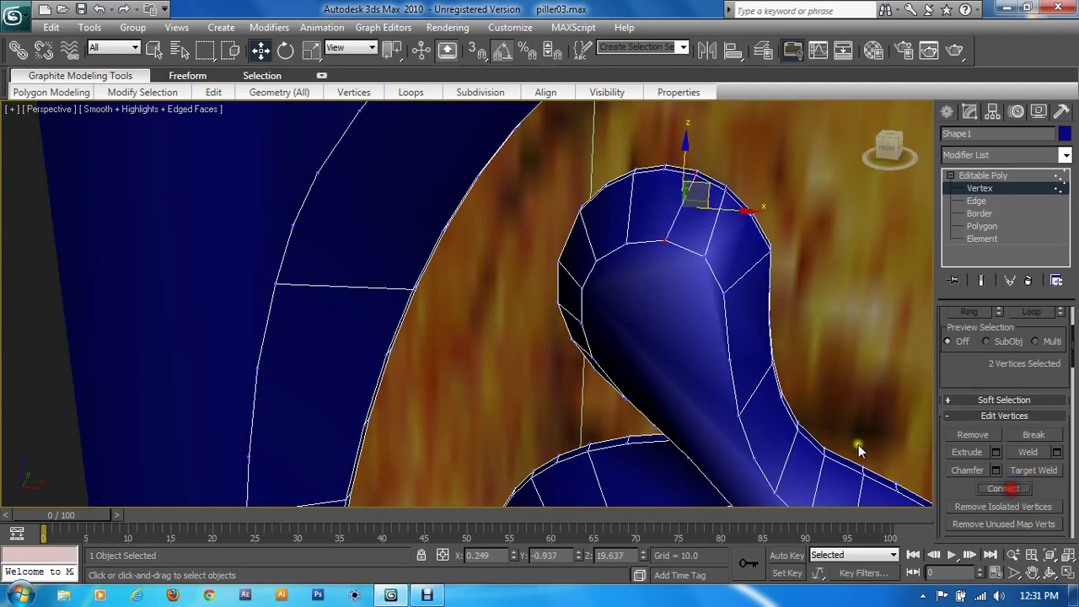
pyautogui.click(734, 367)
pyautogui.keyDown('ctrl'); pyautogui.click(768, 329); pyautogui.keyUp('ctrl')
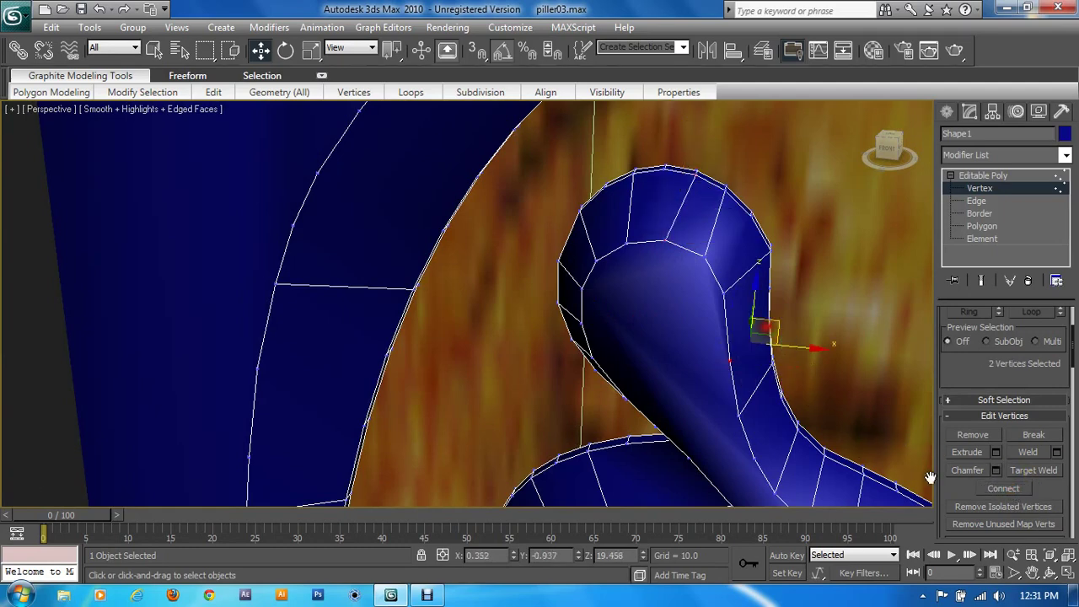
pyautogui.click(1014, 489)
# Connect the vertex pair in the crook below the head with a new edge
pyautogui.keyDown('alt'); pyautogui.moveTo(751, 402); pyautogui.dragTo(618, 177, button='middle'); pyautogui.keyUp('alt')
pyautogui.scroll(-3, 630, 225)
pyautogui.keyDown('alt'); pyautogui.moveTo(641, 272); pyautogui.dragTo(637, 376, button='middle'); pyautogui.keyUp('alt')
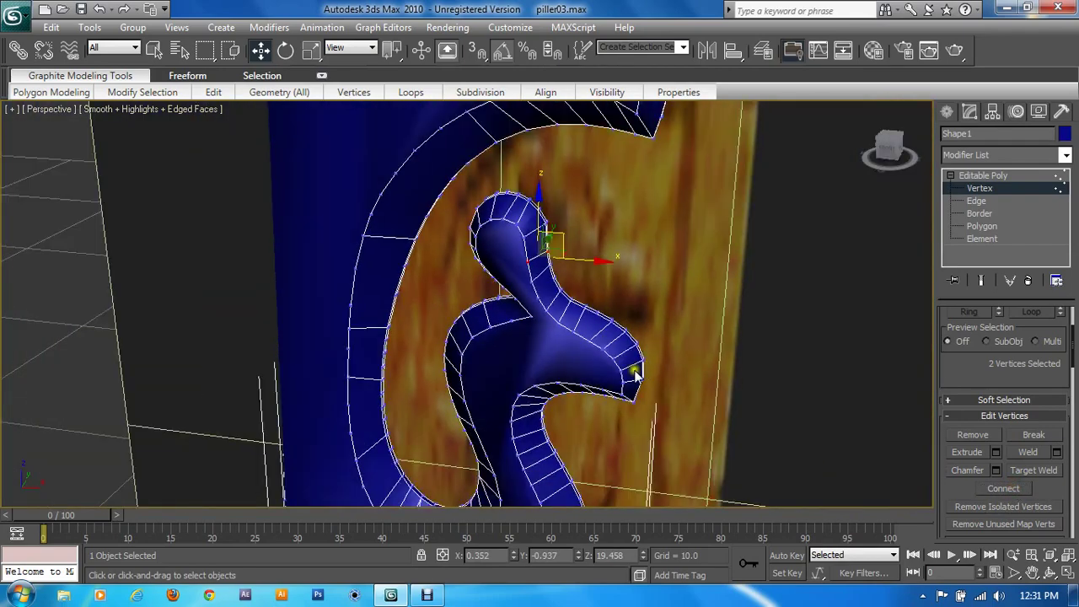
pyautogui.scroll(3, 519, 318)
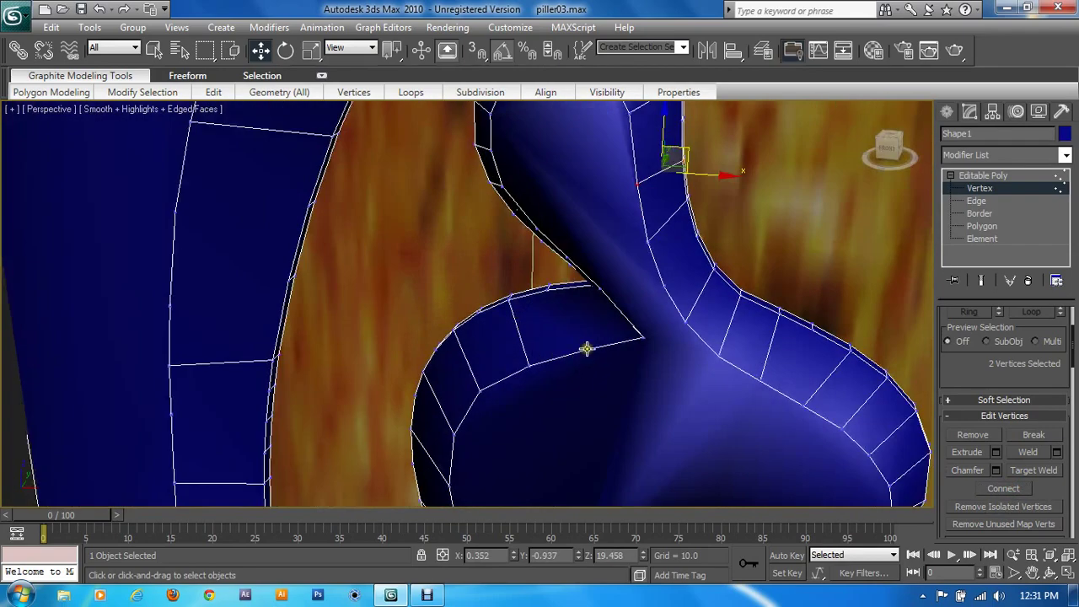
pyautogui.click(586, 348)
pyautogui.keyDown('ctrl'); pyautogui.click(546, 289); pyautogui.keyUp('ctrl')
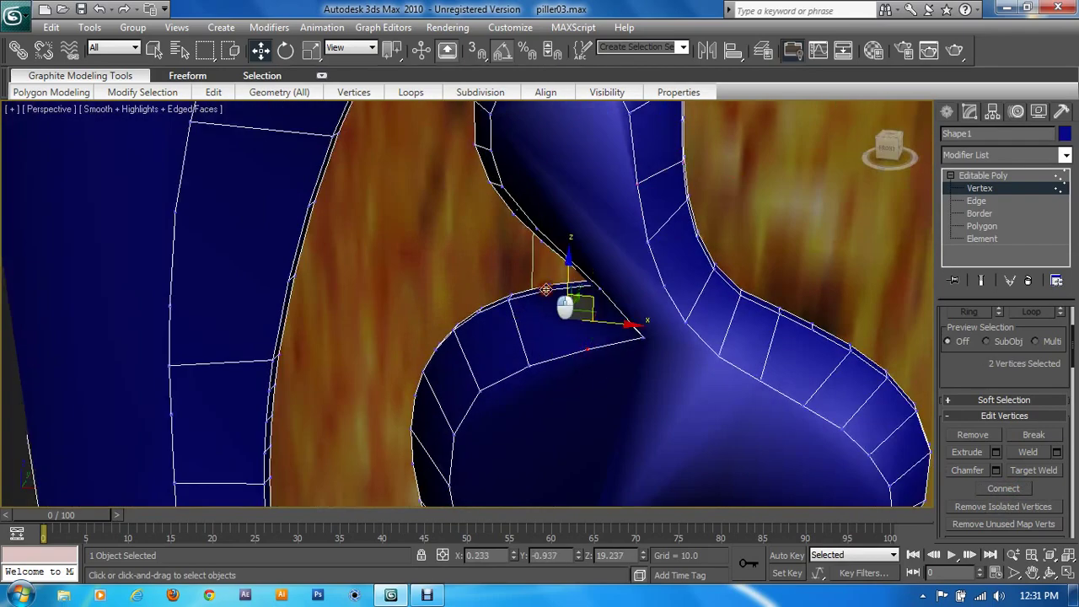
pyautogui.click(1016, 493)
pyautogui.keyDown('alt'); pyautogui.moveTo(761, 453); pyautogui.dragTo(699, 270, button='middle'); pyautogui.keyUp('alt')
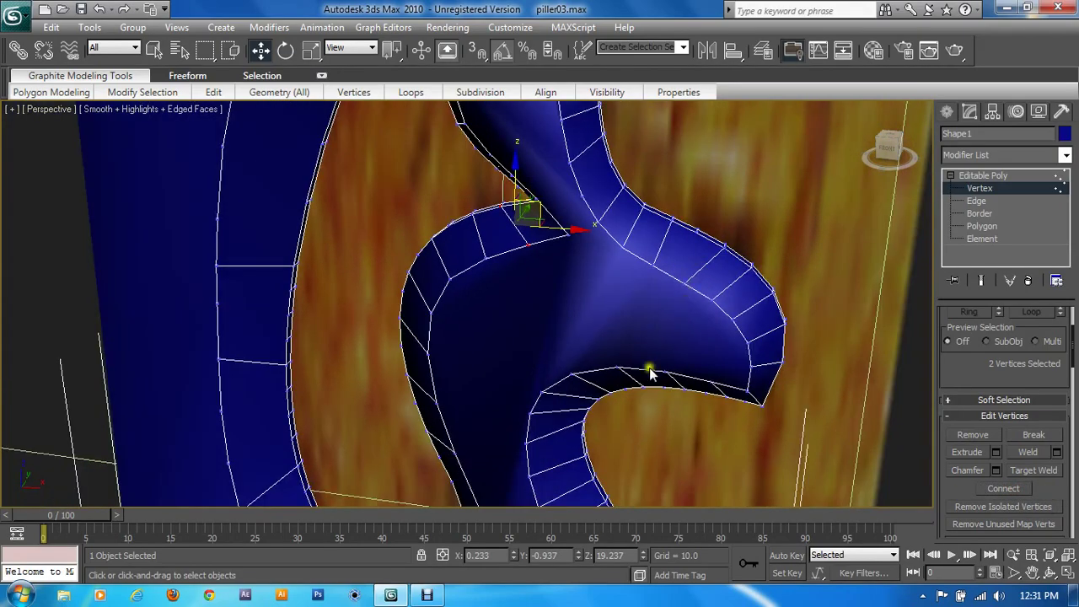
pyautogui.scroll(-3, 649, 373)
pyautogui.keyDown('alt'); pyautogui.moveTo(621, 349); pyautogui.dragTo(676, 209, button='middle'); pyautogui.keyUp('alt')
pyautogui.moveTo(499, 409)
pyautogui.keyDown('alt'); pyautogui.mouseDown(button='middle')
pyautogui.moveTo(490, 381)
pyautogui.moveTo(512, 323)
pyautogui.mouseUp(button='middle'); pyautogui.keyUp('alt')
# Add three edges across the outer scroll arm by connecting vertex pairs
pyautogui.click(428, 244)
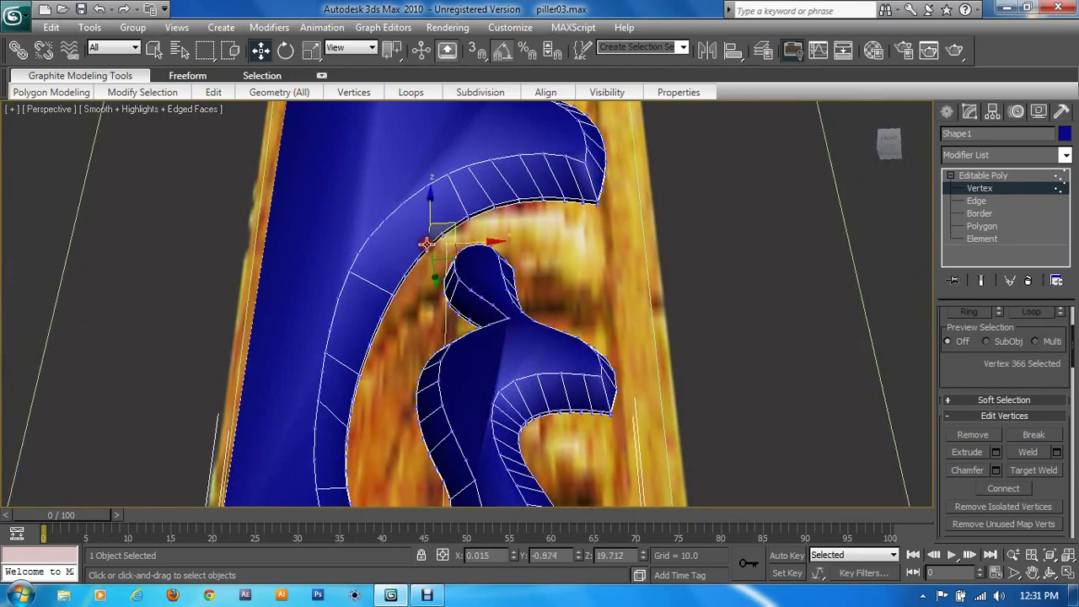
pyautogui.keyDown('ctrl'); pyautogui.click(410, 209); pyautogui.keyUp('ctrl')
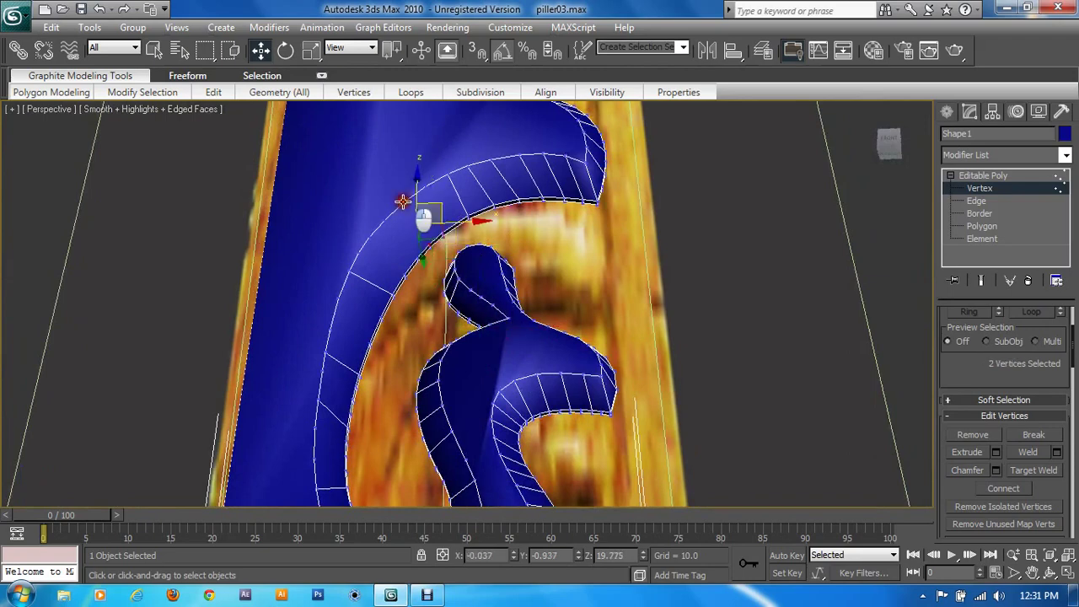
pyautogui.click(1003, 490)
pyautogui.click(404, 273)
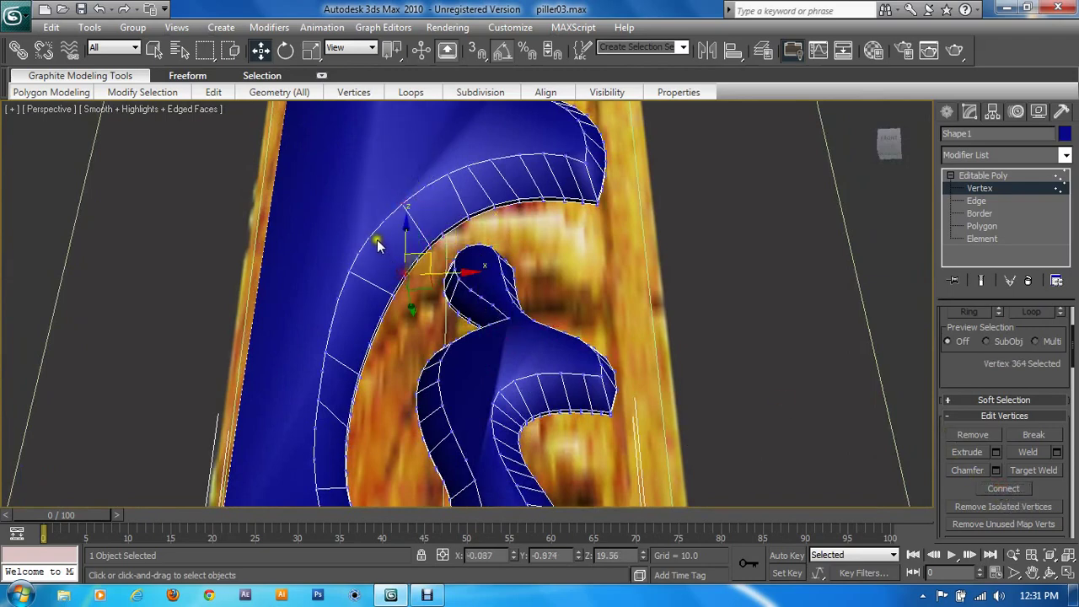
pyautogui.keyDown('ctrl'); pyautogui.click(367, 237); pyautogui.keyUp('ctrl')
pyautogui.click(1004, 489)
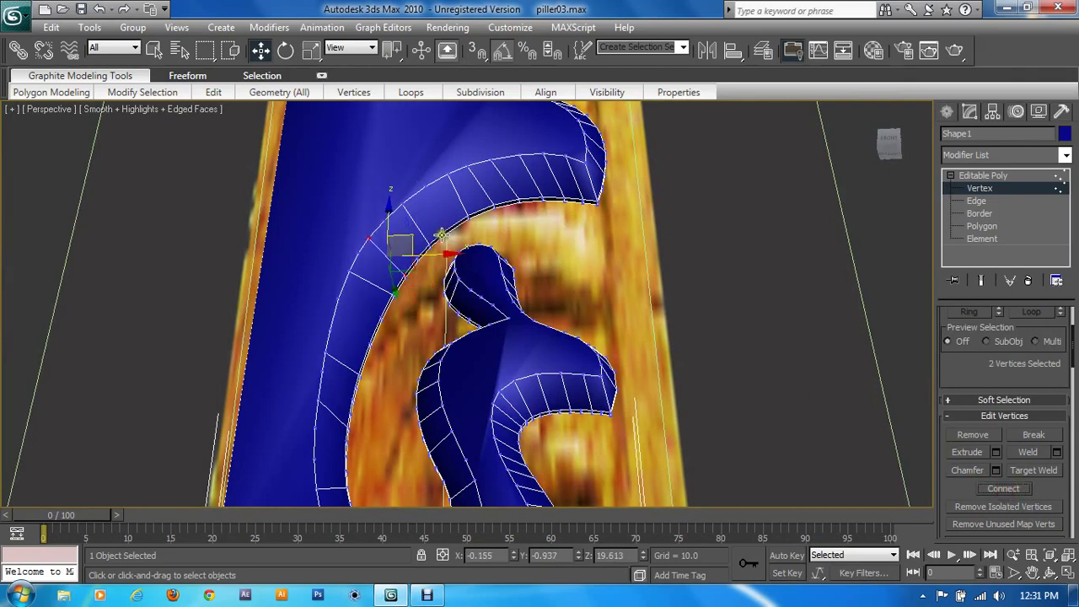
pyautogui.click(435, 200)
pyautogui.keyDown('ctrl'); pyautogui.click(424, 186); pyautogui.keyUp('ctrl')
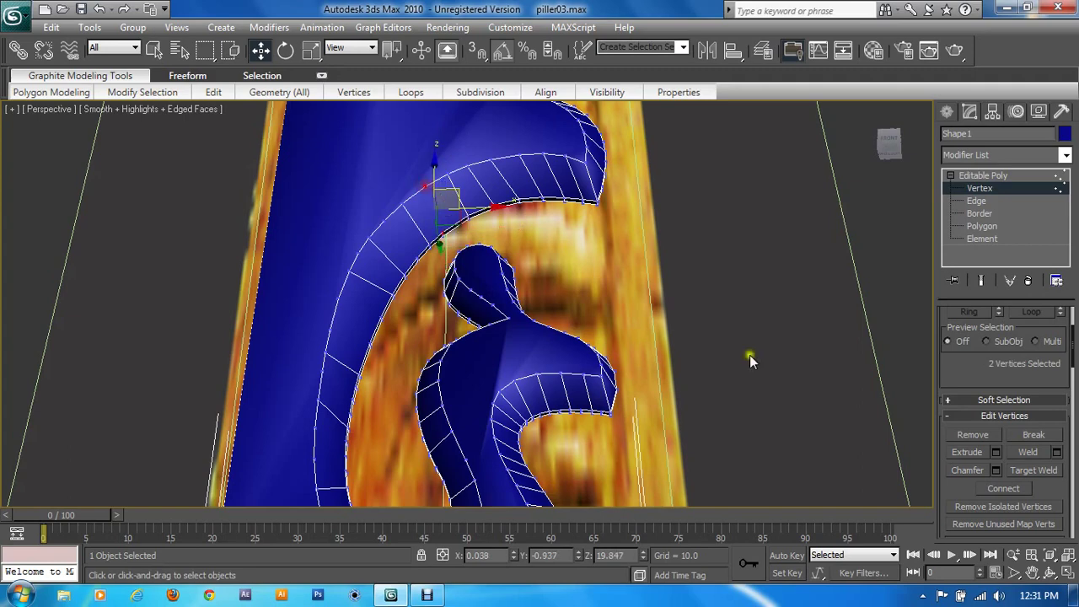
pyautogui.click(1003, 489)
# Connect two more vertex pairs along the arch with new edges
pyautogui.click(437, 258)
pyautogui.keyDown('ctrl'); pyautogui.click(381, 221); pyautogui.keyUp('ctrl')
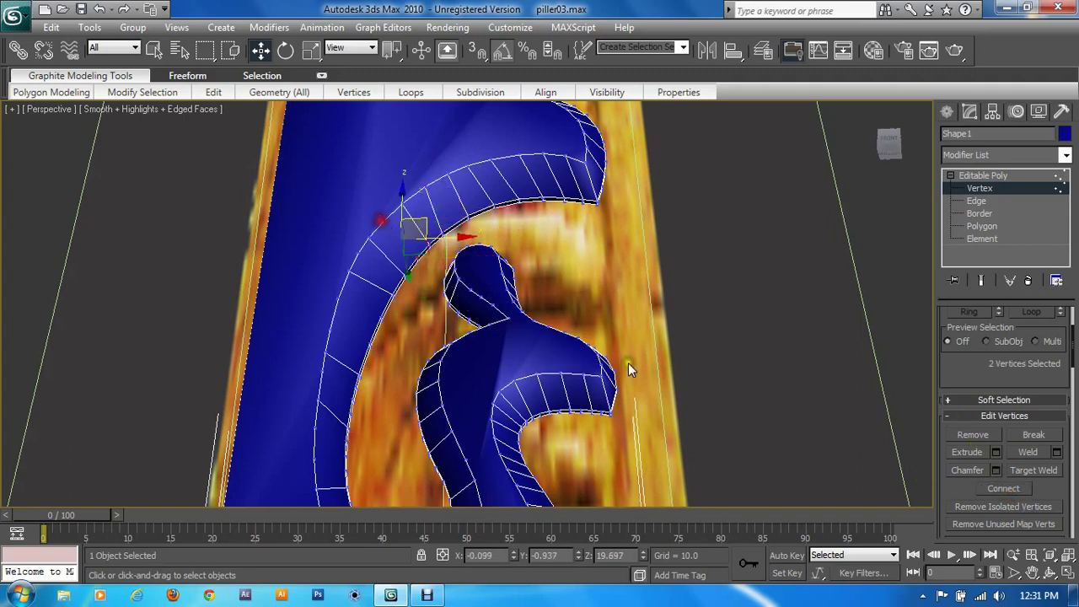
pyautogui.click(1003, 488)
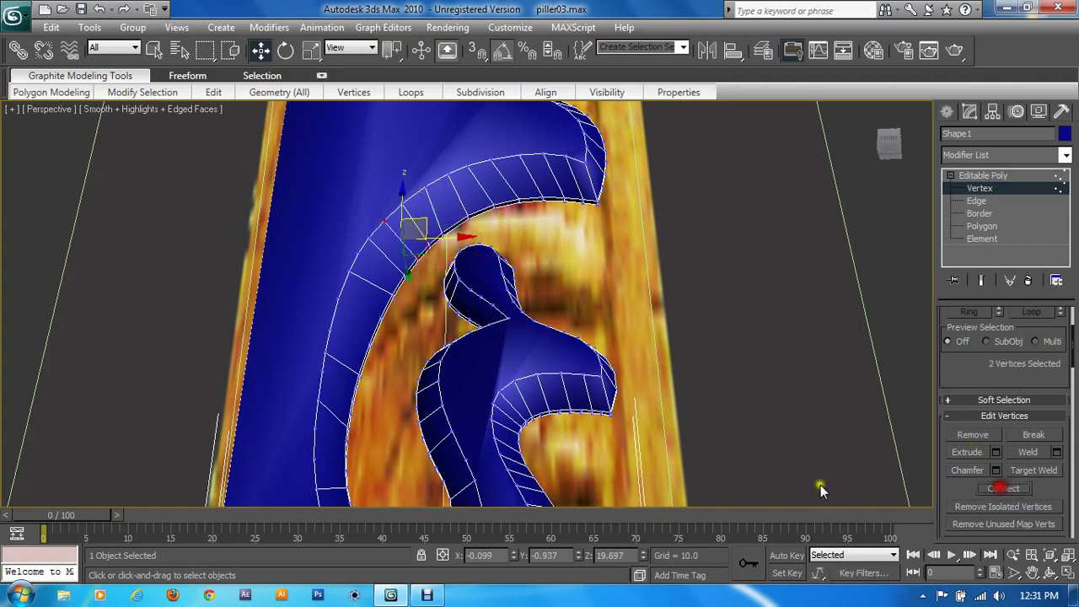
pyautogui.click(364, 350)
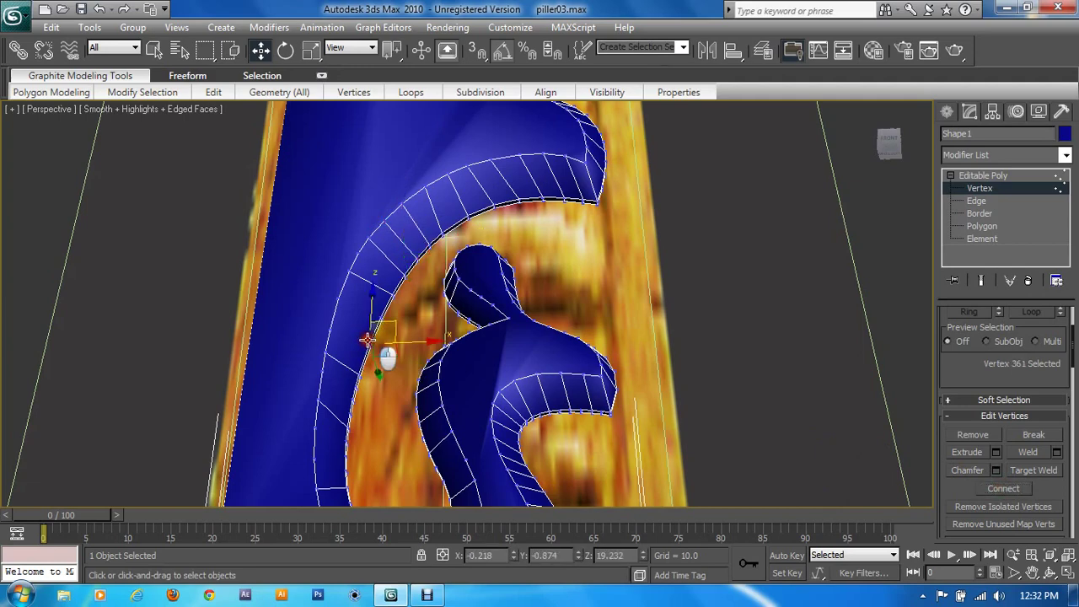
pyautogui.keyDown('ctrl'); pyautogui.click(329, 329); pyautogui.keyUp('ctrl')
pyautogui.click(1012, 484)
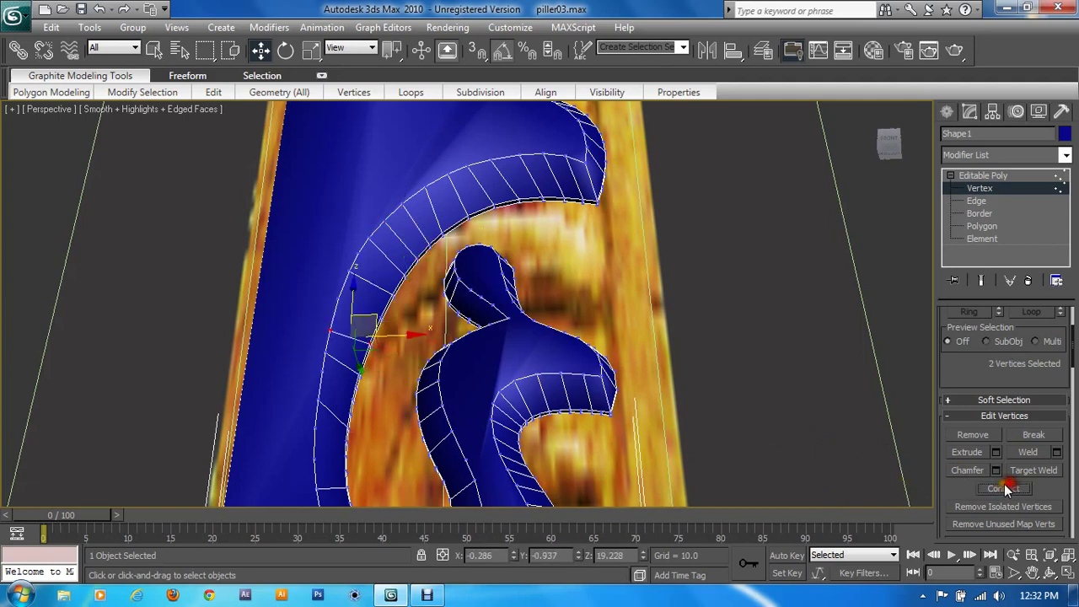
pyautogui.click(384, 313)
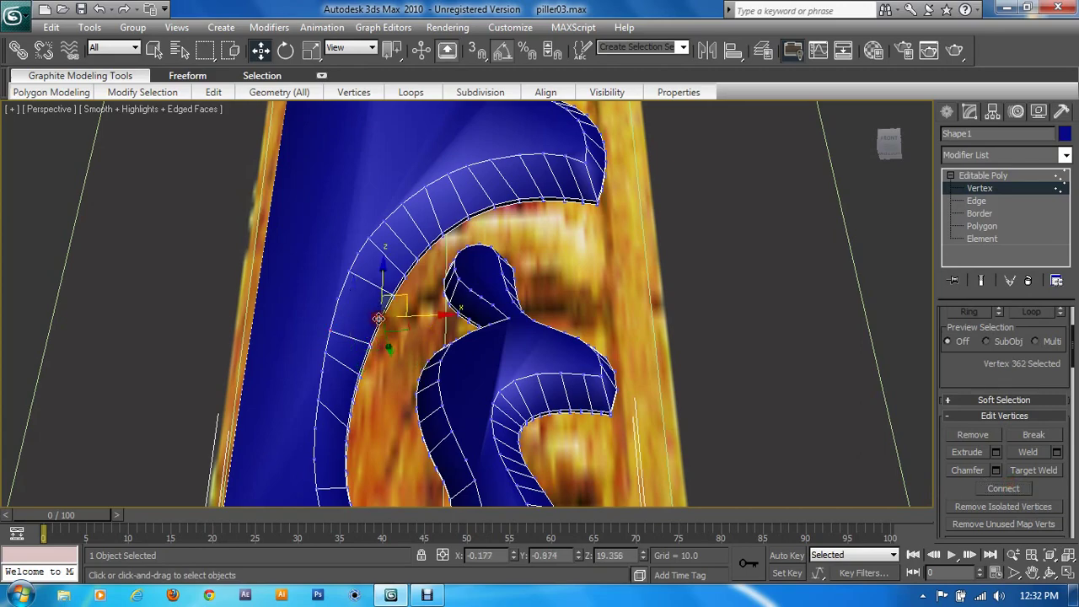
pyautogui.keyDown('ctrl'); pyautogui.click(334, 297); pyautogui.keyUp('ctrl')
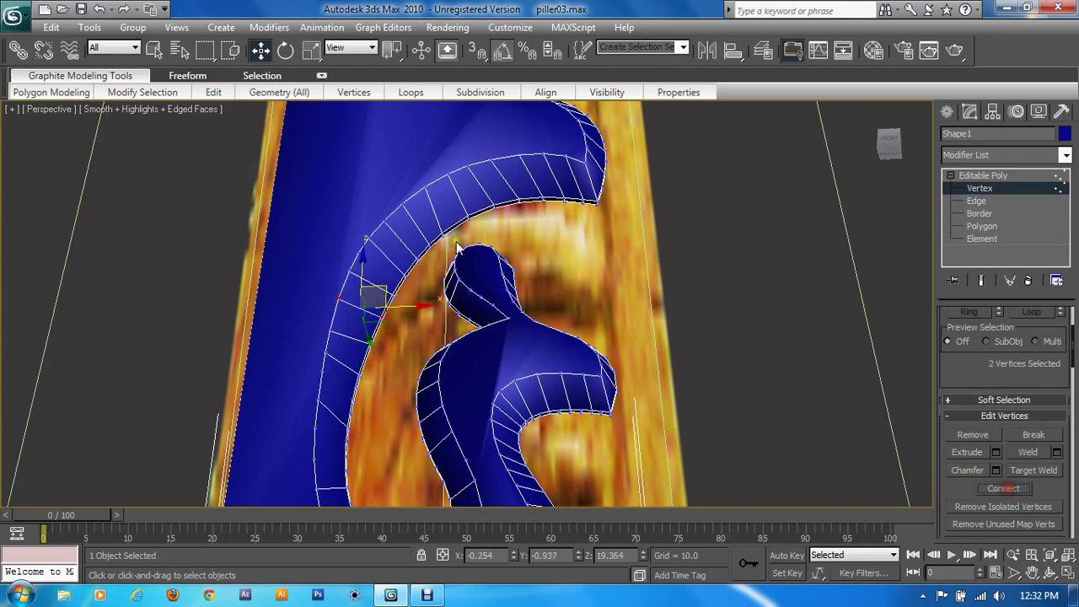
pyautogui.moveTo(457, 245)
pyautogui.mouseDown(button='middle')
pyautogui.moveTo(409, 346)
pyautogui.moveTo(414, 422)
pyautogui.mouseUp(button='middle')
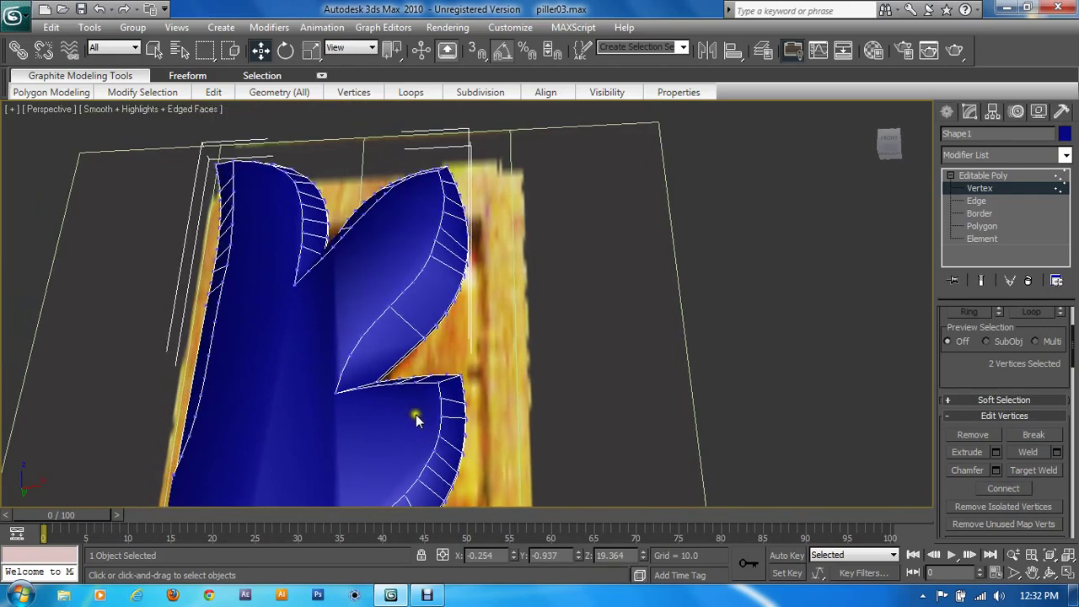
pyautogui.scroll(2, 392, 405)
# Join the vertex pair at the notch between lobes with a new edge
pyautogui.click(308, 398)
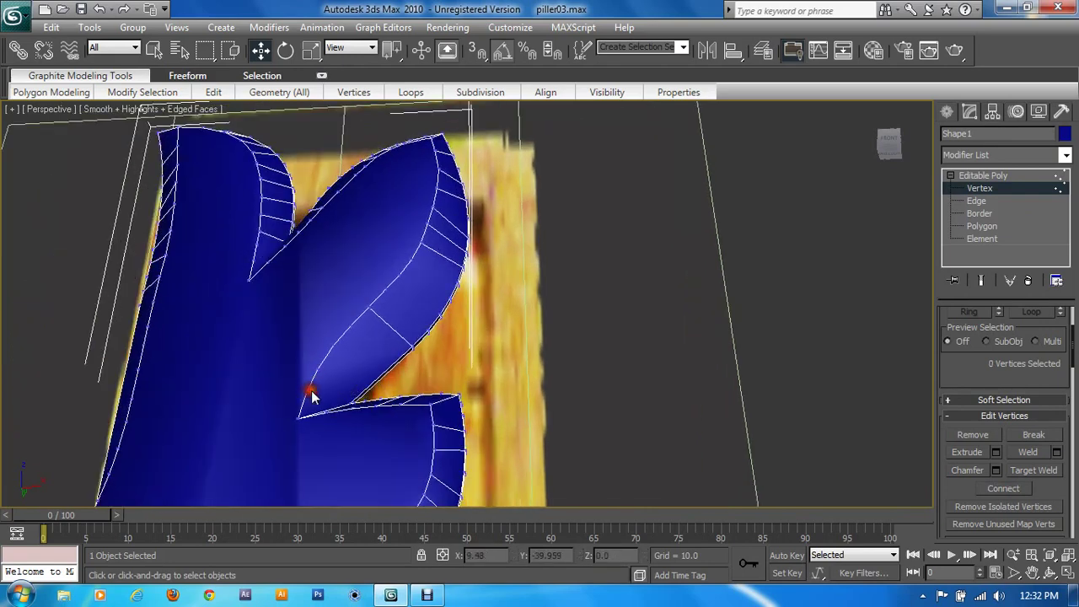
pyautogui.click(305, 393)
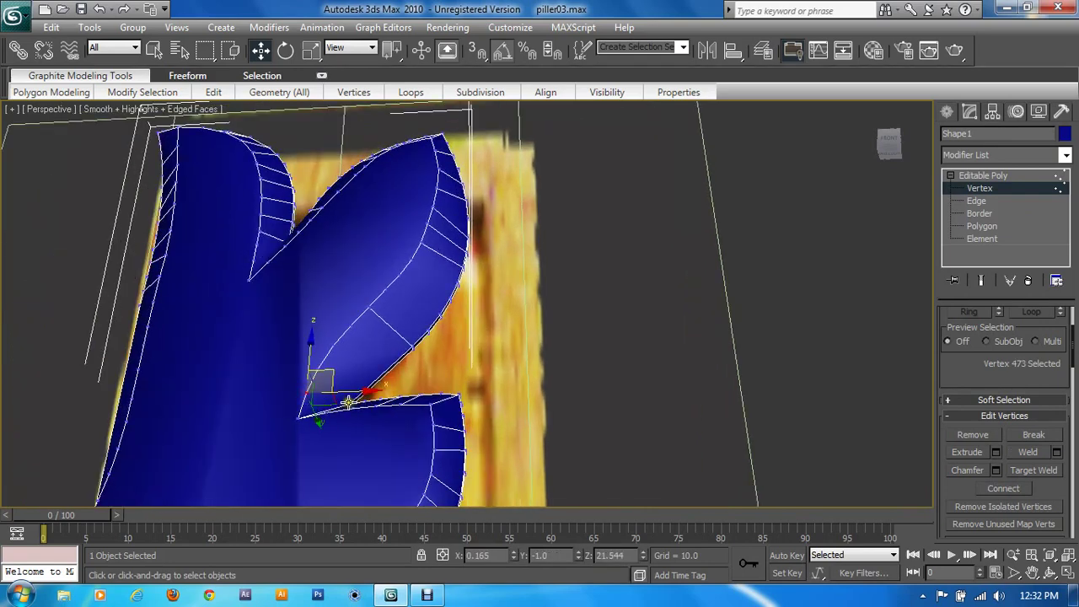
pyautogui.keyDown('ctrl'); pyautogui.click(348, 402); pyautogui.keyUp('ctrl')
pyautogui.click(1003, 488)
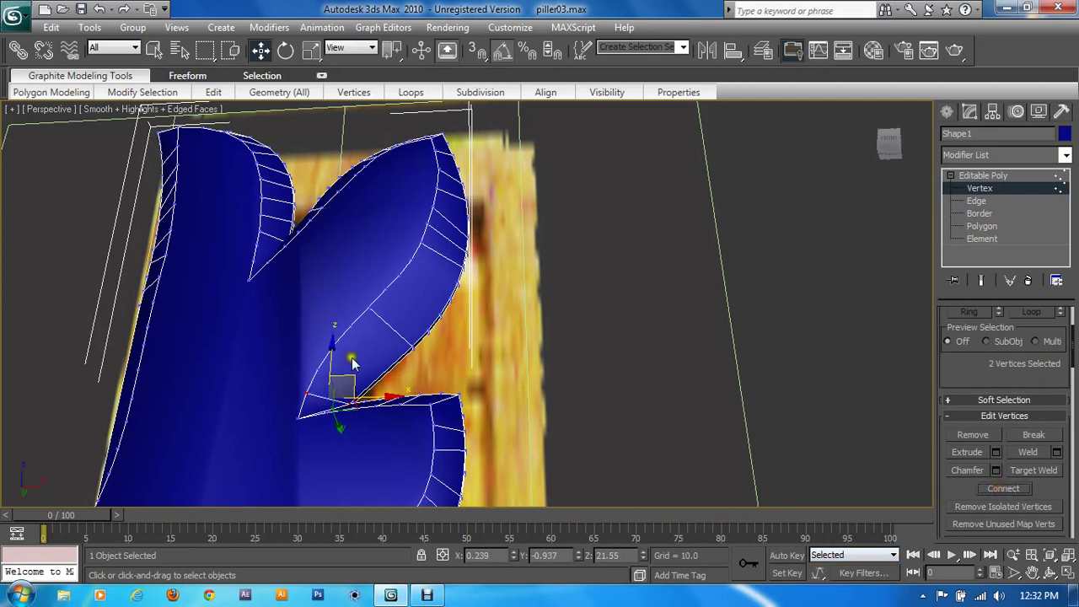
# Select a vertex pair on the lobe's outer edge and view the panel face-on
pyautogui.click(363, 315)
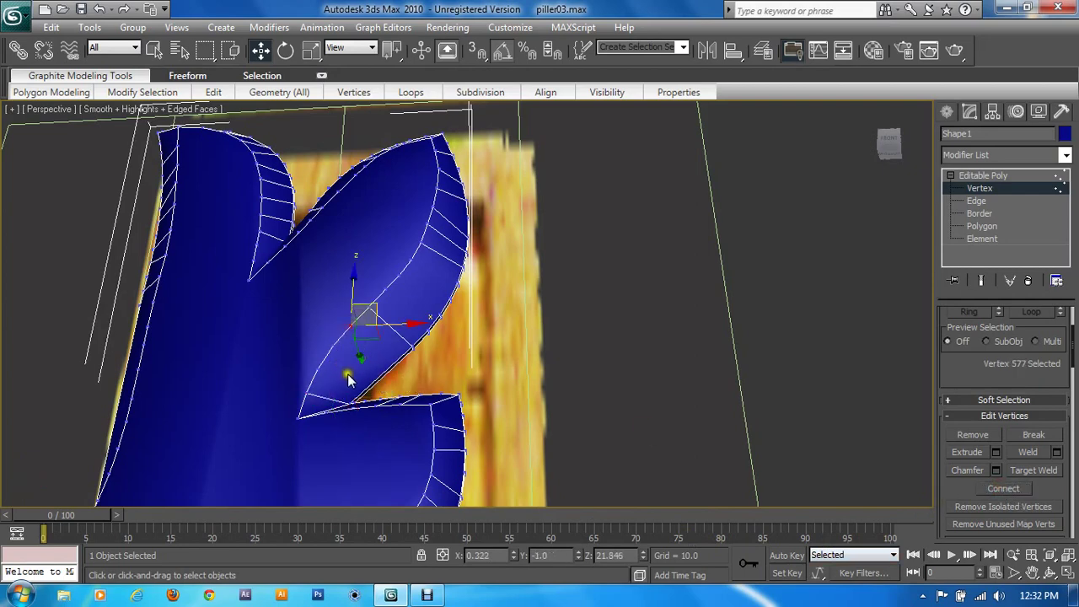
pyautogui.moveTo(378, 393)
pyautogui.mouseDown(button='middle')
pyautogui.moveTo(557, 361)
pyautogui.moveTo(540, 429)
pyautogui.mouseUp(button='middle')
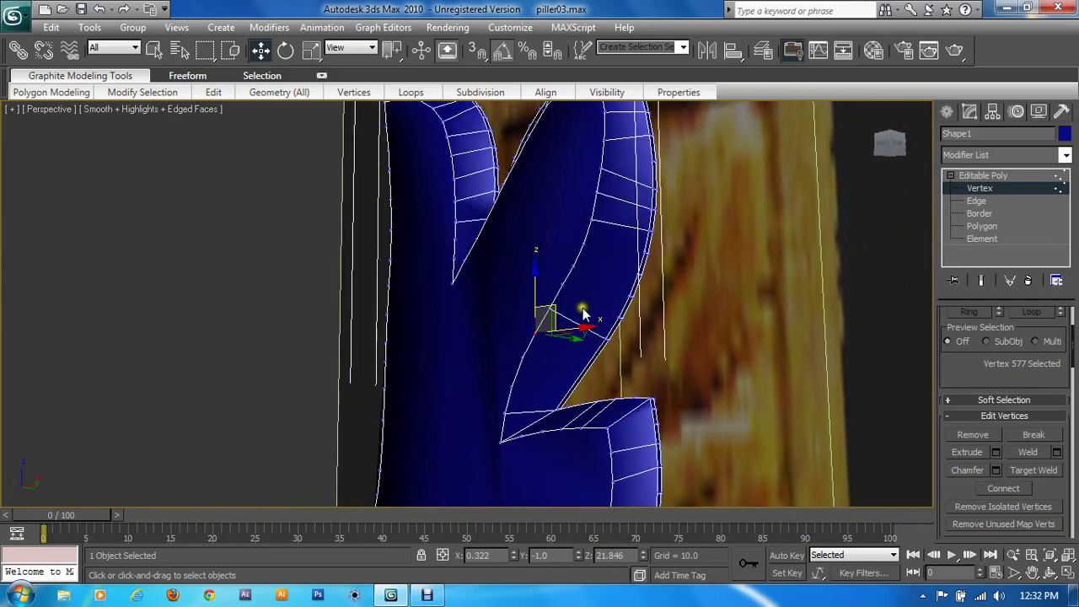
pyautogui.click(570, 269)
pyautogui.keyDown('ctrl'); pyautogui.click(627, 293); pyautogui.keyUp('ctrl')
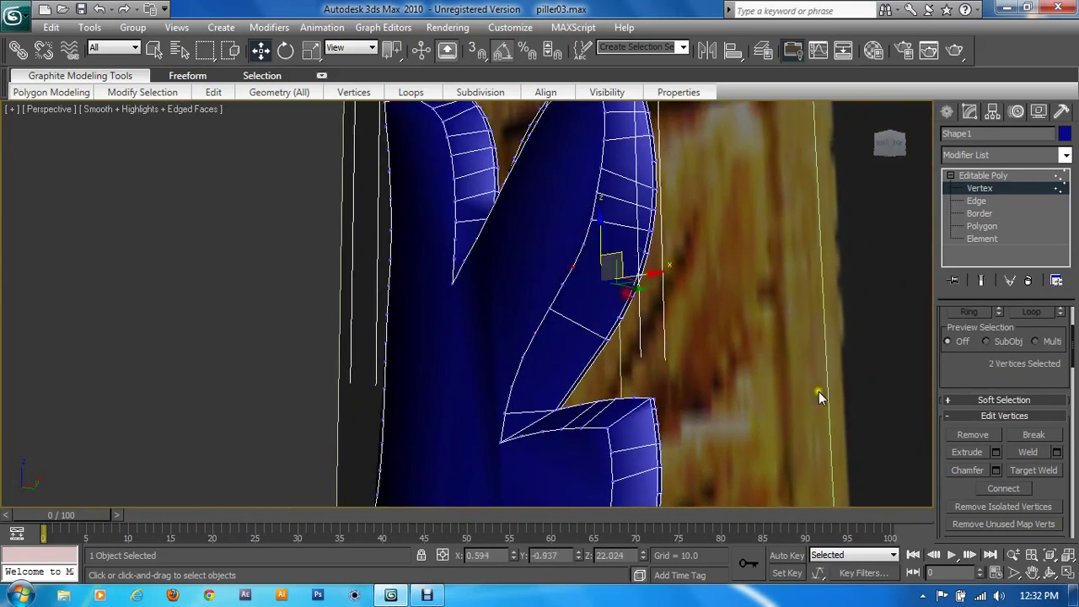
pyautogui.scroll(-3, 525, 417)
pyautogui.scroll(-3, 525, 420)
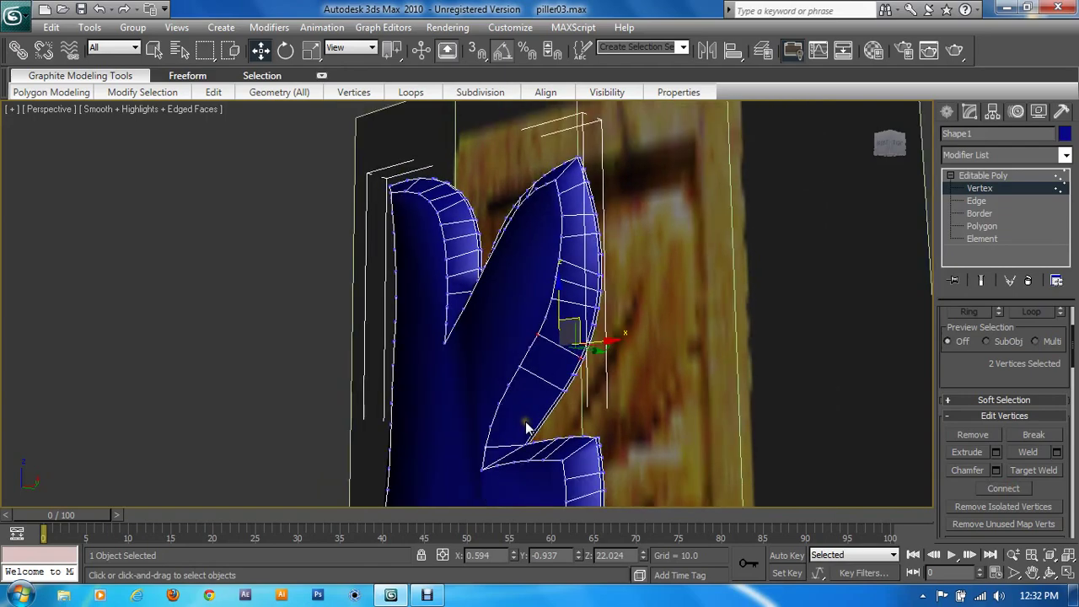
pyautogui.scroll(-3, 531, 425)
pyautogui.moveTo(531, 418)
pyautogui.keyDown('alt'); pyautogui.mouseDown(button='middle')
pyautogui.moveTo(728, 267)
pyautogui.moveTo(788, 281)
pyautogui.moveTo(624, 371)
pyautogui.moveTo(670, 310)
pyautogui.mouseUp(button='middle'); pyautogui.keyUp('alt')
pyautogui.scroll(2, 671, 311)
pyautogui.scroll(3, 656, 372)
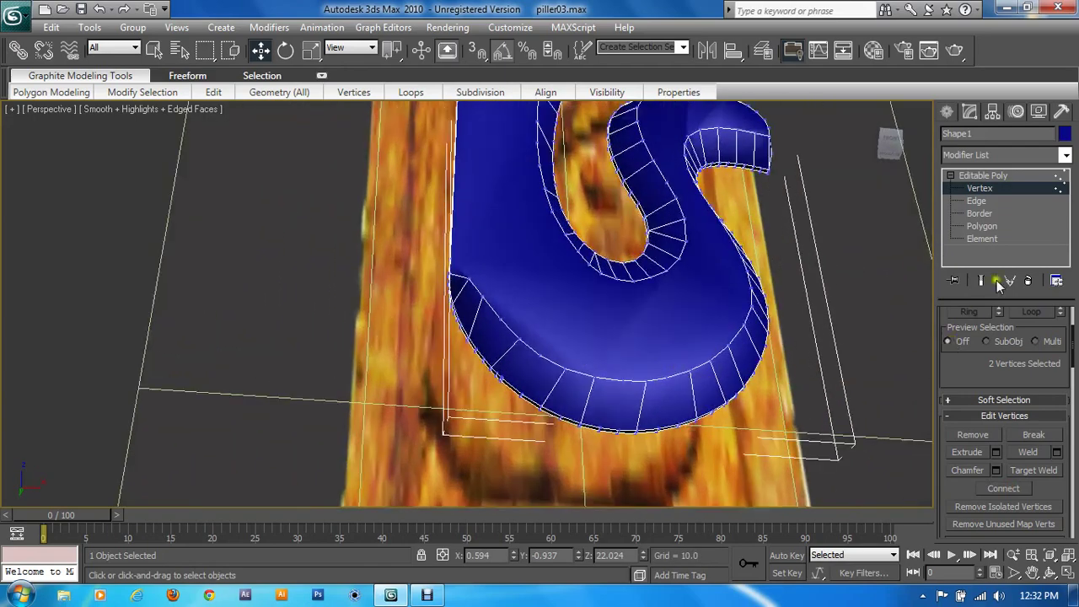
# At Edge level, select the top-left cross edge and extend it to its full Ring
pyautogui.click(977, 201)
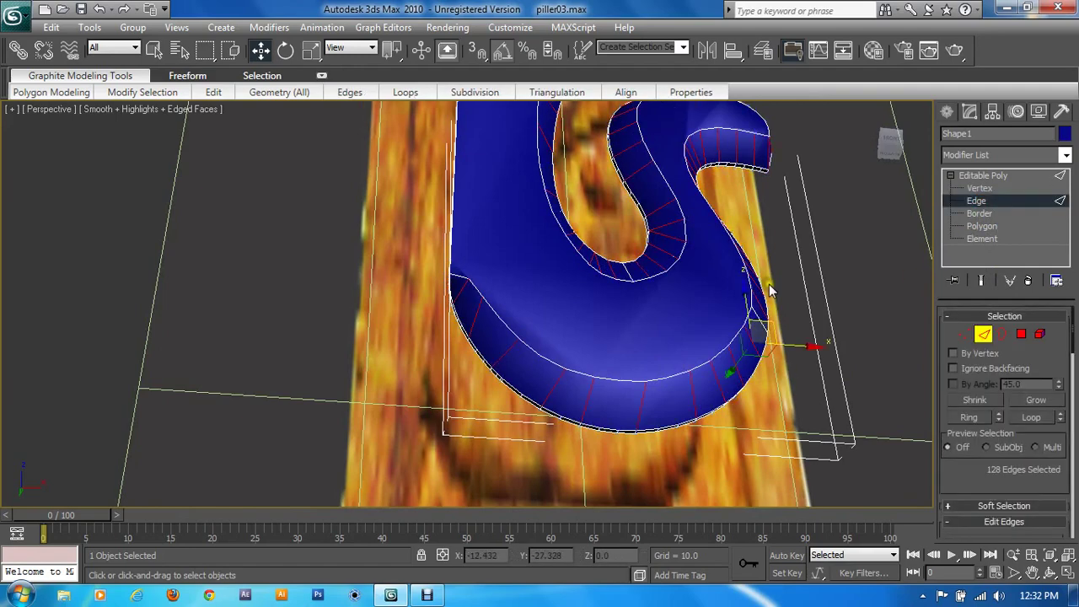
pyautogui.keyDown('alt'); pyautogui.moveTo(769, 284); pyautogui.dragTo(654, 543, button='middle'); pyautogui.keyUp('alt')
pyautogui.scroll(-3, 656, 384)
pyautogui.moveTo(656, 384)
pyautogui.keyDown('alt'); pyautogui.mouseDown(button='middle')
pyautogui.moveTo(729, 316)
pyautogui.moveTo(661, 294)
pyautogui.moveTo(706, 282)
pyautogui.moveTo(556, 6)
pyautogui.mouseUp(button='middle'); pyautogui.keyUp('alt')
pyautogui.keyDown('alt'); pyautogui.moveTo(634, 255); pyautogui.dragTo(676, 309, button='middle'); pyautogui.keyUp('alt')
pyautogui.scroll(-3, 590, 383)
pyautogui.moveTo(590, 384); pyautogui.dragTo(667, 400, button='middle')
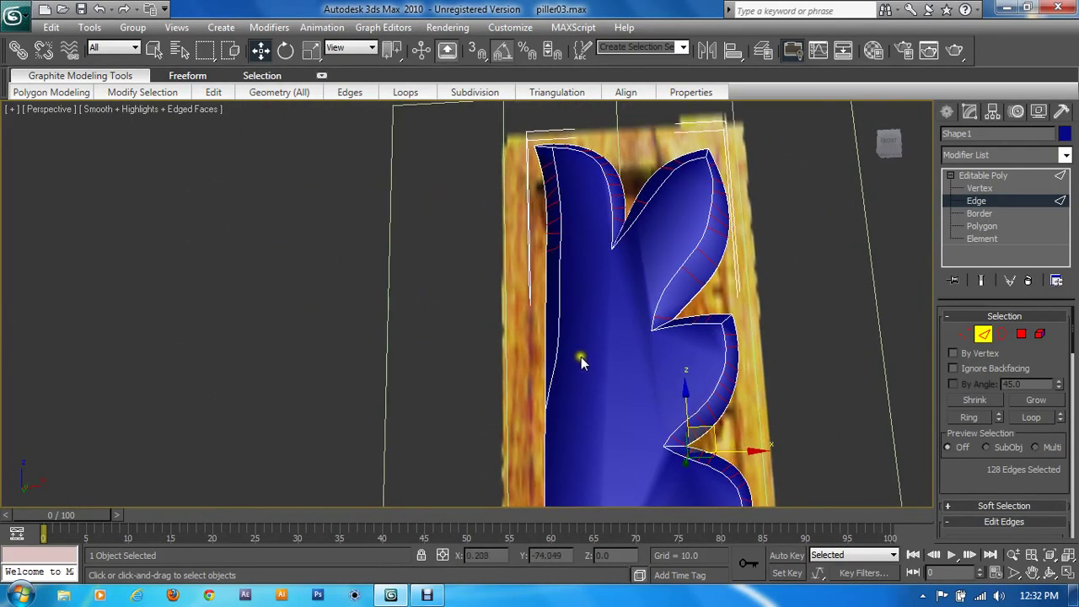
pyautogui.moveTo(595, 375)
pyautogui.keyDown('alt'); pyautogui.mouseDown(button='middle')
pyautogui.moveTo(614, 386)
pyautogui.moveTo(588, 364)
pyautogui.mouseUp(button='middle'); pyautogui.keyUp('alt')
pyautogui.click(554, 238)
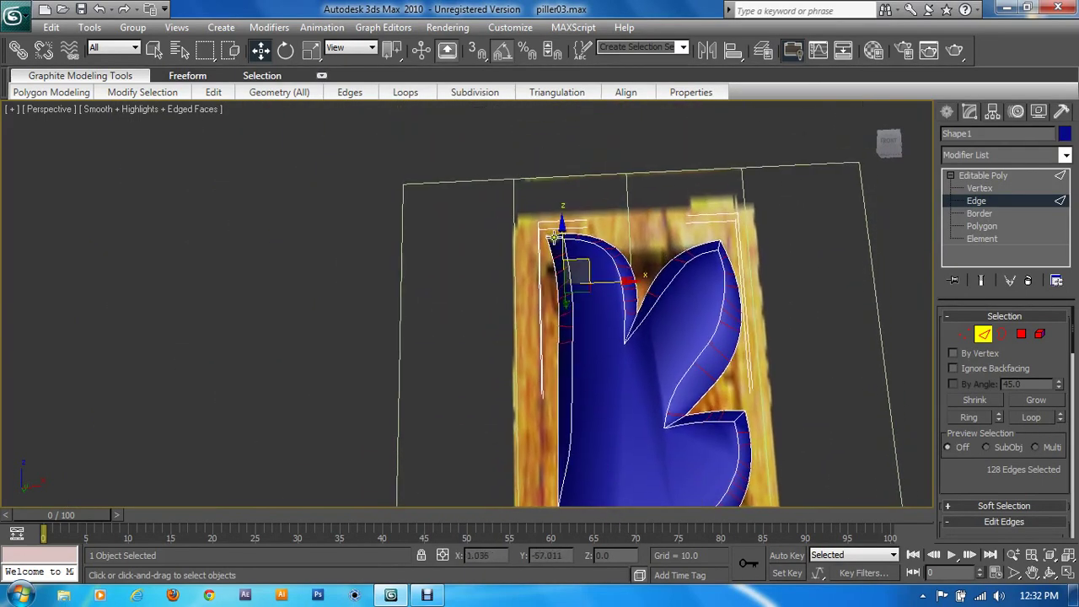
pyautogui.click(969, 417)
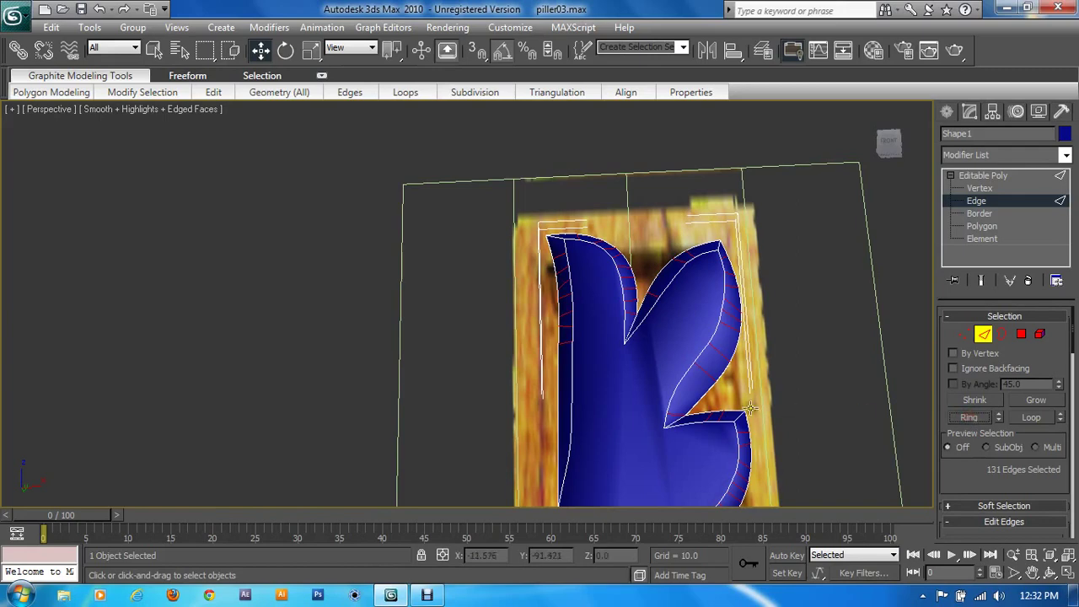
# Add the remaining rim cross edges to the selection, reaching 136 edges
pyautogui.keyDown('ctrl'); pyautogui.click(708, 287); pyautogui.keyUp('ctrl')
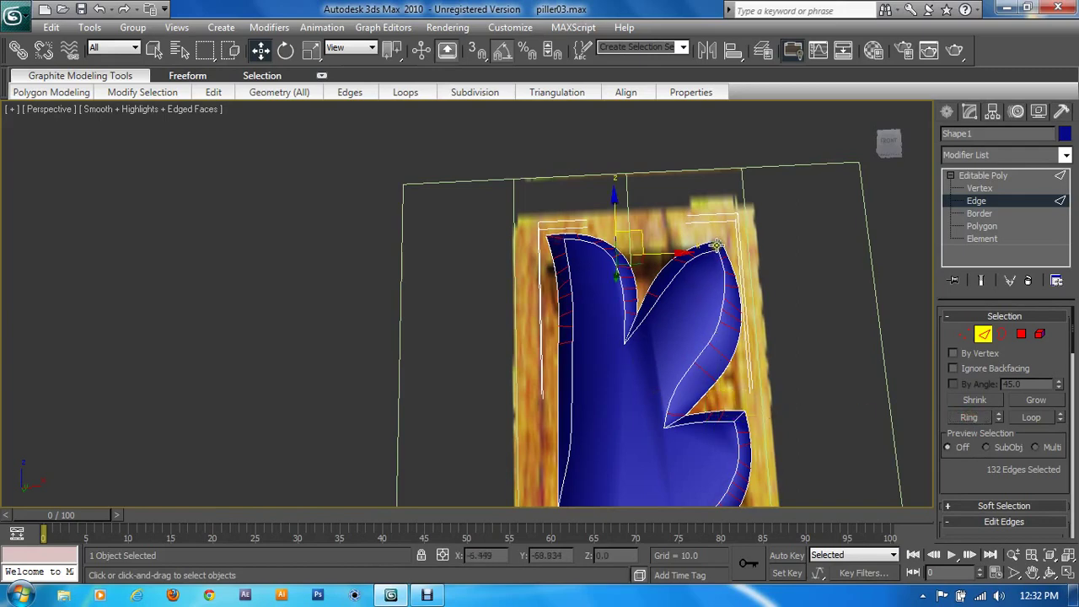
pyautogui.keyDown('ctrl'); pyautogui.click(716, 244); pyautogui.keyUp('ctrl')
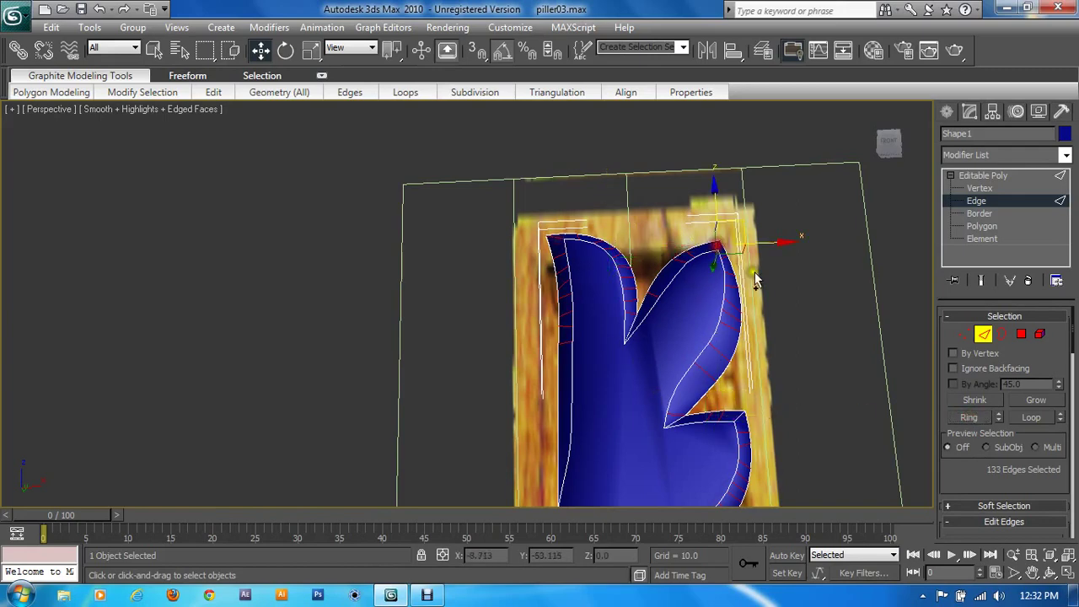
pyautogui.keyDown('ctrl'); pyautogui.click(690, 424); pyautogui.keyUp('ctrl')
pyautogui.moveTo(690, 424)
pyautogui.mouseDown(button='middle')
pyautogui.moveTo(532, 216)
pyautogui.moveTo(571, 212)
pyautogui.mouseUp(button='middle')
pyautogui.keyDown('ctrl'); pyautogui.click(641, 270); pyautogui.keyUp('ctrl')
pyautogui.moveTo(641, 270)
pyautogui.mouseDown(button='middle')
pyautogui.moveTo(581, 195)
pyautogui.moveTo(573, 287)
pyautogui.mouseUp(button='middle')
pyautogui.keyDown('ctrl'); pyautogui.click(609, 369); pyautogui.keyUp('ctrl')
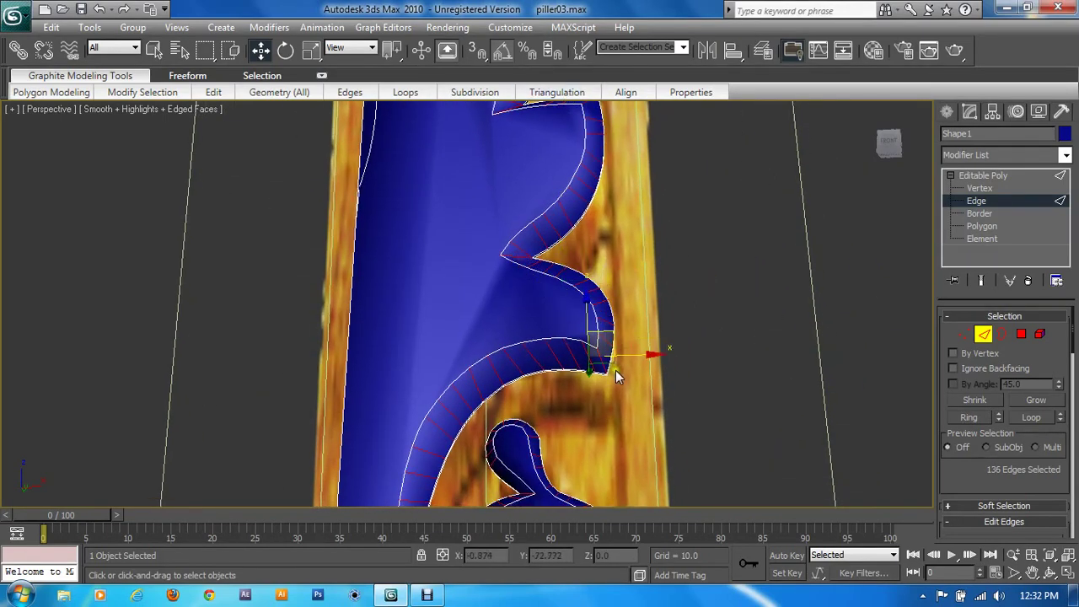
pyautogui.moveTo(616, 370); pyautogui.dragTo(526, 149, button='middle')
pyautogui.scroll(1, 582, 358)
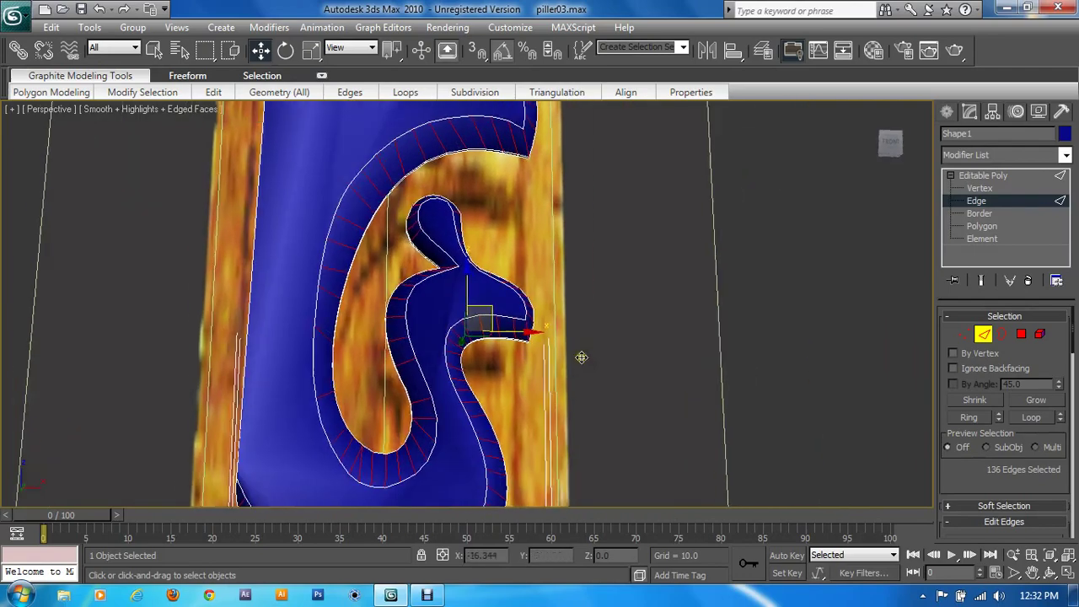
pyautogui.scroll(1, 581, 358)
pyautogui.moveTo(570, 368)
pyautogui.mouseDown(button='middle')
pyautogui.moveTo(524, 331)
pyautogui.moveTo(654, 272)
pyautogui.mouseUp(button='middle')
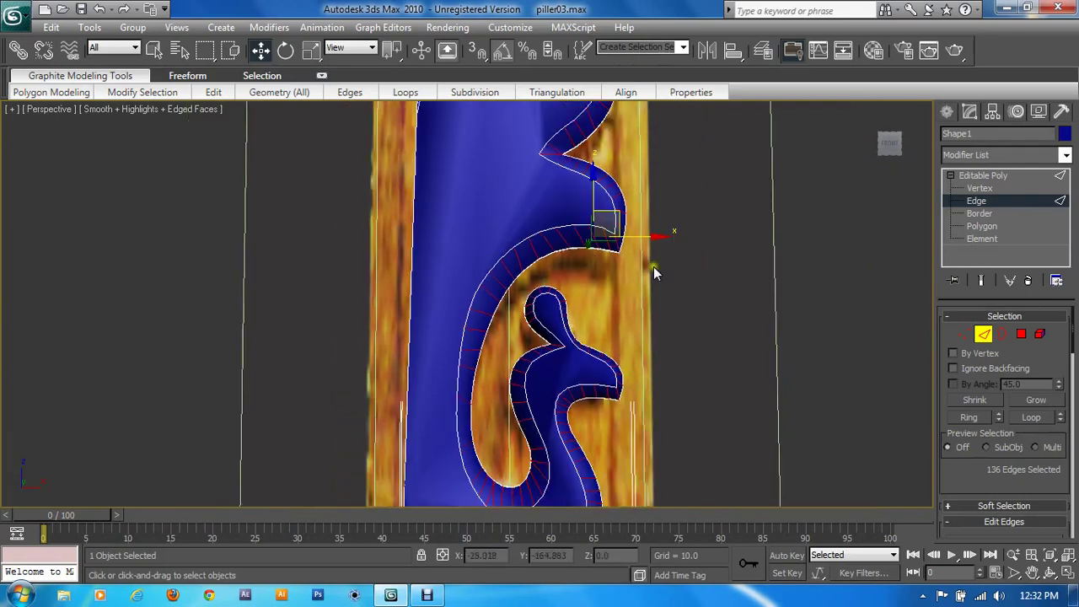
# Add the diagonal side edge to the selection from the maximized Left view
pyautogui.hotkey('alt', 'w')
pyautogui.rightClick(337, 492)
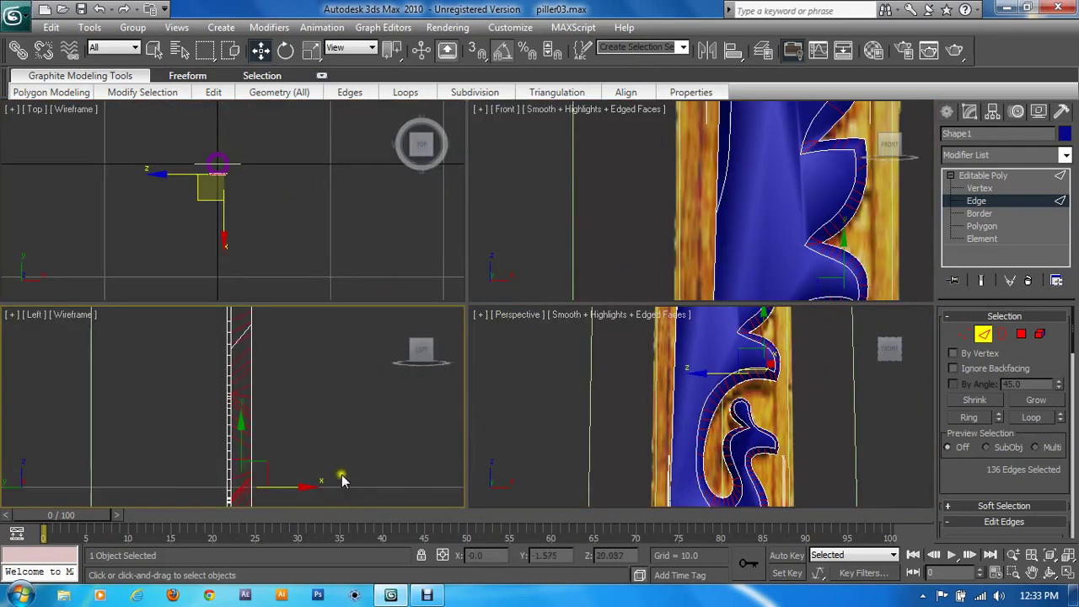
pyautogui.hotkey('alt', 'w')
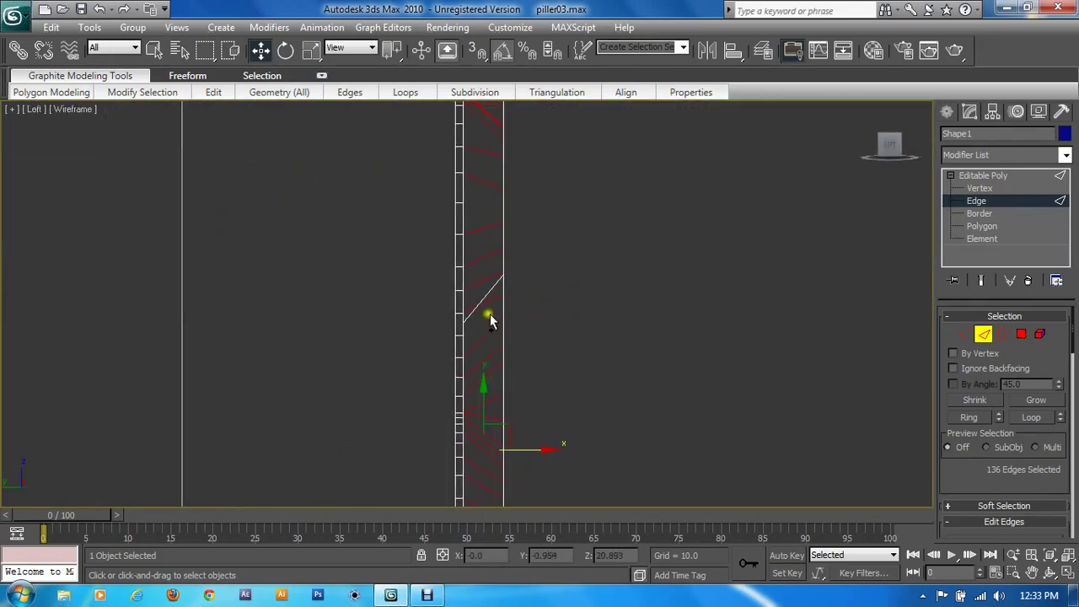
pyautogui.keyDown('ctrl'); pyautogui.click(489, 297); pyautogui.keyUp('ctrl')
pyautogui.hotkey('alt', 'w')
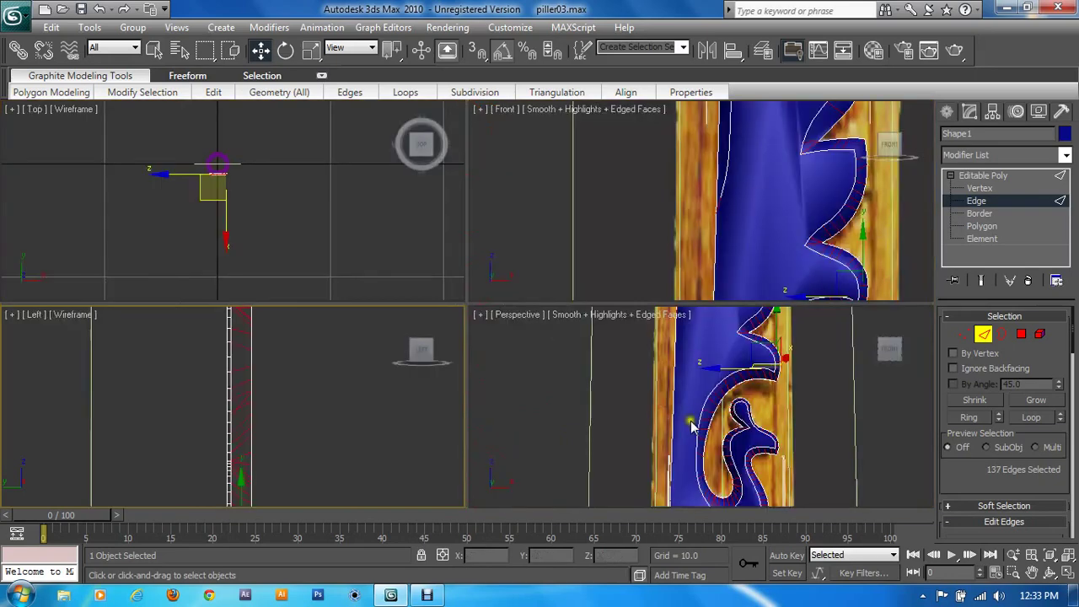
pyautogui.rightClick(691, 421)
pyautogui.hotkey('alt', 'w')
# Add one more rim edge from the Left view, then return to the maximized Perspective view
pyautogui.moveTo(595, 465)
pyautogui.keyDown('alt'); pyautogui.mouseDown(button='middle')
pyautogui.moveTo(551, 335)
pyautogui.moveTo(318, 380)
pyautogui.mouseUp(button='middle'); pyautogui.keyUp('alt')
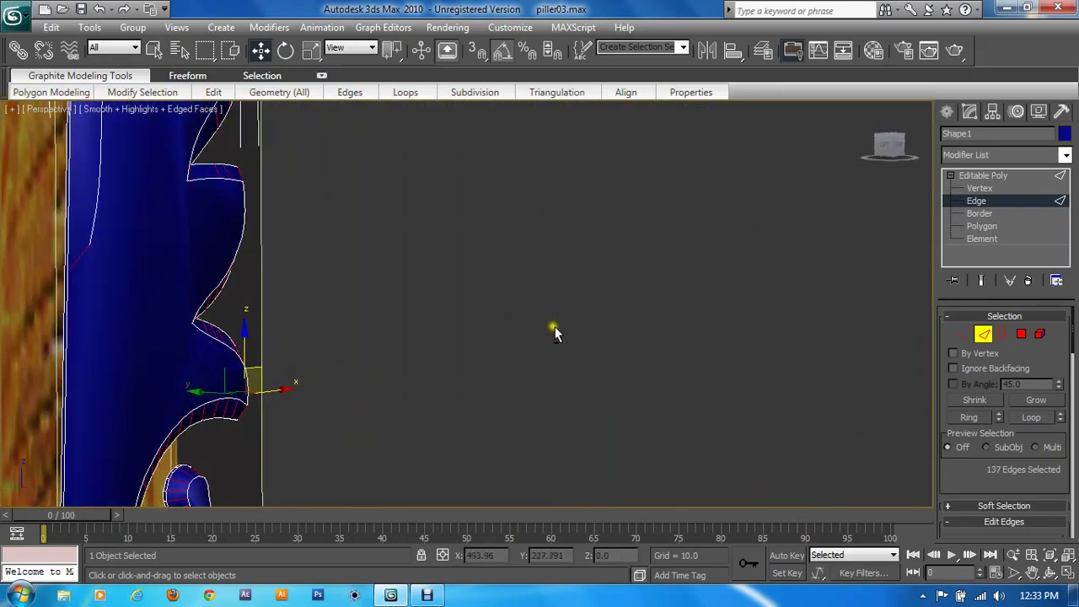
pyautogui.scroll(3, 318, 380)
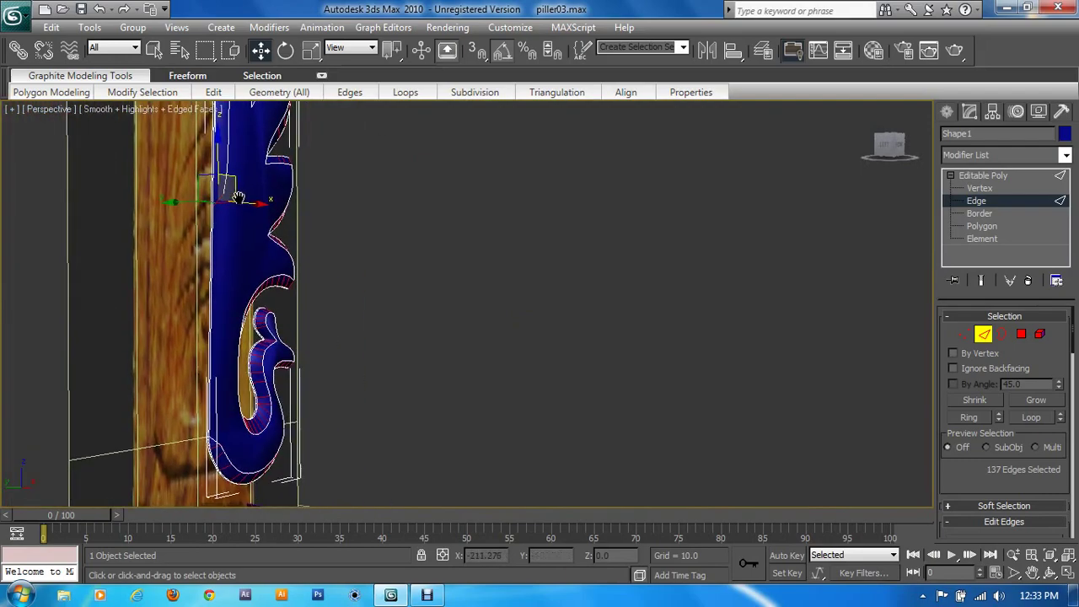
pyautogui.scroll(2, 319, 380)
pyautogui.scroll(-2, 523, 450)
pyautogui.moveTo(523, 450)
pyautogui.mouseDown(button='middle')
pyautogui.moveTo(472, 453)
pyautogui.moveTo(343, 359)
pyautogui.mouseUp(button='middle')
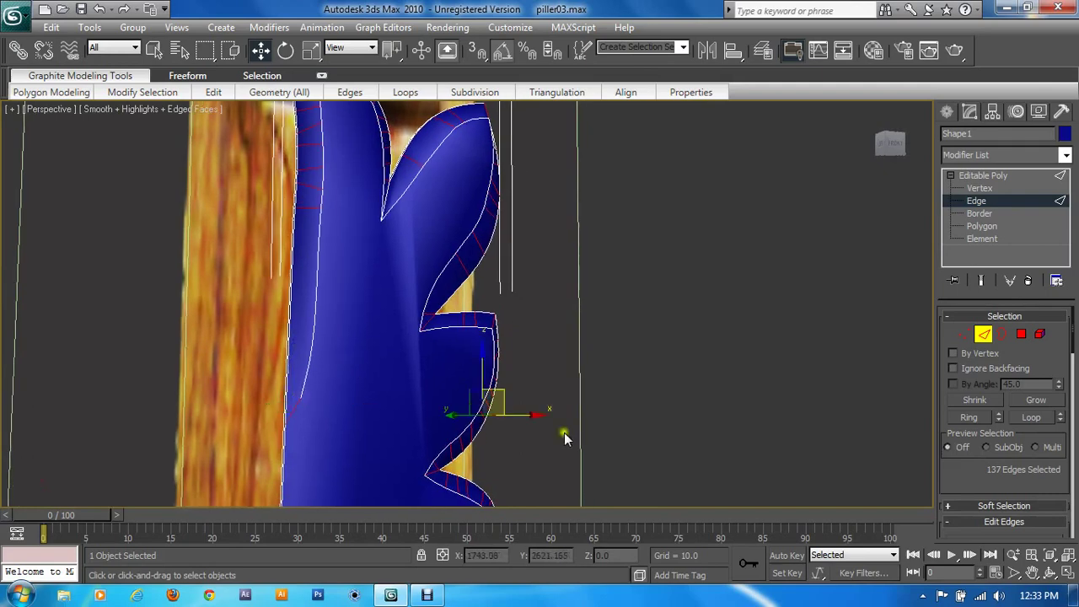
pyautogui.hotkey('alt', 'w')
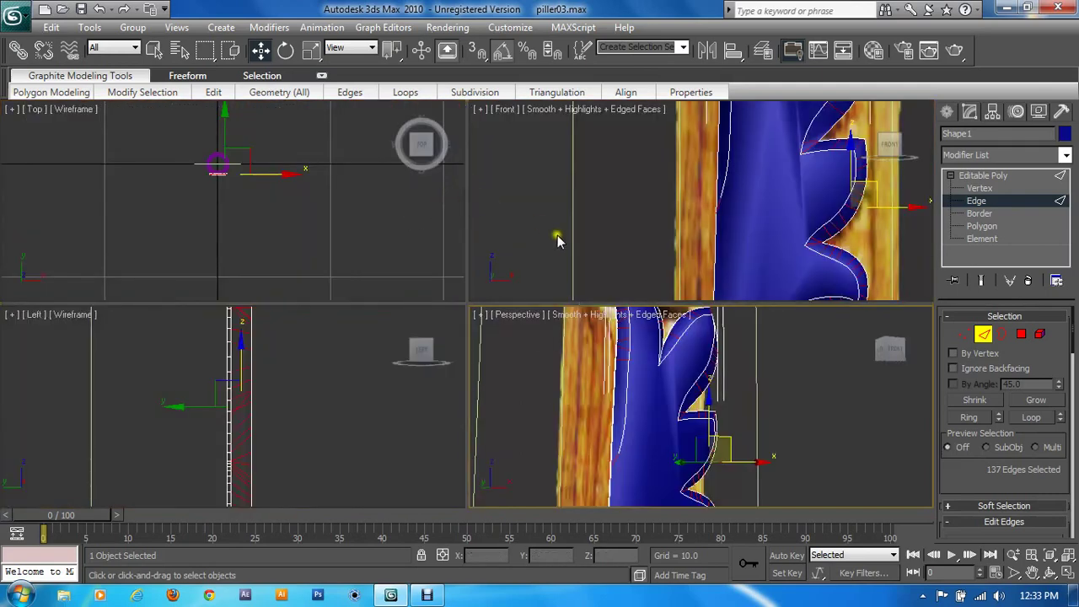
pyautogui.hotkey('alt', 'w')
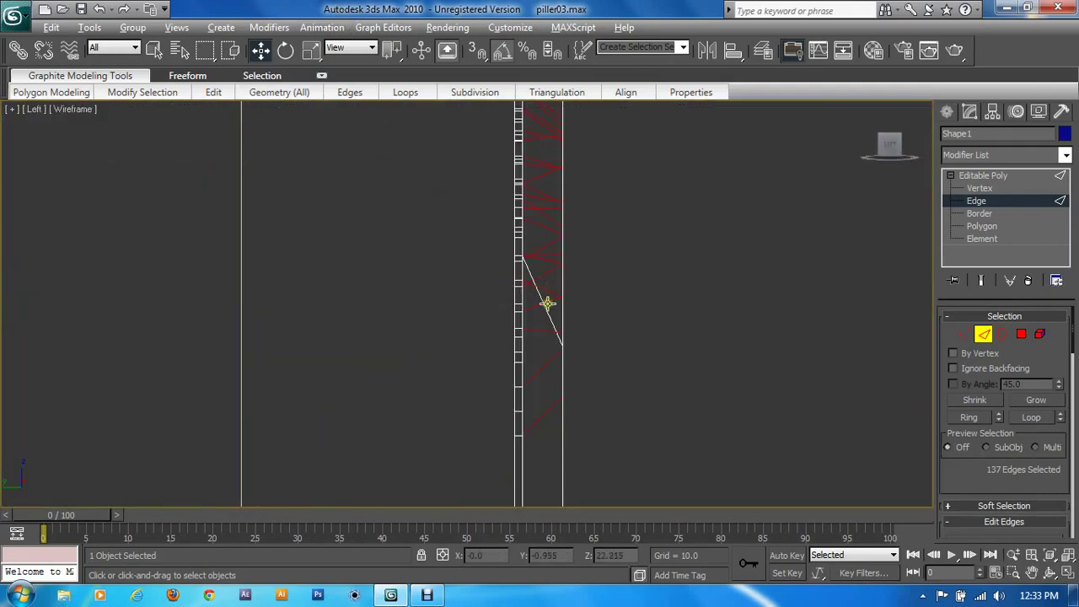
pyautogui.keyDown('ctrl'); pyautogui.click(547, 304); pyautogui.keyUp('ctrl')
pyautogui.scroll(-3, 540, 338)
pyautogui.scroll(2, 531, 456)
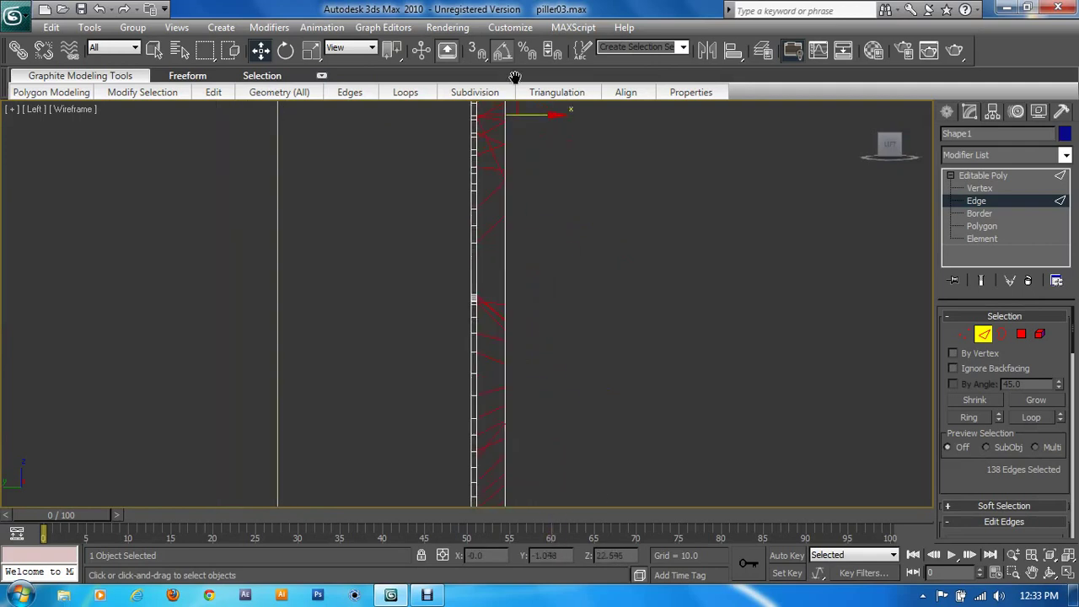
pyautogui.moveTo(514, 78)
pyautogui.mouseDown(button='middle')
pyautogui.moveTo(445, 405)
pyautogui.moveTo(403, 278)
pyautogui.mouseUp(button='middle')
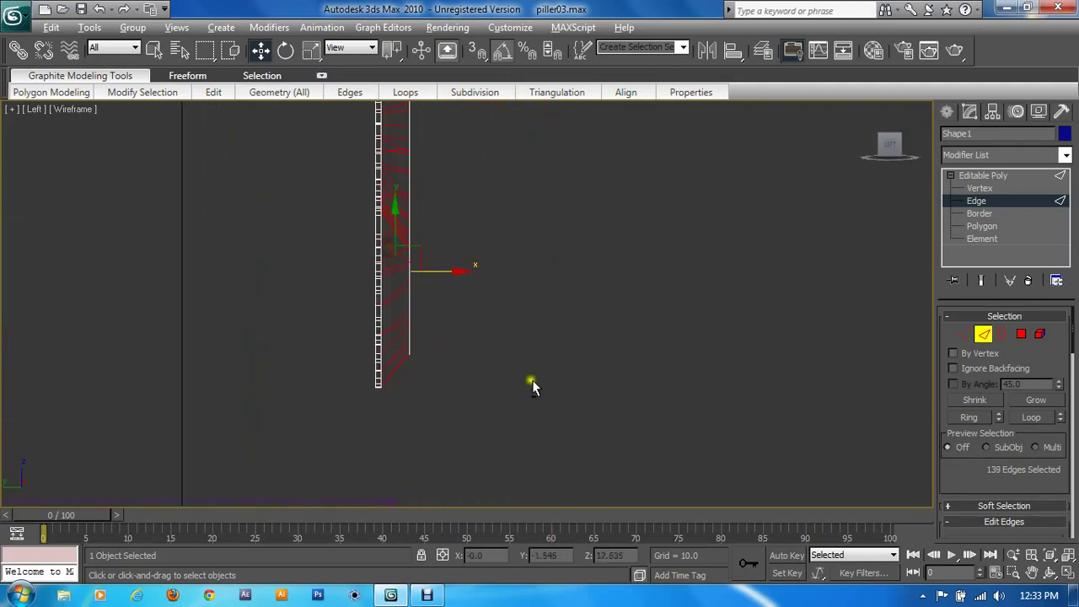
pyautogui.hotkey('alt', 'w')
pyautogui.middleClick(663, 494)
pyautogui.hotkey('alt', 'w')
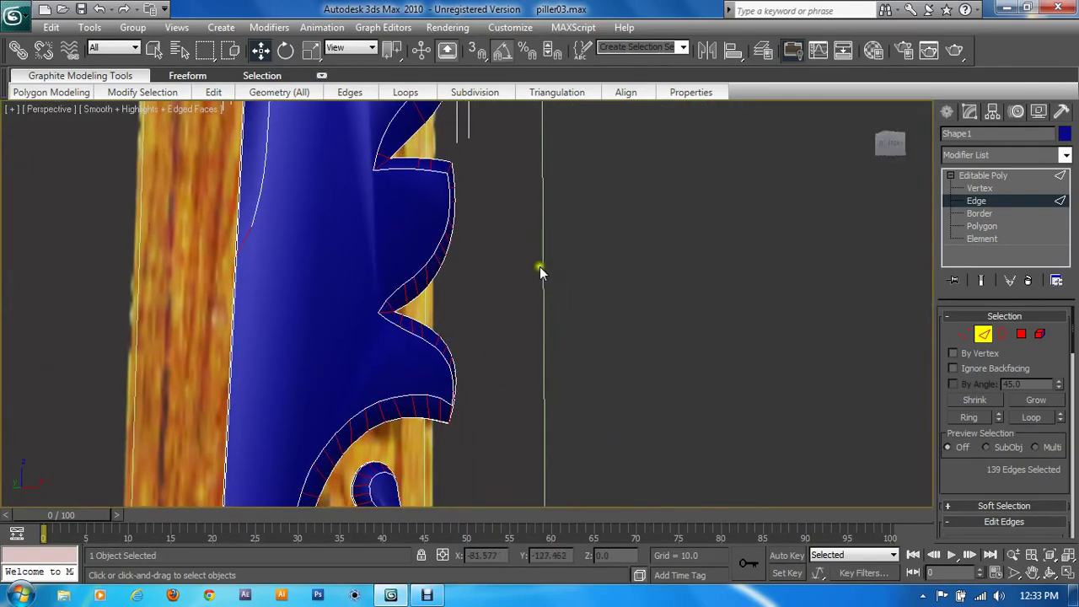
pyautogui.moveTo(1015, 466); pyautogui.dragTo(1014, 354)
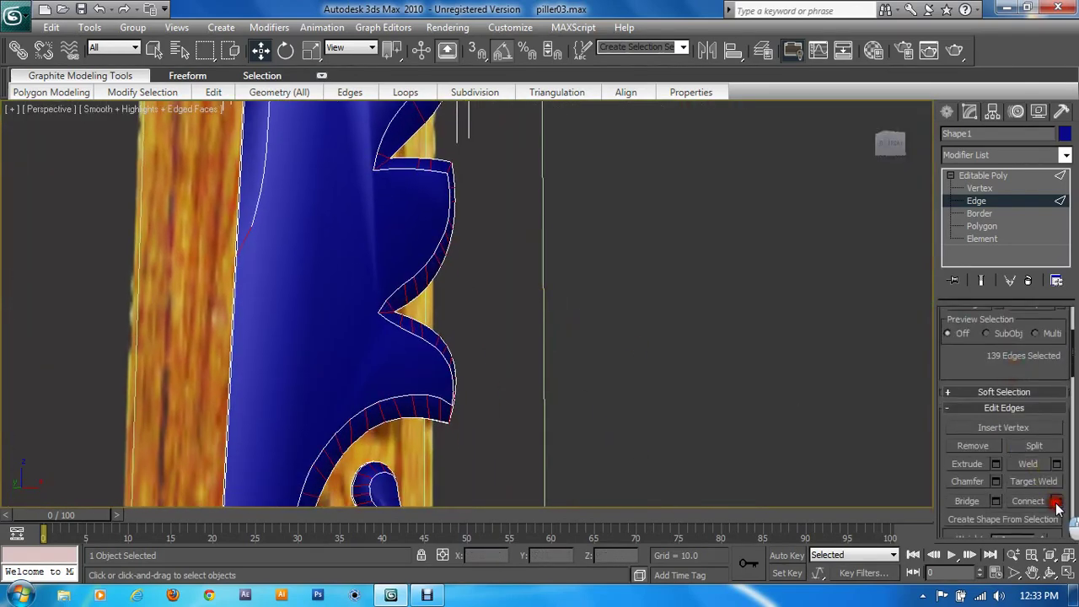
# Deselect one stray edge, then preview Connect Edges with 2 segments and pinch 93
pyautogui.click(1056, 501)
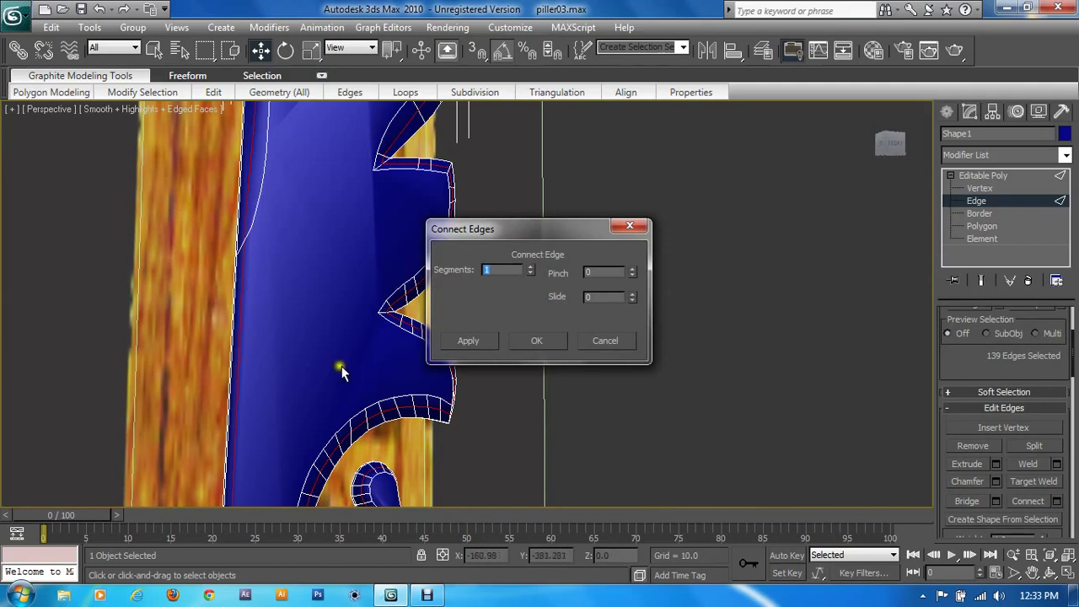
pyautogui.keyDown('alt'); pyautogui.moveTo(341, 372); pyautogui.dragTo(381, 376, button='middle'); pyautogui.keyUp('alt')
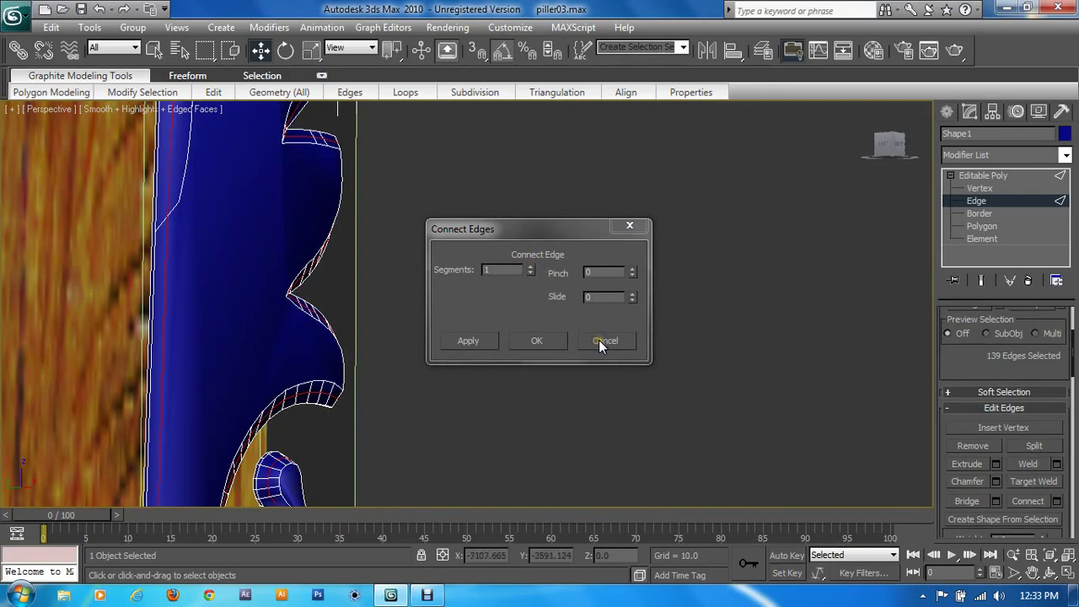
pyautogui.click(529, 268)
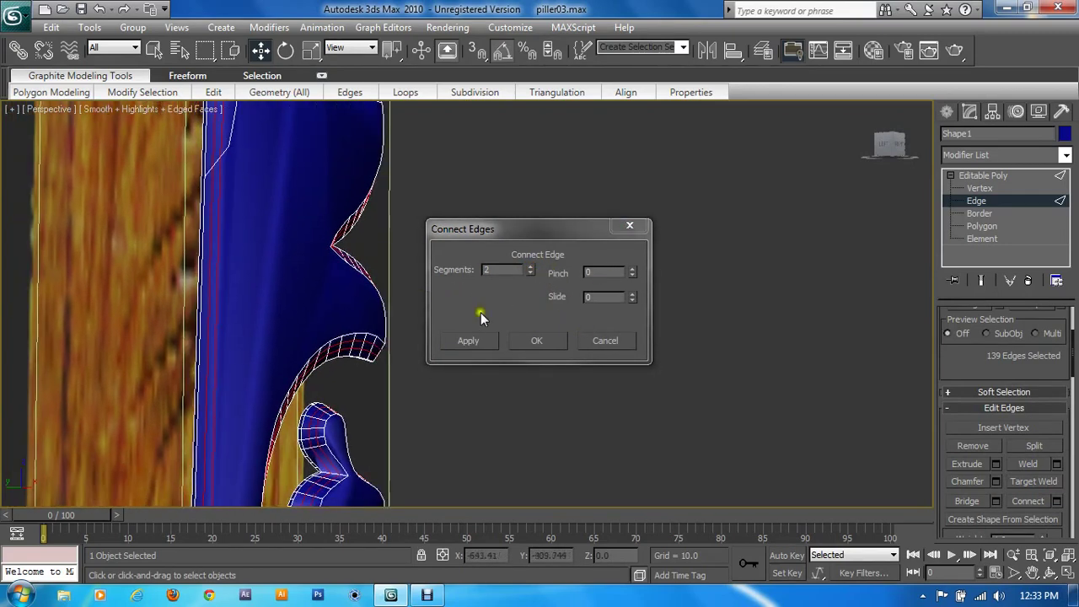
pyautogui.click(606, 341)
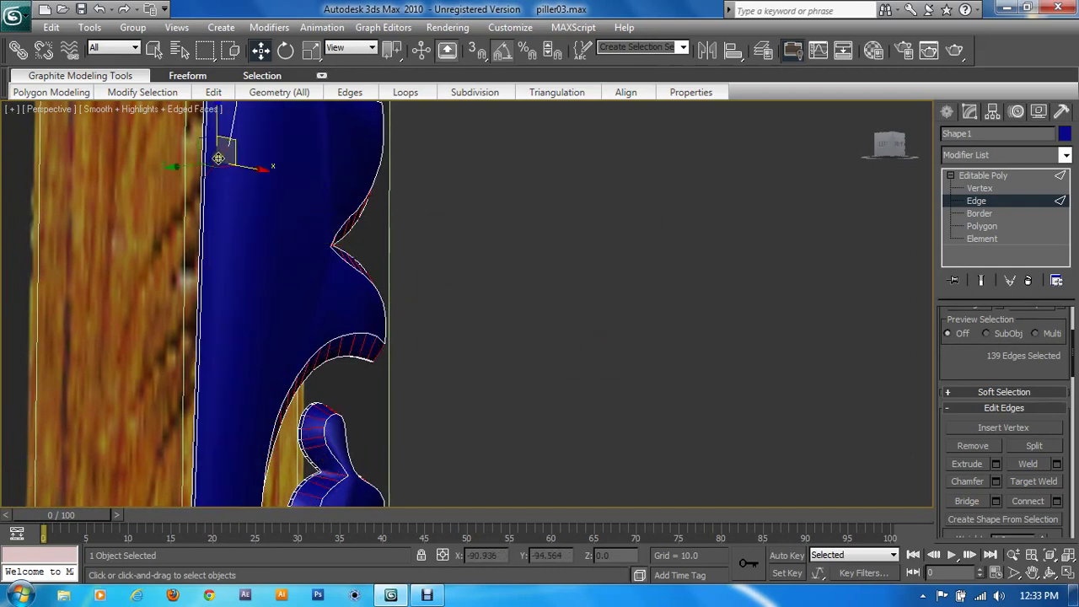
pyautogui.moveTo(245, 188)
pyautogui.mouseDown(button='middle')
pyautogui.moveTo(281, 199)
pyautogui.moveTo(297, 186)
pyautogui.moveTo(325, 393)
pyautogui.moveTo(354, 475)
pyautogui.moveTo(382, 411)
pyautogui.mouseUp(button='middle')
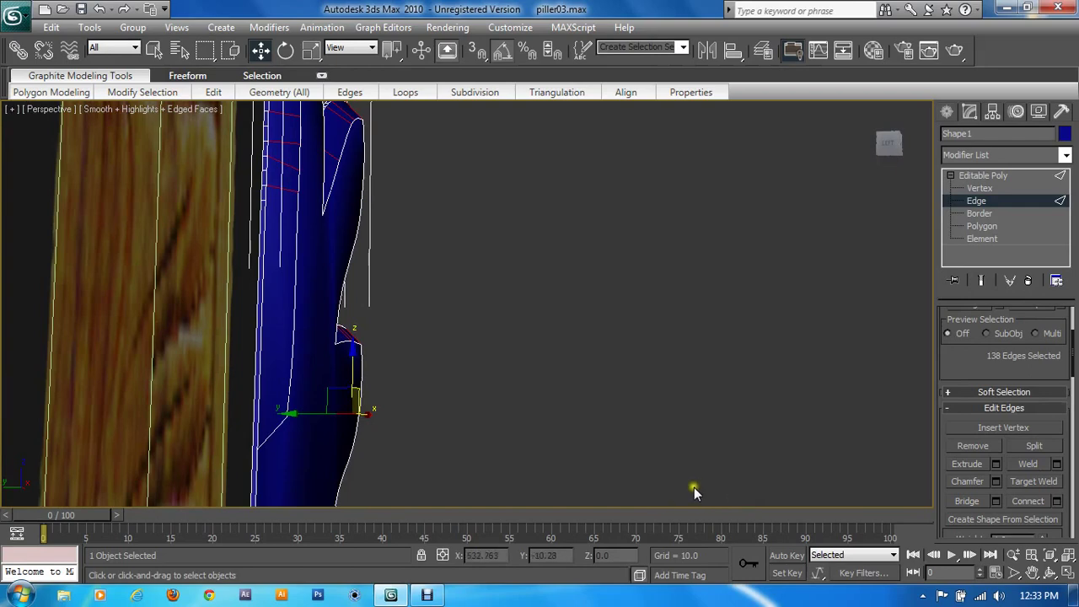
pyautogui.click(1056, 501)
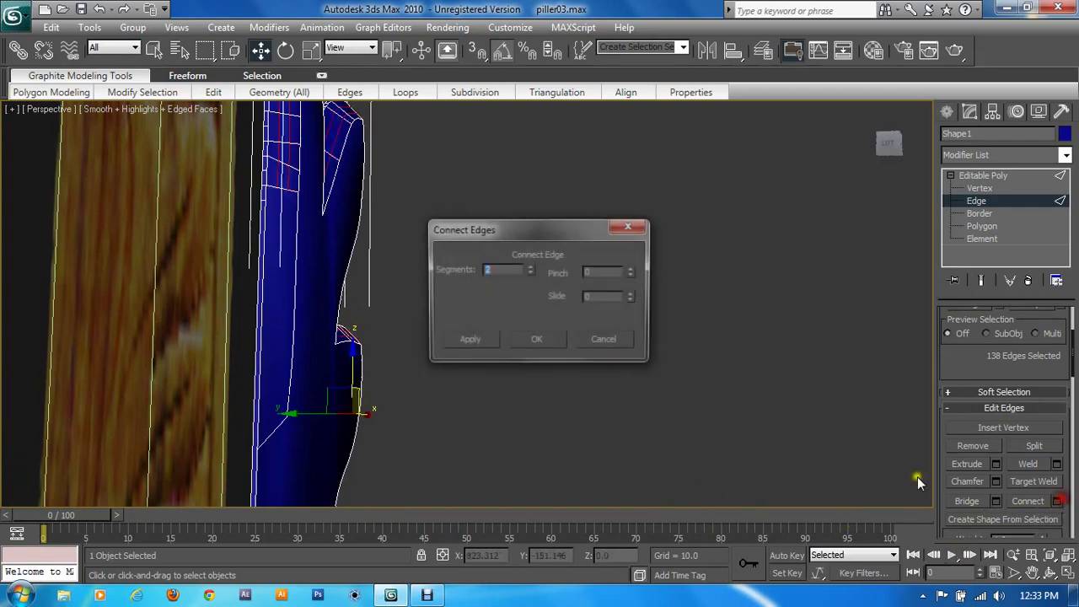
pyautogui.click(529, 270)
pyautogui.moveTo(635, 265); pyautogui.dragTo(598, 122)
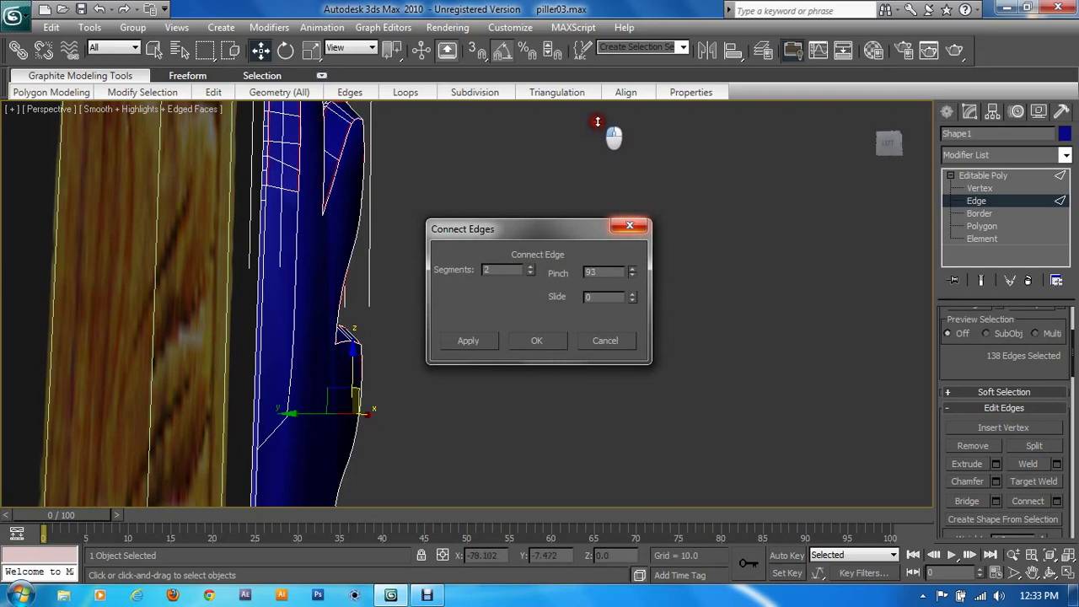
# Apply the pinched edge connection, then enter Vertex level and frame the pillar's top ornament in front view
pyautogui.click(536, 341)
pyautogui.press('1')
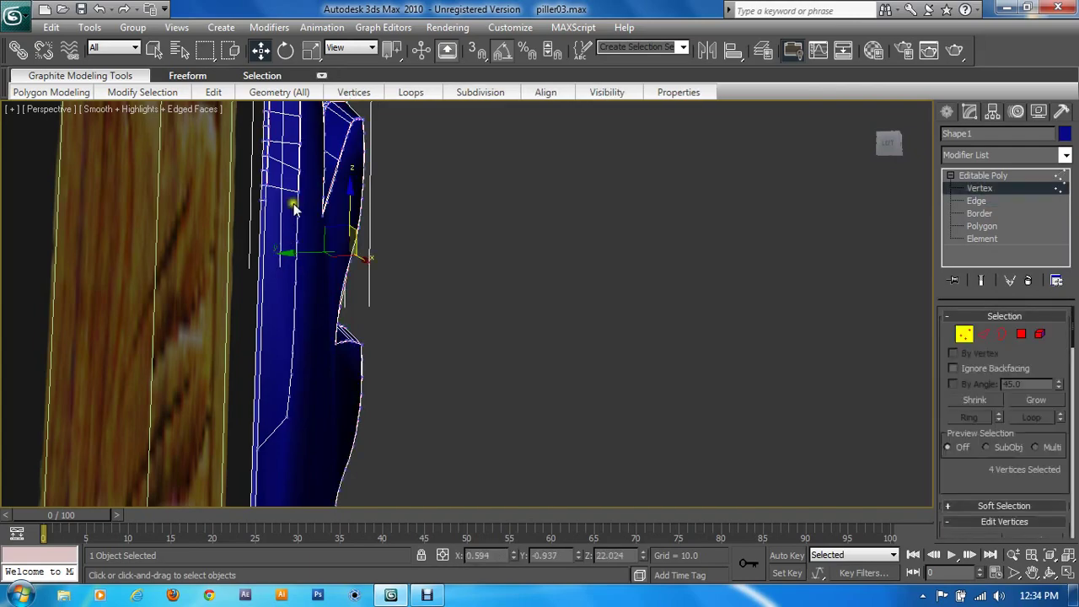
pyautogui.keyDown('alt'); pyautogui.moveTo(374, 427); pyautogui.dragTo(294, 323, button='middle'); pyautogui.keyUp('alt')
pyautogui.moveTo(346, 476)
pyautogui.keyDown('alt'); pyautogui.mouseDown(button='middle')
pyautogui.moveTo(385, 414)
pyautogui.moveTo(431, 386)
pyautogui.mouseUp(button='middle'); pyautogui.keyUp('alt')
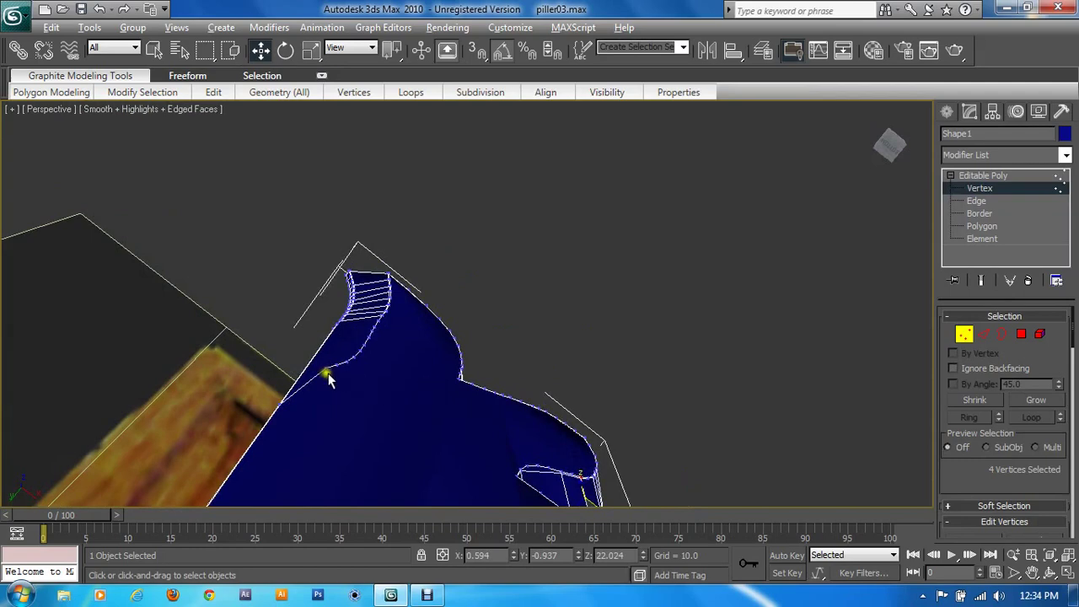
pyautogui.hotkey('alt', 'w')
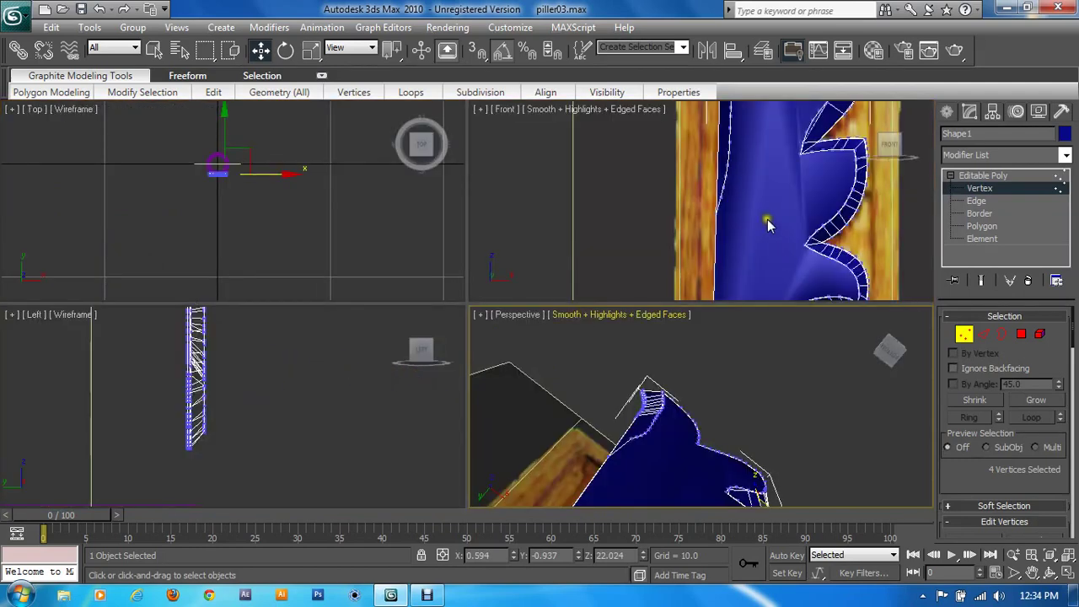
pyautogui.rightClick(767, 221)
pyautogui.scroll(-2, 755, 240)
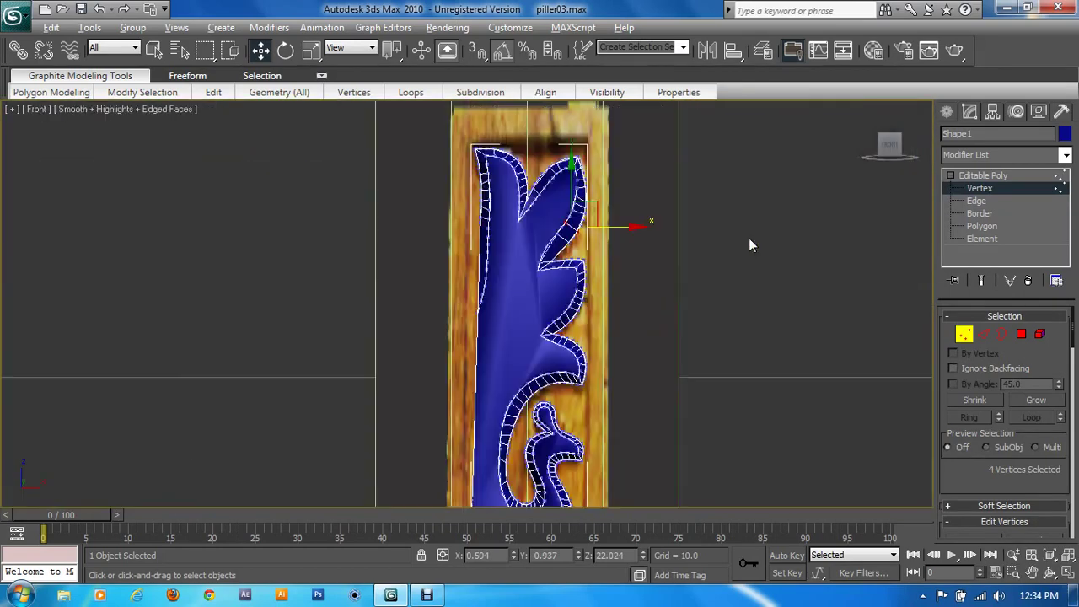
pyautogui.hotkey('alt', 'w')
pyautogui.keyDown('alt'); pyautogui.moveTo(749, 238); pyautogui.dragTo(641, 262, button='middle'); pyautogui.keyUp('alt')
pyautogui.press('f')
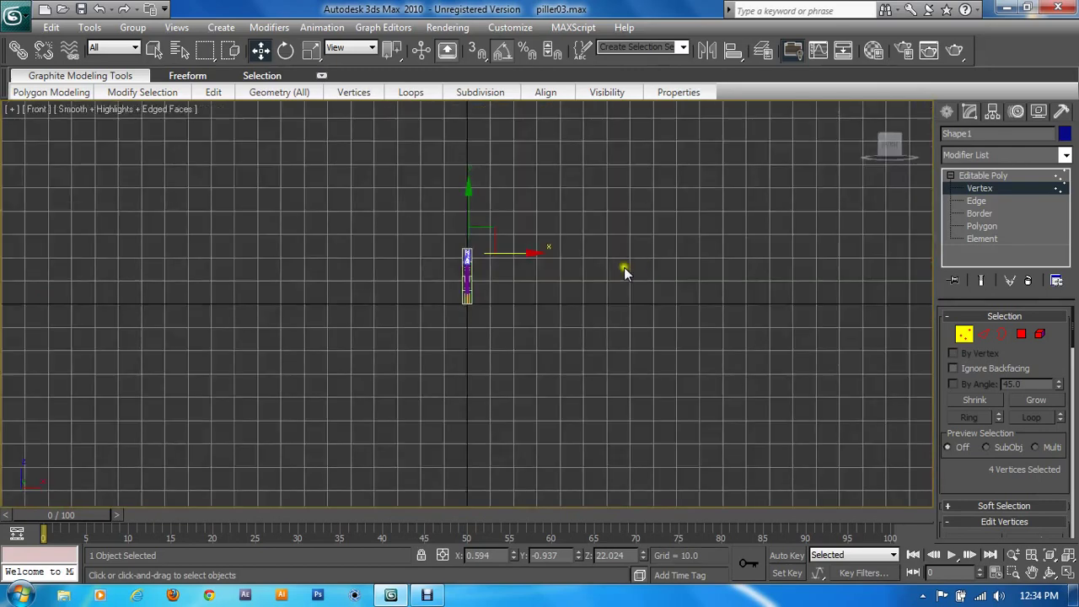
pyautogui.scroll(4, 525, 301)
pyautogui.scroll(3, 551, 235)
pyautogui.moveTo(573, 381); pyautogui.dragTo(556, 506, button='middle')
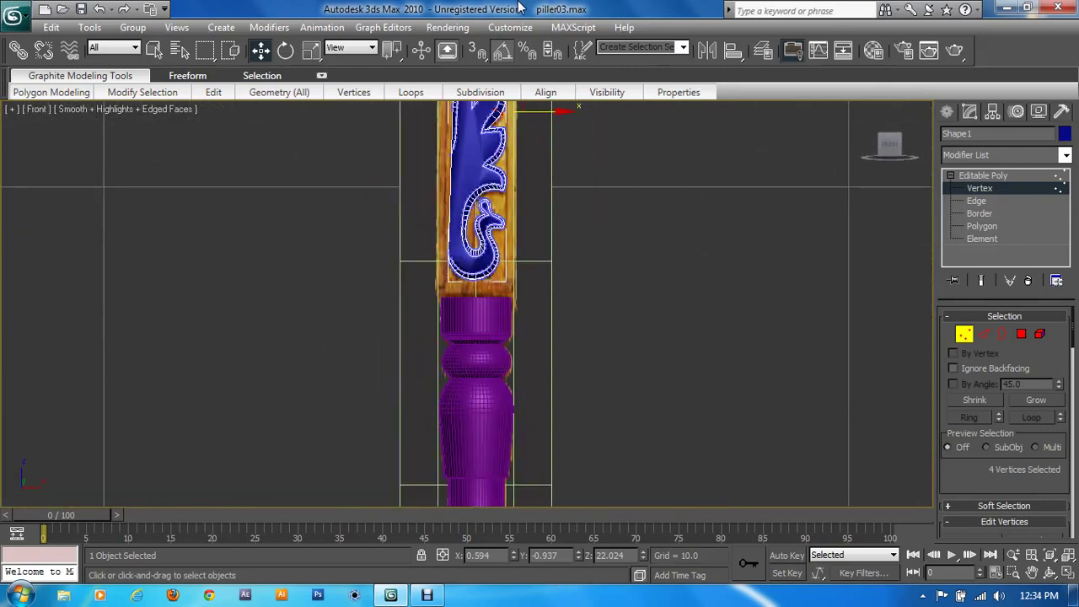
pyautogui.scroll(1, 514, 332)
pyautogui.scroll(3, 514, 333)
pyautogui.scroll(2, 524, 309)
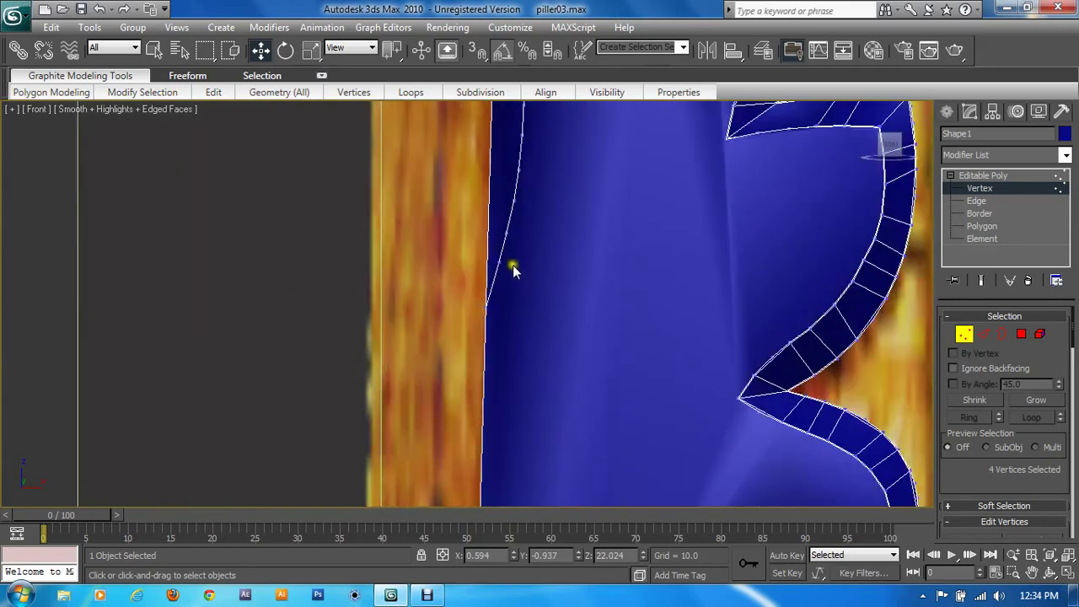
# Nudge two vertices on the leaf's edge slightly to reshape it
pyautogui.click(503, 261)
pyautogui.hotkey('alt', 'w')
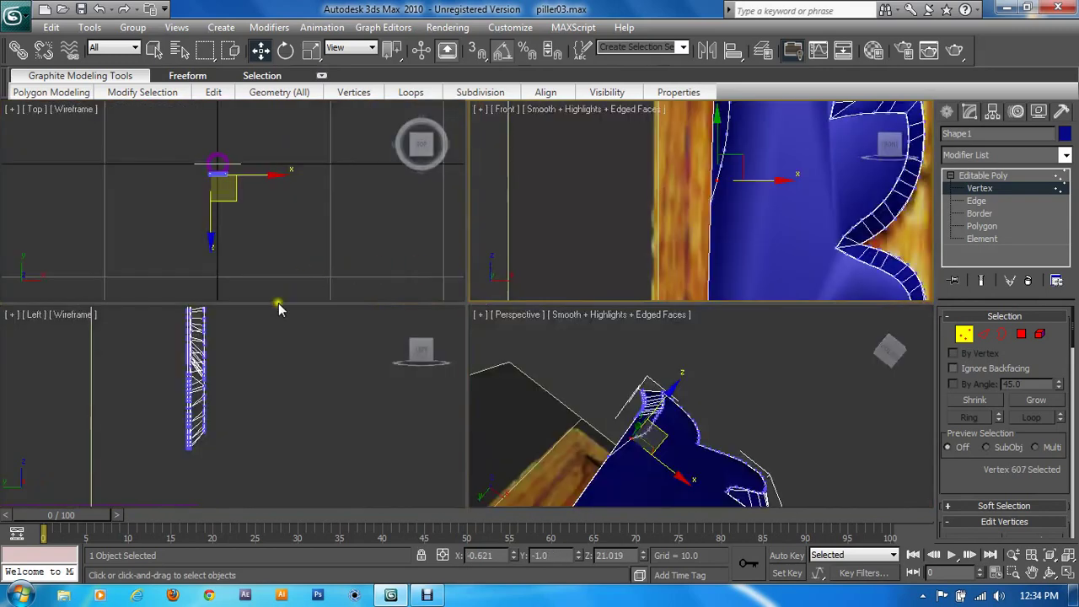
pyautogui.middleClick(698, 462)
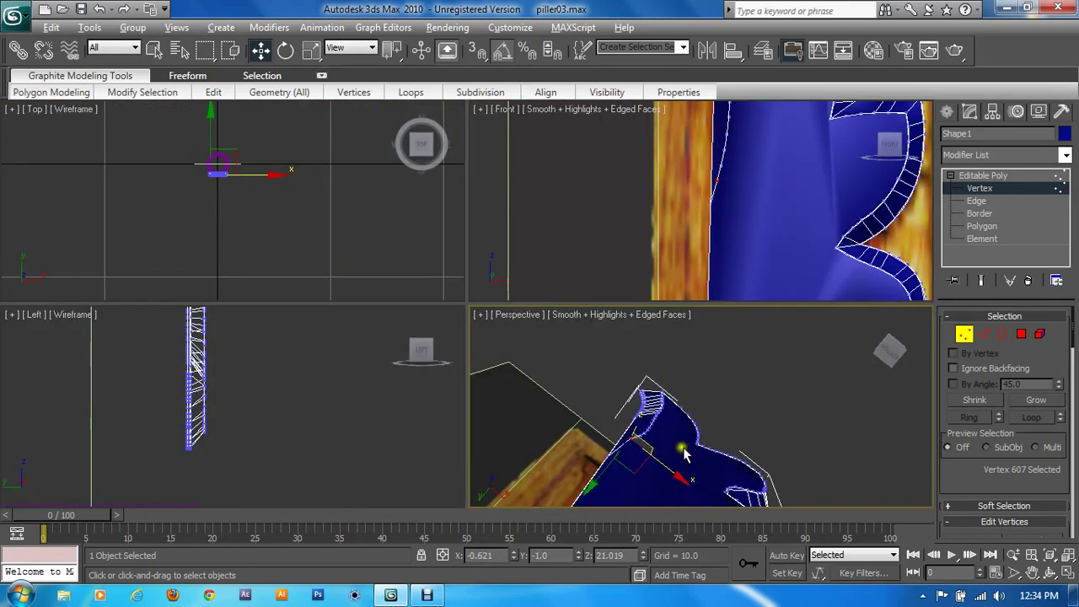
pyautogui.hotkey('alt', 'w')
pyautogui.moveTo(460, 379)
pyautogui.keyDown('alt'); pyautogui.mouseDown(button='middle')
pyautogui.moveTo(494, 379)
pyautogui.moveTo(593, 436)
pyautogui.moveTo(478, 368)
pyautogui.moveTo(469, 379)
pyautogui.moveTo(512, 441)
pyautogui.moveTo(508, 356)
pyautogui.mouseUp(button='middle'); pyautogui.keyUp('alt')
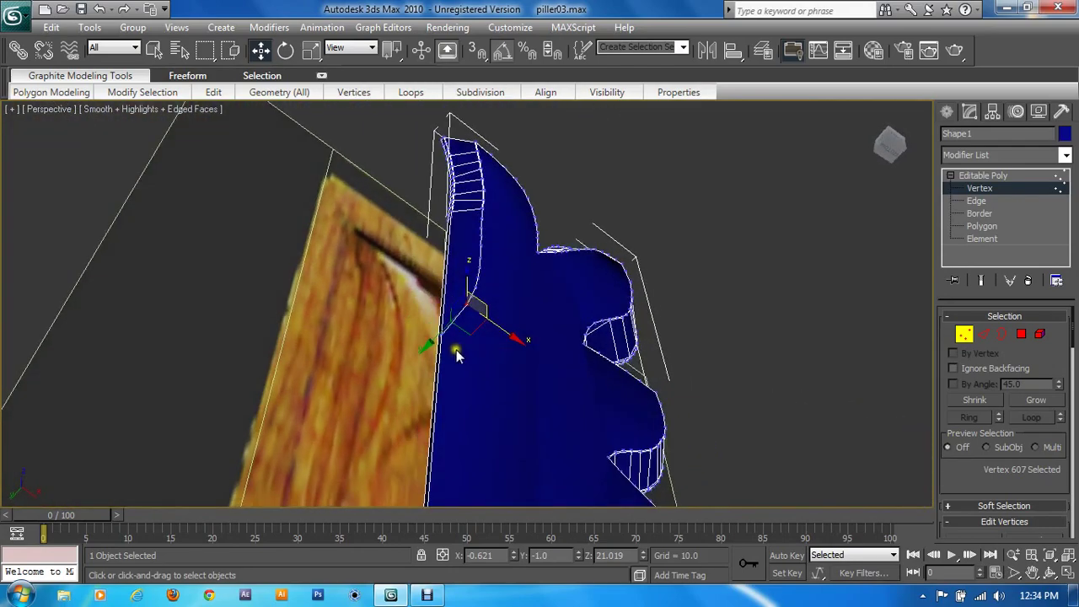
pyautogui.moveTo(428, 339); pyautogui.dragTo(428, 349)
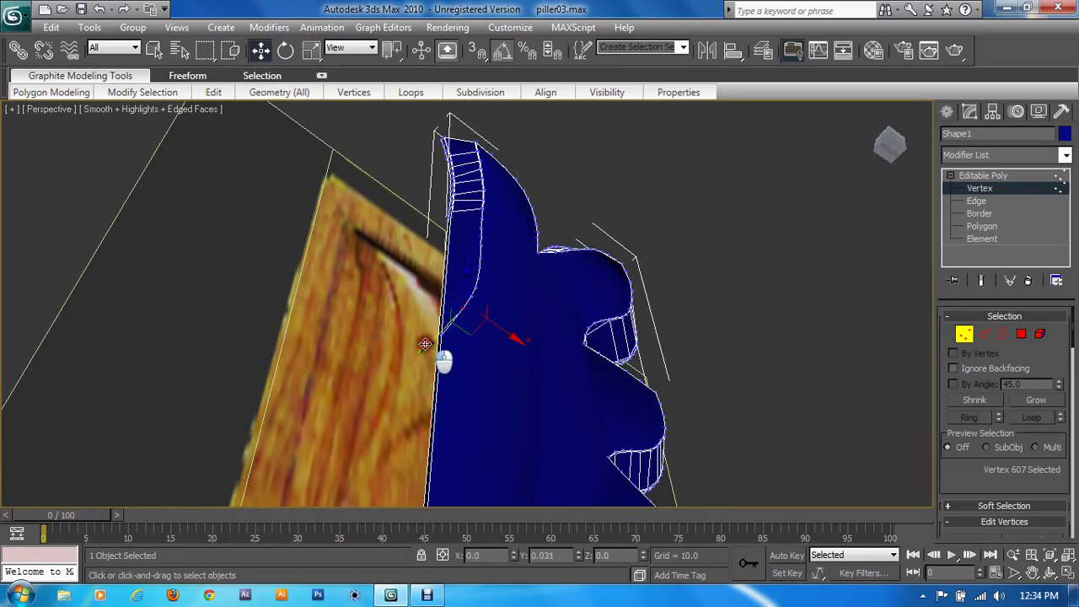
pyautogui.click(472, 295)
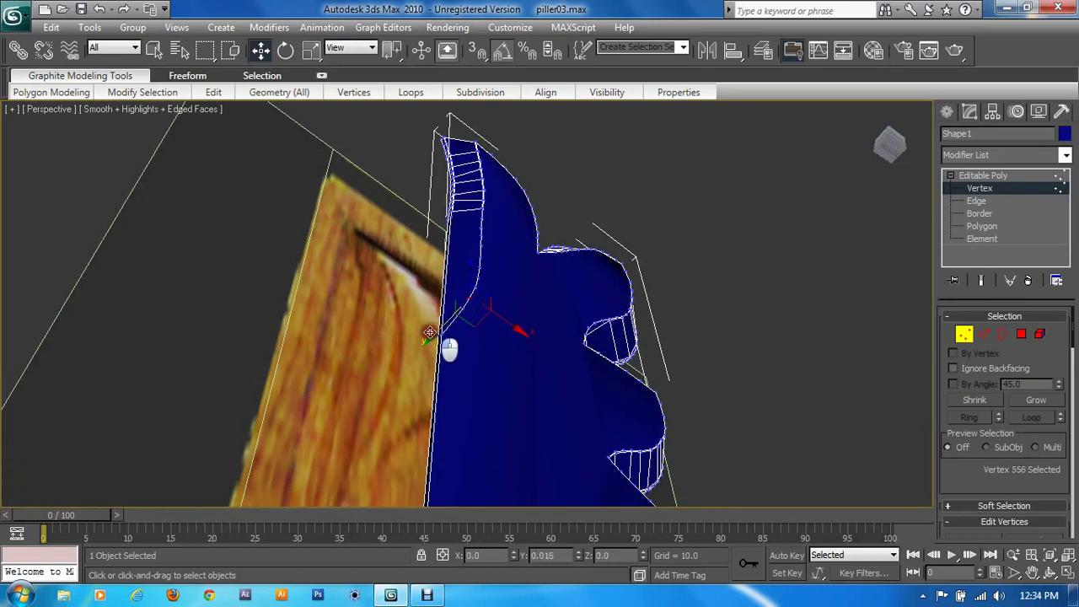
pyautogui.moveTo(432, 331); pyautogui.dragTo(432, 325)
pyautogui.click(474, 290)
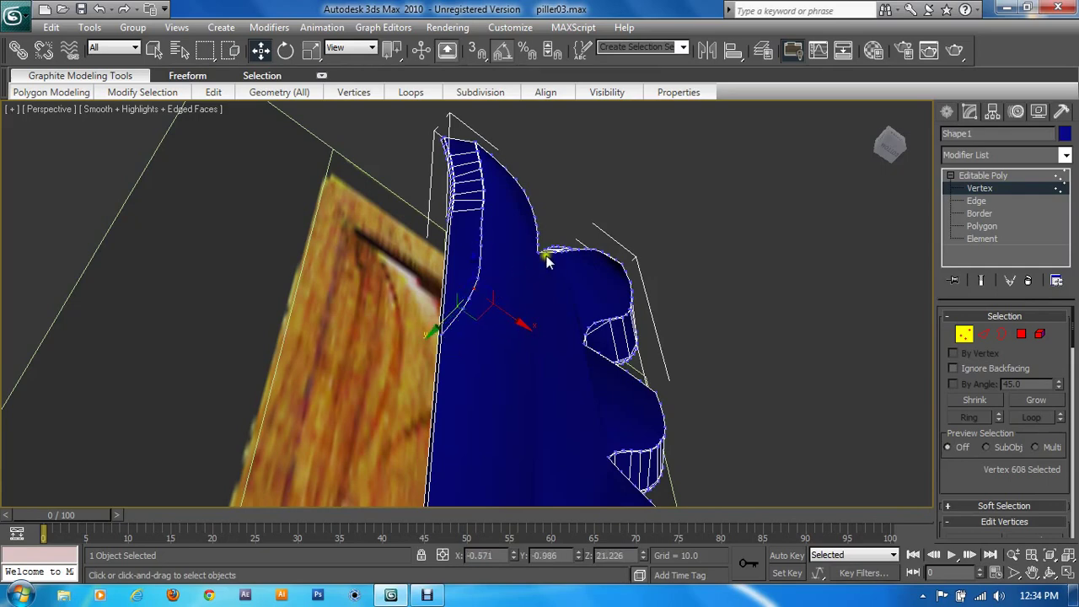
# Connect a vertex pair where the leaf meets the pillar with a new edge
pyautogui.click(693, 222)
pyautogui.scroll(2, 633, 423)
pyautogui.moveTo(633, 423)
pyautogui.keyDown('alt'); pyautogui.mouseDown(button='middle')
pyautogui.moveTo(592, 431)
pyautogui.moveTo(568, 400)
pyautogui.moveTo(597, 392)
pyautogui.moveTo(667, 437)
pyautogui.mouseUp(button='middle'); pyautogui.keyUp('alt')
pyautogui.scroll(2, 595, 441)
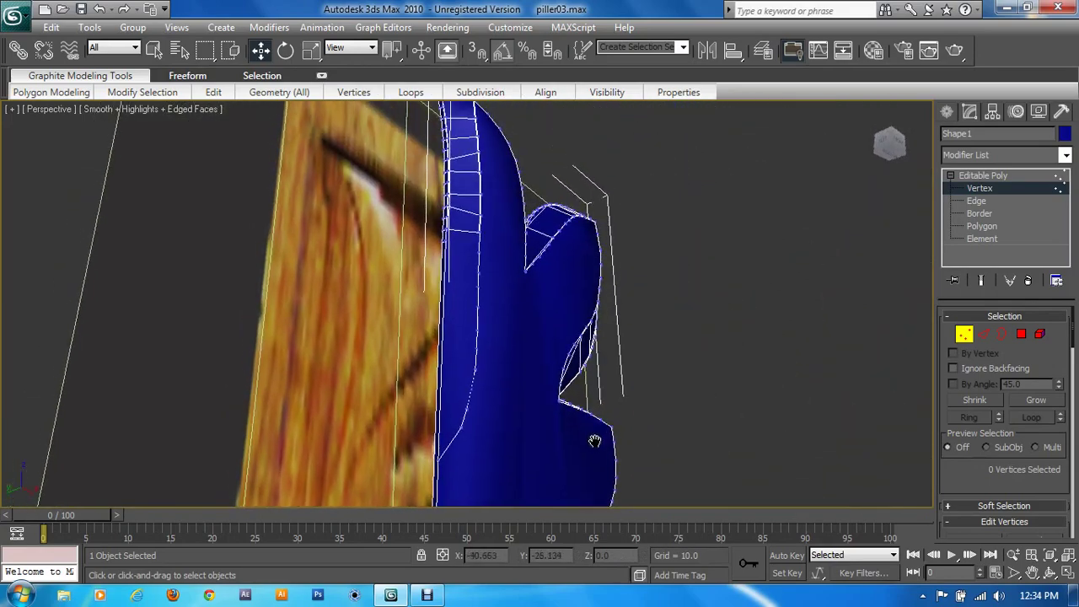
pyautogui.scroll(2, 590, 430)
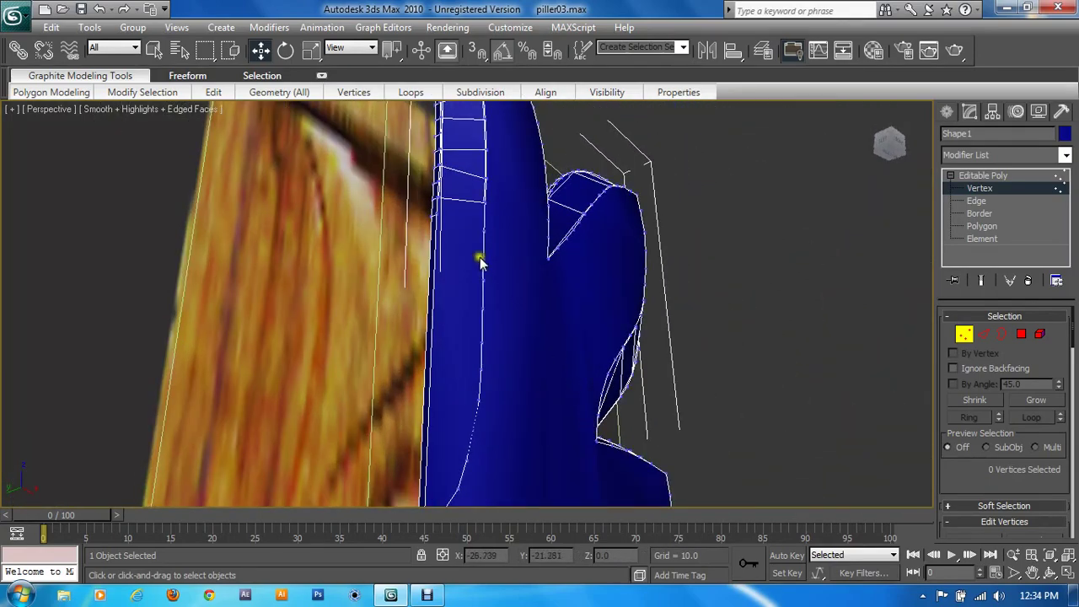
pyautogui.click(440, 198)
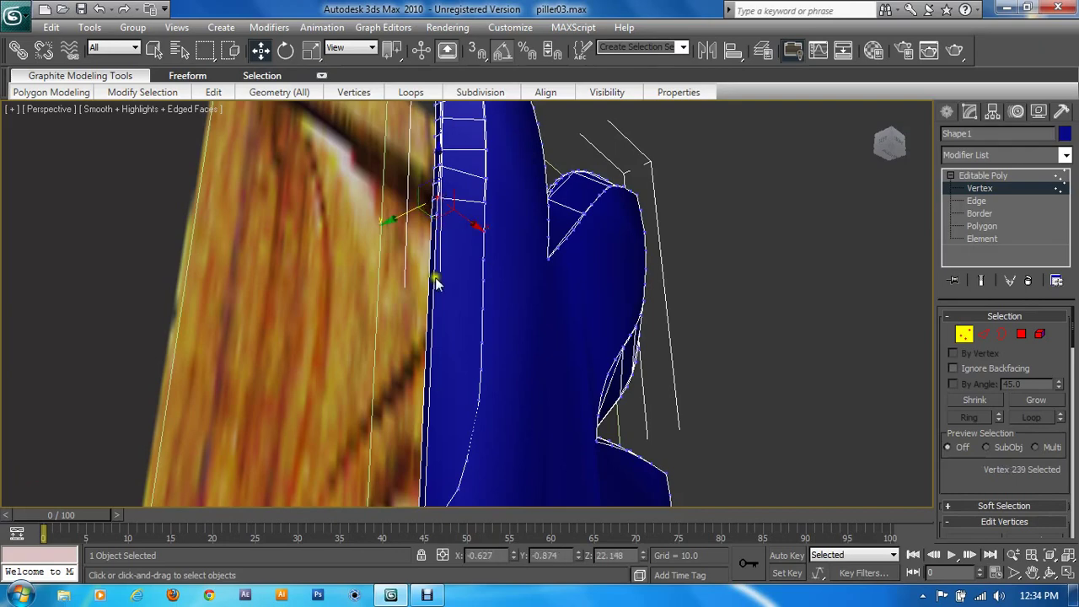
pyautogui.scroll(2, 432, 250)
pyautogui.scroll(2, 470, 374)
pyautogui.click(471, 330)
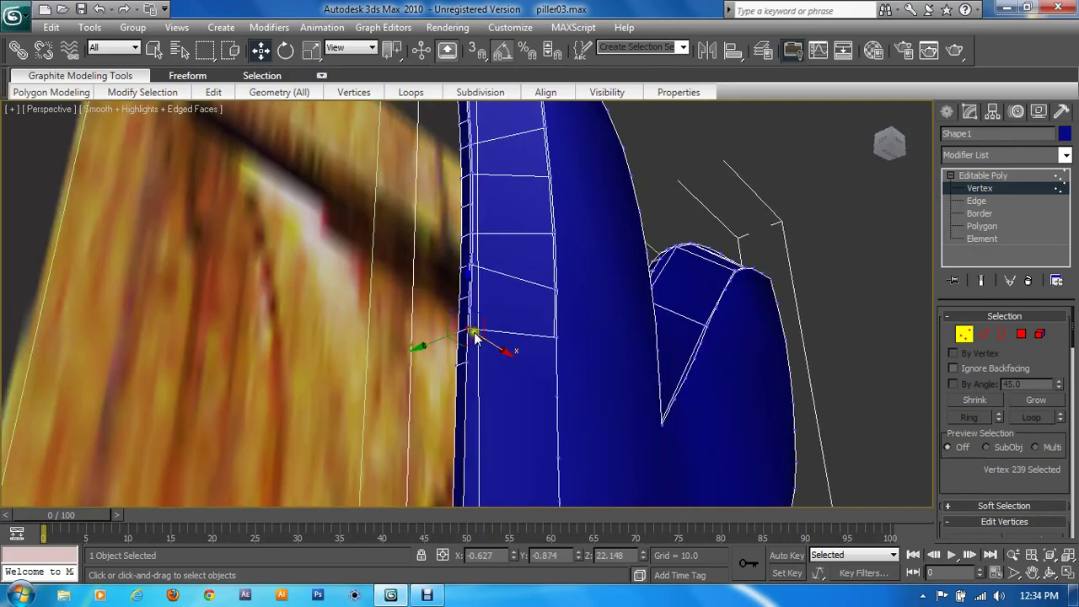
pyautogui.moveTo(471, 329)
pyautogui.mouseDown(button='middle')
pyautogui.moveTo(498, 176)
pyautogui.moveTo(484, 326)
pyautogui.moveTo(517, 168)
pyautogui.mouseUp(button='middle')
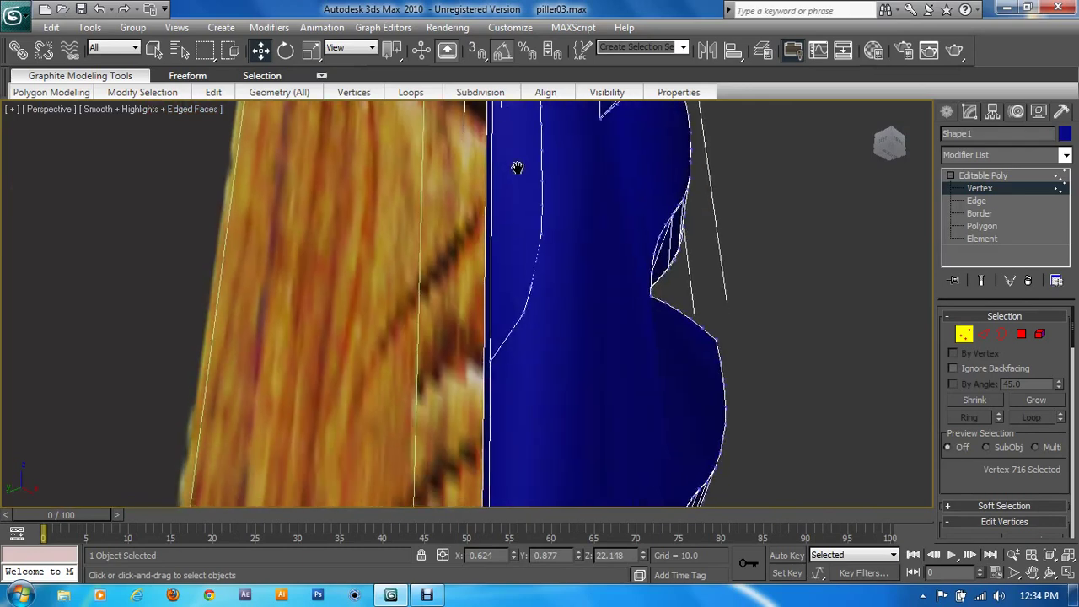
pyautogui.keyDown('ctrl'); pyautogui.click(492, 356); pyautogui.keyUp('ctrl')
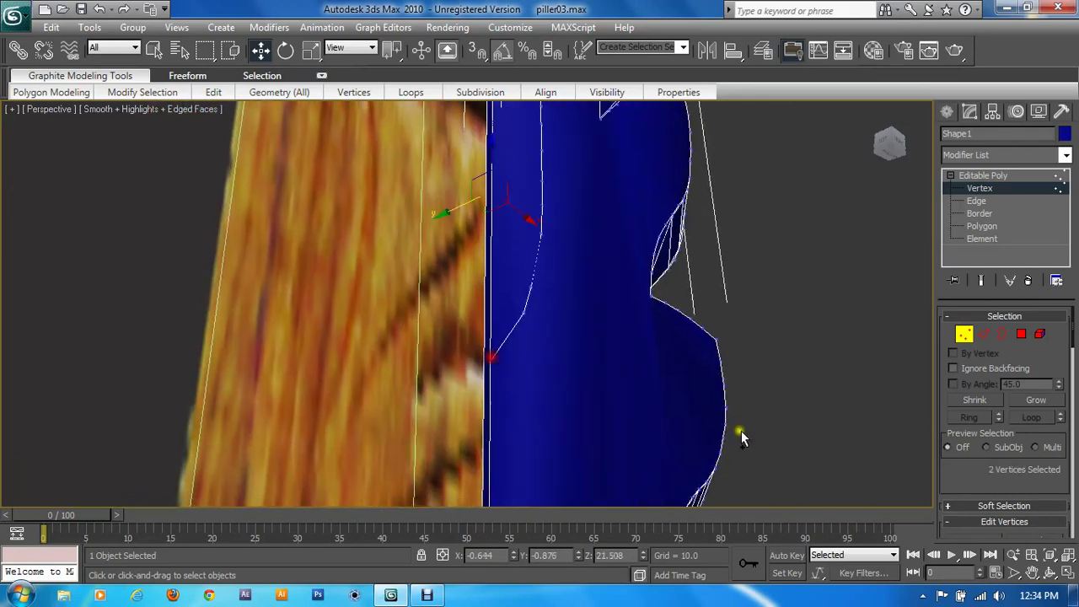
pyautogui.moveTo(988, 497); pyautogui.dragTo(993, 410)
pyautogui.click(1008, 503)
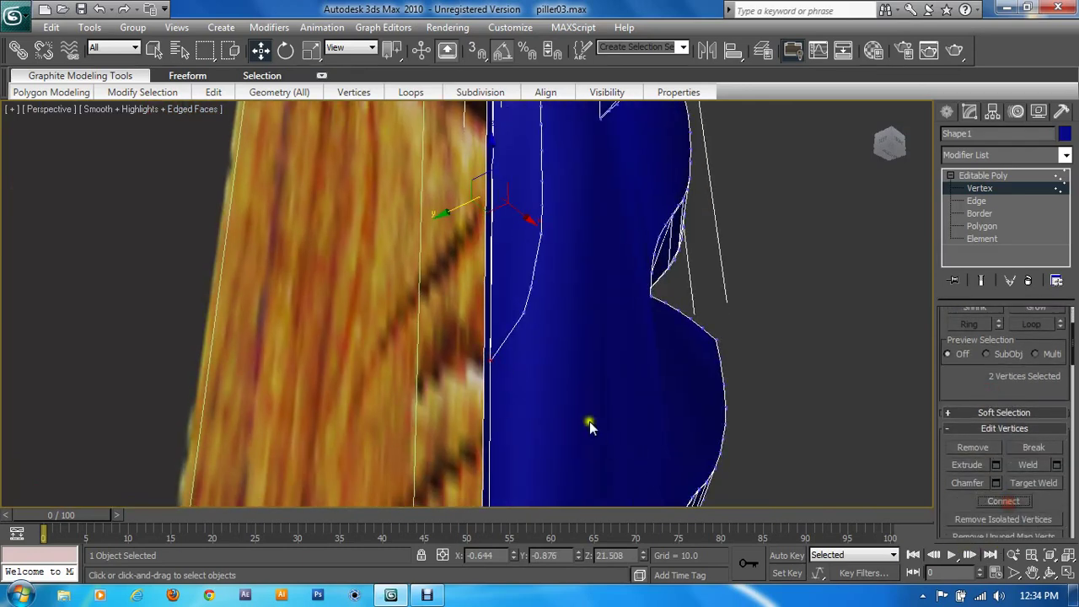
# Join another vertex pair on the leaf's upper section with a new edge
pyautogui.click(489, 358)
pyautogui.moveTo(527, 314); pyautogui.dragTo(531, 458, button='middle')
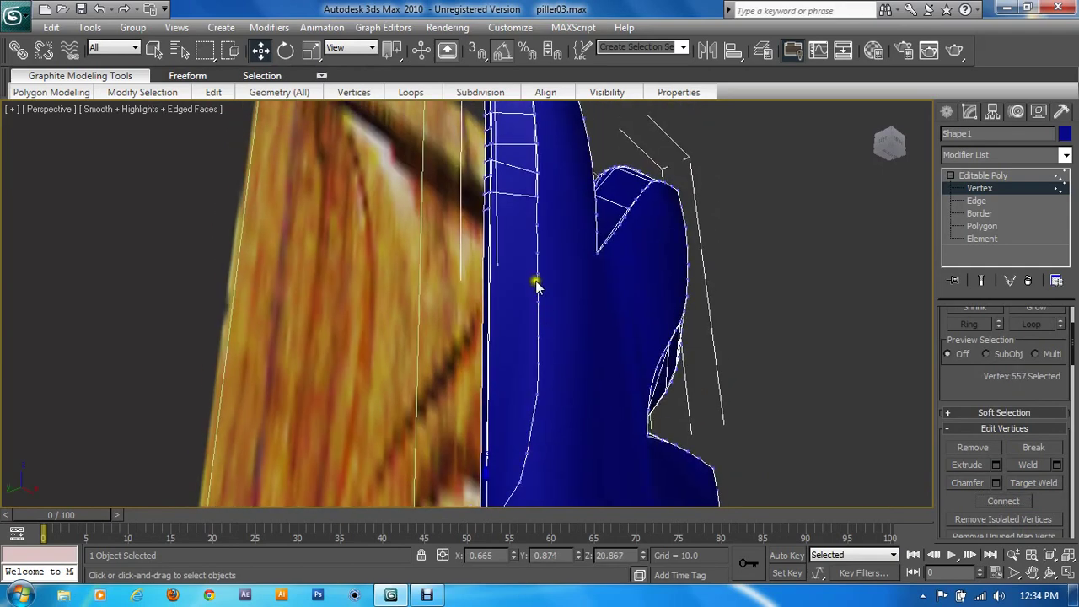
pyautogui.keyDown('ctrl'); pyautogui.click(532, 194); pyautogui.keyUp('ctrl')
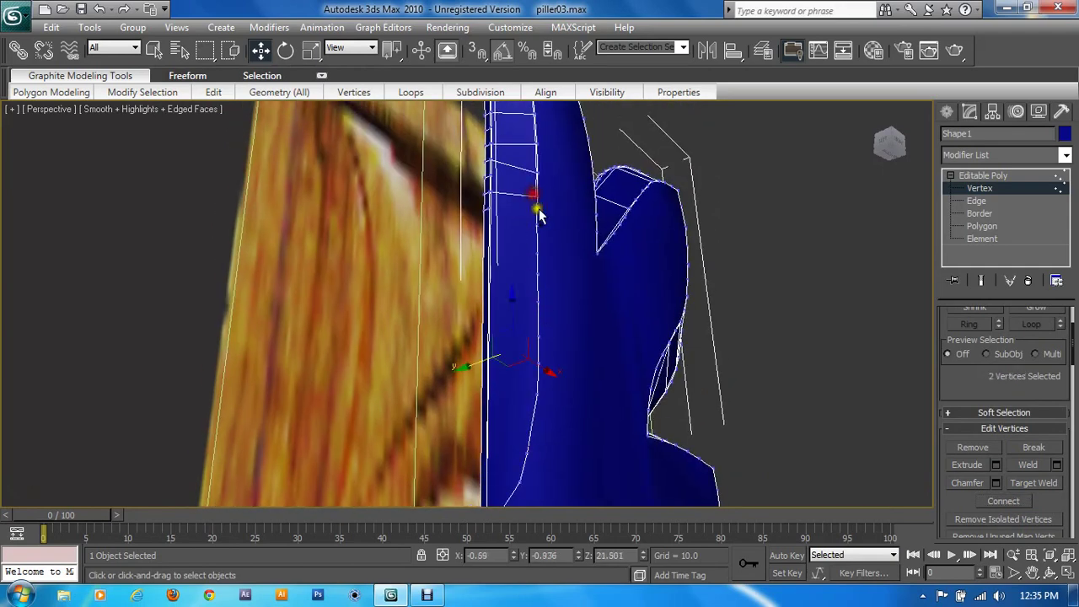
pyautogui.click(1002, 501)
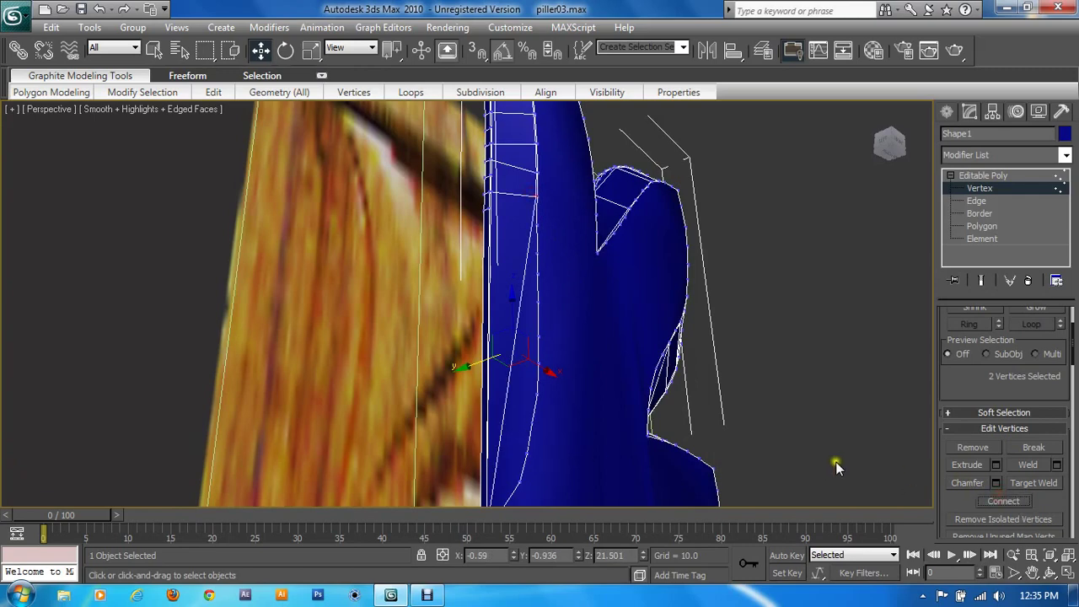
# Raise a vertex near the leaf's lower neck slightly and exit Vertex level
pyautogui.moveTo(684, 433); pyautogui.dragTo(678, 404, button='middle')
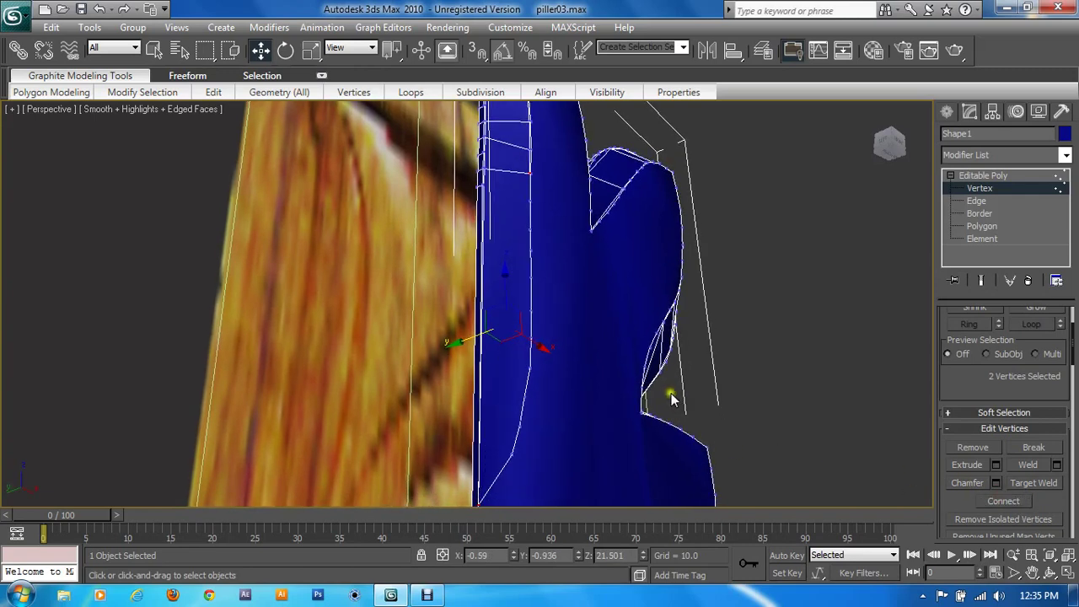
pyautogui.click(509, 453)
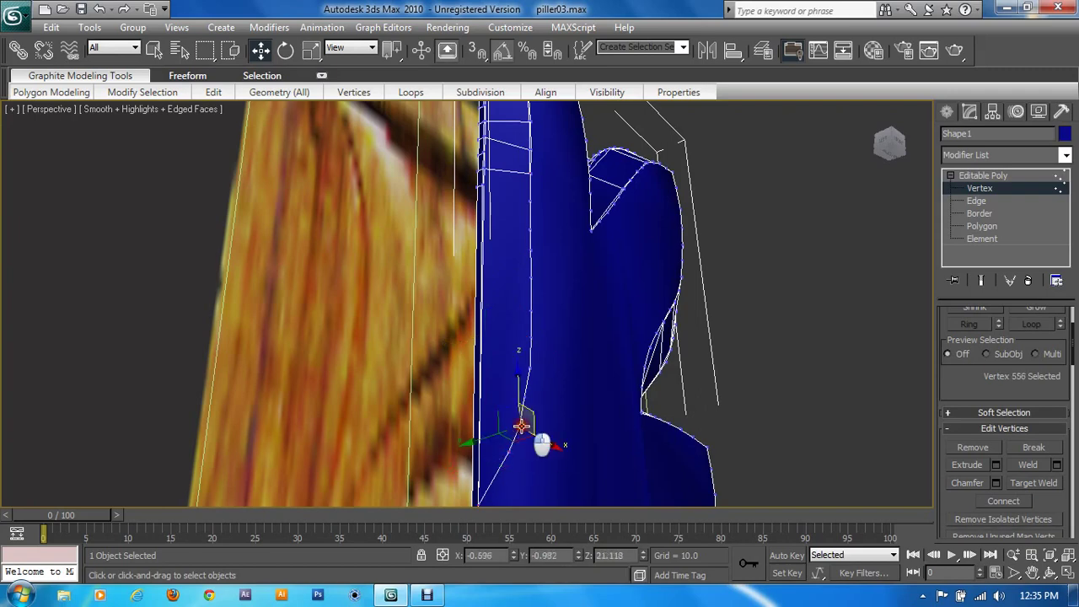
pyautogui.click(529, 371)
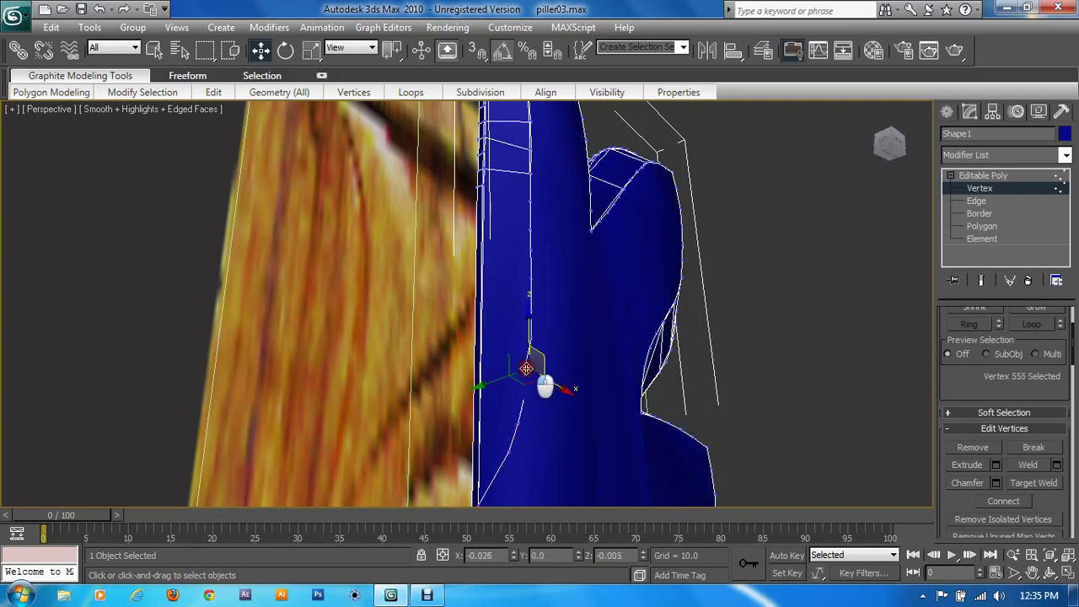
pyautogui.moveTo(548, 388); pyautogui.dragTo(547, 357)
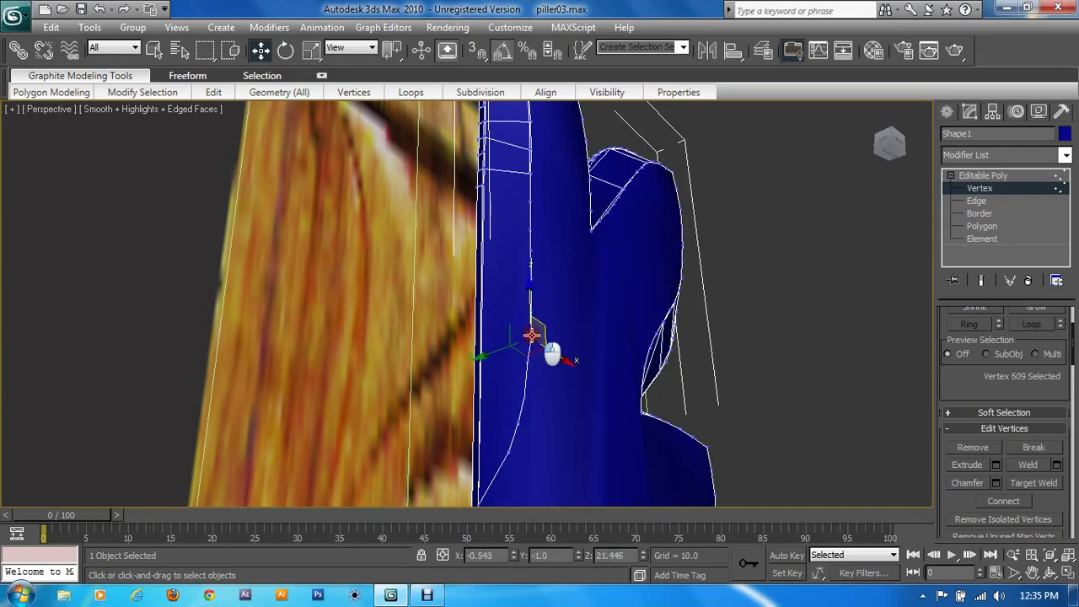
pyautogui.click(524, 398)
pyautogui.click(525, 398)
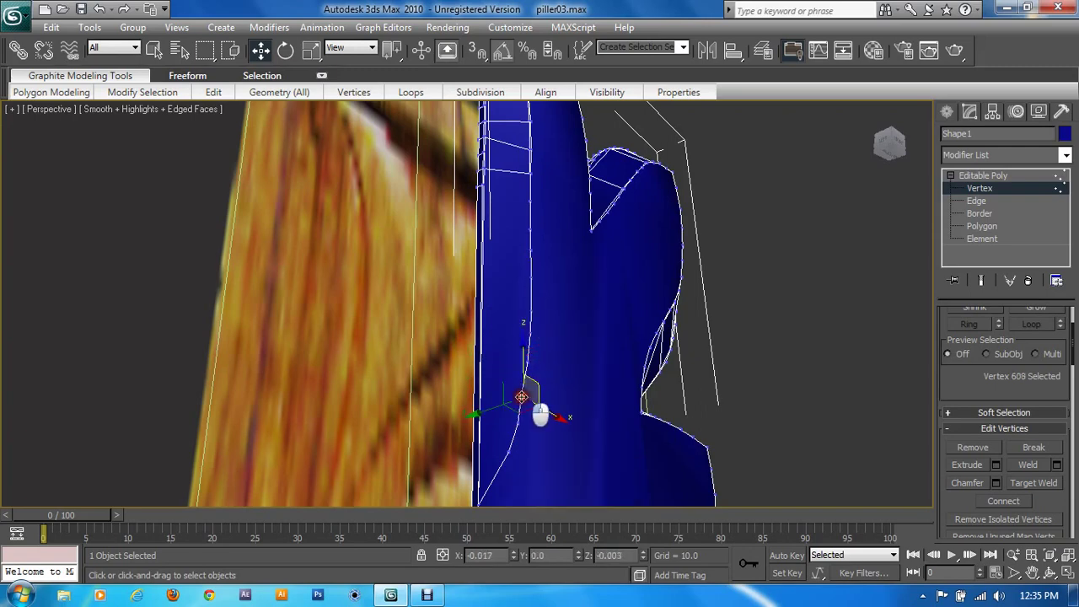
pyautogui.click(970, 176)
# At Edge level, select a rim edge and extend it to the full edge ring
pyautogui.moveTo(724, 361); pyautogui.dragTo(604, 415, button='middle')
pyautogui.scroll(-3, 603, 414)
pyautogui.scroll(-2, 579, 409)
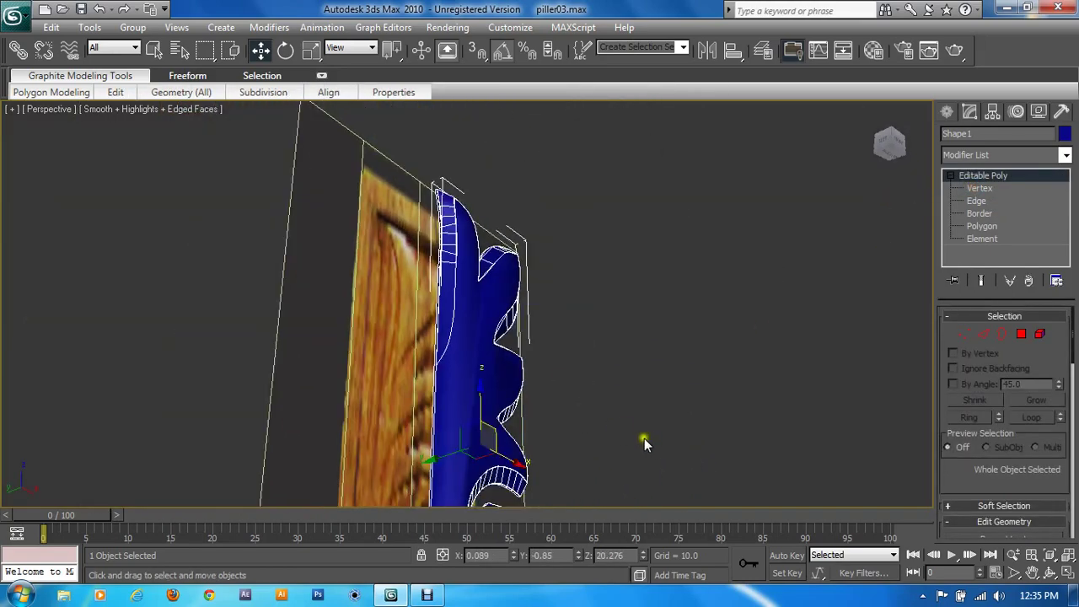
pyautogui.scroll(2, 665, 244)
pyautogui.scroll(2, 672, 337)
pyautogui.scroll(2, 641, 346)
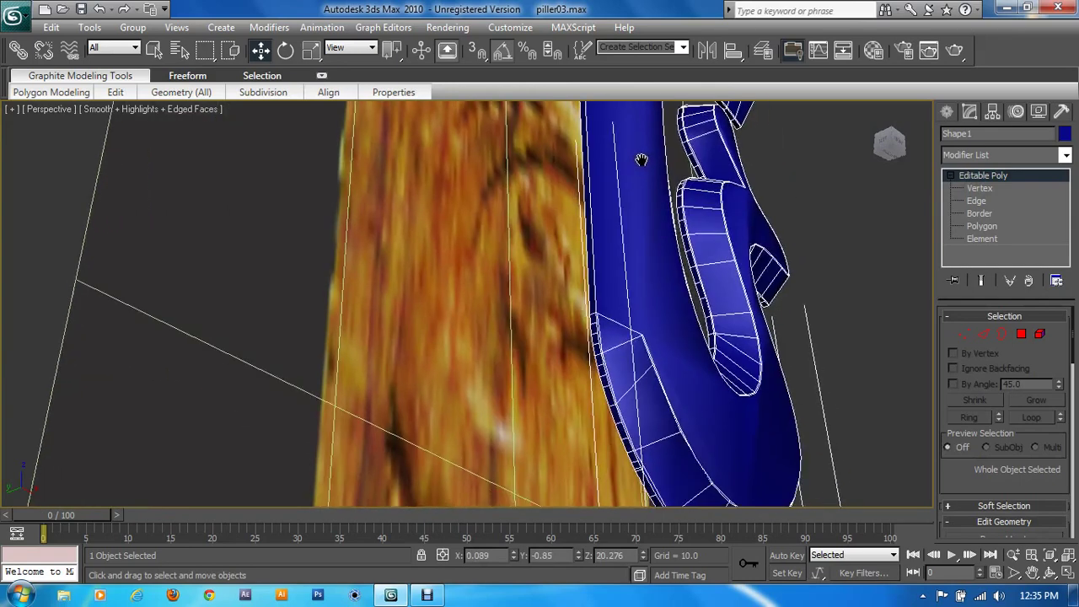
pyautogui.click(984, 334)
pyautogui.click(604, 389)
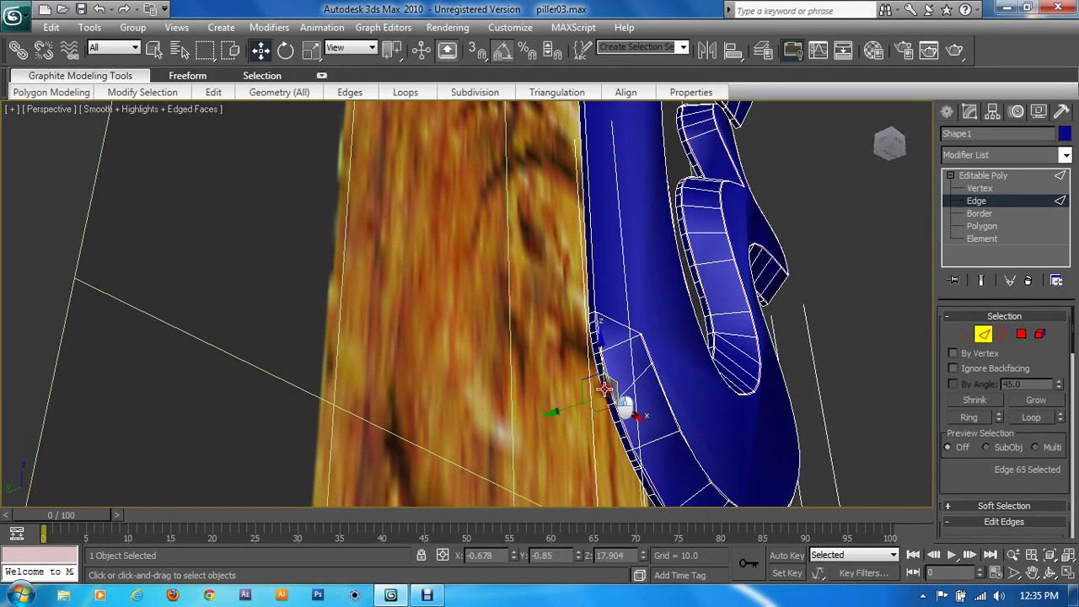
pyautogui.scroll(2, 615, 412)
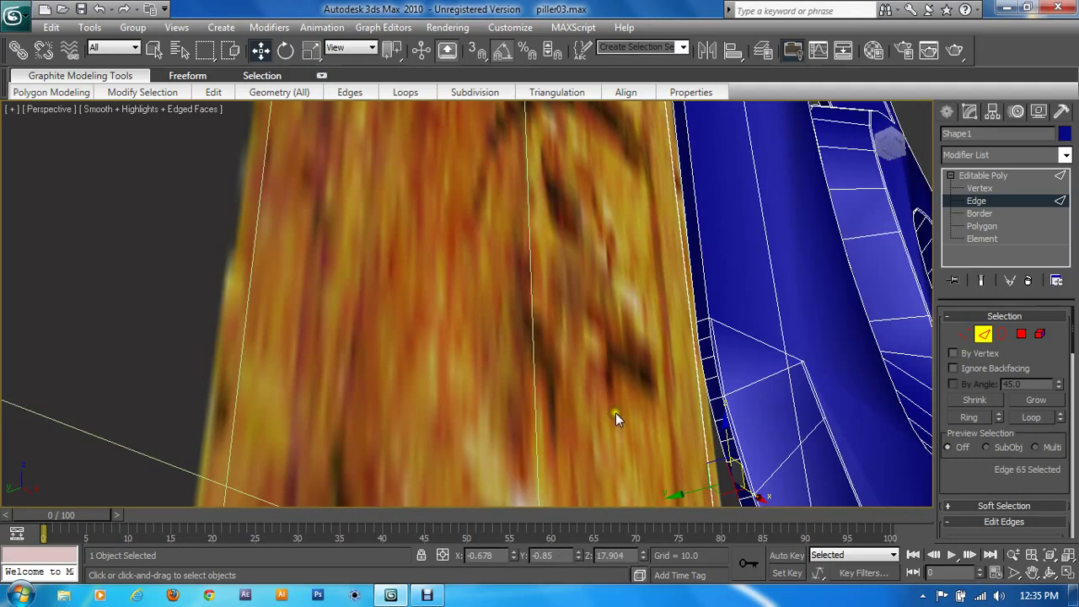
pyautogui.click(715, 400)
pyautogui.click(972, 417)
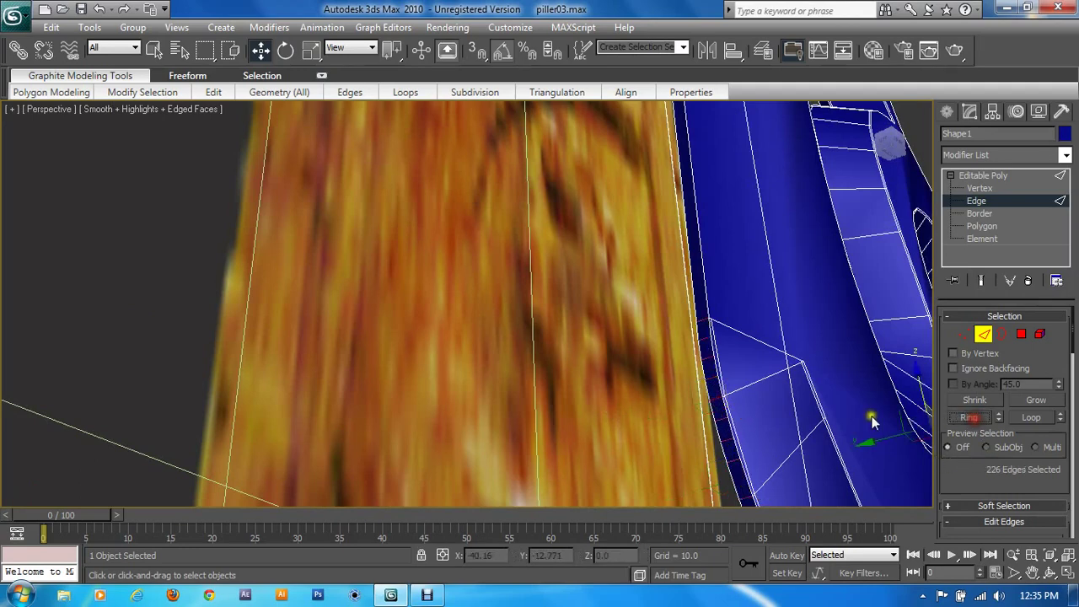
# Connect the ring with 2 segments and a pinch of about 92
pyautogui.scroll(-2, 689, 377)
pyautogui.scroll(-2, 688, 377)
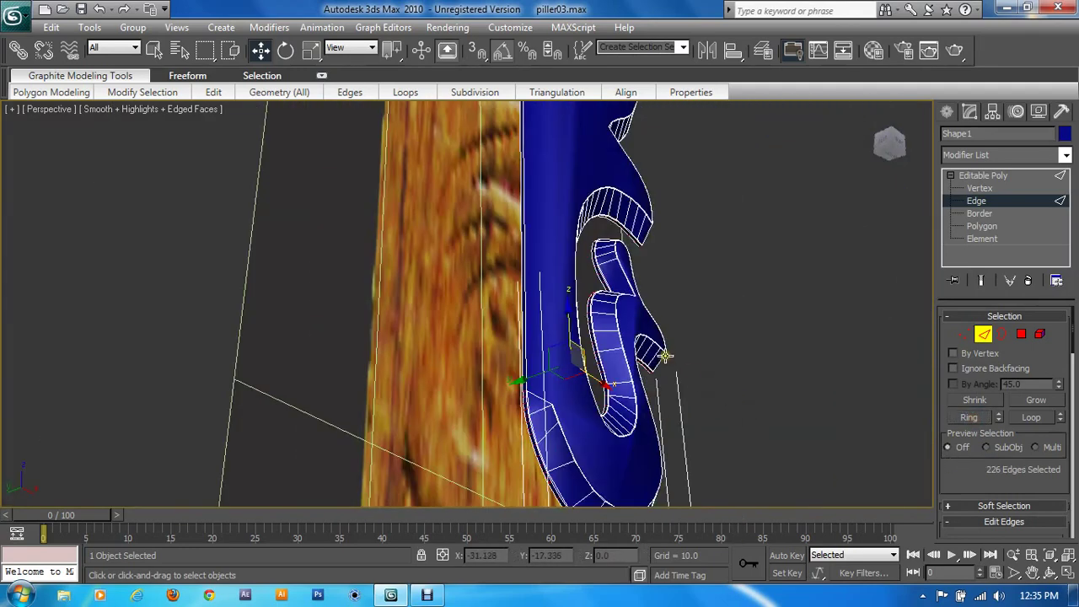
pyautogui.moveTo(665, 356)
pyautogui.keyDown('alt'); pyautogui.mouseDown(button='middle')
pyautogui.moveTo(486, 370)
pyautogui.moveTo(484, 414)
pyautogui.moveTo(535, 505)
pyautogui.moveTo(588, 505)
pyautogui.moveTo(650, 461)
pyautogui.moveTo(669, 385)
pyautogui.moveTo(667, 335)
pyautogui.mouseUp(button='middle'); pyautogui.keyUp('alt')
pyautogui.scroll(-3, 1005, 477)
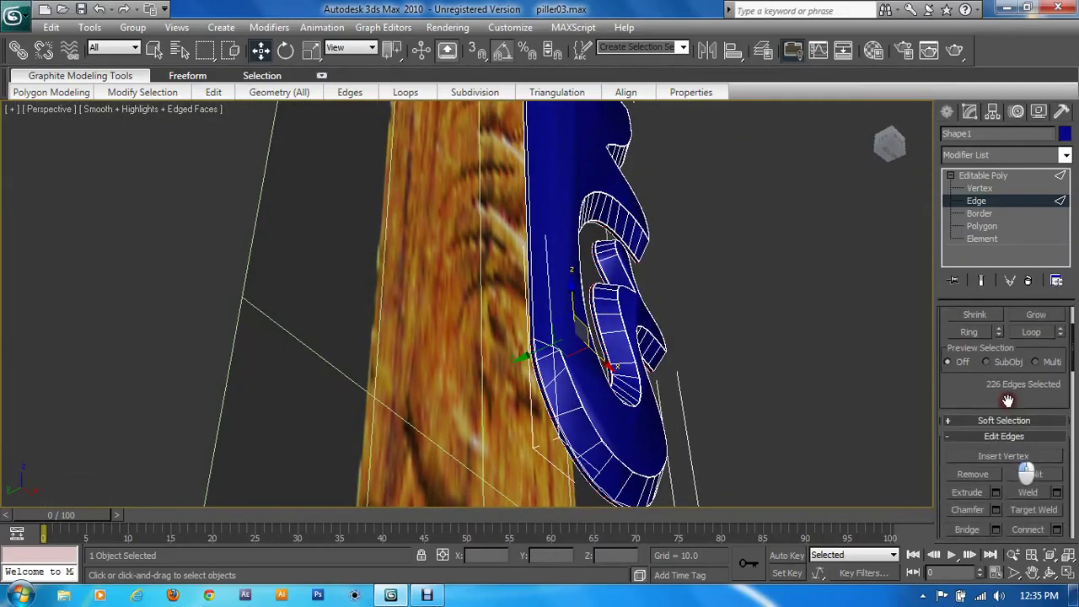
pyautogui.scroll(-1, 1005, 477)
pyautogui.click(1057, 502)
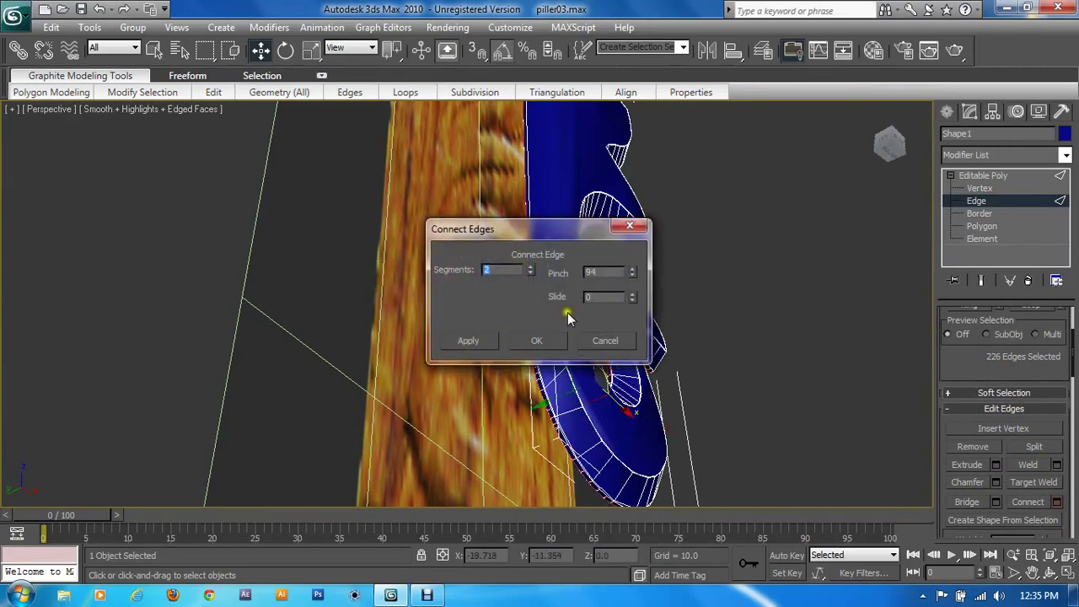
pyautogui.click(631, 276)
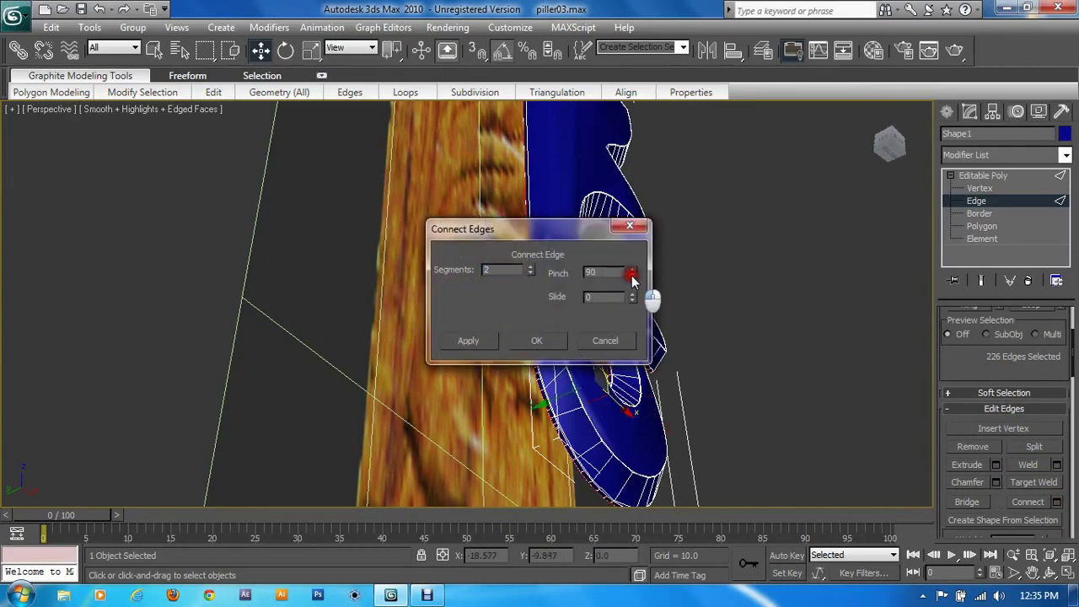
pyautogui.click(536, 340)
# Orbit around the S-shaped leaf to inspect the loops and enter Vertex level
pyautogui.moveTo(562, 380)
pyautogui.keyDown('alt'); pyautogui.mouseDown(button='middle')
pyautogui.moveTo(578, 379)
pyautogui.moveTo(600, 332)
pyautogui.moveTo(508, 377)
pyautogui.mouseUp(button='middle'); pyautogui.keyUp('alt')
pyautogui.moveTo(507, 329)
pyautogui.keyDown('alt'); pyautogui.mouseDown(button='middle')
pyautogui.moveTo(511, 434)
pyautogui.moveTo(626, 375)
pyautogui.moveTo(694, 378)
pyautogui.moveTo(674, 381)
pyautogui.mouseUp(button='middle'); pyautogui.keyUp('alt')
pyautogui.scroll(3, 468, 436)
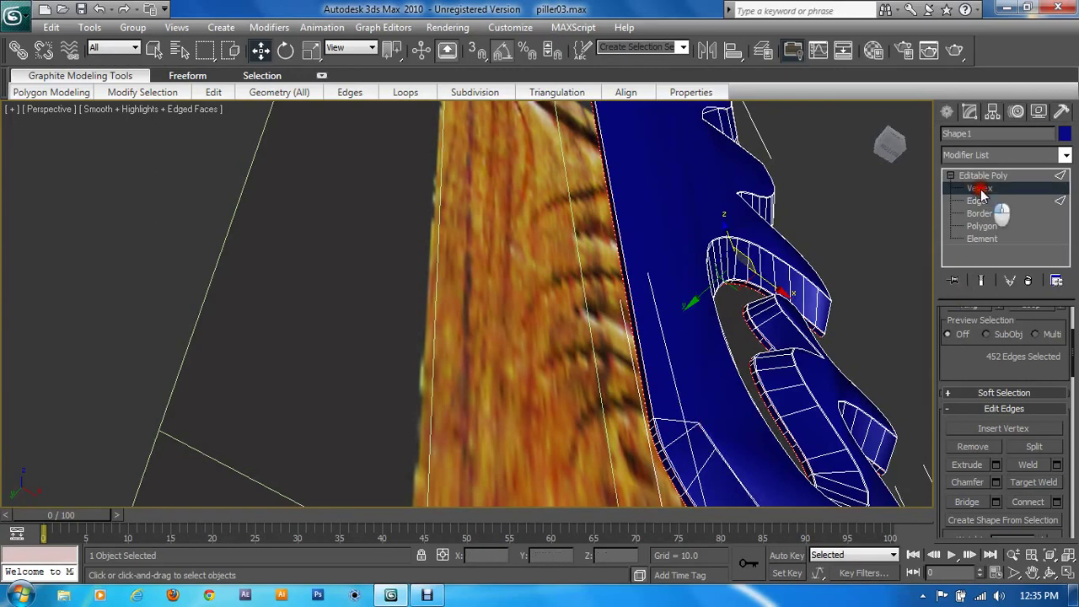
pyautogui.click(978, 188)
pyautogui.moveTo(831, 295)
pyautogui.keyDown('alt'); pyautogui.mouseDown(button='middle')
pyautogui.moveTo(795, 301)
pyautogui.moveTo(593, 439)
pyautogui.mouseUp(button='middle'); pyautogui.keyUp('alt')
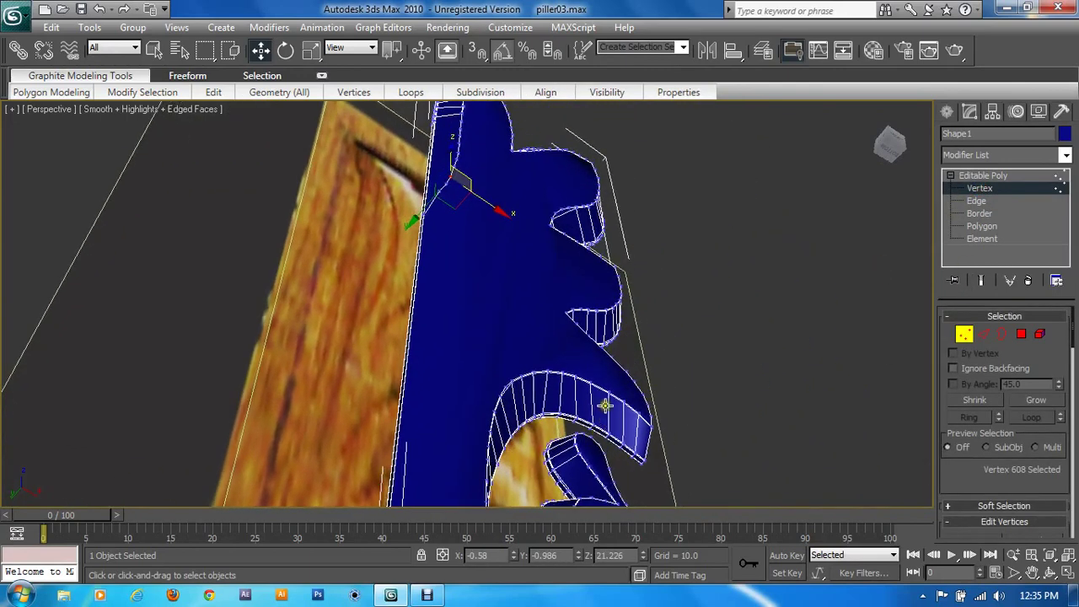
pyautogui.moveTo(621, 404)
pyautogui.keyDown('alt'); pyautogui.mouseDown(button='middle')
pyautogui.moveTo(658, 315)
pyautogui.moveTo(714, 298)
pyautogui.moveTo(787, 326)
pyautogui.moveTo(809, 371)
pyautogui.moveTo(822, 374)
pyautogui.mouseUp(button='middle'); pyautogui.keyUp('alt')
# Inset the leaf's flame-shaped front face by Group with amount 0.005
pyautogui.click(1021, 336)
pyautogui.click(483, 354)
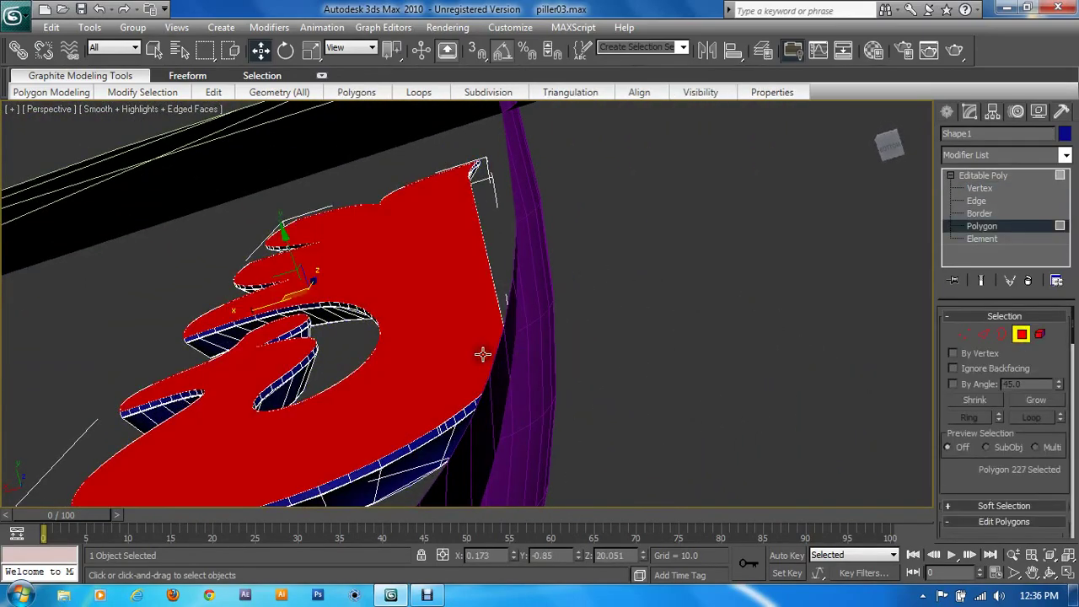
pyautogui.moveTo(976, 471); pyautogui.dragTo(997, 372)
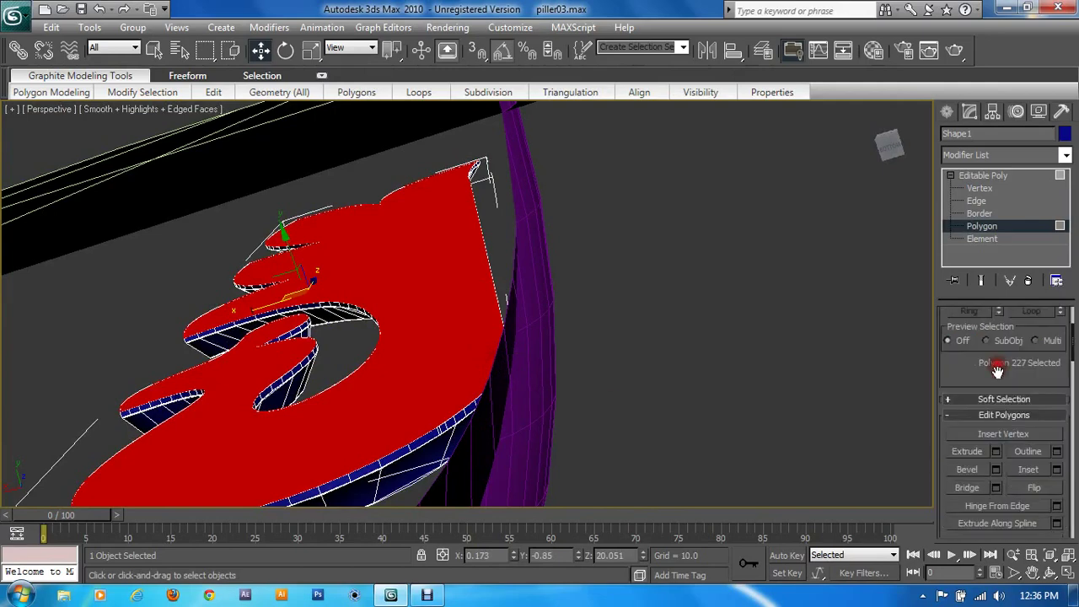
pyautogui.click(1057, 470)
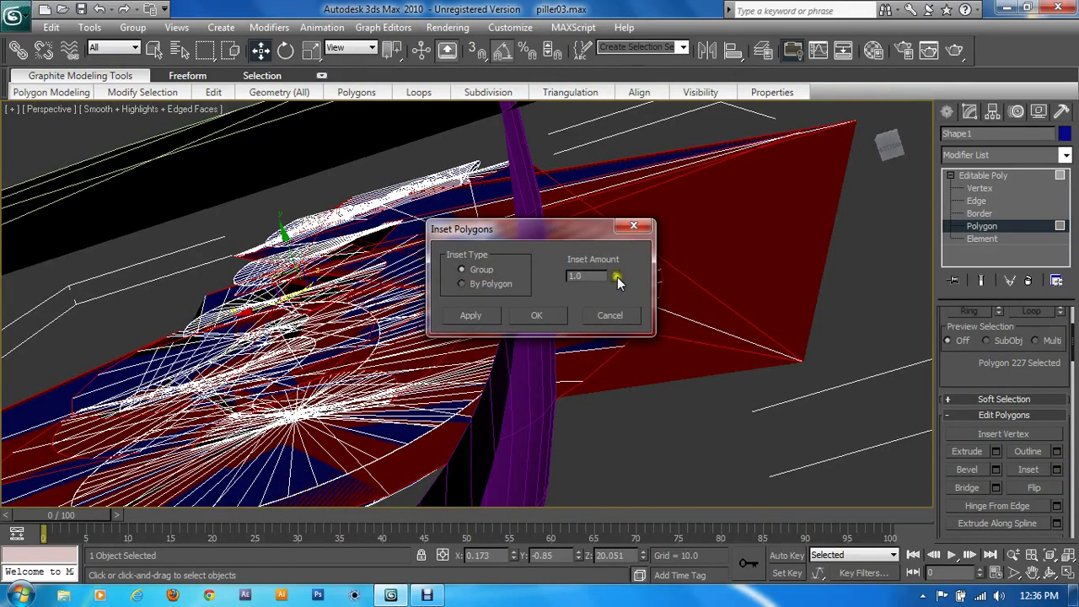
pyautogui.rightClick(618, 277)
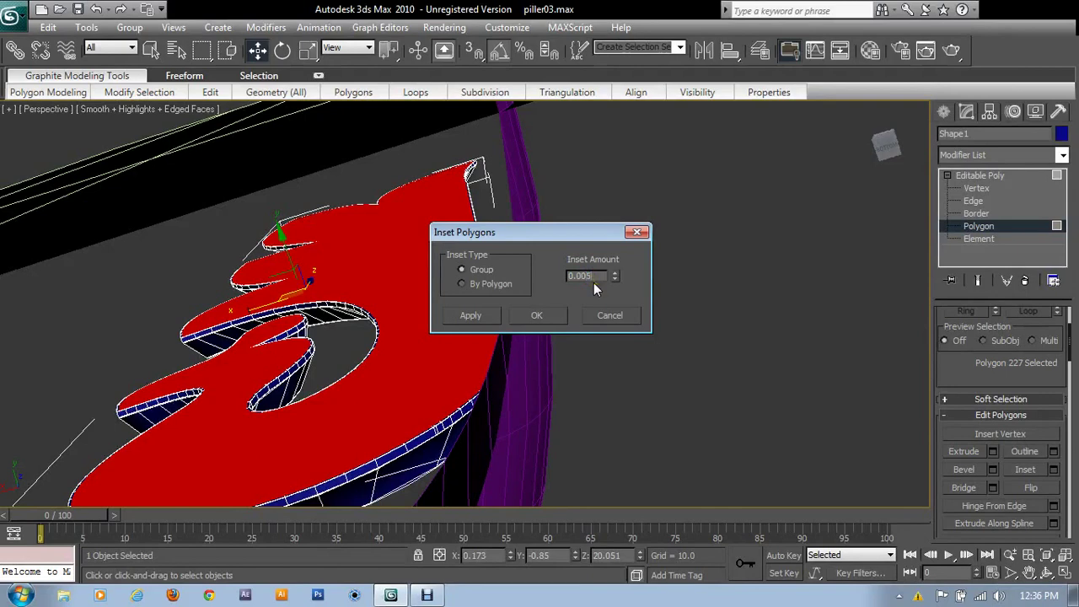
pyautogui.click(564, 312)
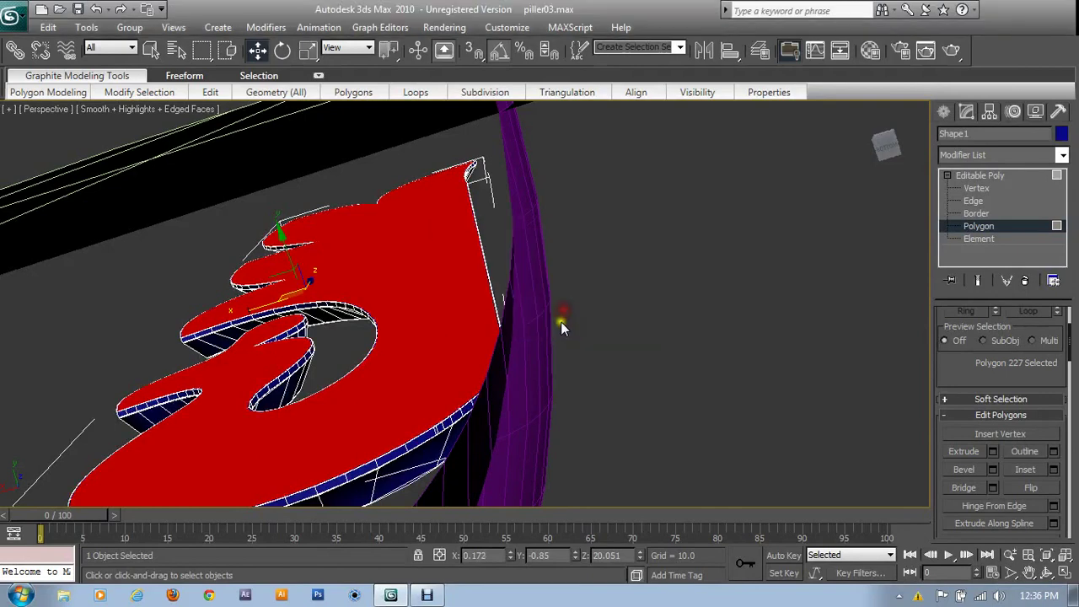
# Maximize the Perspective view and select all 1319 polygons of the leaf
pyautogui.click(988, 229)
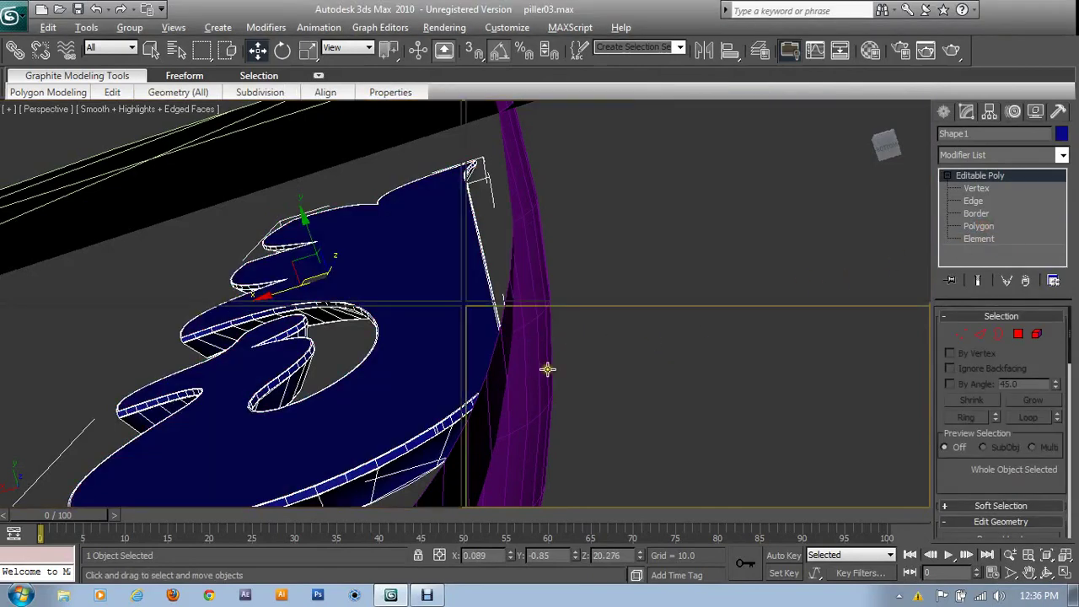
pyautogui.hotkey('alt', 'w')
pyautogui.hotkey('alt', 'w')
pyautogui.moveTo(680, 423)
pyautogui.keyDown('alt'); pyautogui.mouseDown(button='middle')
pyautogui.moveTo(365, 331)
pyautogui.moveTo(472, 333)
pyautogui.mouseUp(button='middle'); pyautogui.keyUp('alt')
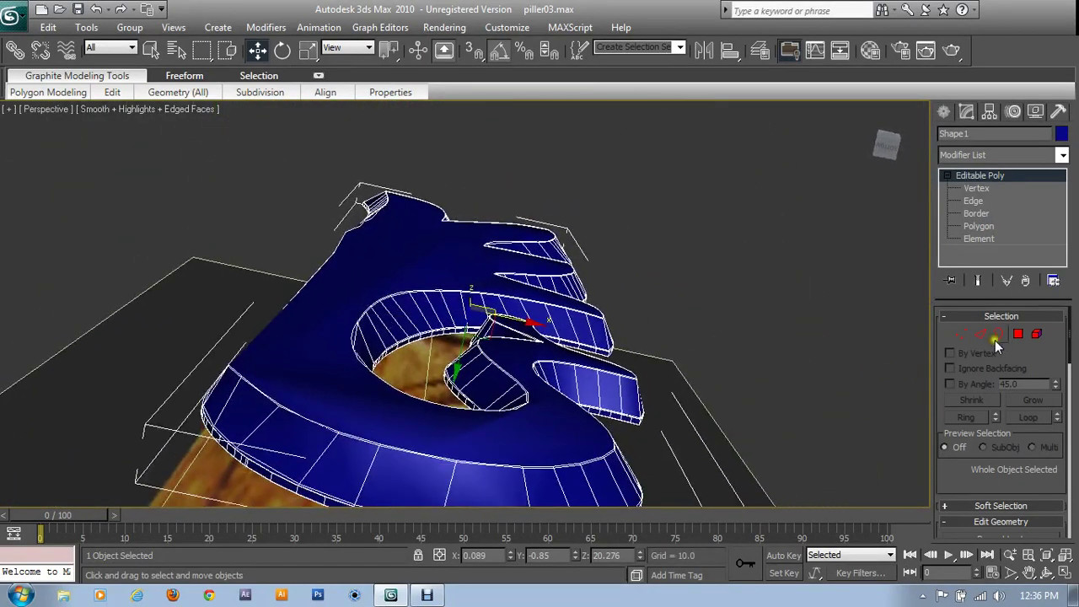
pyautogui.click(1016, 335)
pyautogui.hotkey('ctrl', 'a')
pyautogui.keyDown('alt'); pyautogui.moveTo(657, 413); pyautogui.dragTo(668, 424, button='middle'); pyautogui.keyUp('alt')
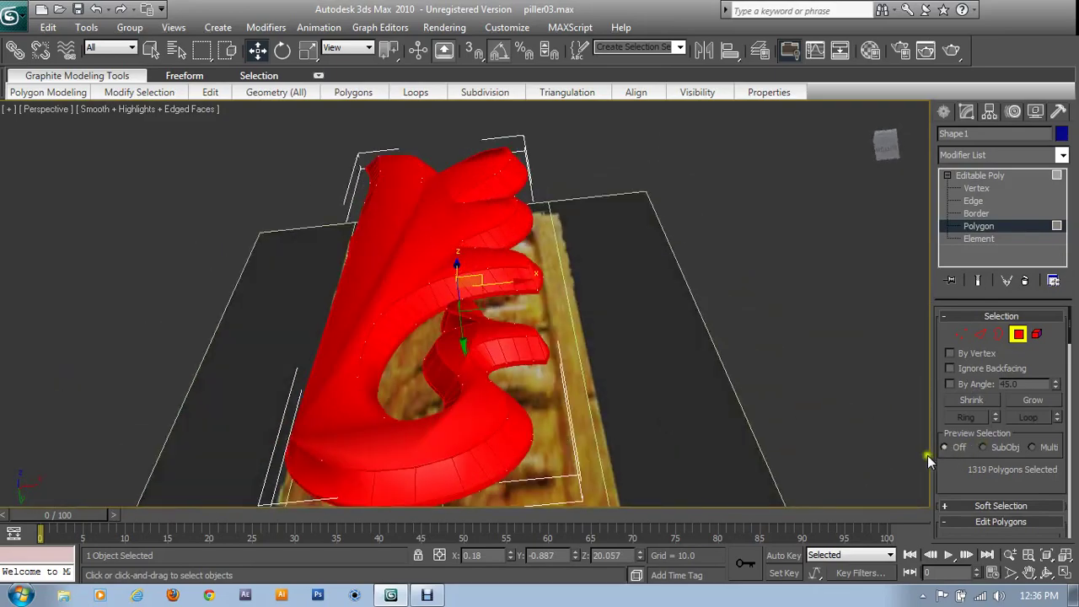
pyautogui.keyDown('alt'); pyautogui.moveTo(926, 455); pyautogui.dragTo(926, 456, button='middle'); pyautogui.keyUp('alt')
pyautogui.keyDown('alt'); pyautogui.moveTo(796, 439); pyautogui.dragTo(807, 413, button='middle'); pyautogui.keyUp('alt')
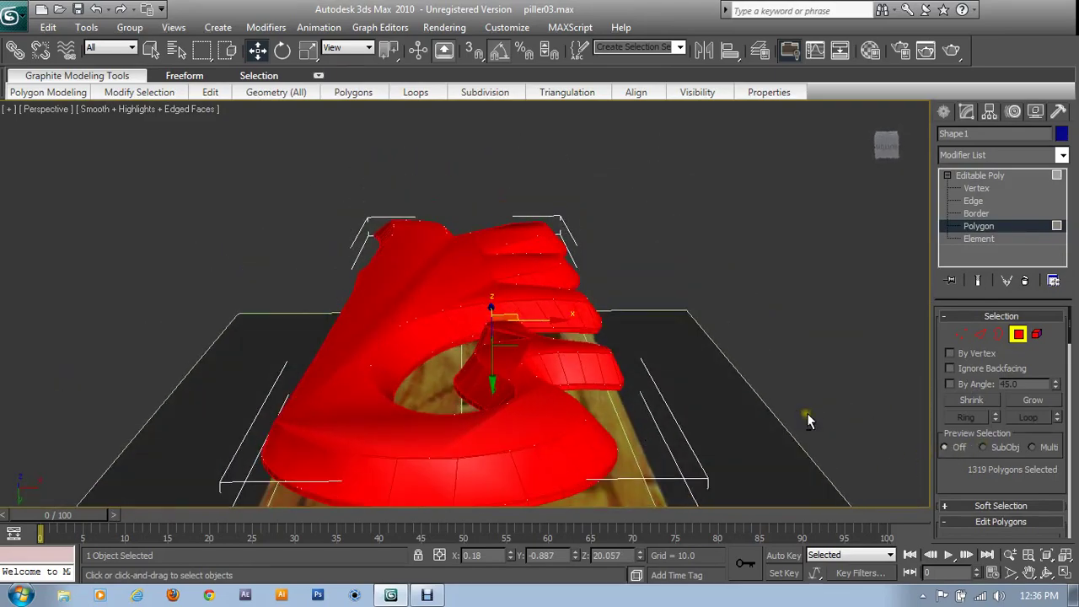
pyautogui.scroll(-3, 978, 498)
# Enable the slice plane and tilt it to -70 degrees about X
pyautogui.scroll(-3, 999, 472)
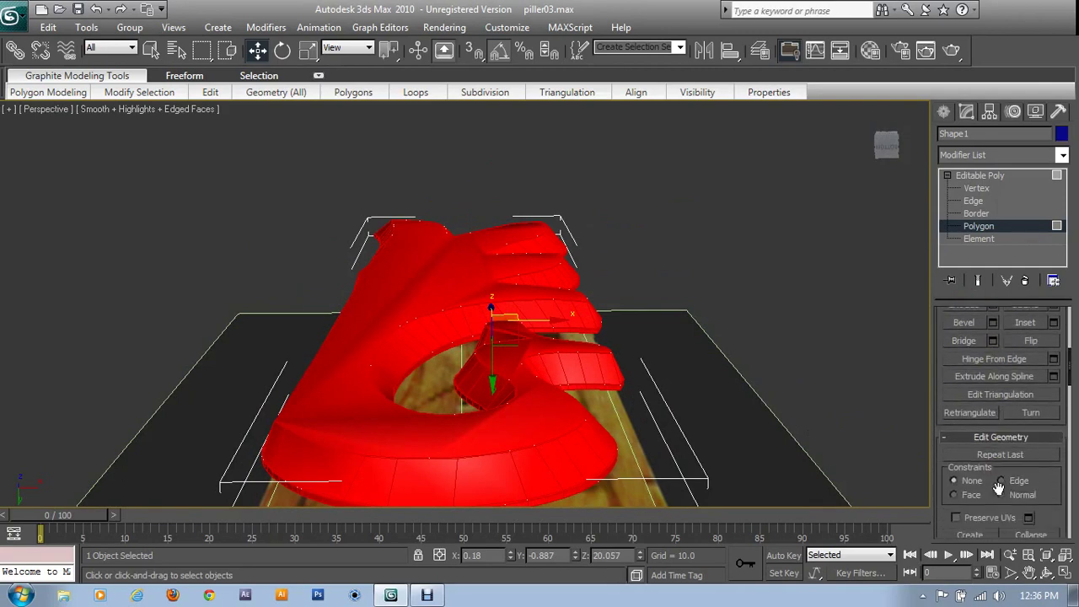
pyautogui.scroll(-3, 988, 505)
pyautogui.scroll(-2, 987, 503)
pyautogui.click(971, 410)
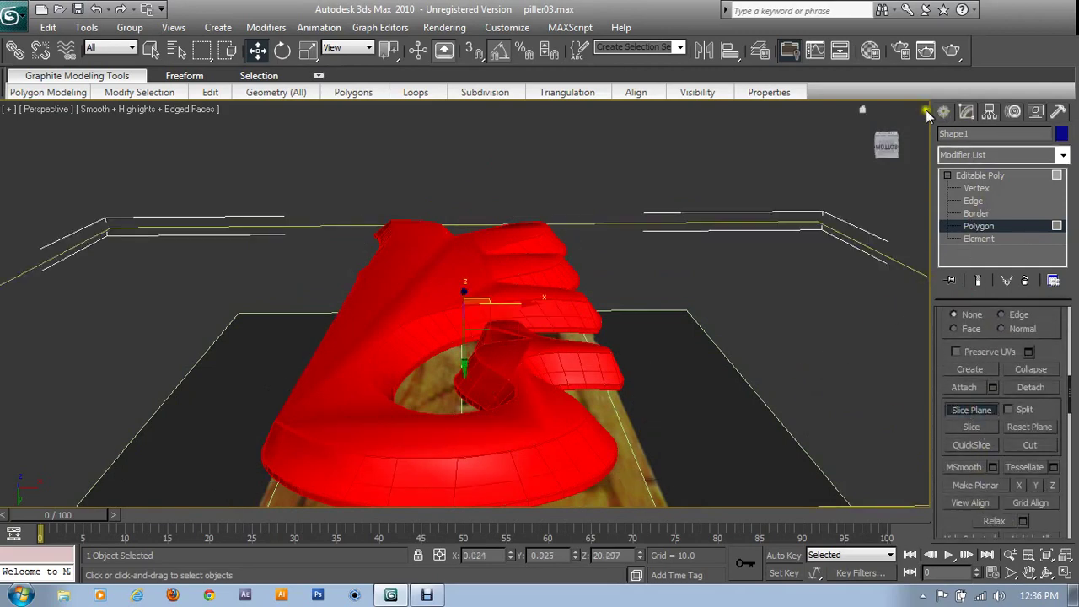
pyautogui.click(289, 50)
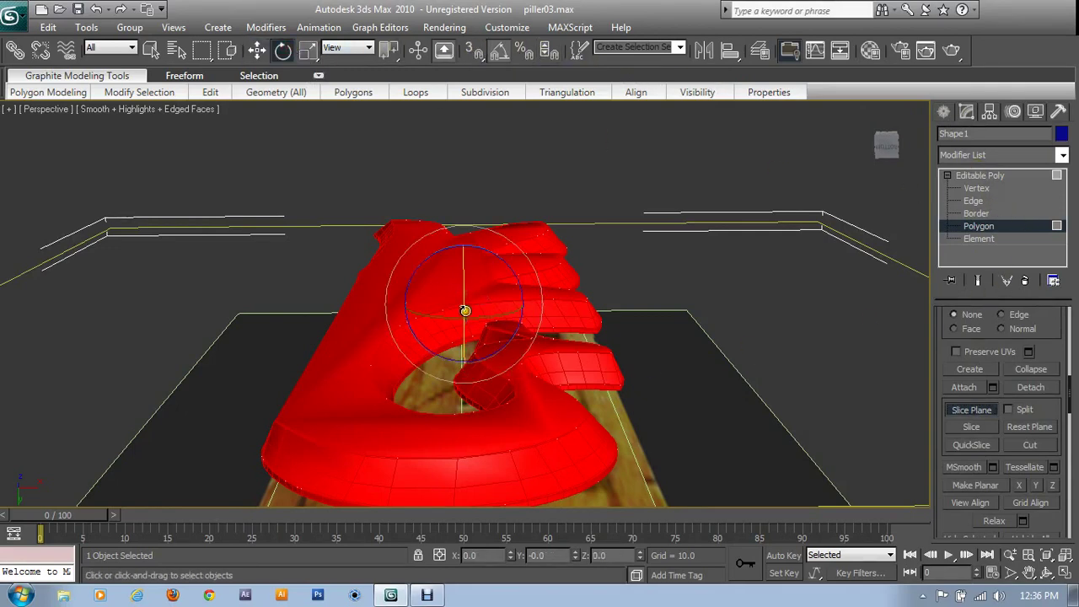
pyautogui.moveTo(464, 306); pyautogui.dragTo(459, 235)
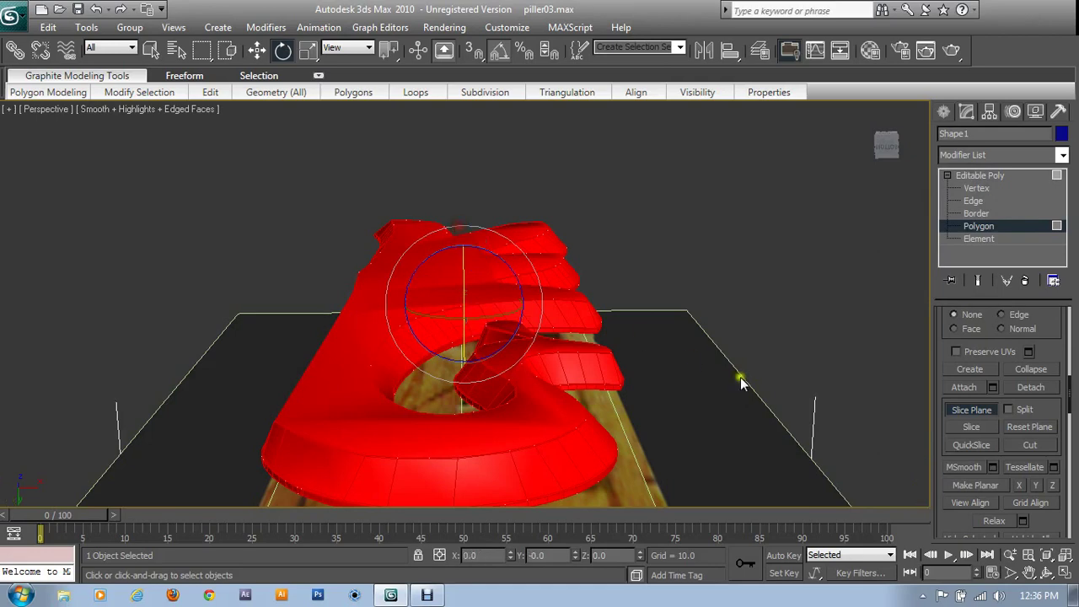
pyautogui.moveTo(740, 377)
pyautogui.keyDown('alt'); pyautogui.mouseDown(button='middle')
pyautogui.moveTo(870, 458)
pyautogui.moveTo(824, 483)
pyautogui.mouseUp(button='middle'); pyautogui.keyUp('alt')
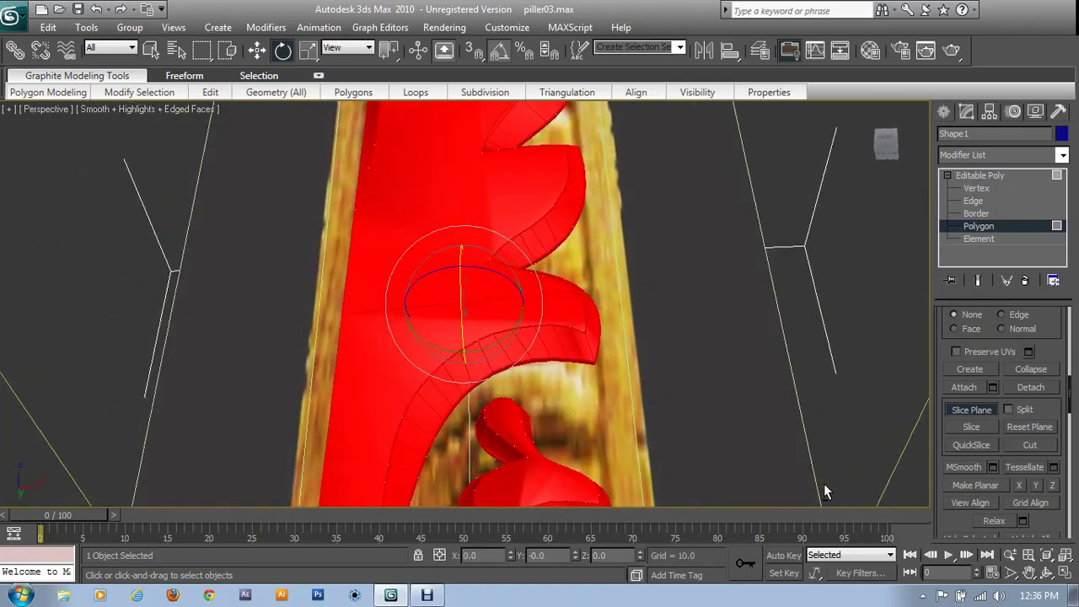
# Raise the slice plane along Z and cut two horizontal loops across the leaf
pyautogui.press('w')
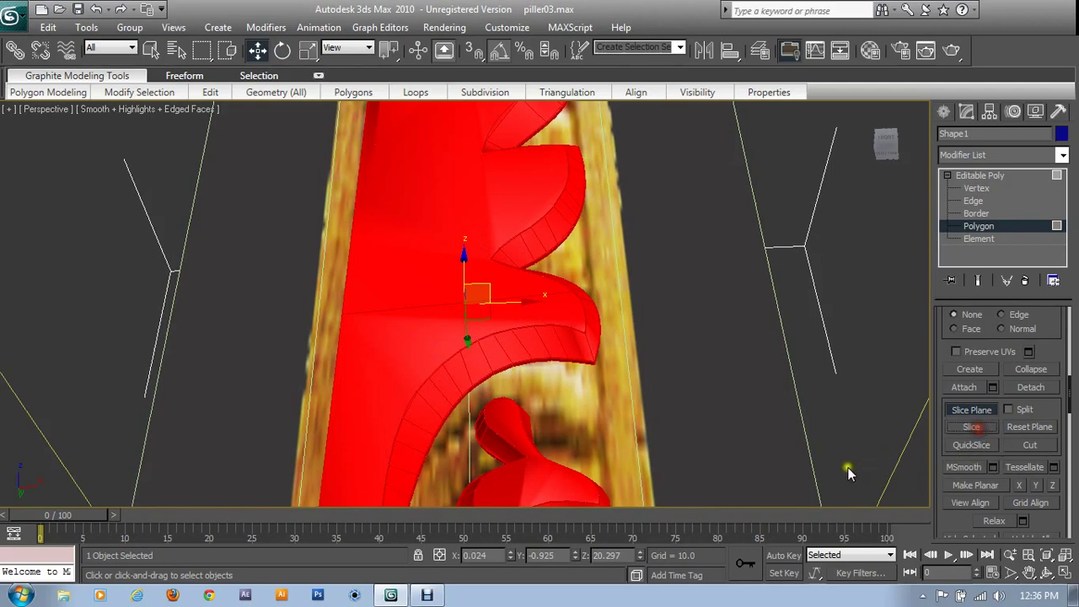
pyautogui.moveTo(463, 271); pyautogui.dragTo(477, 224)
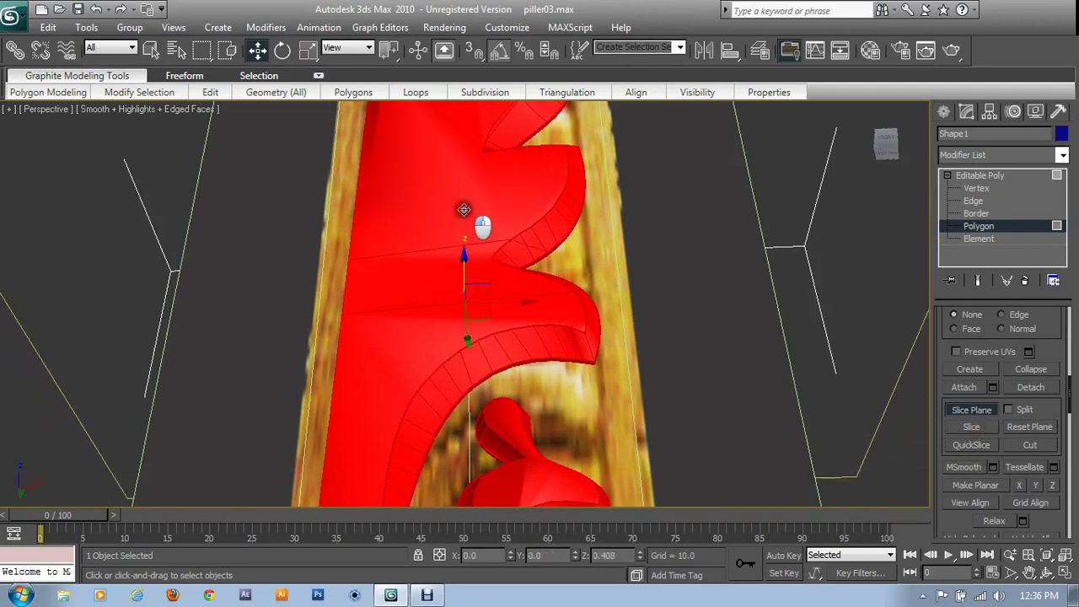
pyautogui.click(978, 428)
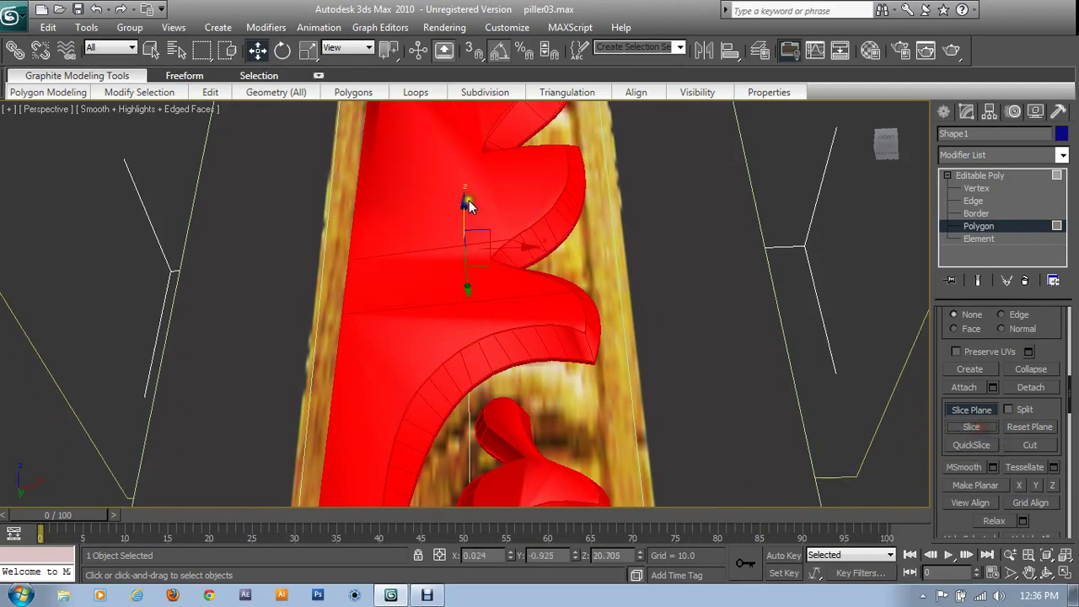
pyautogui.moveTo(468, 205)
pyautogui.mouseDown()
pyautogui.moveTo(474, 162)
pyautogui.moveTo(457, 105)
pyautogui.mouseUp()
pyautogui.click(972, 428)
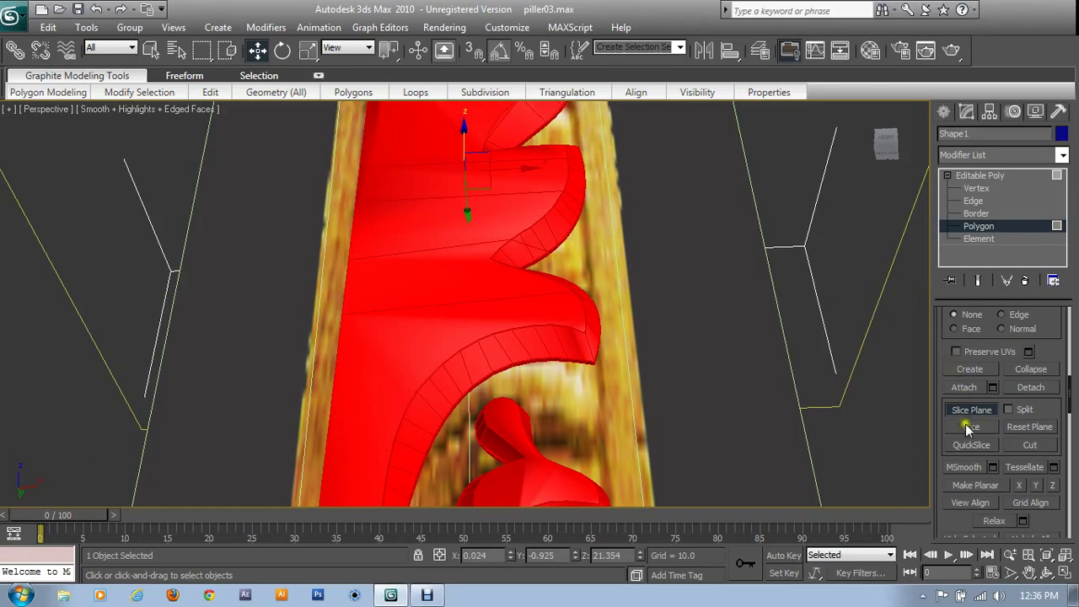
# Cut another loop higher on the upper leaves, raise the plane to about Z 22.6, then lower it again
pyautogui.moveTo(641, 392)
pyautogui.keyDown('alt'); pyautogui.mouseDown(button='middle')
pyautogui.moveTo(582, 493)
pyautogui.moveTo(670, 472)
pyautogui.moveTo(562, 397)
pyautogui.moveTo(491, 237)
pyautogui.mouseUp(button='middle'); pyautogui.keyUp('alt')
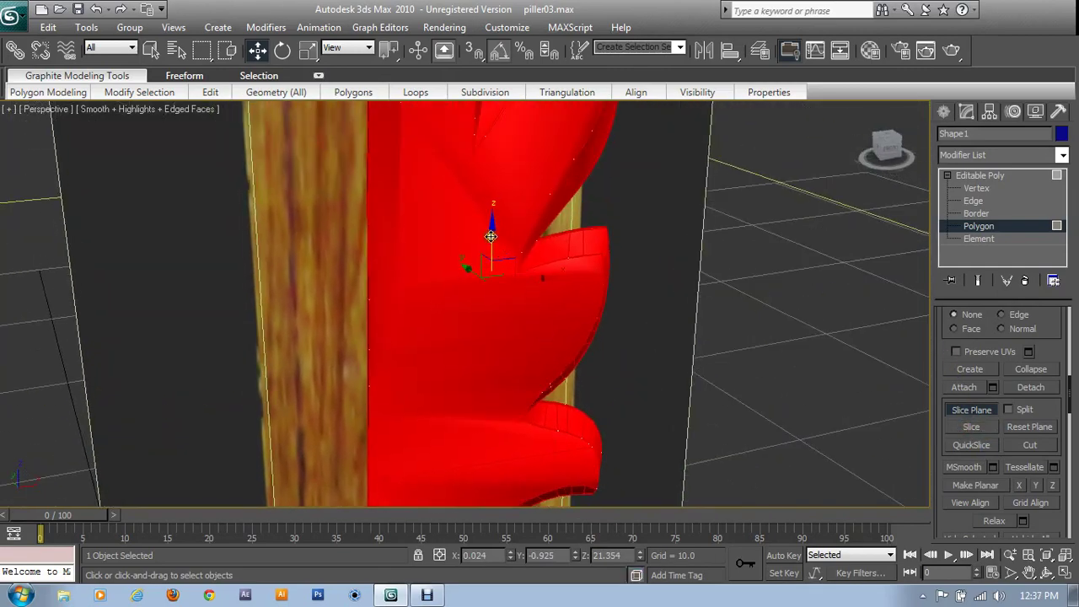
pyautogui.moveTo(490, 237); pyautogui.dragTo(490, 190)
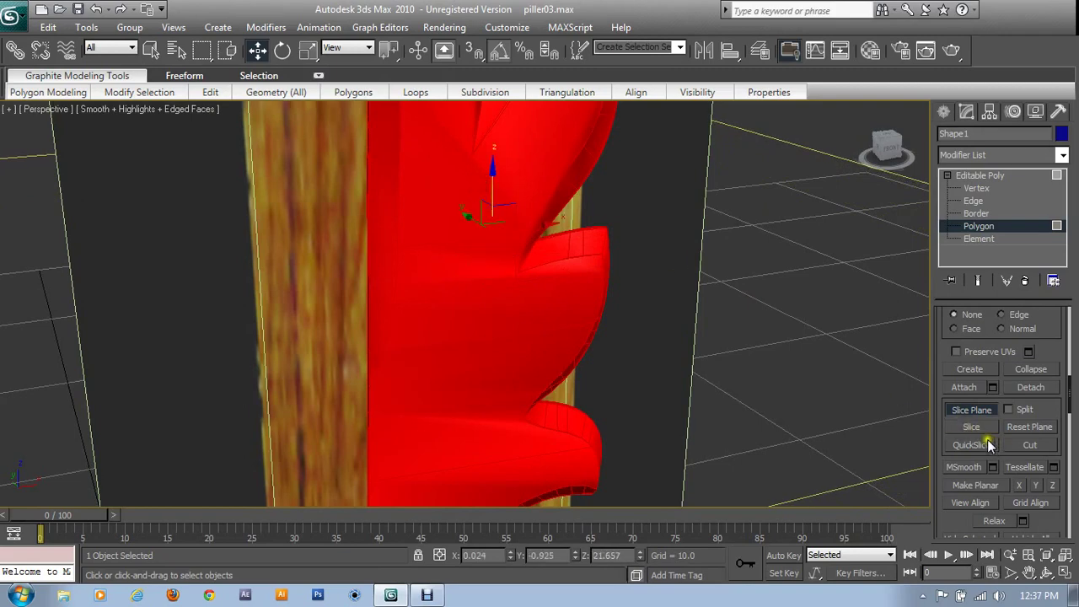
pyautogui.keyDown('alt'); pyautogui.moveTo(641, 396); pyautogui.dragTo(494, 345, button='middle'); pyautogui.keyUp('alt')
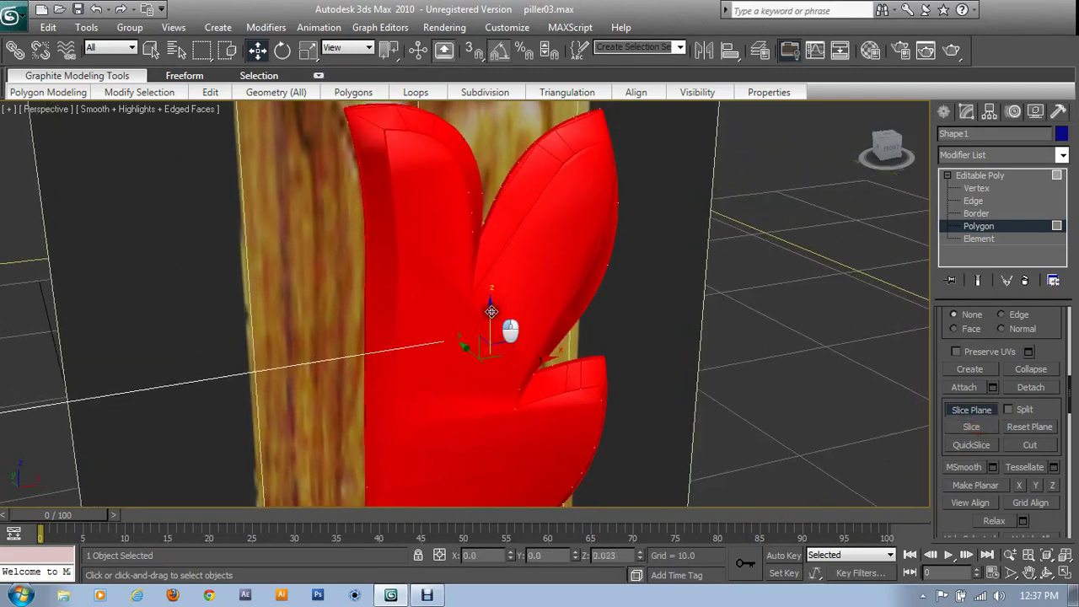
pyautogui.moveTo(506, 332); pyautogui.dragTo(489, 276)
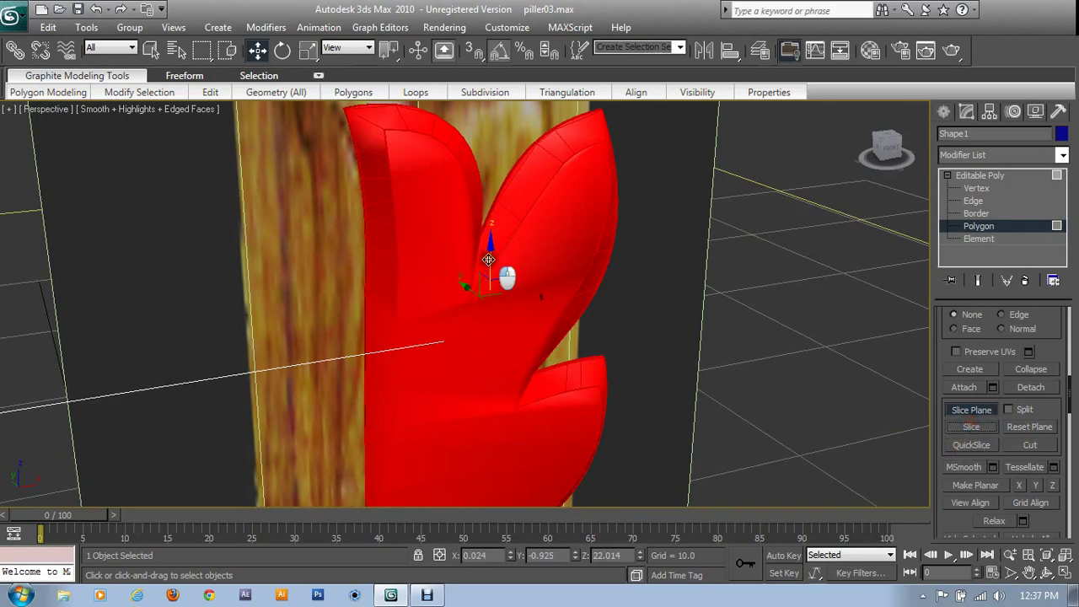
pyautogui.moveTo(487, 255); pyautogui.dragTo(475, 210)
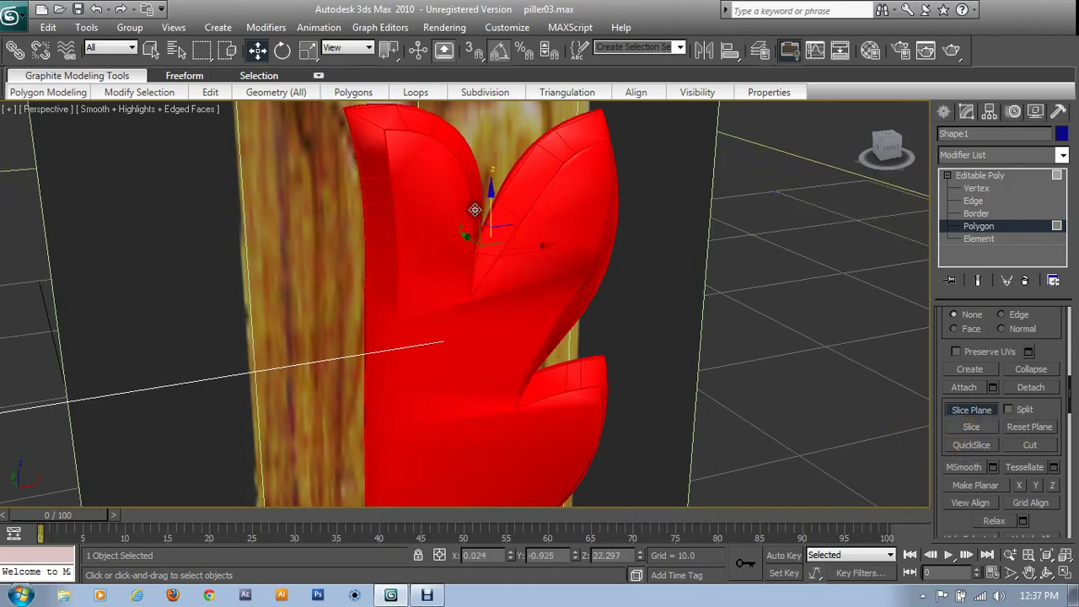
pyautogui.click(968, 425)
pyautogui.moveTo(490, 199)
pyautogui.mouseDown()
pyautogui.moveTo(481, 180)
pyautogui.moveTo(494, 109)
pyautogui.moveTo(479, 96)
pyautogui.moveTo(489, 122)
pyautogui.mouseUp()
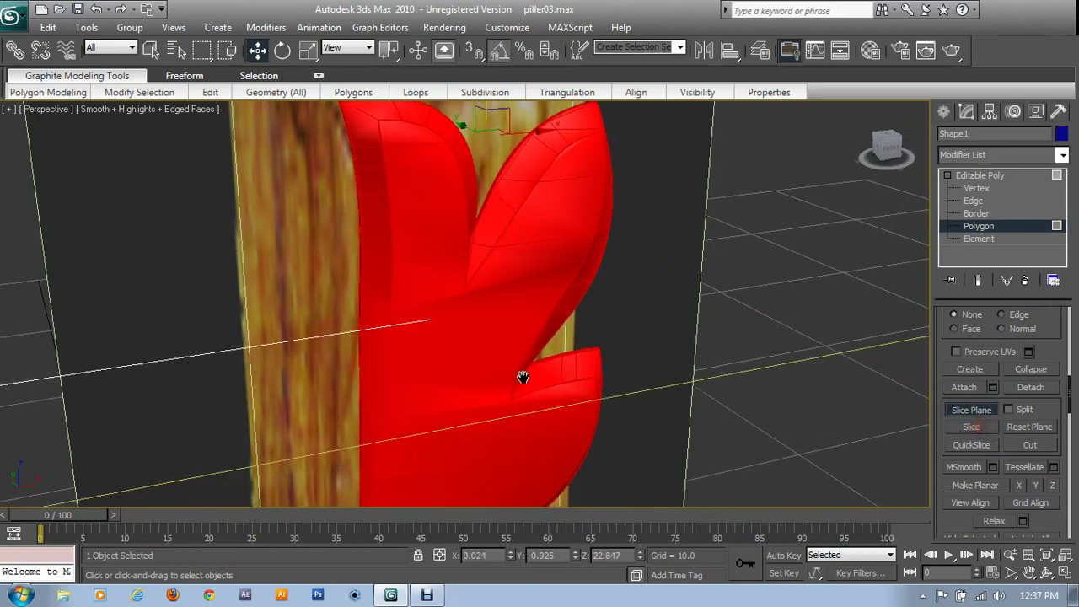
pyautogui.scroll(-5, 506, 337)
pyautogui.moveTo(460, 163)
pyautogui.mouseDown()
pyautogui.moveTo(460, 261)
pyautogui.moveTo(480, 292)
pyautogui.moveTo(479, 337)
pyautogui.moveTo(494, 379)
pyautogui.mouseUp()
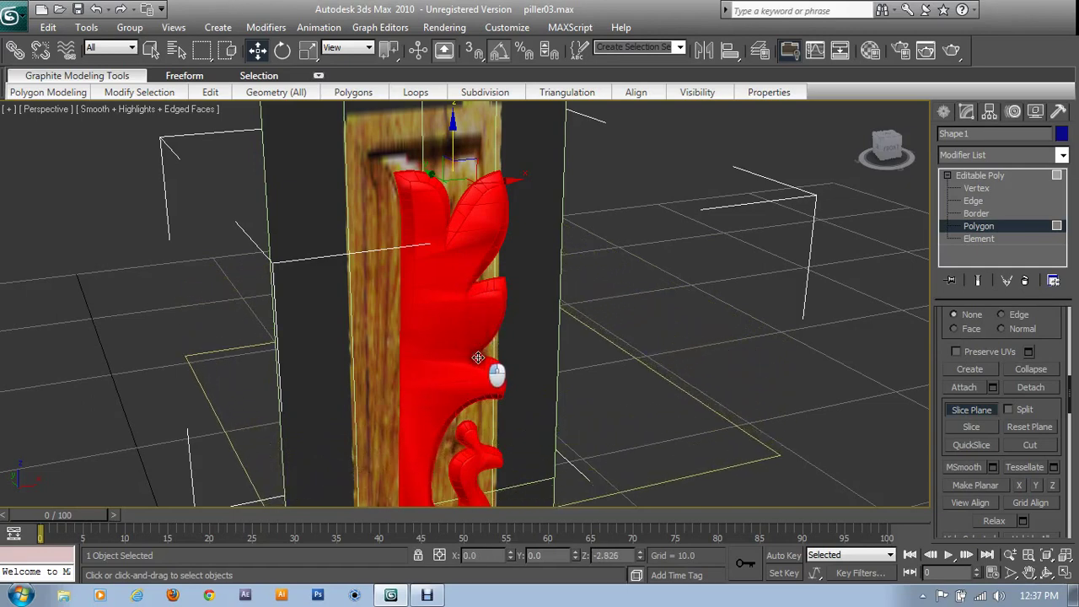
# Slice horizontally down the lower curl, lowering the plane past Z 18.69 and 18.429
pyautogui.click(971, 428)
pyautogui.moveTo(454, 361); pyautogui.dragTo(474, 396)
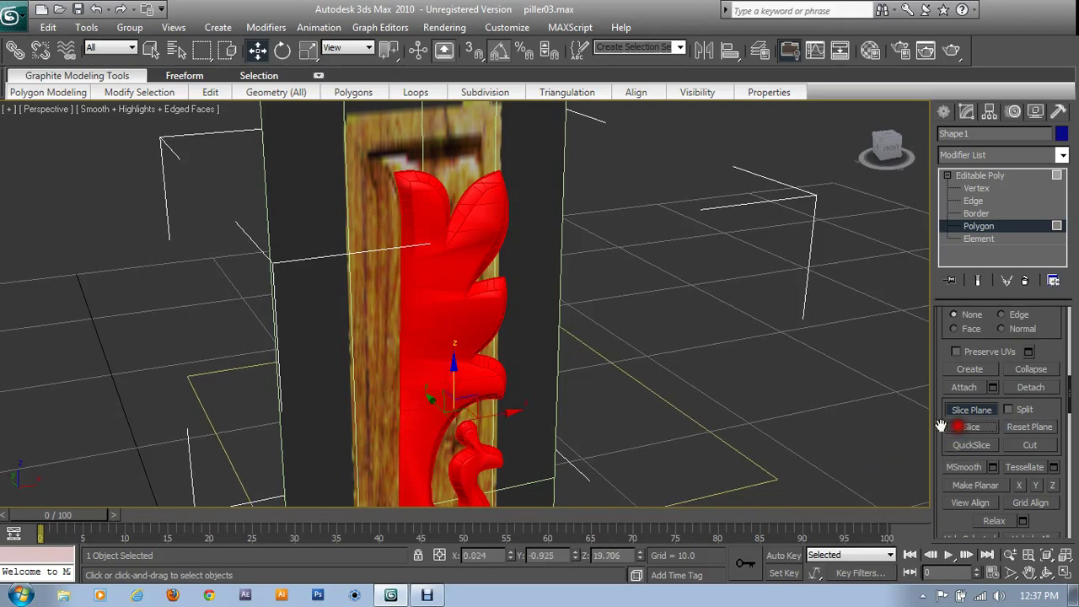
pyautogui.moveTo(452, 376); pyautogui.dragTo(475, 422)
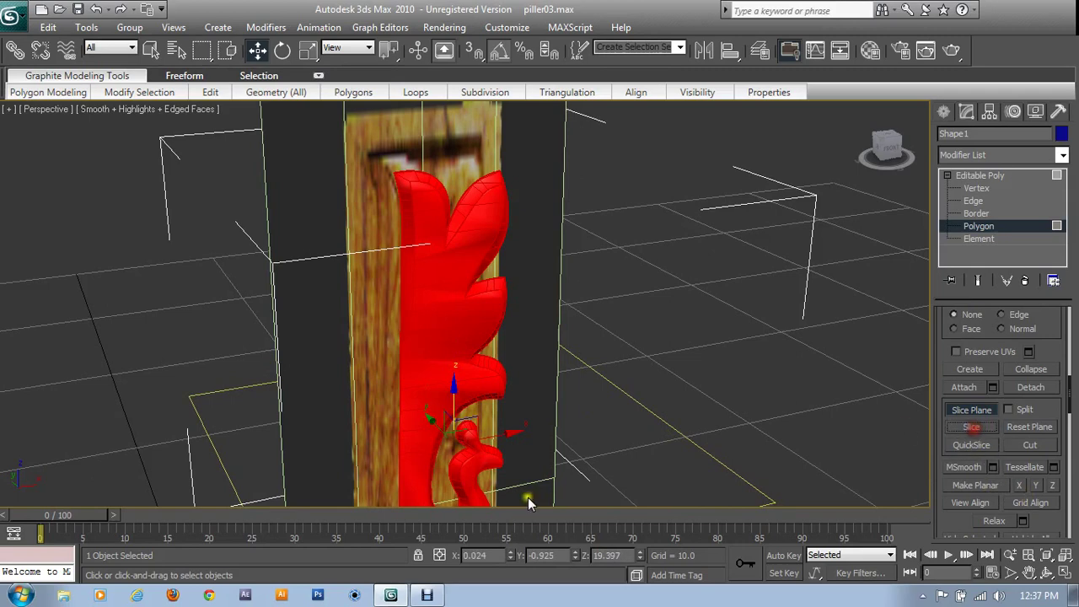
pyautogui.moveTo(528, 497); pyautogui.dragTo(513, 312, button='middle')
pyautogui.scroll(2, 513, 311)
pyautogui.moveTo(432, 224); pyautogui.dragTo(441, 259)
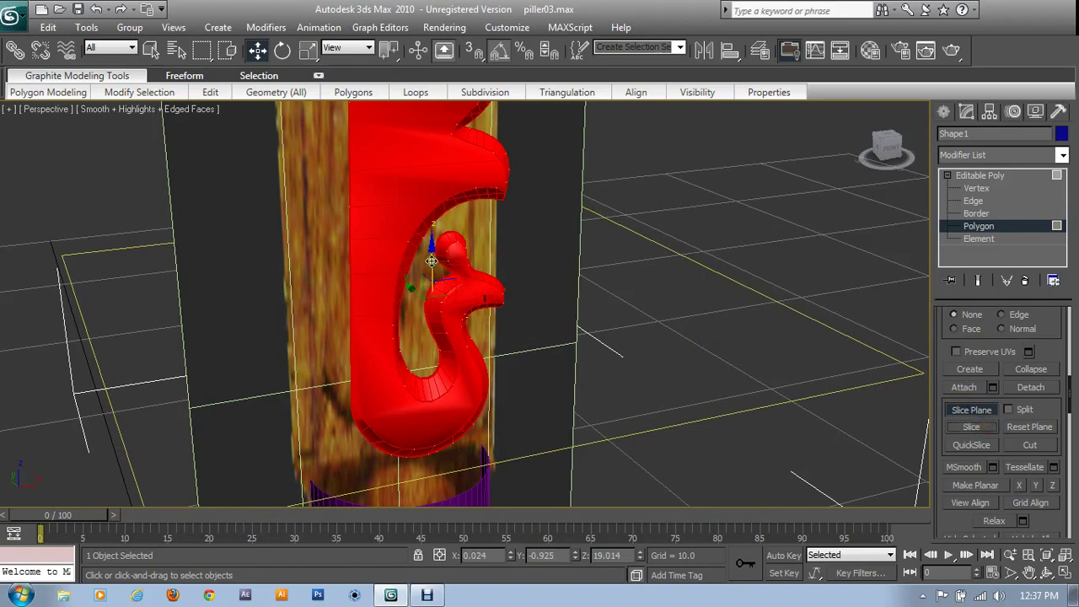
pyautogui.moveTo(431, 260); pyautogui.dragTo(433, 293)
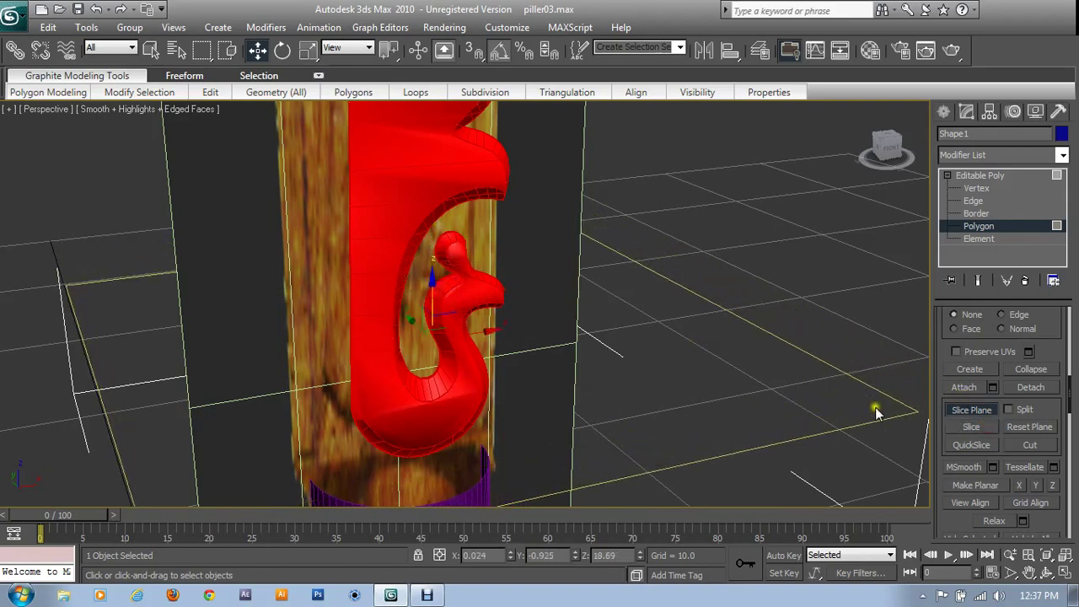
pyautogui.moveTo(432, 313); pyautogui.dragTo(450, 337)
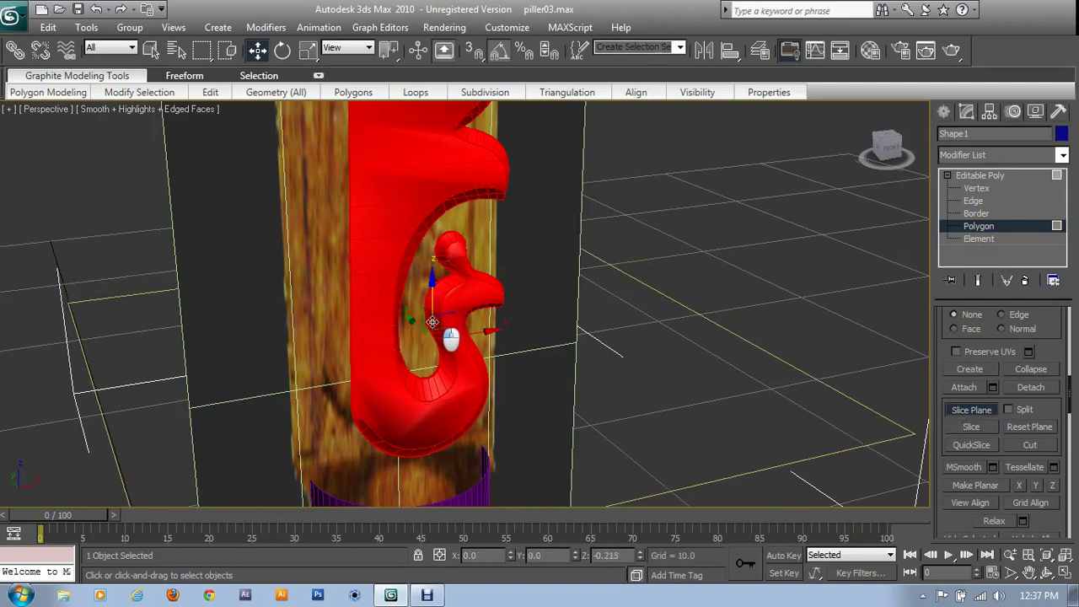
pyautogui.moveTo(441, 347)
pyautogui.mouseDown()
pyautogui.moveTo(426, 359)
pyautogui.moveTo(428, 383)
pyautogui.moveTo(452, 385)
pyautogui.mouseUp()
pyautogui.click(970, 427)
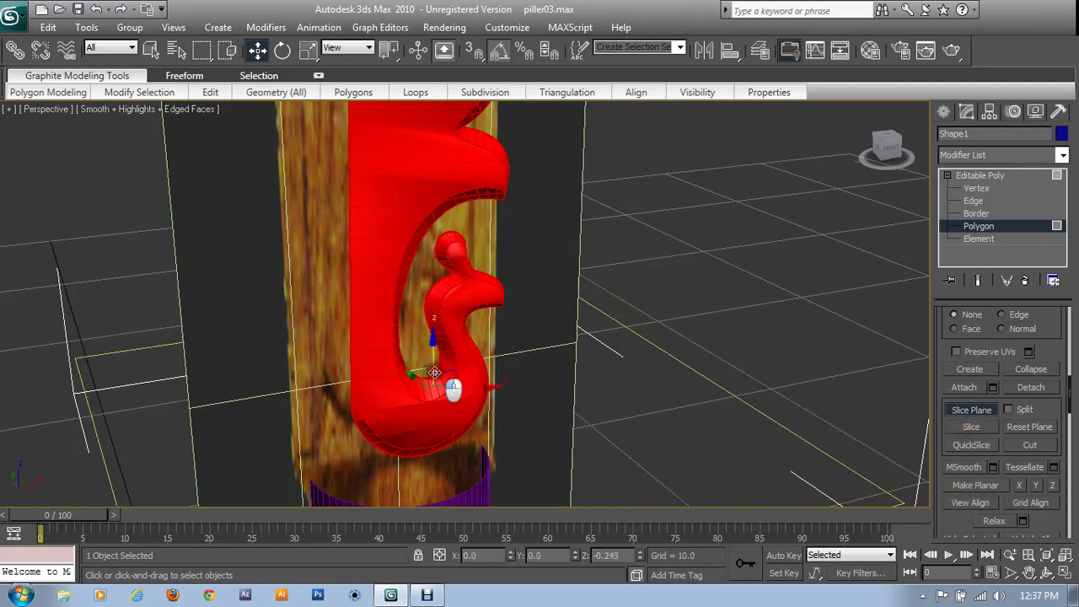
pyautogui.click(971, 428)
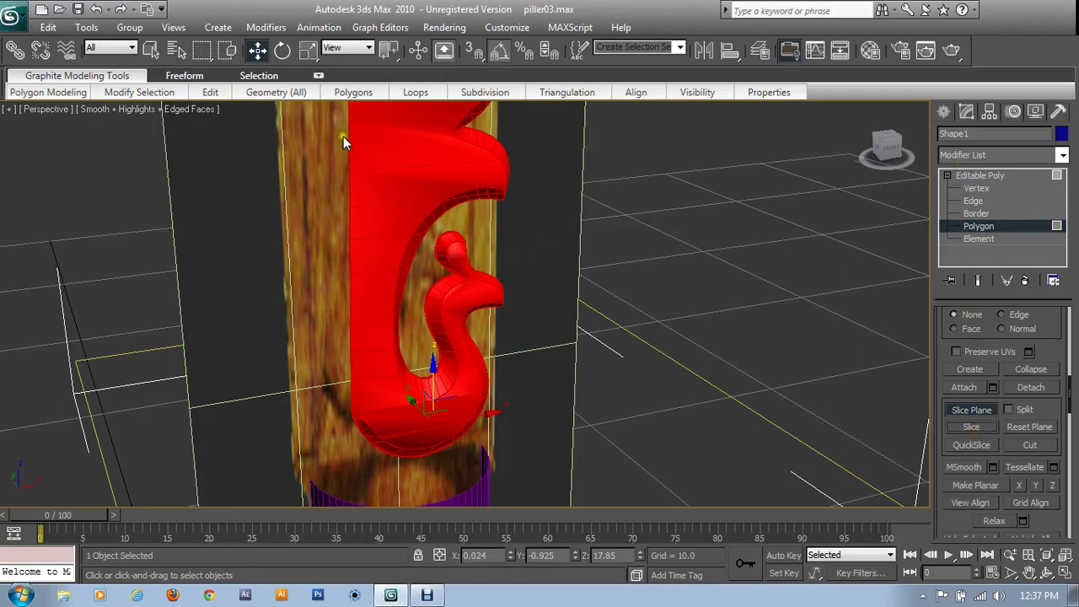
# Rotate the slice plane 90° about Y, shift it left along X, and slice vertically
pyautogui.click(283, 50)
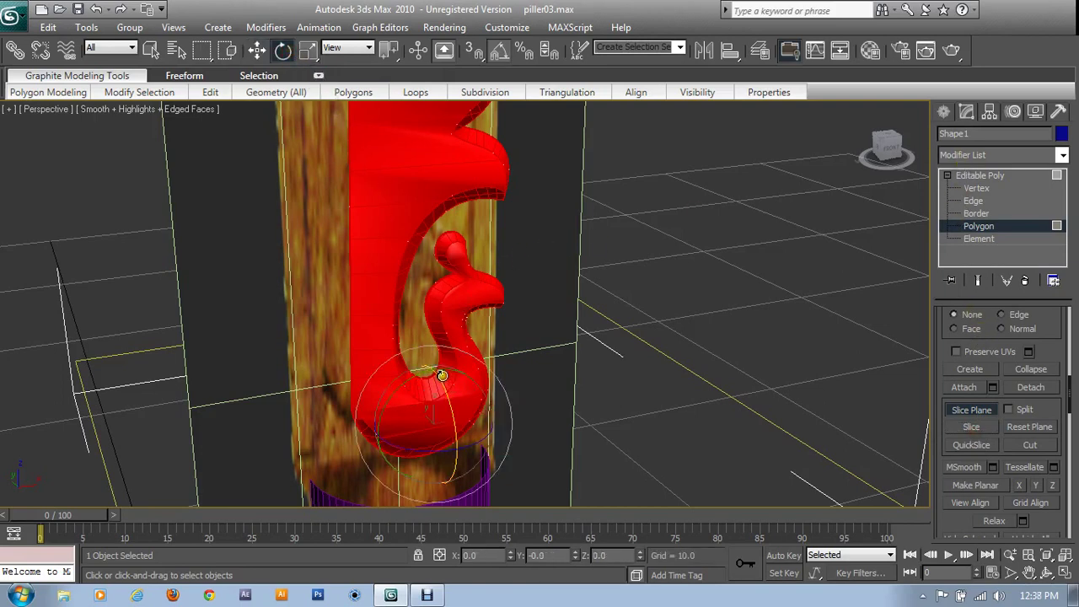
pyautogui.moveTo(450, 380); pyautogui.dragTo(485, 364)
pyautogui.moveTo(503, 363); pyautogui.dragTo(518, 361)
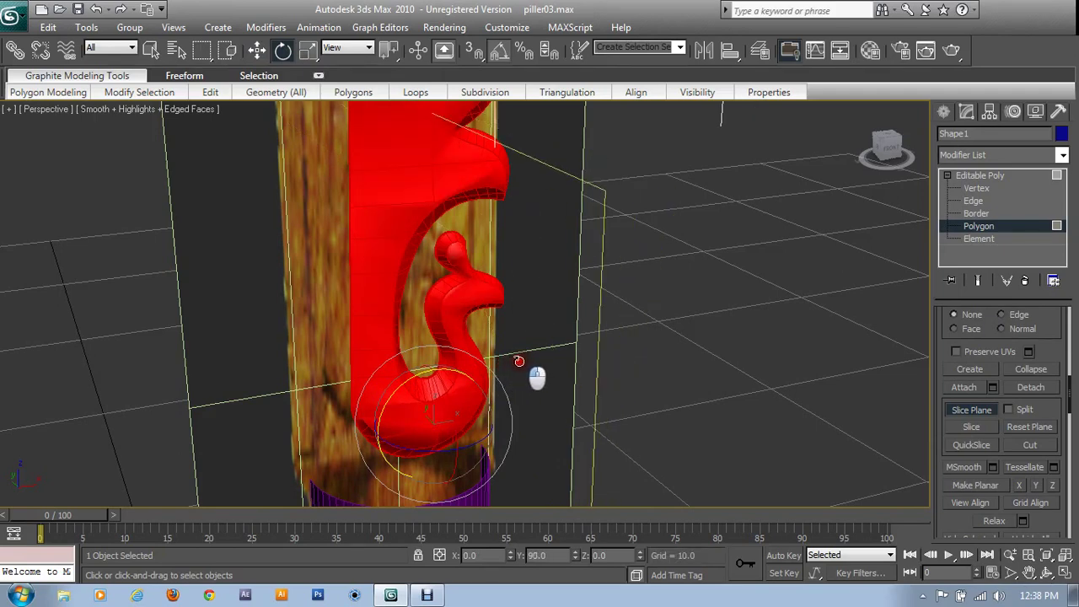
pyautogui.press('w')
pyautogui.moveTo(537, 378)
pyautogui.keyDown('alt'); pyautogui.mouseDown(button='middle')
pyautogui.moveTo(600, 374)
pyautogui.moveTo(585, 306)
pyautogui.moveTo(550, 334)
pyautogui.mouseUp(button='middle'); pyautogui.keyUp('alt')
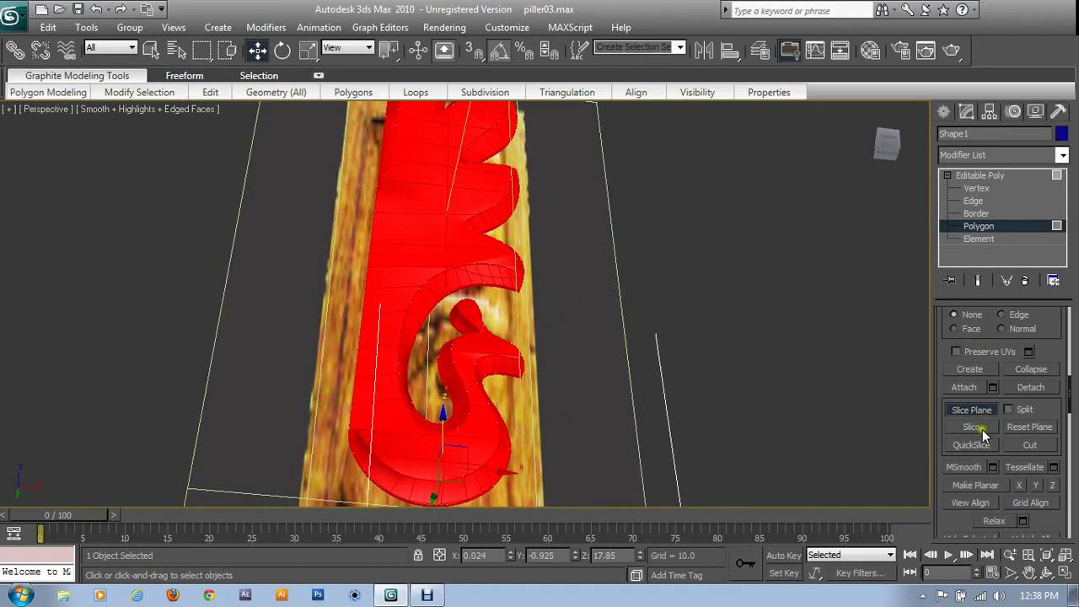
pyautogui.moveTo(523, 467); pyautogui.dragTo(487, 469)
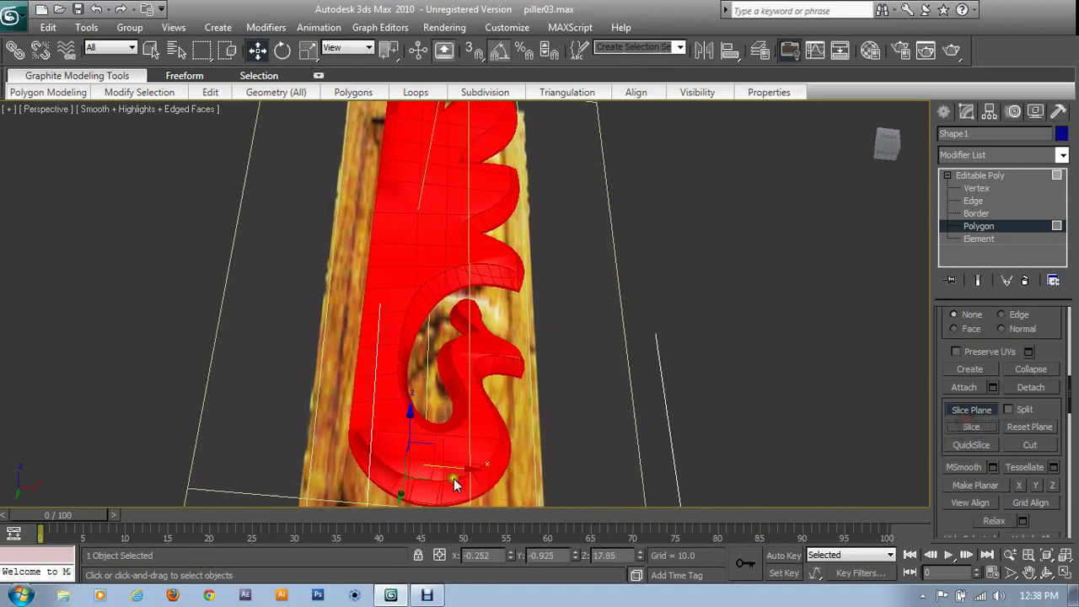
pyautogui.moveTo(454, 478)
pyautogui.mouseDown()
pyautogui.moveTo(396, 464)
pyautogui.moveTo(565, 474)
pyautogui.mouseUp()
pyautogui.click(969, 425)
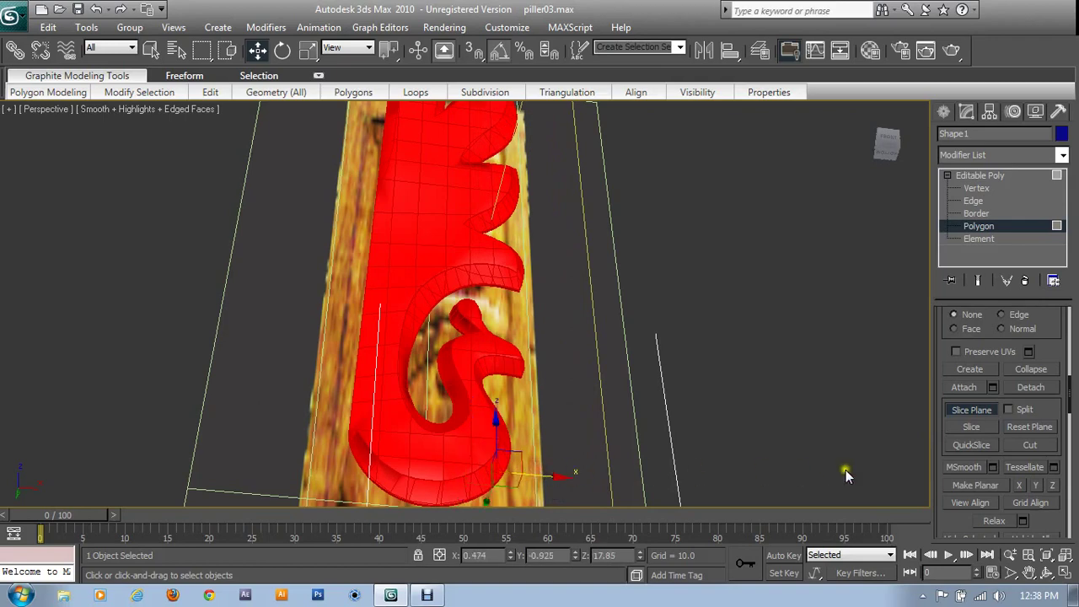
# Make one more vertical cut through the ornament, then exit polygon editing
pyautogui.click(972, 426)
pyautogui.keyDown('alt'); pyautogui.moveTo(529, 450); pyautogui.dragTo(455, 14, button='middle'); pyautogui.keyUp('alt')
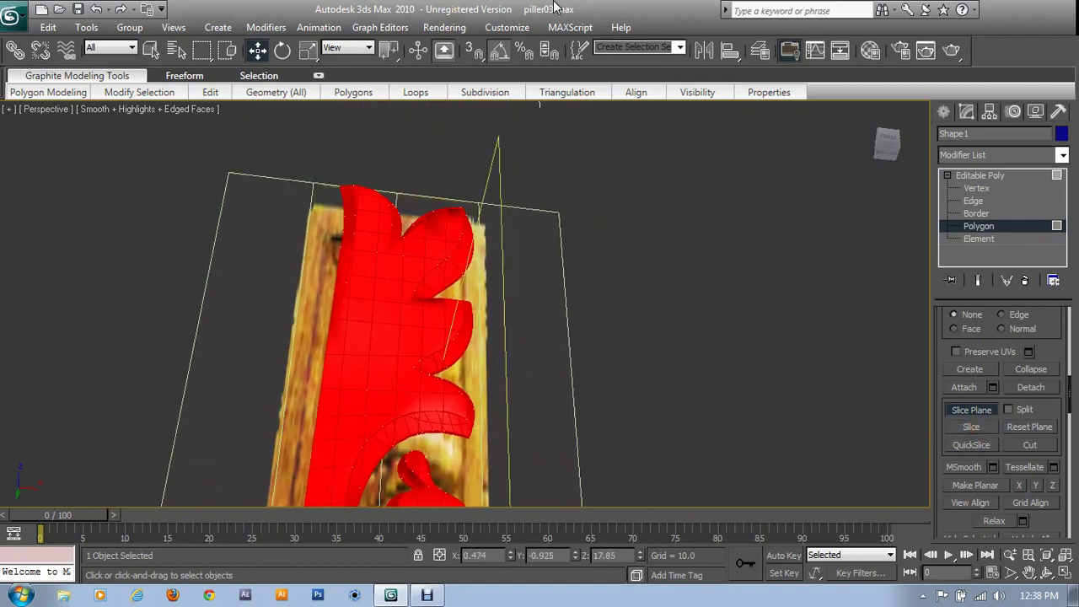
pyautogui.click(969, 228)
pyautogui.moveTo(613, 288)
pyautogui.keyDown('alt'); pyautogui.mouseDown(button='middle')
pyautogui.moveTo(627, 226)
pyautogui.moveTo(743, 210)
pyautogui.mouseUp(button='middle'); pyautogui.keyUp('alt')
# Add TurboSmooth to the ornament with Isoline Display, Explicit Normals and 2 iterations
pyautogui.click(987, 156)
pyautogui.scroll(-10, 991, 162)
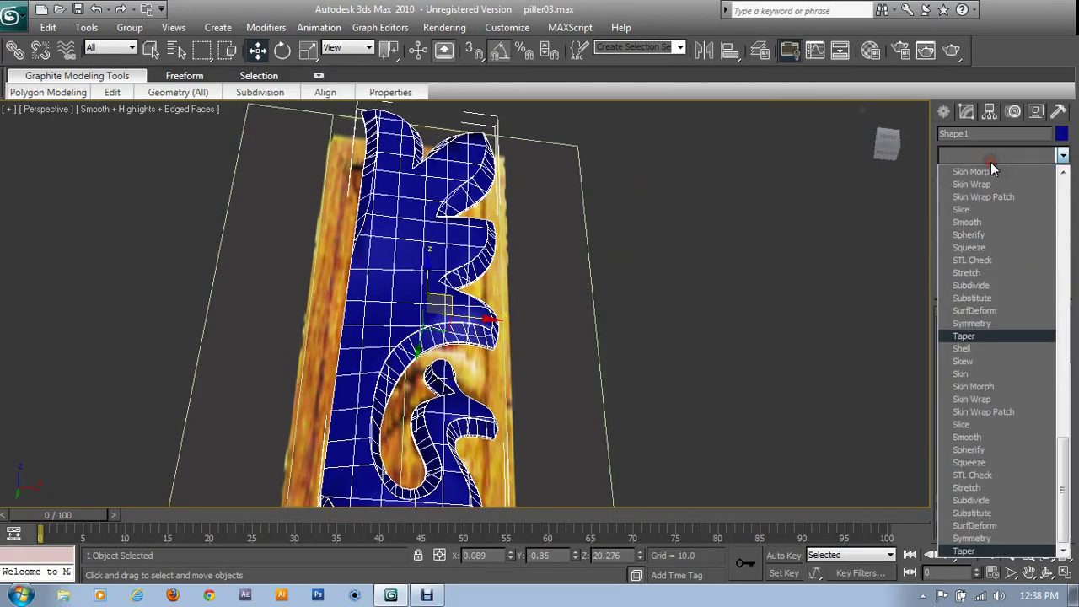
pyautogui.click(1003, 363)
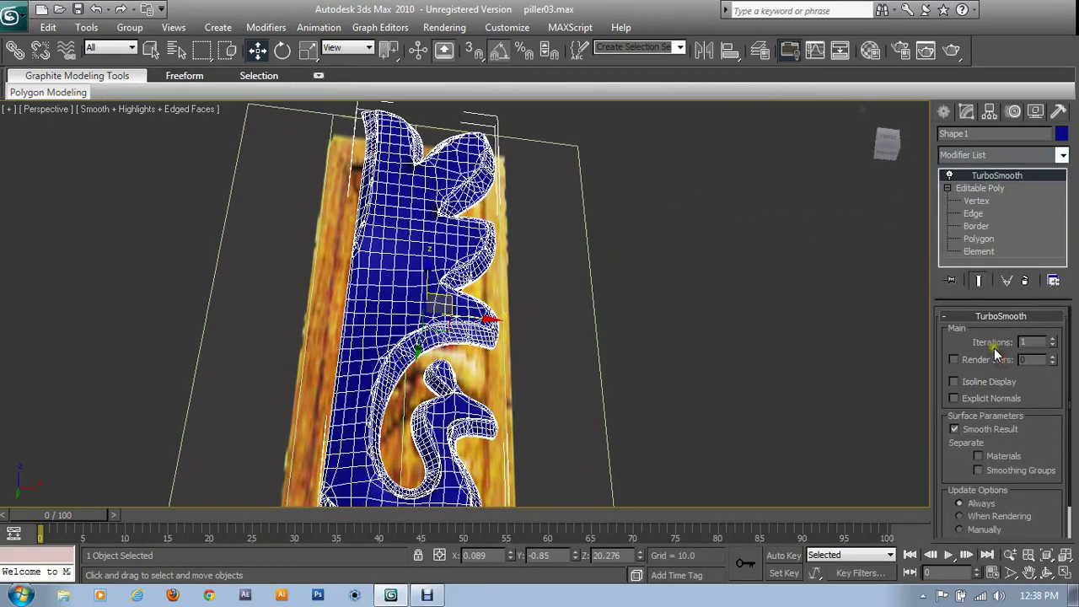
pyautogui.click(970, 384)
pyautogui.click(969, 398)
pyautogui.click(1051, 340)
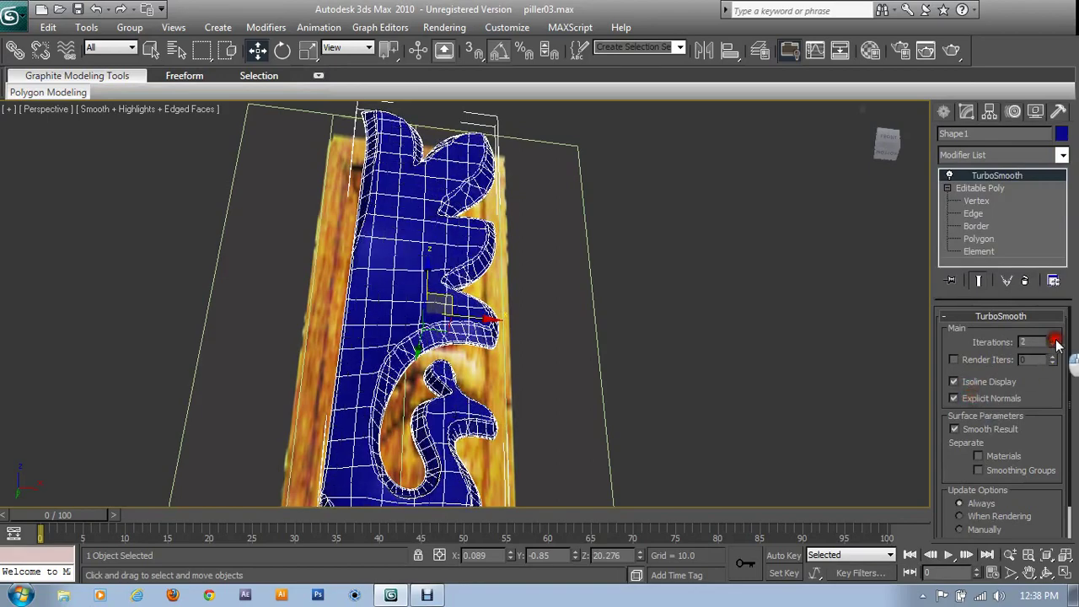
pyautogui.moveTo(794, 329)
pyautogui.mouseDown(button='middle')
pyautogui.moveTo(642, 187)
pyautogui.moveTo(633, 212)
pyautogui.mouseUp(button='middle')
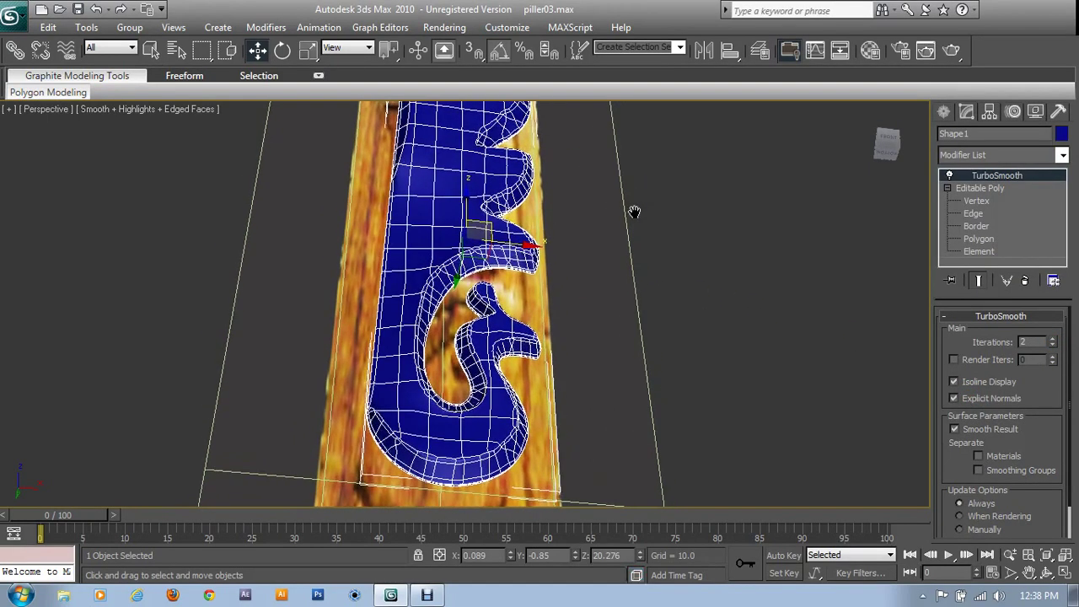
# Render a perspective preview, then turn TurboSmooth off to inspect the base mesh
pyautogui.click(952, 50)
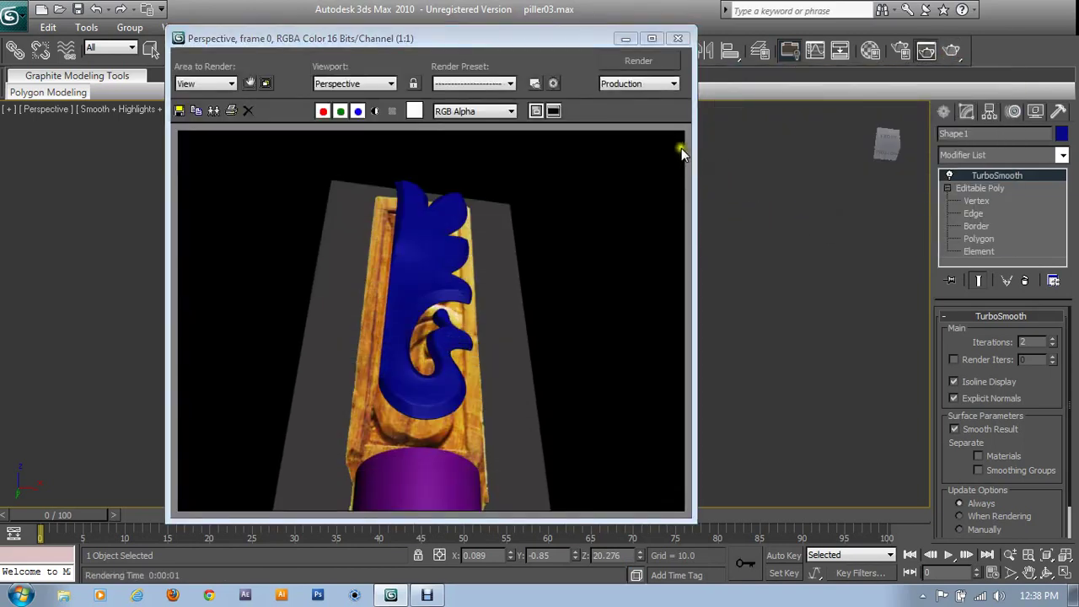
pyautogui.click(680, 38)
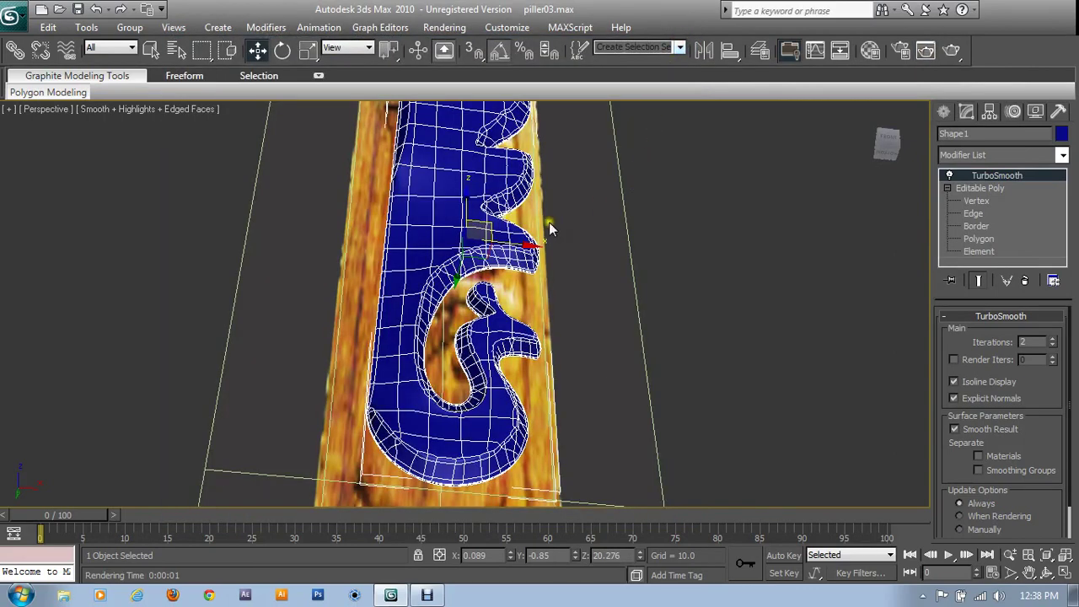
pyautogui.keyDown('alt'); pyautogui.moveTo(550, 286); pyautogui.dragTo(540, 325, button='middle'); pyautogui.keyUp('alt')
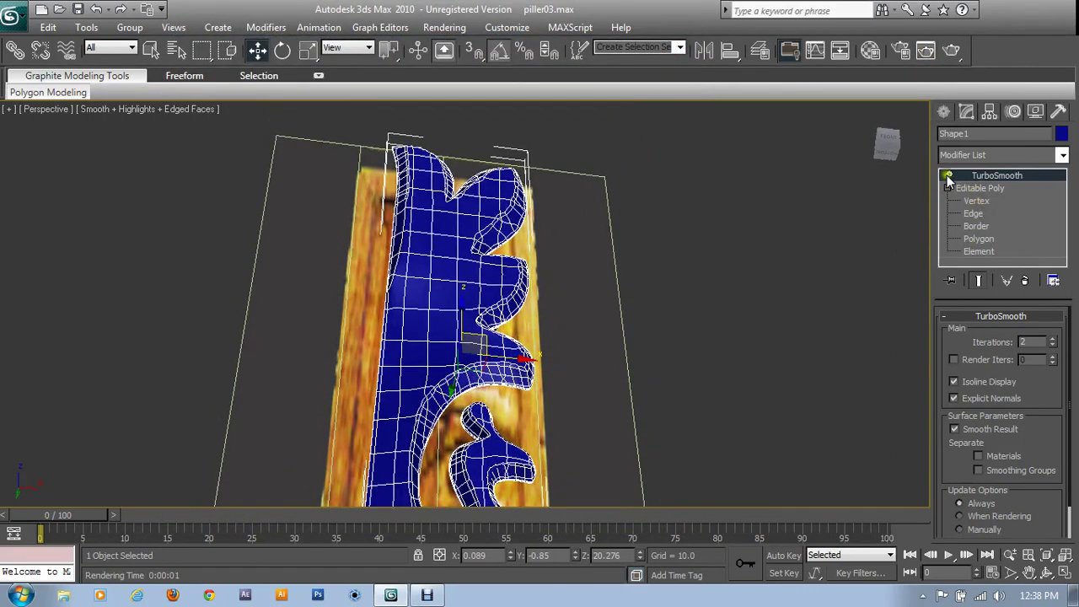
pyautogui.click(947, 176)
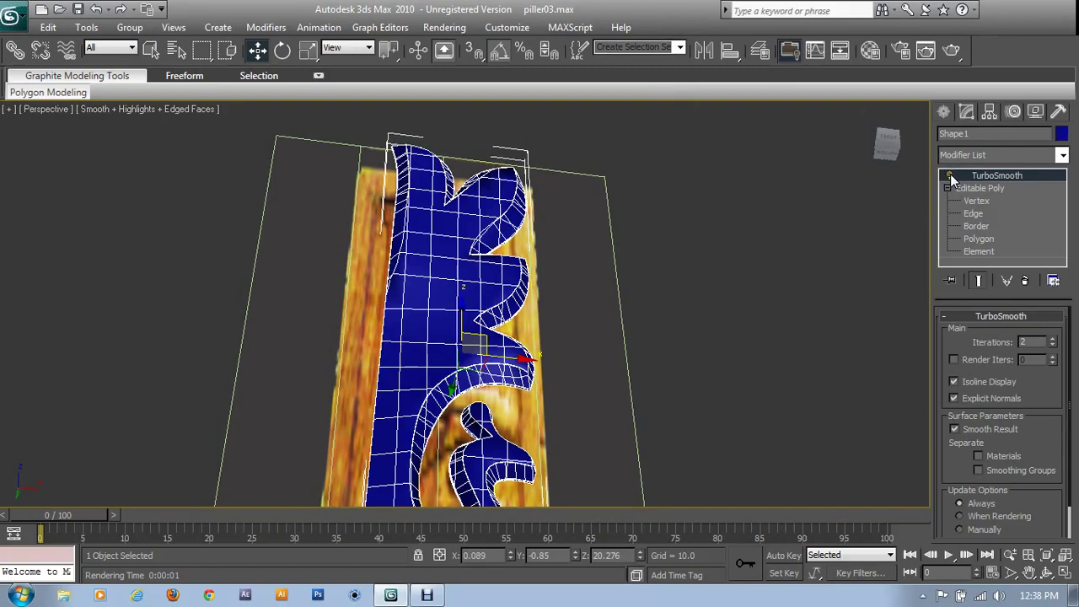
pyautogui.moveTo(591, 398)
pyautogui.keyDown('alt'); pyautogui.mouseDown(button='middle')
pyautogui.moveTo(624, 391)
pyautogui.moveTo(490, 375)
pyautogui.mouseUp(button='middle'); pyautogui.keyUp('alt')
pyautogui.scroll(3, 491, 421)
pyautogui.scroll(1, 492, 450)
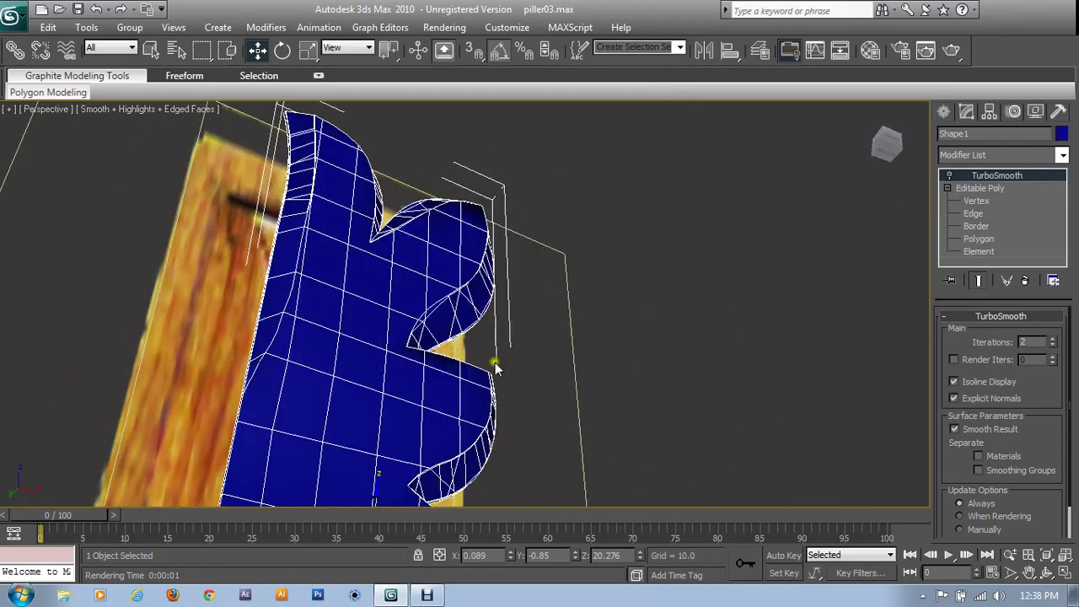
# Save incremental scene versions as piller04.max and piller05.max
pyautogui.click(13, 12)
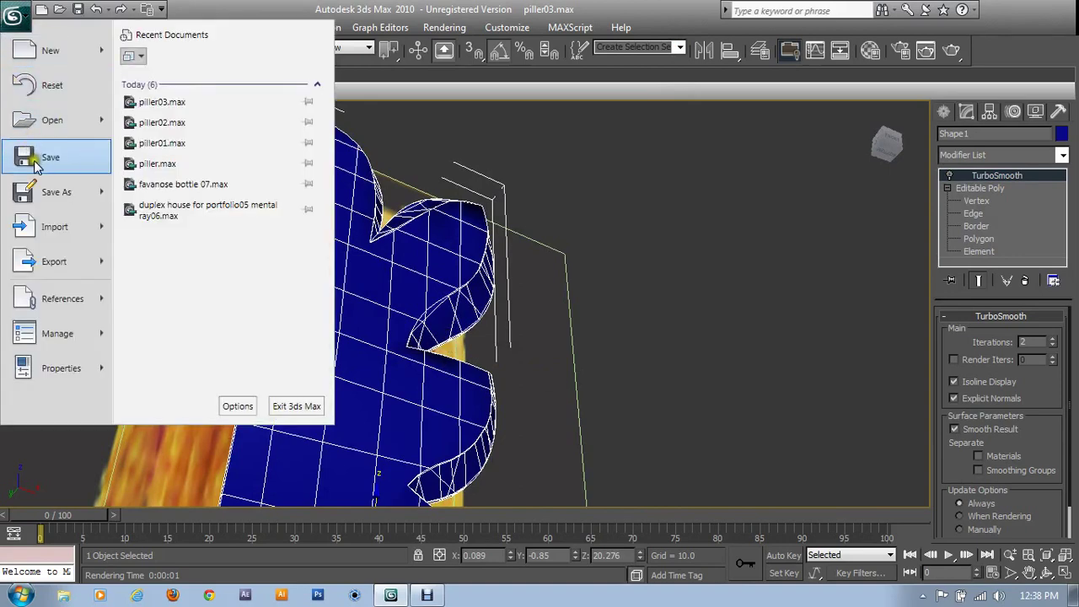
pyautogui.click(25, 187)
pyautogui.click(384, 486)
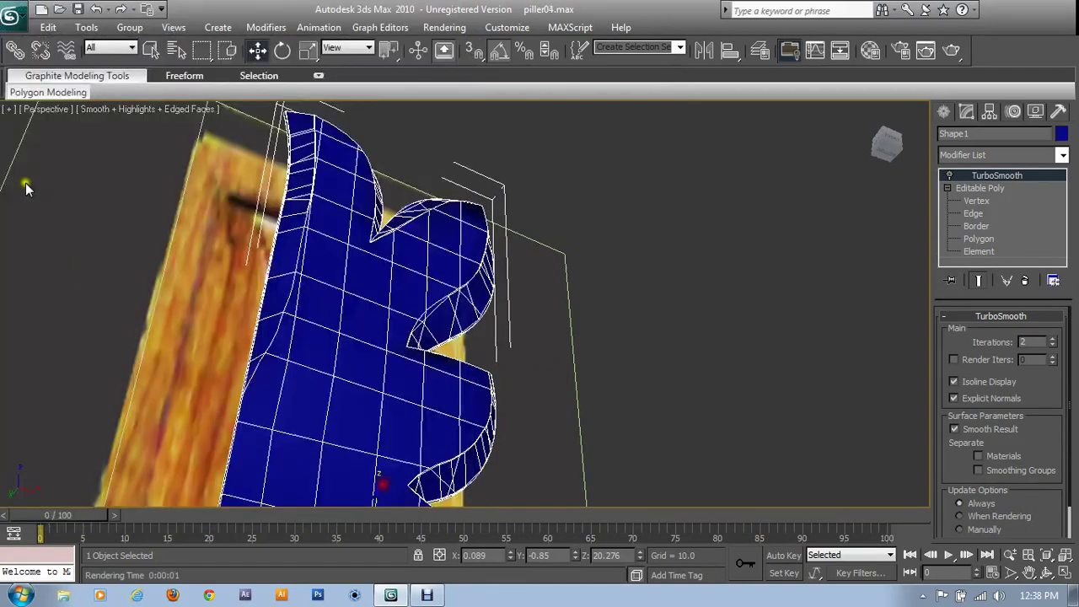
pyautogui.click(13, 12)
pyautogui.click(34, 189)
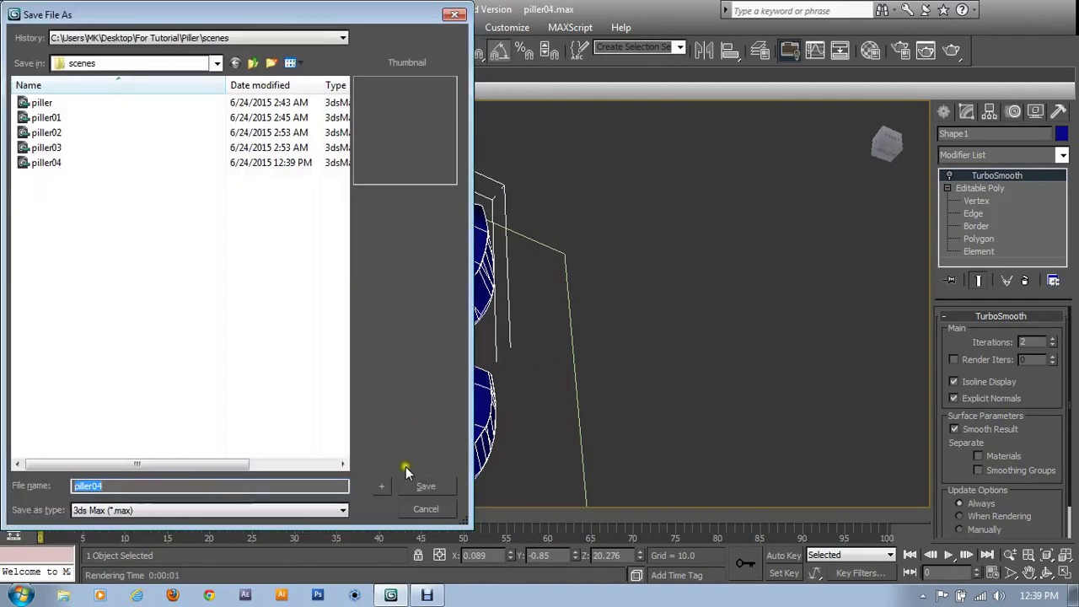
pyautogui.click(381, 487)
pyautogui.moveTo(586, 333)
pyautogui.keyDown('alt'); pyautogui.mouseDown(button='middle')
pyautogui.moveTo(576, 398)
pyautogui.moveTo(631, 376)
pyautogui.mouseUp(button='middle'); pyautogui.keyUp('alt')
# Unhide all hidden objects in the scene
pyautogui.scroll(-5, 631, 375)
pyautogui.rightClick(614, 234)
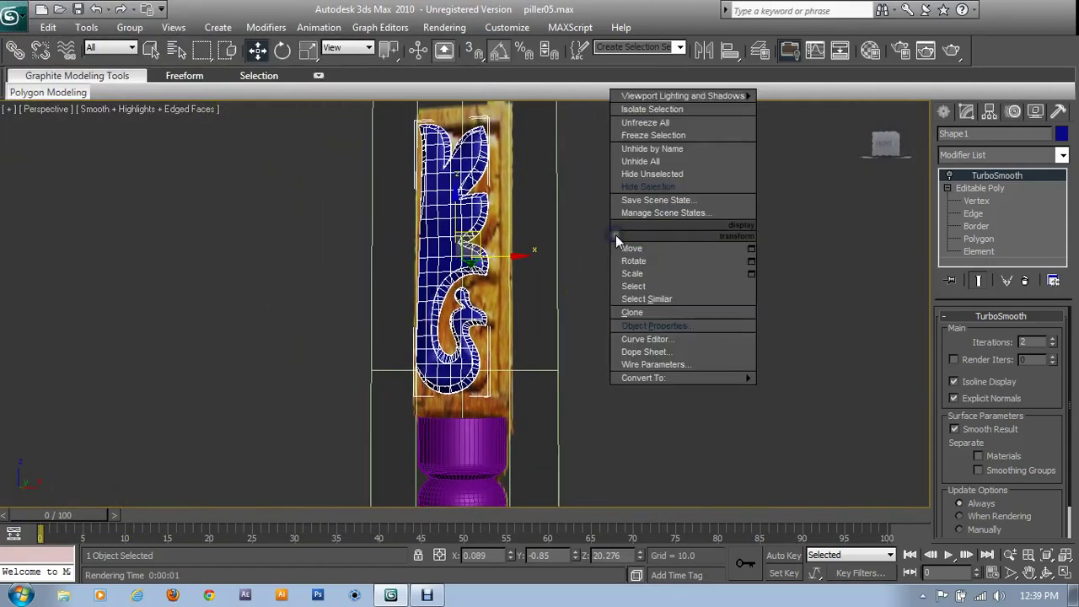
pyautogui.click(540, 367)
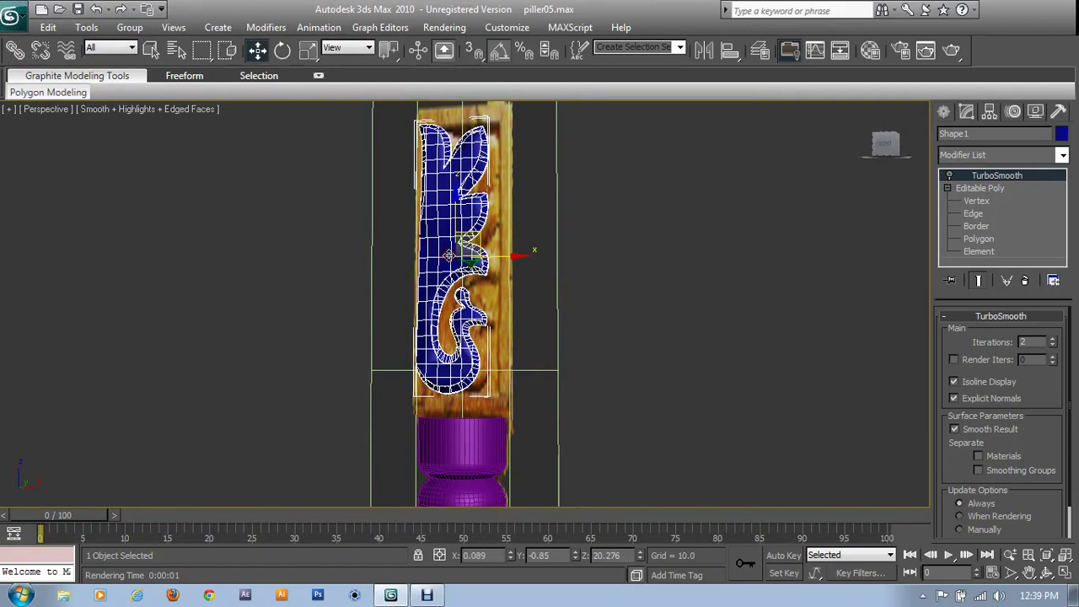
pyautogui.scroll(1, 451, 261)
pyautogui.scroll(4, 469, 323)
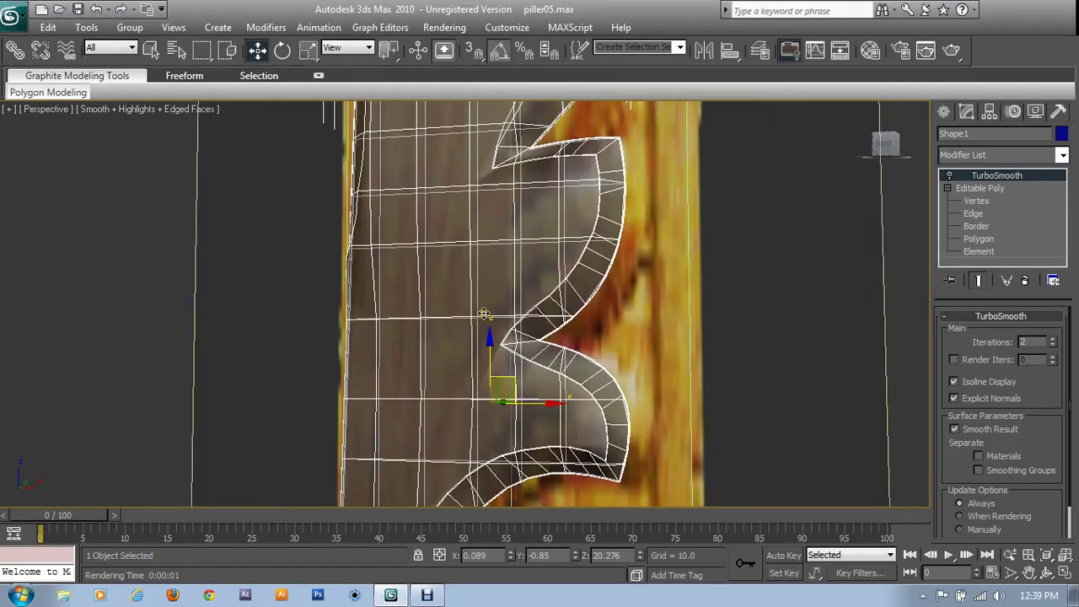
pyautogui.scroll(-4, 484, 314)
pyautogui.rightClick(605, 254)
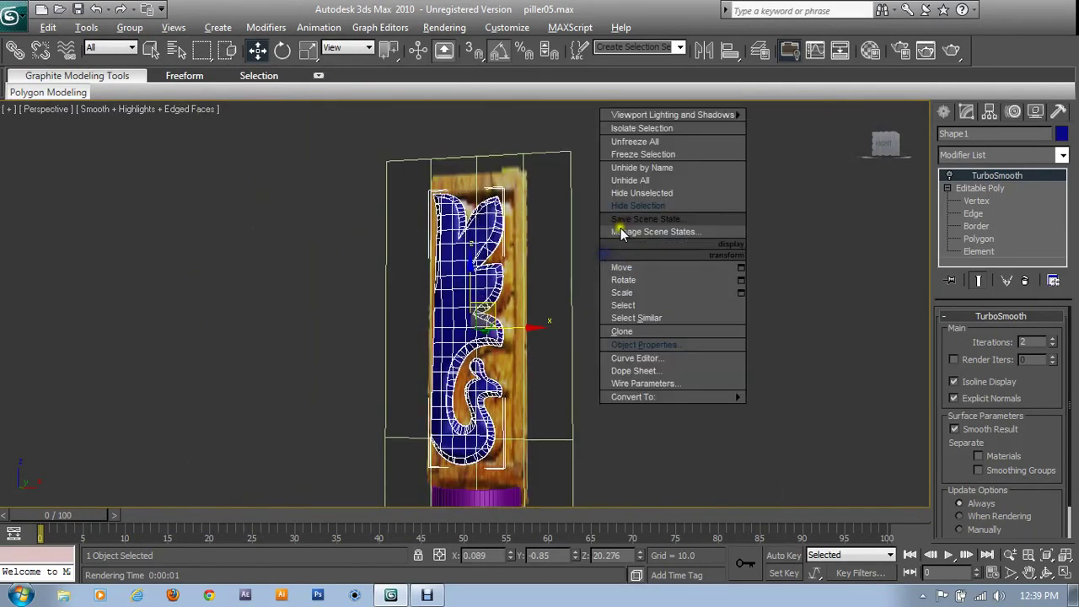
pyautogui.click(624, 179)
# Hide the cyan Box01 covering the carving and select the Shape02 vein spline
pyautogui.click(452, 284)
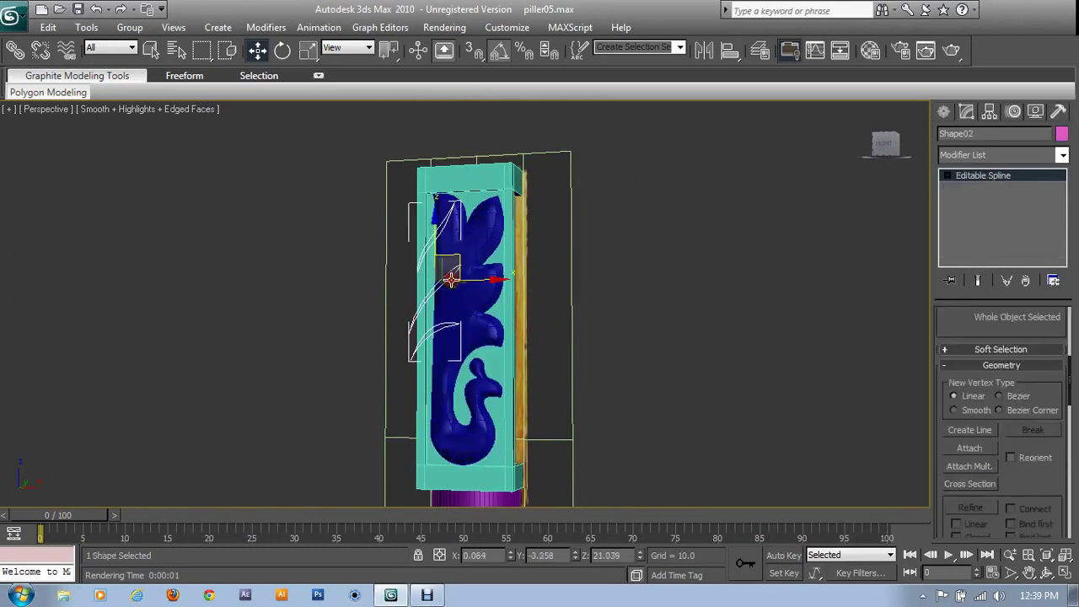
pyautogui.click(494, 187)
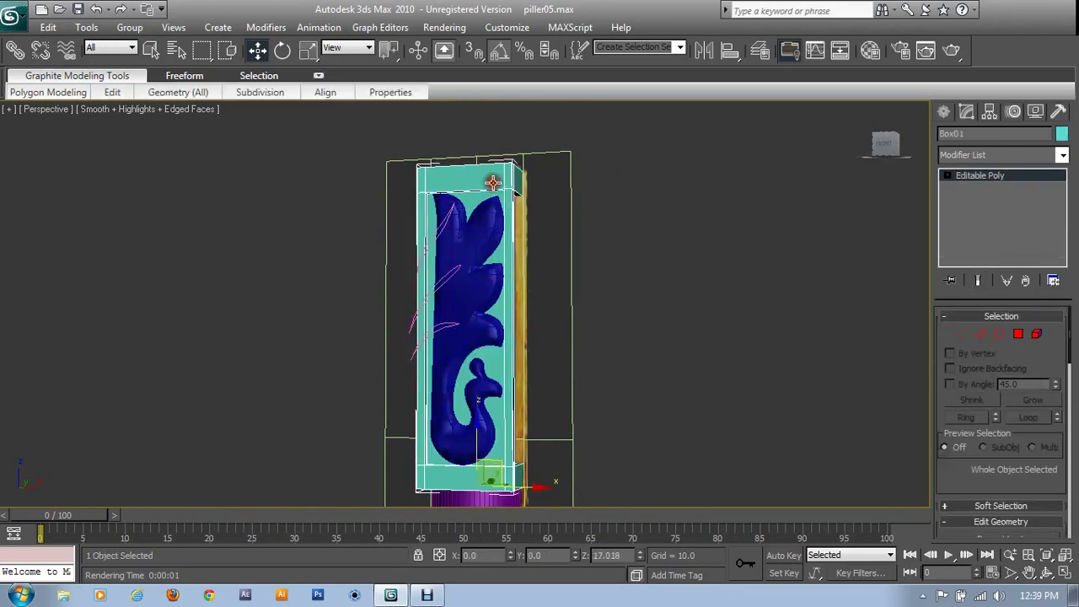
pyautogui.rightClick(490, 185)
pyautogui.click(531, 140)
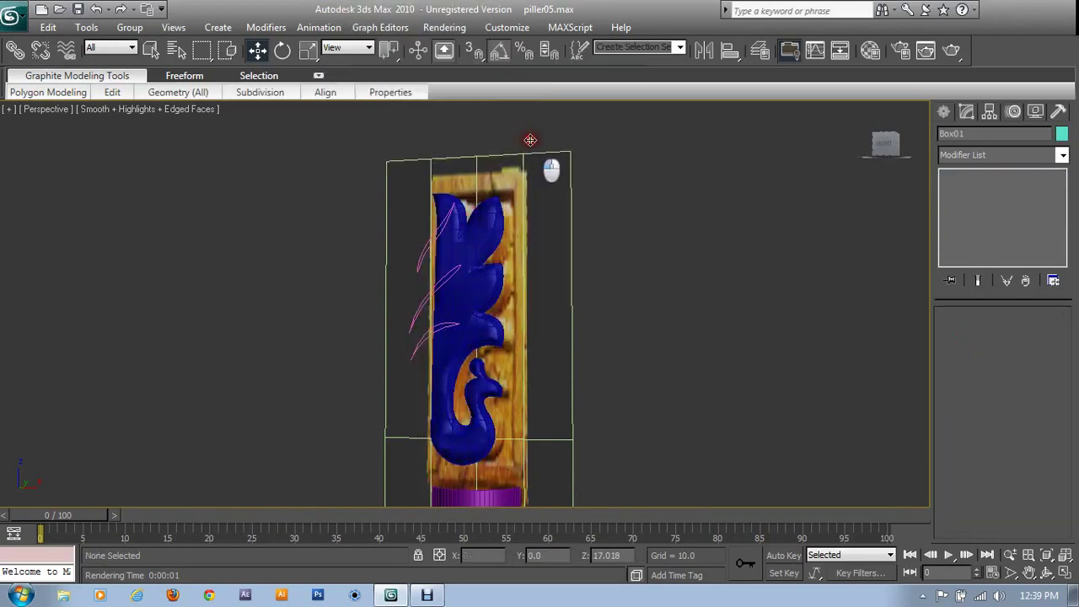
pyautogui.click(453, 236)
pyautogui.scroll(5, 451, 235)
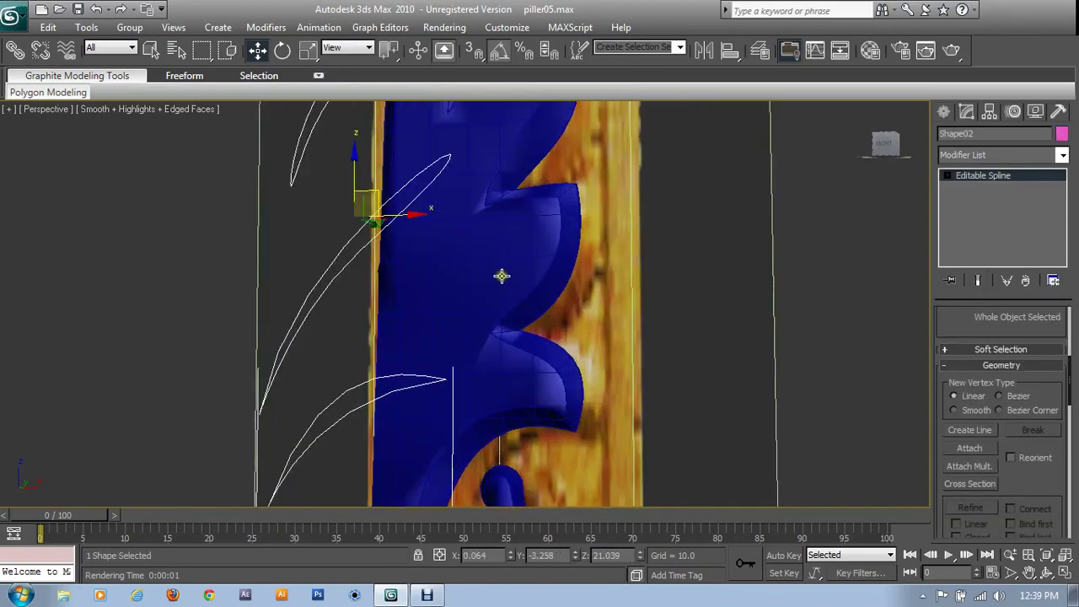
# Convert the vein shape to an Editable Spline and switch to Vertex level
pyautogui.rightClick(374, 331)
pyautogui.moveTo(406, 477)
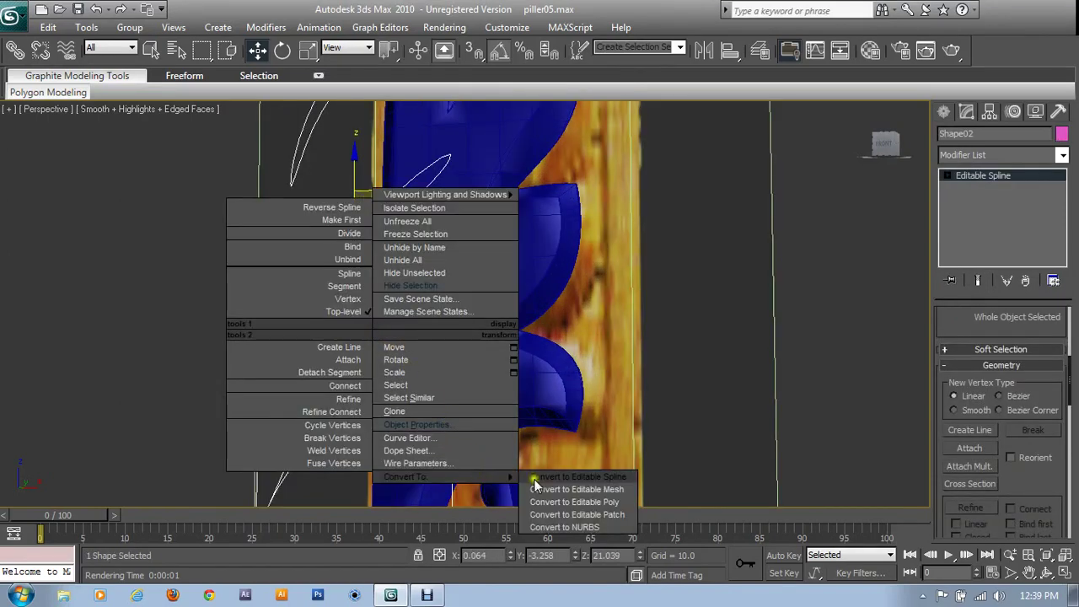
pyautogui.click(563, 478)
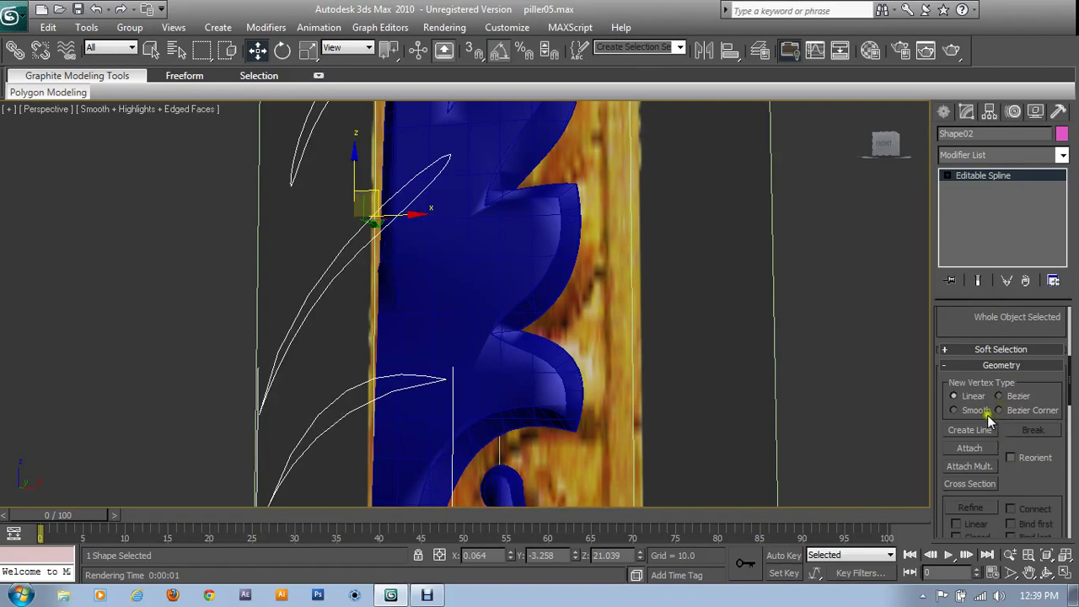
pyautogui.press('1')
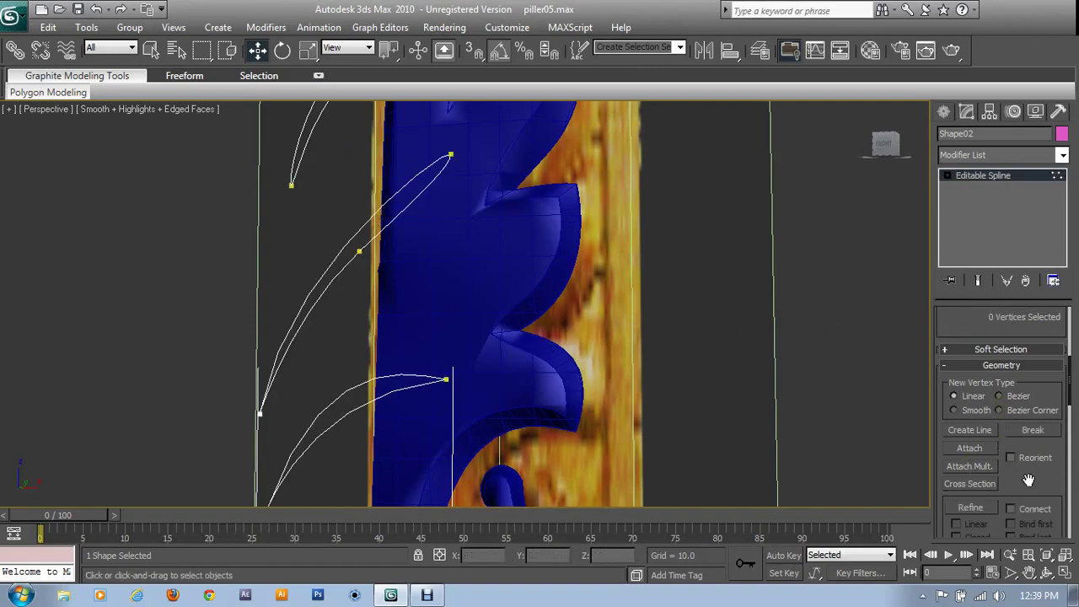
pyautogui.moveTo(1028, 481); pyautogui.dragTo(1030, 415)
# Refine the lower and upper vein curves with six new vertices, then exit vertex editing
pyautogui.click(971, 441)
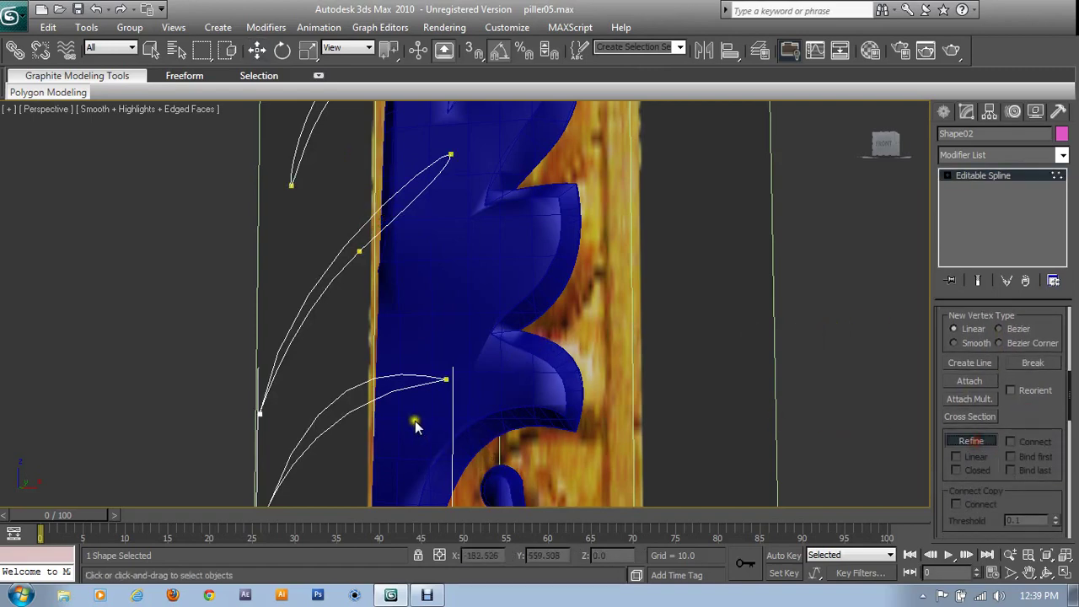
pyautogui.click(339, 398)
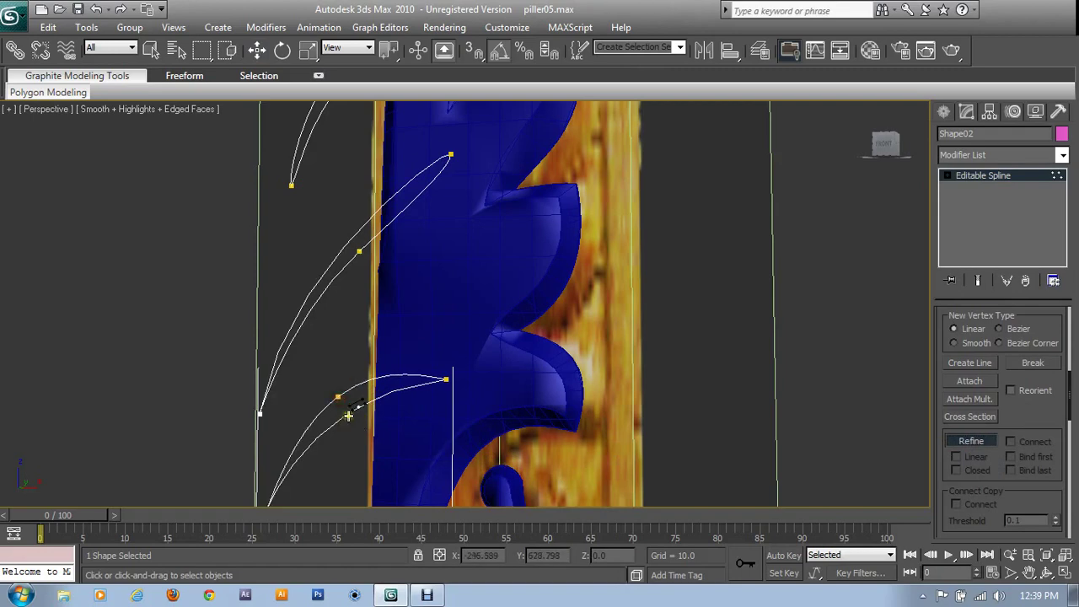
pyautogui.click(347, 414)
pyautogui.click(314, 306)
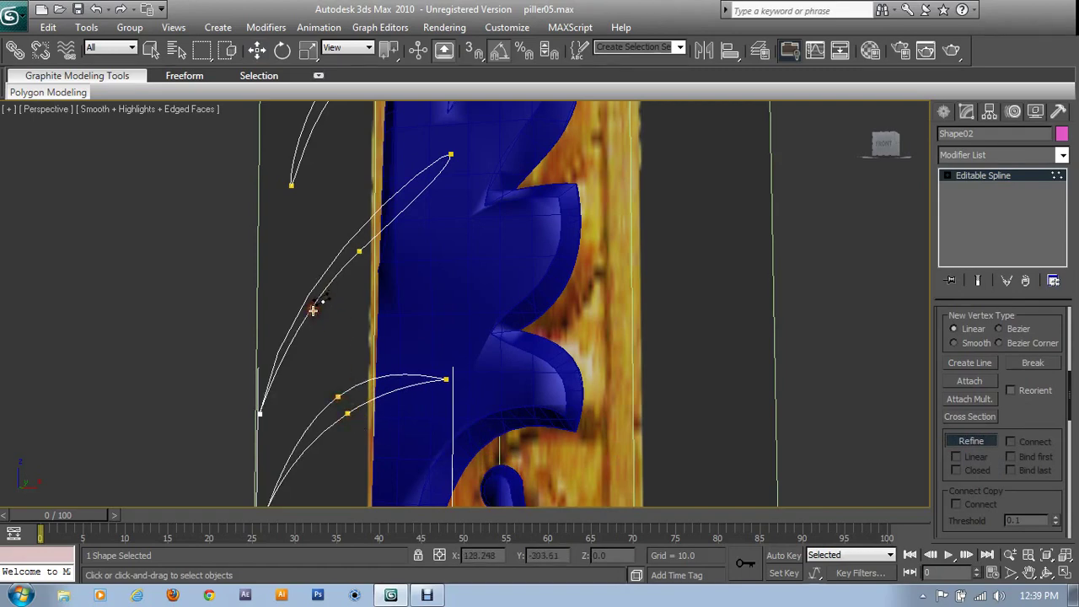
pyautogui.click(353, 235)
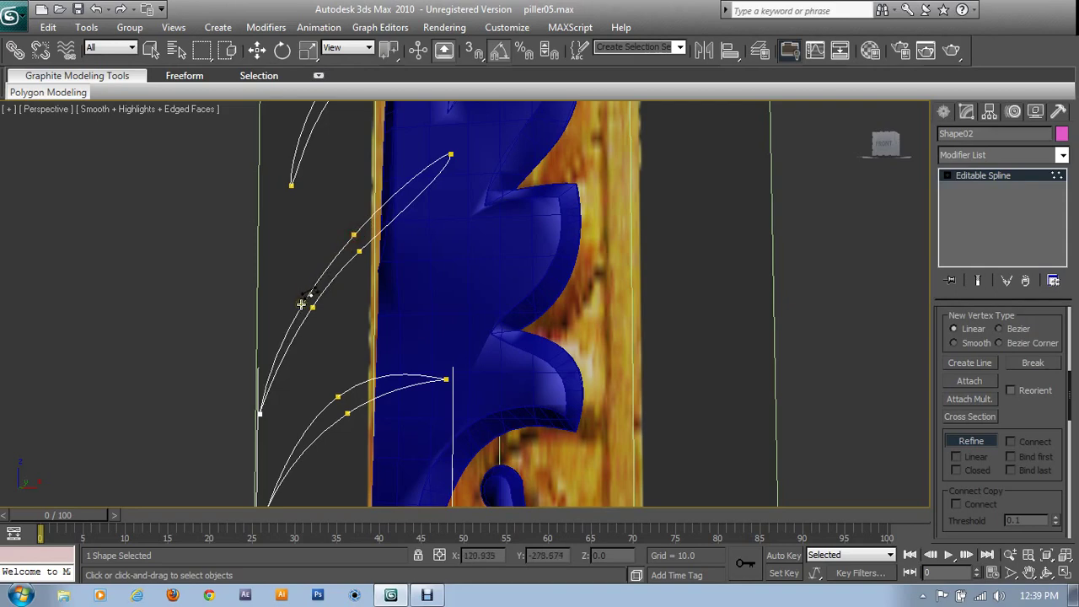
pyautogui.moveTo(393, 225)
pyautogui.keyDown('alt'); pyautogui.mouseDown(button='middle')
pyautogui.moveTo(393, 173)
pyautogui.moveTo(422, 379)
pyautogui.mouseUp(button='middle'); pyautogui.keyUp('alt')
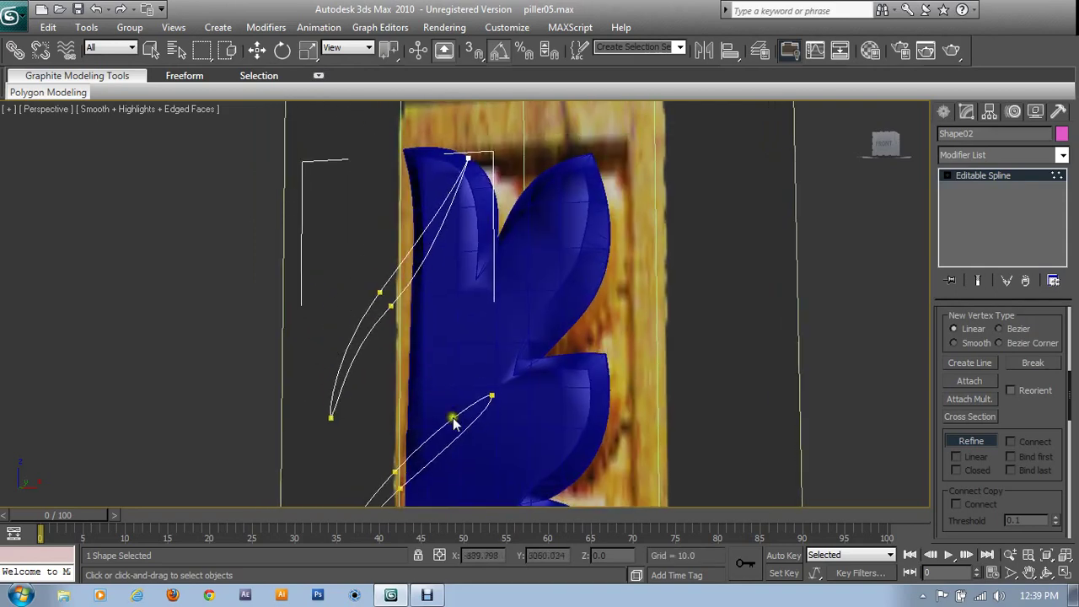
pyautogui.click(421, 236)
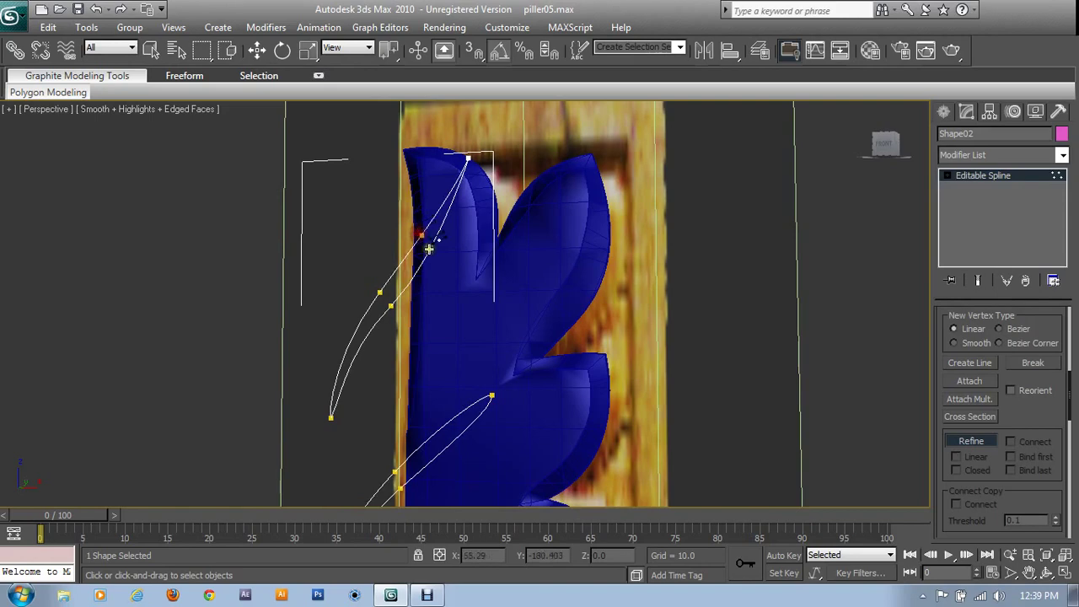
pyautogui.click(429, 250)
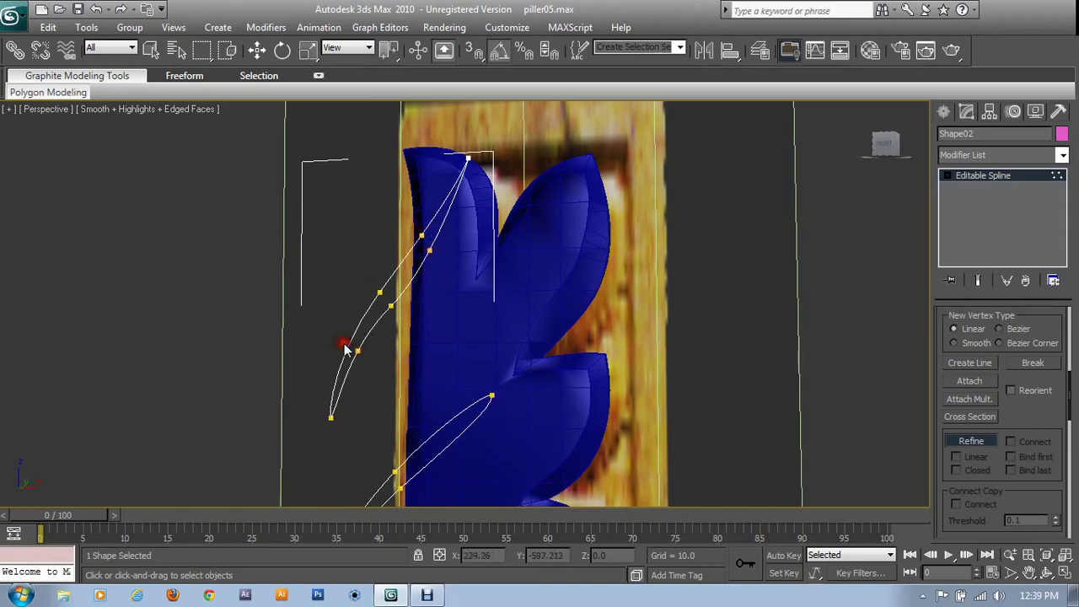
pyautogui.moveTo(349, 345)
pyautogui.keyDown('alt'); pyautogui.mouseDown(button='middle')
pyautogui.moveTo(400, 233)
pyautogui.moveTo(453, 393)
pyautogui.moveTo(447, 283)
pyautogui.mouseUp(button='middle'); pyautogui.keyUp('alt')
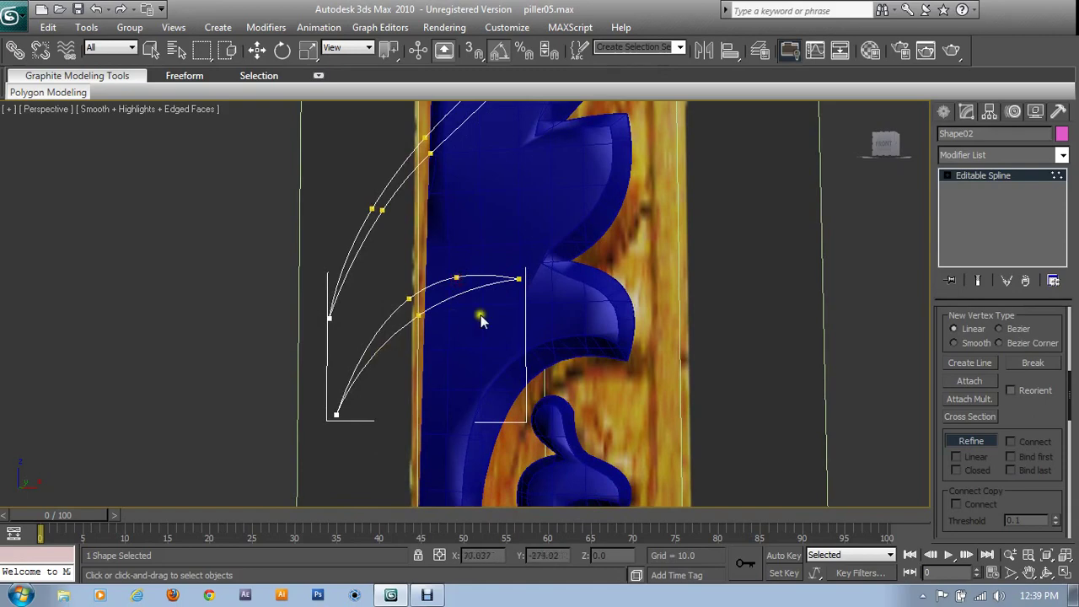
pyautogui.press('w')
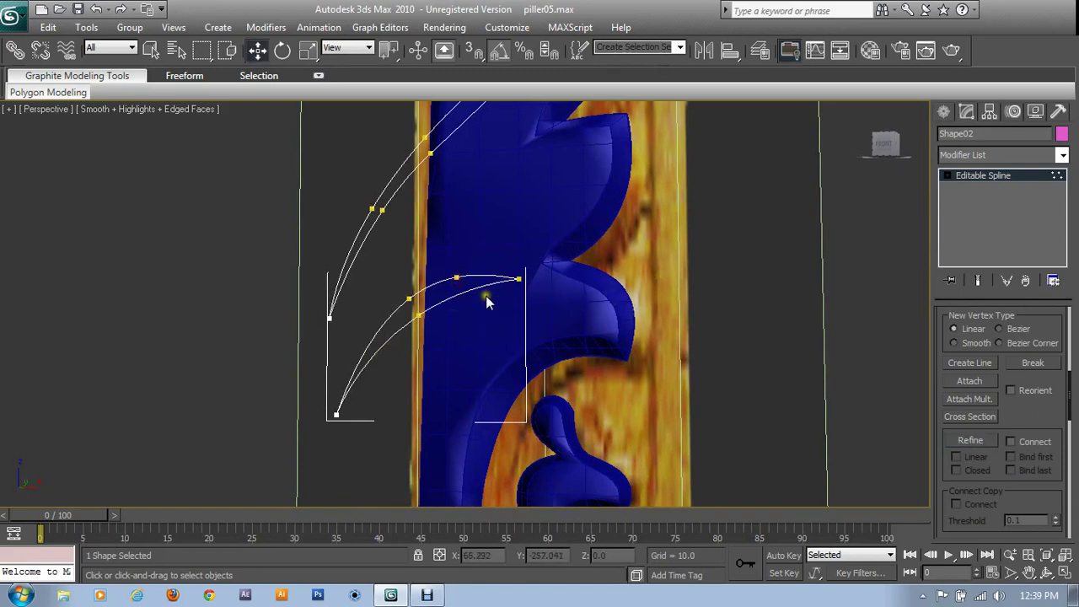
pyautogui.click(982, 175)
# Create a ShapeMerge compound that projects the Shape02 vein spline onto the blue Shape1 leaf
pyautogui.click(549, 241)
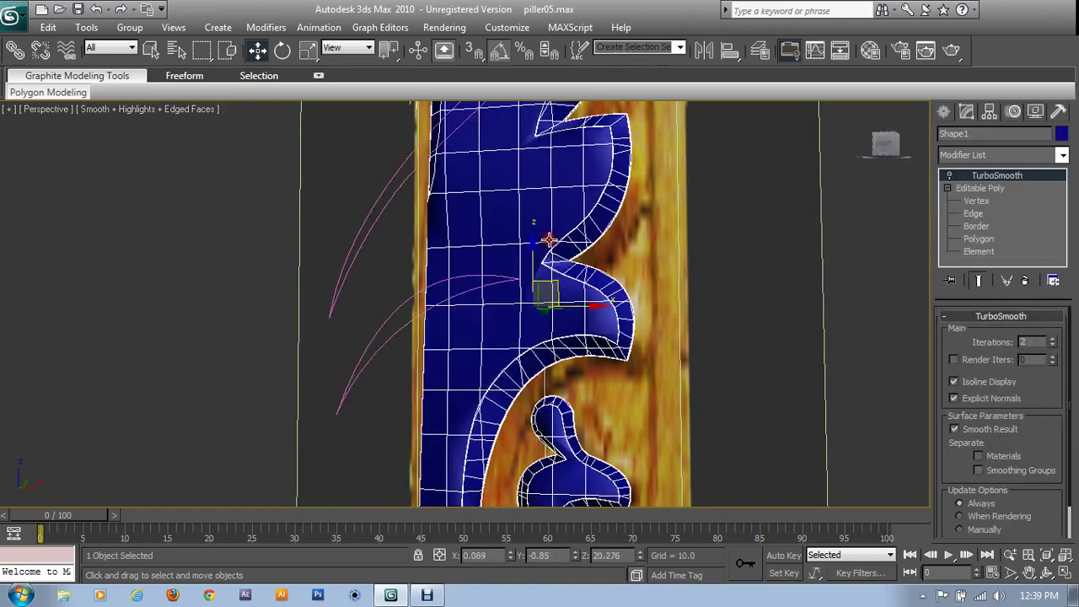
pyautogui.click(966, 188)
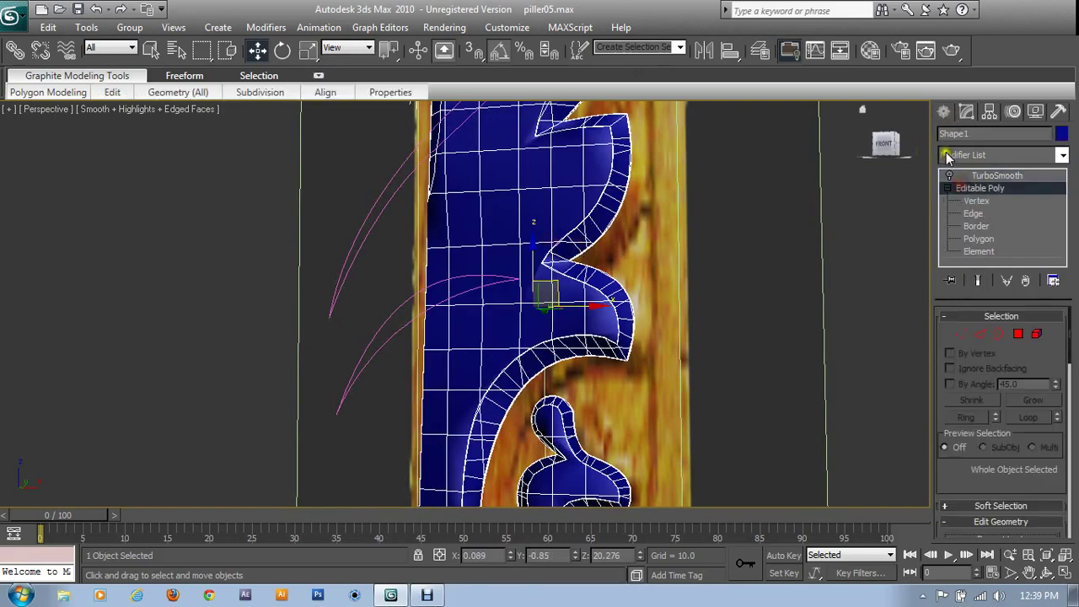
pyautogui.click(944, 115)
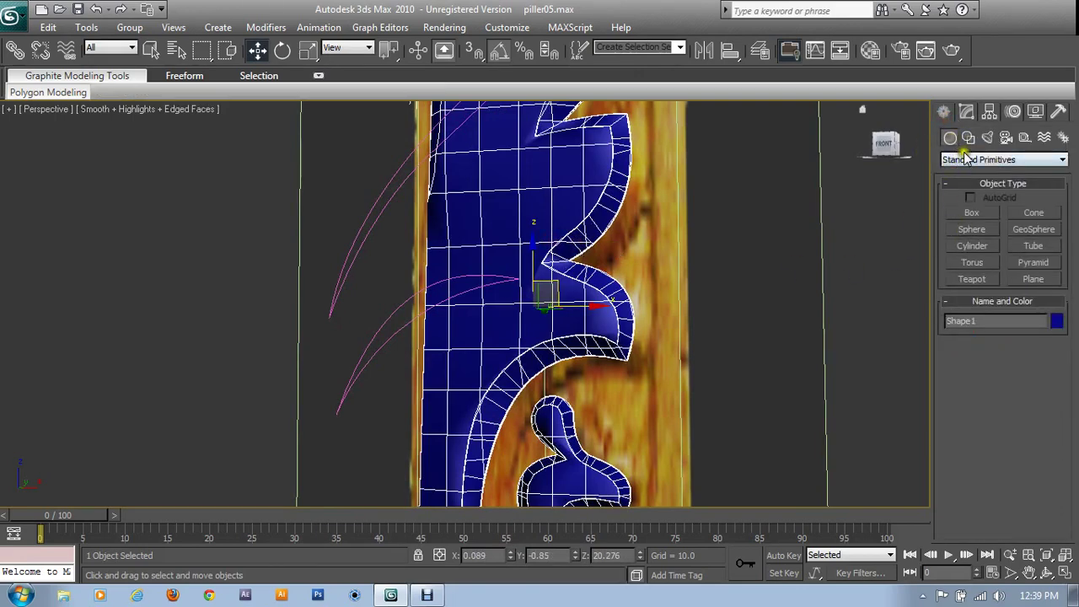
pyautogui.click(966, 160)
pyautogui.click(970, 195)
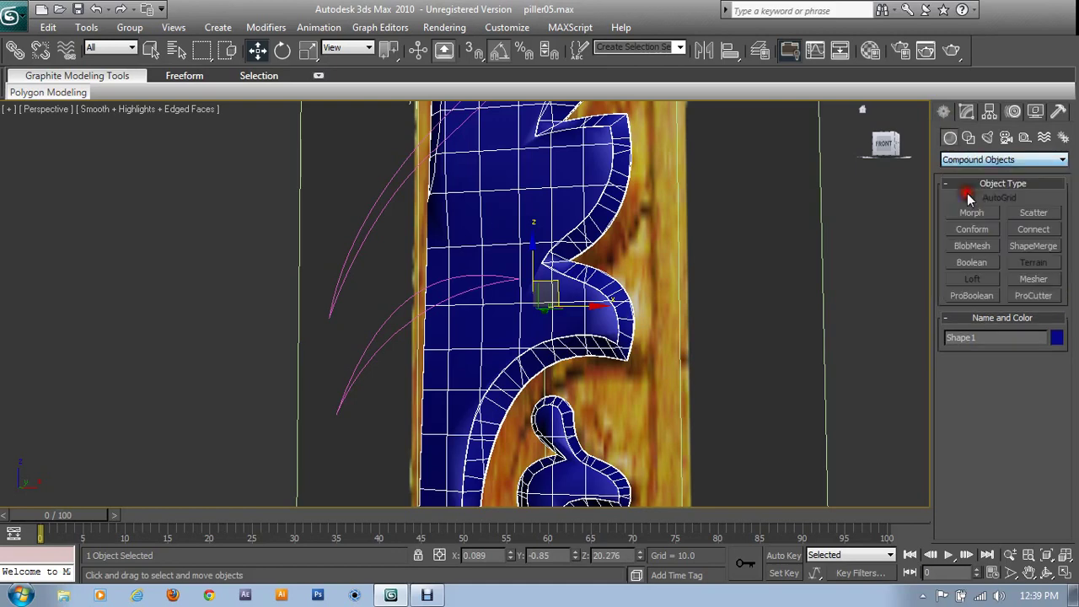
pyautogui.click(1043, 246)
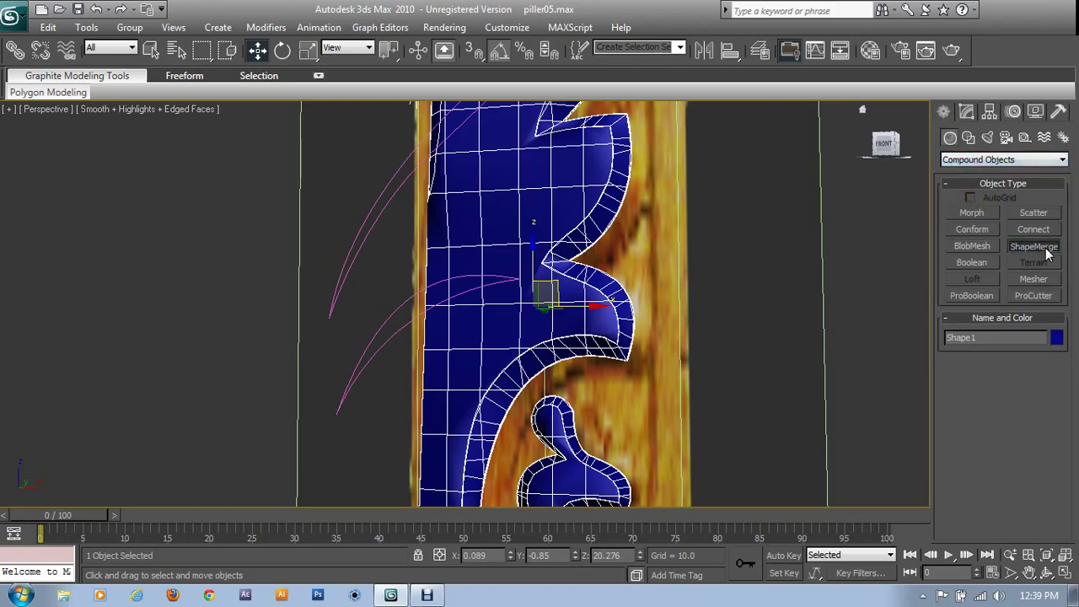
pyautogui.click(1000, 385)
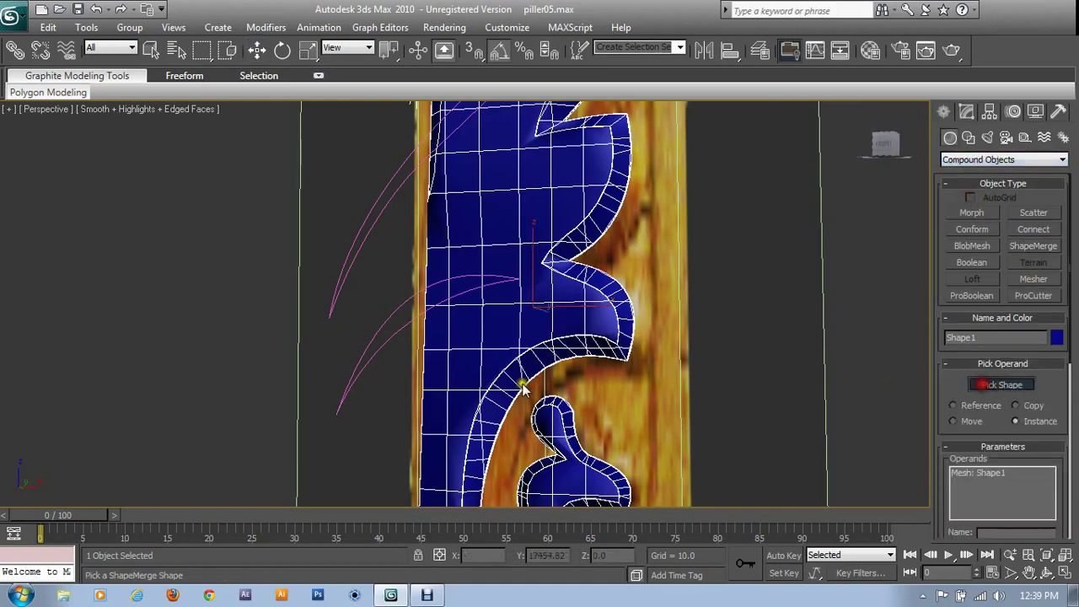
pyautogui.click(372, 339)
pyautogui.rightClick(379, 348)
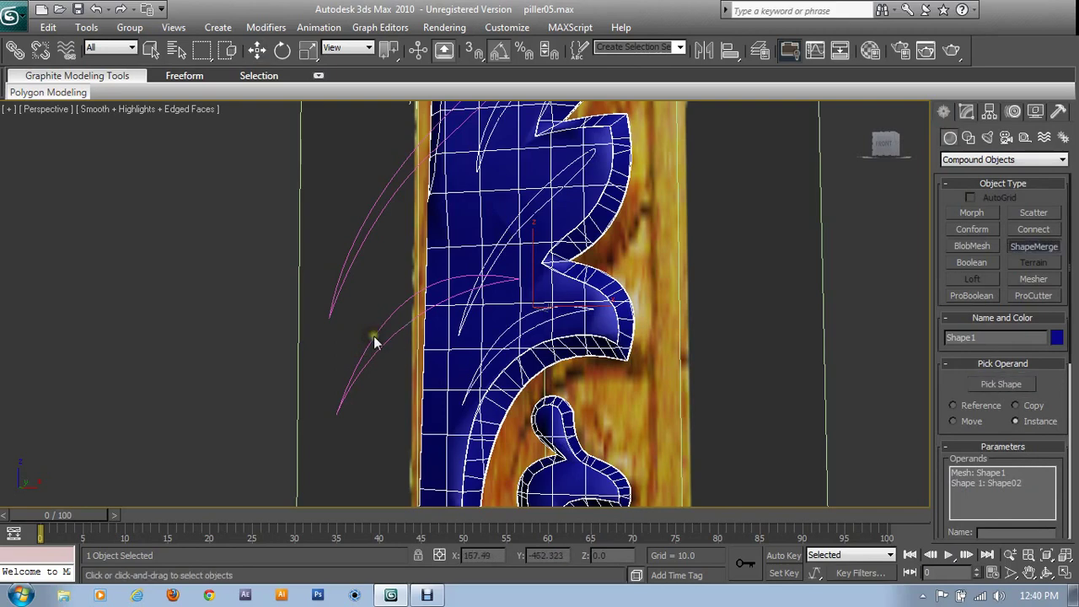
pyautogui.rightClick(467, 352)
pyautogui.moveTo(506, 495)
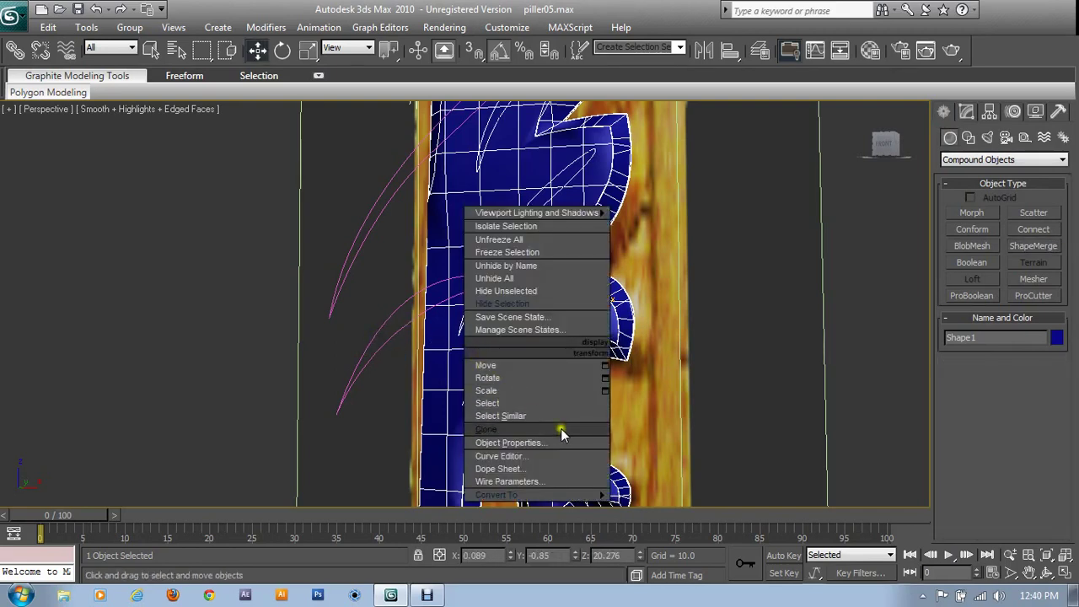
# Convert the merged leaf to Editable Poly and select the first vein strip's polygons
pyautogui.click(636, 507)
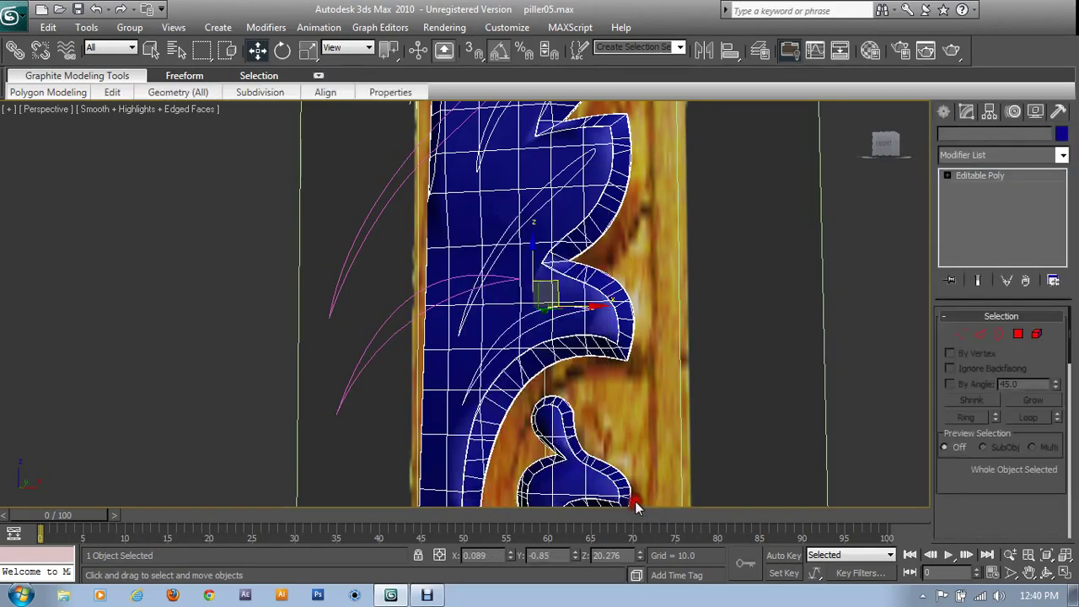
pyautogui.click(1017, 335)
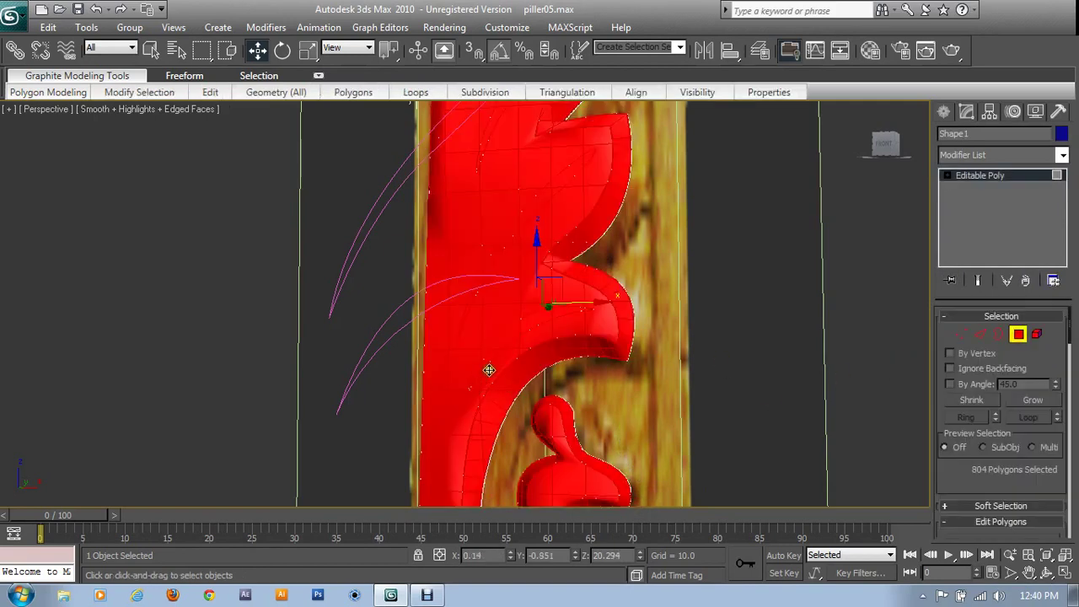
pyautogui.click(500, 344)
pyautogui.scroll(2, 501, 346)
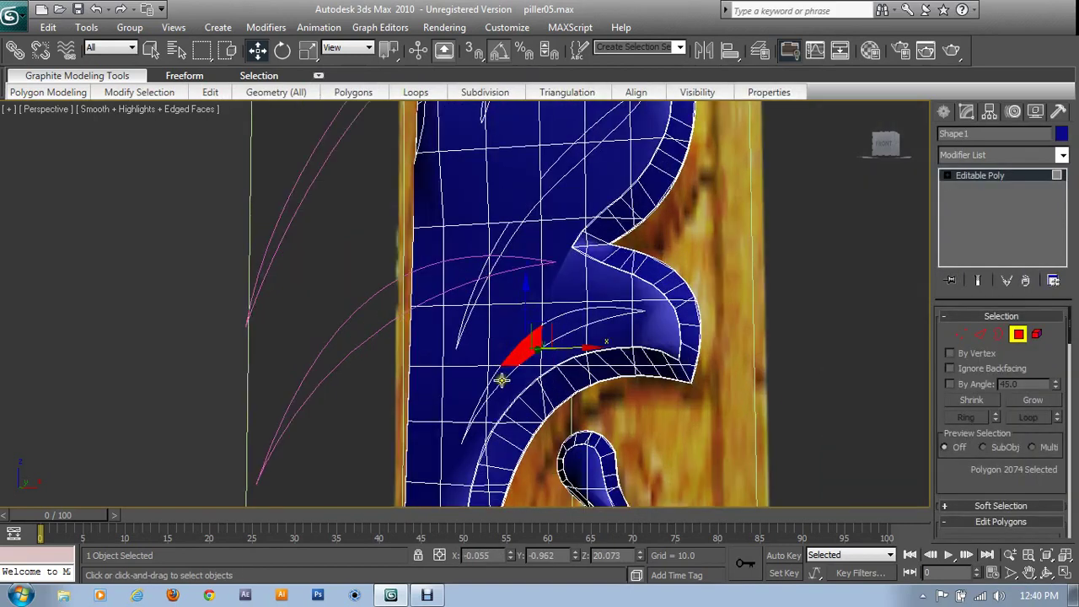
pyautogui.keyDown('ctrl'); pyautogui.click(501, 381); pyautogui.keyUp('ctrl')
pyautogui.keyDown('ctrl'); pyautogui.click(484, 395); pyautogui.keyUp('ctrl')
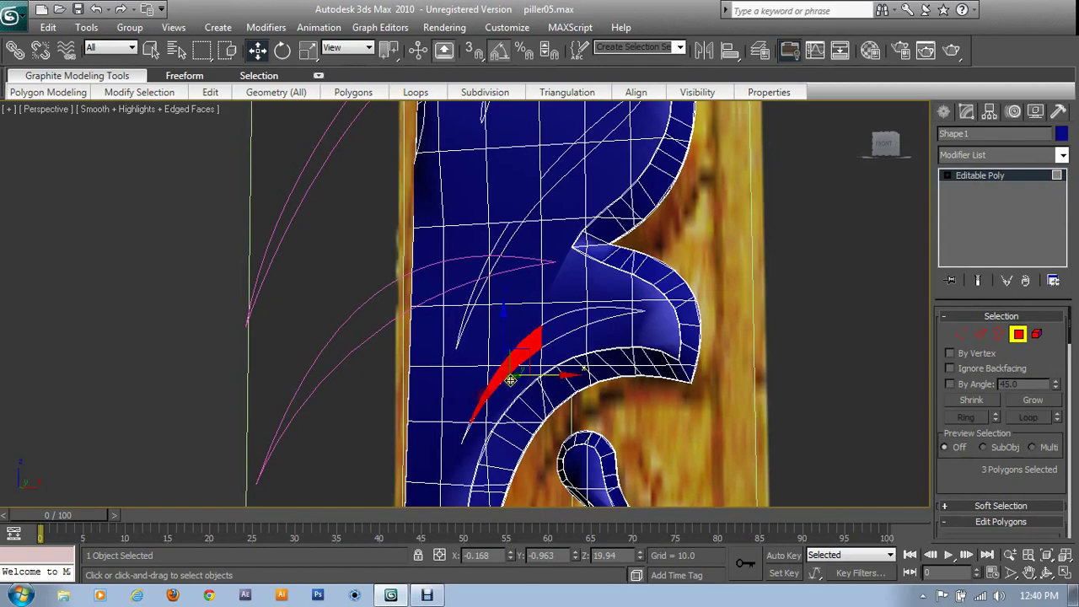
pyautogui.keyDown('ctrl'); pyautogui.click(468, 428); pyautogui.keyUp('ctrl')
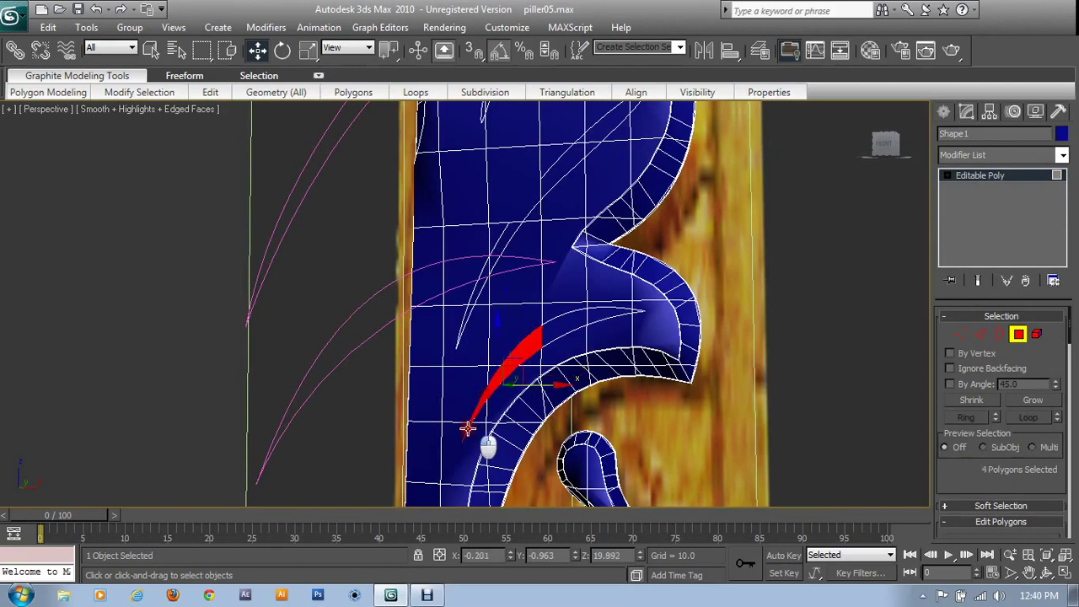
pyautogui.keyDown('ctrl'); pyautogui.click(572, 321); pyautogui.keyUp('ctrl')
pyautogui.keyDown('ctrl'); pyautogui.click(610, 313); pyautogui.keyUp('ctrl')
pyautogui.keyDown('ctrl'); pyautogui.click(634, 311); pyautogui.keyUp('ctrl')
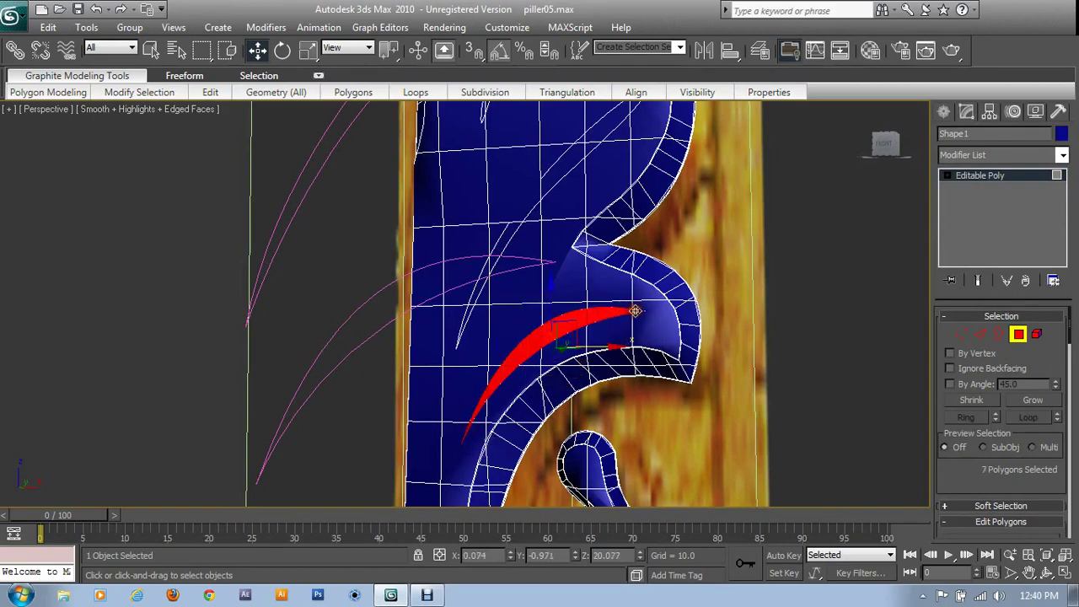
pyautogui.moveTo(524, 253); pyautogui.dragTo(455, 505, button='middle')
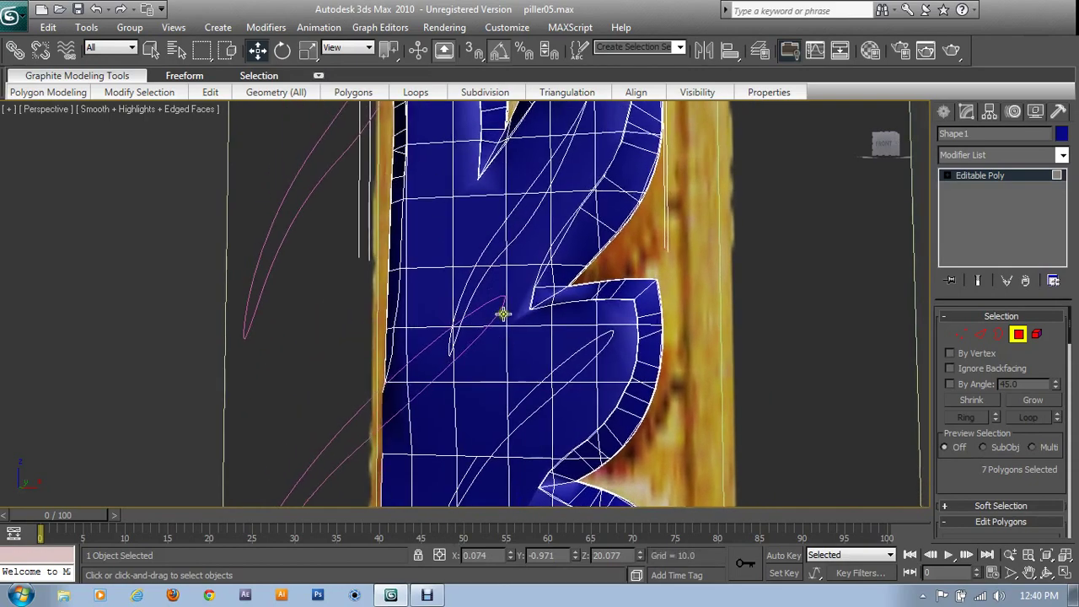
pyautogui.moveTo(503, 313)
pyautogui.mouseDown(button='middle')
pyautogui.moveTo(493, 397)
pyautogui.moveTo(553, 236)
pyautogui.moveTo(520, 400)
pyautogui.moveTo(503, 321)
pyautogui.mouseUp(button='middle')
# Connect two opposite vertices across the upper vein strip with a new edge
pyautogui.press('1')
pyautogui.scroll(2, 503, 321)
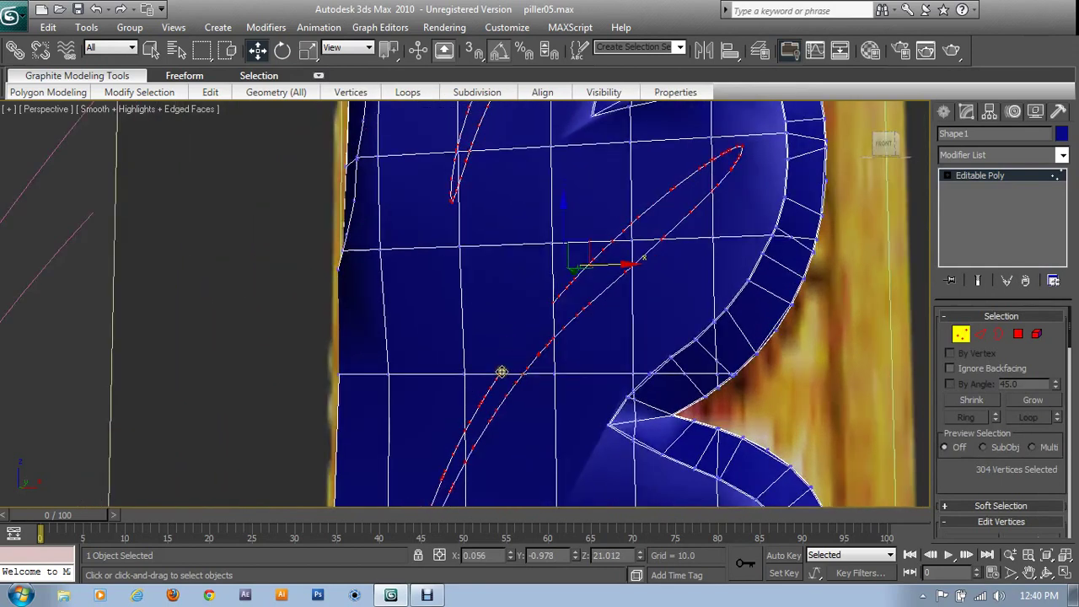
pyautogui.click(511, 374)
pyautogui.keyDown('ctrl'); pyautogui.click(551, 300); pyautogui.keyUp('ctrl')
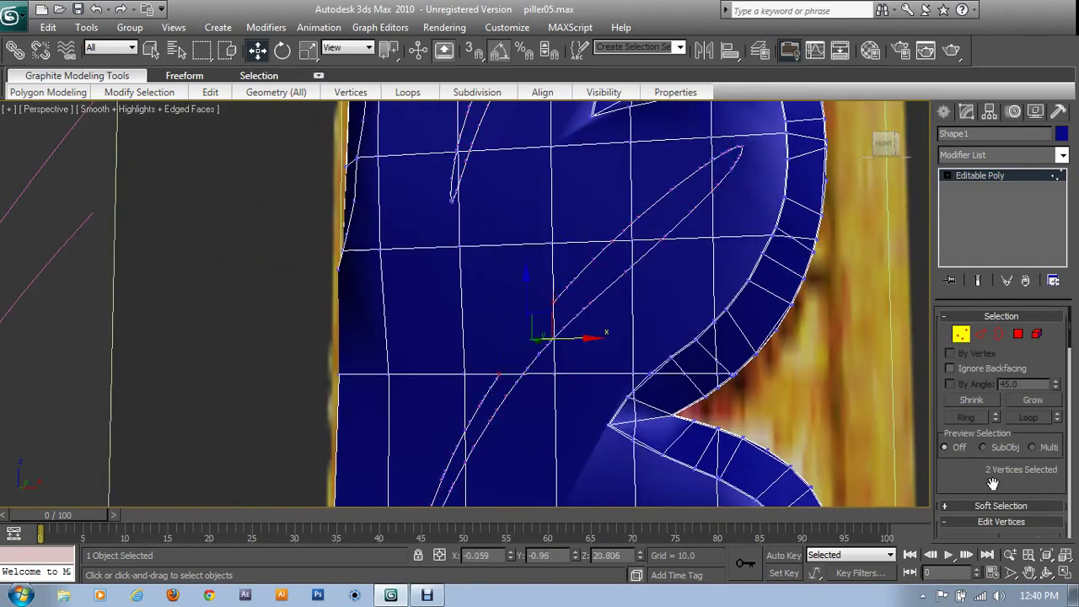
pyautogui.scroll(-3, 992, 483)
pyautogui.click(1002, 512)
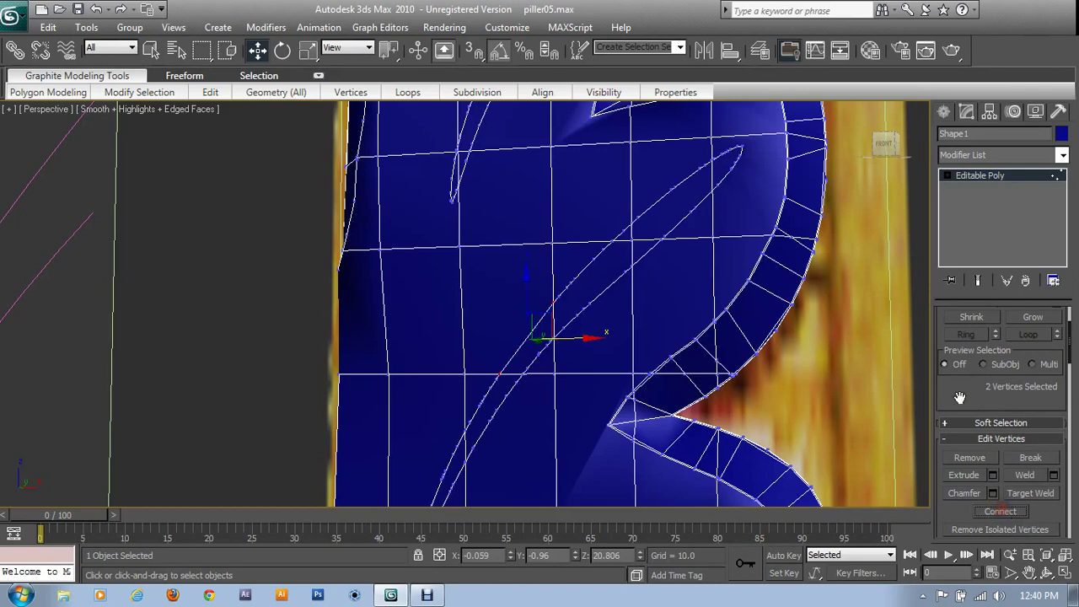
pyautogui.click(977, 178)
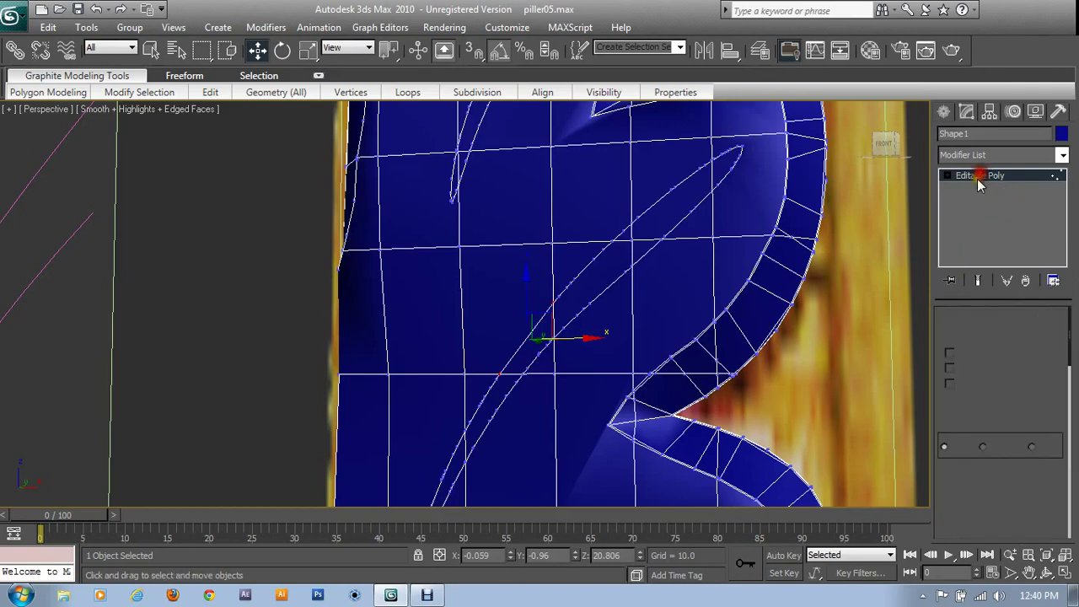
pyautogui.click(1018, 334)
# Add the polygons running up the upper vein strip to the selection
pyautogui.moveTo(577, 319); pyautogui.dragTo(524, 84, button='middle')
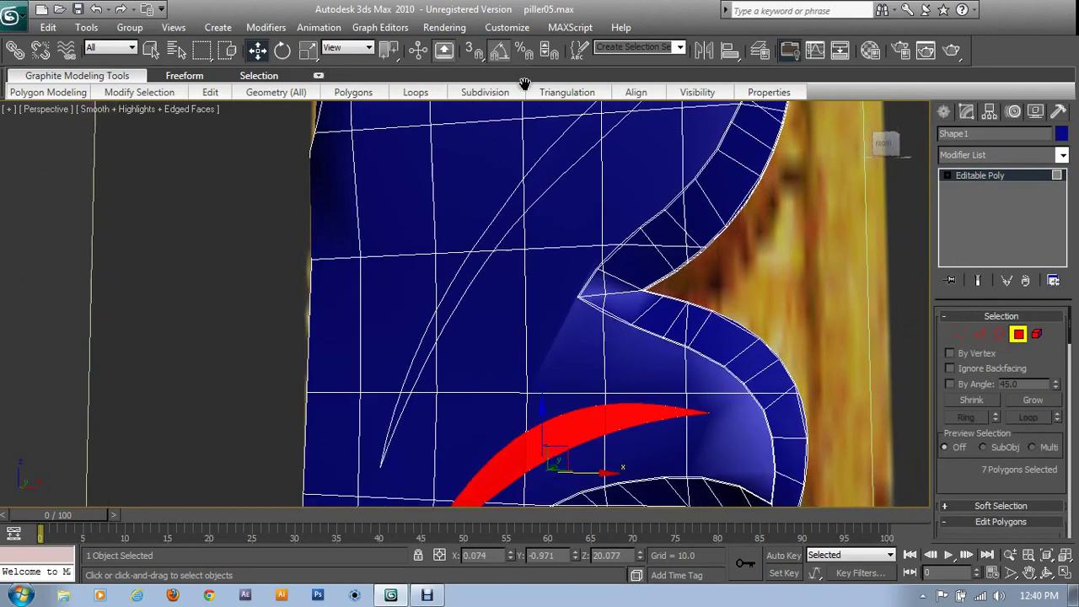
pyautogui.keyDown('ctrl'); pyautogui.click(401, 408); pyautogui.keyUp('ctrl')
pyautogui.keyDown('ctrl'); pyautogui.click(417, 362); pyautogui.keyUp('ctrl')
pyautogui.keyDown('ctrl'); pyautogui.click(441, 308); pyautogui.keyUp('ctrl')
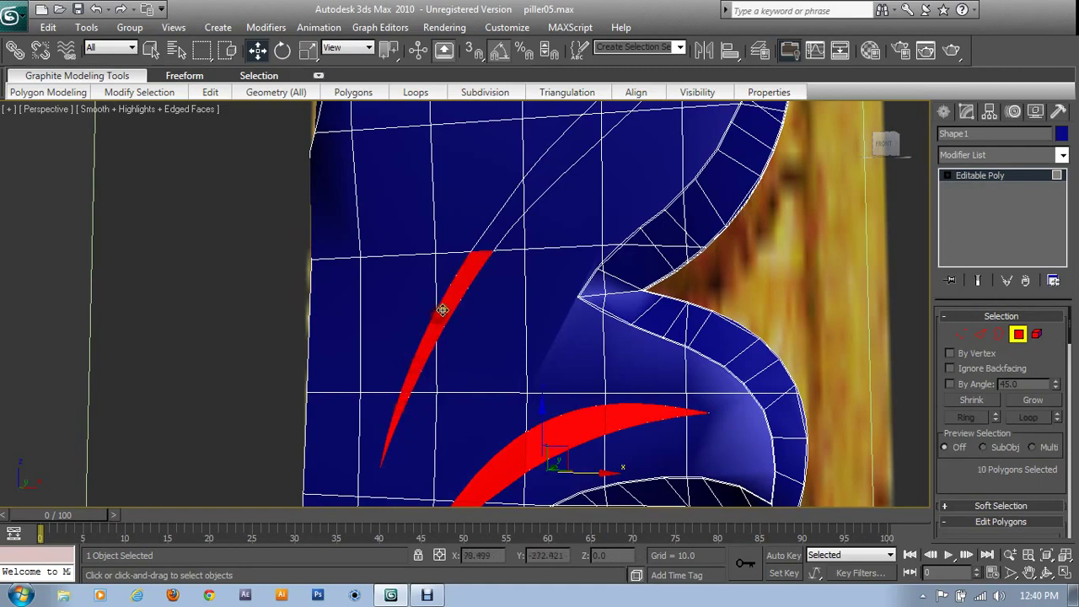
pyautogui.keyDown('ctrl'); pyautogui.click(491, 244); pyautogui.keyUp('ctrl')
pyautogui.keyDown('ctrl'); pyautogui.click(524, 194); pyautogui.keyUp('ctrl')
pyautogui.moveTo(548, 212); pyautogui.dragTo(554, 298, button='middle')
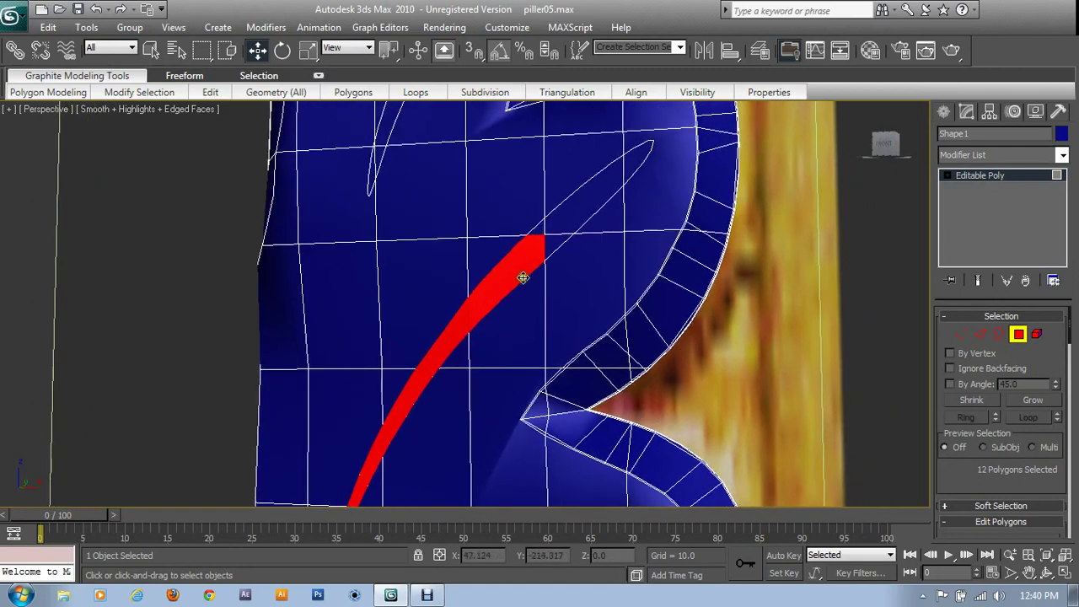
pyautogui.keyDown('ctrl'); pyautogui.click(569, 212); pyautogui.keyUp('ctrl')
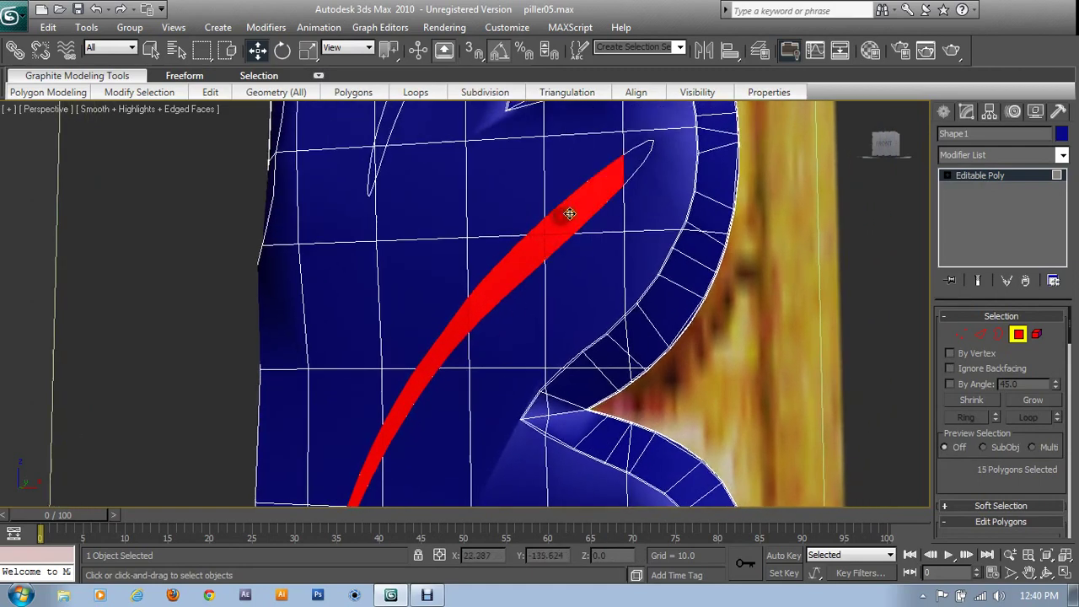
pyautogui.keyDown('ctrl'); pyautogui.click(626, 169); pyautogui.keyUp('ctrl')
pyautogui.moveTo(627, 169)
pyautogui.keyDown('alt'); pyautogui.mouseDown(button='middle')
pyautogui.moveTo(470, 303)
pyautogui.moveTo(450, 422)
pyautogui.mouseUp(button='middle'); pyautogui.keyUp('alt')
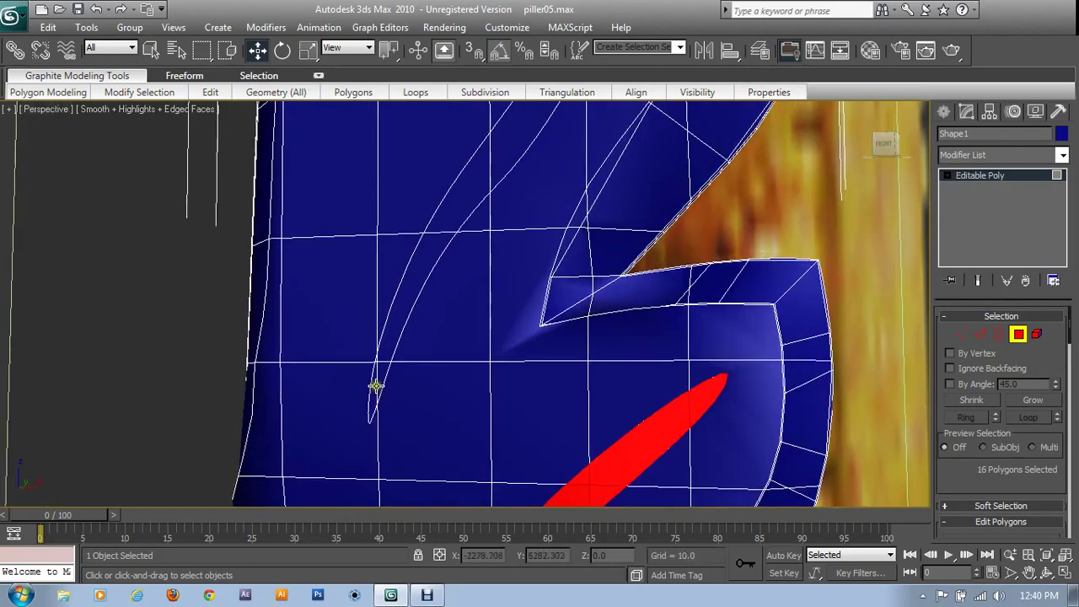
# Add the left vein strip's polygons up to its top, completing both veins
pyautogui.keyDown('ctrl'); pyautogui.click(374, 390); pyautogui.keyUp('ctrl')
pyautogui.keyDown('ctrl'); pyautogui.click(465, 232); pyautogui.keyUp('ctrl')
pyautogui.keyDown('ctrl'); pyautogui.click(458, 224); pyautogui.keyUp('ctrl')
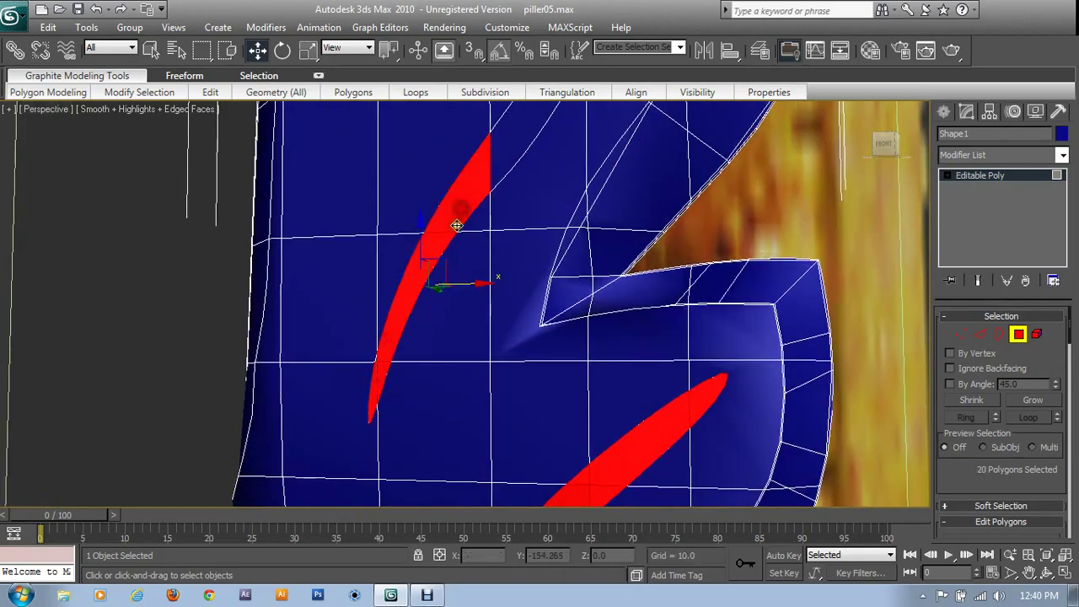
pyautogui.moveTo(458, 224)
pyautogui.keyDown('alt'); pyautogui.mouseDown(button='middle')
pyautogui.moveTo(444, 444)
pyautogui.moveTo(454, 347)
pyautogui.mouseUp(button='middle'); pyautogui.keyUp('alt')
pyautogui.keyDown('ctrl'); pyautogui.click(449, 306); pyautogui.keyUp('ctrl')
pyautogui.keyDown('ctrl'); pyautogui.click(504, 208); pyautogui.keyUp('ctrl')
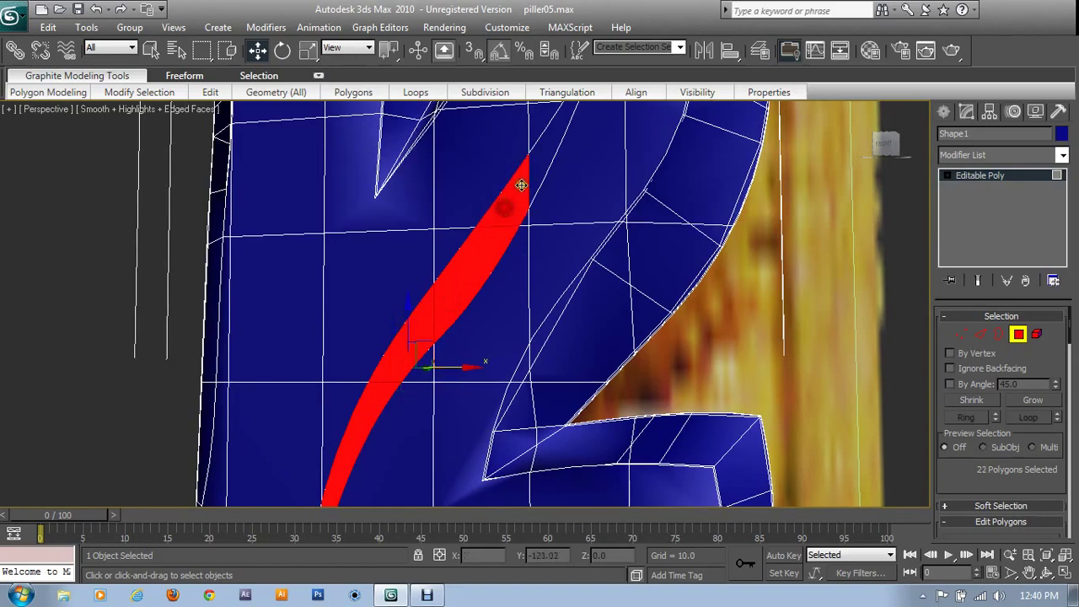
pyautogui.keyDown('ctrl'); pyautogui.click(536, 160); pyautogui.keyUp('ctrl')
pyautogui.moveTo(559, 177); pyautogui.dragTo(564, 339, button='middle')
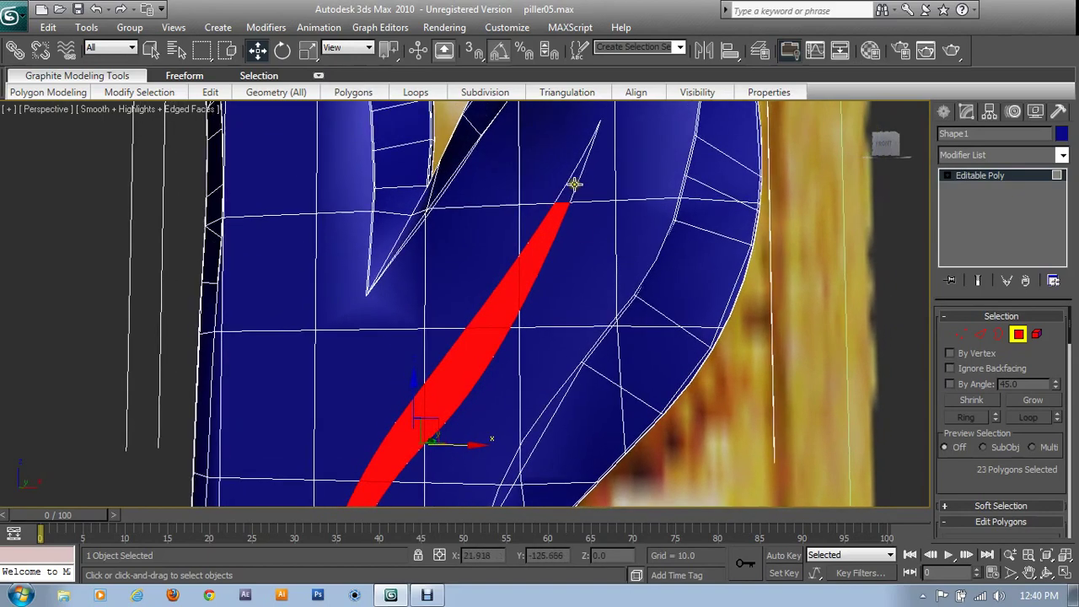
pyautogui.keyDown('ctrl'); pyautogui.click(573, 183); pyautogui.keyUp('ctrl')
pyautogui.moveTo(509, 364)
pyautogui.mouseDown(button='middle')
pyautogui.moveTo(583, 136)
pyautogui.moveTo(552, 311)
pyautogui.moveTo(619, 24)
pyautogui.moveTo(679, 604)
pyautogui.mouseUp(button='middle')
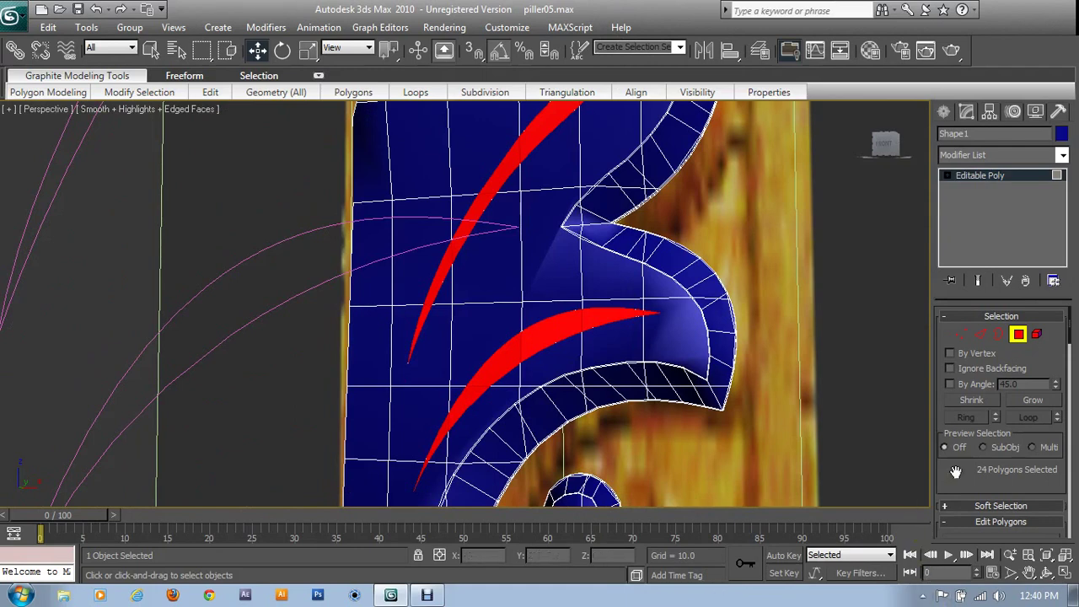
pyautogui.moveTo(955, 472); pyautogui.dragTo(978, 337)
# Inset the vein polygons as a group by 0.001
pyautogui.click(1053, 441)
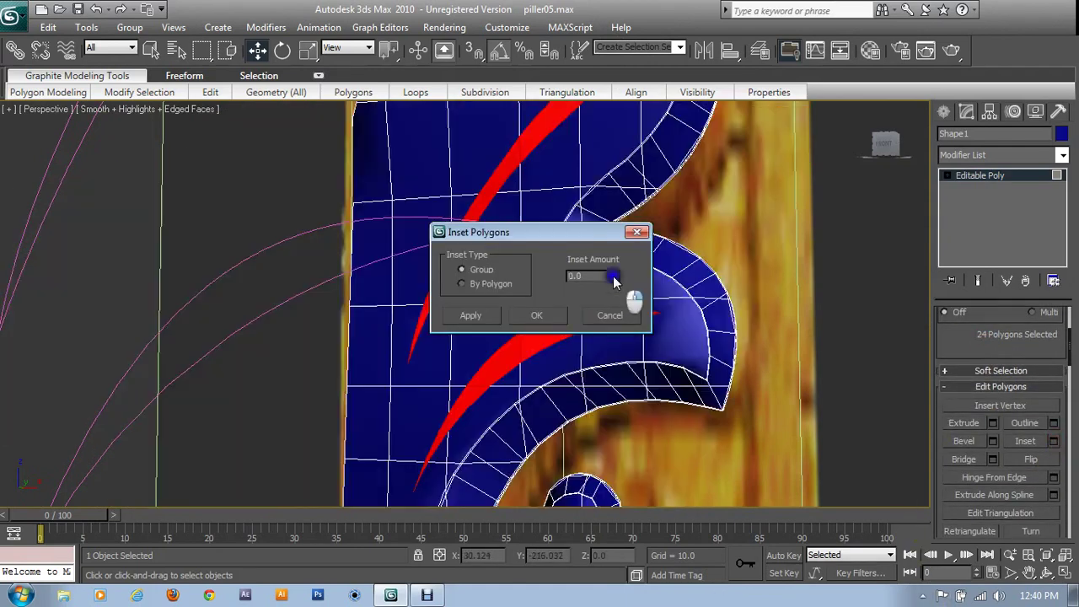
pyautogui.moveTo(615, 279); pyautogui.dragTo(602, 277)
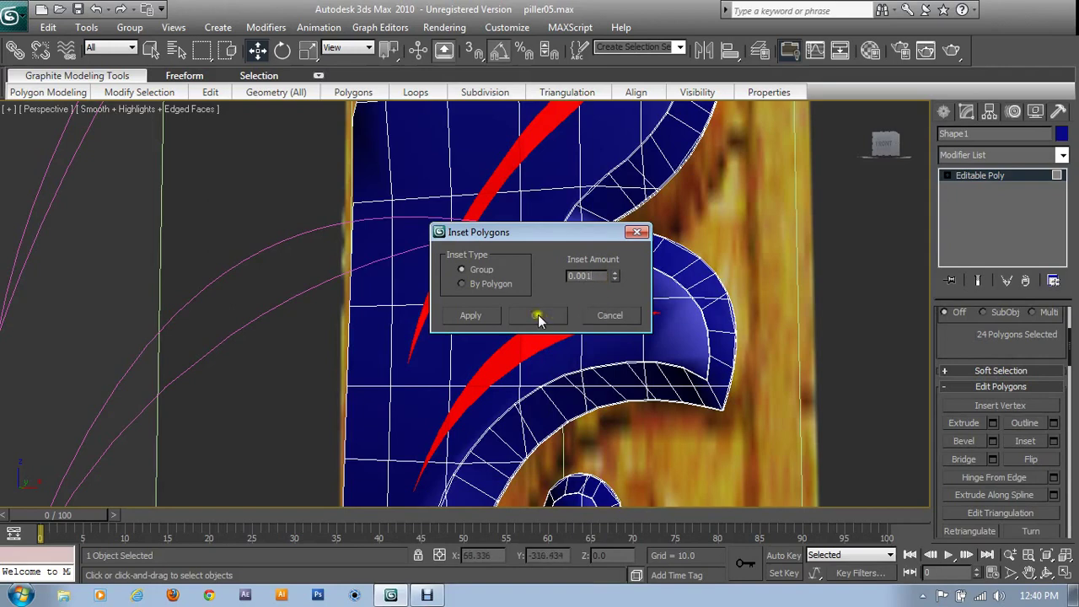
pyautogui.click(475, 289)
pyautogui.doubleClick(579, 278)
pyautogui.click(461, 269)
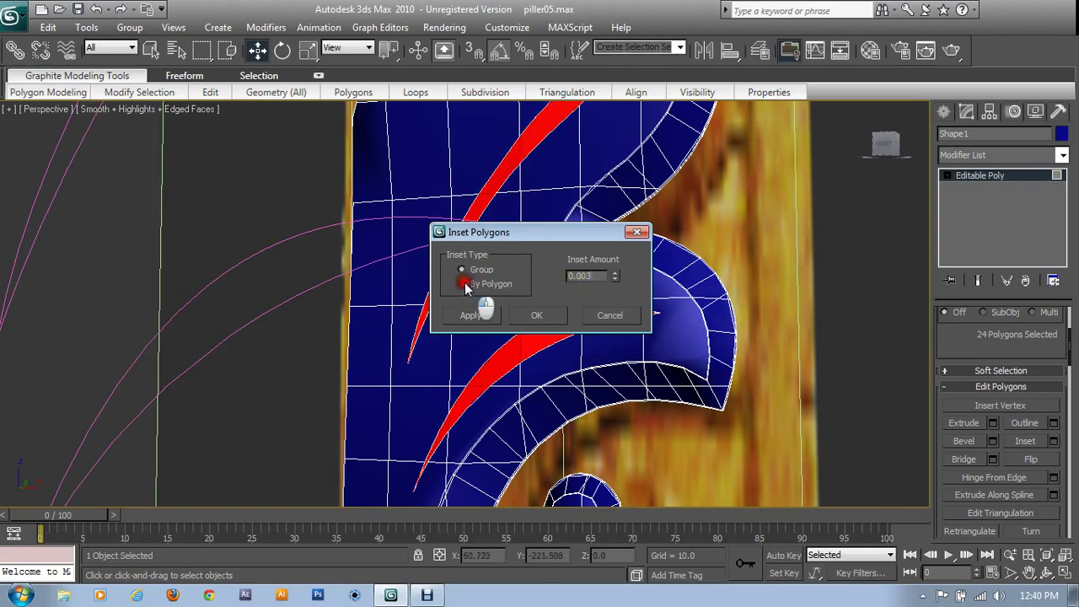
pyautogui.doubleClick(580, 277)
pyautogui.write('0.001')
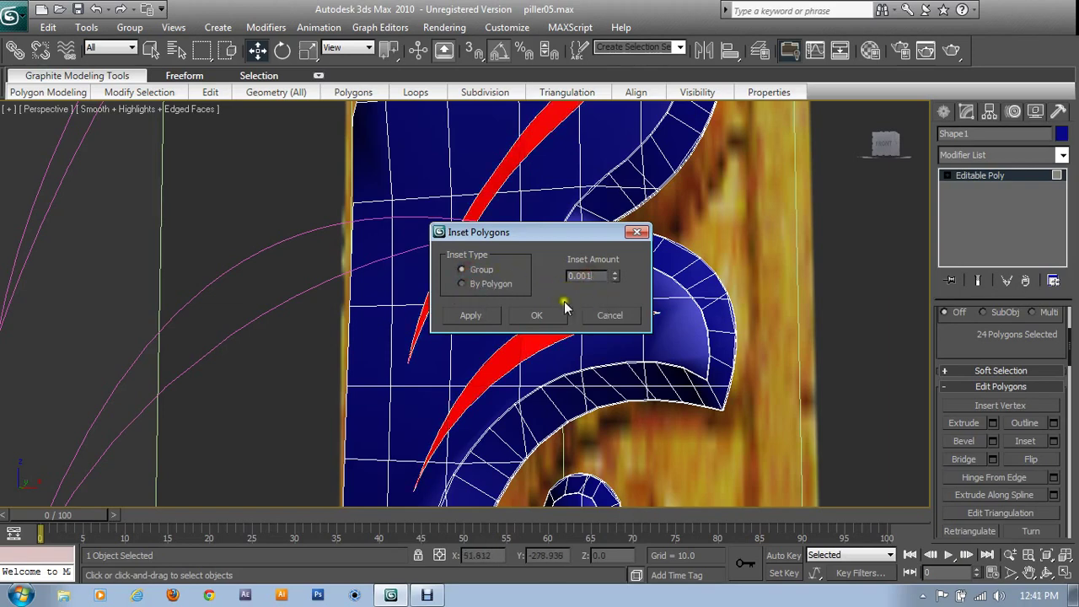
pyautogui.click(535, 315)
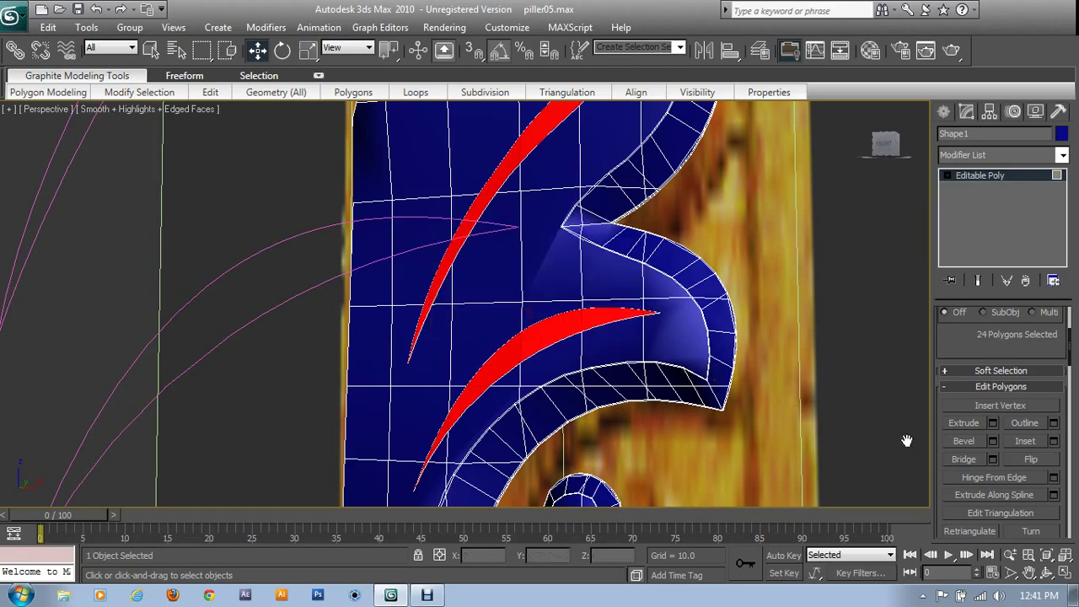
# Bevel the vein polygons inward with a height of -0.03
pyautogui.click(992, 441)
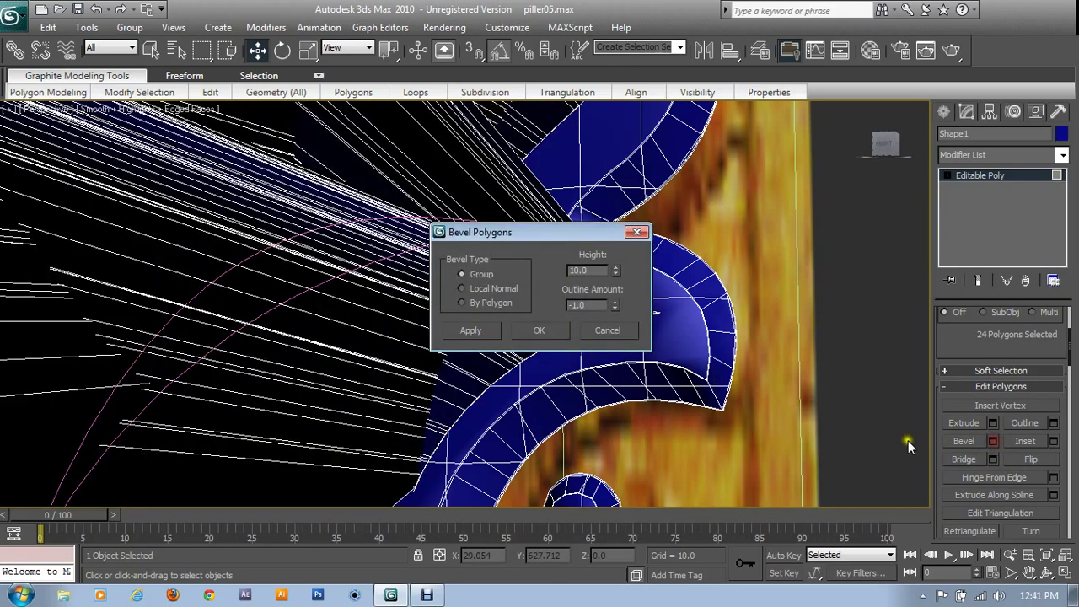
pyautogui.rightClick(616, 306)
pyautogui.rightClick(616, 272)
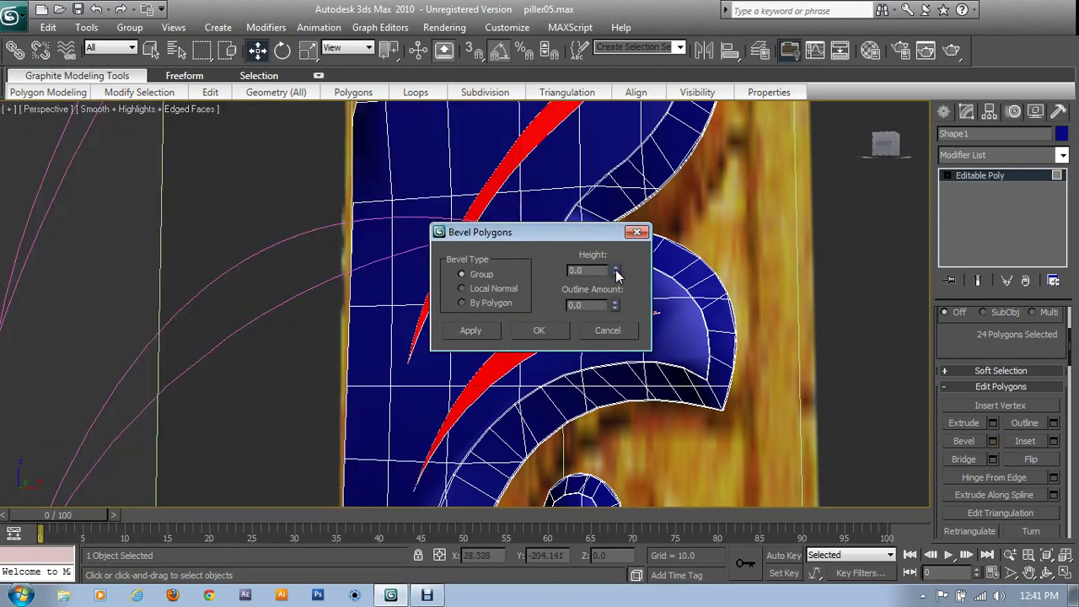
pyautogui.click(614, 271)
pyautogui.moveTo(615, 273); pyautogui.dragTo(614, 275)
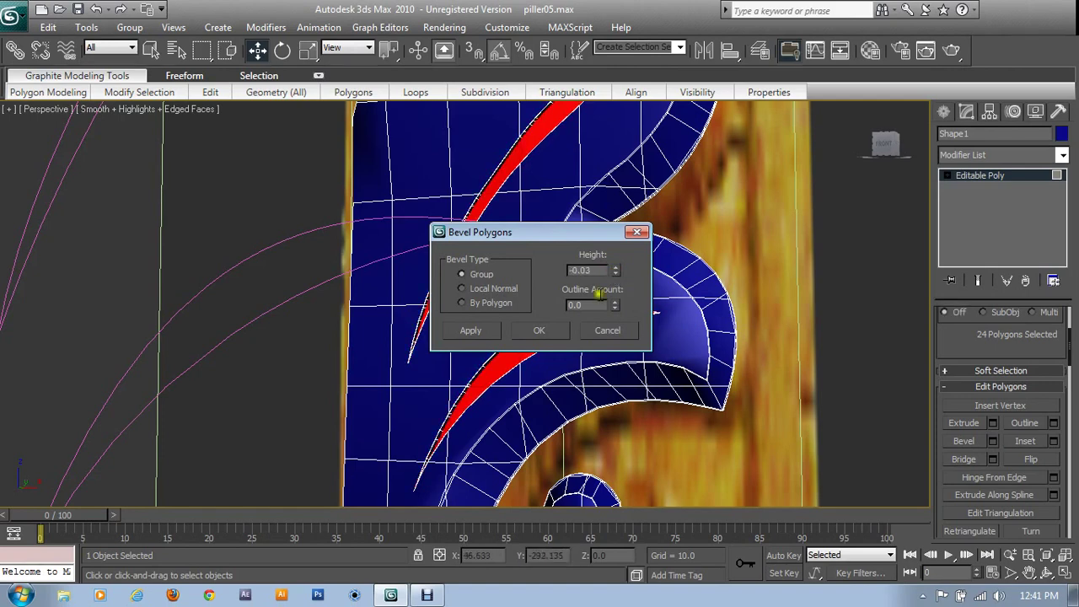
pyautogui.click(552, 330)
pyautogui.scroll(2, 548, 338)
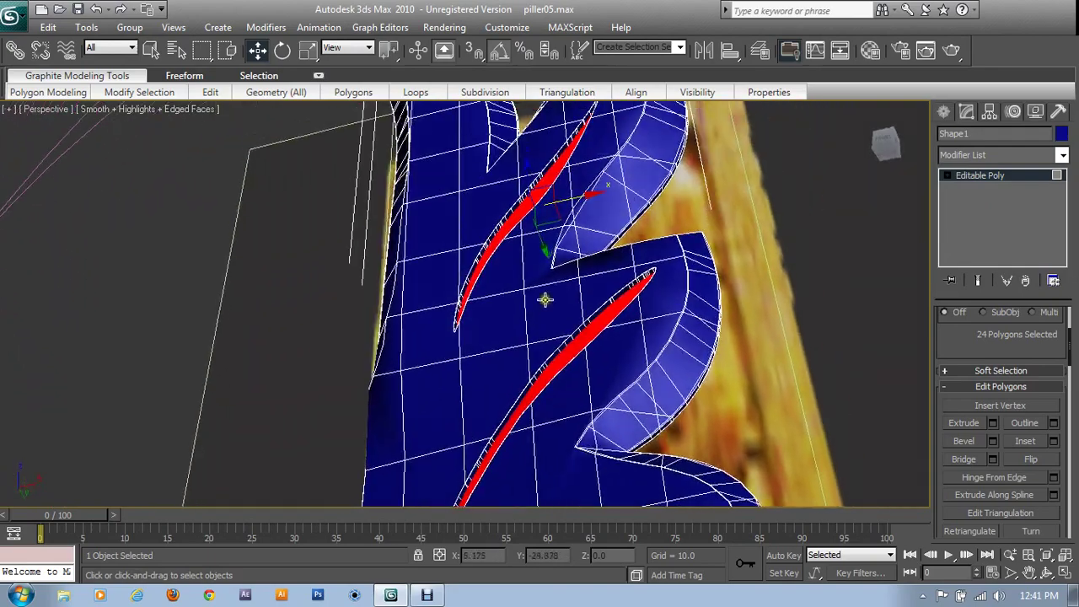
pyautogui.keyDown('alt'); pyautogui.moveTo(542, 346); pyautogui.dragTo(552, 279, button='middle'); pyautogui.keyUp('alt')
pyautogui.keyDown('alt'); pyautogui.moveTo(593, 369); pyautogui.dragTo(653, 196, button='middle'); pyautogui.keyUp('alt')
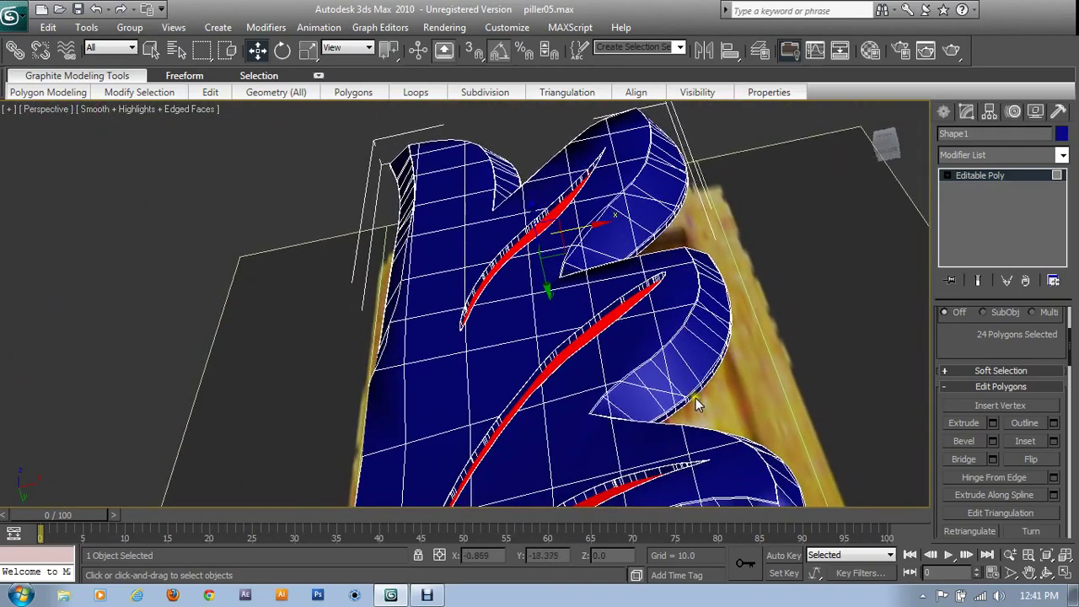
# Apply the bevel once more, then a second 0.001 inset on the veins
pyautogui.click(993, 441)
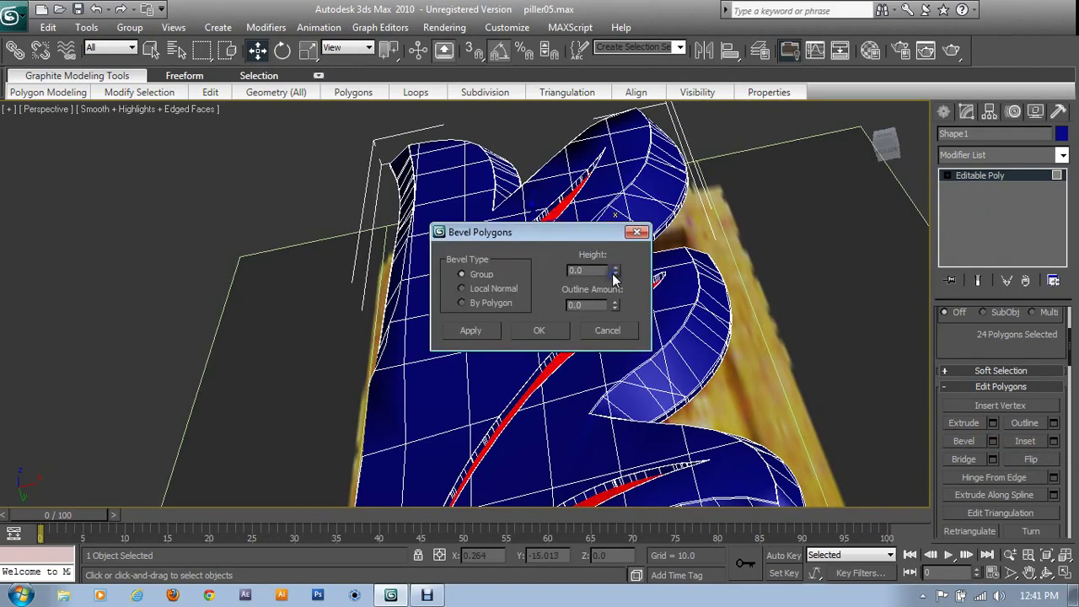
pyautogui.click(584, 270)
pyautogui.click(555, 333)
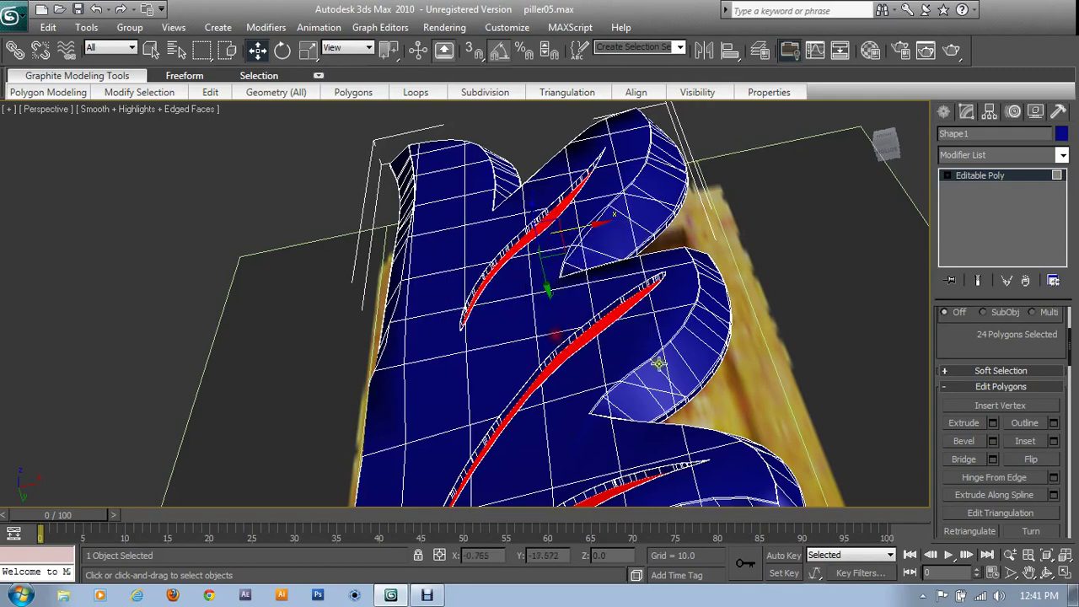
pyautogui.click(1053, 441)
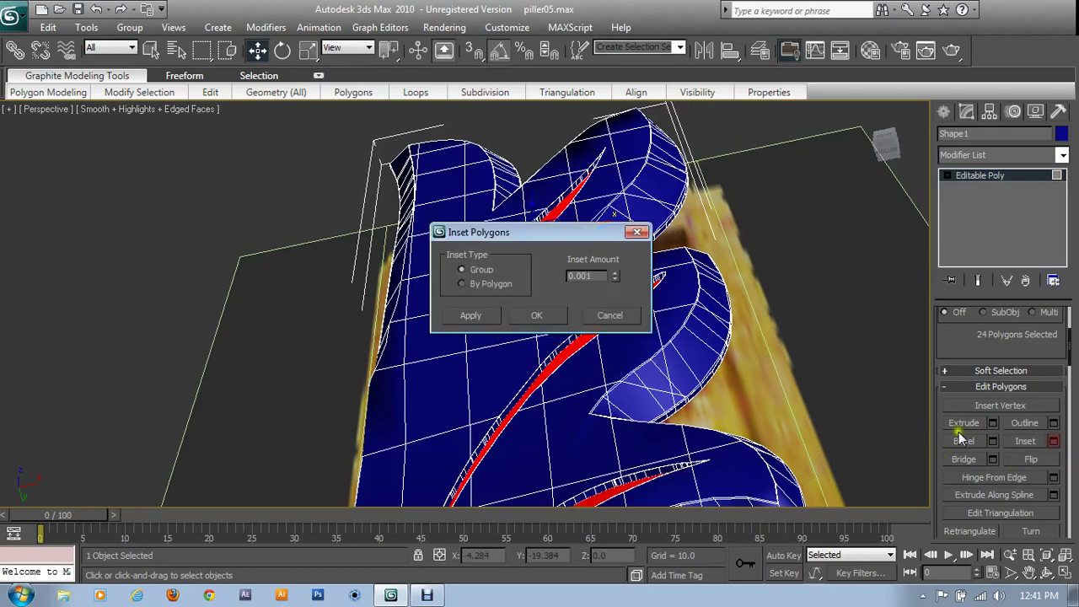
pyautogui.click(529, 321)
pyautogui.moveTo(528, 320)
pyautogui.mouseDown(button='middle')
pyautogui.moveTo(645, 237)
pyautogui.moveTo(655, 215)
pyautogui.mouseUp(button='middle')
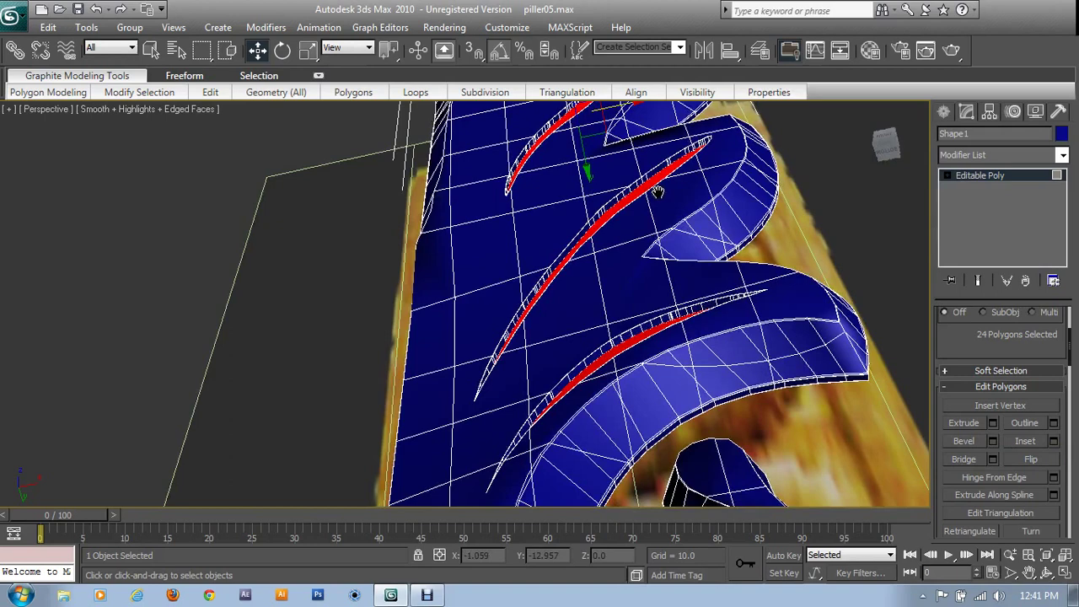
# Exit polygon level and TurboSmooth the grooved leaf: Isoline Display, Explicit Normals, 2 iterations
pyautogui.click(982, 173)
pyautogui.keyDown('alt'); pyautogui.moveTo(695, 262); pyautogui.dragTo(693, 314, button='middle'); pyautogui.keyUp('alt')
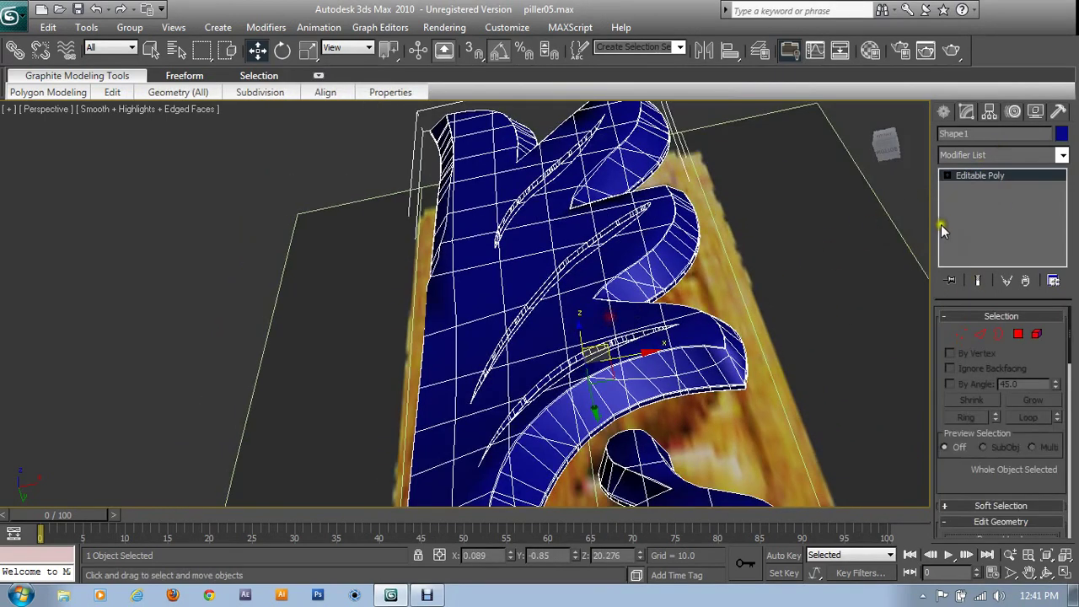
pyautogui.click(943, 111)
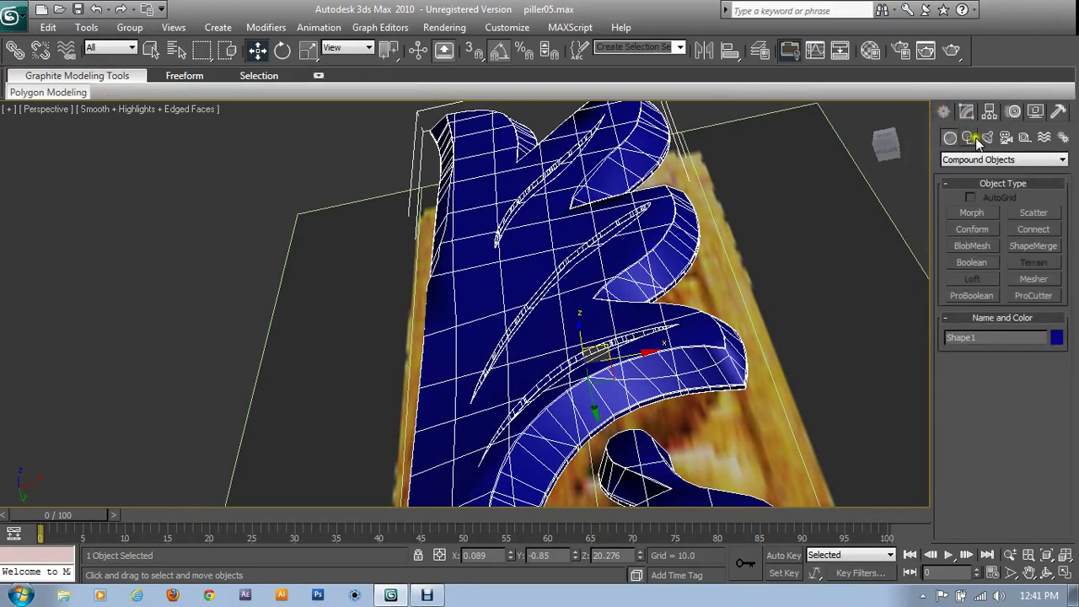
pyautogui.click(967, 111)
pyautogui.click(979, 156)
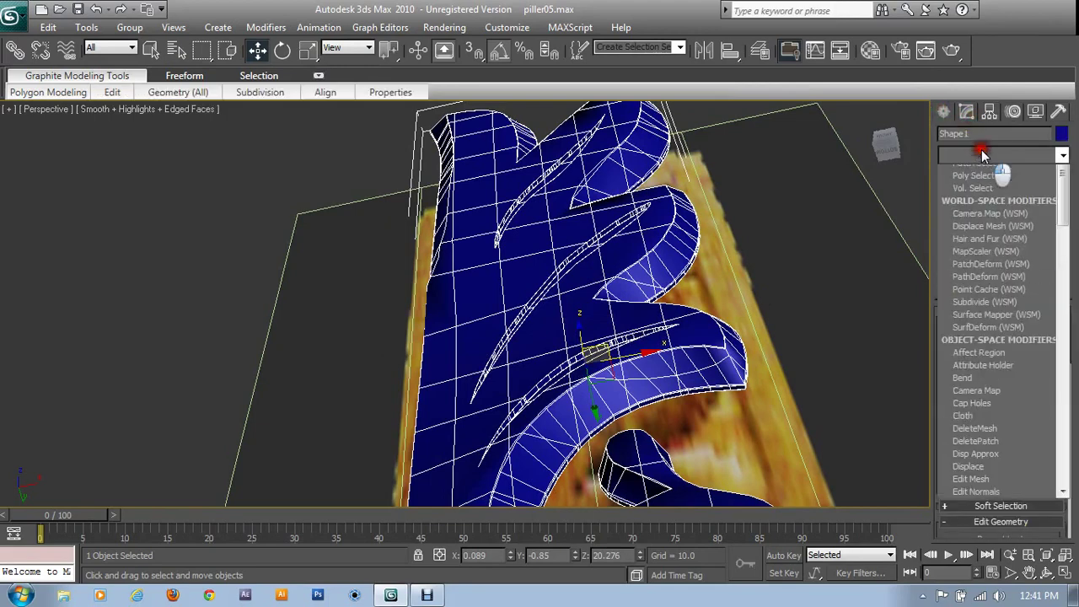
pyautogui.press('t')
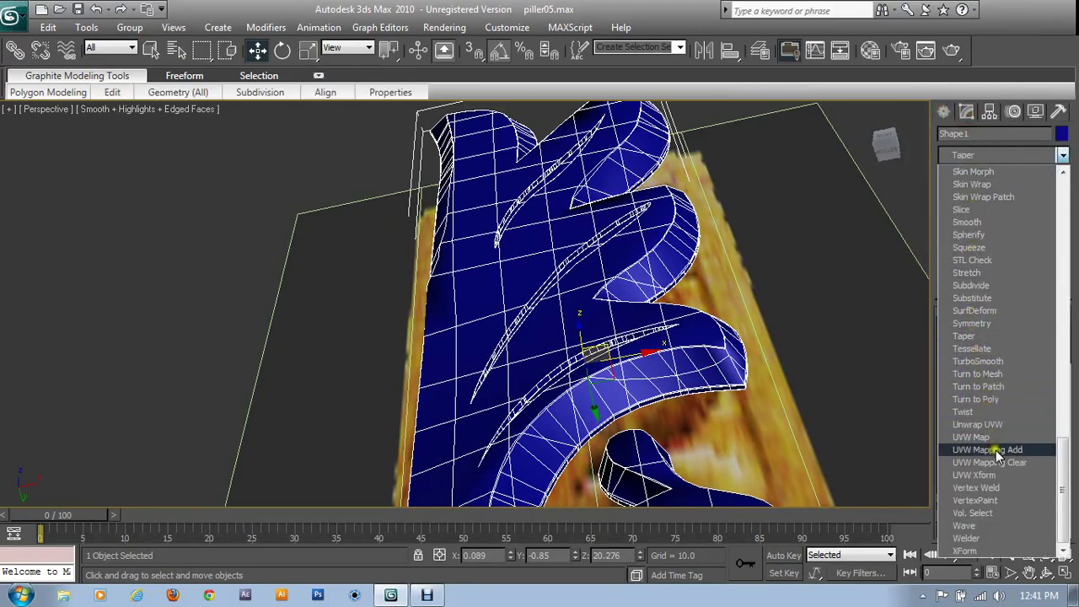
pyautogui.click(987, 361)
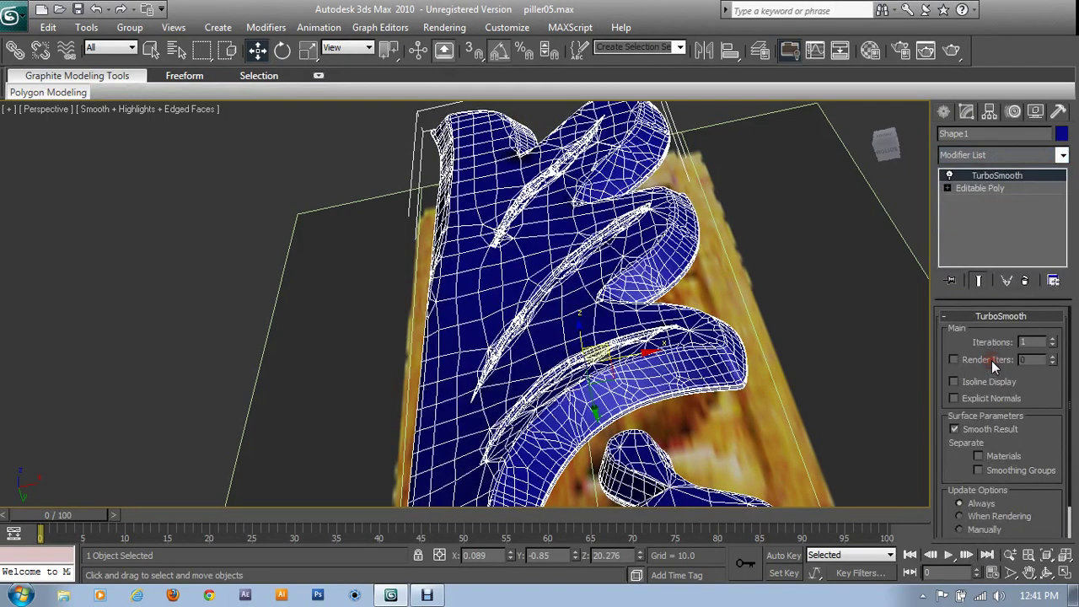
pyautogui.click(967, 382)
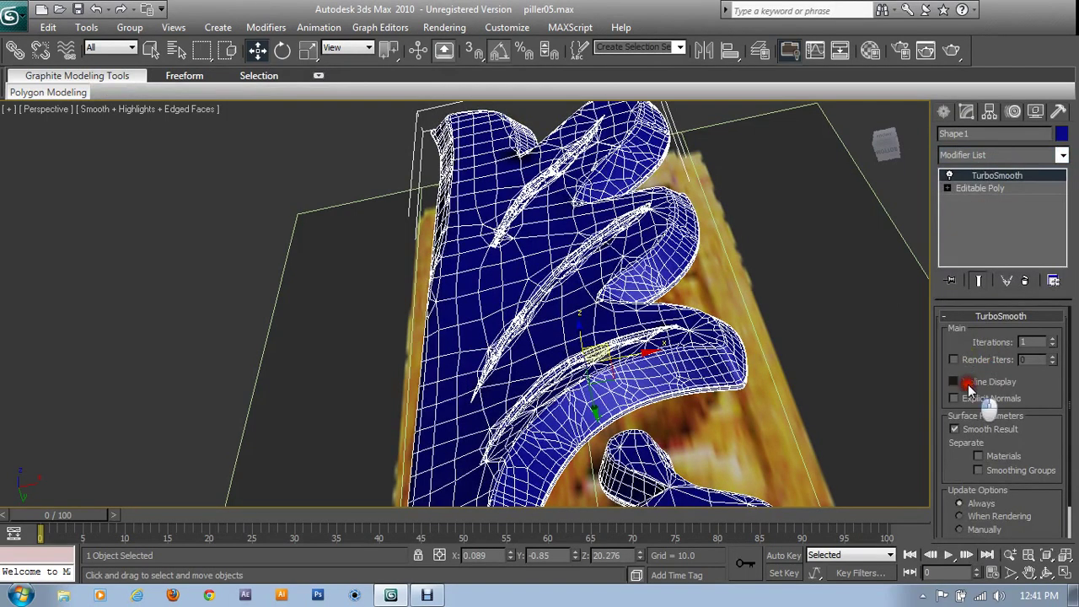
pyautogui.click(971, 400)
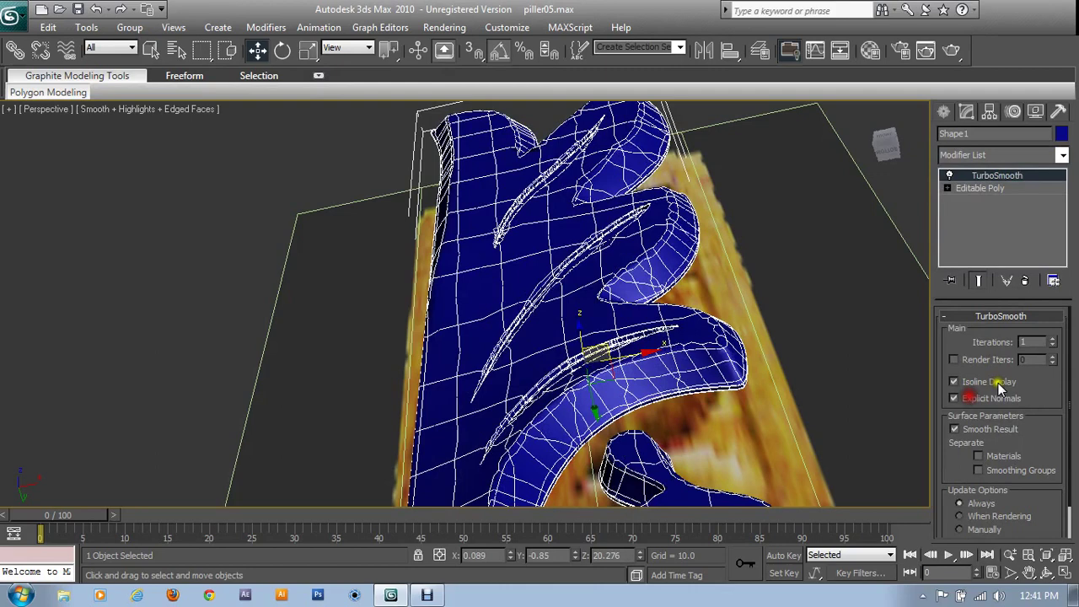
pyautogui.click(1054, 339)
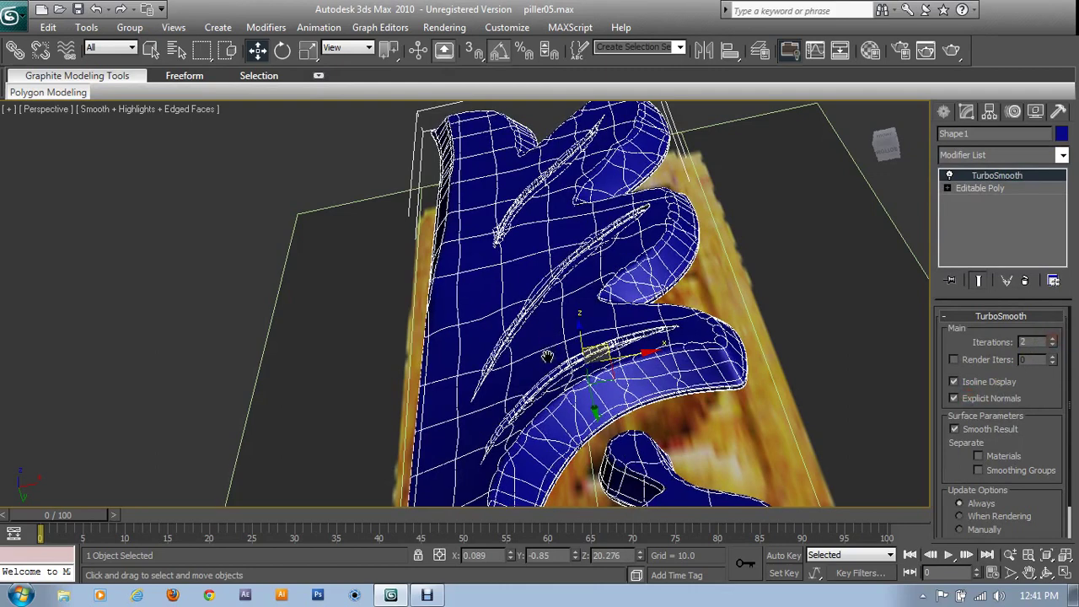
pyautogui.scroll(-5, 548, 357)
# Render the smoothed leaf on the pillar from the perspective view and again after panning
pyautogui.click(951, 50)
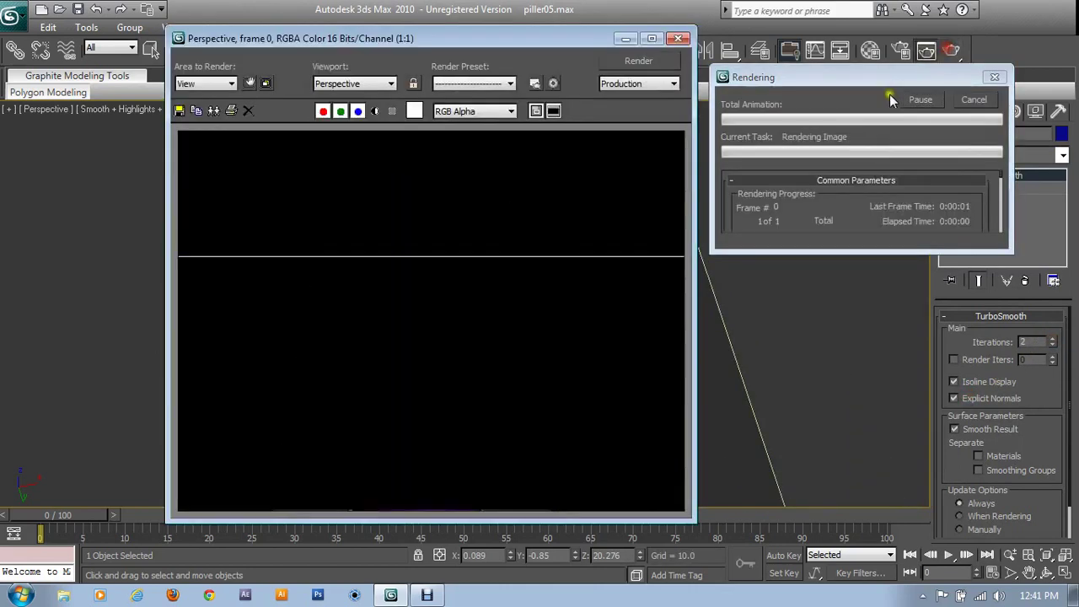
pyautogui.click(678, 38)
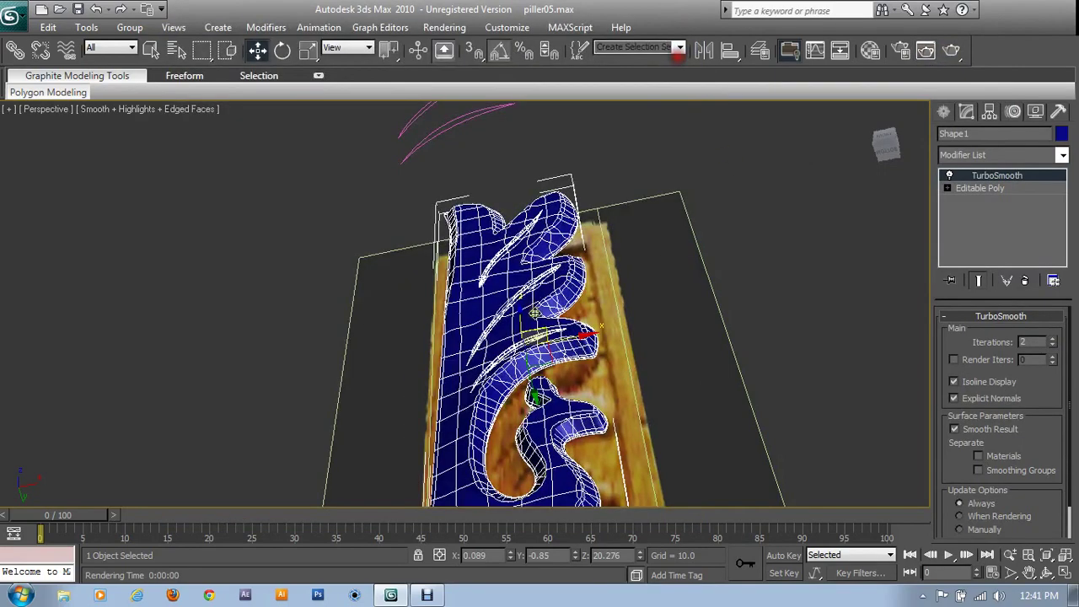
pyautogui.moveTo(561, 331); pyautogui.dragTo(628, 369, button='middle')
pyautogui.click(927, 52)
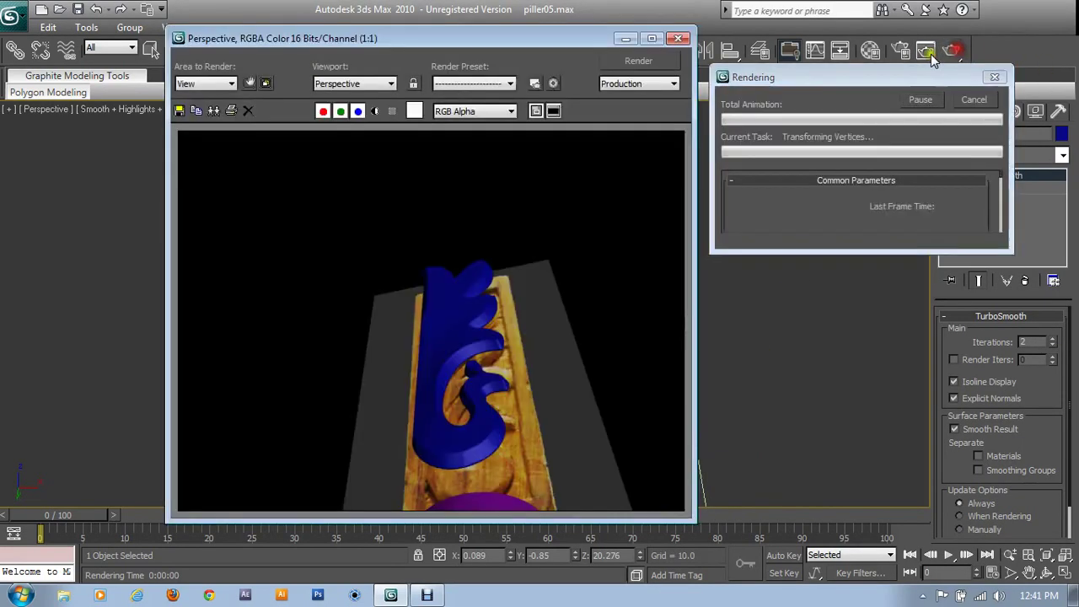
pyautogui.click(678, 39)
# Zoom in and render close-ups of the leaf blades to inspect the vein grooves
pyautogui.scroll(3, 620, 305)
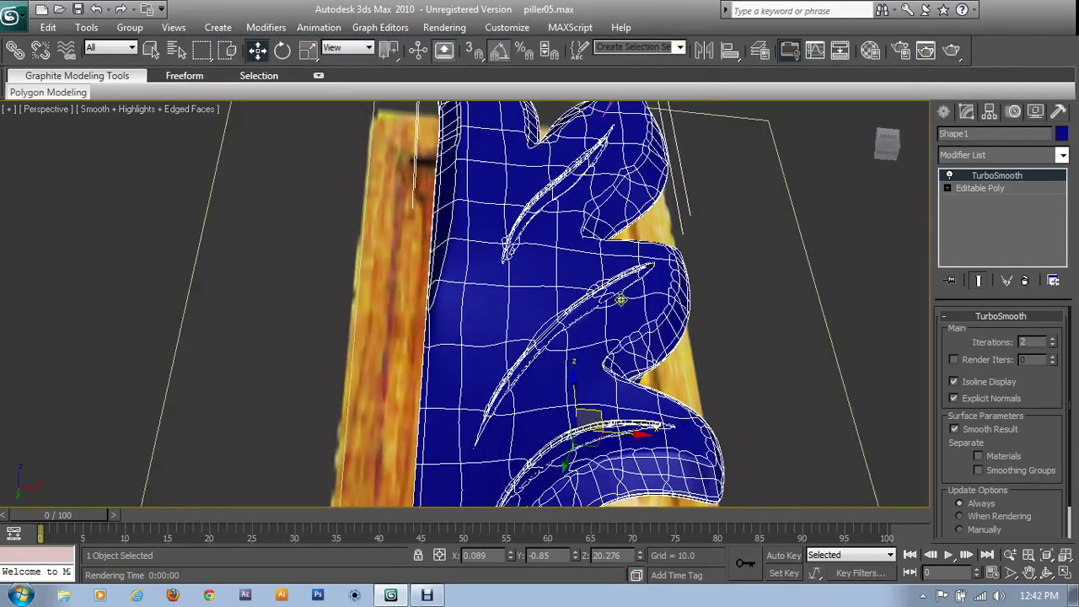
pyautogui.click(950, 52)
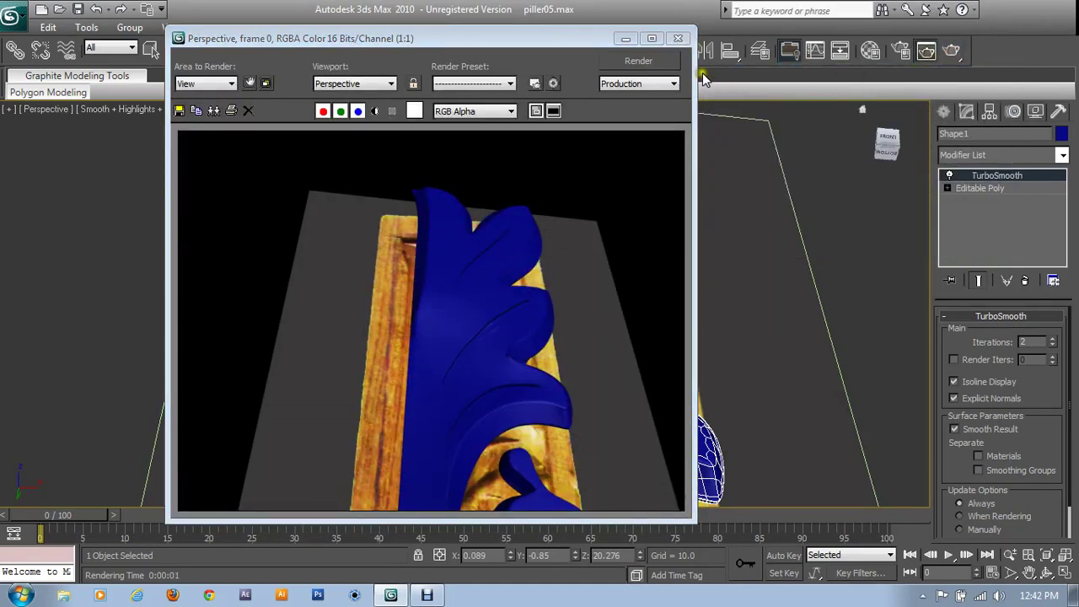
pyautogui.click(678, 38)
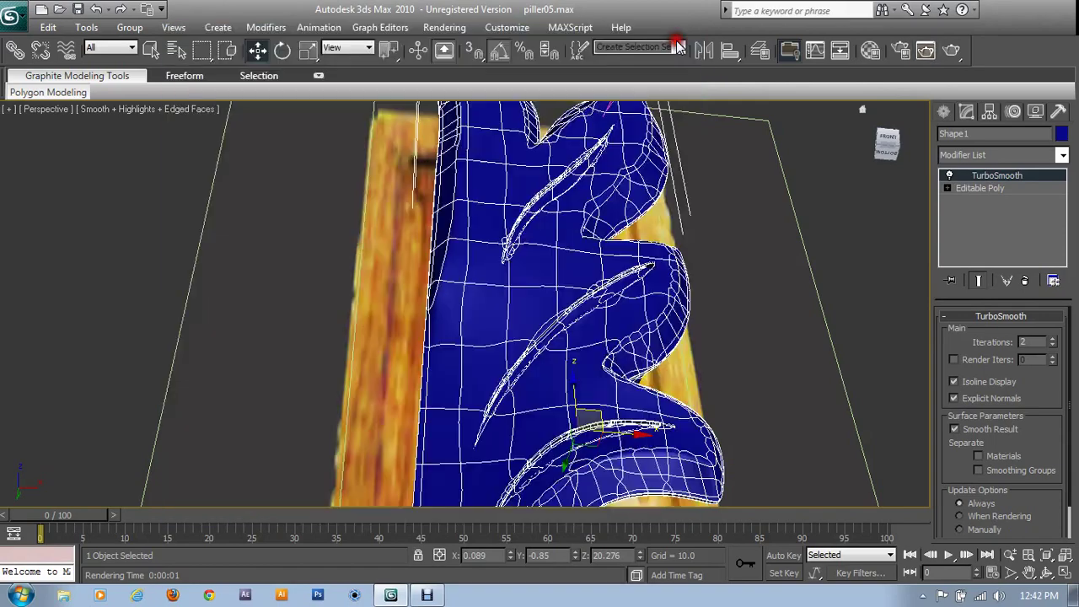
pyautogui.scroll(-2, 660, 377)
pyautogui.scroll(2, 661, 406)
pyautogui.keyDown('alt'); pyautogui.moveTo(672, 357); pyautogui.dragTo(582, 315, button='middle'); pyautogui.keyUp('alt')
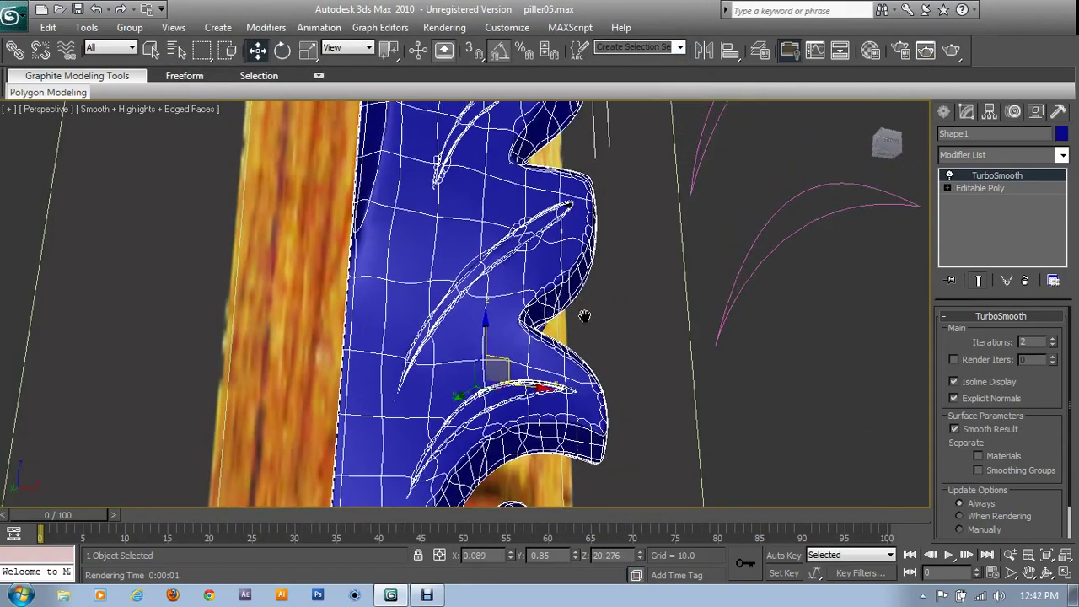
pyautogui.scroll(2, 598, 323)
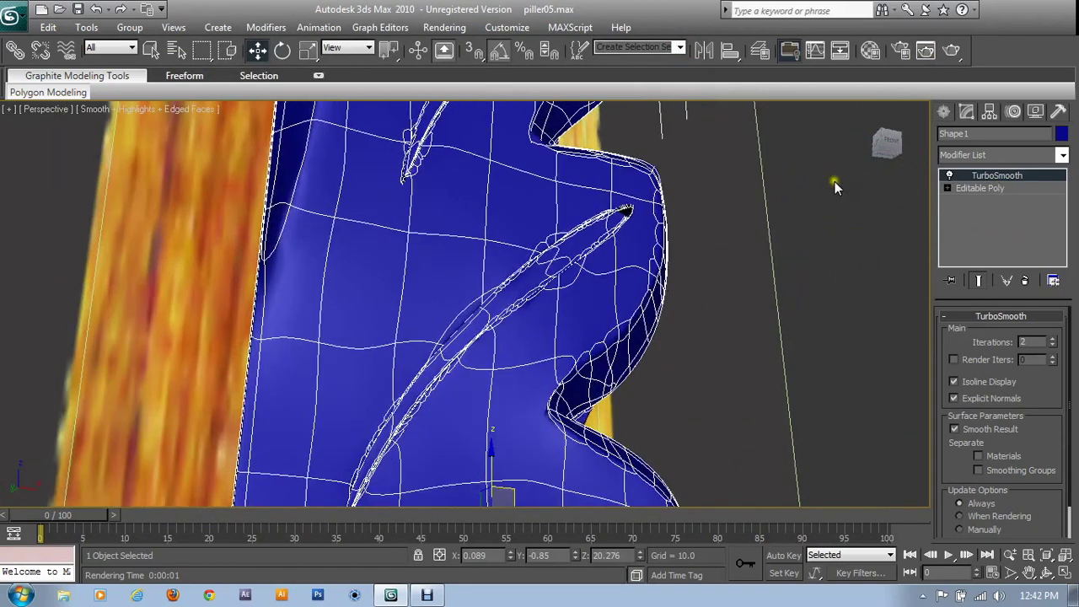
pyautogui.click(950, 52)
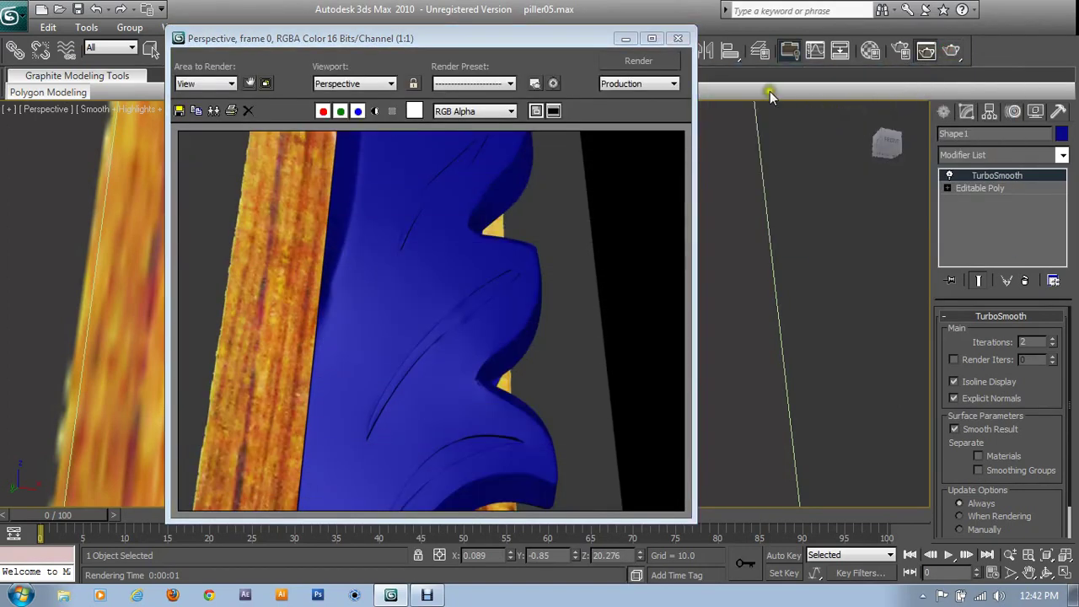
pyautogui.click(680, 39)
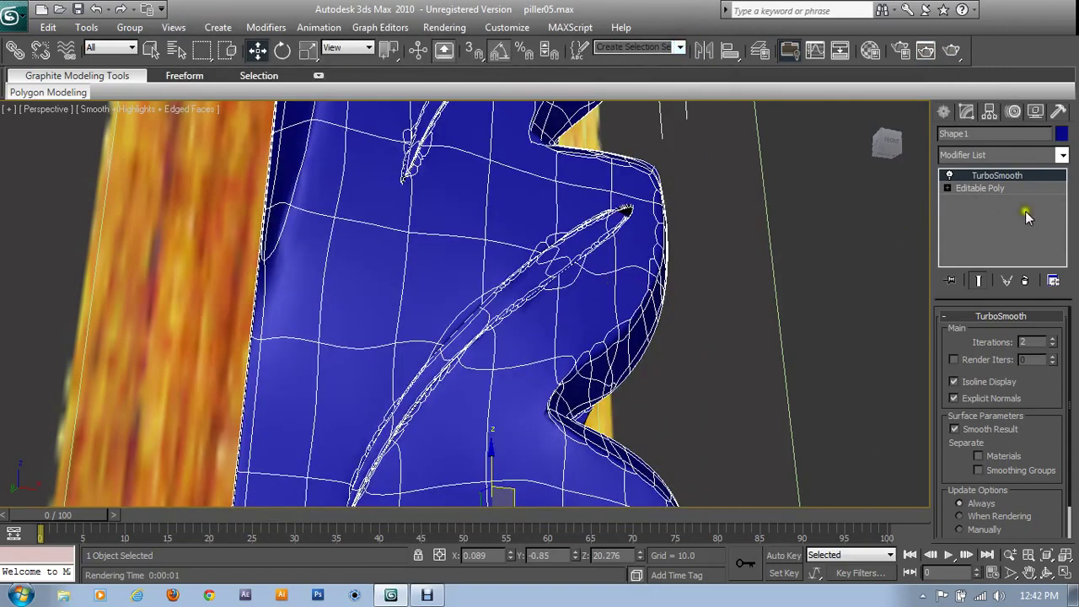
# Delete the TurboSmooth modifier, leaving the leaf a plain Editable Poly
pyautogui.click(952, 175)
pyautogui.moveTo(650, 258)
pyautogui.keyDown('alt'); pyautogui.mouseDown(button='middle')
pyautogui.moveTo(549, 334)
pyautogui.moveTo(566, 326)
pyautogui.mouseUp(button='middle'); pyautogui.keyUp('alt')
pyautogui.moveTo(369, 375)
pyautogui.keyDown('alt'); pyautogui.mouseDown(button='middle')
pyautogui.moveTo(571, 195)
pyautogui.moveTo(549, 311)
pyautogui.moveTo(545, 216)
pyautogui.mouseUp(button='middle'); pyautogui.keyUp('alt')
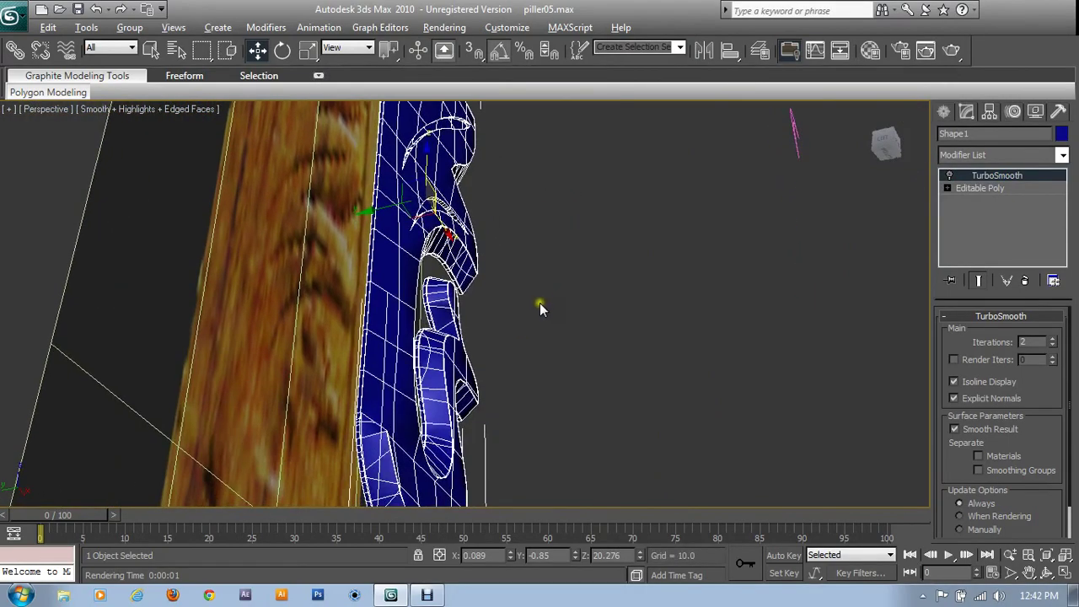
pyautogui.keyDown('alt'); pyautogui.moveTo(540, 305); pyautogui.dragTo(502, 268, button='middle'); pyautogui.keyUp('alt')
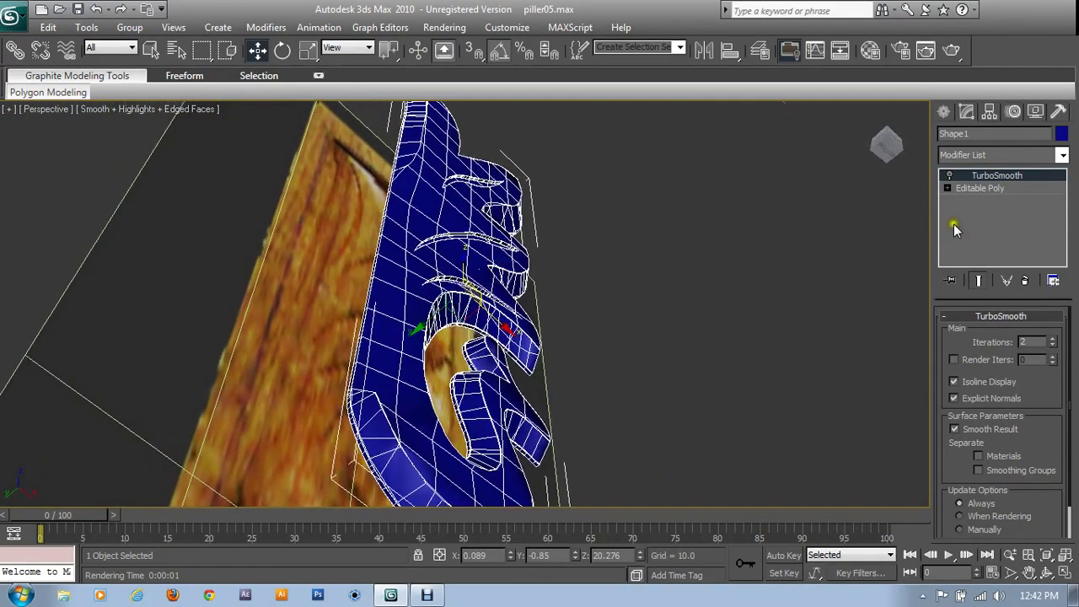
pyautogui.press('Delete')
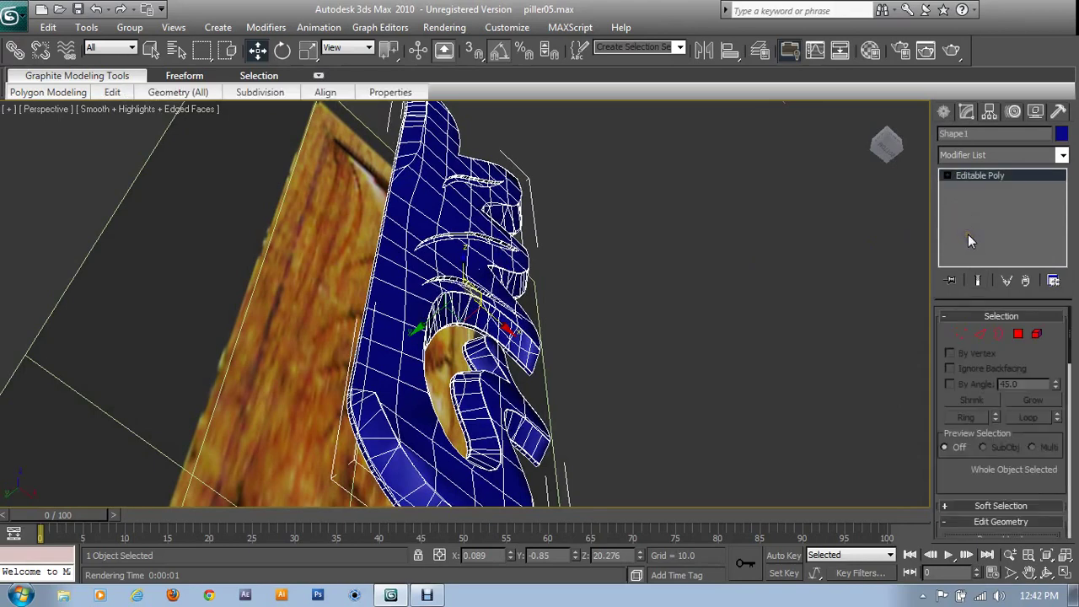
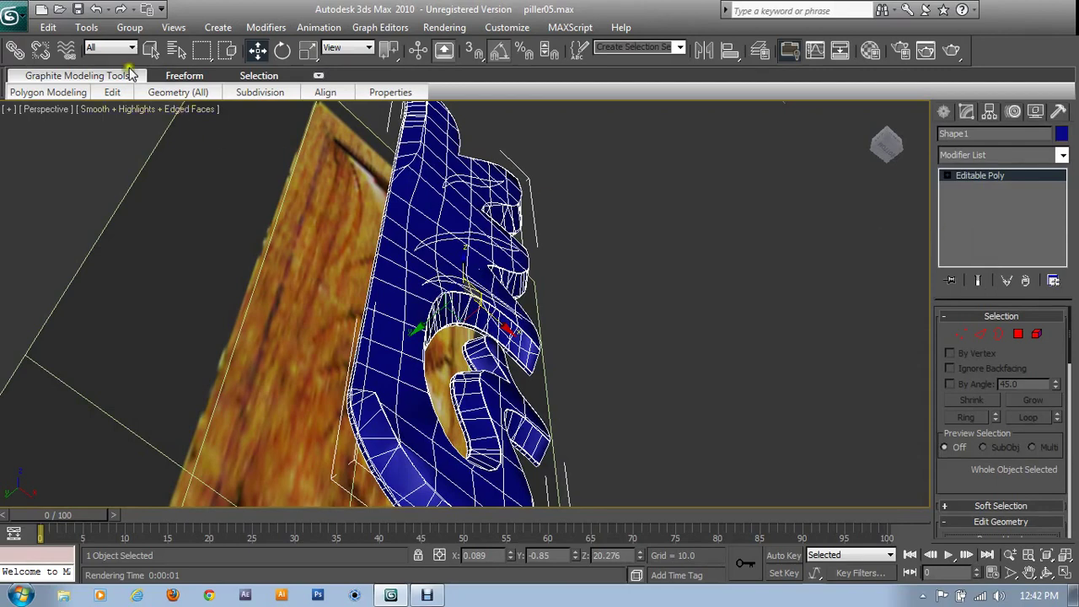
# Pick a file from Recent Documents and decline saving changes to the current scene
pyautogui.click(12, 16)
pyautogui.click(135, 103)
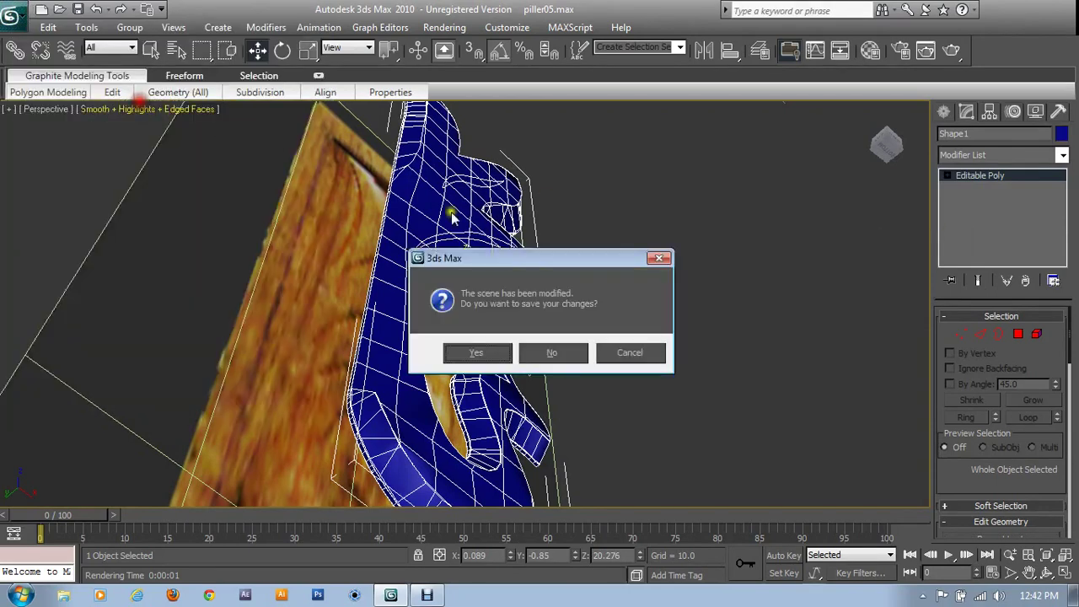
pyautogui.click(572, 356)
pyautogui.moveTo(580, 356)
pyautogui.keyDown('alt'); pyautogui.mouseDown(button='middle')
pyautogui.moveTo(451, 260)
pyautogui.moveTo(496, 234)
pyautogui.moveTo(518, 245)
pyautogui.moveTo(523, 212)
pyautogui.mouseUp(button='middle'); pyautogui.keyUp('alt')
pyautogui.moveTo(506, 278)
pyautogui.keyDown('alt'); pyautogui.mouseDown(button='middle')
pyautogui.moveTo(473, 356)
pyautogui.moveTo(422, 320)
pyautogui.mouseUp(button='middle'); pyautogui.keyUp('alt')
# Reopen piller04.max from Recent Documents and orbit to inspect the ornament
pyautogui.click(12, 16)
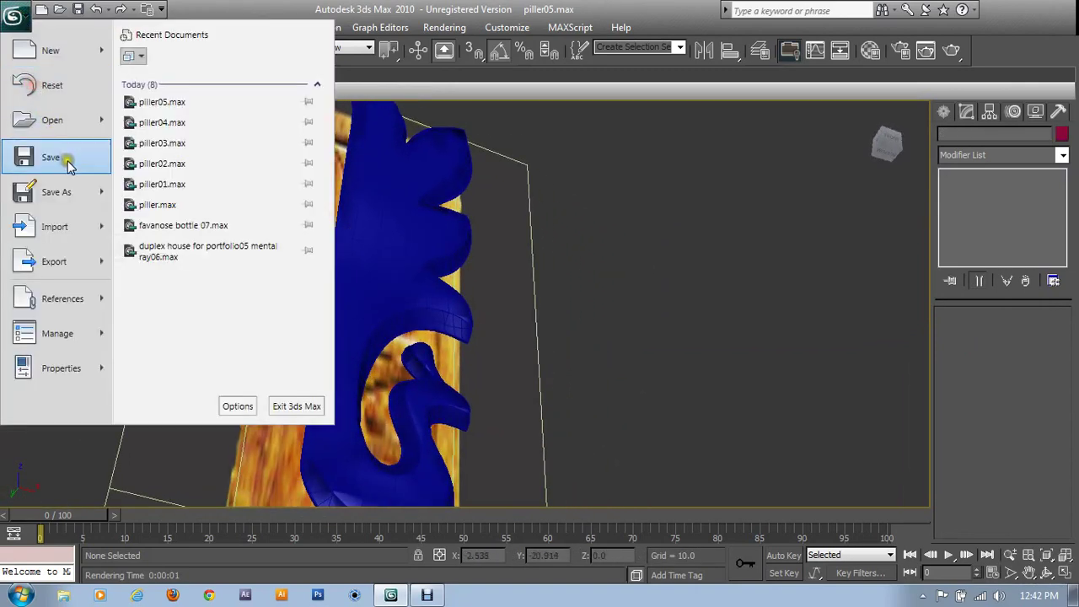
pyautogui.moveTo(57, 192)
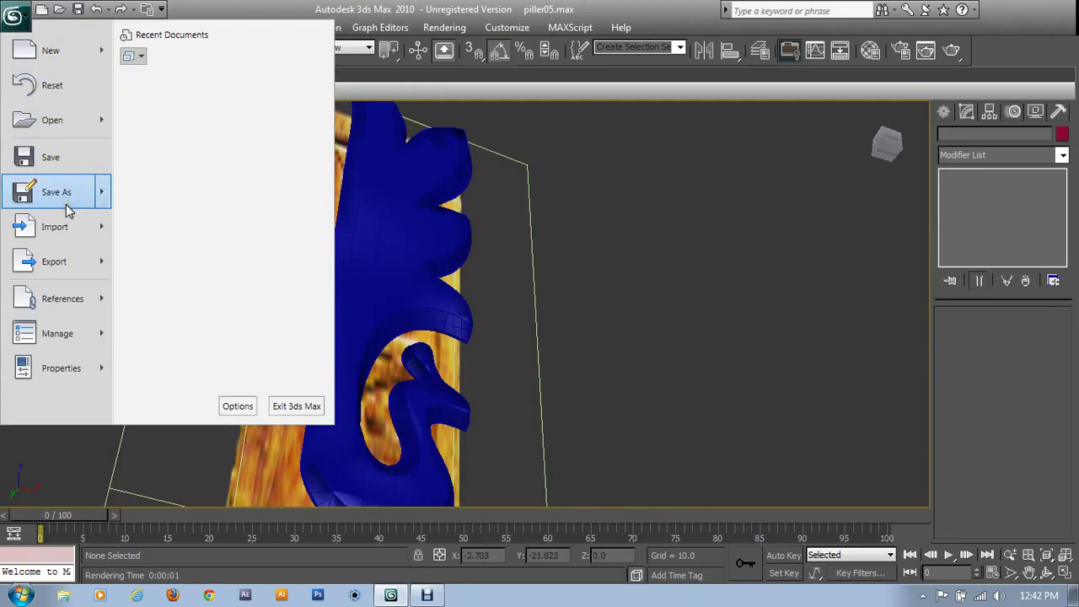
pyautogui.click(173, 127)
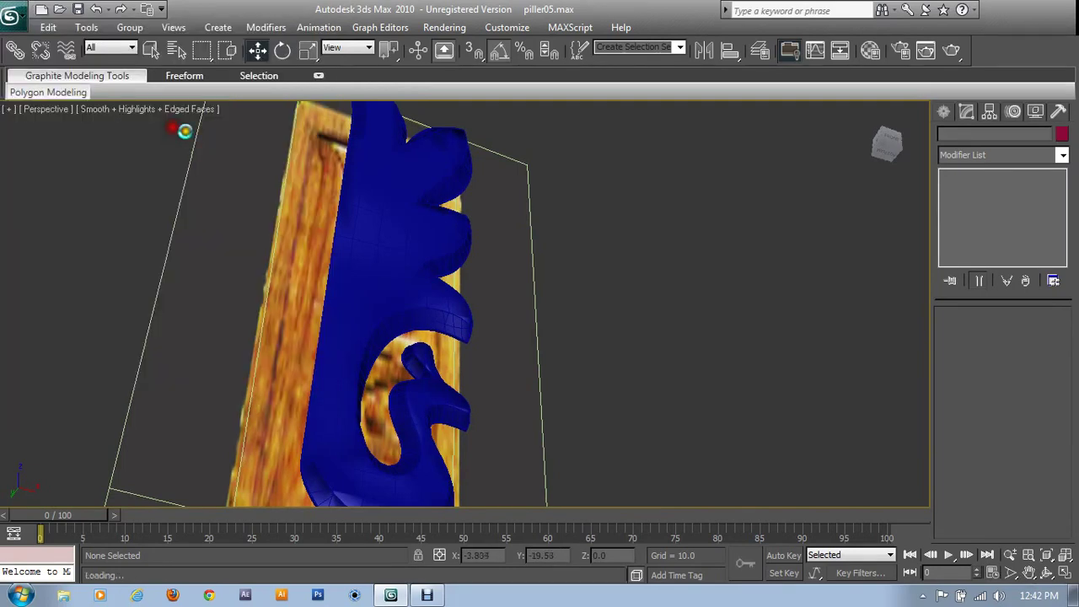
pyautogui.moveTo(414, 339)
pyautogui.keyDown('alt'); pyautogui.mouseDown(button='middle')
pyautogui.moveTo(616, 176)
pyautogui.moveTo(552, 238)
pyautogui.moveTo(543, 132)
pyautogui.moveTo(522, 140)
pyautogui.mouseUp(button='middle'); pyautogui.keyUp('alt')
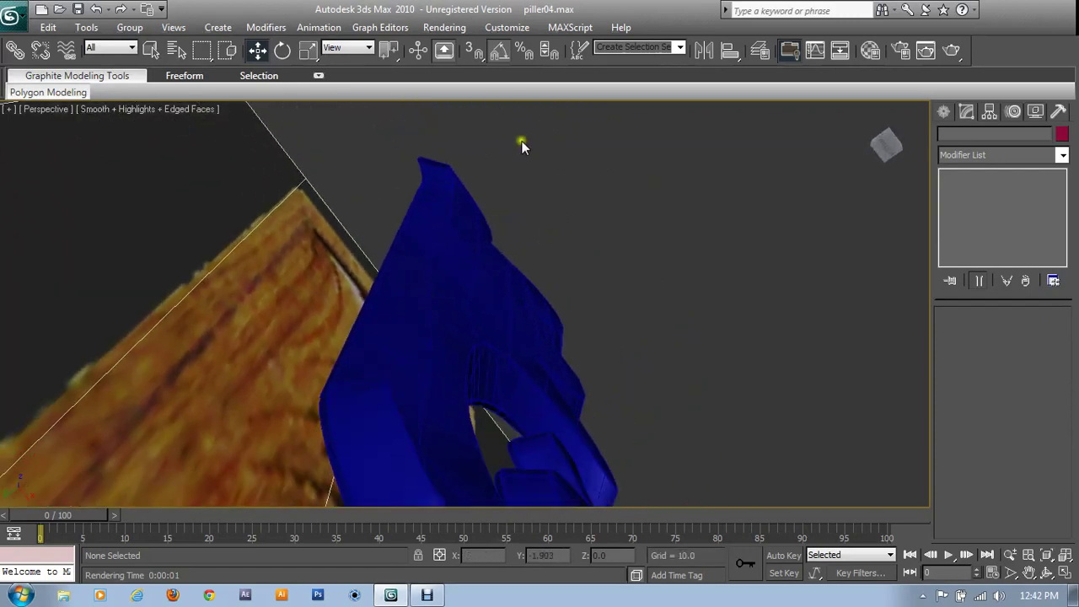
# Remove the TurboSmooth modifier from Shape1 and orbit close to inspect its plain mesh
pyautogui.click(504, 265)
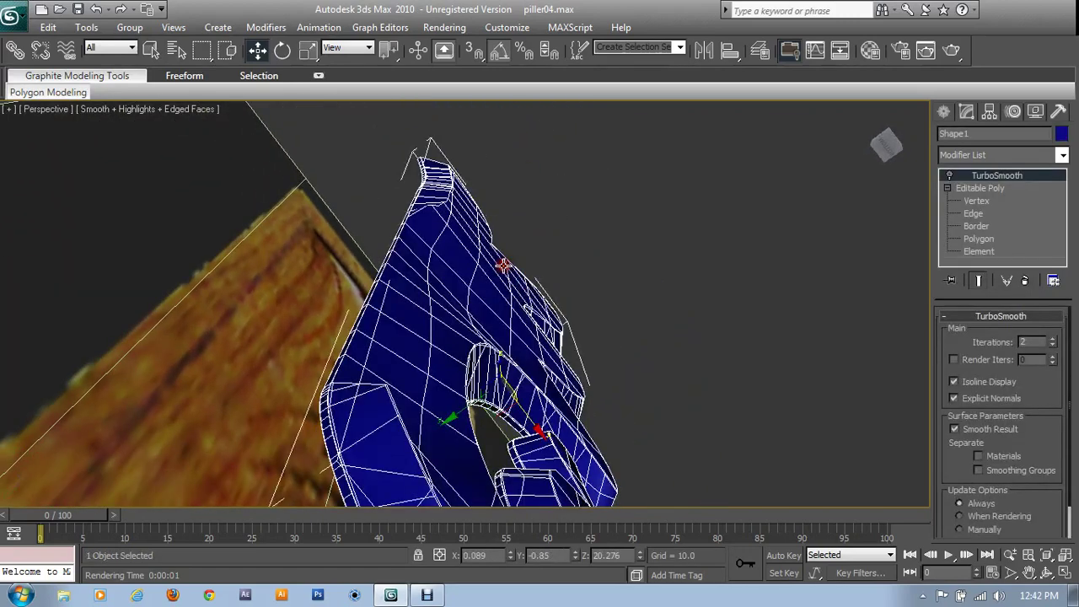
pyautogui.click(1022, 282)
pyautogui.moveTo(520, 305)
pyautogui.keyDown('alt'); pyautogui.mouseDown(button='middle')
pyautogui.moveTo(447, 344)
pyautogui.moveTo(410, 341)
pyautogui.moveTo(581, 235)
pyautogui.moveTo(523, 340)
pyautogui.moveTo(555, 321)
pyautogui.moveTo(559, 414)
pyautogui.moveTo(574, 319)
pyautogui.mouseUp(button='middle'); pyautogui.keyUp('alt')
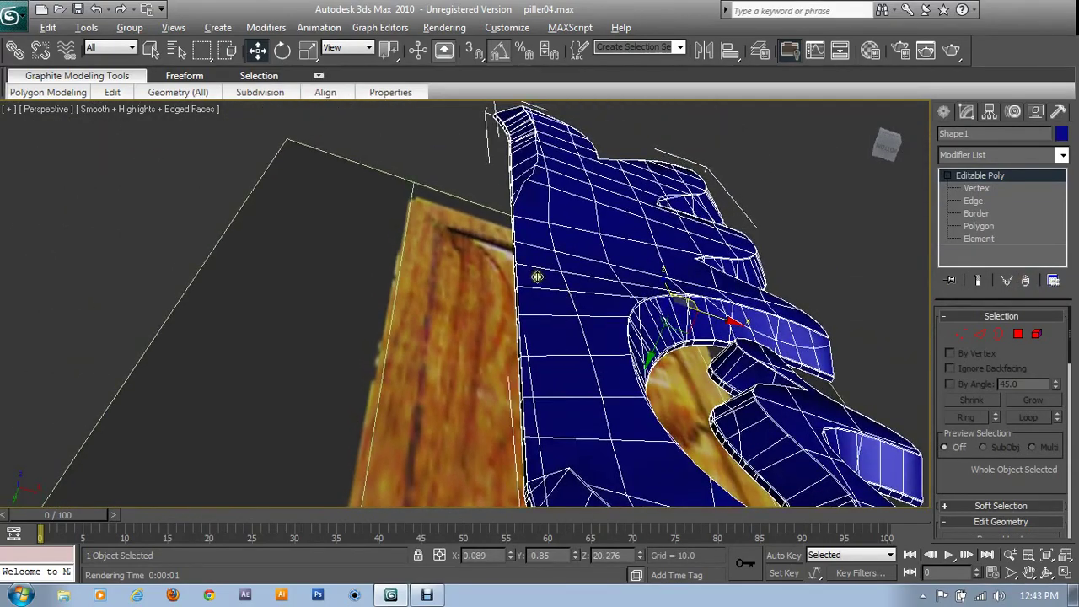
pyautogui.keyDown('alt'); pyautogui.moveTo(537, 277); pyautogui.dragTo(552, 309, button='middle'); pyautogui.keyUp('alt')
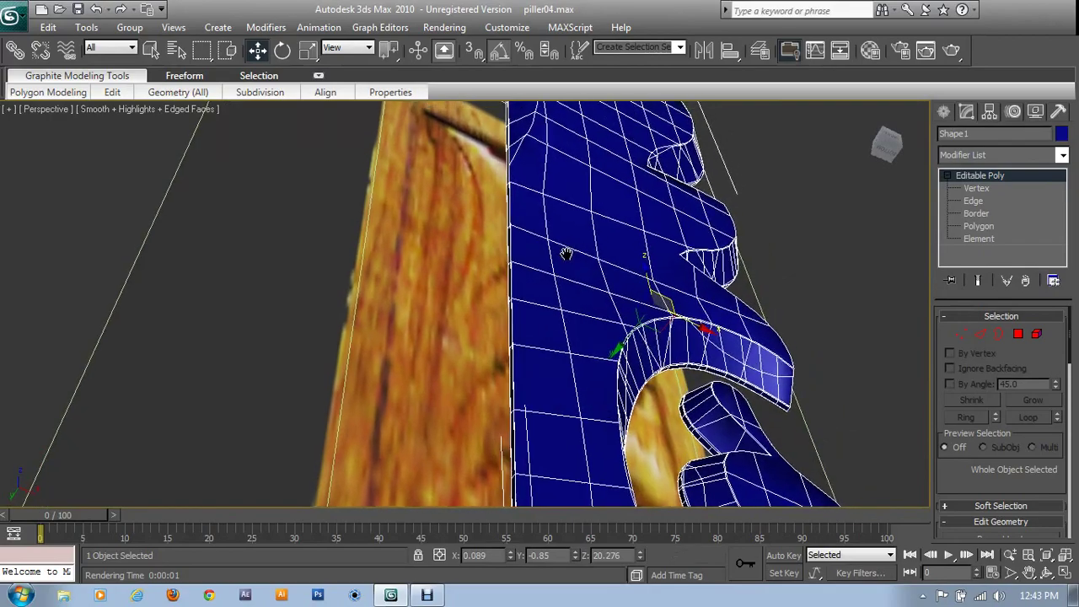
pyautogui.moveTo(570, 249)
pyautogui.keyDown('alt'); pyautogui.mouseDown(button='middle')
pyautogui.moveTo(506, 337)
pyautogui.moveTo(569, 249)
pyautogui.mouseUp(button='middle'); pyautogui.keyUp('alt')
pyautogui.moveTo(569, 248)
pyautogui.mouseDown(button='middle')
pyautogui.moveTo(498, 239)
pyautogui.moveTo(539, 207)
pyautogui.moveTo(544, 336)
pyautogui.mouseUp(button='middle')
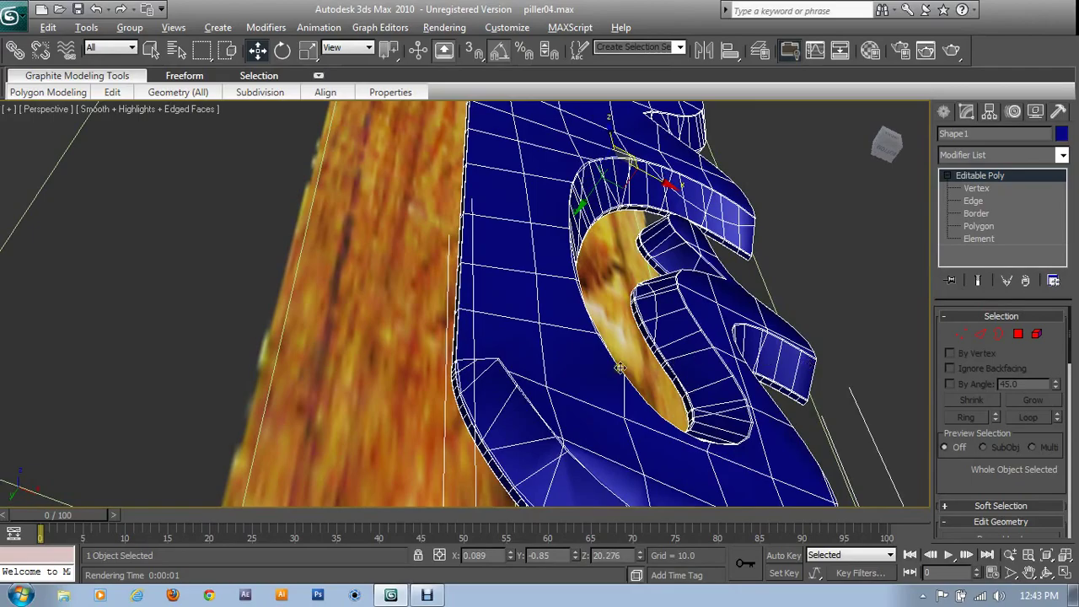
pyautogui.moveTo(619, 369)
pyautogui.keyDown('alt'); pyautogui.mouseDown(button='middle')
pyautogui.moveTo(487, 402)
pyautogui.moveTo(474, 346)
pyautogui.moveTo(373, 444)
pyautogui.moveTo(446, 464)
pyautogui.mouseUp(button='middle'); pyautogui.keyUp('alt')
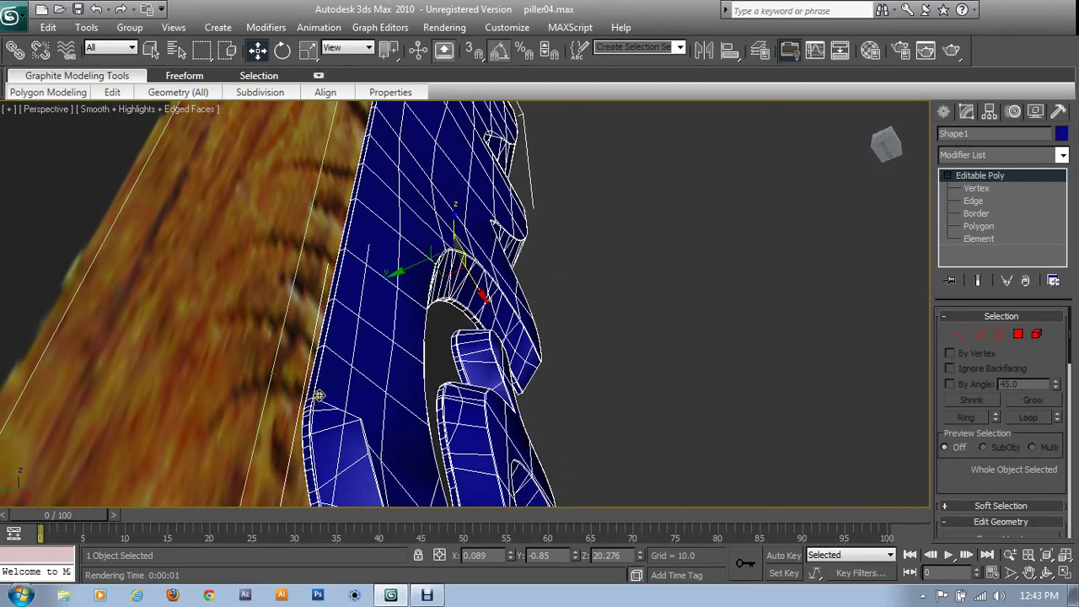
# In Vertex mode, start selecting vertices along the ornament's back edge
pyautogui.click(960, 334)
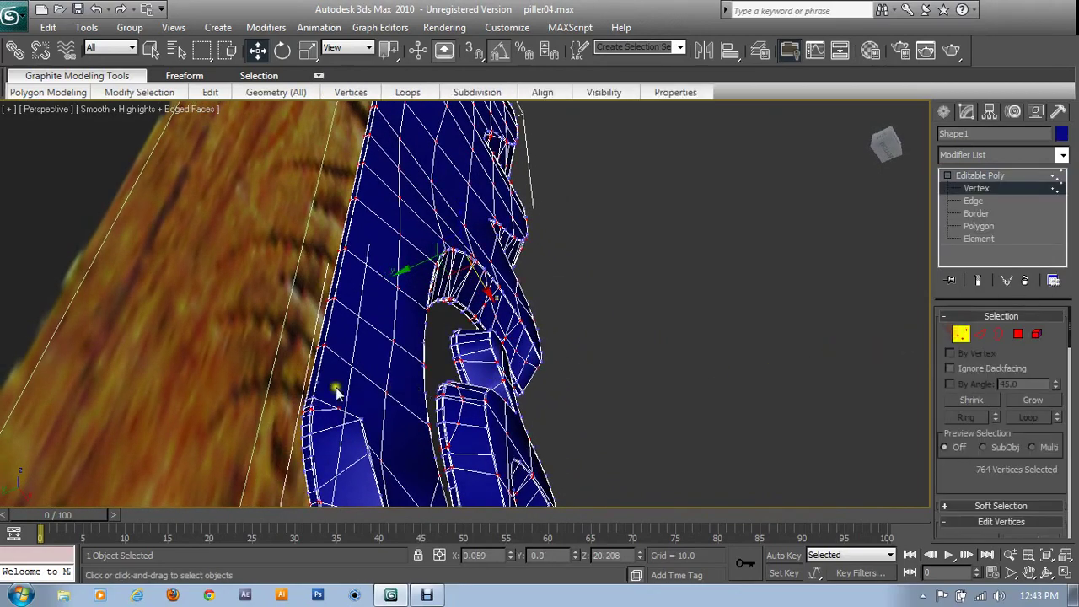
pyautogui.moveTo(335, 385)
pyautogui.keyDown('alt'); pyautogui.mouseDown(button='middle')
pyautogui.moveTo(356, 414)
pyautogui.moveTo(391, 329)
pyautogui.moveTo(358, 353)
pyautogui.mouseUp(button='middle'); pyautogui.keyUp('alt')
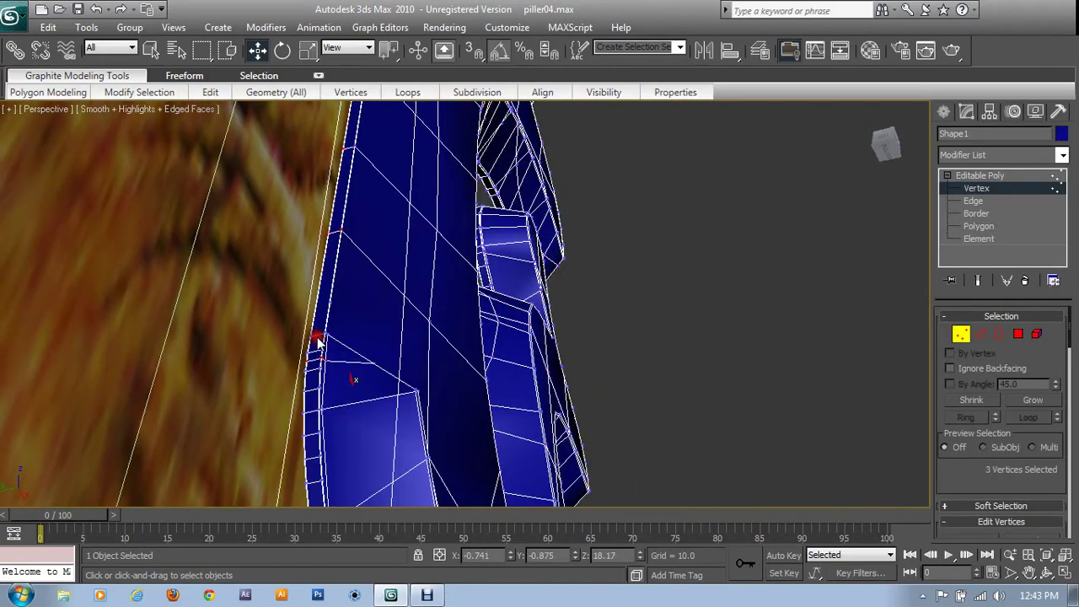
pyautogui.moveTo(319, 337); pyautogui.dragTo(313, 338)
pyautogui.keyDown('ctrl'); pyautogui.moveTo(343, 241); pyautogui.dragTo(342, 245); pyautogui.keyUp('ctrl')
pyautogui.keyDown('alt'); pyautogui.moveTo(350, 232); pyautogui.dragTo(373, 306, button='middle'); pyautogui.keyUp('alt')
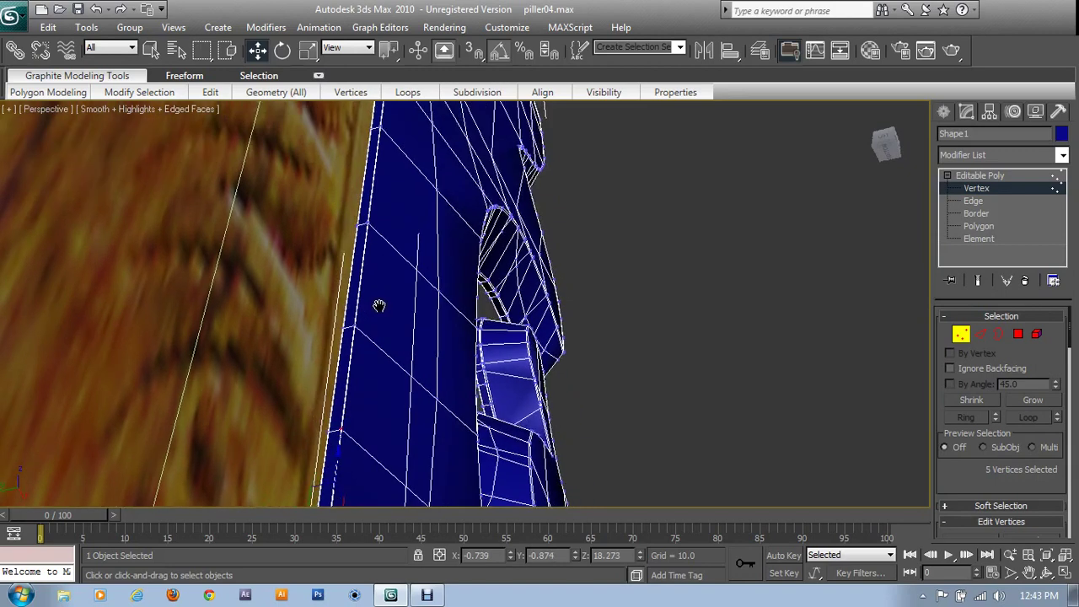
pyautogui.keyDown('ctrl'); pyautogui.click(368, 236); pyautogui.keyUp('ctrl')
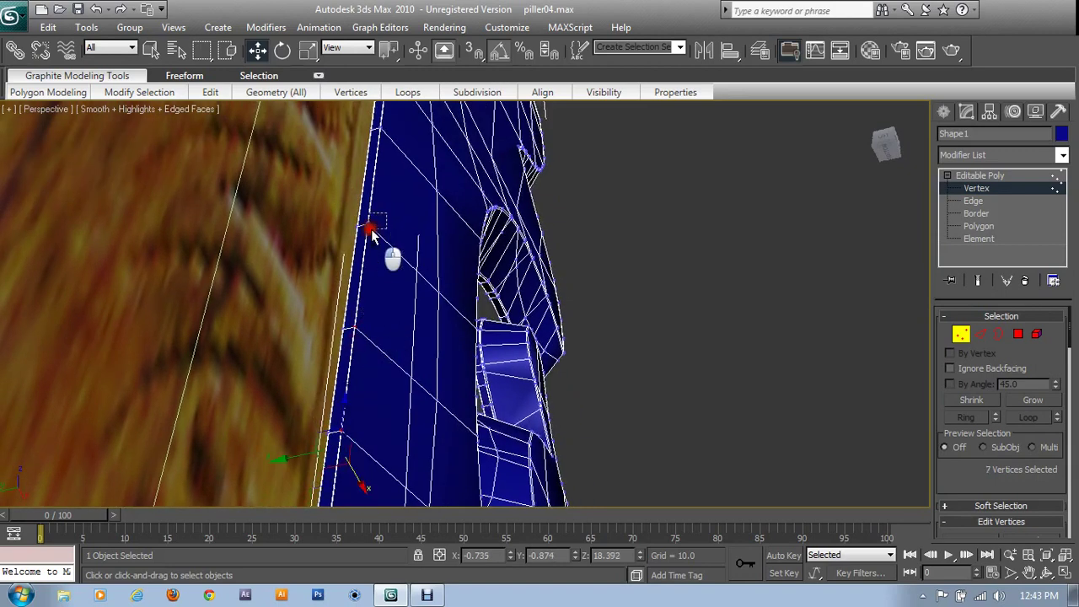
pyautogui.keyDown('ctrl'); pyautogui.click(357, 403); pyautogui.keyUp('ctrl')
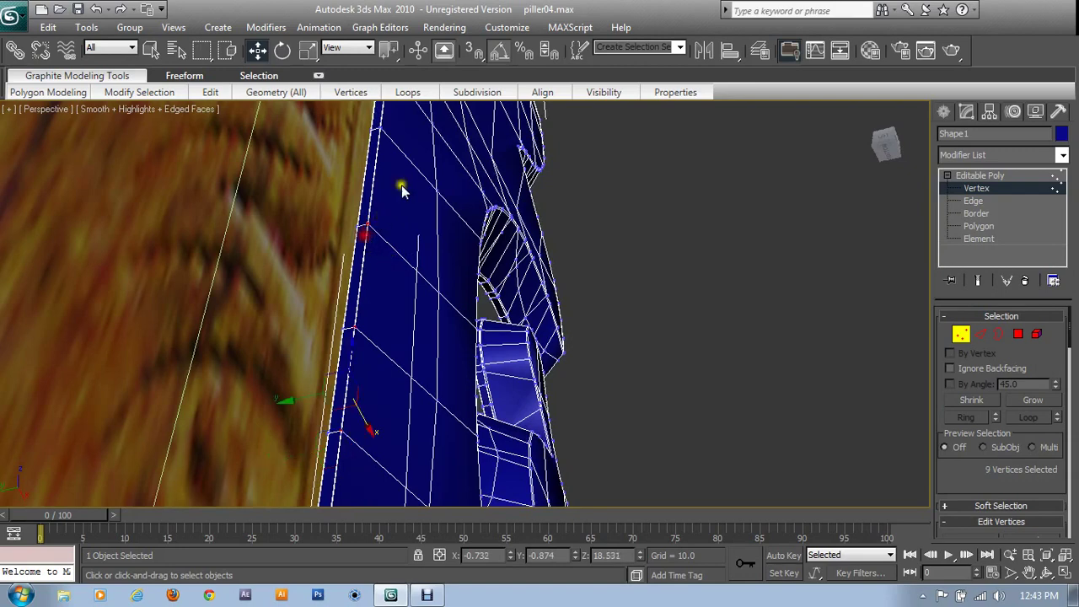
pyautogui.keyDown('alt'); pyautogui.moveTo(356, 403); pyautogui.dragTo(357, 403, button='middle'); pyautogui.keyUp('alt')
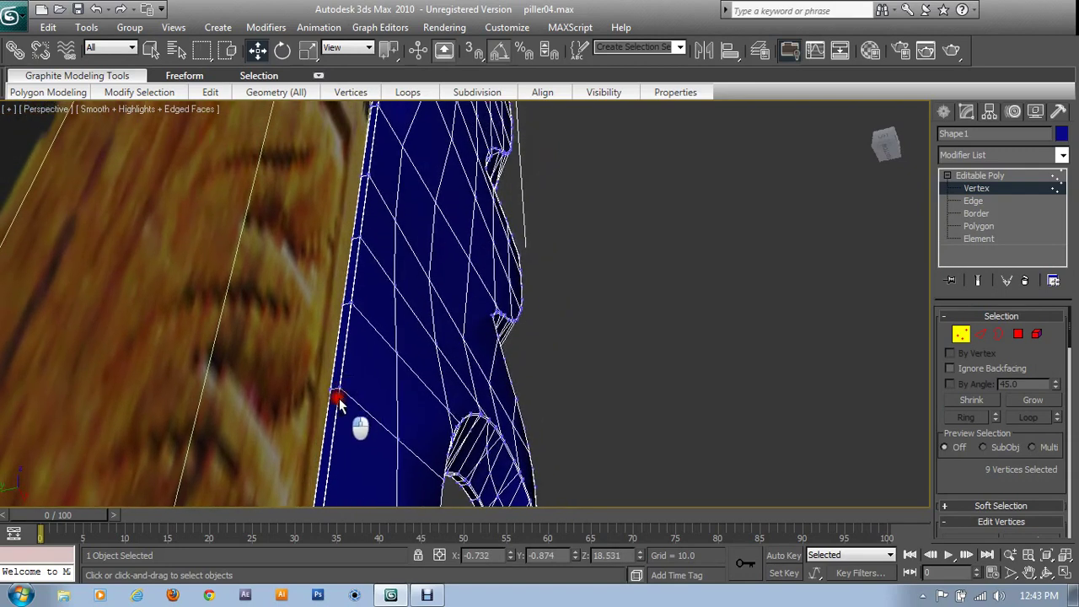
pyautogui.keyDown('ctrl'); pyautogui.moveTo(353, 318); pyautogui.dragTo(353, 323); pyautogui.keyUp('ctrl')
# Add the remaining back-edge vertices, 20 in total, to the selection
pyautogui.moveTo(354, 322); pyautogui.dragTo(354, 443, button='middle')
pyautogui.keyDown('ctrl'); pyautogui.click(341, 379); pyautogui.keyUp('ctrl')
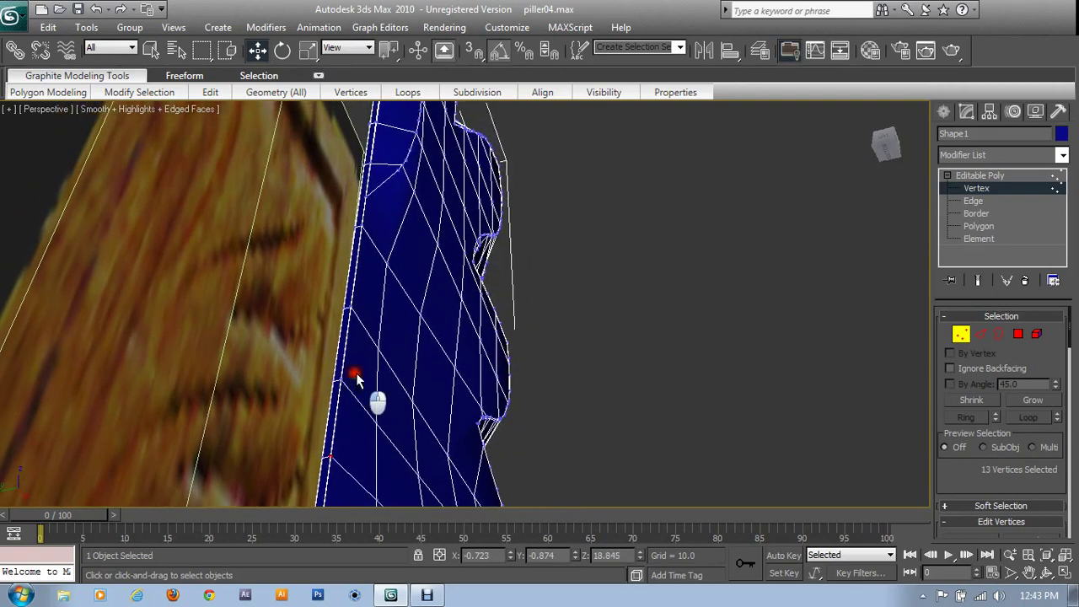
pyautogui.keyDown('ctrl'); pyautogui.click(361, 301); pyautogui.keyUp('ctrl')
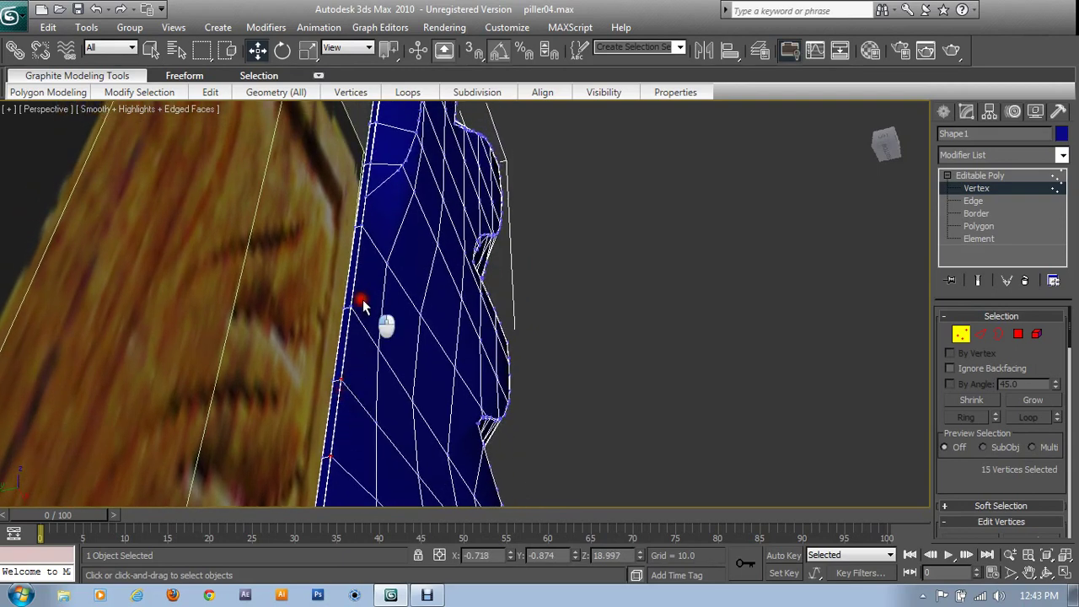
pyautogui.moveTo(378, 294); pyautogui.dragTo(354, 354, button='middle')
pyautogui.keyDown('ctrl'); pyautogui.click(357, 344); pyautogui.keyUp('ctrl')
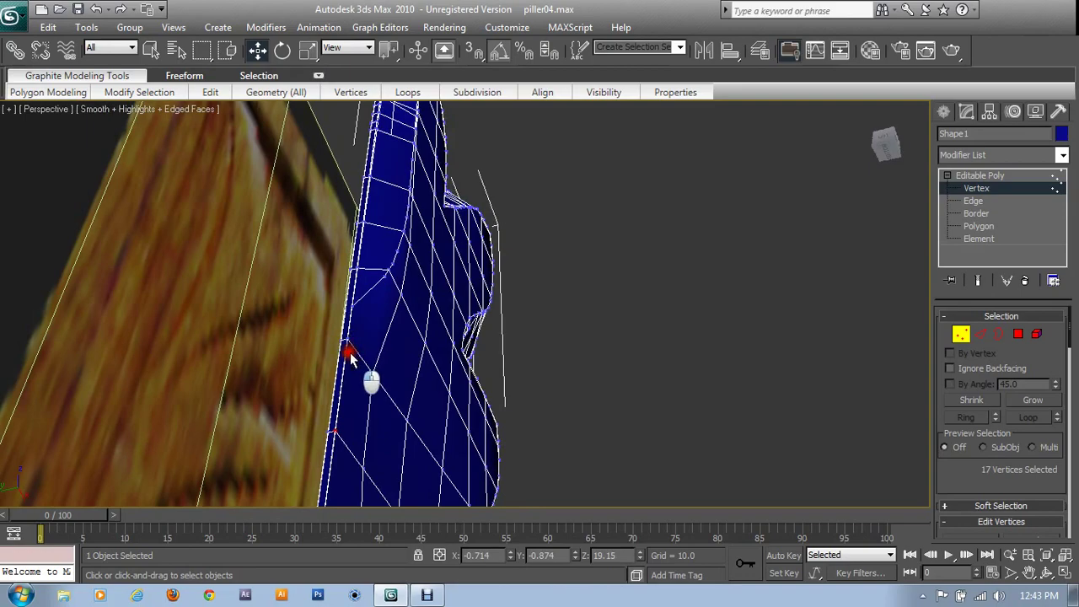
pyautogui.keyDown('ctrl'); pyautogui.click(349, 356); pyautogui.keyUp('ctrl')
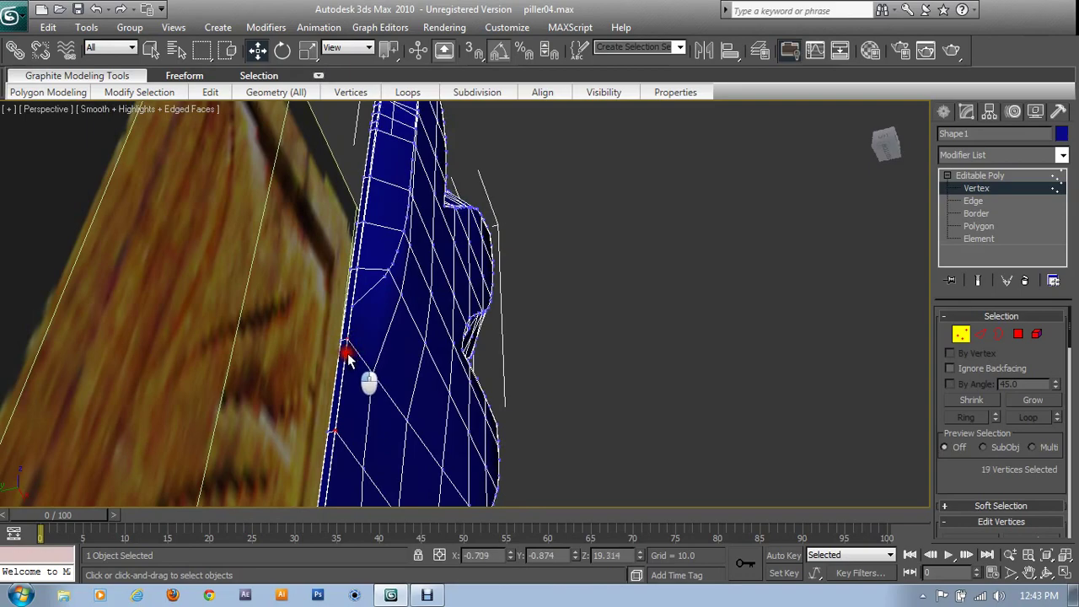
pyautogui.keyDown('ctrl'); pyautogui.click(358, 308); pyautogui.keyUp('ctrl')
pyautogui.moveTo(369, 380)
pyautogui.mouseDown(button='middle')
pyautogui.moveTo(439, 295)
pyautogui.moveTo(523, 343)
pyautogui.moveTo(583, 346)
pyautogui.moveTo(547, 407)
pyautogui.moveTo(513, 428)
pyautogui.moveTo(524, 426)
pyautogui.moveTo(486, 427)
pyautogui.mouseUp(button='middle')
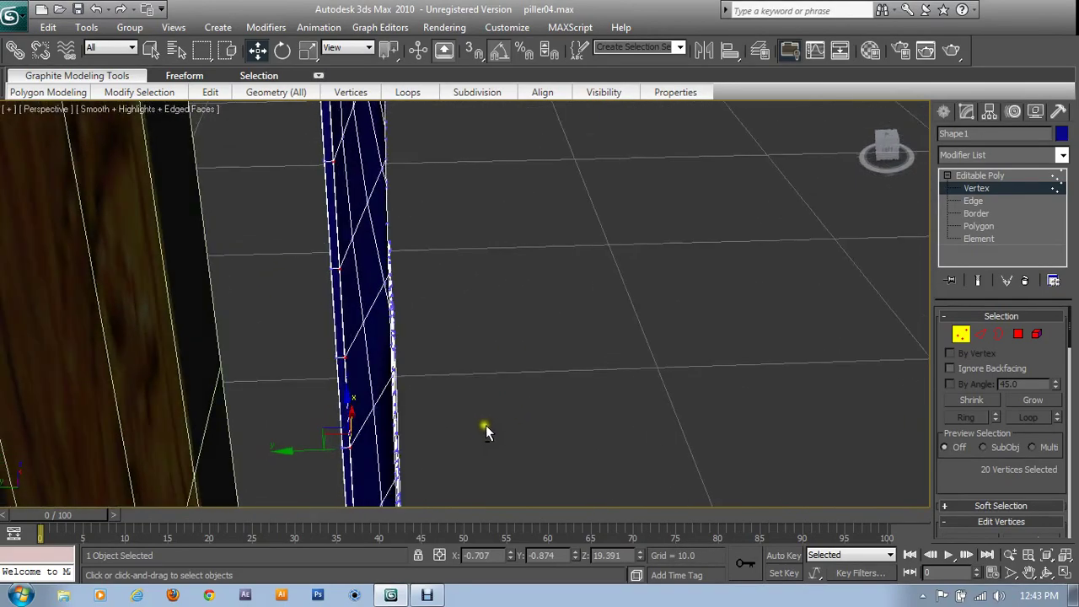
pyautogui.moveTo(295, 454)
pyautogui.keyDown('alt'); pyautogui.mouseDown(button='middle')
pyautogui.moveTo(323, 469)
pyautogui.moveTo(323, 421)
pyautogui.moveTo(295, 377)
pyautogui.moveTo(528, 419)
pyautogui.moveTo(532, 244)
pyautogui.moveTo(564, 306)
pyautogui.moveTo(581, 305)
pyautogui.mouseUp(button='middle'); pyautogui.keyUp('alt')
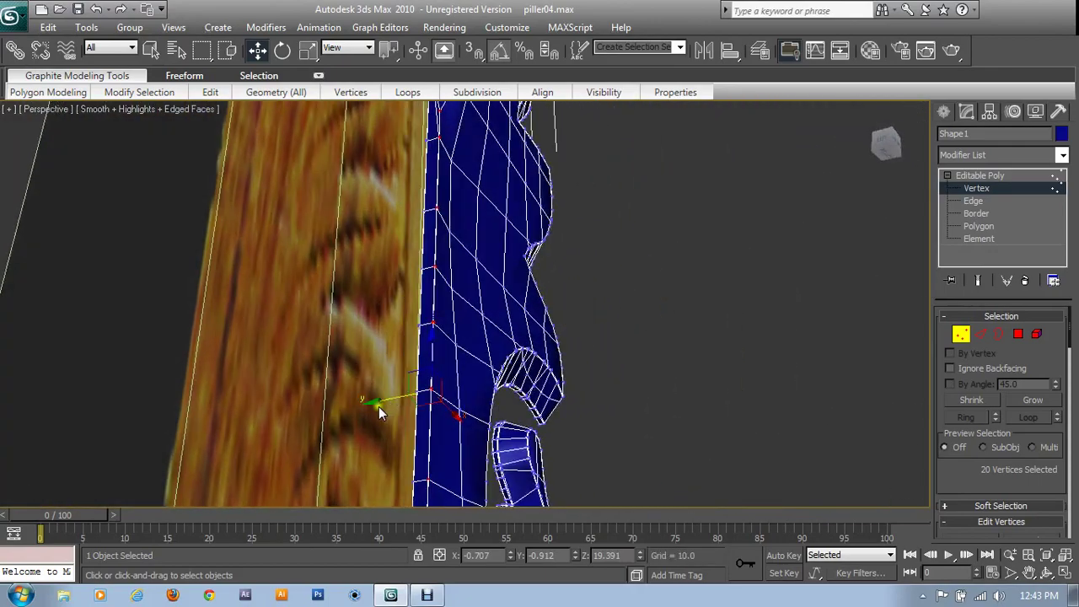
# Shift the selected vertices slightly along Y and check the result from two angles
pyautogui.moveTo(376, 400); pyautogui.dragTo(383, 399)
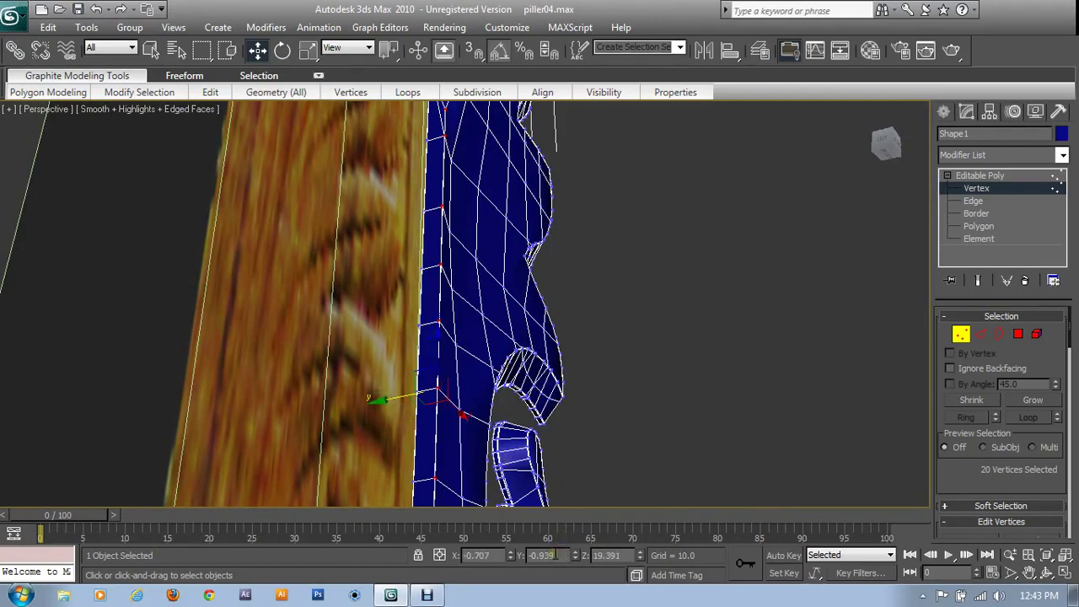
pyautogui.keyDown('alt'); pyautogui.moveTo(556, 472); pyautogui.dragTo(512, 394, button='middle'); pyautogui.keyUp('alt')
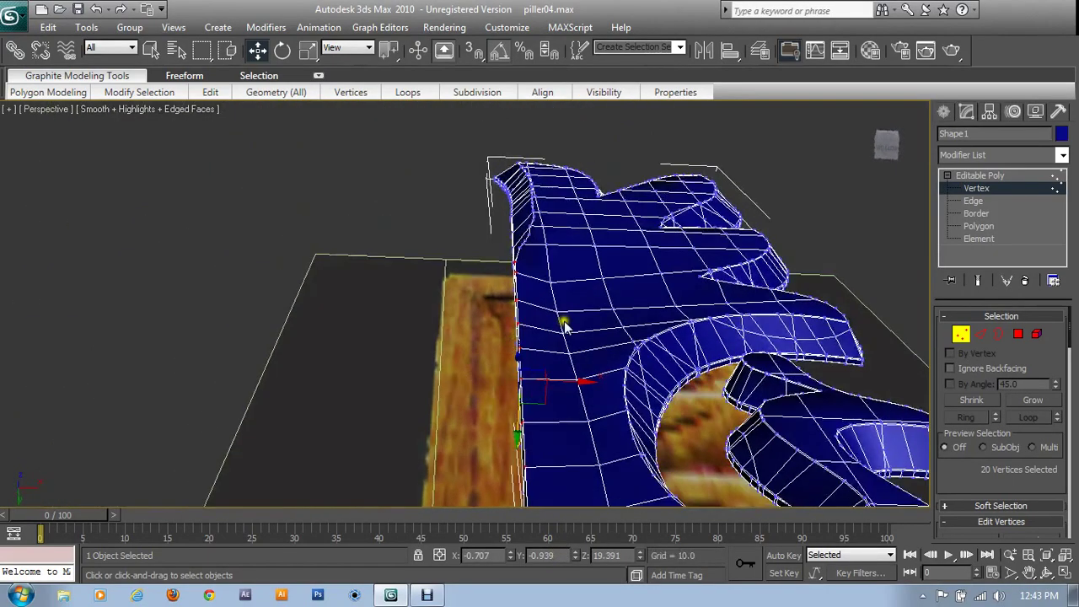
pyautogui.moveTo(501, 339)
pyautogui.keyDown('alt'); pyautogui.mouseDown(button='middle')
pyautogui.moveTo(522, 319)
pyautogui.moveTo(493, 323)
pyautogui.moveTo(534, 429)
pyautogui.moveTo(539, 417)
pyautogui.mouseUp(button='middle'); pyautogui.keyUp('alt')
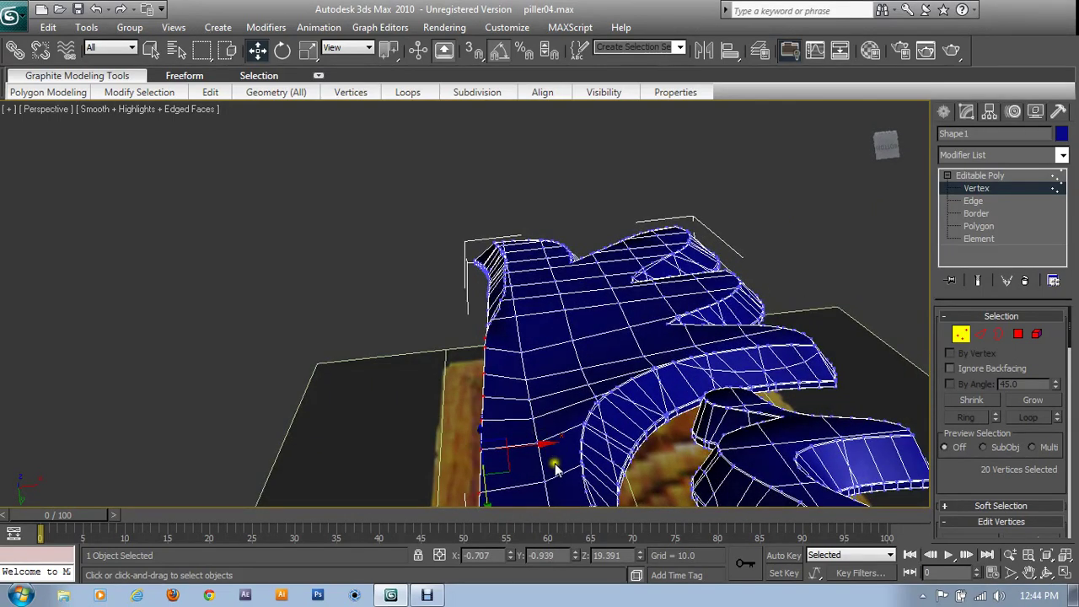
# Set the selected back-edge vertices to Y -1.0 in the transform type-in
pyautogui.doubleClick(548, 556)
pyautogui.write('-1')
pyautogui.press('Return')
pyautogui.moveTo(570, 385)
pyautogui.keyDown('alt'); pyautogui.mouseDown(button='middle')
pyautogui.moveTo(631, 380)
pyautogui.moveTo(650, 405)
pyautogui.moveTo(489, 397)
pyautogui.mouseUp(button='middle'); pyautogui.keyUp('alt')
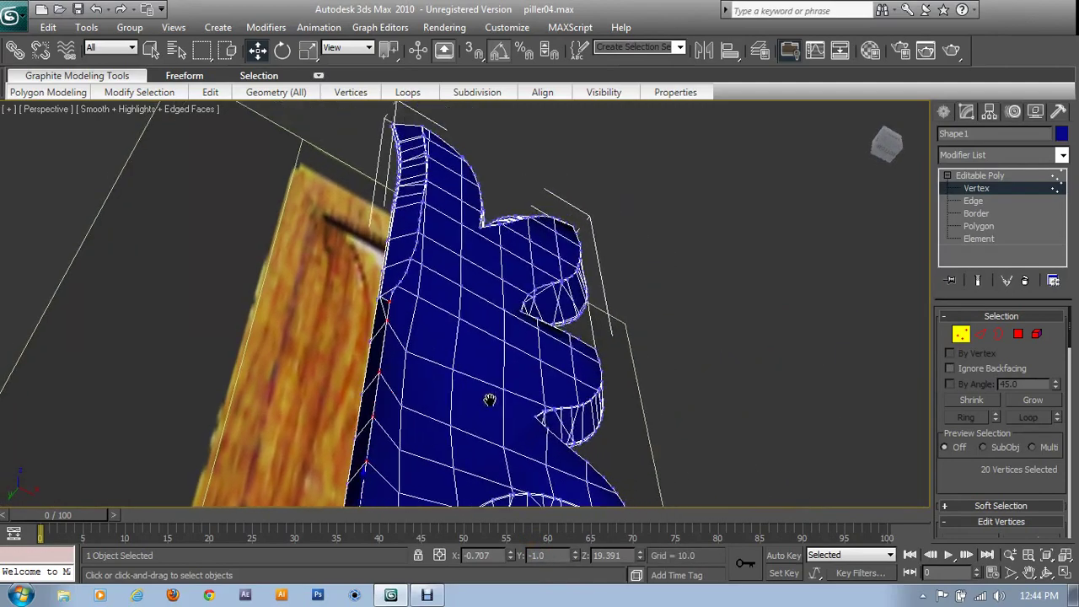
pyautogui.scroll(2, 472, 385)
# Set a single stray edge vertex's Y position to -1.0
pyautogui.click(381, 290)
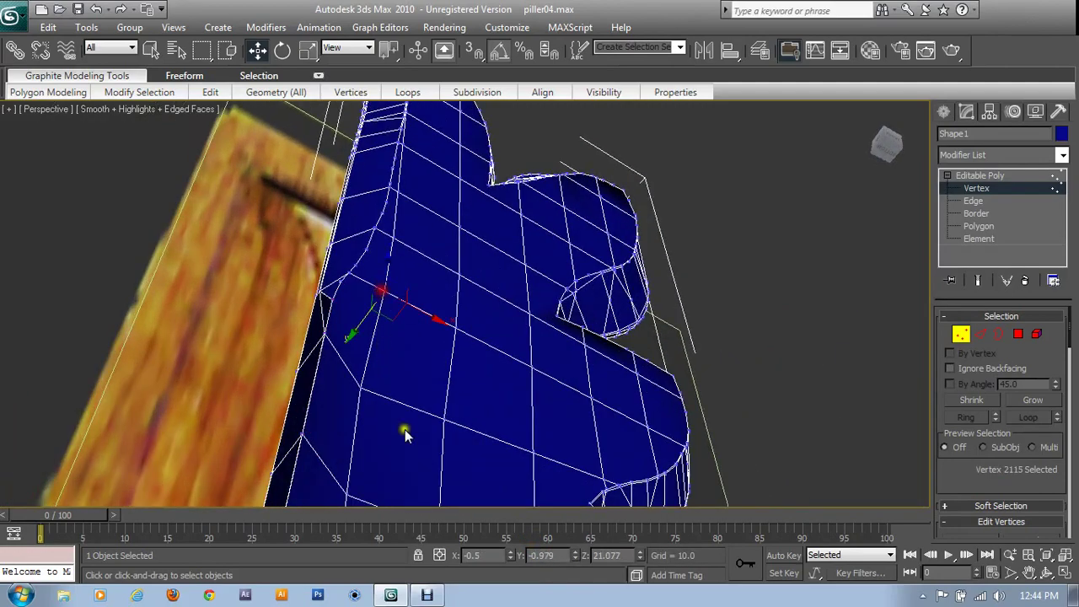
pyautogui.doubleClick(540, 556)
pyautogui.moveTo(532, 563); pyautogui.dragTo(550, 563)
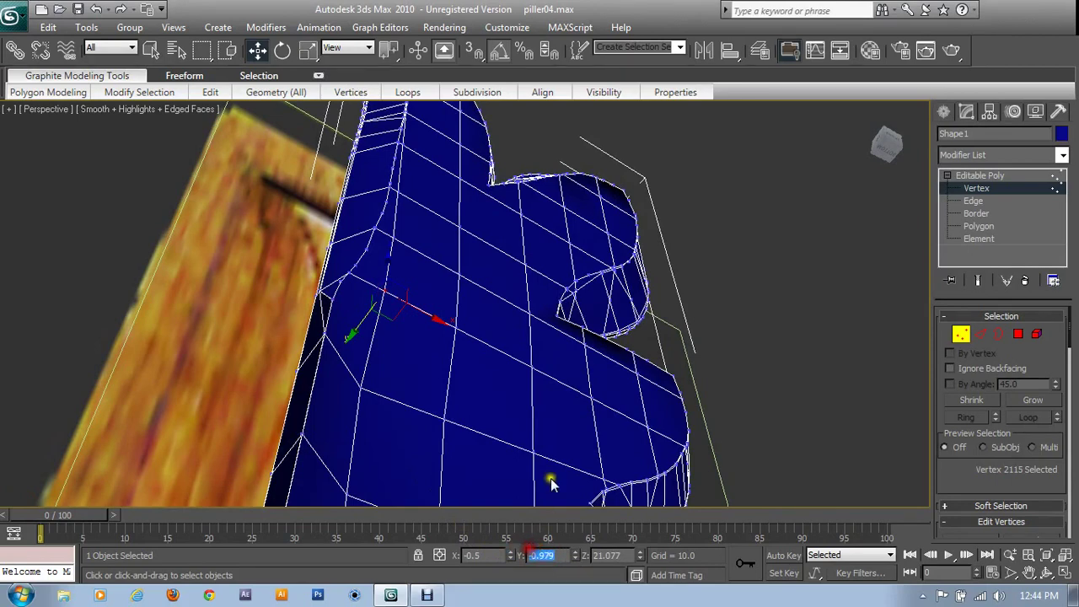
pyautogui.moveTo(533, 555); pyautogui.dragTo(550, 559)
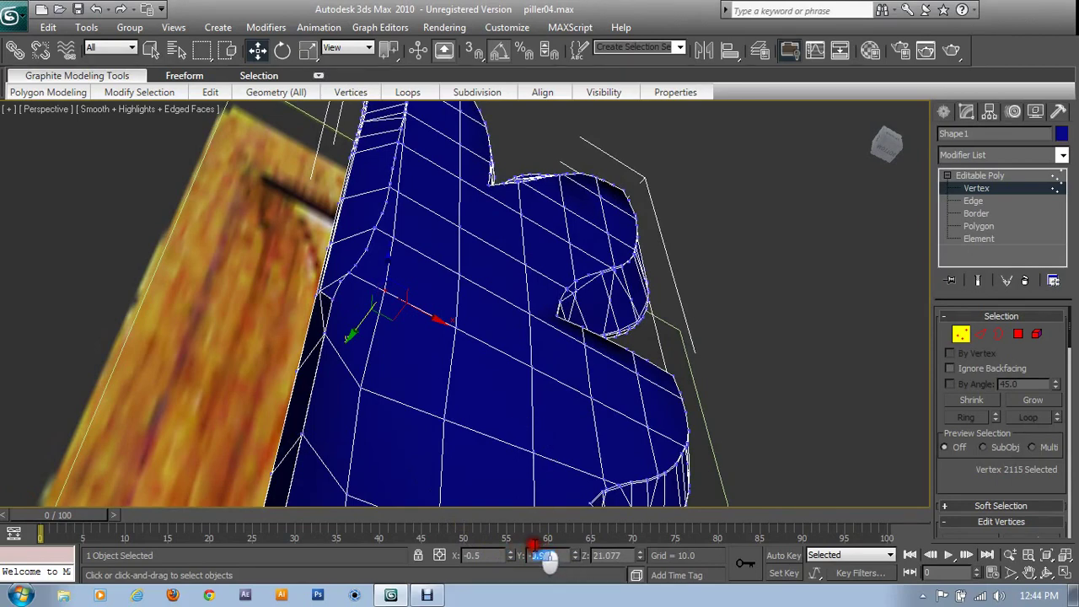
pyautogui.write('-1')
pyautogui.press('Return')
# Select another group of edge vertices around the ornament's curved lower part
pyautogui.click(365, 396)
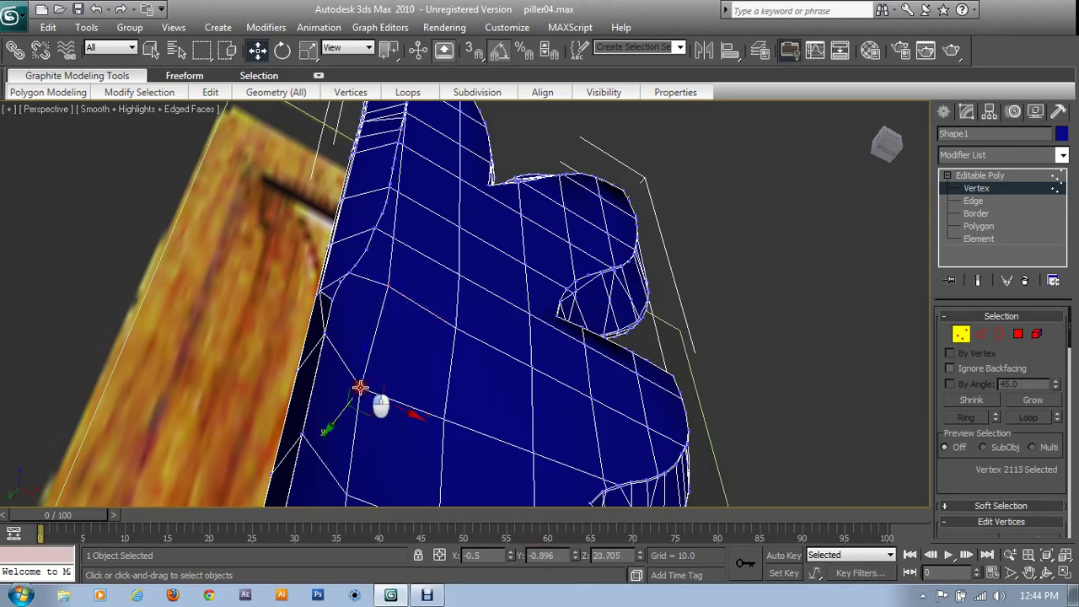
pyautogui.keyDown('ctrl'); pyautogui.click(441, 419); pyautogui.keyUp('ctrl')
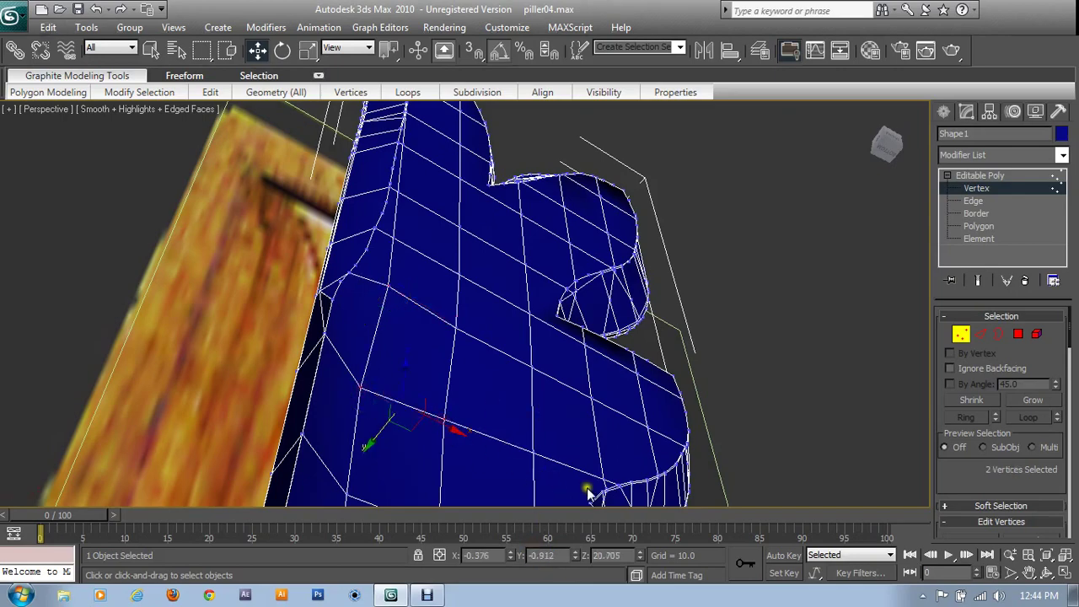
pyautogui.keyDown('alt'); pyautogui.moveTo(585, 489); pyautogui.dragTo(312, 399, button='middle'); pyautogui.keyUp('alt')
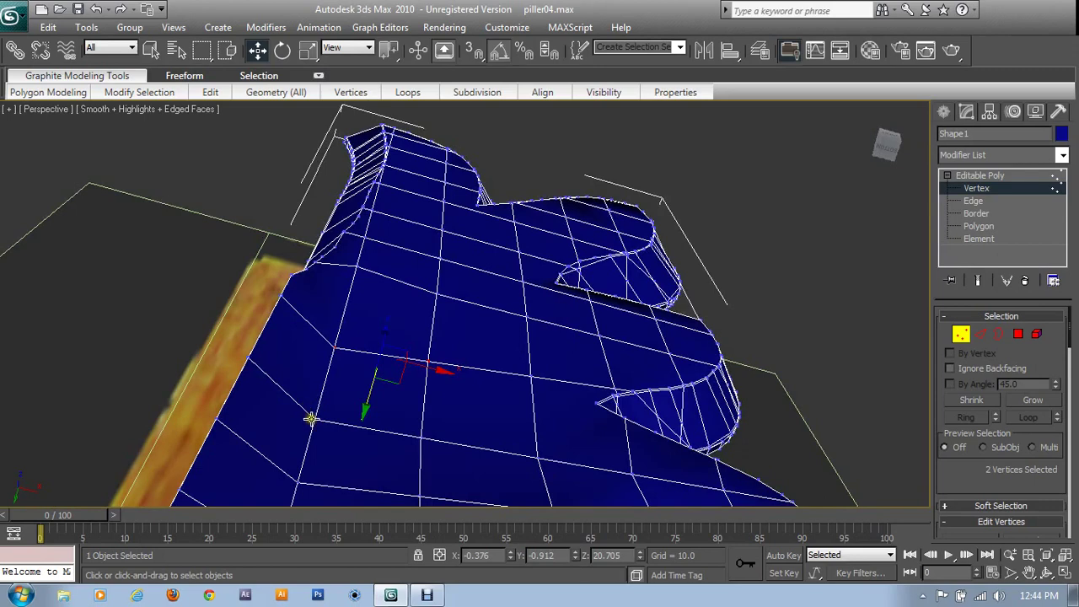
pyautogui.keyDown('ctrl'); pyautogui.click(312, 419); pyautogui.keyUp('ctrl')
pyautogui.keyDown('ctrl'); pyautogui.click(419, 437); pyautogui.keyUp('ctrl')
pyautogui.keyDown('ctrl'); pyautogui.click(294, 479); pyautogui.keyUp('ctrl')
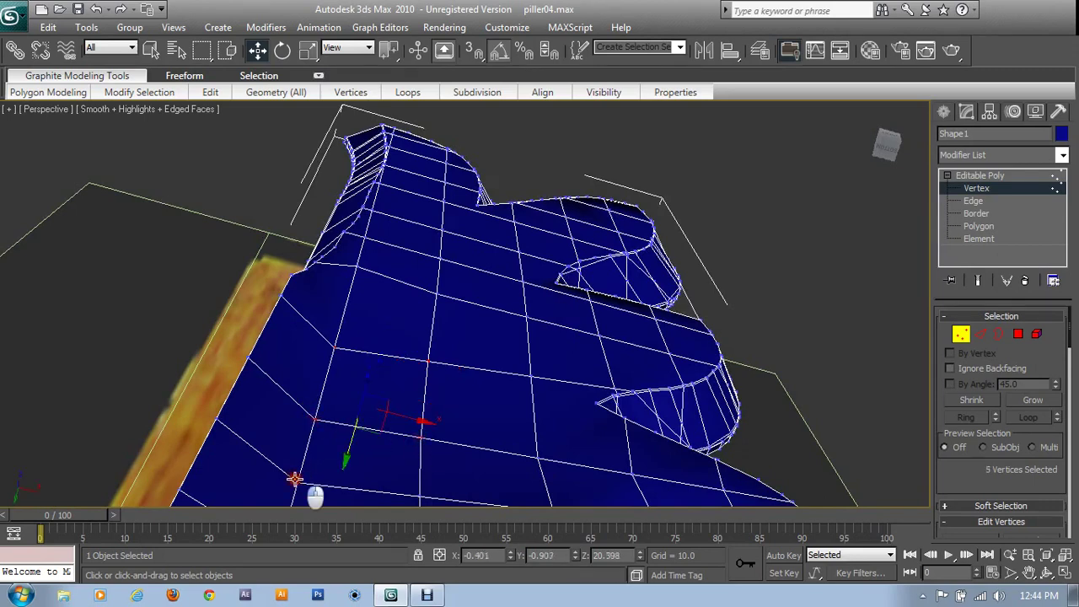
pyautogui.moveTo(294, 479)
pyautogui.keyDown('alt'); pyautogui.mouseDown(button='middle')
pyautogui.moveTo(400, 354)
pyautogui.moveTo(400, 331)
pyautogui.mouseUp(button='middle'); pyautogui.keyUp('alt')
pyautogui.keyDown('ctrl'); pyautogui.click(395, 369); pyautogui.keyUp('ctrl')
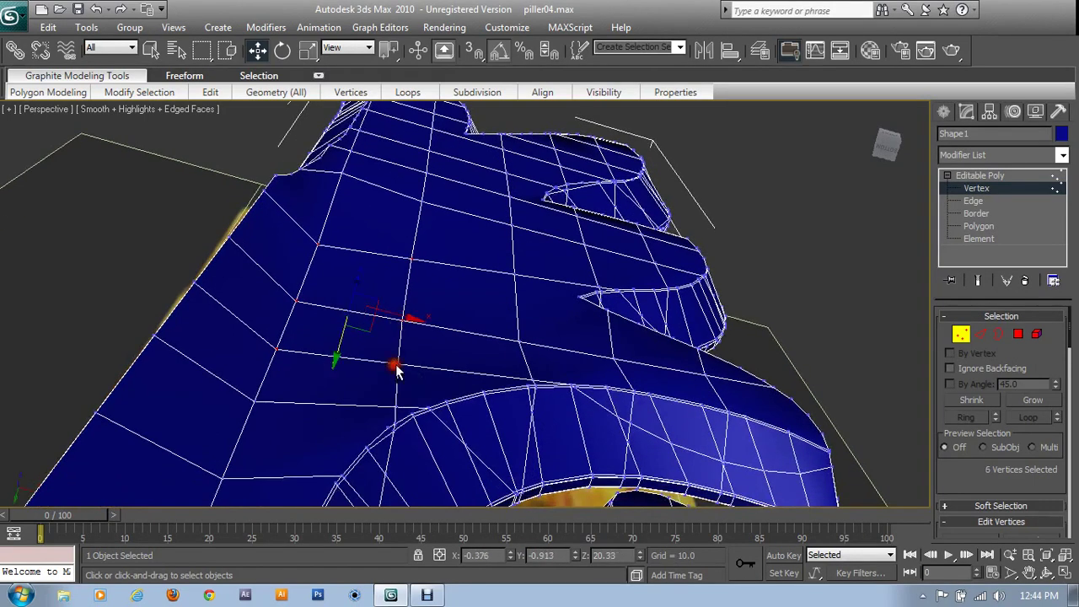
pyautogui.keyDown('ctrl'); pyautogui.click(253, 397); pyautogui.keyUp('ctrl')
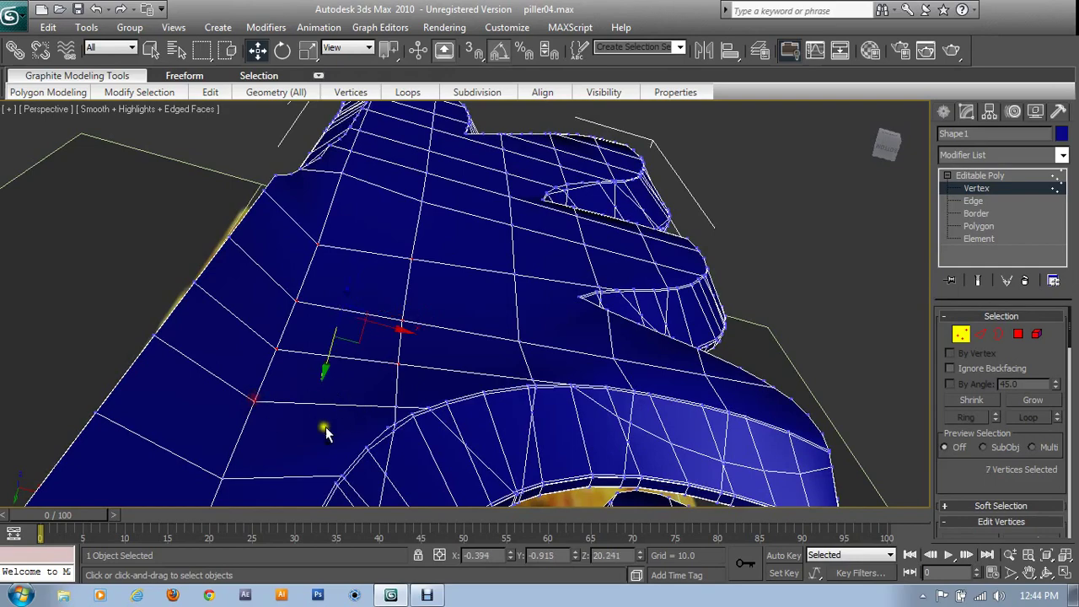
pyautogui.keyDown('ctrl'); pyautogui.click(229, 477); pyautogui.keyUp('ctrl')
pyautogui.moveTo(229, 477)
pyautogui.mouseDown(button='middle')
pyautogui.moveTo(275, 449)
pyautogui.moveTo(281, 352)
pyautogui.moveTo(334, 330)
pyautogui.mouseUp(button='middle')
pyautogui.keyDown('ctrl'); pyautogui.click(282, 352); pyautogui.keyUp('ctrl')
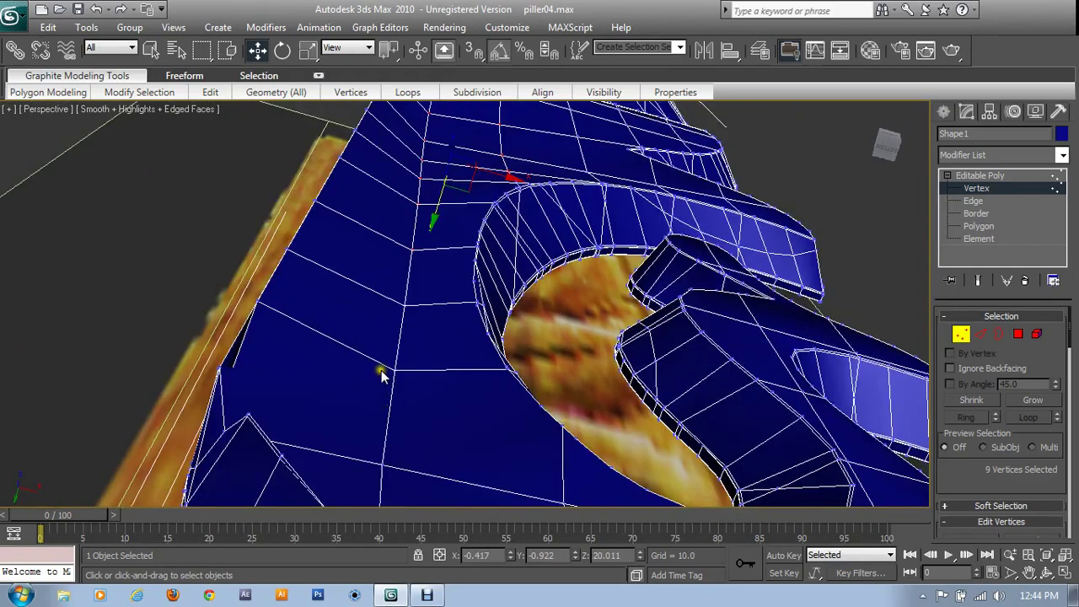
pyautogui.keyDown('ctrl'); pyautogui.click(403, 306); pyautogui.keyUp('ctrl')
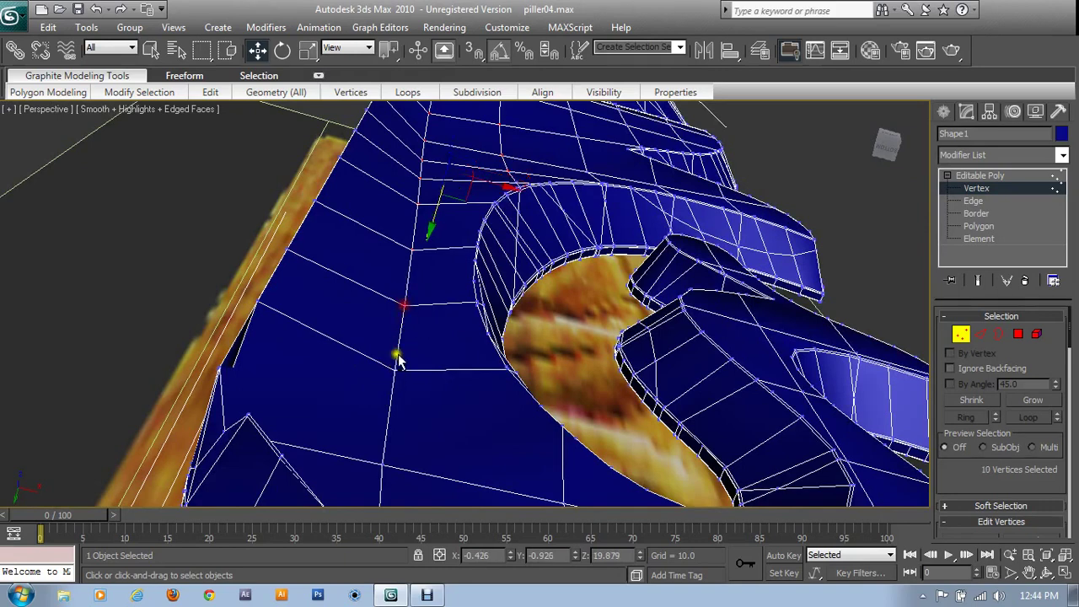
pyautogui.keyDown('ctrl'); pyautogui.click(395, 368); pyautogui.keyUp('ctrl')
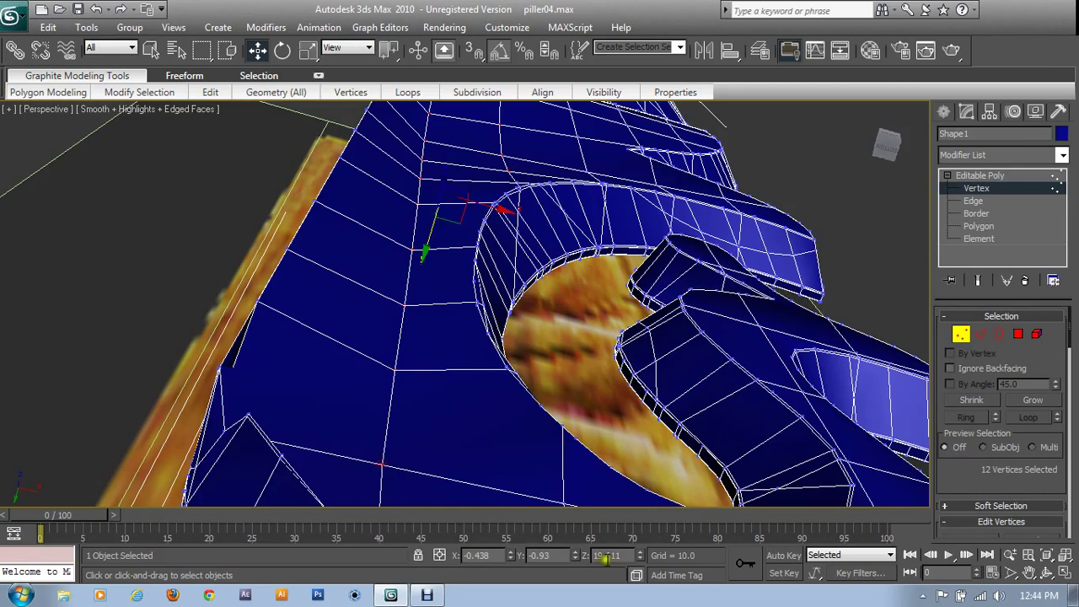
# Zoom in beside the hole and set those vertices to Y -1.0
pyautogui.scroll(3, 459, 422)
pyautogui.scroll(2, 463, 273)
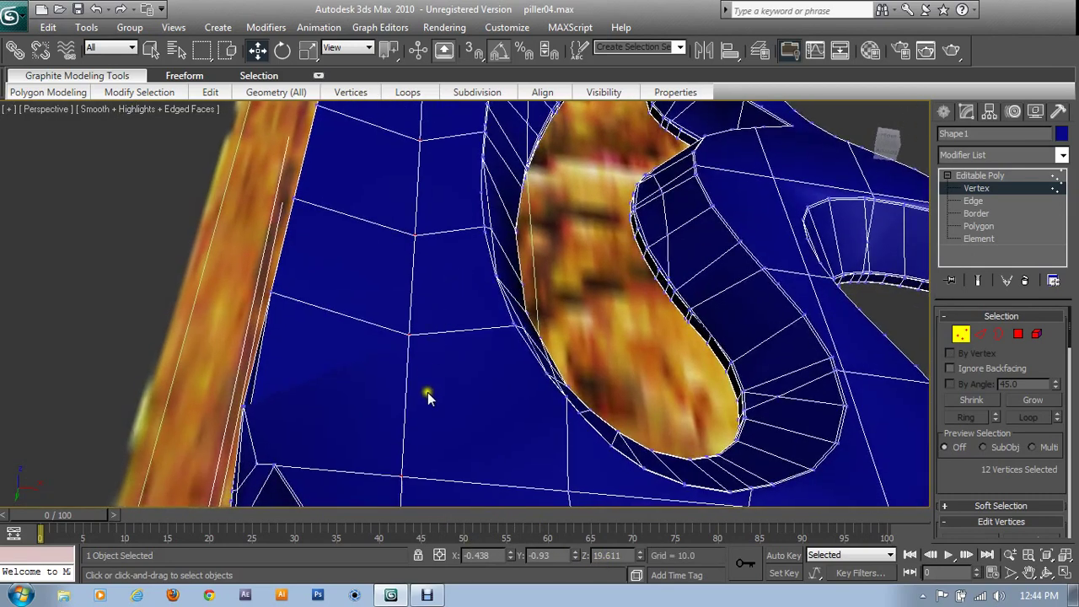
pyautogui.moveTo(429, 393)
pyautogui.mouseDown(button='middle')
pyautogui.moveTo(416, 418)
pyautogui.moveTo(397, 355)
pyautogui.mouseUp(button='middle')
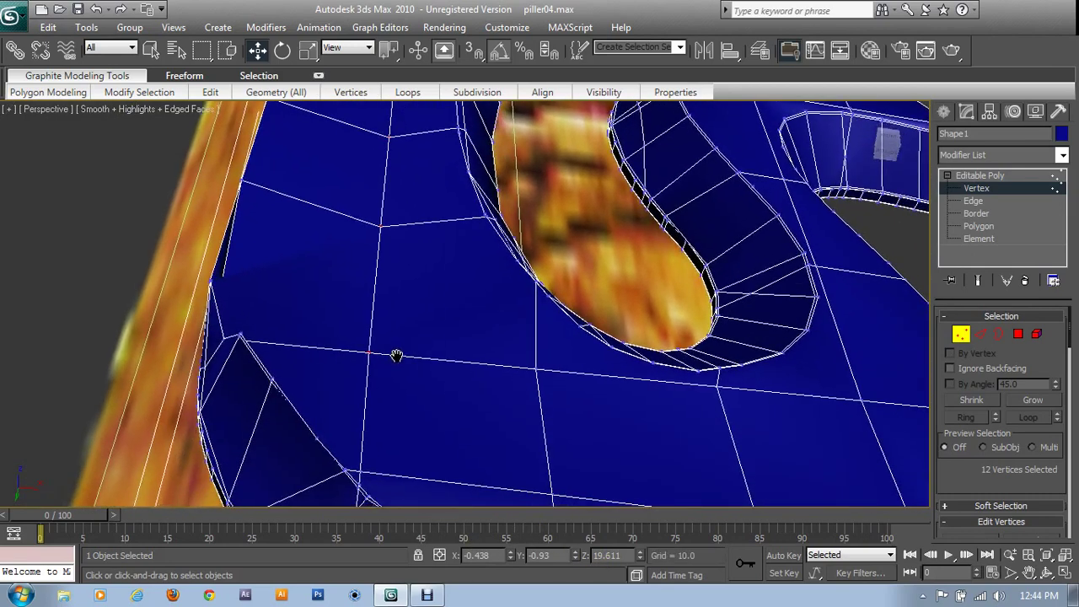
pyautogui.doubleClick(540, 554)
pyautogui.write('-1')
pyautogui.press('Return')
# Set two more stray vertices below the hole to Y -1.0 individually
pyautogui.keyDown('alt'); pyautogui.moveTo(406, 337); pyautogui.dragTo(410, 338, button='middle'); pyautogui.keyUp('alt')
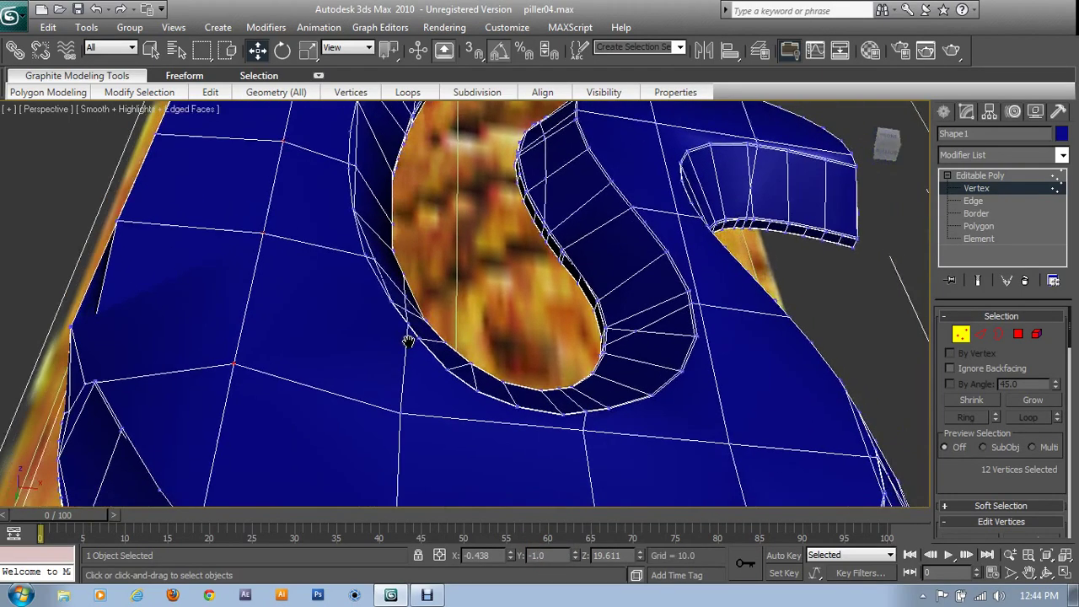
pyautogui.click(390, 375)
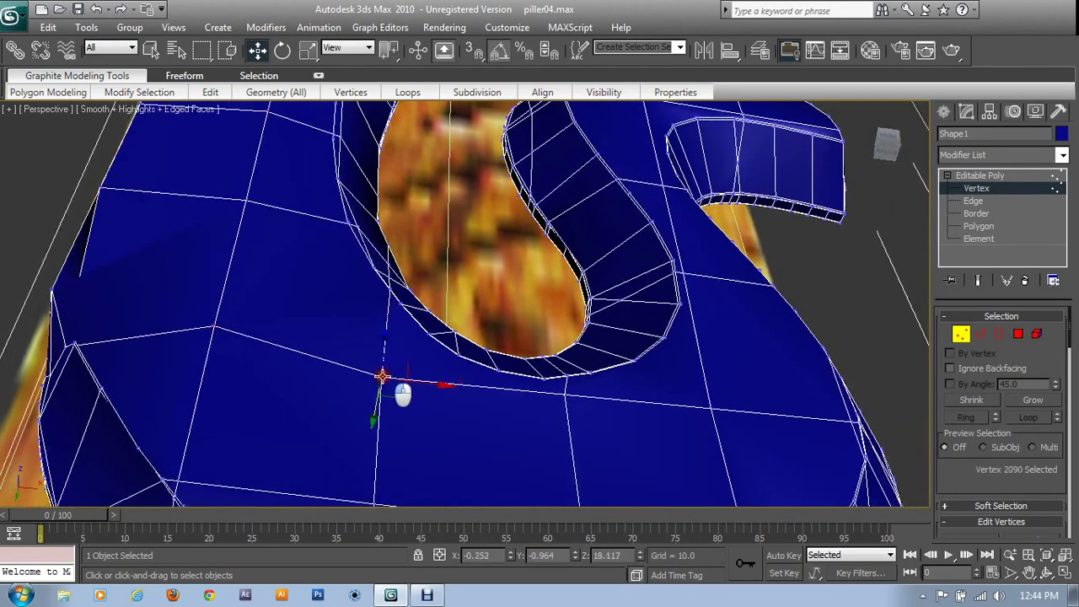
pyautogui.doubleClick(544, 555)
pyautogui.write('-1')
pyautogui.press('Return')
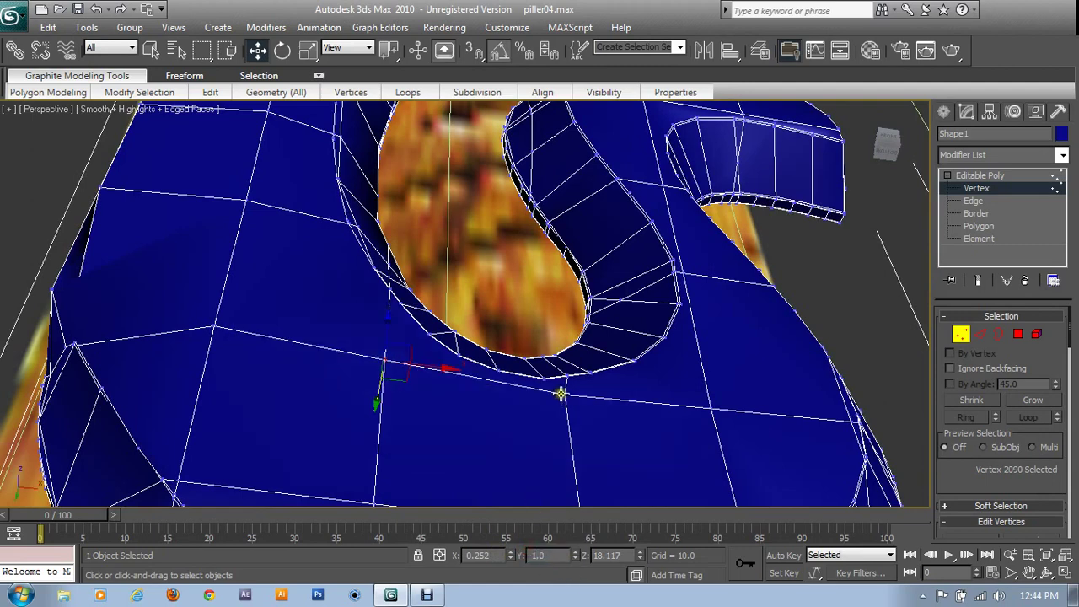
pyautogui.click(566, 392)
pyautogui.doubleClick(544, 556)
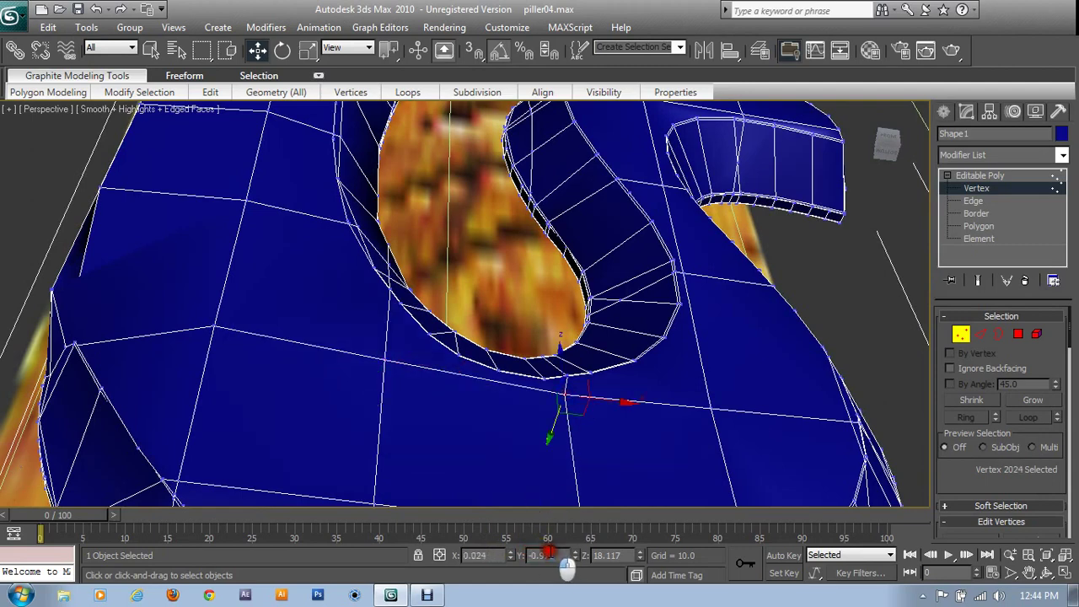
pyautogui.moveTo(549, 555); pyautogui.dragTo(553, 556)
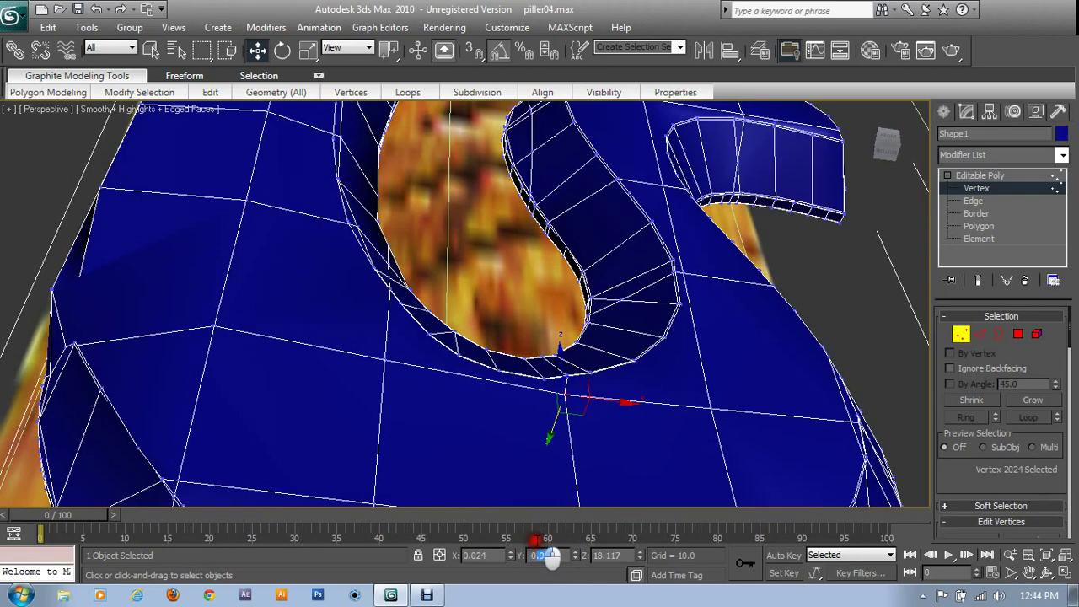
pyautogui.write('-1')
pyautogui.press('Return')
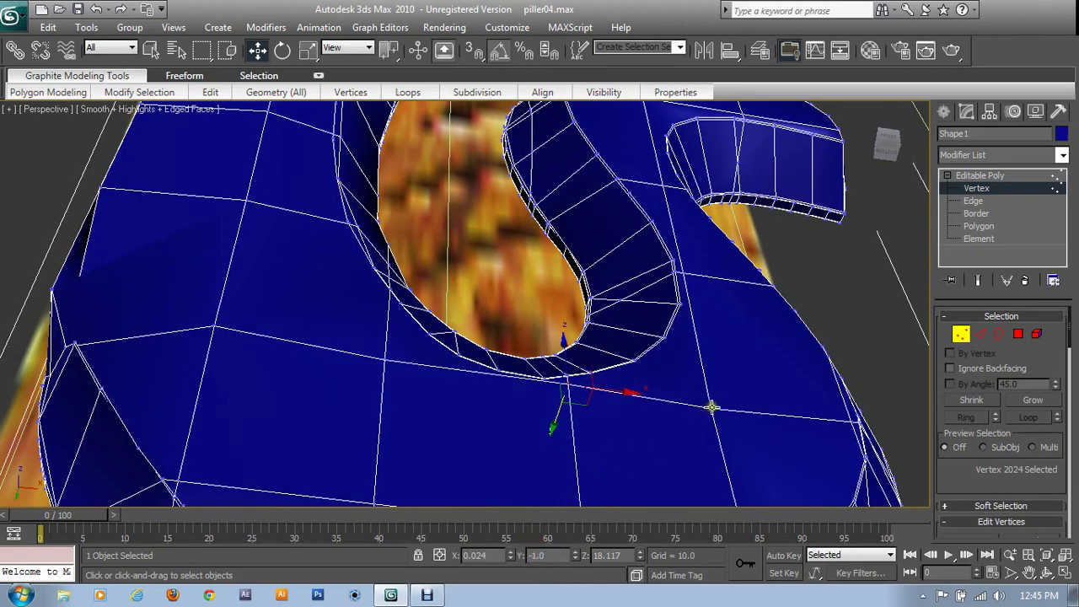
# Check individual vertices along the edge, at the hole and on the lower right
pyautogui.click(713, 407)
pyautogui.click(713, 409)
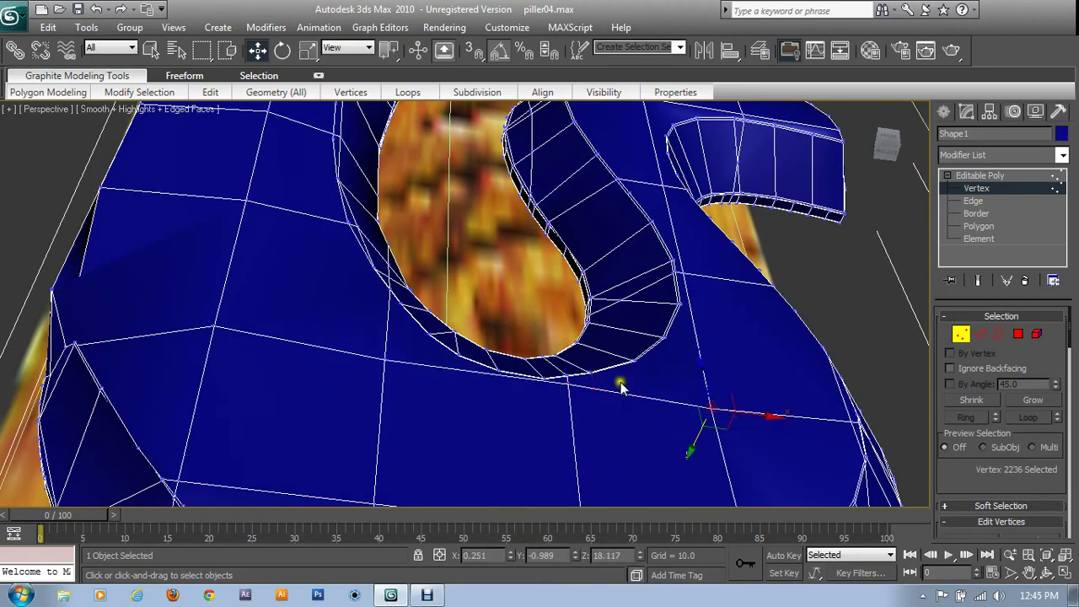
pyautogui.moveTo(620, 385)
pyautogui.keyDown('alt'); pyautogui.mouseDown(button='middle')
pyautogui.moveTo(629, 337)
pyautogui.moveTo(527, 264)
pyautogui.moveTo(521, 380)
pyautogui.mouseUp(button='middle'); pyautogui.keyUp('alt')
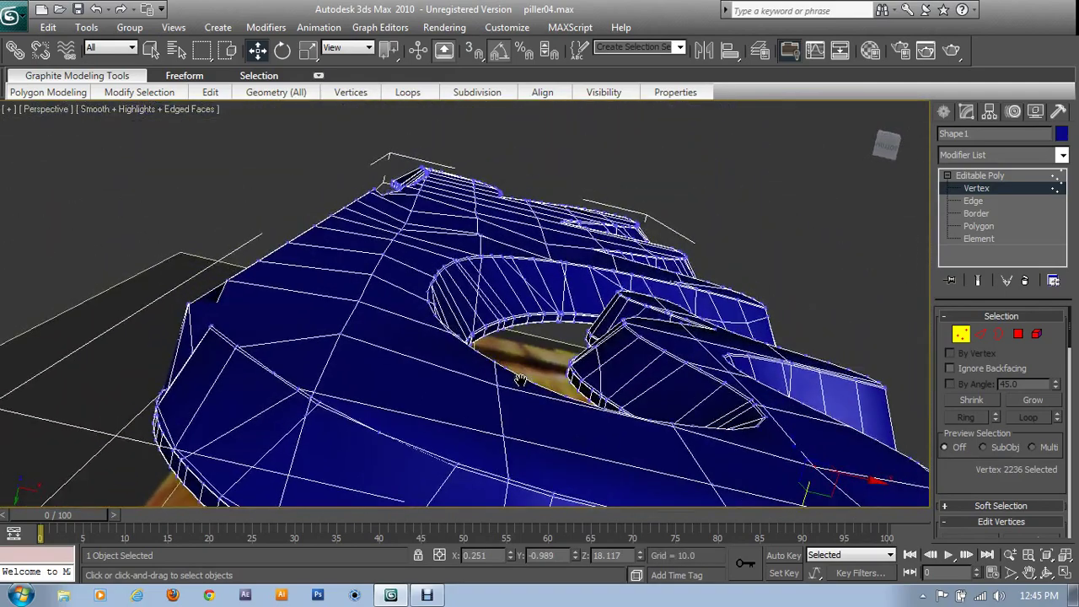
pyautogui.click(459, 346)
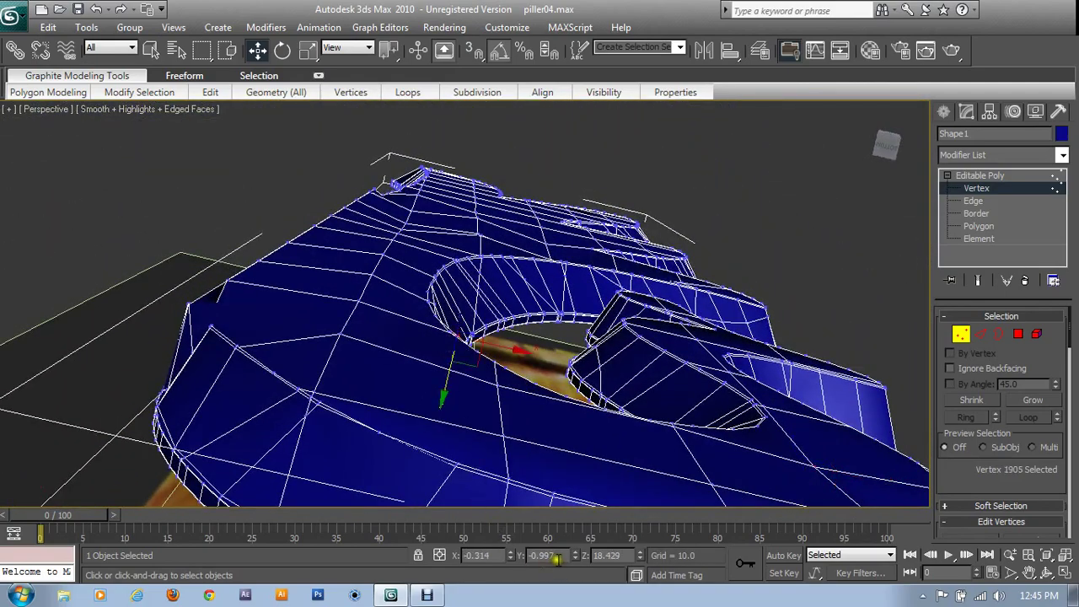
pyautogui.keyDown('alt'); pyautogui.moveTo(405, 399); pyautogui.dragTo(332, 399, button='middle'); pyautogui.keyUp('alt')
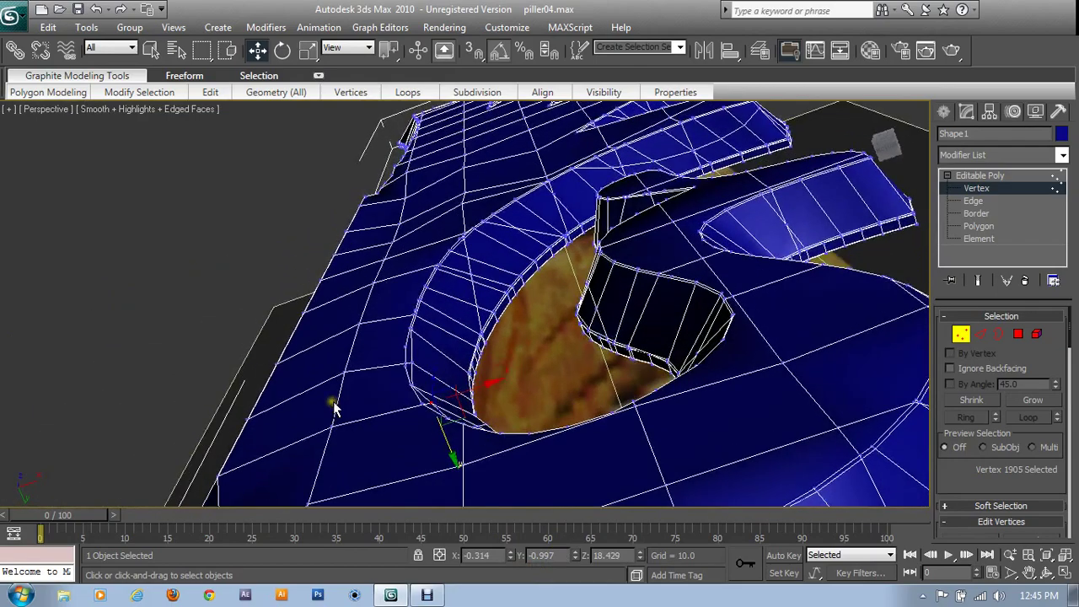
pyautogui.click(870, 444)
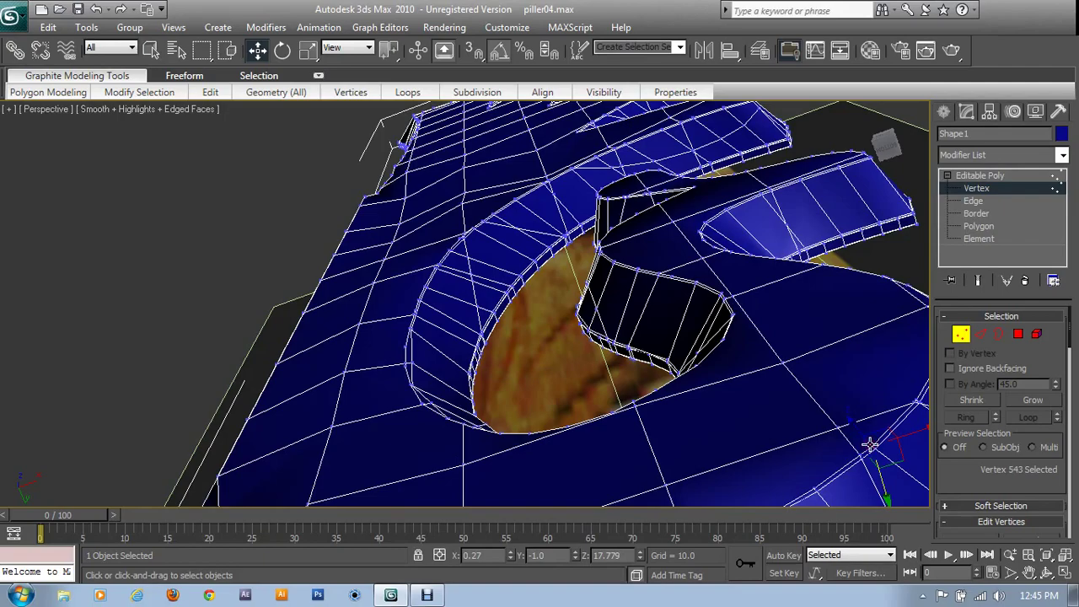
# Move vertices next to the wooden wall closer to it and select the three clustered corner vertices
pyautogui.moveTo(391, 416)
pyautogui.keyDown('alt'); pyautogui.mouseDown(button='middle')
pyautogui.moveTo(531, 374)
pyautogui.moveTo(571, 342)
pyautogui.moveTo(494, 357)
pyautogui.mouseUp(button='middle'); pyautogui.keyUp('alt')
pyautogui.moveTo(524, 424)
pyautogui.keyDown('alt'); pyautogui.mouseDown(button='middle')
pyautogui.moveTo(559, 374)
pyautogui.moveTo(614, 376)
pyautogui.moveTo(621, 343)
pyautogui.moveTo(621, 394)
pyautogui.mouseUp(button='middle'); pyautogui.keyUp('alt')
pyautogui.scroll(2, 621, 394)
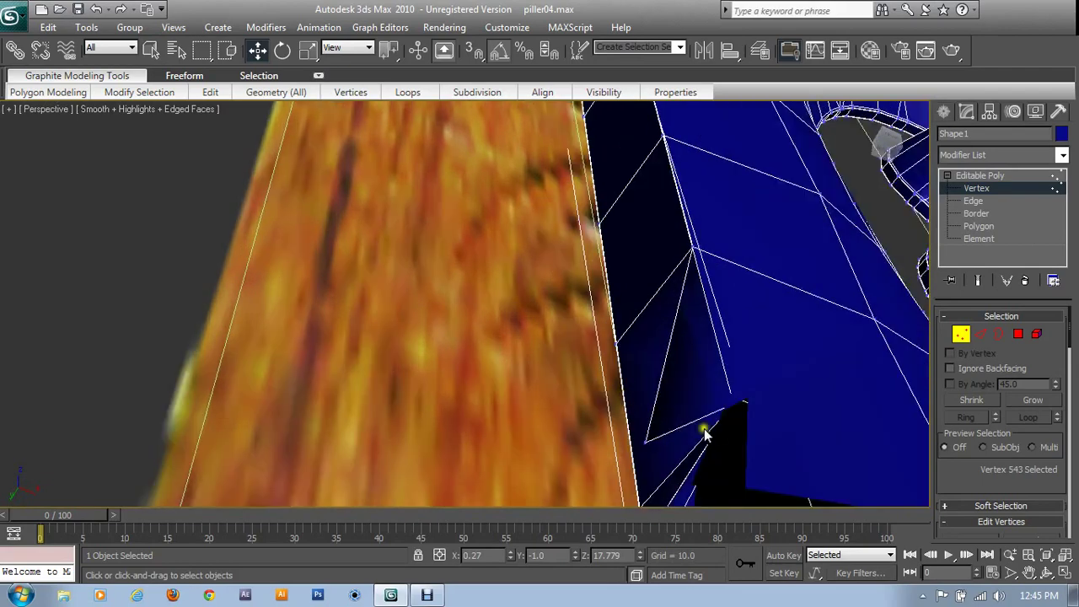
pyautogui.moveTo(705, 432); pyautogui.dragTo(619, 338, button='middle')
pyautogui.scroll(-2, 619, 338)
pyautogui.keyDown('alt'); pyautogui.moveTo(540, 353); pyautogui.dragTo(533, 361, button='middle'); pyautogui.keyUp('alt')
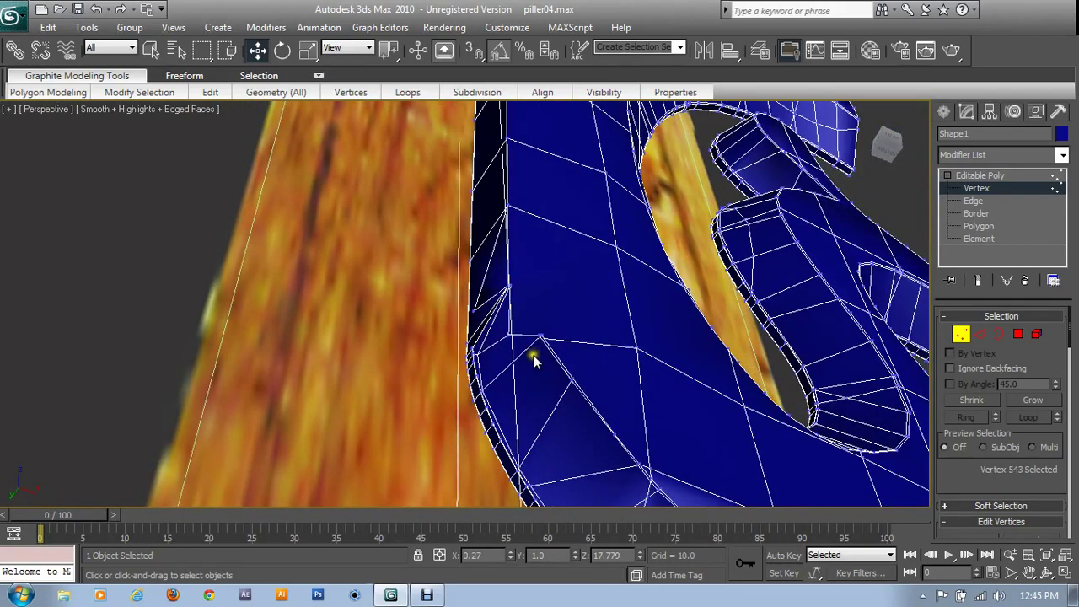
pyautogui.click(508, 335)
pyautogui.moveTo(533, 327)
pyautogui.mouseDown()
pyautogui.moveTo(563, 331)
pyautogui.moveTo(531, 309)
pyautogui.mouseUp()
pyautogui.keyDown('alt'); pyautogui.moveTo(481, 356); pyautogui.dragTo(535, 365, button='middle'); pyautogui.keyUp('alt')
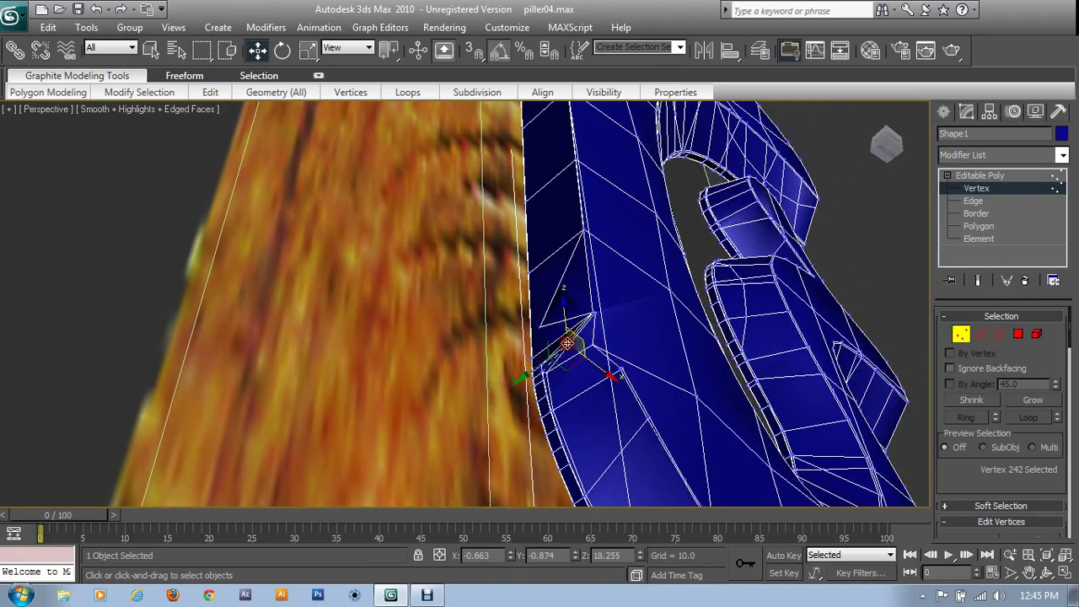
pyautogui.moveTo(590, 319); pyautogui.dragTo(619, 349)
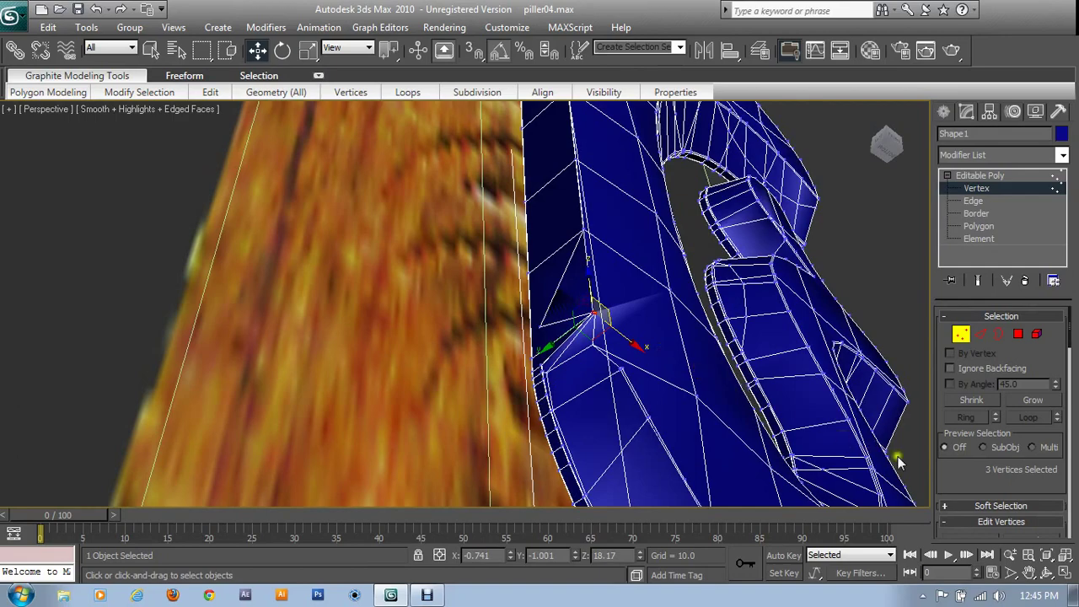
pyautogui.moveTo(938, 478); pyautogui.dragTo(940, 337)
# Weld the three corner vertices and connect the result to a neighbouring vertex
pyautogui.click(1024, 417)
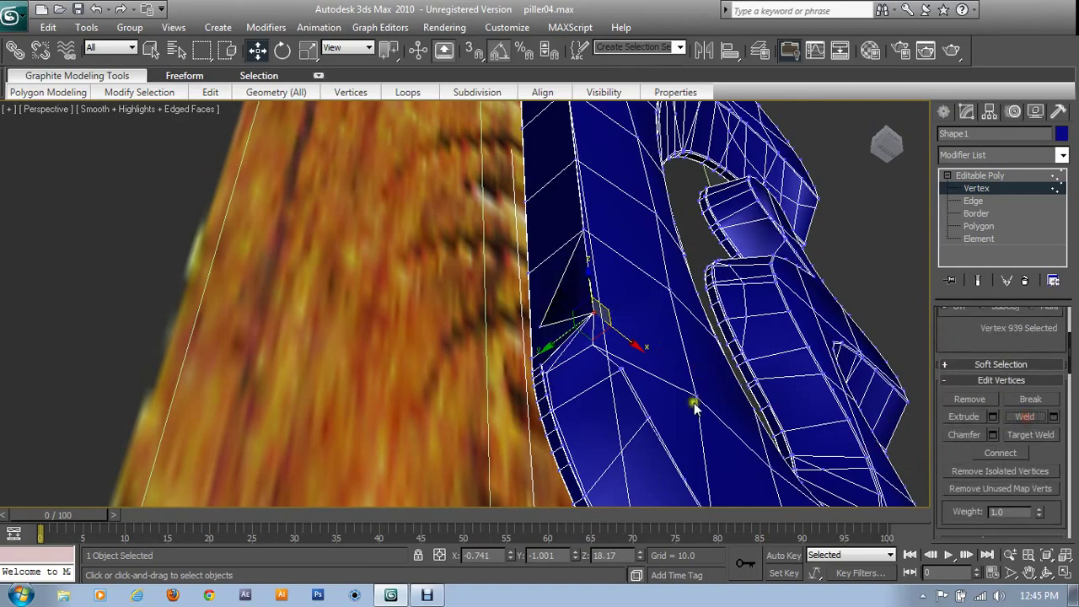
pyautogui.keyDown('alt'); pyautogui.moveTo(609, 361); pyautogui.dragTo(610, 396, button='middle'); pyautogui.keyUp('alt')
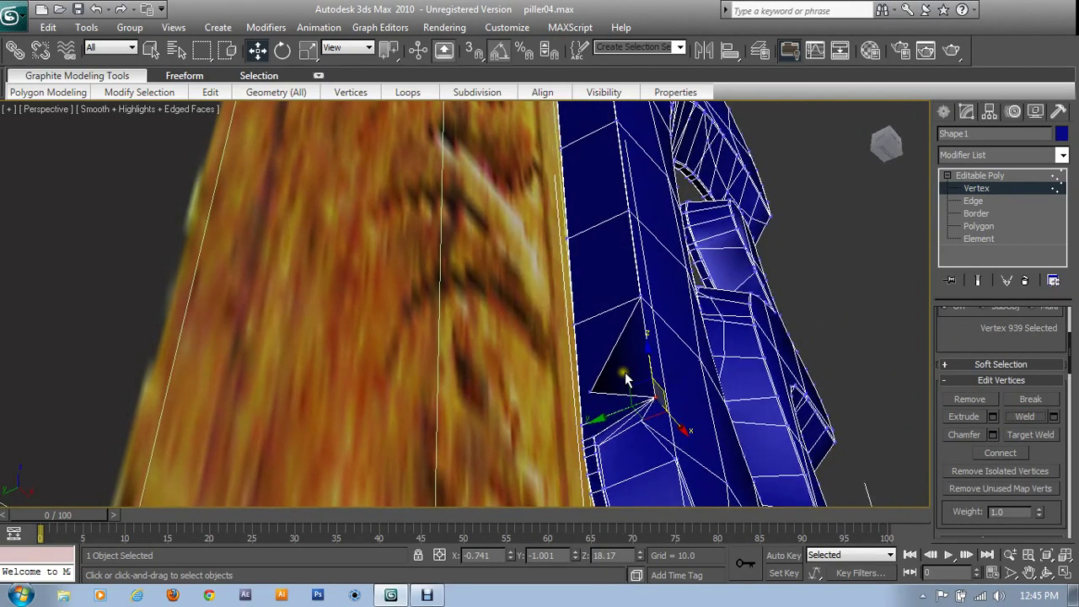
pyautogui.keyDown('ctrl'); pyautogui.click(572, 323); pyautogui.keyUp('ctrl')
pyautogui.click(1001, 453)
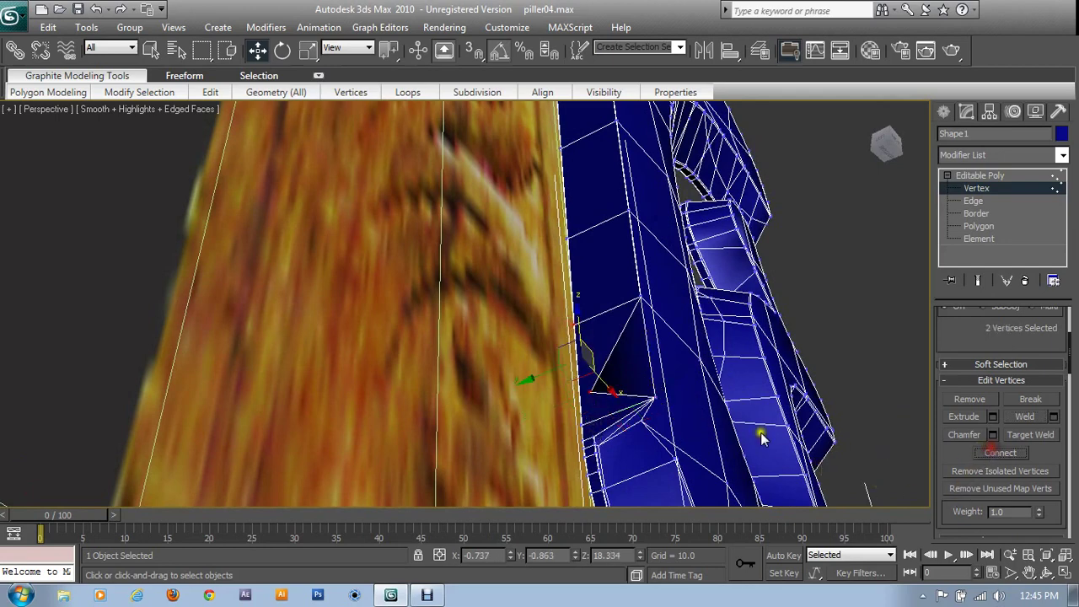
# Delete two unwanted edges near the wall in Edge mode
pyautogui.click(592, 391)
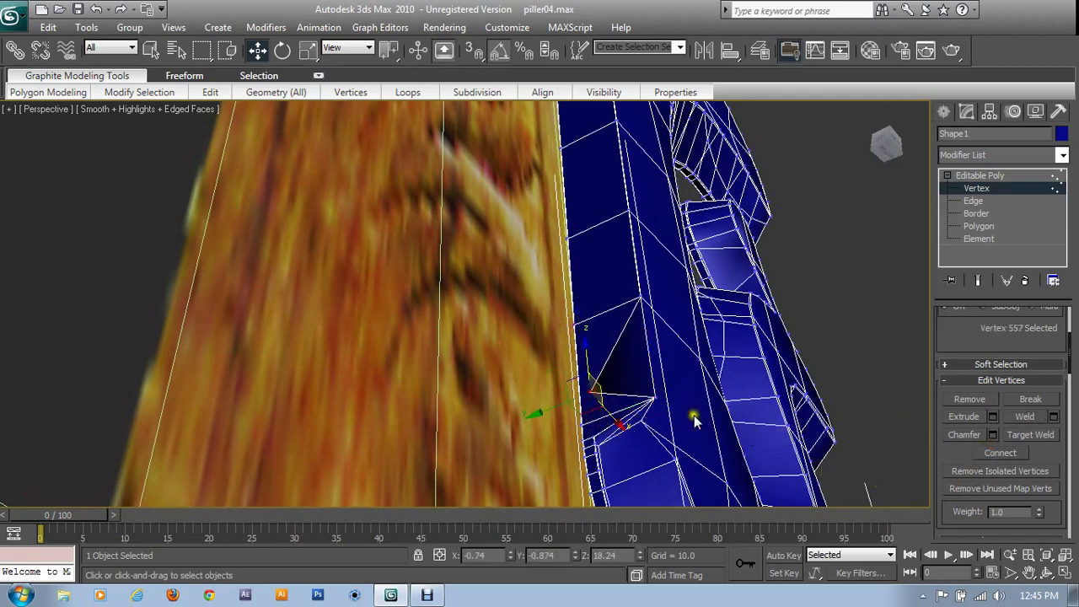
pyautogui.click(1026, 419)
pyautogui.moveTo(965, 334); pyautogui.dragTo(971, 471)
pyautogui.click(980, 333)
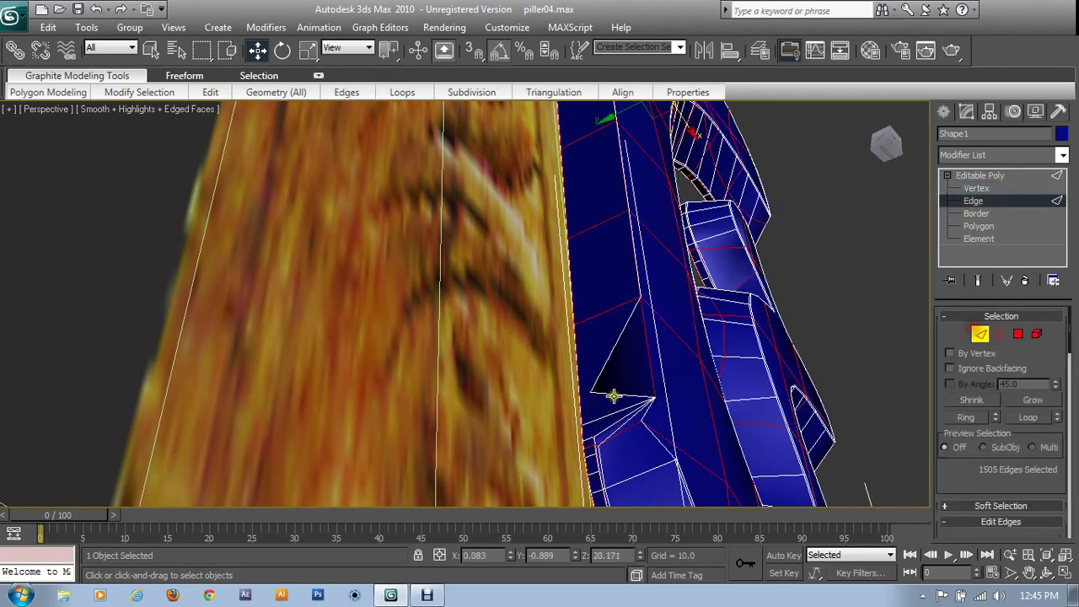
pyautogui.keyDown('ctrl'); pyautogui.click(614, 383); pyautogui.keyUp('ctrl')
pyautogui.scroll(-2, 1007, 477)
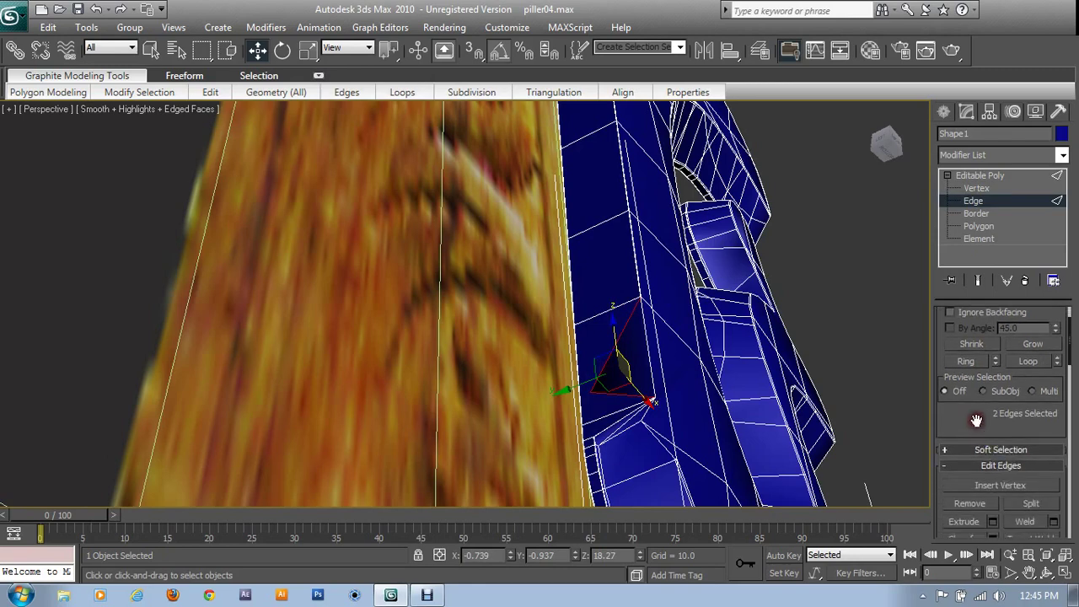
pyautogui.click(983, 504)
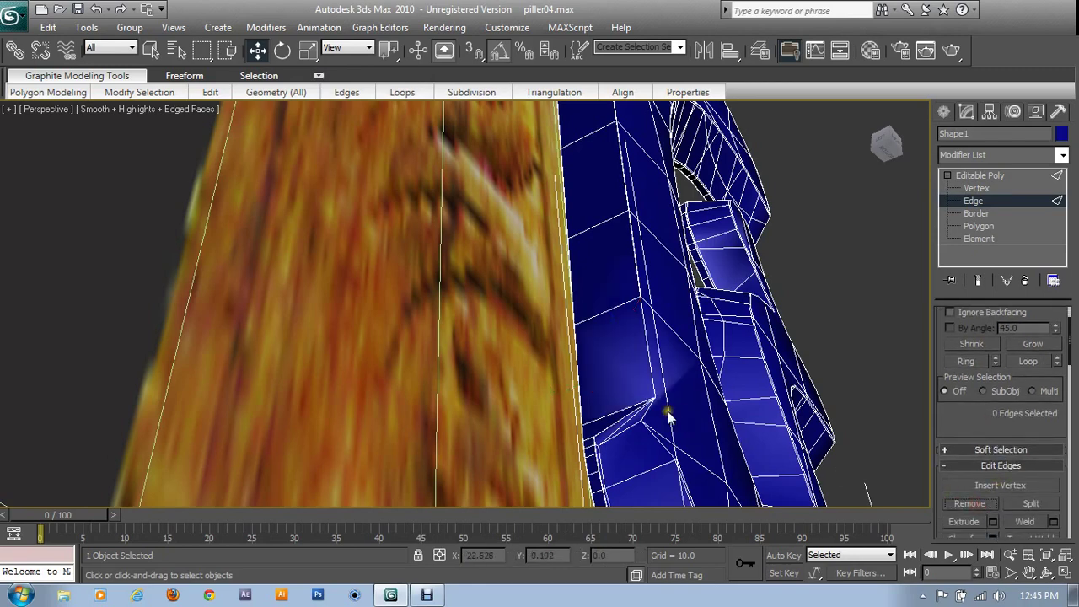
# Set the corner vertex on the panel's lower edge to Y -1.0
pyautogui.click(976, 188)
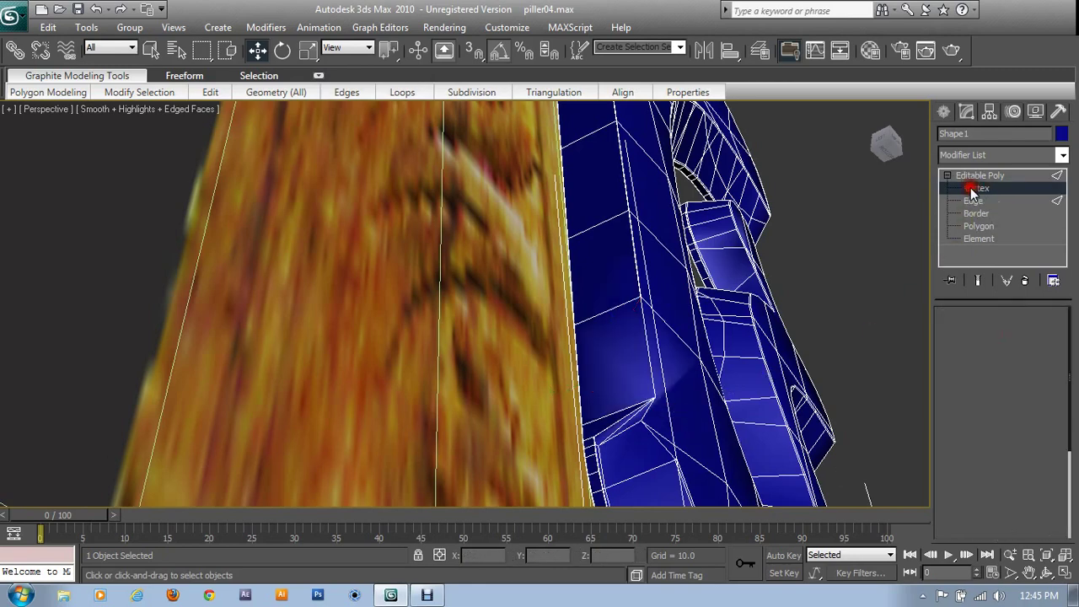
pyautogui.click(649, 391)
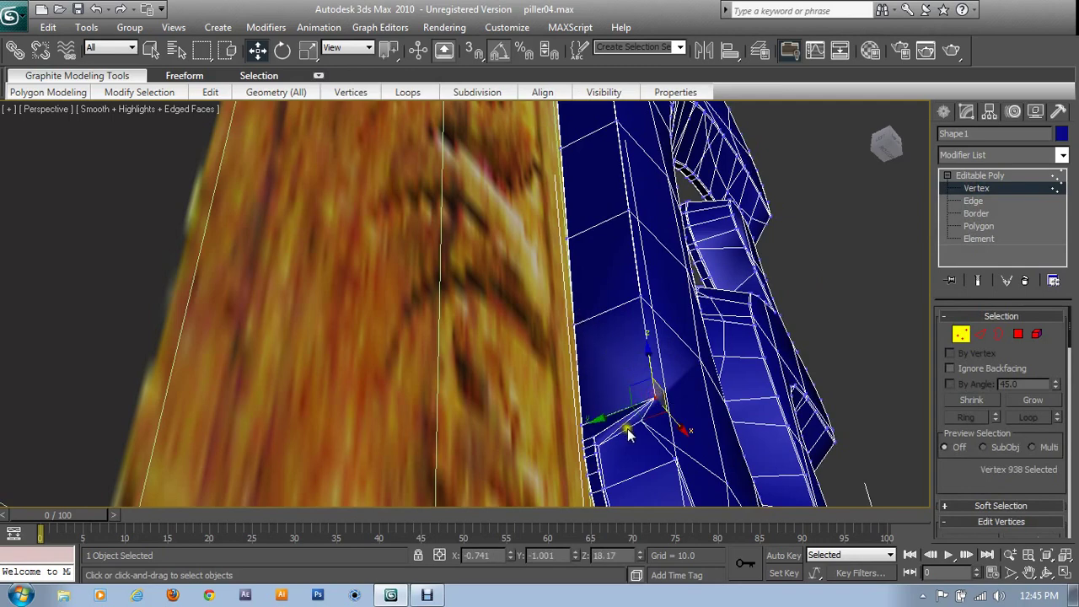
pyautogui.click(646, 425)
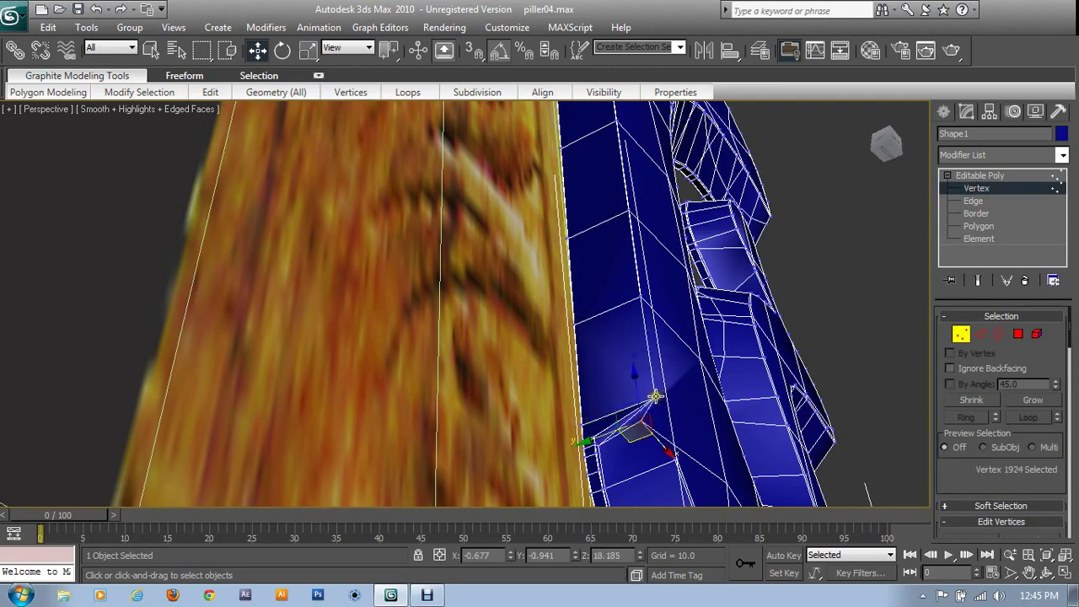
pyautogui.keyDown('ctrl'); pyautogui.click(656, 396); pyautogui.keyUp('ctrl')
pyautogui.click(629, 435)
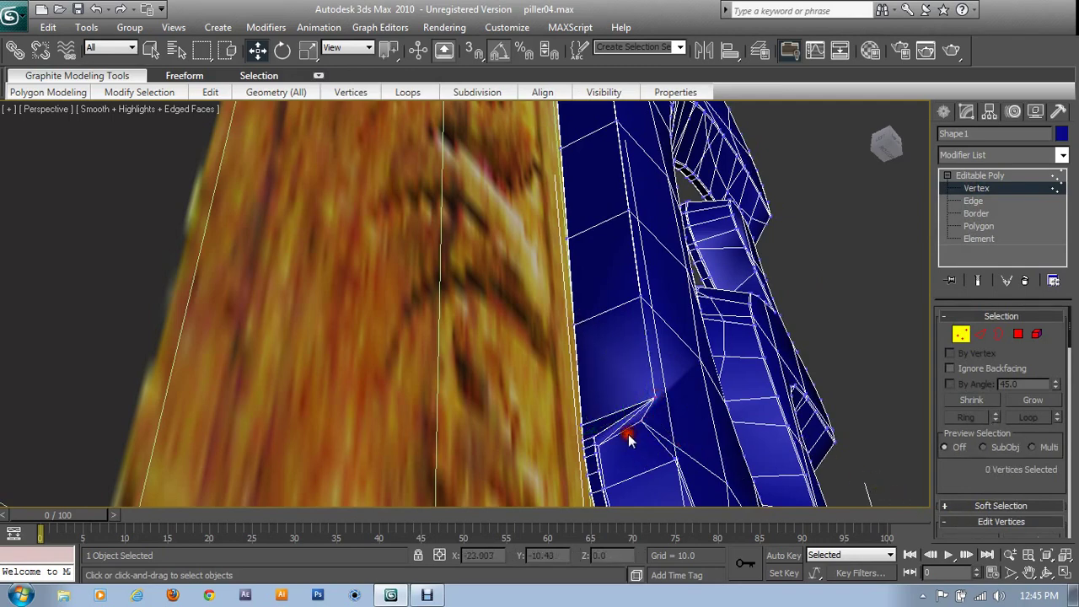
pyautogui.scroll(2, 667, 450)
pyautogui.scroll(2, 578, 388)
pyautogui.scroll(2, 526, 377)
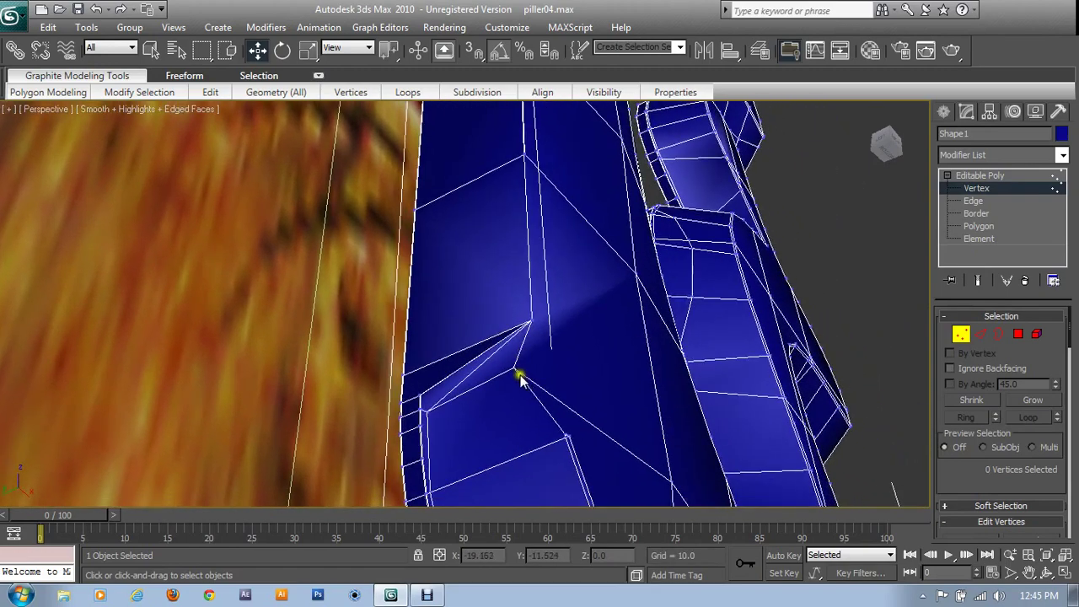
pyautogui.click(515, 368)
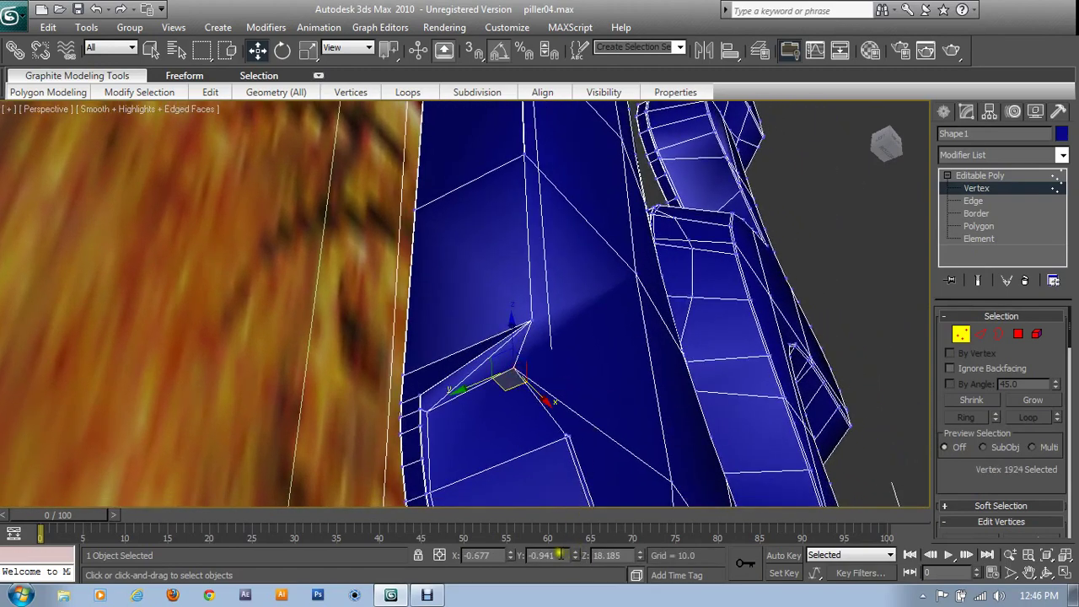
pyautogui.write('-1')
pyautogui.press('Return')
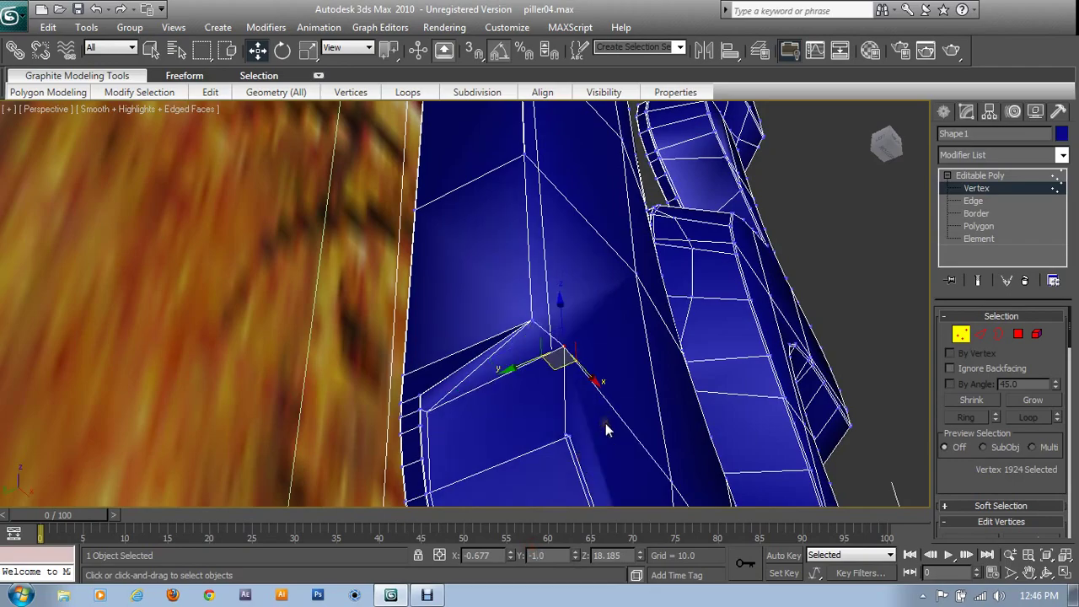
# Nudge that corner vertex left along X and slightly in the XZ plane
pyautogui.keyDown('alt'); pyautogui.moveTo(605, 429); pyautogui.dragTo(605, 416, button='middle'); pyautogui.keyUp('alt')
pyautogui.moveTo(411, 356)
pyautogui.keyDown('alt'); pyautogui.mouseDown(button='middle')
pyautogui.moveTo(405, 366)
pyautogui.moveTo(457, 393)
pyautogui.moveTo(464, 374)
pyautogui.moveTo(558, 333)
pyautogui.moveTo(499, 356)
pyautogui.mouseUp(button='middle'); pyautogui.keyUp('alt')
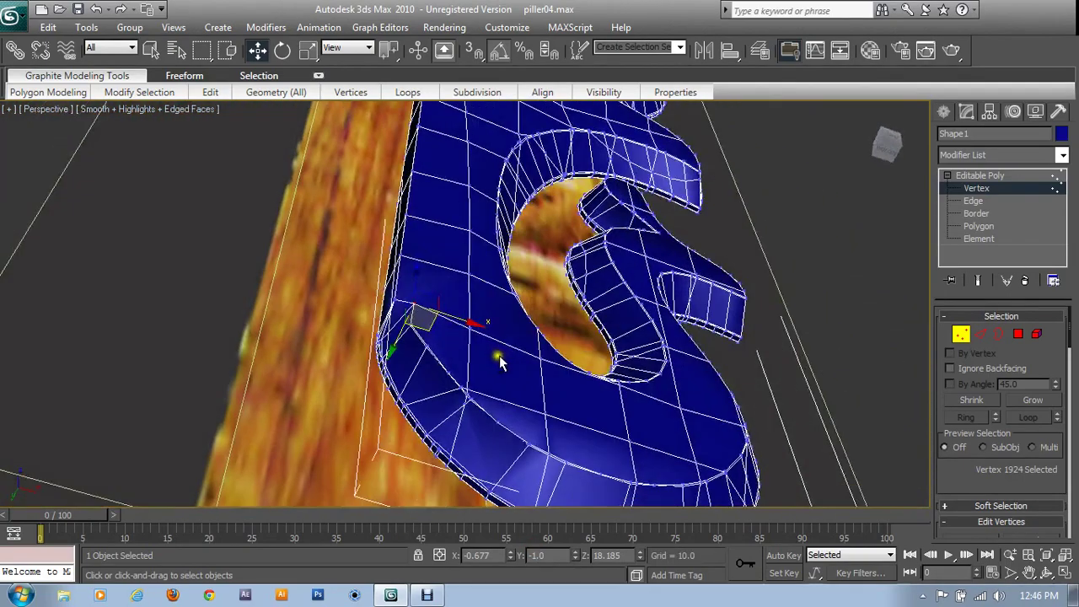
pyautogui.scroll(2, 489, 366)
pyautogui.scroll(2, 526, 356)
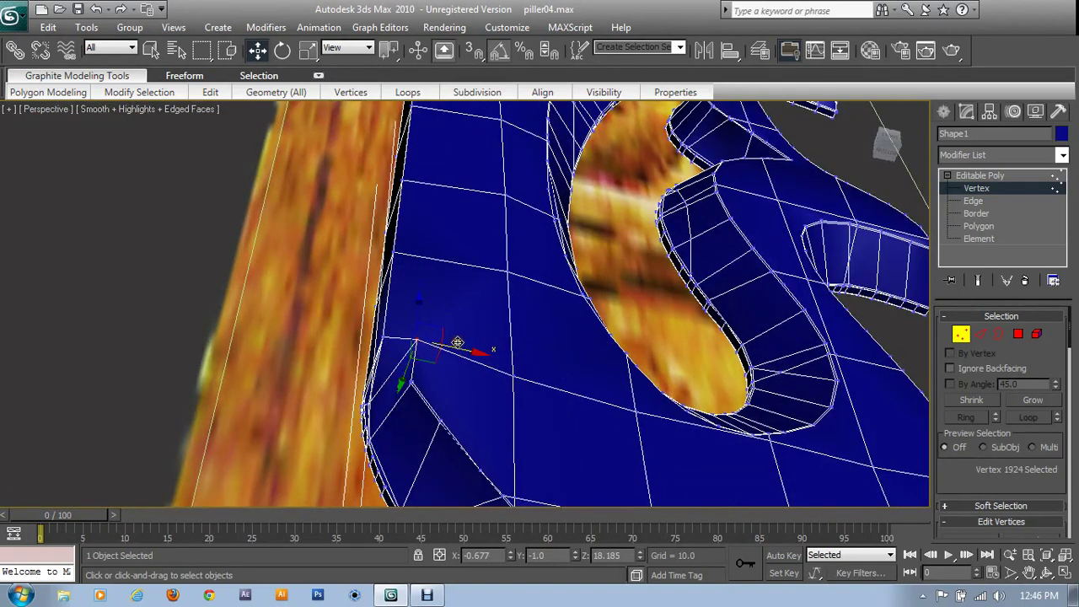
pyautogui.moveTo(464, 352); pyautogui.dragTo(428, 370)
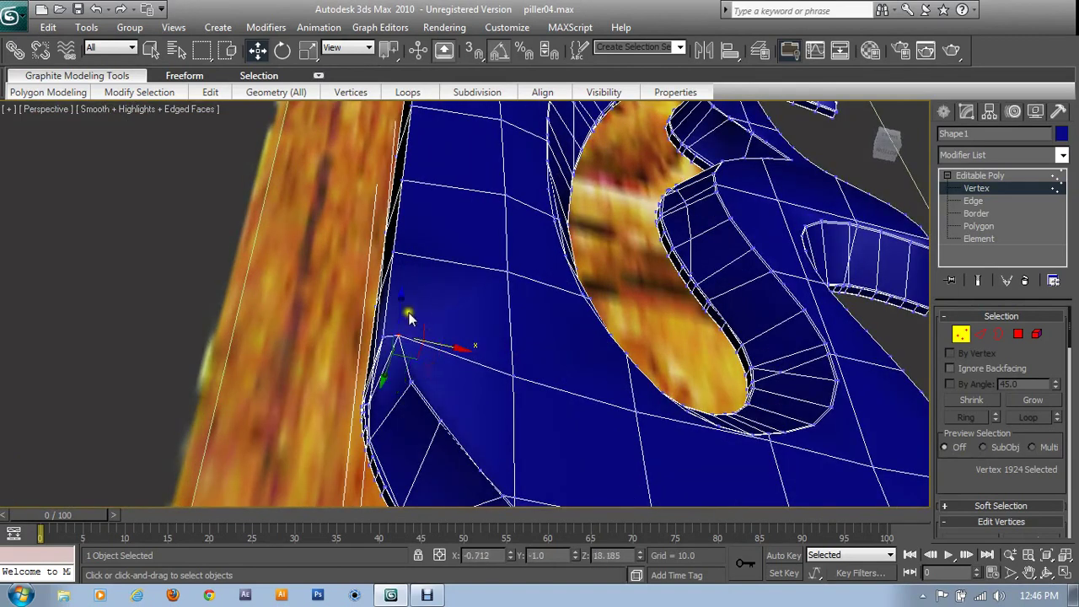
pyautogui.moveTo(410, 326); pyautogui.dragTo(412, 340)
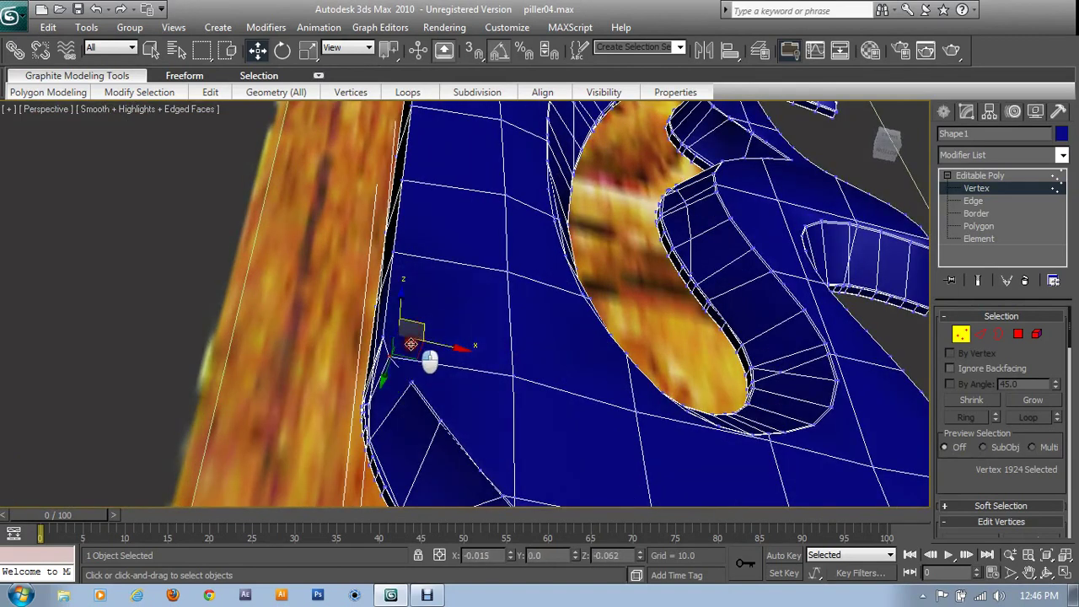
pyautogui.scroll(2, 426, 403)
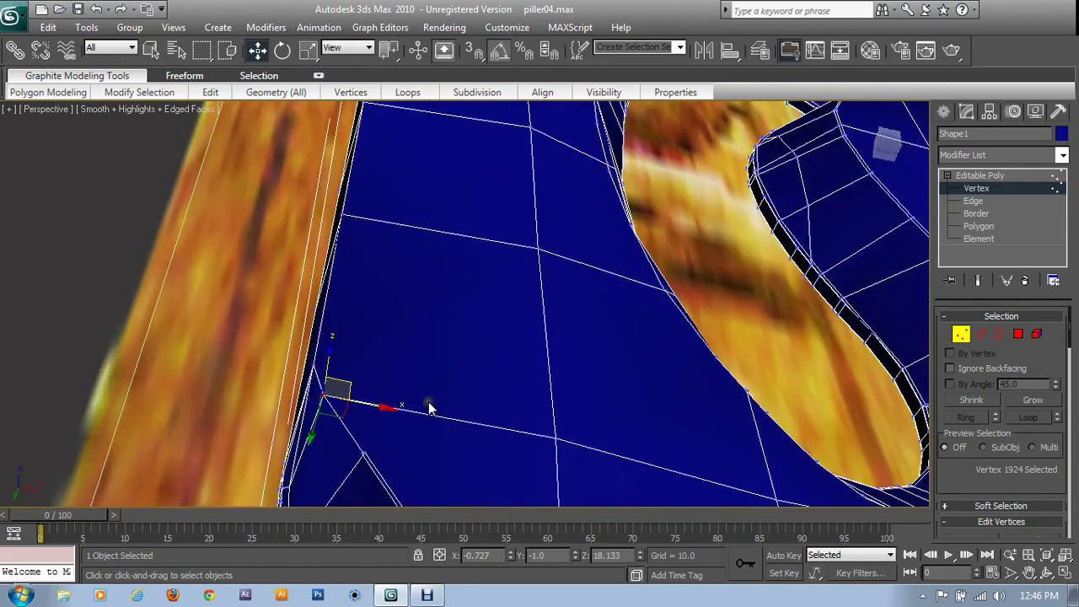
# Select the two neighbouring vertices at the panel edge
pyautogui.click(364, 456)
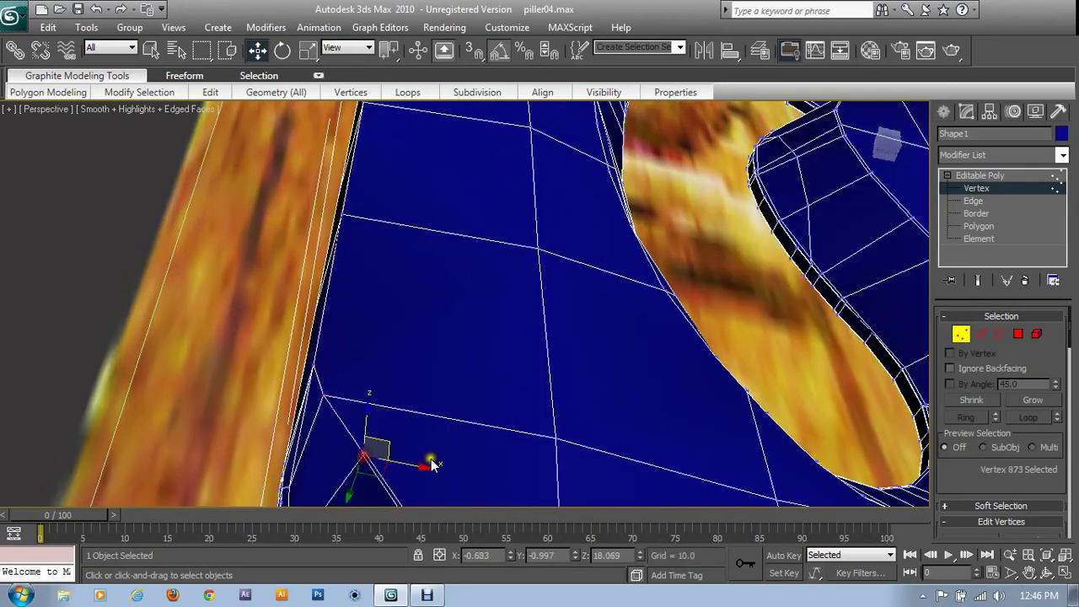
pyautogui.keyDown('ctrl'); pyautogui.click(323, 397); pyautogui.keyUp('ctrl')
pyautogui.scroll(-2, 987, 405)
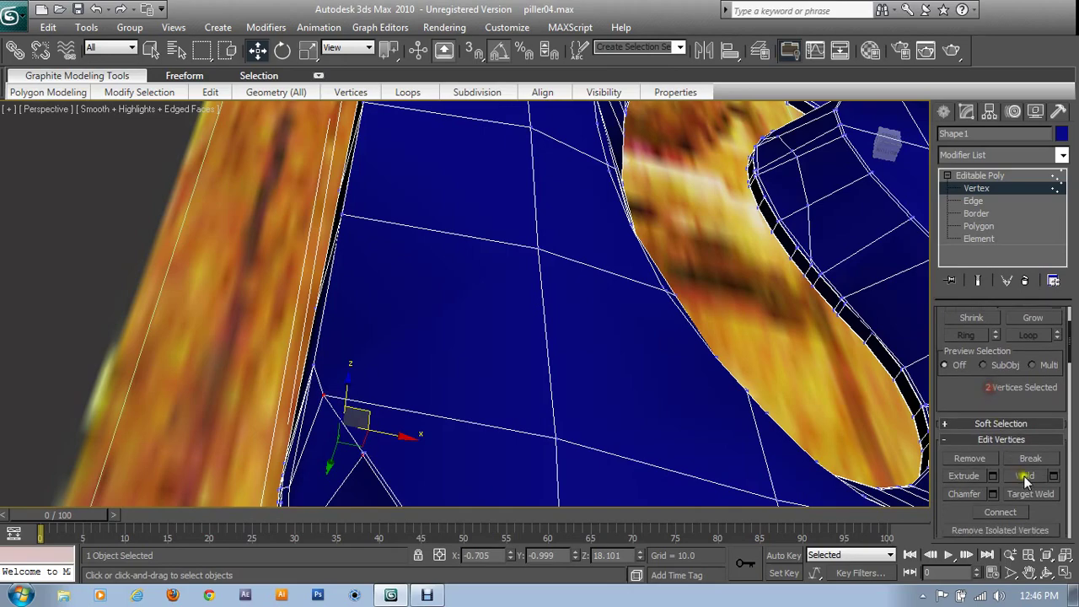
pyautogui.scroll(-1, 458, 405)
pyautogui.scroll(-2, 525, 390)
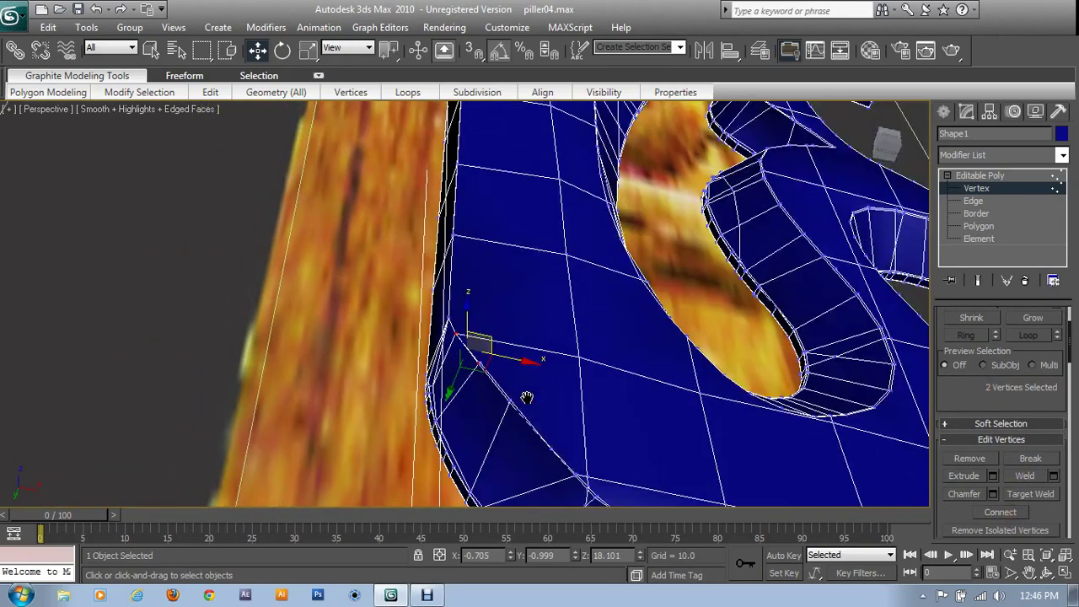
pyautogui.scroll(-1, 650, 390)
# Add TurboSmooth with Isoline Display, Explicit Normals and 2 iterations, then test-render the panel
pyautogui.click(978, 175)
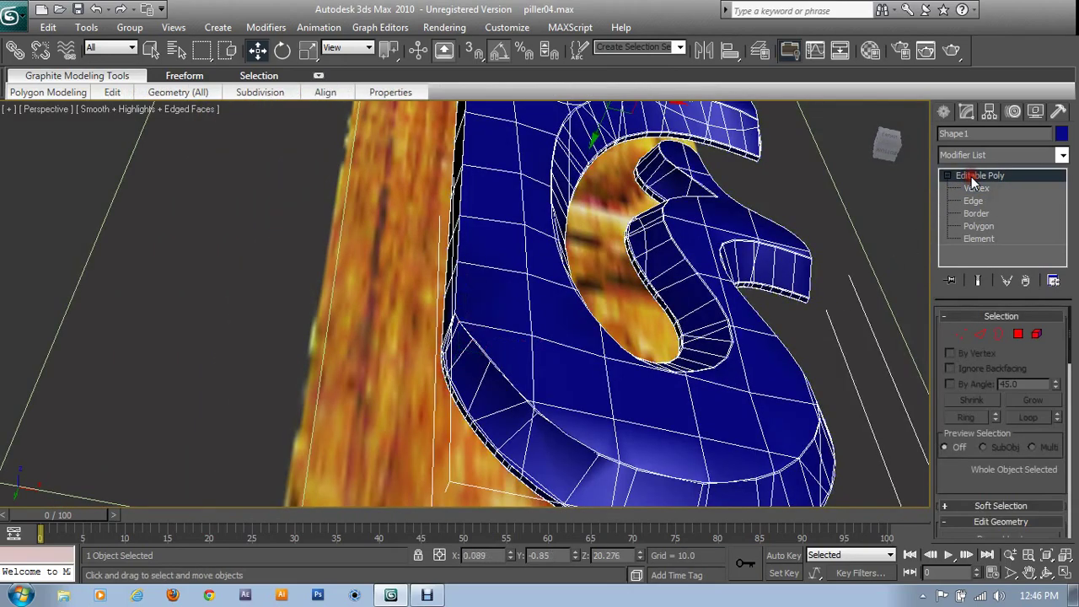
pyautogui.click(1002, 157)
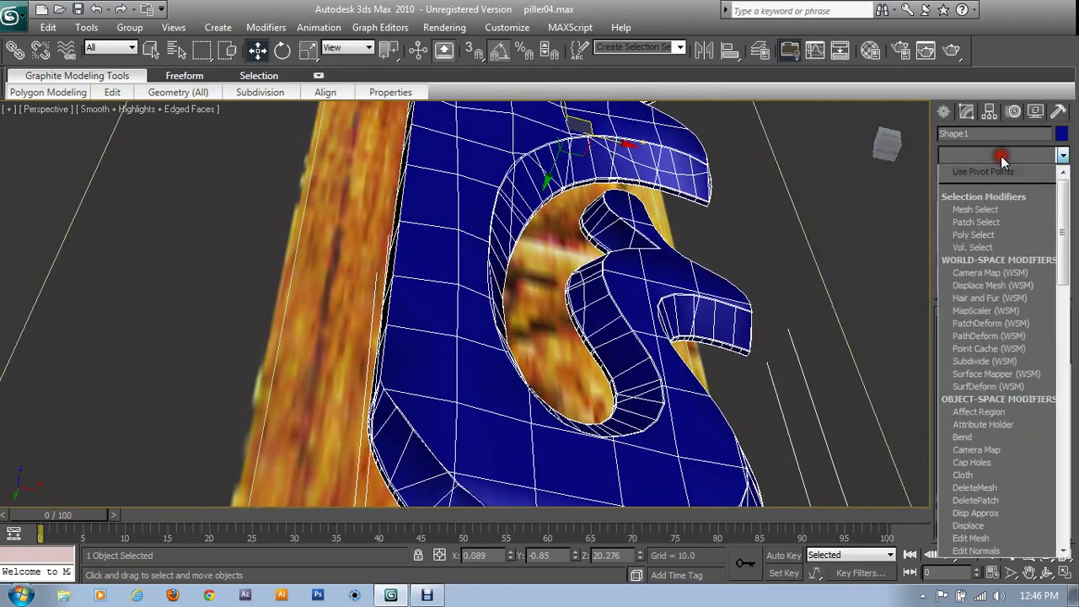
pyautogui.scroll(-10, 995, 185)
pyautogui.click(991, 361)
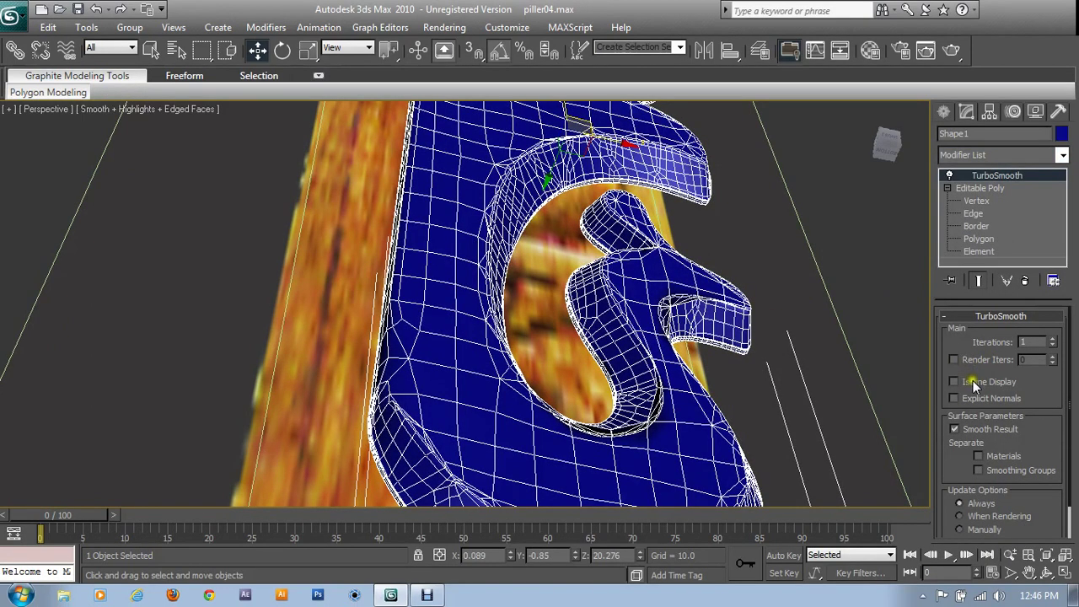
pyautogui.click(968, 381)
pyautogui.click(973, 401)
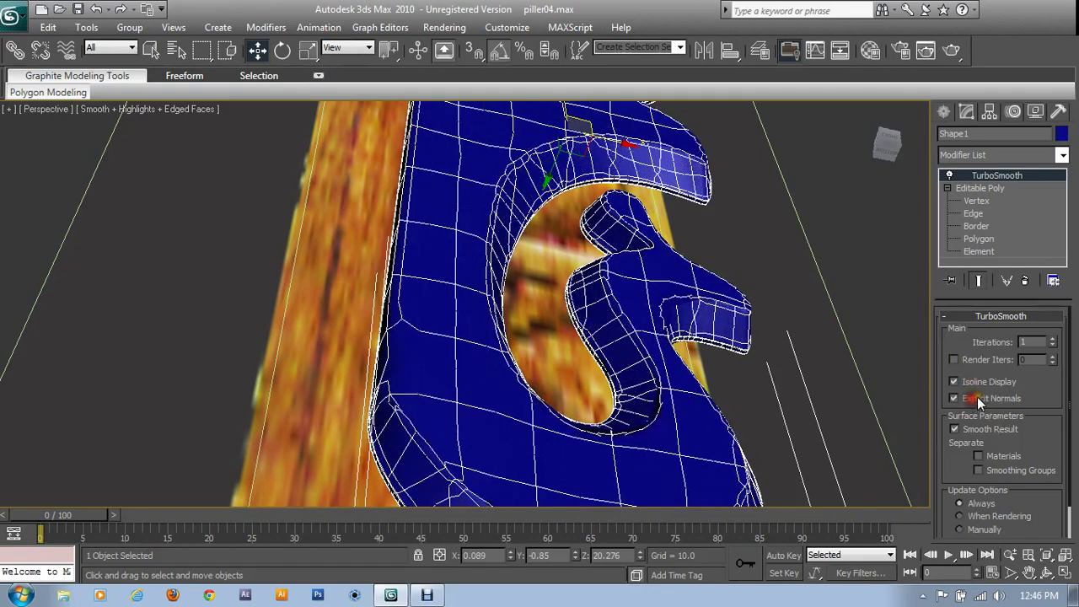
pyautogui.click(1053, 338)
pyautogui.moveTo(674, 323)
pyautogui.keyDown('alt'); pyautogui.mouseDown(button='middle')
pyautogui.moveTo(638, 279)
pyautogui.moveTo(633, 359)
pyautogui.moveTo(636, 306)
pyautogui.moveTo(590, 325)
pyautogui.moveTo(609, 268)
pyautogui.moveTo(694, 433)
pyautogui.moveTo(672, 309)
pyautogui.moveTo(703, 352)
pyautogui.moveTo(583, 410)
pyautogui.moveTo(534, 414)
pyautogui.moveTo(658, 452)
pyautogui.moveTo(681, 387)
pyautogui.moveTo(784, 352)
pyautogui.moveTo(791, 375)
pyautogui.moveTo(804, 360)
pyautogui.mouseUp(button='middle'); pyautogui.keyUp('alt')
pyautogui.scroll(-2, 625, 311)
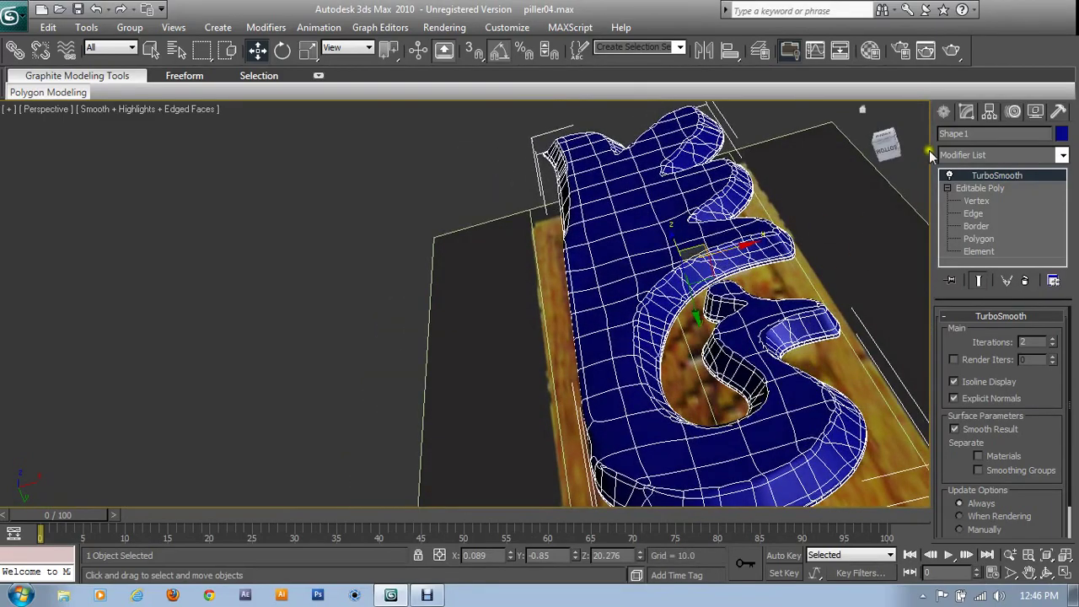
pyautogui.click(951, 50)
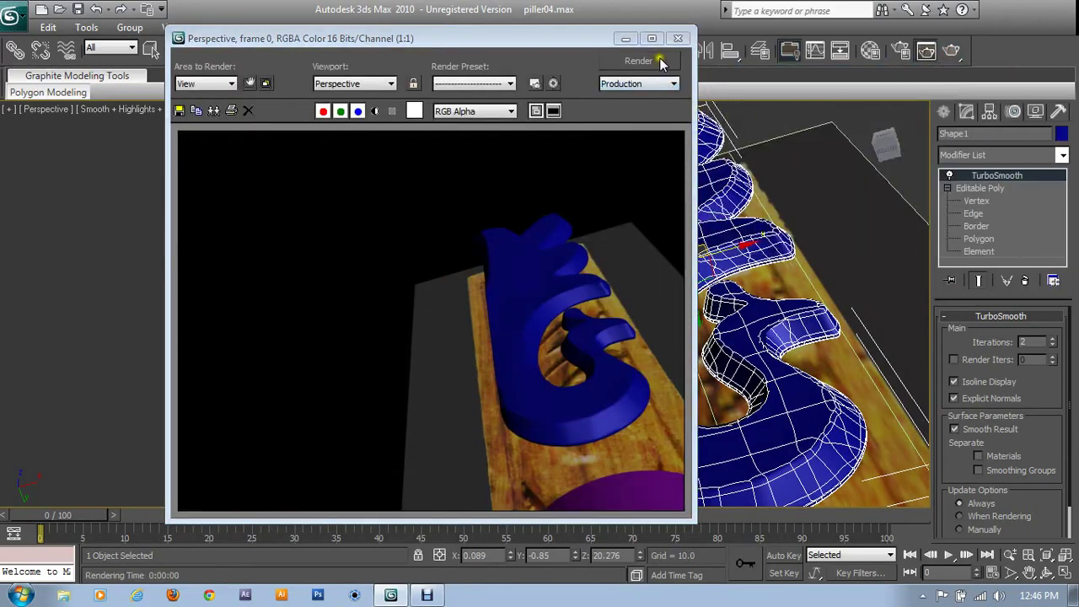
pyautogui.click(677, 38)
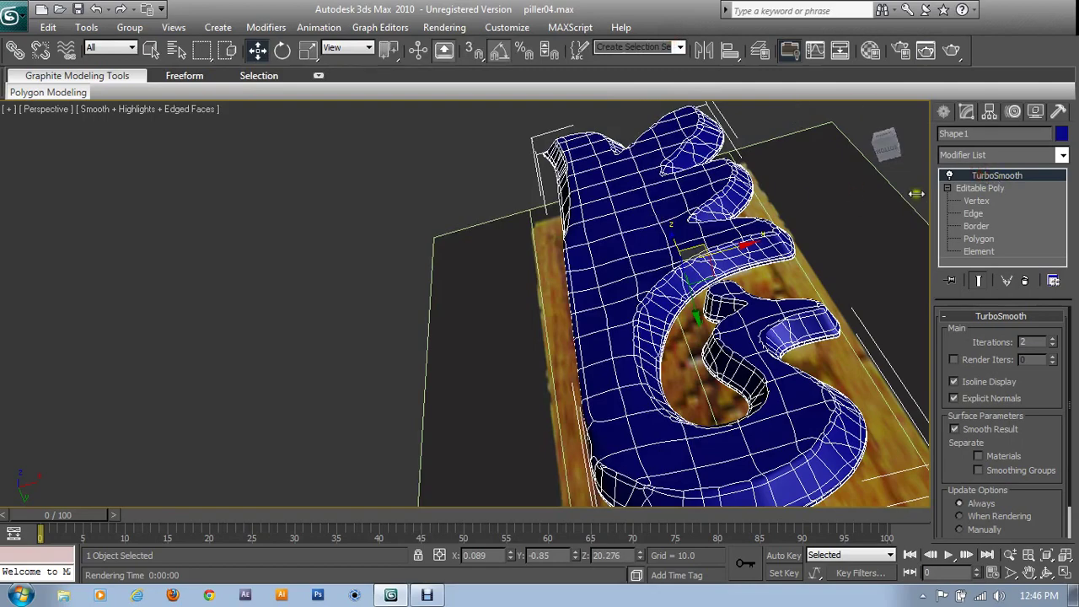
# Remove TurboSmooth, enter Vertex mode and set the upper back-edge vertices to Y -1.0
pyautogui.click(1027, 281)
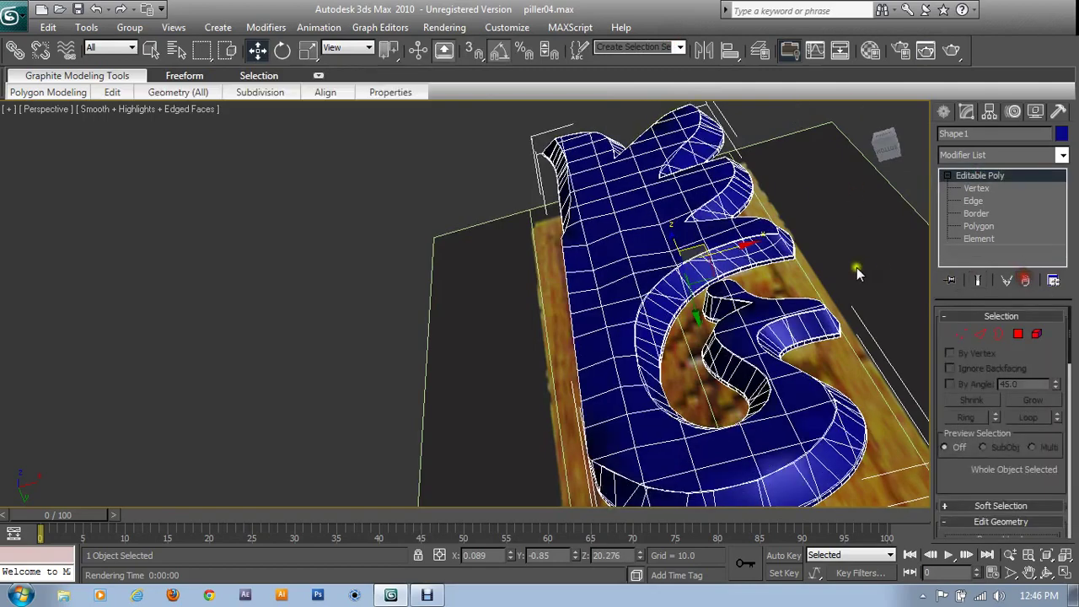
pyautogui.keyDown('alt'); pyautogui.moveTo(858, 273); pyautogui.dragTo(559, 329, button='middle'); pyautogui.keyUp('alt')
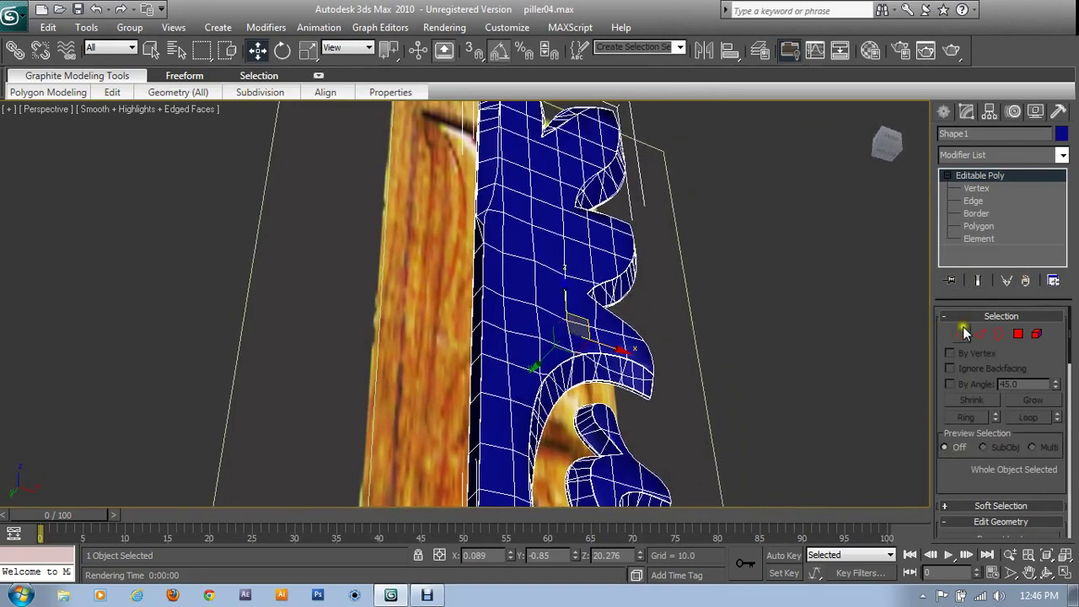
pyautogui.click(961, 334)
pyautogui.click(503, 251)
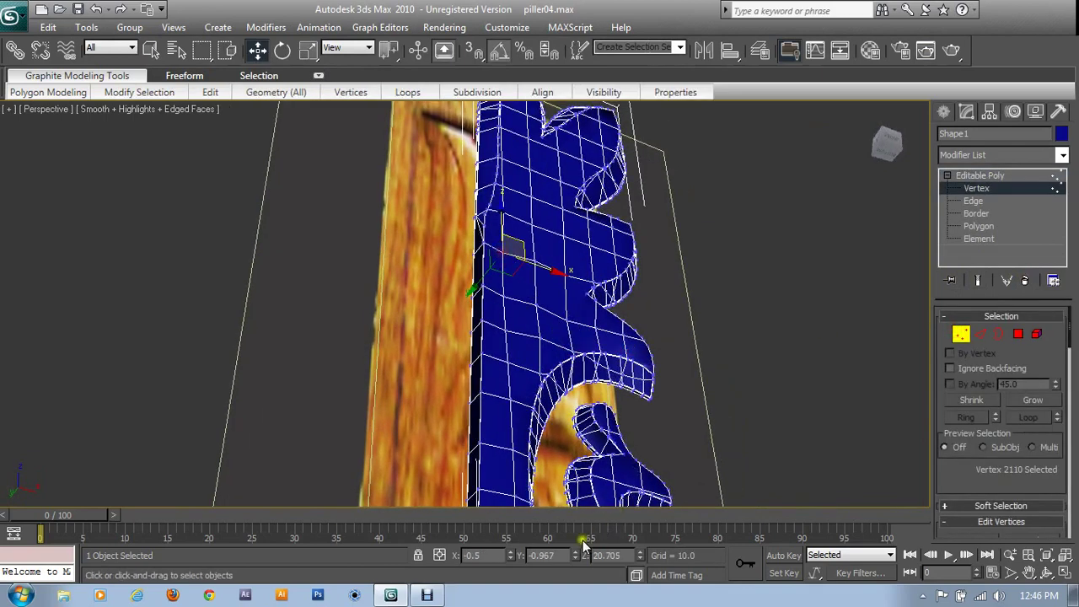
pyautogui.doubleClick(534, 555)
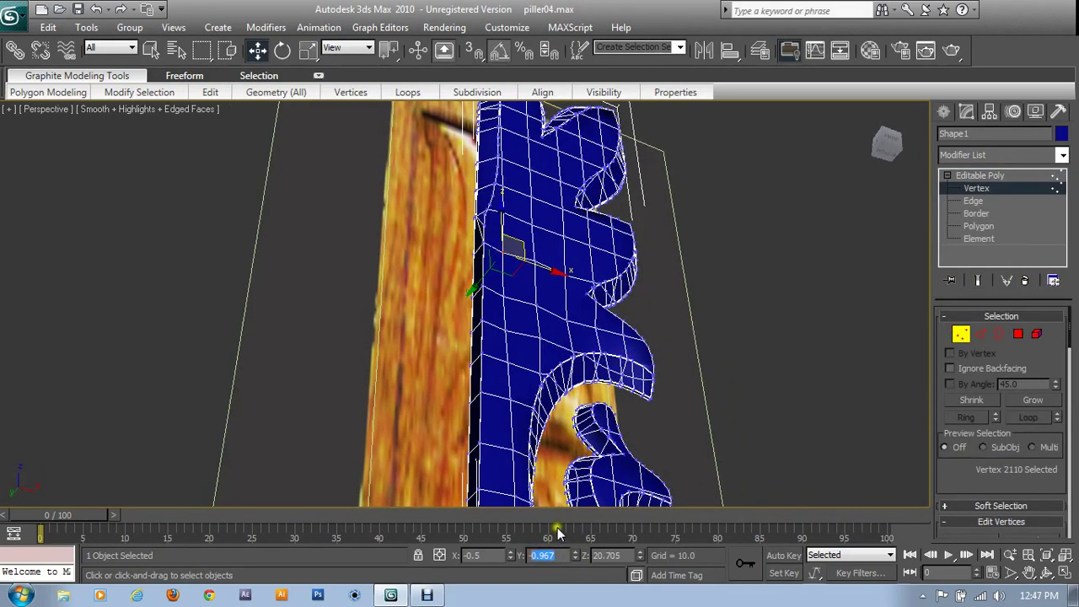
pyautogui.write('1')
pyautogui.write('-1')
pyautogui.press('Return')
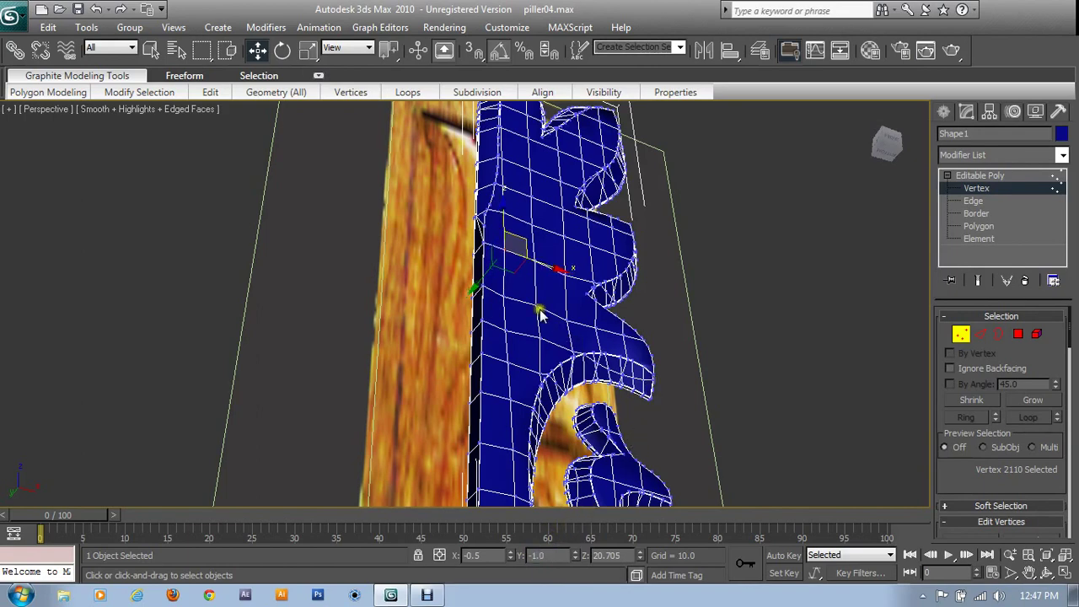
pyautogui.click(507, 326)
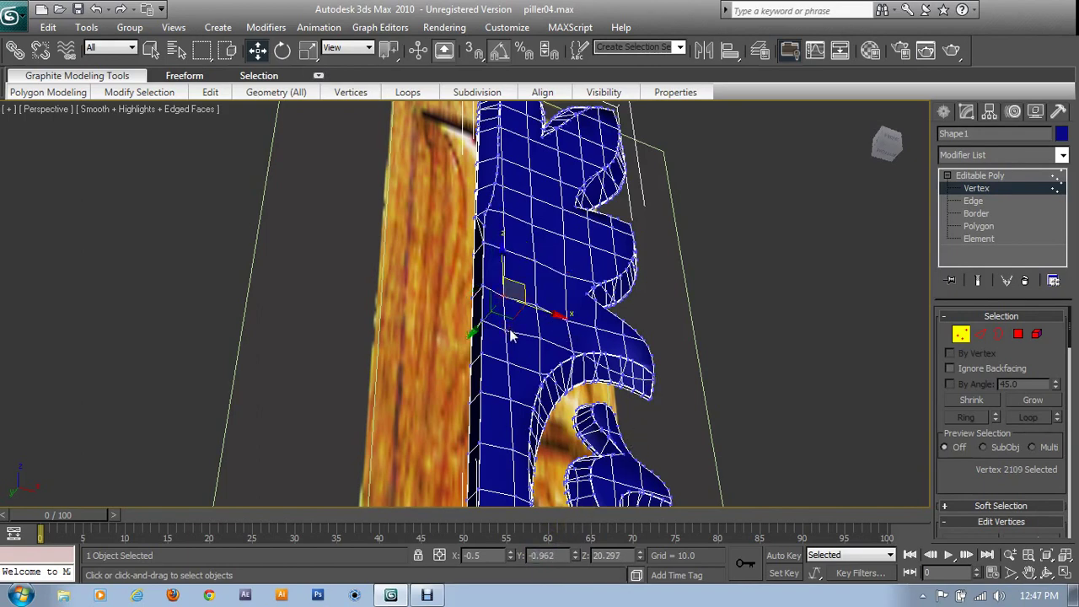
pyautogui.doubleClick(539, 555)
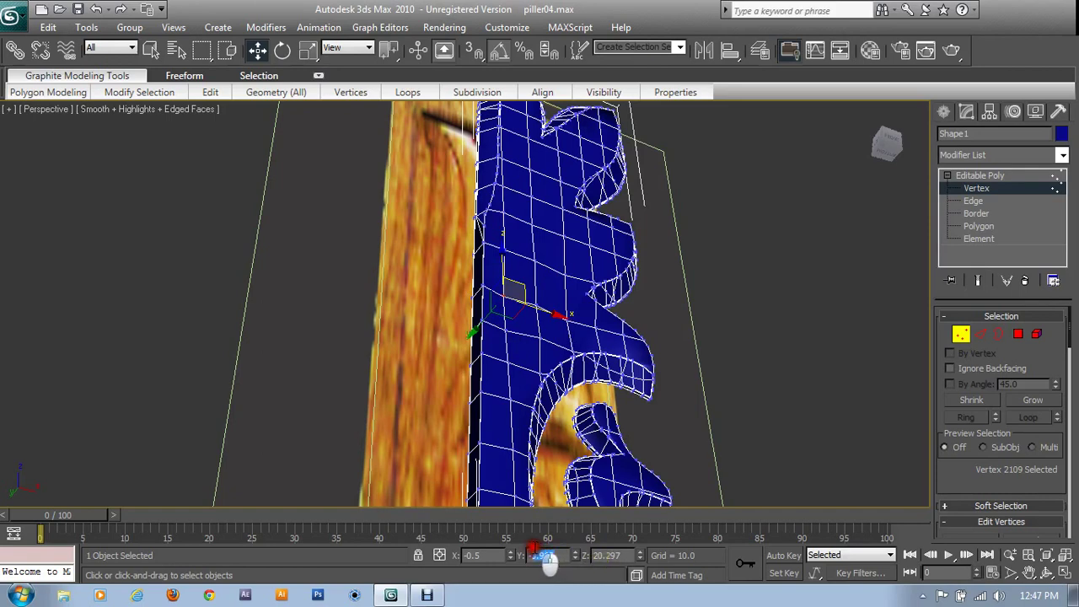
pyautogui.click(504, 330)
pyautogui.doubleClick(544, 555)
pyautogui.write('-1.0')
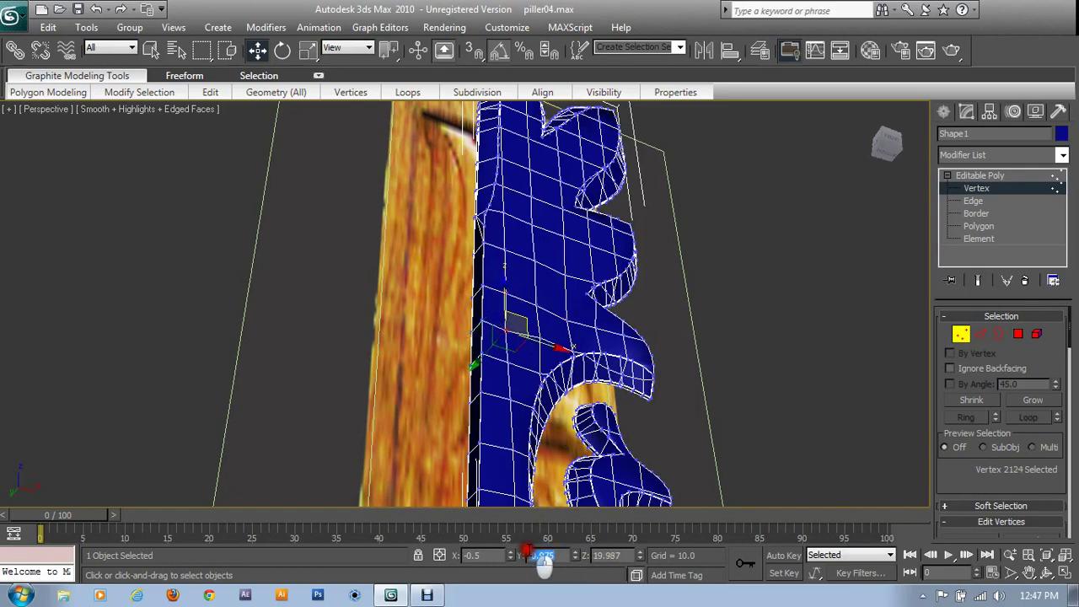
pyautogui.press('Return')
# Set the next two back-edge vertices further down to Y -1.0
pyautogui.click(509, 361)
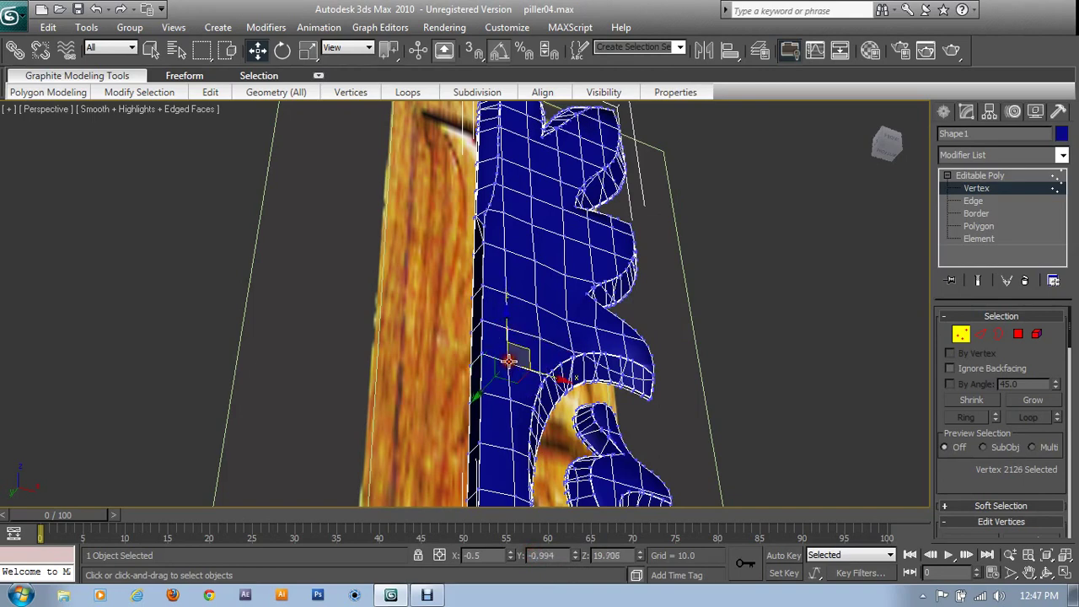
pyautogui.doubleClick(544, 555)
pyautogui.write('-1.0')
pyautogui.press('Return')
pyautogui.click(510, 399)
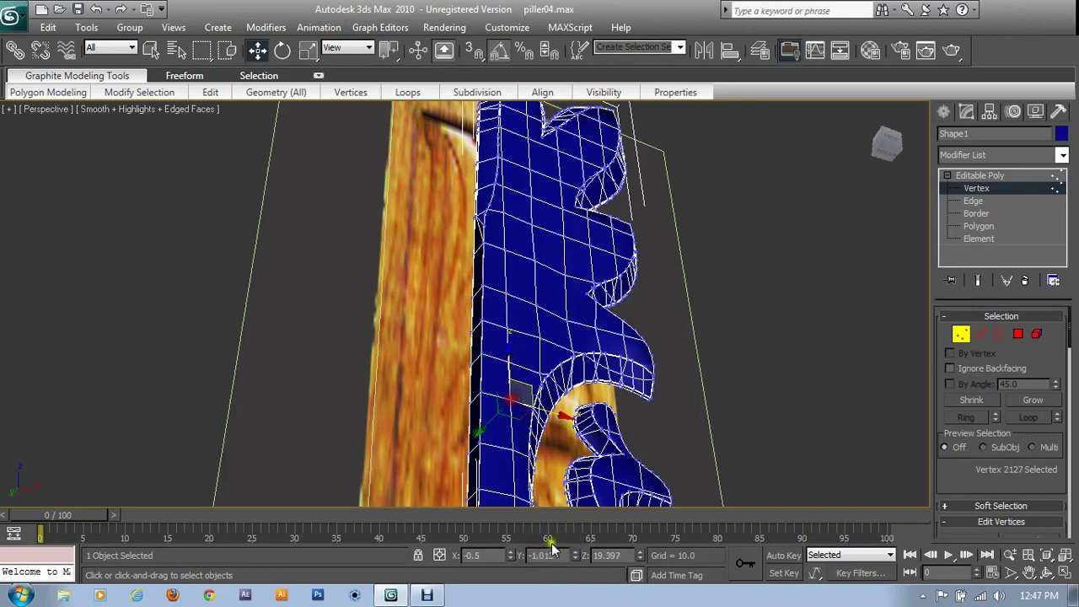
pyautogui.doubleClick(545, 554)
pyautogui.write('-1.0')
pyautogui.press('Return')
# Set the stray vertices near the scroll's curl and lower edge to Y -1, then exit Vertex mode
pyautogui.click(512, 449)
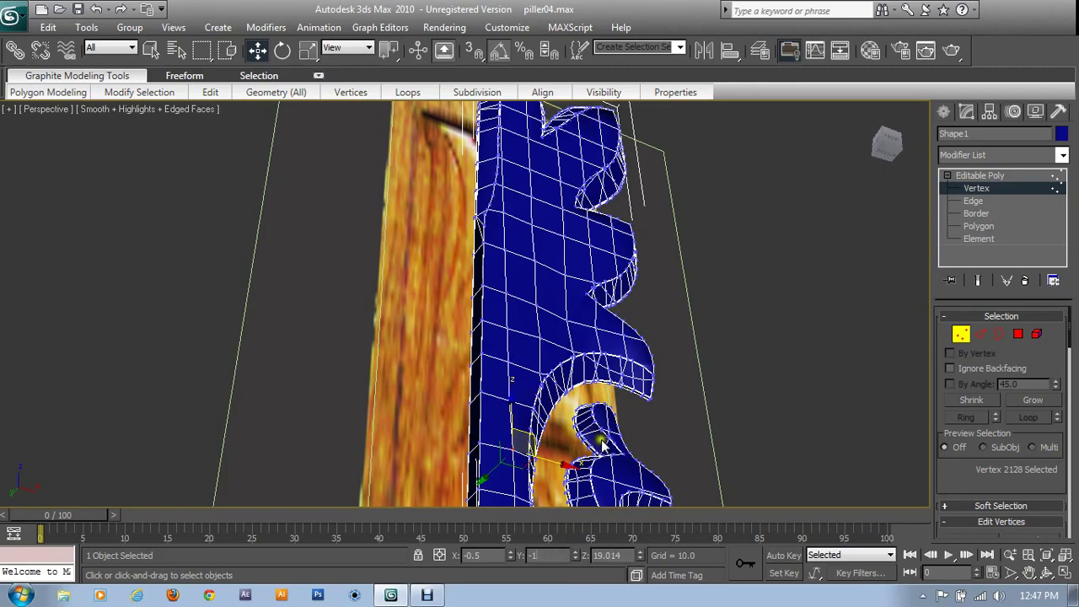
pyautogui.keyDown('alt'); pyautogui.moveTo(602, 446); pyautogui.dragTo(581, 314, button='middle'); pyautogui.keyUp('alt')
pyautogui.keyDown('ctrl'); pyautogui.click(534, 353); pyautogui.keyUp('ctrl')
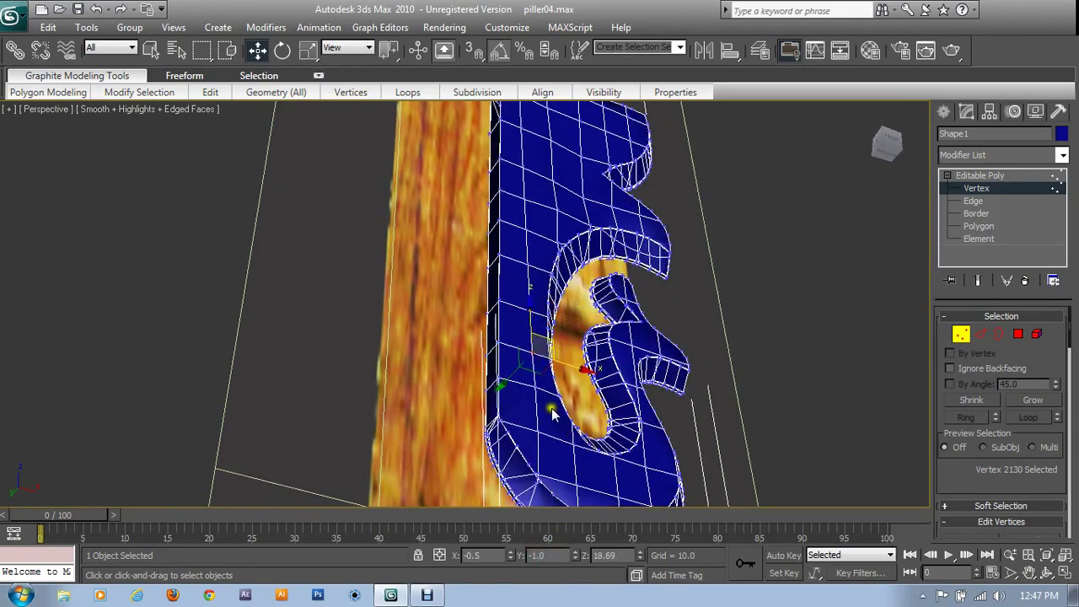
pyautogui.keyDown('ctrl'); pyautogui.click(533, 387); pyautogui.keyUp('ctrl')
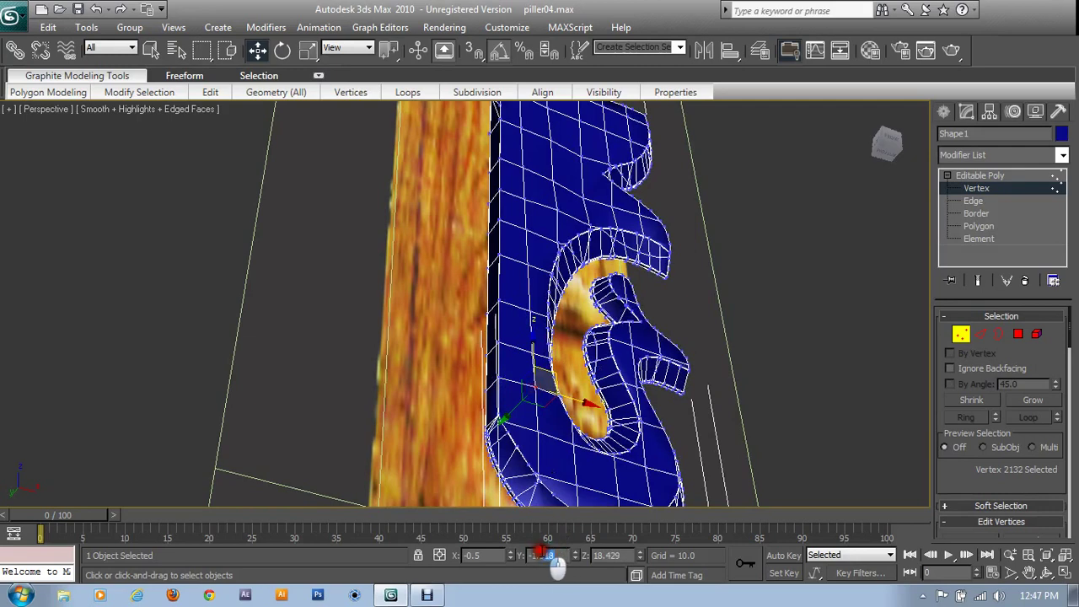
pyautogui.keyDown('ctrl'); pyautogui.click(537, 429); pyautogui.keyUp('ctrl')
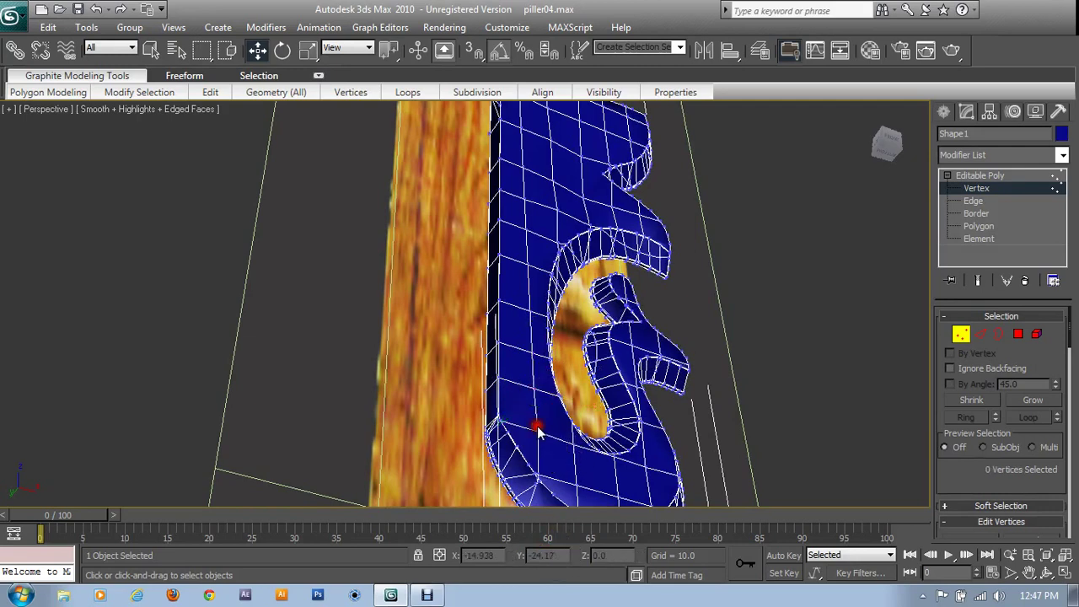
pyautogui.write('-1')
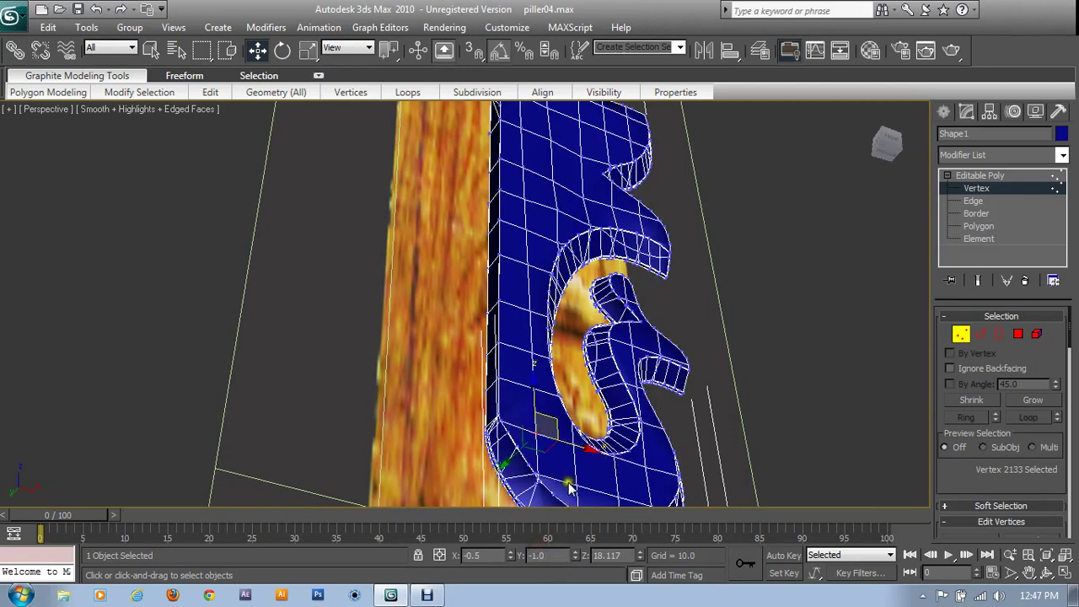
pyautogui.keyDown('alt'); pyautogui.moveTo(576, 484); pyautogui.dragTo(575, 515); pyautogui.keyUp('alt')
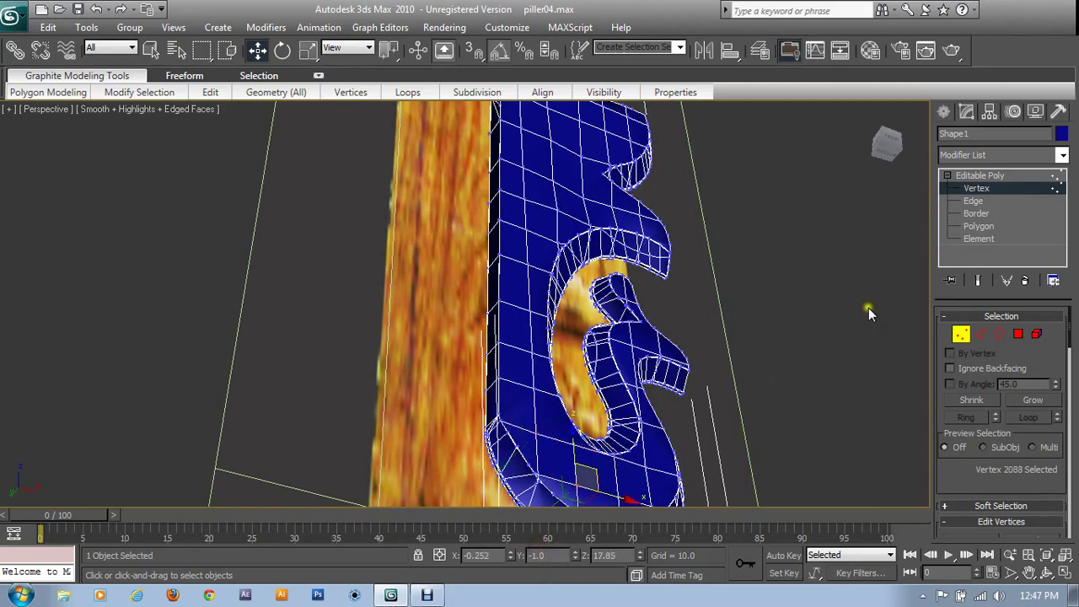
pyautogui.click(978, 189)
pyautogui.keyDown('alt'); pyautogui.moveTo(780, 261); pyautogui.dragTo(581, 313, button='middle'); pyautogui.keyUp('alt')
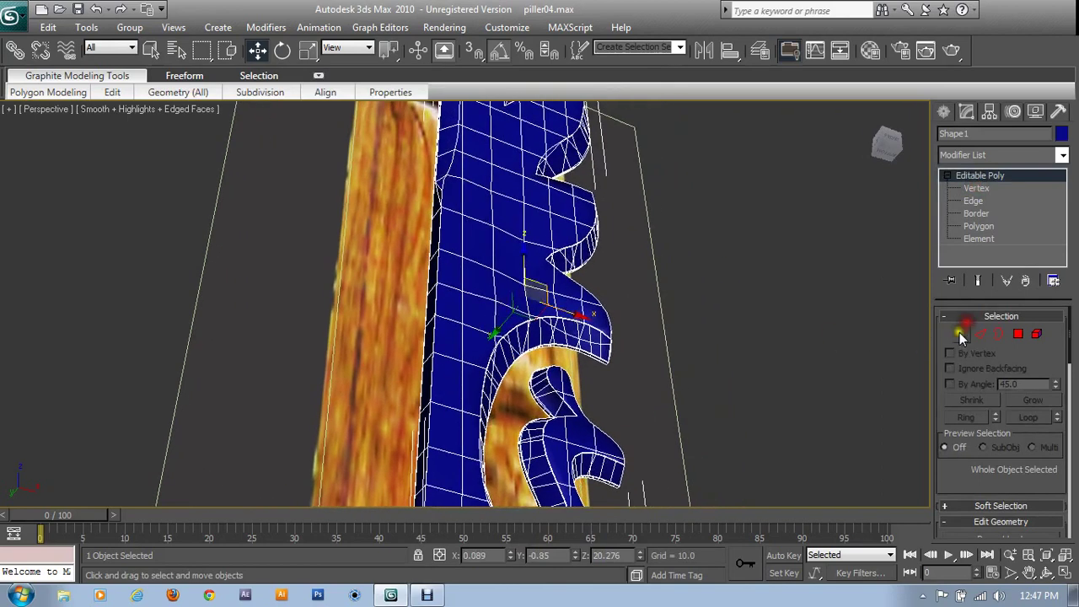
# Re-enter Vertex mode and set two stray mid-panel vertices to Y -1
pyautogui.click(960, 333)
pyautogui.keyDown('alt'); pyautogui.click(497, 307); pyautogui.keyUp('alt')
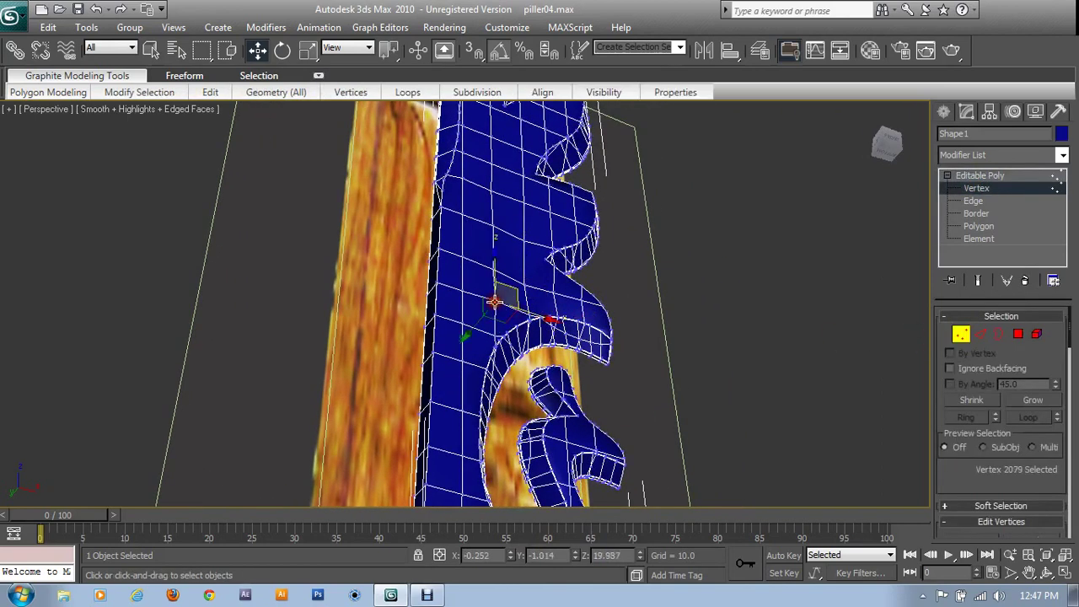
pyautogui.doubleClick(543, 555)
pyautogui.write('-1')
pyautogui.press('Return')
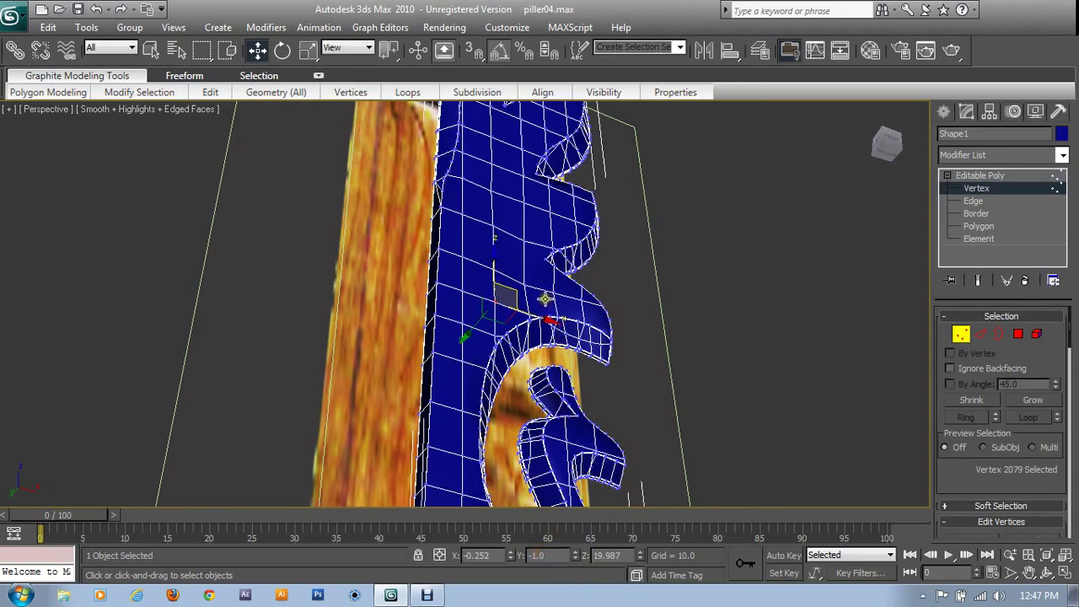
pyautogui.click(514, 281)
pyautogui.keyDown('alt'); pyautogui.click(533, 281); pyautogui.keyUp('alt')
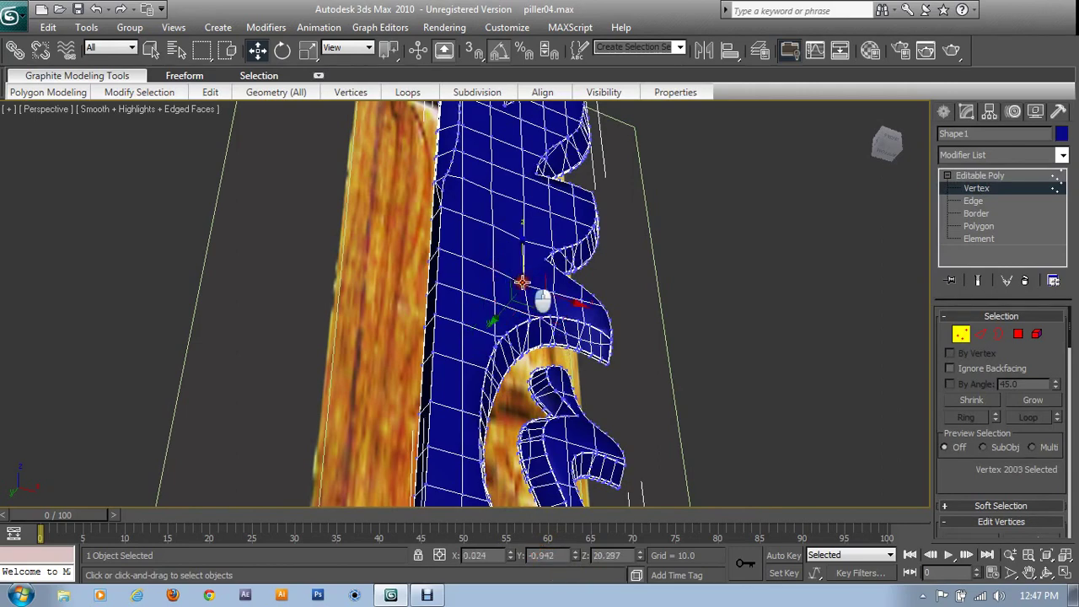
pyautogui.doubleClick(544, 556)
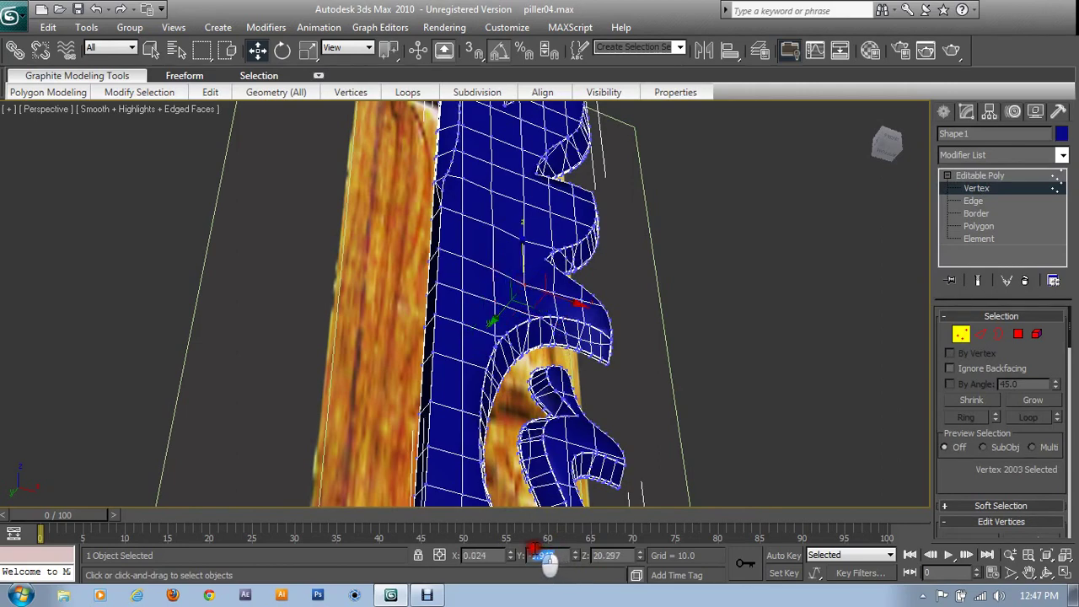
pyautogui.write('-1')
pyautogui.press('Return')
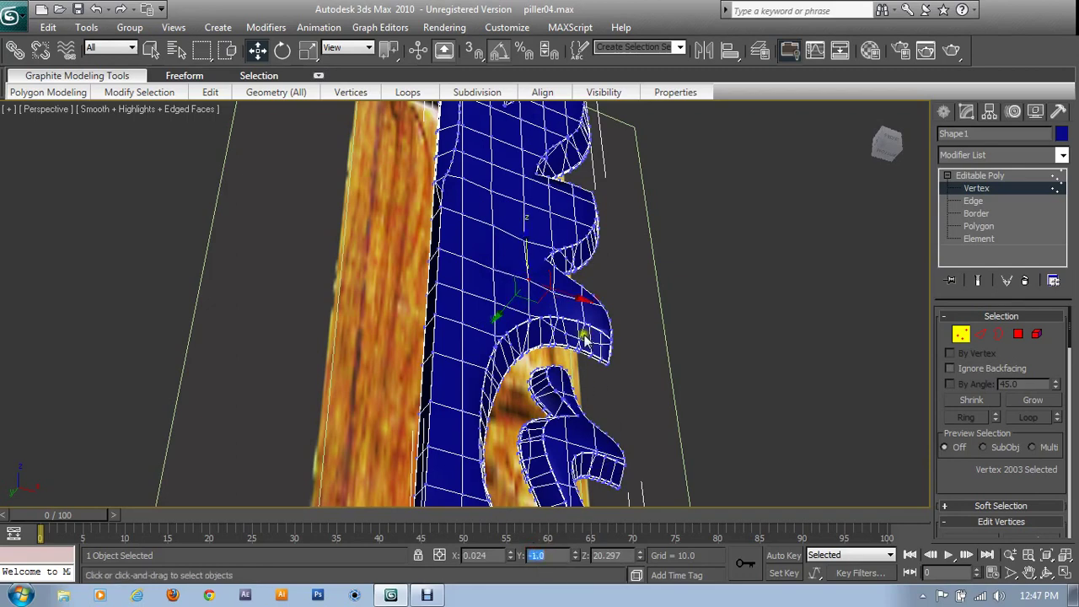
# Set the stray vertices on the upper leaf edge and underside to Y -1
pyautogui.keyDown('ctrl'); pyautogui.click(540, 248); pyautogui.keyUp('ctrl')
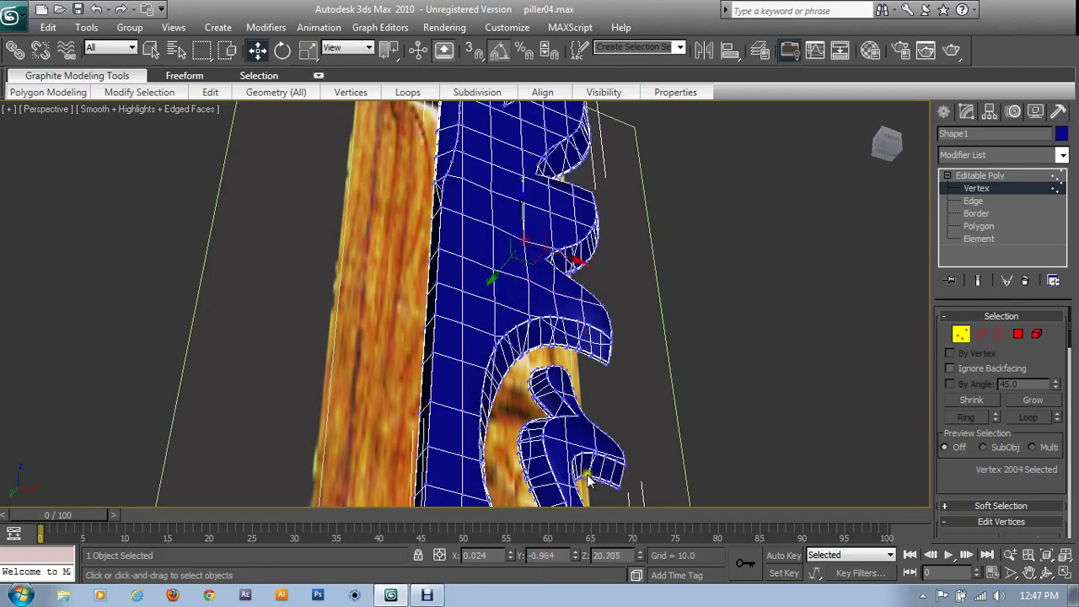
pyautogui.doubleClick(544, 556)
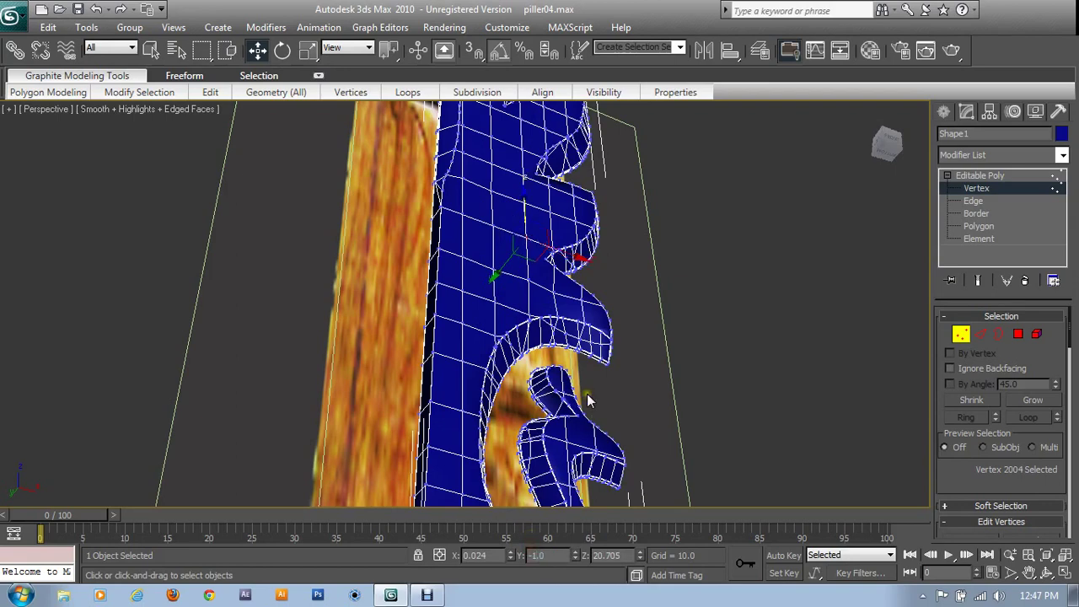
pyautogui.moveTo(556, 320); pyautogui.dragTo(559, 358, button='middle')
pyautogui.keyDown('ctrl'); pyautogui.click(569, 364); pyautogui.keyUp('ctrl')
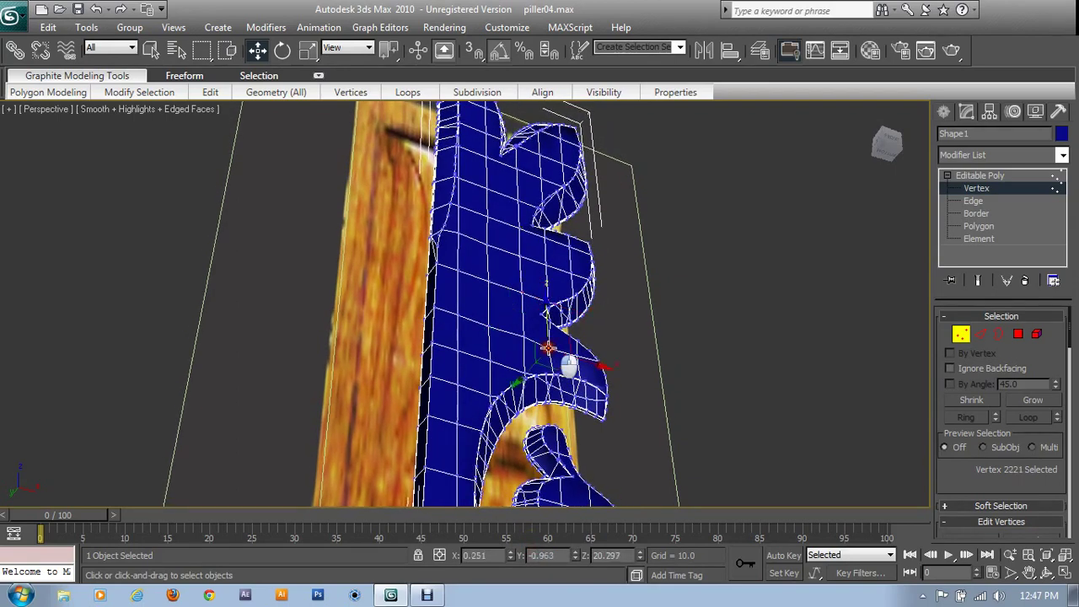
pyautogui.doubleClick(548, 557)
pyautogui.write('-1')
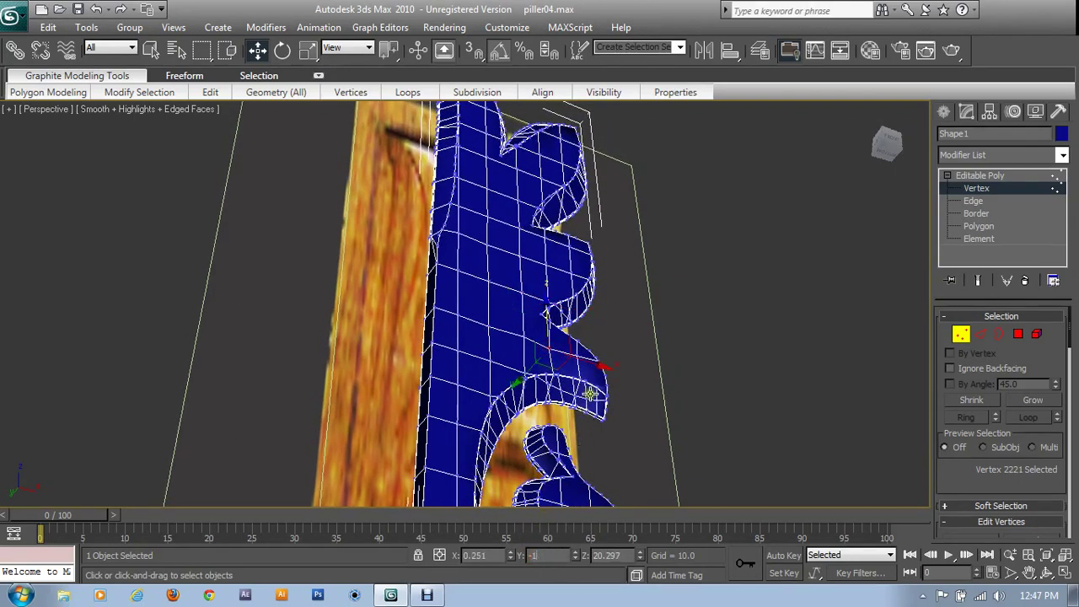
pyautogui.press('Return')
pyautogui.keyDown('alt'); pyautogui.moveTo(599, 377); pyautogui.dragTo(482, 494, button='middle'); pyautogui.keyUp('alt')
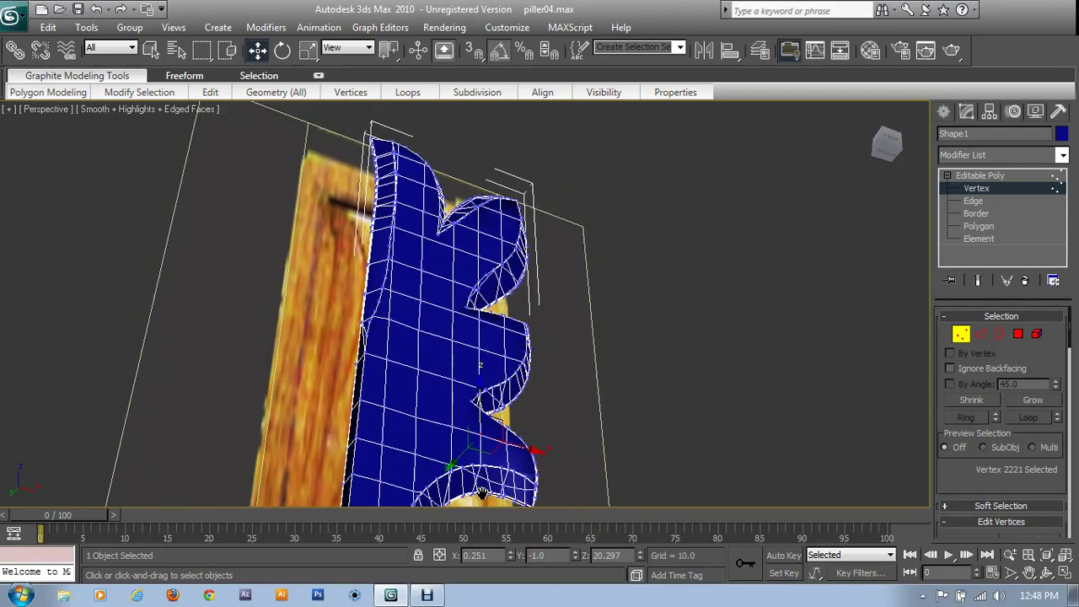
pyautogui.click(415, 331)
pyautogui.write('-1')
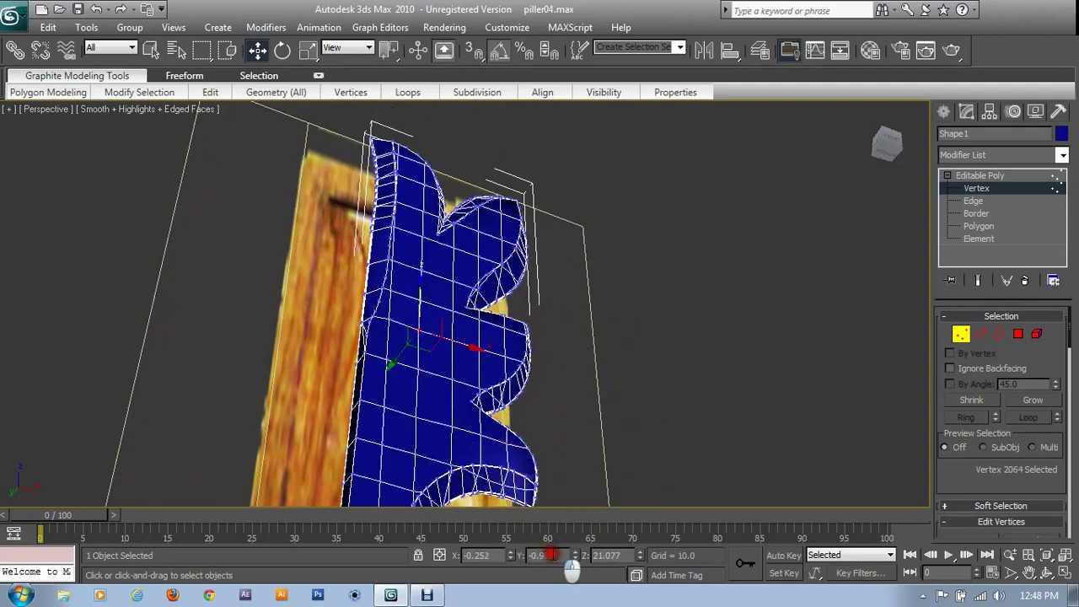
pyautogui.press('Return')
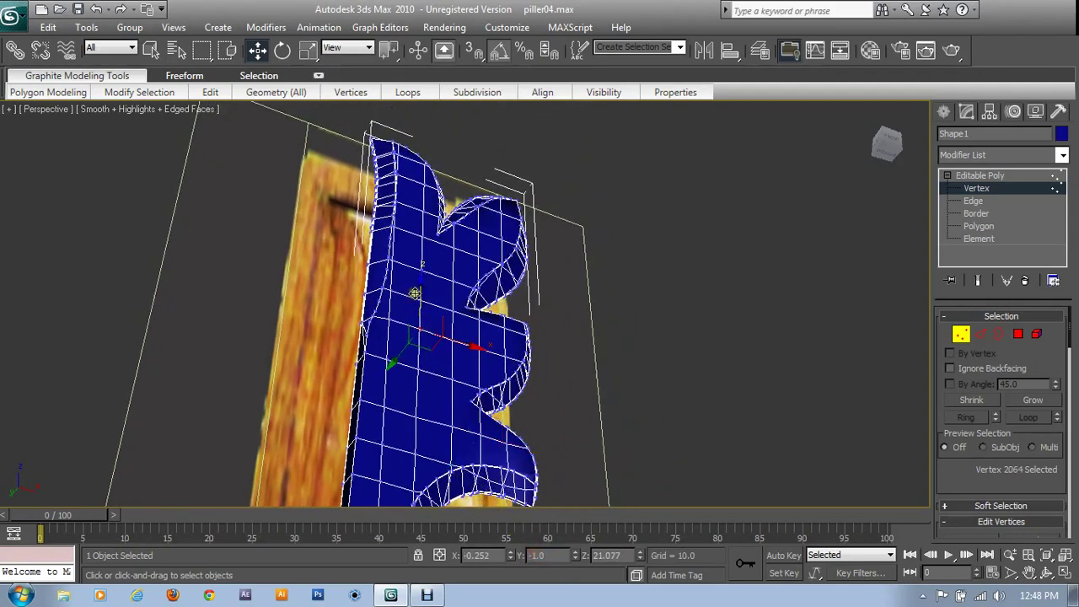
pyautogui.keyDown('ctrl'); pyautogui.click(420, 272); pyautogui.keyUp('ctrl')
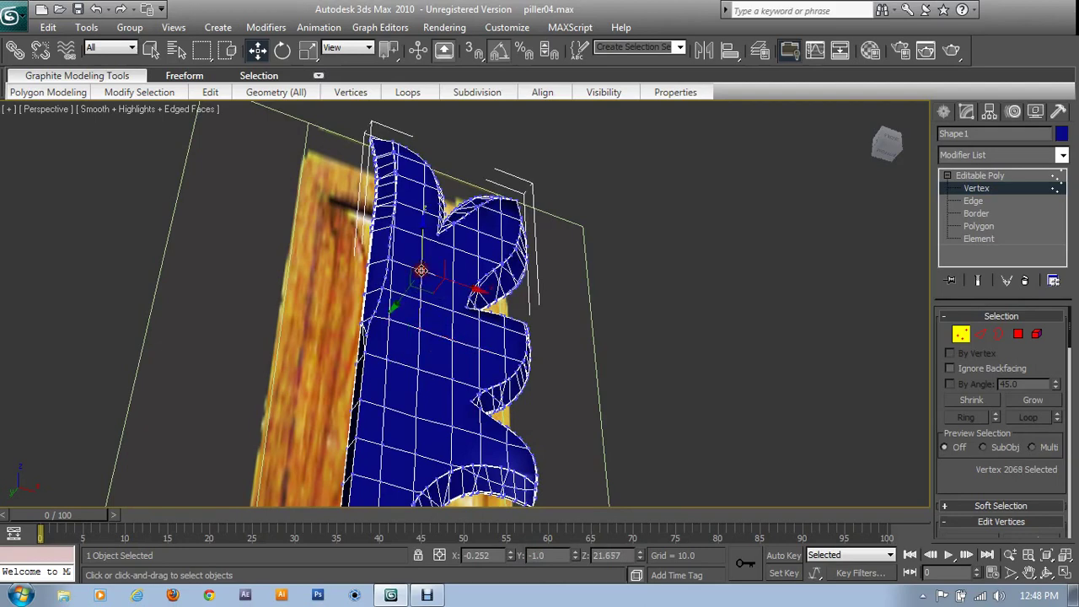
pyautogui.keyDown('alt'); pyautogui.click(475, 295); pyautogui.keyUp('alt')
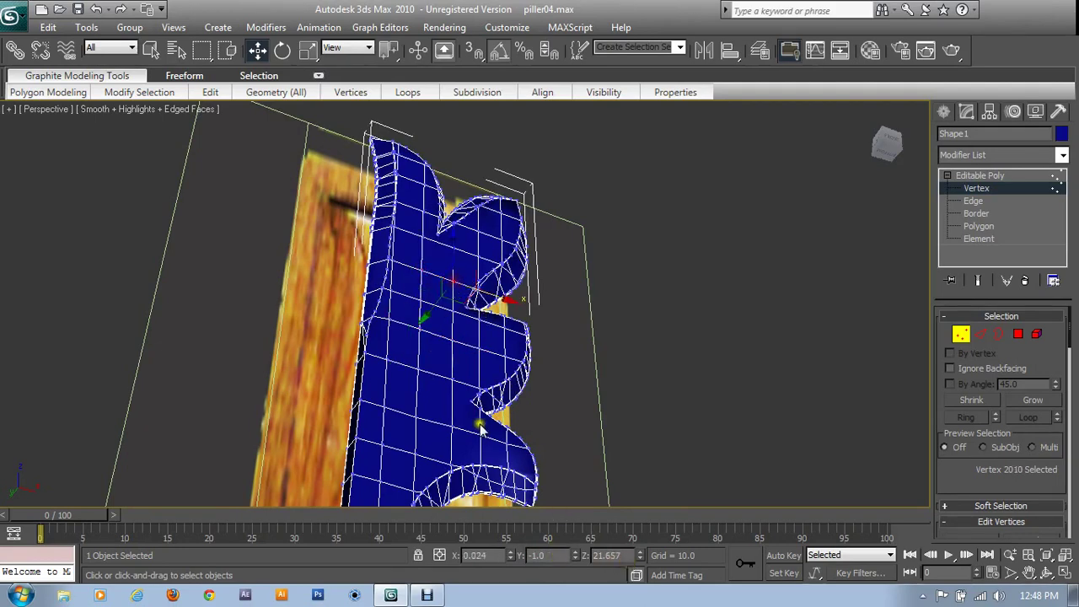
# Set two stray vertices on the panel's top to Y -1
pyautogui.moveTo(384, 405)
pyautogui.keyDown('alt'); pyautogui.mouseDown(button='middle')
pyautogui.moveTo(454, 370)
pyautogui.moveTo(465, 315)
pyautogui.moveTo(553, 220)
pyautogui.mouseUp(button='middle'); pyautogui.keyUp('alt')
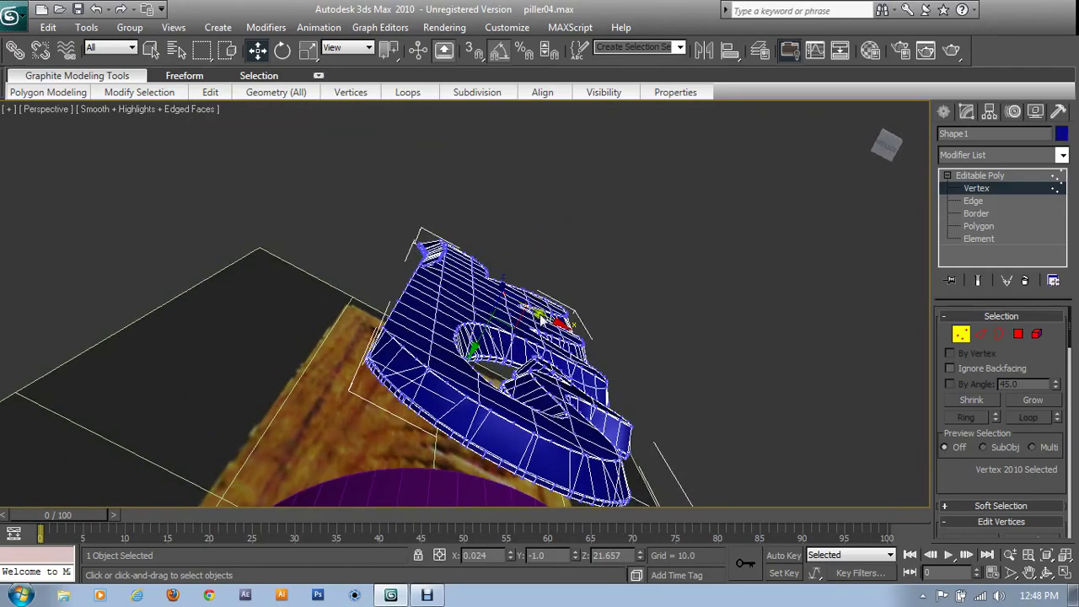
pyautogui.keyDown('alt'); pyautogui.moveTo(608, 405); pyautogui.dragTo(344, 410, button='middle'); pyautogui.keyUp('alt')
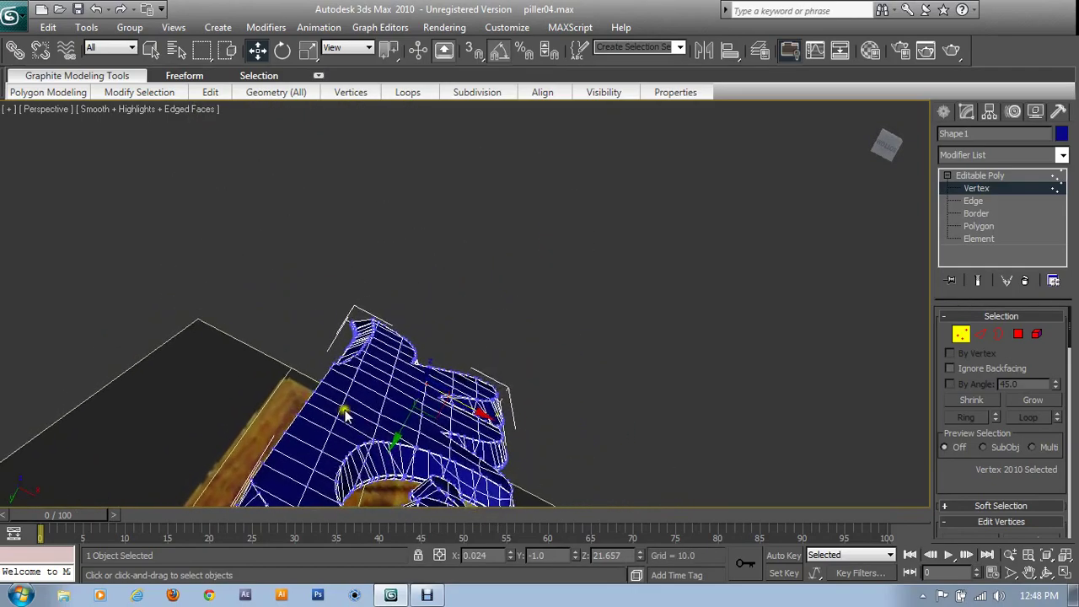
pyautogui.keyDown('ctrl'); pyautogui.click(385, 413); pyautogui.keyUp('ctrl')
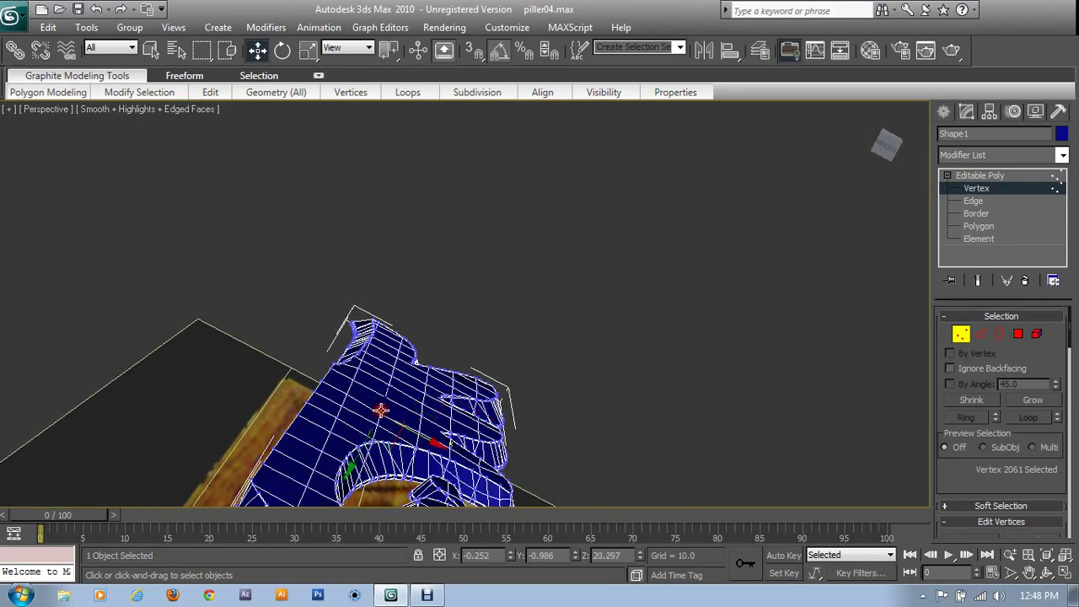
pyautogui.doubleClick(547, 557)
pyautogui.write('-1')
pyautogui.press('Return')
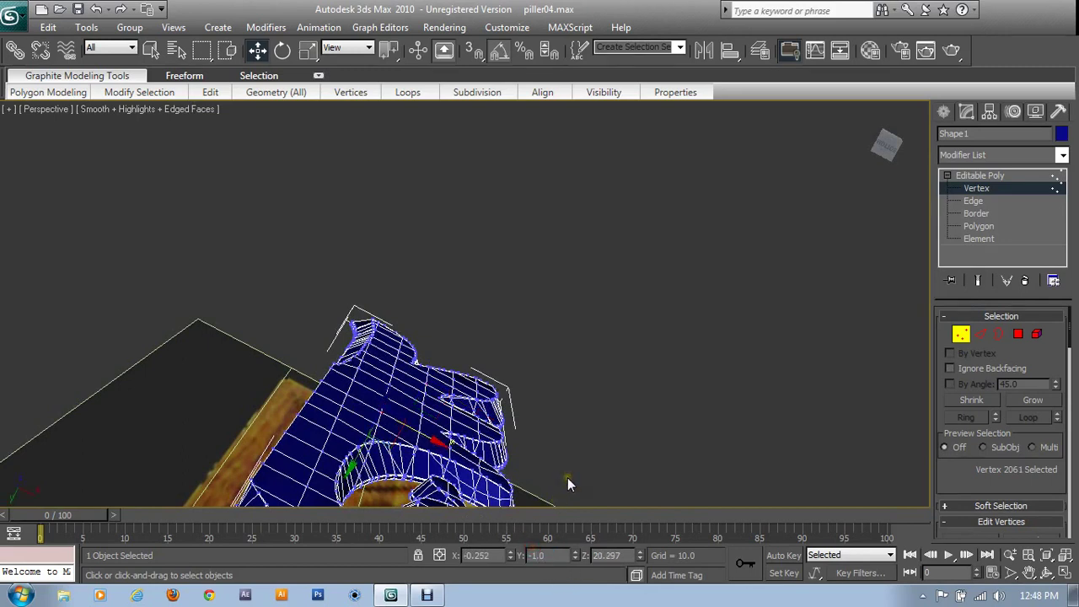
pyautogui.keyDown('ctrl'); pyautogui.click(402, 410); pyautogui.keyUp('ctrl')
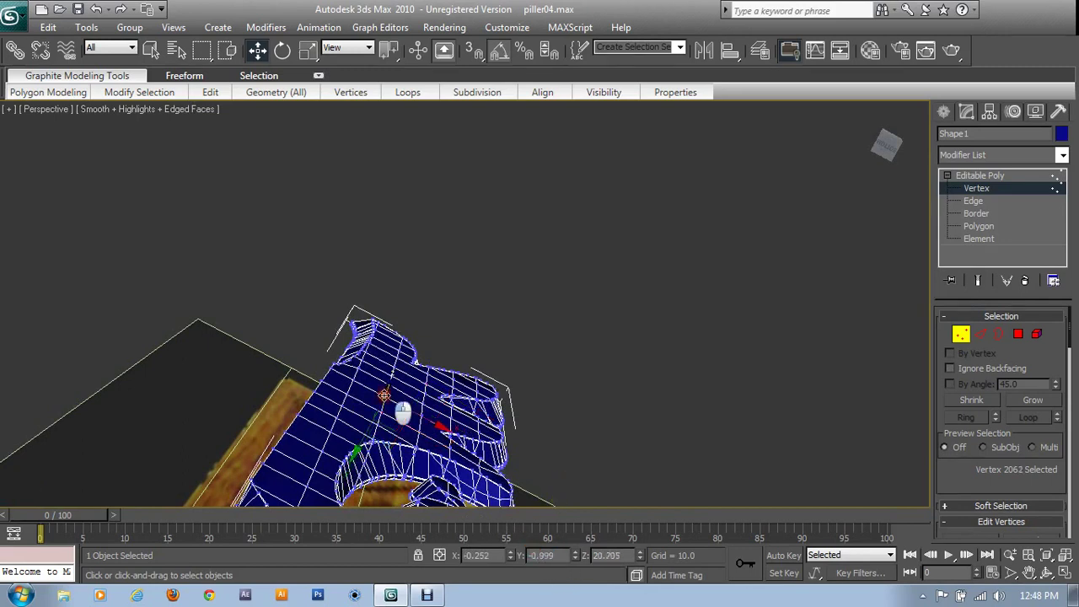
pyautogui.doubleClick(547, 556)
pyautogui.write('-1')
pyautogui.press('Return')
# Adjust one more top vertex, then clear the vertex selection
pyautogui.keyDown('alt'); pyautogui.moveTo(371, 412); pyautogui.dragTo(404, 464); pyautogui.keyUp('alt')
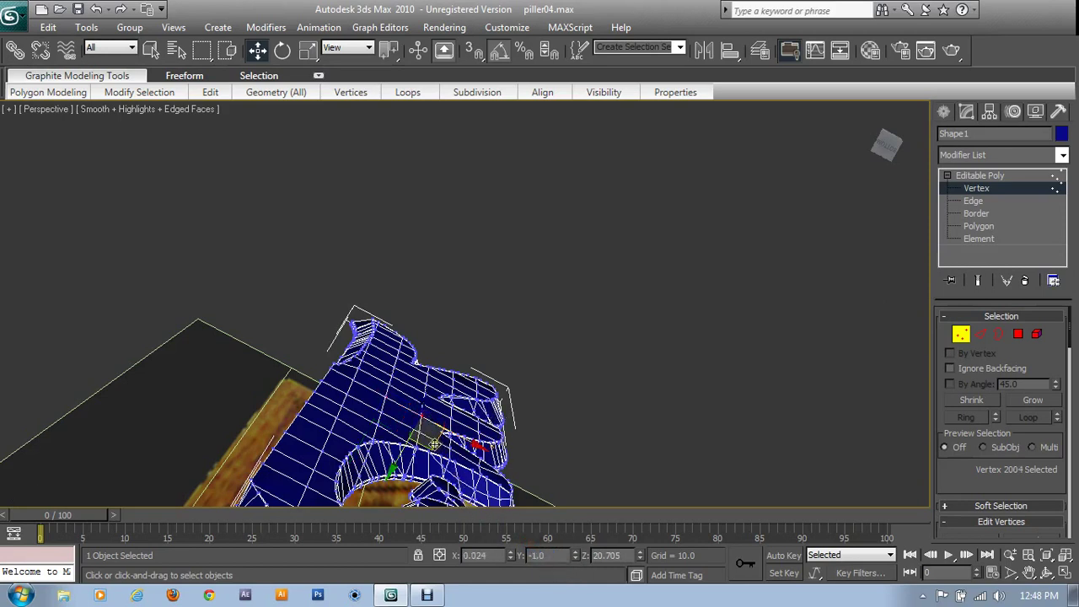
pyautogui.keyDown('alt'); pyautogui.click(417, 432); pyautogui.keyUp('alt')
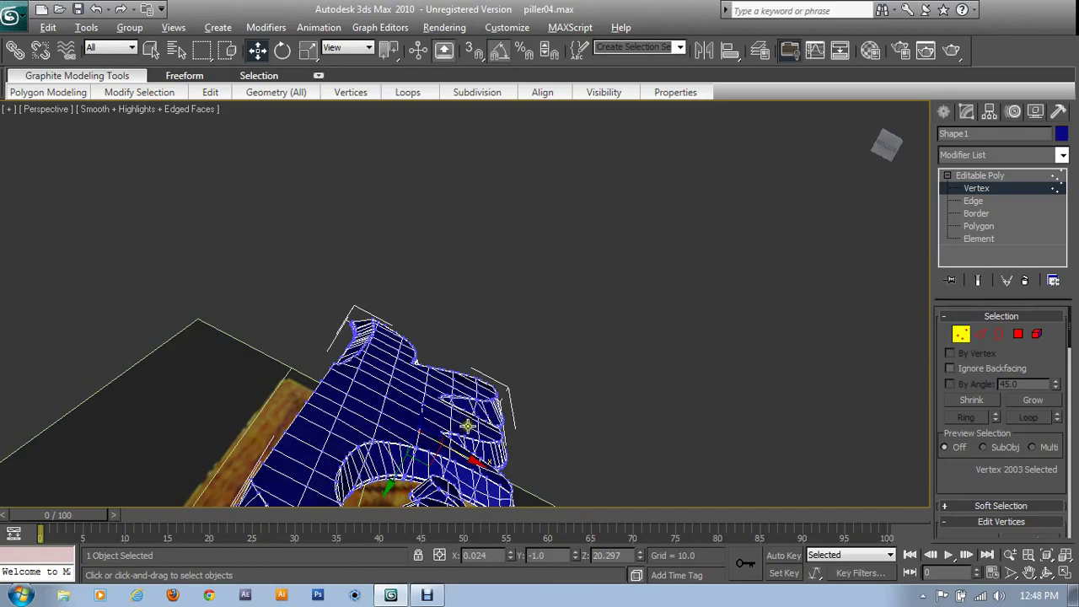
pyautogui.keyDown('alt'); pyautogui.moveTo(468, 426); pyautogui.dragTo(431, 470, button='middle'); pyautogui.keyUp('alt')
pyautogui.keyDown('alt'); pyautogui.moveTo(441, 321); pyautogui.dragTo(430, 482, button='middle'); pyautogui.keyUp('alt')
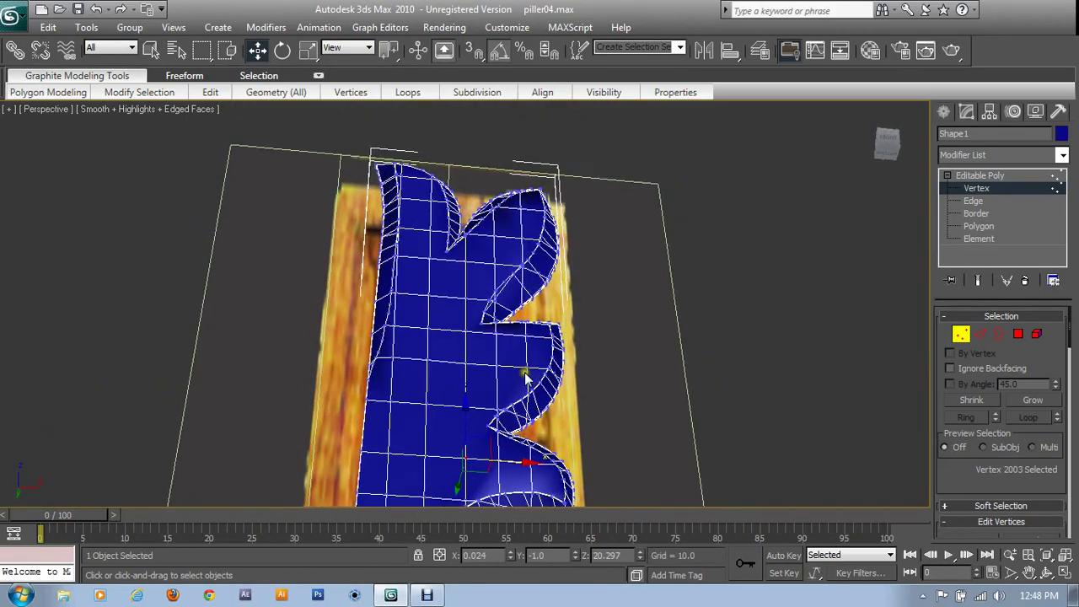
pyautogui.keyDown('ctrl'); pyautogui.moveTo(433, 234); pyautogui.dragTo(451, 252); pyautogui.keyUp('ctrl')
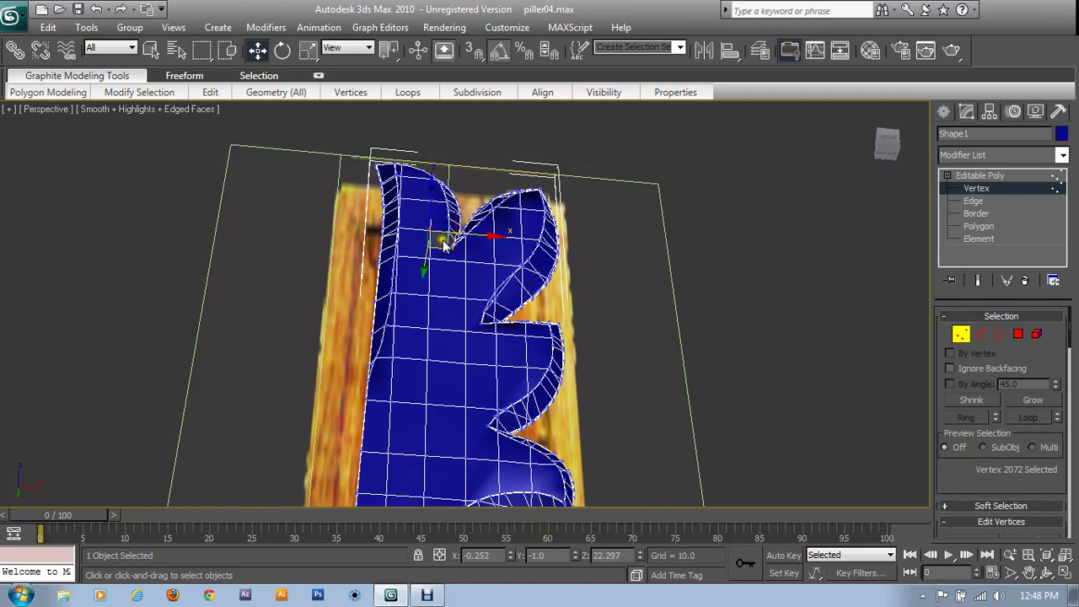
pyautogui.click(716, 329)
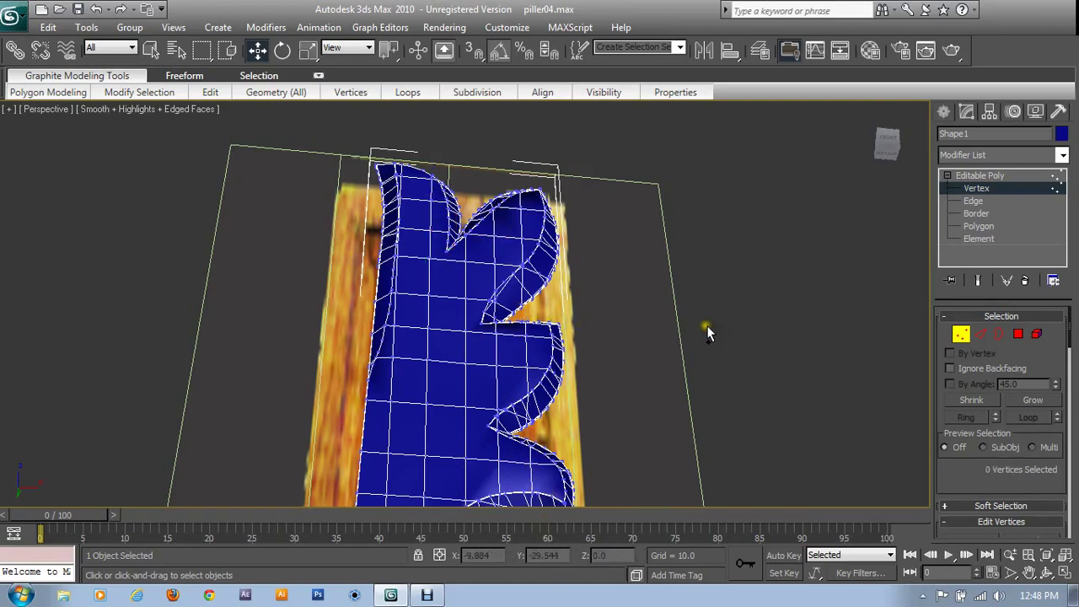
# Save the scene, overwriting piller05.max
pyautogui.moveTo(659, 391)
pyautogui.keyDown('alt'); pyautogui.mouseDown(button='middle')
pyautogui.moveTo(601, 319)
pyautogui.moveTo(624, 189)
pyautogui.mouseUp(button='middle'); pyautogui.keyUp('alt')
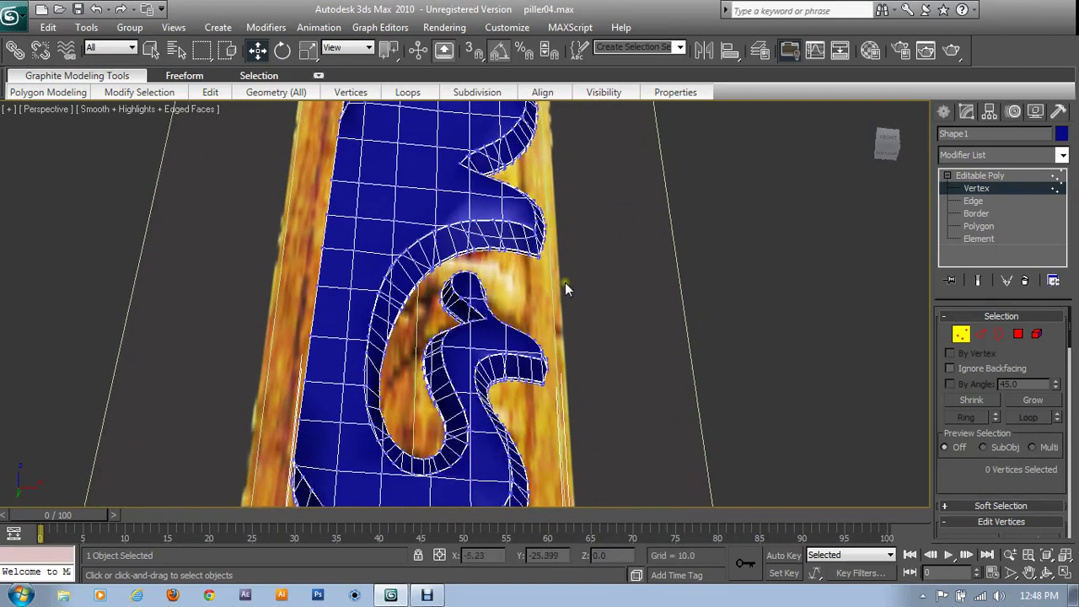
pyautogui.click(13, 24)
pyautogui.click(57, 191)
pyautogui.click(381, 484)
pyautogui.click(606, 371)
# Change the pillar's display and start a ShapeMerge Pick Shape on the panel
pyautogui.rightClick(586, 287)
pyautogui.click(620, 216)
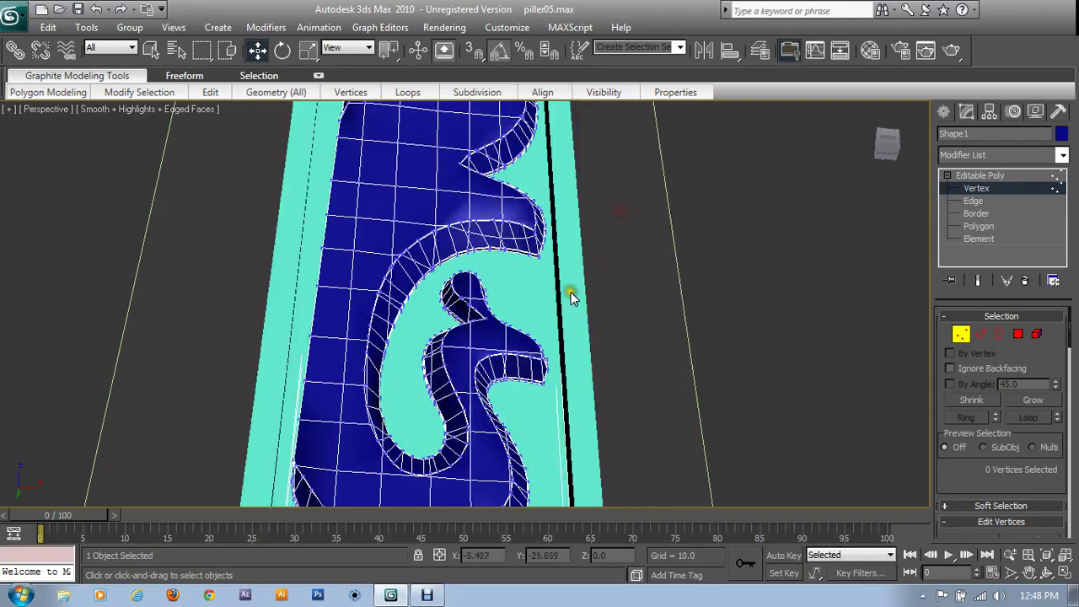
pyautogui.moveTo(571, 294)
pyautogui.keyDown('alt'); pyautogui.mouseDown(button='middle')
pyautogui.moveTo(514, 264)
pyautogui.moveTo(479, 281)
pyautogui.moveTo(551, 457)
pyautogui.moveTo(573, 312)
pyautogui.moveTo(636, 323)
pyautogui.moveTo(632, 371)
pyautogui.mouseUp(button='middle'); pyautogui.keyUp('alt')
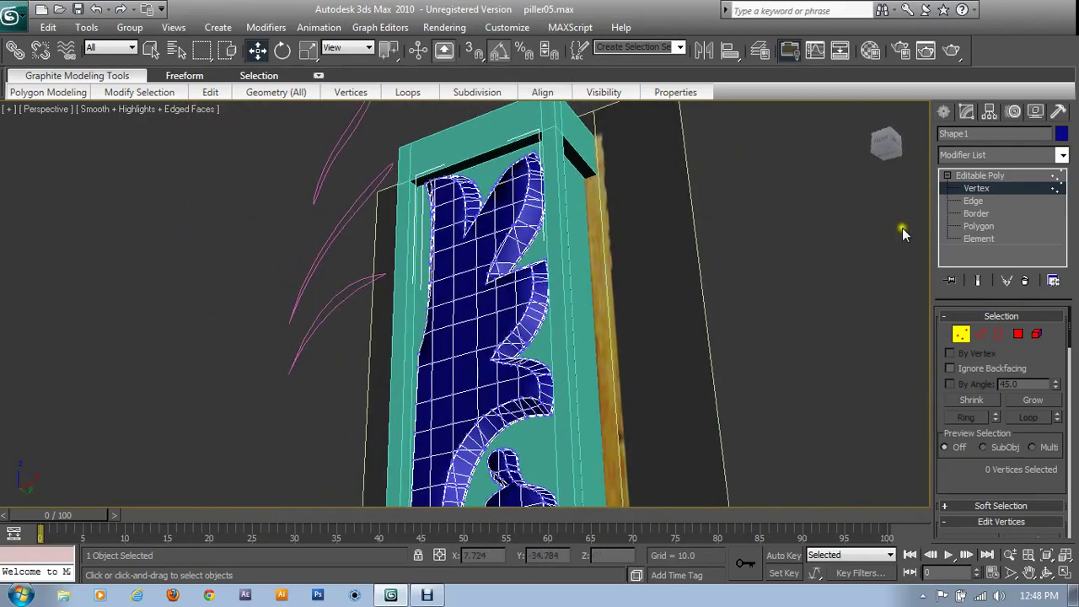
pyautogui.click(943, 112)
pyautogui.click(1018, 249)
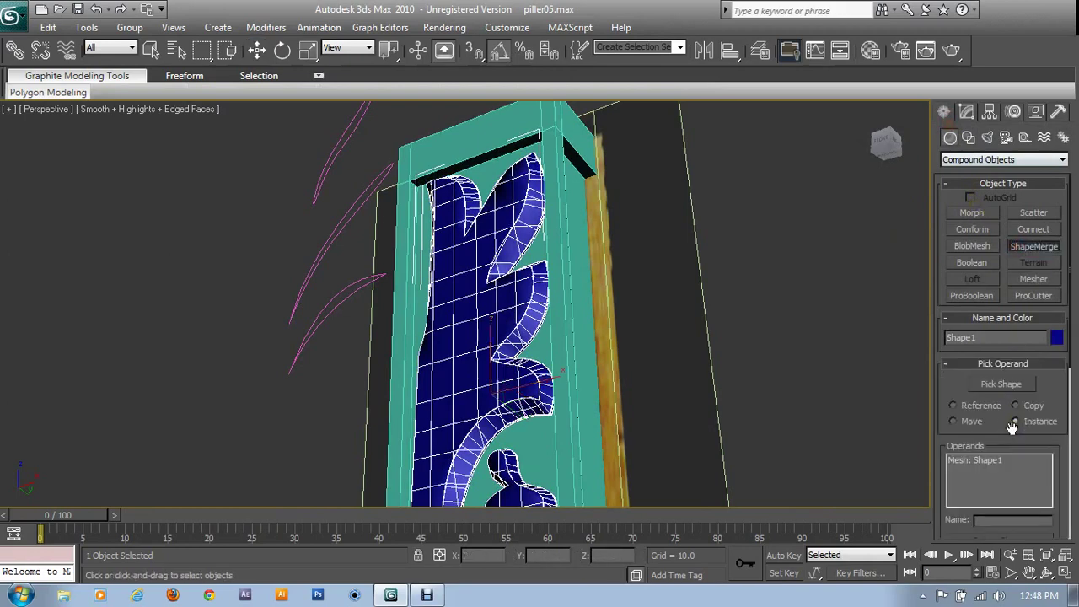
pyautogui.click(1016, 384)
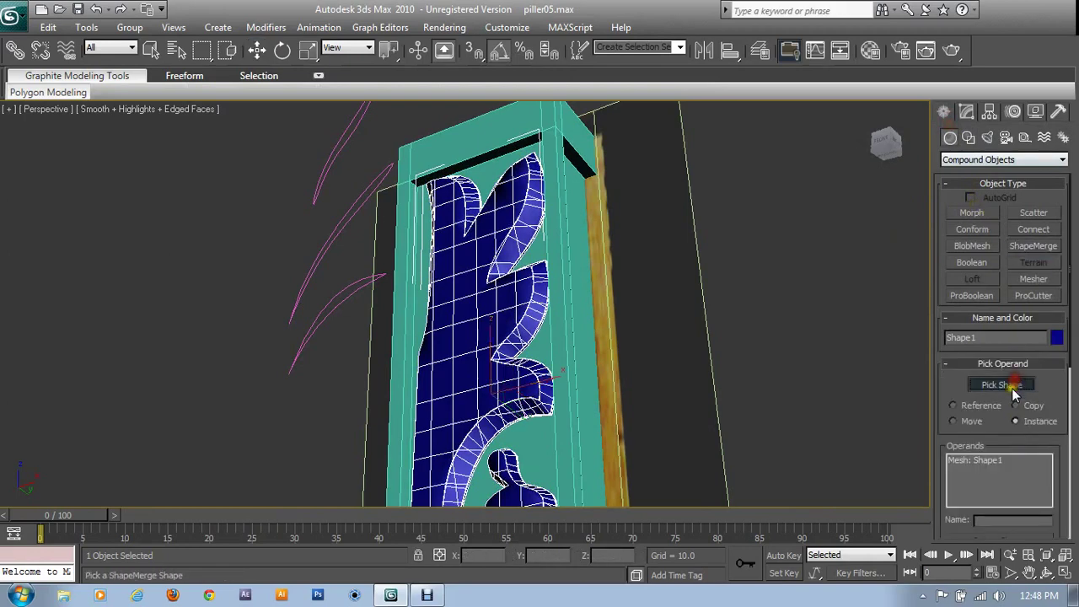
# Exit Pick Shape mode and select the Shape02 vein spline
pyautogui.click(325, 256)
pyautogui.press('w')
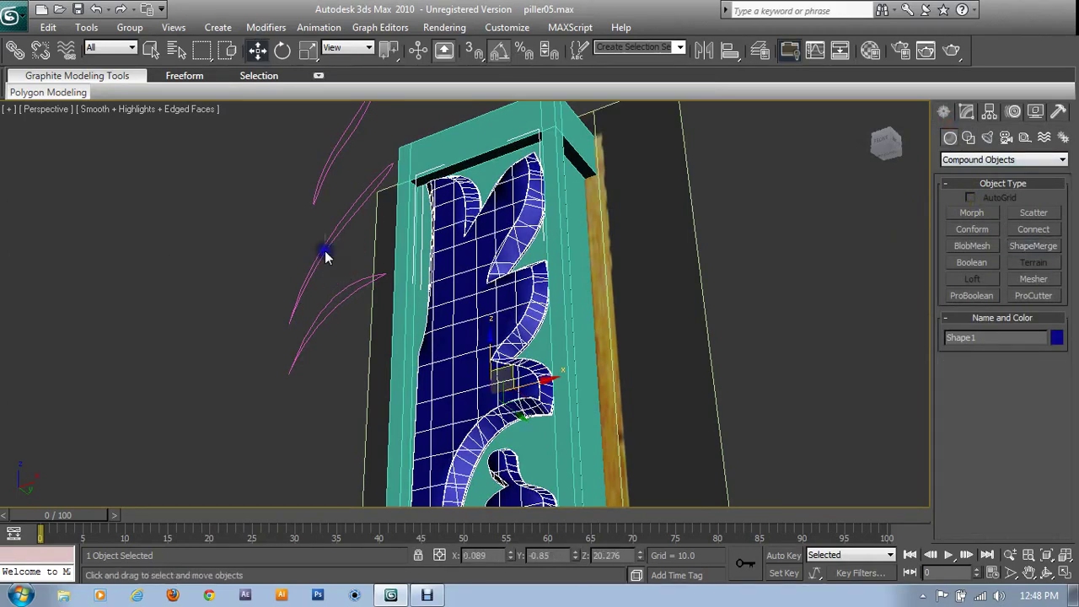
pyautogui.click(325, 251)
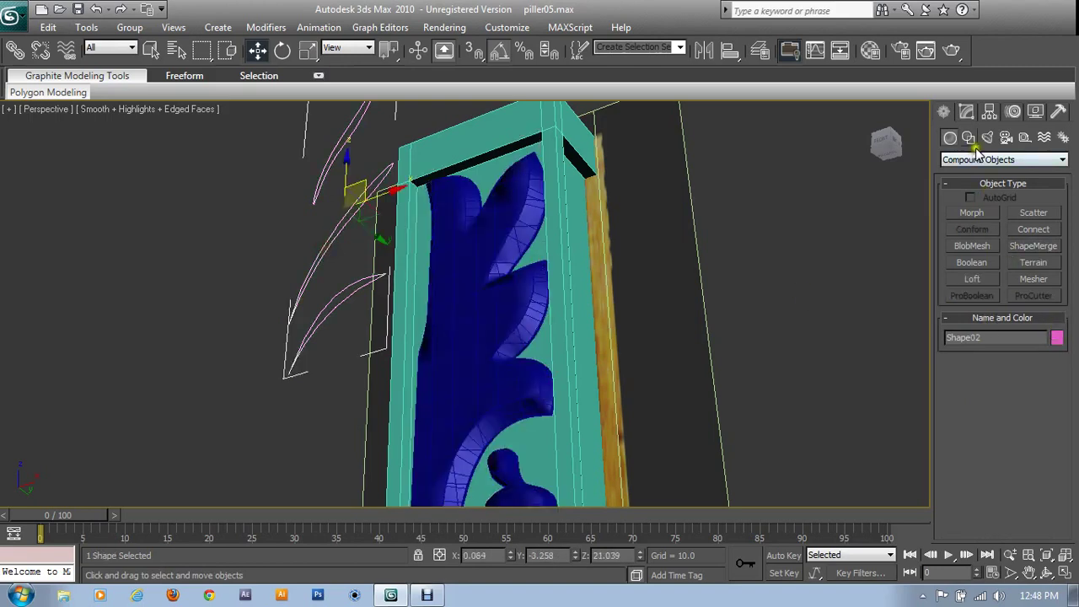
# Enter Shape02's Vertex level and maximize the Front view framed on the spline
pyautogui.click(967, 113)
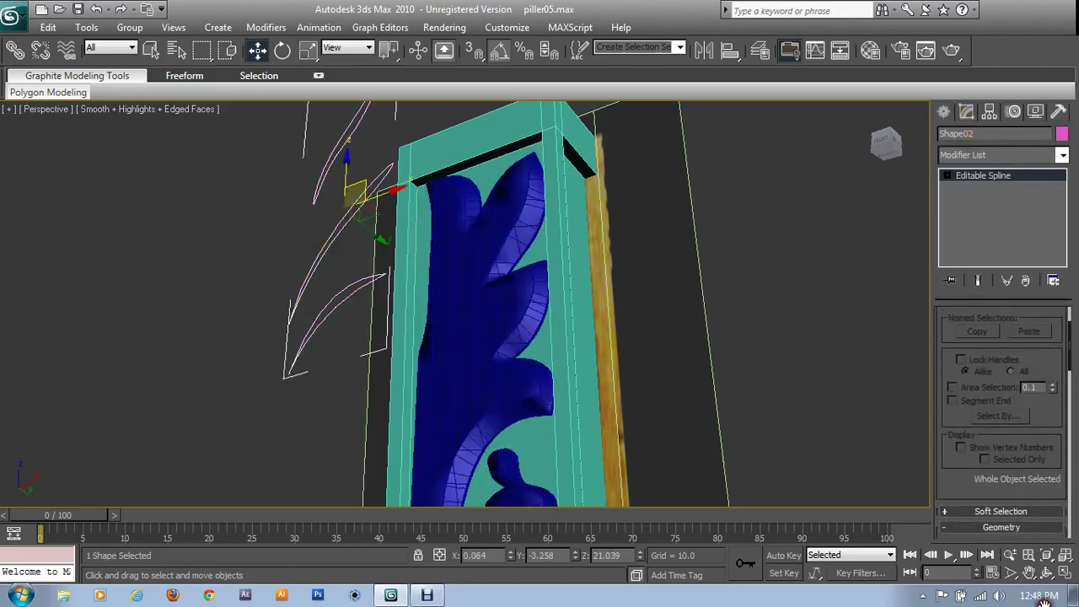
pyautogui.scroll(3, 1003, 388)
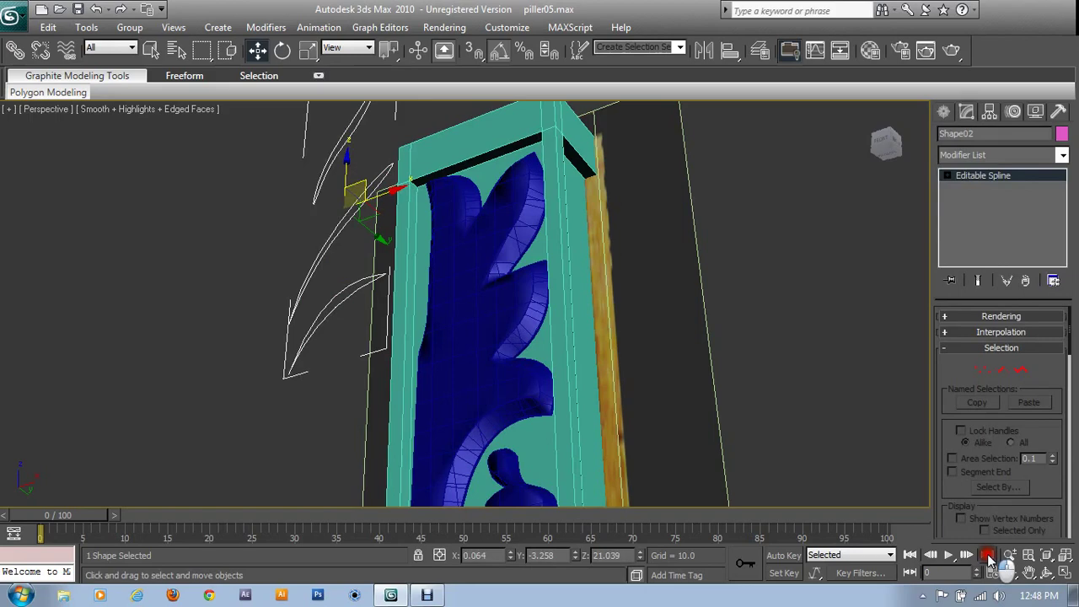
pyautogui.click(981, 371)
pyautogui.scroll(-5, 409, 333)
pyautogui.scroll(-2, 409, 333)
pyautogui.hotkey('alt', 'w')
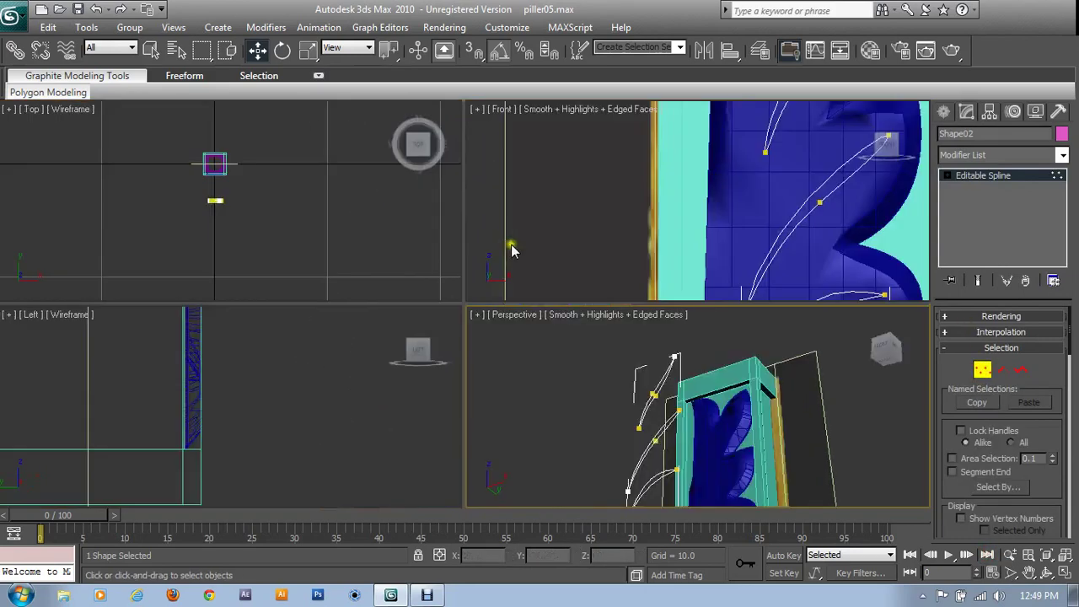
pyautogui.click(785, 221)
pyautogui.hotkey('alt', 'w')
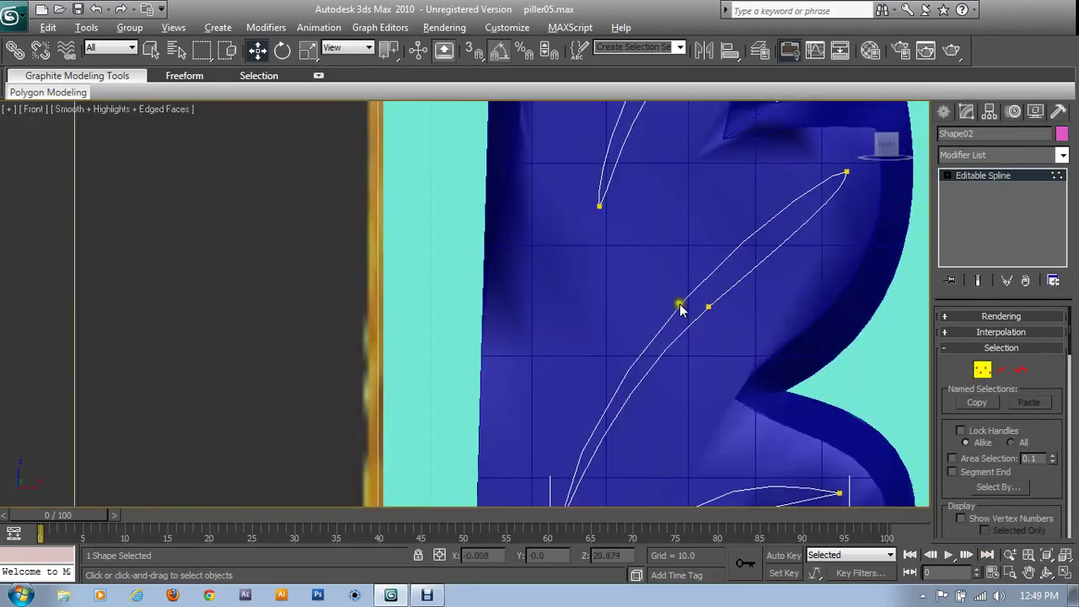
pyautogui.press('z')
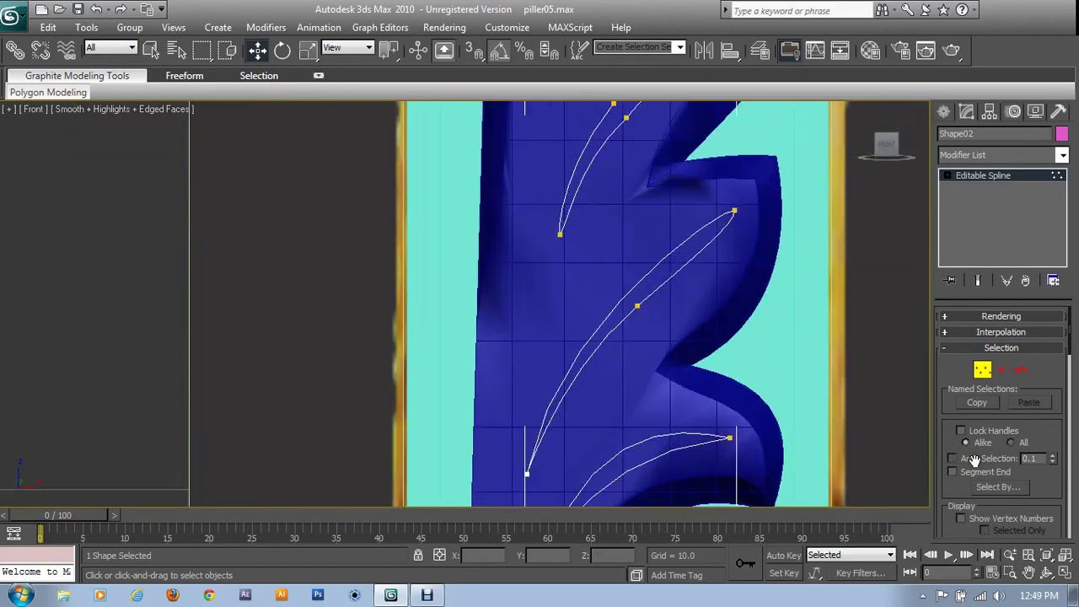
pyautogui.scroll(-3, 1007, 434)
pyautogui.scroll(-1, 982, 472)
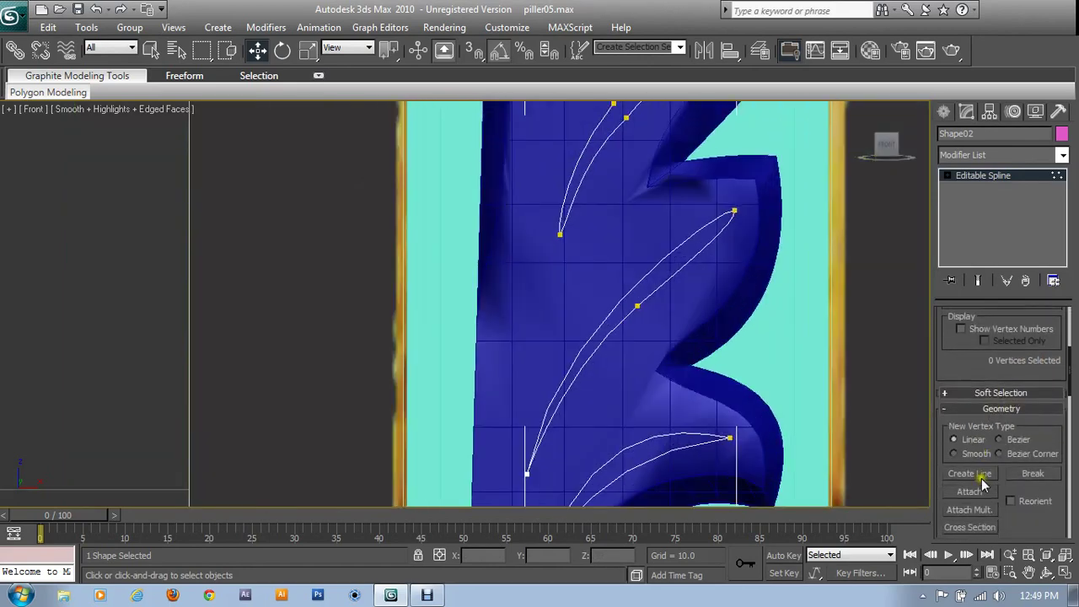
pyautogui.scroll(-2, 982, 482)
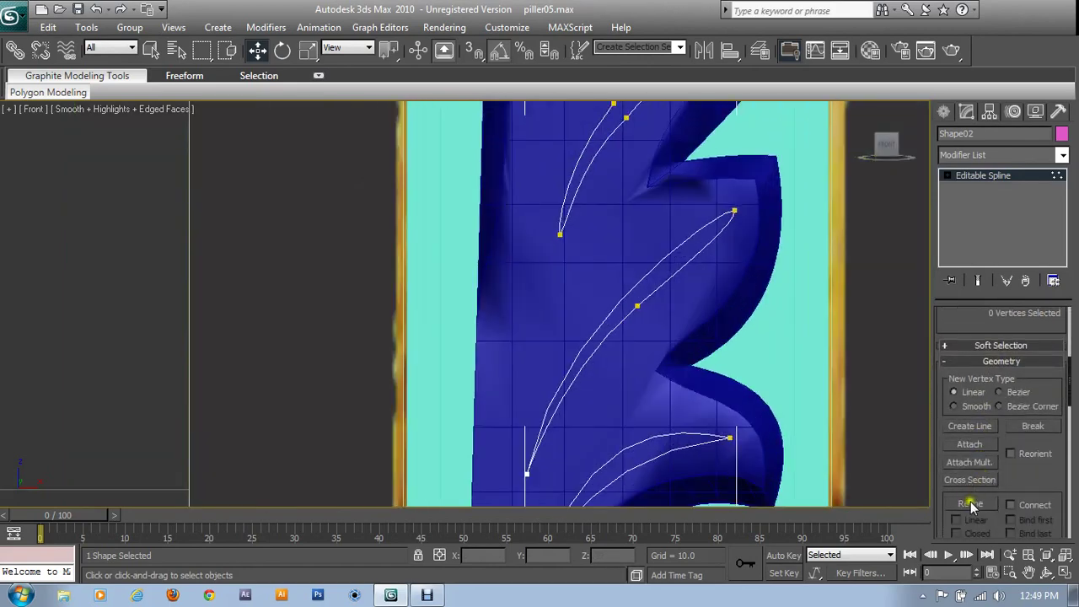
# Refine new vertices onto the middle, lower and upper vein curves
pyautogui.click(972, 504)
pyautogui.moveTo(551, 263); pyautogui.dragTo(549, 313, button='middle')
pyautogui.click(600, 367)
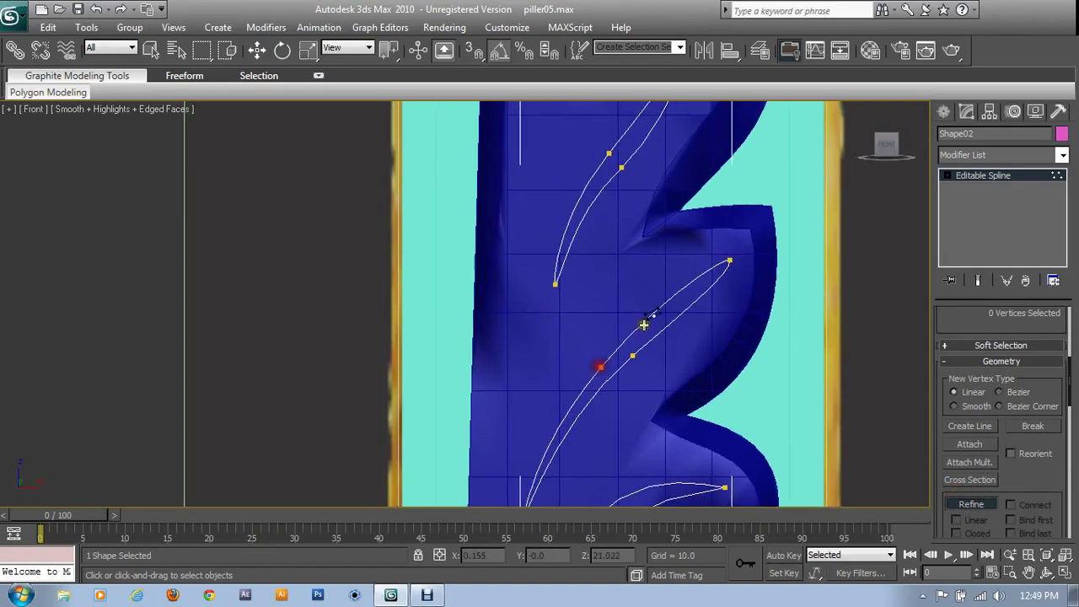
pyautogui.moveTo(633, 388); pyautogui.dragTo(586, 277, button='middle')
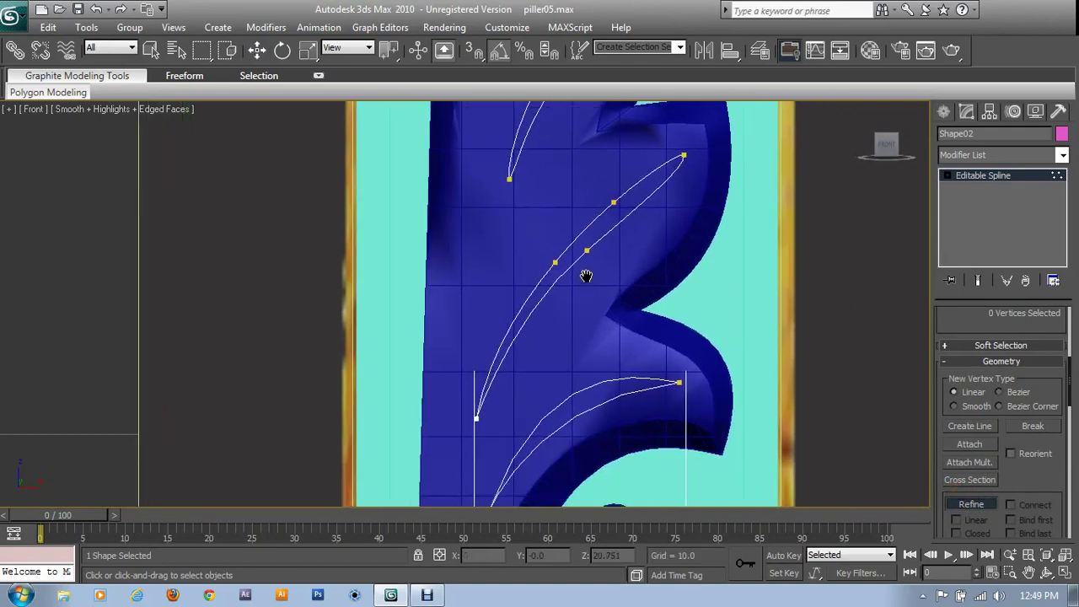
pyautogui.click(522, 322)
pyautogui.click(561, 402)
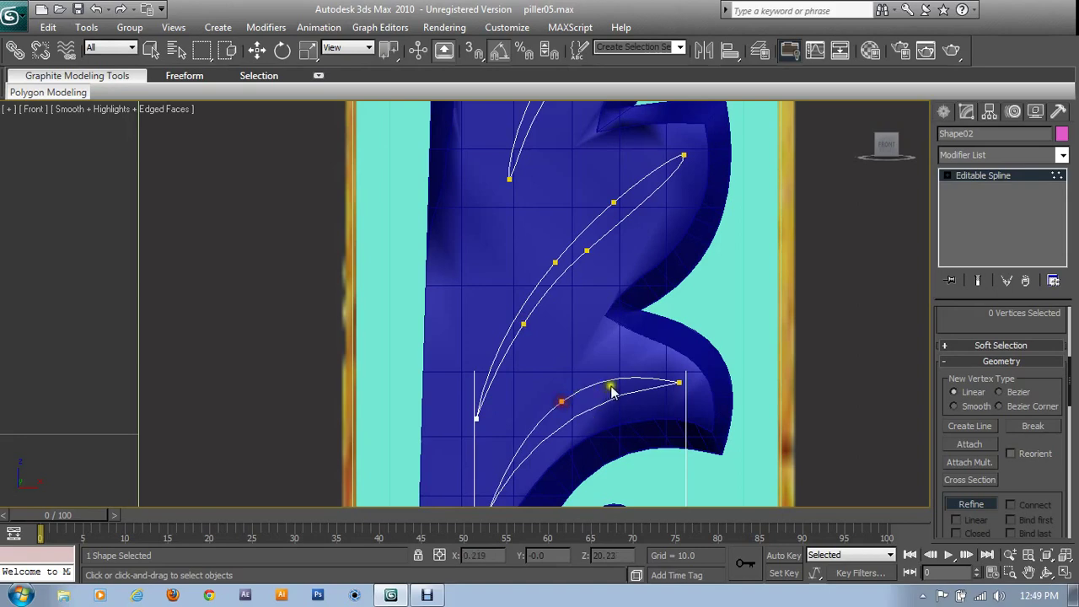
pyautogui.click(618, 379)
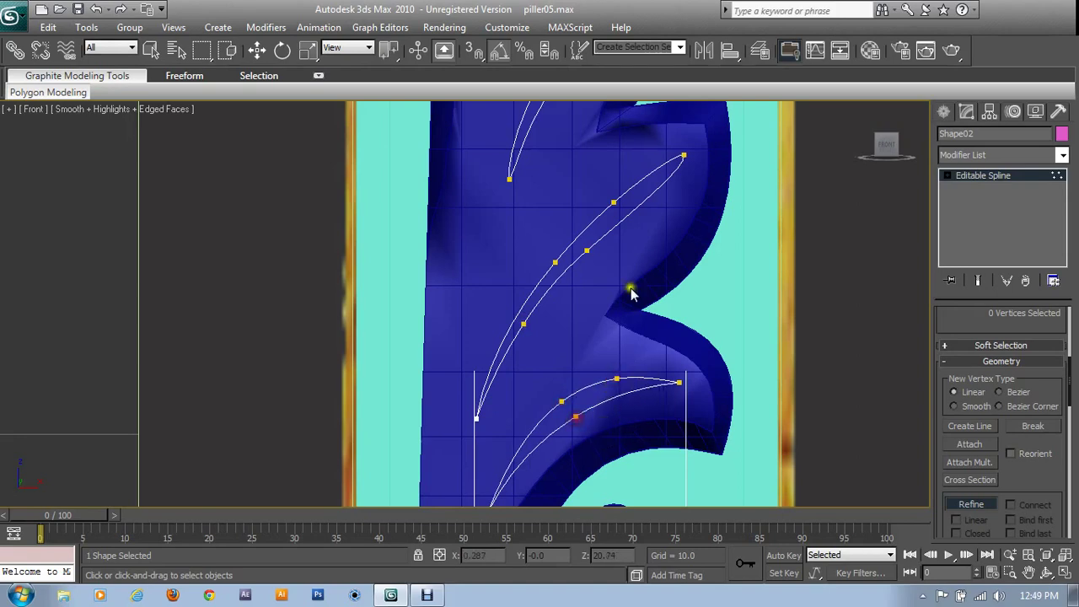
pyautogui.scroll(-3, 610, 394)
pyautogui.click(558, 273)
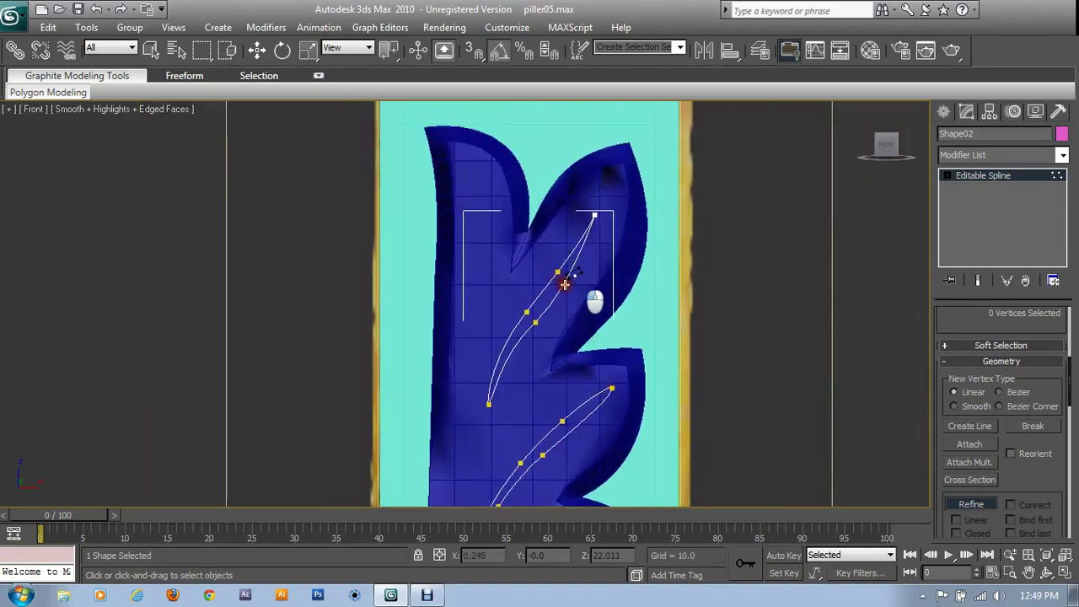
pyautogui.click(564, 284)
pyautogui.click(508, 358)
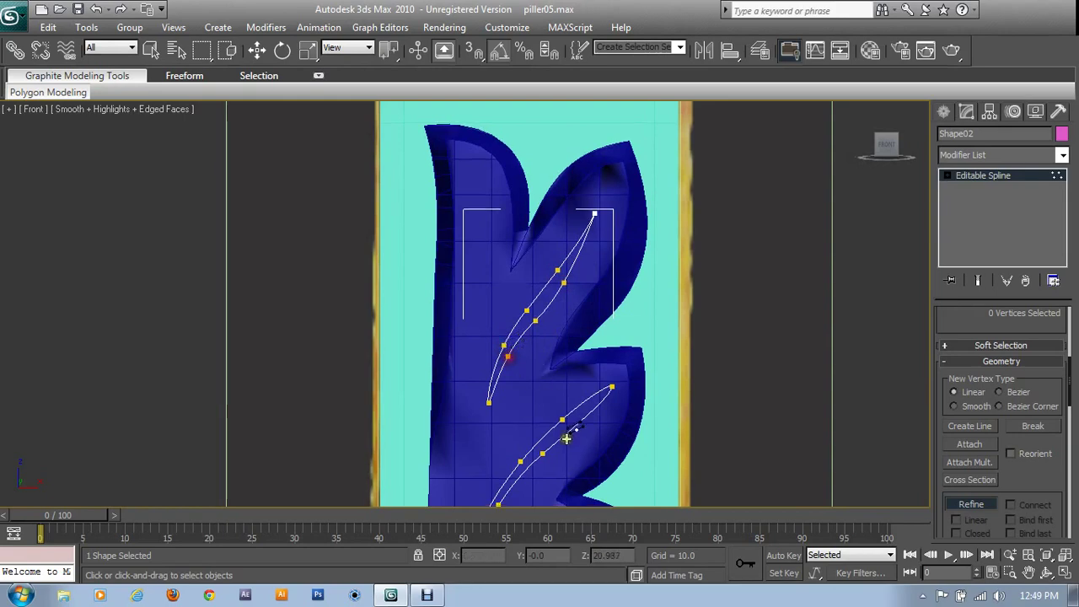
# Add the final refine vertices, exit Vertex level and return to the Perspective view
pyautogui.moveTo(566, 440); pyautogui.dragTo(579, 254, button='middle')
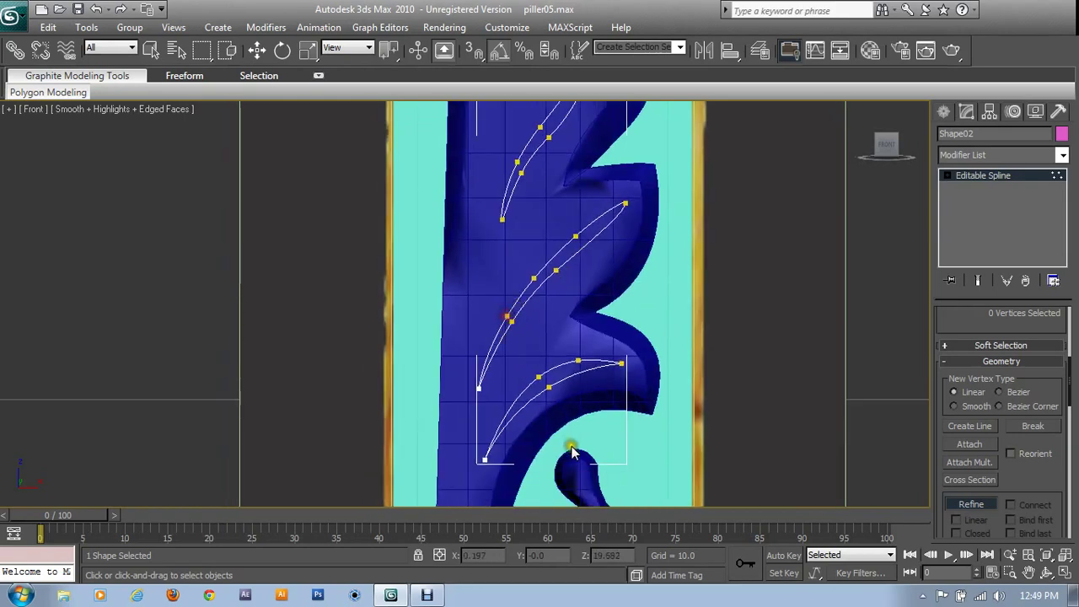
pyautogui.click(504, 406)
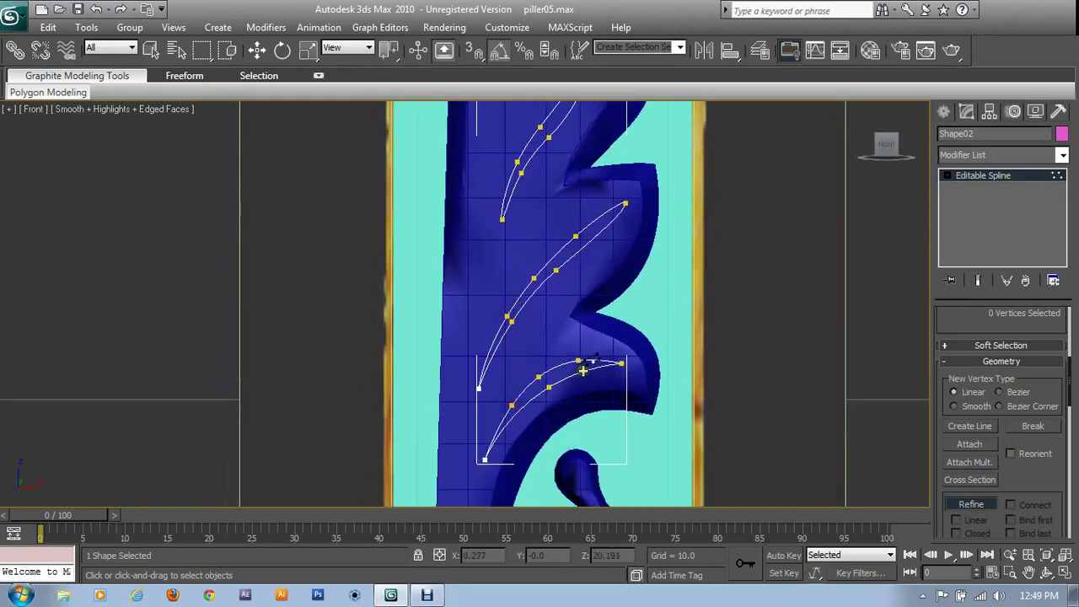
pyautogui.click(596, 237)
pyautogui.rightClick(627, 277)
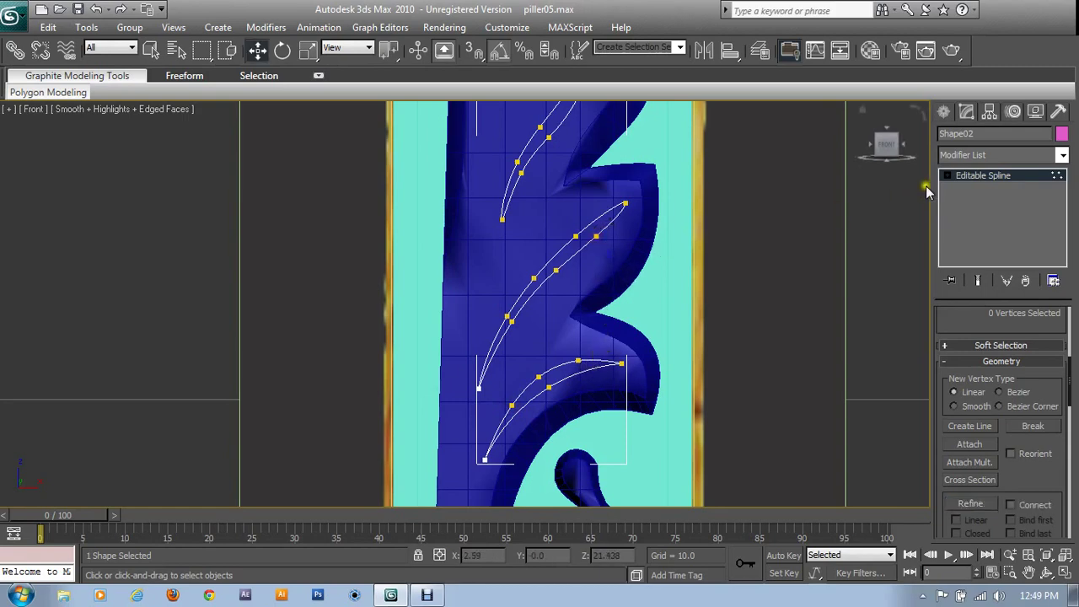
pyautogui.click(982, 175)
pyautogui.hotkey('alt', 'w')
pyautogui.hotkey('alt', 'w')
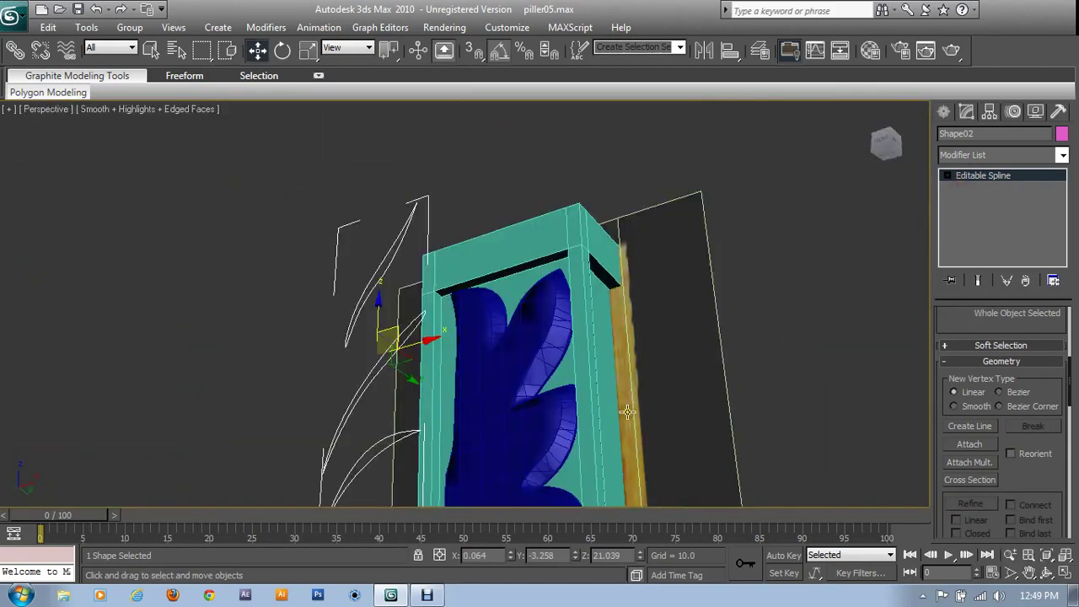
# Select the blue leaf, pick Shape02 into its ShapeMerge, then undo that attempt
pyautogui.click(518, 431)
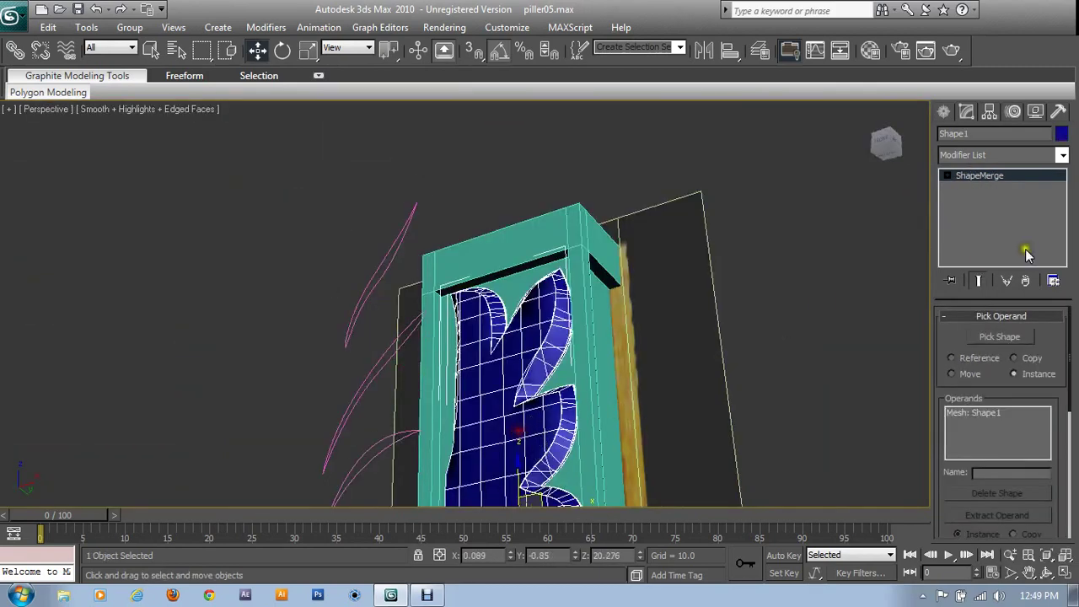
pyautogui.click(1008, 338)
pyautogui.click(380, 363)
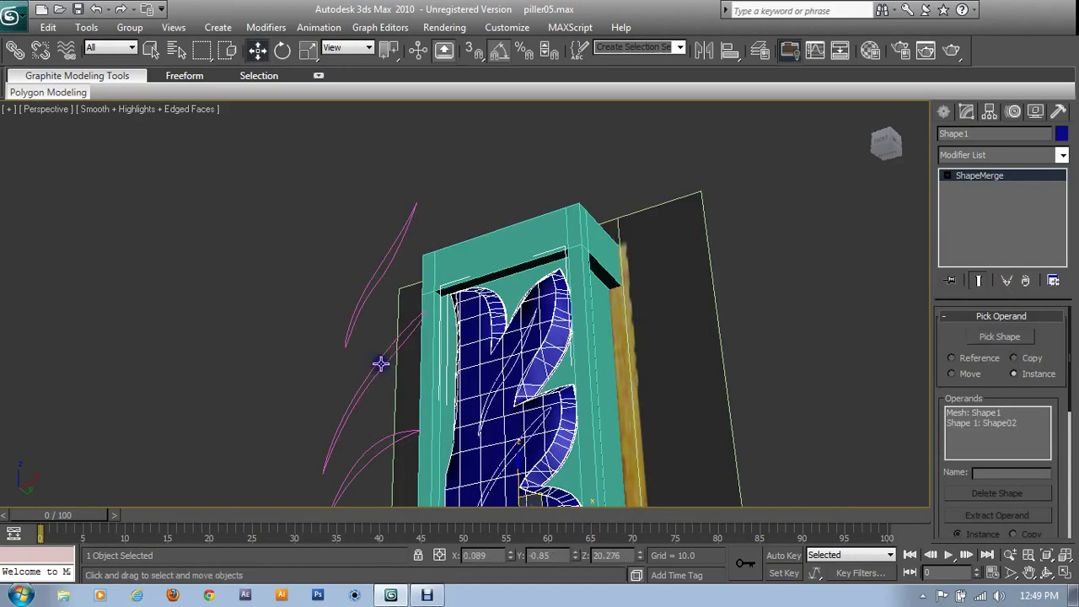
pyautogui.scroll(4, 628, 382)
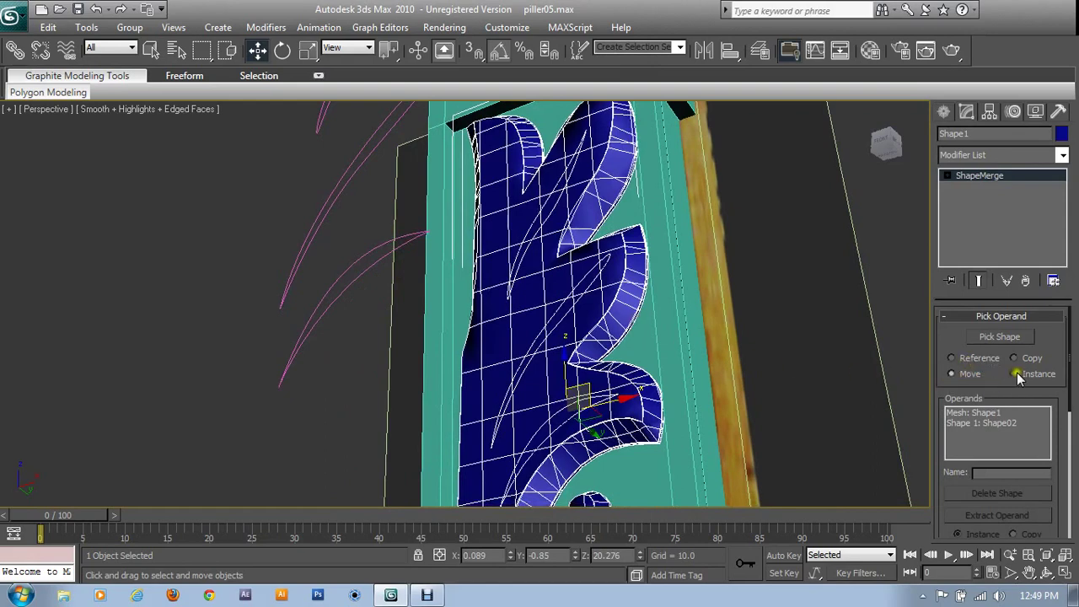
pyautogui.hotkey('ctrl', 'z')
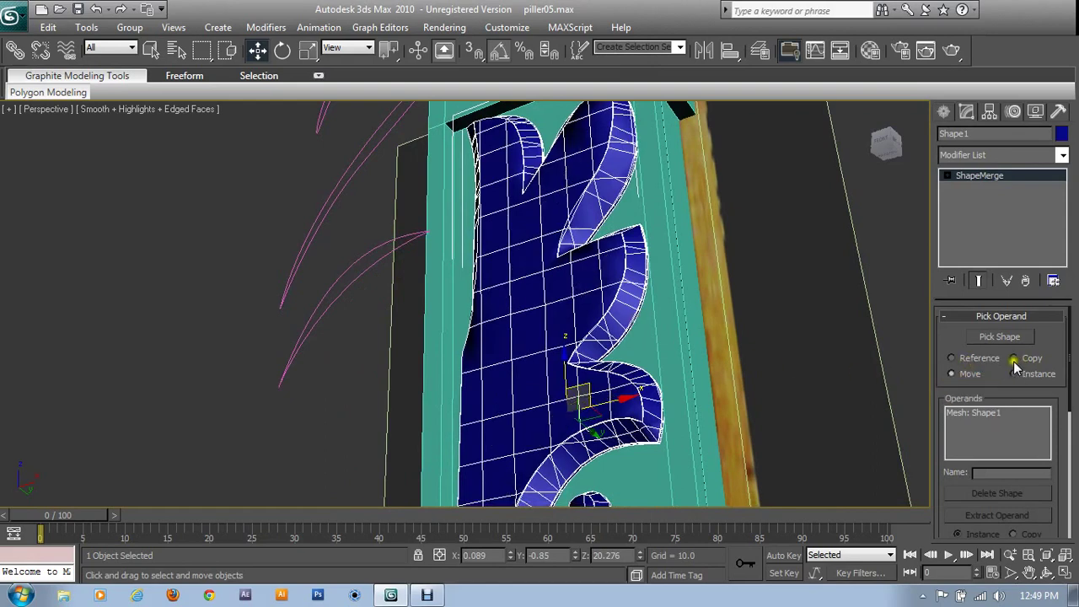
# Re-pick Shape02 into the ShapeMerge and set the operation to Cookie Cutter
pyautogui.click(1005, 337)
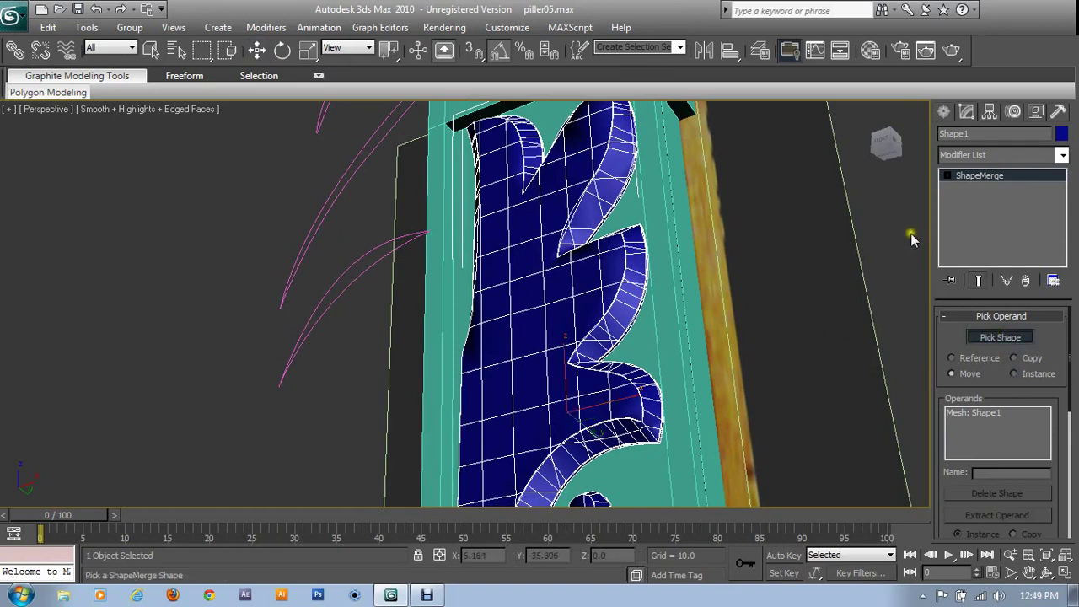
pyautogui.click(378, 250)
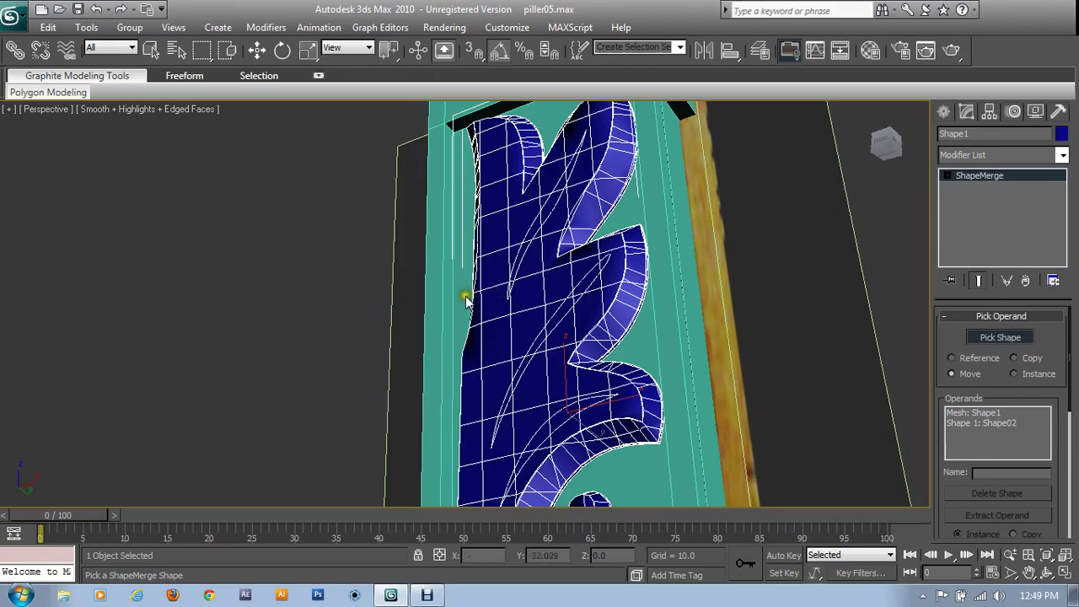
pyautogui.keyDown('alt'); pyautogui.moveTo(458, 301); pyautogui.dragTo(507, 309, button='middle'); pyautogui.keyUp('alt')
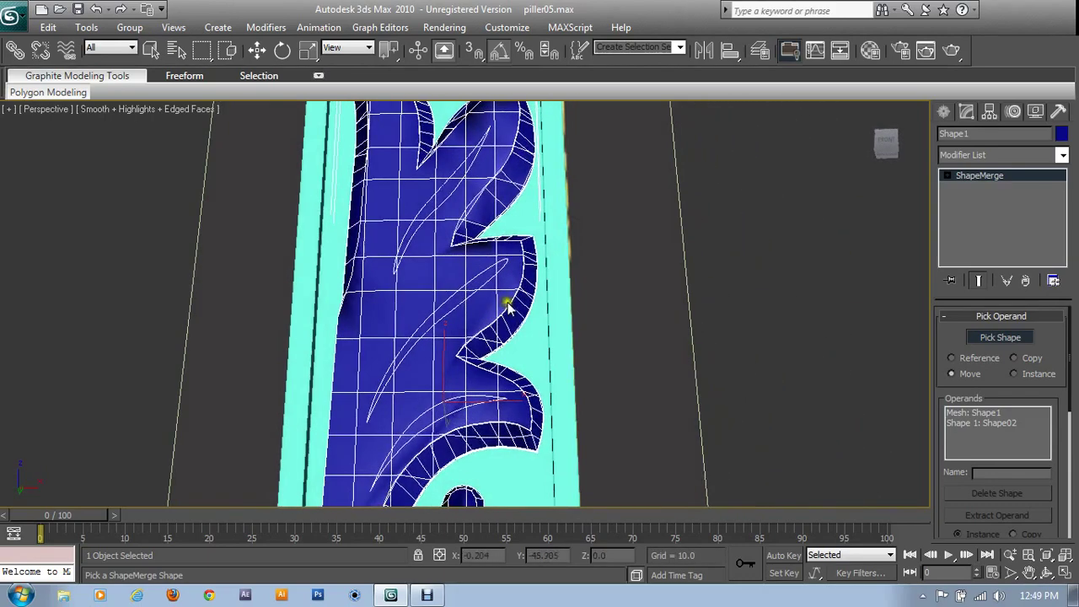
pyautogui.press('w')
pyautogui.rightClick(490, 276)
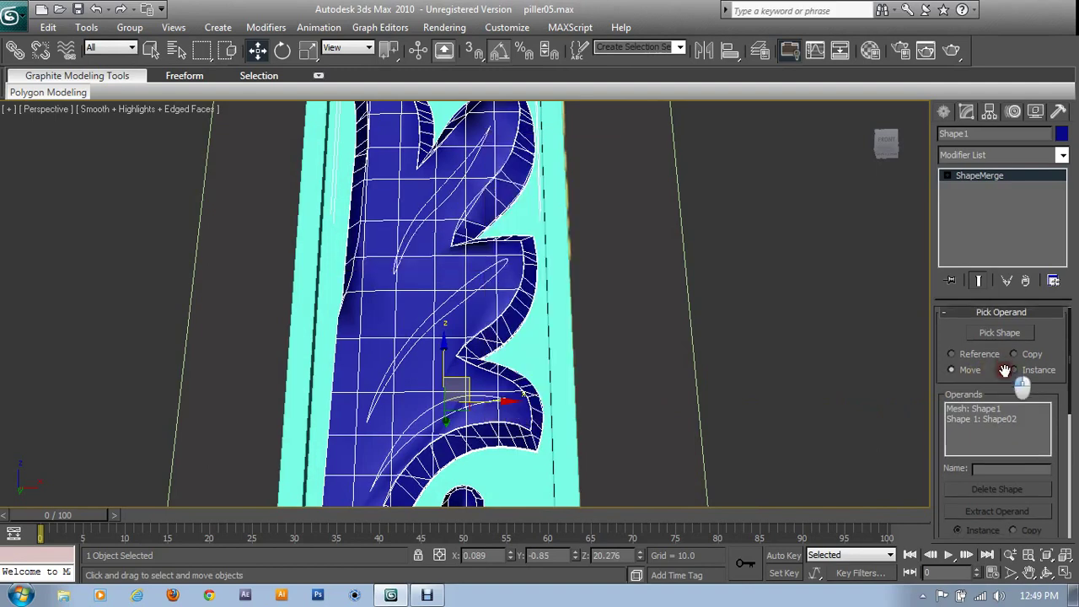
pyautogui.scroll(-3, 995, 354)
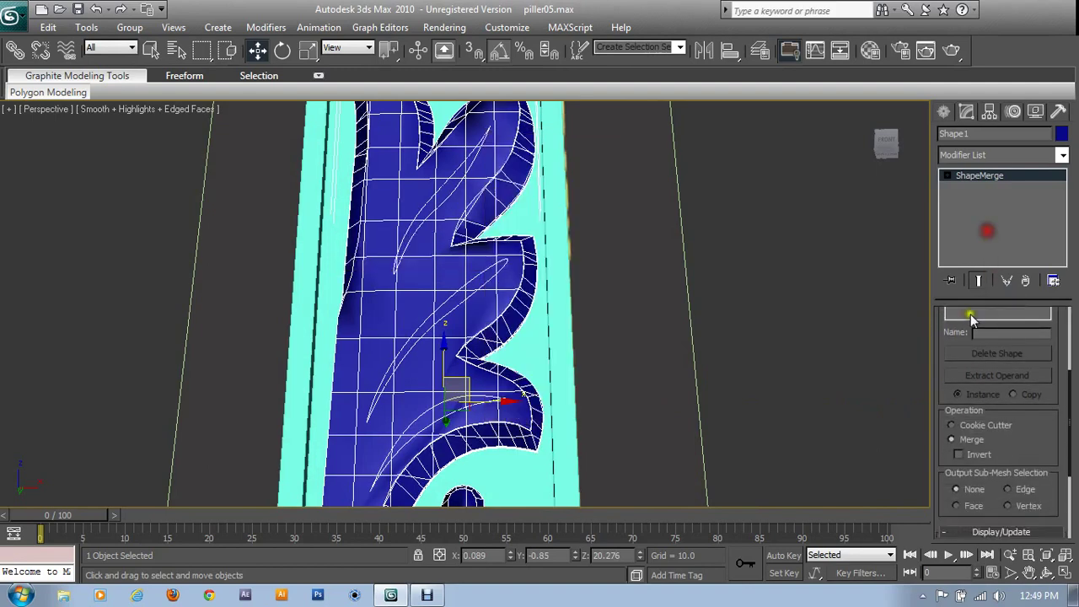
pyautogui.click(953, 425)
pyautogui.rightClick(429, 305)
pyautogui.moveTo(460, 437)
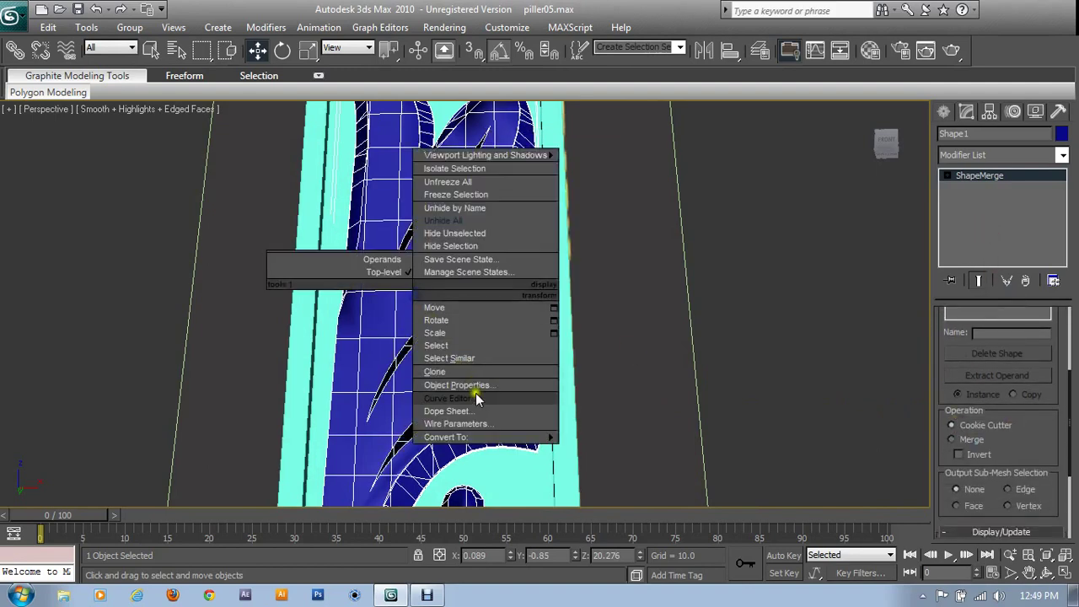
# Convert the leaf to Editable Poly, select all its open borders and Cap them
pyautogui.click(578, 452)
pyautogui.scroll(2, 518, 289)
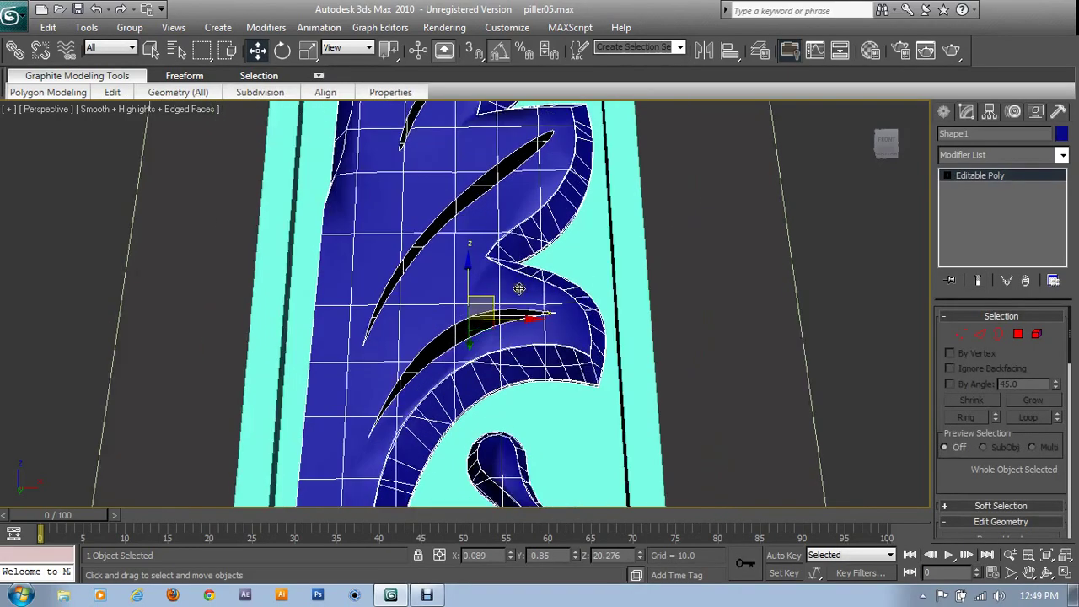
pyautogui.scroll(1, 482, 299)
pyautogui.scroll(1, 476, 305)
pyautogui.scroll(1, 692, 306)
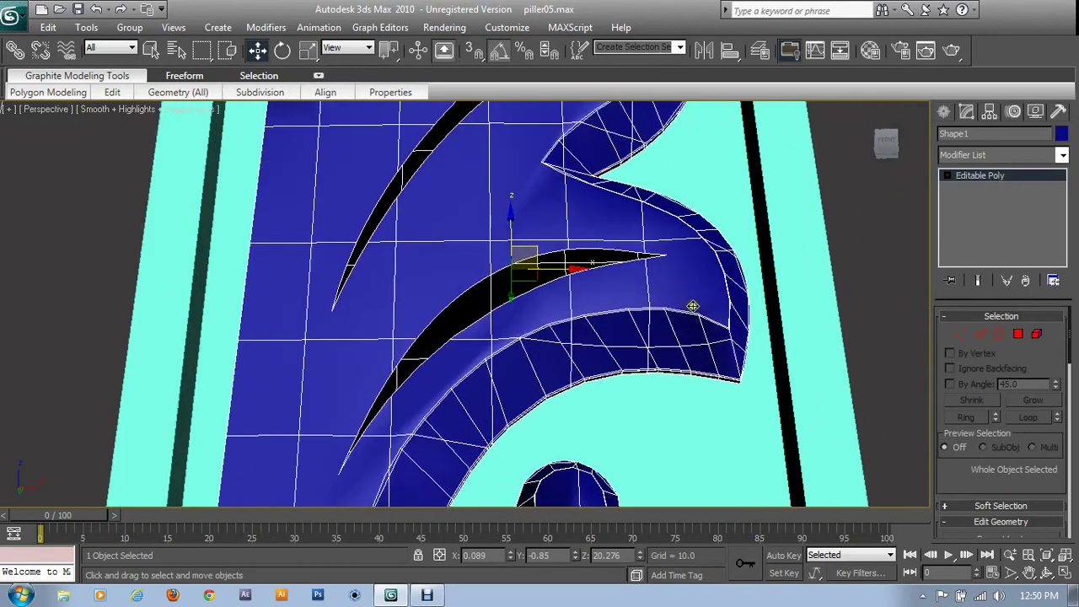
pyautogui.click(999, 334)
pyautogui.hotkey('ctrl', 'a')
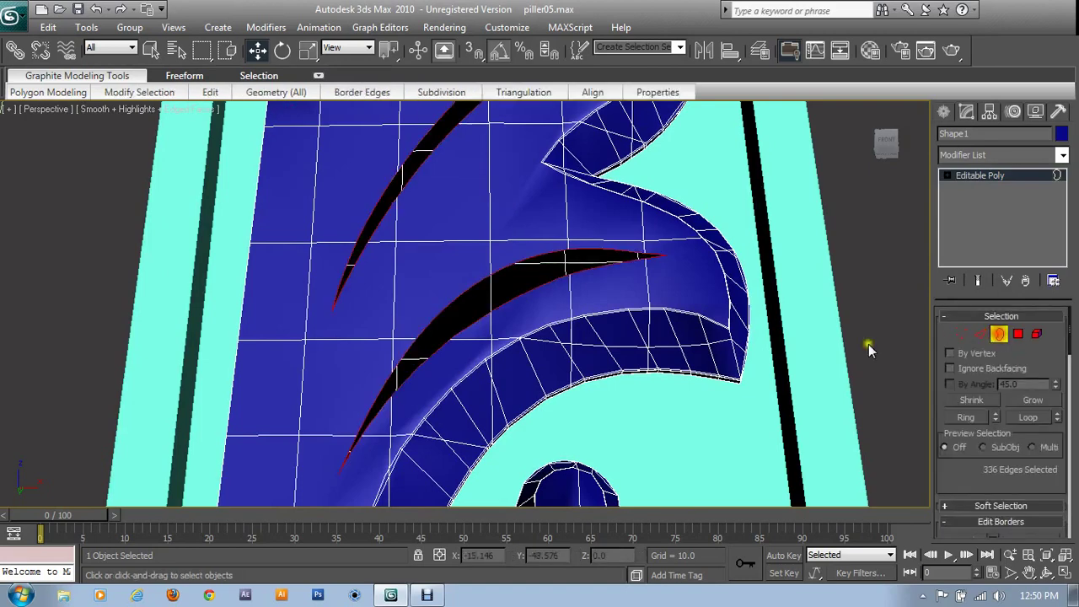
pyautogui.moveTo(590, 350); pyautogui.dragTo(595, 312, button='middle')
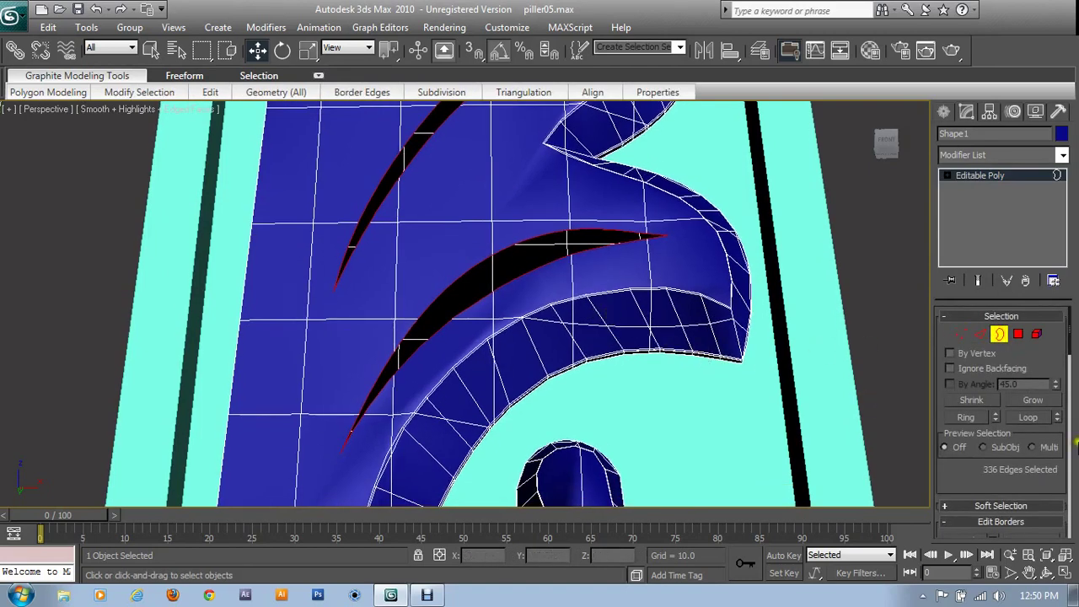
pyautogui.moveTo(969, 470); pyautogui.dragTo(974, 385)
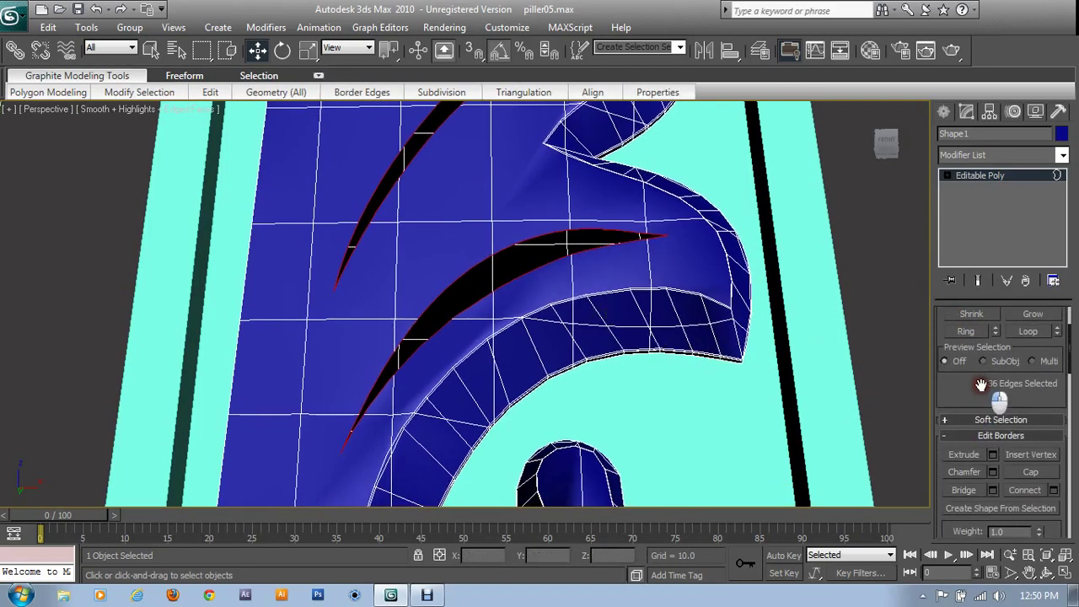
pyautogui.click(1030, 472)
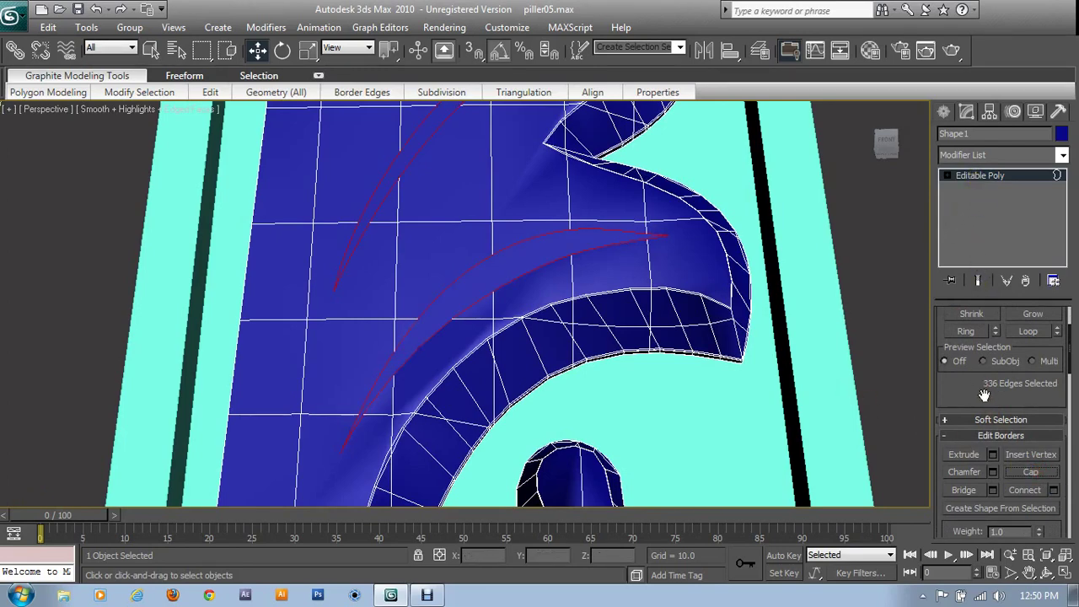
pyautogui.scroll(3, 984, 395)
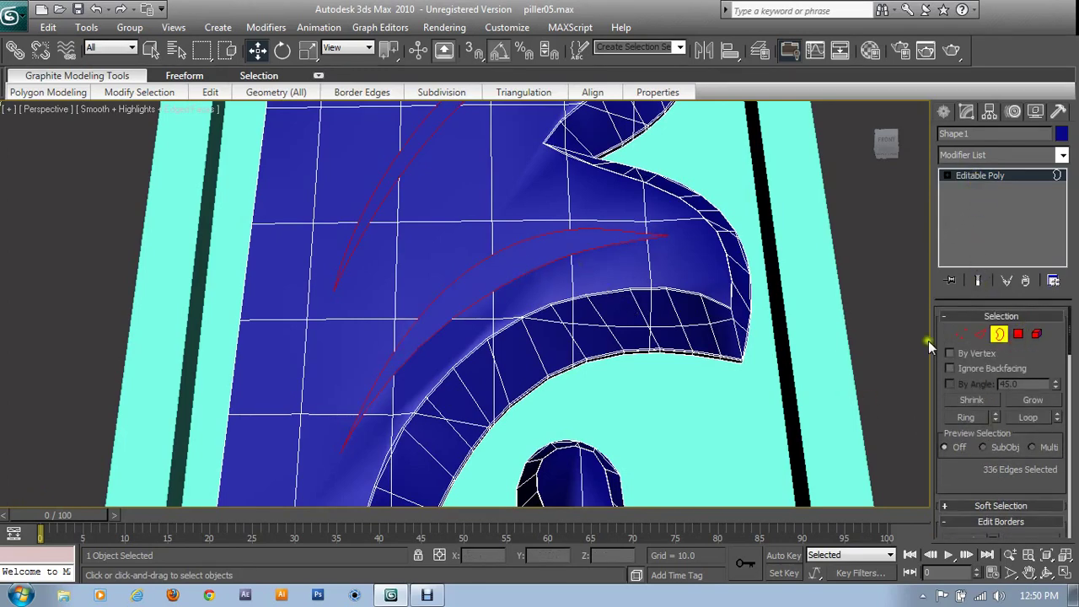
# At Polygon level, select the three red slit faces on the leaf panel
pyautogui.click(1018, 334)
pyautogui.click(515, 261)
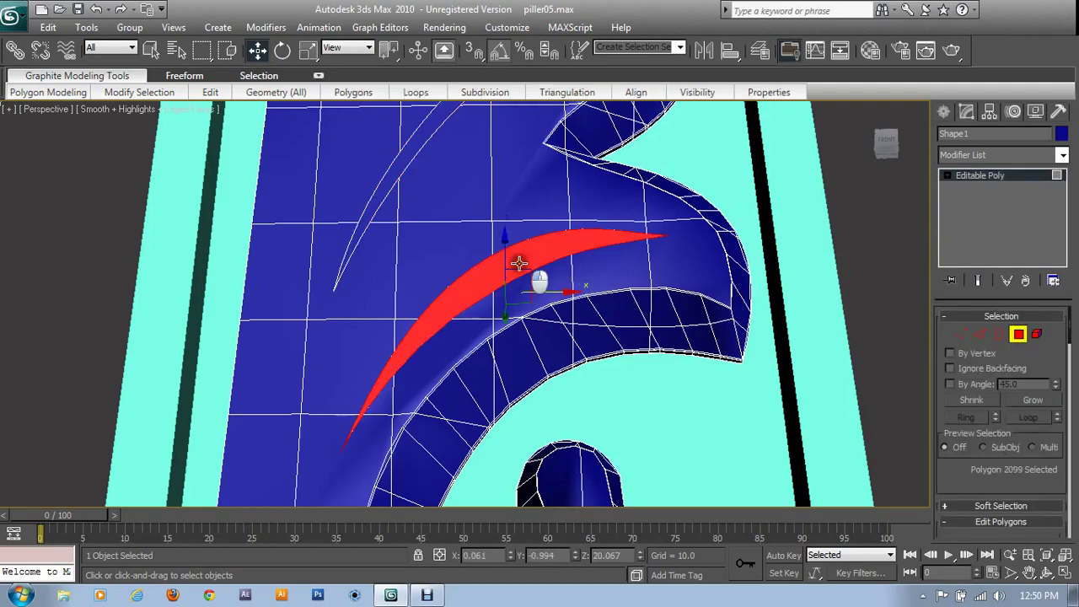
pyautogui.keyDown('ctrl'); pyautogui.click(392, 182); pyautogui.keyUp('ctrl')
pyautogui.moveTo(391, 182)
pyautogui.mouseDown(button='middle')
pyautogui.moveTo(482, 385)
pyautogui.moveTo(473, 274)
pyautogui.moveTo(414, 289)
pyautogui.mouseUp(button='middle')
pyautogui.keyDown('ctrl'); pyautogui.click(414, 287); pyautogui.keyUp('ctrl')
pyautogui.moveTo(614, 422); pyautogui.dragTo(782, 180, button='middle')
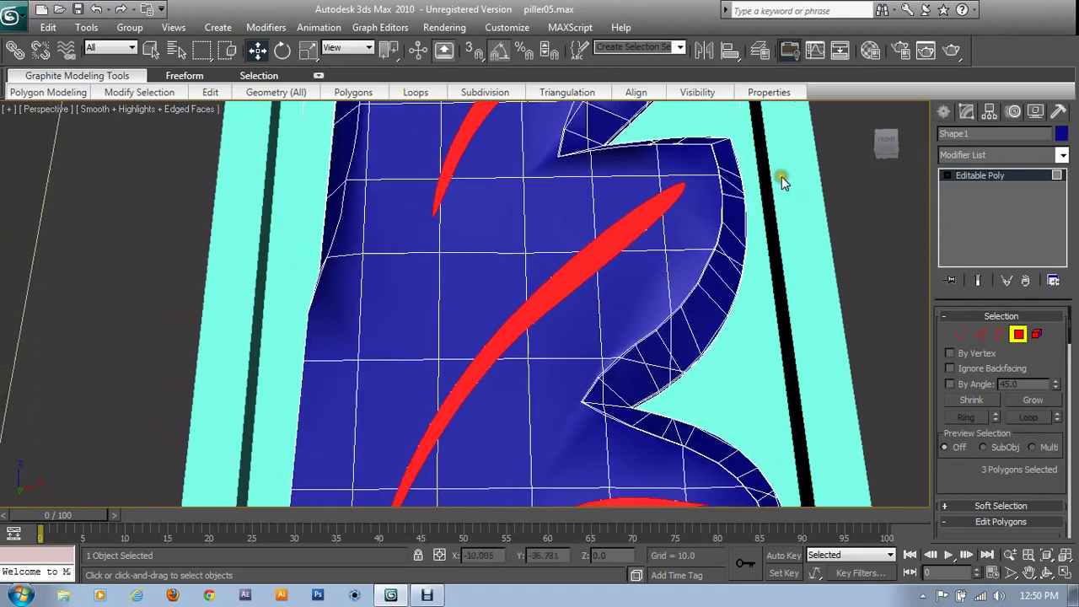
pyautogui.scroll(-5, 1046, 438)
# Inset each slit face By Polygon by a tiny amount, then bring up Bevel settings
pyautogui.click(1053, 413)
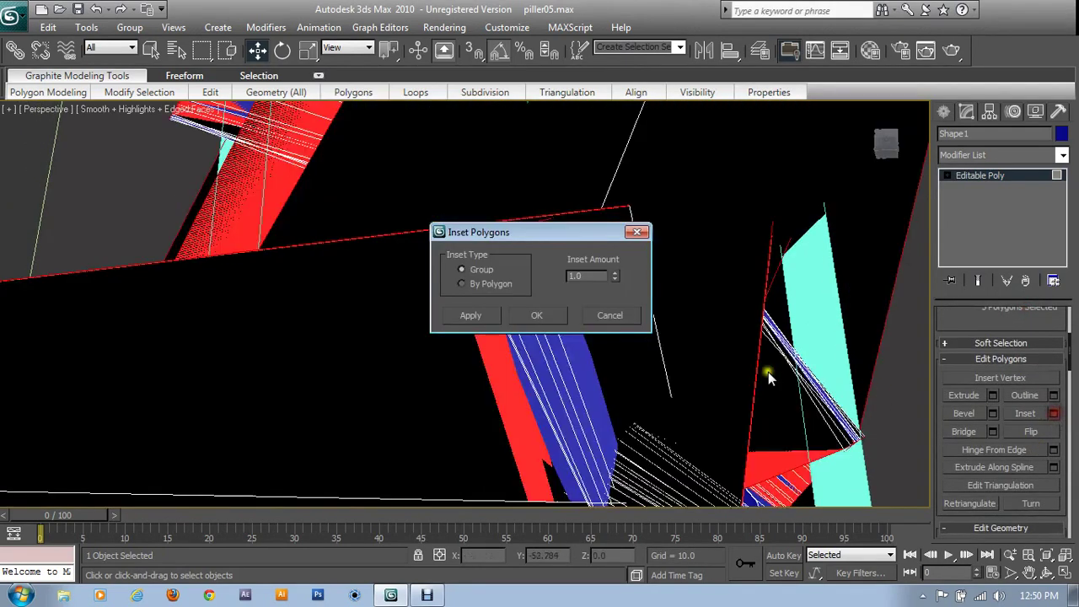
pyautogui.click(603, 275)
pyautogui.write('.')
pyautogui.click(466, 286)
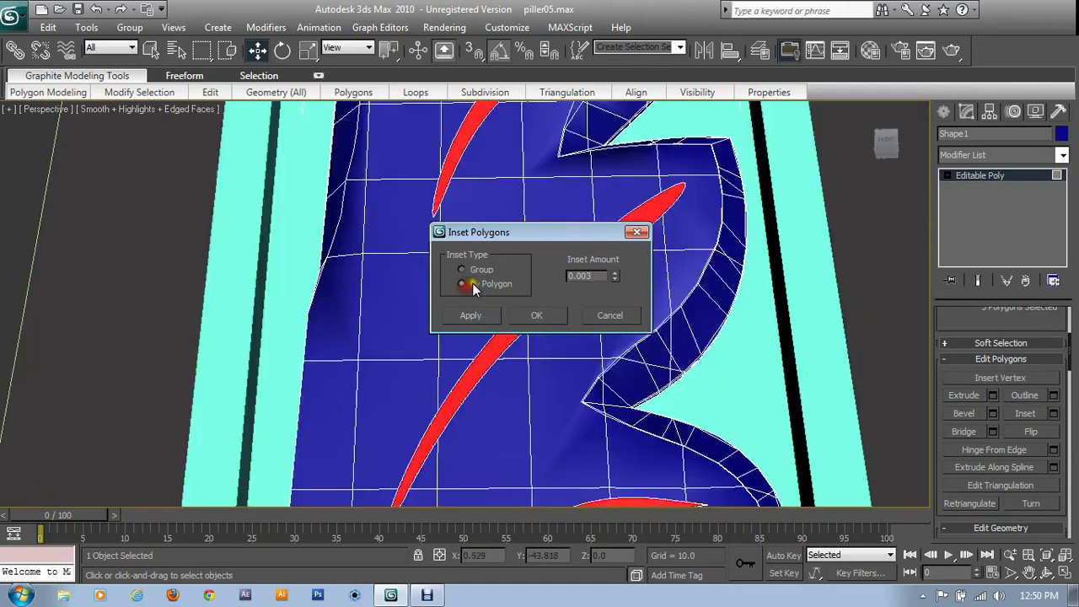
pyautogui.click(589, 276)
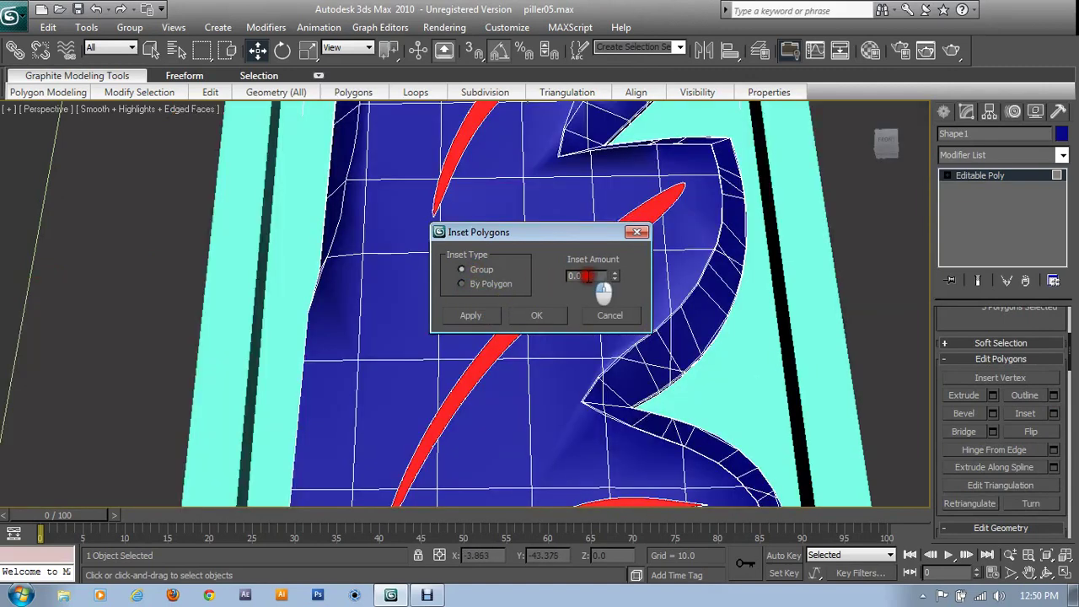
pyautogui.write('01')
pyautogui.click(555, 317)
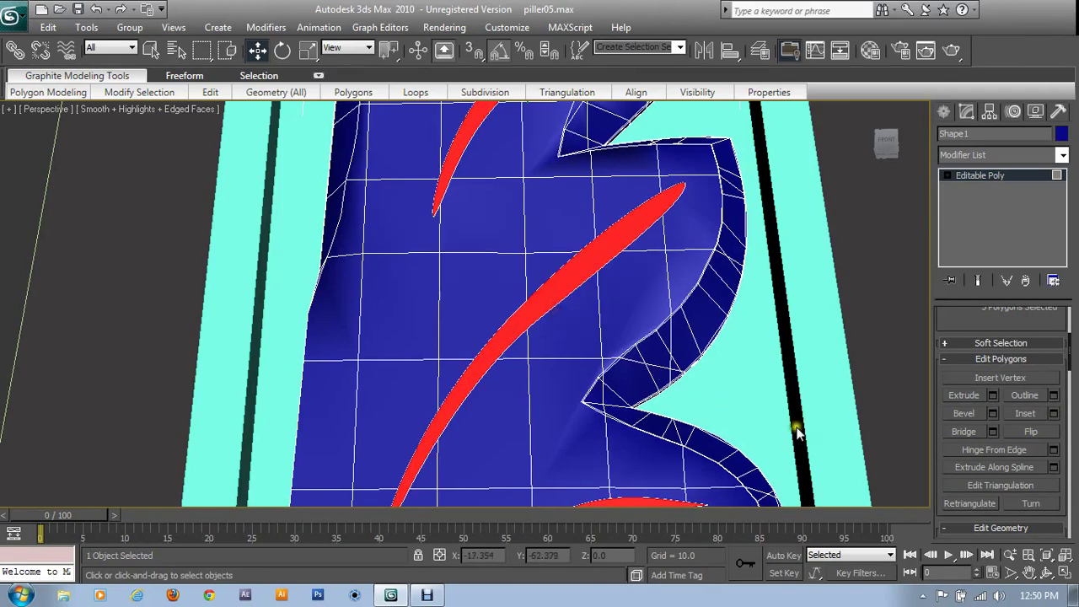
pyautogui.click(992, 413)
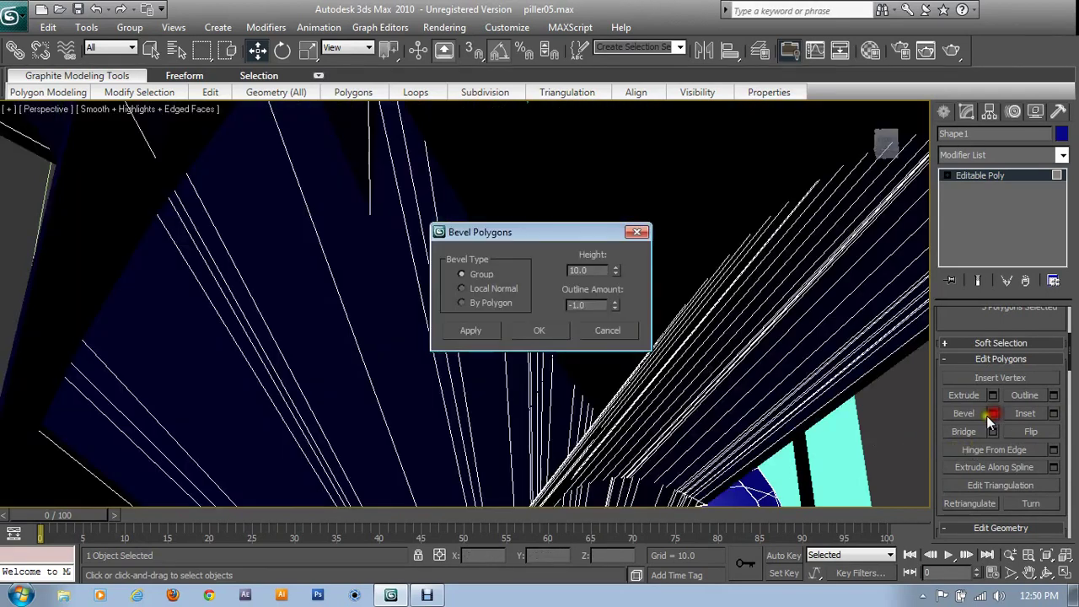
# Apply a bevel with height and outline reset to zero
pyautogui.rightClick(615, 274)
pyautogui.rightClick(614, 305)
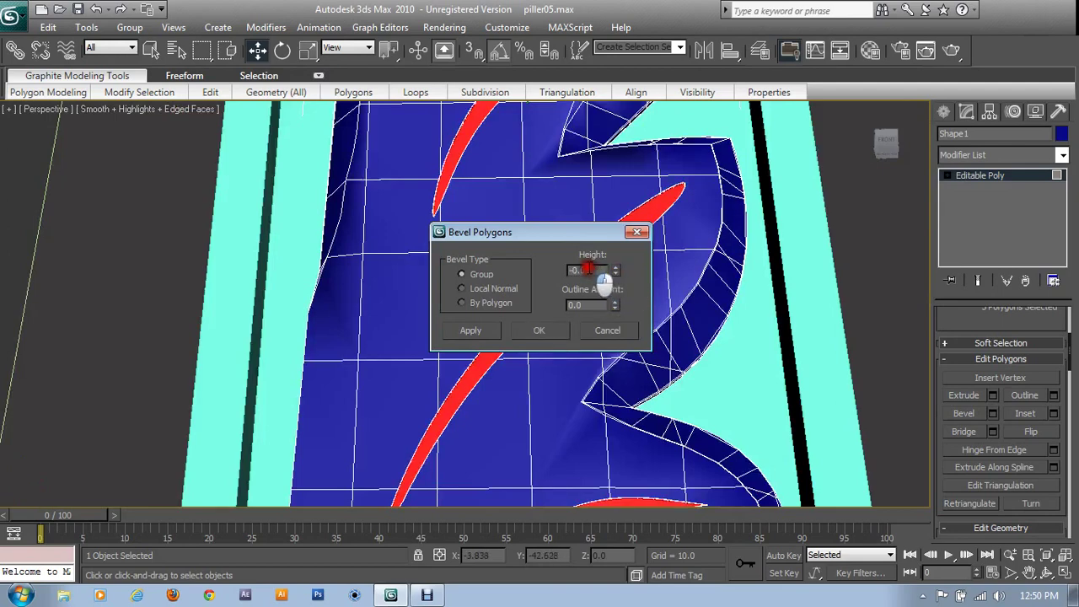
pyautogui.doubleClick(584, 269)
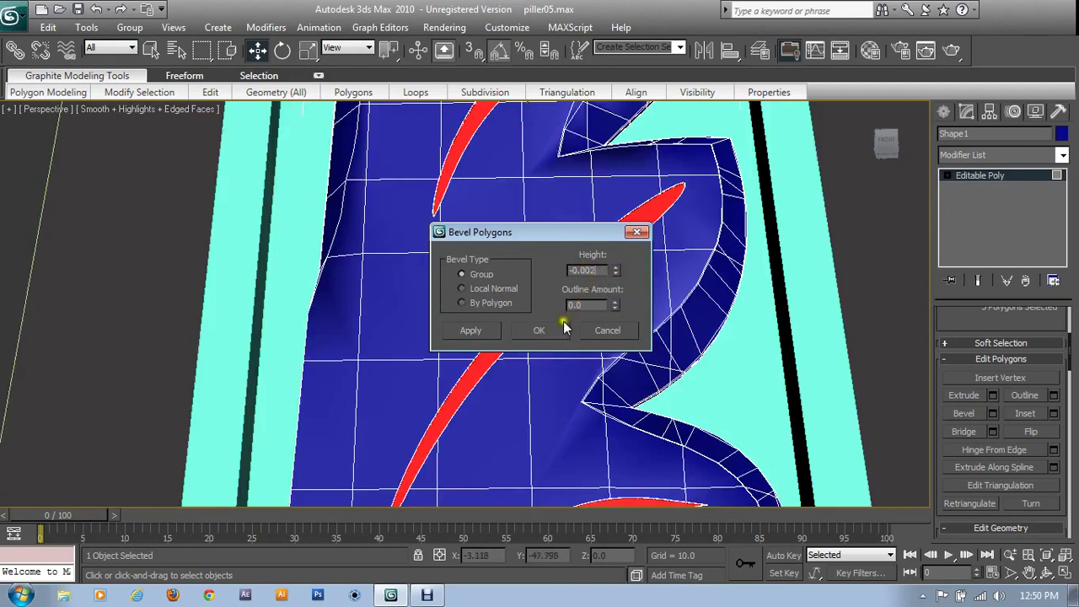
pyautogui.click(562, 328)
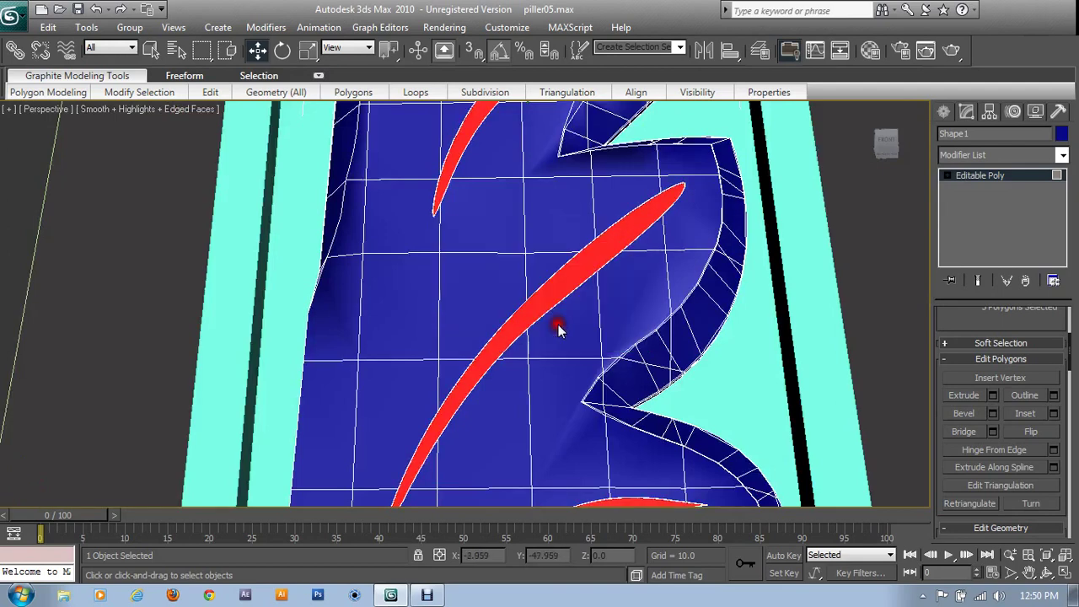
# Bevel the slit faces inward with height -0.05 after previewing -0.1
pyautogui.click(993, 413)
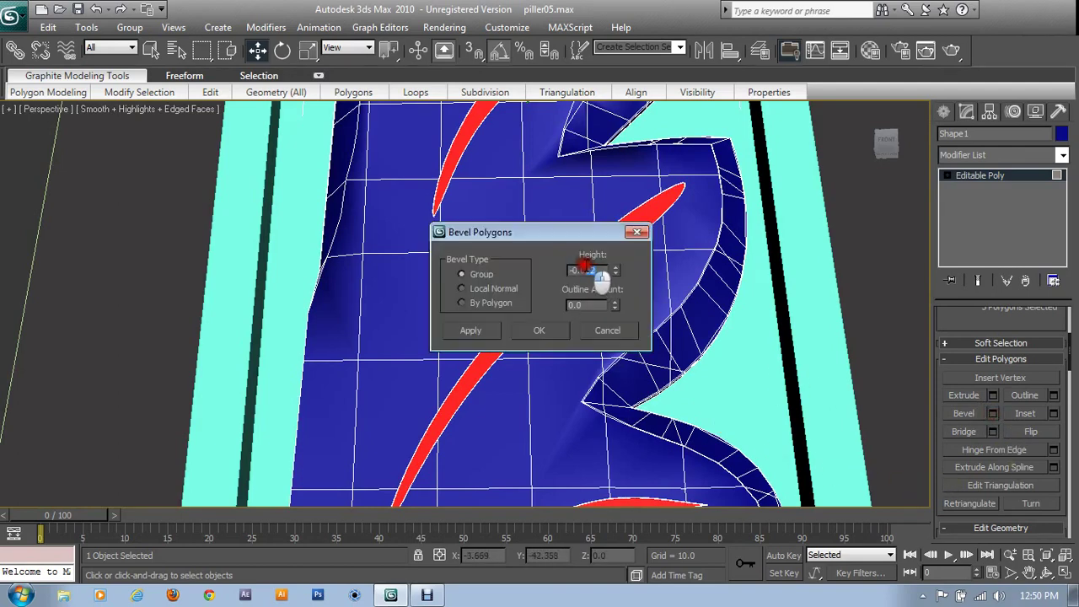
pyautogui.moveTo(593, 271); pyautogui.dragTo(581, 263)
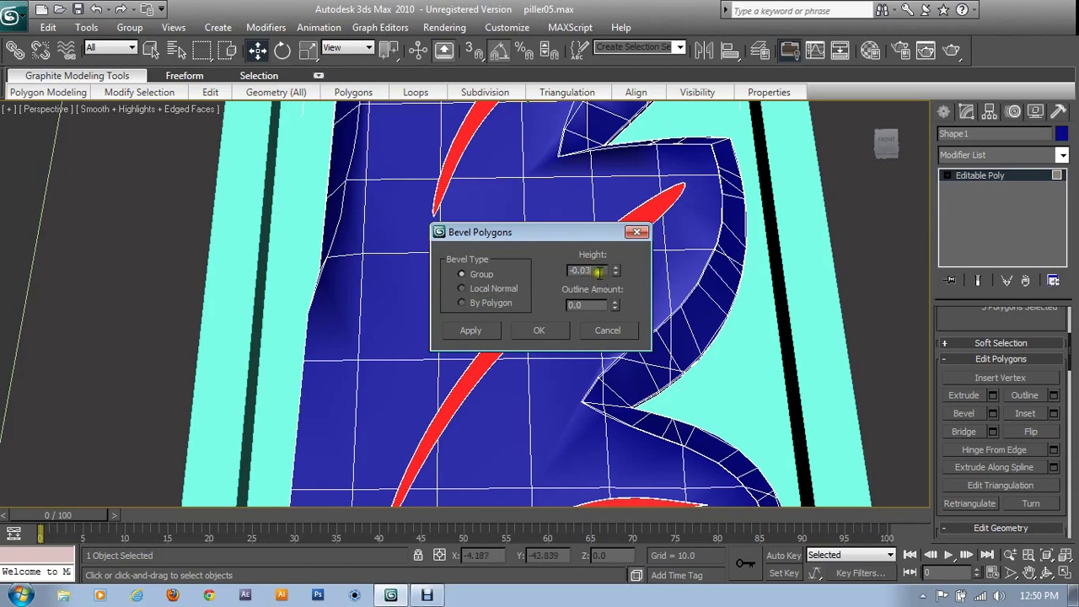
pyautogui.moveTo(591, 233); pyautogui.dragTo(750, 232)
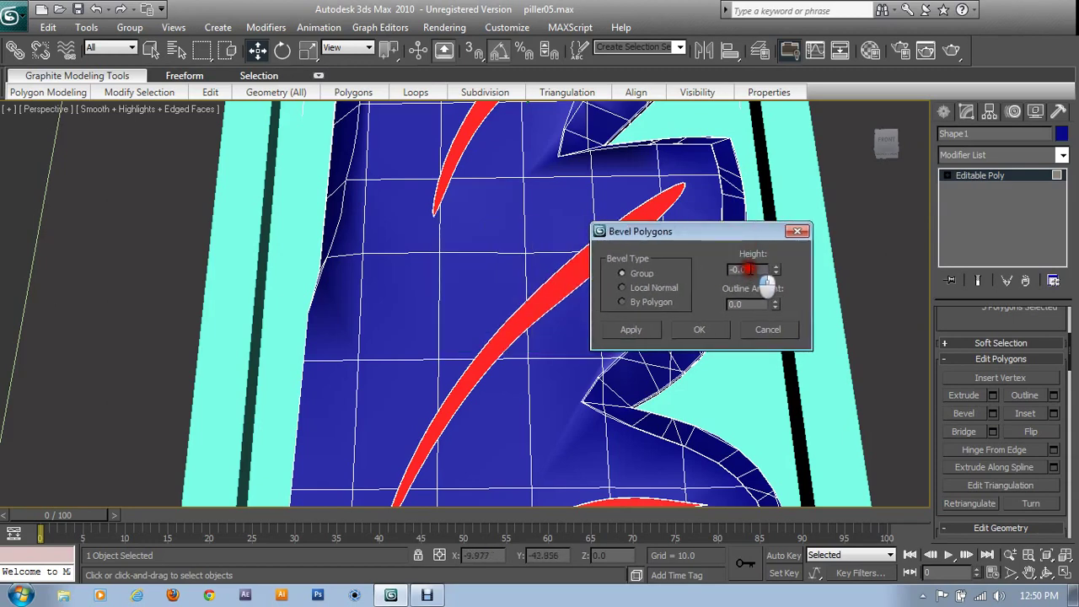
pyautogui.write('-0.1')
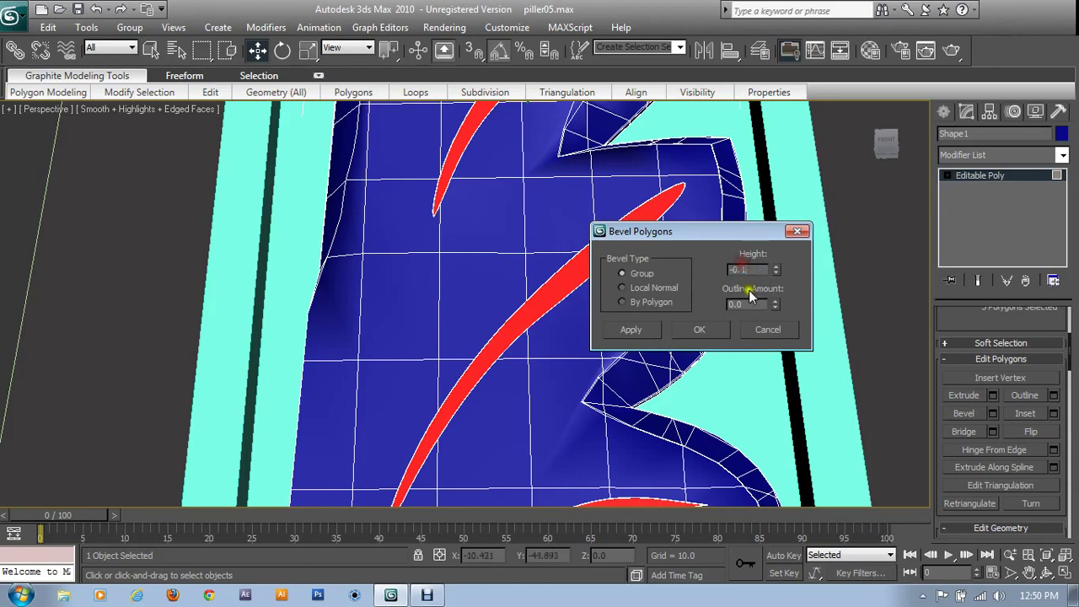
pyautogui.click(750, 295)
pyautogui.click(738, 267)
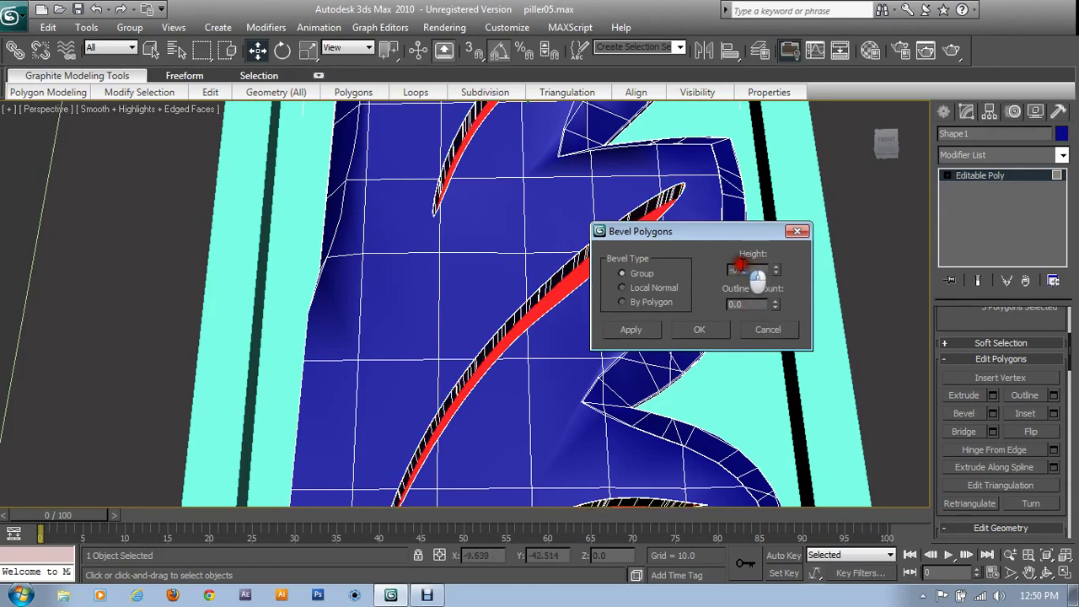
pyautogui.doubleClick(747, 268)
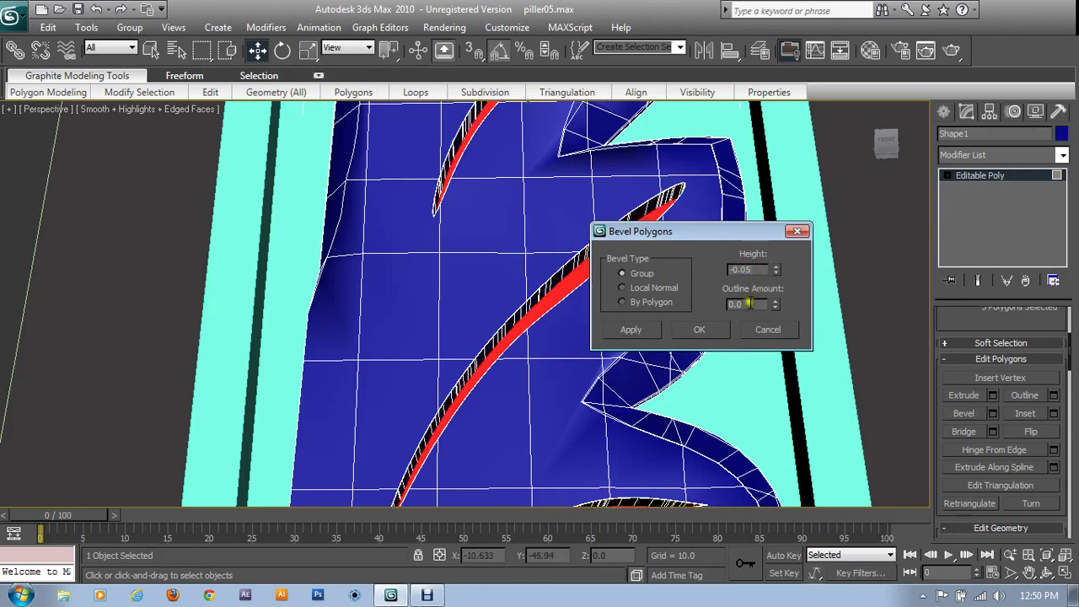
pyautogui.click(749, 304)
pyautogui.click(702, 330)
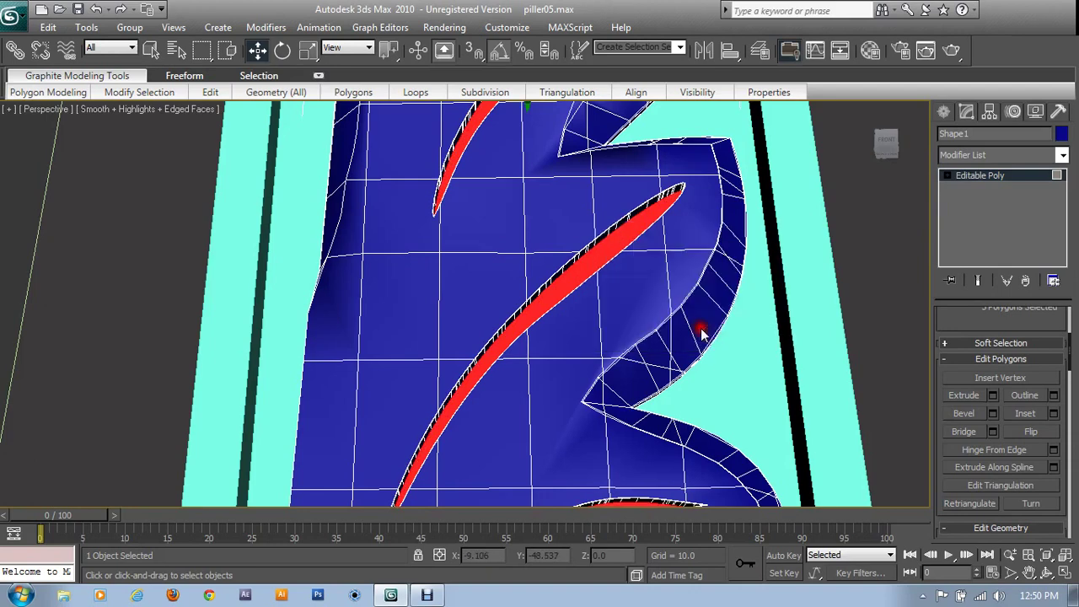
# Apply a second -0.05 bevel and another inset, then return to object level
pyautogui.click(993, 413)
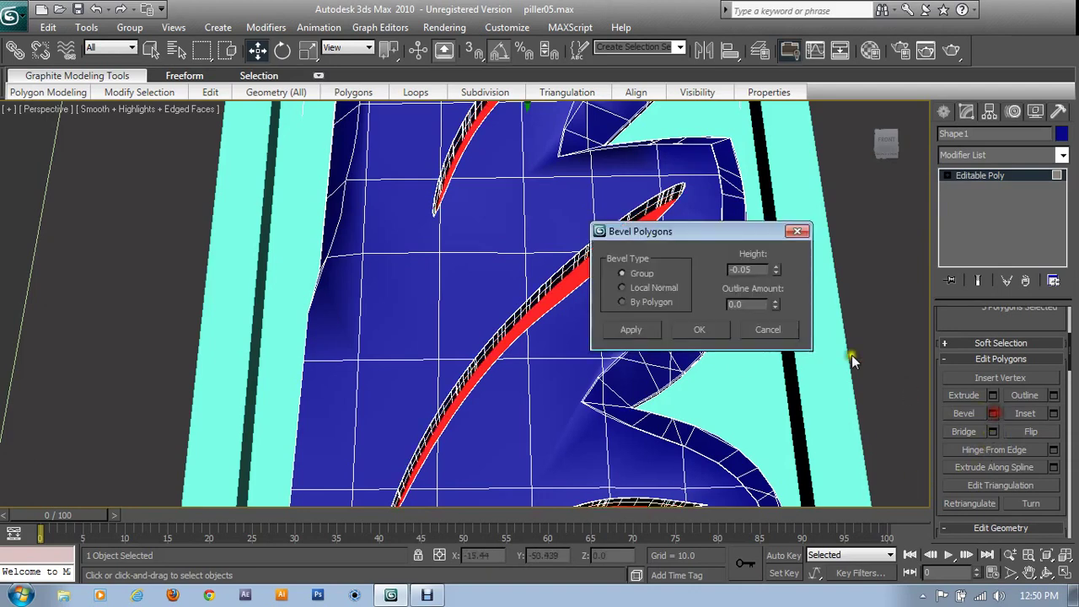
pyautogui.doubleClick(753, 269)
pyautogui.click(699, 329)
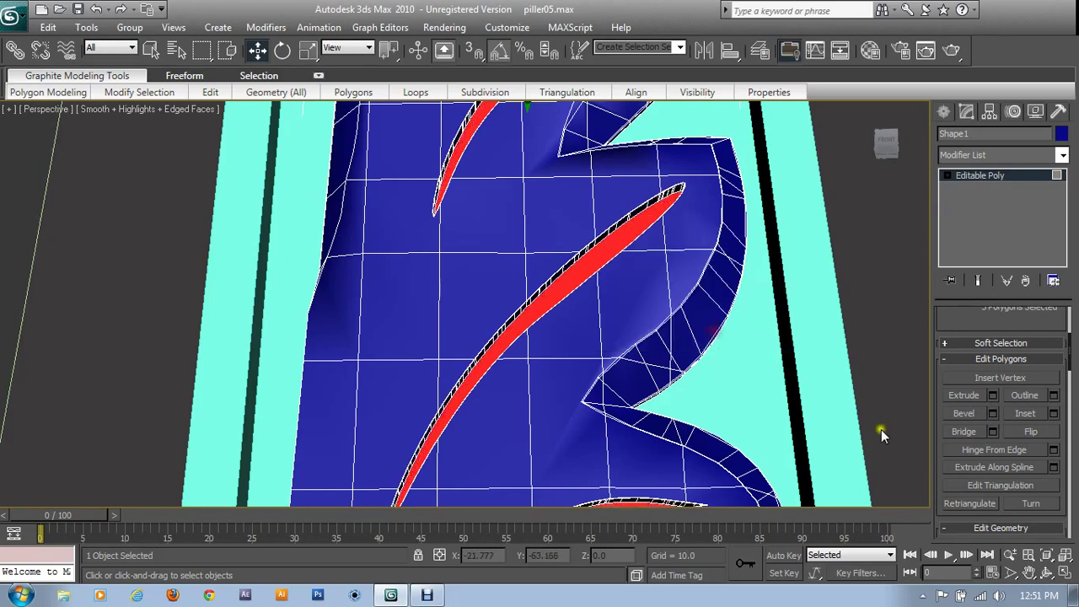
pyautogui.click(1054, 414)
pyautogui.click(701, 312)
pyautogui.click(982, 175)
pyautogui.keyDown('alt'); pyautogui.moveTo(640, 278); pyautogui.dragTo(691, 330, button='middle'); pyautogui.keyUp('alt')
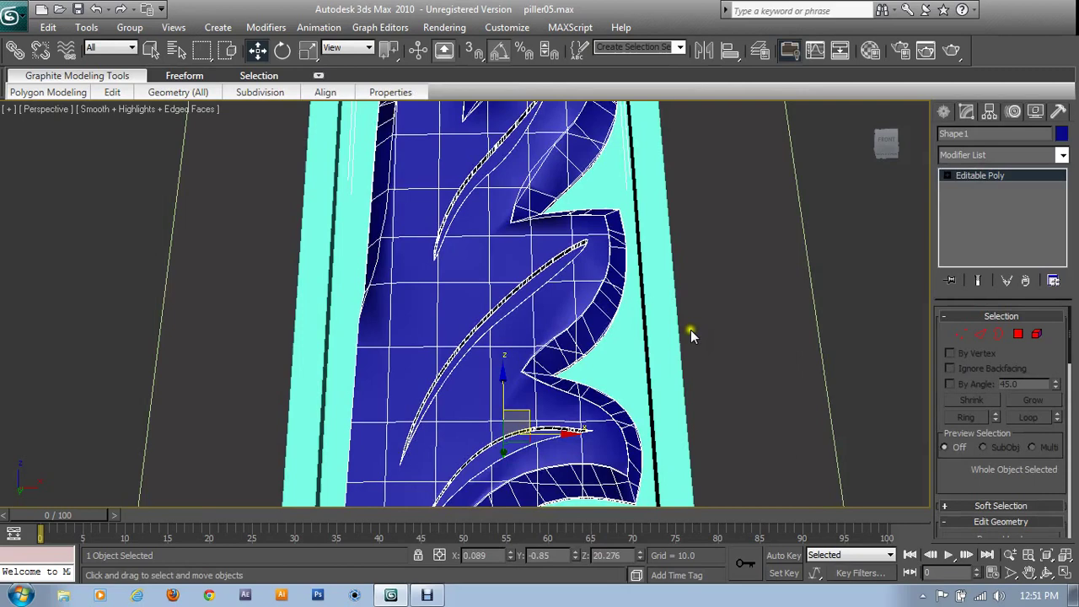
# Add TurboSmooth with Isoline Display, Explicit Normals and 2 iterations, then render with Shift+Q
pyautogui.click(981, 160)
pyautogui.press('t')
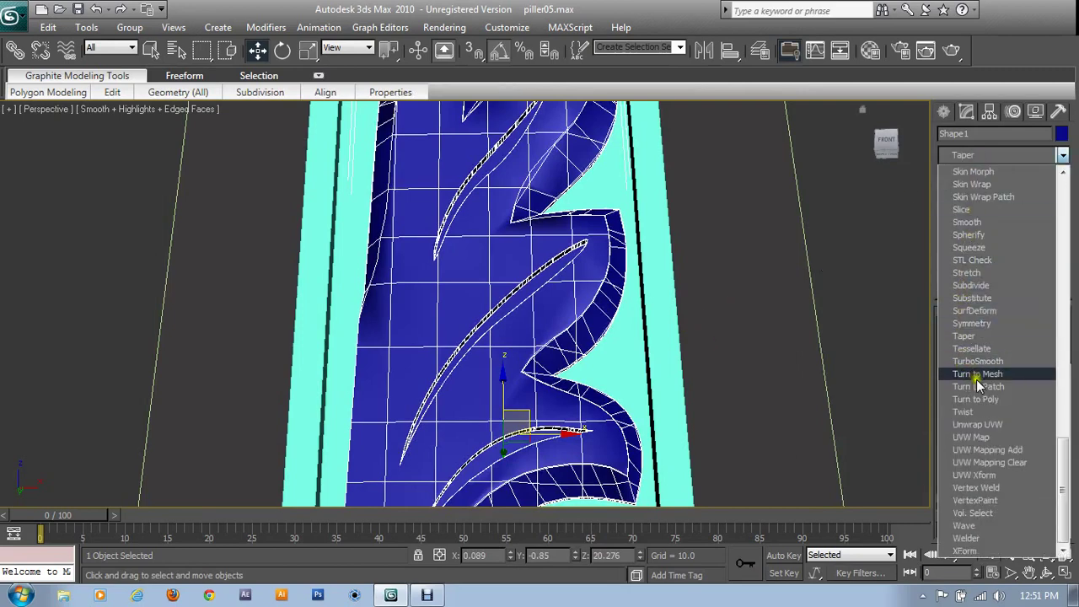
pyautogui.click(981, 363)
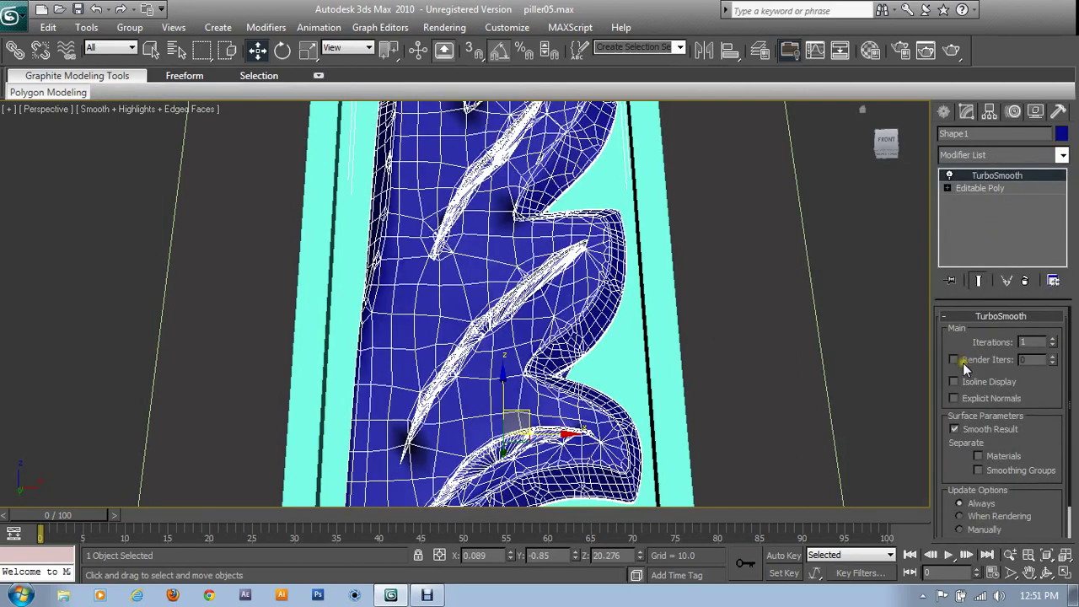
pyautogui.click(968, 382)
pyautogui.click(955, 399)
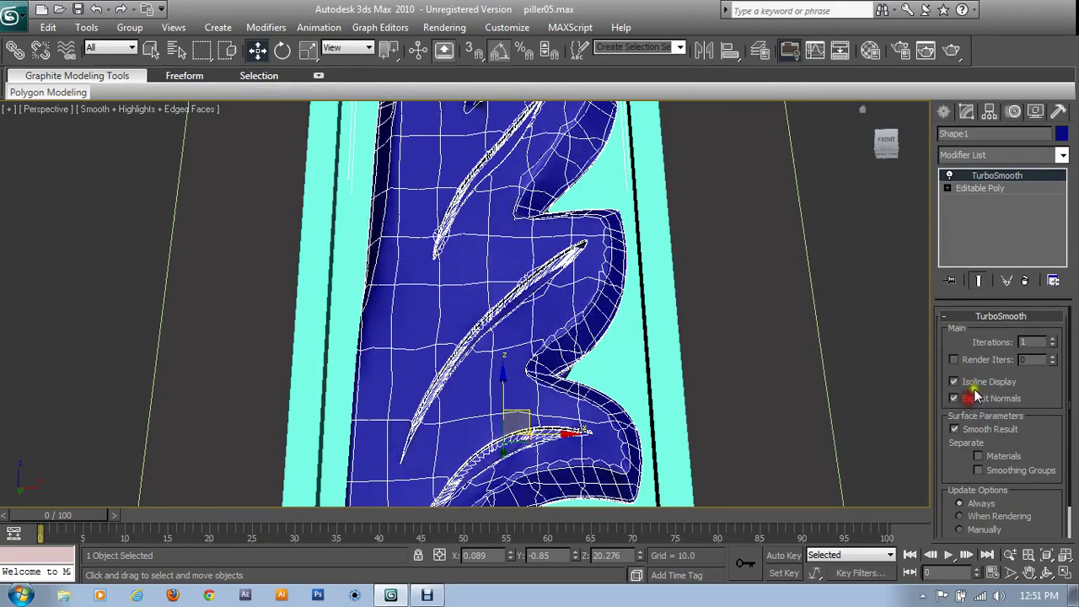
pyautogui.click(1053, 340)
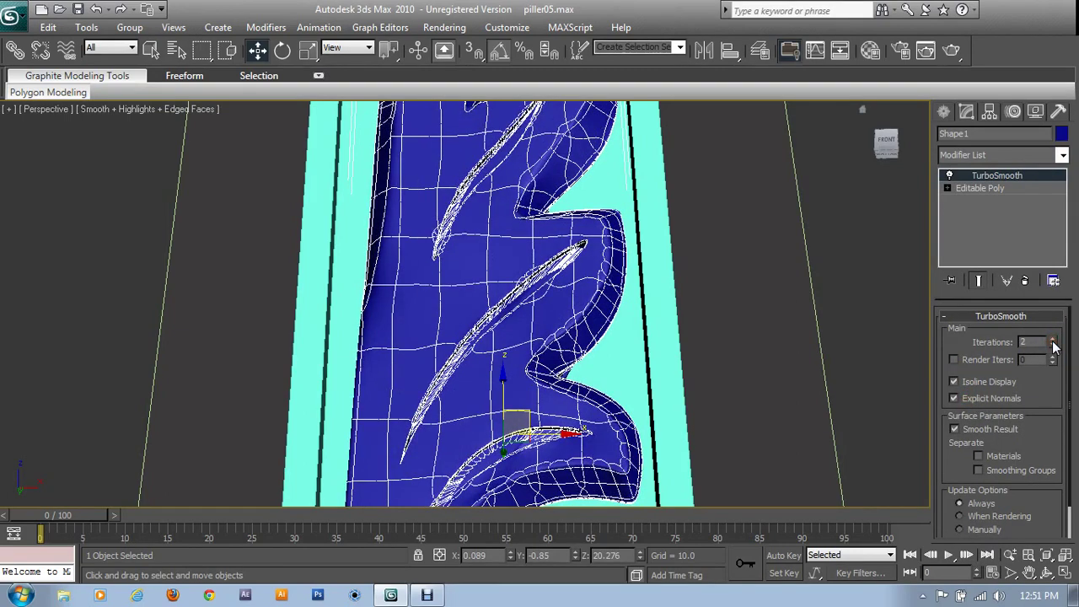
pyautogui.scroll(-3, 556, 396)
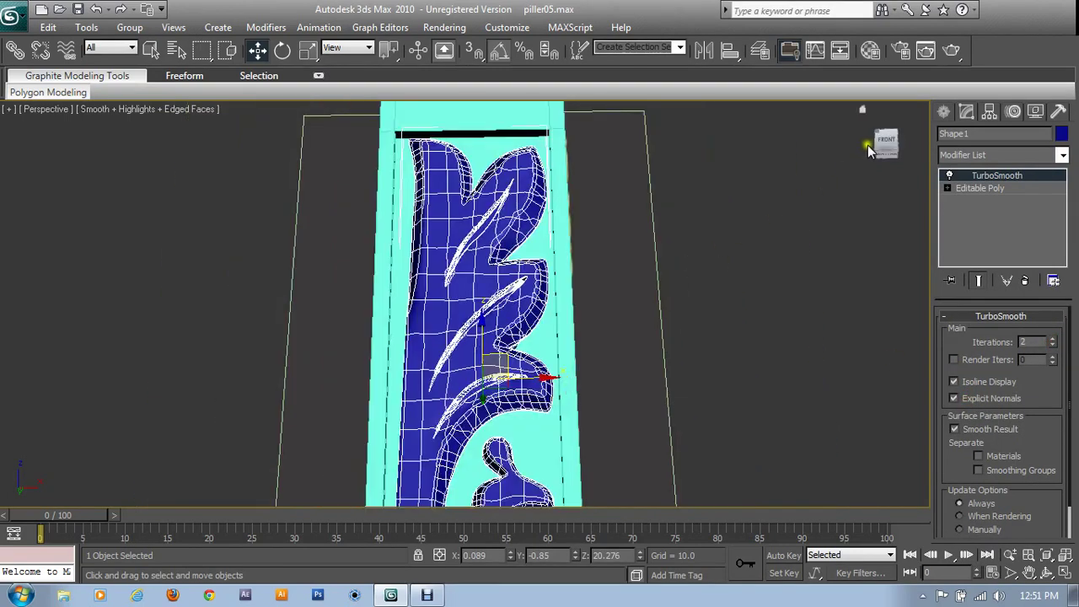
pyautogui.hotkey('shift', 'q')
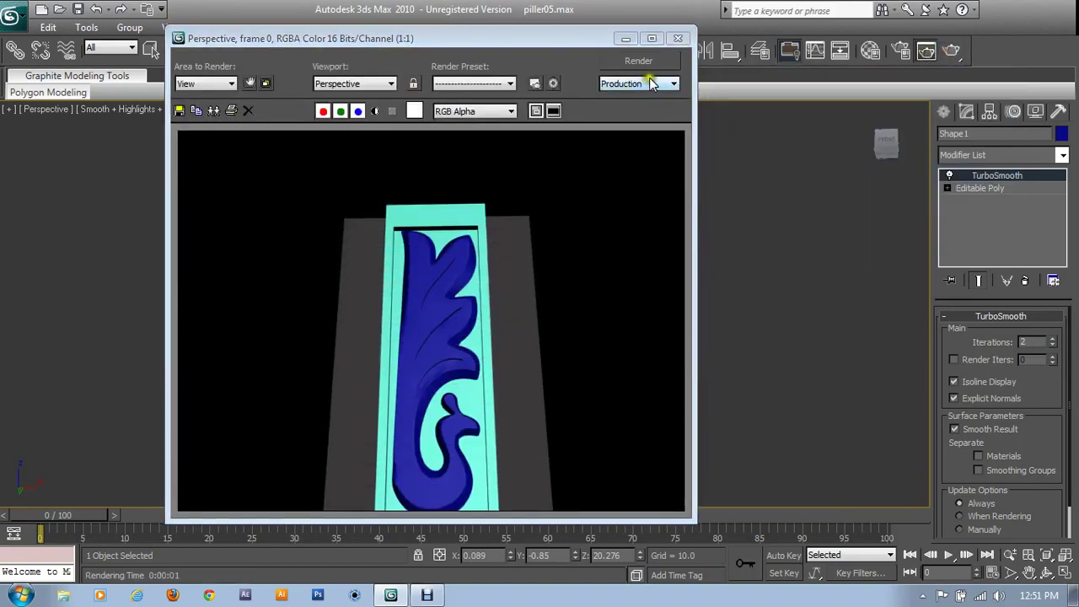
# Close the render window and select the leaf ornament panel
pyautogui.click(680, 40)
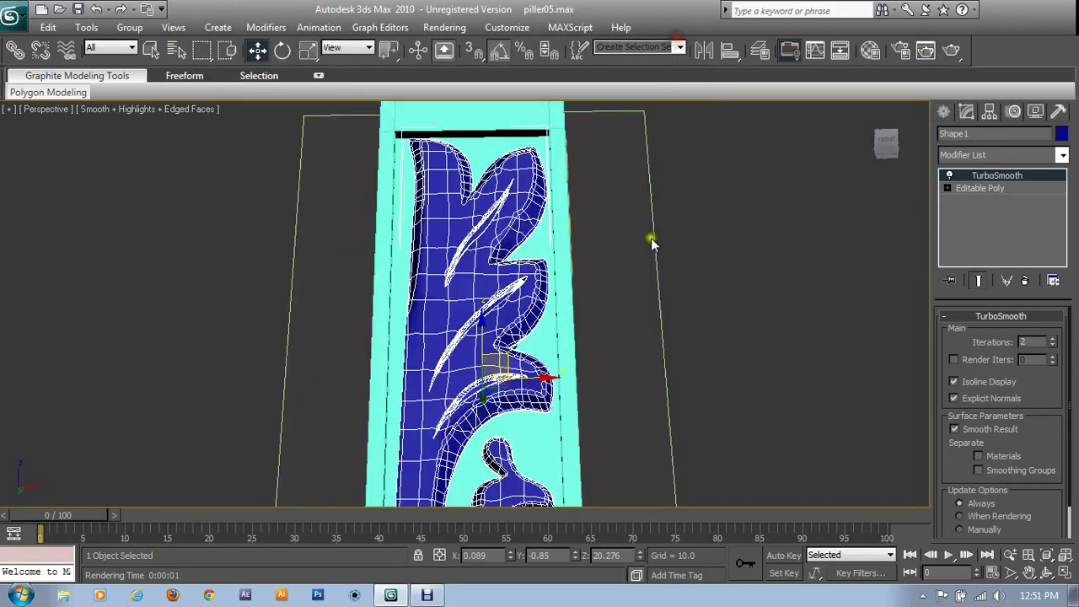
pyautogui.click(582, 305)
pyautogui.moveTo(582, 308); pyautogui.dragTo(583, 142, button='middle')
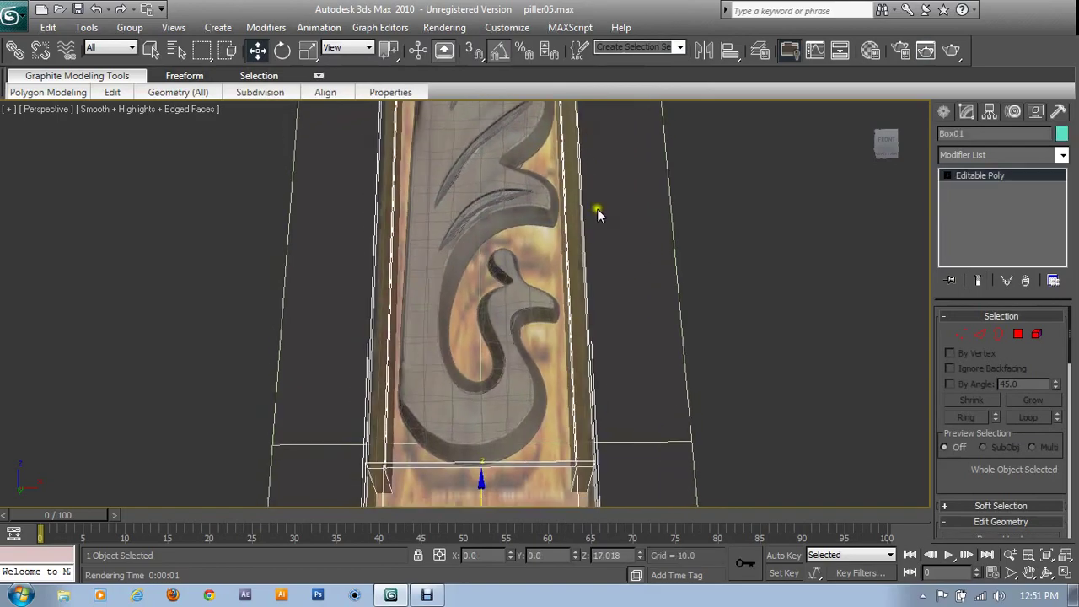
pyautogui.click(504, 280)
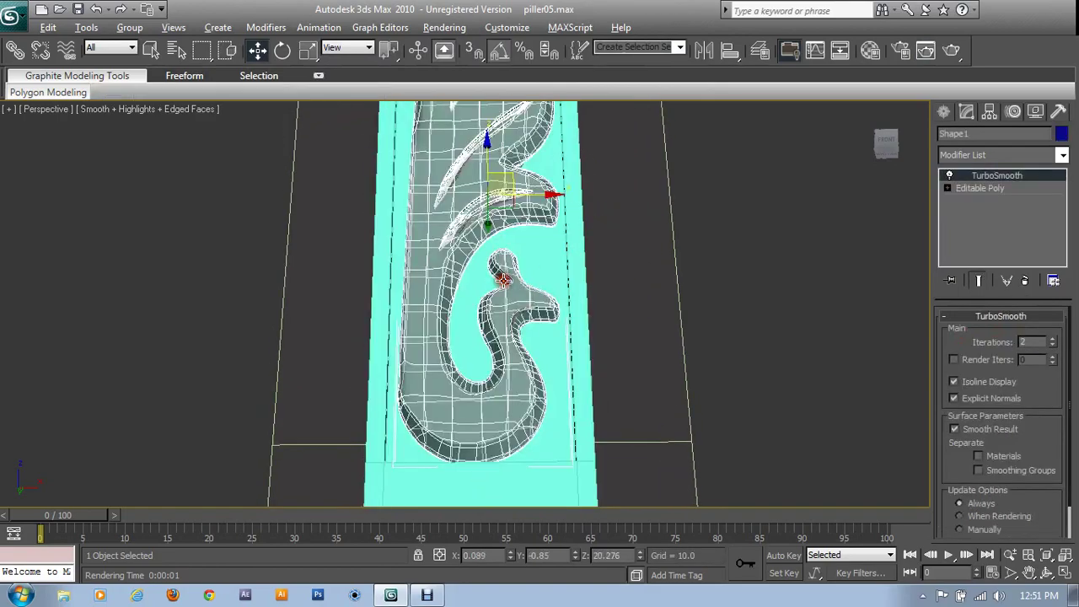
pyautogui.moveTo(596, 294); pyautogui.dragTo(598, 304, button='middle')
pyautogui.scroll(-3, 598, 305)
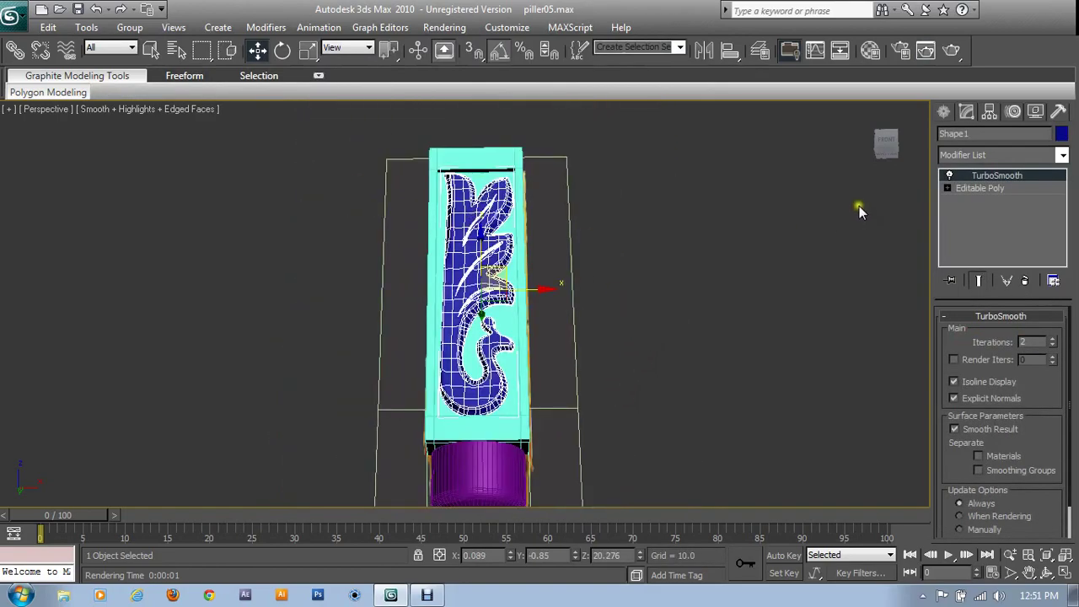
# Save the scene as piller06.max and make the Top view active
pyautogui.click(15, 15)
pyautogui.click(33, 196)
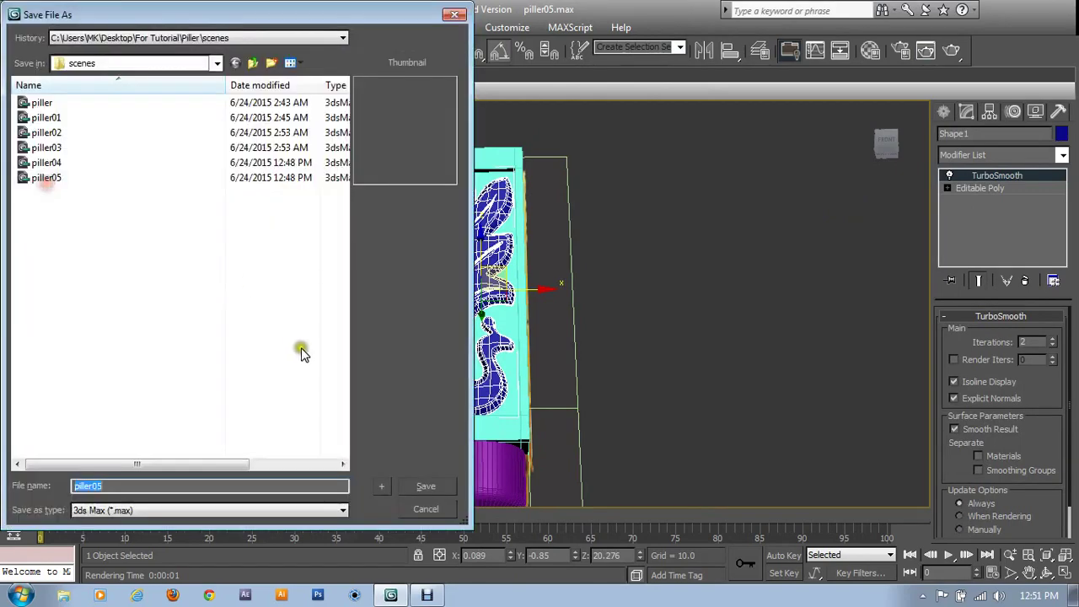
pyautogui.click(376, 486)
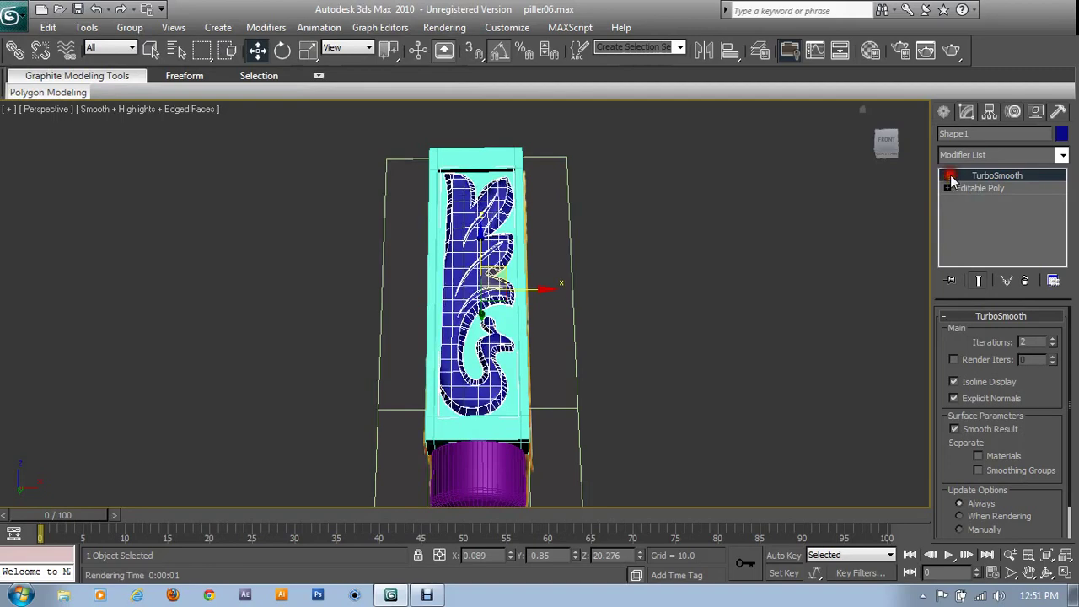
pyautogui.hotkey('alt', 'w')
pyautogui.rightClick(236, 194)
# Maximise the Top view, frame the panel and enable Affect Pivot Only
pyautogui.hotkey('alt', 'w')
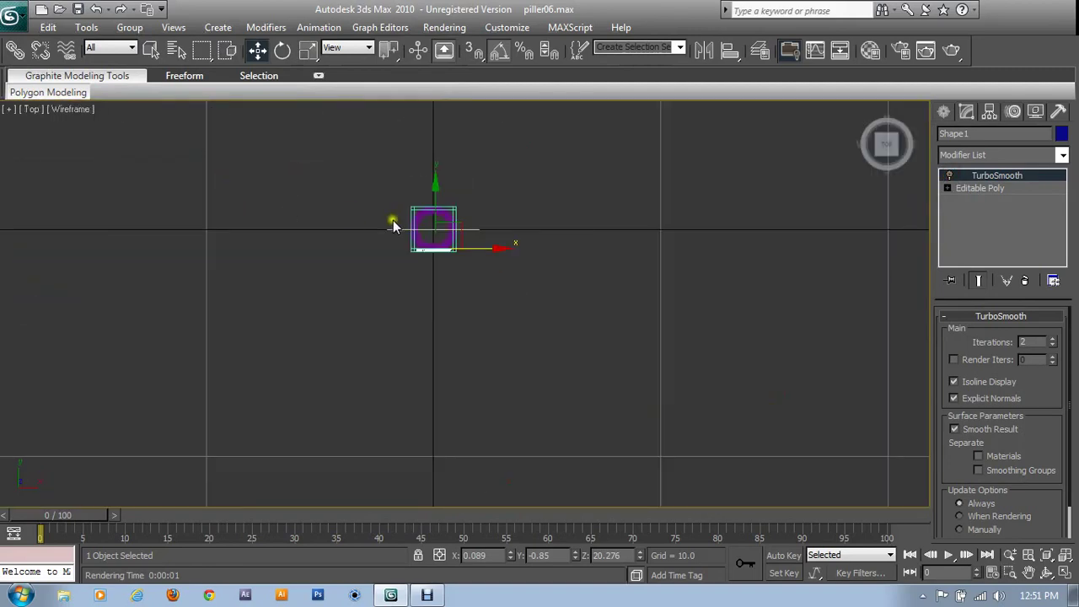
pyautogui.press('z')
pyautogui.scroll(4, 540, 405)
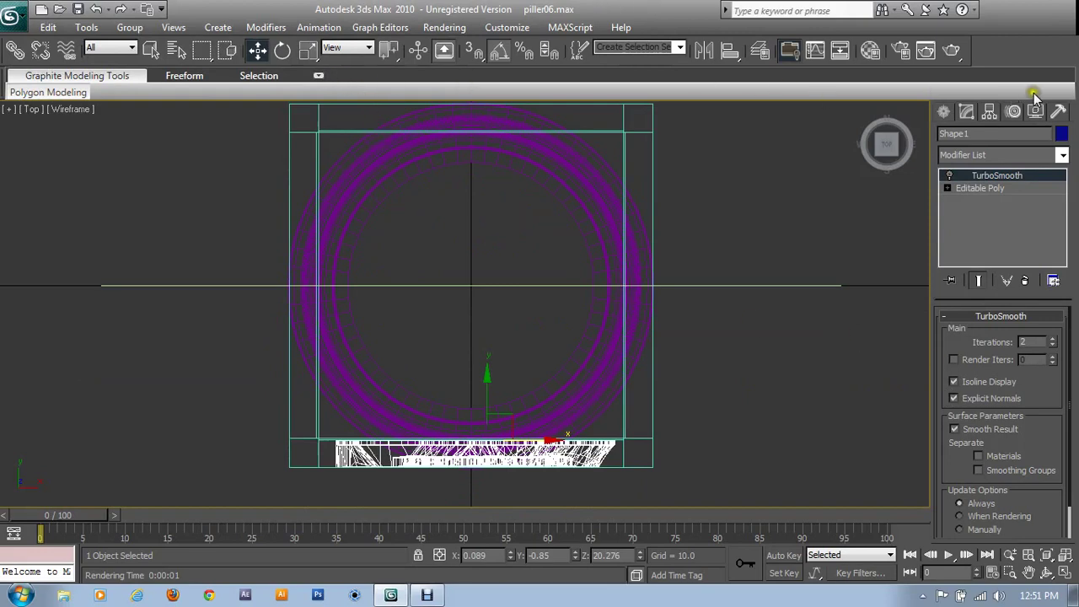
pyautogui.click(989, 113)
pyautogui.click(1002, 211)
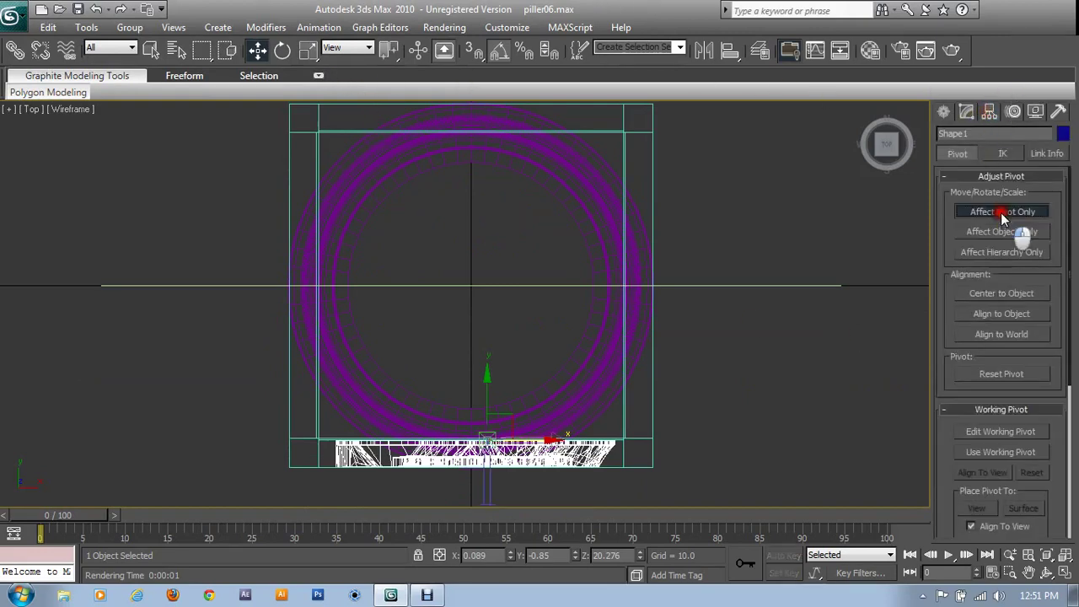
# Zero the pivot's X and Y to centre it on the pillar
pyautogui.moveTo(529, 453); pyautogui.dragTo(555, 410, button='middle')
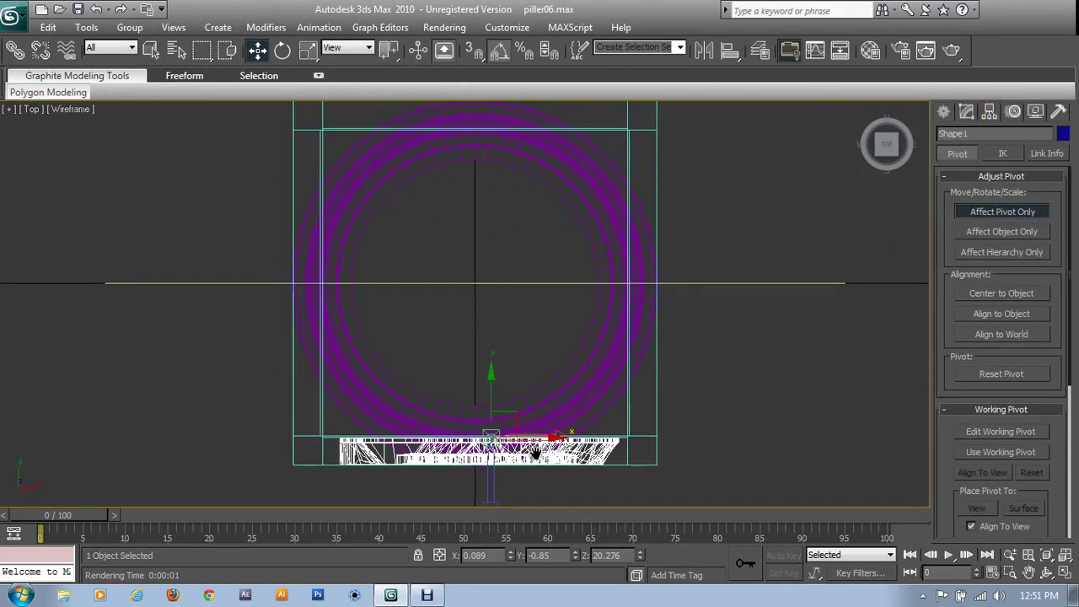
pyautogui.rightClick(580, 556)
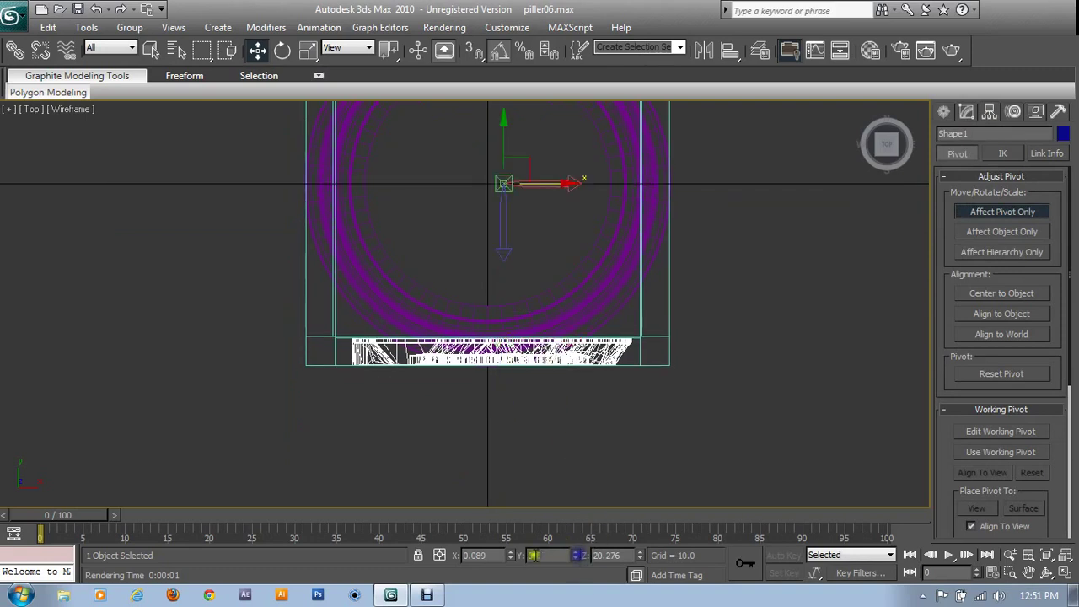
pyautogui.rightClick(511, 556)
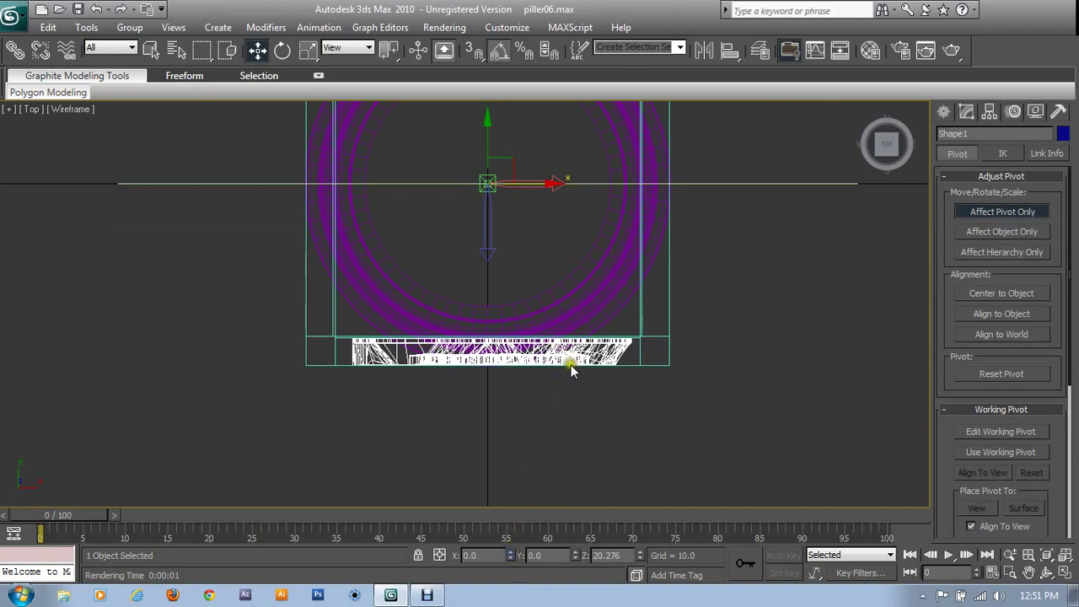
pyautogui.moveTo(570, 367); pyautogui.dragTo(581, 401, button='middle')
pyautogui.click(967, 112)
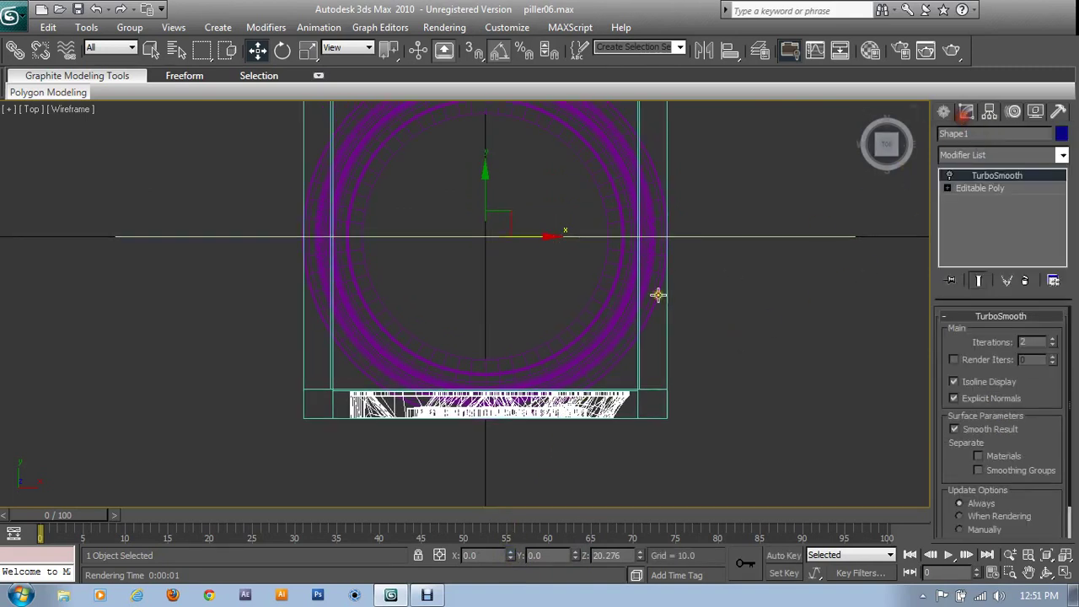
pyautogui.scroll(-2, 595, 313)
pyautogui.scroll(-1, 618, 260)
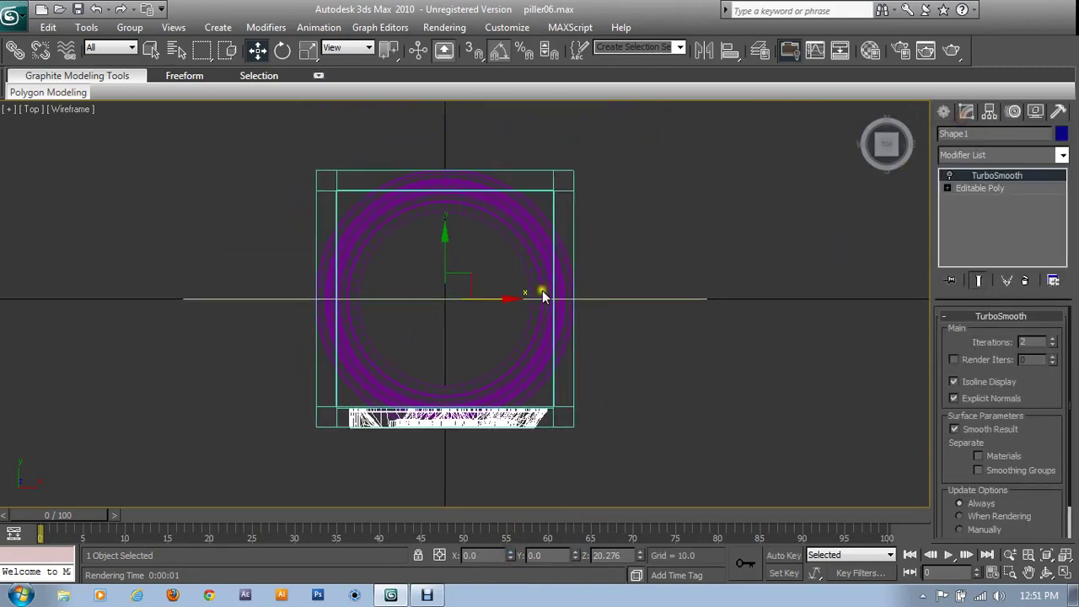
pyautogui.click(283, 50)
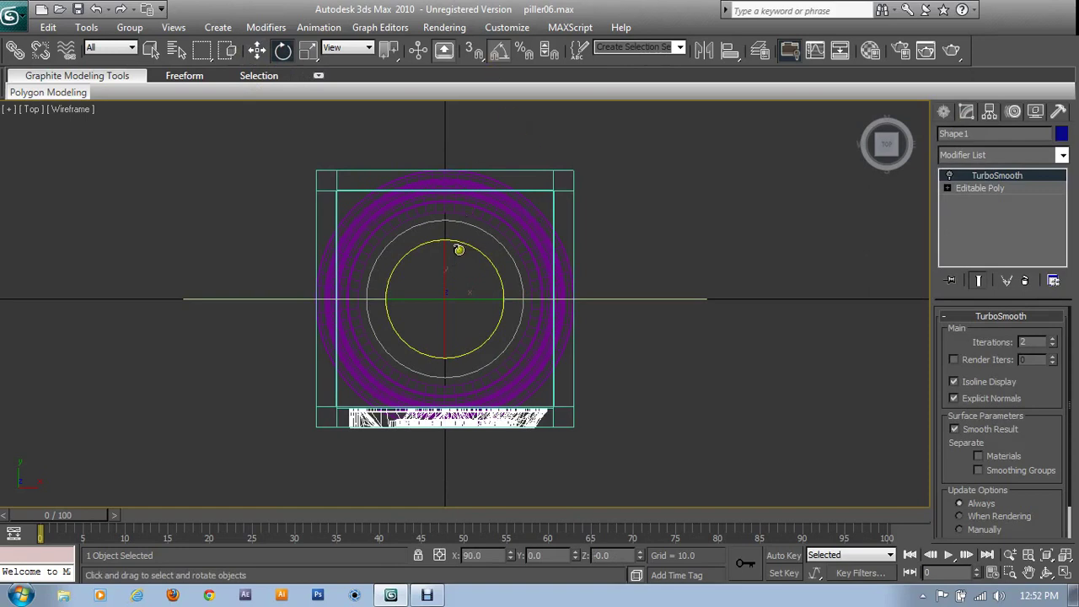
# Shift-rotate the panel -90° about Z to create 3 copies around the pillar
pyautogui.moveTo(459, 250); pyautogui.dragTo(530, 255)
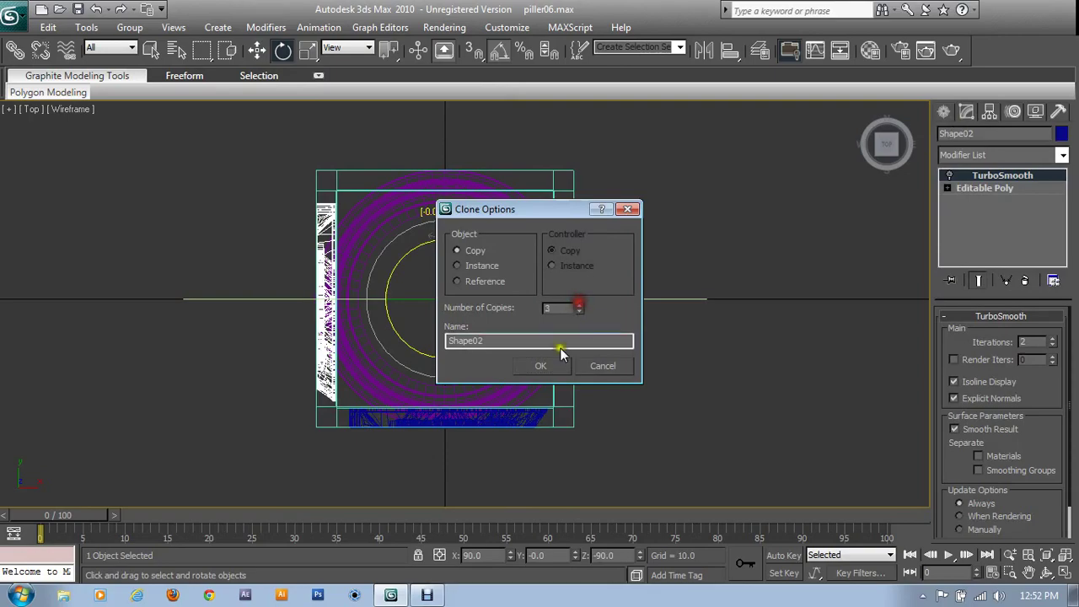
pyautogui.click(547, 365)
pyautogui.hotkey('alt', 'w')
pyautogui.hotkey('alt', 'w')
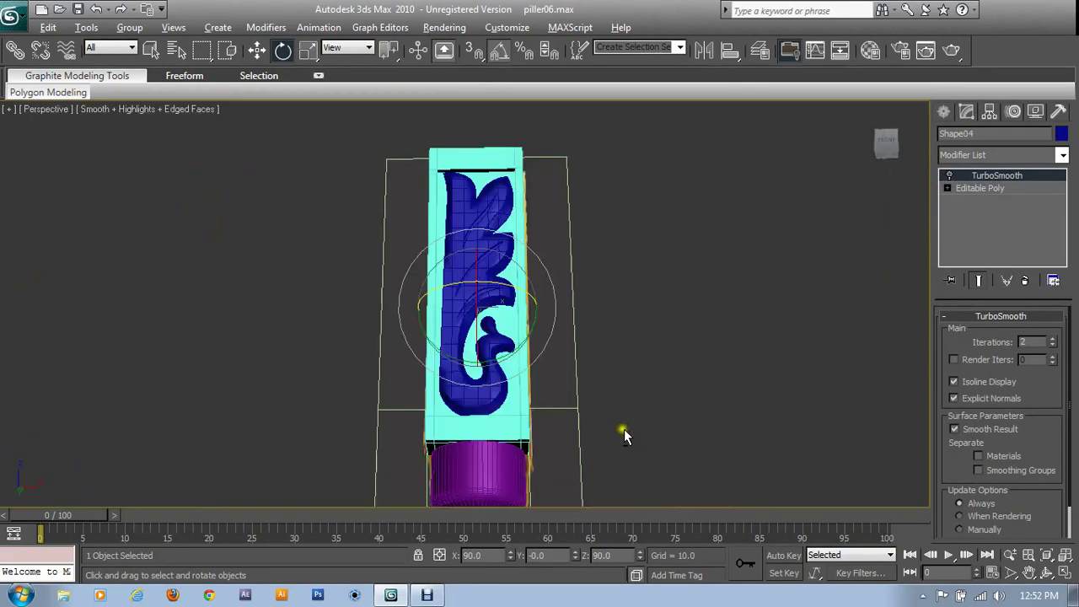
pyautogui.moveTo(621, 433)
pyautogui.keyDown('alt'); pyautogui.mouseDown(button='middle')
pyautogui.moveTo(607, 366)
pyautogui.moveTo(497, 405)
pyautogui.moveTo(282, 427)
pyautogui.moveTo(470, 303)
pyautogui.mouseUp(button='middle'); pyautogui.keyUp('alt')
pyautogui.scroll(-3, 630, 377)
pyautogui.scroll(4, 590, 358)
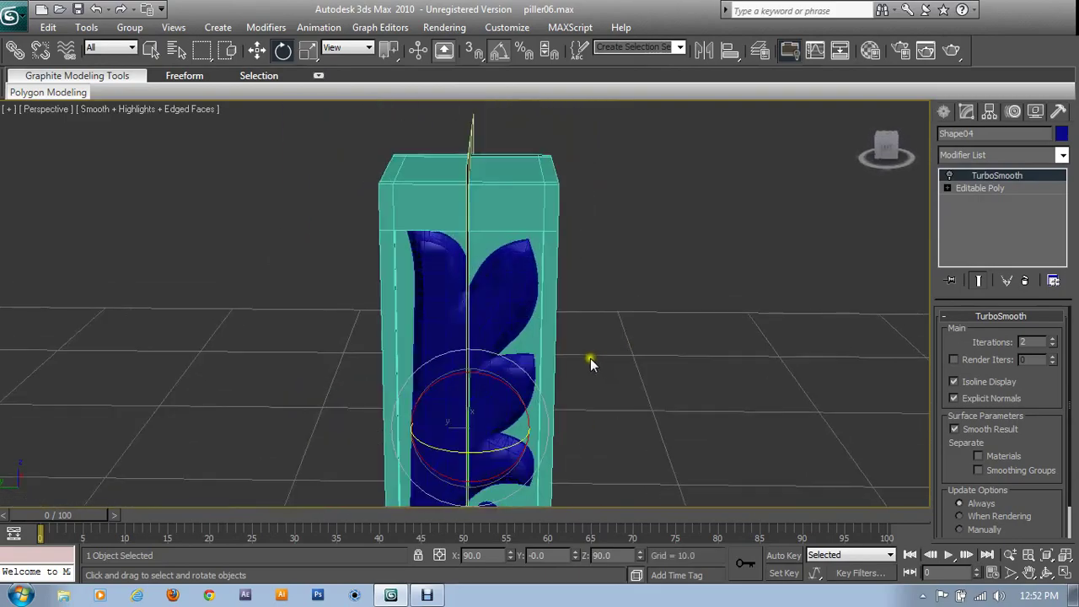
# Toggle the TurboSmooth result on the original panel Shape1
pyautogui.click(520, 295)
pyautogui.moveTo(715, 297)
pyautogui.keyDown('alt'); pyautogui.mouseDown(button='middle')
pyautogui.moveTo(585, 331)
pyautogui.moveTo(529, 313)
pyautogui.mouseUp(button='middle'); pyautogui.keyUp('alt')
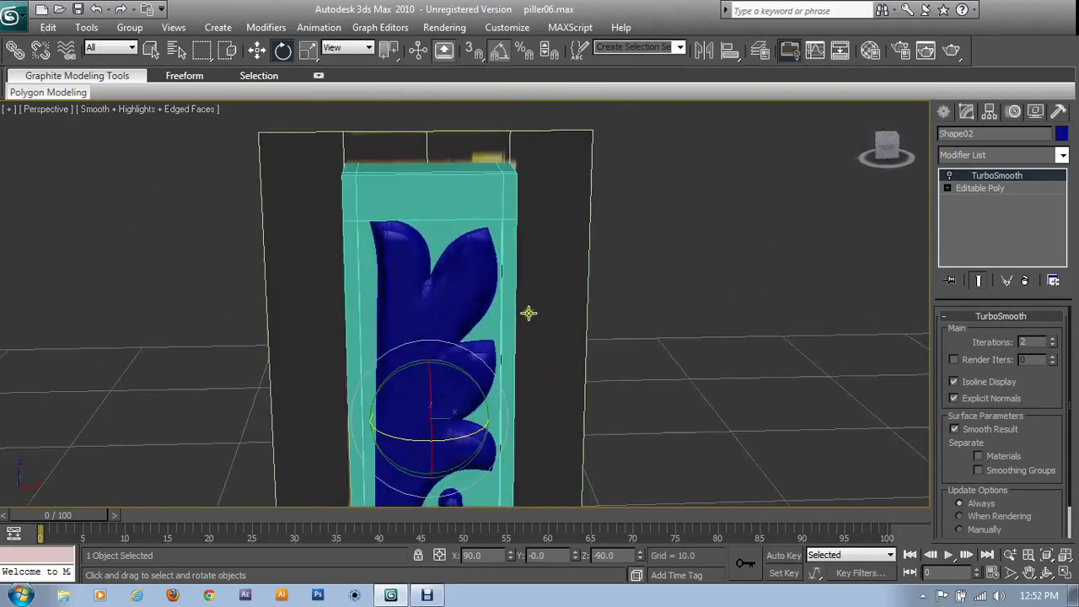
pyautogui.click(413, 345)
pyautogui.click(950, 175)
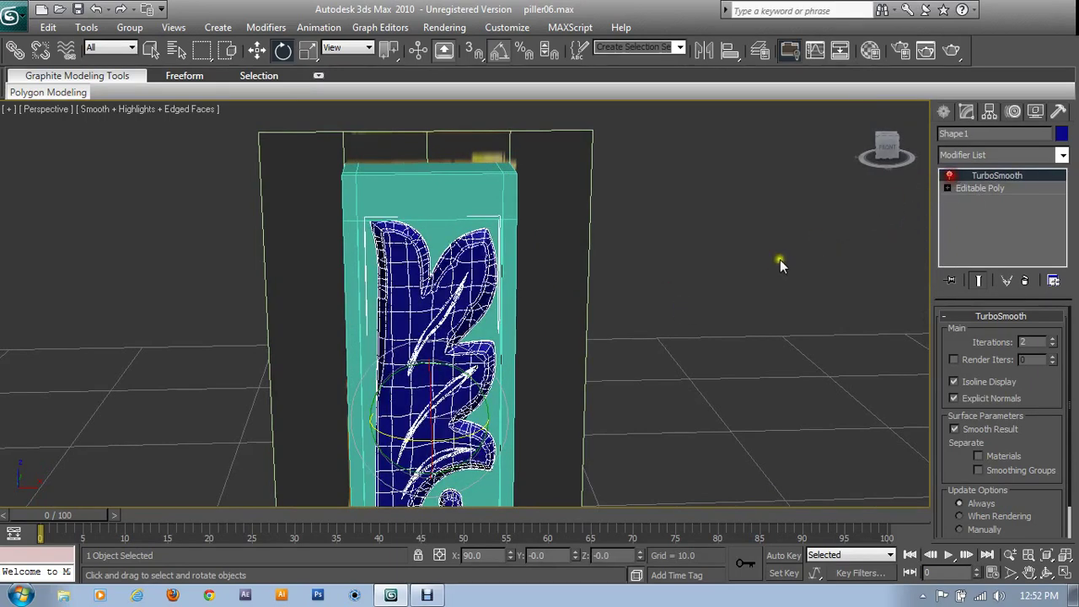
pyautogui.moveTo(780, 260)
pyautogui.keyDown('alt'); pyautogui.mouseDown(button='middle')
pyautogui.moveTo(636, 306)
pyautogui.moveTo(549, 308)
pyautogui.mouseUp(button='middle'); pyautogui.keyUp('alt')
# Toggle the TurboSmooth result on Shape04 and Shape03, then view the pillar front-on
pyautogui.click(474, 270)
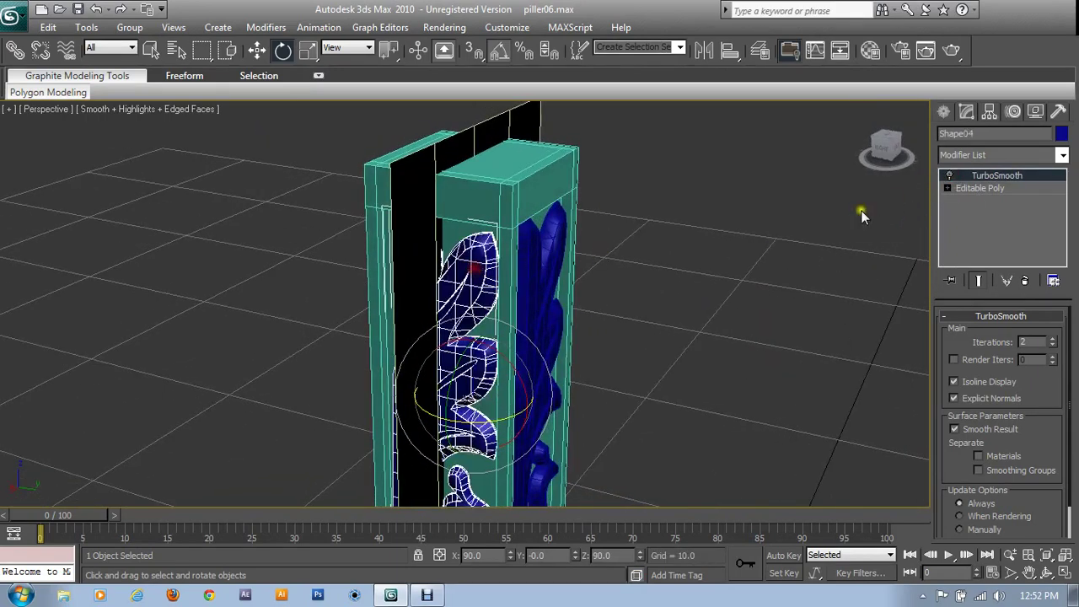
pyautogui.click(950, 176)
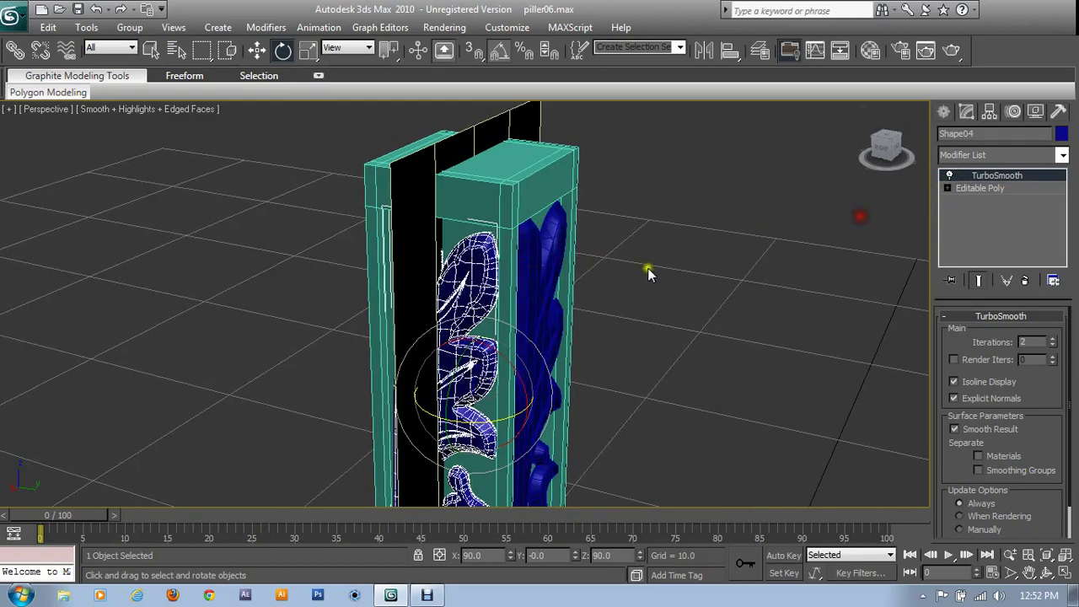
pyautogui.click(556, 259)
pyautogui.click(947, 177)
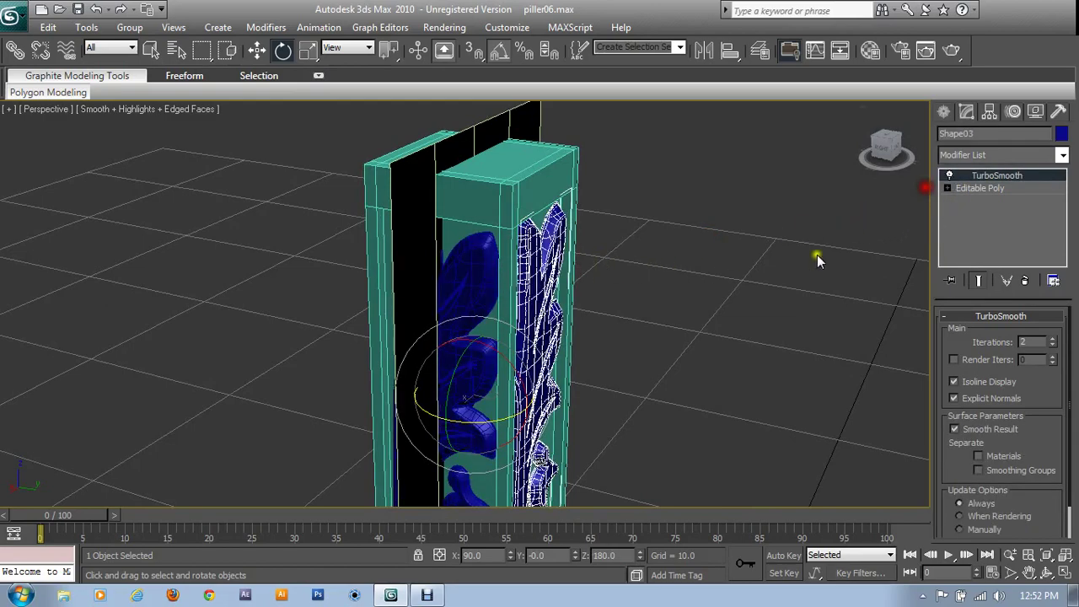
pyautogui.moveTo(817, 255)
pyautogui.keyDown('alt'); pyautogui.mouseDown(button='middle')
pyautogui.moveTo(726, 324)
pyautogui.moveTo(574, 306)
pyautogui.moveTo(616, 348)
pyautogui.moveTo(699, 171)
pyautogui.mouseUp(button='middle'); pyautogui.keyUp('alt')
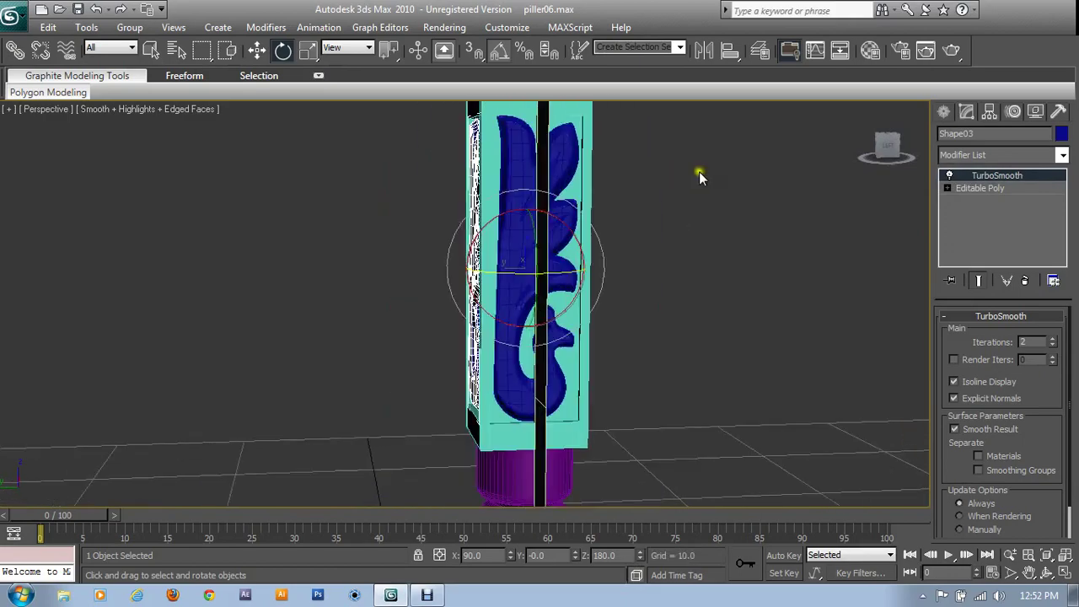
pyautogui.keyDown('alt'); pyautogui.moveTo(600, 329); pyautogui.dragTo(696, 305, button='middle'); pyautogui.keyUp('alt')
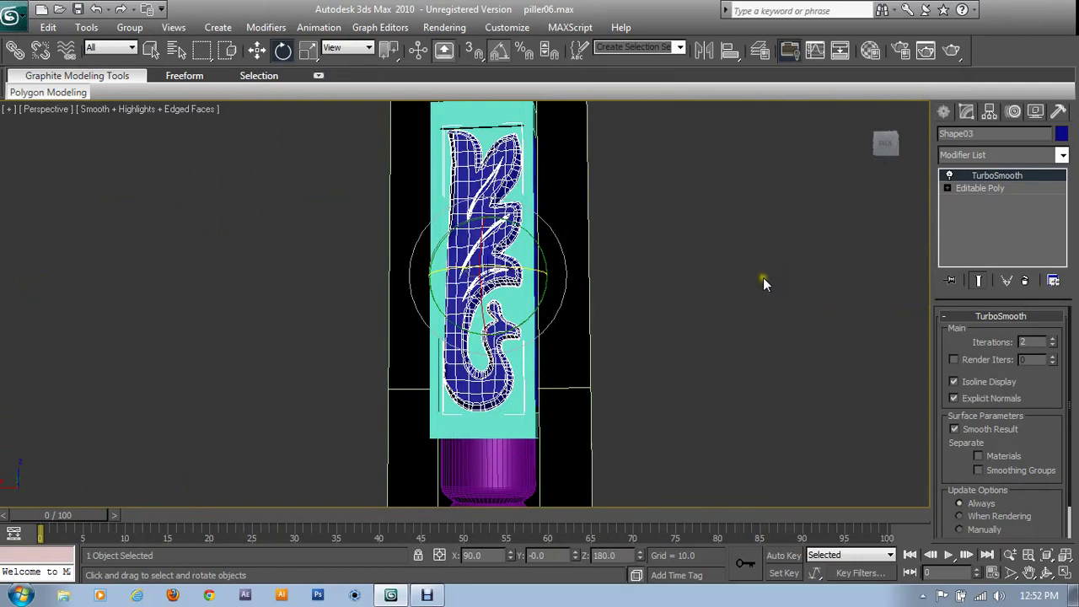
pyautogui.scroll(-2, 763, 277)
pyautogui.scroll(-2, 606, 360)
# Render the perspective view of the ornamented pillar to check it
pyautogui.scroll(-1, 598, 313)
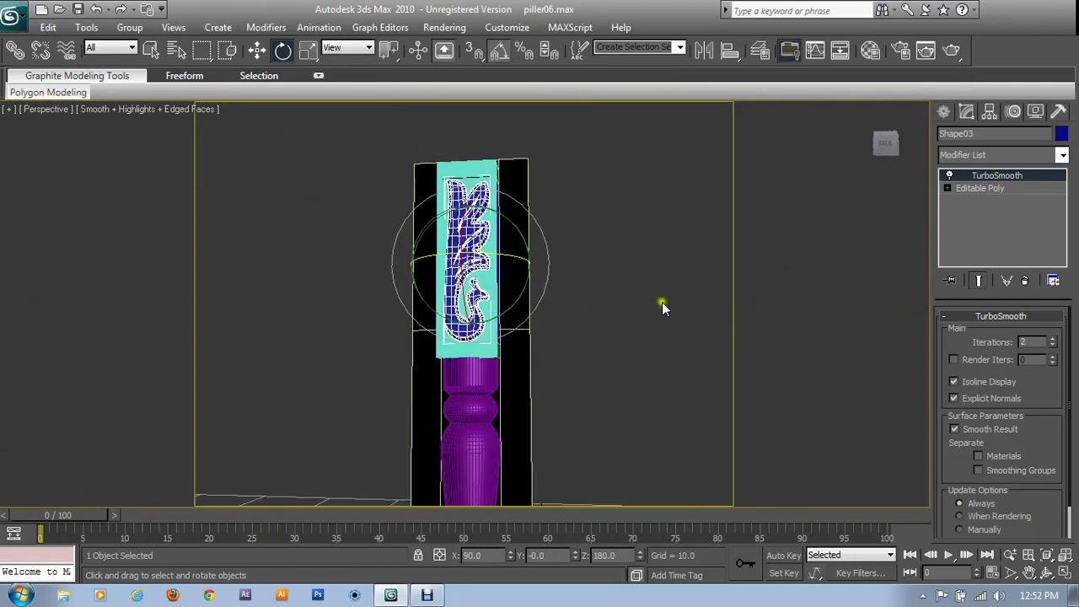
pyautogui.click(951, 52)
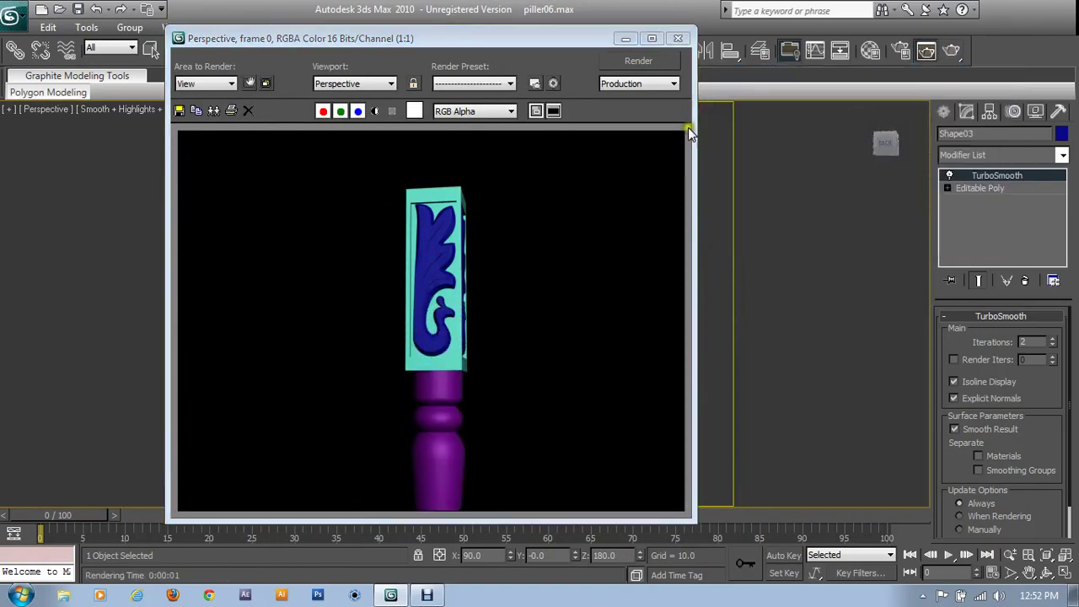
pyautogui.click(678, 39)
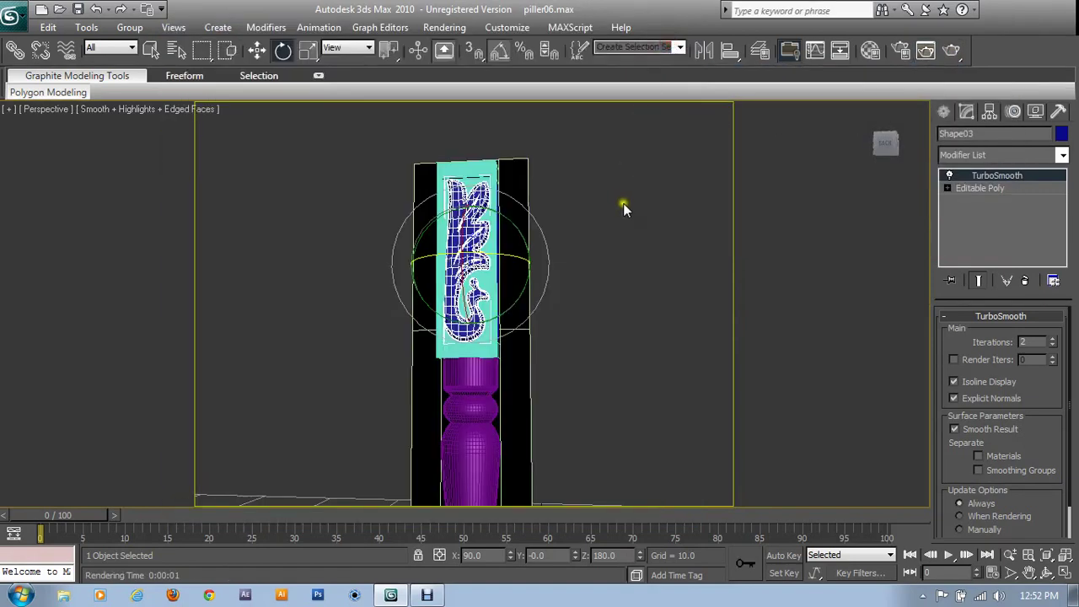
# Save the scene as piller07.max
pyautogui.click(12, 15)
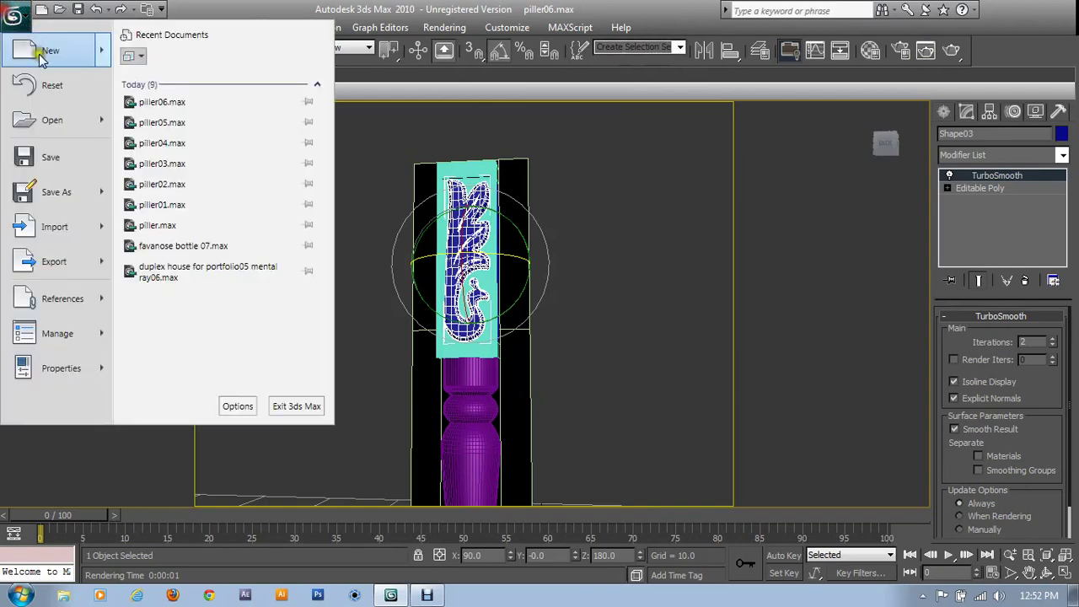
pyautogui.click(47, 186)
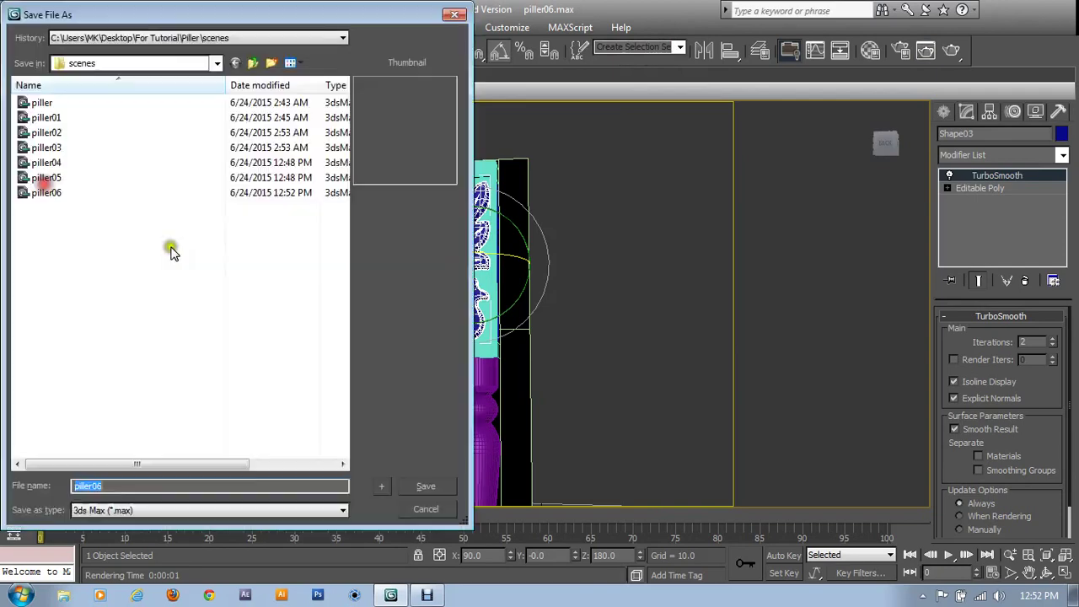
pyautogui.click(383, 488)
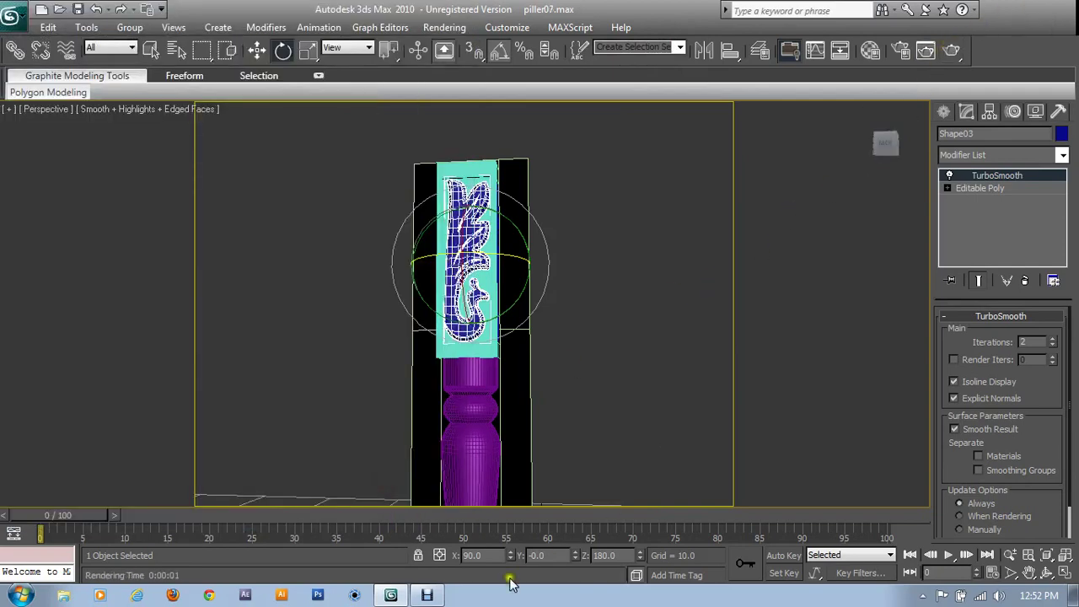